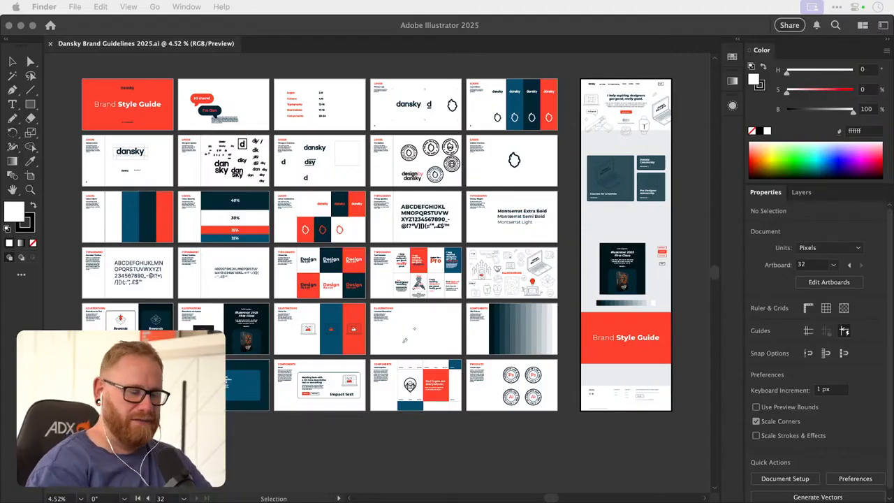
click(398, 440)
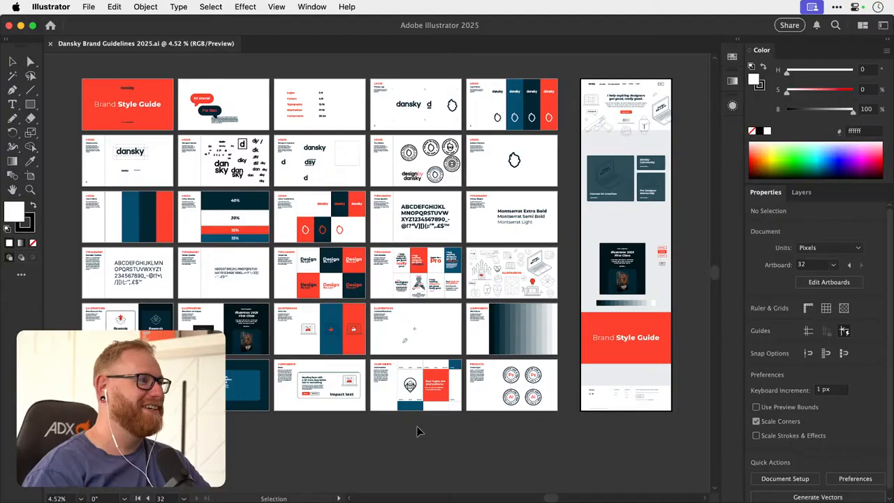
key(a)
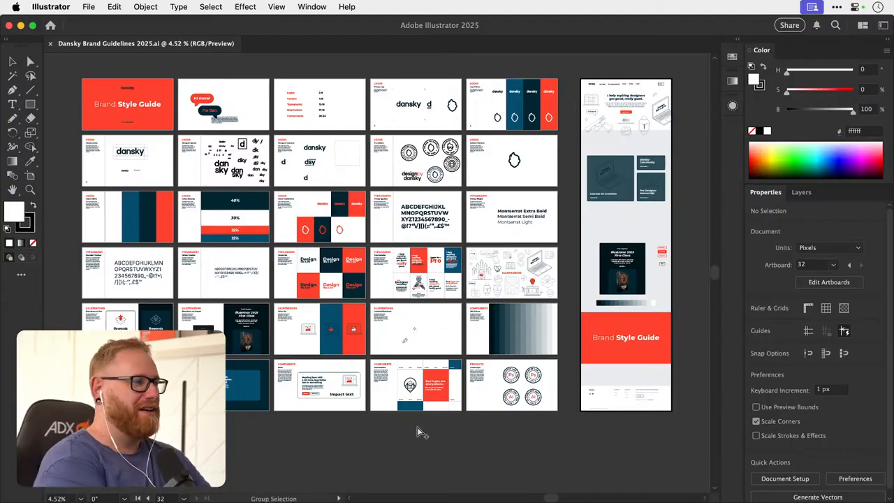
key(v)
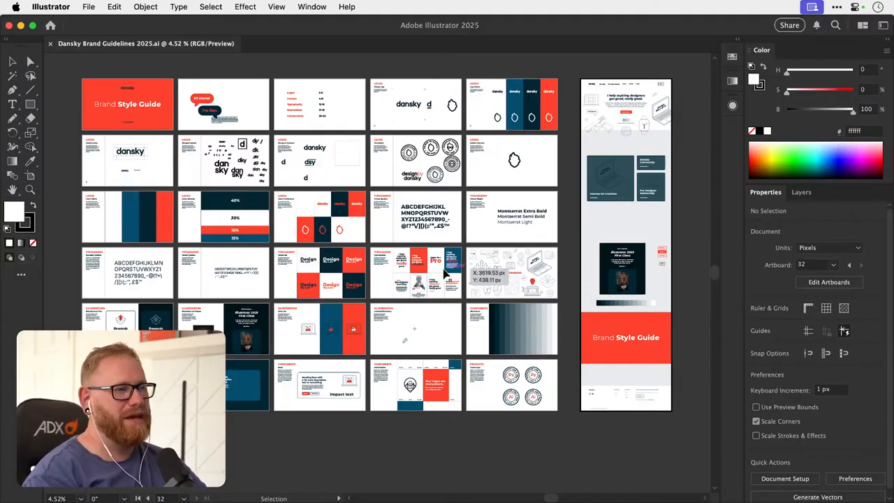
- Examine the Type Examples artboard in the brand guidelines, including the labelled illustration in its lower row
key(z)
click(471, 266)
drag(470, 266, 493, 295)
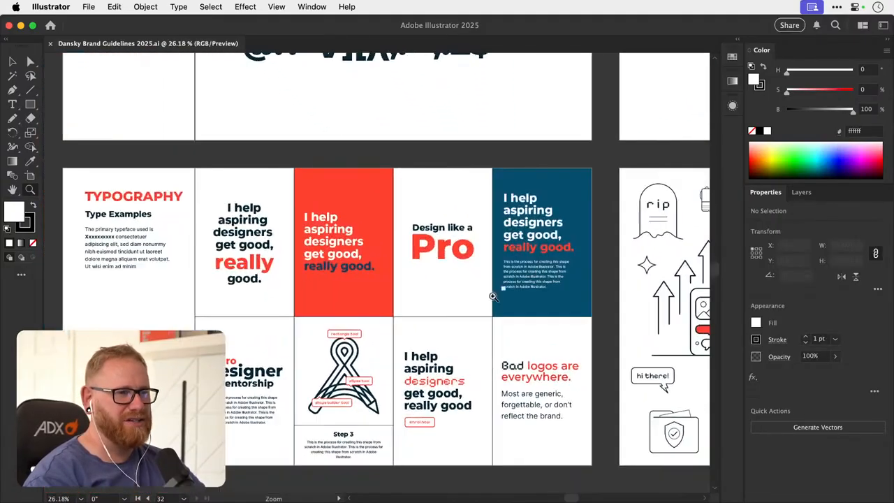
drag(462, 324, 458, 321)
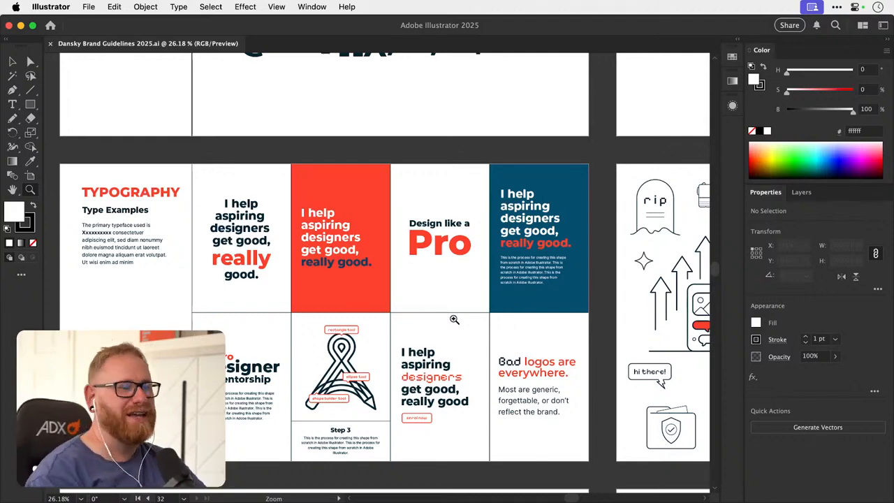
drag(423, 298, 408, 259)
drag(335, 329, 521, 300)
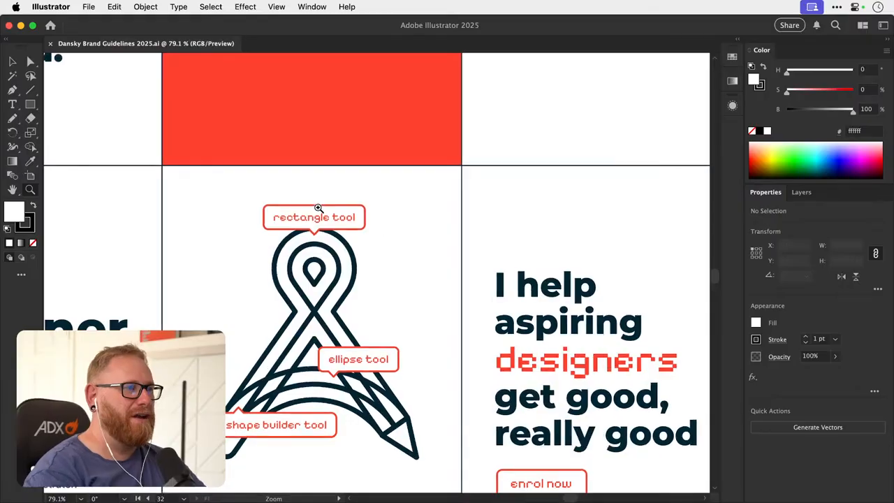
drag(462, 313, 438, 294)
drag(497, 287, 287, 303)
- Examine the Illustrations artboard and the website homepage mockup up to its hero section and navigation bar
drag(545, 273, 422, 279)
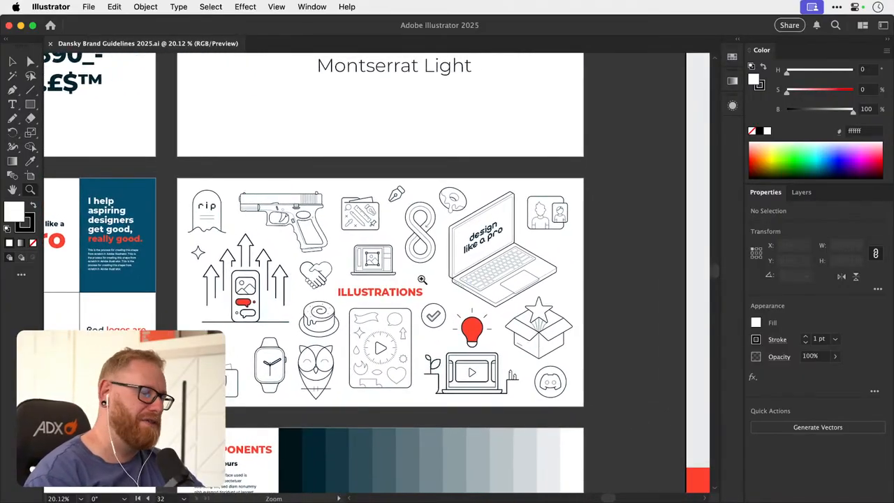
drag(580, 279, 454, 350)
drag(615, 336, 391, 334)
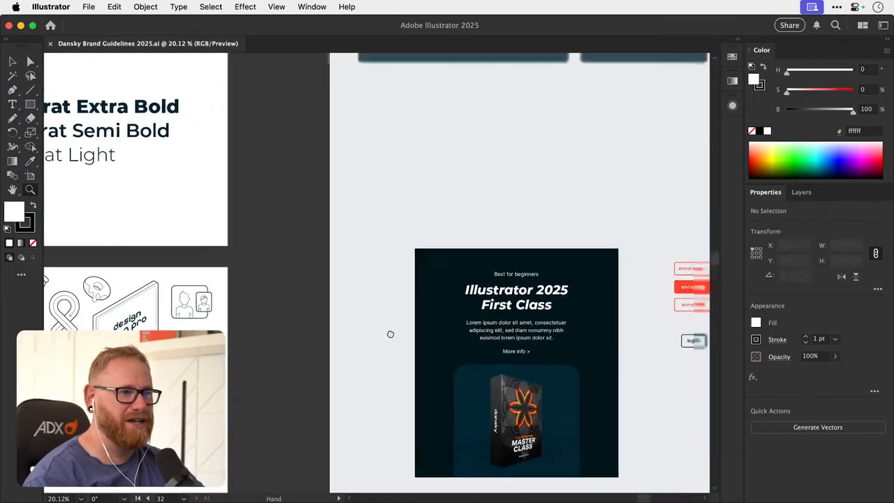
scroll(394, 353, up, 15)
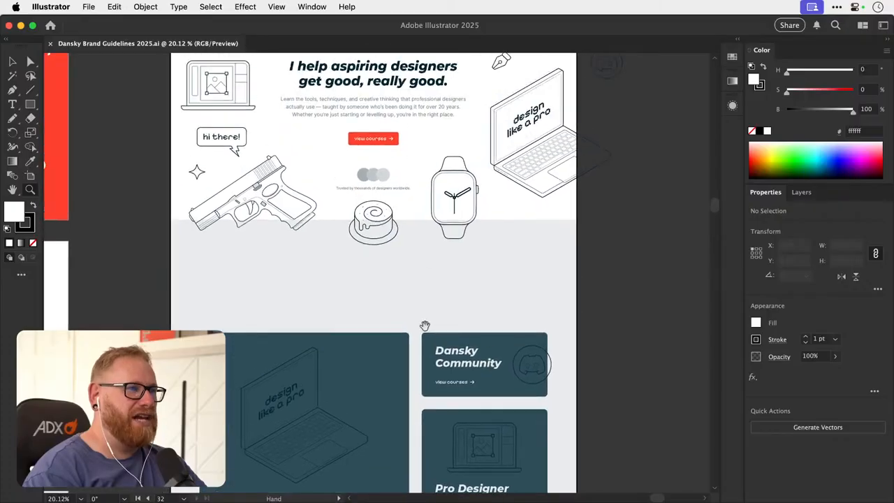
scroll(424, 326, up, 5)
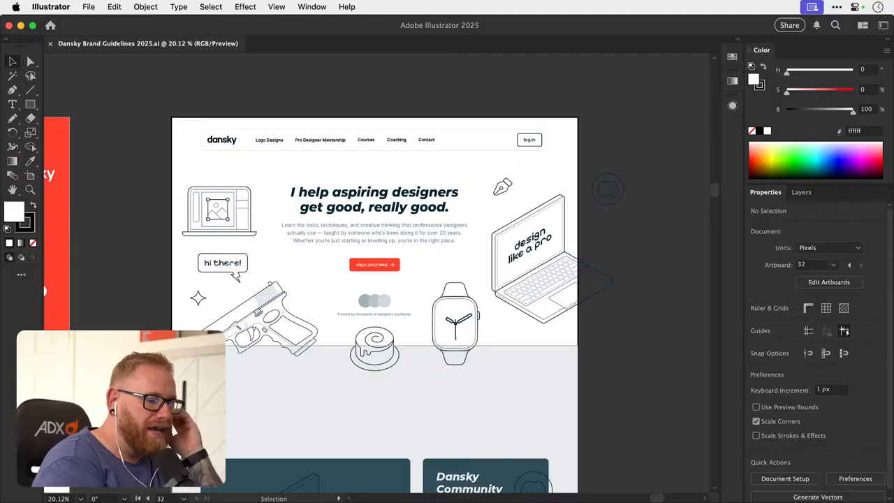
- Switch to Framer and set the Dansky home page canvas to light mode
click(733, 487)
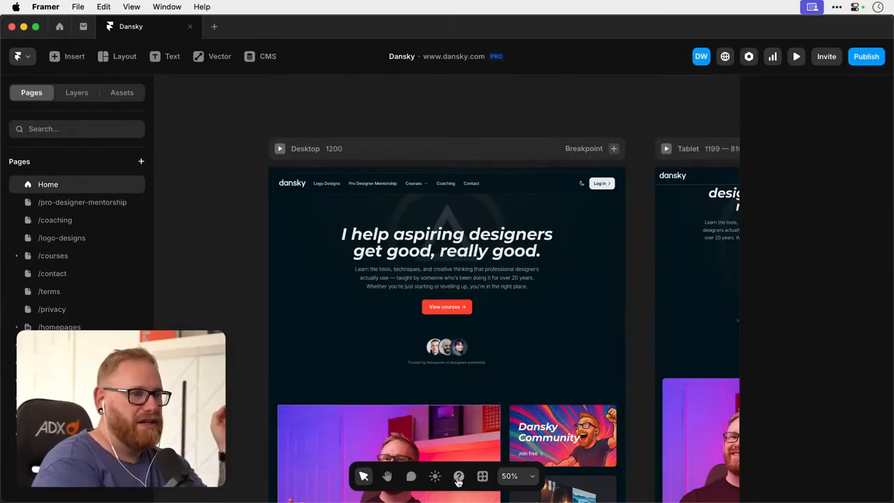
click(434, 476)
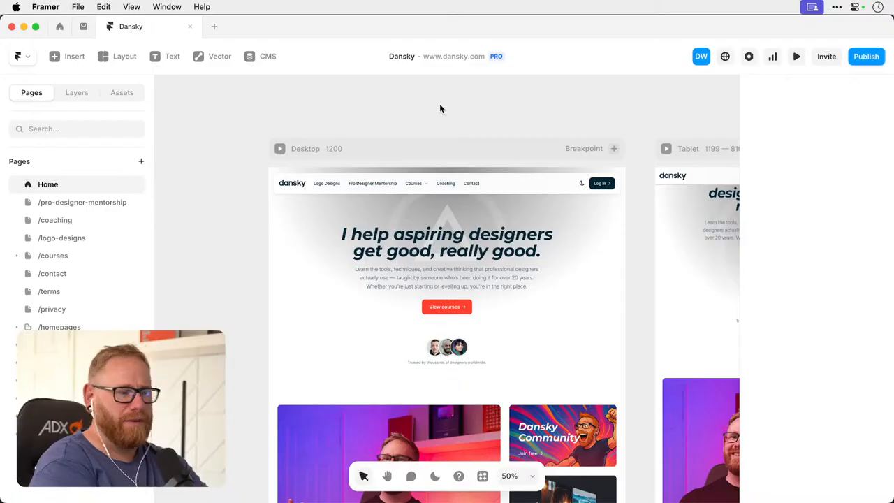
scroll(440, 107, down, 2)
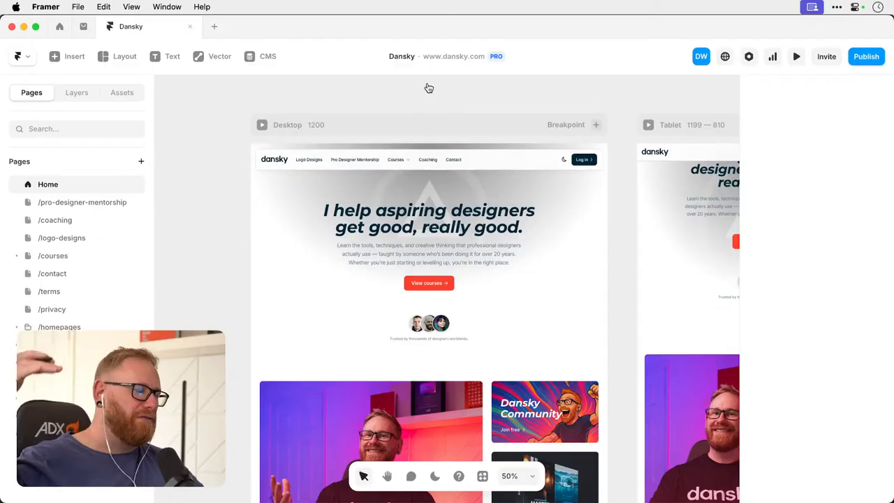
- Compare the hero and card sections of the Illustrator homepage mockup with the Dansky home page in Framer
key(super+Tab)
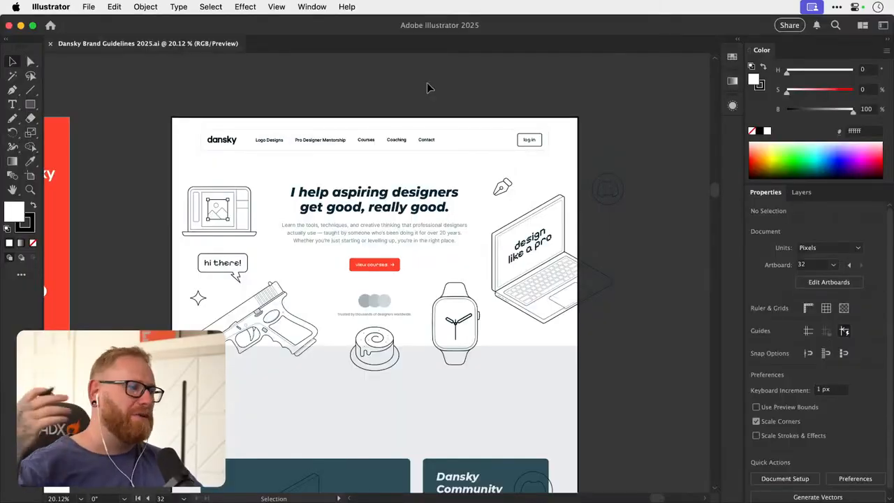
key(super+Tab)
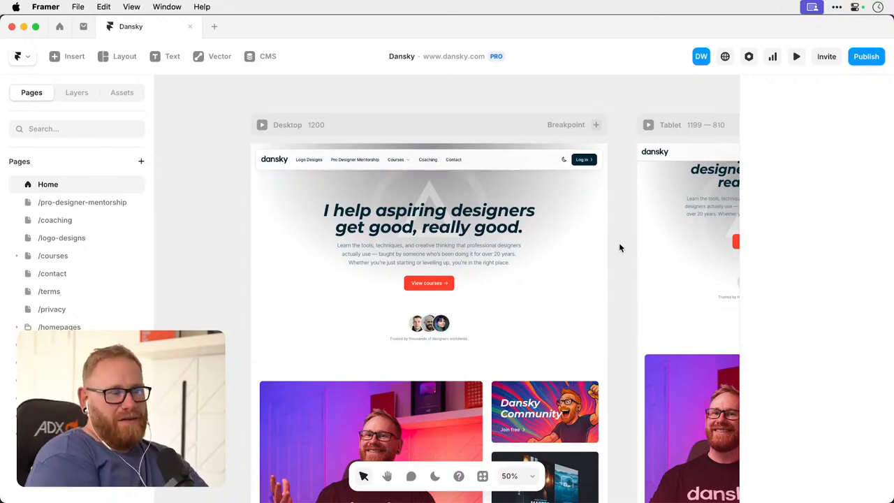
key(super+Tab)
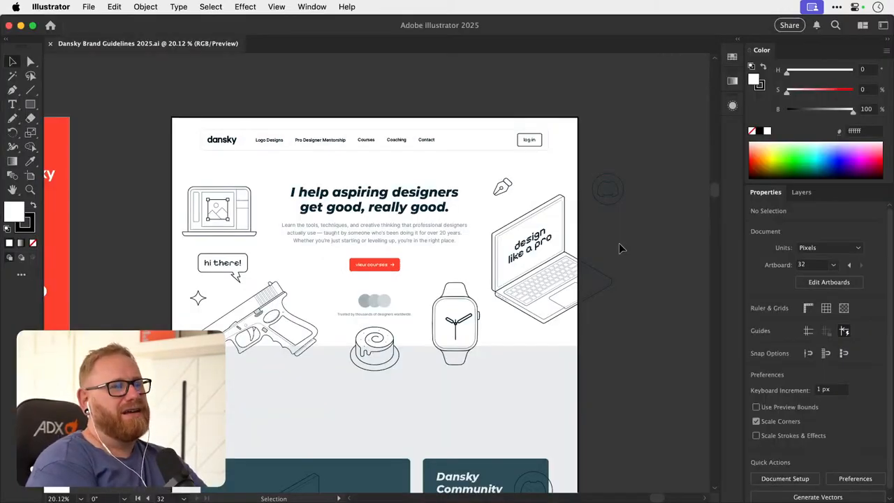
scroll(619, 243, down, 1)
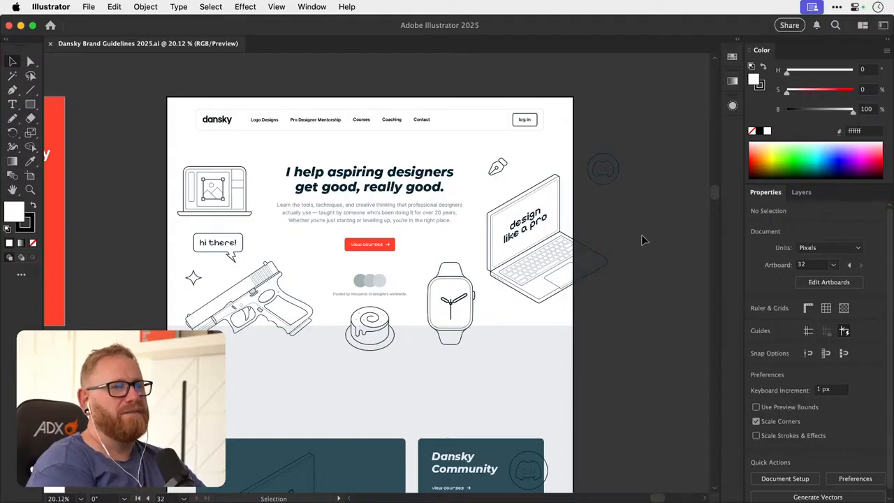
scroll(644, 240, down, 10)
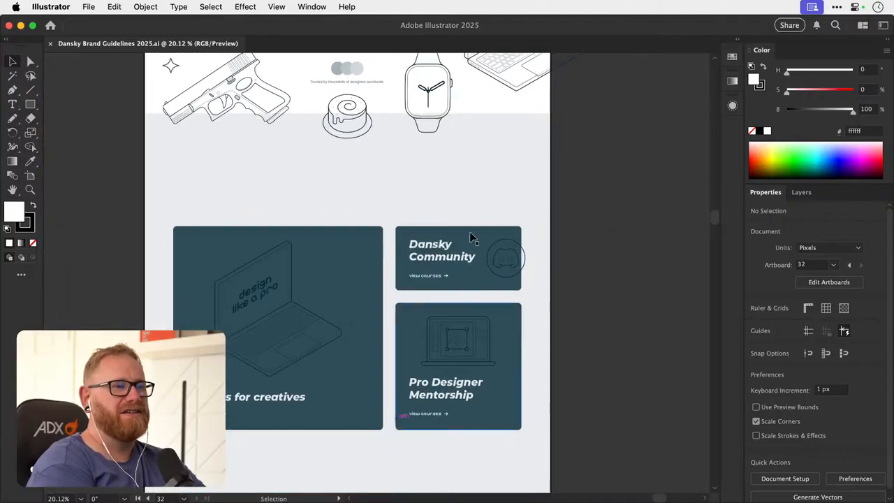
scroll(598, 327, up, 10)
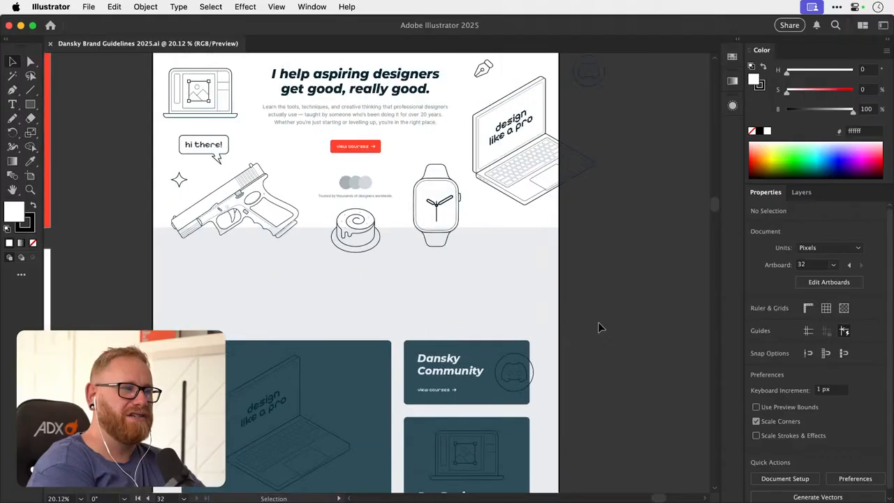
scroll(598, 327, up, 2)
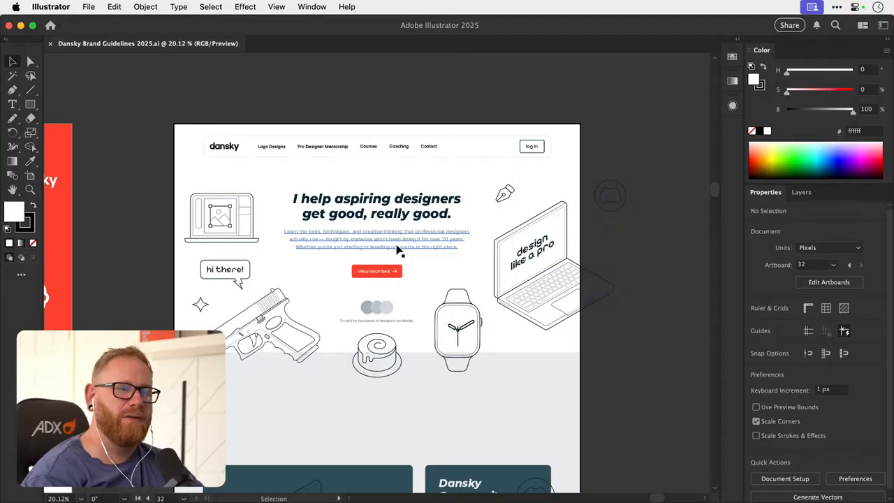
key(super+Tab)
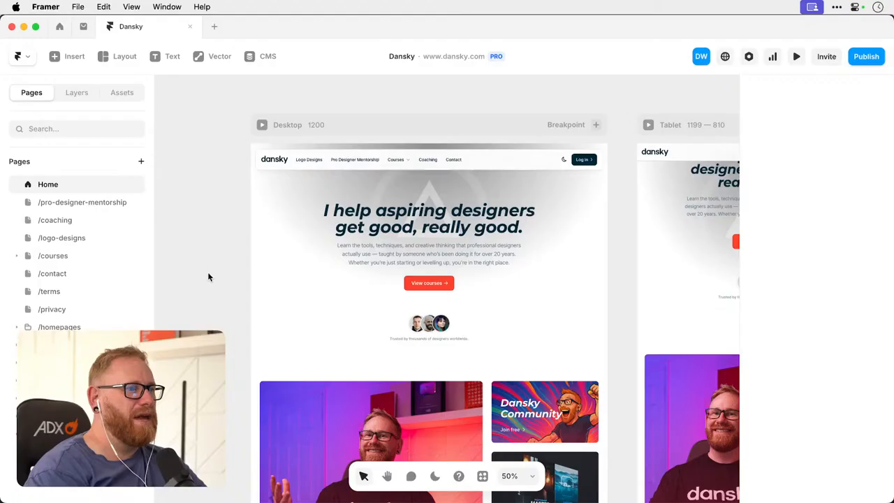
key(super+Tab)
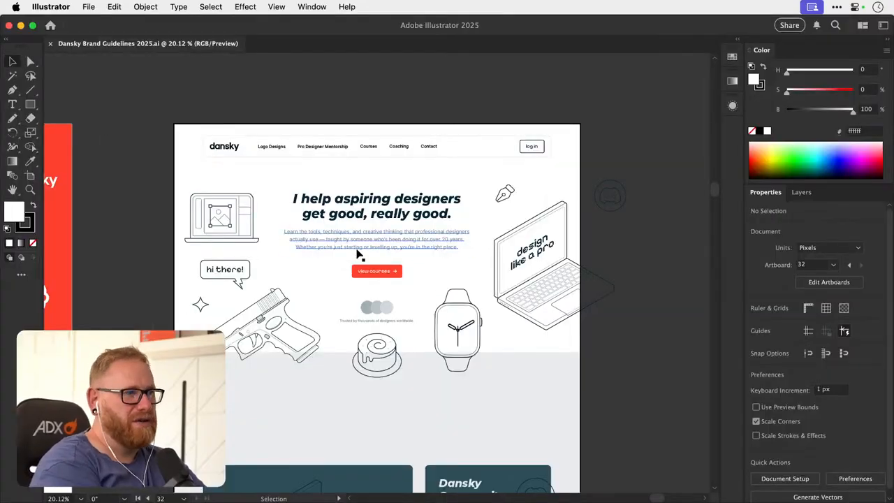
key(a)
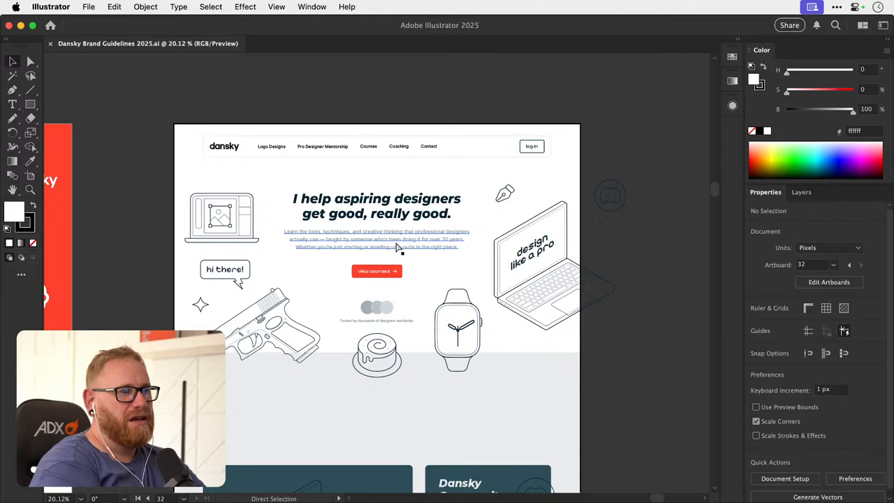
- Switch to Framer, preview the Dansky home page in dark mode and restore light mode
key(super+Tab)
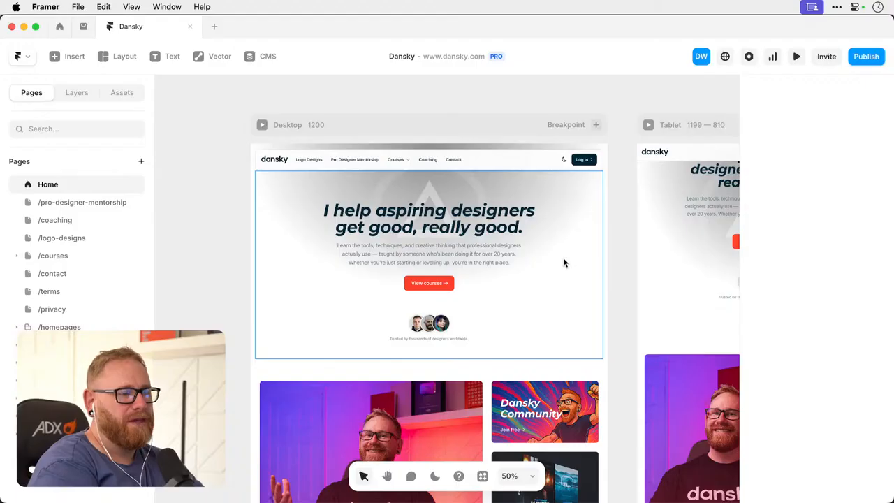
click(434, 475)
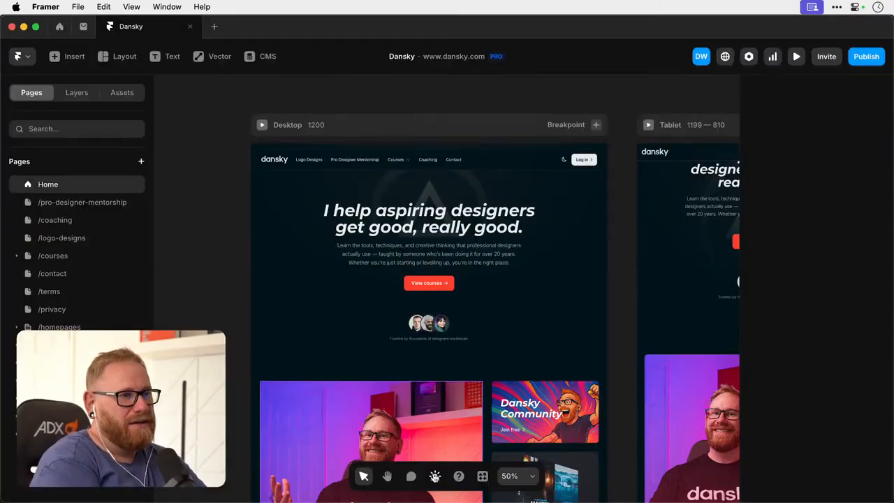
click(435, 476)
- Return to Illustrator and review the brand guideline artboards, focusing on the typography and illustrations pages
key(super+Tab)
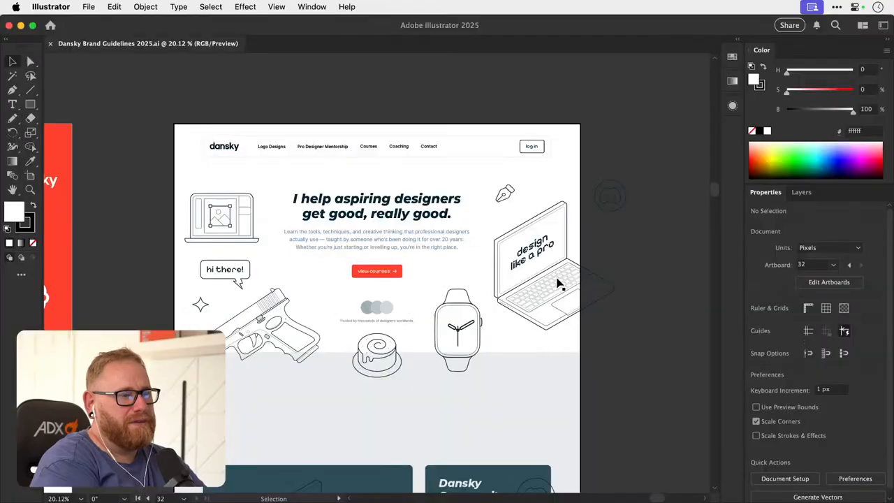
key(super+minus)
key(super+minus)
key(super+minus)
key(super+minus)
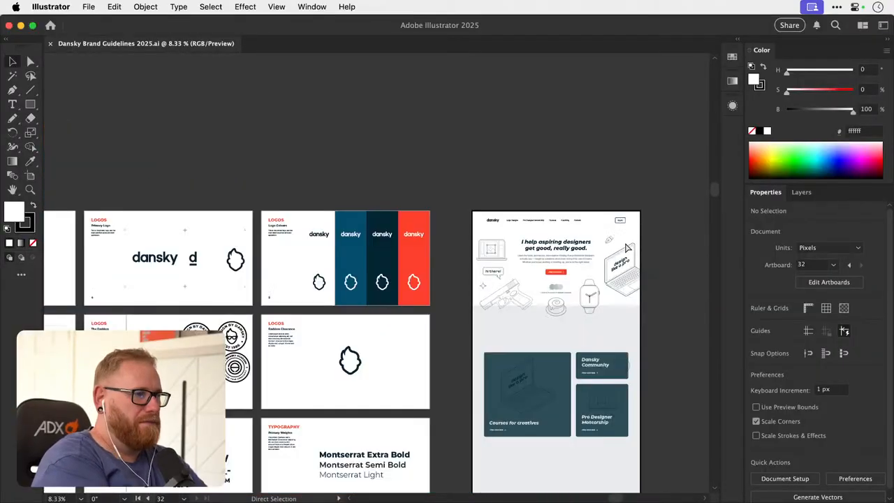
scroll(627, 248, left, 4)
scroll(627, 248, down, 3)
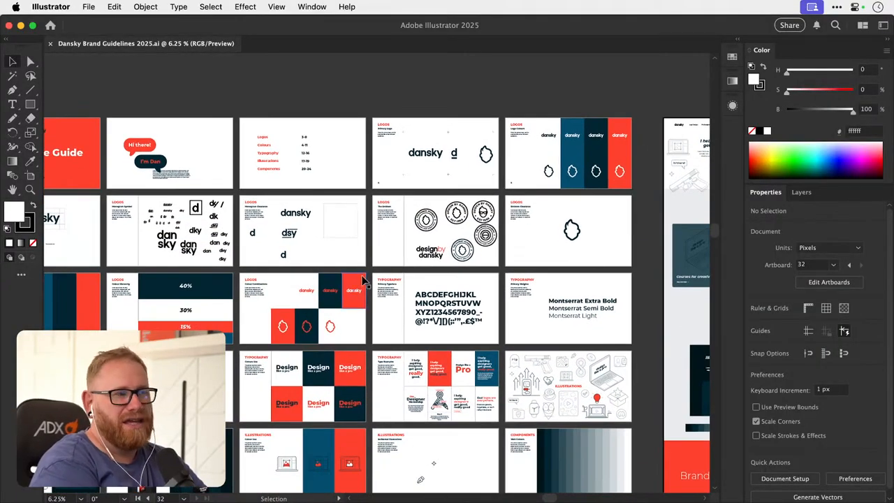
scroll(364, 280, down, 3)
scroll(363, 281, right, 2)
key(z)
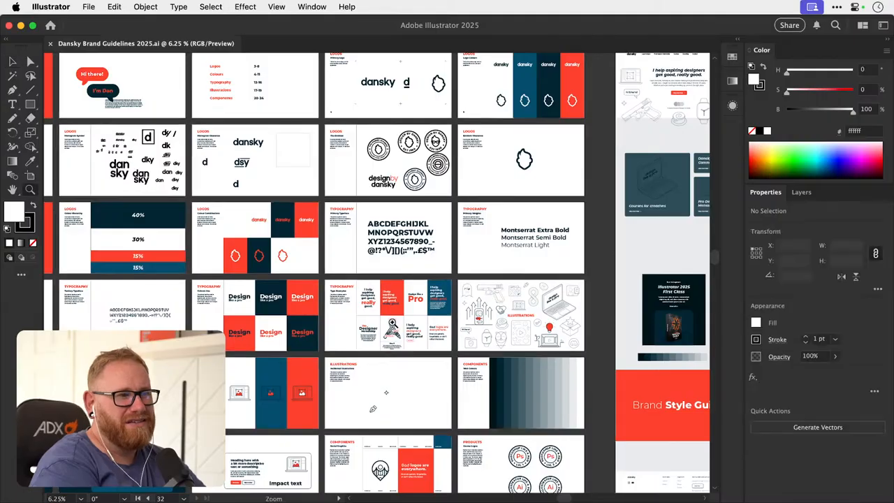
drag(389, 328, 531, 324)
scroll(531, 325, right, 5)
scroll(532, 324, up, 1)
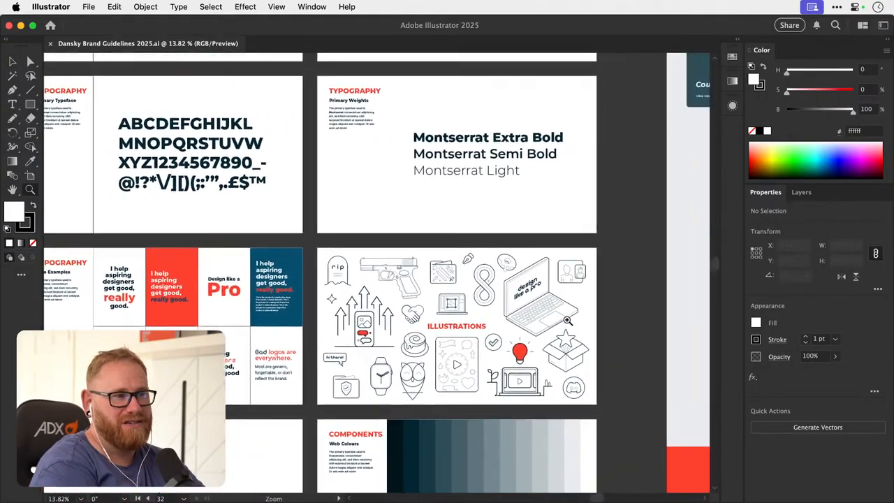
- Examine the homepage mockup beside the guideline artboards, from its illustrated hero section to the course, community and mentorship cards
key(v)
key(ctrl+minus)
key(ctrl+minus)
key(ctrl+minus)
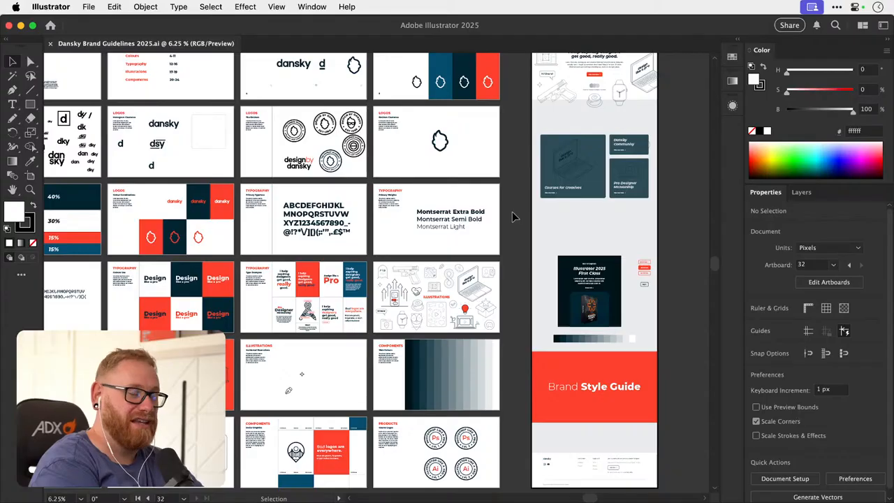
scroll(513, 218, up, 5)
scroll(513, 218, right, 4)
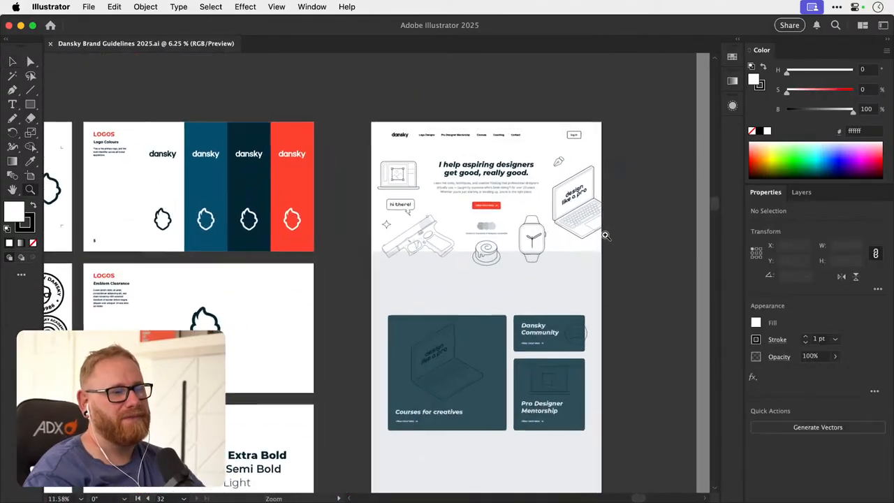
scroll(513, 217, up, 4)
scroll(480, 298, down, 1)
scroll(479, 298, right, 5)
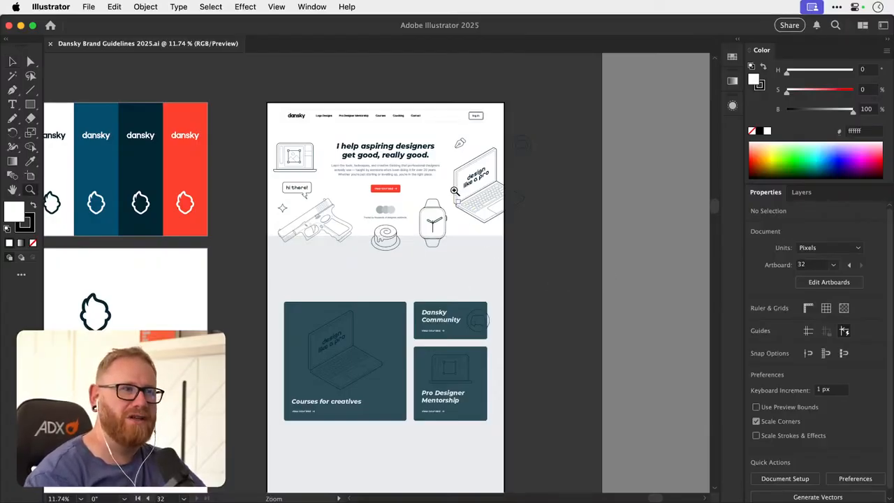
drag(390, 171, 494, 195)
drag(469, 235, 433, 273)
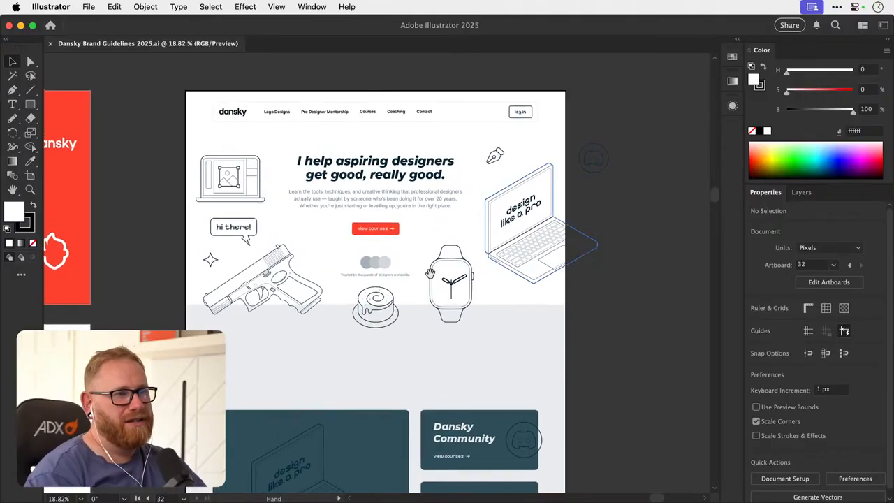
scroll(379, 242, down, 5)
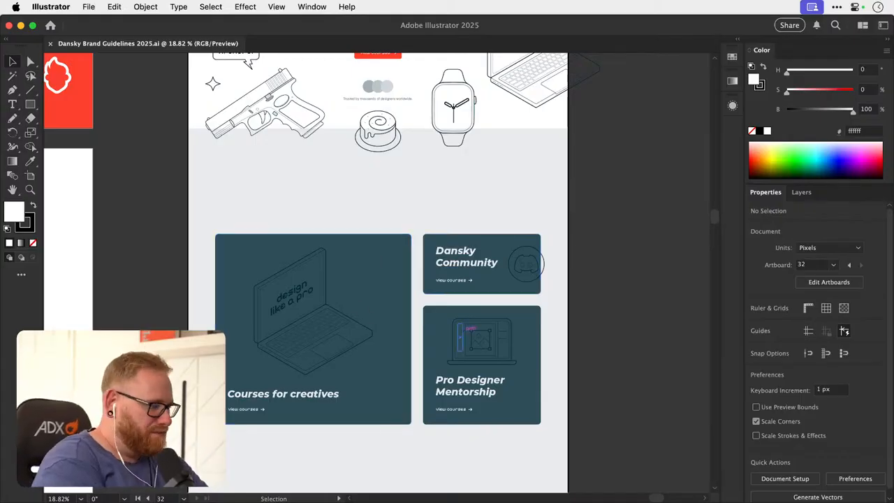
- Examine the homepage mockup's hero section, including its headline, surrounding illustrations and view courses button
key(super+Tab)
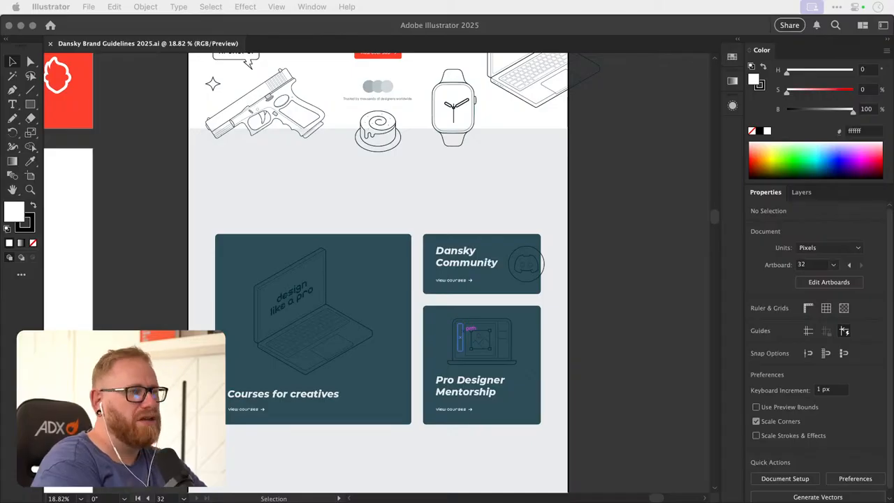
click(630, 305)
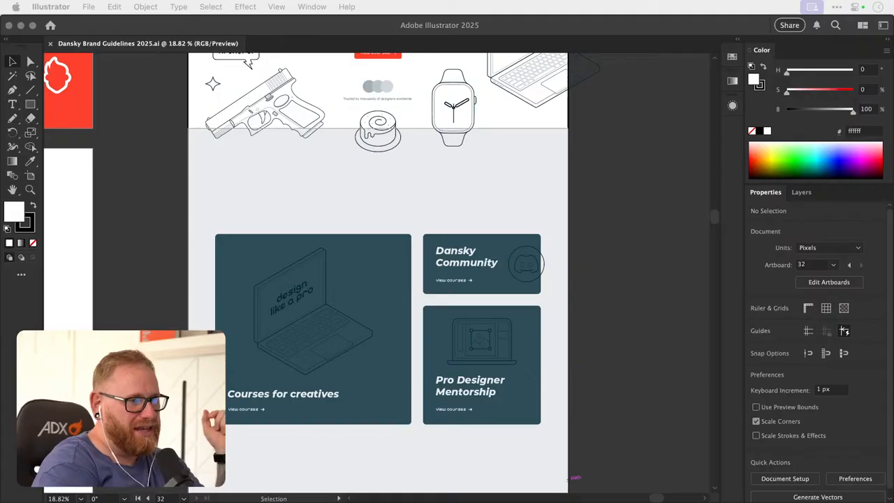
scroll(453, 231, up, 5)
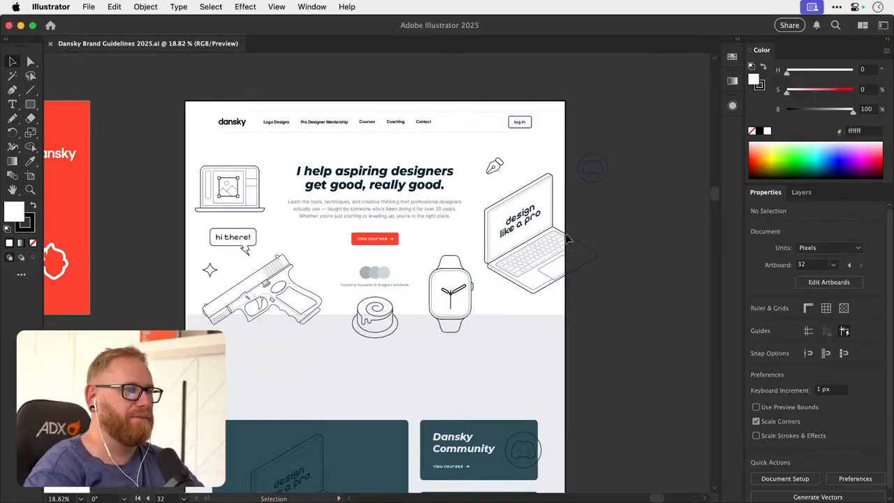
scroll(393, 266, up, 2)
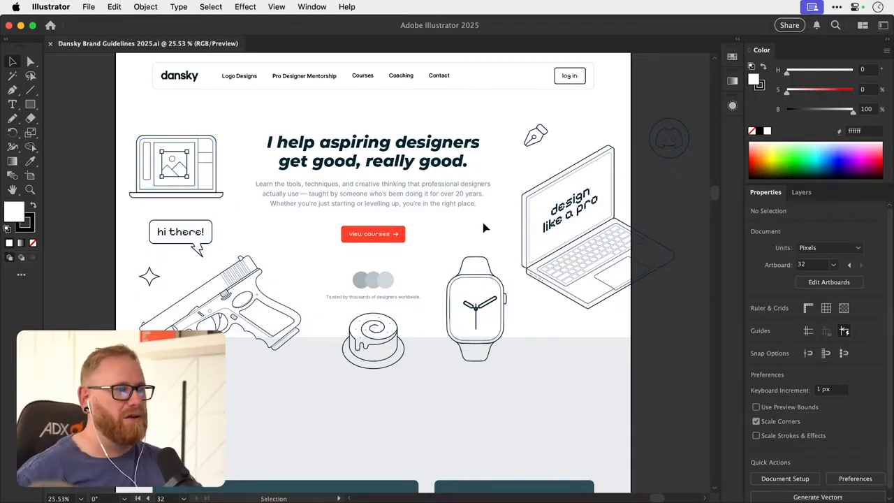
scroll(399, 276, up, 4)
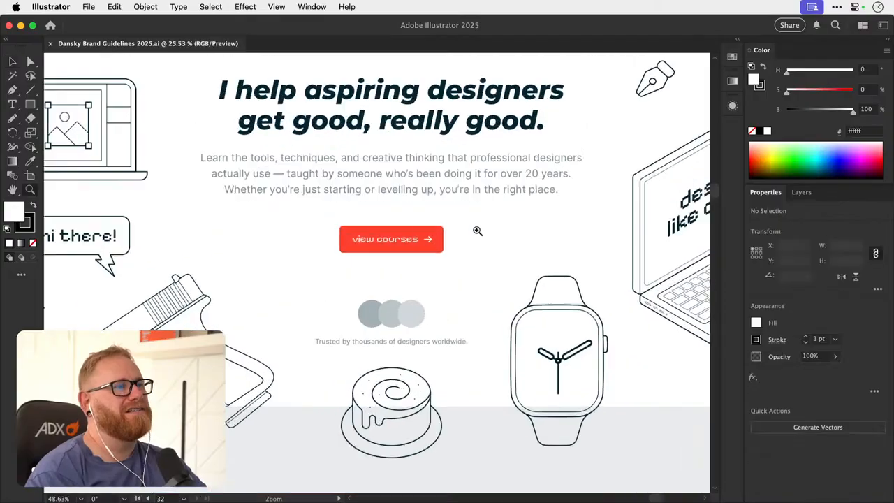
scroll(409, 249, down, 5)
drag(477, 278, 318, 254)
key(z)
drag(405, 295, 375, 286)
key(v)
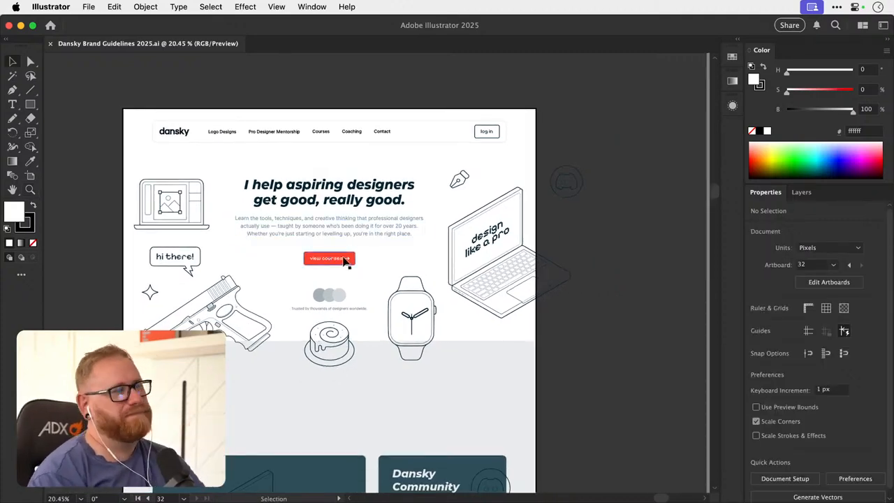
key(z)
drag(332, 254, 389, 254)
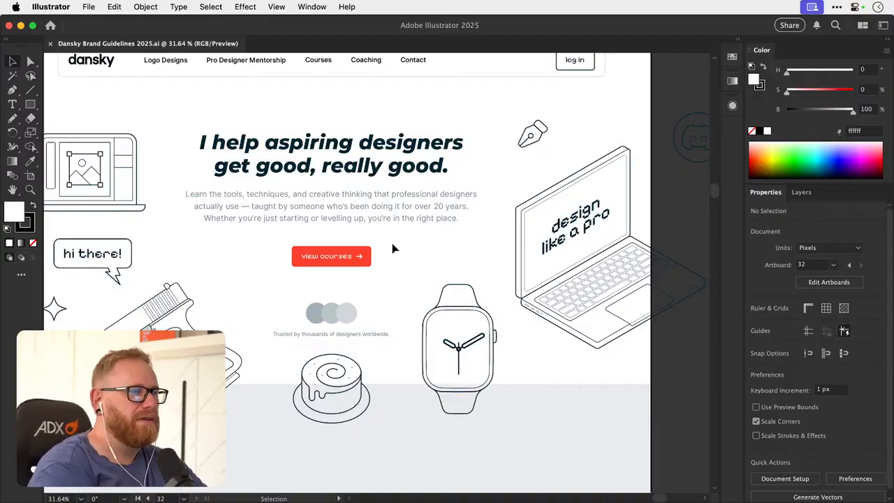
- Select the red view courses button and review the logo, typography, illustration and component pages of the brand guidelines
click(359, 255)
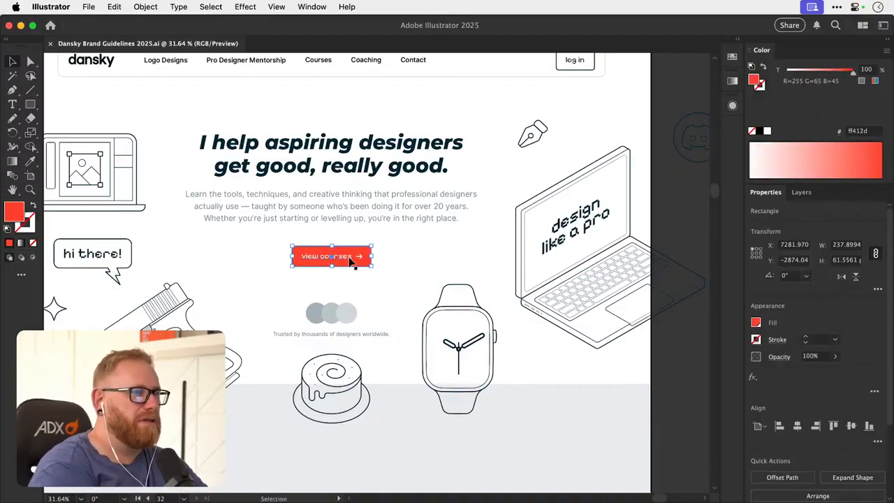
key(super+minus)
key(super+minus)
key(super+minus)
key(super+minus)
key(super+minus)
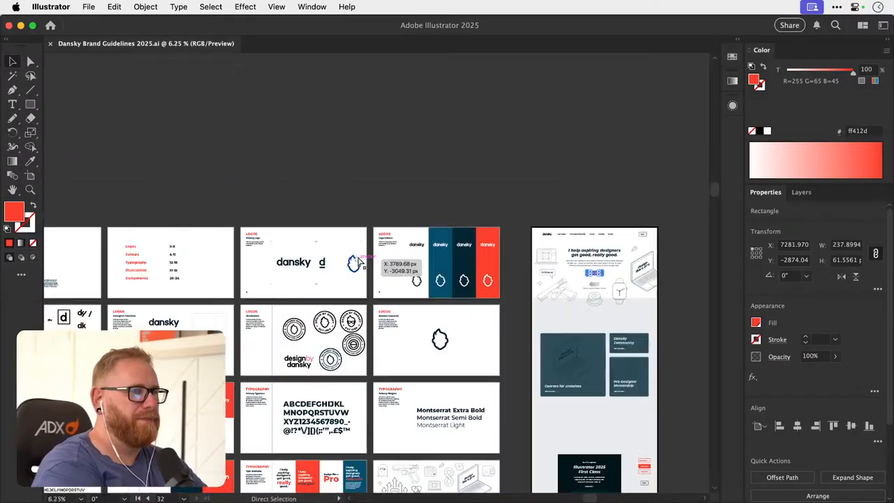
drag(285, 360, 367, 267)
drag(336, 315, 415, 227)
mouse_move(380, 286)
mouse_down()
mouse_move(422, 210)
mouse_move(397, 263)
mouse_move(402, 251)
mouse_move(459, 249)
mouse_up()
drag(149, 367, 290, 253)
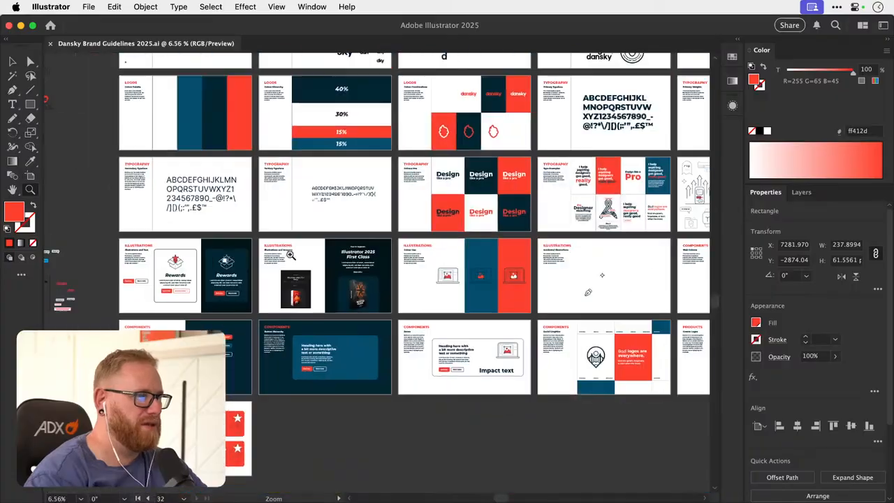
- Copy the outlined enrol now button with the arrow from beside the Illustrator 2025 course card and place it under the hero's view courses button
drag(629, 202, 217, 292)
drag(446, 266, 233, 308)
drag(366, 311, 487, 242)
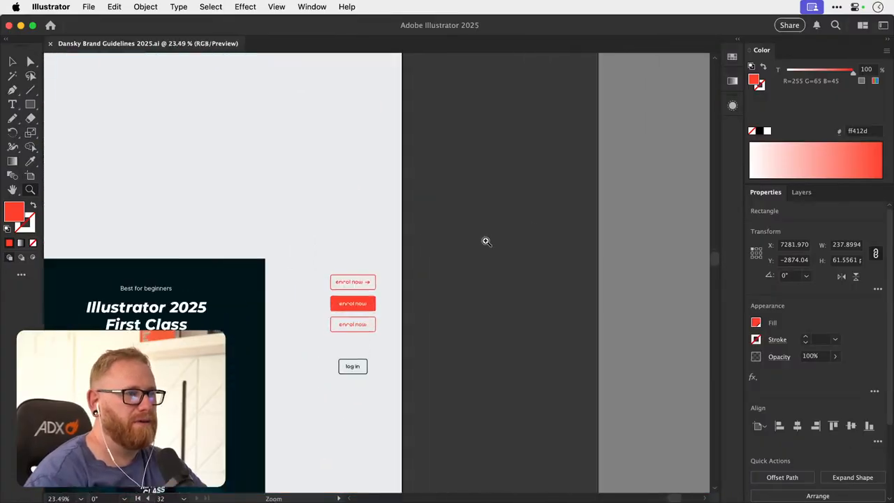
drag(350, 286, 492, 274)
drag(362, 266, 393, 283)
drag(318, 207, 435, 482)
drag(323, 140, 521, 437)
drag(383, 171, 524, 482)
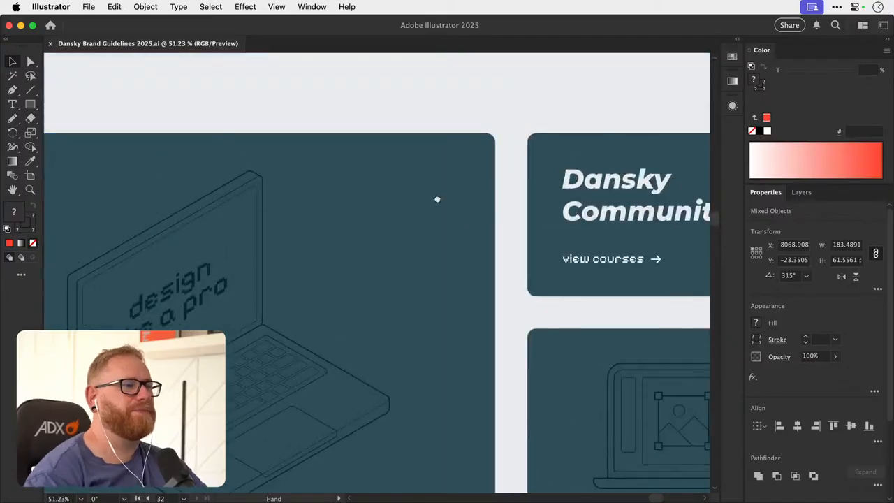
drag(437, 197, 431, 477)
drag(461, 250, 469, 445)
drag(477, 166, 407, 345)
key(super+v)
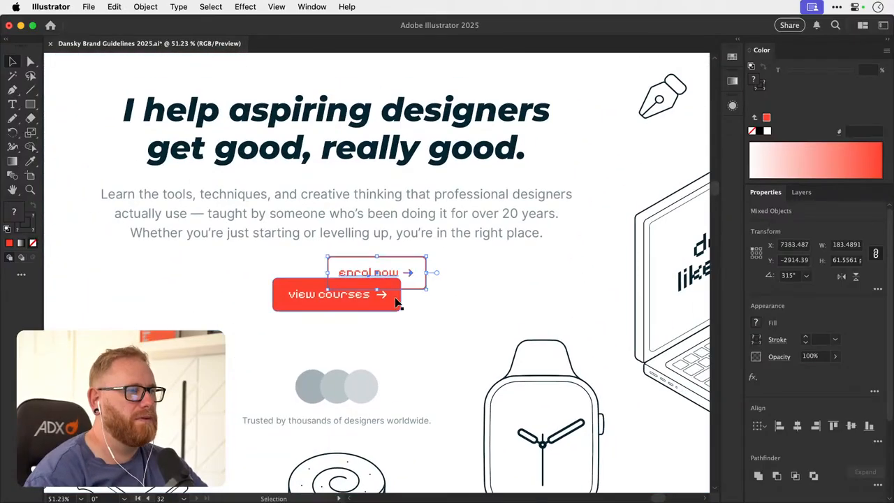
drag(394, 267, 357, 338)
- Compare the filled view courses button with the outlined enrol now button within the mockup's hero section
scroll(357, 337, up, 3)
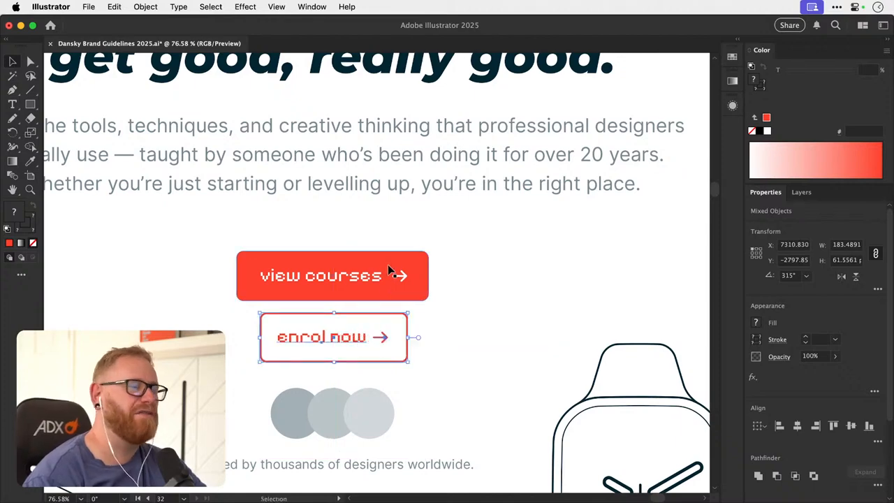
key(super+minus)
key(super+minus)
key(super+minus)
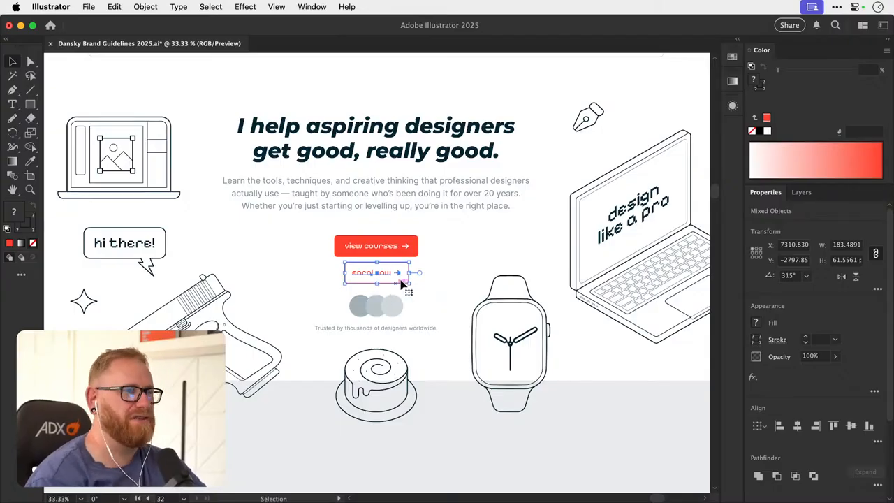
drag(399, 271, 559, 272)
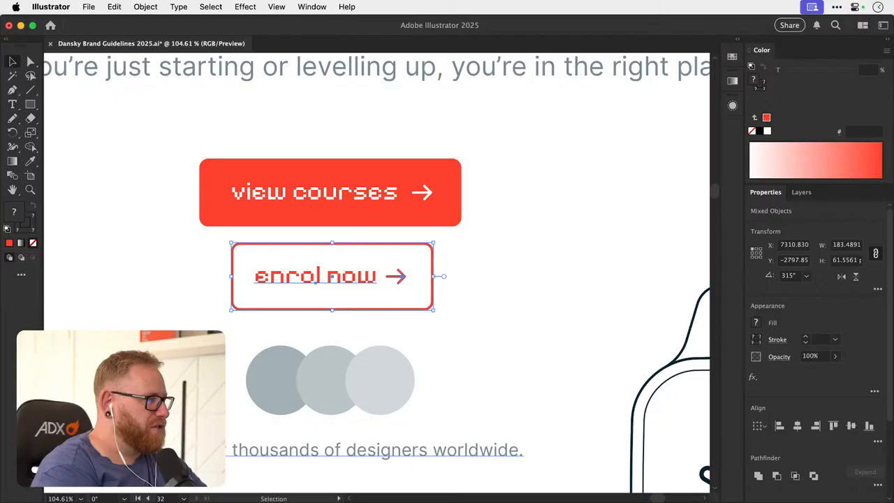
key(super+Tab)
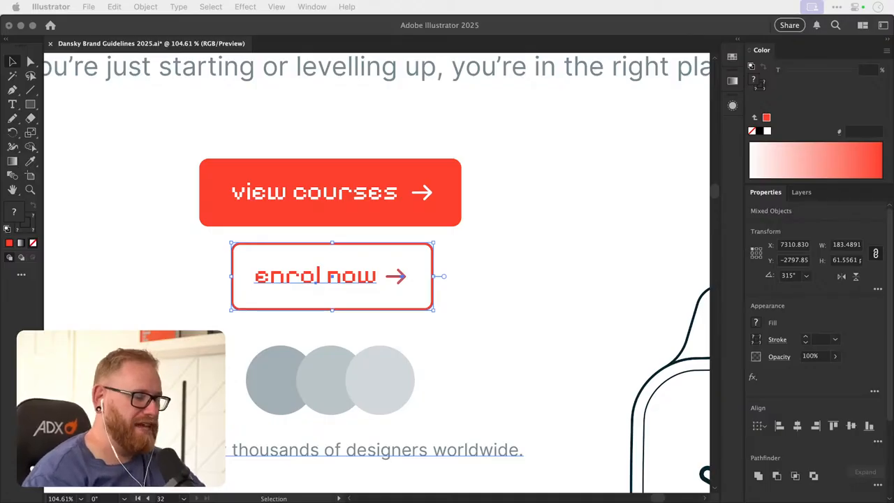
- Examine the Primary Logo artboard, comparing the dansky wordmark, the underlined d monogram and the head emblem
key(super+alt+0)
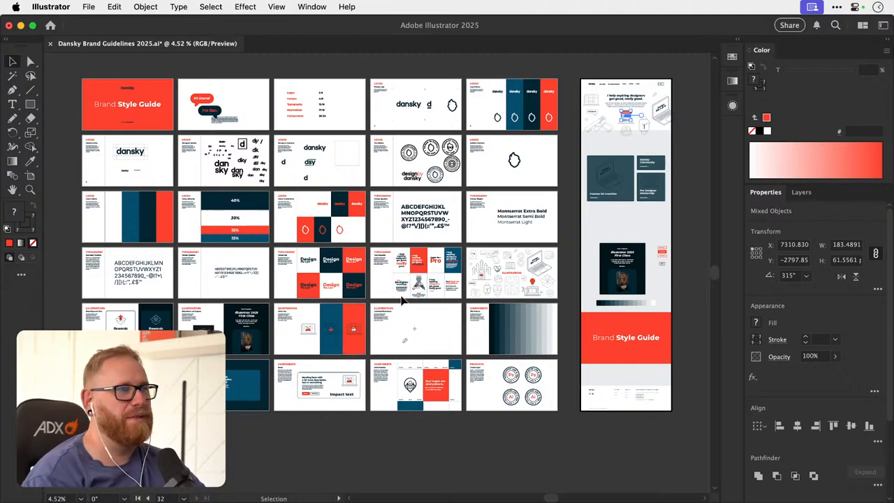
key(z)
drag(407, 91, 688, 269)
key(space)
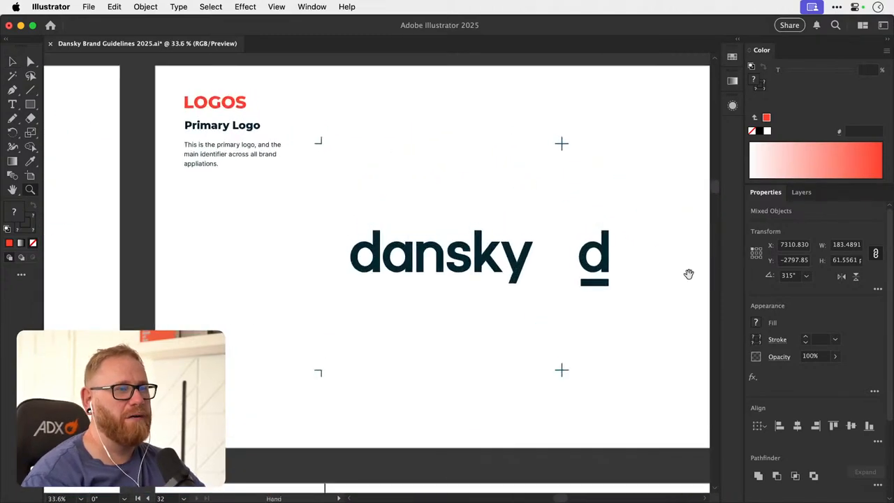
drag(634, 274, 465, 320)
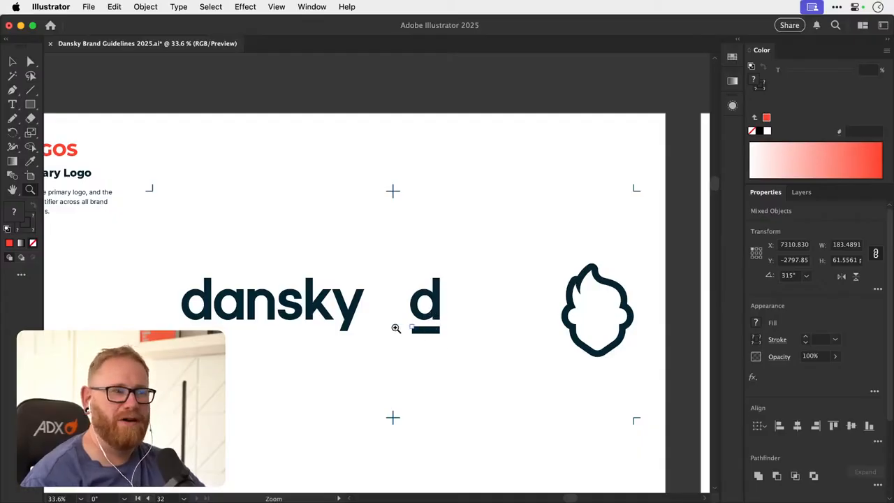
drag(254, 315, 364, 310)
key(space)
drag(465, 290, 330, 296)
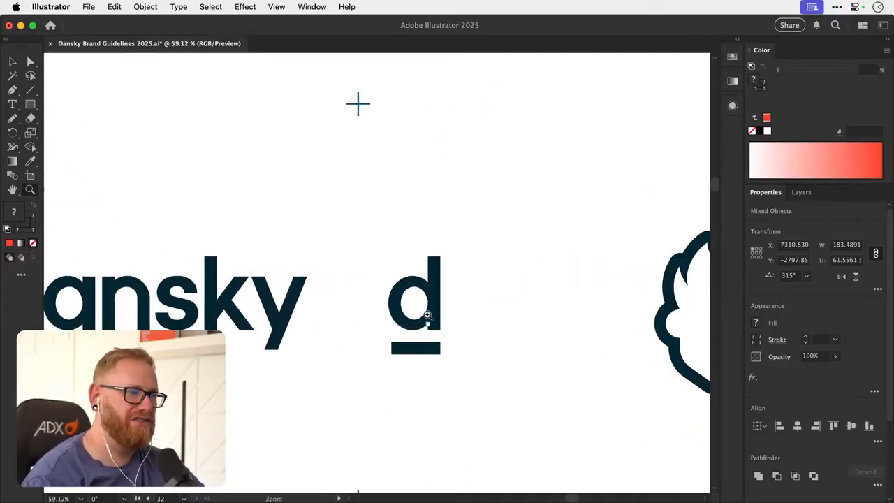
drag(419, 333, 412, 302)
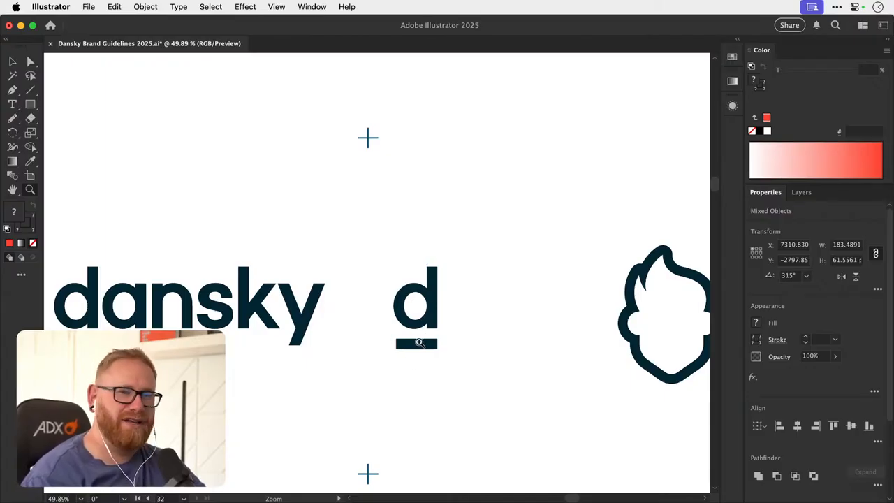
drag(427, 335, 350, 315)
drag(426, 320, 383, 318)
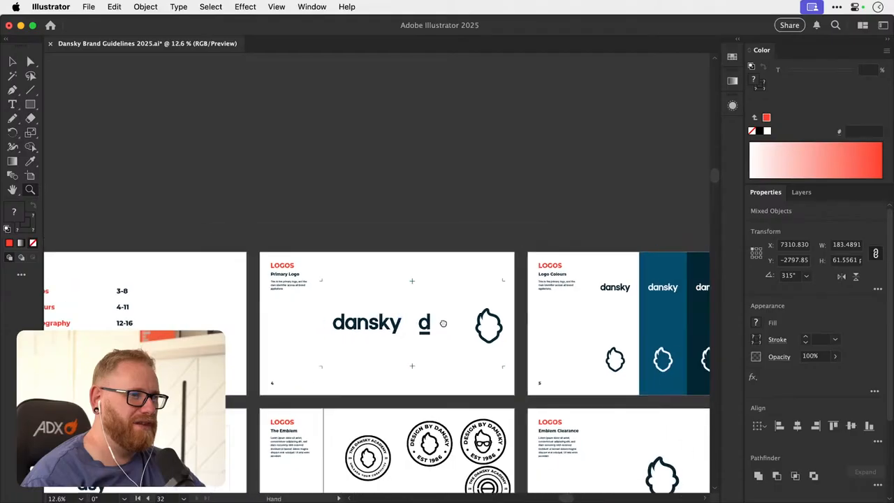
- Delete the head emblem from the Primary Logo artboard
key(space)
drag(504, 364, 405, 267)
key(space)
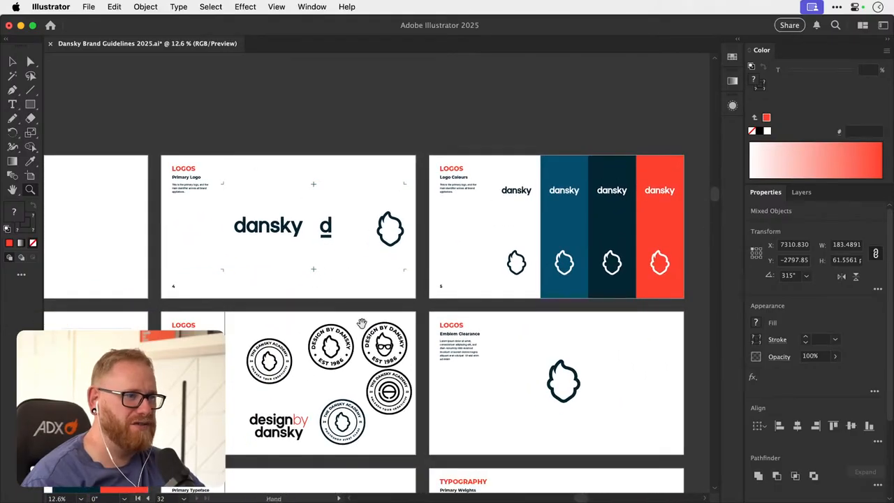
drag(360, 329, 367, 311)
key(v)
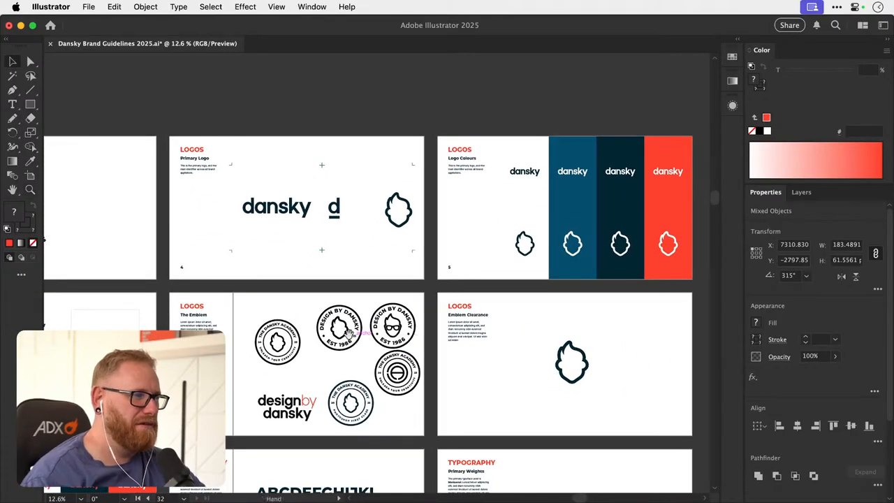
scroll(360, 333, up, 3)
mouse_move(378, 274)
mouse_down()
mouse_move(405, 273)
mouse_move(365, 267)
mouse_up()
key(super+z)
click(372, 290)
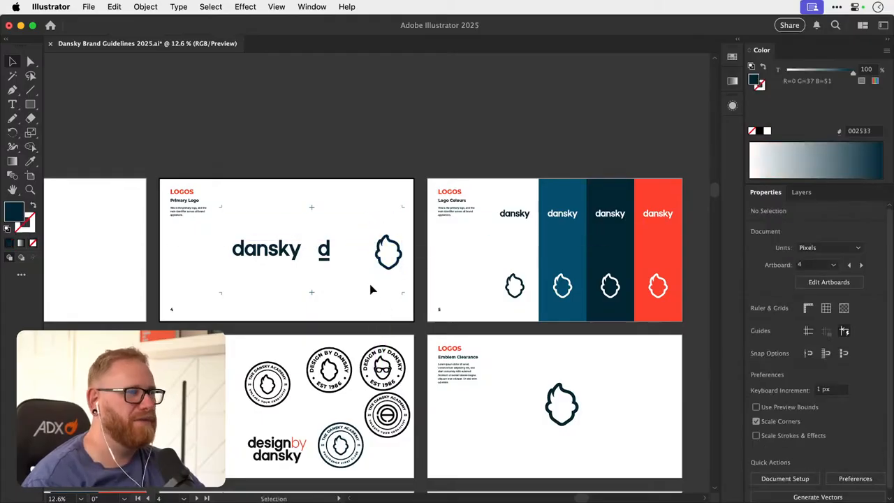
click(379, 266)
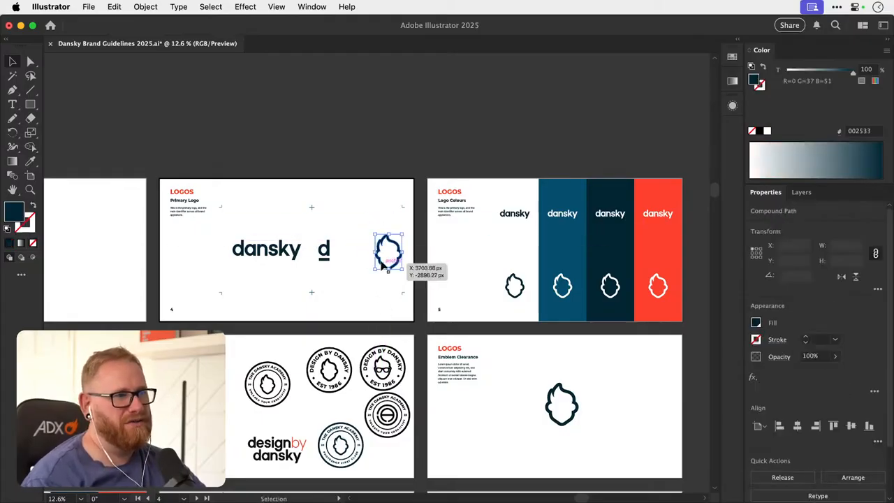
key(Delete)
- Move the underlined d monogram farther from the dansky wordmark so both sit evenly about the Primary Logo artboard's centre marks
click(327, 252)
key(z)
drag(341, 253, 398, 250)
click(343, 253)
click(386, 273)
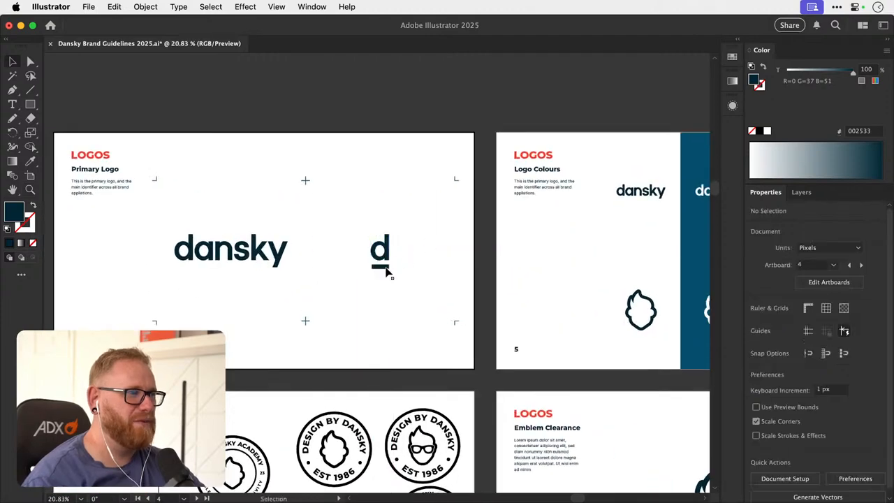
- Save the brand guidelines document
key(super+minus)
key(super+minus)
key(super+minus)
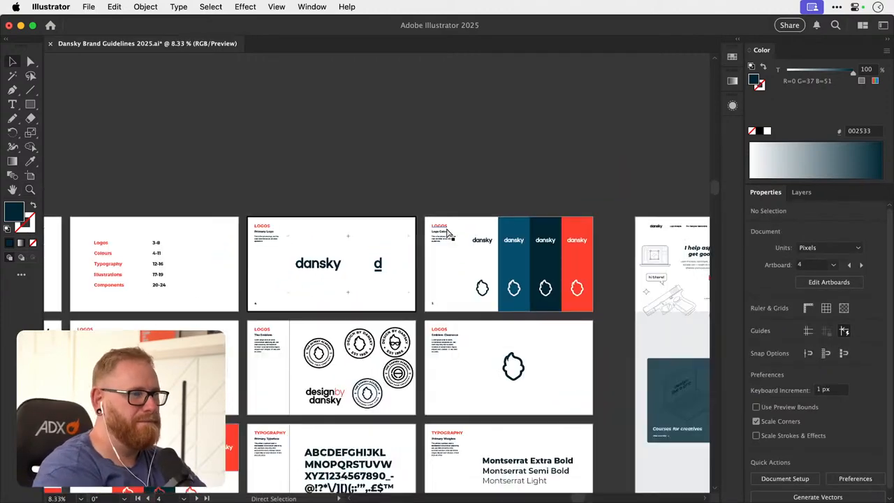
scroll(447, 233, right, 3)
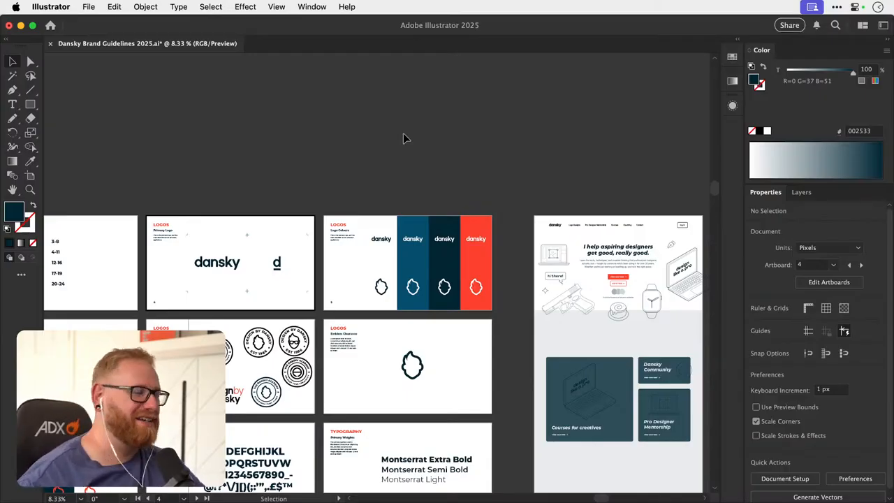
key(super+s)
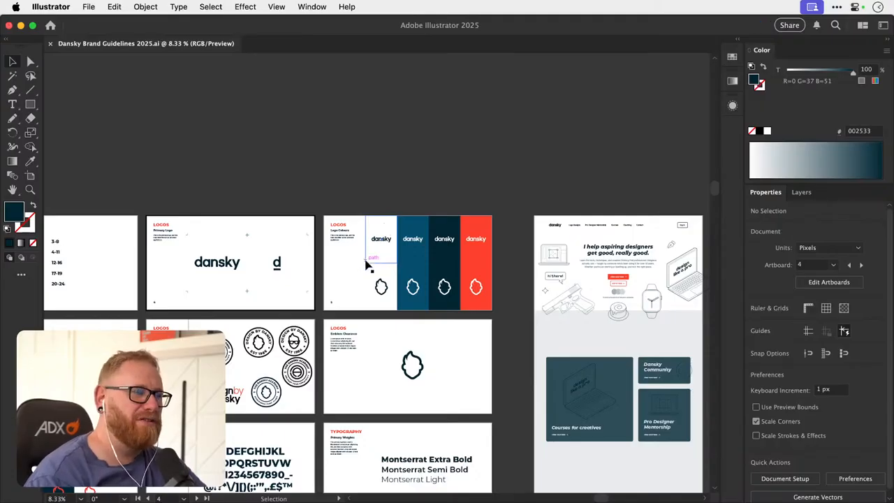
- Review the homepage mockup's hero section with its stacked view courses and enrol now buttons
key(space)
drag(413, 271, 403, 272)
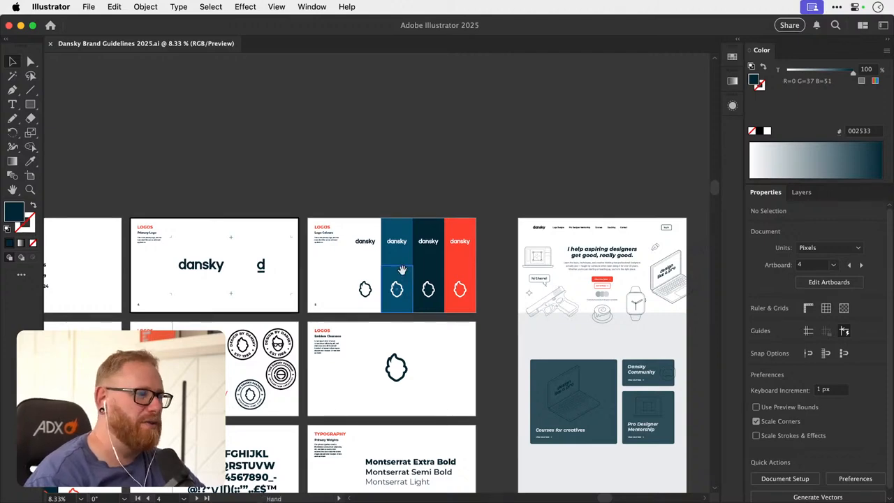
drag(526, 290, 312, 253)
key(z)
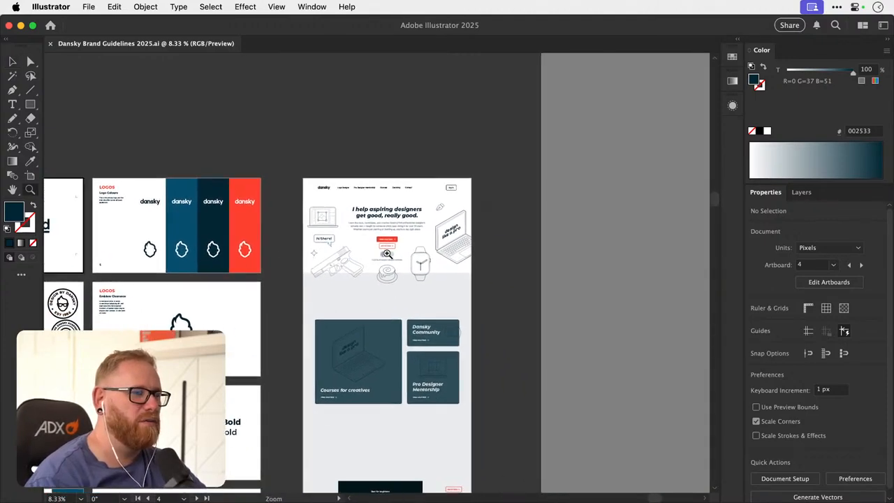
drag(387, 253, 403, 248)
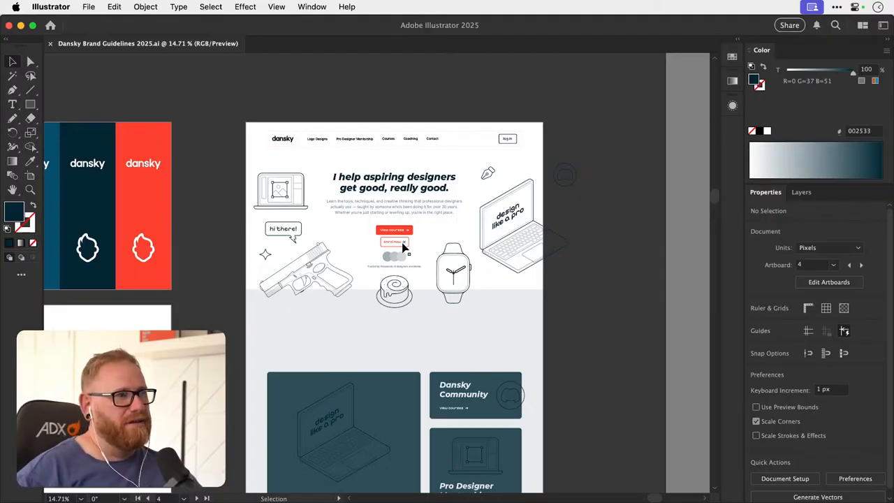
key(z)
drag(503, 216, 445, 240)
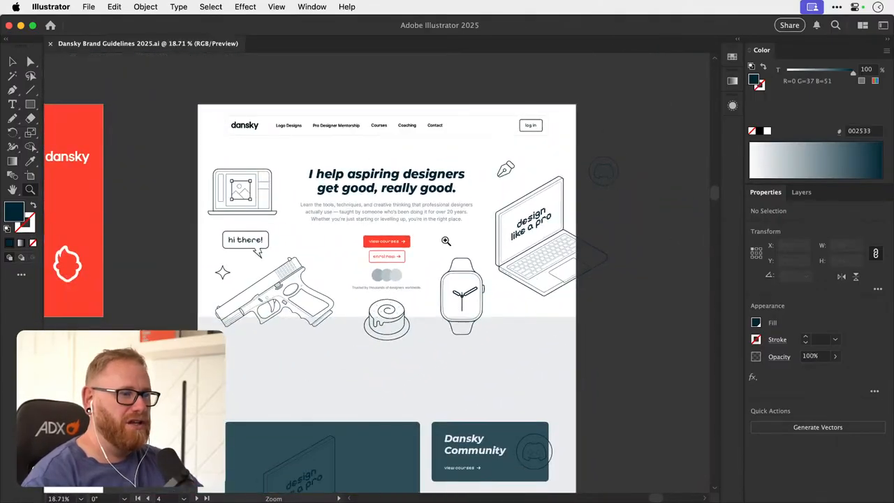
- Increase the font size of the hero's enrol now label to 28 pt
key(v)
mouse_move(460, 269)
mouse_down()
mouse_move(441, 280)
mouse_move(449, 283)
mouse_up()
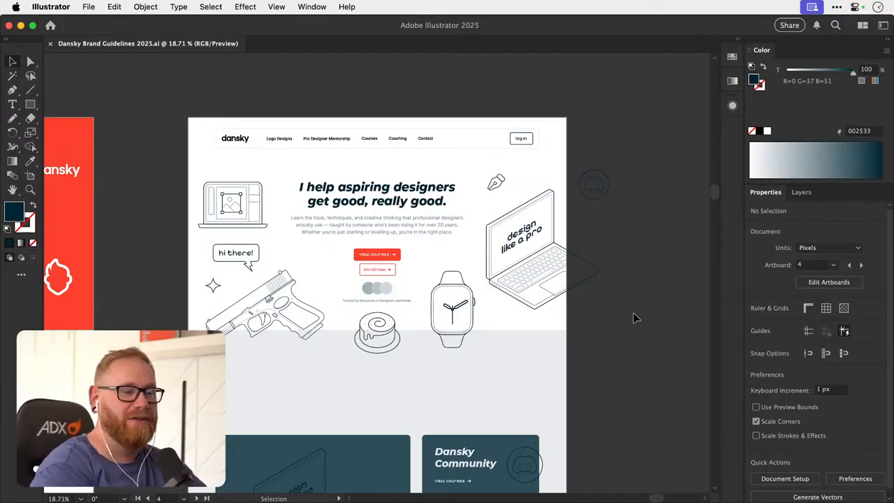
scroll(384, 269, up, 3)
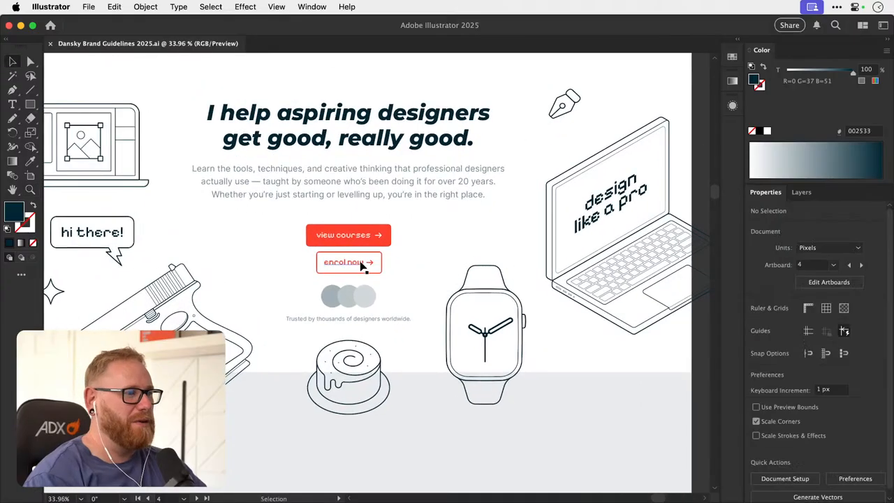
scroll(362, 266, down, 3)
scroll(388, 290, down, 2)
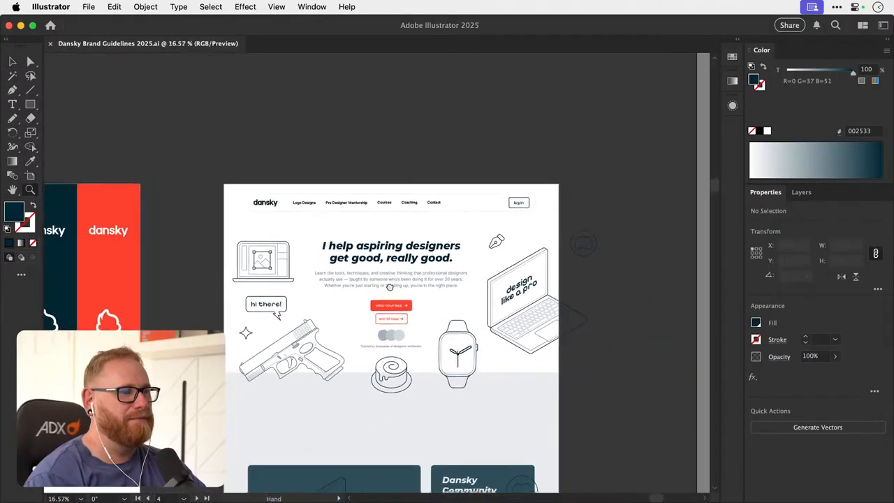
drag(390, 287, 372, 281)
drag(325, 306, 534, 278)
key(v)
drag(339, 315, 314, 314)
scroll(313, 314, up, 2)
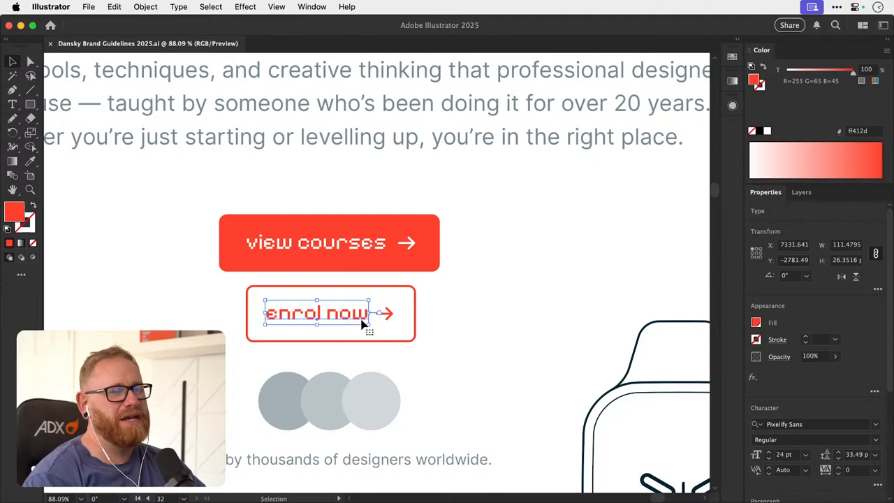
click(768, 452)
click(768, 453)
click(769, 453)
click(768, 453)
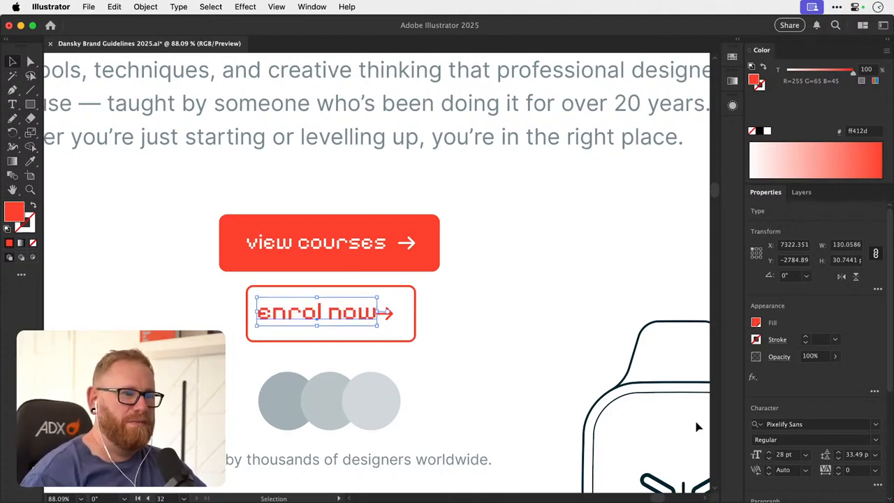
- Move the arrow away from the enrol now label and enlarge the button outline to about 211 × 66 px
click(392, 320)
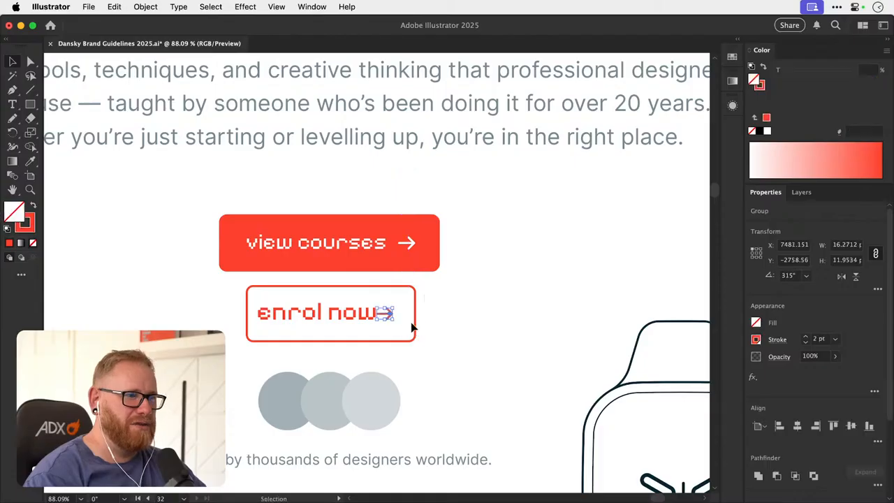
scroll(417, 317, up, 5)
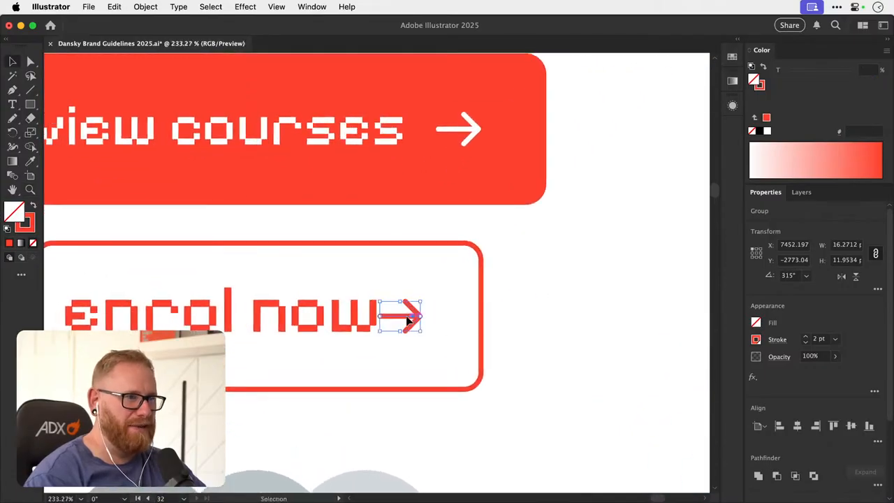
drag(405, 318, 428, 319)
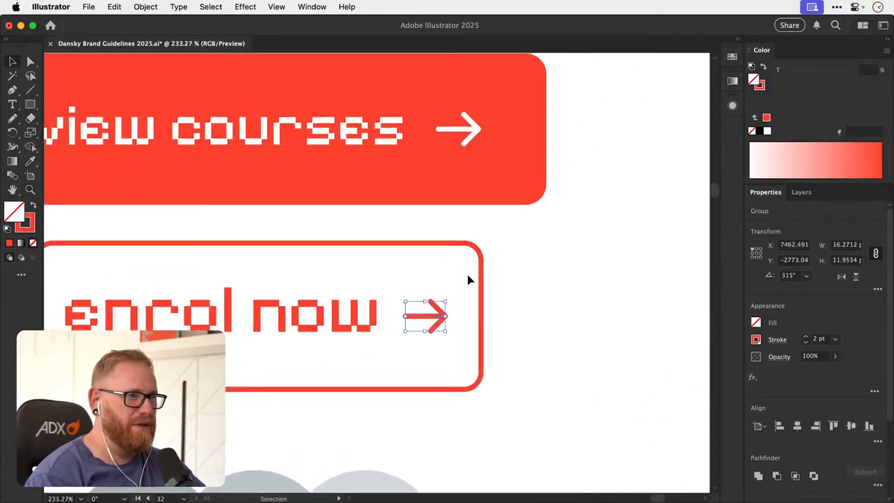
click(485, 279)
drag(484, 316, 517, 316)
drag(258, 239, 250, 235)
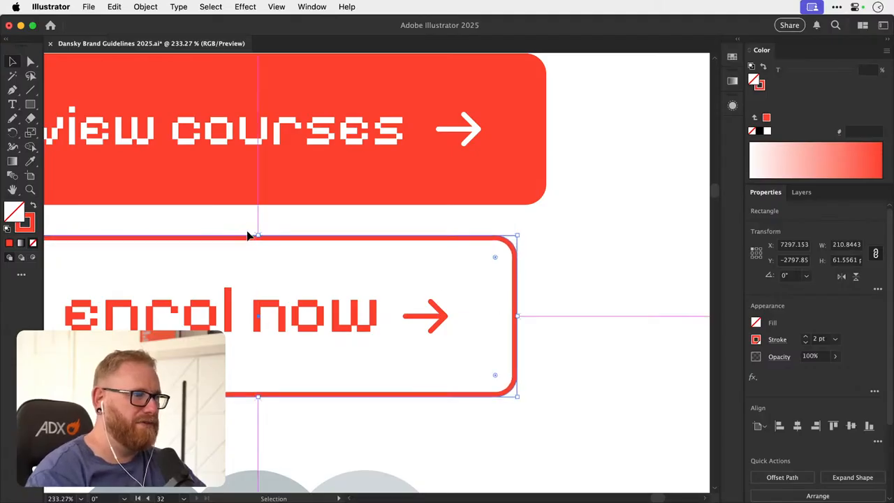
- Nudge the enrol now label slightly downward inside its outlined button
key(super+minus)
key(super+minus)
key(super+minus)
key(super+minus)
key(super+minus)
key(super+minus)
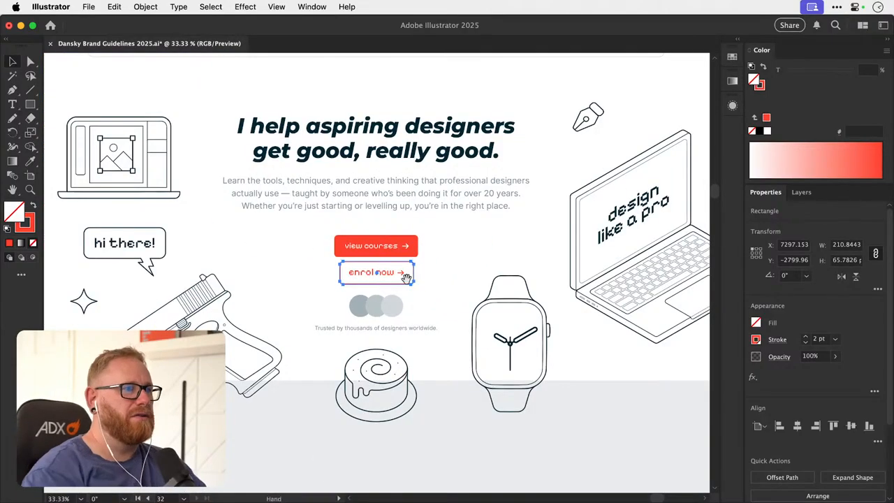
drag(385, 246, 359, 296)
key(super+z)
drag(306, 337, 380, 352)
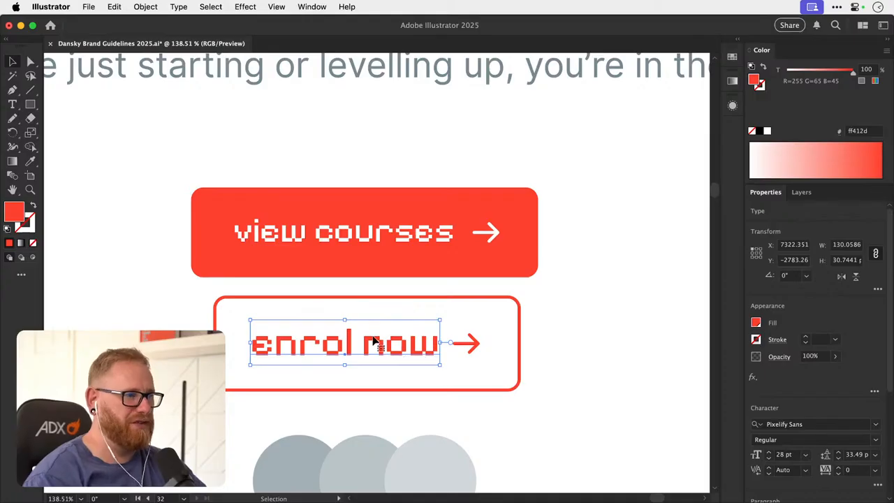
- Move the red view courses button off the homepage artboard onto the pasteboard beside the laptop illustration
key(super+minus)
key(super+minus)
key(super+minus)
key(super+minus)
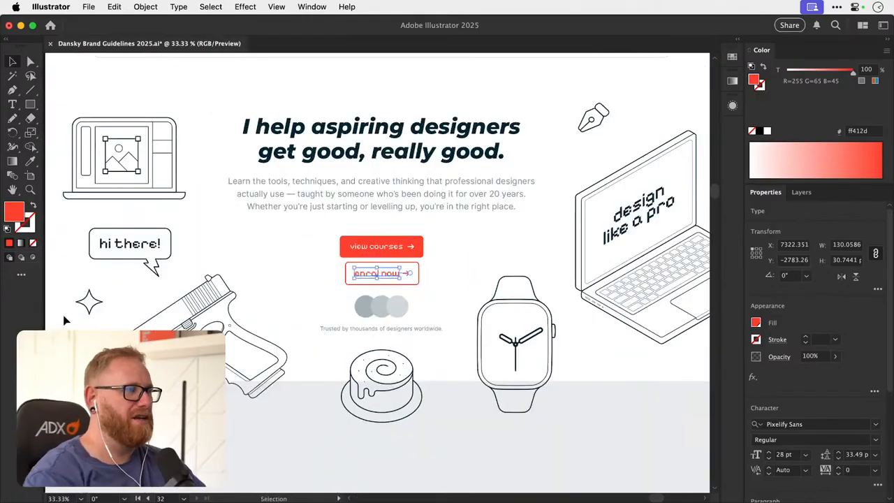
click(54, 316)
key(super+minus)
key(v)
scroll(321, 291, right, 3)
scroll(321, 292, up, 1)
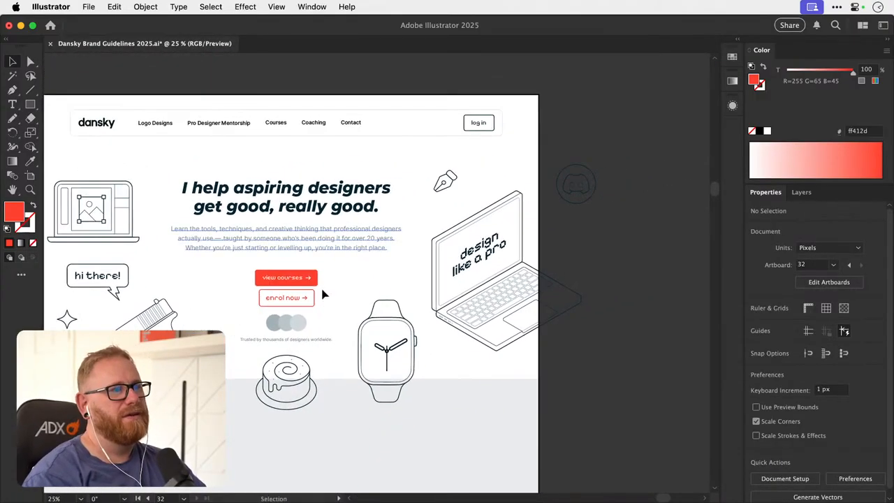
drag(328, 285, 649, 281)
- Move the outlined enrol now button up into the gap between the intro paragraph and the grey circles
drag(266, 277, 295, 274)
click(345, 283)
scroll(344, 294, up, 2)
scroll(344, 293, left, 1)
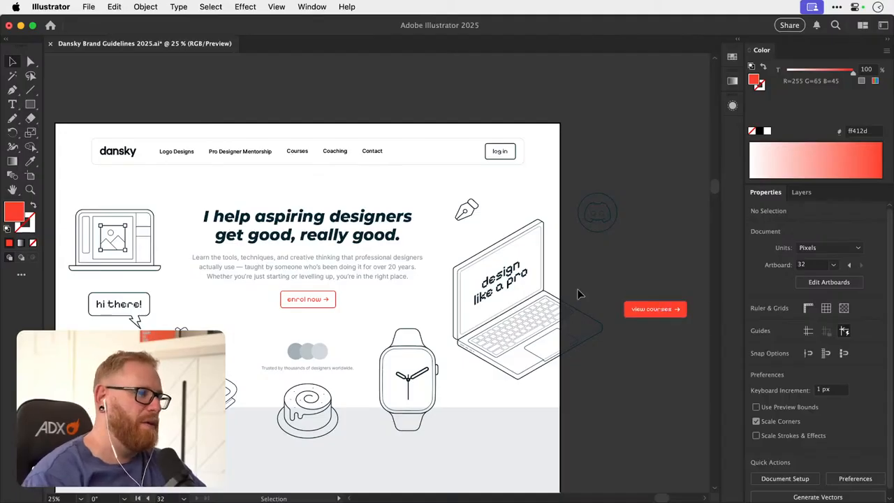
drag(265, 319, 330, 308)
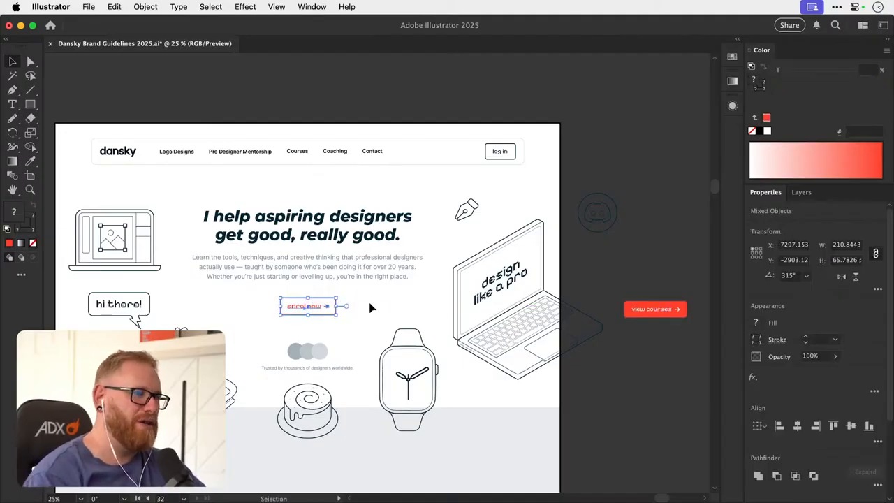
click(371, 307)
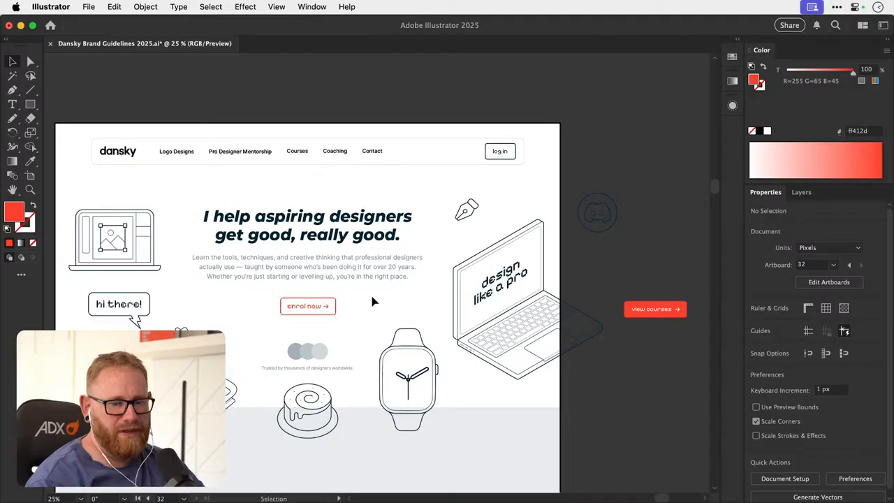
- Duplicate the outlined enrol now button to its right and swap the copy's fill and stroke to give it a solid red background
drag(272, 323, 468, 305)
key(super+=)
key(super+=)
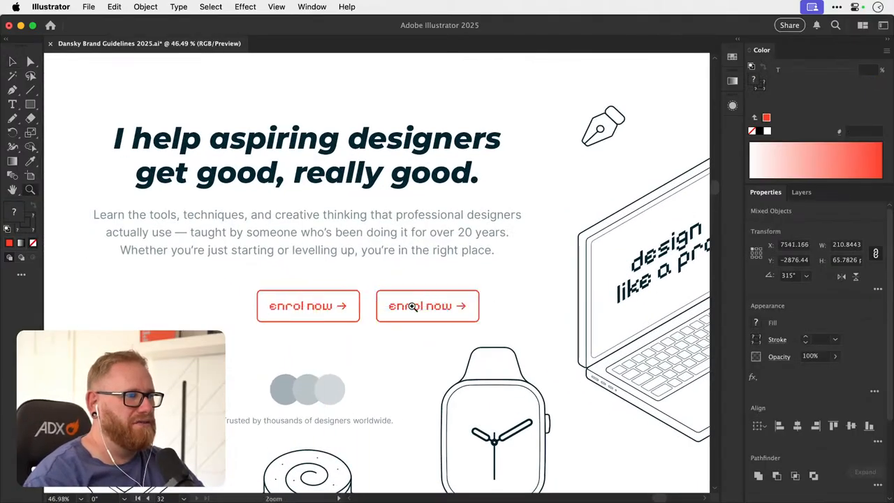
scroll(408, 305, up, 3)
click(421, 284)
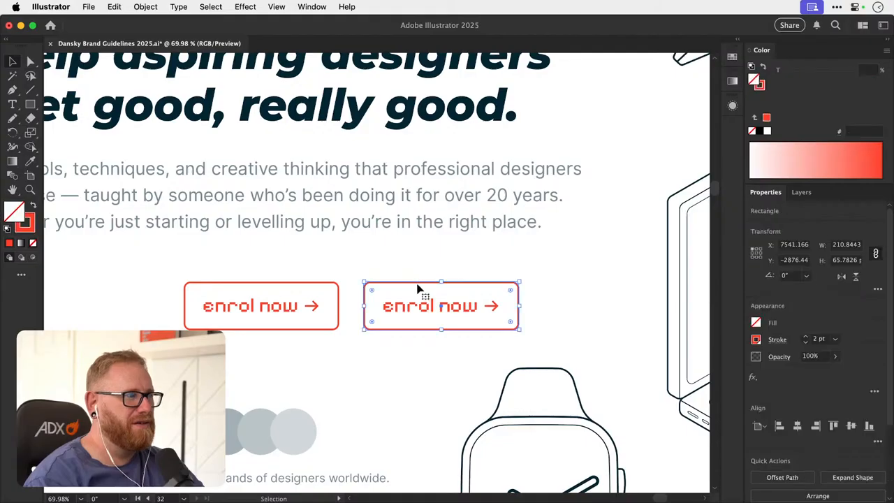
key(shift+x)
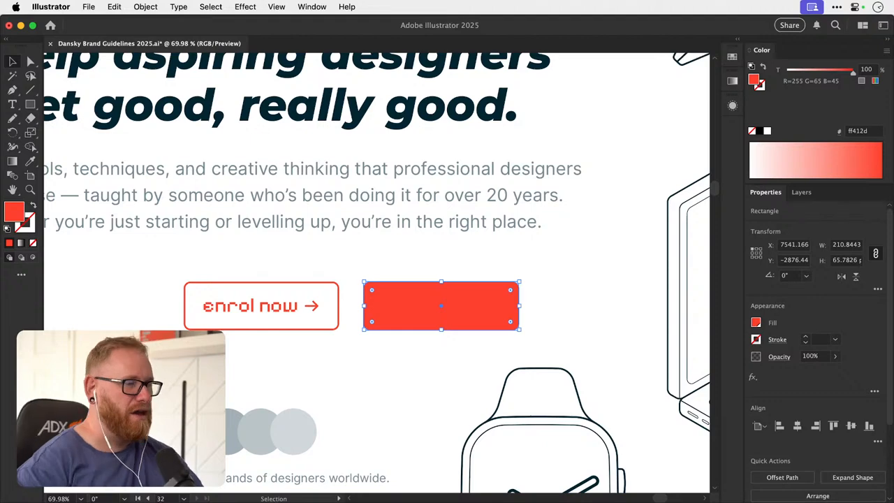
click(382, 260)
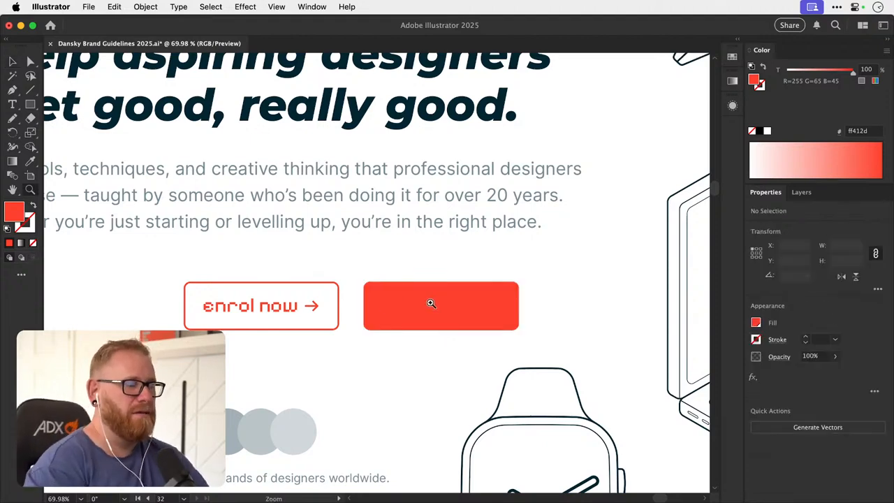
- Recolour the label and arrow of the solid red enrol now button white, sampling the white page background
drag(440, 303, 409, 329)
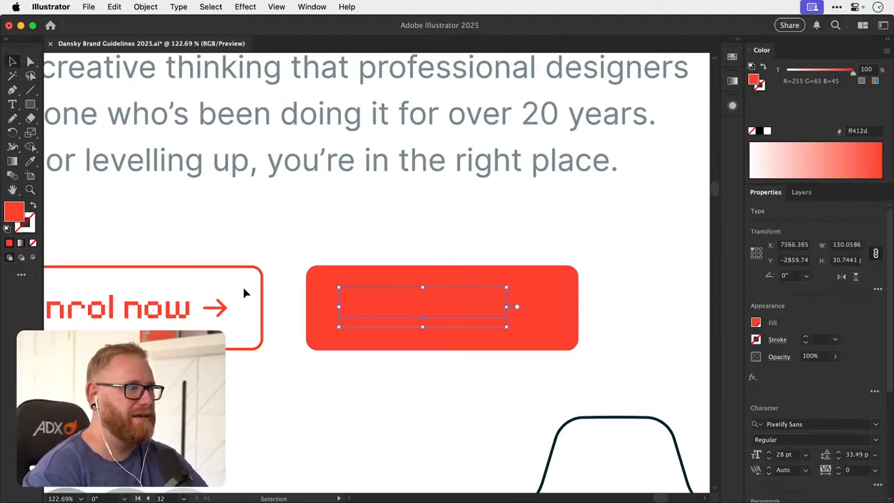
key(i)
click(388, 421)
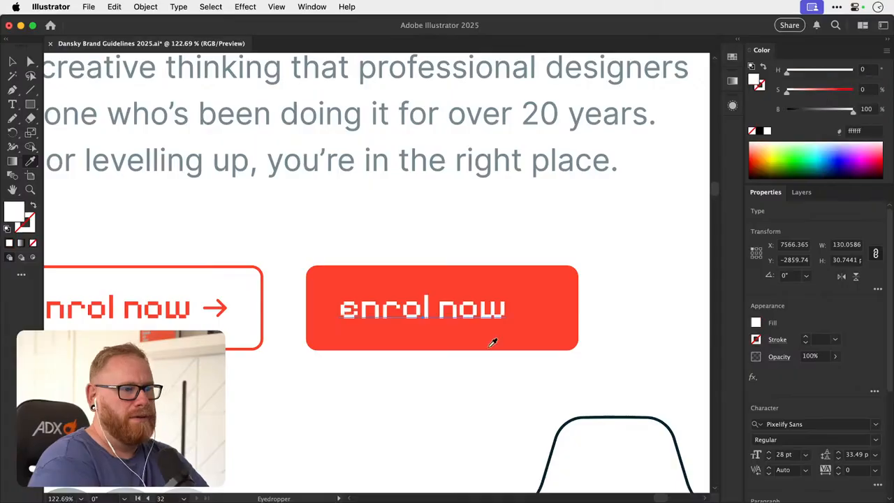
key(v)
click(535, 313)
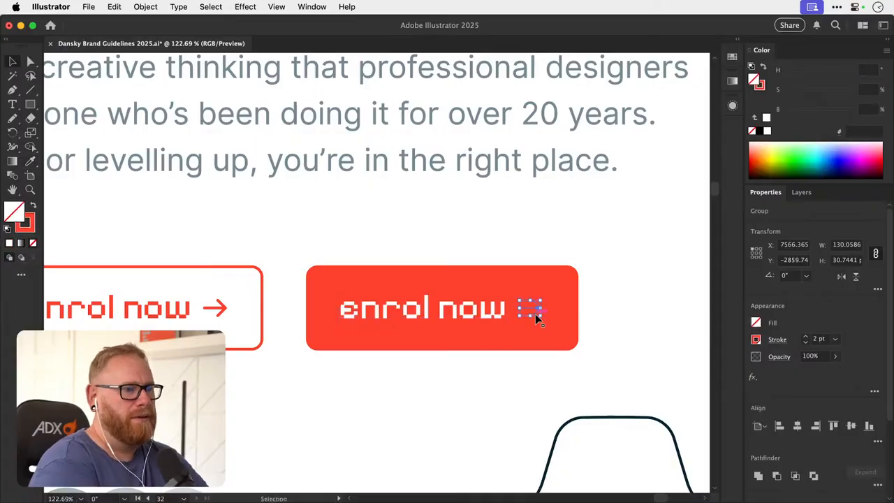
key(i)
click(364, 398)
key(v)
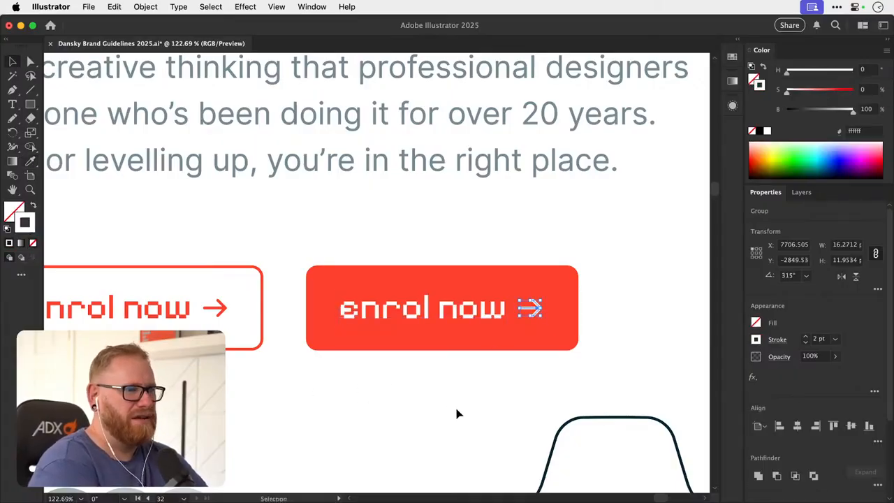
click(458, 414)
- Group the parts of the solid red enrol now button, and group those of the outlined one separately
key(super+minus)
key(super+minus)
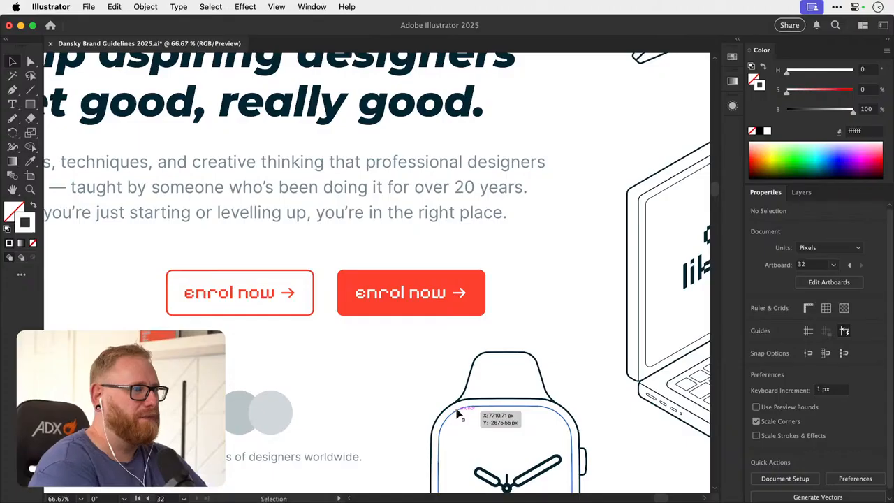
key(super+minus)
key(super+minus)
key(super+minus)
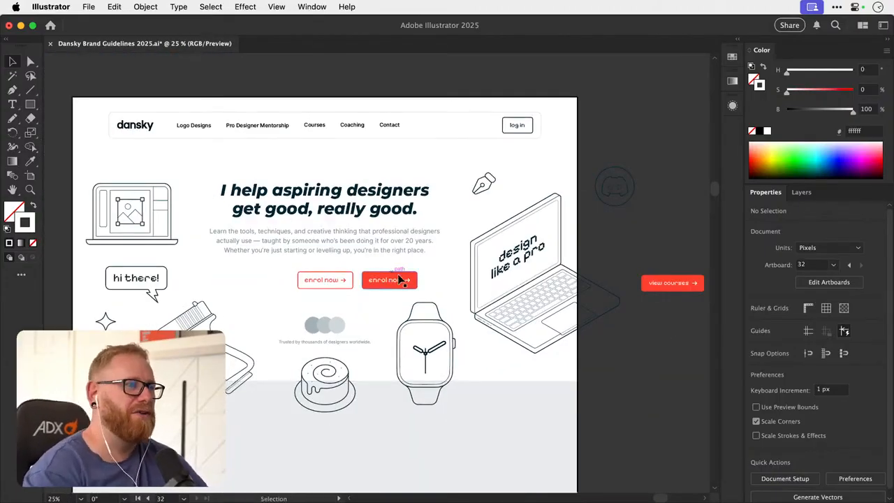
key(super+minus)
drag(454, 272, 312, 305)
click(373, 290)
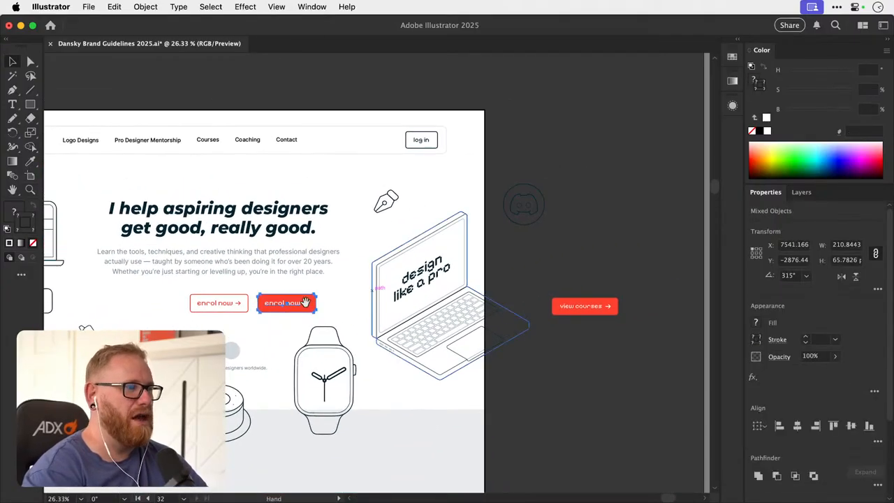
click(216, 301)
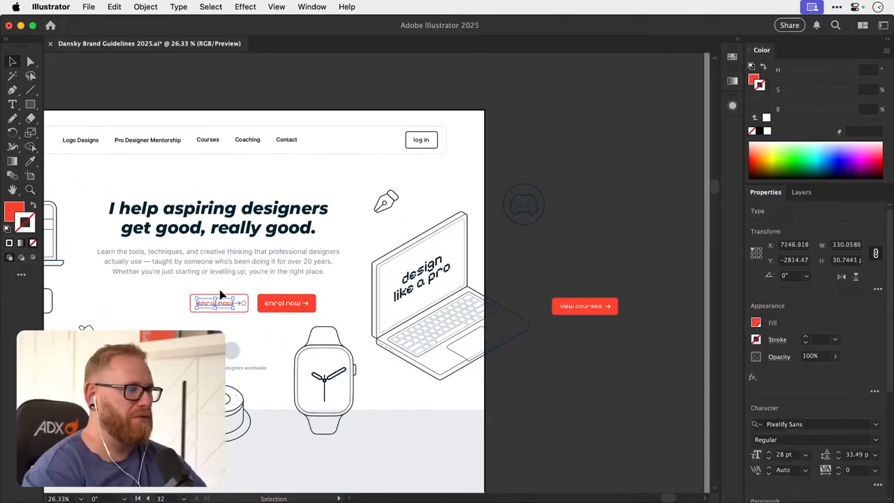
click(279, 318)
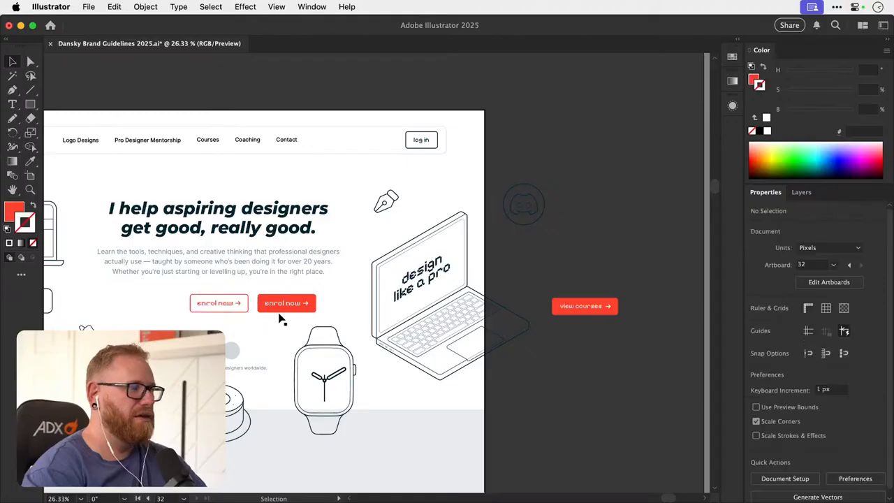
- Delete the spare view courses button and place a copy of the solid red enrol now button on the pasteboard
click(604, 301)
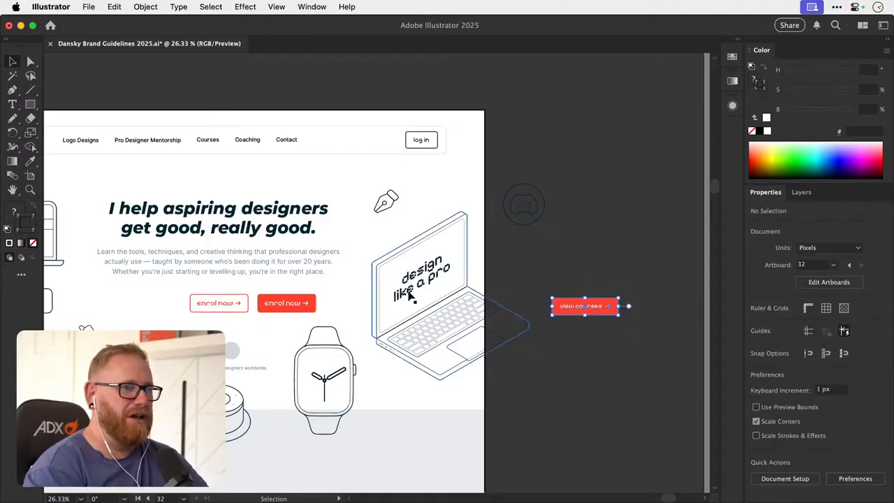
key(Delete)
drag(293, 304, 619, 300)
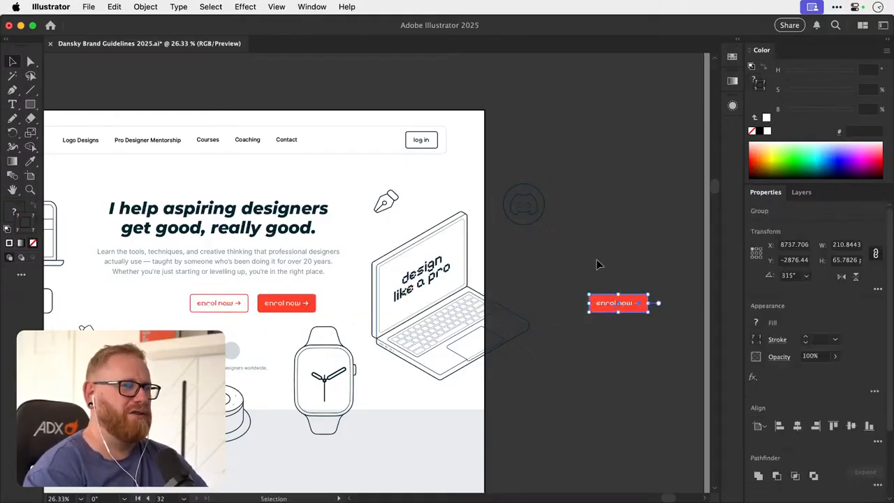
click(604, 250)
- Move the outlined enrol now button onto the pasteboard and put the solid red one in its place beneath the intro paragraph
key(space)
drag(277, 312, 618, 298)
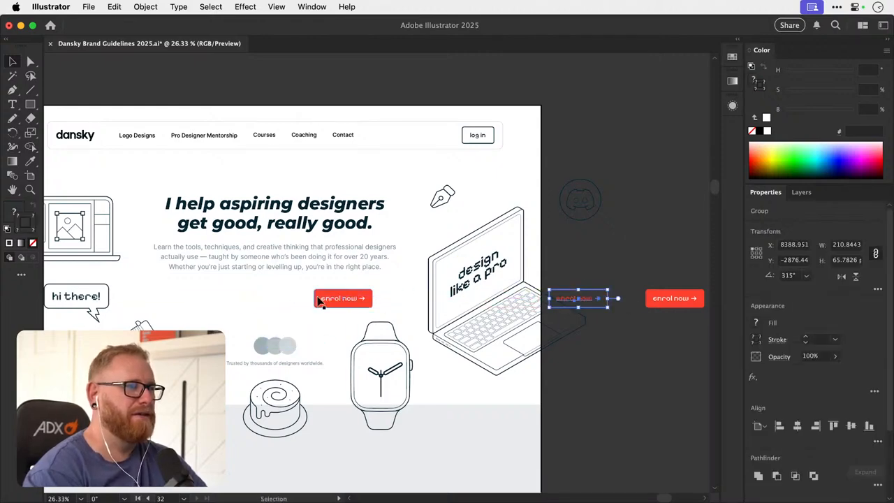
drag(363, 300, 292, 301)
click(338, 315)
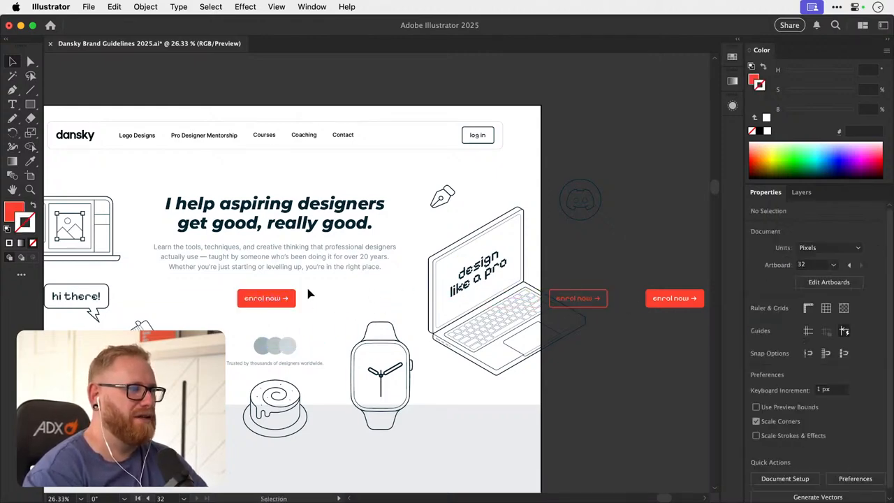
- Align the solid red enrol now button to the horizontal centre of the homepage artboard
key(super+minus)
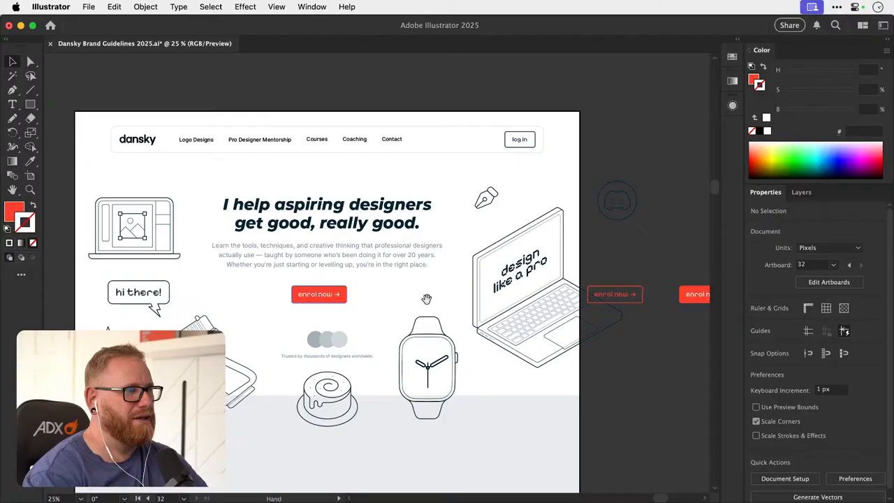
click(319, 294)
click(797, 427)
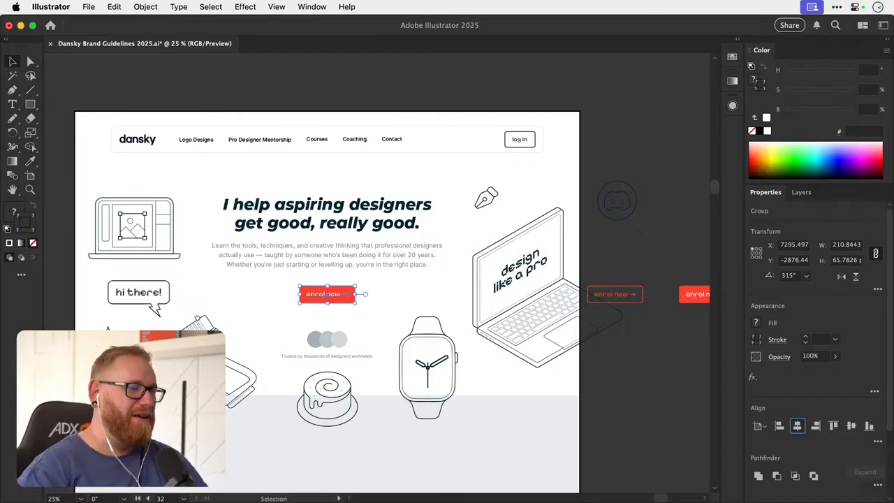
- Ungroup the three overlapping grey circles above the trusted-by text and select the leftmost circle
click(639, 151)
mouse_move(448, 300)
mouse_down()
mouse_move(496, 294)
mouse_move(474, 333)
mouse_move(453, 346)
mouse_move(455, 309)
mouse_up()
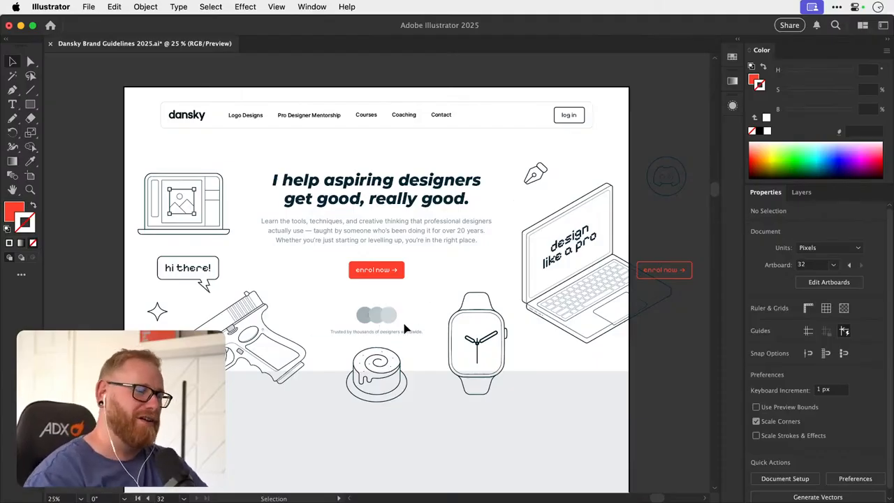
scroll(380, 327, up, 5)
click(329, 356)
drag(328, 359, 328, 335)
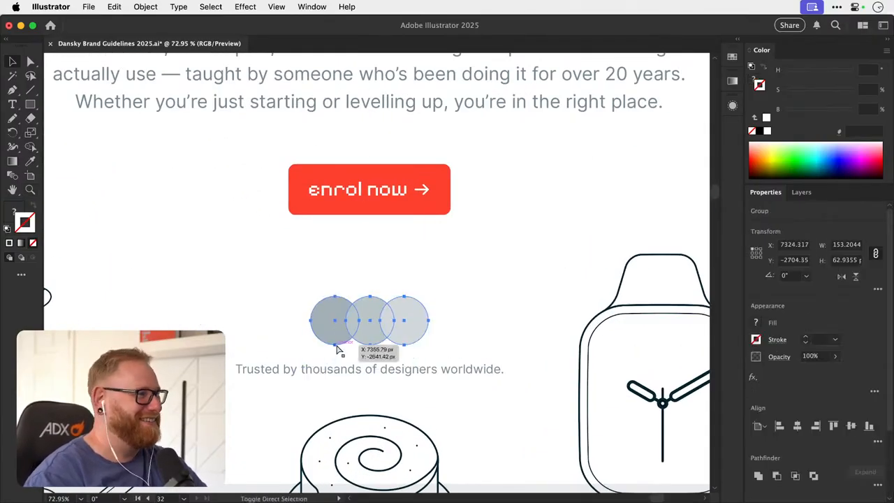
click(314, 314)
- Give the leftmost circle a white (ffffff) stroke with a weight of 2 pt
double_click(26, 222)
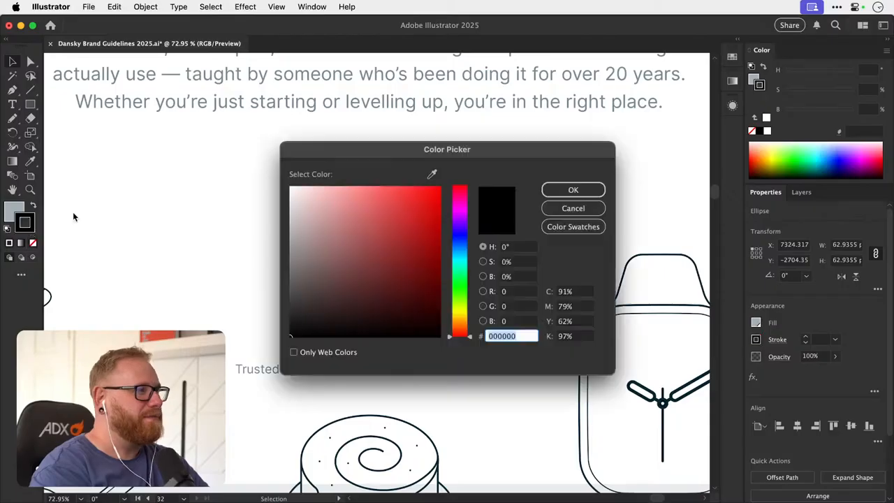
text(ffffff)
click(569, 190)
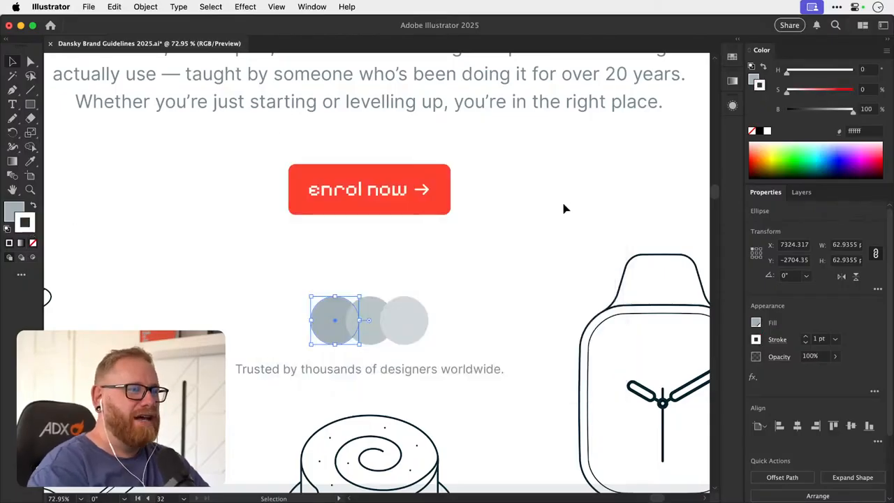
click(776, 342)
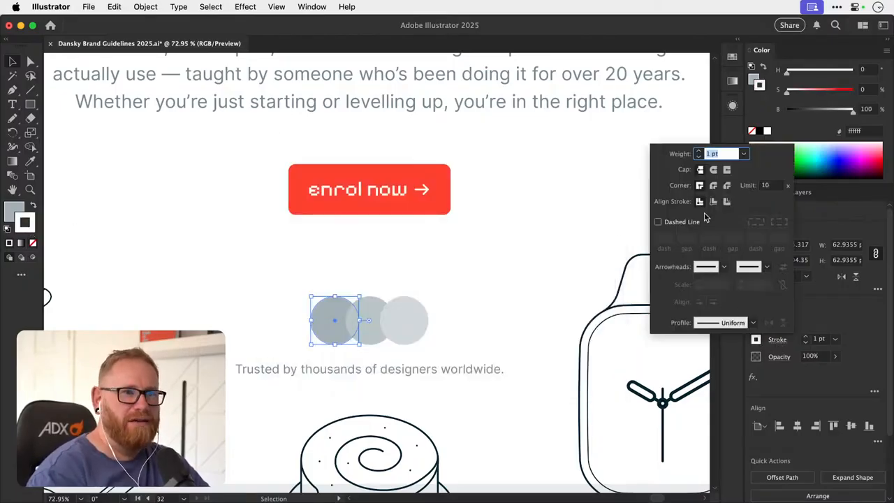
click(806, 336)
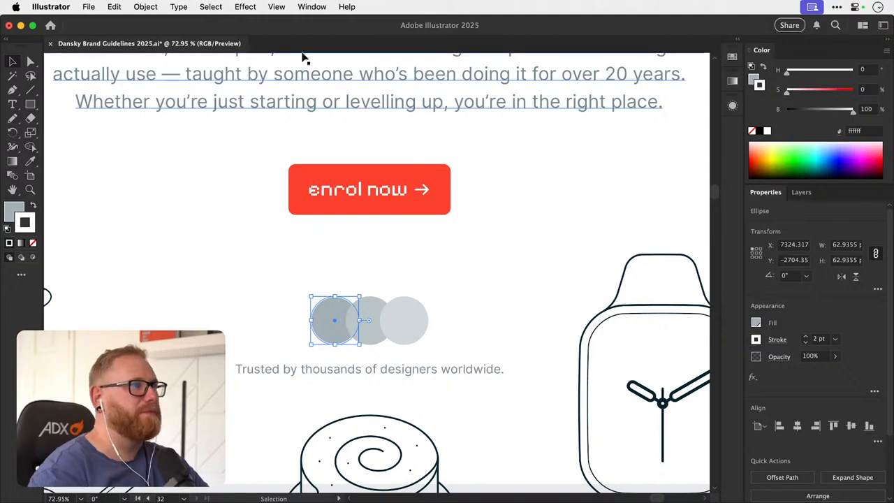
- Start a Drop Shadow effect on the leftmost circle in Multiply mode with a 5 px blur, keeping the circles in view
click(245, 7)
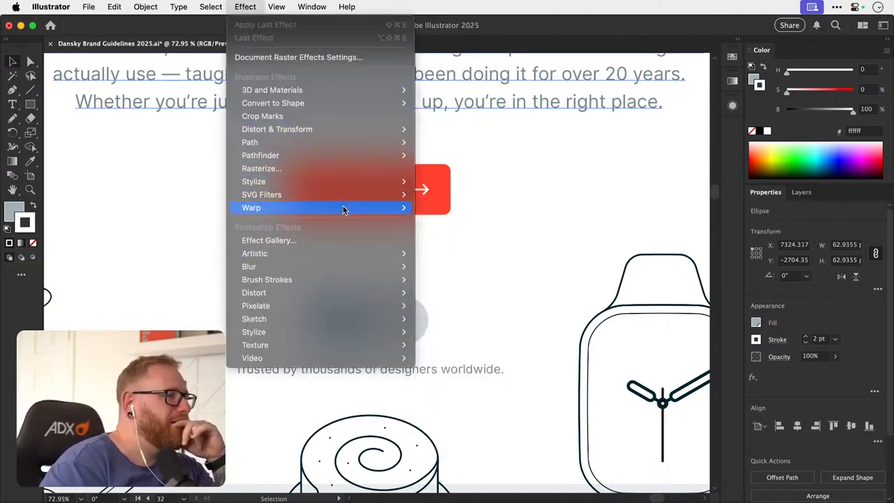
mouse_move(353, 183)
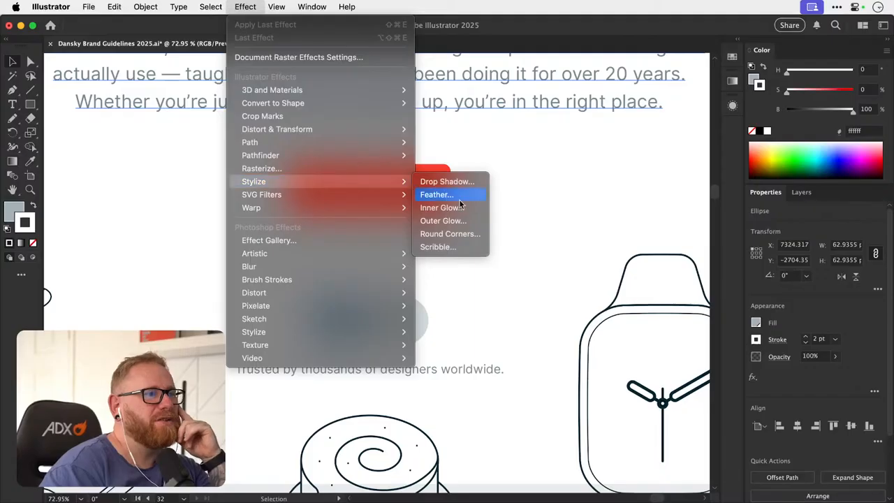
click(442, 182)
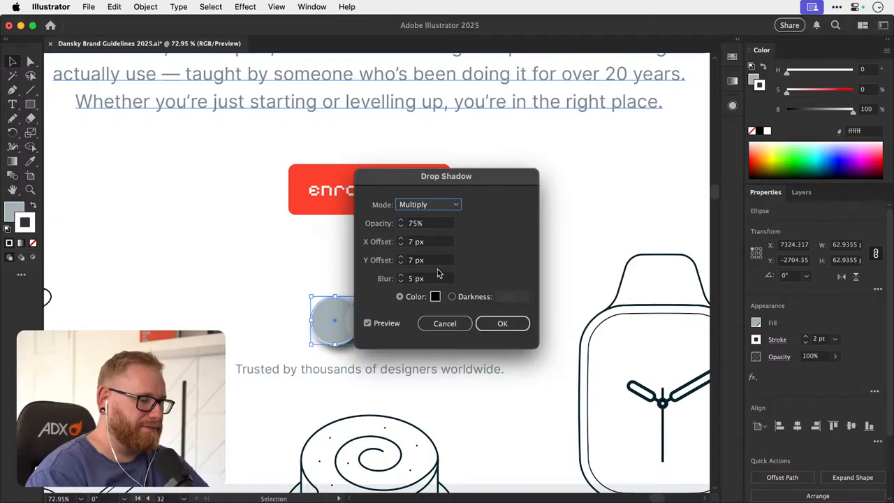
shift+click(401, 276)
shift+click(401, 282)
click(401, 275)
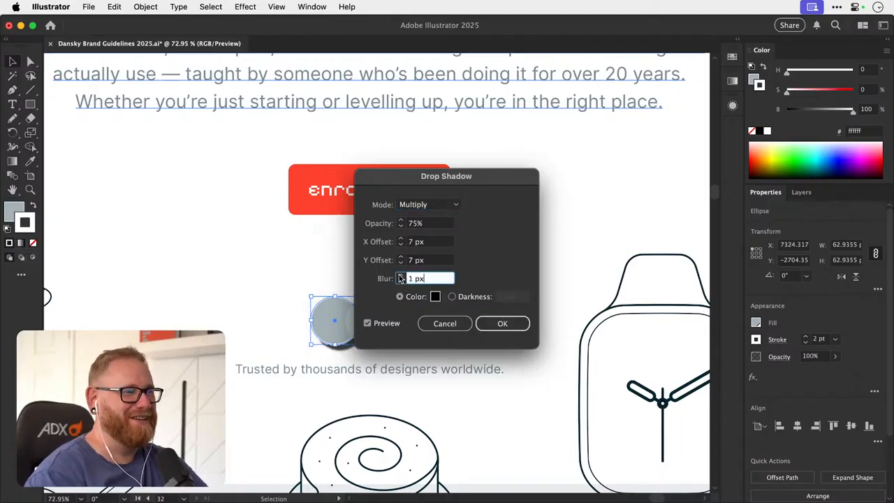
click(401, 276)
click(401, 275)
click(401, 275)
click(401, 275)
drag(434, 179, 587, 82)
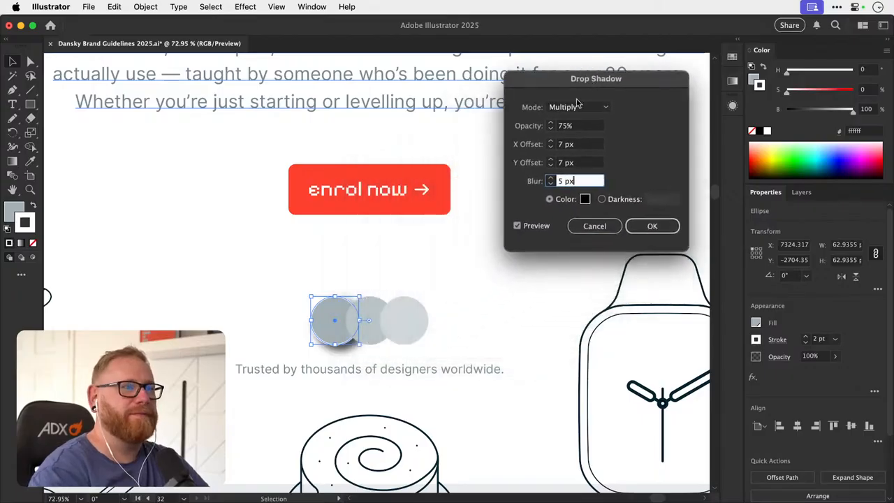
- Lower the shadow's opacity below 30%, set its X and Y offsets to 5 px, and apply the effect
shift+click(551, 130)
shift+click(551, 130)
shift+click(551, 130)
shift+click(551, 130)
shift+click(551, 130)
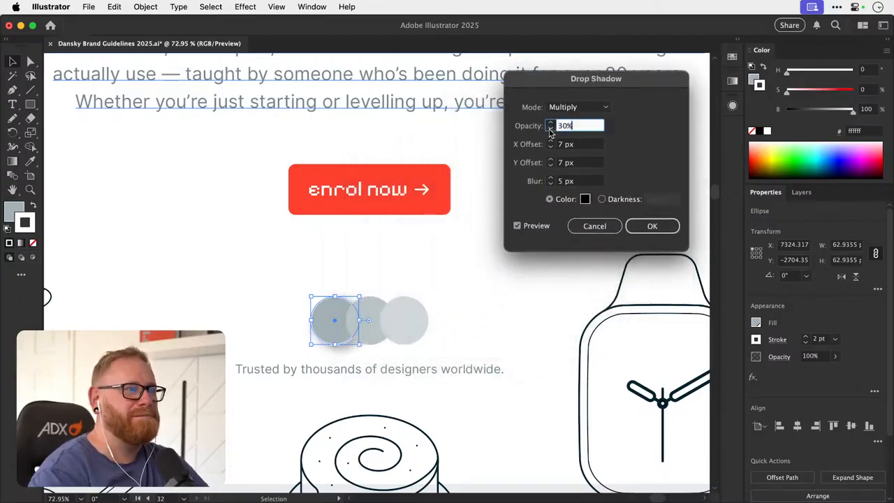
click(551, 147)
click(551, 147)
click(551, 165)
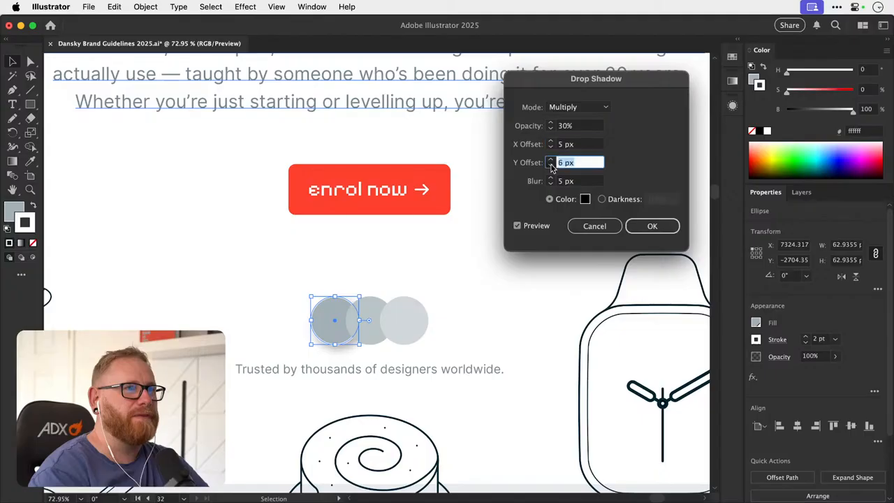
click(551, 165)
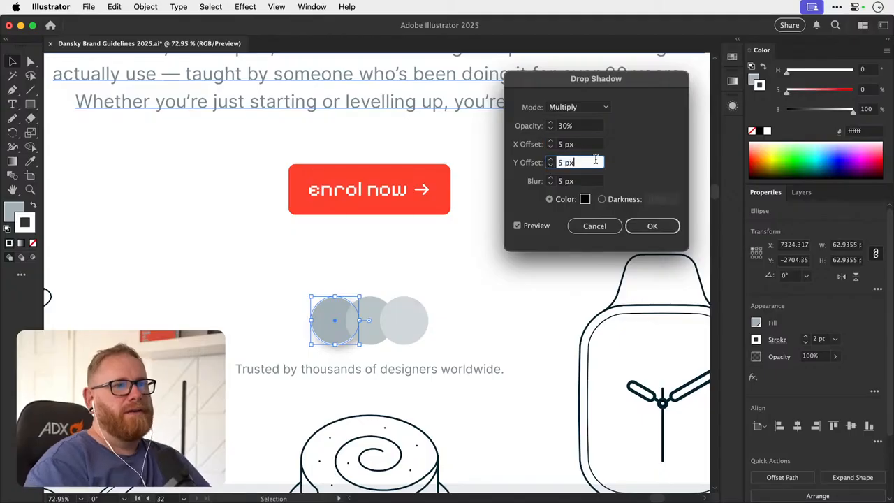
click(551, 130)
click(551, 130)
click(551, 130)
click(551, 129)
click(551, 129)
click(640, 222)
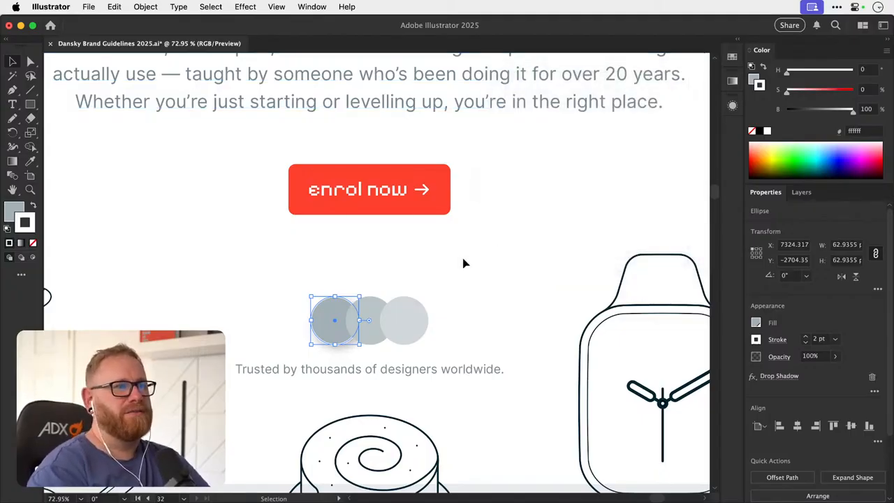
- Copy the leftmost circle's full appearance, including fill, white stroke and drop shadow, onto the other two circles
click(354, 289)
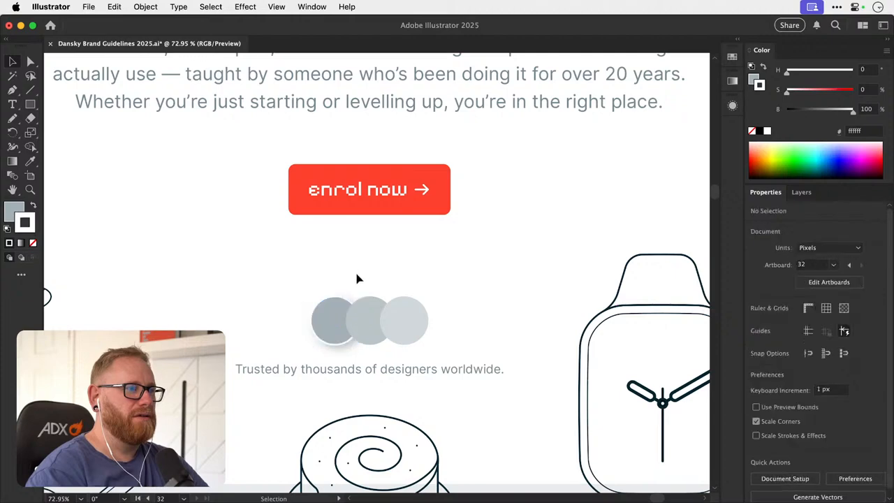
click(324, 301)
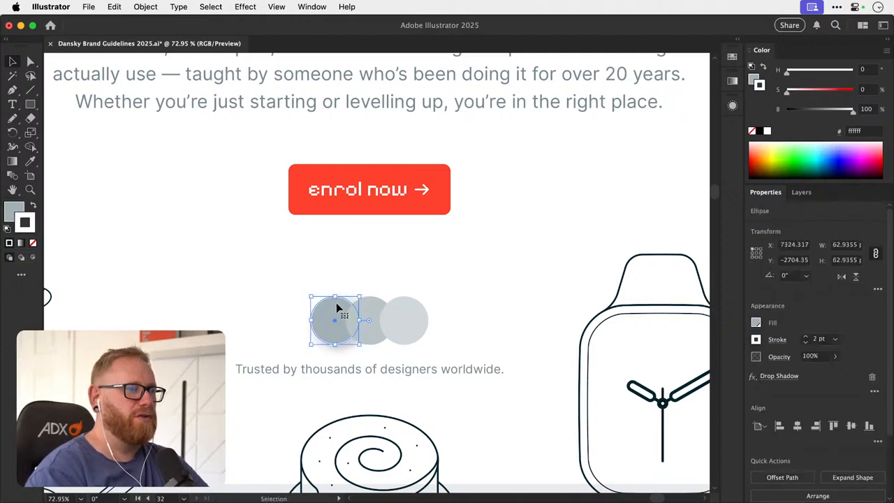
click(374, 315)
shift+click(410, 310)
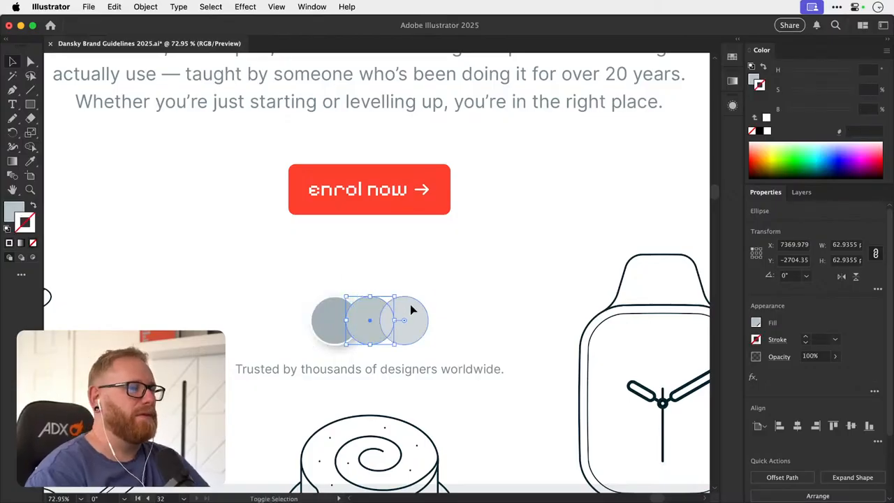
click(334, 321)
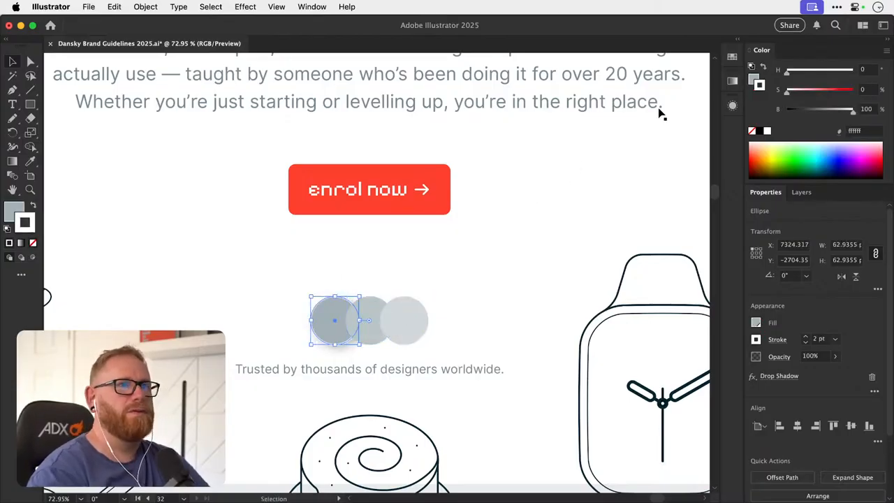
click(732, 105)
drag(464, 219, 381, 304)
drag(588, 130, 424, 307)
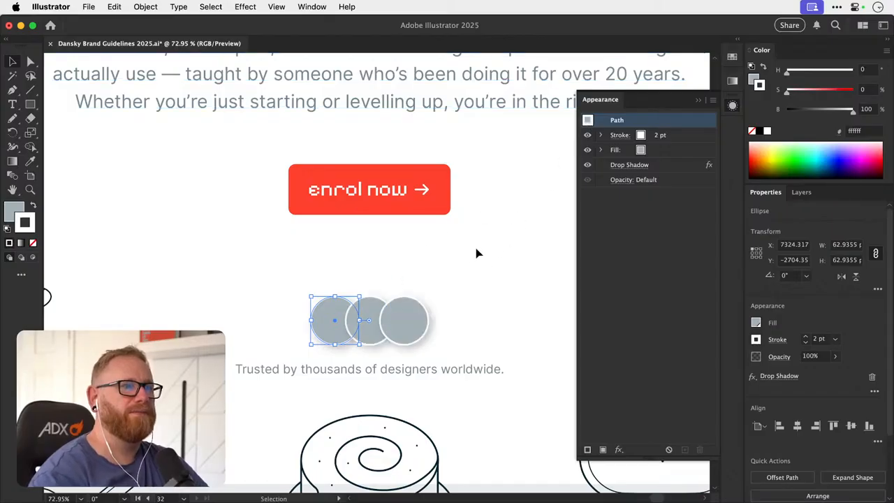
click(478, 252)
key(super+minus)
key(super+minus)
key(super+minus)
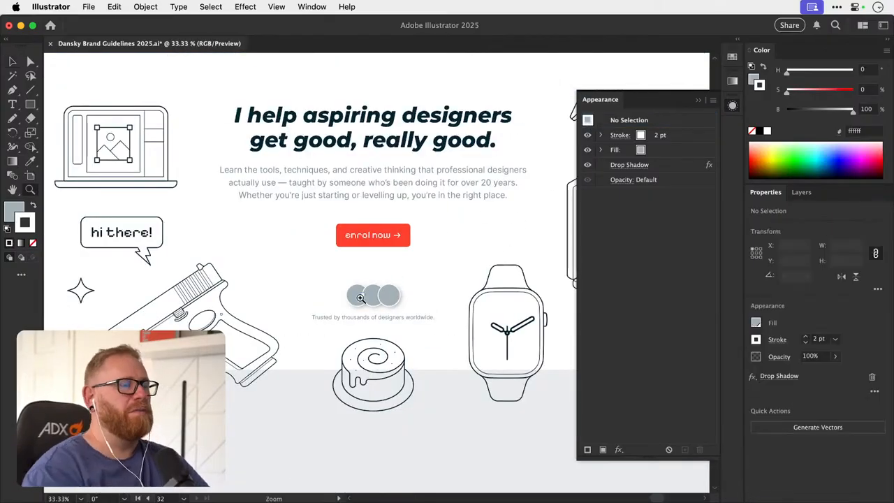
scroll(363, 299, up, 3)
click(731, 105)
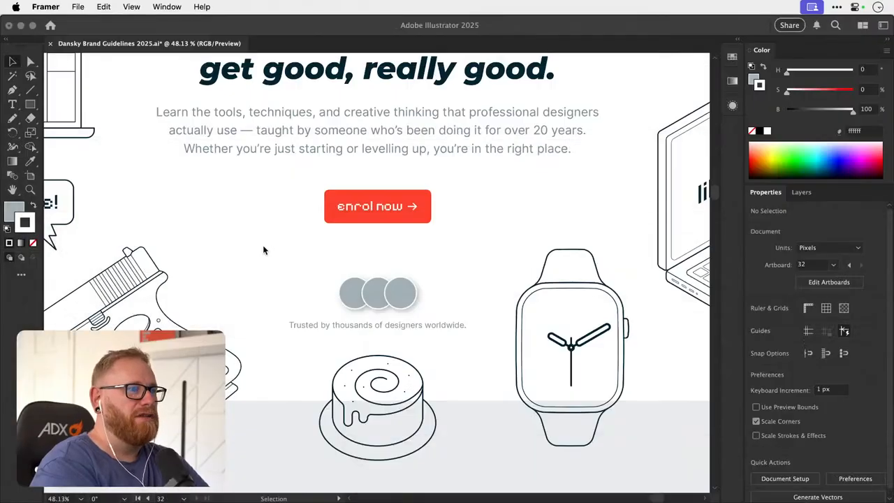
key(F11)
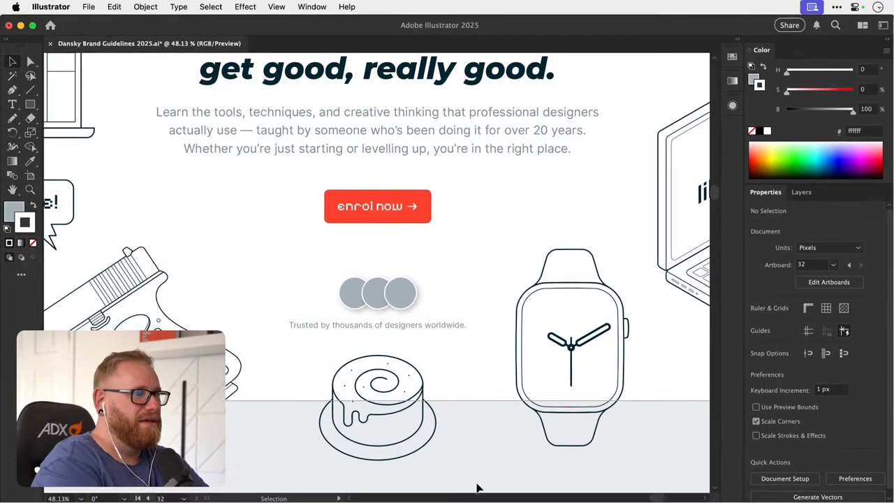
click(89, 7)
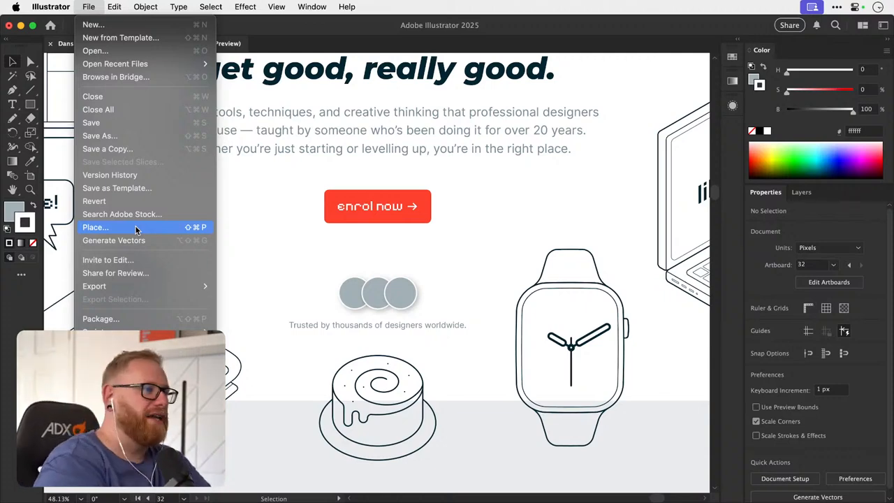
click(371, 311)
drag(356, 306, 315, 304)
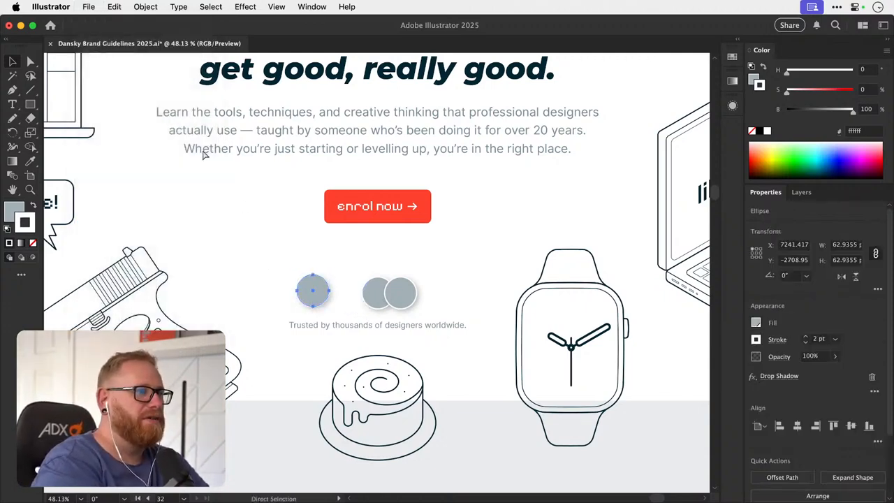
key(super+z)
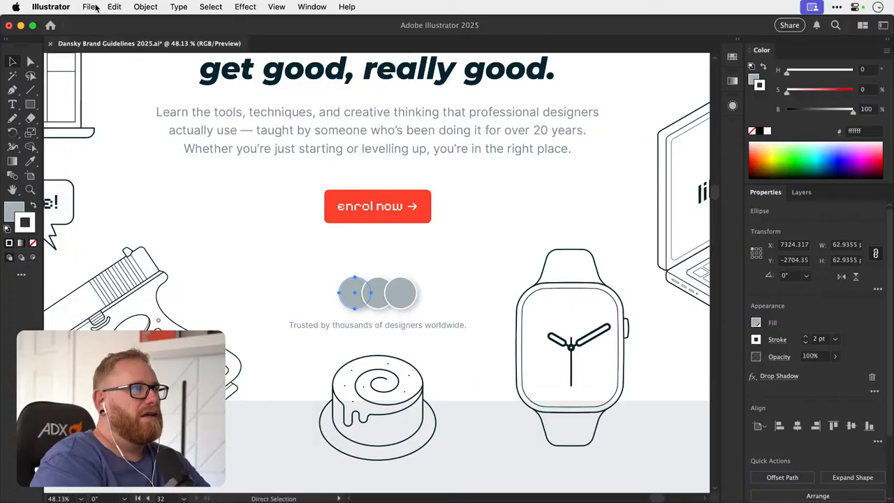
- Place member-1.png, member-2.png and member-3.png from the Desktop as small portraits in the empty space left of the enrol now button
click(96, 7)
click(105, 227)
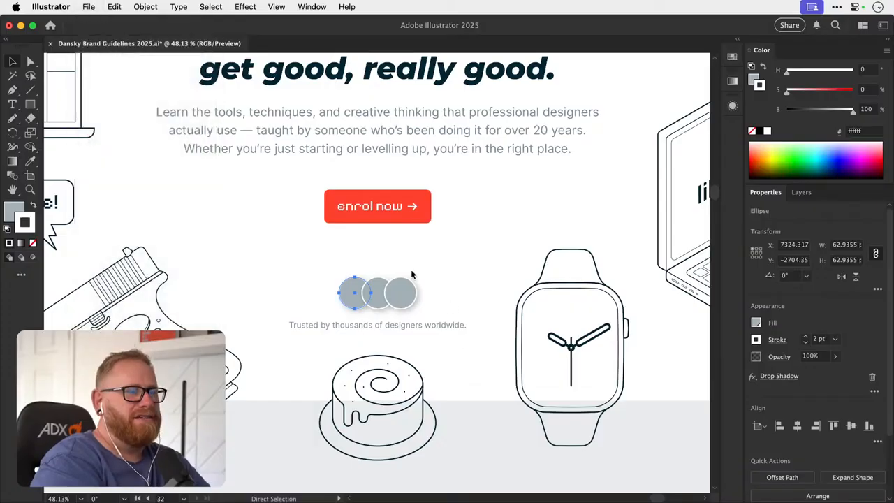
scroll(334, 244, down, 10)
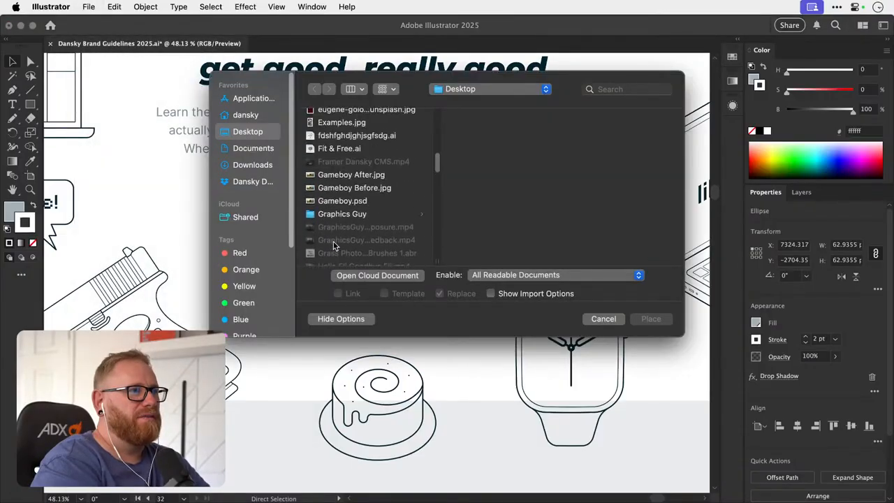
scroll(334, 245, down, 15)
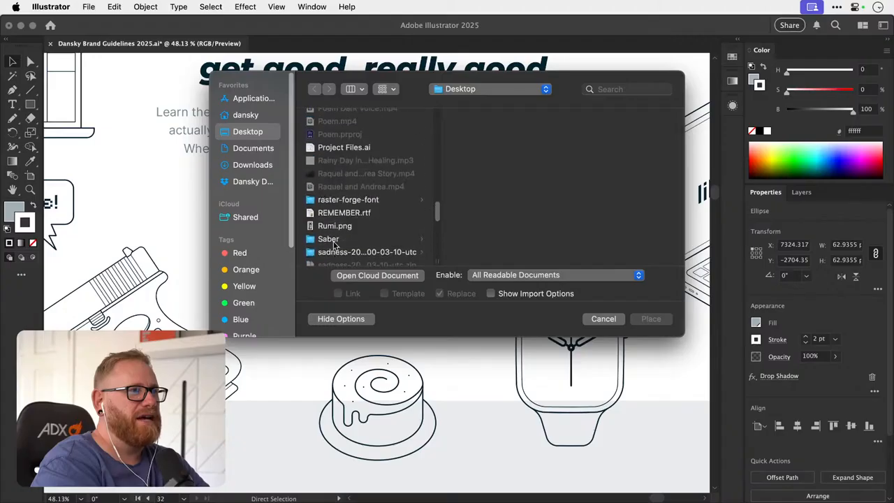
scroll(334, 243, up, 10)
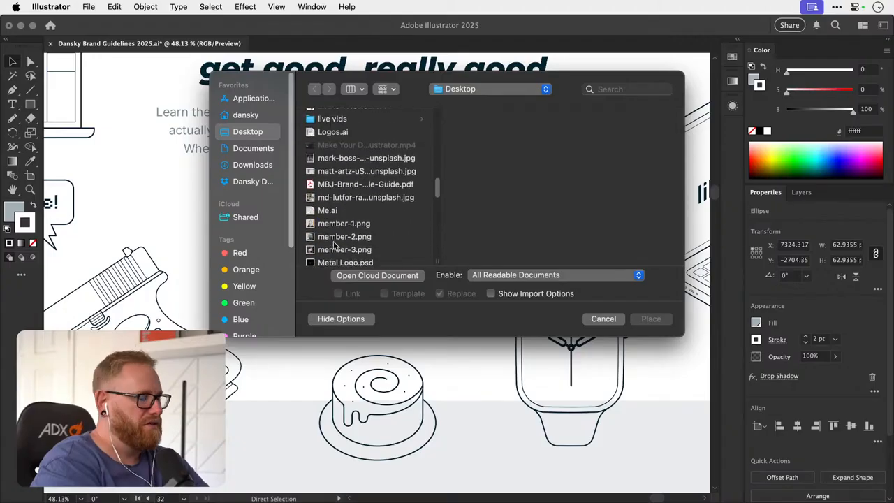
scroll(334, 245, up, 3)
scroll(334, 245, down, 6)
click(335, 144)
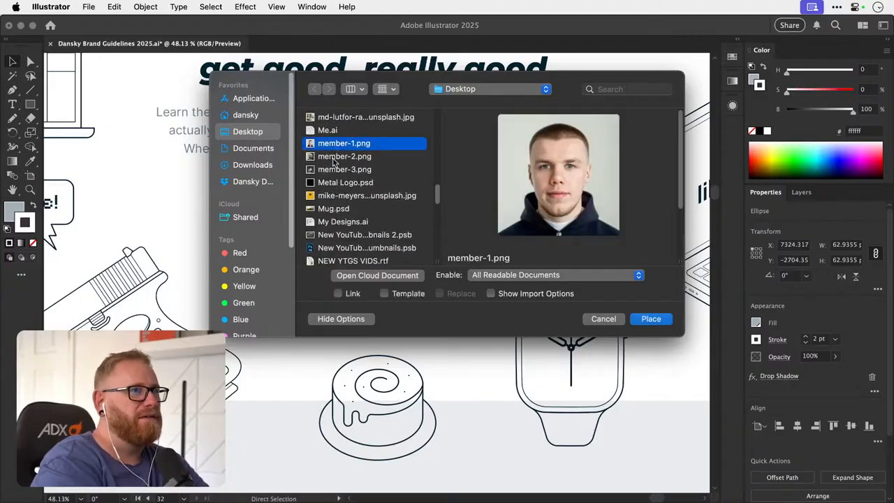
shift+click(335, 169)
click(641, 322)
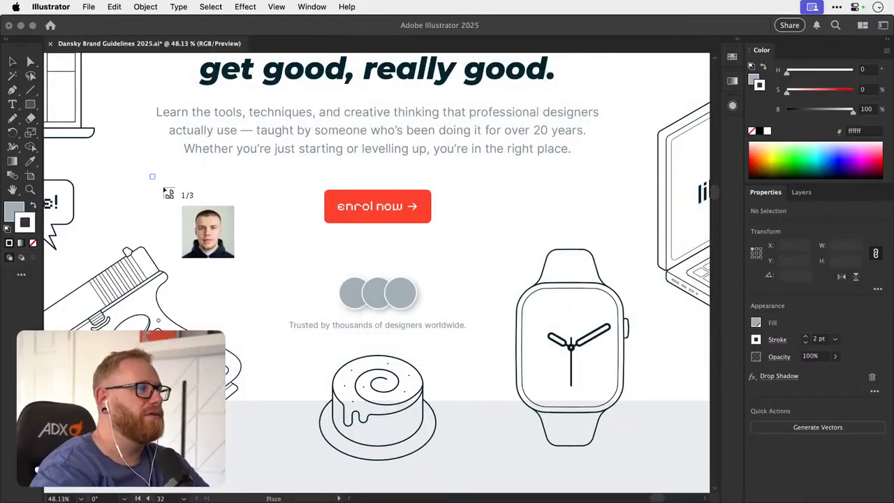
drag(149, 174, 271, 225)
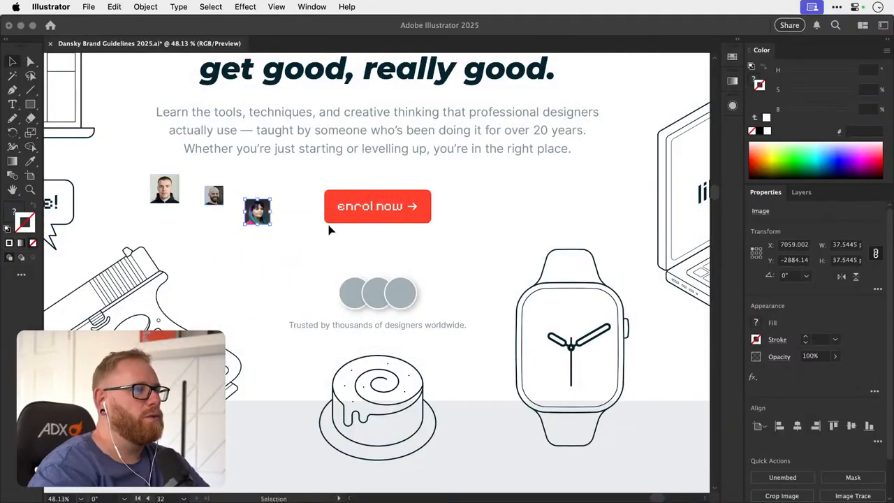
- Move the portrait of the woman with purple hair onto the rightmost grey circle
key(a)
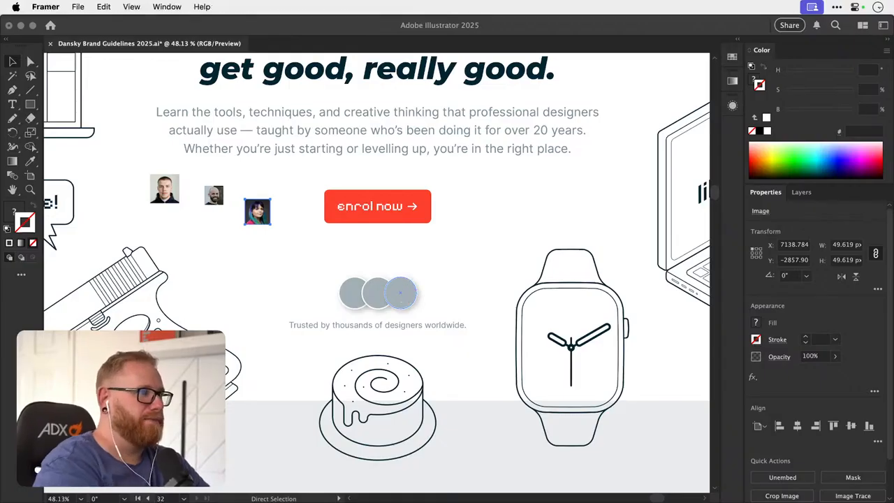
click(258, 212)
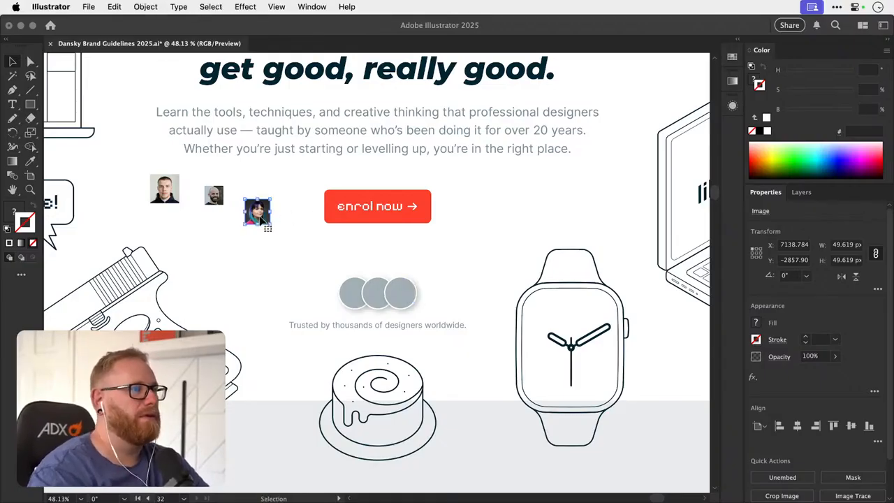
drag(258, 212, 400, 292)
key(s)
drag(426, 261, 559, 256)
key(super+z)
key(v)
key(s)
key(super+z)
- Move the two remaining member portraits from beside the enrol now button onto the left and middle circles
key(z)
click(394, 301)
key(v)
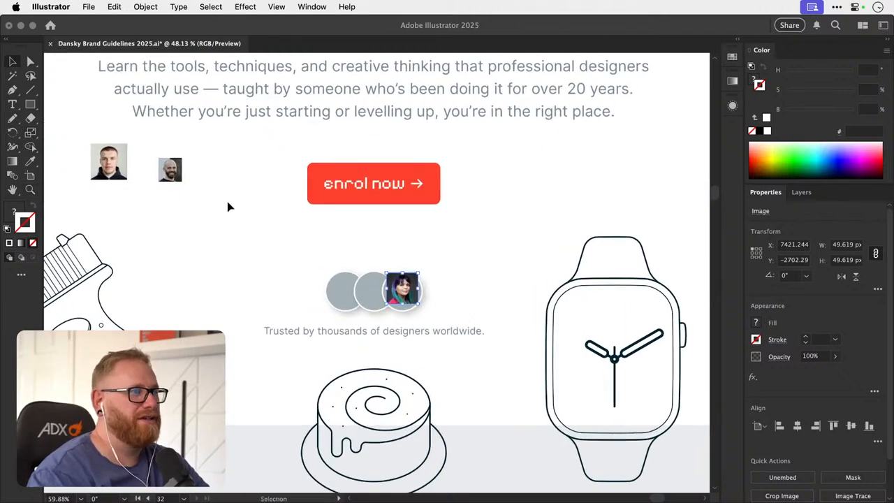
drag(230, 203, 416, 306)
drag(162, 205, 263, 288)
- Enlarge the left portrait to about 71 px so it covers its circle, and adjust its position
key(z)
click(381, 294)
key(v)
drag(317, 242, 327, 231)
drag(305, 280, 322, 285)
- Enlarge the woman's portrait to about 73 px and the bald man's to about 65 px so they cover their circles
click(426, 269)
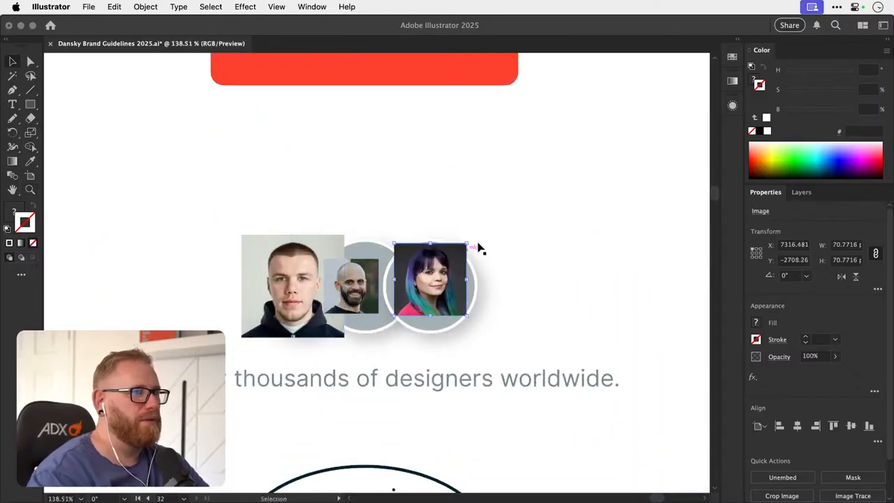
drag(466, 244, 484, 231)
drag(449, 267, 450, 273)
click(358, 285)
drag(379, 259, 398, 239)
- Move the woman's portrait clear of the avatar row and duplicate the rightmost circle to its far side
drag(450, 259, 567, 258)
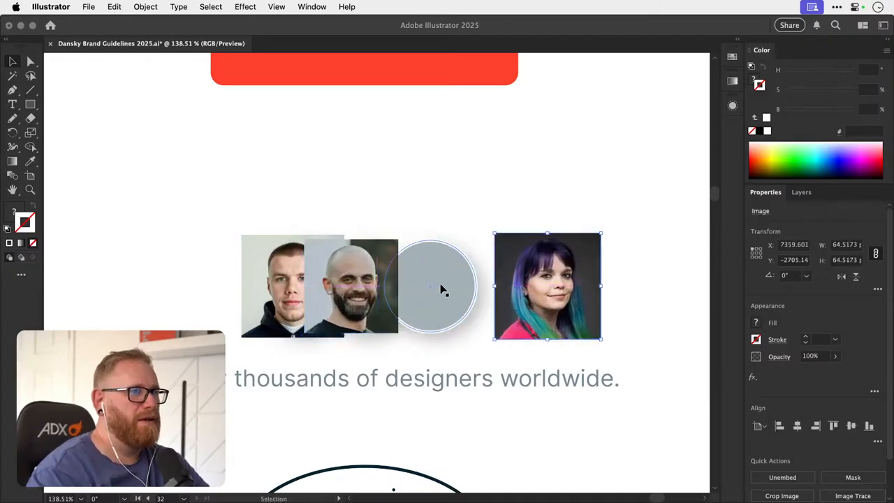
drag(441, 284, 332, 288)
key(super+z)
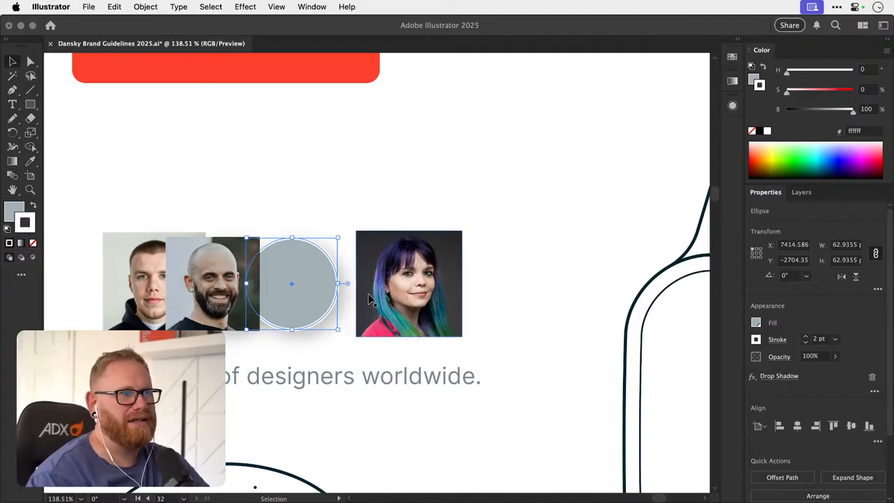
drag(301, 313, 520, 302)
key(super+z)
drag(521, 251, 438, 253)
- Remove the grey fill from the duplicated circle beside the woman's portrait
click(732, 107)
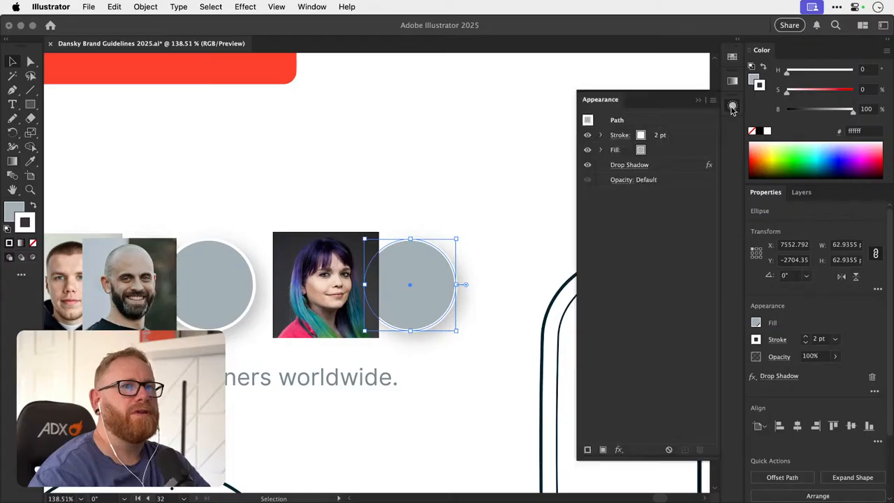
click(687, 154)
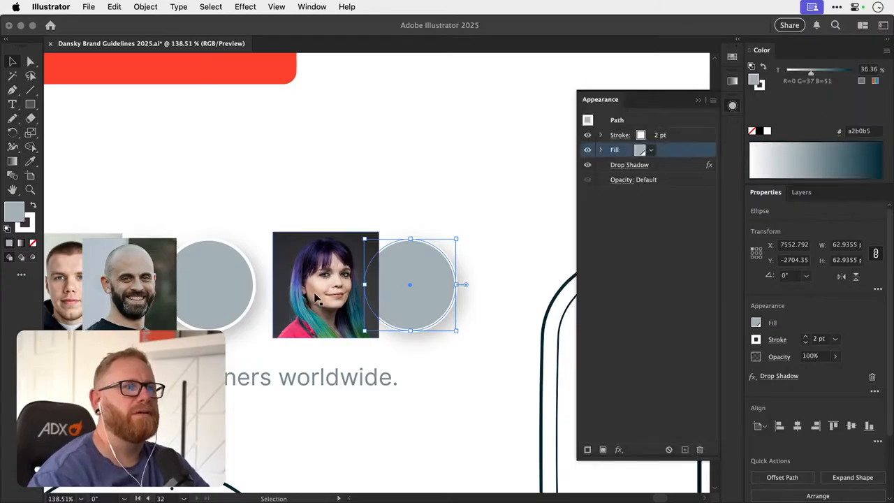
drag(321, 300, 587, 171)
click(335, 296)
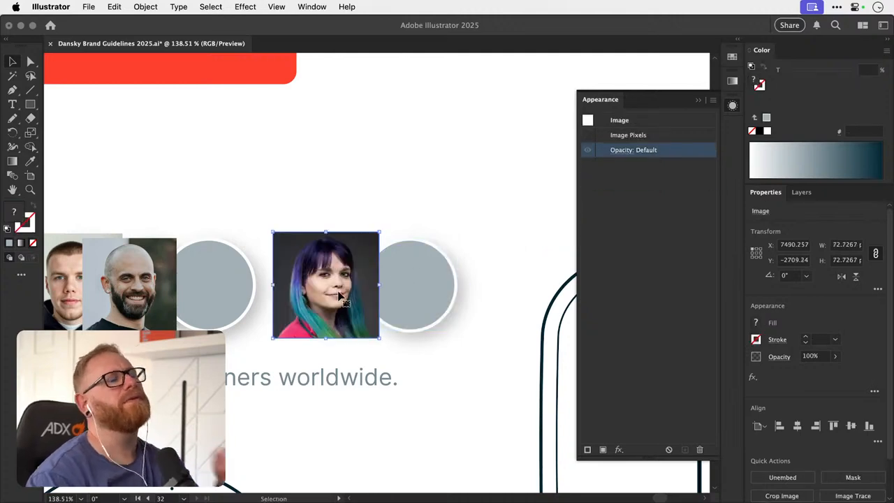
click(420, 282)
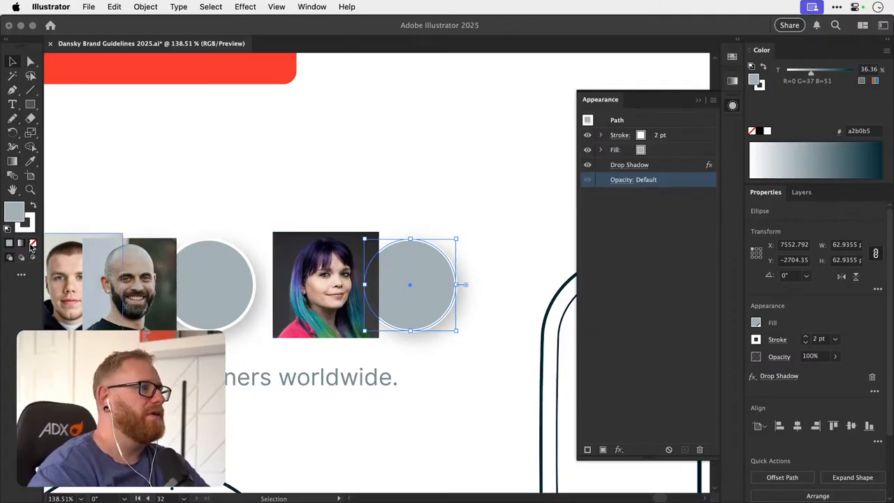
key(slash)
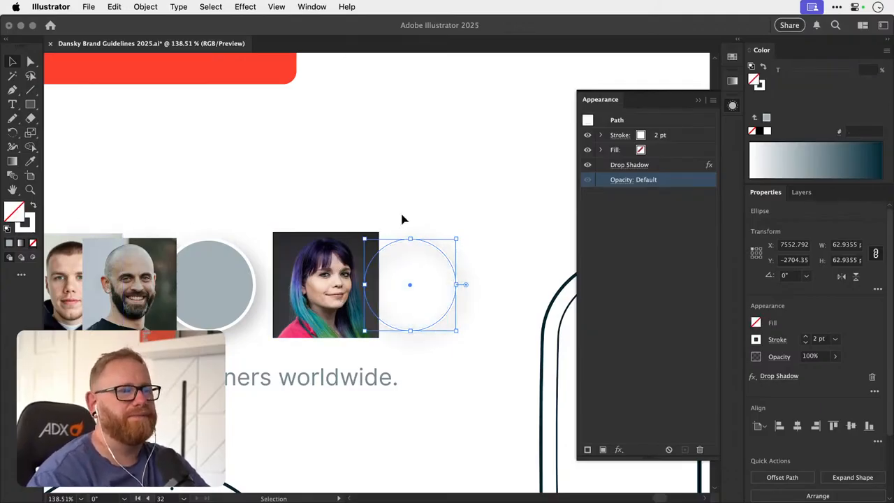
- Try the woman's portrait over the unfilled circle and move it back beside the grey circle
click(316, 289)
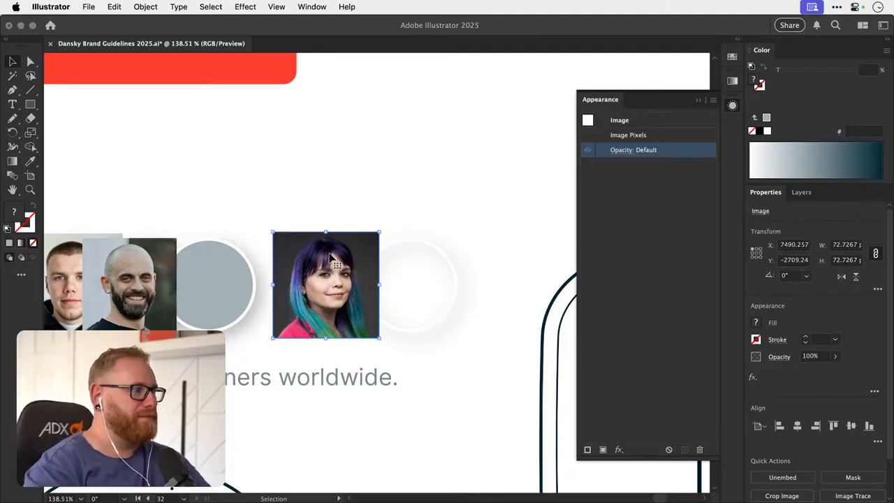
drag(354, 284, 443, 279)
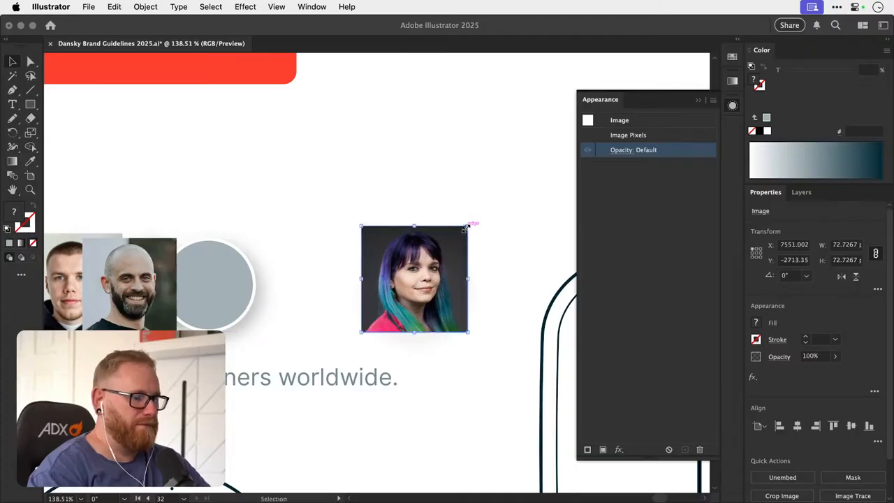
drag(461, 245, 342, 259)
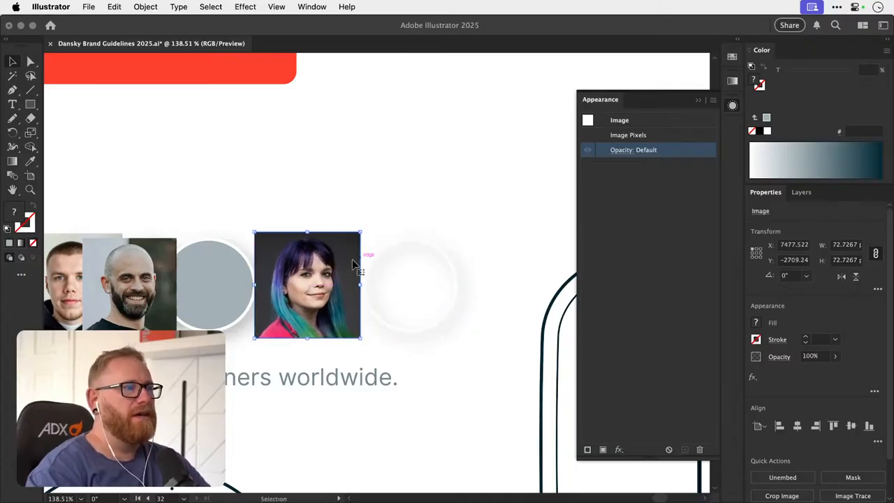
click(114, 7)
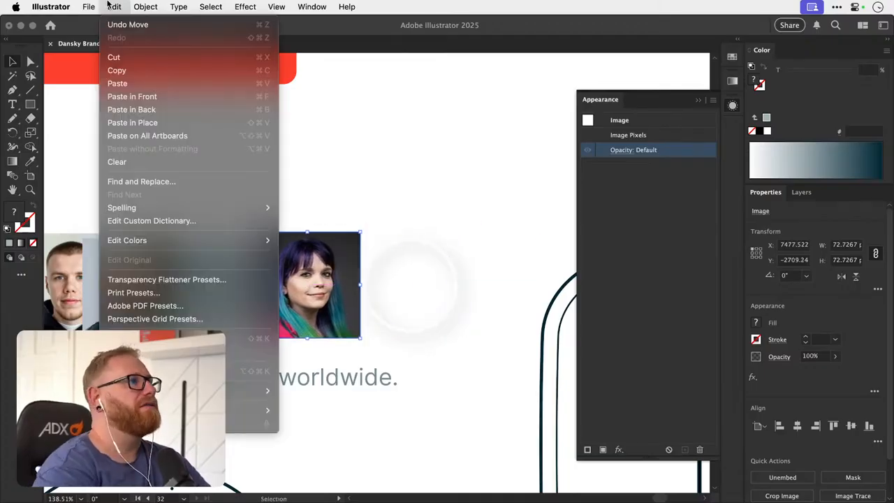
click(119, 84)
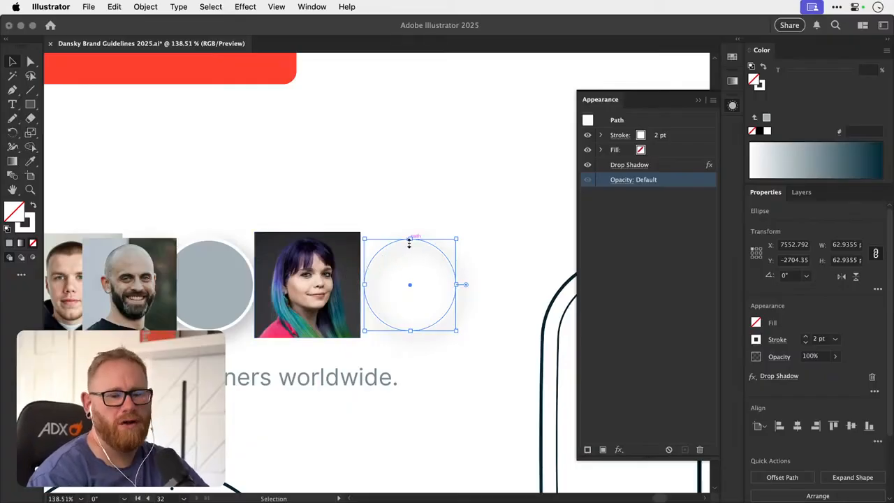
drag(308, 274, 330, 271)
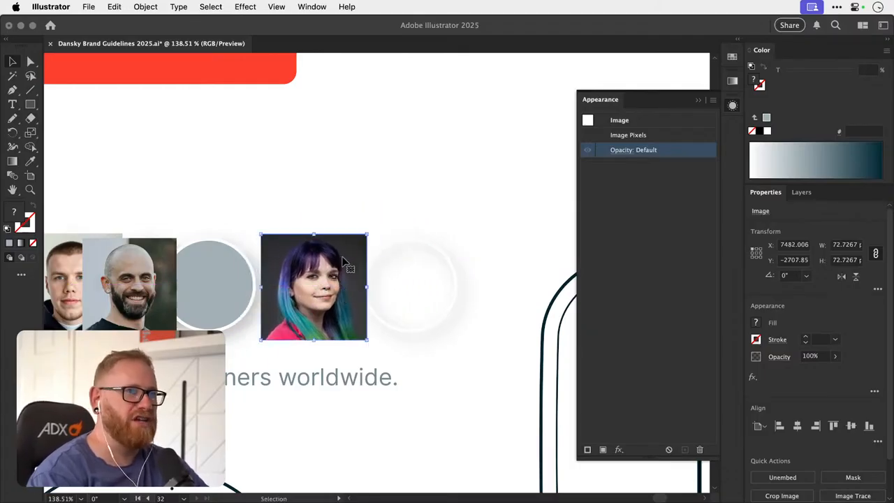
drag(337, 264, 332, 269)
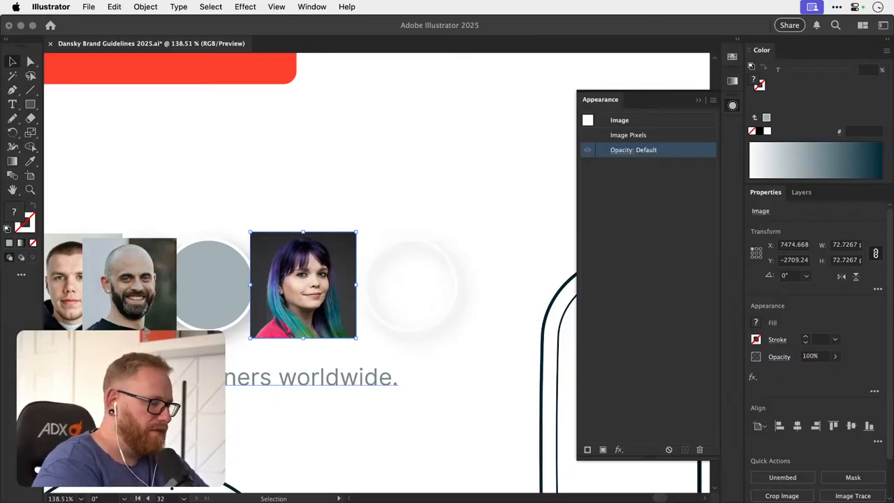
key(super+Tab)
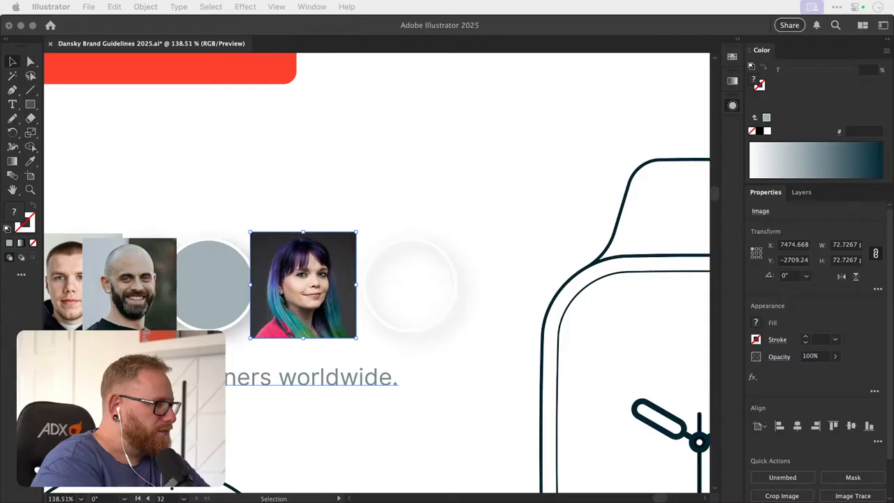
key(shift+F6)
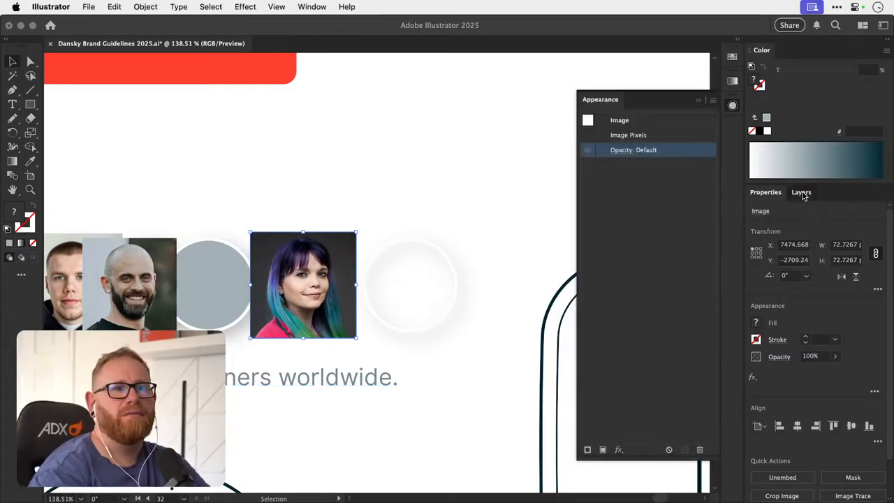
- Try clipping the woman's portrait with the unfilled circle, placing the circle above the portrait in Layer 1
click(801, 192)
click(781, 211)
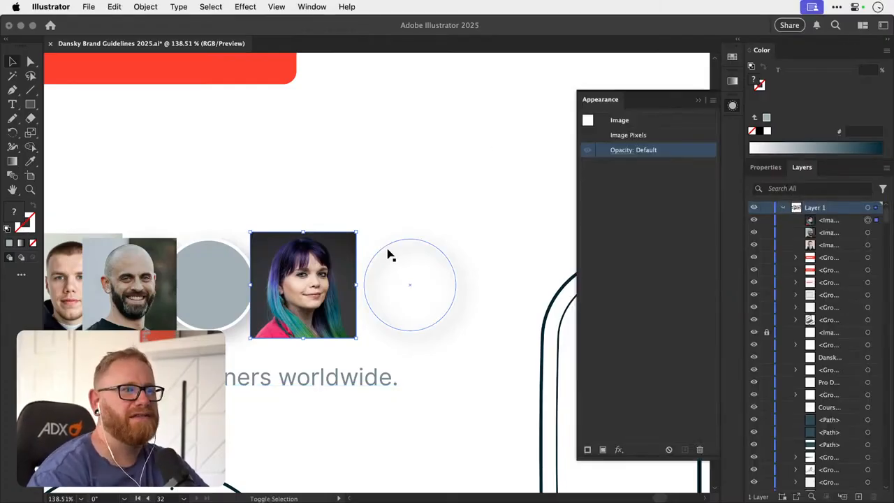
shift+click(388, 250)
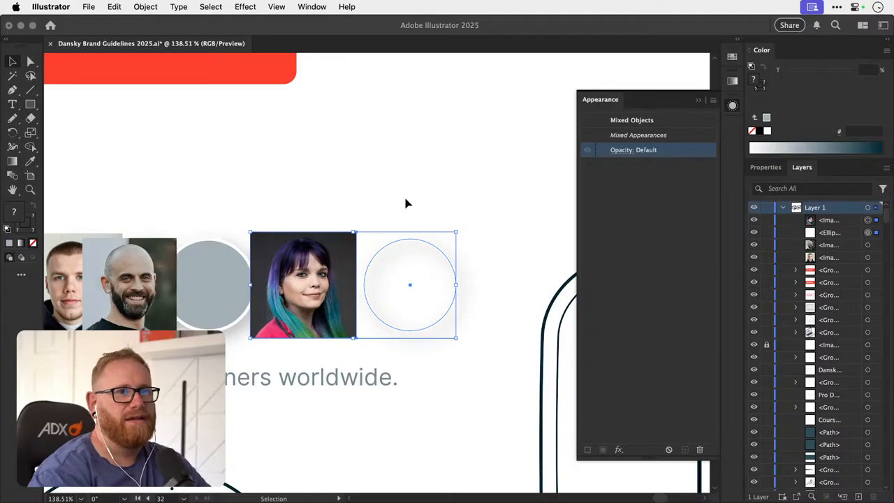
mouse_move(840, 238)
mouse_down()
mouse_move(826, 220)
mouse_move(831, 233)
mouse_move(836, 223)
mouse_move(833, 232)
mouse_up()
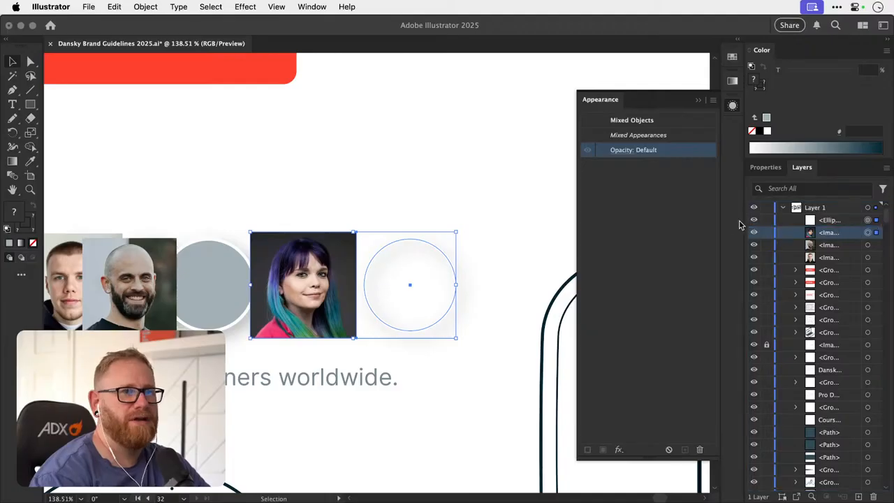
key(super+7)
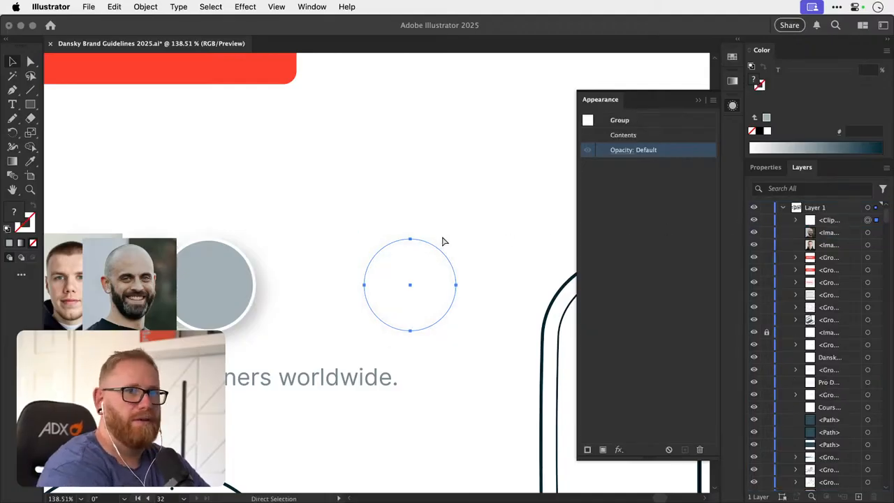
- Expand the clip group to check its contents, and undo the clipping mask and the layer reordering
click(796, 220)
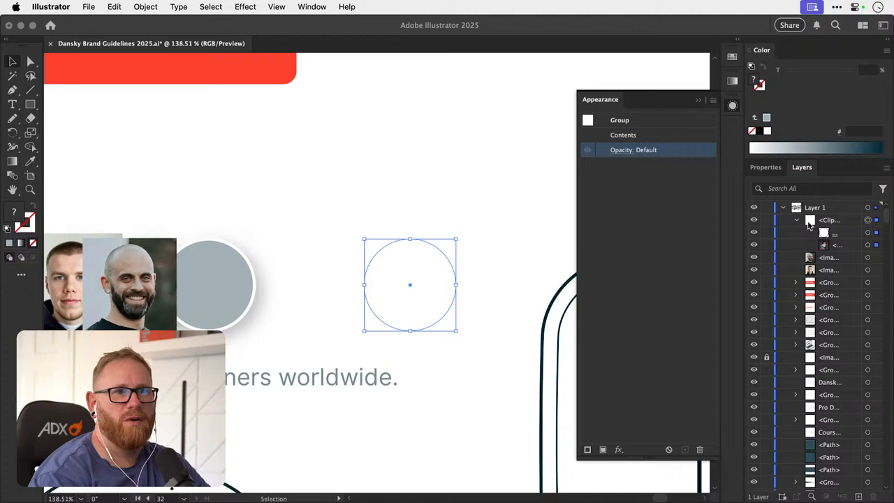
click(839, 247)
click(336, 307)
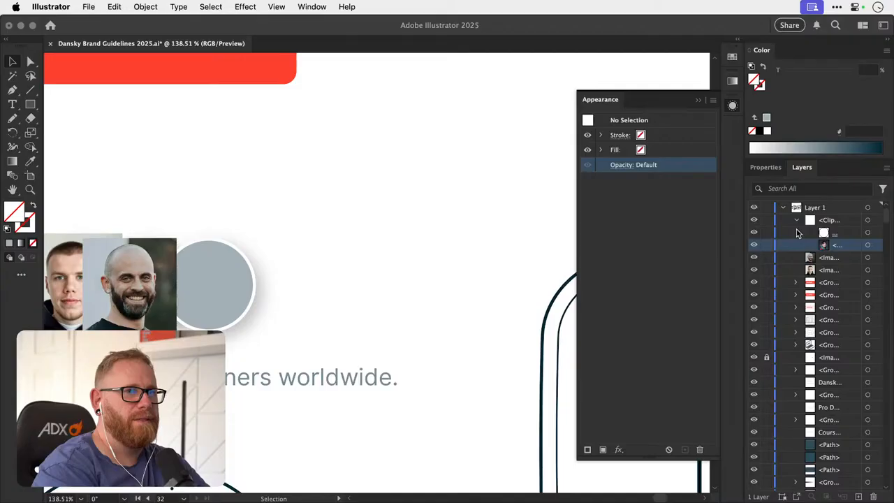
key(super+z)
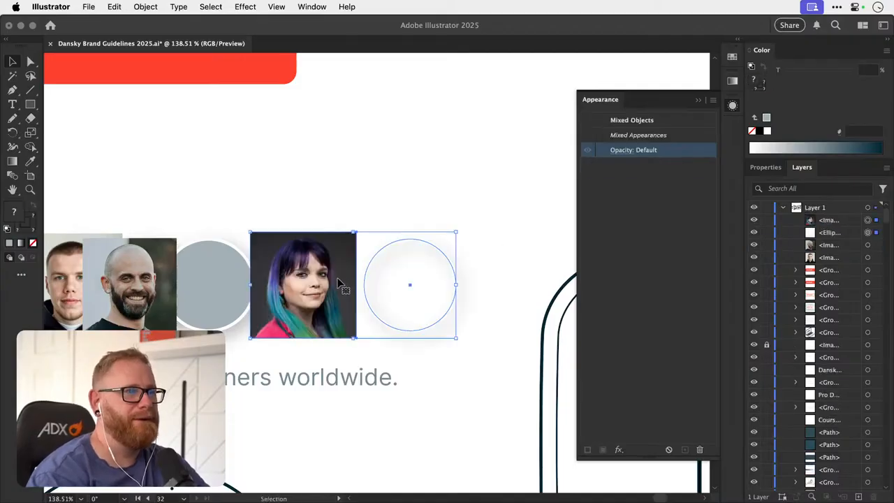
- Overlap the portrait with the unfilled circle, bring the circle to the front, and clip the portrait with it
key(super+shift+a)
drag(343, 281, 419, 284)
shift+click(452, 266)
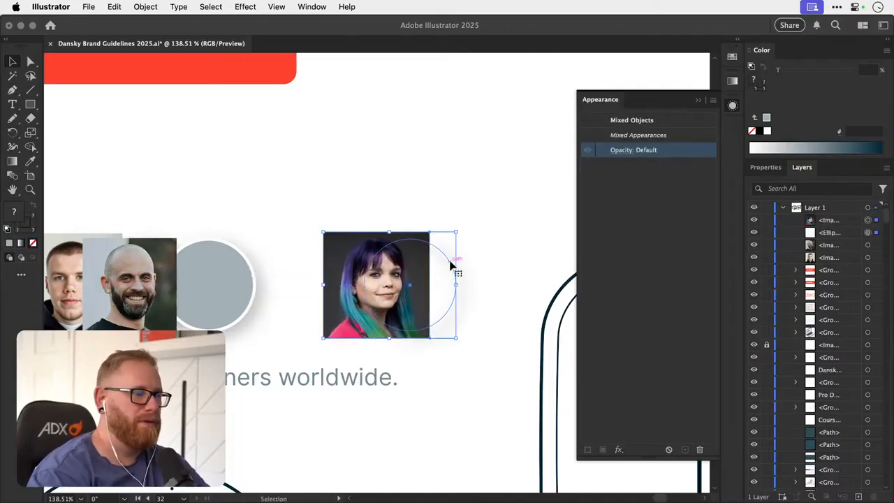
key(super+shift+a)
click(452, 265)
key(super+shift+bracketright)
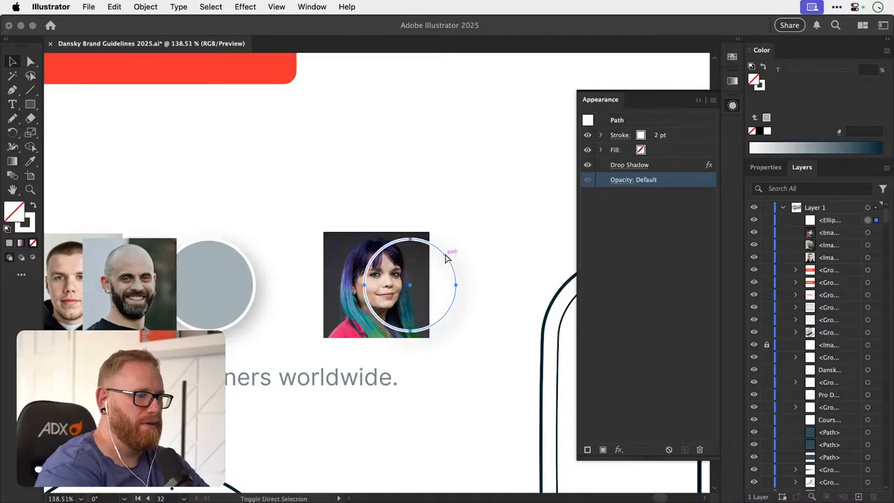
shift+click(338, 249)
key(super+7)
key(super+shift+a)
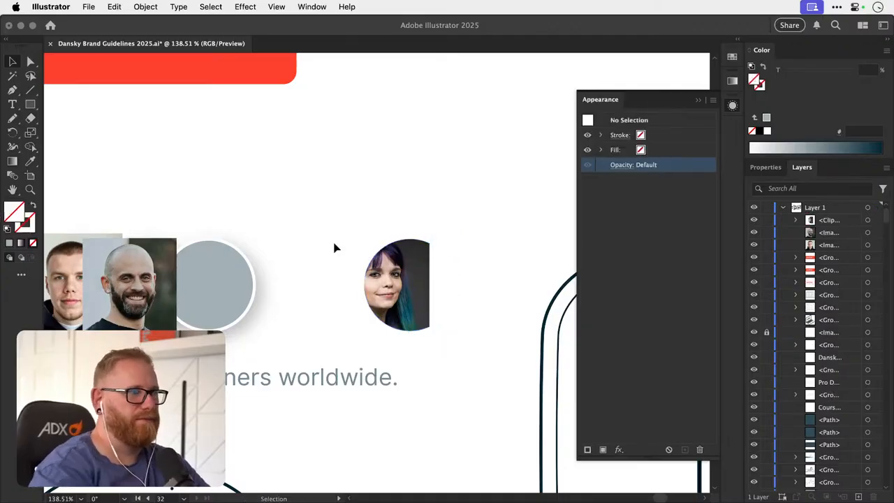
- Check the clipping path inside the clip group, and undo the clipping mask, the circle's stacking change and the portrait's move
click(396, 271)
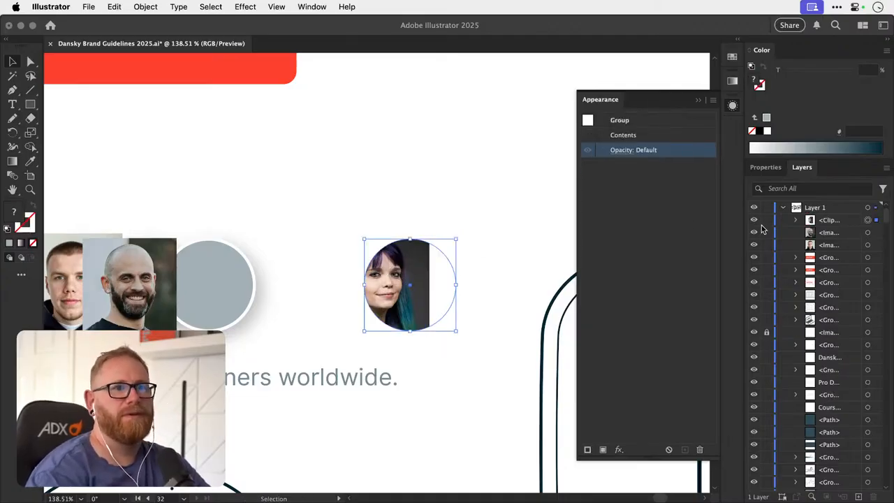
click(797, 220)
click(833, 233)
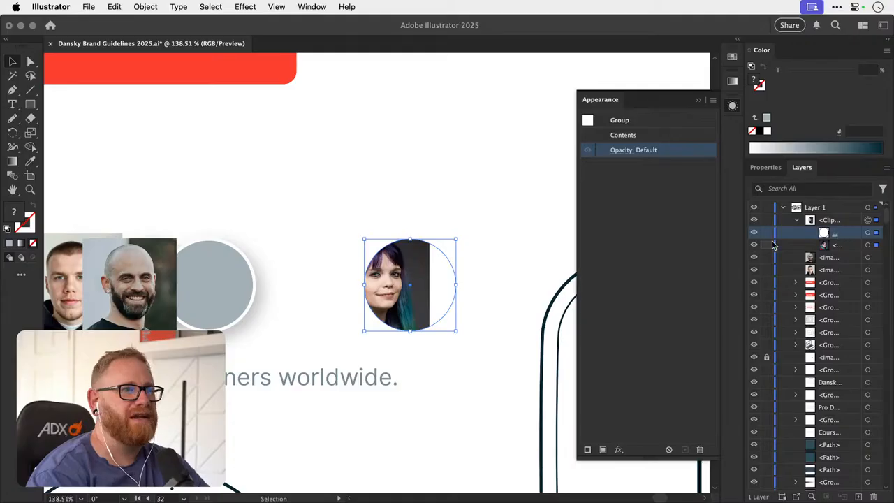
drag(410, 276, 246, 292)
key(super+z)
key(super+z)
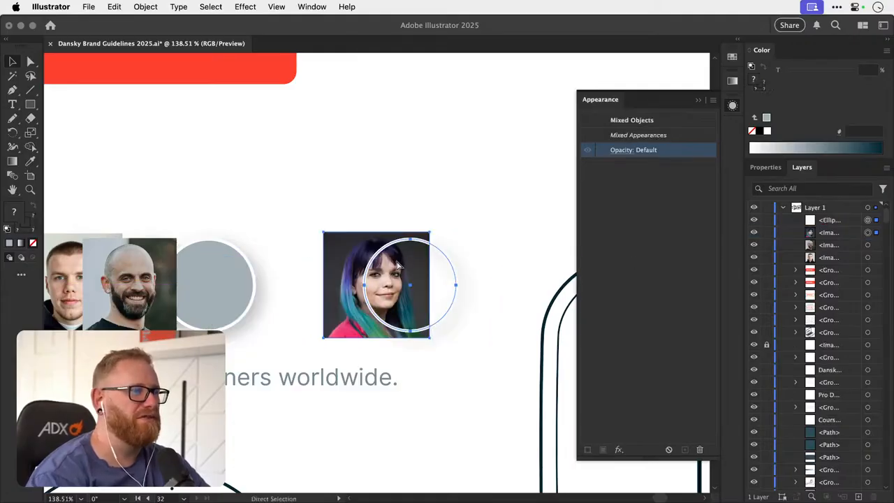
key(super+z)
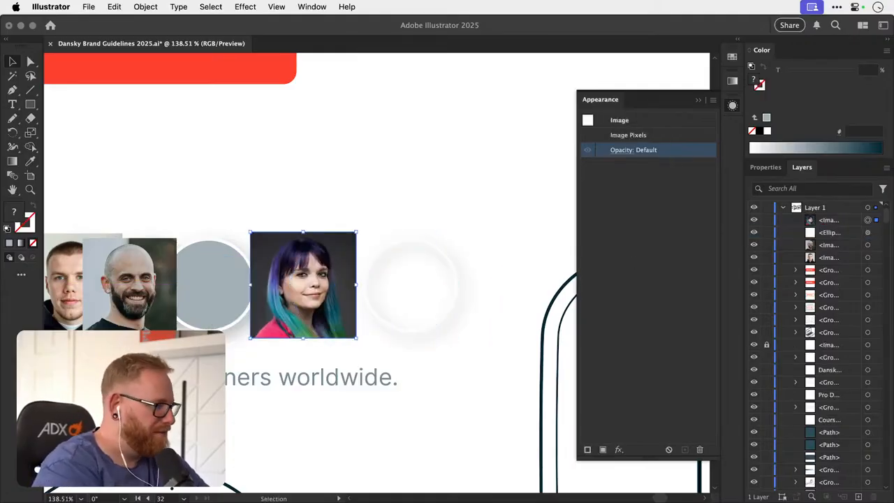
key(super+Tab)
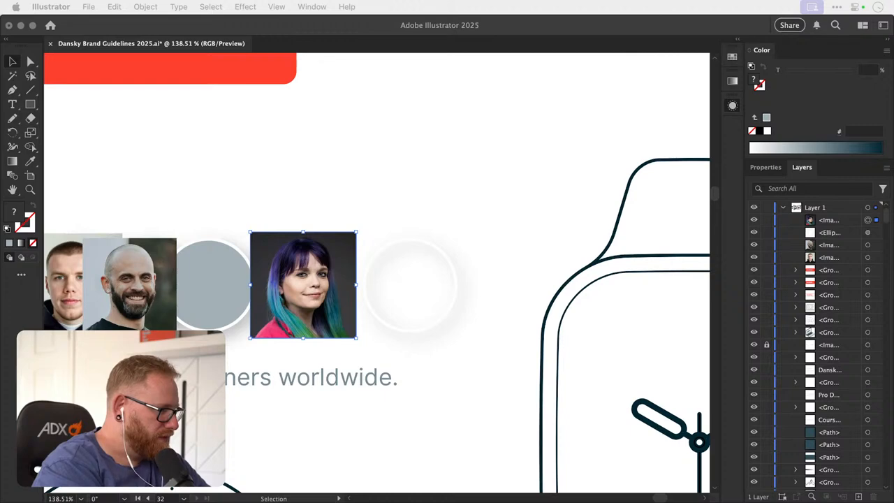
- Duplicate the unfilled white-outlined circle into the empty area above the avatar row, and select the original circle
key(shift+F6)
click(384, 250)
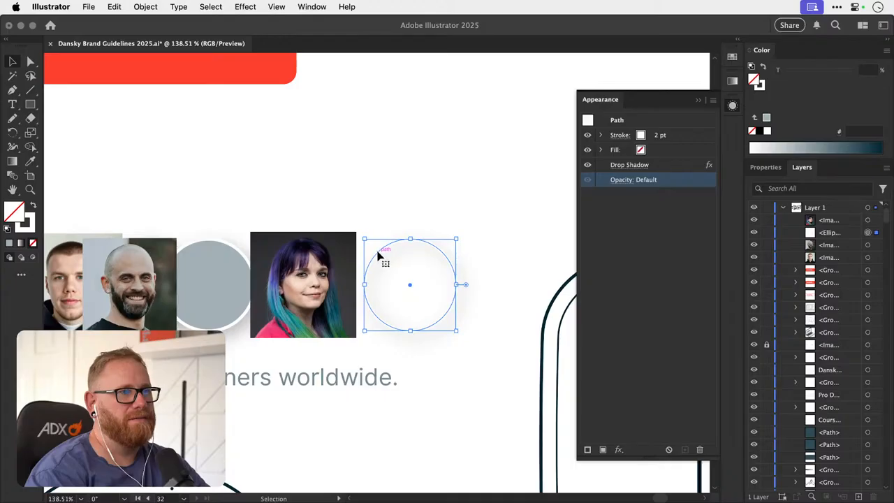
drag(378, 257, 445, 104)
click(391, 251)
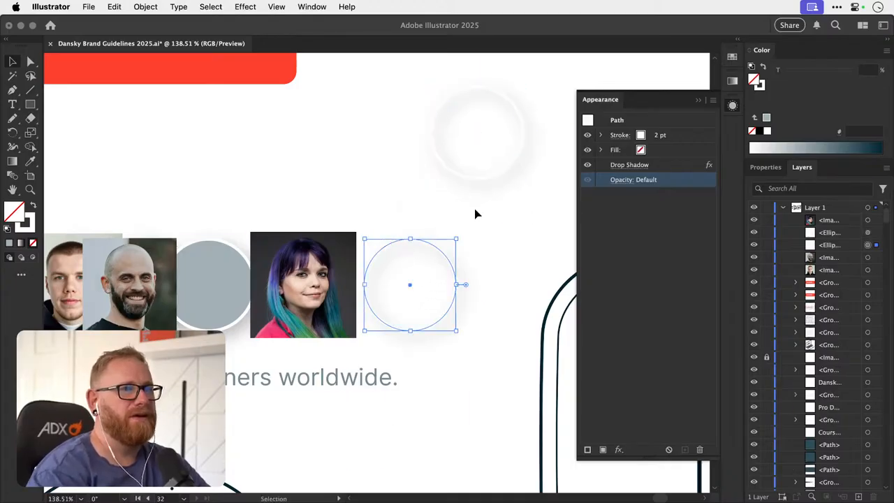
- Swap the original circle's fill and stroke, delete its drop shadow, and set its fill to #ef0707
key(shift+x)
click(680, 167)
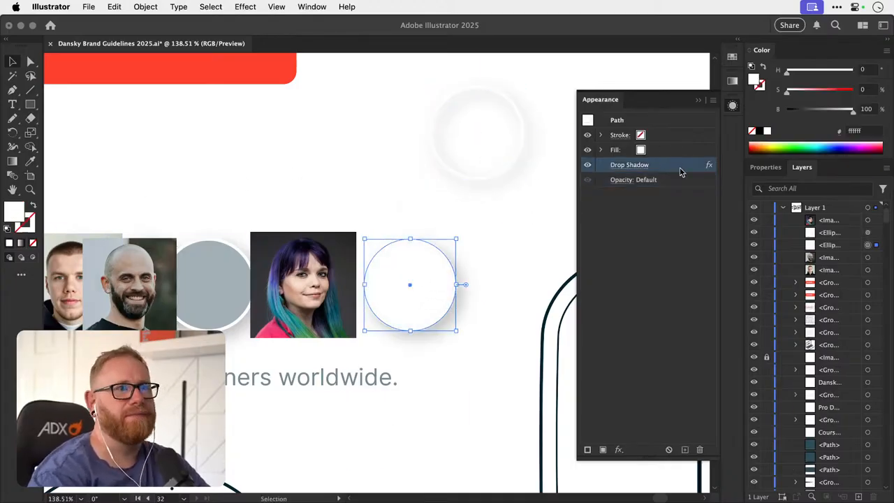
click(699, 449)
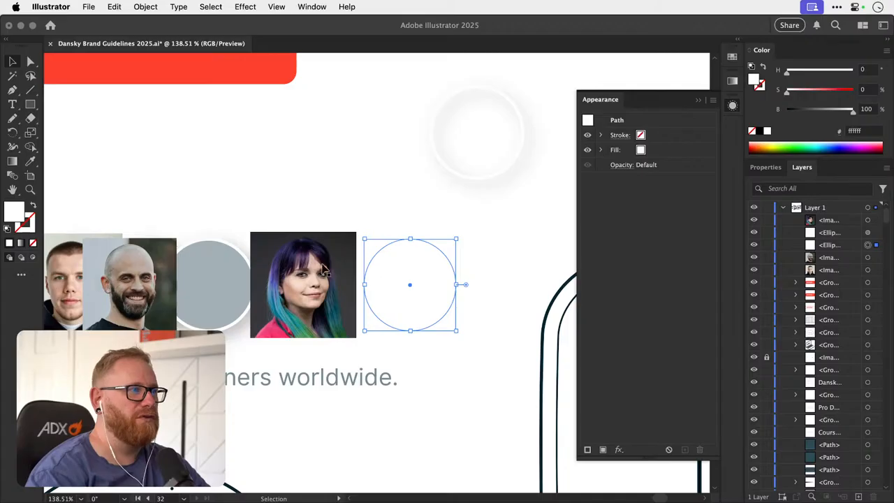
double_click(23, 211)
text(ef0707)
click(552, 190)
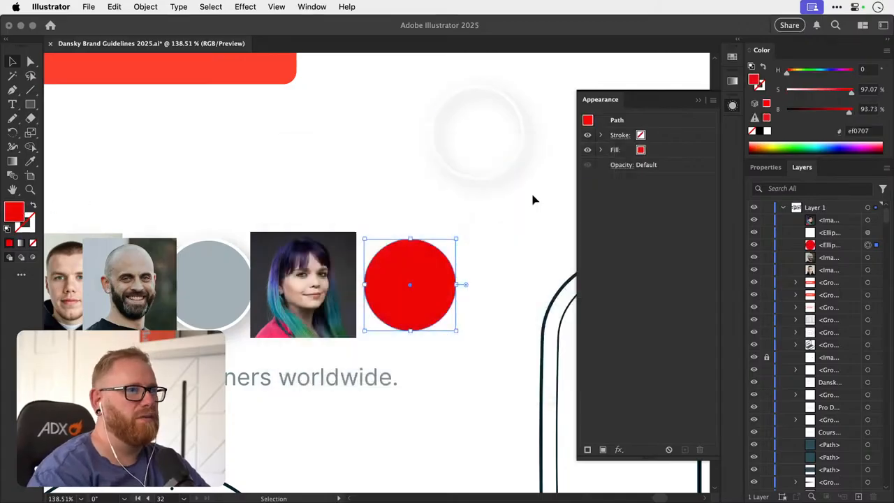
- Place the woman's portrait over the red circle, send it behind the circle, and clip it with the circle
drag(323, 269, 355, 271)
drag(410, 267, 438, 267)
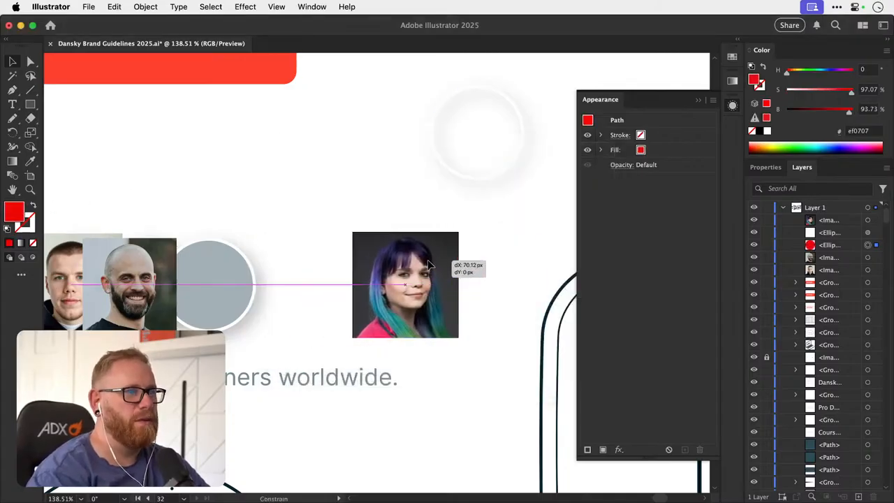
key(super+bracketleft)
key(v)
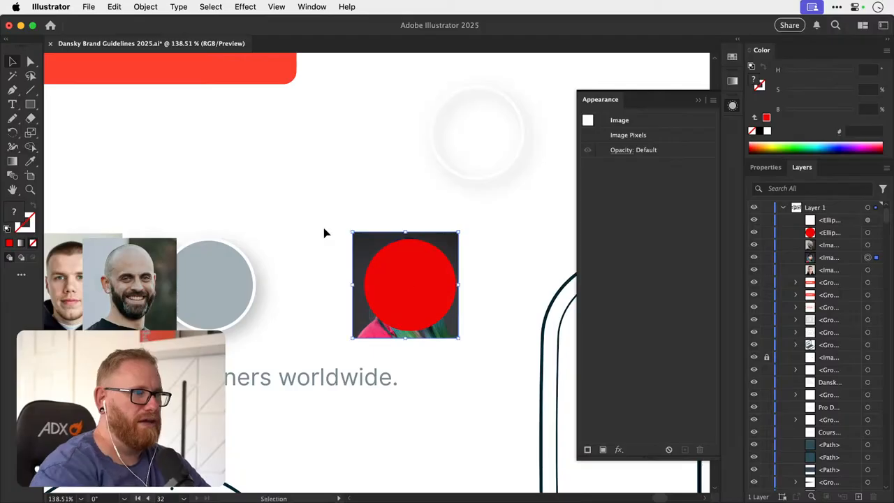
shift+click(407, 272)
key(super+7)
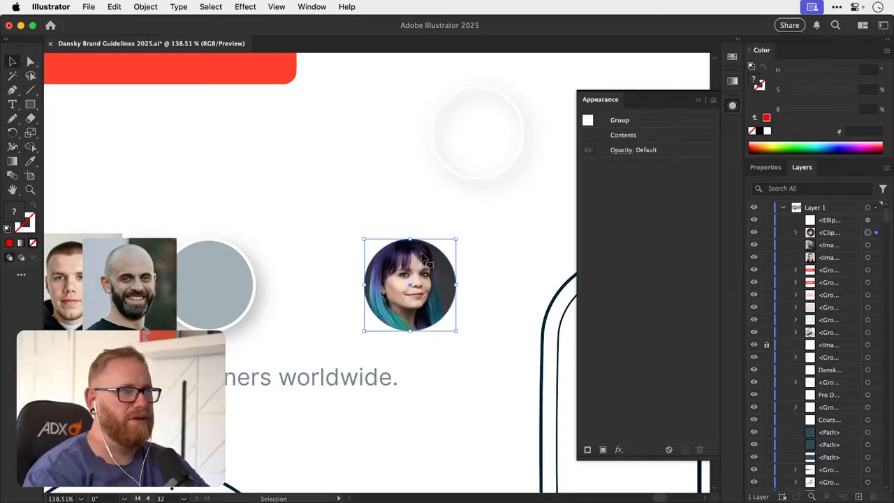
- Try copying the outlined circle's appearance onto the clipped portrait and moving it towards the grey circle, and undo these changes
click(465, 175)
click(589, 123)
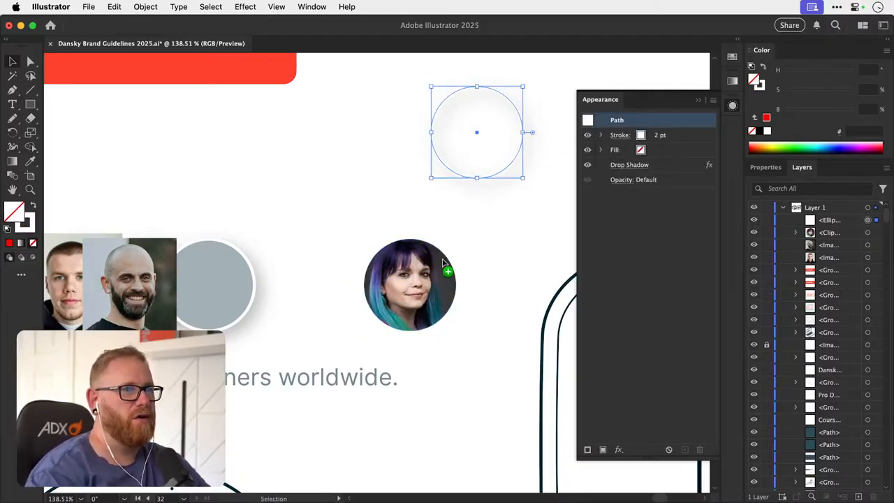
drag(431, 280, 279, 280)
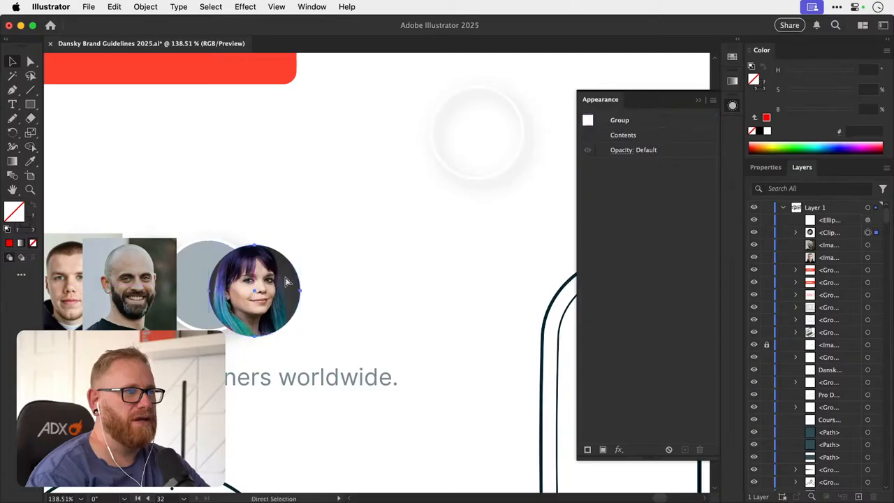
key(super+z)
key(super+z)
key(shift+super+z)
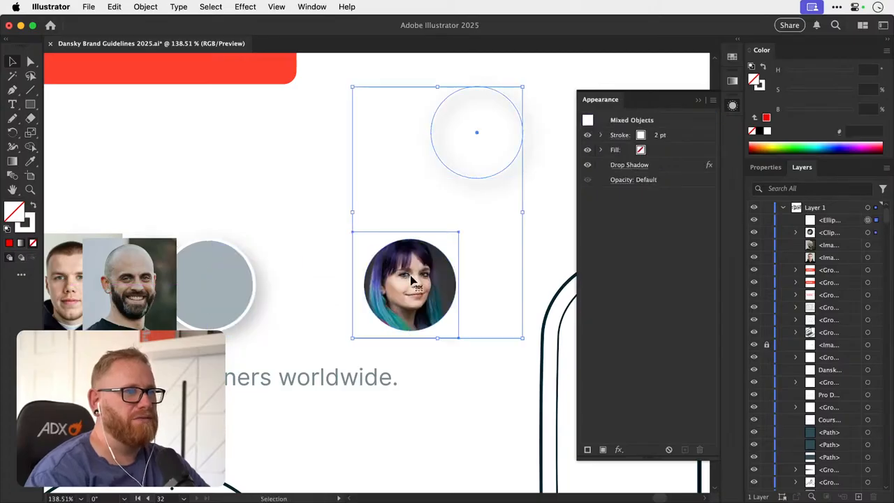
key(super+z)
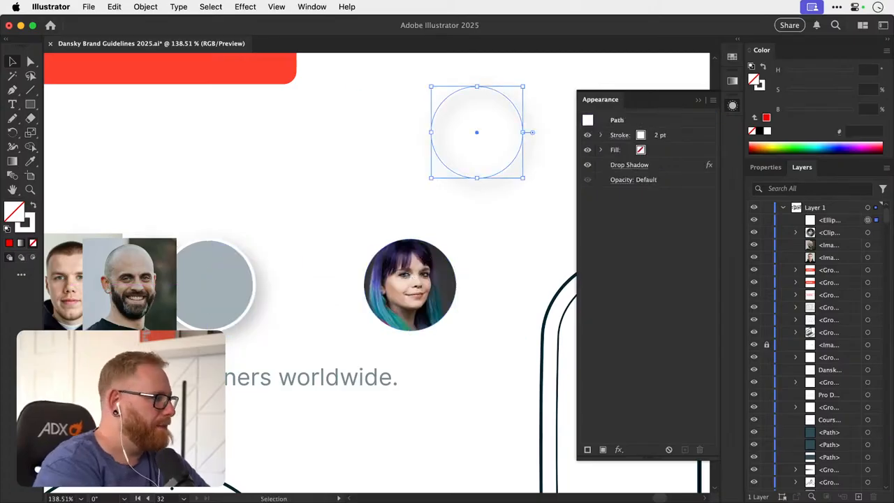
- Undo the clipping mask and the stacking change of the woman's portrait
key(super+Tab)
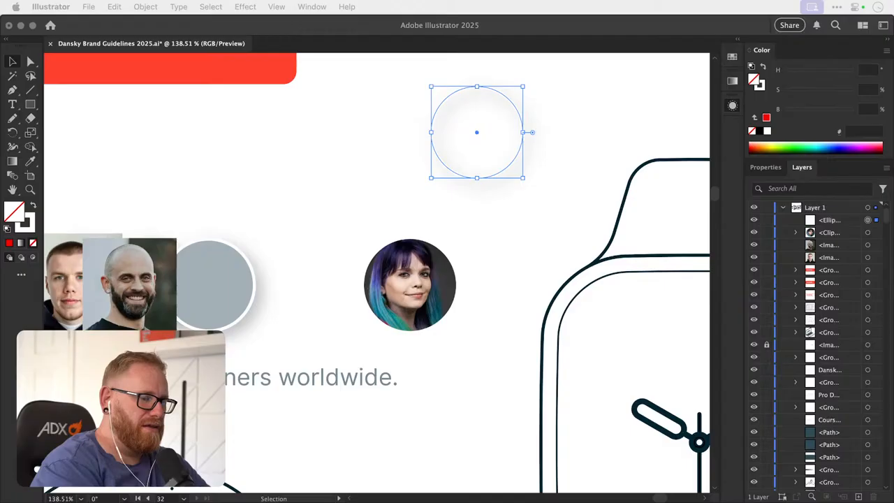
click(733, 60)
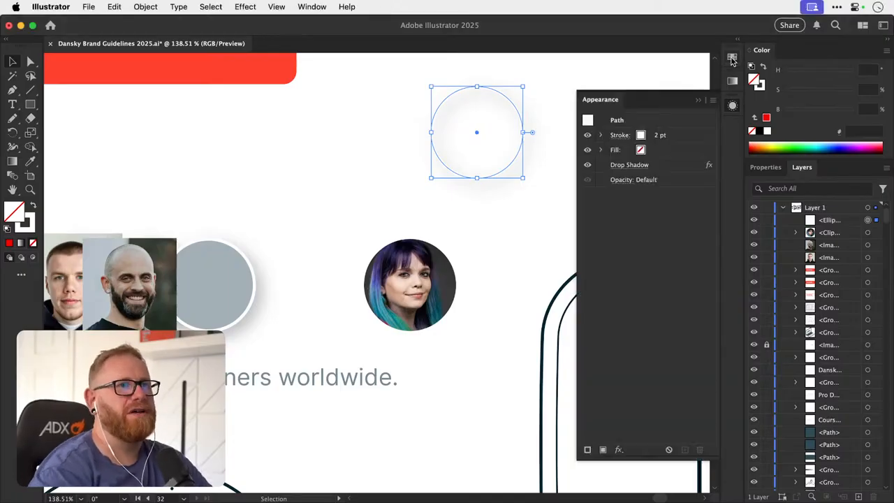
click(731, 61)
click(731, 62)
drag(425, 260, 289, 252)
key(super+z)
key(super+z)
key(super+z)
click(373, 228)
key(super+z)
- Add the woman's portrait to the swatches as a pattern, and move the portrait partly off the red circle
click(732, 56)
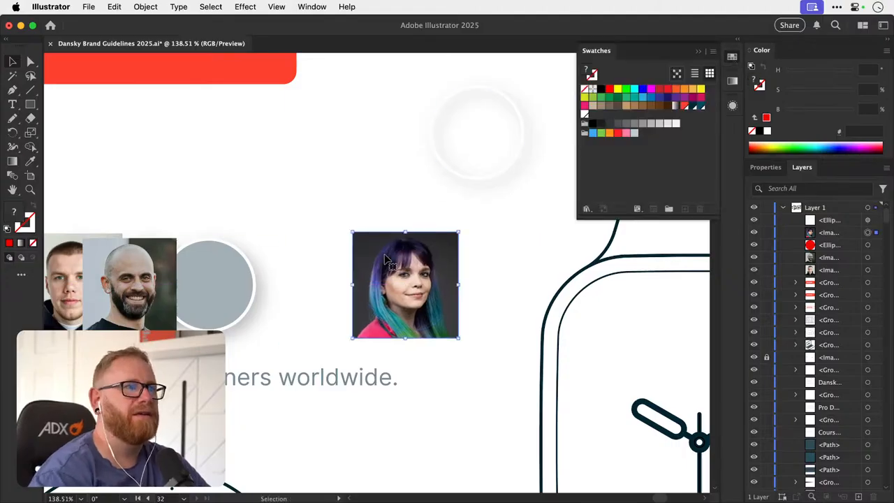
drag(440, 261, 654, 163)
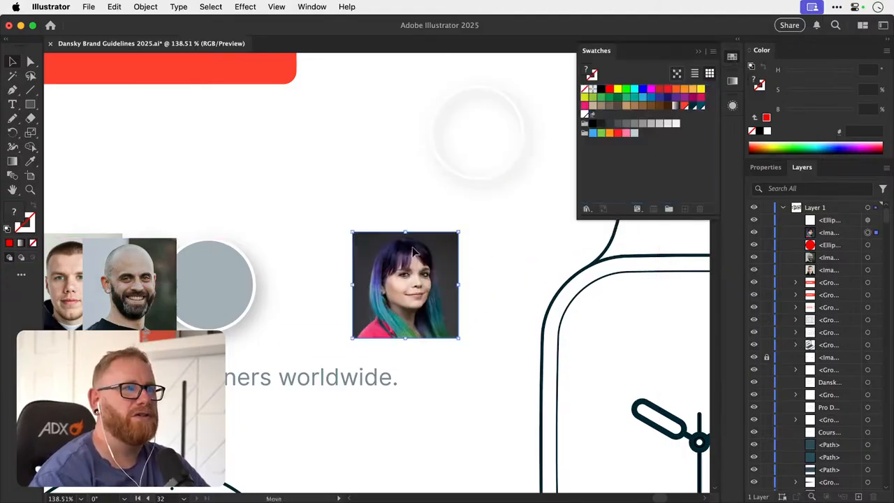
drag(416, 252, 331, 246)
click(433, 261)
- Fill the circle above the avatar row with the woman's portrait pattern swatch
click(733, 106)
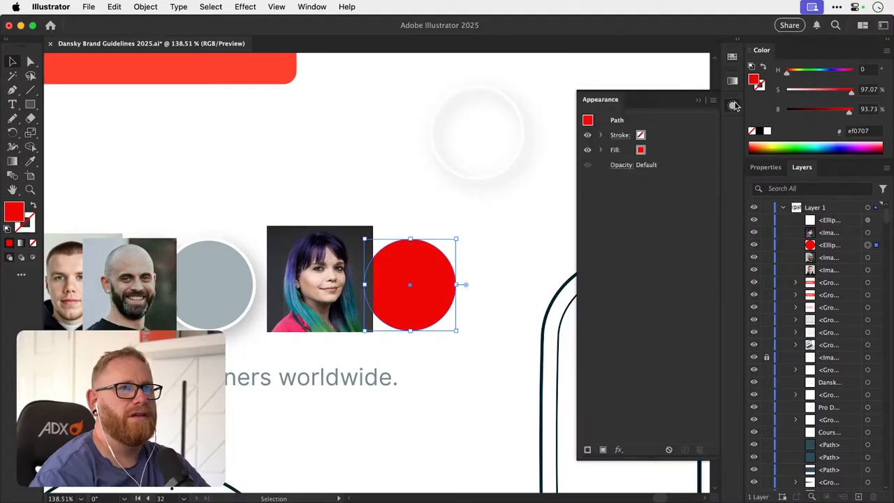
click(657, 152)
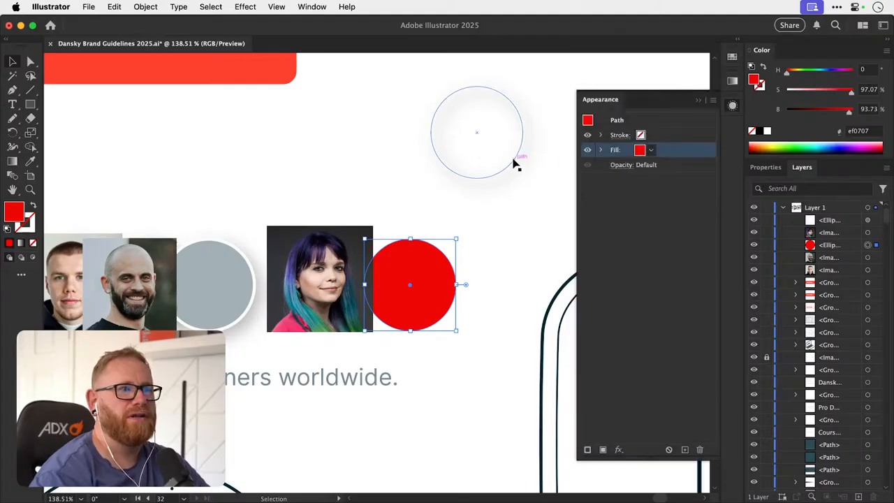
click(515, 163)
click(650, 151)
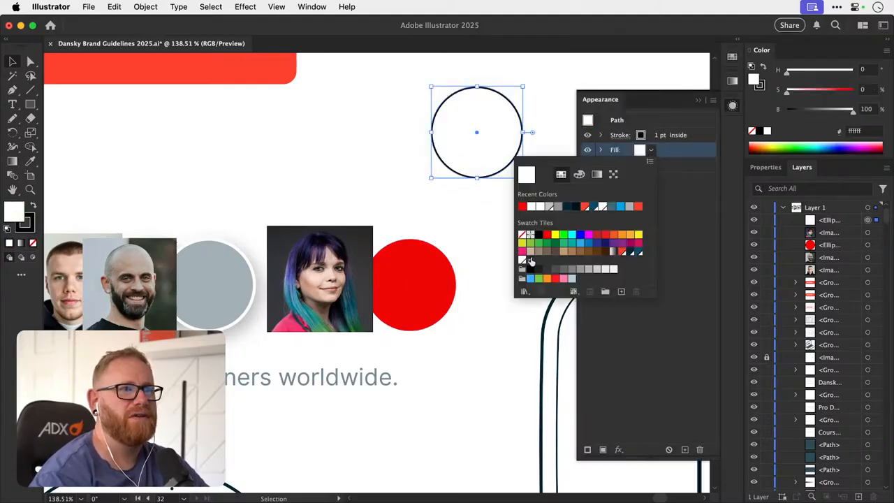
click(530, 260)
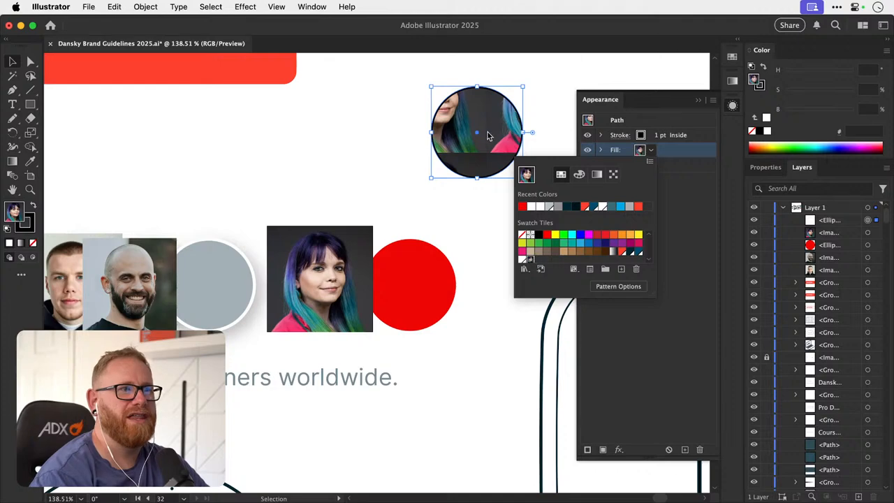
click(493, 136)
key(a)
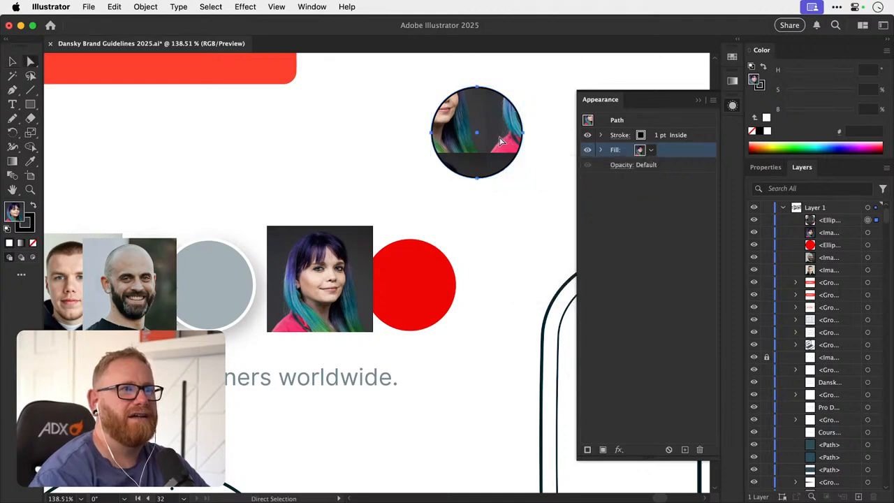
key(v)
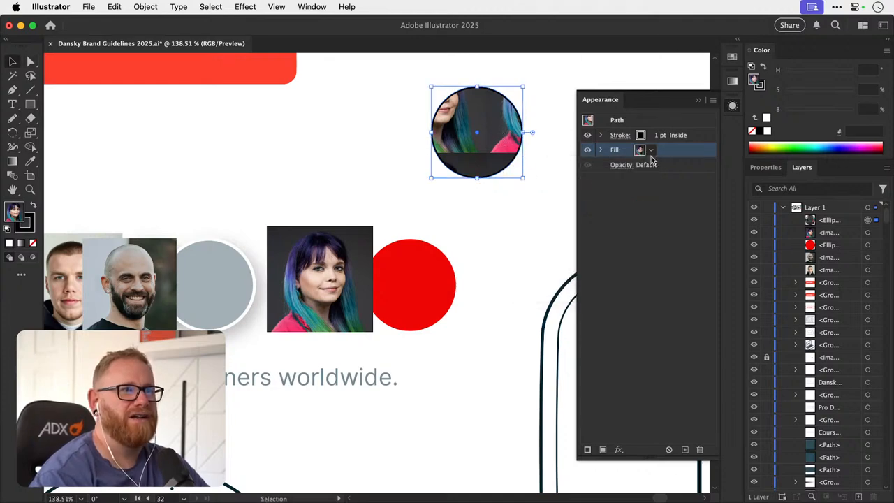
- Try moving the pattern-filled circle, and undo the edits back to the white-filled circle beside the portrait
click(732, 105)
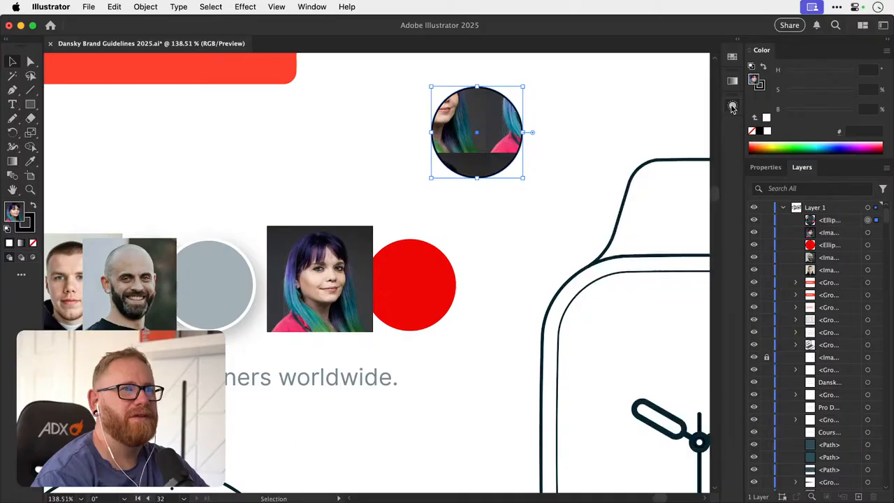
drag(471, 122, 539, 185)
key(super+z)
click(582, 106)
key(super+z)
key(super+z)
key(super+z)
key(super+z)
key(super+z)
key(super+z)
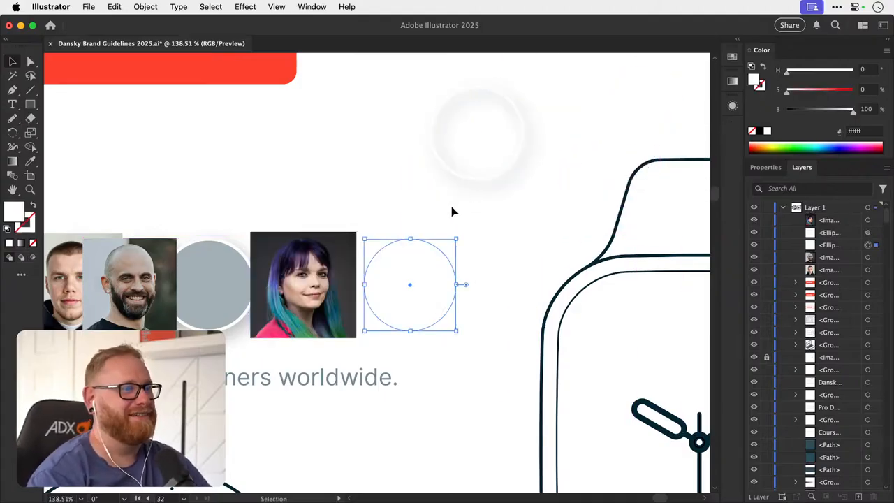
- Delete the red circle beside the woman's portrait and the white-outlined circle above the avatar row
key(super+shift+z)
key(Delete)
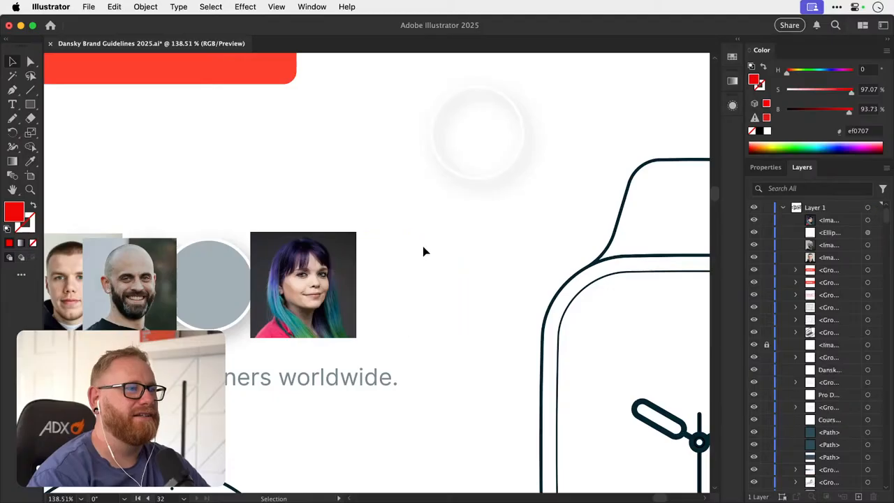
drag(467, 179, 378, 327)
key(Delete)
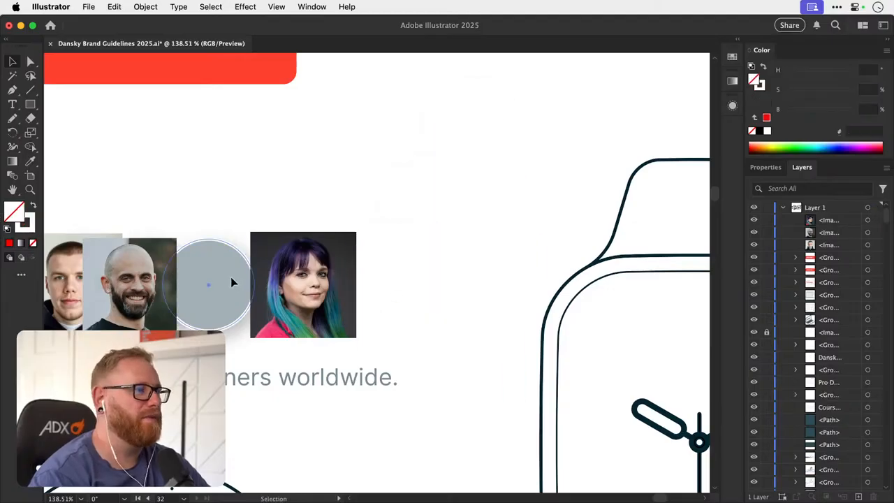
- Duplicate the grey avatar circle so it overlaps the woman's portrait, bring the copy to the front, and show its properties
alt+shift+drag(221, 279, 366, 256)
key(super+shift+bracketright)
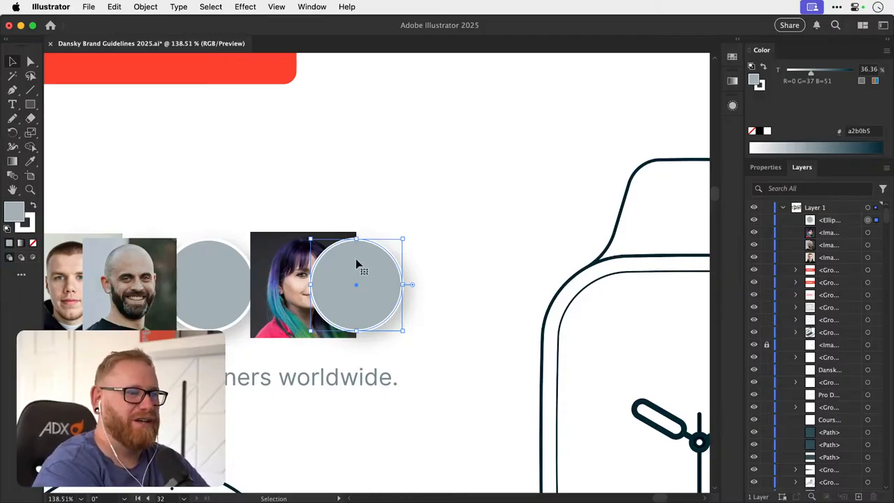
click(765, 168)
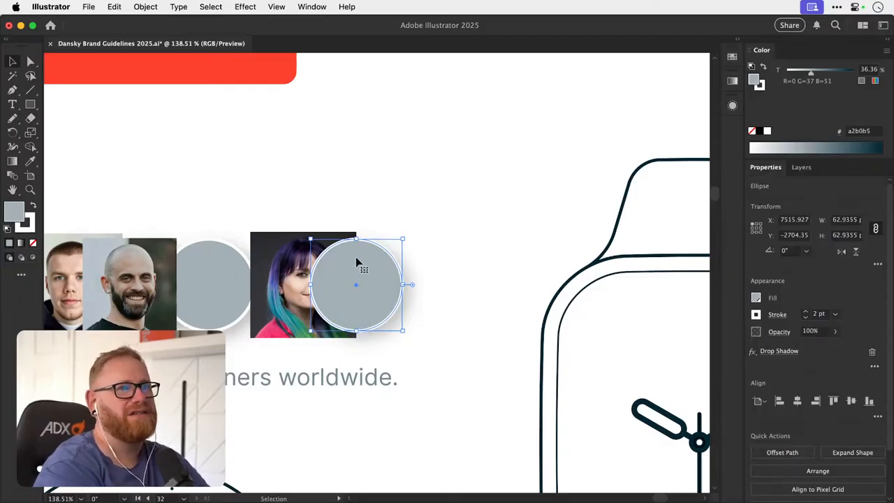
key(a)
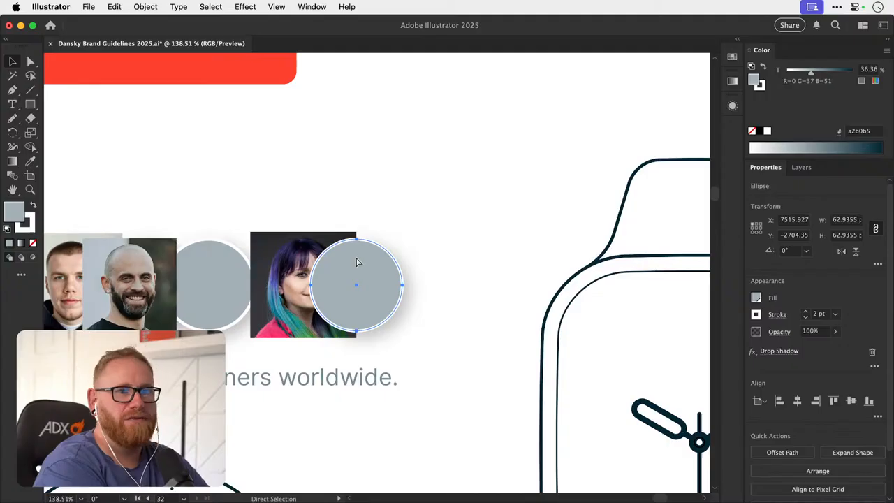
- Examine the homepage mockup's whole hero section, including the headline, illustrations and avatar row
key(super+alt+0)
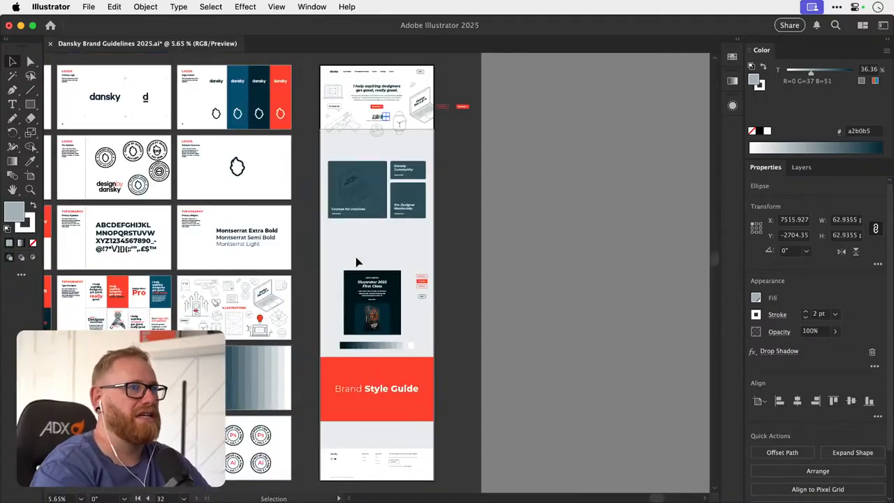
key(z)
drag(371, 79, 597, 152)
key(space)
drag(455, 163, 425, 252)
drag(398, 218, 443, 214)
key(space)
key(v)
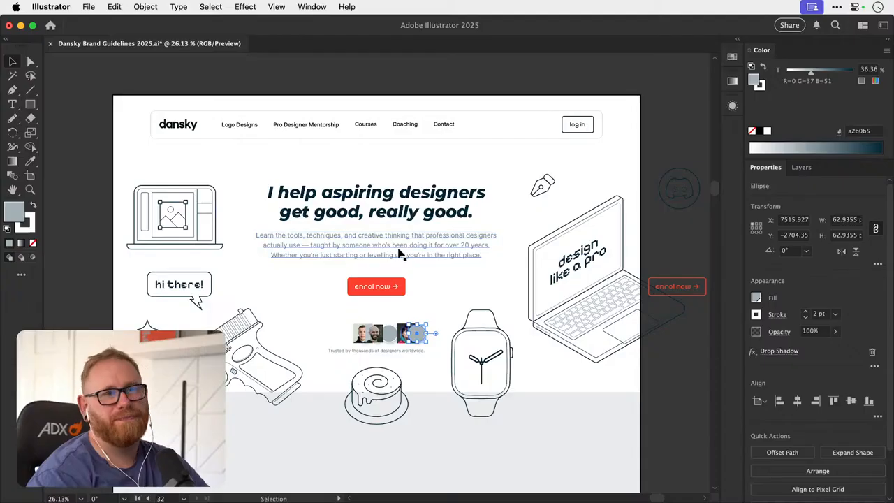
scroll(394, 209, up, 1)
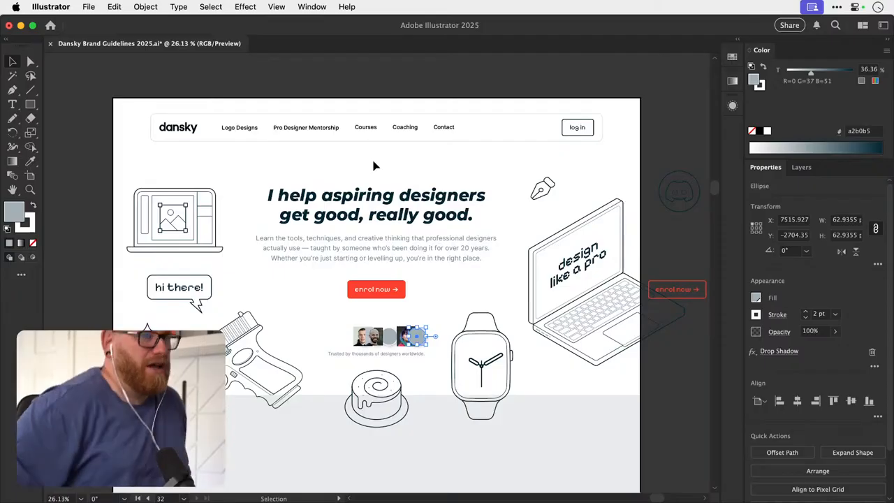
- Select the outlined "enrol now" button beside the artboard, and examine it against the hero section's filled button
drag(657, 264, 542, 266)
key(super+z)
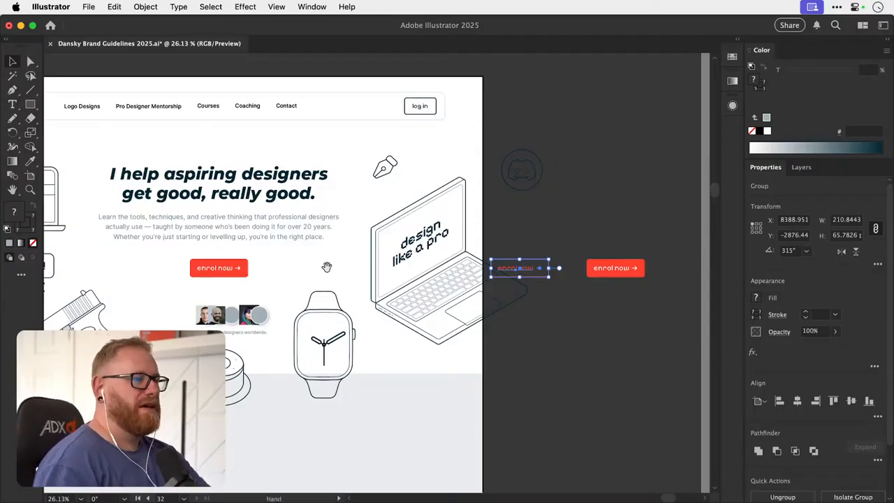
drag(315, 270, 419, 263)
scroll(419, 263, up, 2)
scroll(419, 264, left, 5)
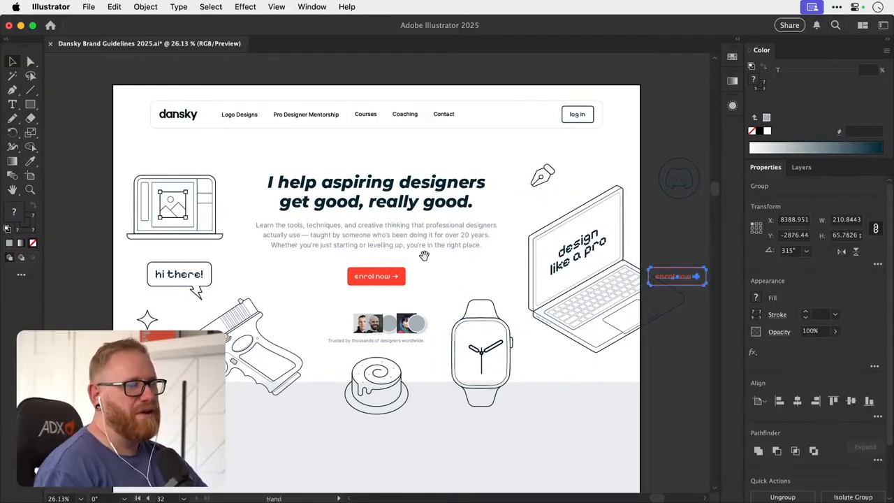
scroll(419, 265, up, 2)
drag(423, 271, 423, 272)
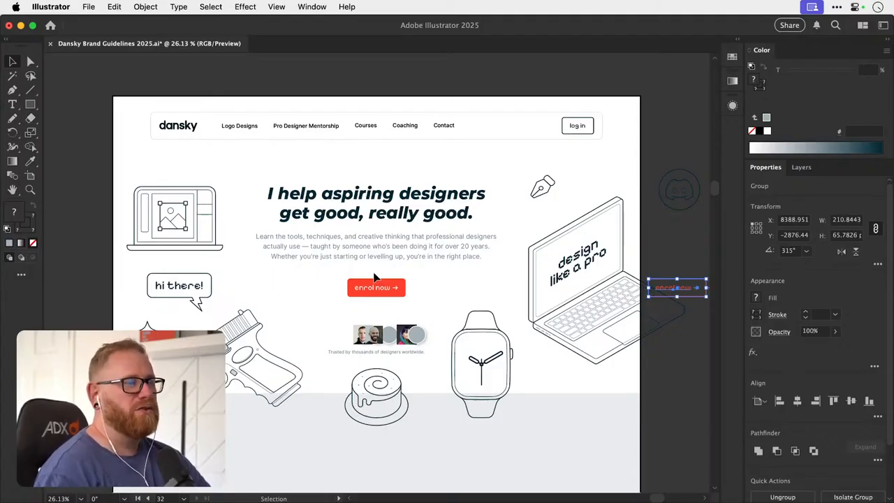
- Try to move the grey circle in the avatar row sideways off the woman's portrait
key(z)
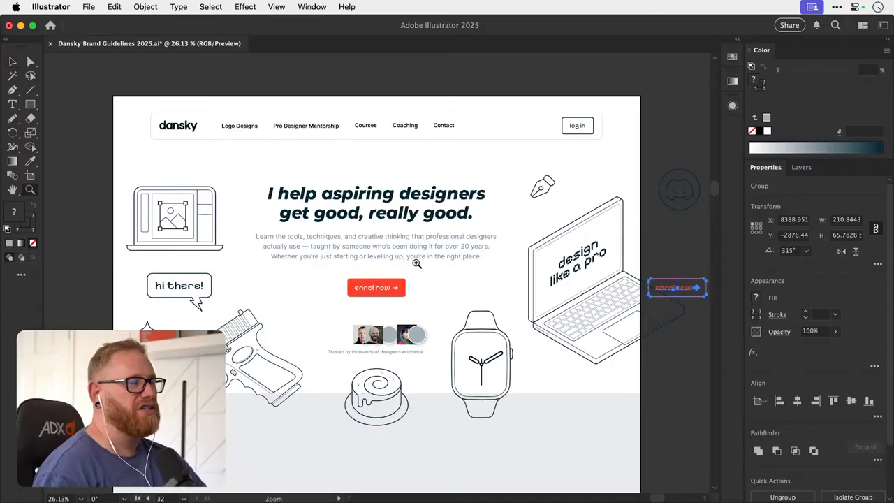
drag(388, 343, 426, 342)
key(v)
key(z)
key(v)
drag(511, 336, 553, 336)
key(super+z)
key(super+shift+a)
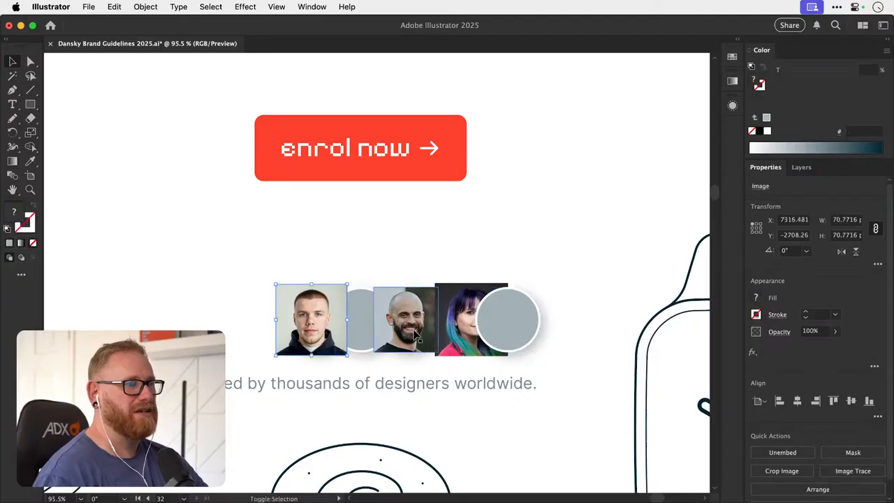
- Enlarge the bald man's portrait in the avatar row to about the size of its neighbours
click(417, 299)
key(s)
drag(447, 283, 461, 271)
- Enlarge the short-haired man's portrait to about 73.6 px square and move it left, clear of the grey circles
key(z)
drag(379, 313, 408, 312)
key(v)
drag(311, 310, 345, 310)
key(s)
drag(398, 256, 404, 256)
key(v)
drag(334, 308, 213, 307)
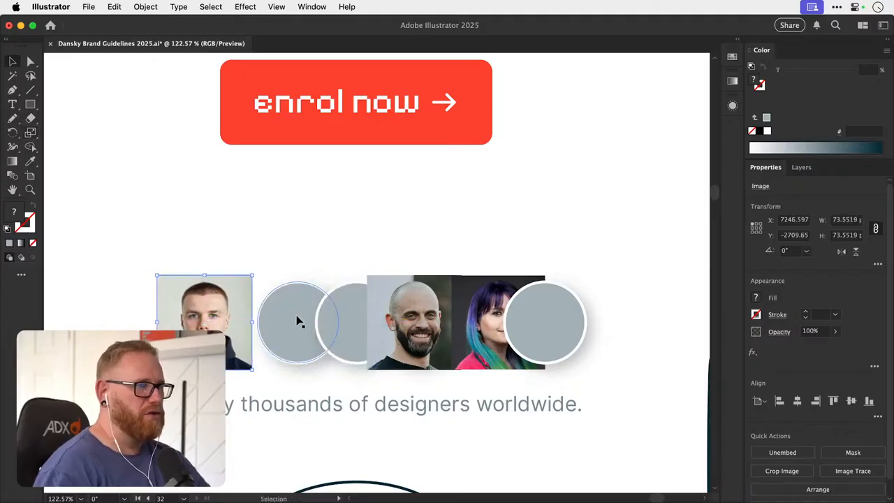
click(292, 319)
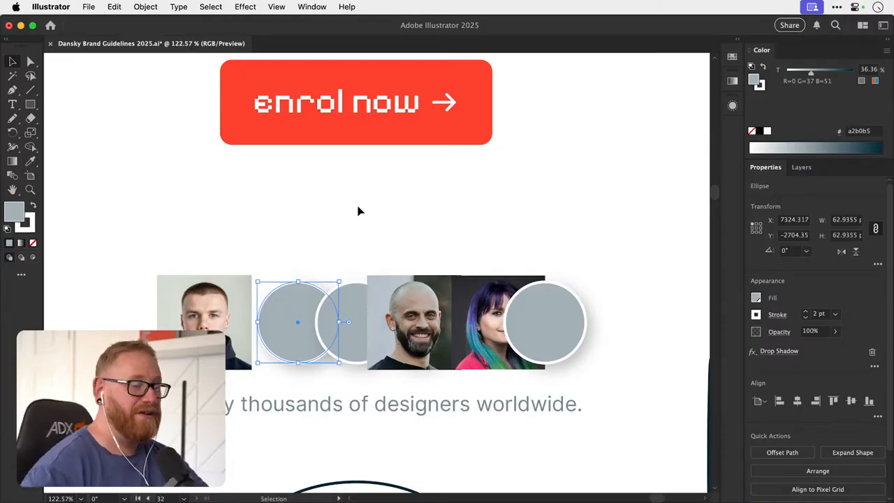
click(347, 249)
- Move the woman's portrait right to about X 7558 px, and shift the bald man's portrait slightly right along the avatar row
drag(409, 288, 335, 275)
drag(388, 282, 524, 282)
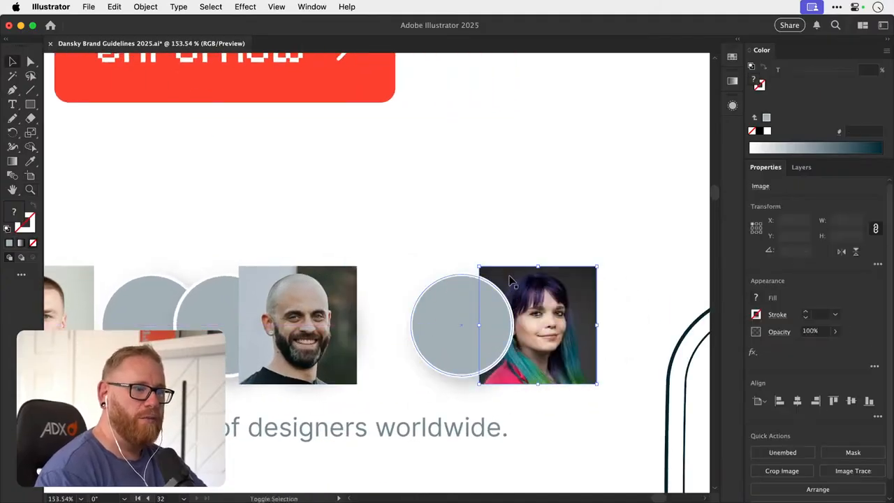
drag(331, 283, 405, 277)
drag(302, 295, 282, 291)
key(super+z)
click(326, 299)
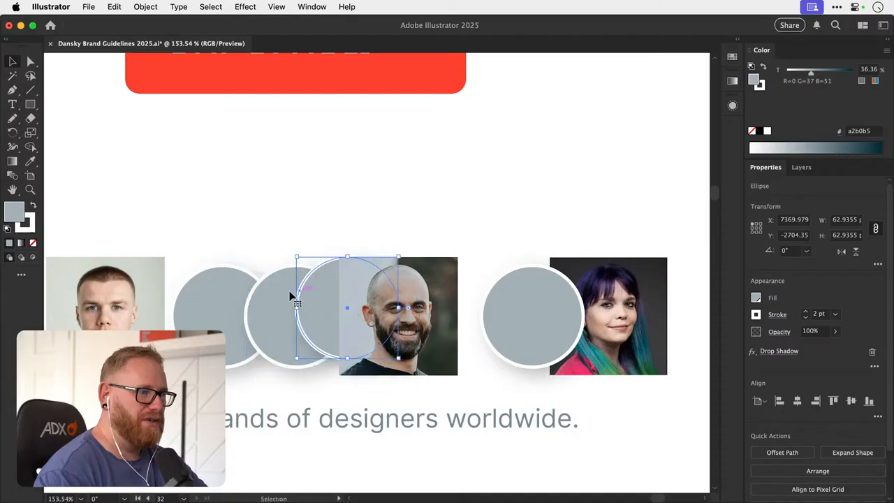
- Select the first and the last grey avatar circles and examine their appearance against the portraits
click(218, 312)
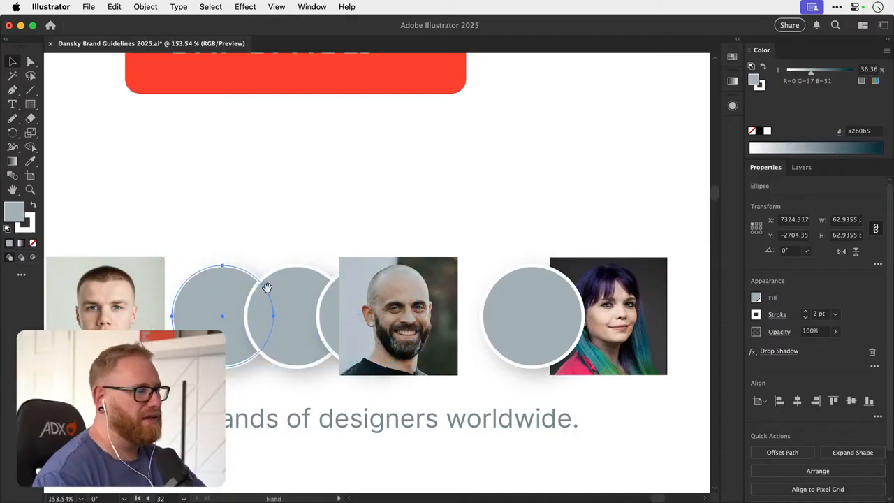
scroll(265, 288, left, 2)
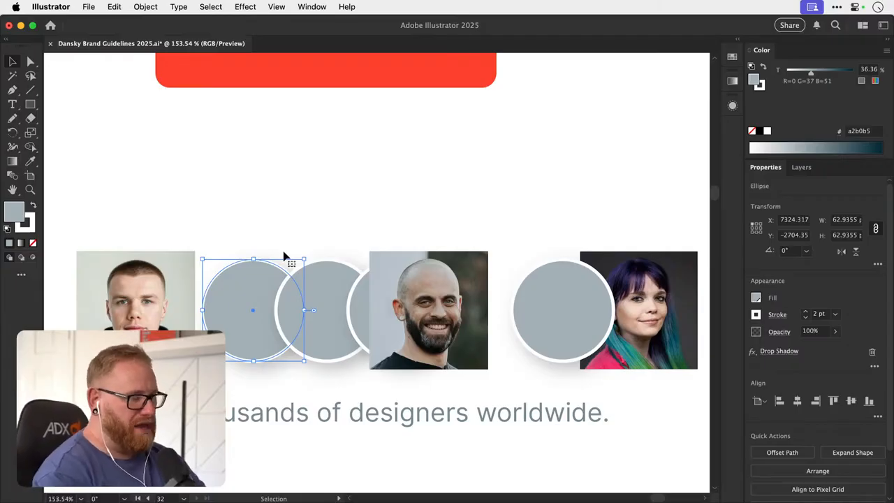
scroll(335, 284, right, 5)
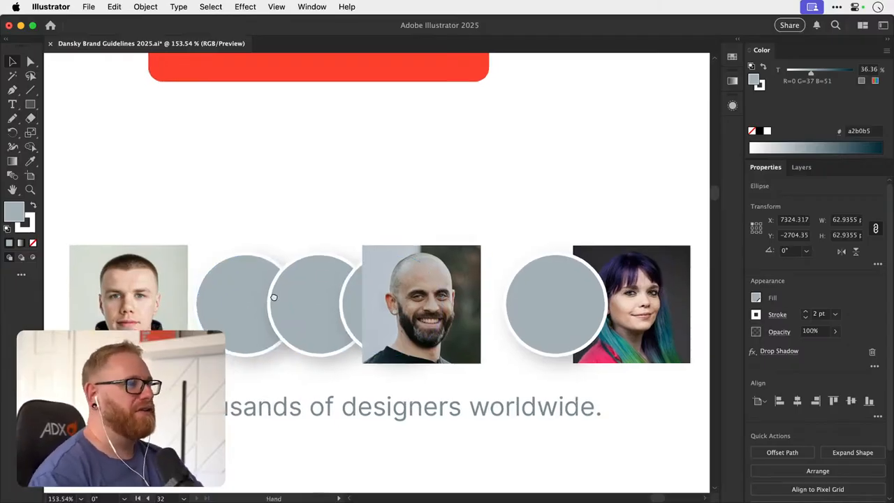
drag(406, 280, 432, 280)
key(super+z)
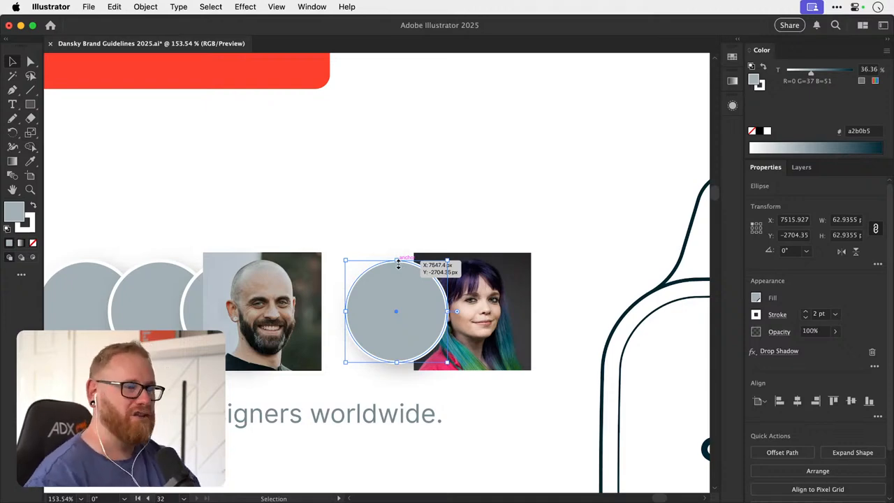
click(424, 219)
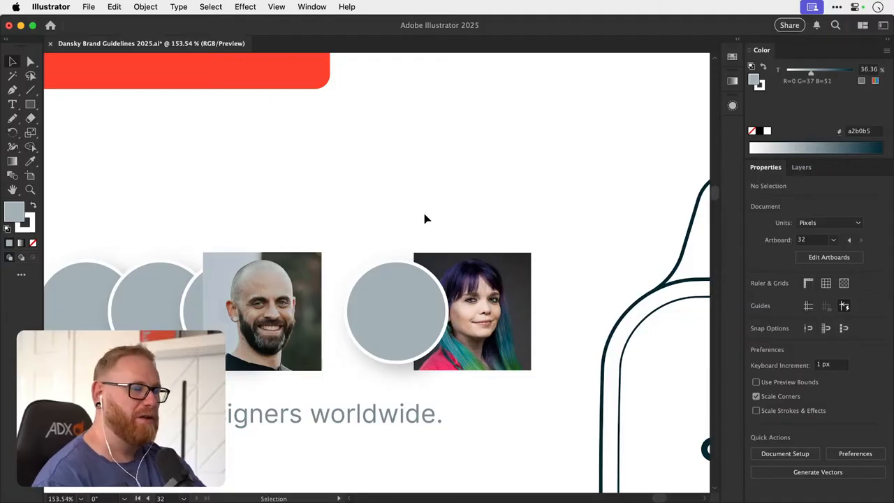
- Move the grey circle beside the woman's portrait slightly up and away from the portrait
drag(405, 309, 417, 281)
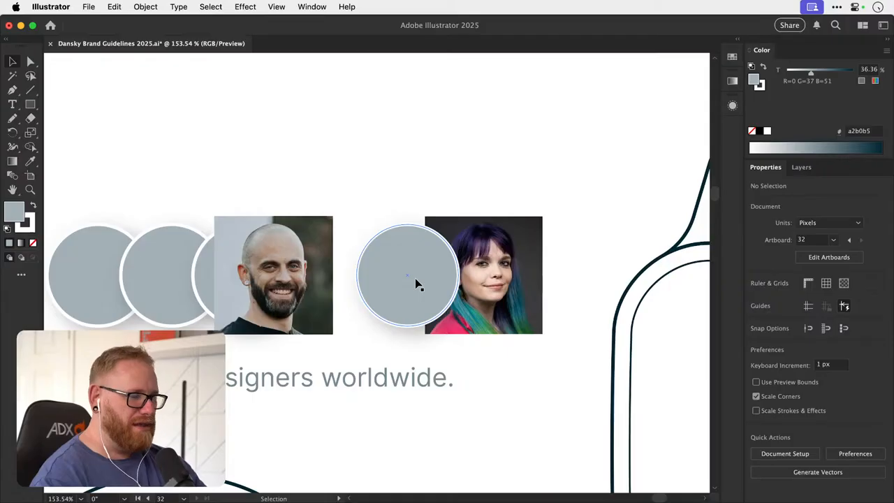
drag(388, 262, 325, 276)
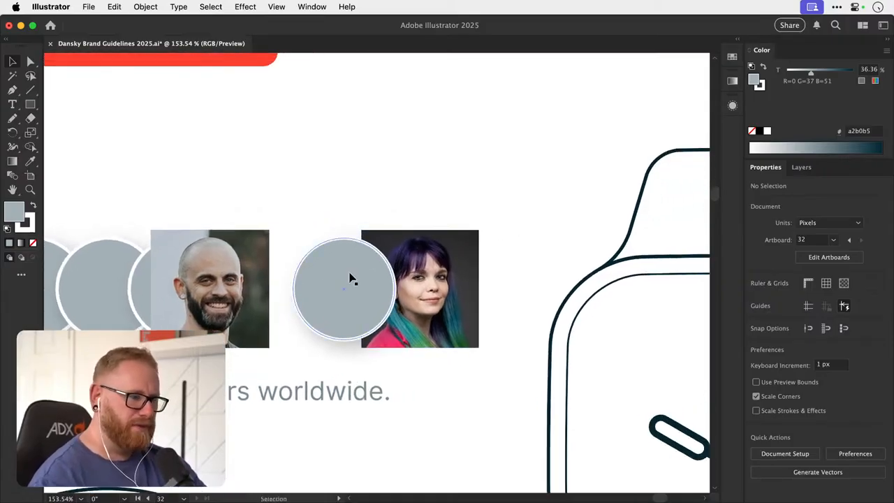
mouse_move(352, 273)
mouse_down()
mouse_move(343, 264)
mouse_move(435, 265)
mouse_move(356, 273)
mouse_up()
- Try to align the woman's portrait with the grey circle beside it
shift+click(344, 263)
key(super+z)
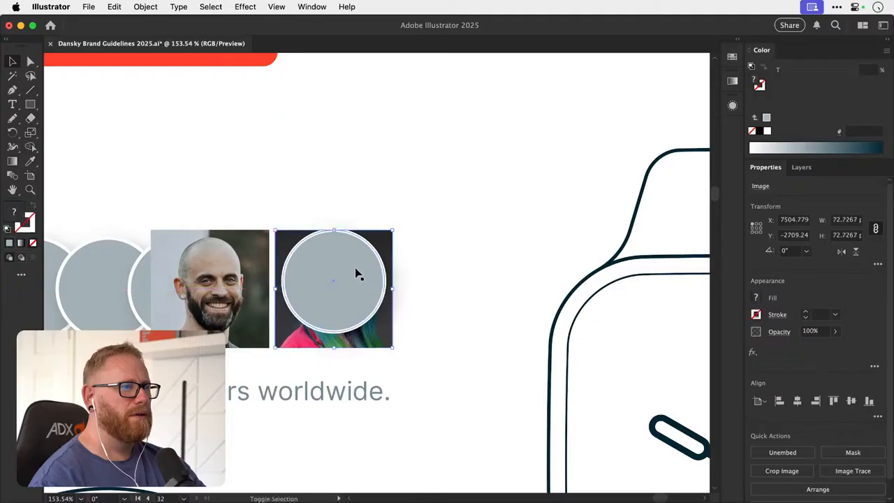
key(super+z)
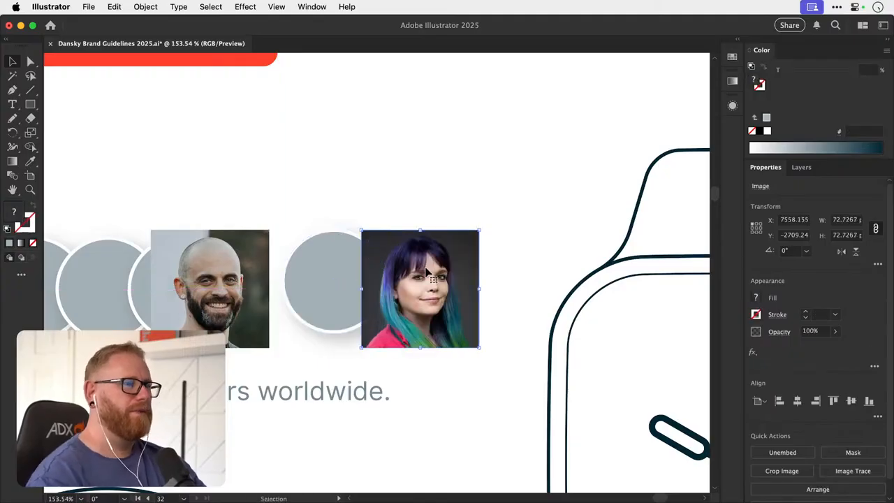
drag(427, 272, 334, 274)
key(super+z)
key(super+shift+a)
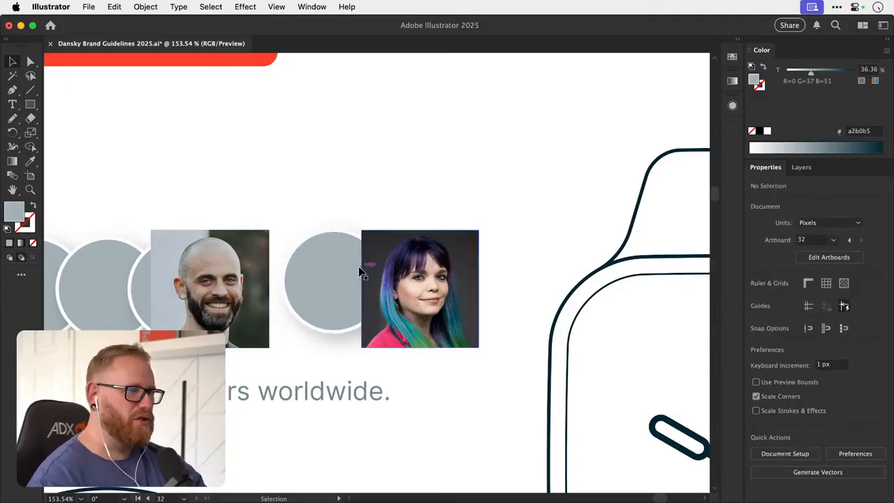
- Try the Draw Inside mode on the grey circle beside the woman's portrait
click(344, 272)
key(shift+d)
key(shift+d)
key(super+shift+a)
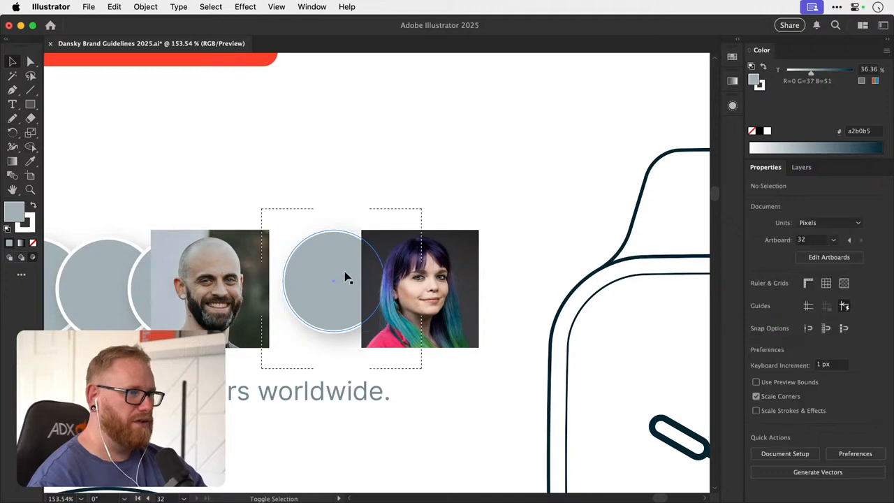
key(shift+d)
mouse_move(344, 272)
mouse_down()
mouse_move(436, 271)
mouse_move(466, 229)
mouse_up()
key(super+shift+a)
key(super+z)
click(416, 213)
key(super+z)
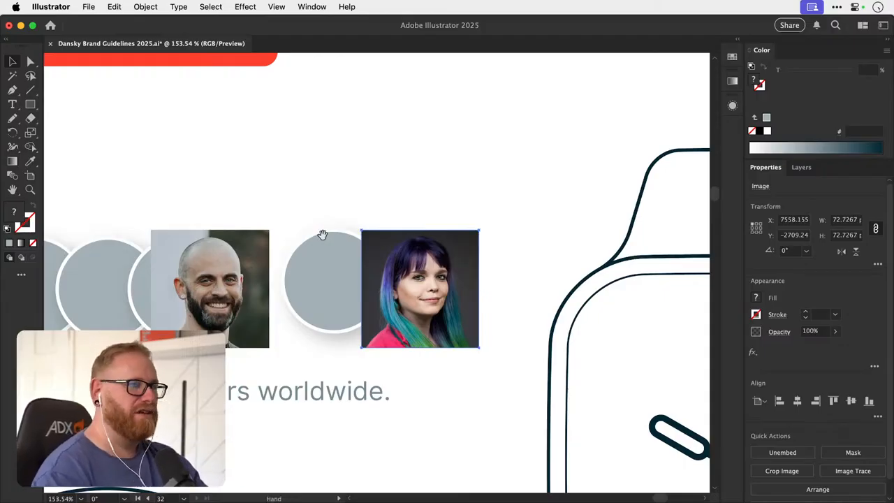
- Move the woman's portrait slightly up and right to about X 7567, Y -2714 px, clear of the grey circle
mouse_move(324, 236)
mouse_down()
mouse_move(341, 225)
mouse_move(342, 232)
mouse_move(371, 226)
mouse_move(273, 245)
mouse_up()
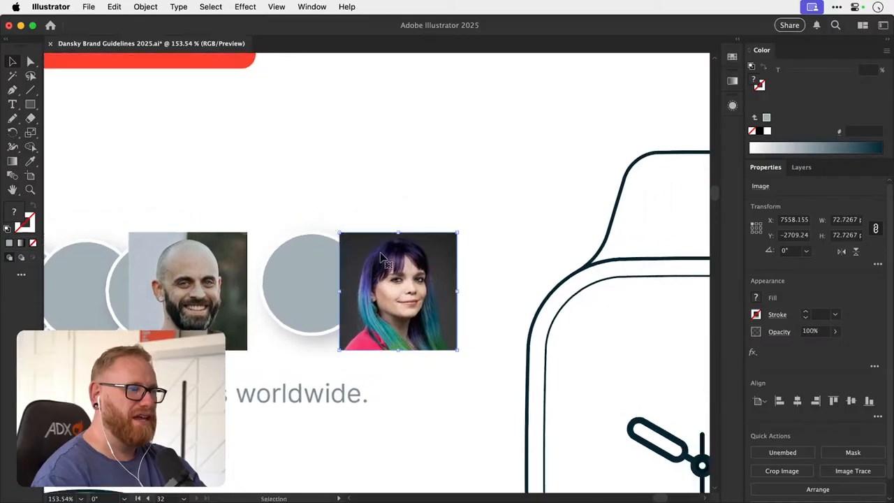
mouse_move(383, 252)
mouse_down()
mouse_move(389, 245)
mouse_move(355, 245)
mouse_move(402, 239)
mouse_move(391, 240)
mouse_up()
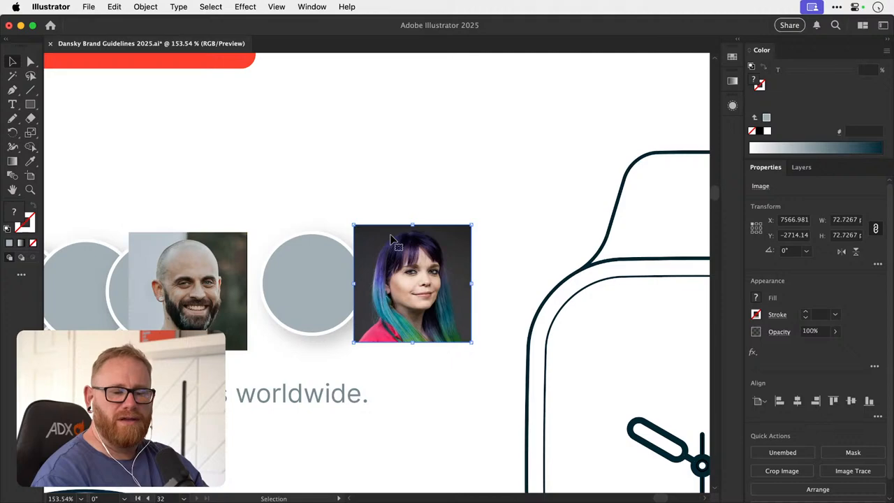
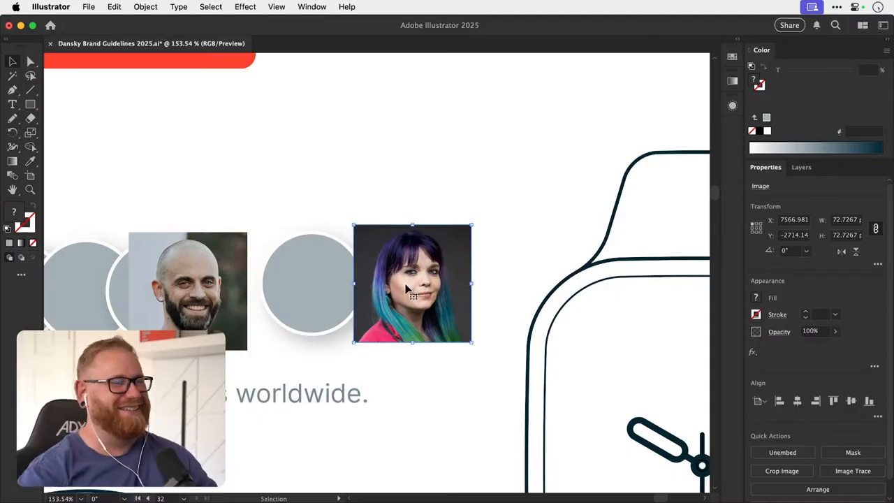
- Review the avatar row, the full set of brand artboards, and the homepage mockup's hero and course sections
drag(366, 285, 440, 278)
drag(279, 301, 339, 286)
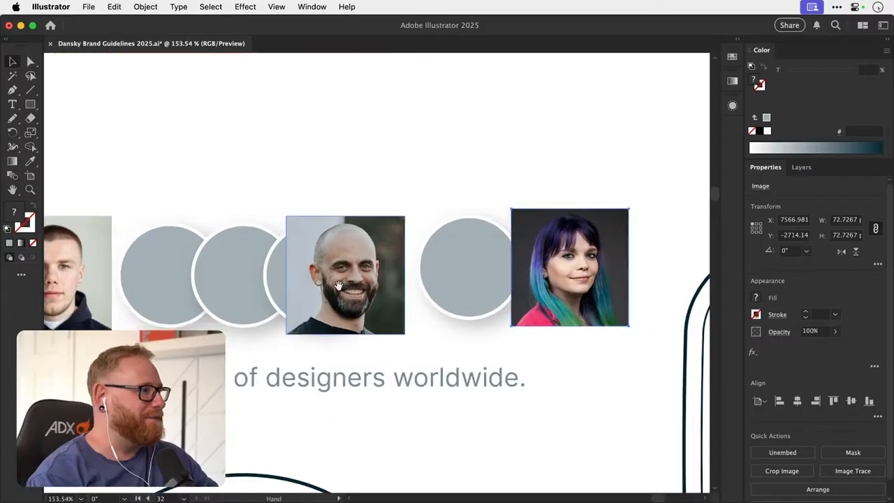
key(space)
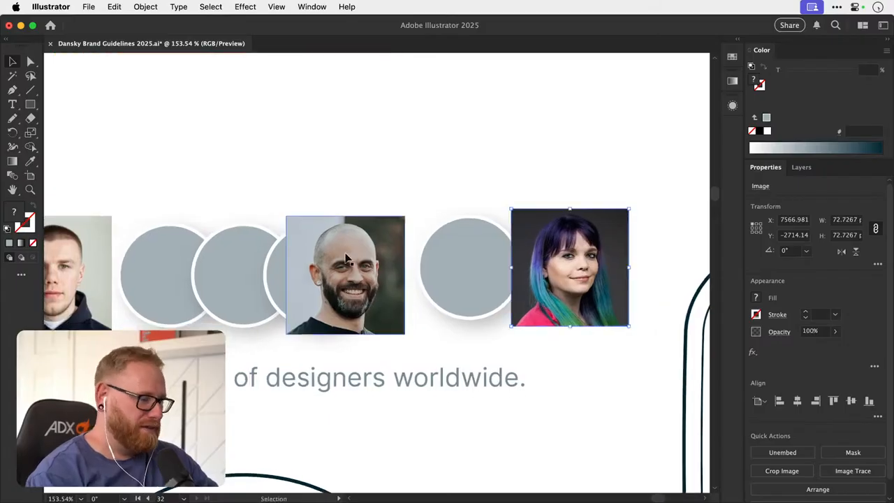
key(super+alt+0)
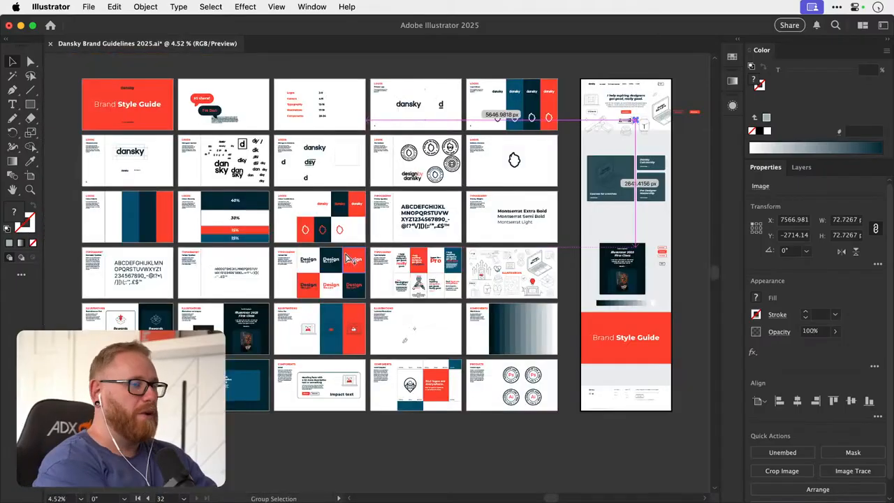
drag(631, 119, 506, 212)
drag(539, 185, 455, 281)
click(587, 259)
scroll(451, 294, down, 3)
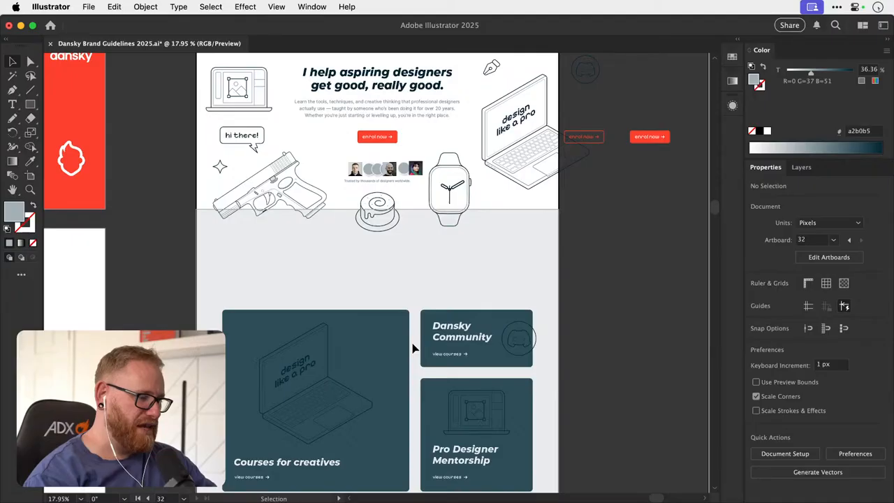
scroll(416, 307, up, 1)
scroll(440, 259, up, 5)
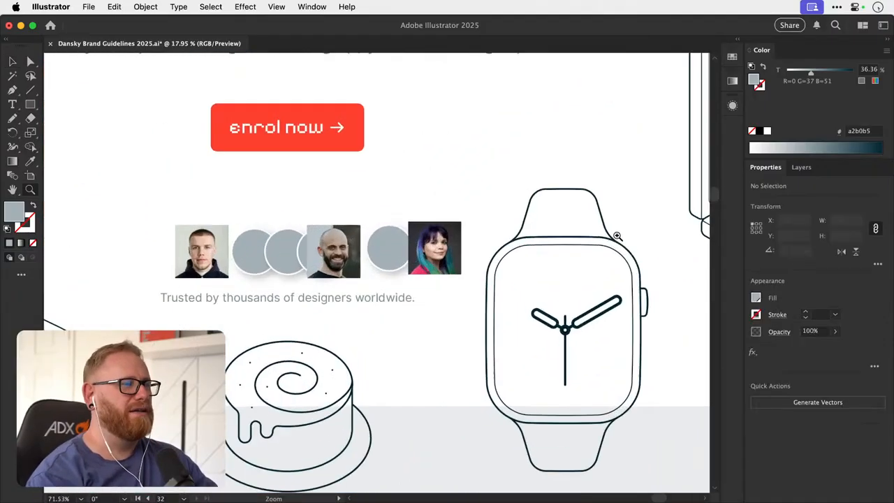
- Cut the purple-haired woman's portrait out of the avatar row
click(445, 257)
key(Delete)
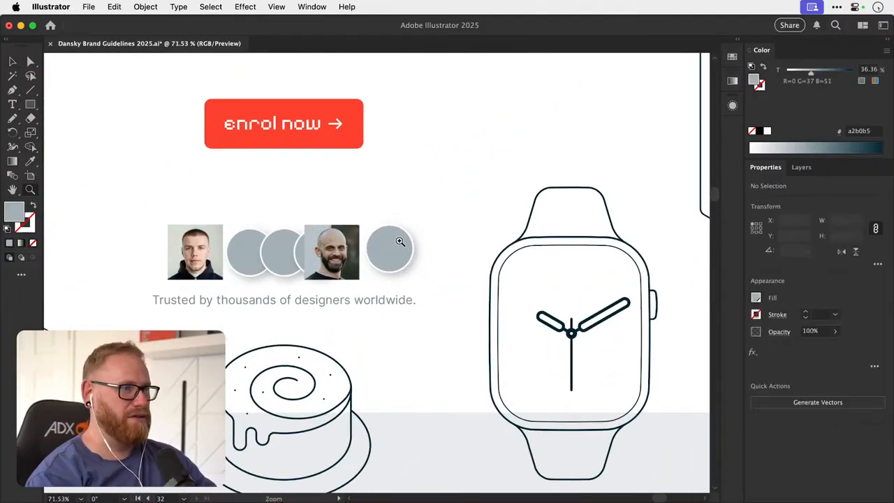
scroll(391, 253, up, 3)
- Try pasting the woman's portrait beside the grey circle in Draw Behind mode, and undo the paste
click(392, 254)
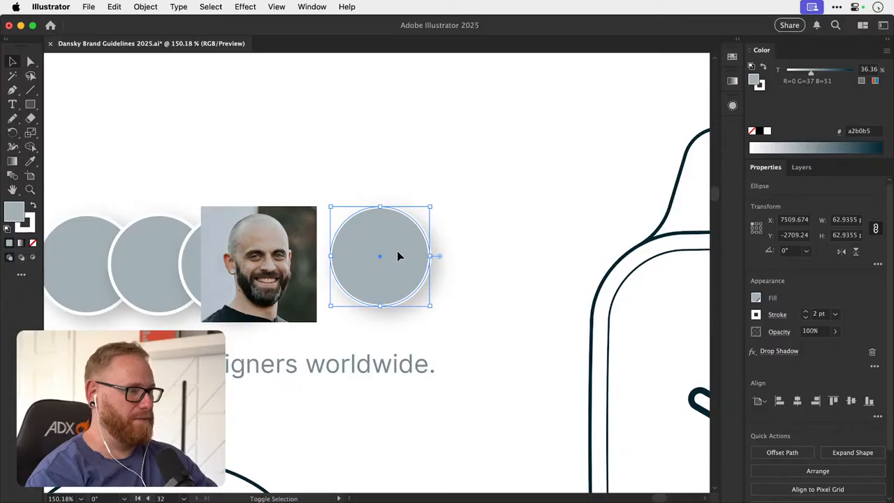
key(super+shift+a)
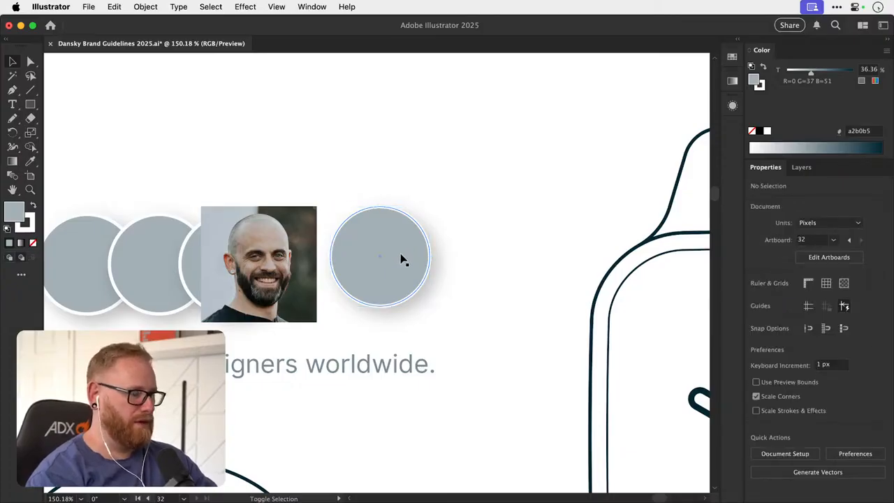
click(403, 260)
key(super+shift+a)
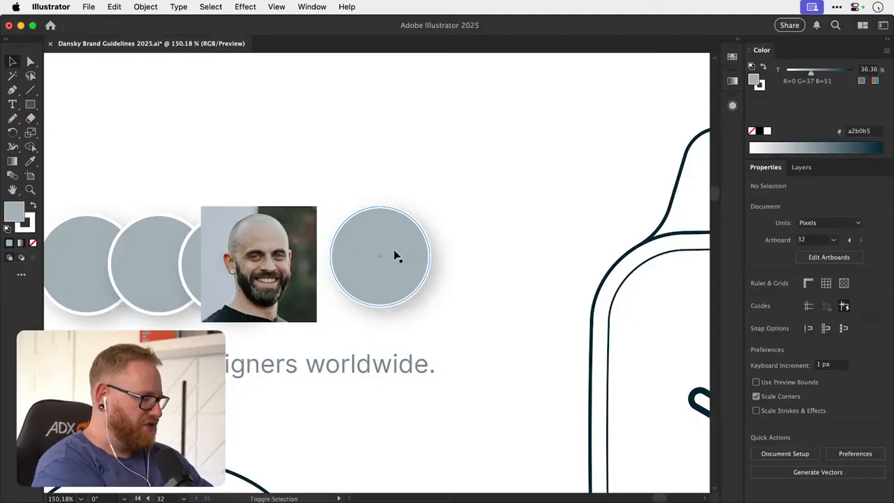
key(super+shift+d)
key(super+v)
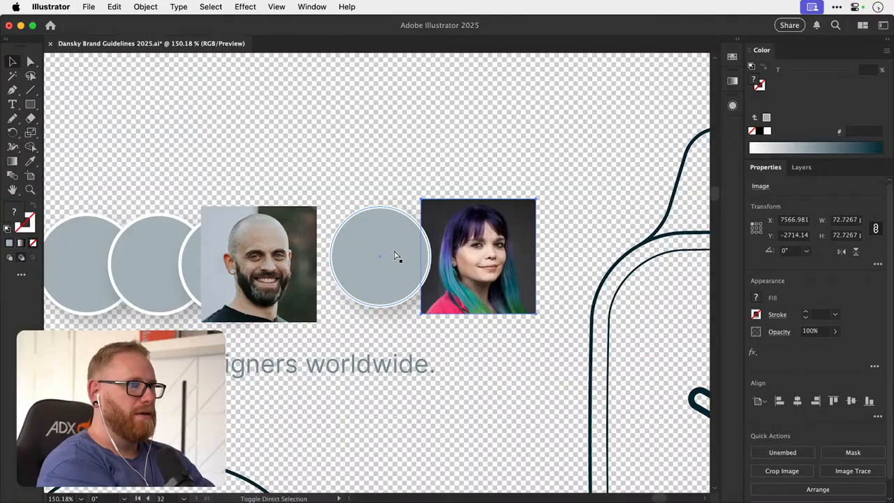
key(v)
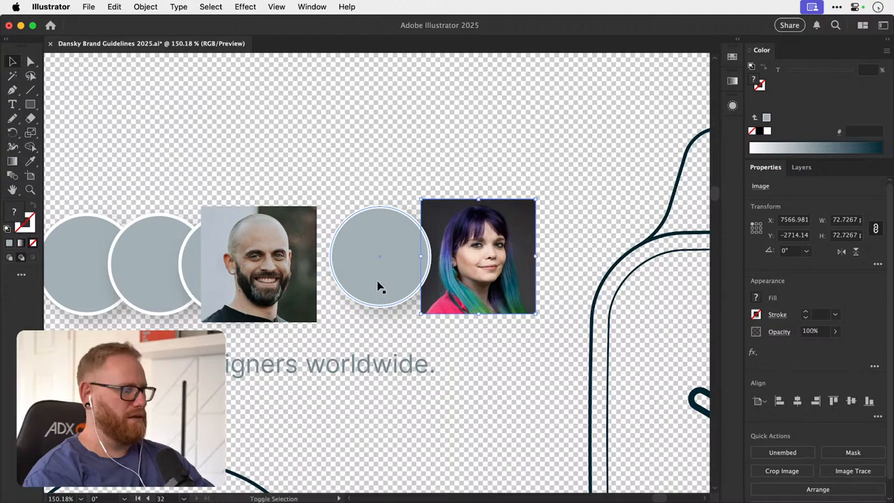
key(a)
key(super+shift+d)
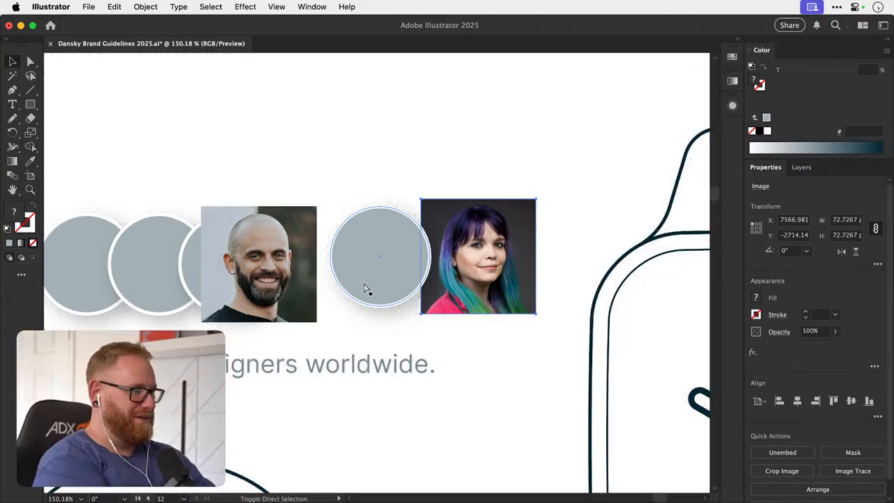
key(super+])
key(super+[)
click(488, 196)
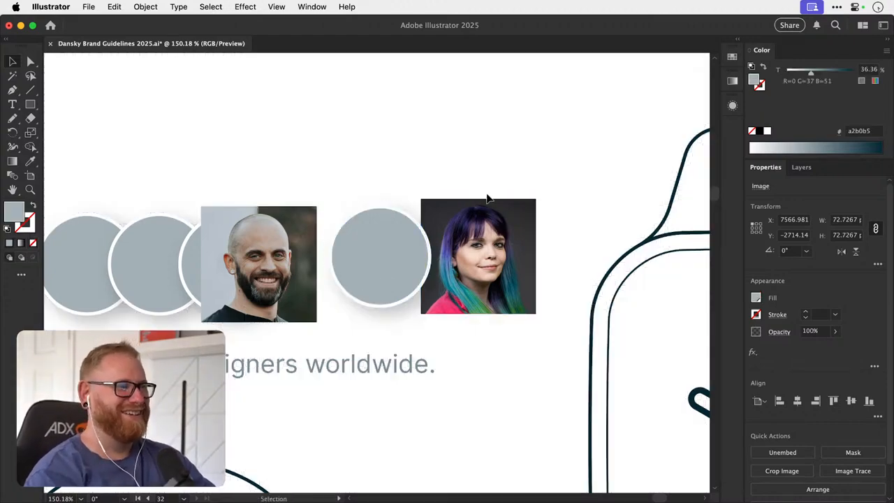
key(super+z)
key(super+z)
key(super+z)
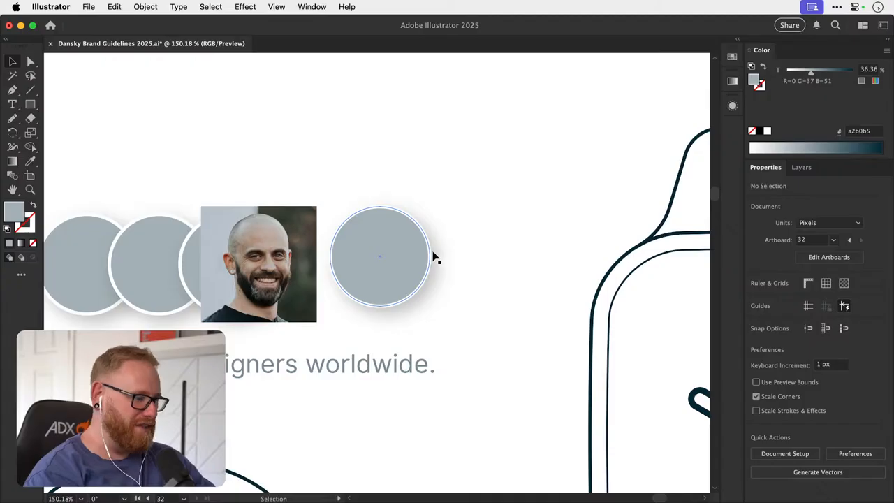
- Paste the woman's portrait inside the separate grey circle using Draw Inside mode
click(405, 274)
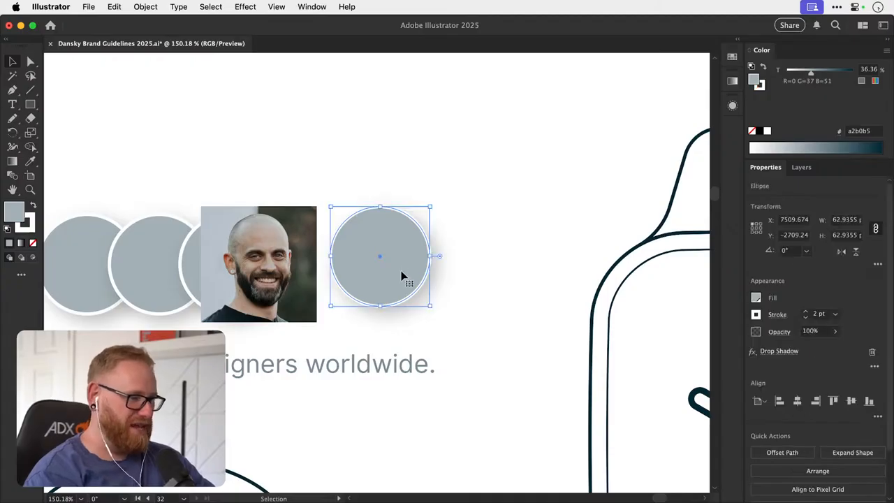
click(432, 255)
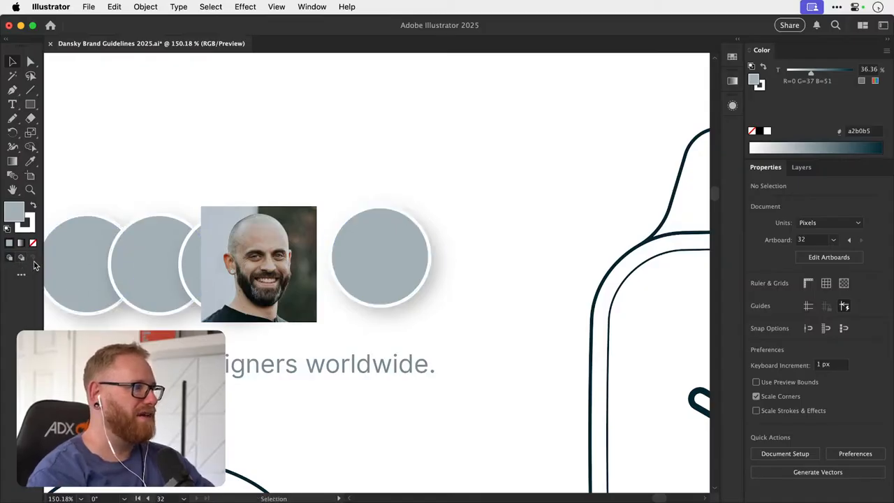
click(388, 258)
key(shift+d)
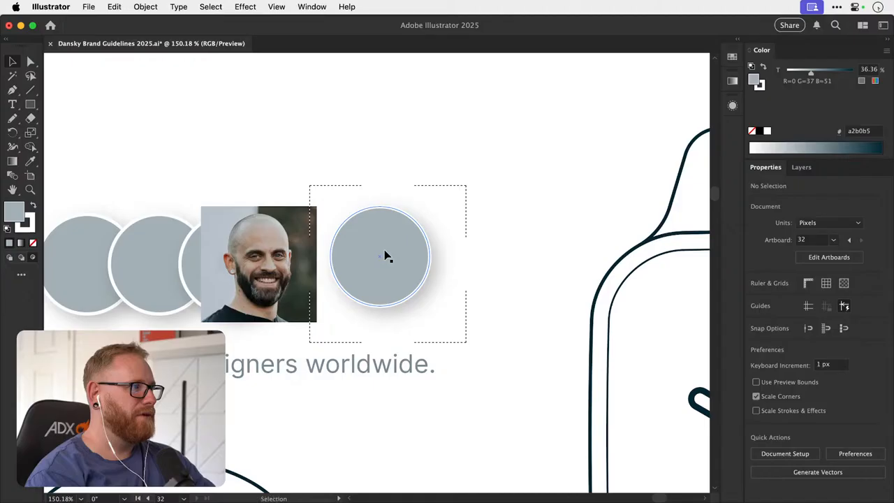
key(super+v)
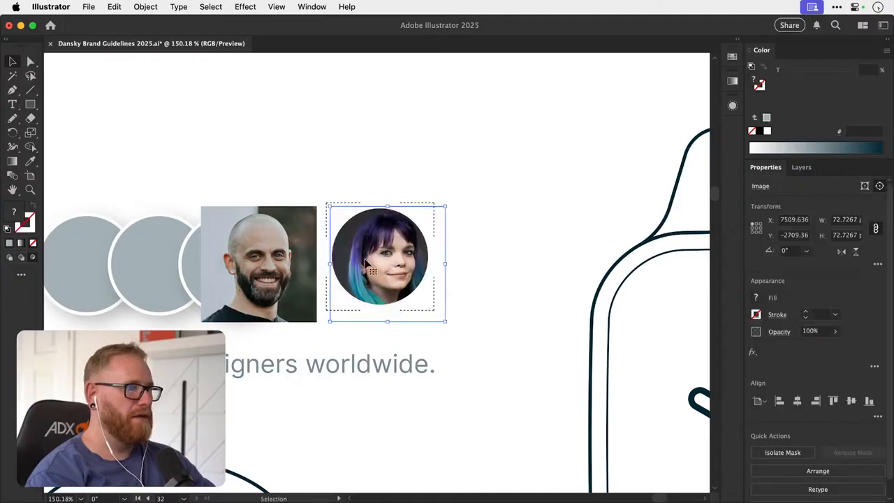
- Try placing the circular woman's portrait over the bearded man's photo, and undo the move
drag(400, 238, 312, 240)
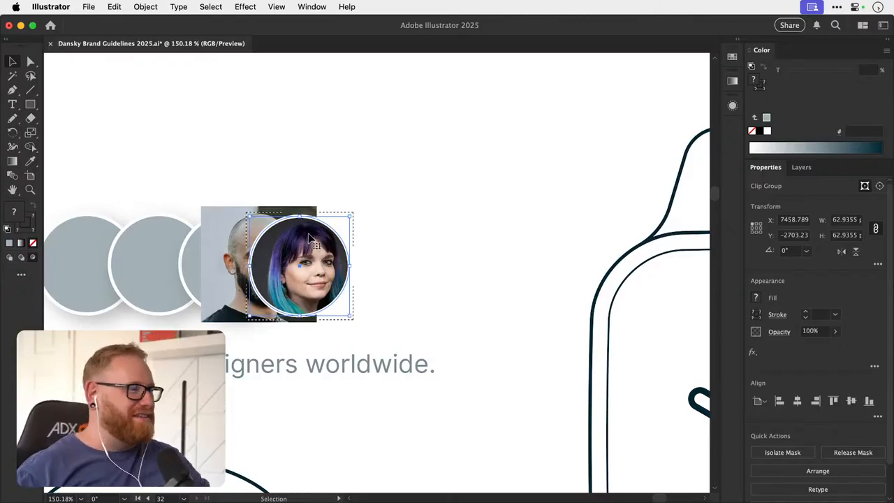
key(super+z)
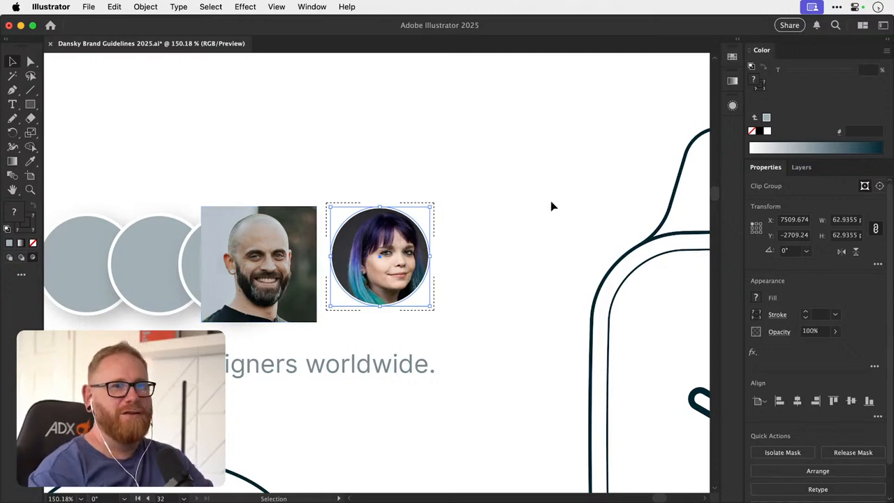
click(732, 104)
click(732, 105)
- Apply a drop shadow to the woman's clipped circular portrait and place it at about X 7532, Y -2716 px, clear of the man's photo
drag(397, 259, 292, 264)
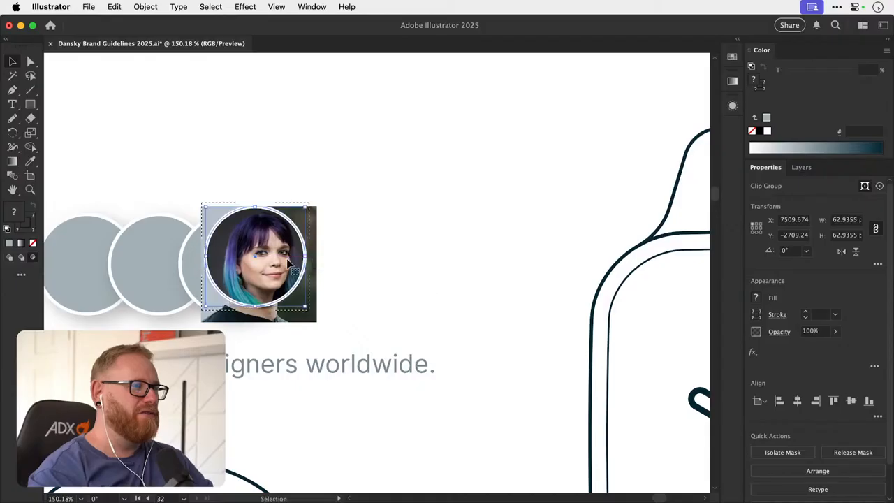
click(242, 6)
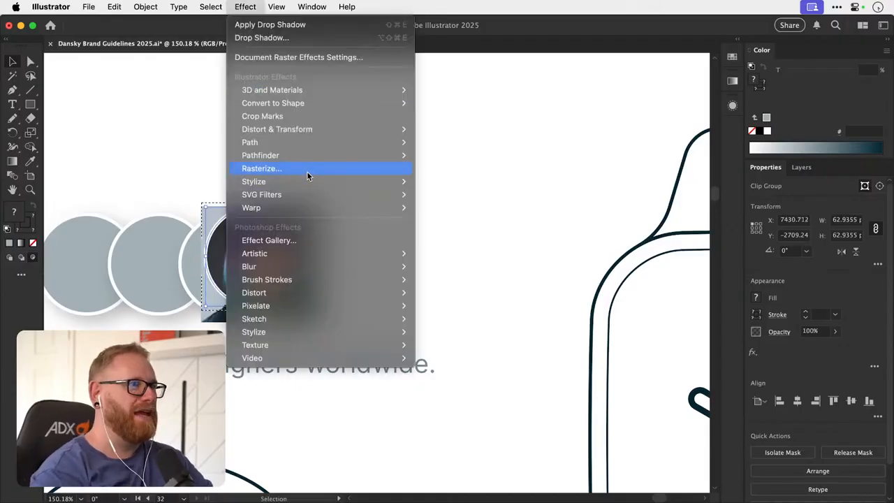
mouse_move(349, 182)
click(459, 182)
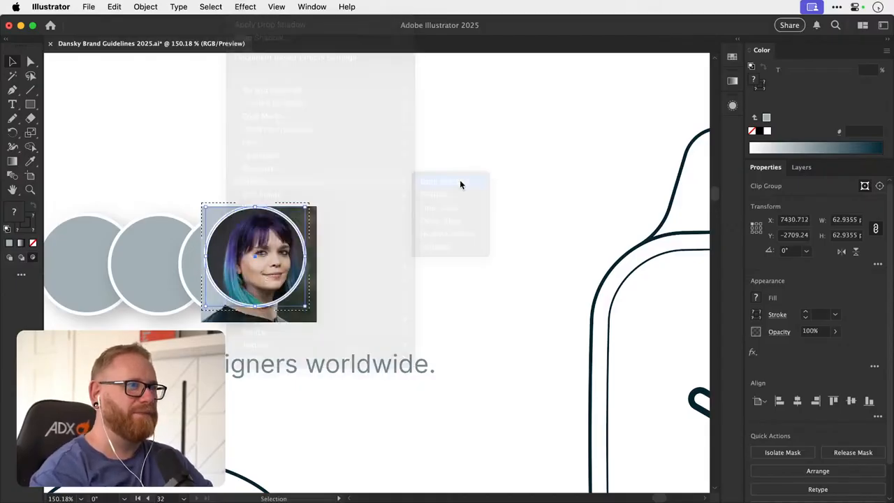
click(639, 226)
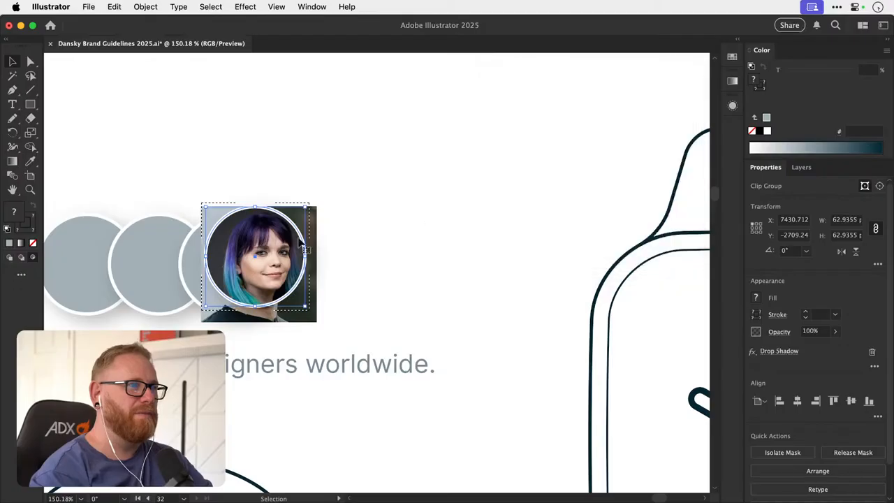
drag(301, 241, 439, 221)
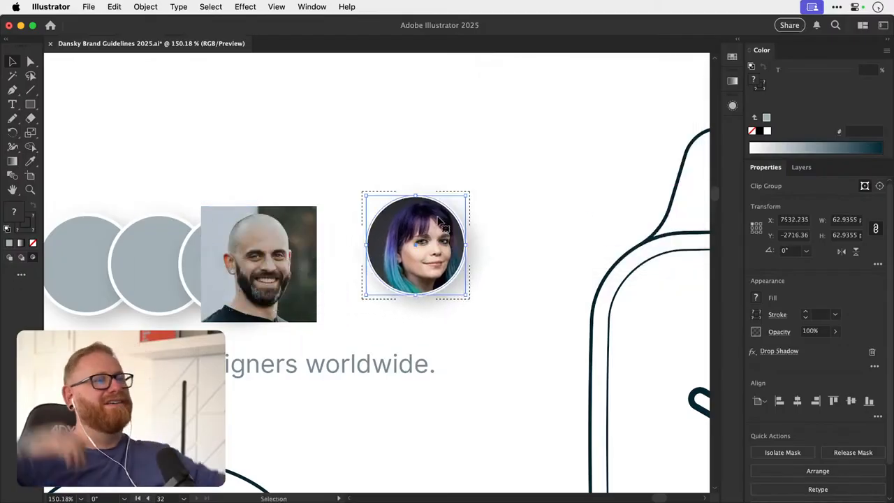
click(425, 167)
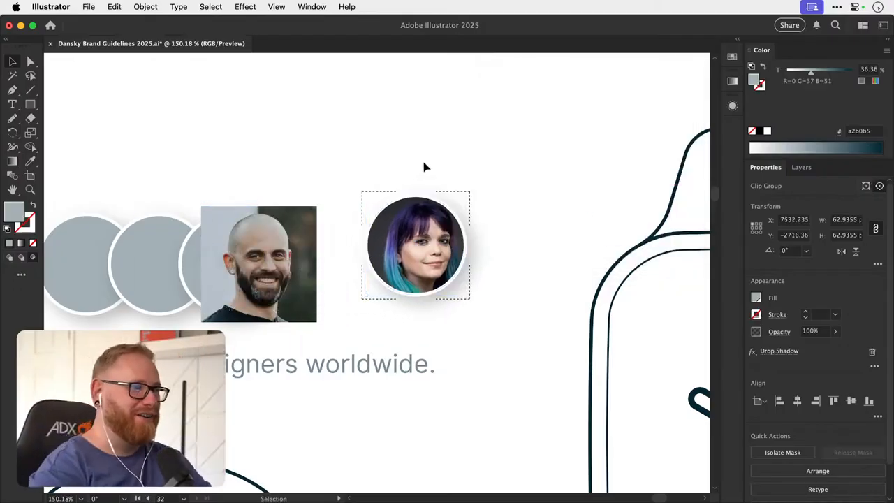
- Scale down the woman's photo inside its clip group to match the circle's outer size
double_click(424, 234)
click(432, 249)
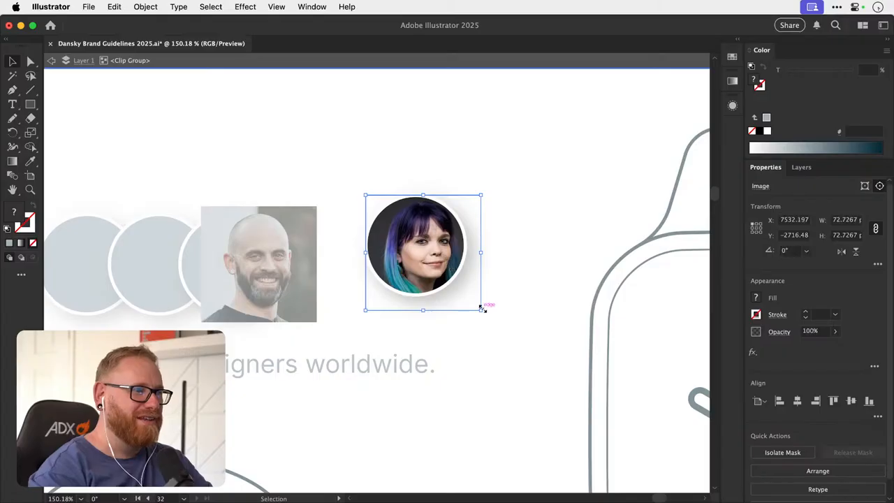
drag(482, 307, 466, 299)
double_click(502, 253)
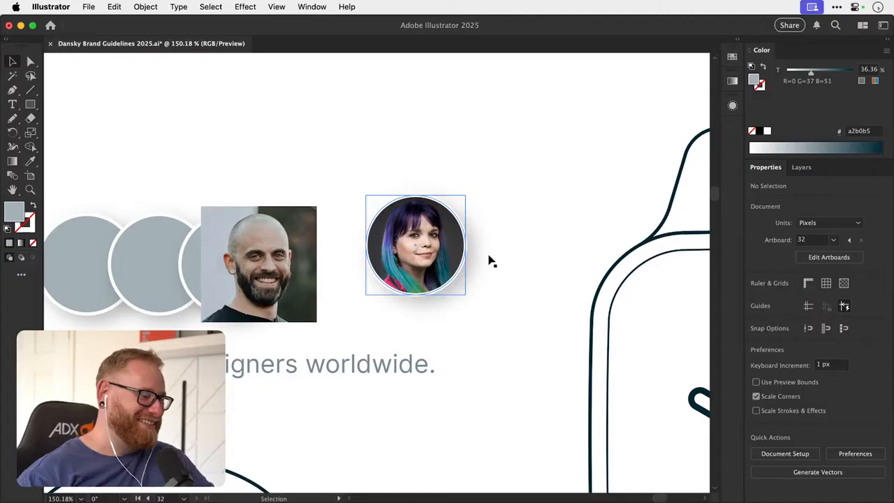
- Try moving the woman's circular portrait slightly down and right, and undo the move
drag(445, 243, 472, 265)
key(super+z)
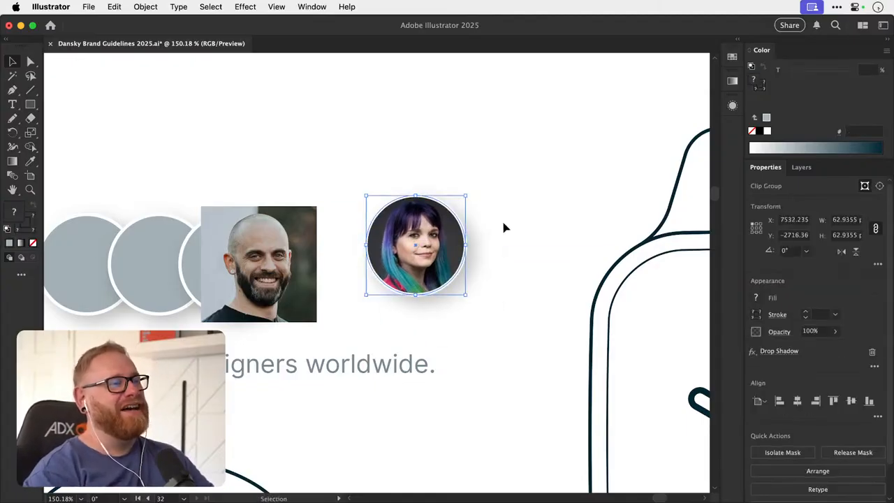
click(506, 227)
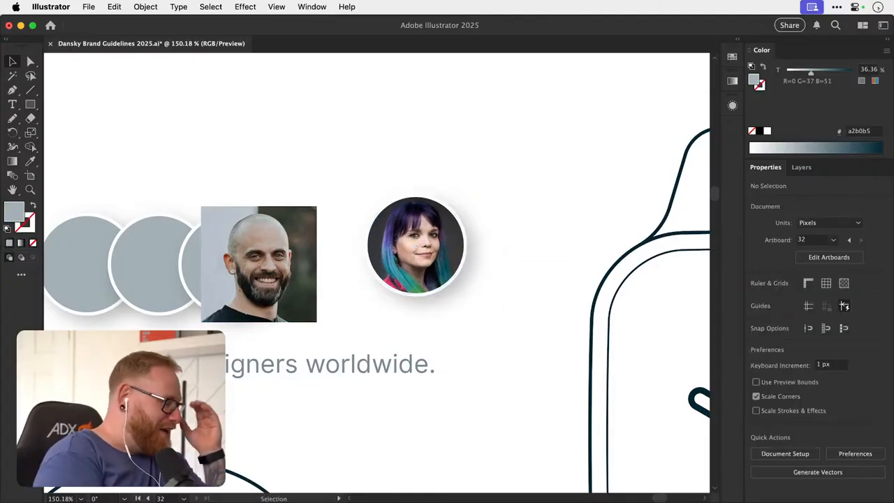
key(super+Tab)
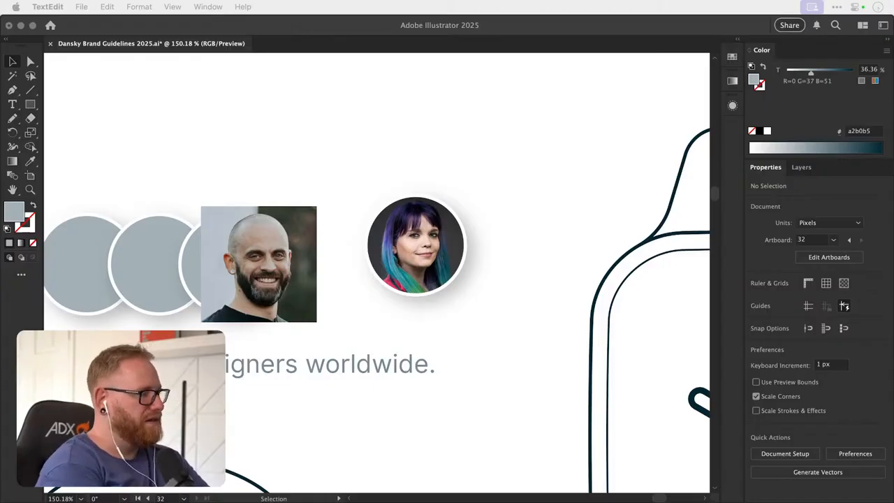
click(296, 172)
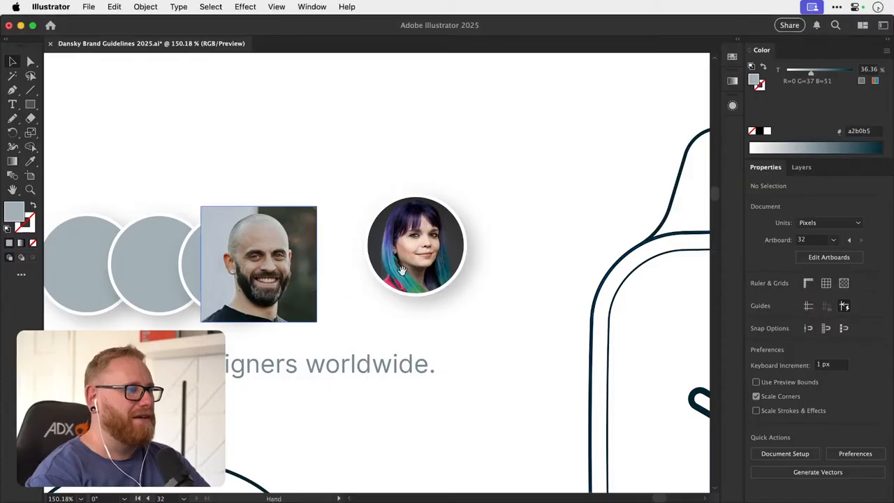
- Move the grey circle from behind the bearded man's photo to the empty space above the avatar row
scroll(415, 275, left, 5)
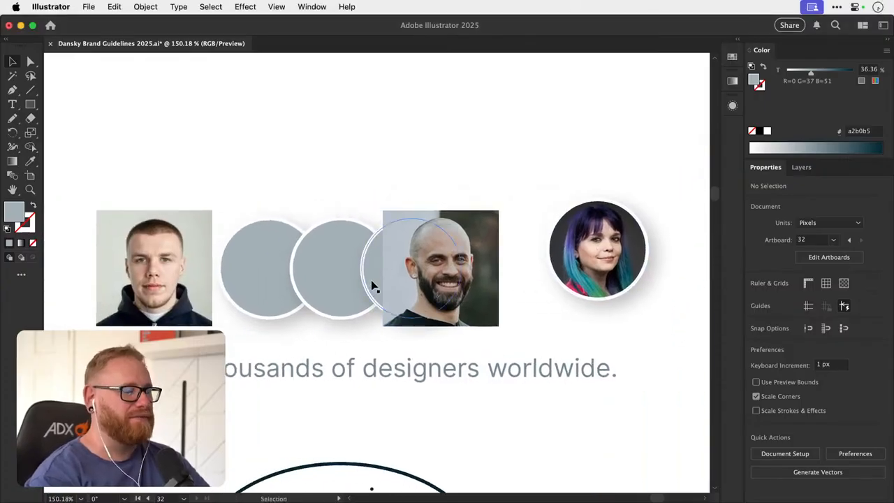
click(372, 279)
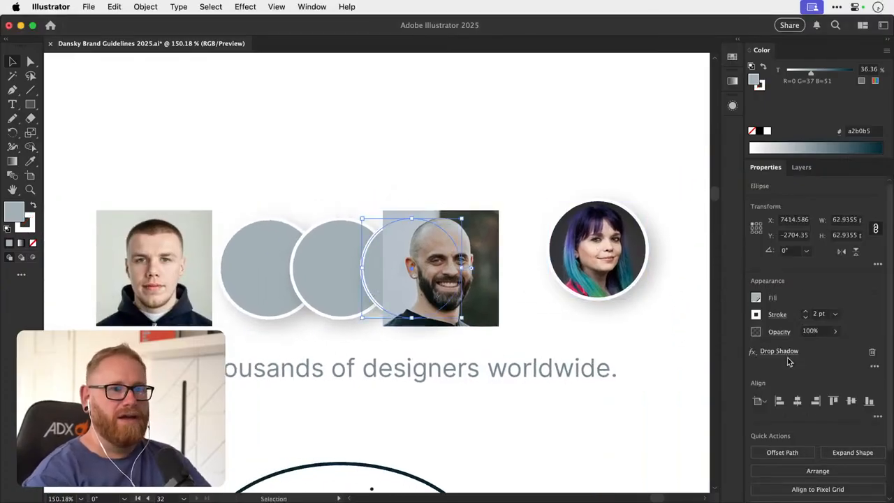
drag(365, 229, 308, 101)
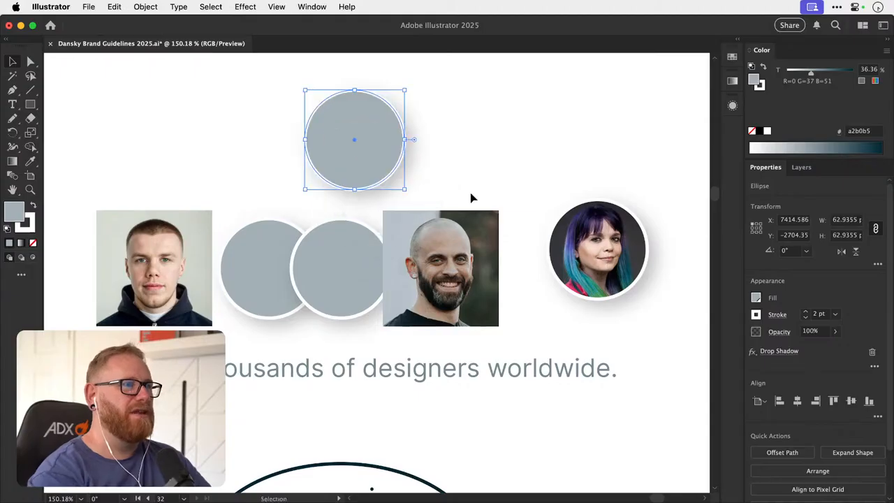
- Remove the drop shadow from the upper grey circle and move the bearded man's photo up beside it
click(872, 351)
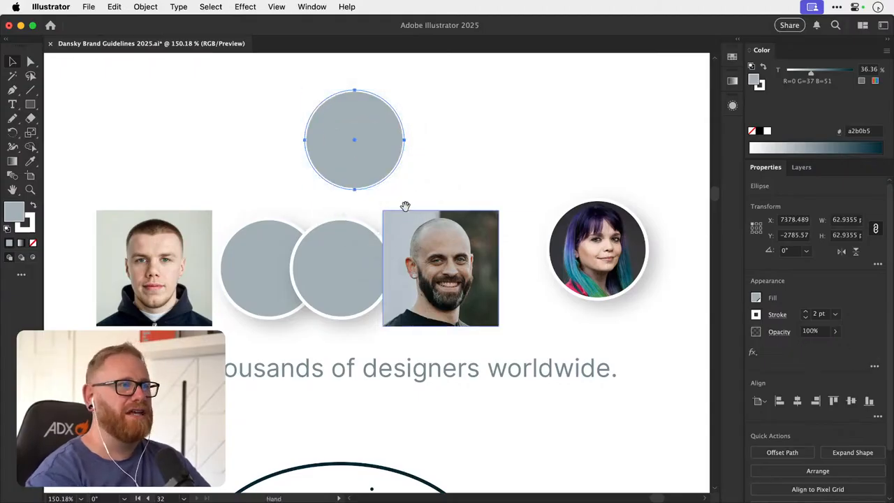
drag(388, 221, 363, 275)
drag(400, 341, 441, 215)
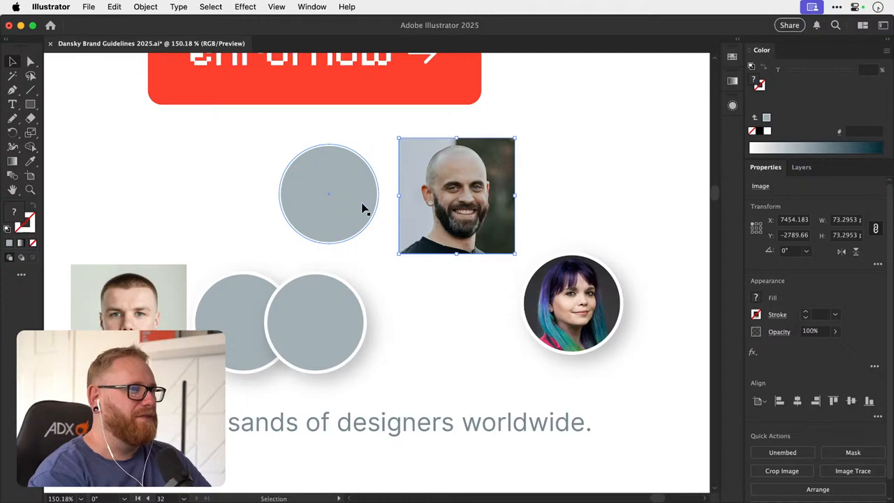
drag(341, 216, 348, 187)
key(v)
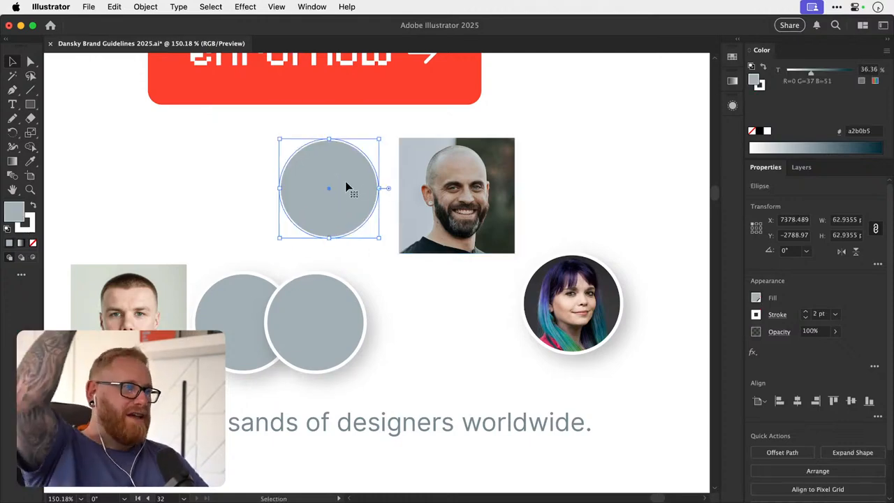
- Cut the bearded man's photo and paste it inside the upper grey circle using Draw Inside mode
click(423, 190)
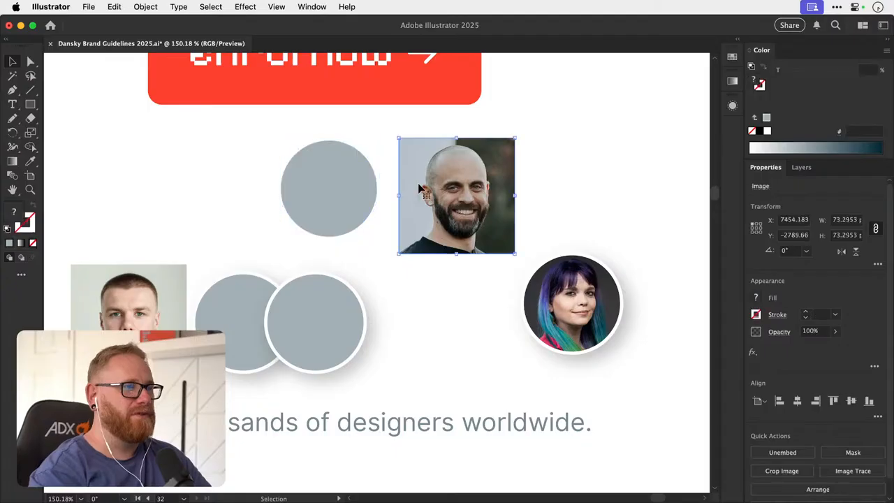
click(114, 7)
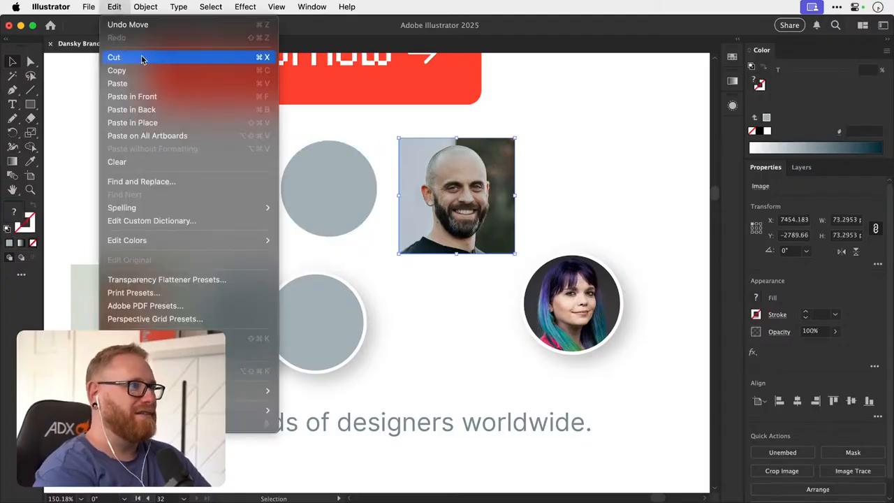
click(183, 59)
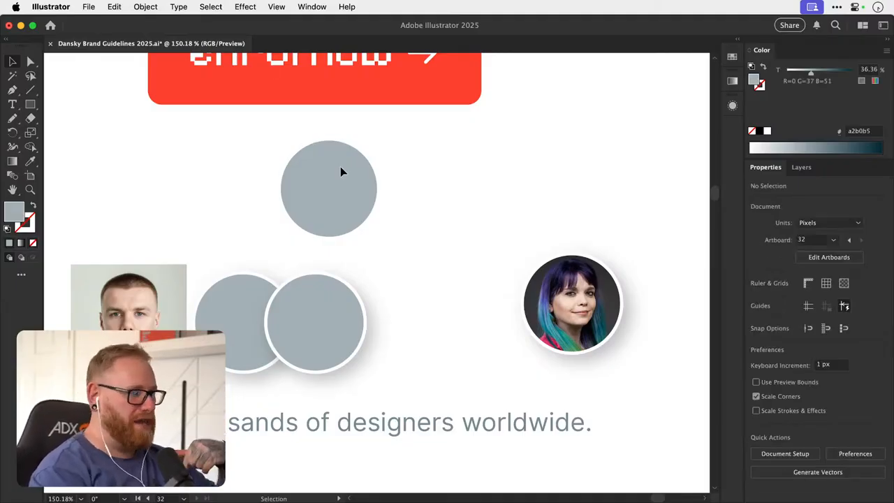
click(325, 168)
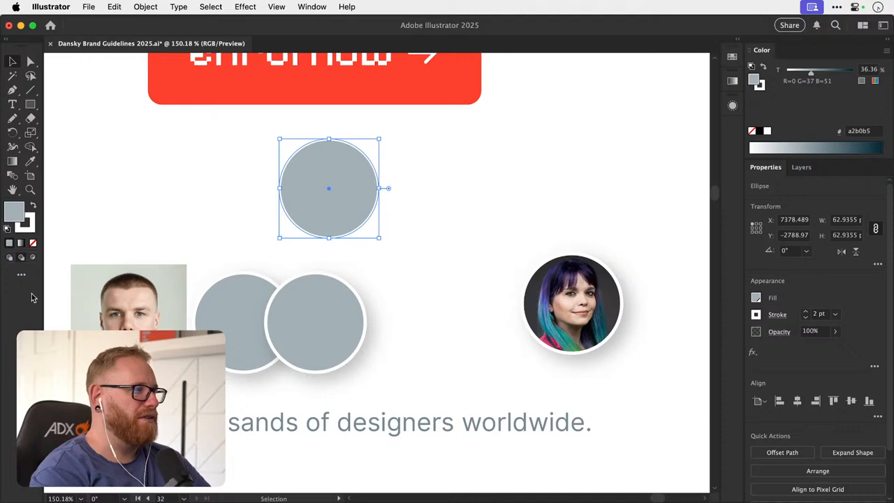
key(super+shift+a)
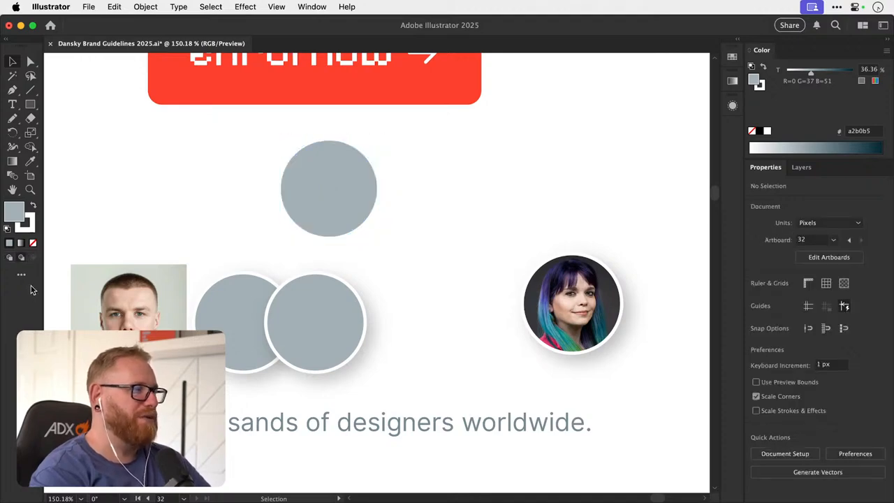
click(323, 181)
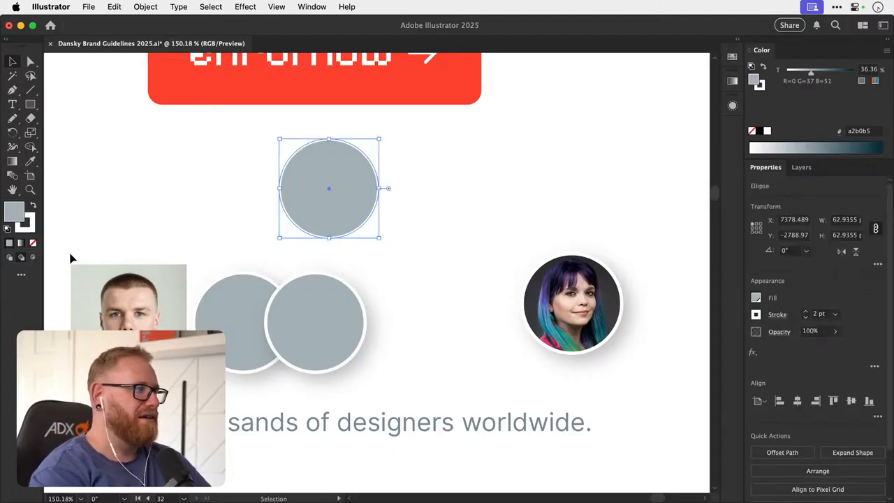
click(33, 258)
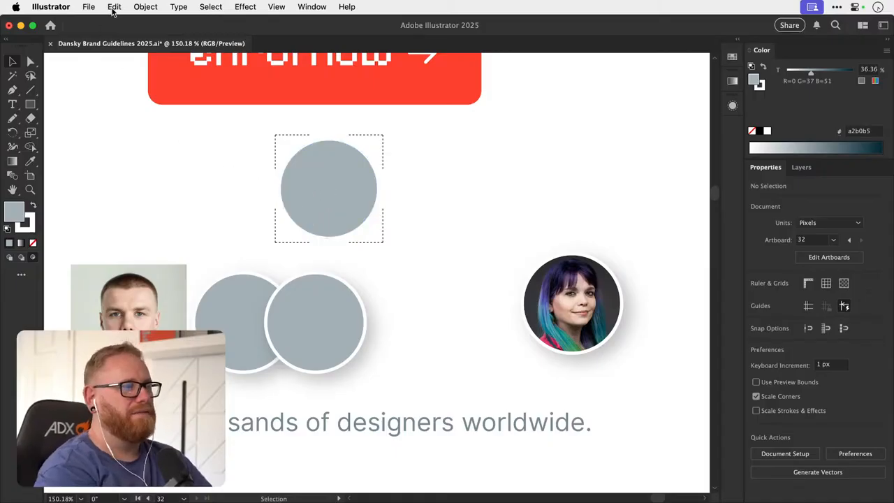
click(114, 8)
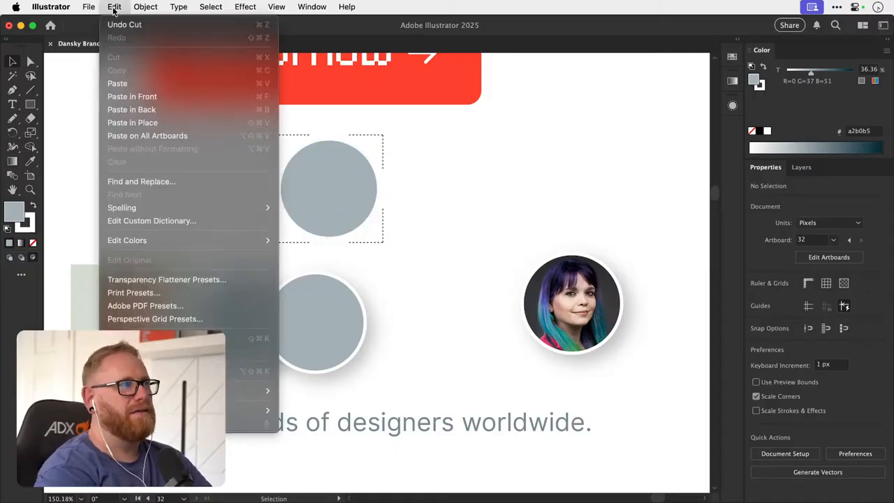
click(133, 83)
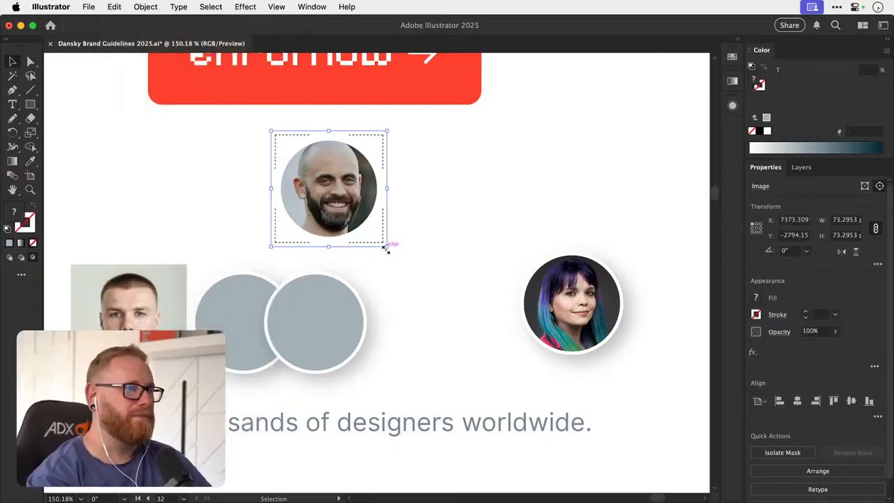
- Scale the bearded man's photo inside its circle to about 66.3 px square and nudge it 1 px left
drag(387, 246, 377, 237)
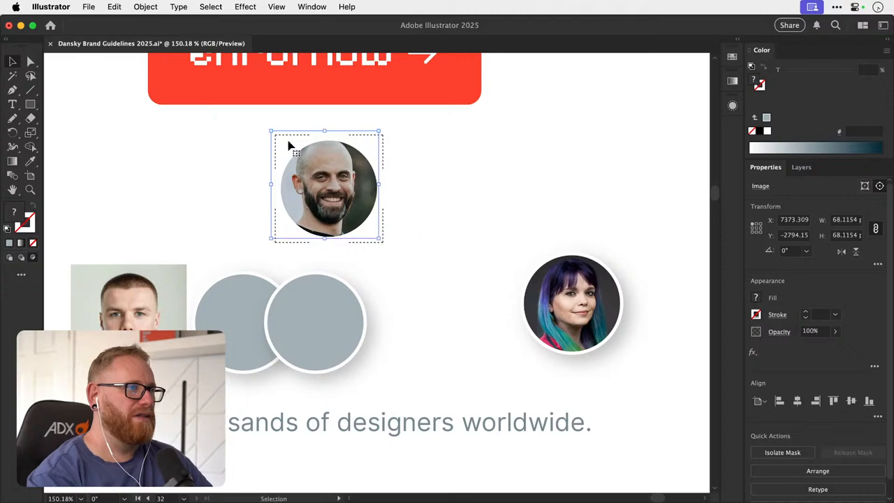
drag(272, 131, 280, 140)
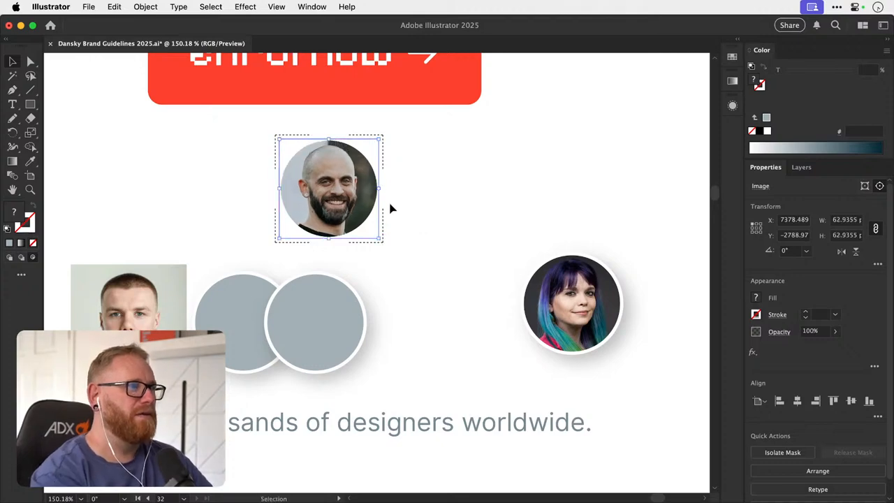
drag(379, 238, 387, 246)
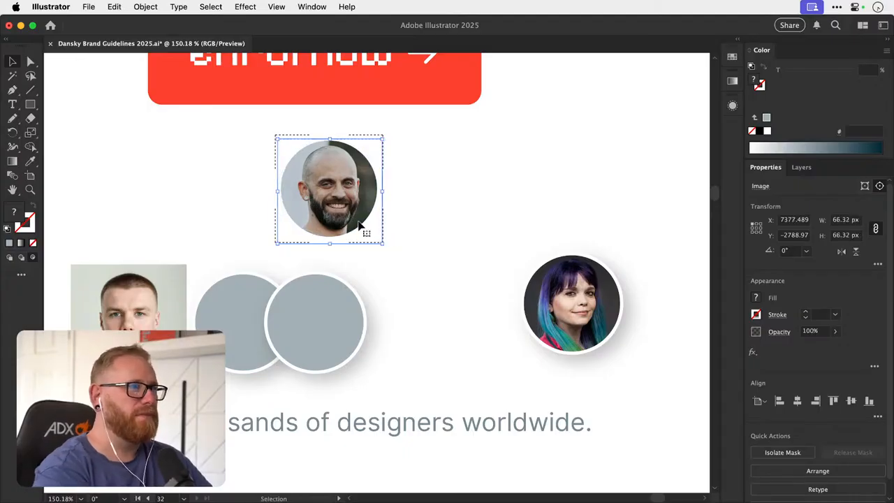
key(Left)
click(436, 203)
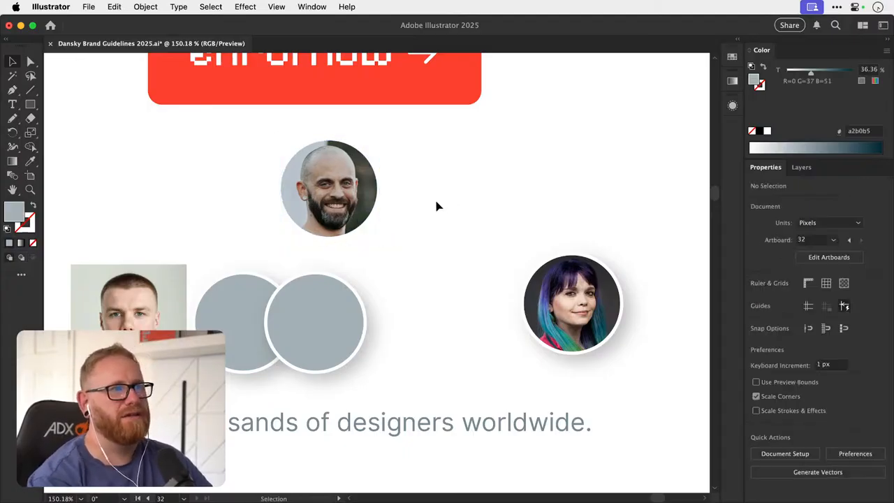
- Examine the appearance attributes of the bearded man's clip group, its image and its clipping circle
mouse_move(353, 197)
mouse_down()
mouse_move(385, 202)
mouse_move(352, 196)
mouse_up()
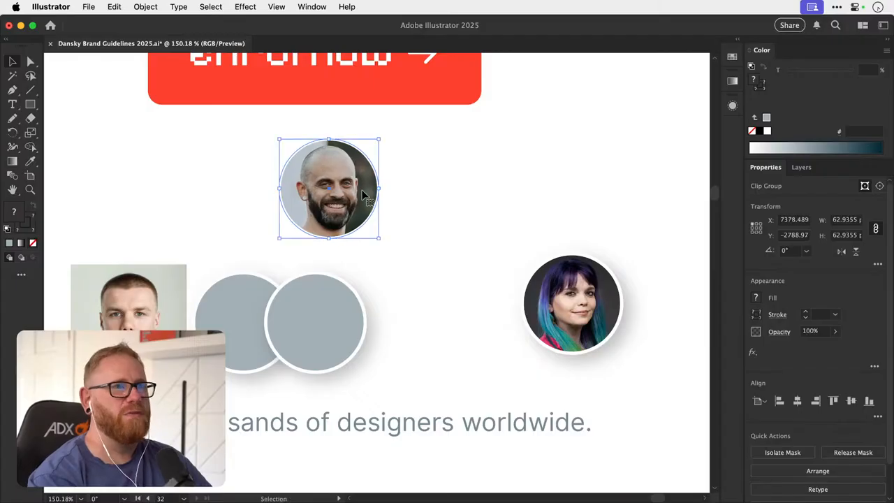
click(733, 107)
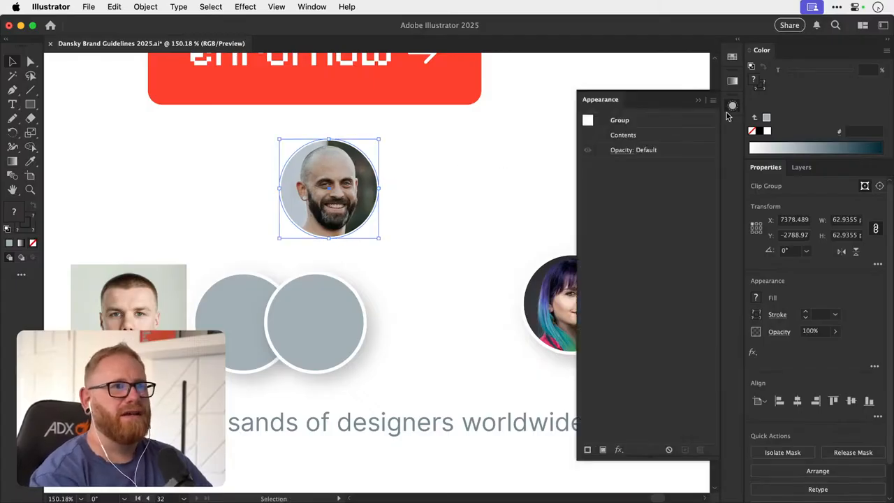
double_click(358, 185)
click(360, 190)
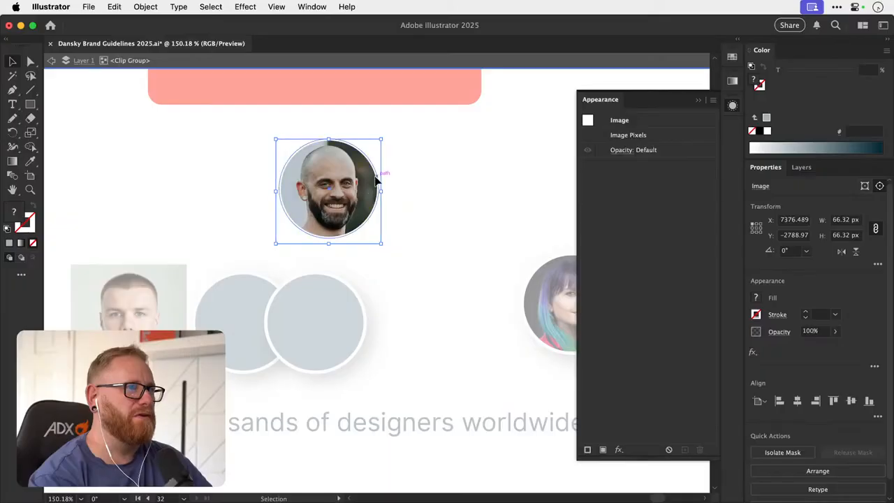
click(376, 181)
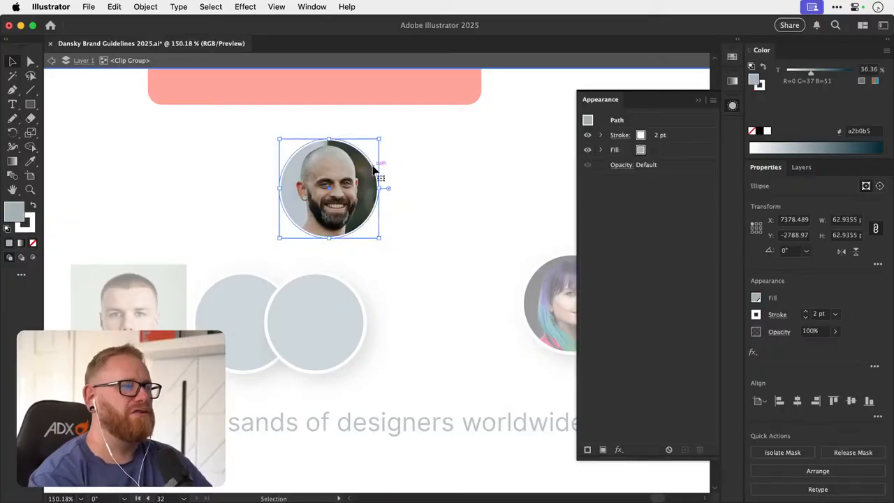
click(424, 187)
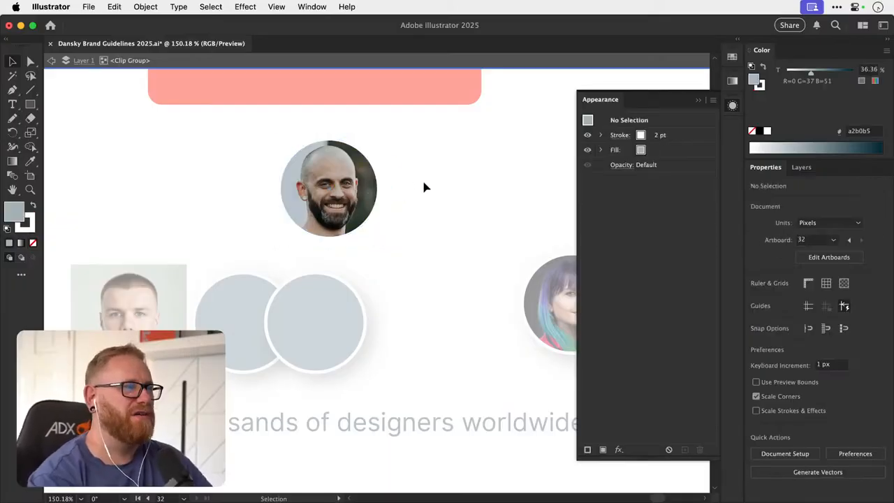
double_click(424, 187)
key(a)
click(377, 177)
click(410, 177)
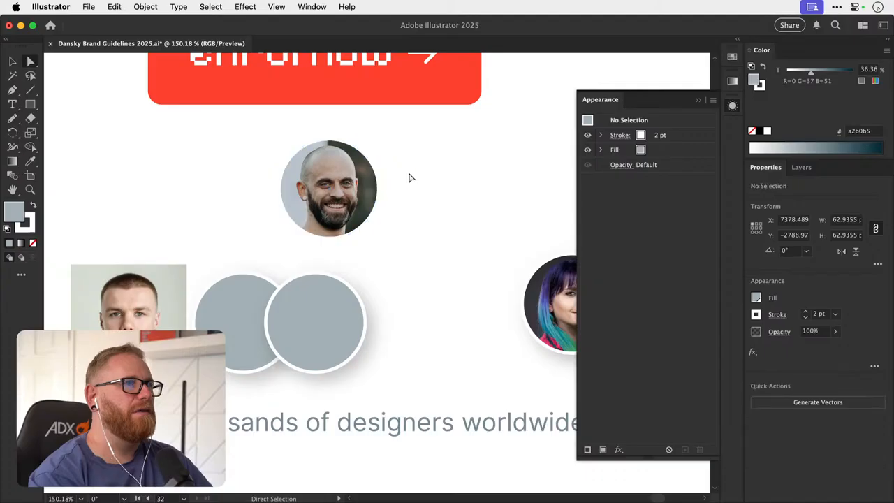
- Move the bearded man's circular portrait down over the front grey circle, to about X 7372, Y -2746 px
key(v)
click(732, 106)
drag(365, 216, 342, 299)
click(379, 265)
key(a)
click(359, 295)
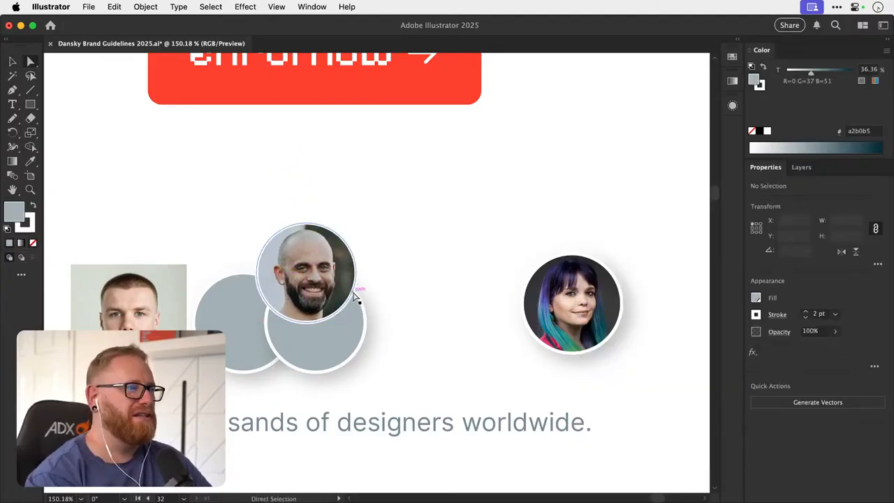
key(v)
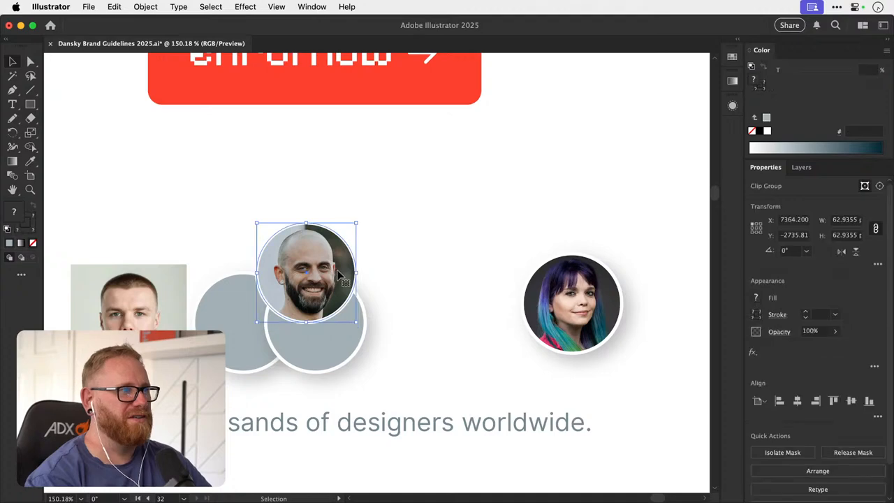
drag(343, 287, 356, 270)
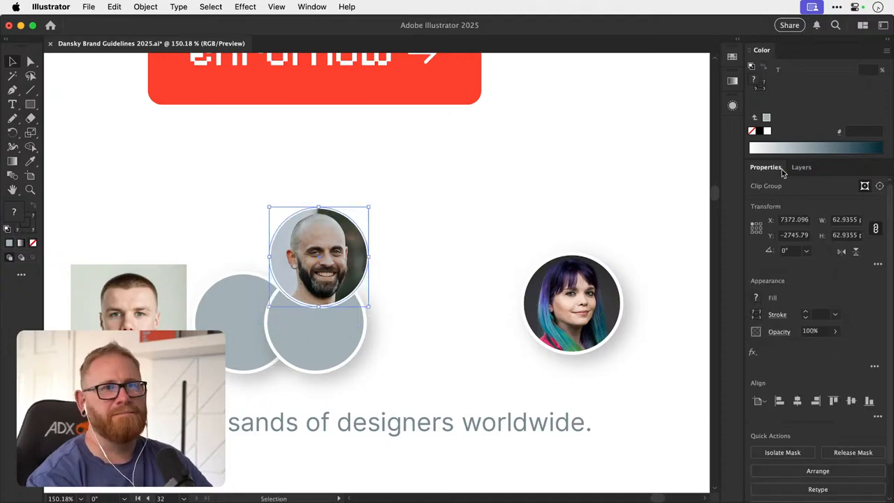
- Inspect the clip group's contents in the layer structure and move the bearded man's portrait up clear of the grey circles
click(802, 166)
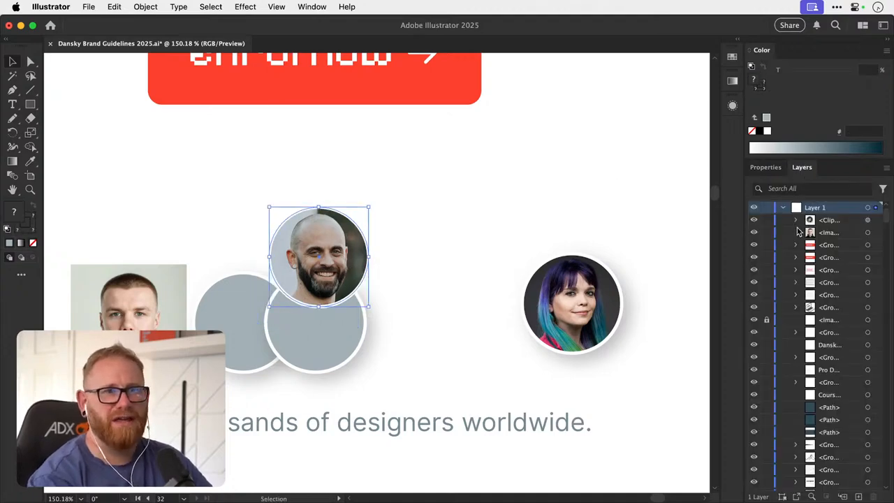
drag(342, 246, 360, 229)
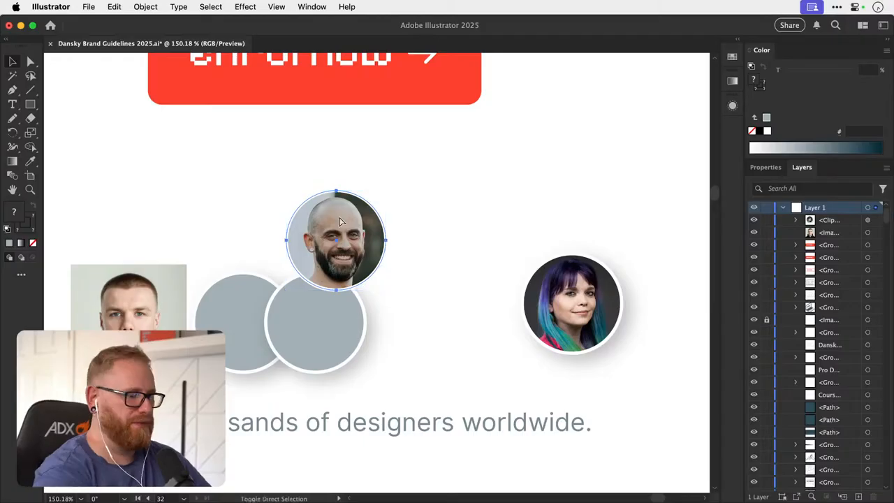
click(796, 220)
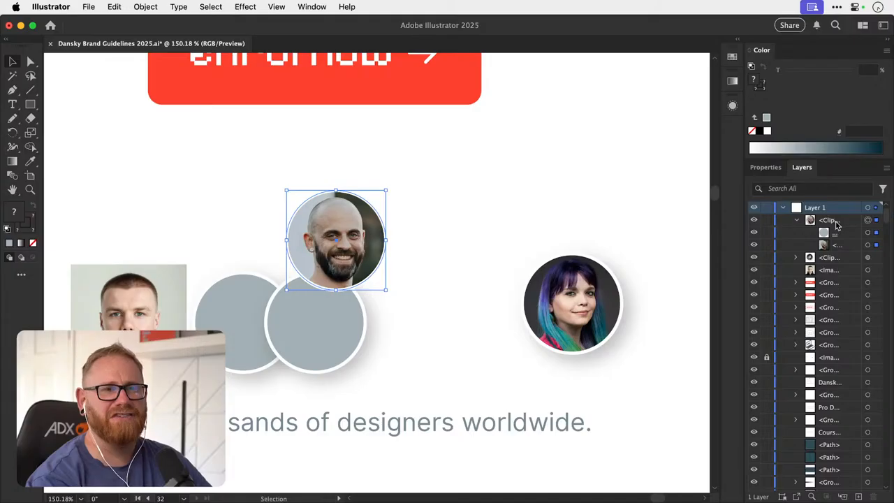
click(782, 208)
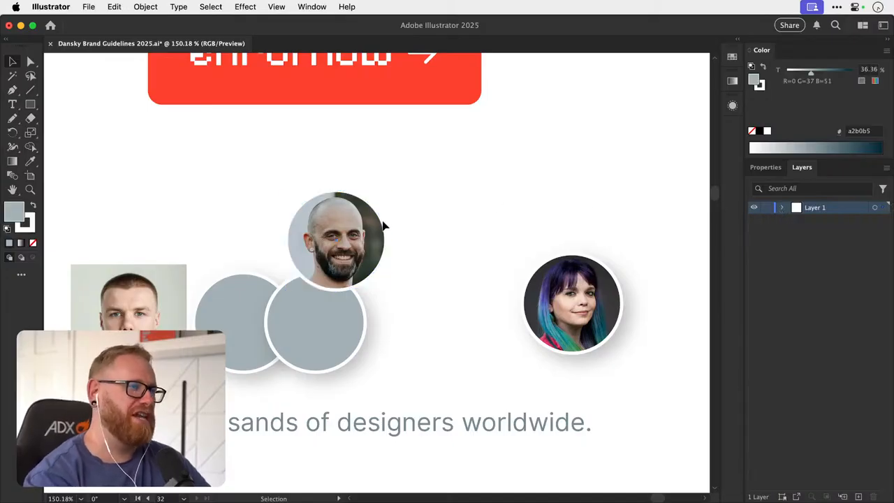
drag(383, 225, 382, 204)
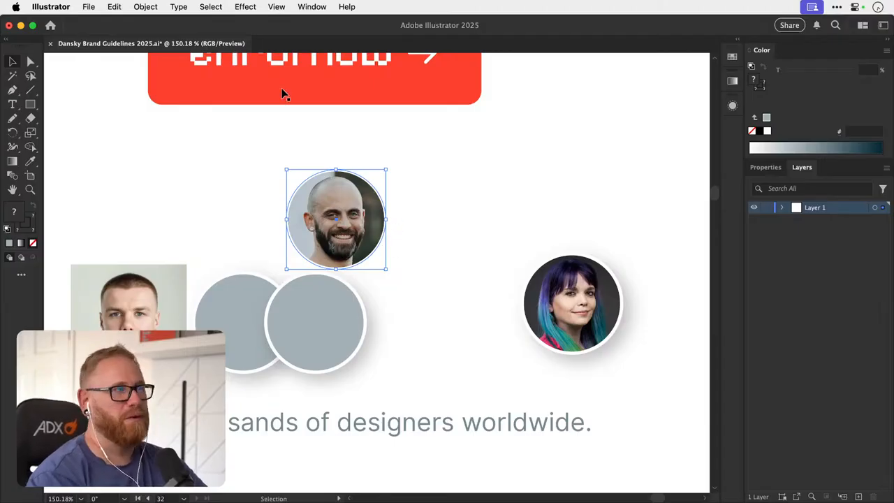
- Apply a drop shadow to the bearded man's clip group and check the effect in its appearance attributes
click(257, 8)
click(276, 26)
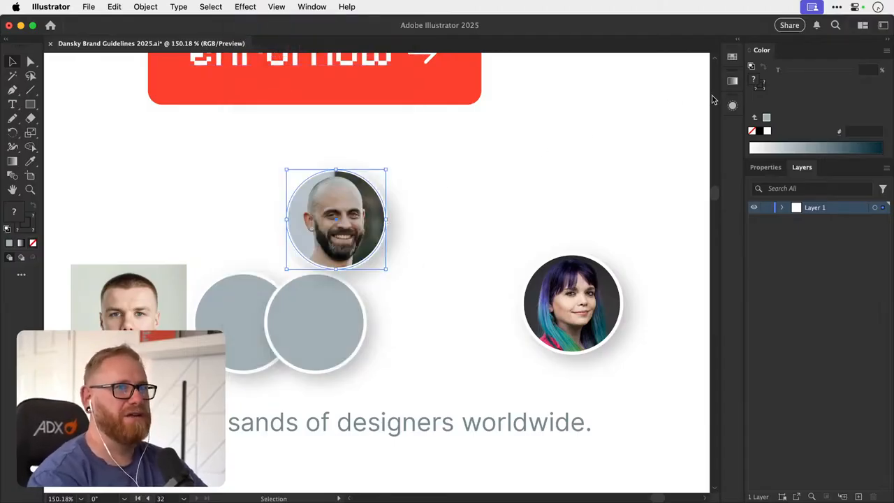
click(732, 105)
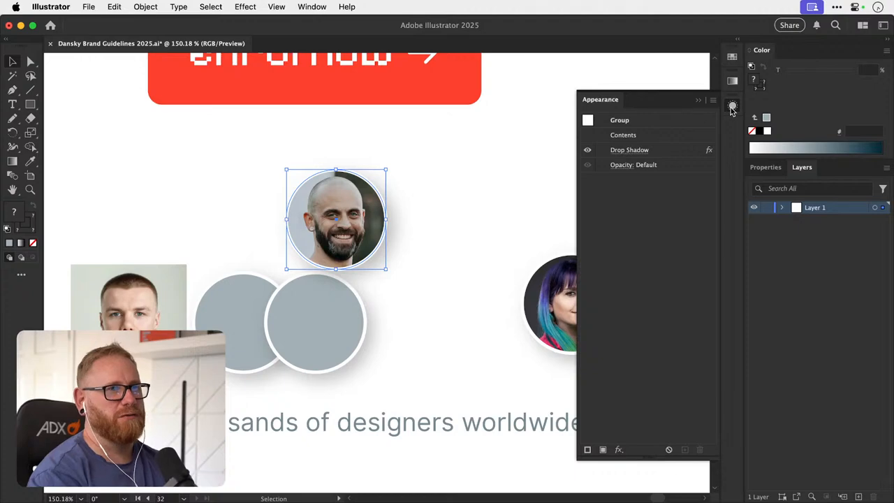
click(732, 105)
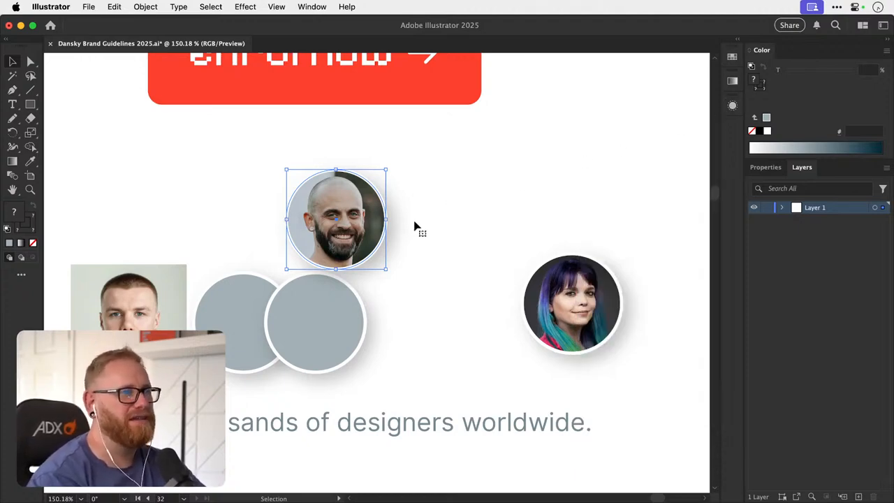
- Delete the front grey circle from the avatar row
drag(435, 231, 449, 188)
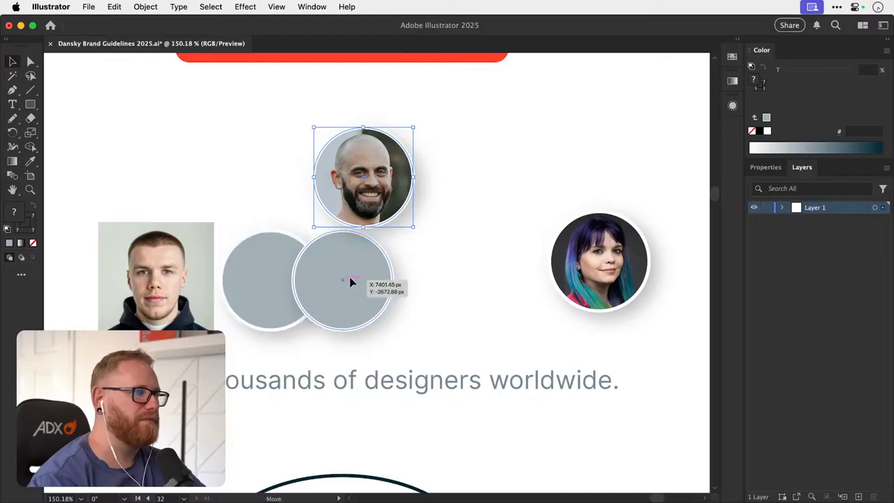
drag(350, 276, 428, 271)
key(Delete)
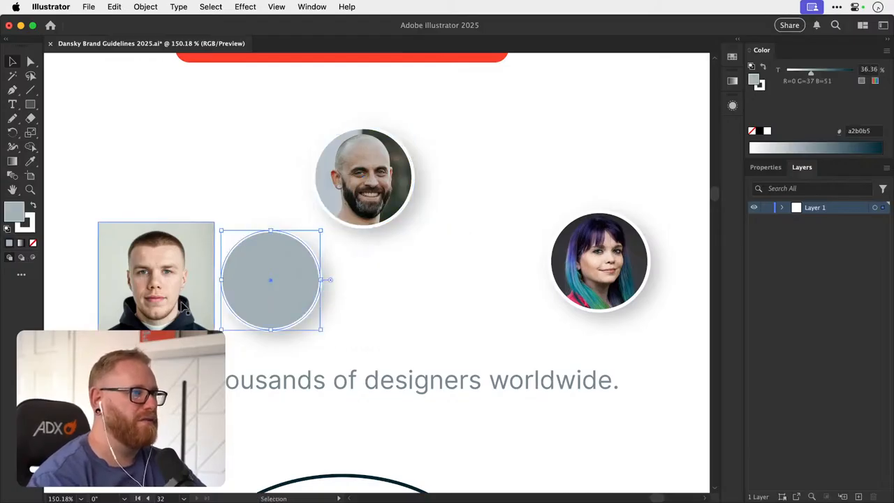
- Place the short-haired man's portrait over the remaining grey circle and bring the circle in front of it
drag(185, 306, 290, 308)
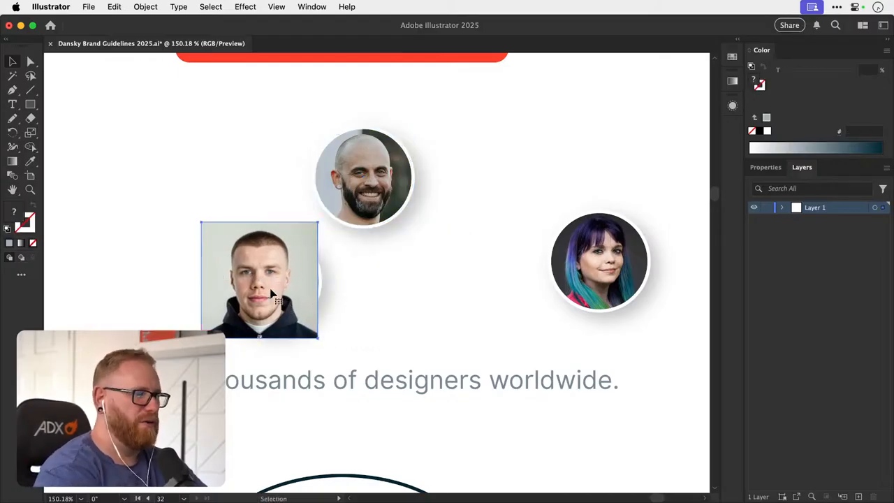
drag(282, 275, 233, 268)
click(302, 273)
key(super+shift+bracketright)
- Cut the short-haired man's portrait and paste it inside the grey circle using Draw Inside mode, positioning his face within the circle
click(178, 237)
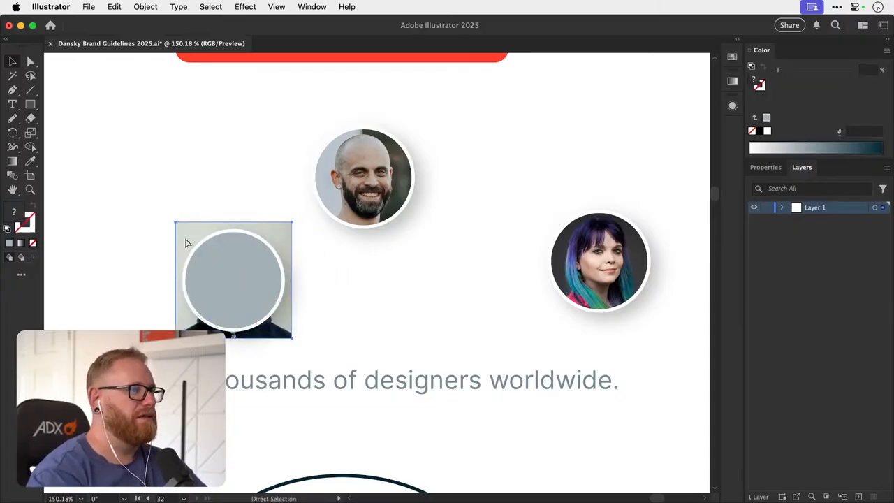
key(super+x)
click(213, 264)
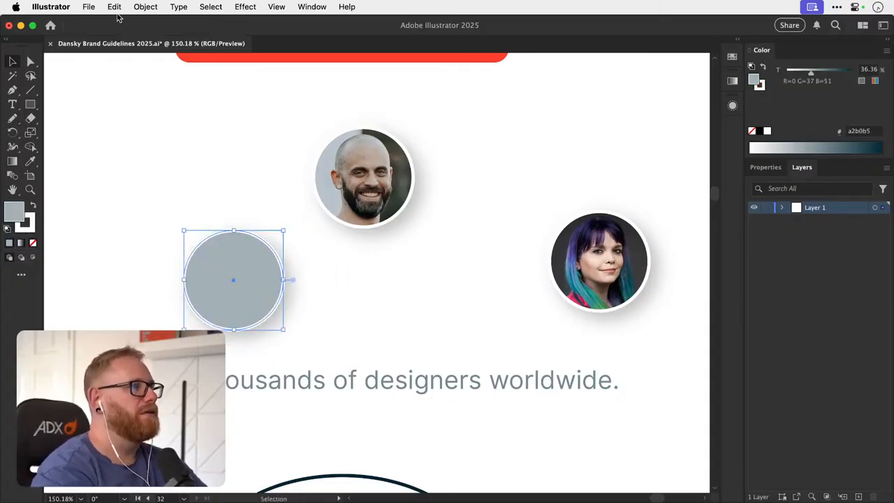
key(shift+d)
key(shift+d)
click(86, 195)
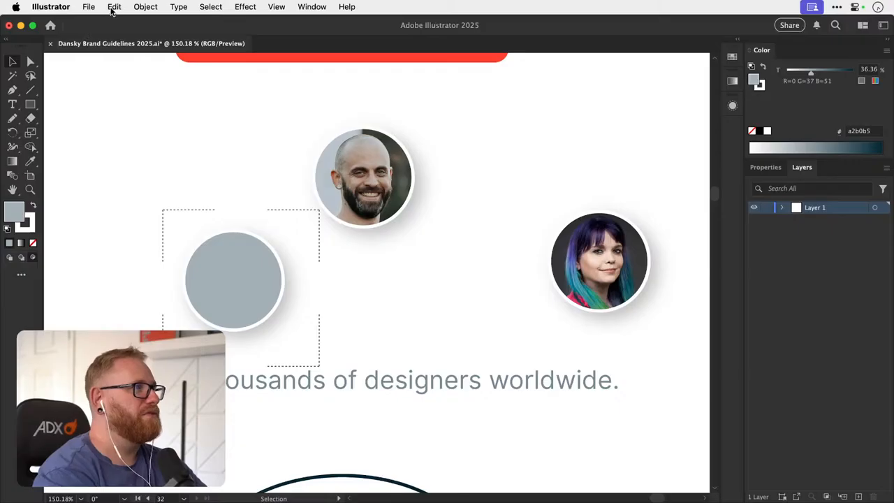
click(114, 7)
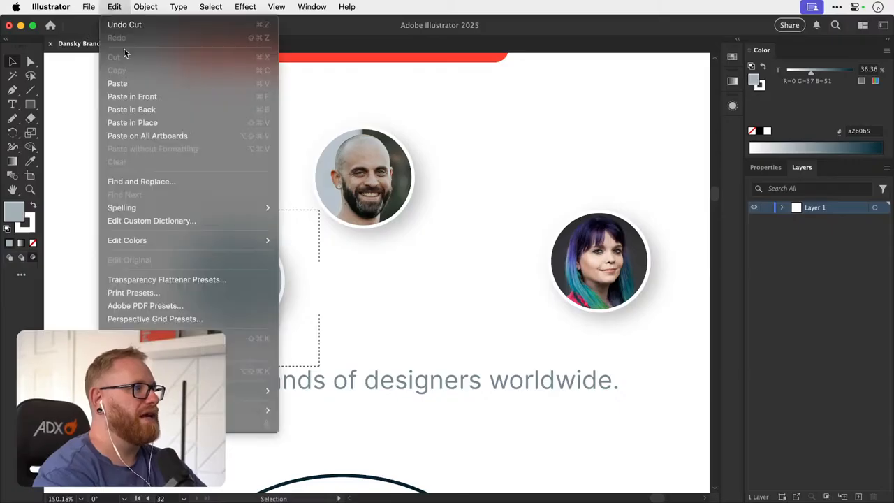
click(148, 83)
drag(255, 293, 249, 292)
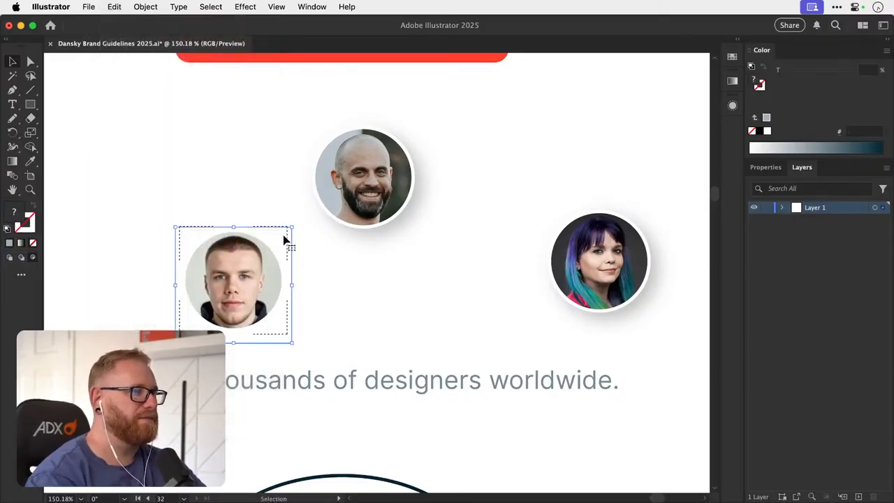
- Scale the short-haired man's portrait down slightly inside its circle and centre his face
key(s)
drag(385, 168, 367, 181)
key(v)
drag(239, 285, 239, 283)
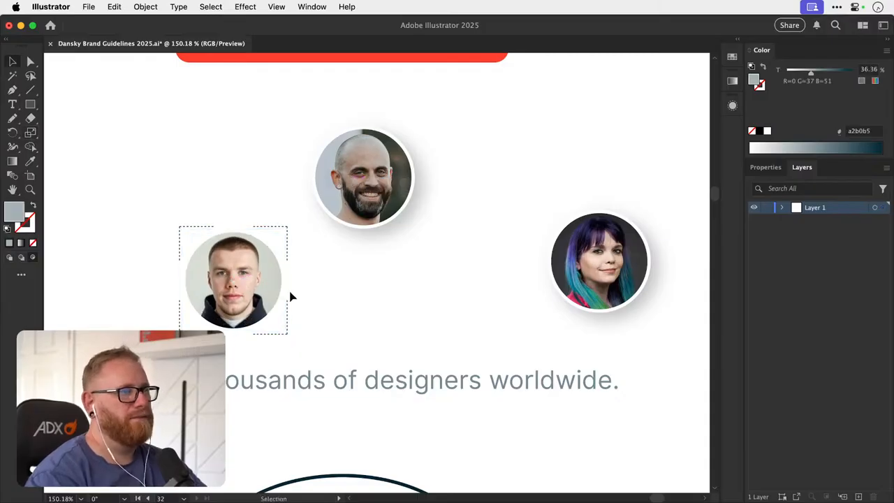
- Apply the last-used drop shadow effect to the short-haired man's circular clip group
click(285, 279)
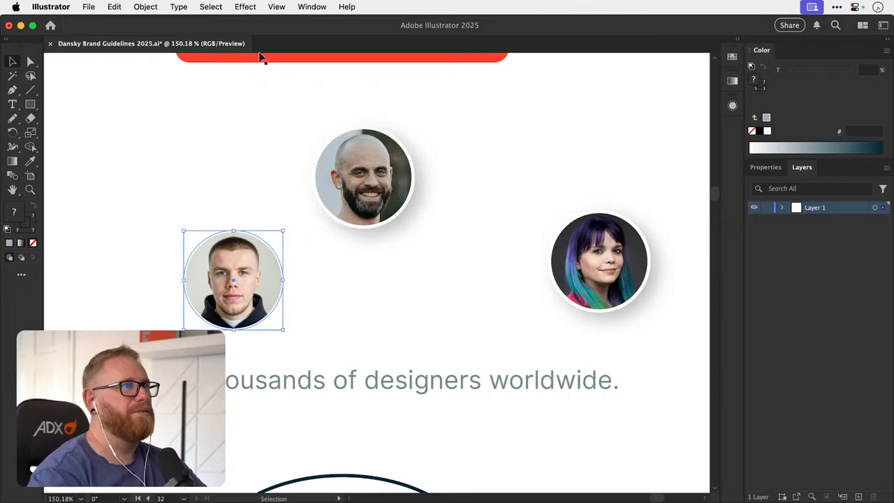
click(245, 7)
click(249, 24)
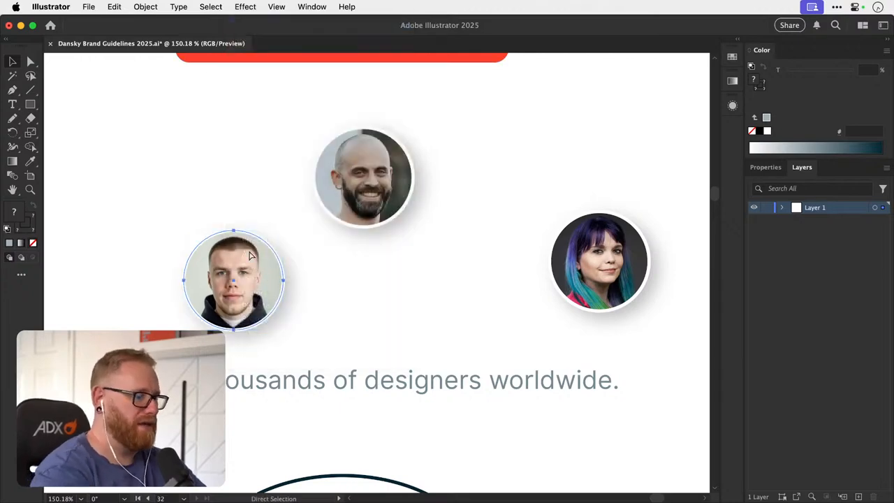
- Select all three circular portraits and align them by their vertical centres into one row
key(super+minus)
key(super+minus)
key(super+minus)
drag(374, 235, 281, 247)
shift+click(329, 251)
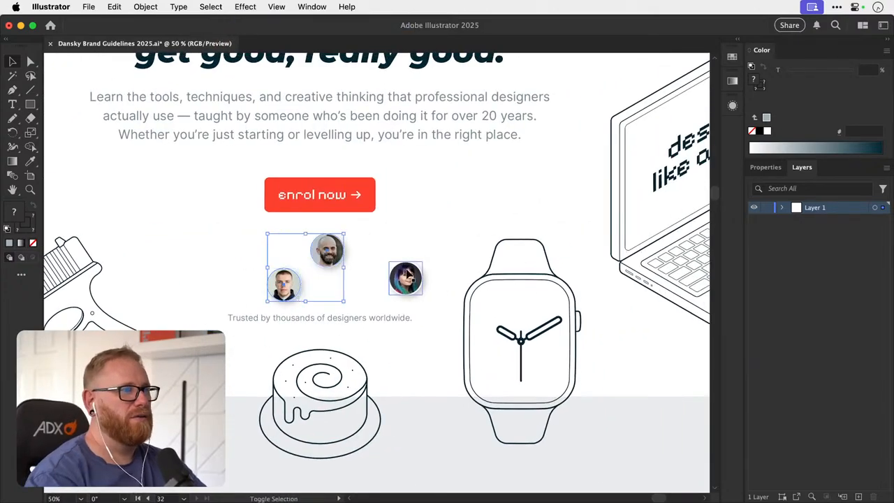
shift+click(407, 276)
click(765, 167)
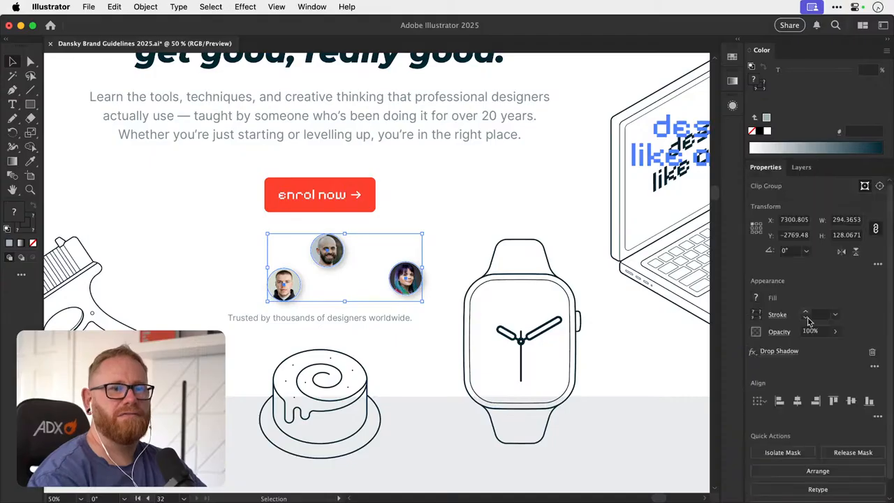
click(851, 400)
click(408, 238)
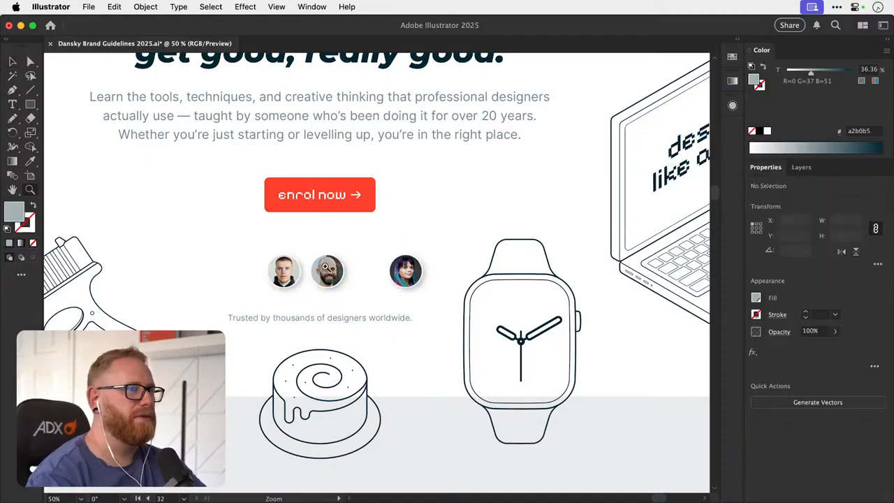
- Slide the bearded man's and purple-haired woman's portraits left so the three avatars slightly overlap in a row
scroll(326, 267, up, 5)
drag(328, 281, 300, 285)
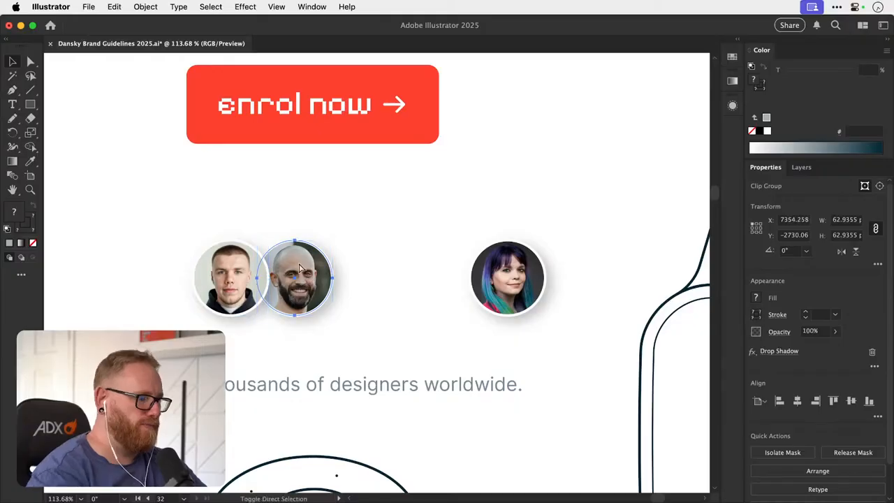
drag(500, 278, 354, 278)
click(459, 206)
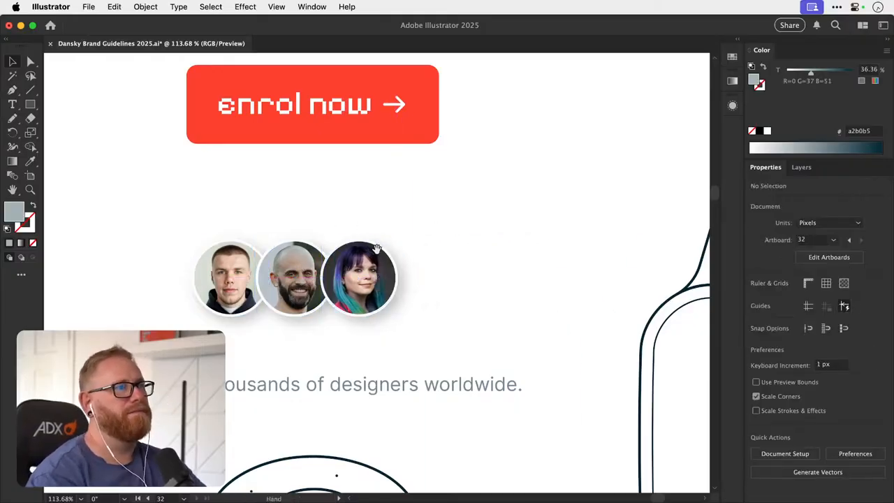
- Group the three avatars, centre the group horizontally on the artboard, and move it down closer to the caption
drag(376, 248, 374, 278)
click(359, 302)
shift+click(283, 306)
shift+click(225, 318)
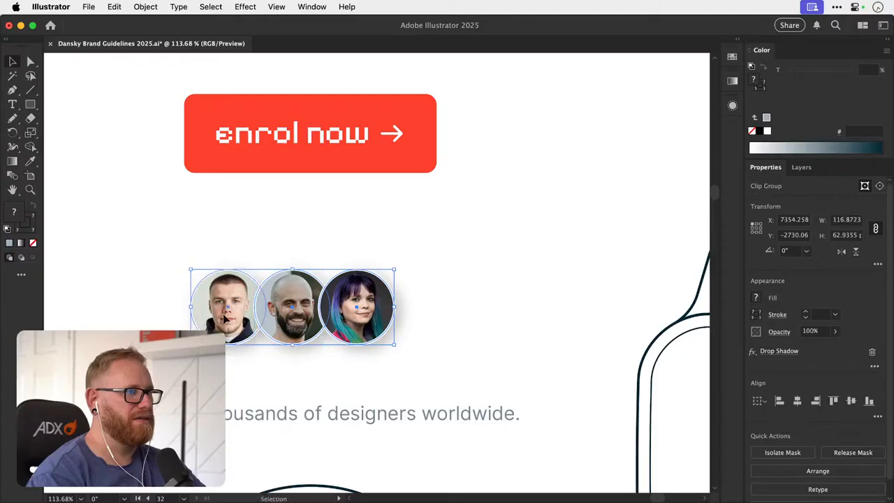
key(super+g)
click(797, 401)
drag(370, 323, 370, 344)
- Examine the avatar group up close and its placement within the whole hero section
key(minus)
key(super+minus)
key(super+minus)
key(super+minus)
key(super+minus)
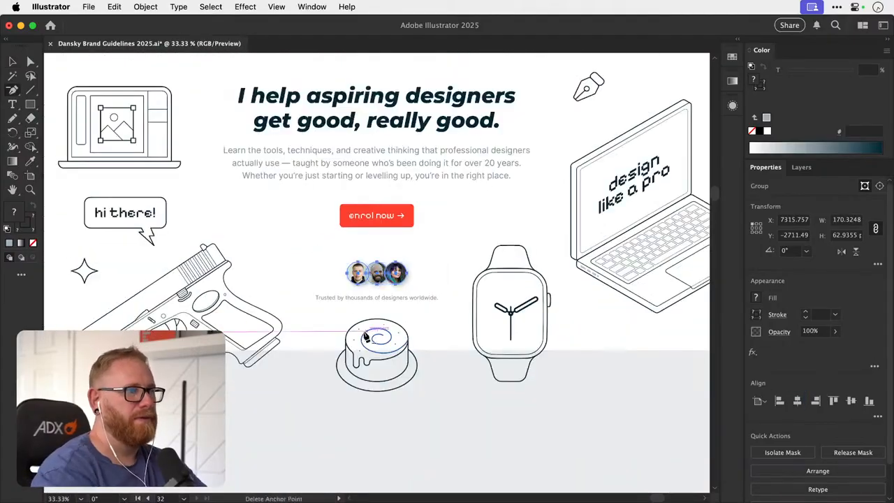
key(v)
scroll(429, 250, up, 5)
scroll(429, 250, left, 2)
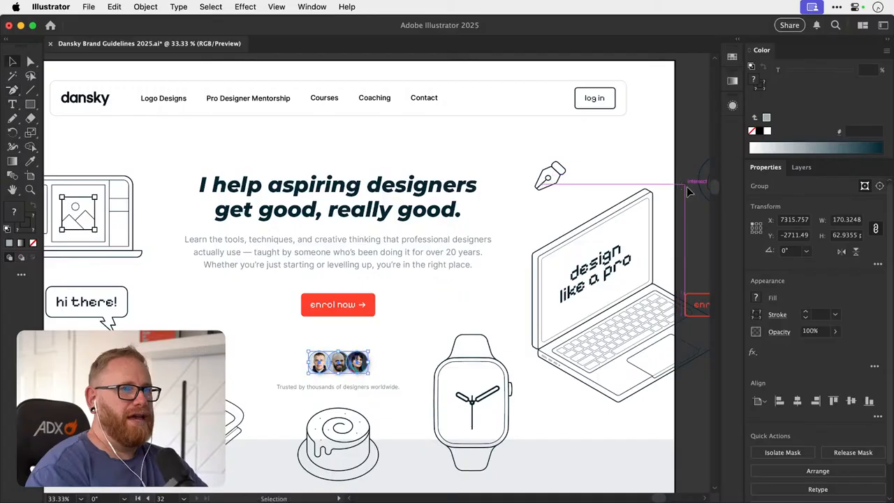
click(684, 197)
key(super+minus)
drag(399, 294, 391, 248)
key(z)
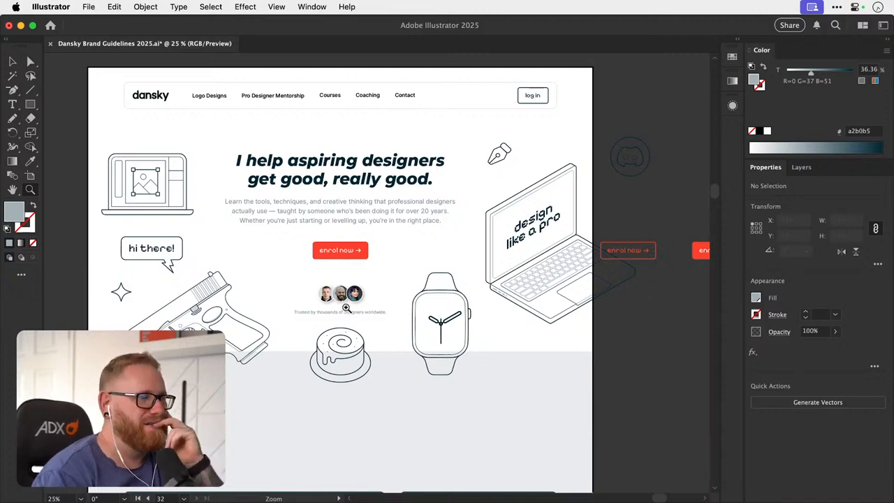
drag(346, 311, 349, 282)
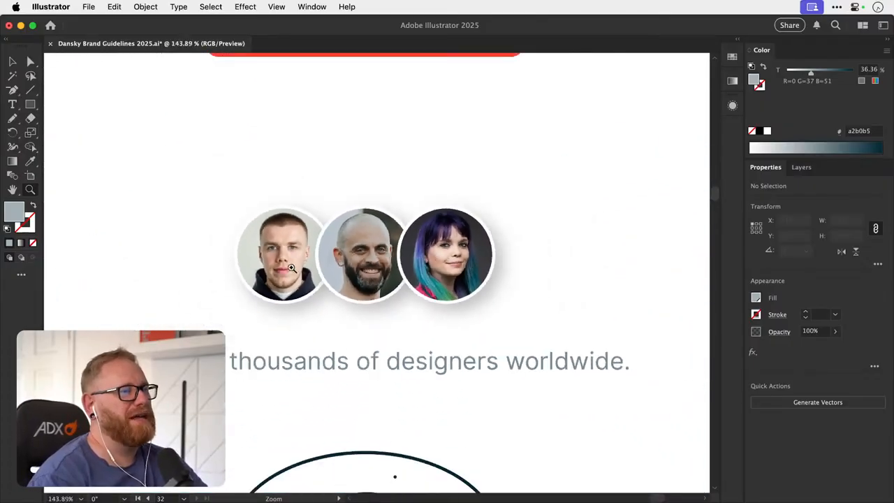
drag(405, 299, 359, 340)
key(v)
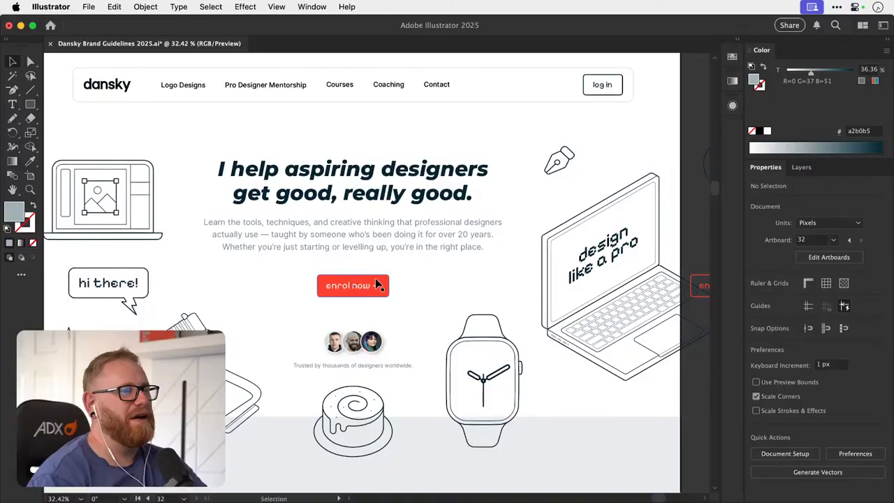
key(super+minus)
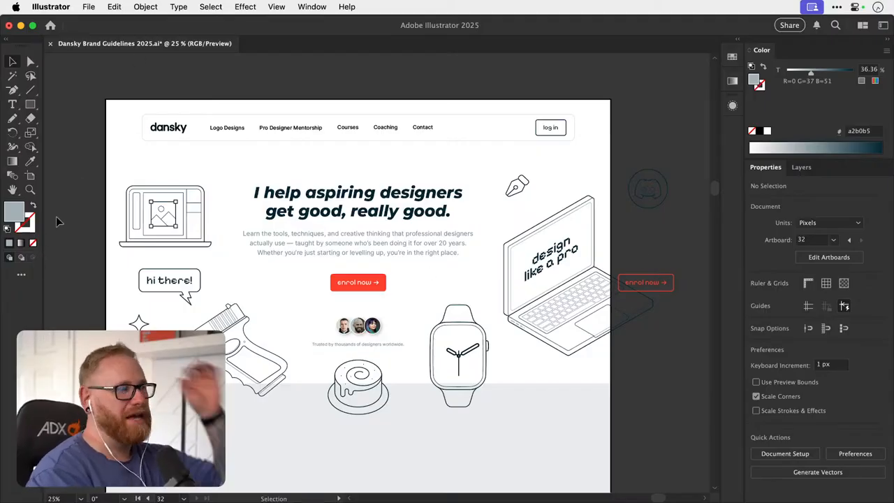
click(144, 7)
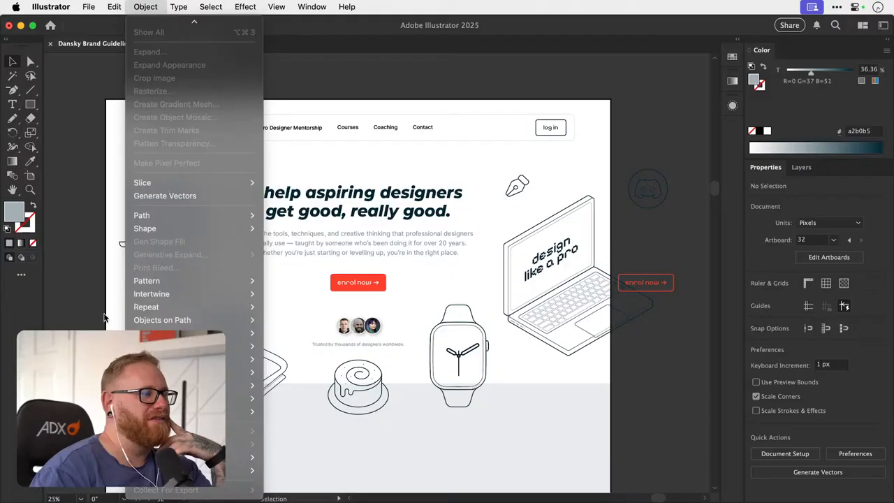
click(72, 256)
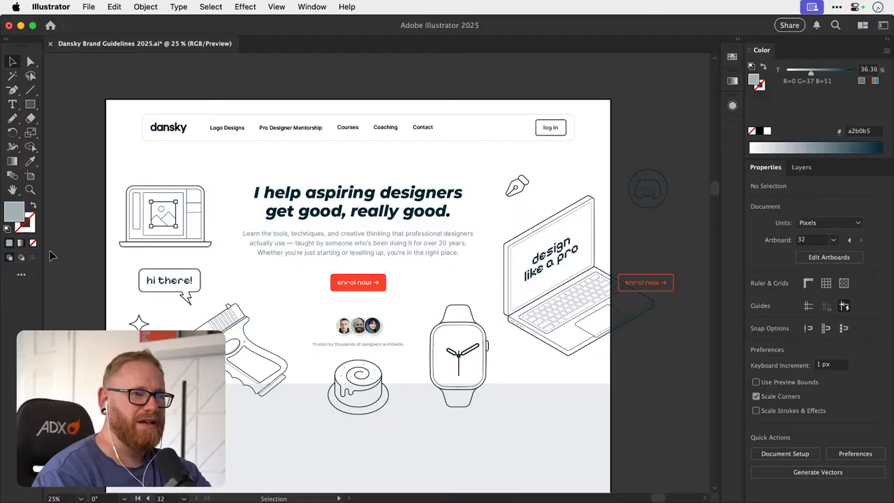
- Check the spacing between the enrol button, avatar group and caption, and compare it with the full page layout
key(z)
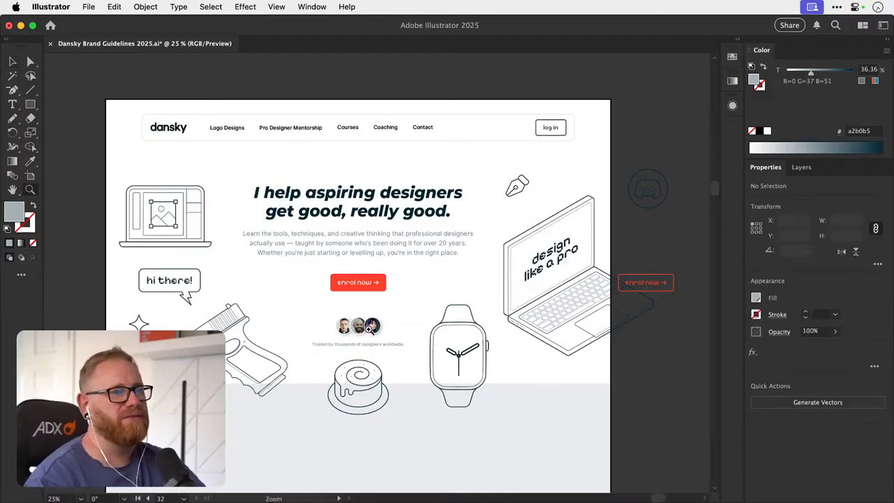
drag(363, 328, 515, 283)
key(v)
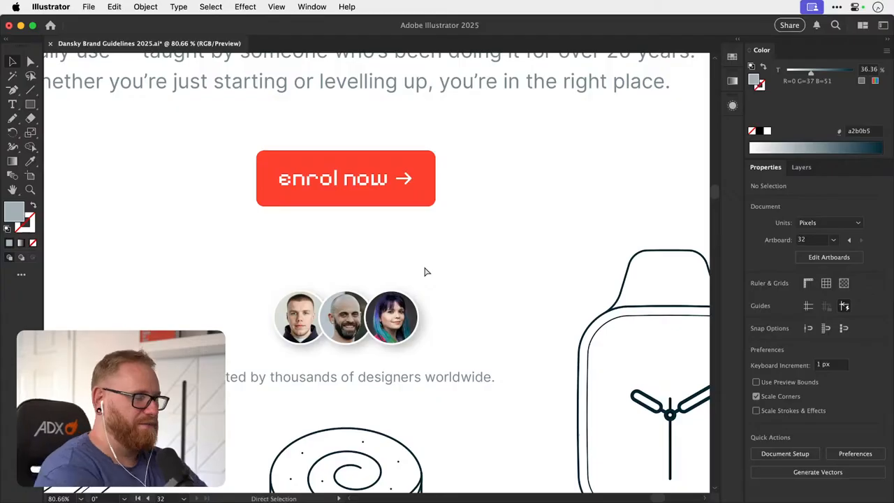
key(super+minus)
key(super+minus)
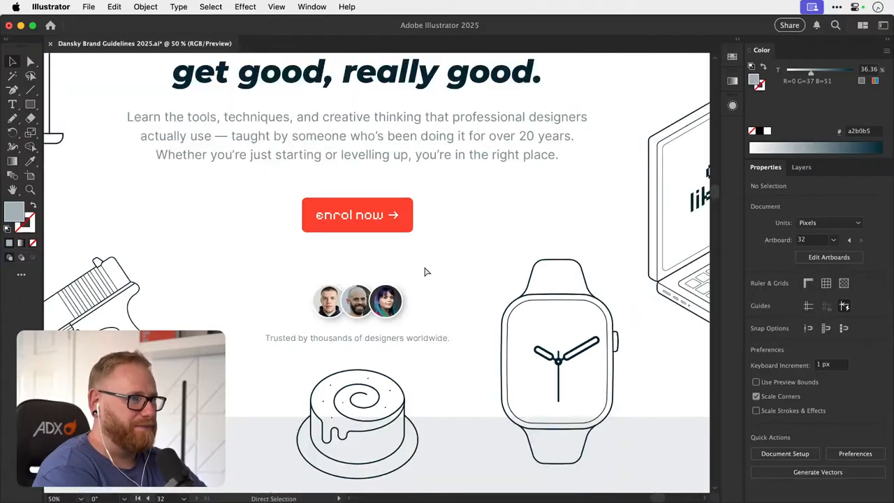
key(super+minus)
key(super+minus)
drag(453, 303, 417, 354)
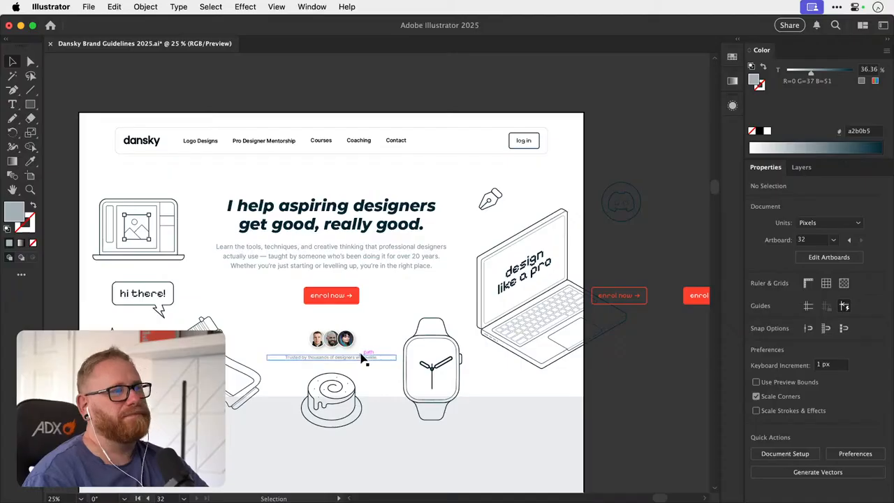
key(z)
drag(323, 299, 338, 274)
key(v)
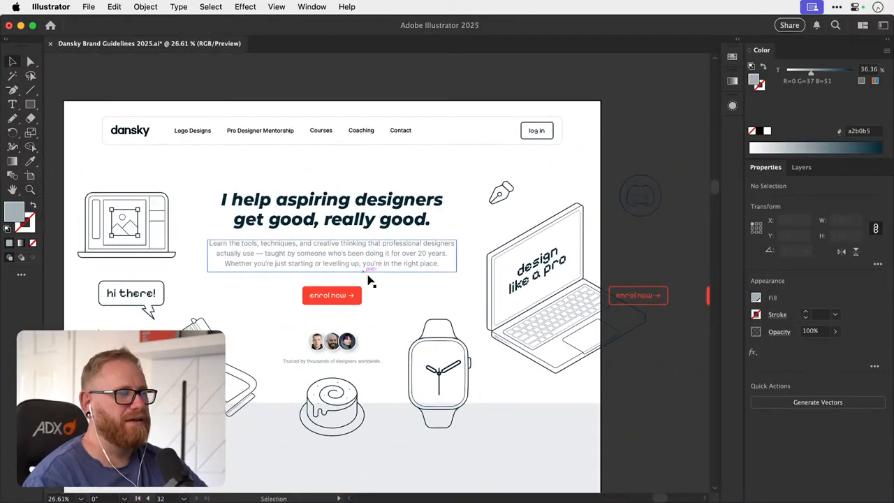
- Move the outlined "enrol now" button from outside the artboard to sit beside the solid red enrol button
drag(362, 333, 404, 317)
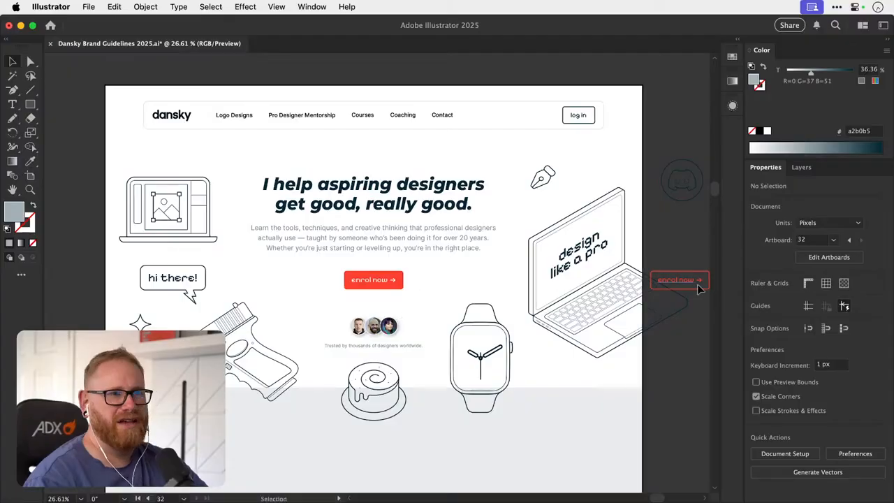
click(558, 275)
click(692, 262)
drag(687, 278, 501, 282)
- Change the outlined button's label to "Watch trailer"
key(t)
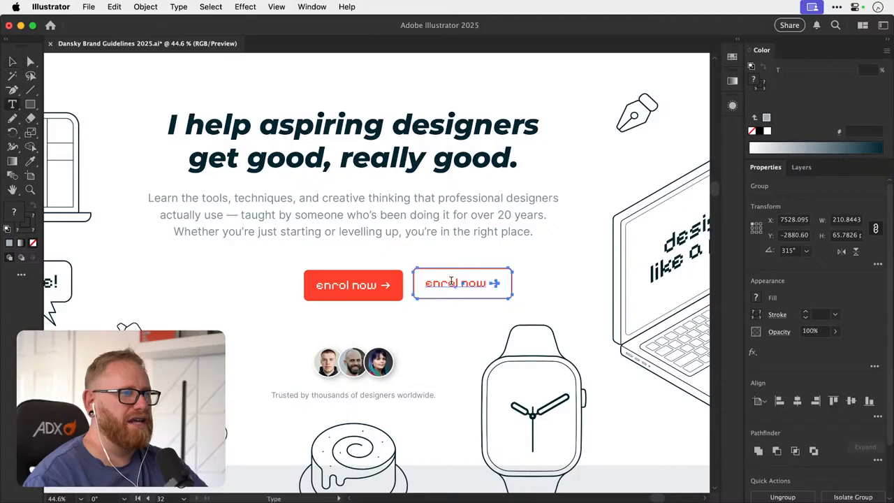
triple_click(456, 279)
text(Watc)
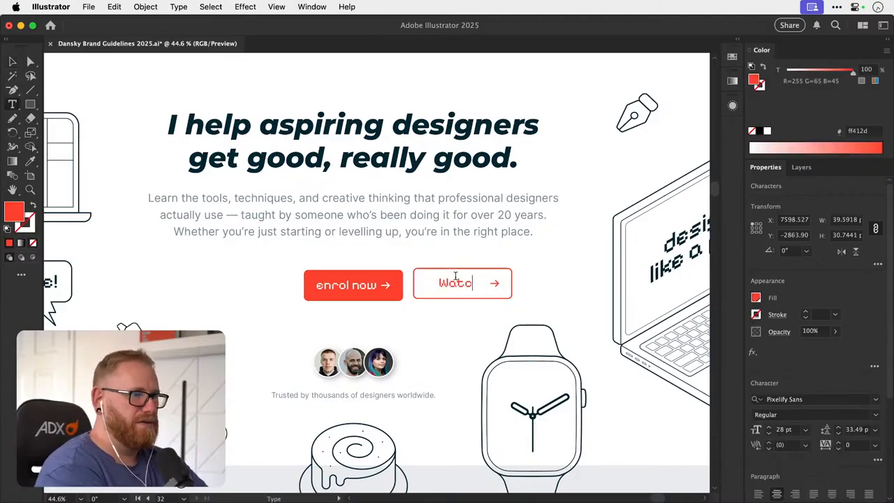
text(ht railer)
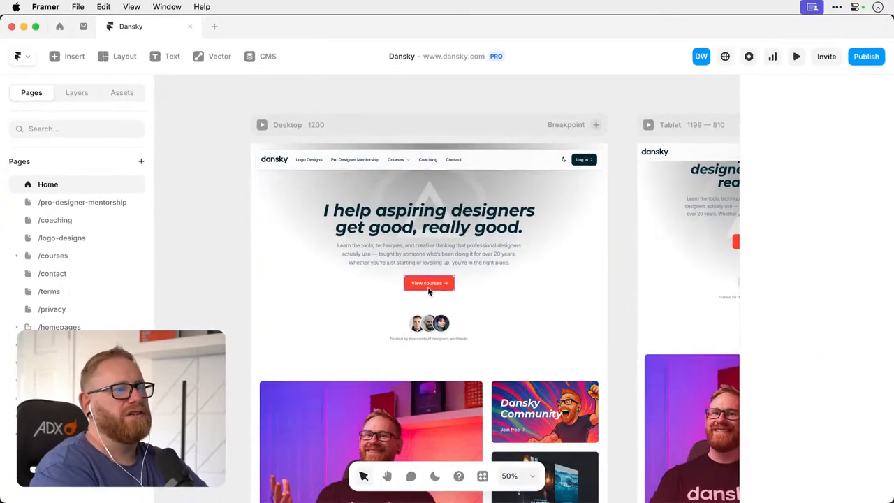
- Switch to the Framer project and examine the existing homepage's hero, course cards and footer
scroll(428, 290, down, 3)
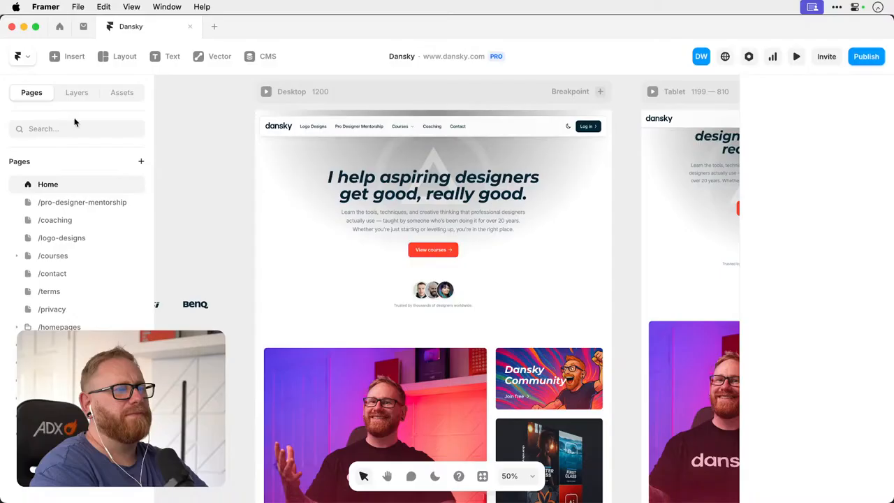
scroll(283, 289, down, 10)
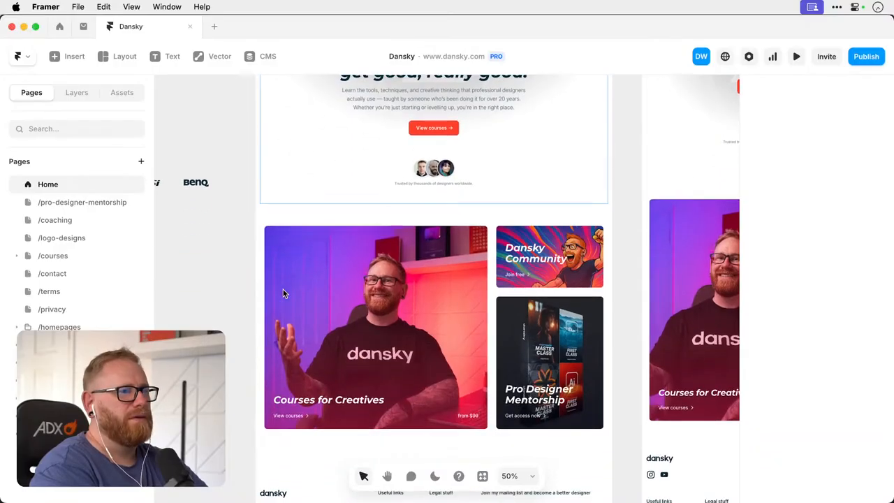
scroll(299, 295, down, 3)
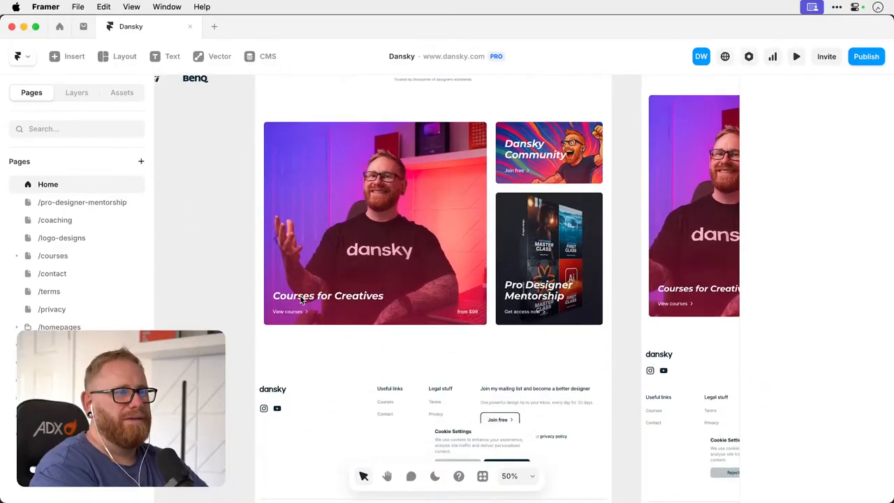
- Switch back to the Illustrator mockup and shift the solid enrol button left, further away from the outlined button
scroll(299, 294, up, 5)
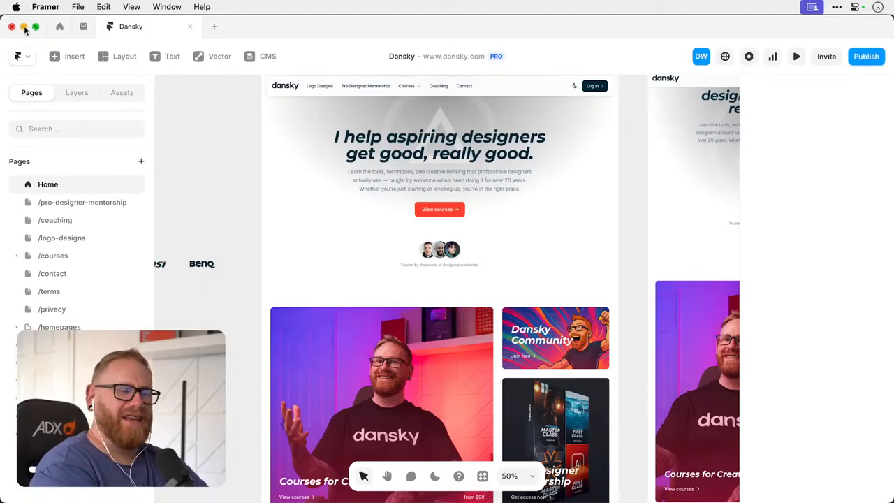
click(24, 26)
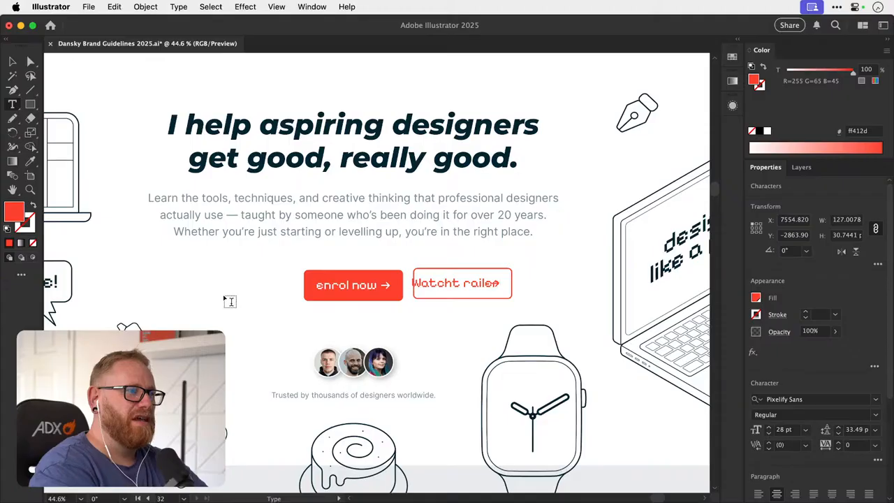
click(20, 62)
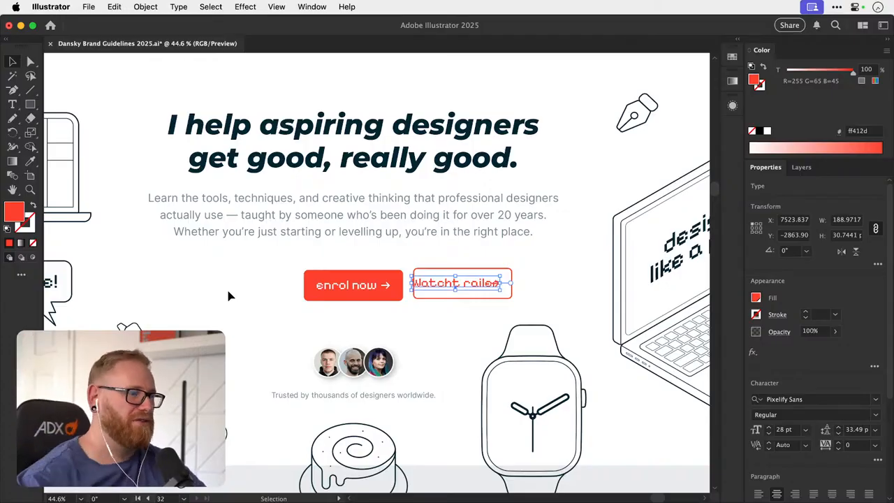
drag(360, 289, 294, 289)
drag(420, 299, 404, 313)
key(super+z)
key(super+shift+a)
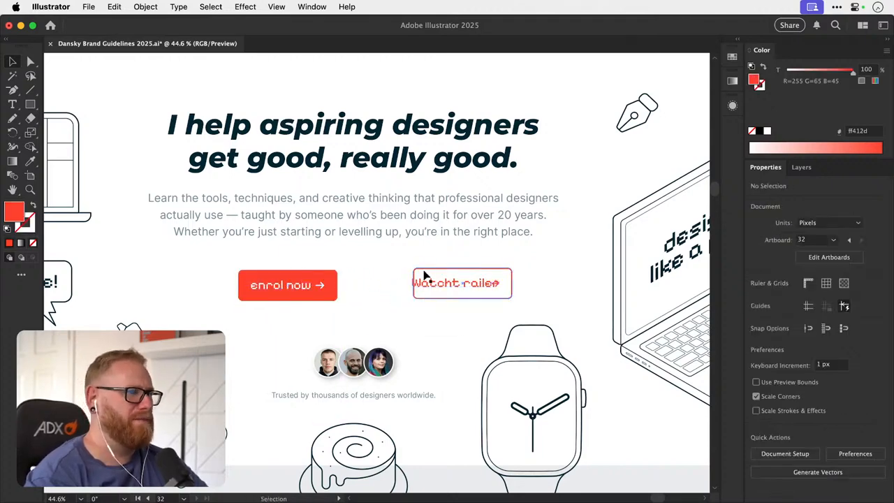
- Change the solid red button's label to "Learn with me"
scroll(419, 301, down, 3)
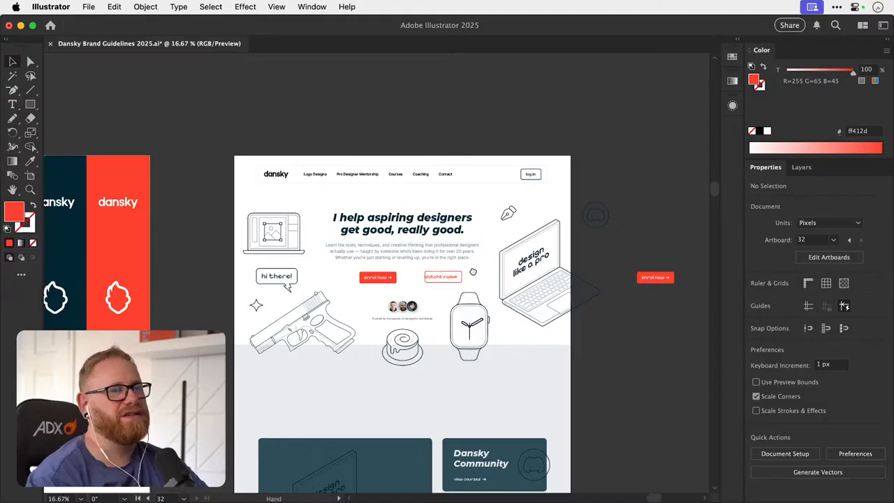
scroll(440, 266, right, 3)
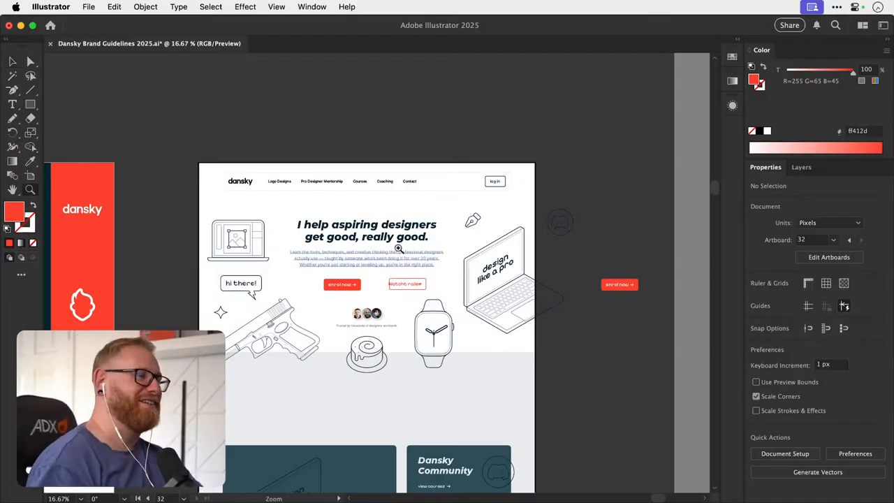
scroll(353, 211, up, 5)
scroll(433, 268, down, 2)
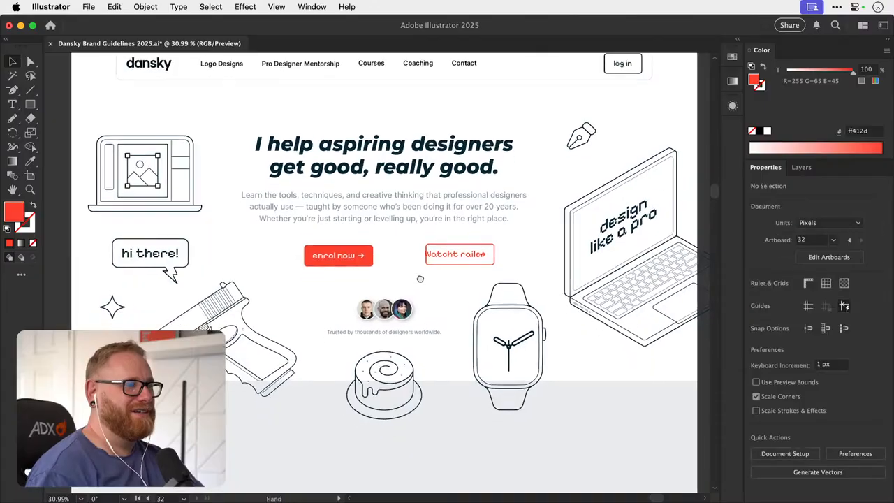
scroll(387, 243, up, 2)
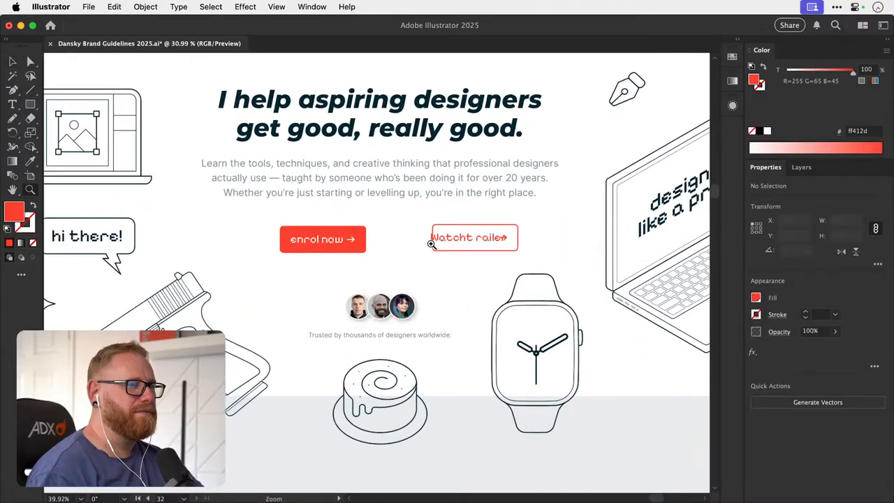
key(t)
triple_click(334, 239)
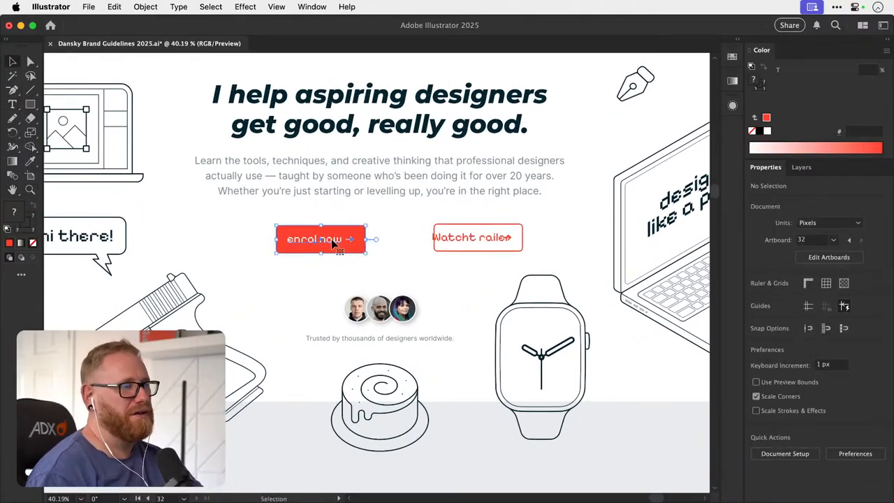
text(L)
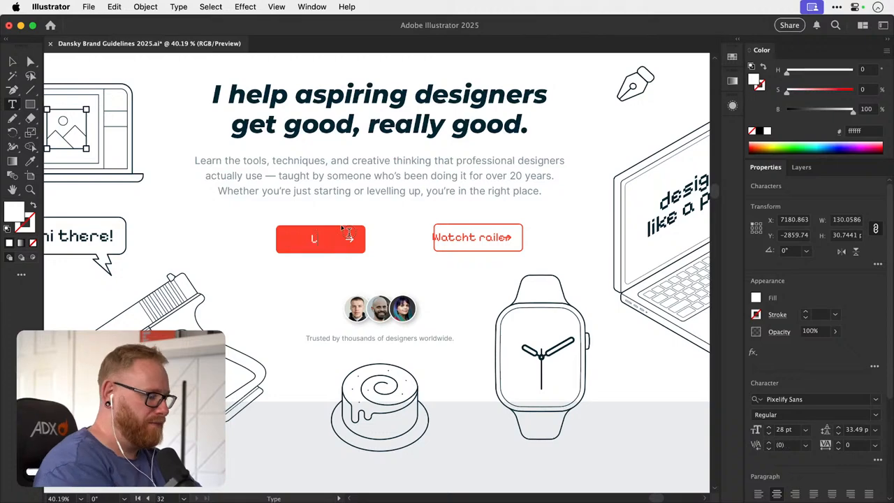
text(earn with me)
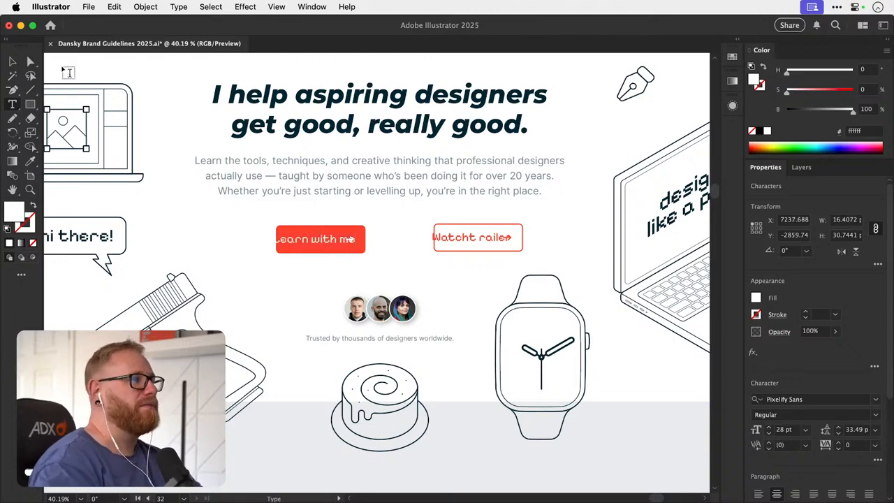
key(Escape)
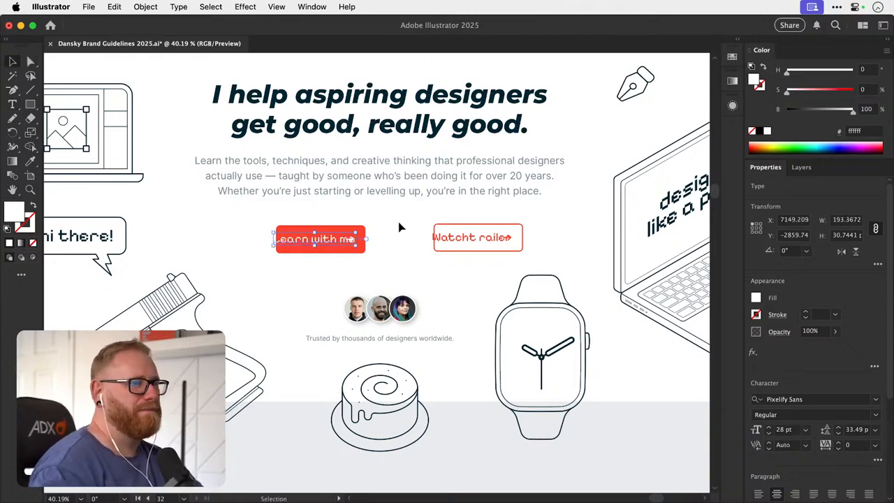
- Widen the solid red button so that its label and arrow fit inside with side padding
click(368, 227)
drag(368, 226, 384, 239)
key(super+z)
click(409, 236)
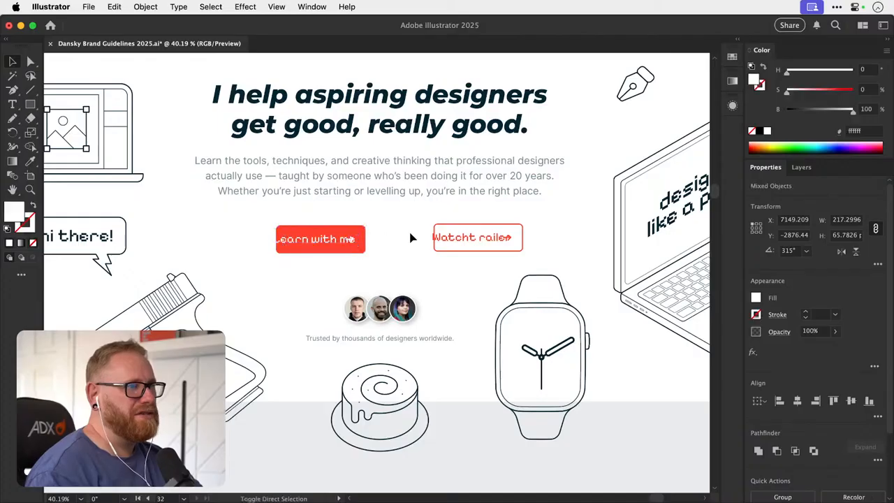
scroll(410, 235, up, 3)
click(340, 229)
drag(322, 258, 343, 253)
key(super+z)
- Rotate the solid button's arrow to point down and move it about 12 px right, clear of the label
key(r)
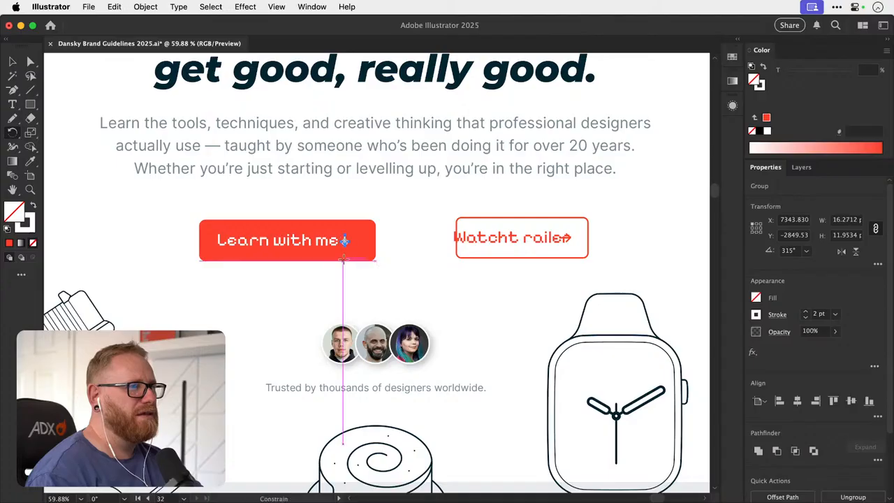
key(v)
key(super+shift+a)
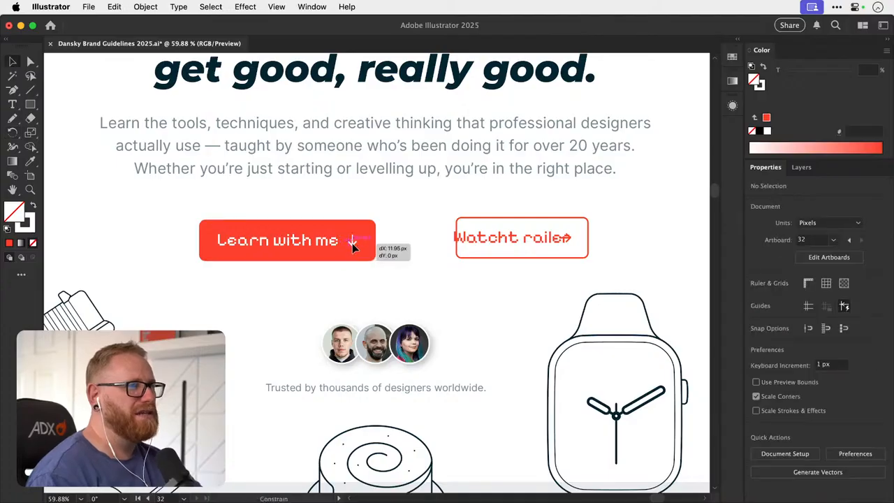
click(352, 243)
- Change the outlined button's label to "Work with me" and widen its outline around the label and arrow
scroll(397, 243, right, 3)
key(t)
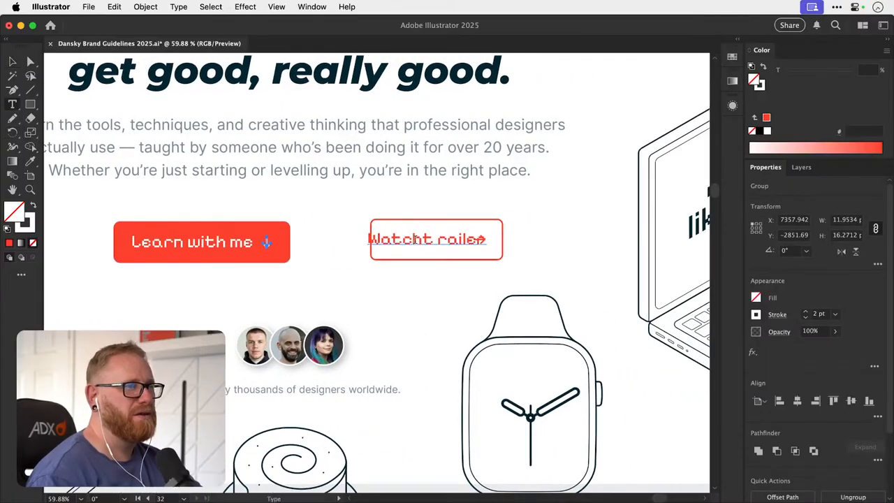
triple_click(423, 234)
text(Work with me)
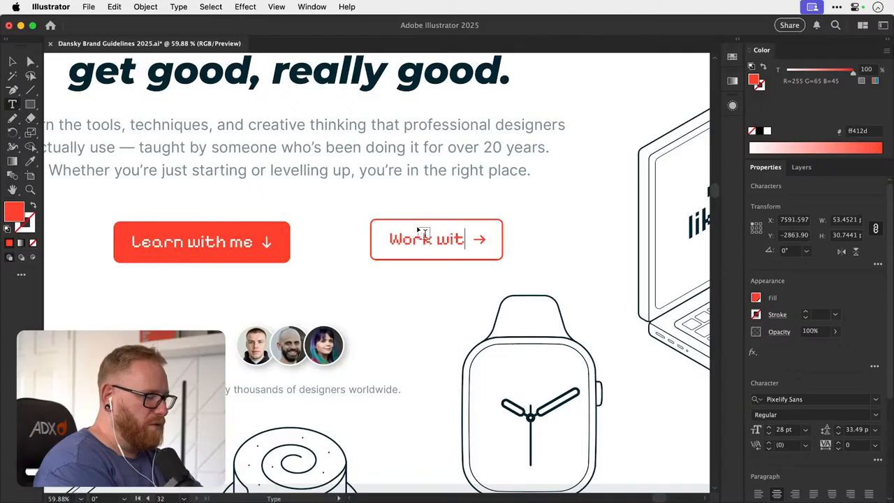
key(Escape)
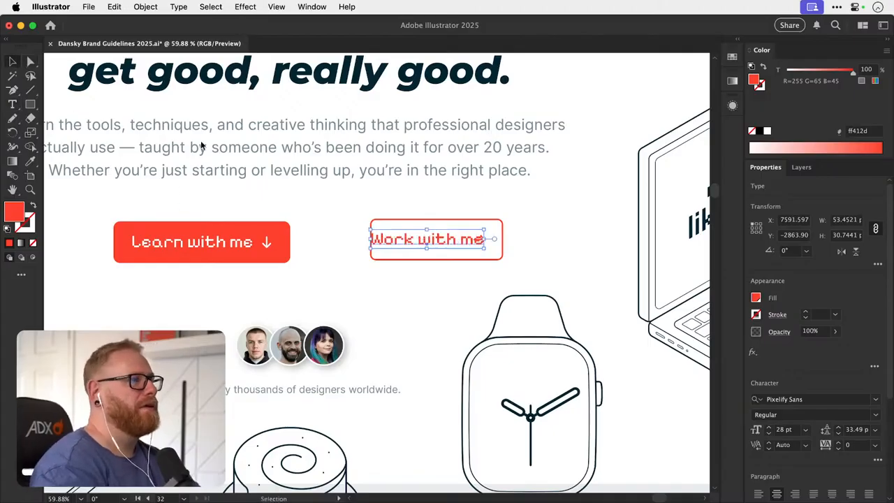
click(504, 240)
mouse_move(504, 240)
mouse_down()
mouse_move(529, 240)
mouse_move(502, 239)
mouse_up()
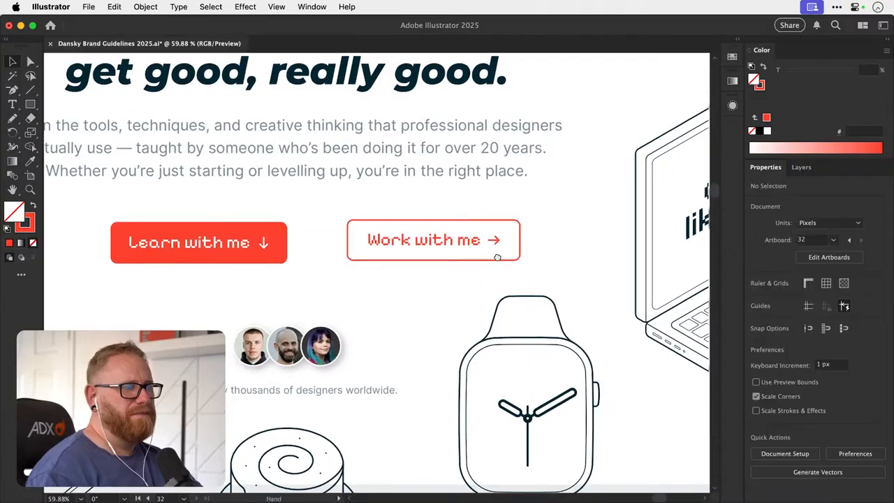
- Review both relabelled buttons within the hero section and the course, community and mentorship cards below it
scroll(547, 245, up, 2)
scroll(548, 258, left, 5)
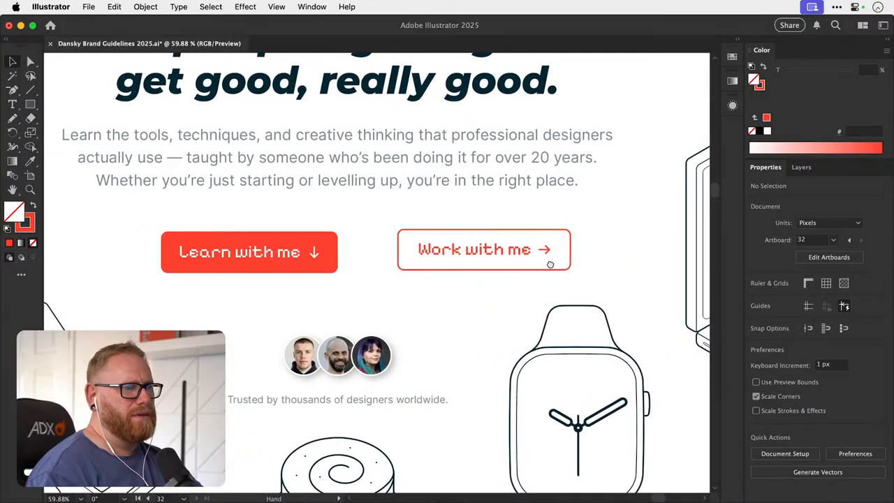
key(z)
drag(511, 243, 277, 247)
key(v)
scroll(394, 284, down, 5)
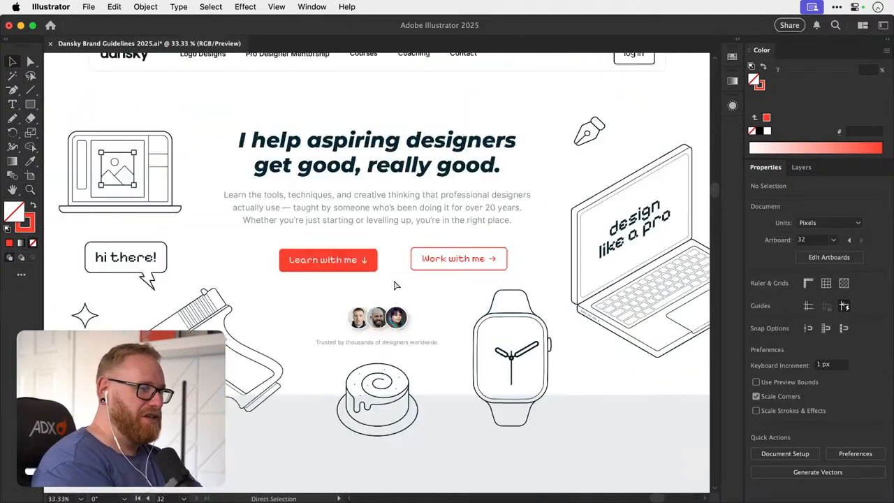
scroll(393, 285, down, 5)
scroll(394, 285, down, 3)
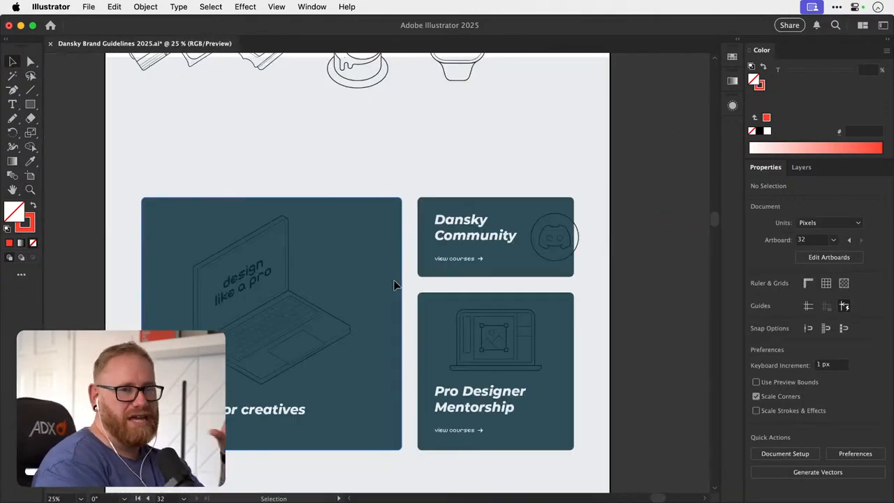
scroll(394, 285, left, 2)
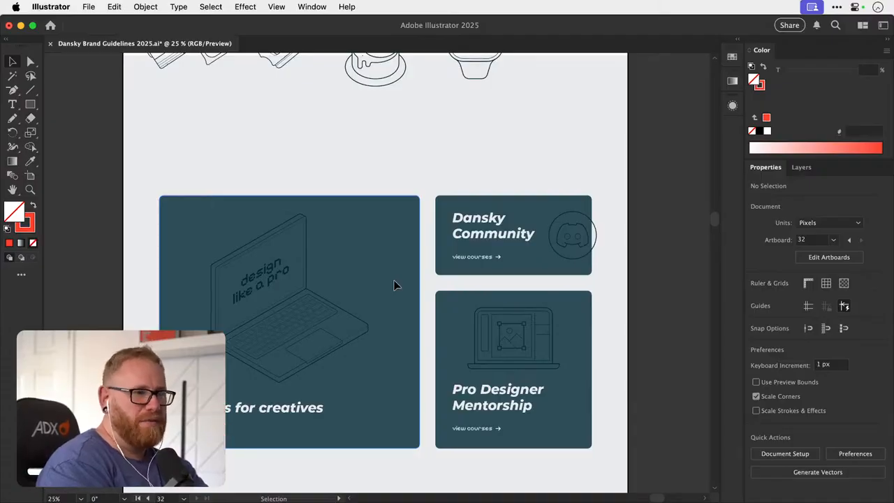
scroll(394, 284, up, 10)
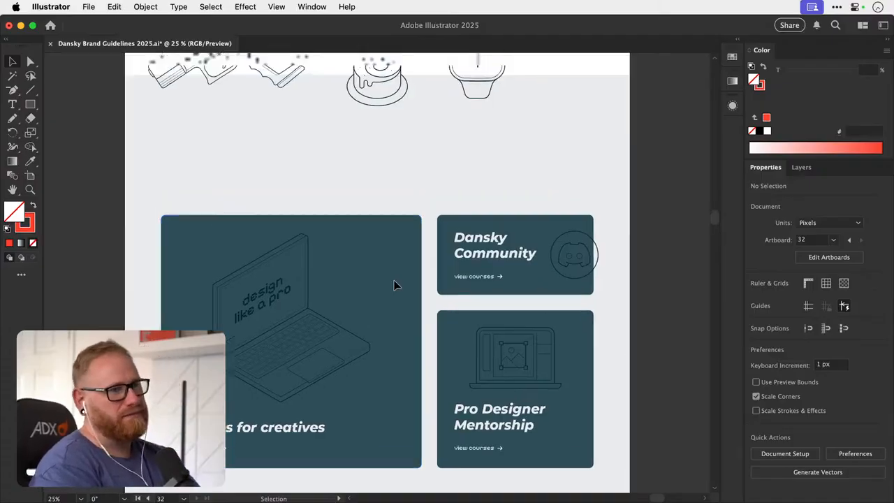
- Compare the two hero buttons with the navigation links and check their alignment and the spacing between them
key(z)
drag(406, 272, 506, 270)
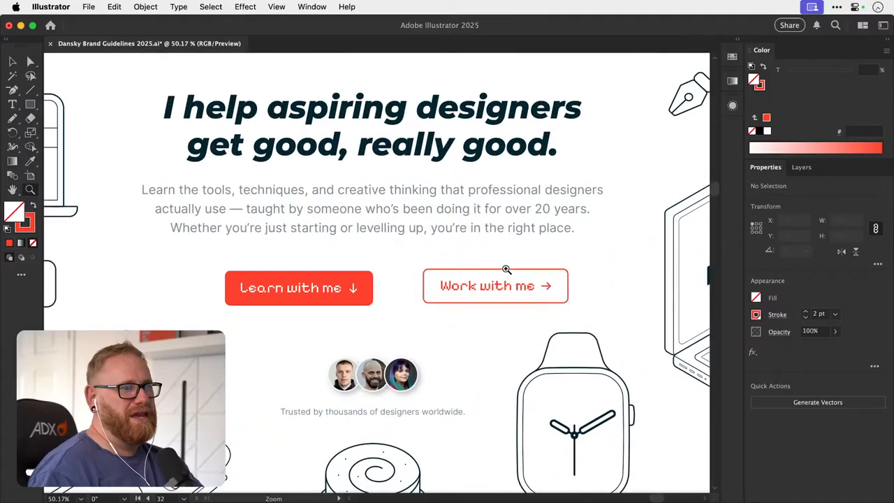
key(v)
drag(434, 309, 462, 417)
scroll(181, 113, up, 2)
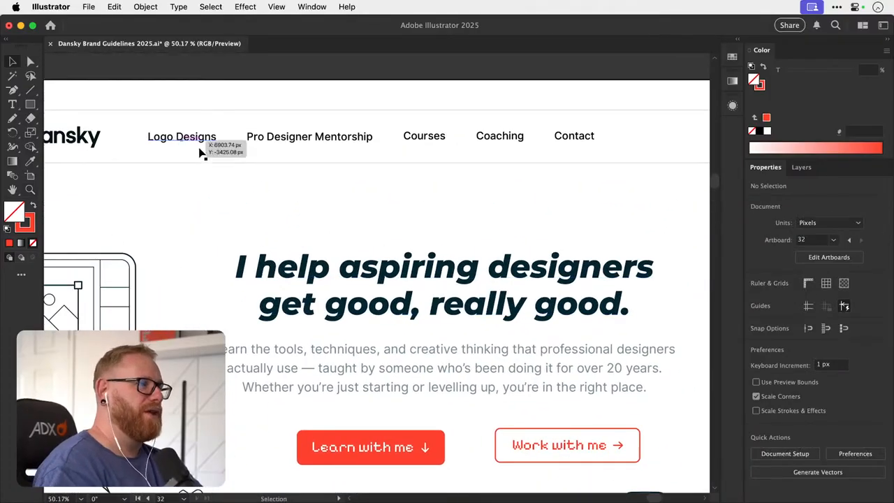
scroll(210, 154, down, 5)
key(z)
drag(375, 290, 417, 285)
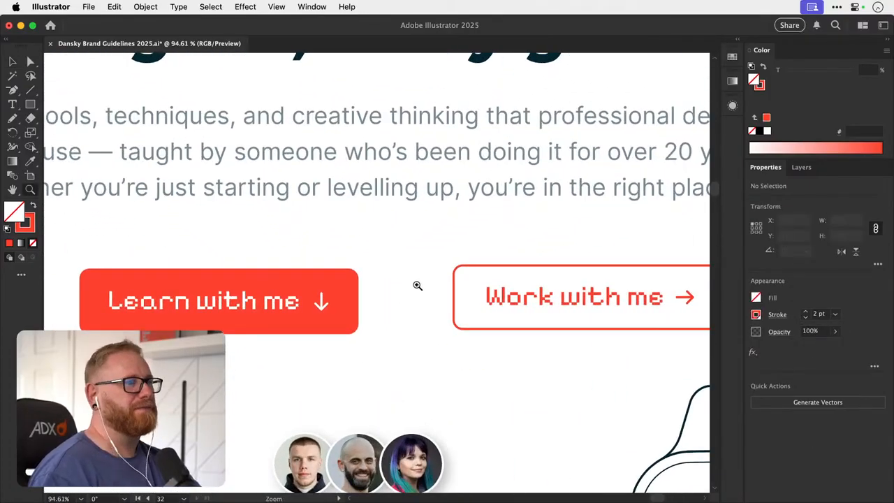
scroll(379, 283, right, 4)
key(v)
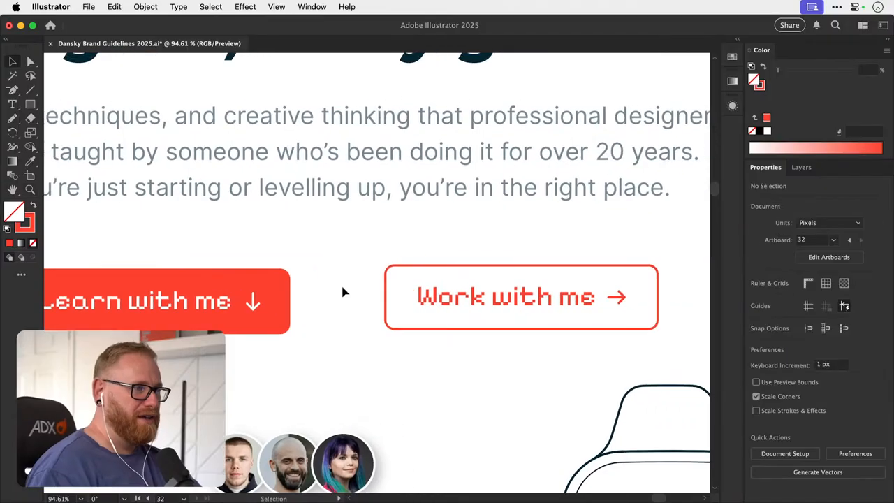
key(super+minus)
key(super+minus)
key(super+minus)
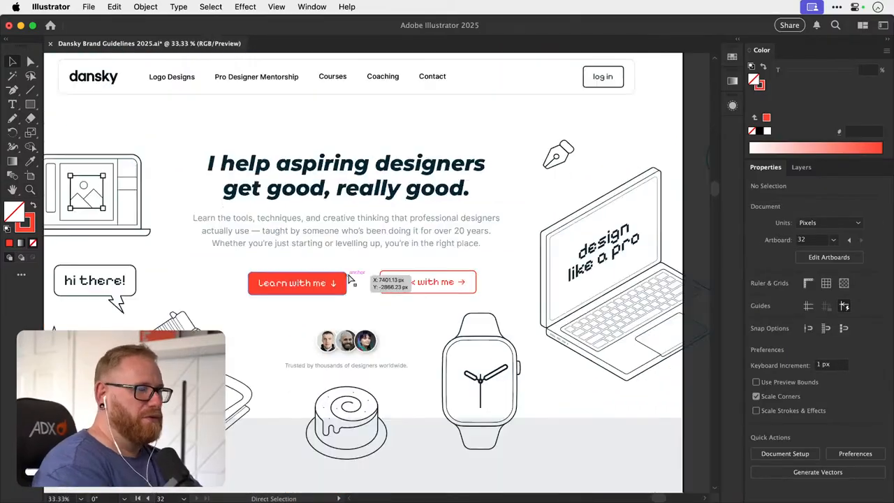
- Move the whole outlined button closer to the solid button and level it with that button
key(z)
drag(347, 283, 287, 288)
key(v)
drag(412, 249, 604, 301)
drag(519, 287, 461, 281)
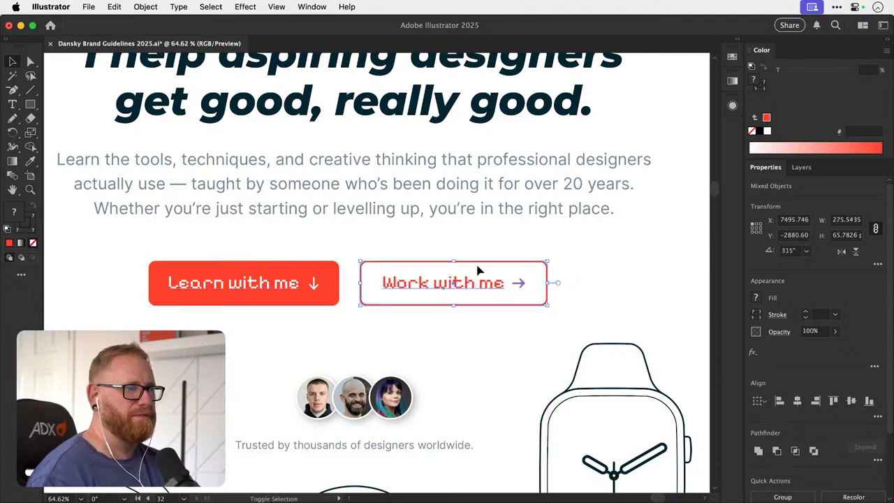
click(497, 249)
scroll(459, 266, right, 1)
- Widen the solid "Learn with me" button slightly and equally on both sides
click(310, 274)
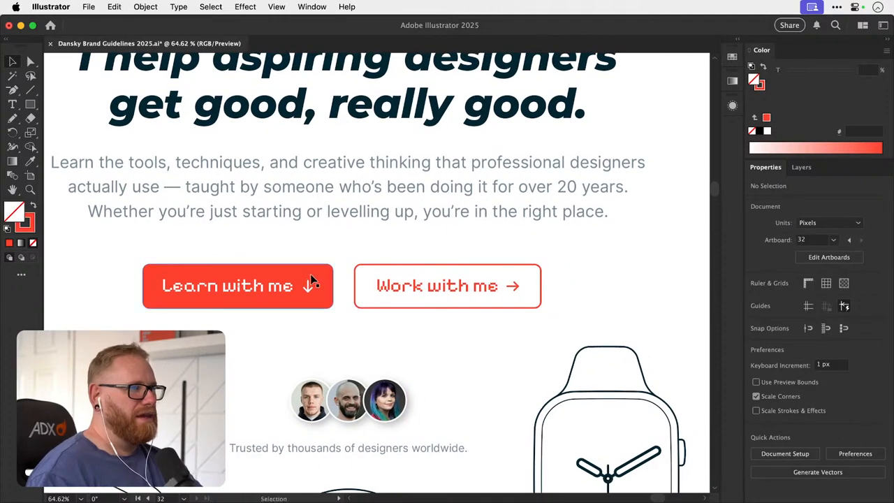
drag(334, 287, 337, 287)
click(355, 252)
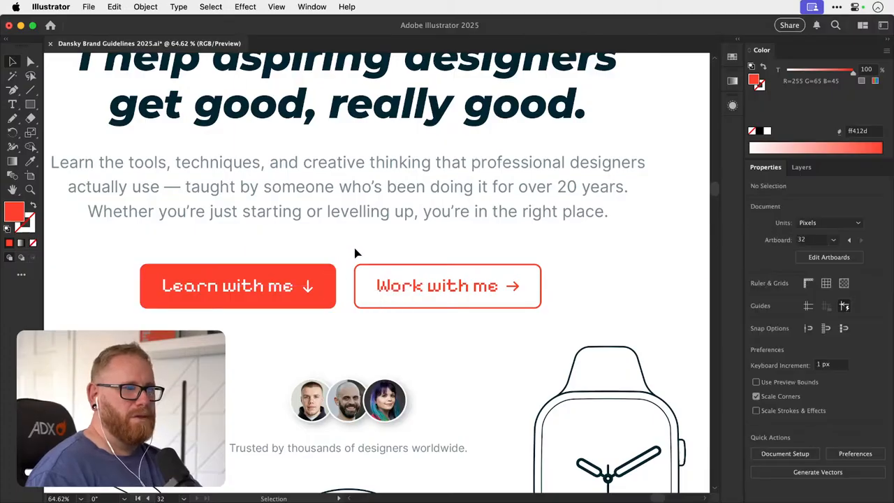
- Set the outlined button flush against the solid button, and nudge it right to leave a small gap between them
drag(350, 249, 544, 315)
key(z)
drag(360, 287, 431, 281)
key(v)
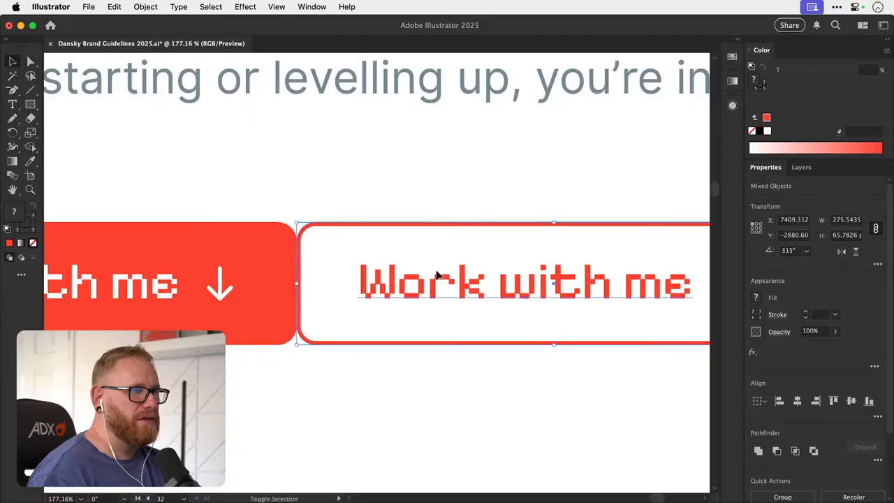
key(shift+Right)
key(shift+Right)
key(super+minus)
key(super+minus)
key(super+minus)
key(super+minus)
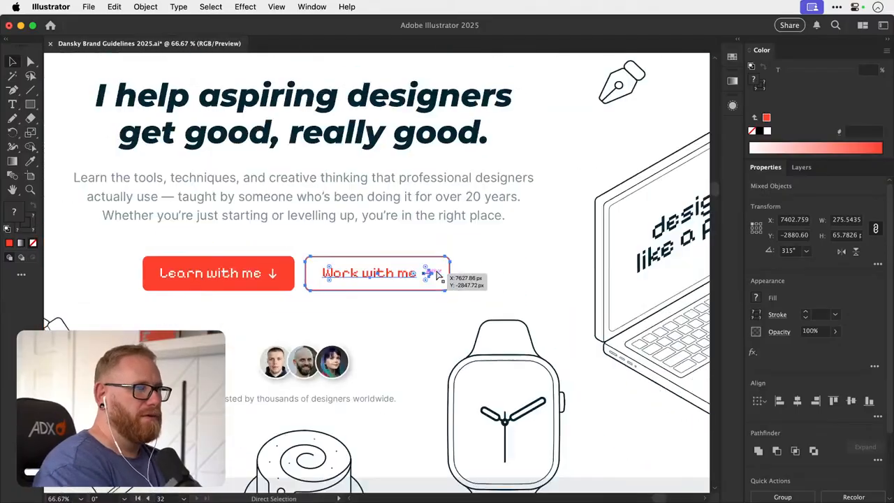
key(super+minus)
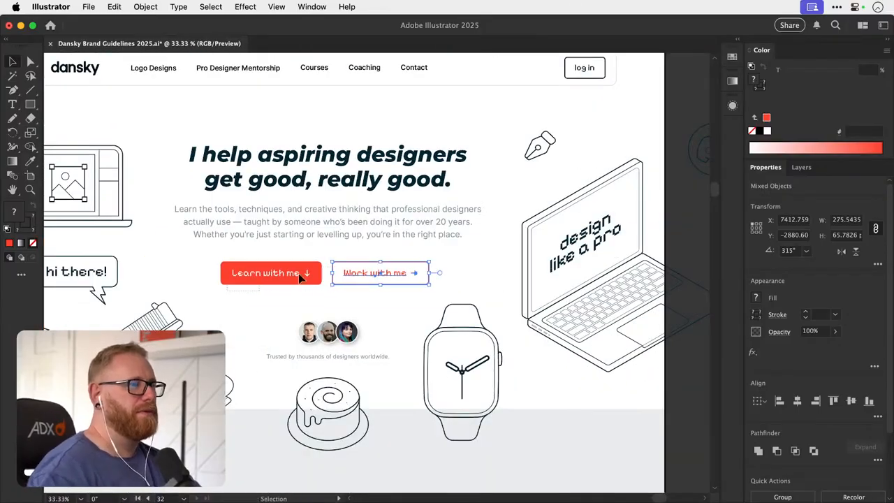
- Group the two hero buttons, centre them horizontally on the artboard, and ungroup them
shift+click(307, 273)
key(super+g)
click(798, 401)
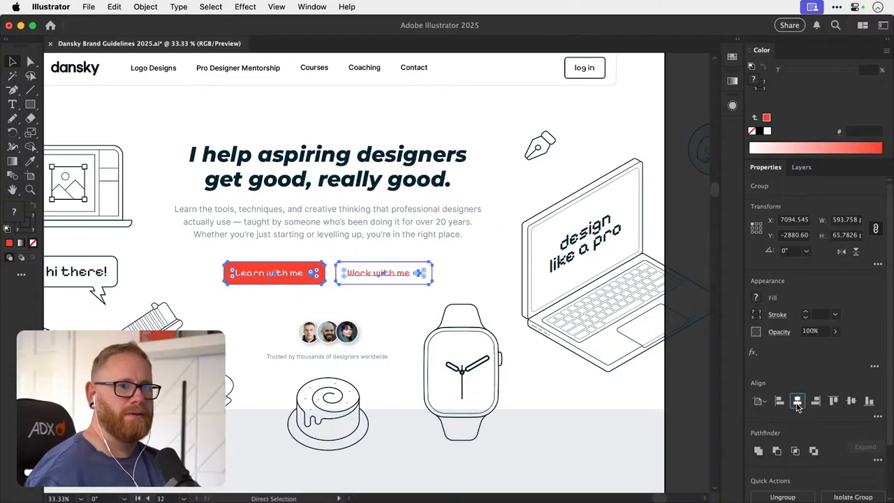
key(super+shift+g)
click(444, 133)
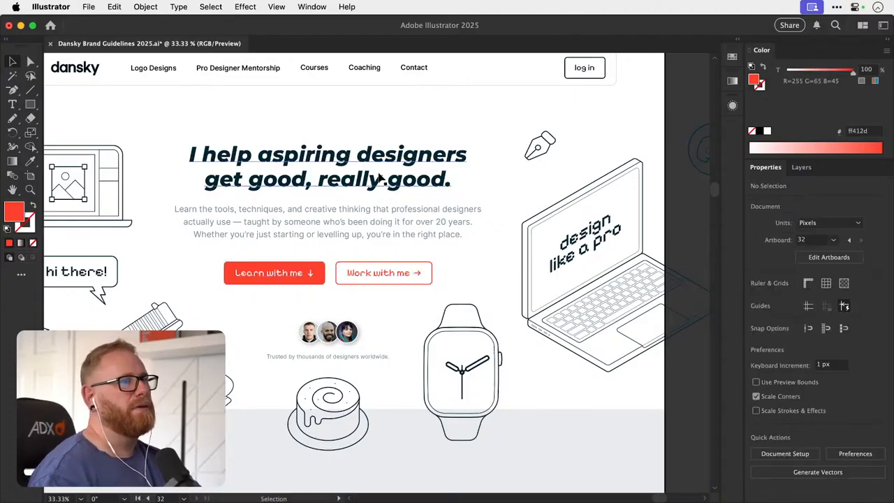
- Try appending "want" to the end of the hero heading and extending its text frame, and undo the changes
key(t)
click(448, 181)
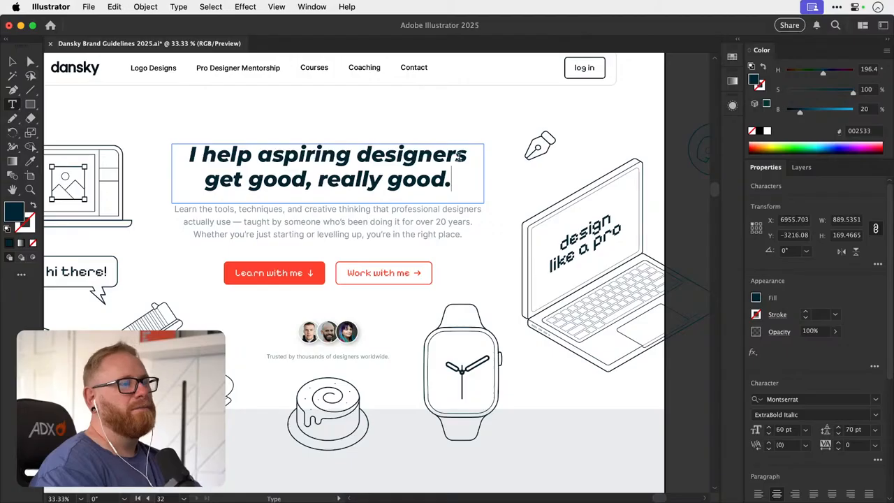
text(want)
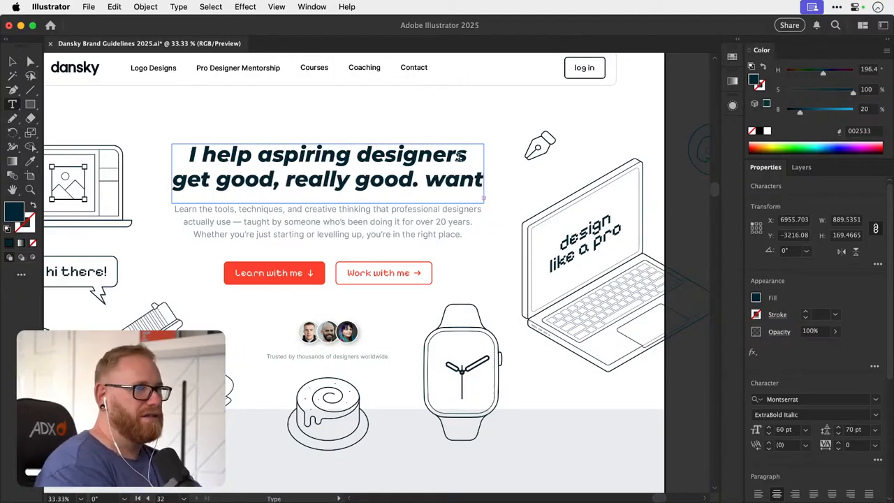
click(12, 62)
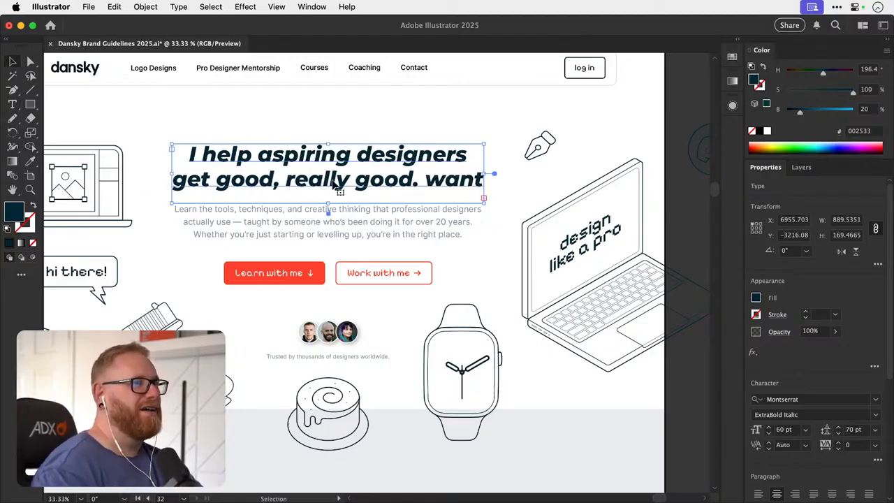
drag(329, 203, 331, 220)
key(super+z)
key(super+z)
key(super+z)
key(super+z)
key(super+z)
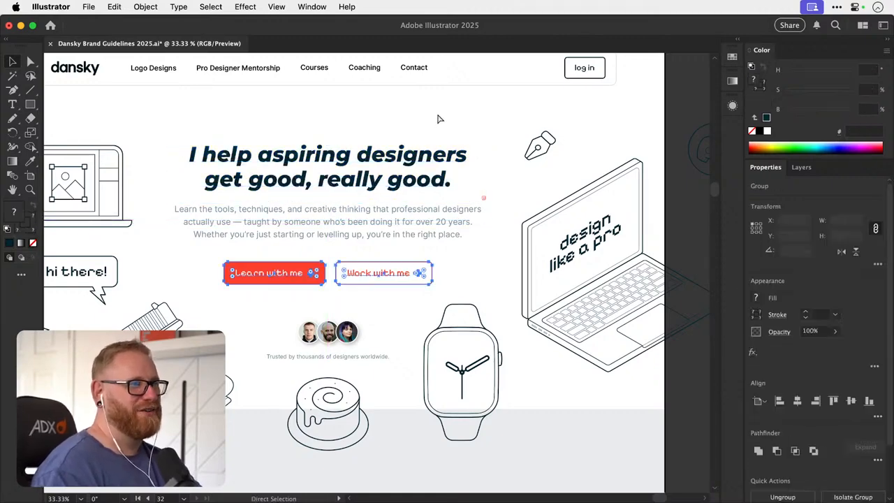
key(super+z)
key(super+z)
key(super+z)
key(super+z)
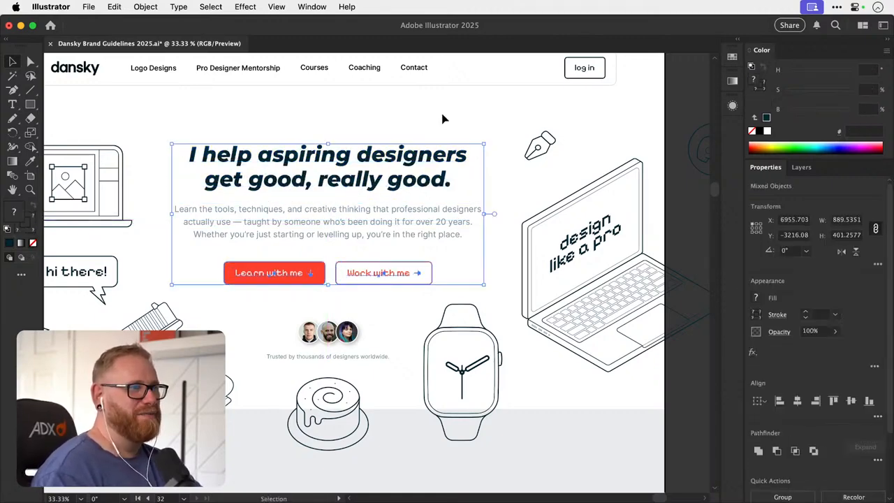
click(443, 116)
- Examine the hero section and the layout of the three dark cards below it
key(super+minus)
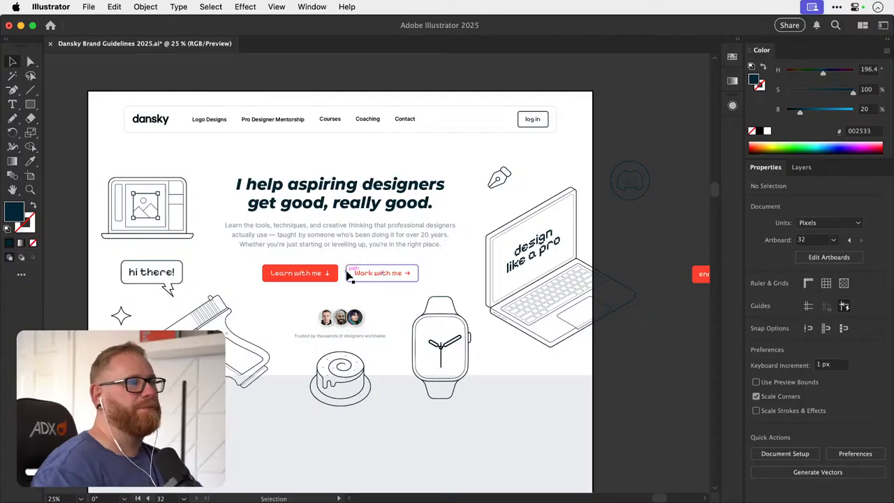
drag(348, 274, 328, 238)
drag(373, 340, 382, 289)
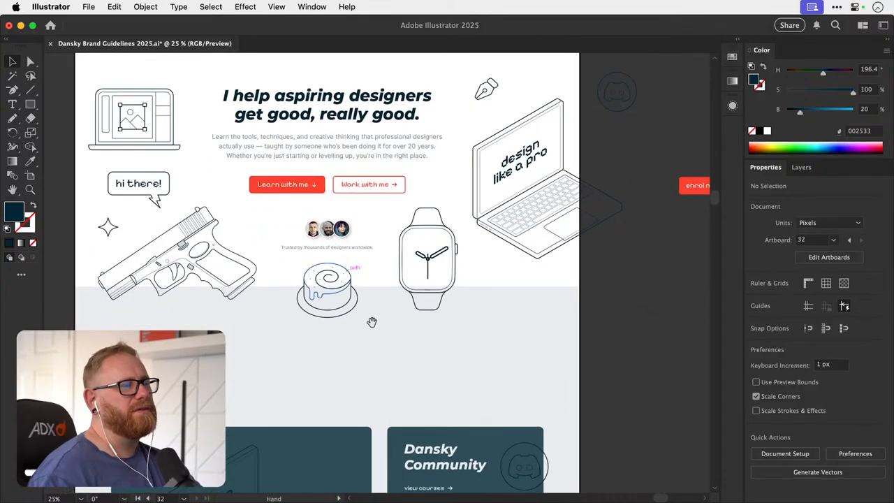
drag(366, 365, 359, 394)
drag(363, 333, 364, 264)
drag(359, 314, 361, 272)
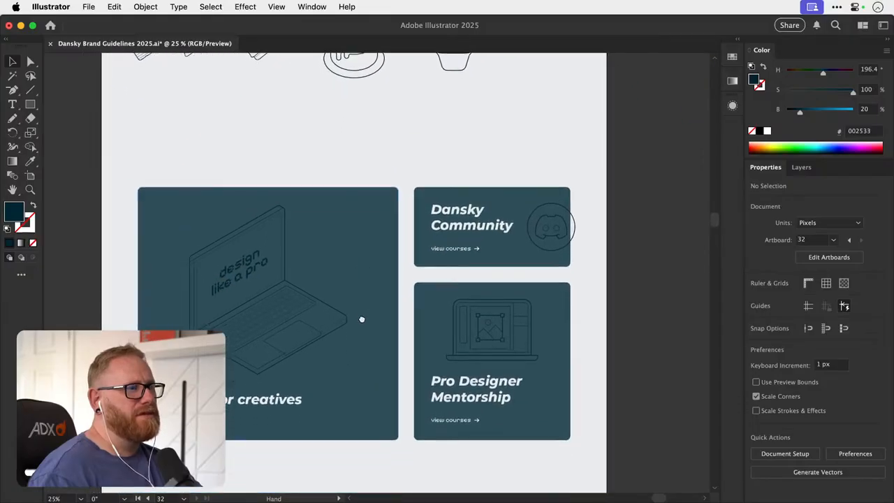
drag(361, 317, 368, 277)
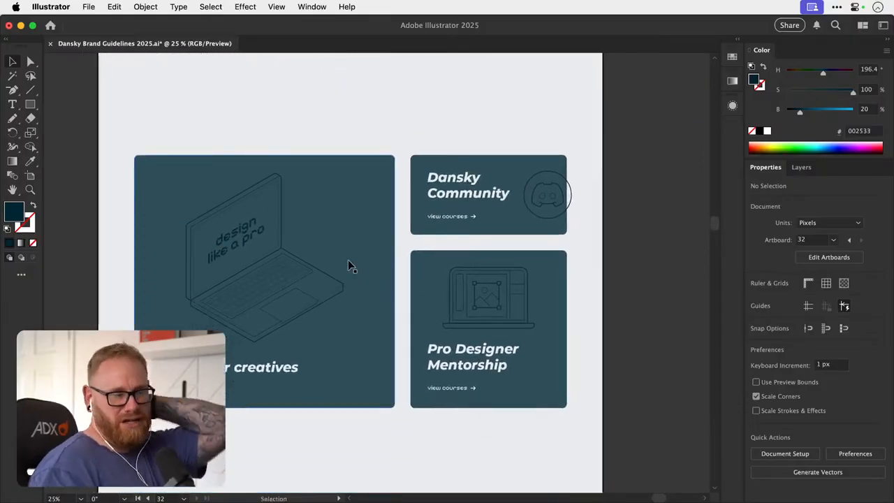
key(a)
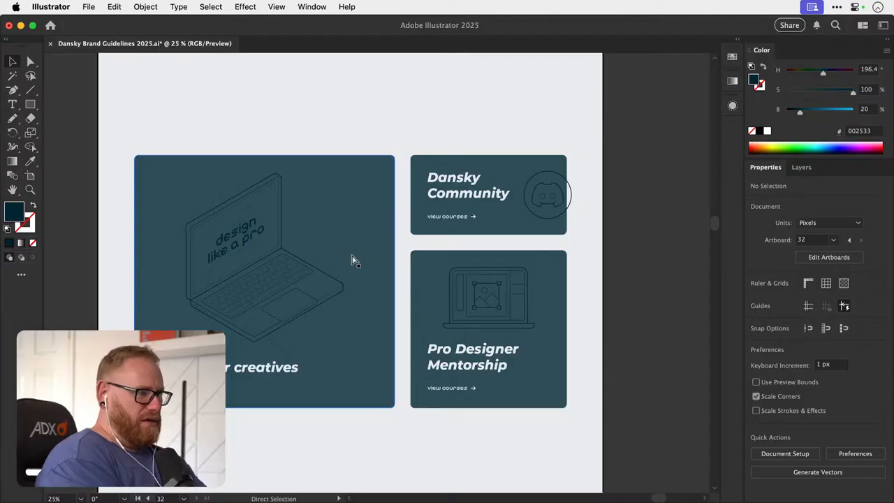
drag(357, 314, 342, 302)
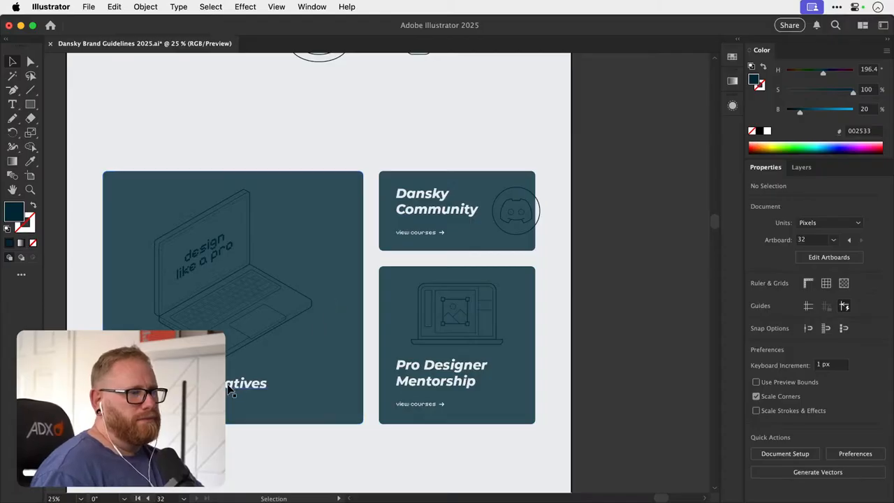
- Replace the title on the large laptop card with "Pro Designer Mentorship"
key(t)
click(229, 385)
key(super+a)
key(BackSpace)
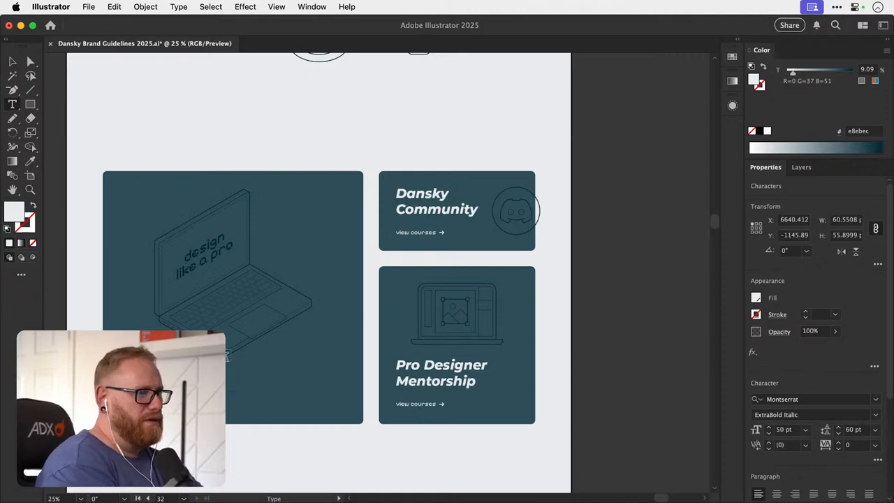
text(Men)
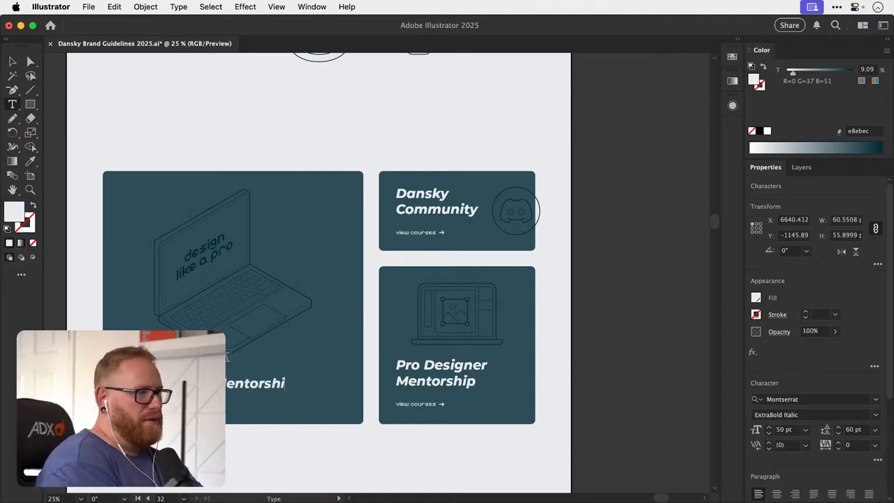
text(torship)
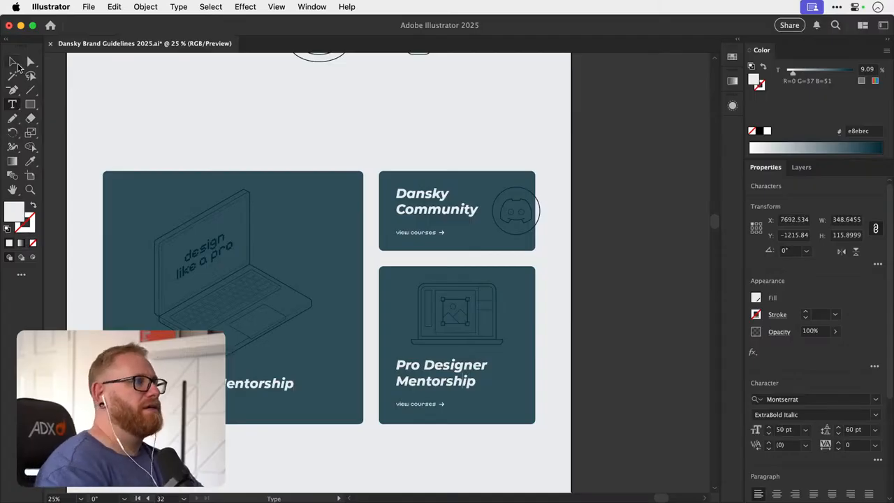
click(12, 62)
key(super+z)
key(super+shift+z)
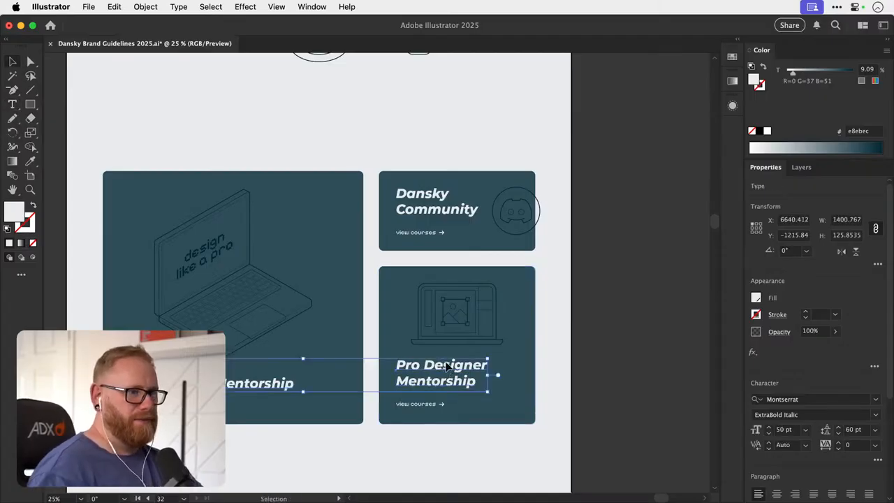
- Replace the title on the small card below Dansky Community with "Courses for Creatives", broken over two lines
click(549, 347)
drag(477, 364, 503, 396)
key(super+z)
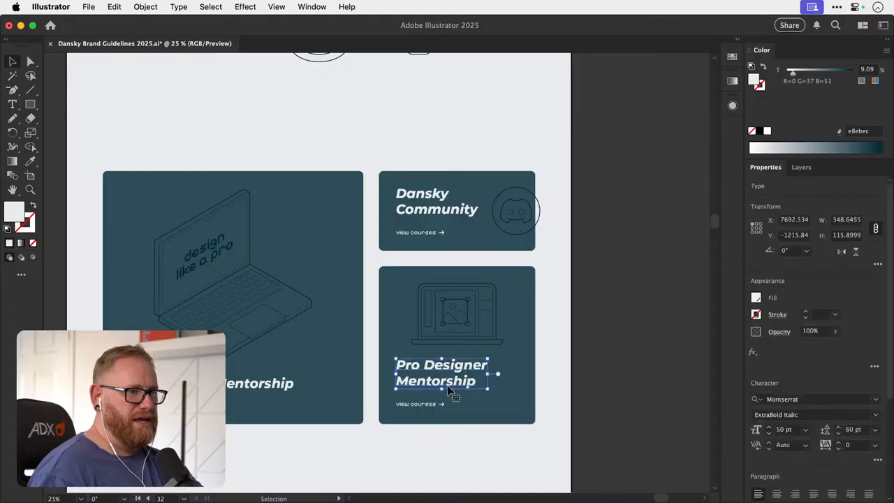
double_click(449, 385)
key(super+a)
text(Cour)
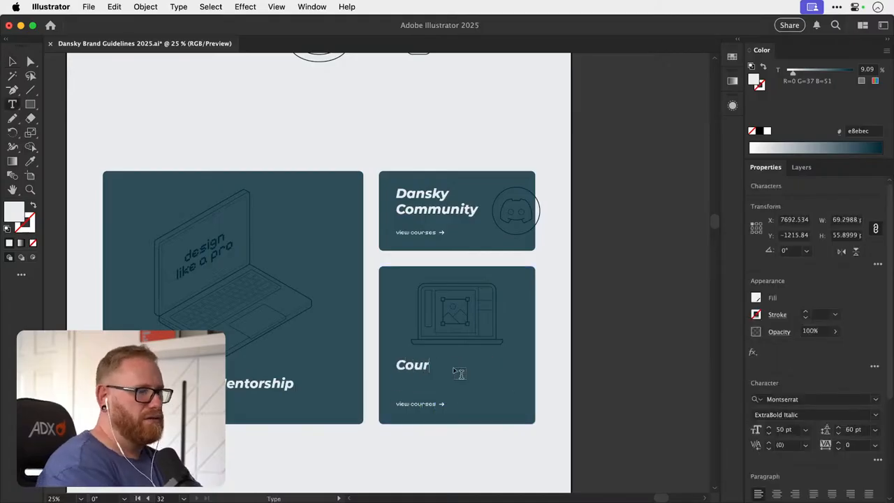
text(ses for)
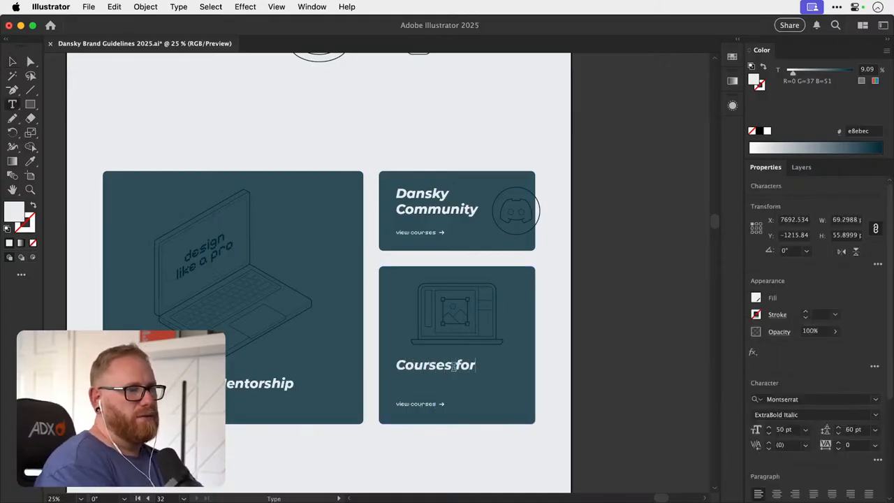
text( Creative)
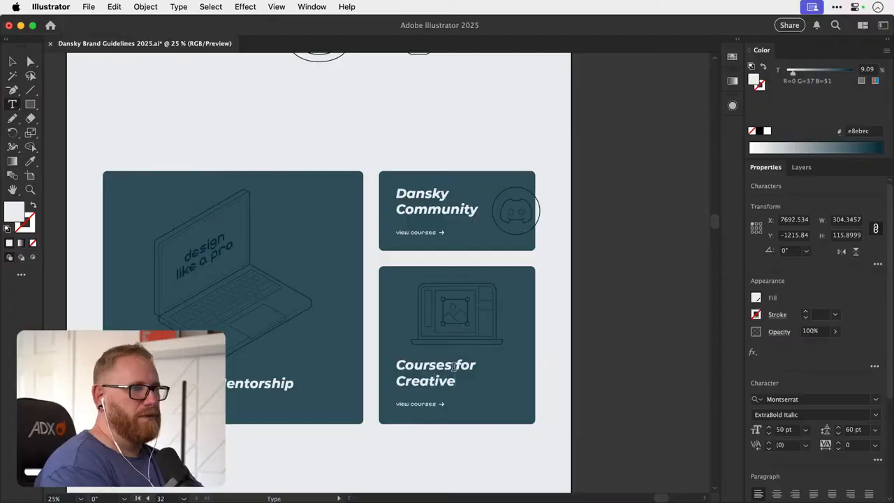
text(s)
key(Escape)
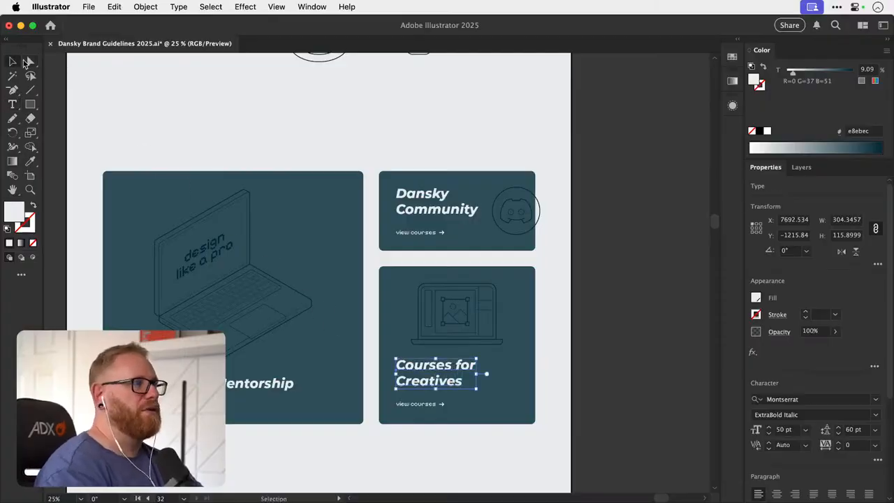
click(629, 186)
- Review the whole homepage mockup from the hero section past the three cards down to the footer
scroll(455, 241, up, 5)
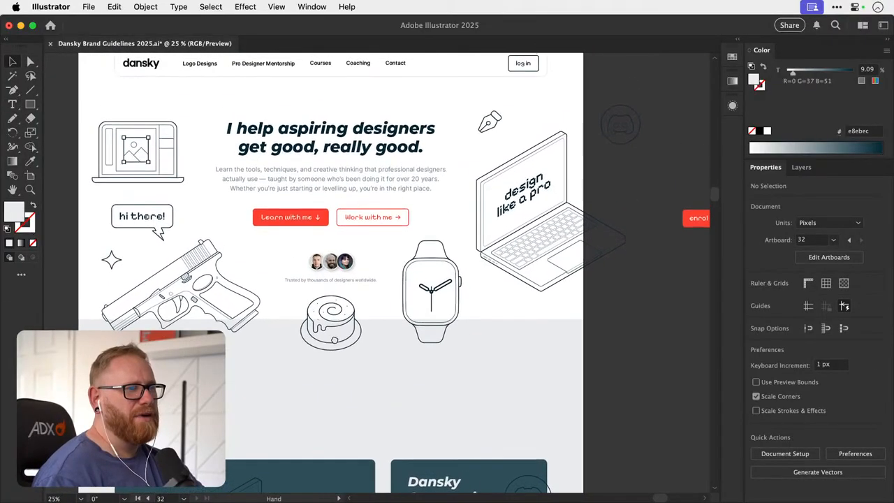
scroll(349, 178, down, 5)
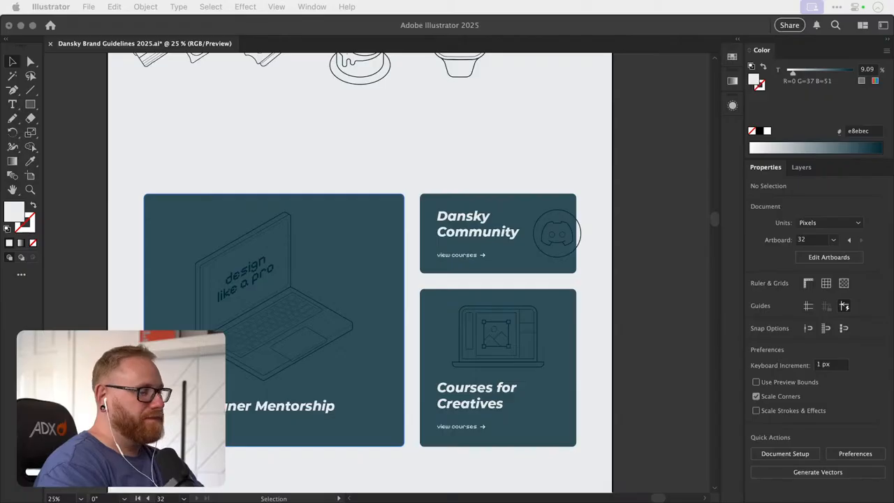
click(635, 297)
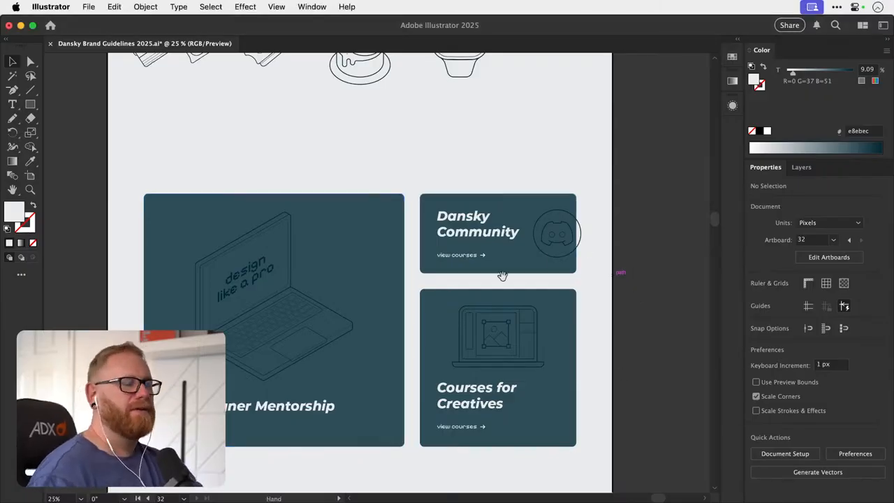
drag(491, 271, 478, 302)
key(super+minus)
key(super+minus)
key(super+minus)
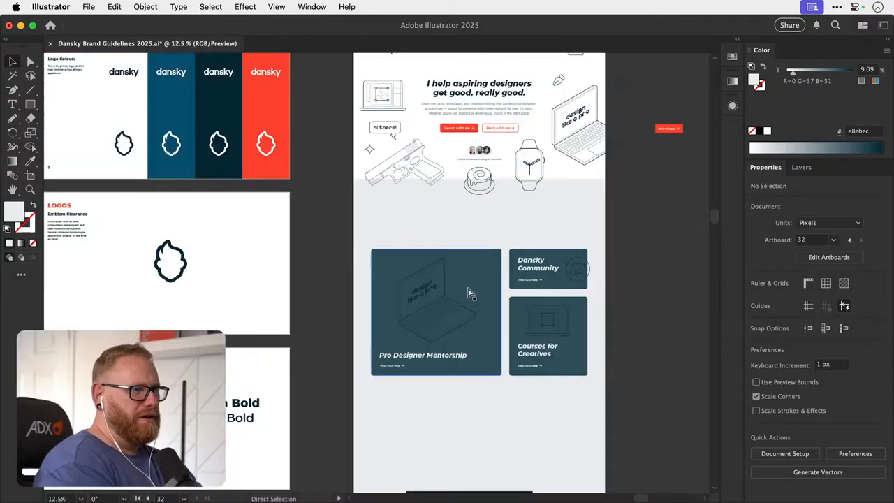
scroll(467, 292, right, 5)
scroll(467, 292, down, 3)
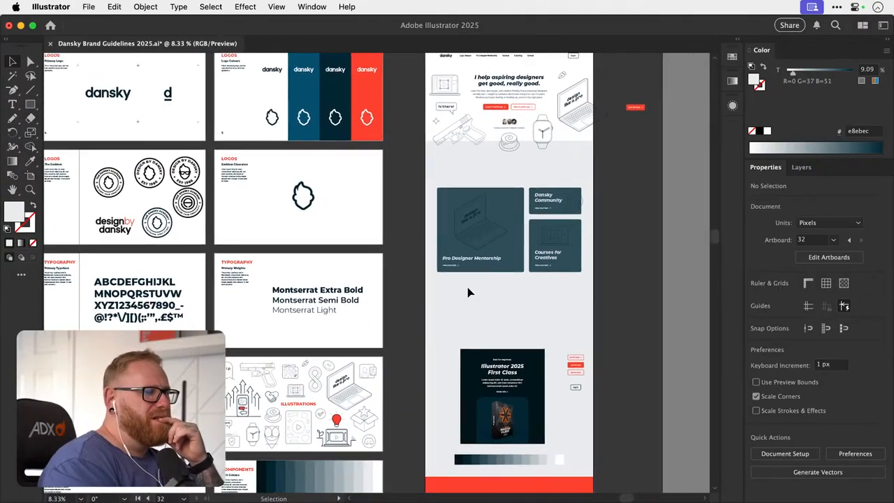
scroll(468, 292, down, 5)
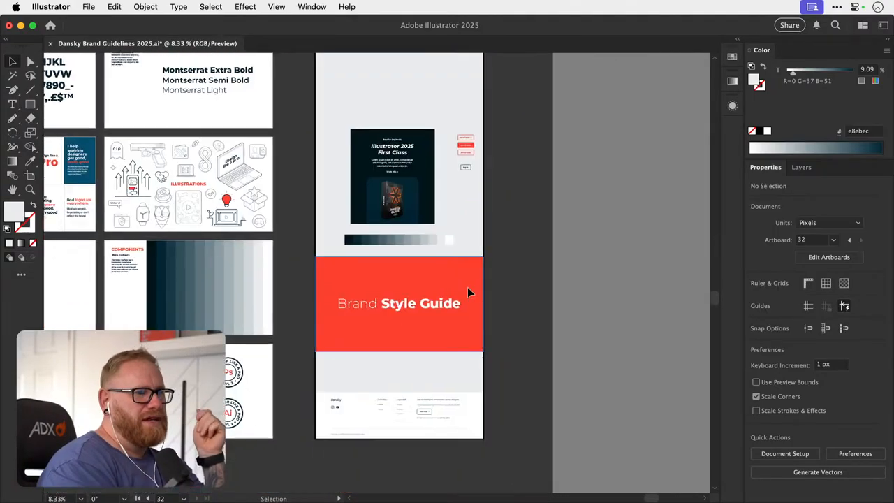
- Look through the brand guideline artboards for typography, illustrations, components and logos, and return to the homepage mockup
scroll(468, 292, left, 10)
scroll(467, 292, left, 4)
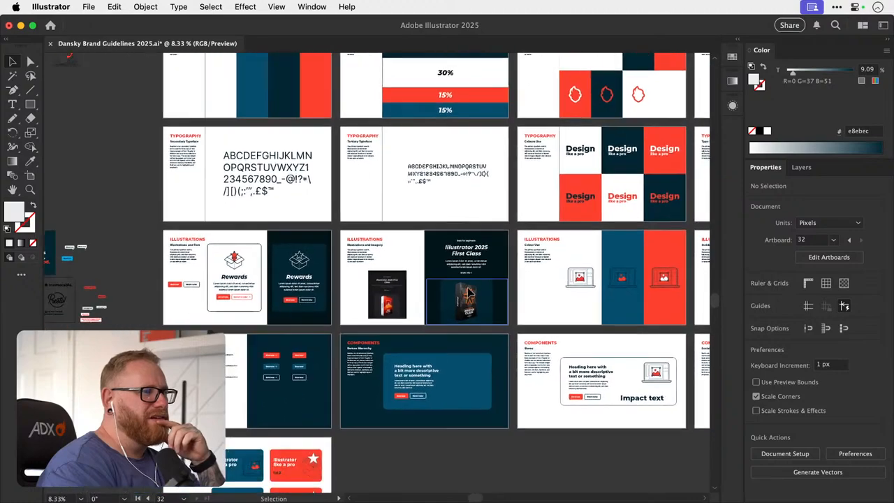
scroll(468, 292, down, 5)
scroll(467, 292, left, 5)
scroll(467, 292, up, 10)
scroll(467, 292, right, 2)
scroll(467, 292, up, 5)
scroll(467, 292, right, 15)
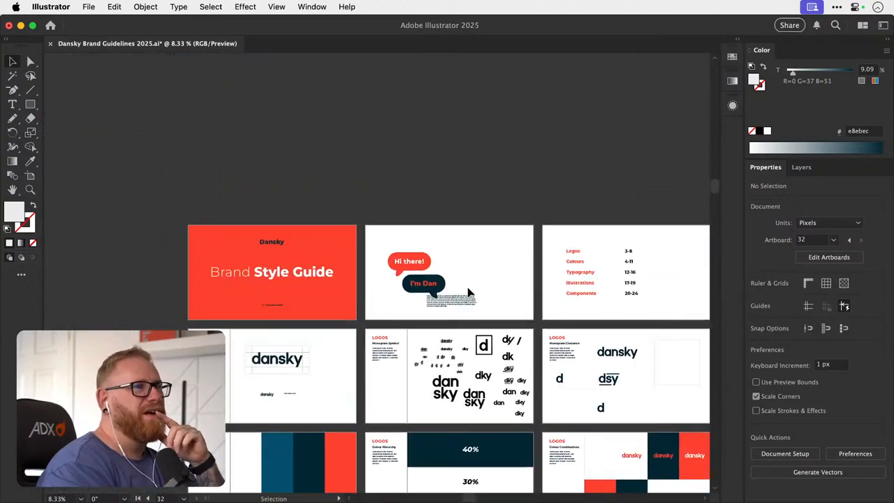
scroll(467, 292, down, 5)
scroll(463, 289, right, 8)
scroll(463, 290, up, 2)
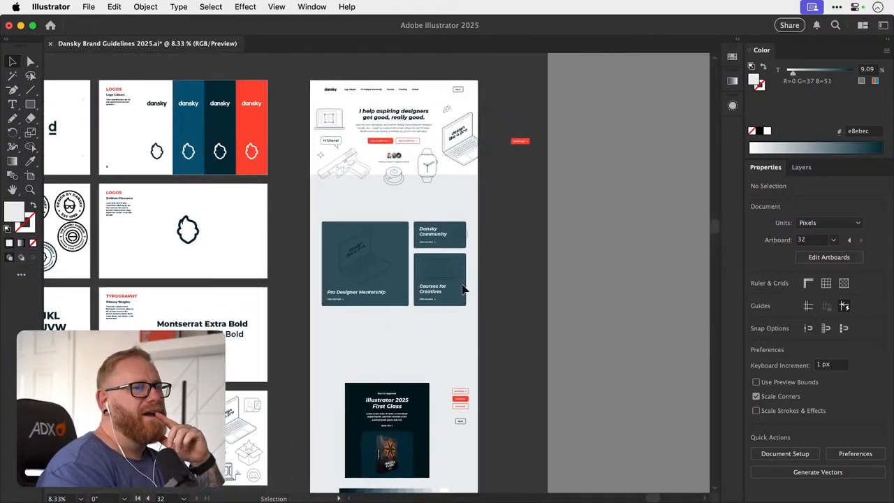
- Switch to Finder and open the Youtube folder inside the Dropbox folder Dansky
click(278, 484)
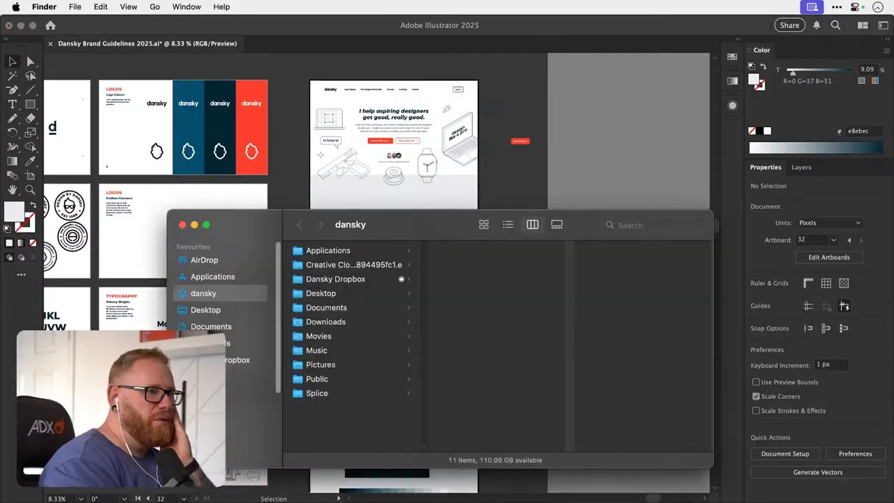
click(228, 365)
key(Down)
key(Down)
key(Right)
key(Down)
key(Right)
- Go into the Videos folder and select its Standard folder to show the video projects
key(Down)
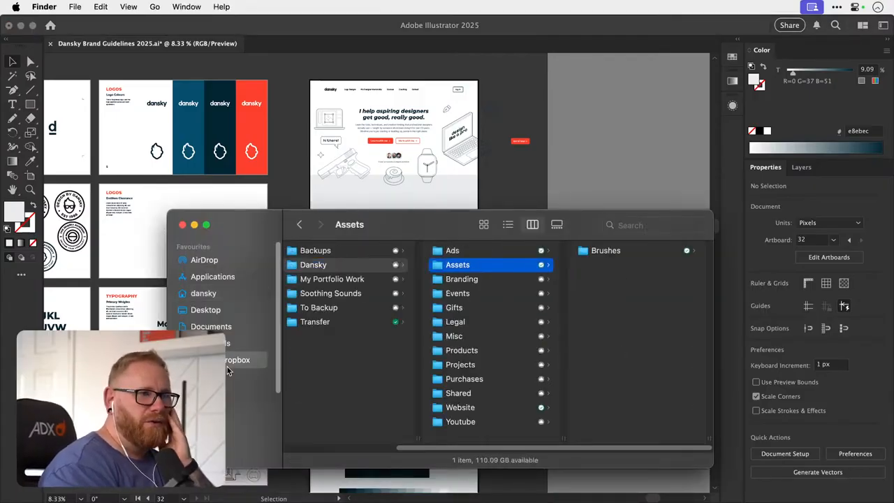
key(Down)
key(Down)
key(Down)
key(Down)
key(Down)
key(Down)
key(Down)
key(Down)
key(Down)
key(Down)
key(Down)
key(Right)
key(Down)
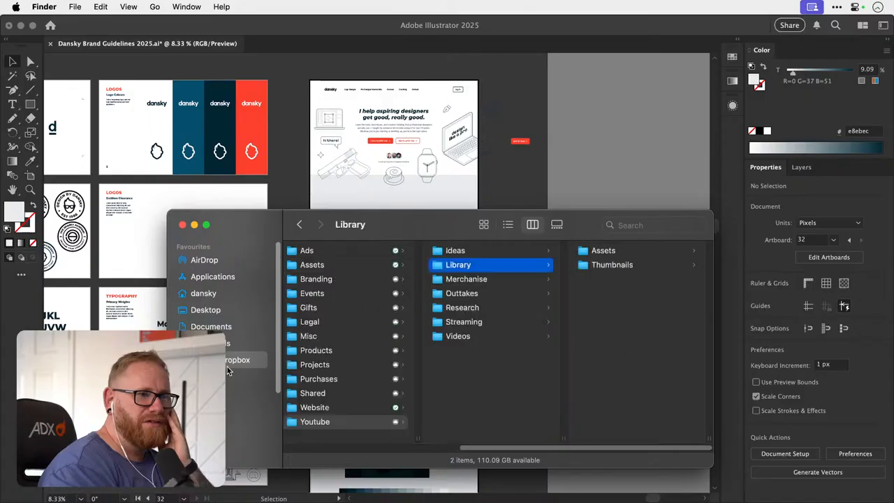
key(Down)
key(Down)
key(Down)
key(Down)
key(Down)
key(Right)
key(Down)
key(Down)
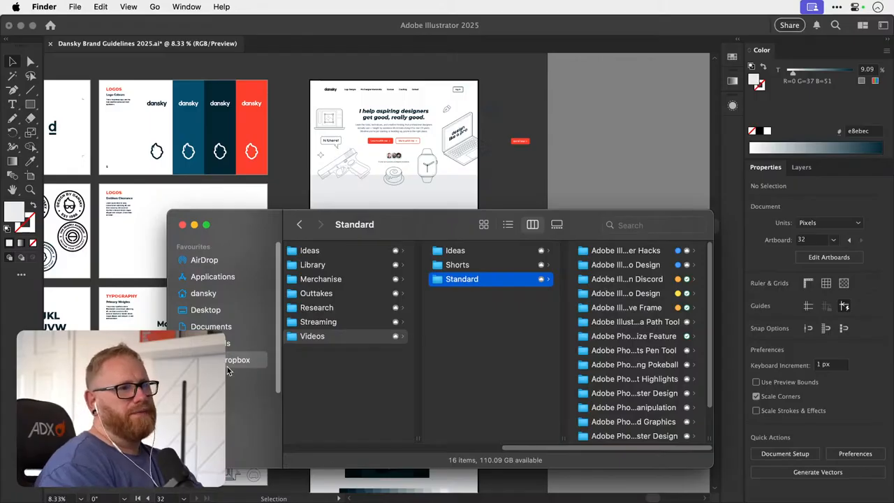
- Go to Website > Site Assets in the Dropbox folder and show the contents of Course Box Mockups
key(Left)
key(Left)
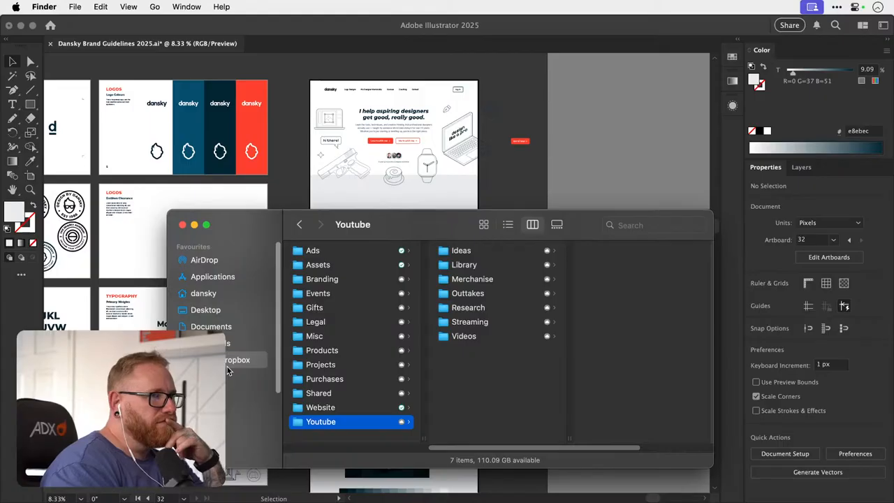
key(Up)
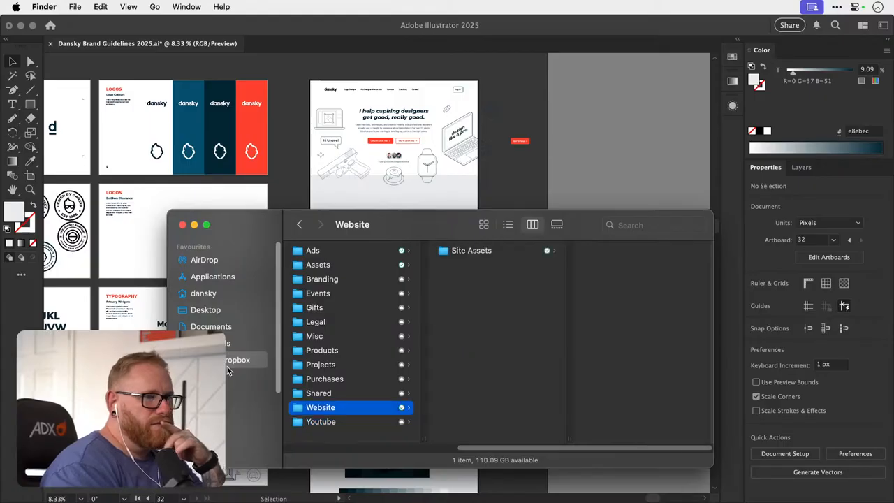
key(Right)
key(Right)
key(Down)
key(Down)
- Go into Output > RAW Output and look through the box mockups to select Ultimate Bundle Box Mockup.png
key(Down)
key(Right)
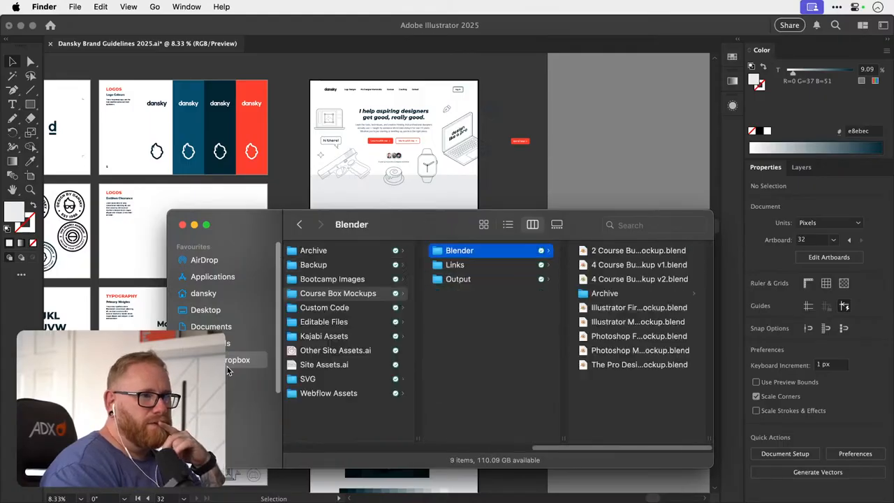
key(Down)
key(Down)
key(Right)
key(Down)
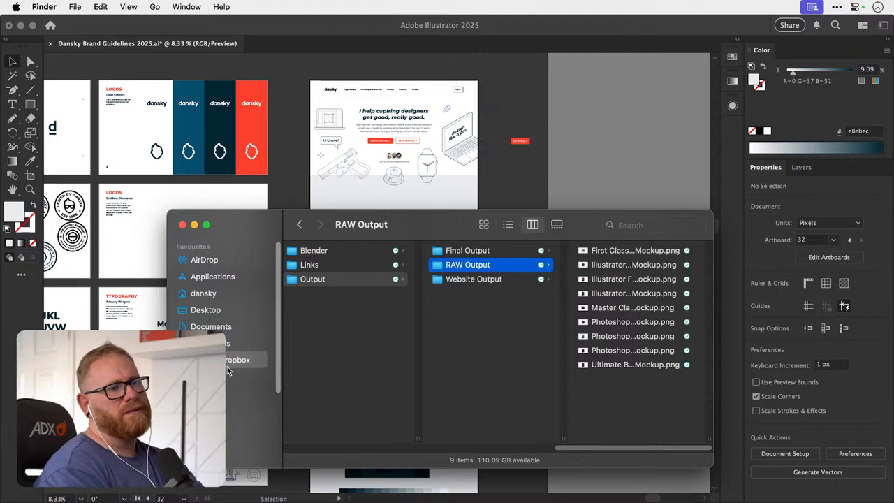
key(Right)
key(Down)
key(Down)
key(Down)
key(Down)
key(Down)
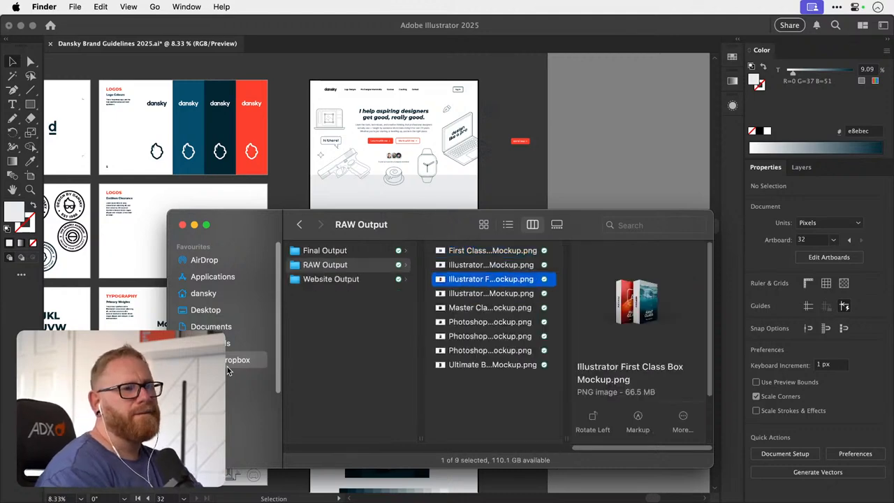
key(Down)
key(Down)
key(Down)
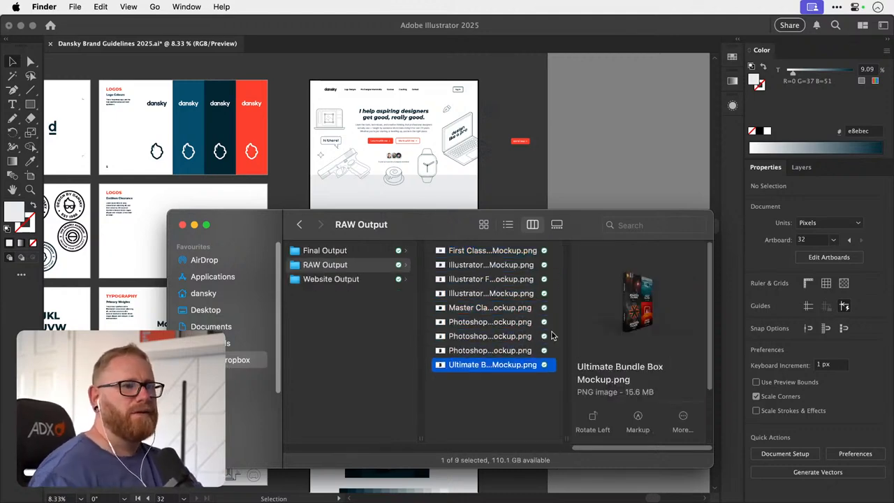
- Open Ultimate Bundle Box Mockup.png in Adobe Photoshop 2025 and minimise the Finder window
right_click(515, 366)
mouse_move(583, 153)
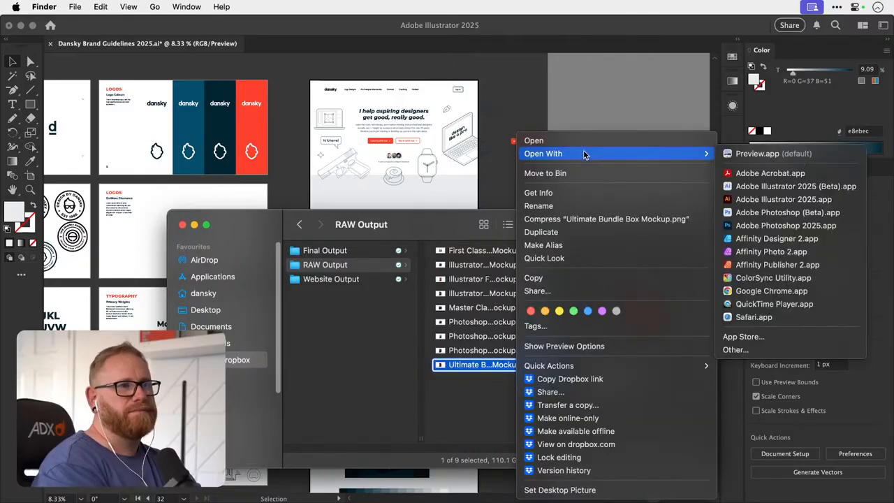
click(783, 226)
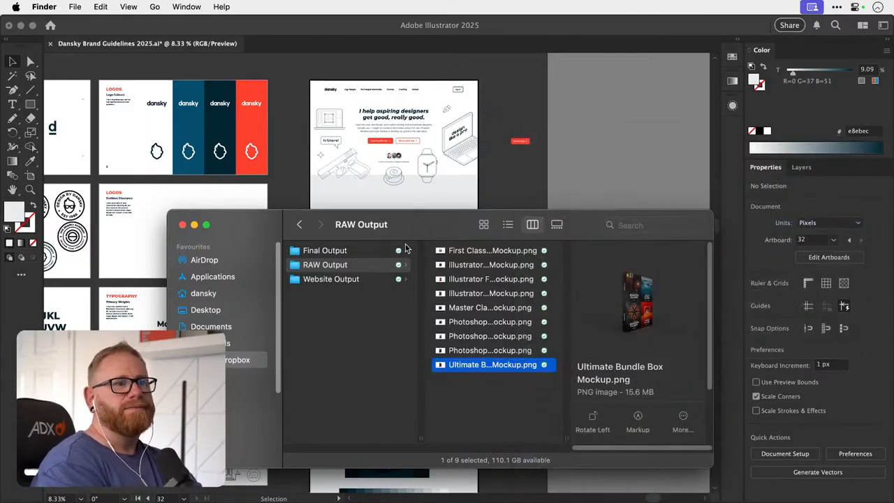
click(194, 224)
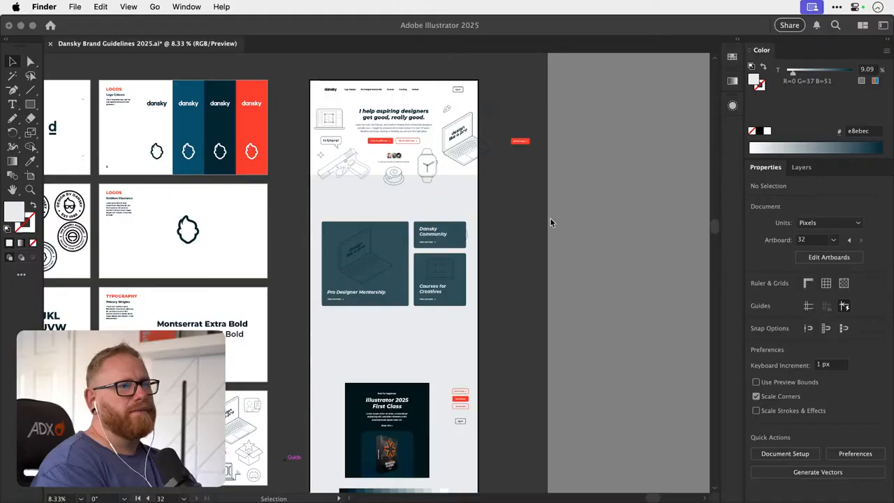
click(559, 260)
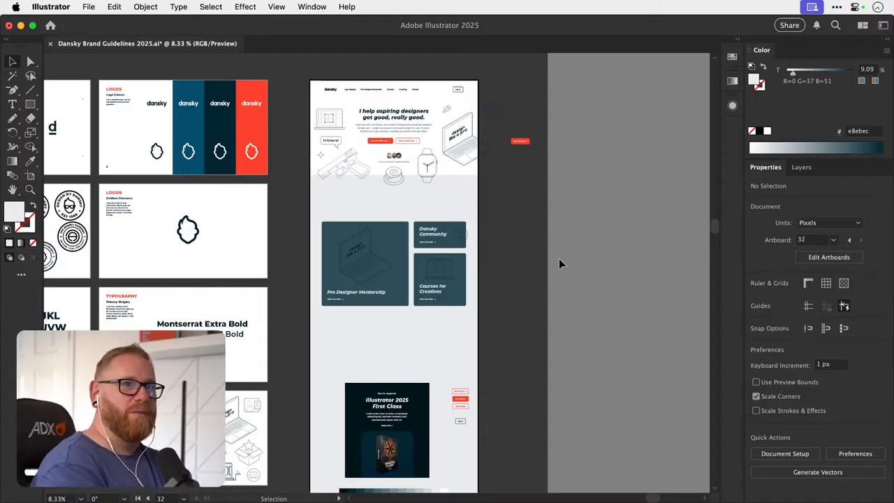
click(837, 7)
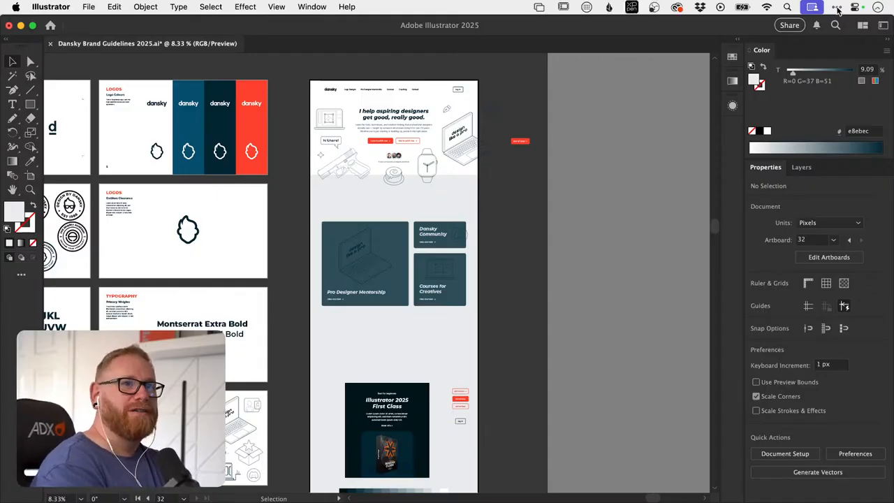
click(679, 7)
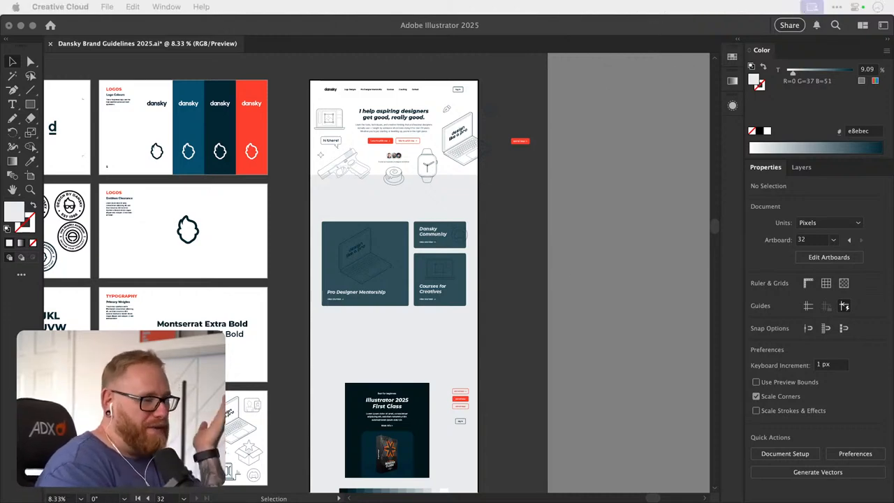
- Switch to Photoshop and brighten the bundle box layer with a Brightness/Contrast adjustment
key(super+Tab)
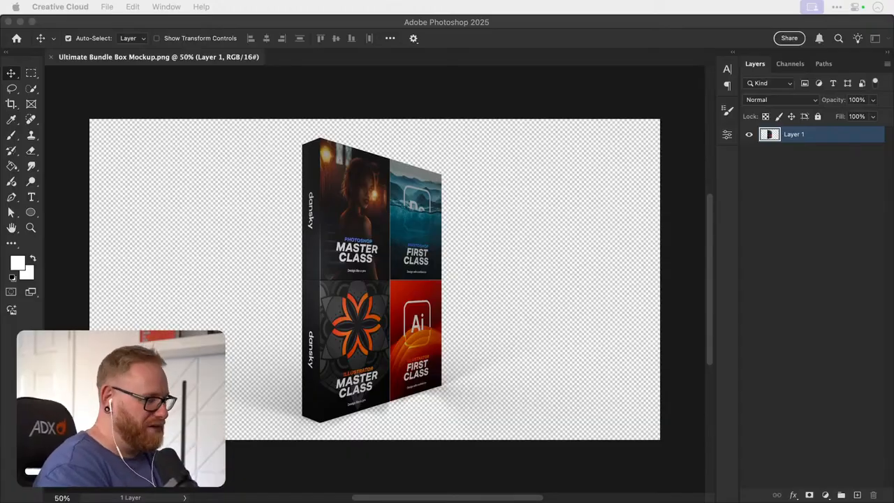
key(super+Tab)
click(294, 176)
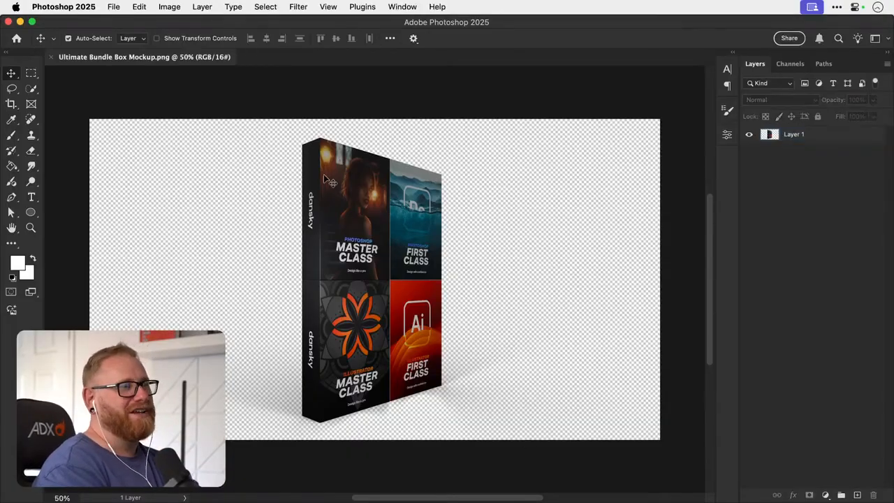
click(329, 180)
click(169, 6)
mouse_move(187, 40)
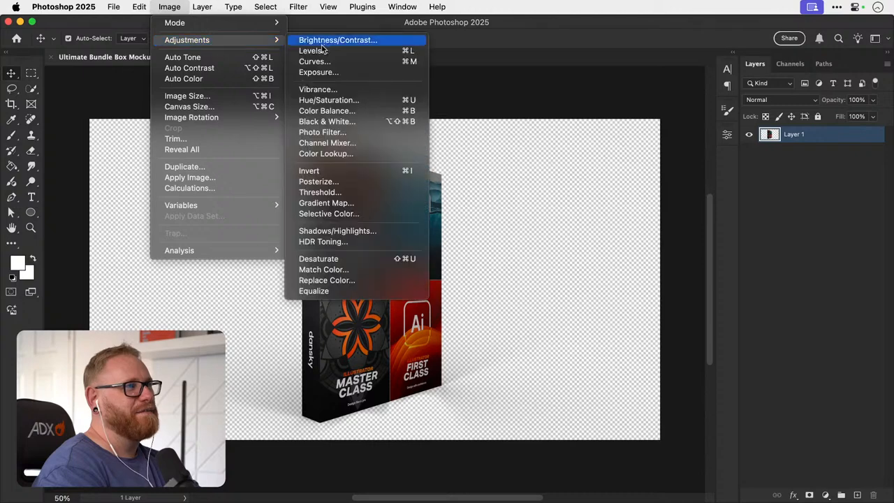
click(322, 50)
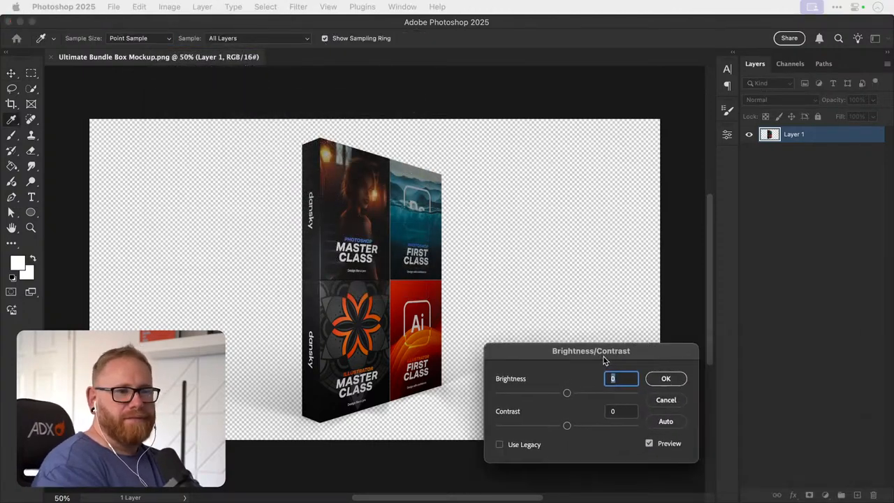
drag(549, 398, 596, 397)
click(647, 382)
key(v)
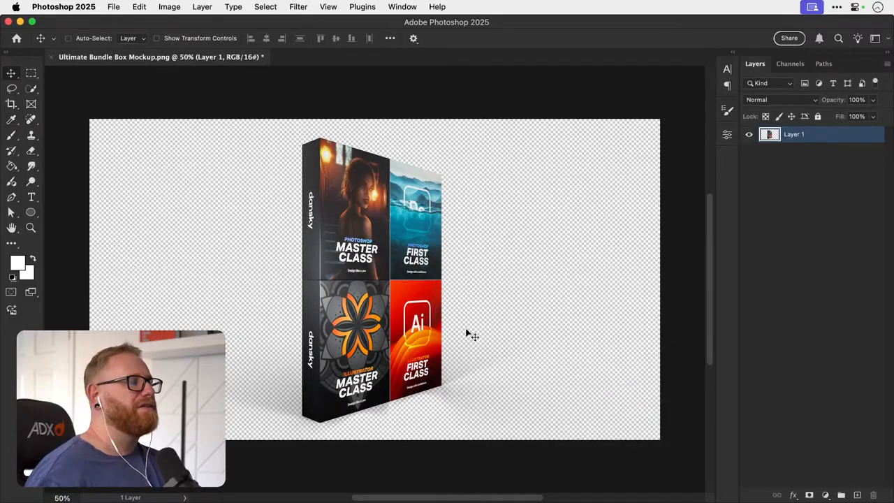
- Copy the whole brightened box image and paste it into the Illustrator homepage mockup, sized and placed over the Courses for Creatives card
key(Escape)
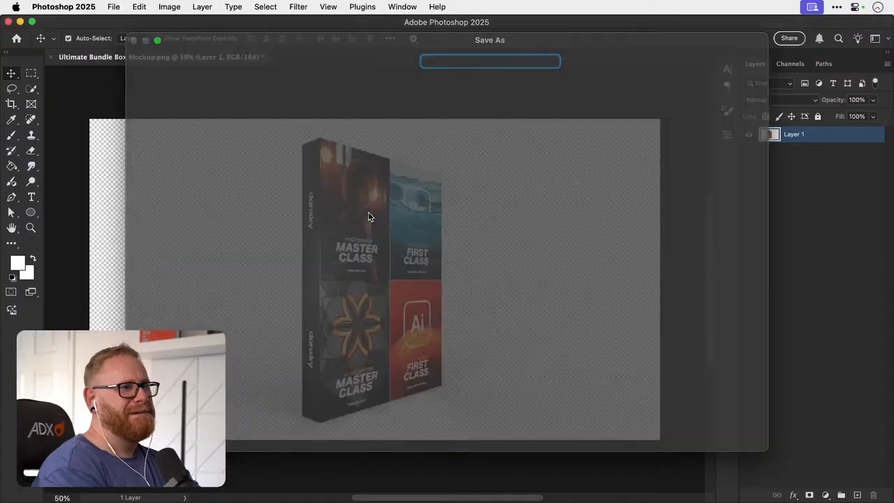
key(super+a)
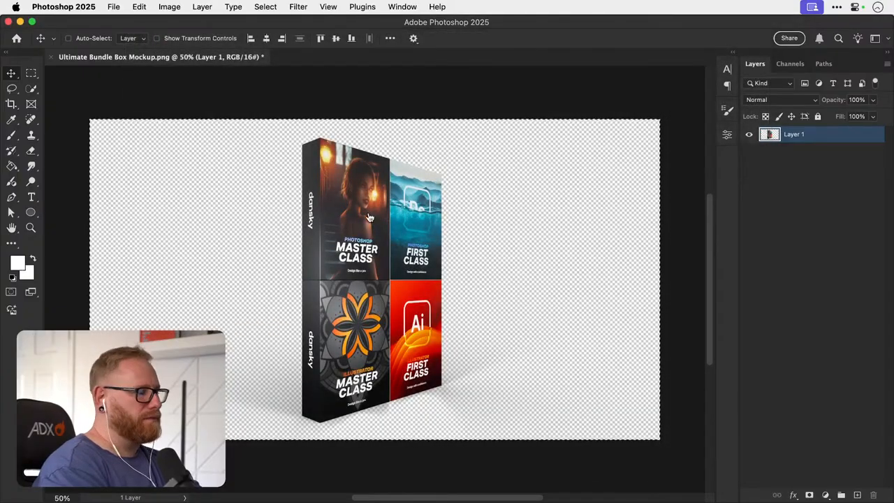
key(super+Tab)
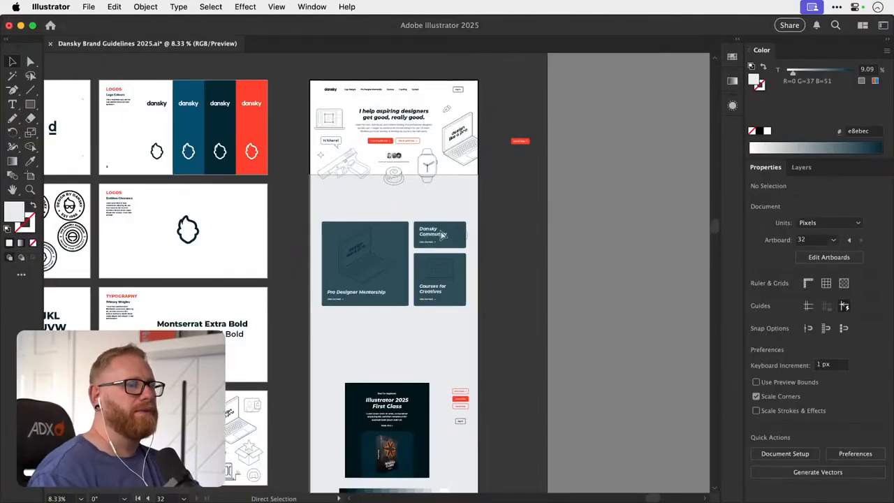
key(super+v)
drag(544, 179, 433, 243)
key(v)
drag(386, 284, 447, 290)
drag(438, 280, 559, 283)
- Delete the line illustrations from the Pro Designer Mentorship, Dansky Community and Courses for Creatives cards
click(290, 251)
key(Delete)
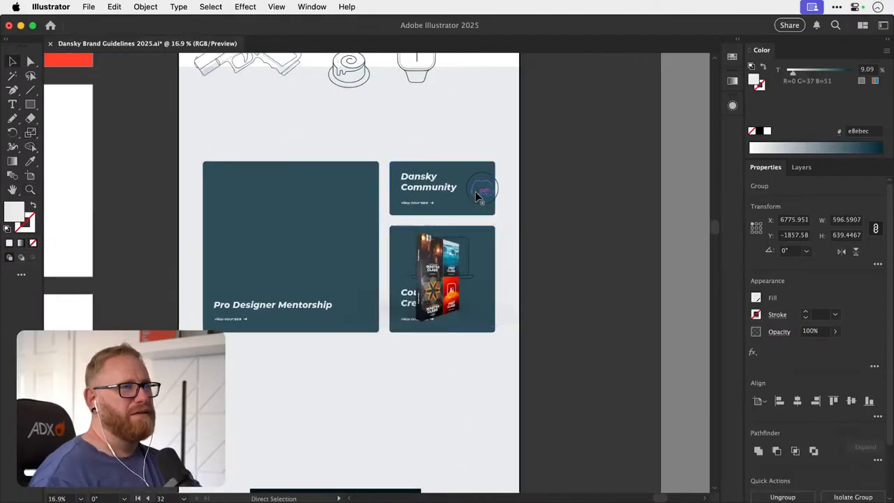
click(481, 189)
key(Delete)
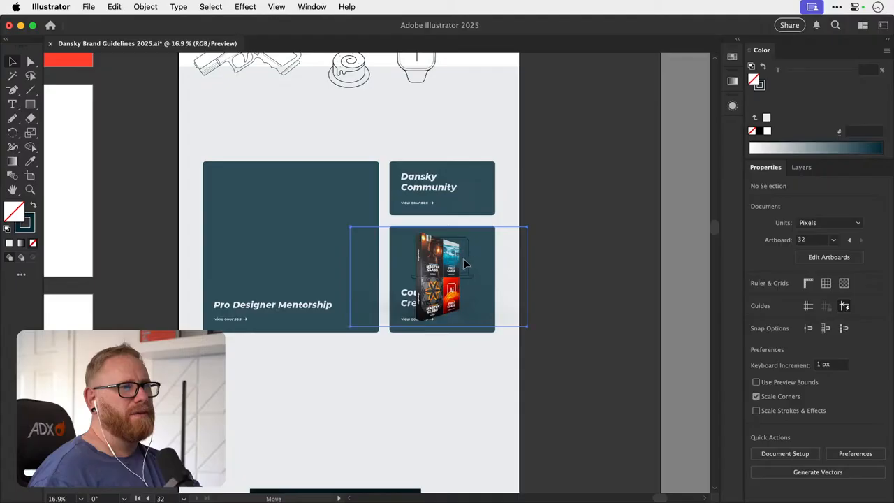
mouse_move(464, 262)
mouse_down()
mouse_move(449, 326)
mouse_move(478, 251)
mouse_move(496, 273)
mouse_move(515, 225)
mouse_move(467, 260)
mouse_up()
click(469, 264)
key(Delete)
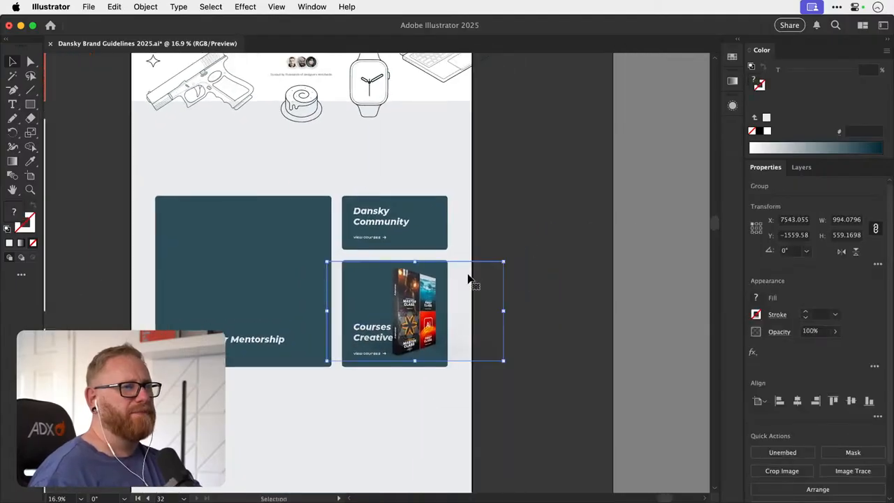
- Switch to Photoshop, close Ultimate Bundle Box Mockup.png without saving, and clear the Finder window out of the way
key(super+Tab)
key(super+w)
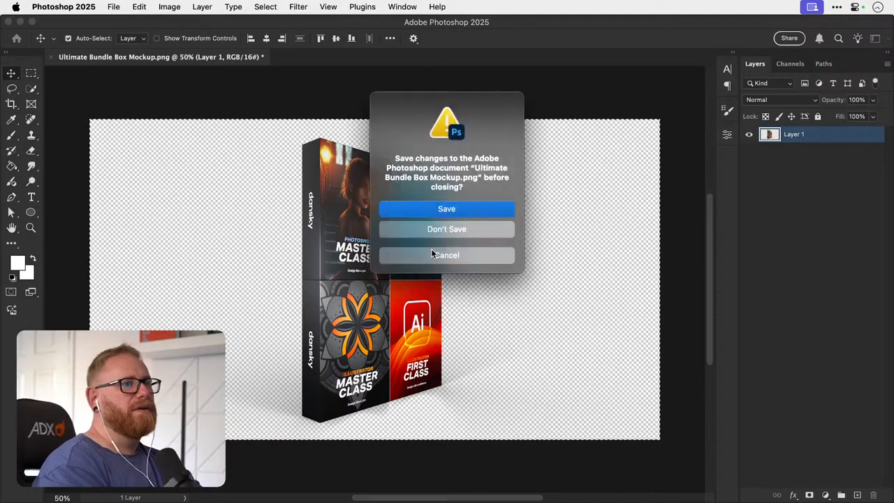
click(422, 231)
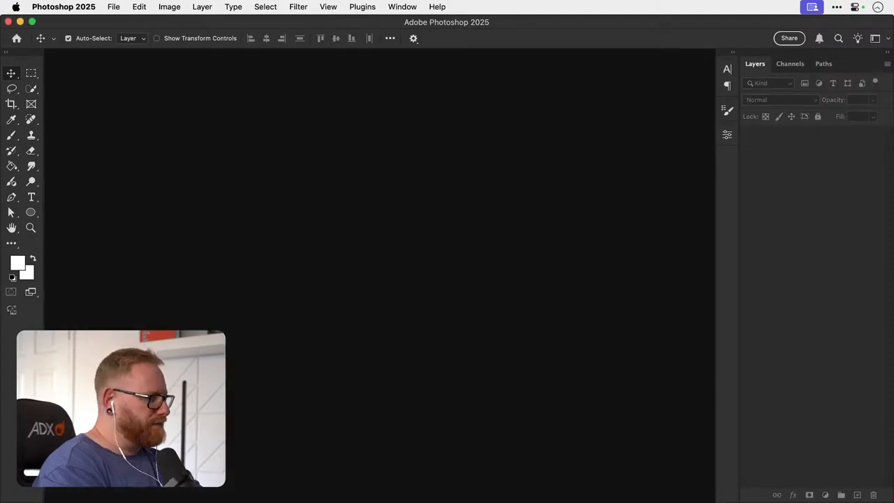
key(super+Tab)
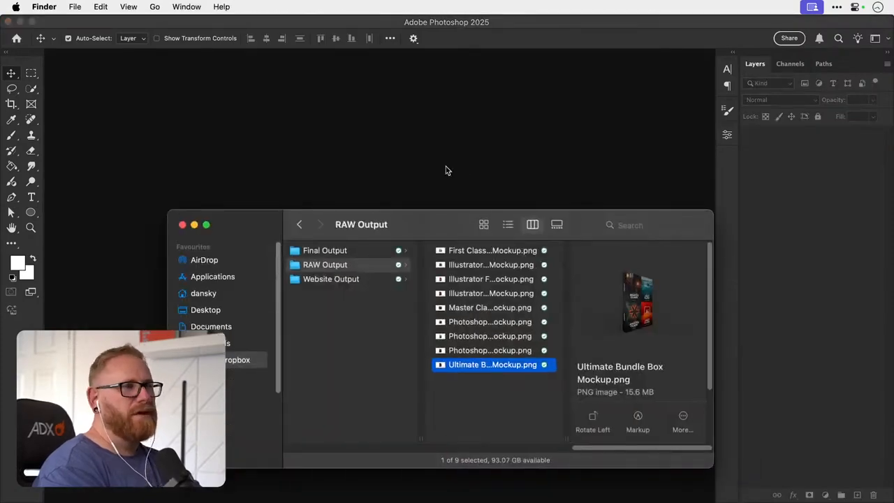
drag(426, 218, 374, 502)
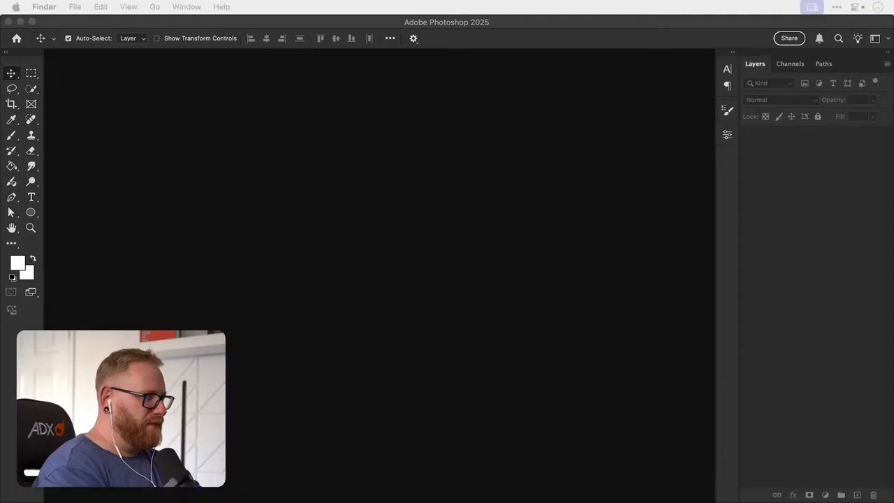
- Switch to Framer and open the BG Image settings of the Dansky Community promo box on the Home page
key(super+Tab)
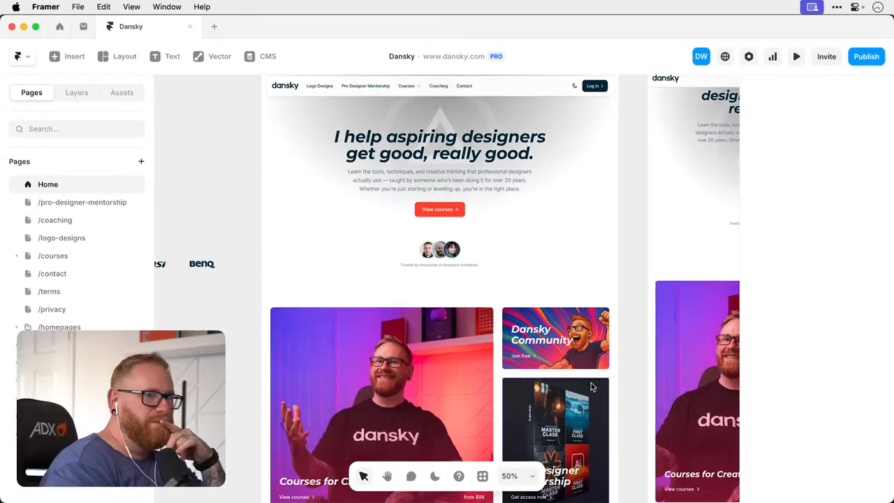
click(596, 341)
scroll(596, 341, down, 3)
scroll(596, 341, right, 2)
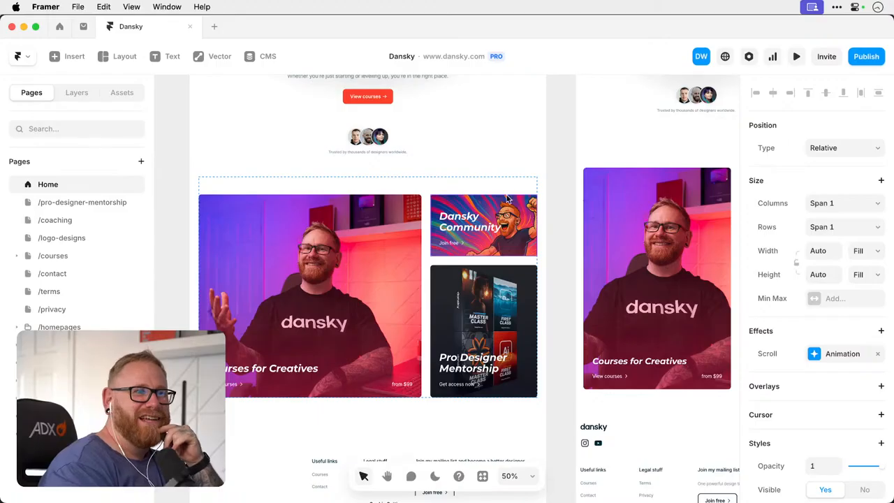
scroll(797, 338, down, 5)
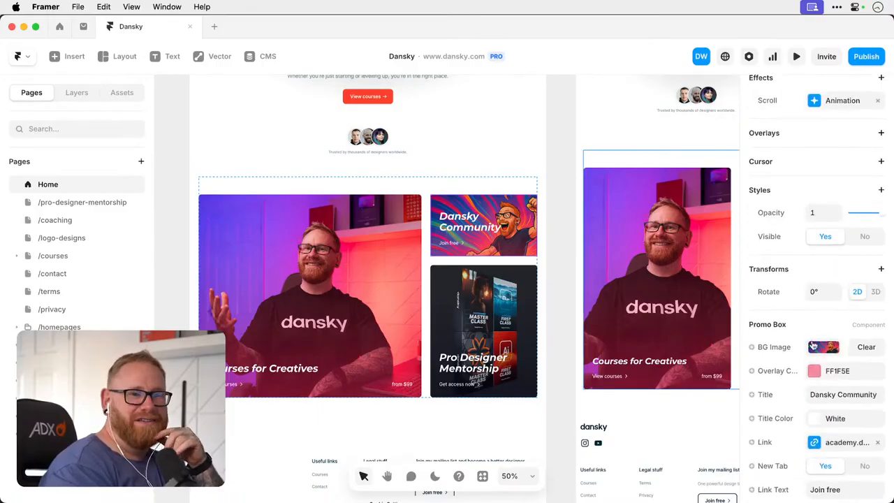
click(824, 349)
mouse_move(669, 333)
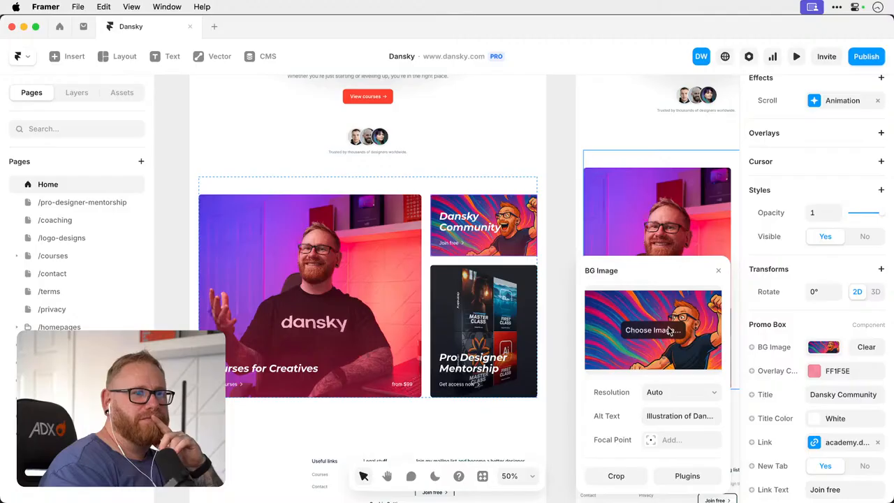
click(669, 331)
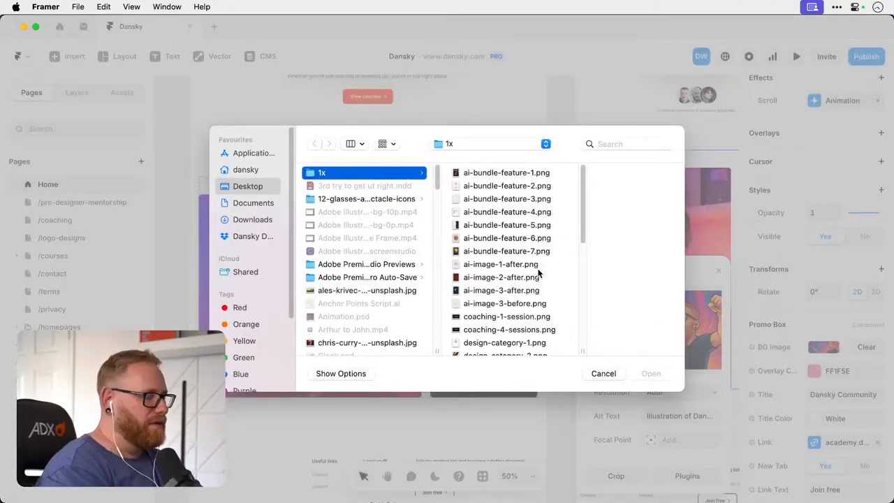
scroll(539, 273, down, 5)
key(Escape)
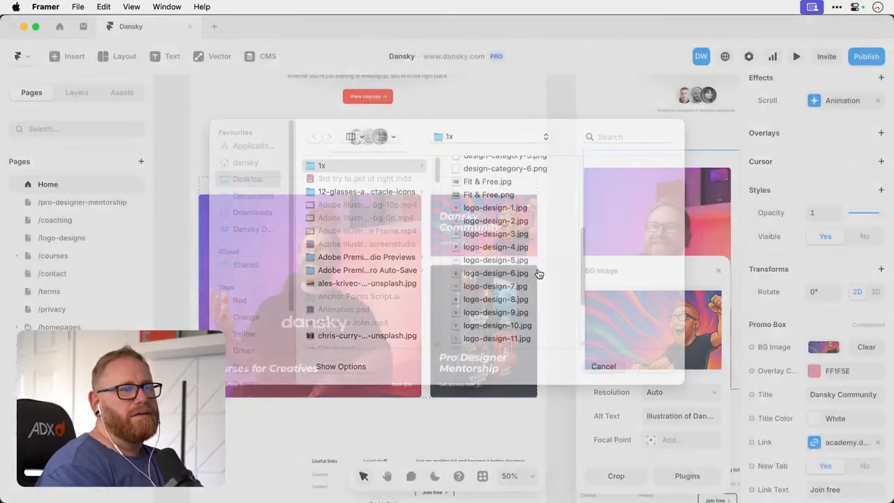
right_click(702, 316)
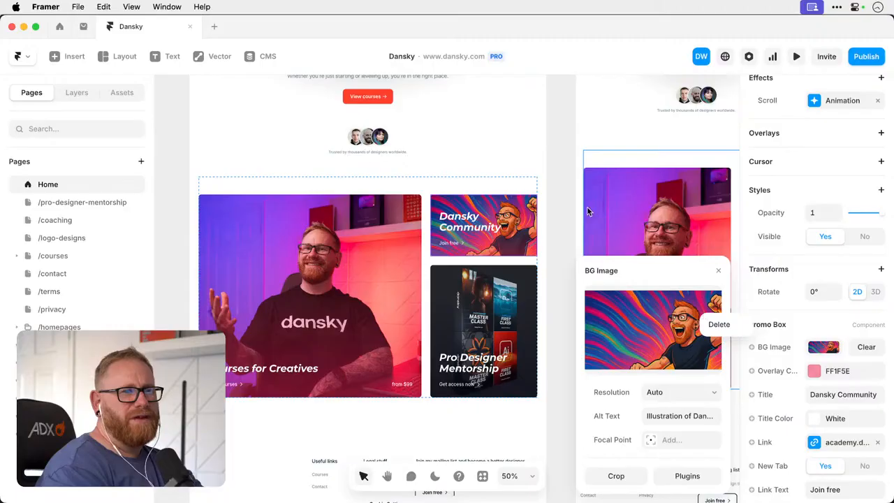
click(557, 183)
click(559, 193)
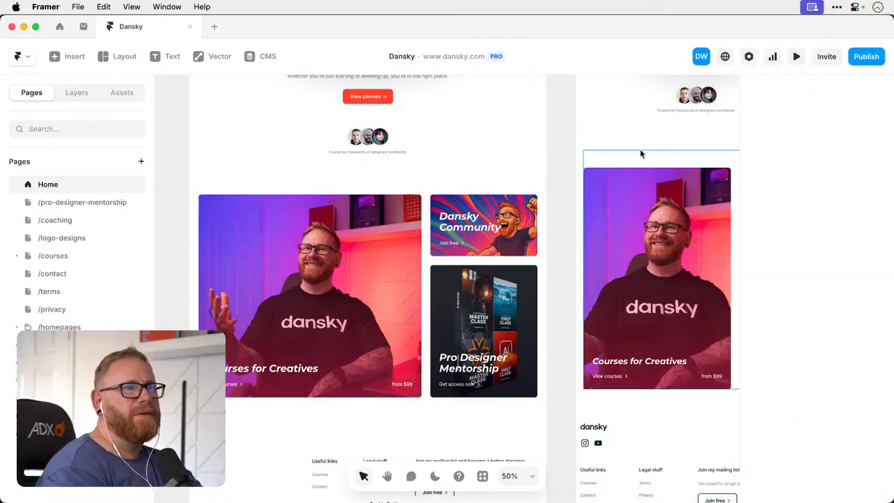
- Look at the Dansky site's staging publish details in Framer
click(866, 59)
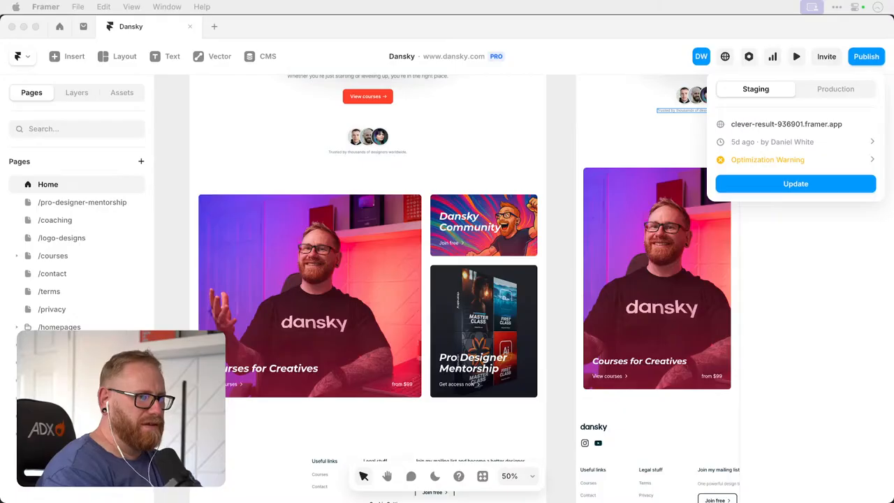
click(821, 299)
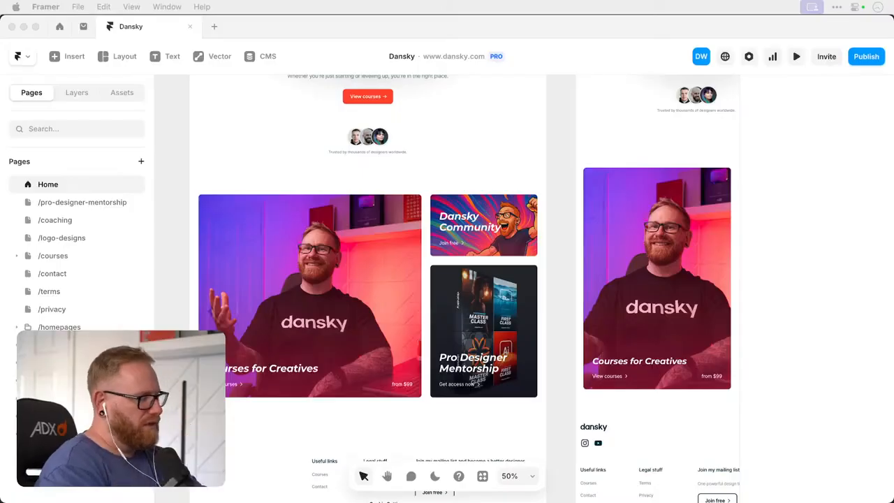
- Switch to Illustrator and place Dansky Community.jpg from the Desktop over the Dansky Community card
key(F11)
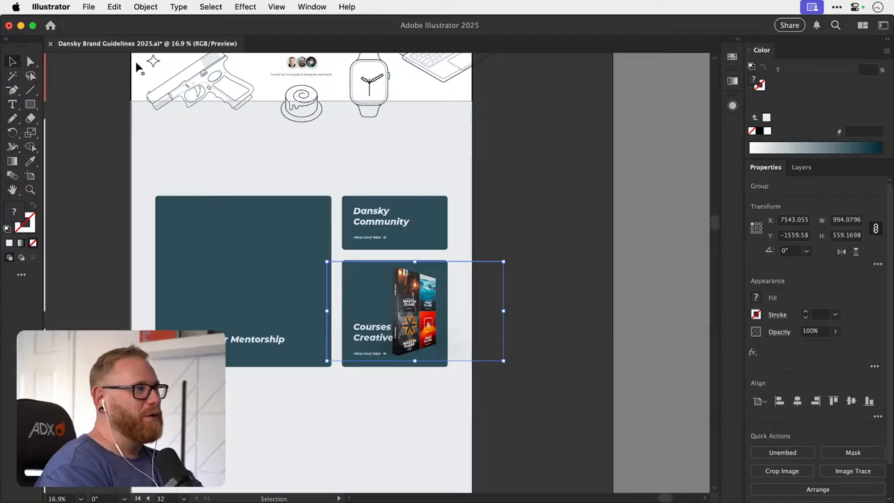
click(88, 6)
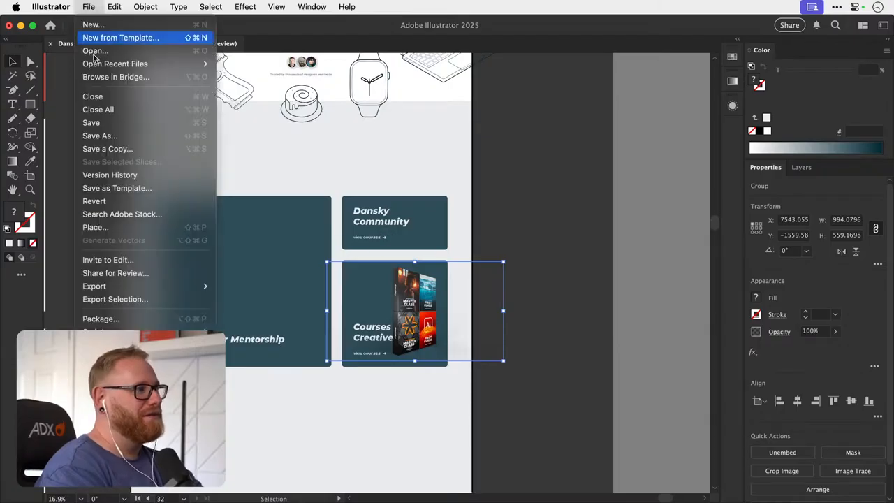
click(145, 227)
scroll(363, 206, down, 5)
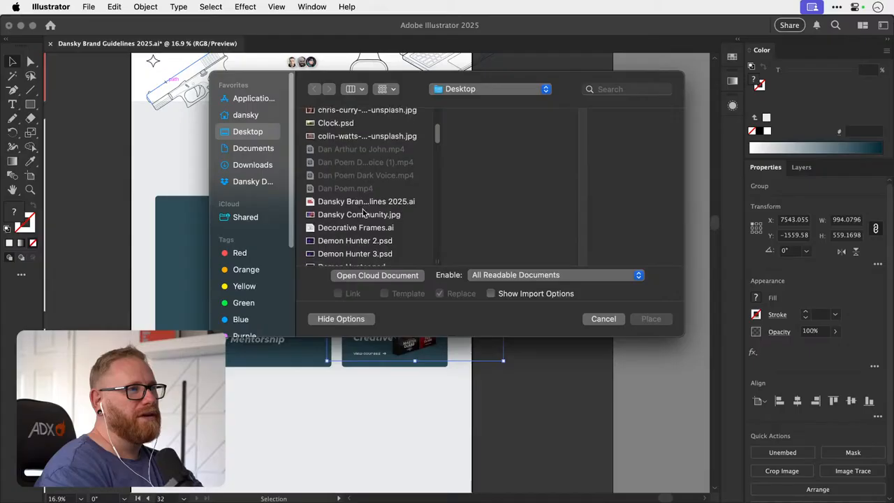
click(363, 213)
click(650, 321)
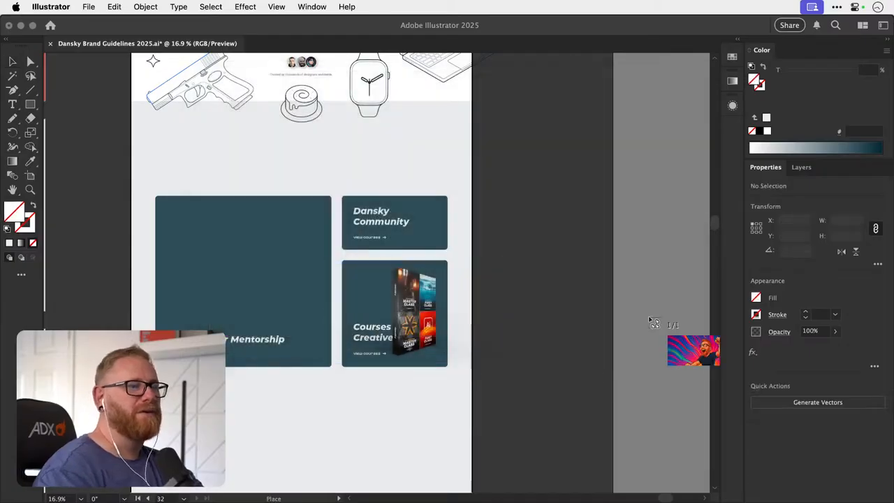
drag(493, 200, 417, 228)
- Scale the placed image to about 605 × 350 px to cover the Dansky Community card, and paste it inside the card using Draw Inside
scroll(428, 227, up, 3)
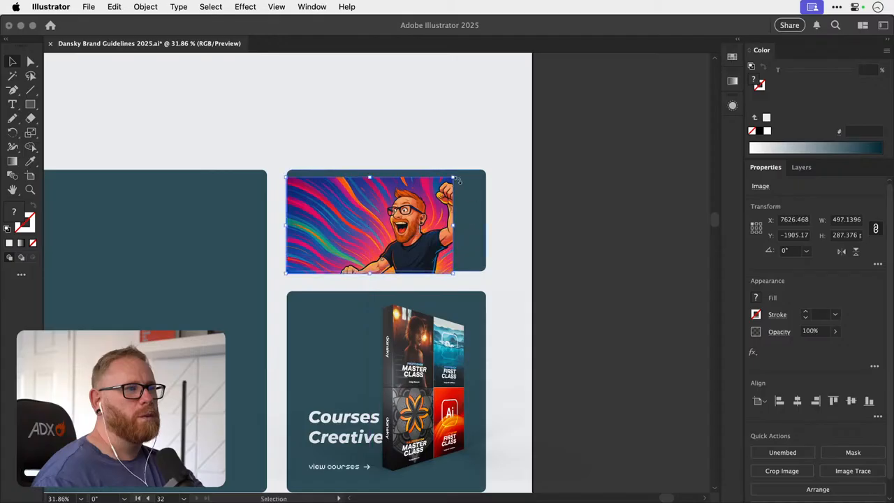
drag(485, 170, 494, 158)
key(super+space)
drag(440, 215, 501, 231)
key(super+x)
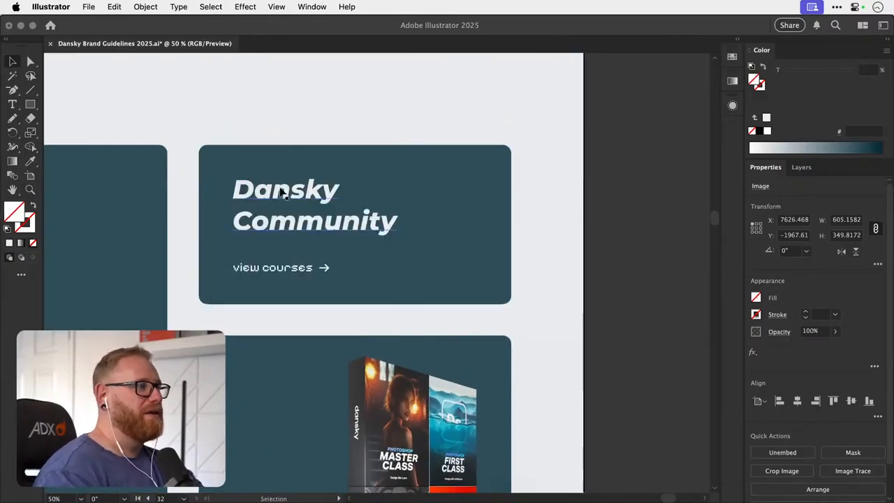
click(346, 154)
key(shift+d)
key(super+v)
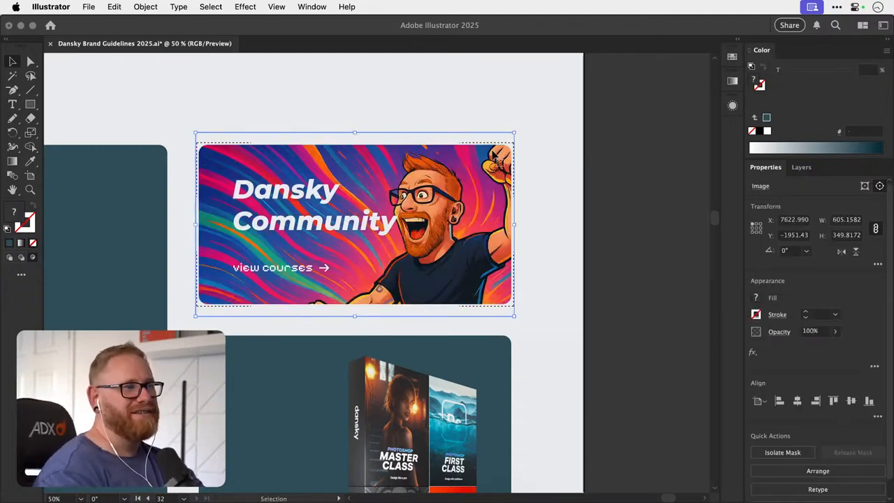
- Enlarge the masked Dansky Community image to about 630 × 364 px, shift it slightly left within the card, and deselect it
drag(516, 316, 529, 325)
key(shift+Left)
key(shift+Left)
key(shift+Left)
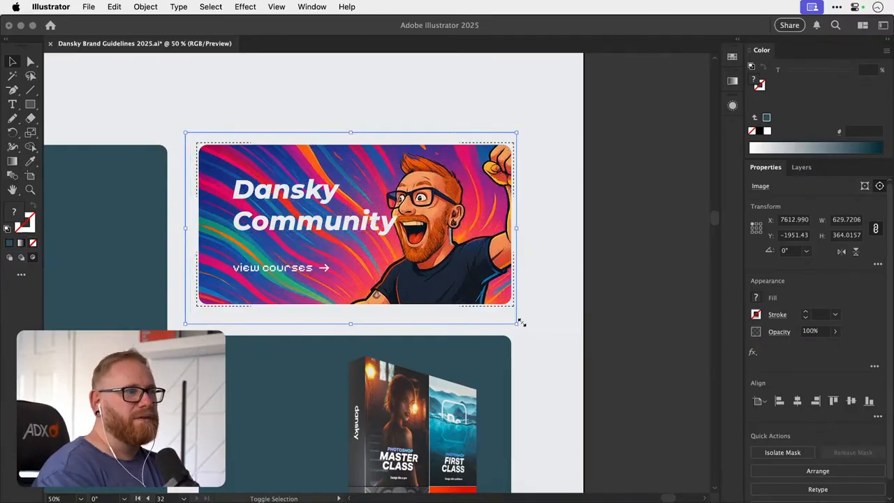
key(Right)
key(Right)
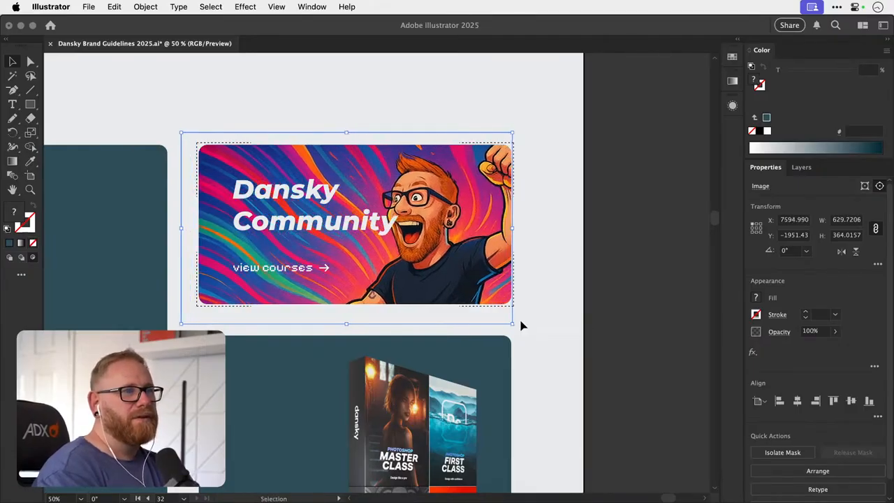
key(Right)
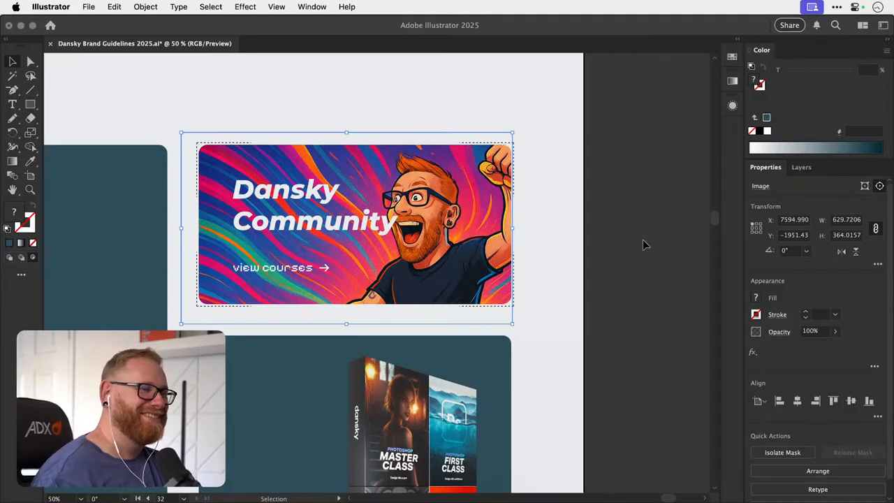
click(643, 240)
key(super+minus)
key(super+minus)
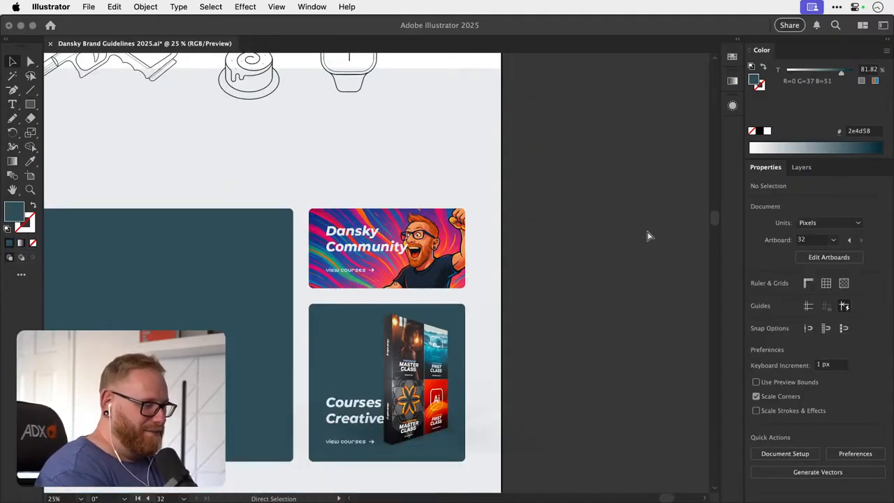
key(super+Tab)
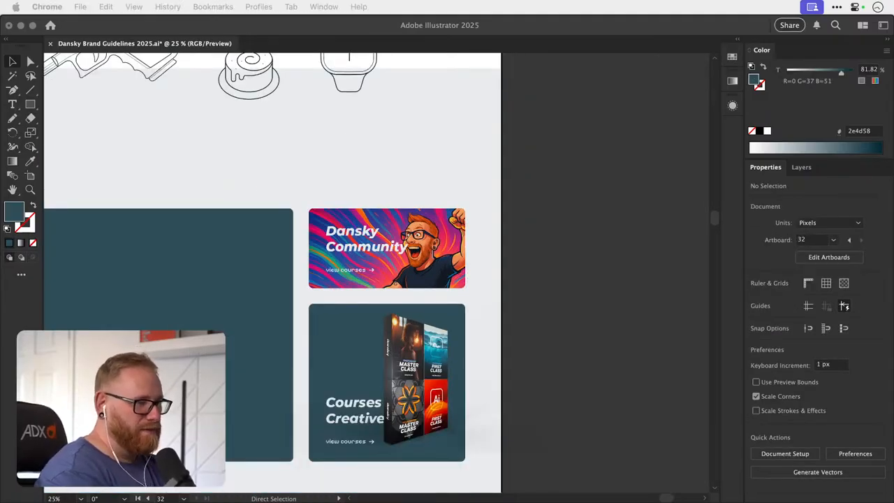
click(580, 280)
key(super+Tab)
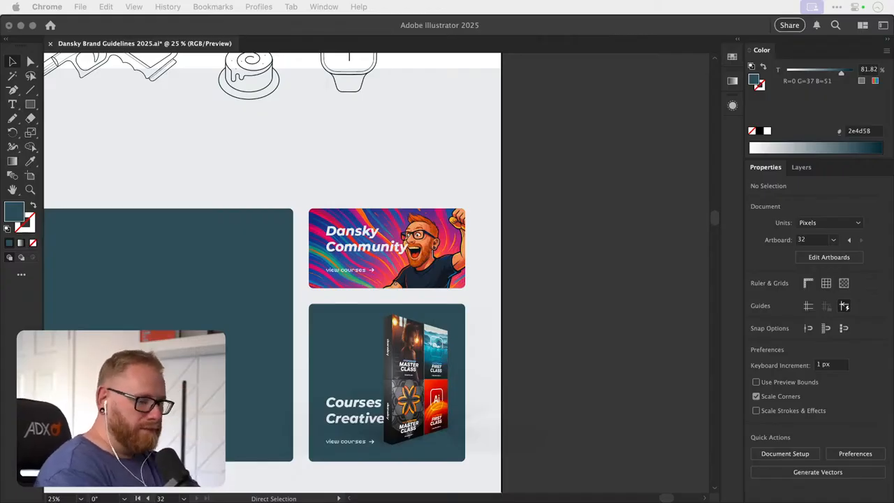
click(579, 224)
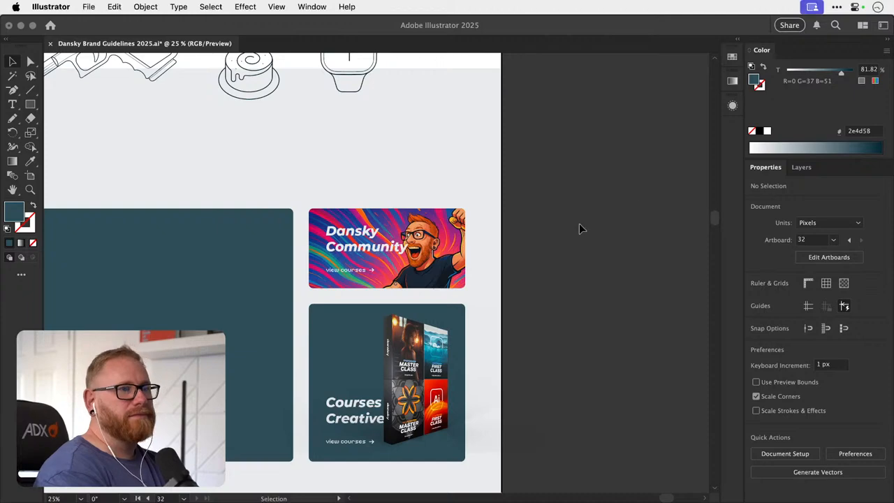
- Arrange the course bundle box image behind the Courses for Creatives text but in front of the card's background
drag(391, 371, 457, 297)
key(z)
key(v)
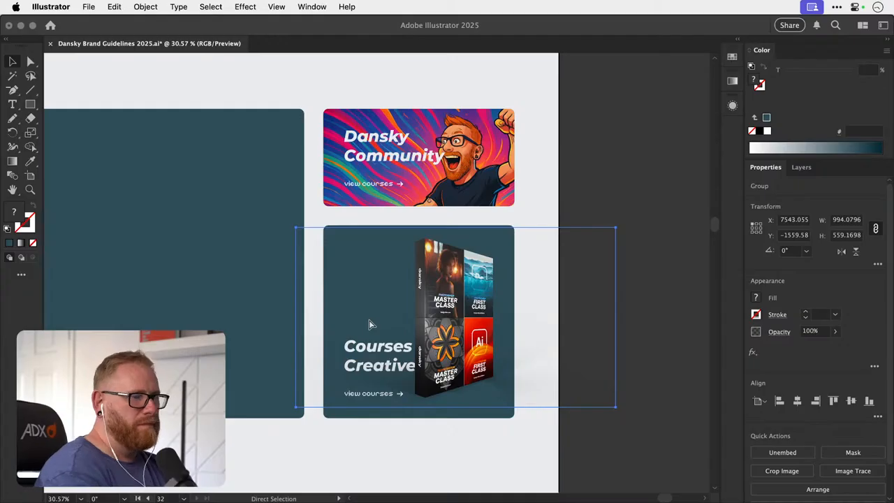
key(super+bracketleft)
key(super+bracketleft)
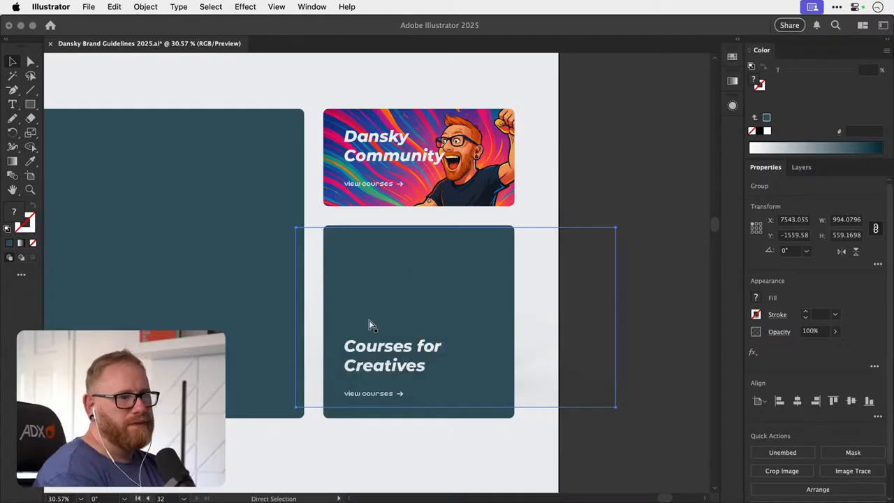
key(super+bracketright)
key(v)
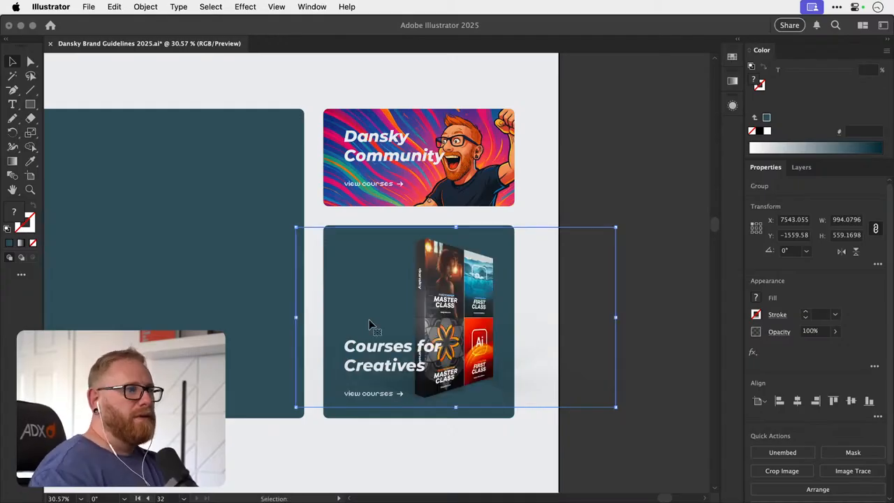
click(610, 166)
- Fill the Courses for Creatives card background with the dark navy 002533 sampled from the brand guidelines artboards
scroll(605, 171, down, 3)
scroll(604, 171, left, 3)
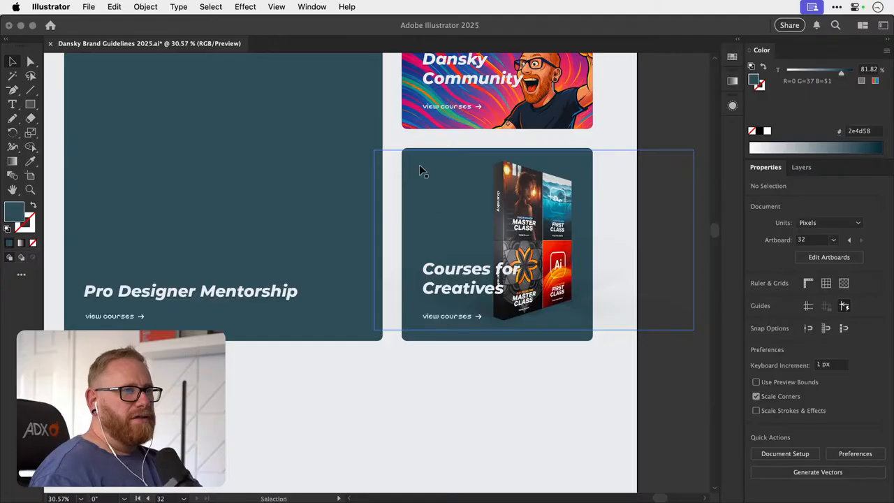
drag(428, 148, 441, 138)
key(super+z)
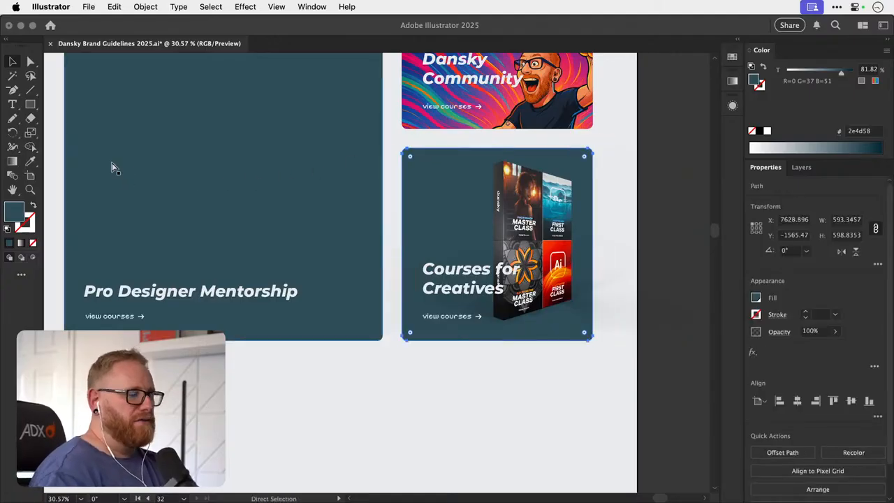
key(super+minus)
key(super+minus)
key(super+minus)
key(i)
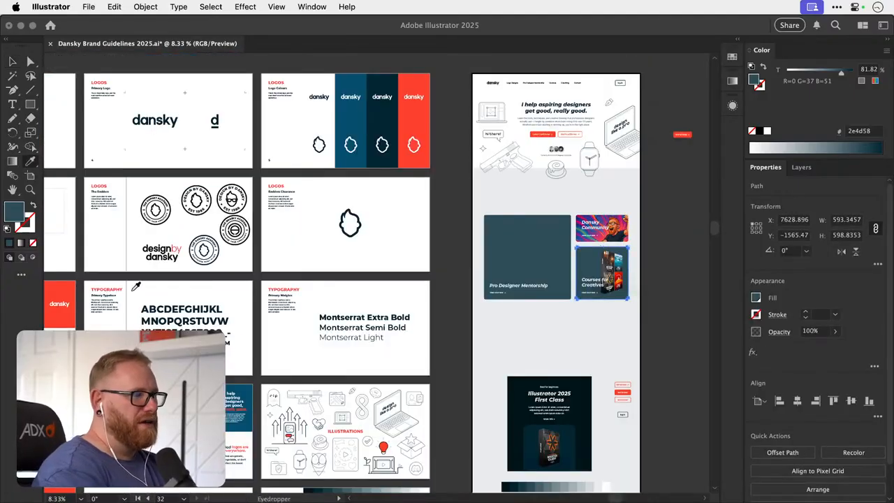
key(super+minus)
click(84, 322)
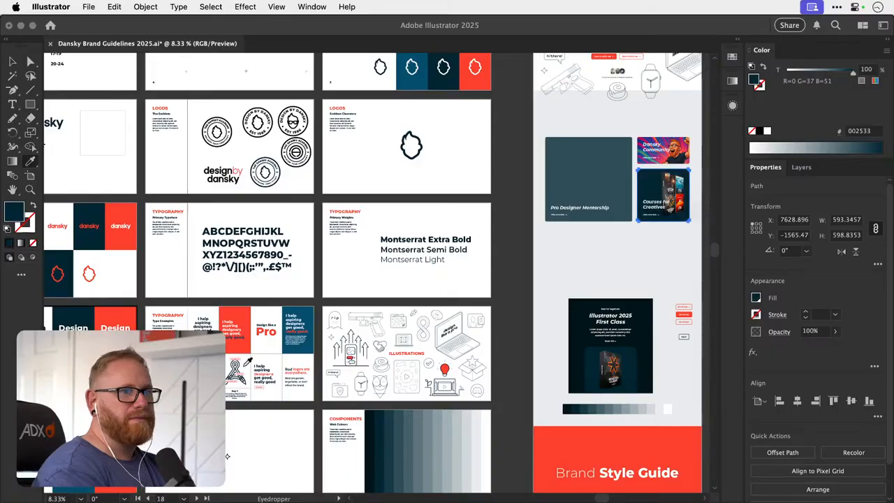
key(v)
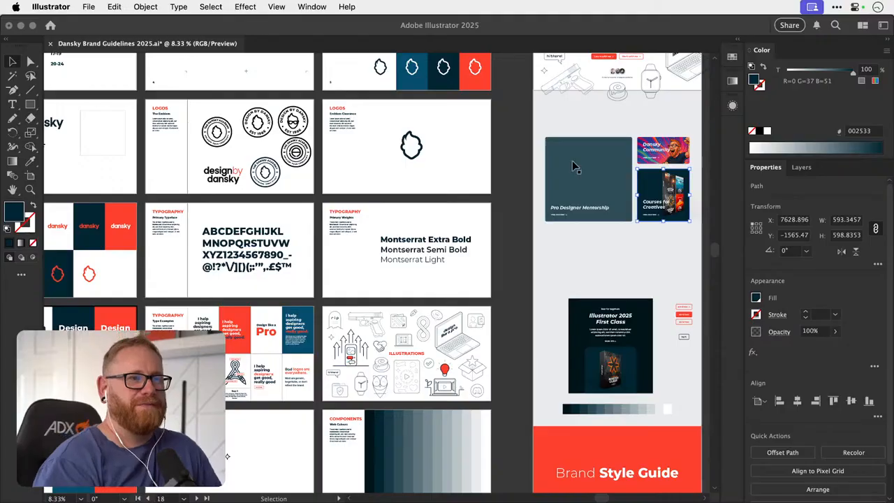
key(space)
drag(563, 237, 417, 306)
key(z)
drag(438, 253, 496, 244)
key(v)
key(space)
drag(485, 296, 502, 230)
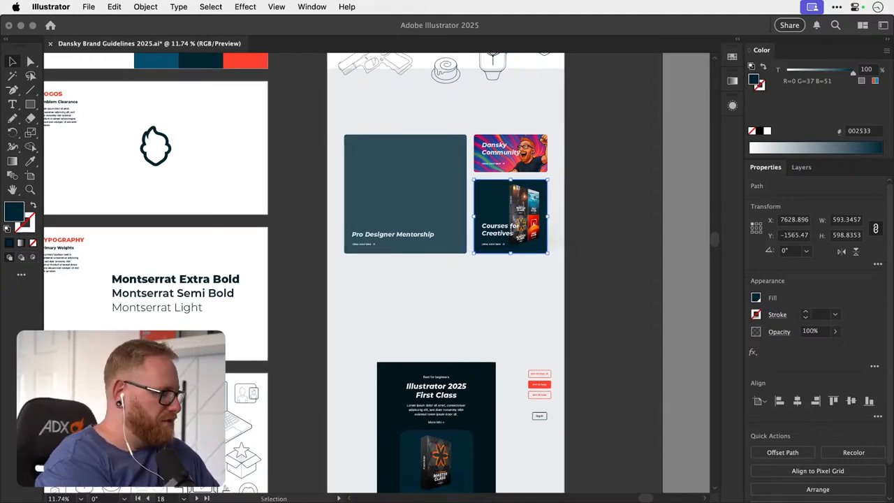
key(F11)
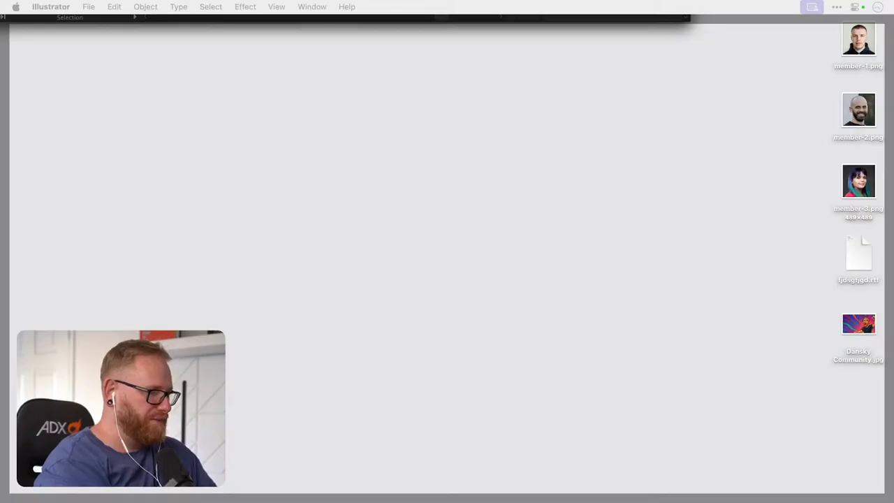
key(super+Tab)
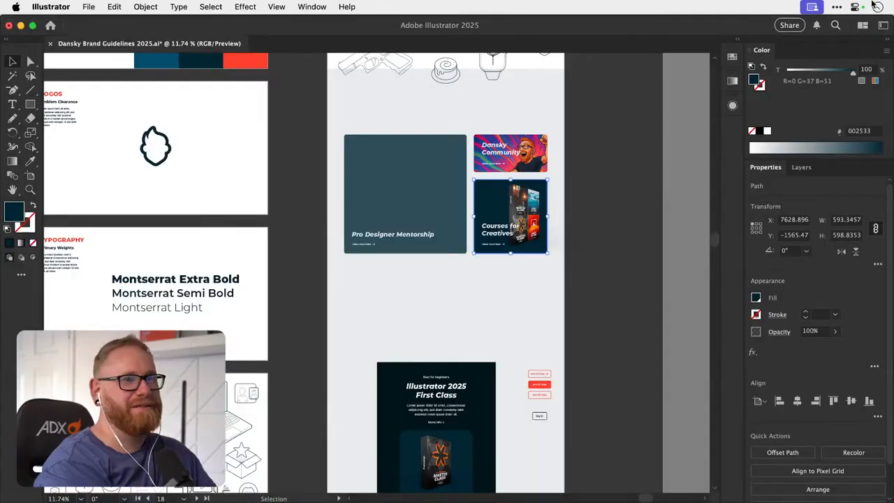
click(610, 205)
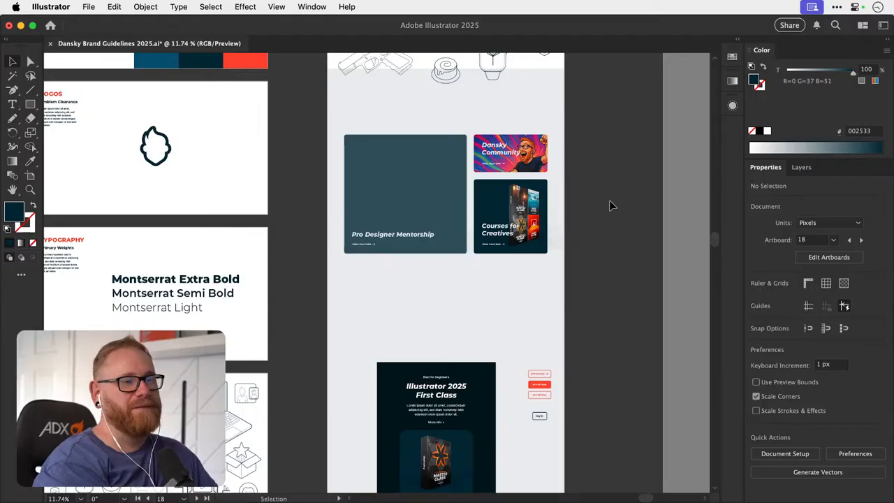
- Examine the Dansky Community and Courses for Creatives cards up close and in the context of the homepage
key(space)
drag(492, 205, 409, 226)
key(z)
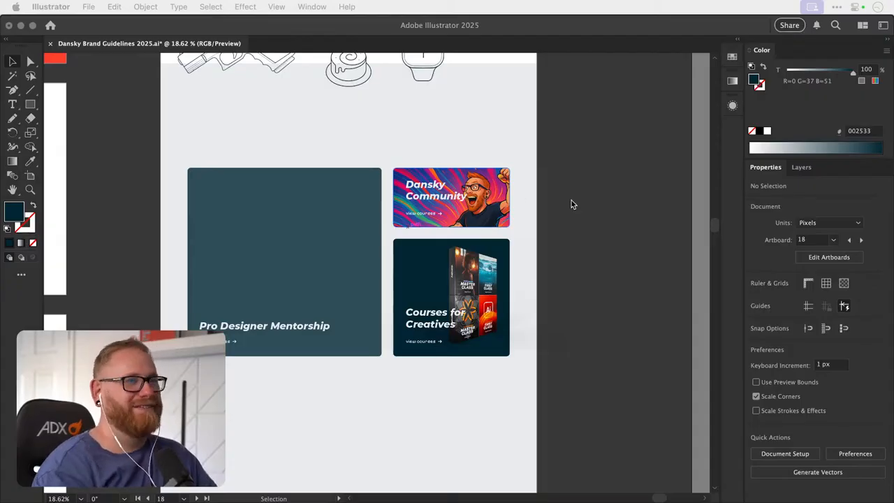
click(590, 213)
key(z)
drag(445, 204, 503, 281)
drag(463, 246, 591, 243)
drag(519, 283, 346, 249)
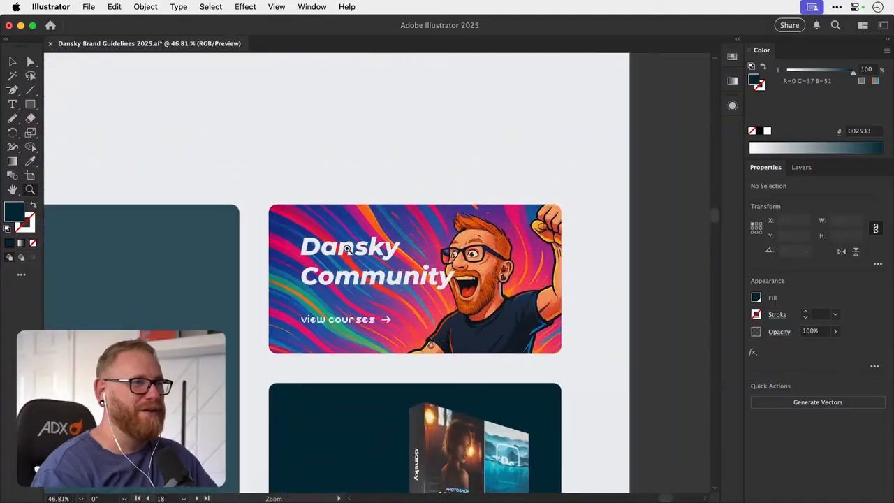
drag(438, 273, 297, 268)
key(space)
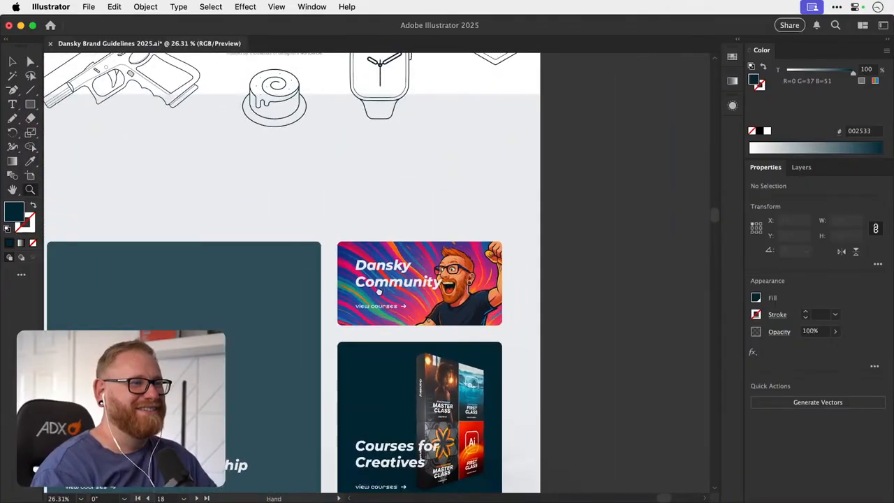
drag(379, 292, 366, 212)
key(v)
key(space)
drag(349, 281, 376, 332)
key(z)
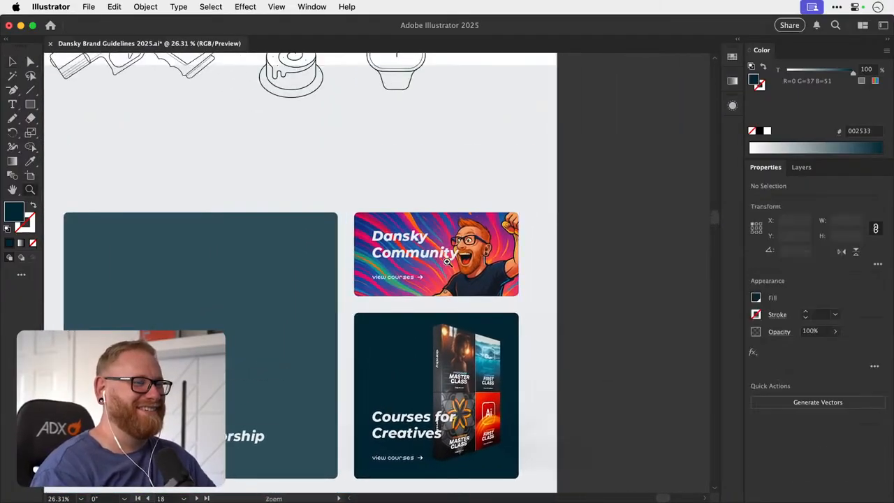
drag(446, 261, 363, 279)
- Select the large background rectangle of the Pro Designer Mentorship card on the homepage mockup
key(v)
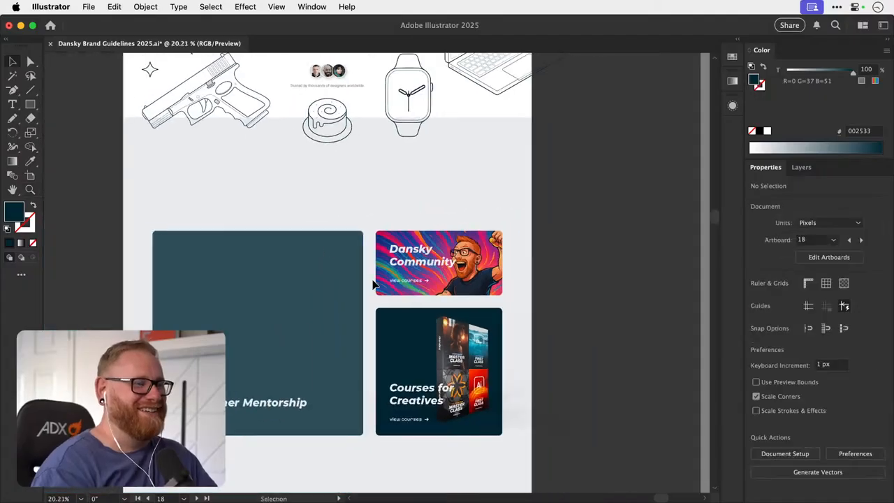
scroll(373, 285, down, 5)
scroll(373, 285, left, 3)
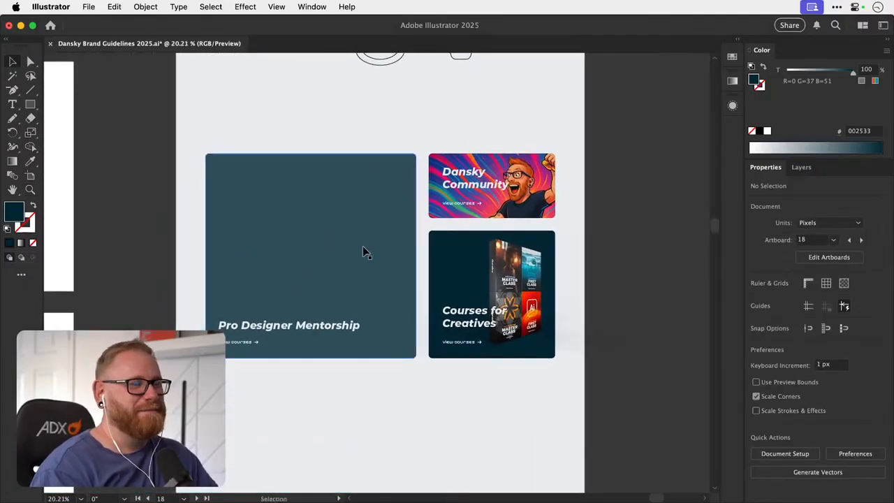
click(360, 278)
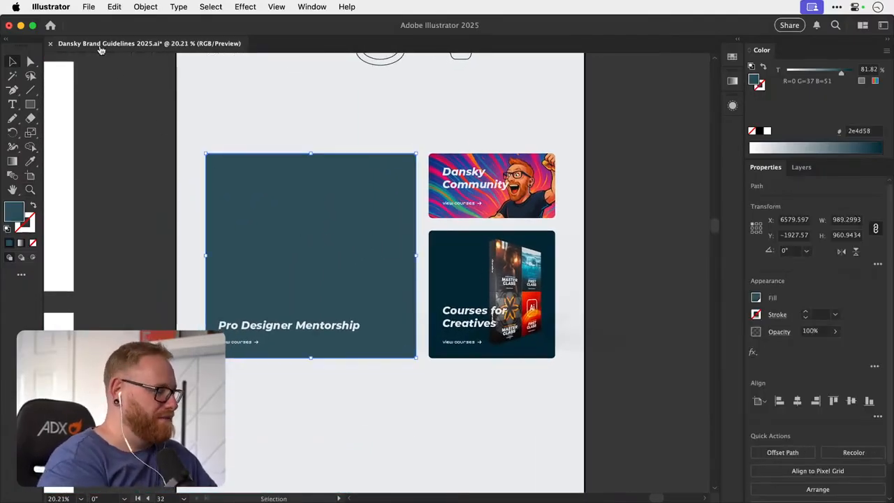
- Switch to Photoshop and compare the four portrait documents, Dansky Photo 1 to 4, as candidates for the mentorship card
key(super+Tab)
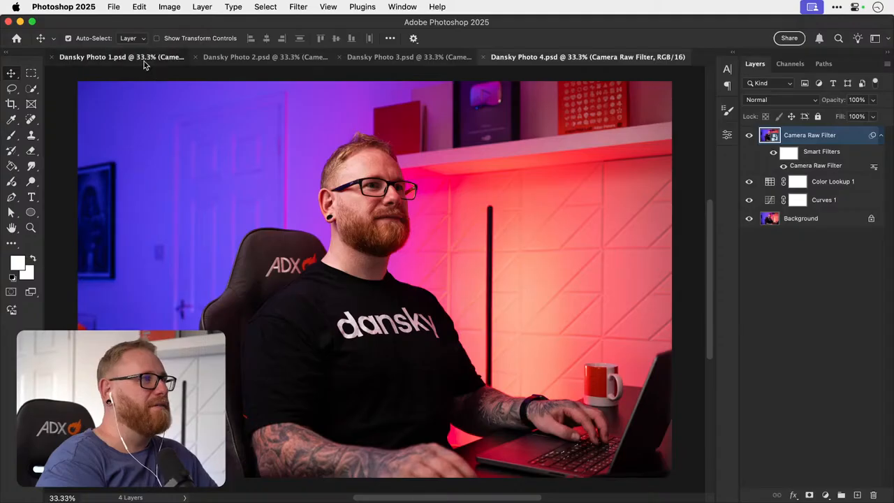
click(144, 61)
click(330, 56)
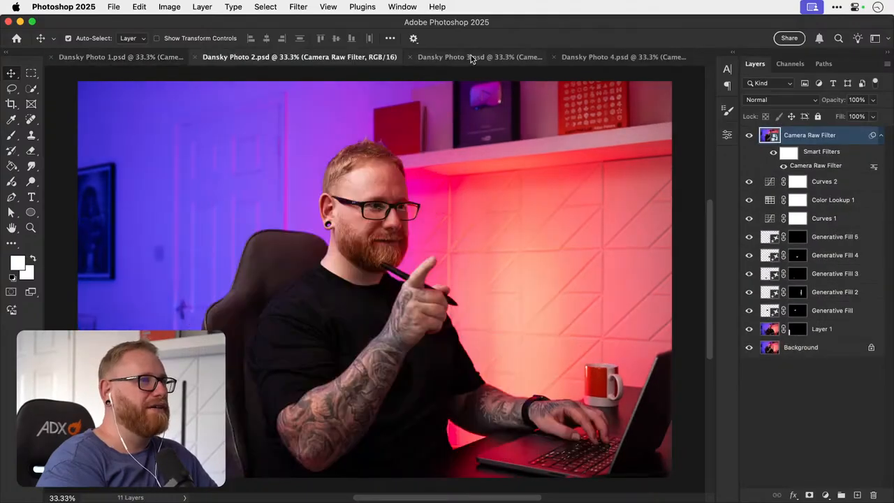
click(477, 58)
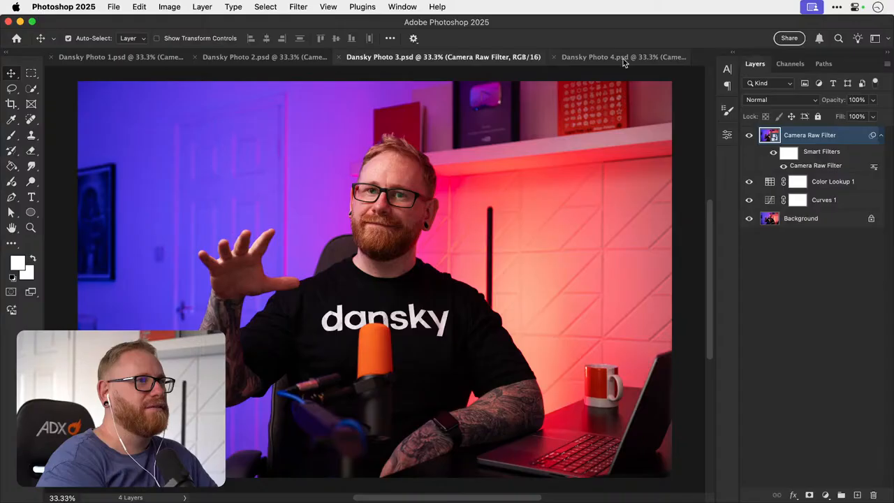
click(623, 58)
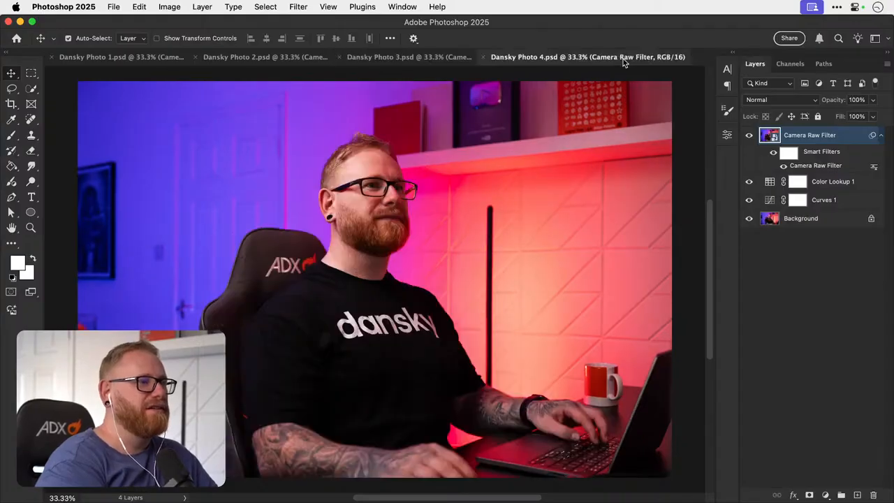
click(115, 58)
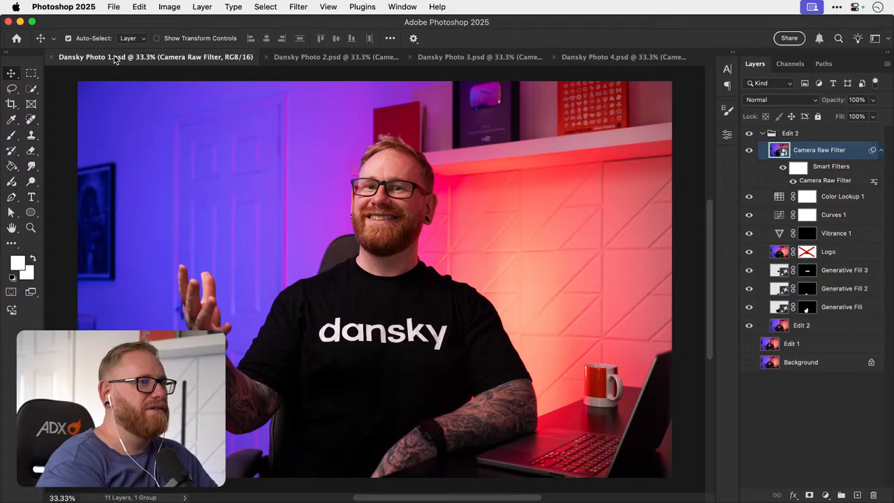
click(332, 60)
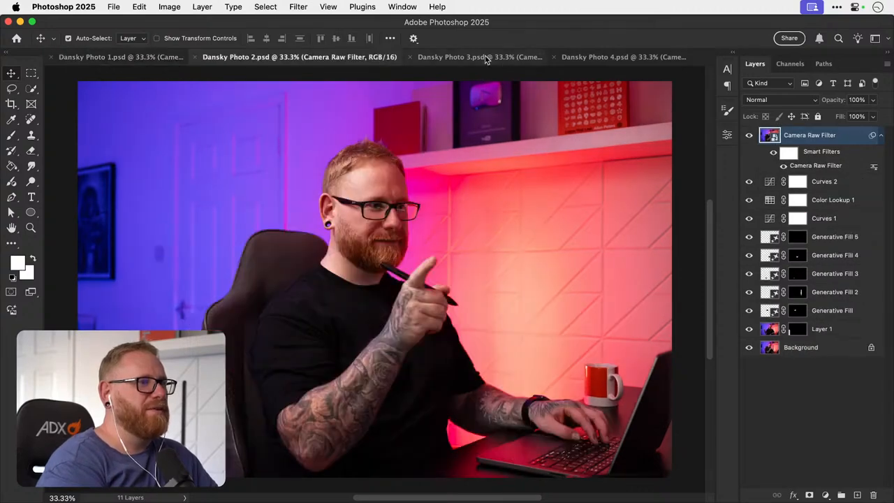
click(143, 56)
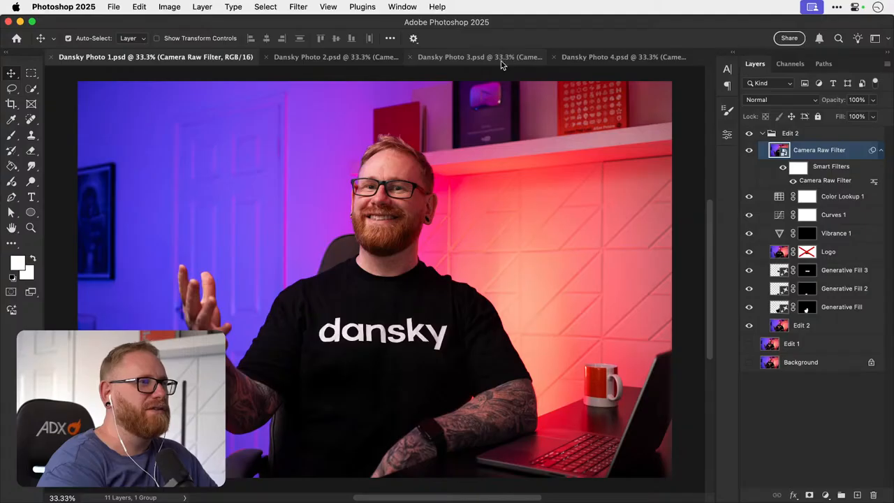
click(501, 62)
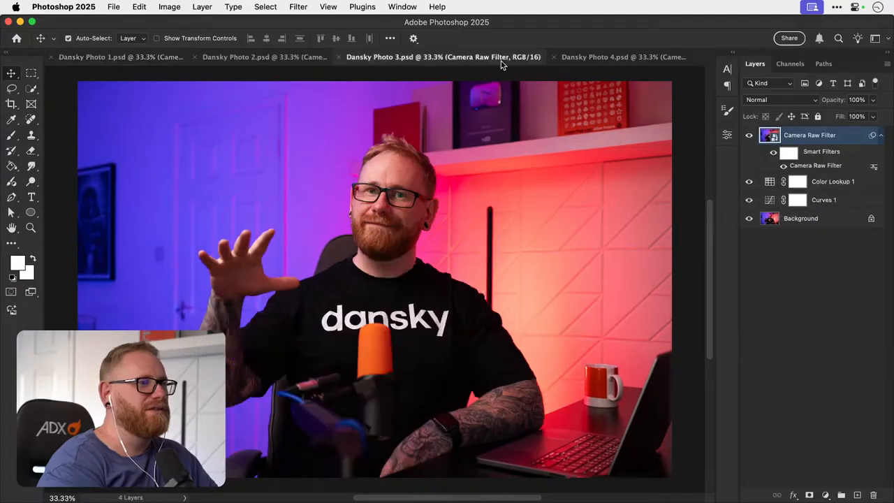
click(609, 59)
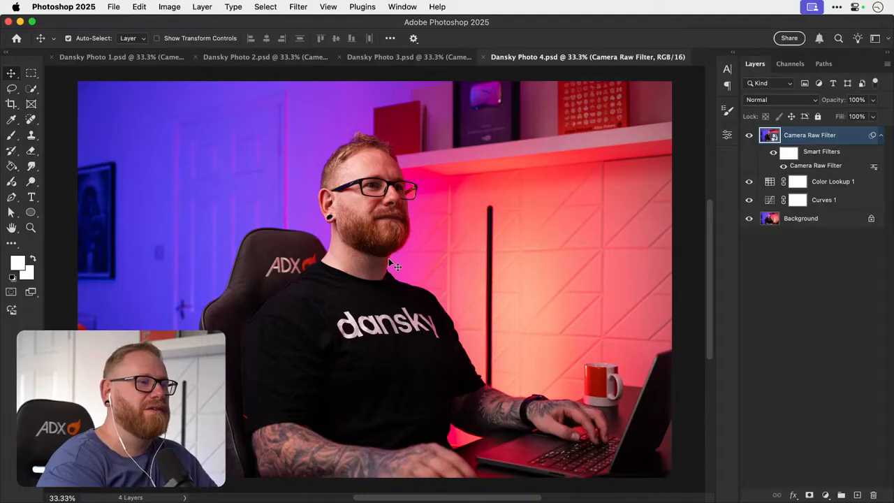
- Copy the entire canvas of Dansky Photo 1.psd and clear the selection
click(119, 59)
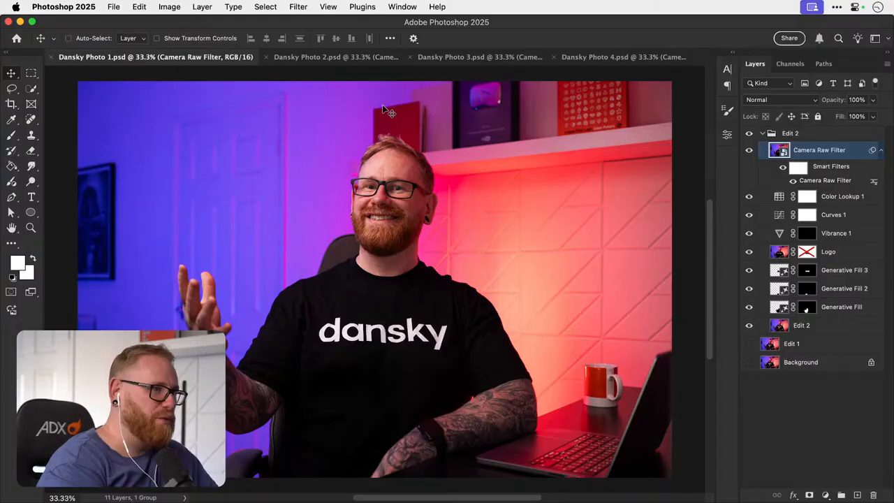
key(super+a)
key(super+c)
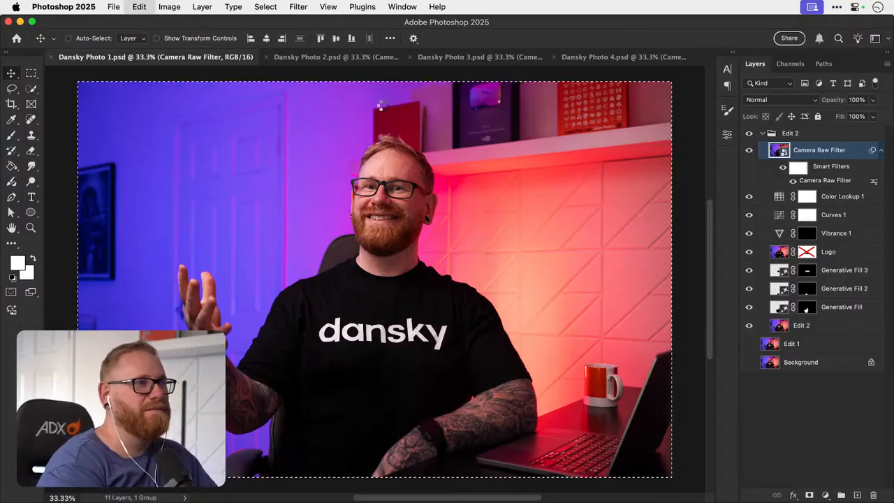
key(super+d)
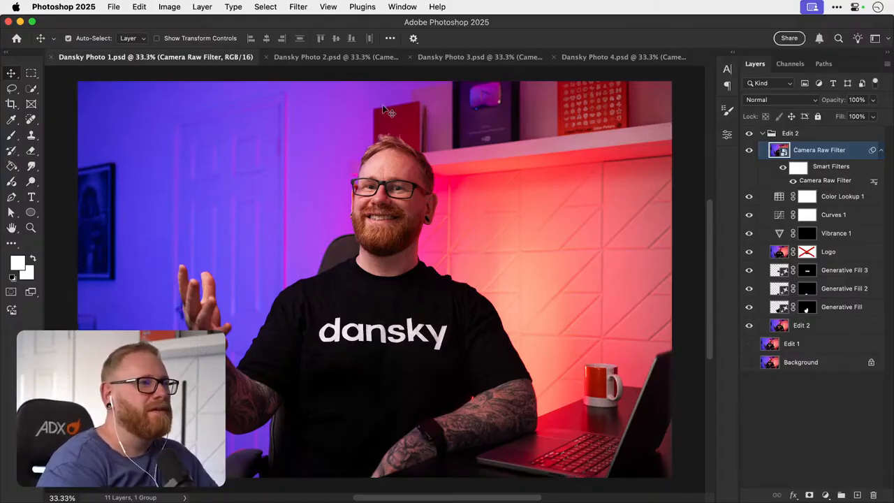
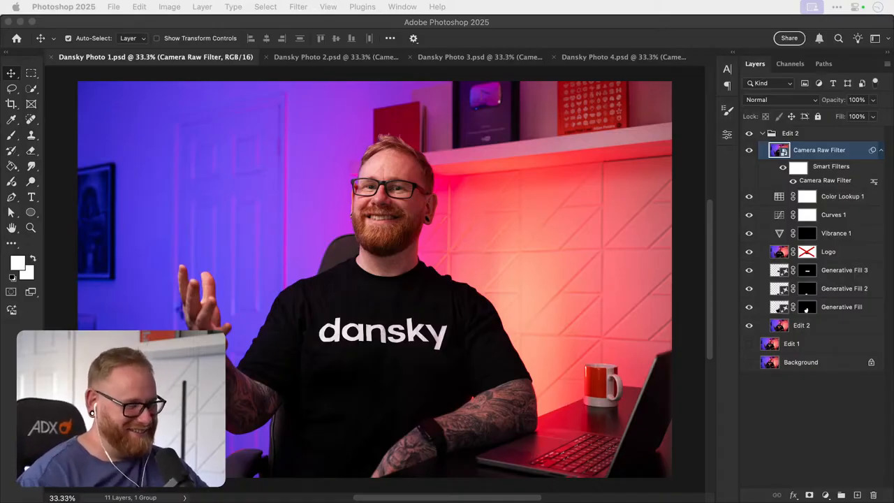
- Save a JPEG copy of Dansky Photo 1 as Dansky Photo 1.jpg on the Desktop
click(433, 265)
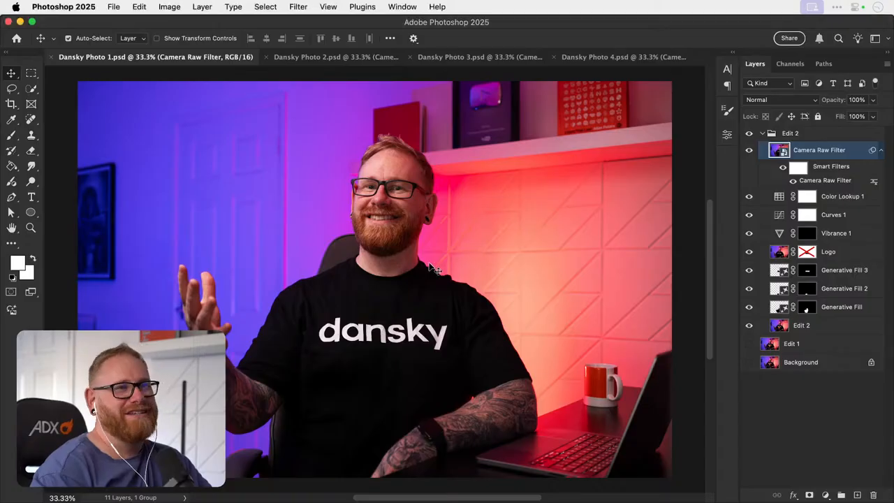
key(alt+shift+super+w)
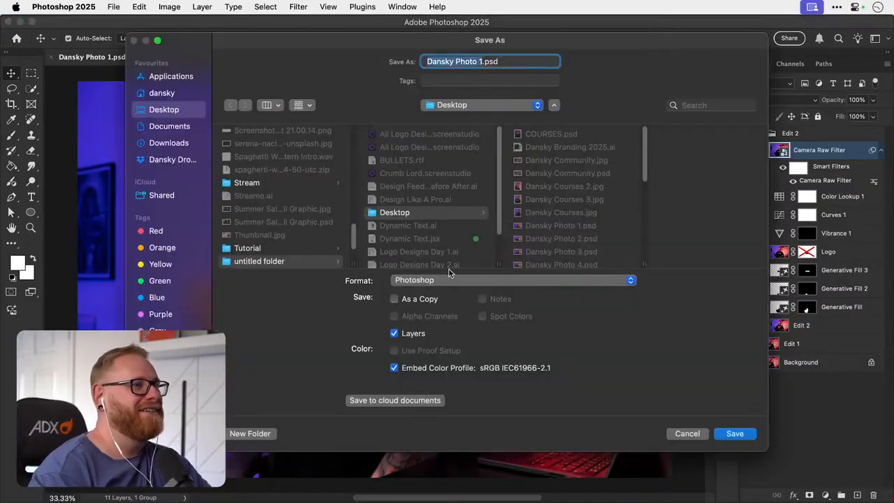
click(451, 280)
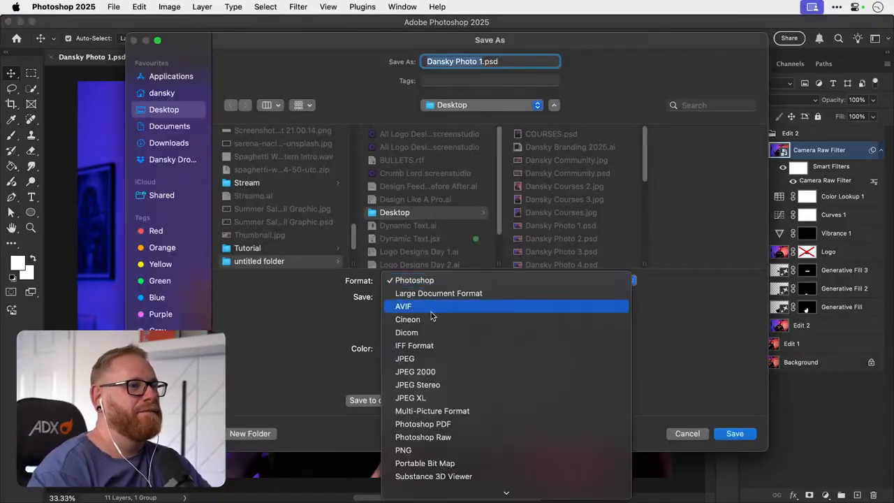
click(422, 362)
click(180, 126)
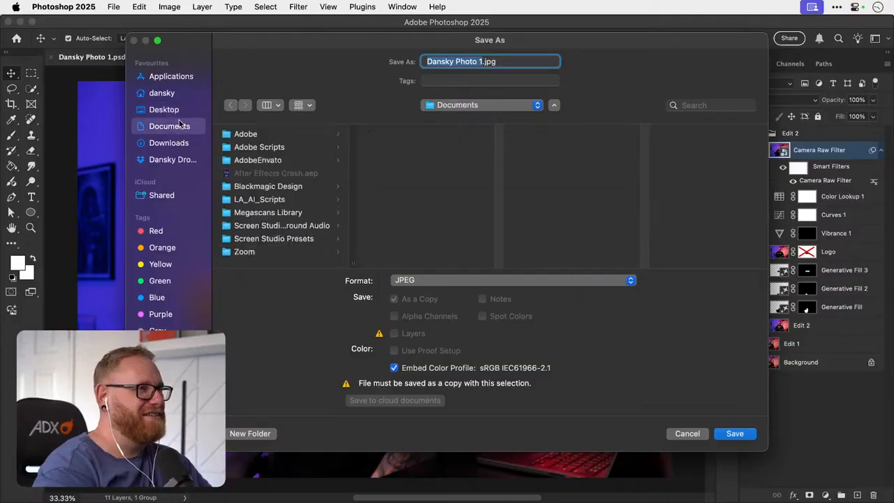
click(182, 111)
click(733, 433)
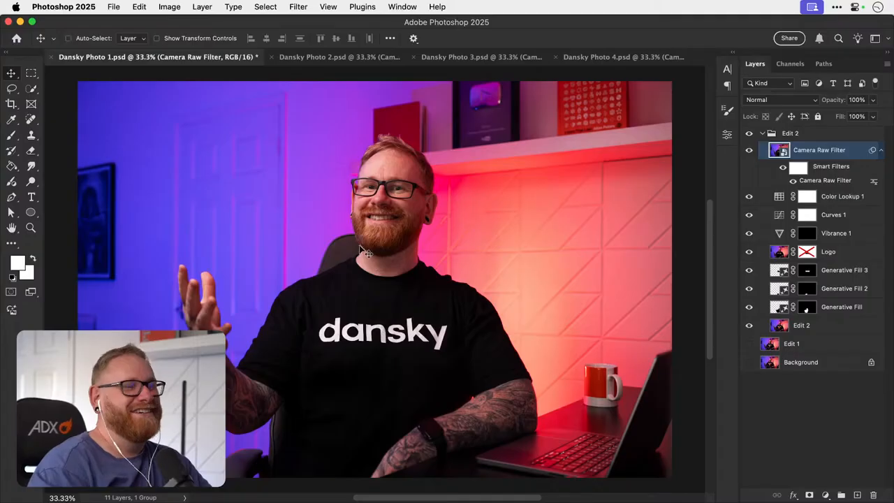
- Close all four portrait documents and switch back to the homepage mockup in Illustrator
key(super+w)
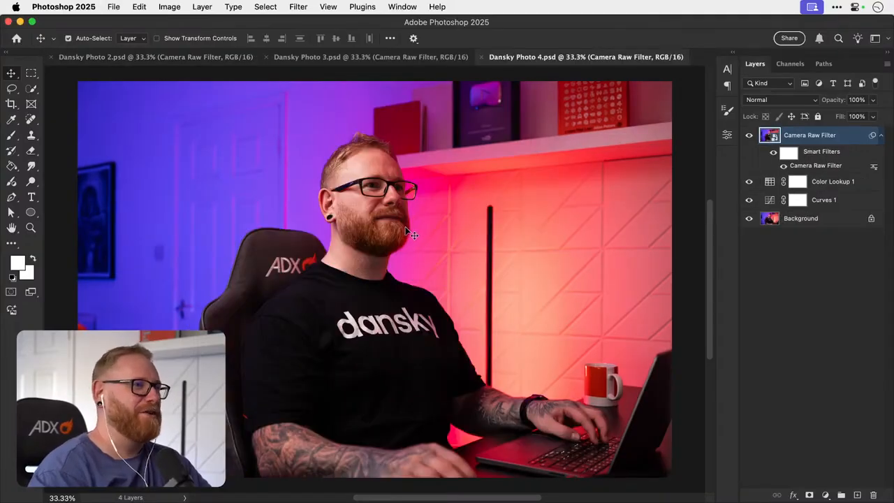
key(alt+super+w)
key(super+Tab)
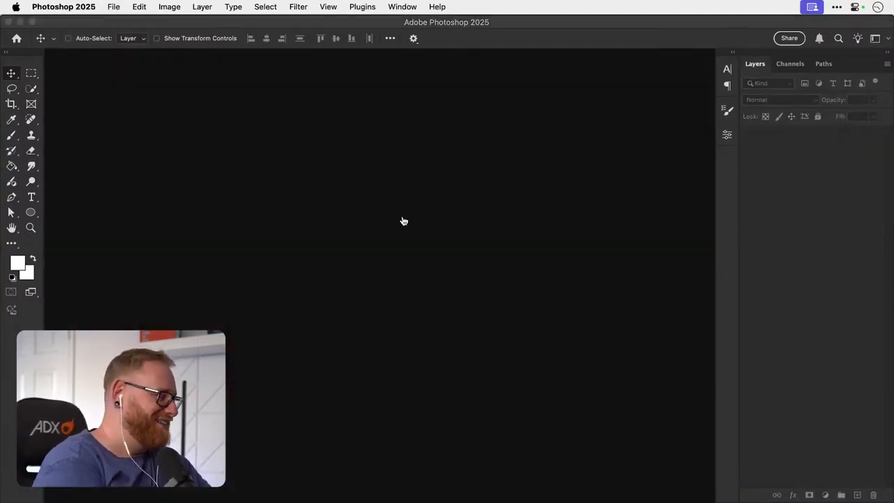
click(651, 243)
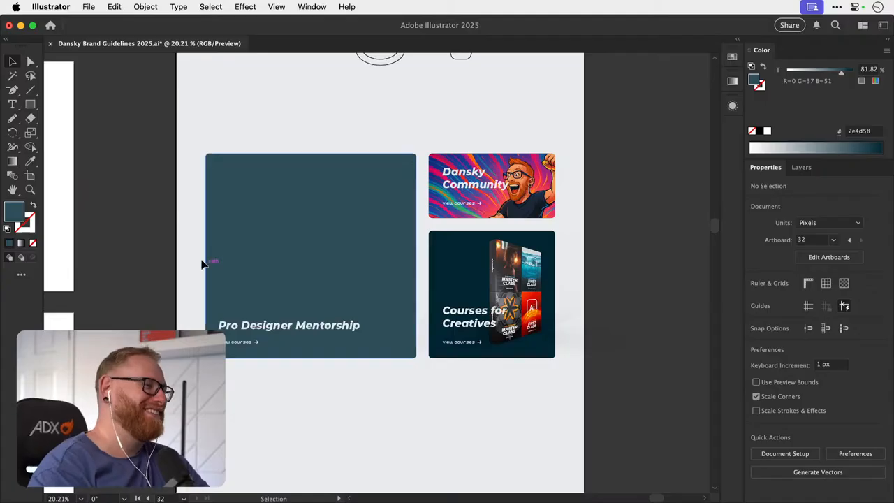
- Load Dansky Photo 1.jpg from the Desktop for placement in the homepage mockup
click(260, 232)
click(89, 7)
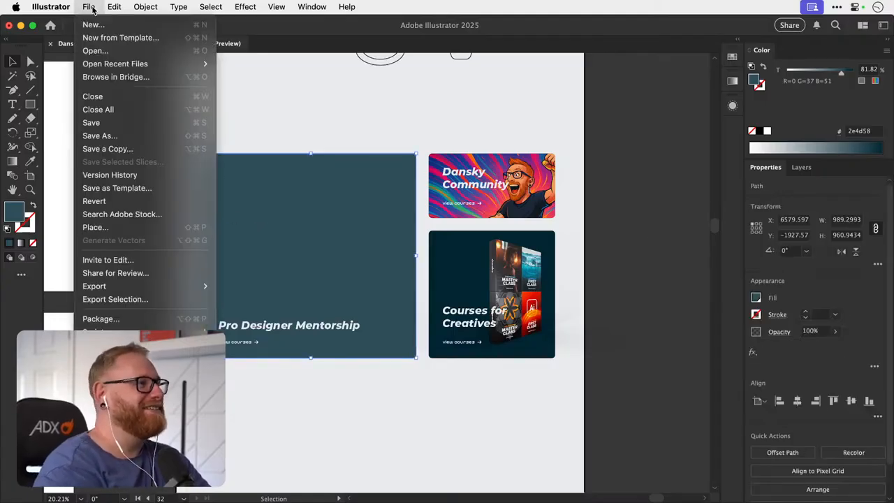
click(112, 228)
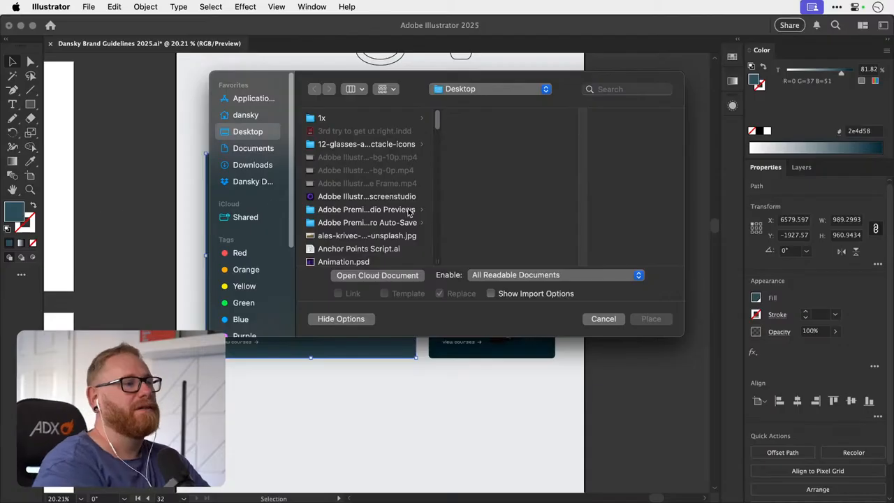
scroll(410, 213, down, 5)
scroll(419, 212, down, 1)
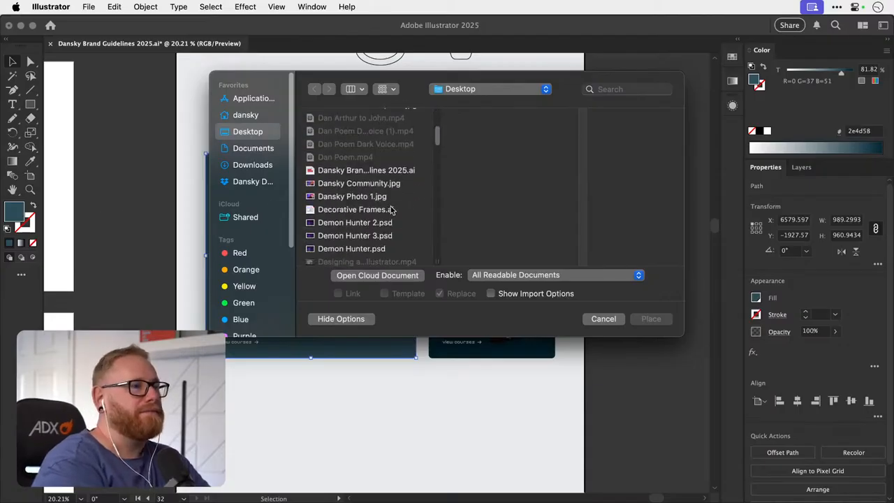
click(378, 200)
double_click(377, 200)
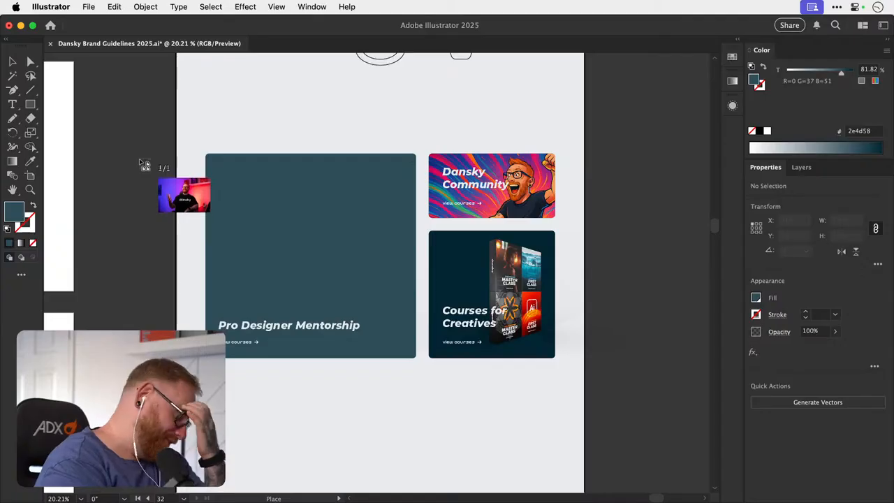
- Place the portrait at a size covering the Pro Designer Mentorship card and mask it inside the card's rectangle with Draw Inside
drag(140, 159, 449, 416)
drag(333, 278, 326, 272)
key(super+z)
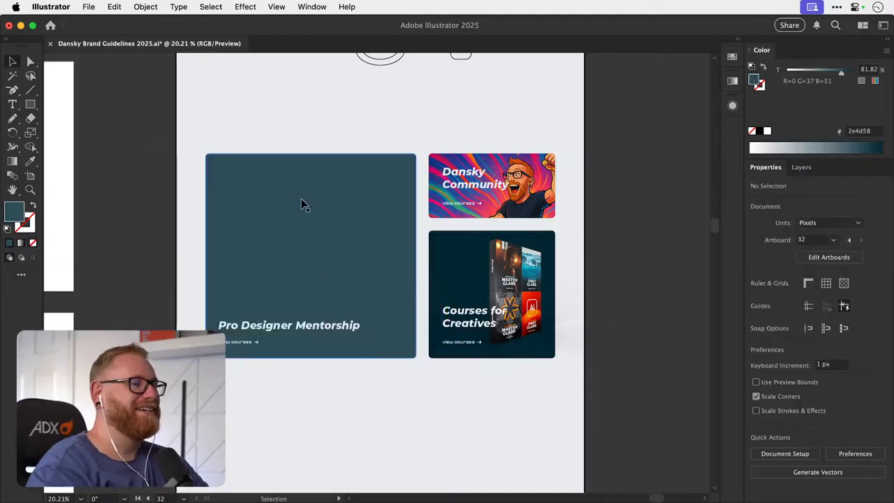
key(super+shift+z)
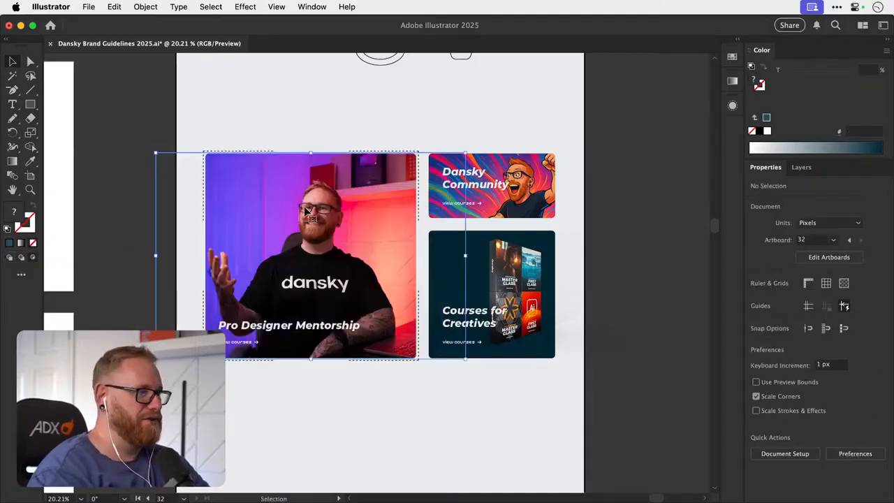
click(365, 140)
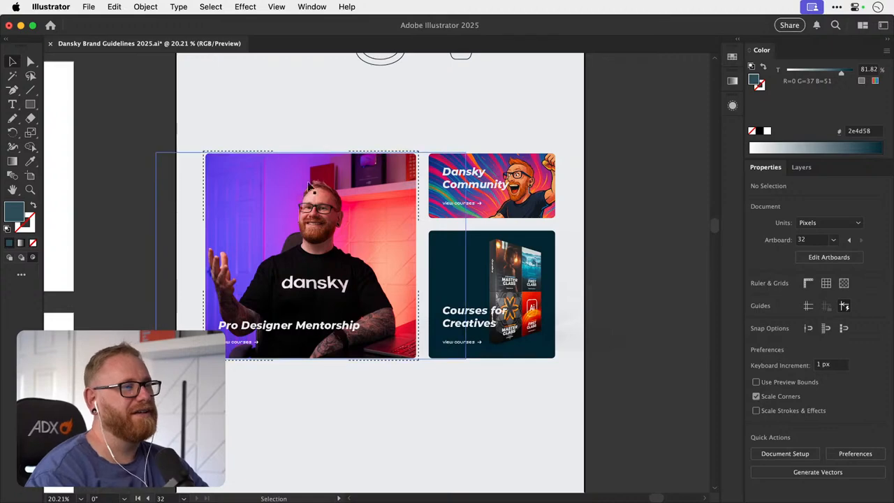
- Enlarge the masked portrait to about 1622 px wide and shift it right within the Pro Designer Mentorship card
click(330, 170)
double_click(310, 188)
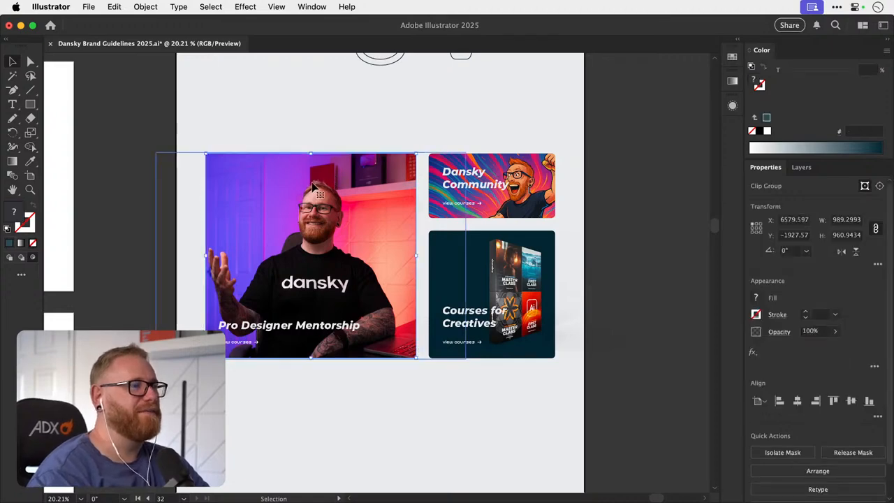
click(229, 189)
drag(155, 150, 121, 129)
drag(312, 216, 338, 216)
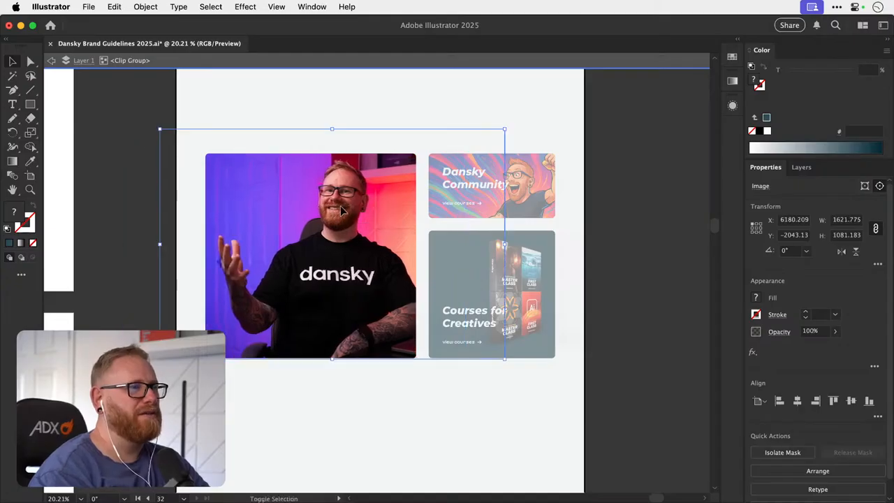
double_click(126, 141)
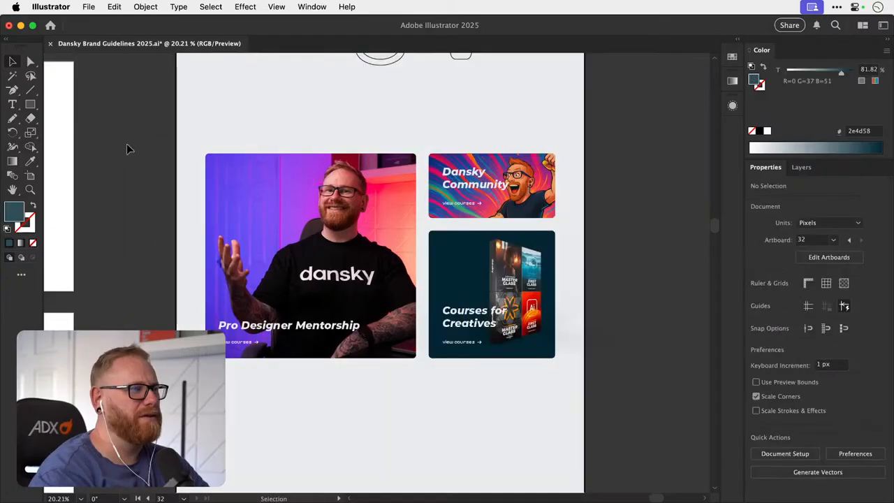
- Cut the course box artwork and paste it inside the Courses for Creatives card's dark rectangle with Draw Inside
drag(272, 226, 204, 241)
drag(258, 208, 252, 277)
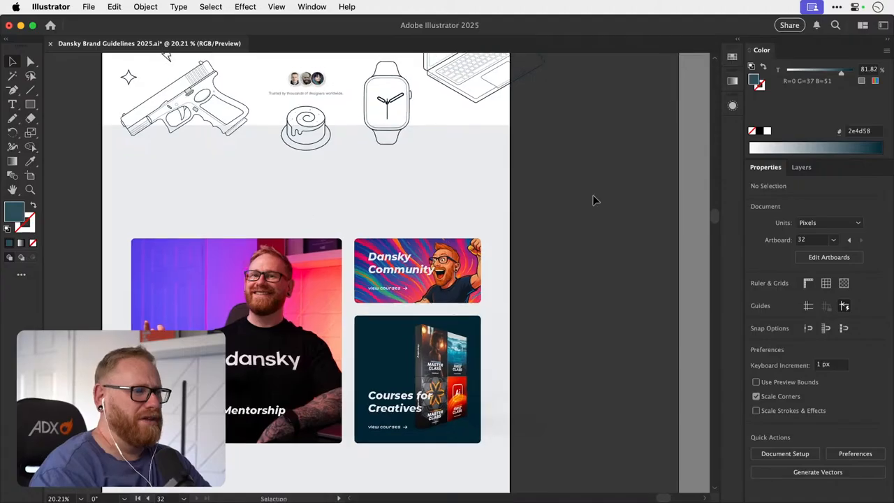
scroll(524, 200, down, 3)
scroll(525, 200, left, 1)
click(462, 307)
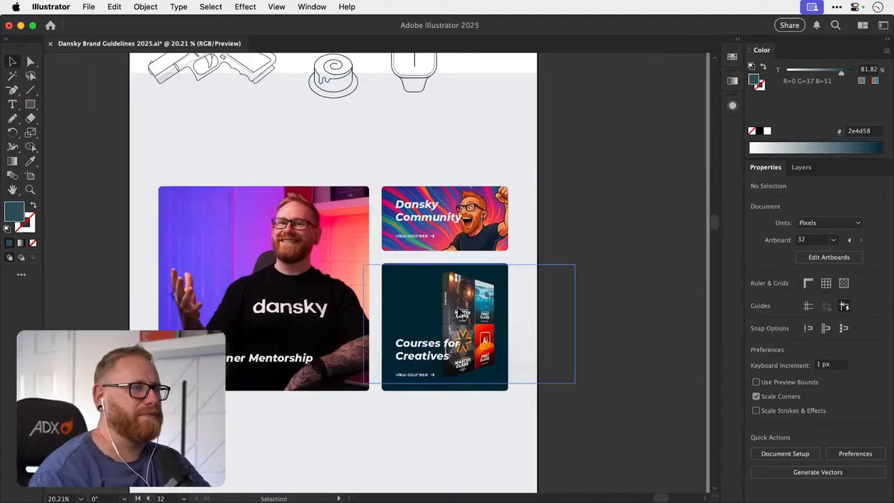
drag(464, 308, 480, 297)
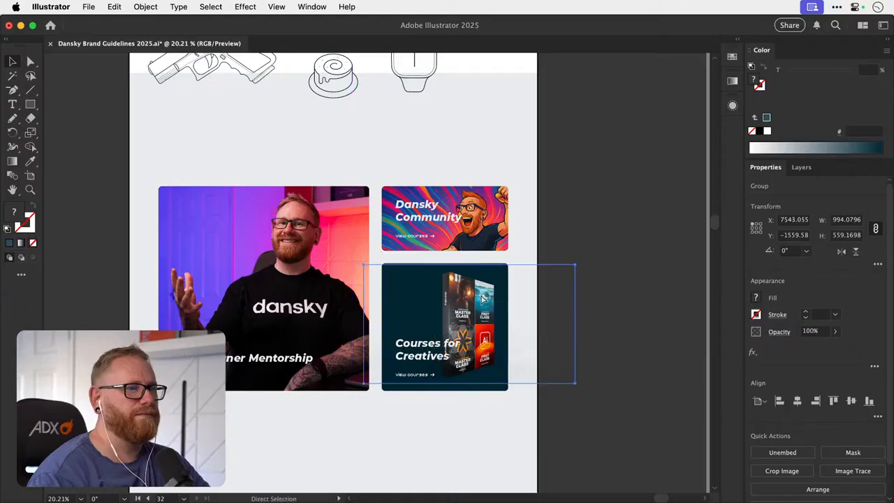
key(super+x)
click(490, 286)
key(shift+d)
key(shift+d)
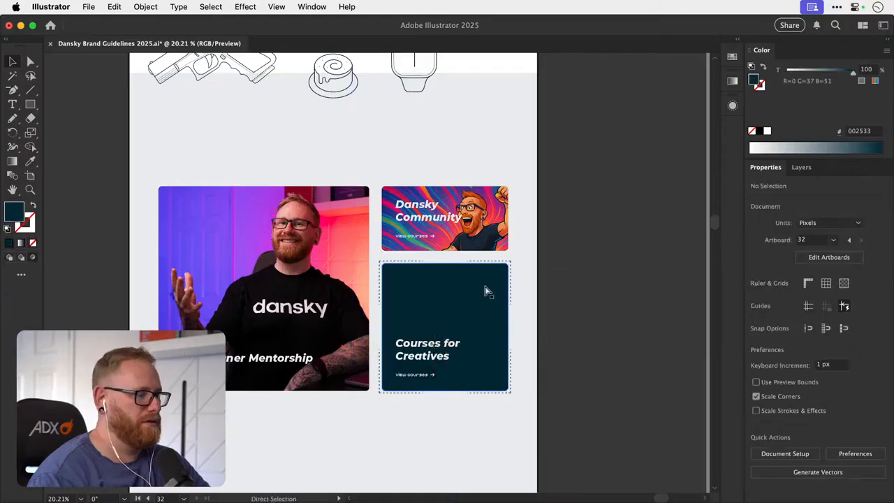
key(super+v)
click(624, 253)
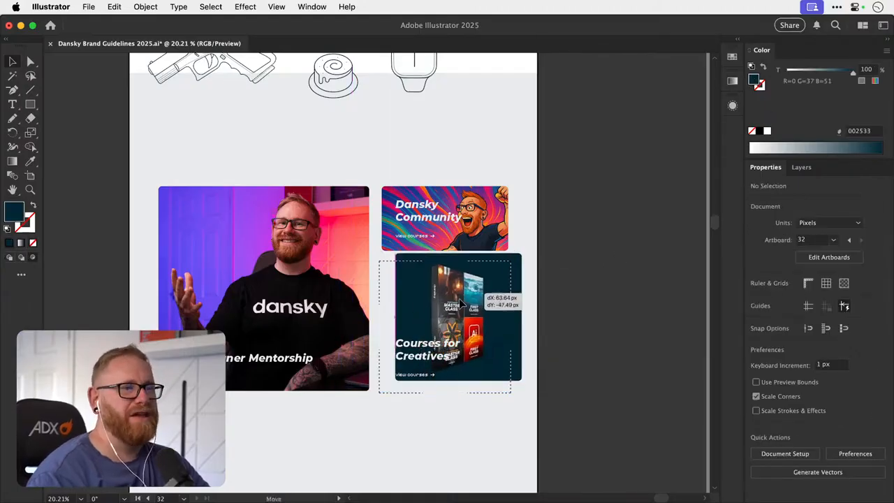
- Move the masked course box artwork left within the Courses for Creatives card and leave Draw Inside mode
click(491, 297)
click(540, 280)
key(a)
click(501, 280)
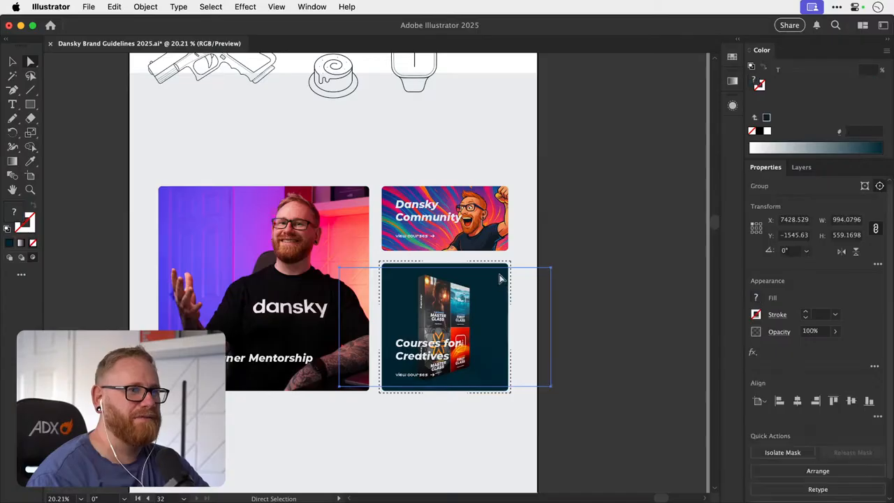
click(501, 269)
key(v)
click(605, 262)
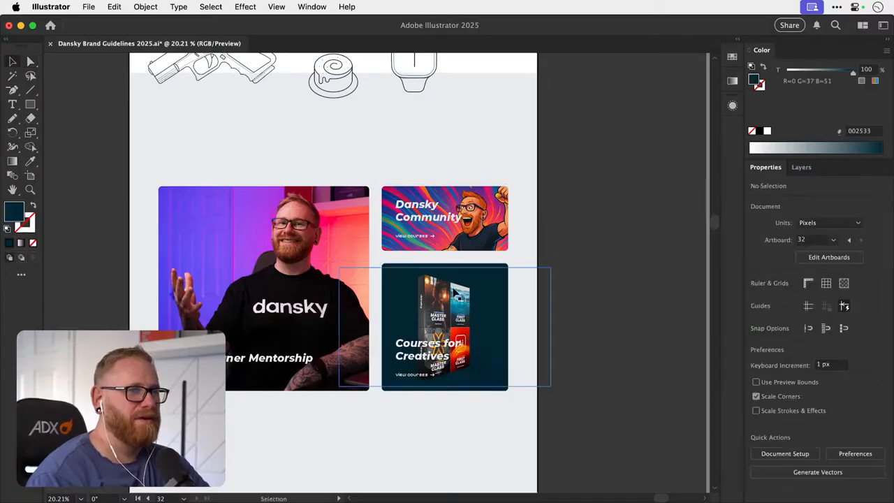
- Enlarge the masked course box artwork to about 1086 px wide and nudge it 5 px to the right
click(452, 300)
double_click(477, 300)
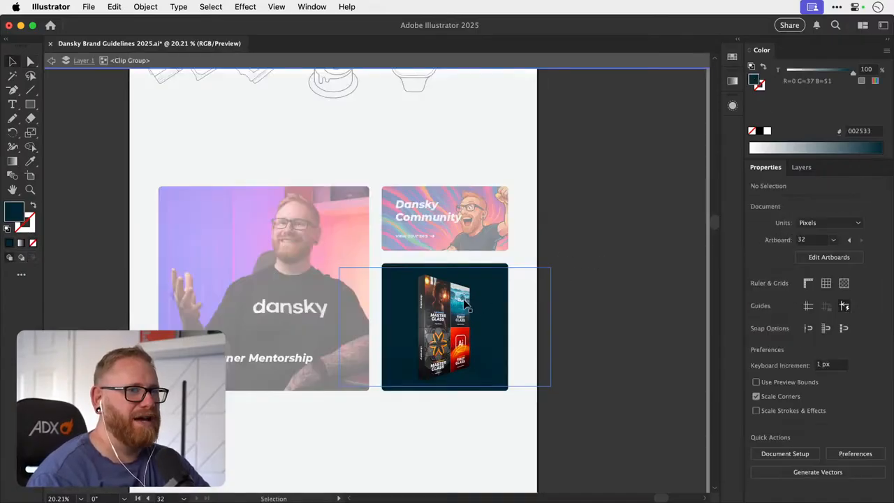
drag(550, 267, 560, 262)
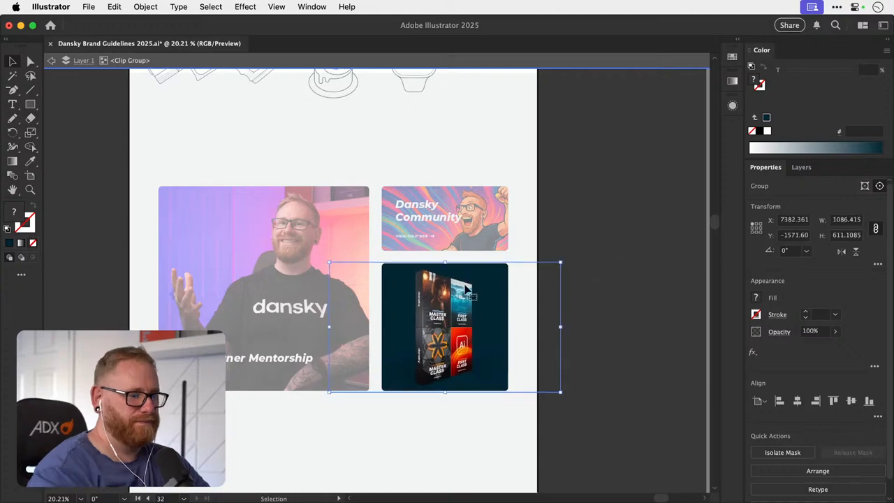
key(Right)
key(Right)
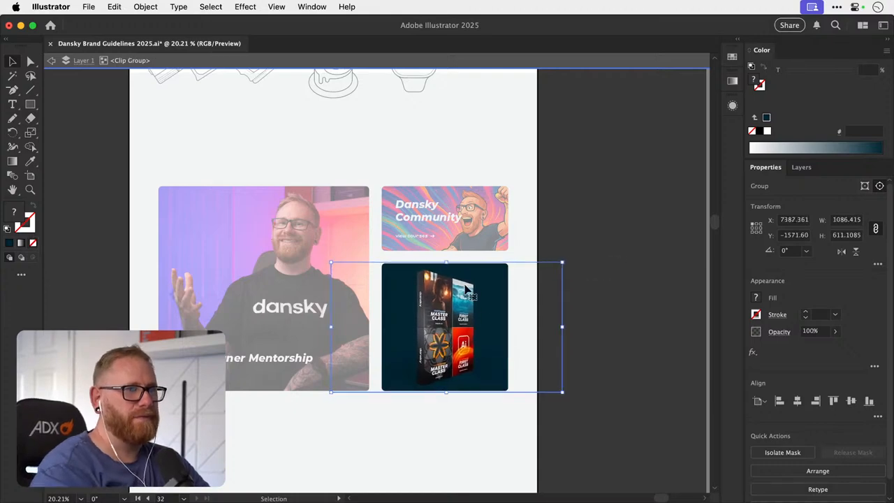
click(632, 260)
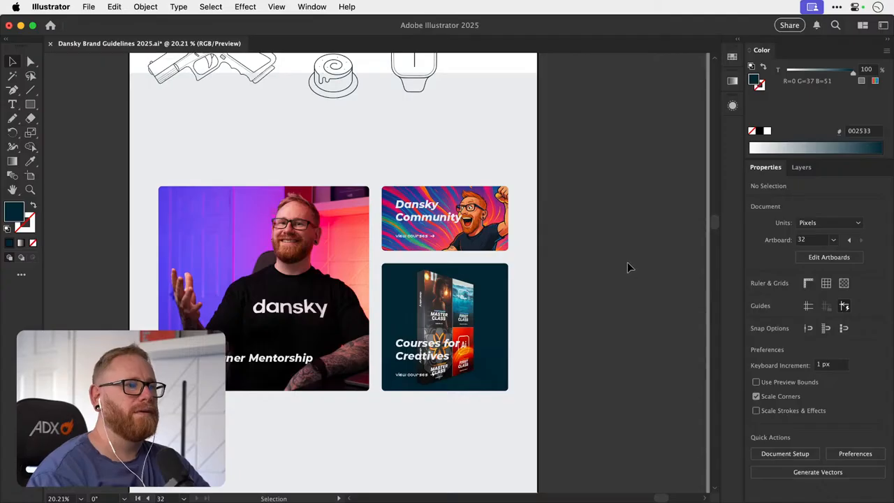
- Save Dansky Brand Guidelines 2025.ai with the updated promo cards
key(a)
key(super+s)
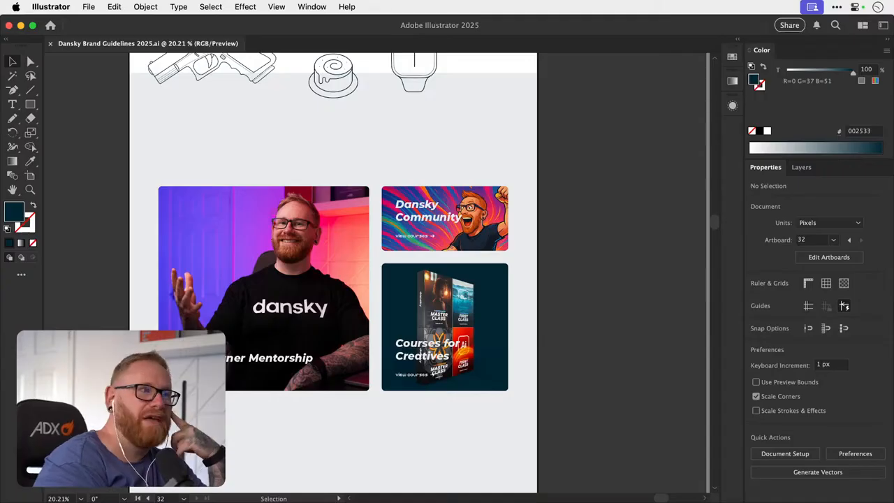
click(622, 273)
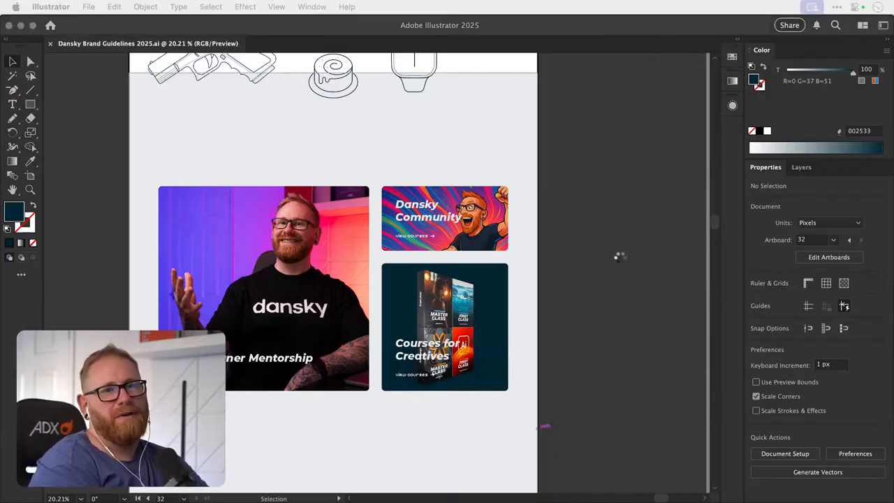
click(620, 259)
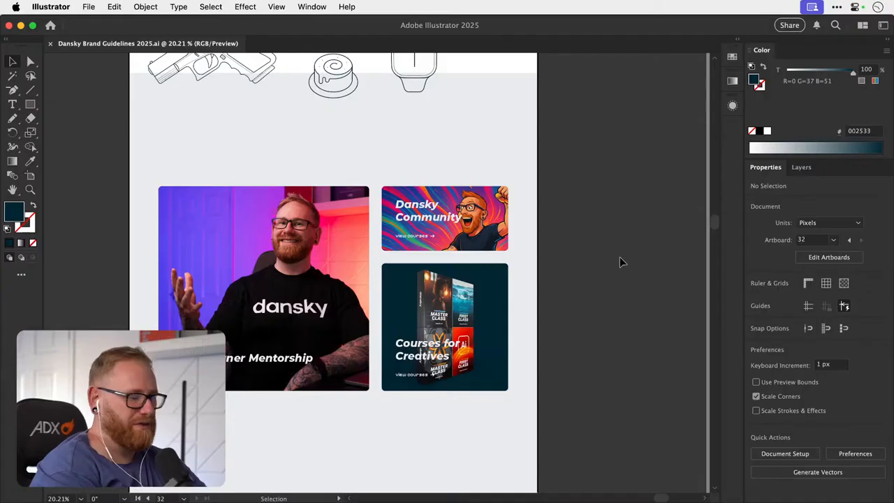
- Review the homepage mockup beside all the brand guideline artboards and switch to another application
key(super+alt+0)
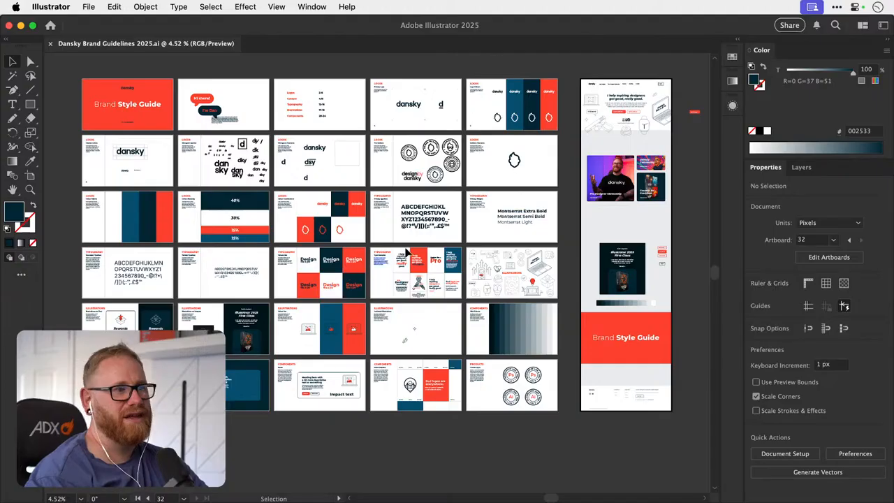
scroll(472, 187, right, 5)
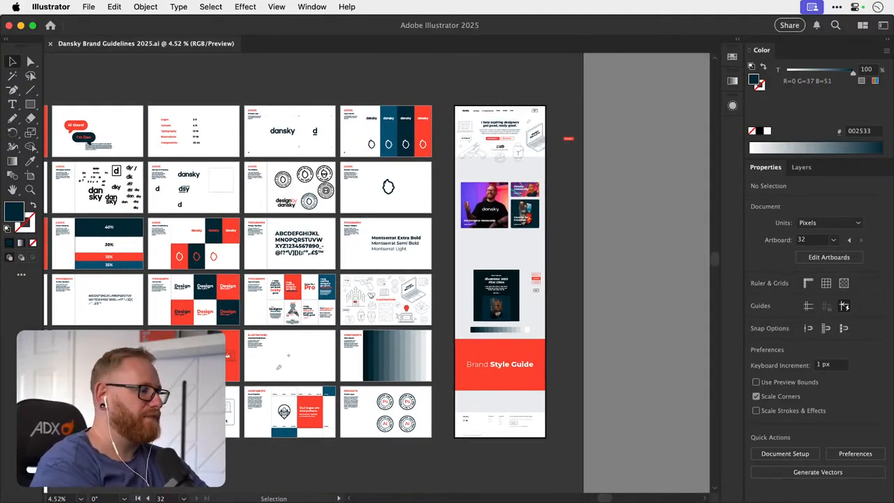
key(super+Tab)
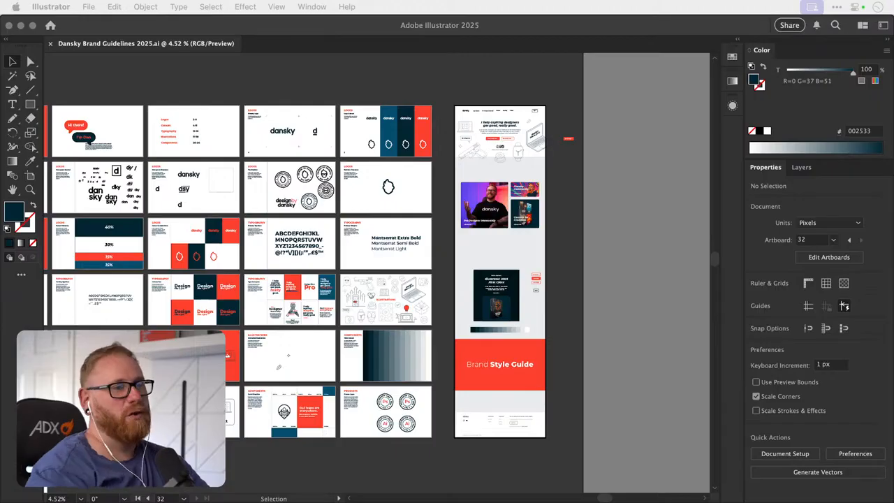
- Compare the promo cards in the Illustrator homepage mockup with the cards on the existing homepage in Framer
click(567, 179)
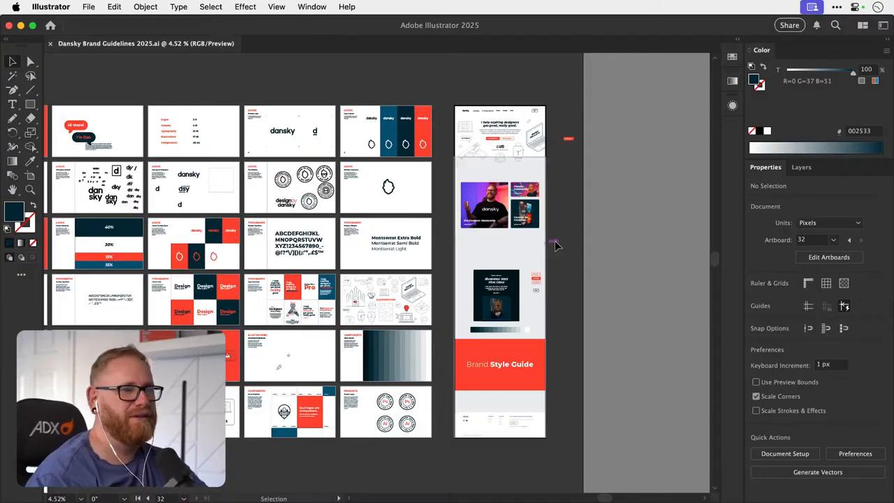
scroll(489, 237, right, 5)
scroll(489, 237, up, 4)
scroll(450, 241, up, 5)
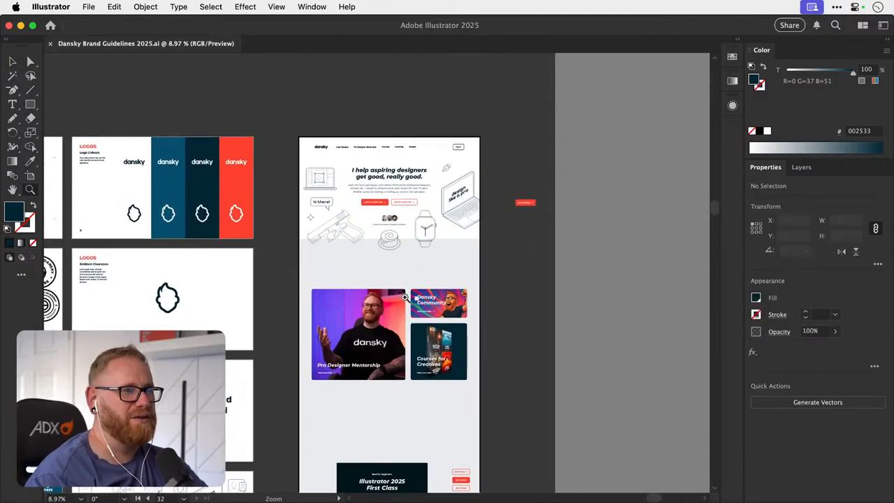
scroll(412, 307, down, 4)
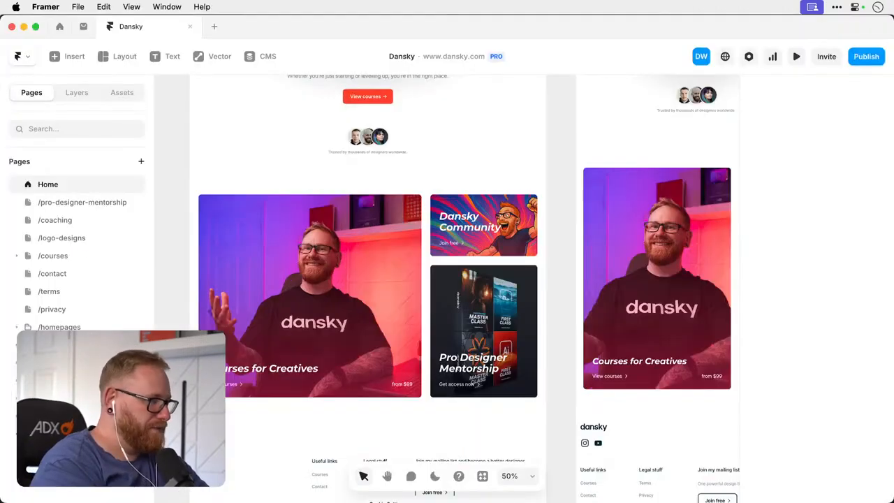
scroll(363, 279, up, 3)
scroll(356, 293, down, 3)
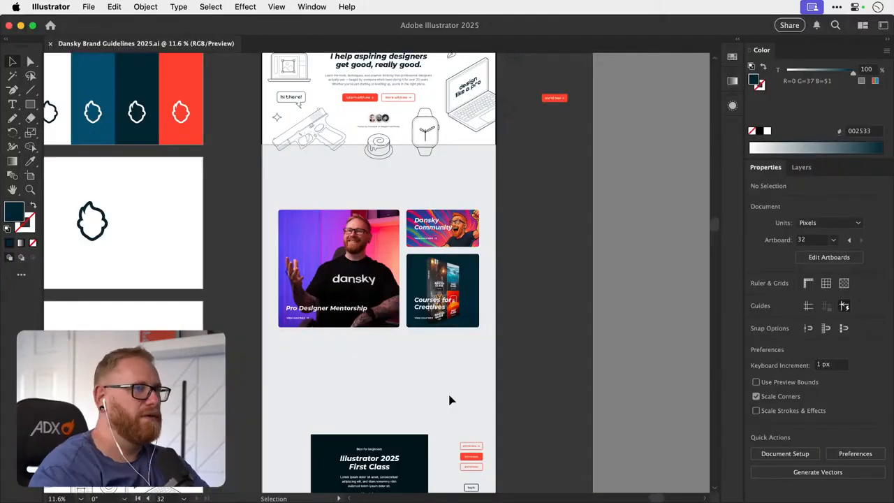
- Duplicate the hero heading "I help aspiring designers get good, really good." above the promo cards and shift the copy slightly down
scroll(461, 196, up, 3)
drag(381, 149, 370, 278)
scroll(370, 276, up, 2)
double_click(409, 265)
key(super+a)
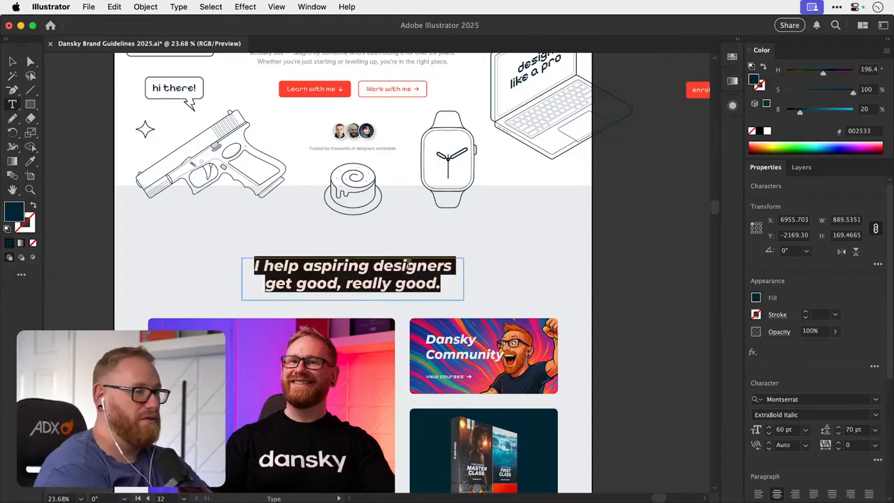
click(12, 61)
click(97, 157)
drag(390, 283, 389, 289)
click(689, 287)
drag(556, 361, 615, 253)
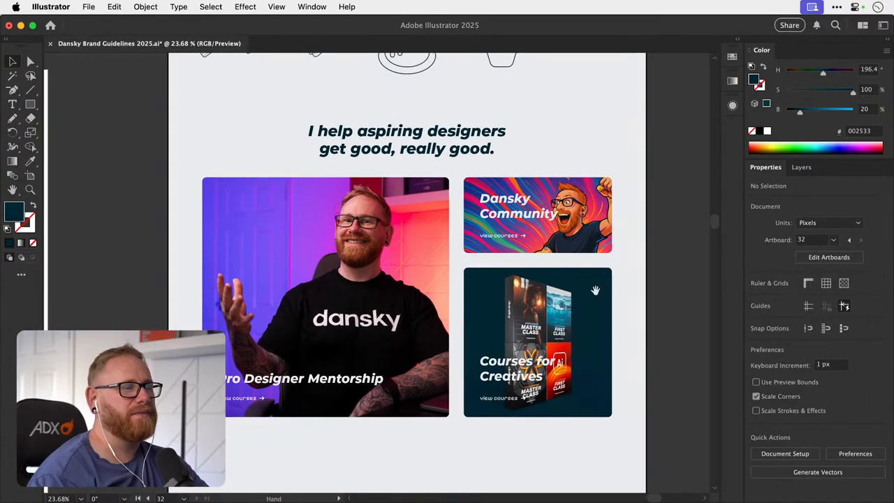
- Examine the mockup's sections below the promo cards and compare the layout with the existing homepage in Framer
key(super+minus)
key(super+minus)
key(super+minus)
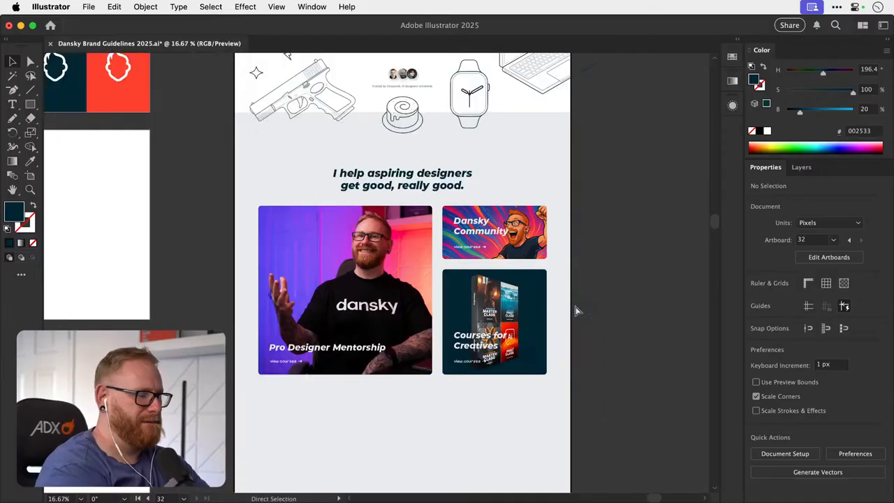
scroll(574, 305, down, 4)
scroll(574, 305, right, 4)
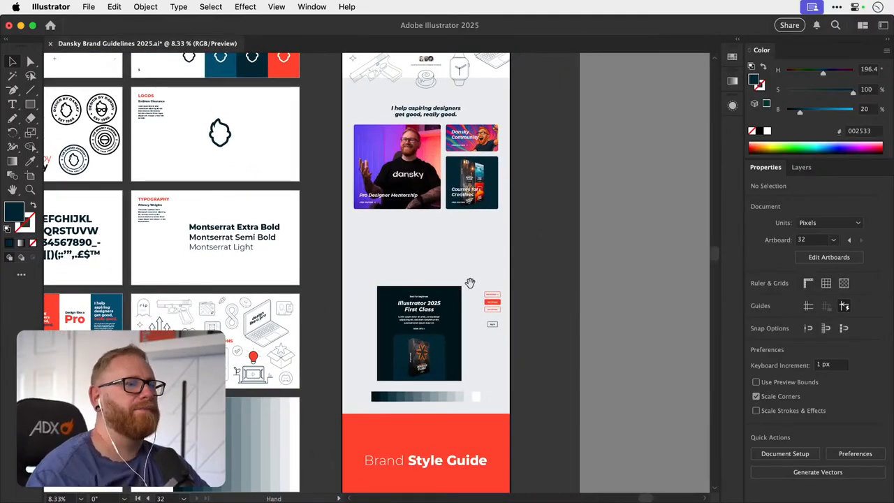
drag(471, 285, 419, 266)
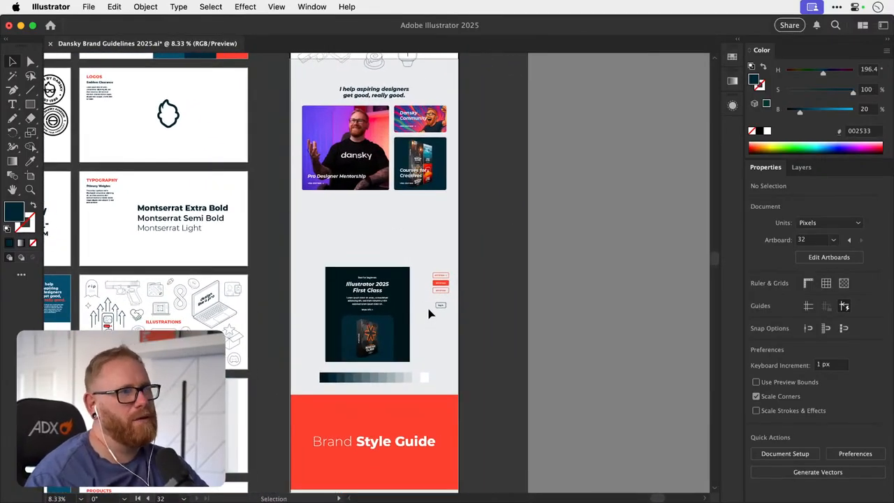
drag(416, 343, 423, 306)
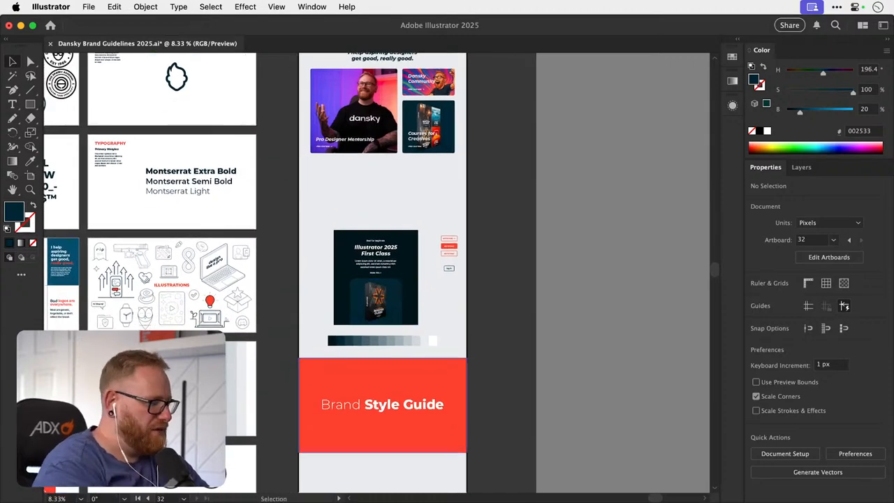
key(super+Tab)
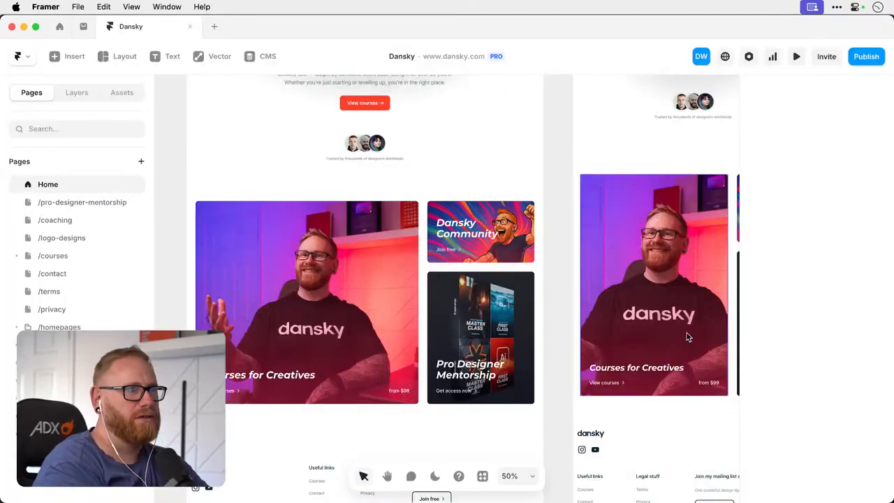
scroll(523, 341, down, 4)
scroll(523, 341, up, 8)
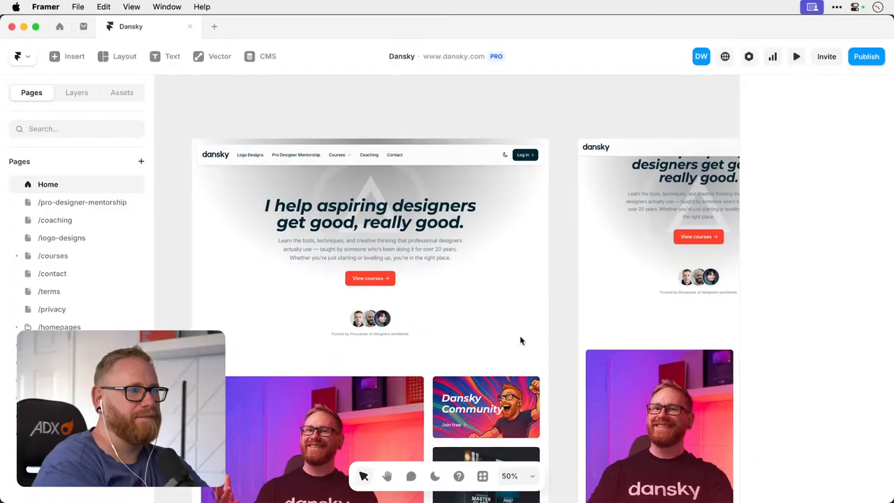
key(super+Tab)
- Try relabelling the Logo Designs link in the mockup's navigation bar as "Work with me" and undo the edit
drag(447, 264, 429, 332)
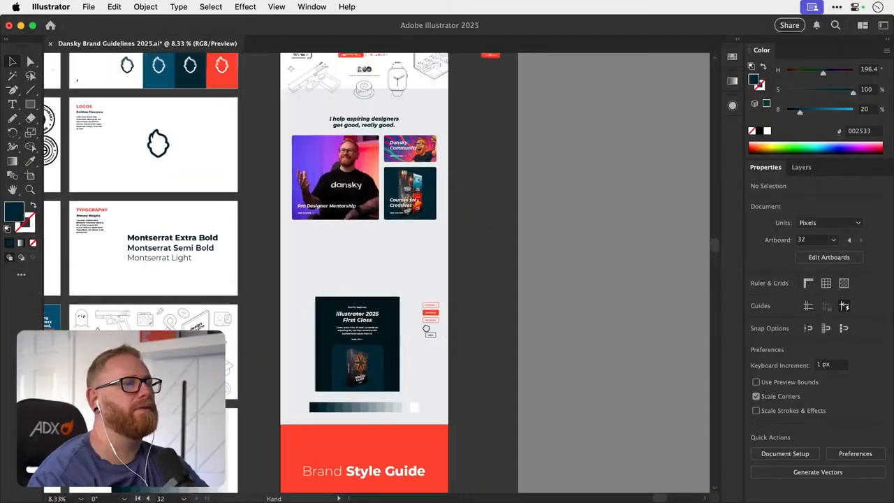
drag(426, 233, 412, 303)
drag(403, 244, 389, 341)
key(z)
drag(324, 169, 475, 175)
key(v)
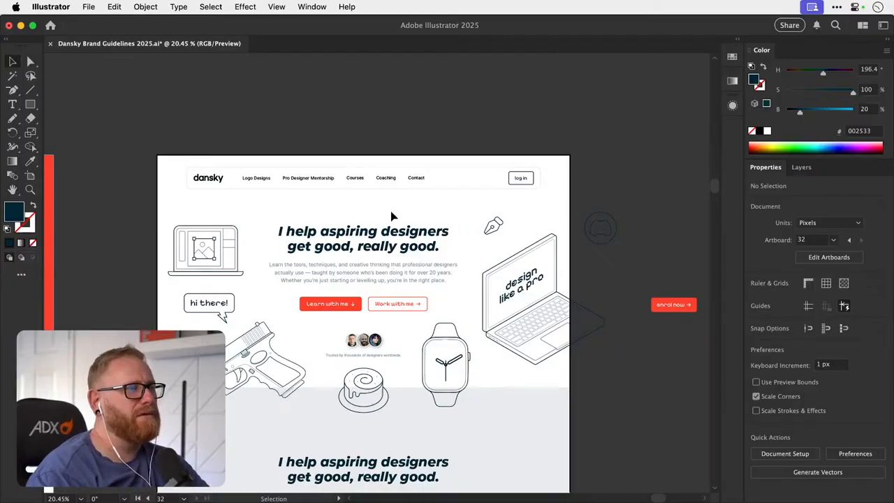
scroll(391, 217, up, 3)
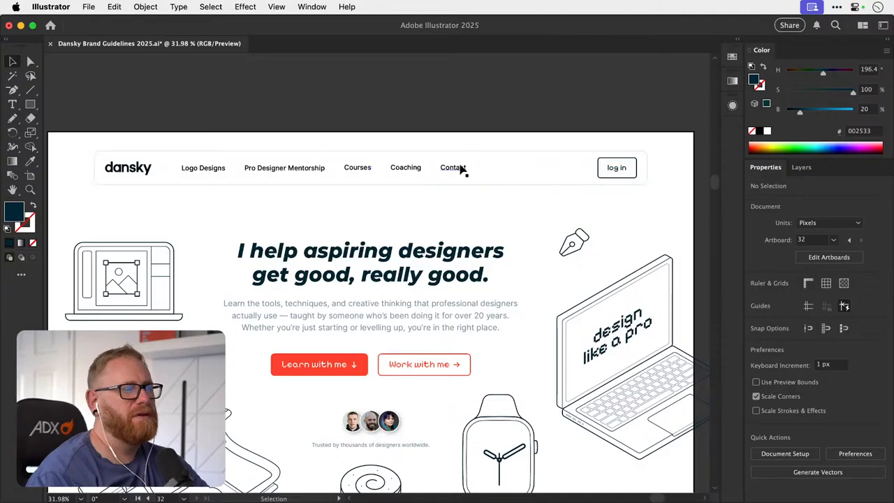
mouse_move(454, 172)
mouse_down()
mouse_move(461, 169)
mouse_move(454, 174)
mouse_up()
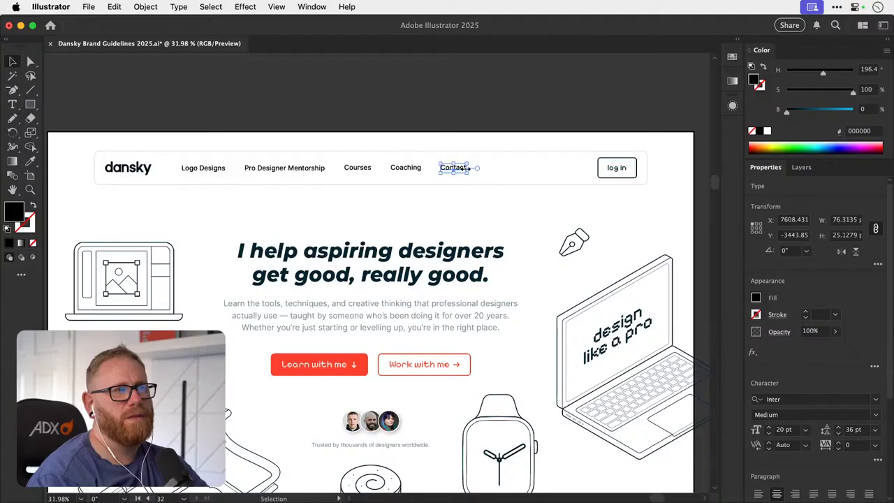
click(203, 167)
key(Return)
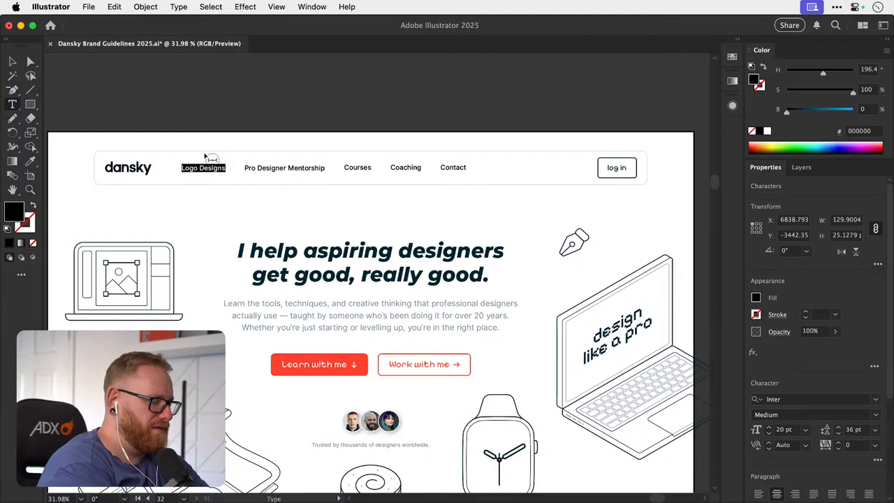
text(Work with me)
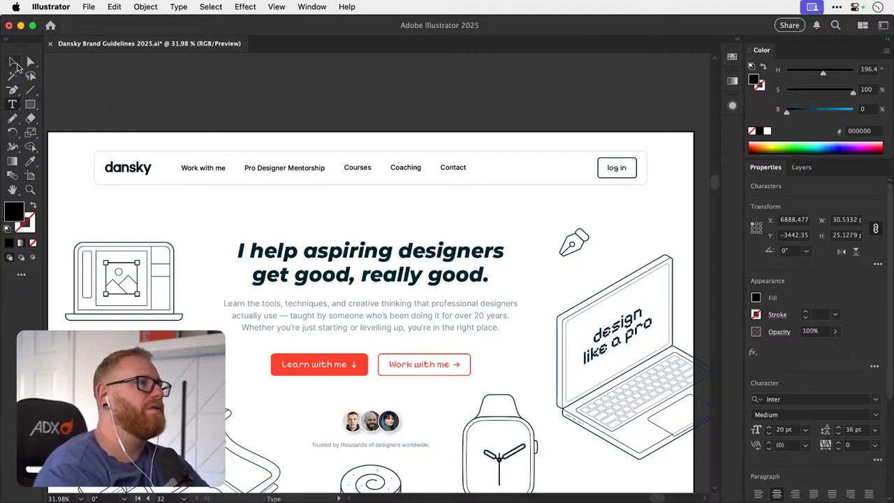
click(17, 64)
key(super+z)
key(super+z)
click(406, 115)
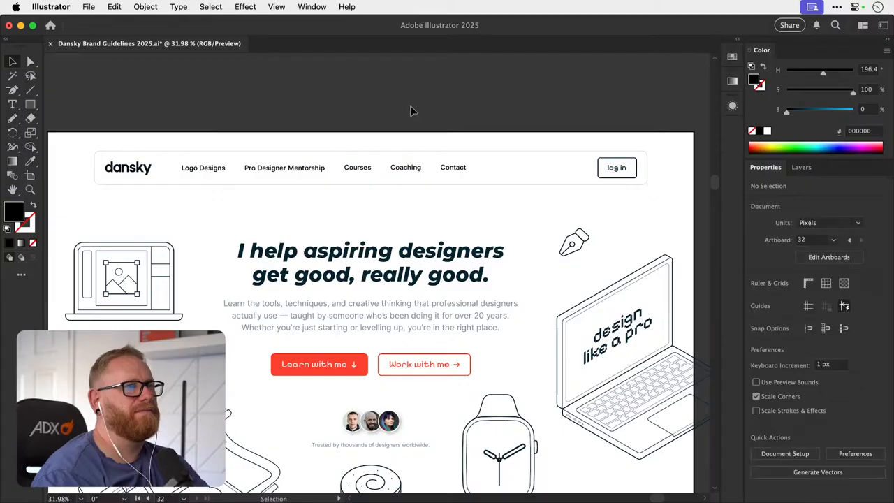
- Copy the arrowhead from the Learn with me button's down arrow and paste it between the Courses and Coaching navigation links
scroll(412, 112, down, 3)
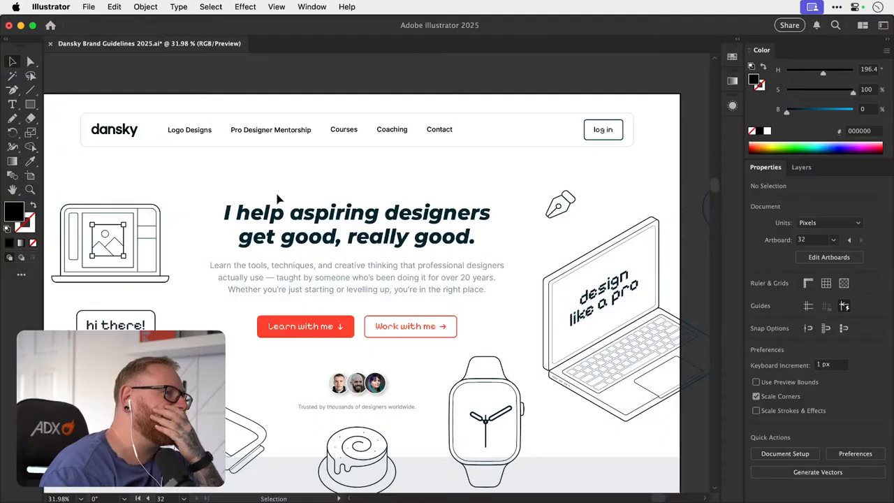
key(super+space)
drag(342, 326, 378, 326)
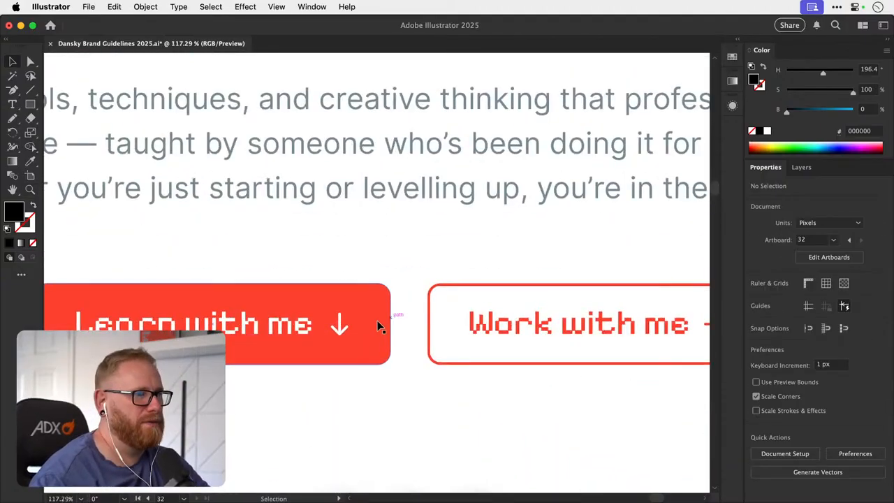
click(343, 327)
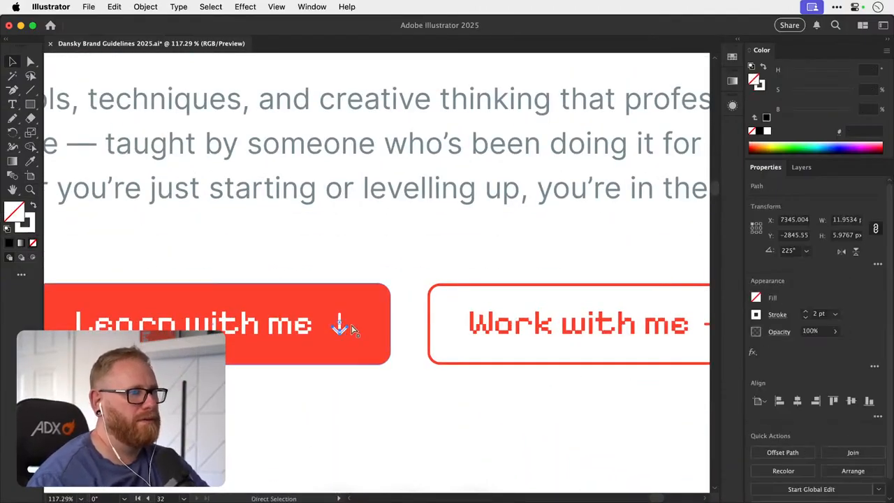
scroll(375, 230, up, 15)
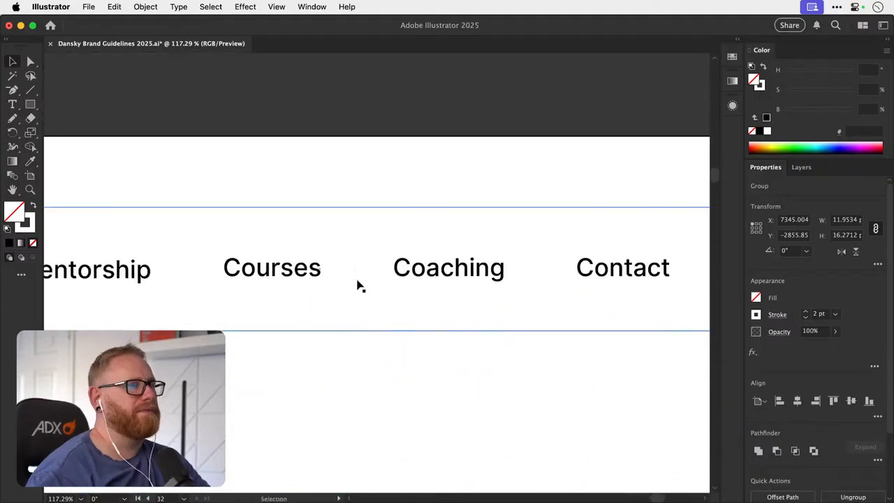
key(super+v)
- Set the stroke of the pasted navigation chevron to black and deselect it
click(30, 227)
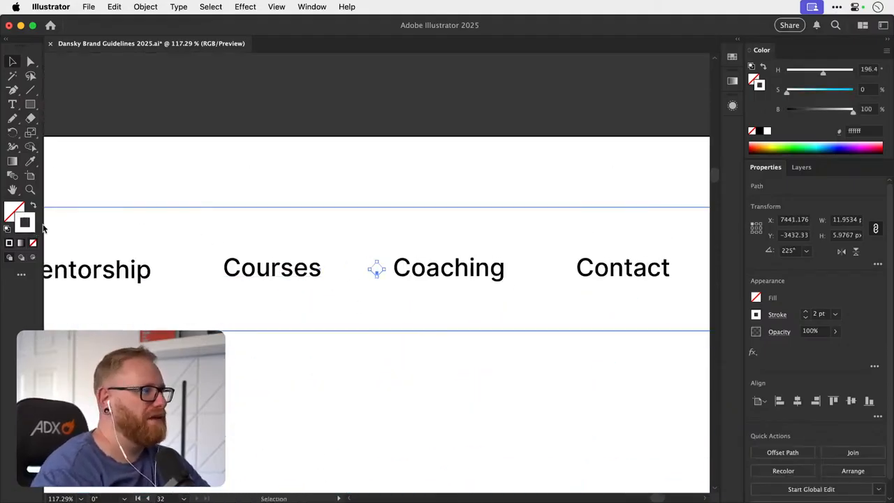
click(758, 132)
click(431, 114)
- Check the fill colour of the Courses navigation link without changing it
key(a)
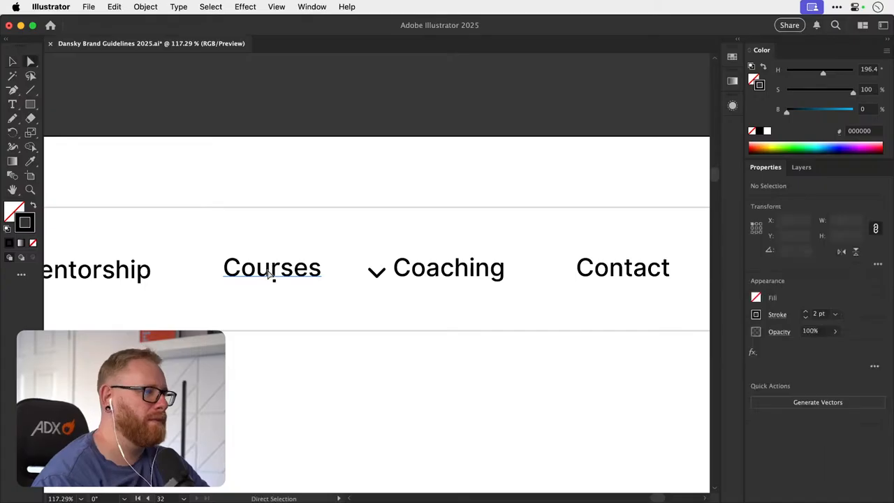
click(273, 272)
double_click(20, 209)
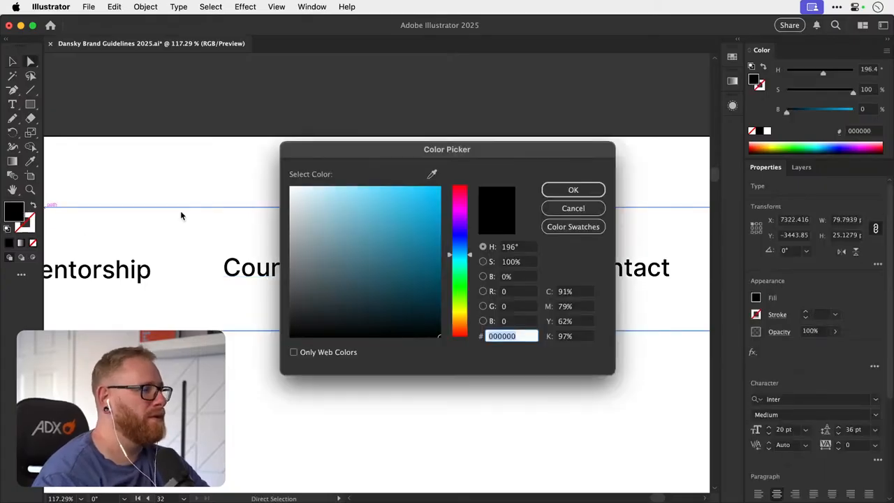
click(570, 208)
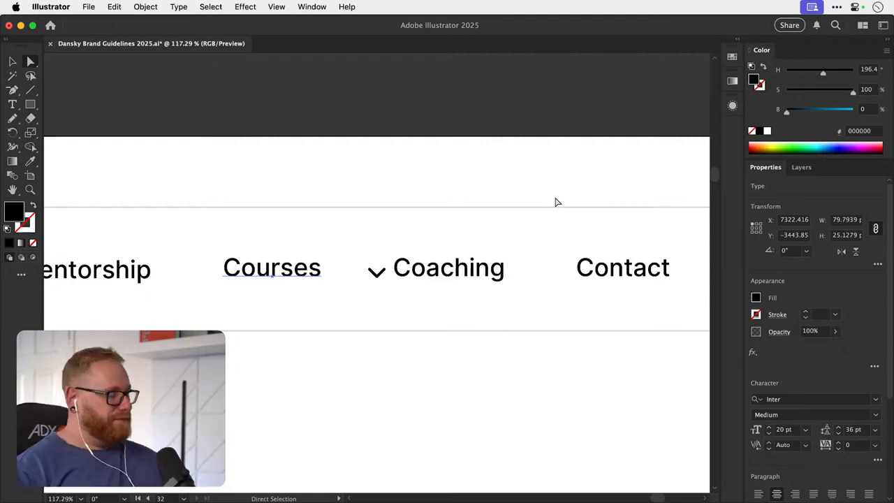
- Copy the hex code of the hero heading's fill colour and leave the heading's colour as it is
key(super+minus)
key(super+minus)
key(super+minus)
key(super+minus)
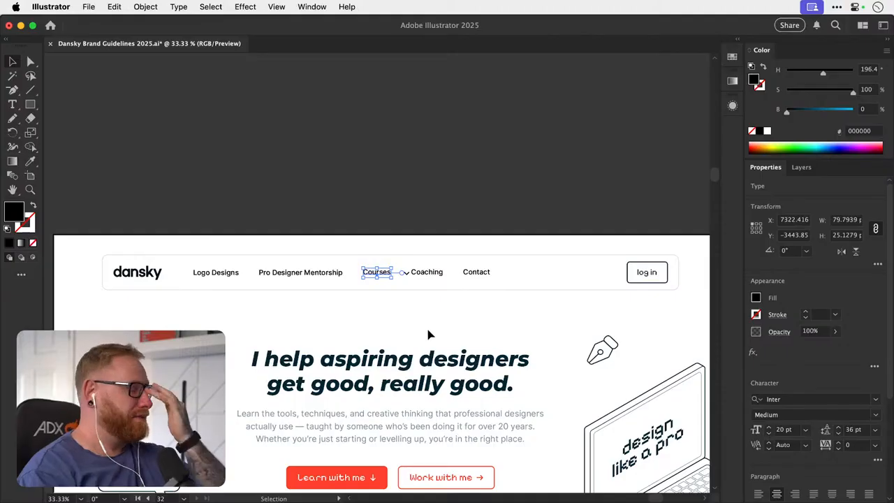
click(408, 371)
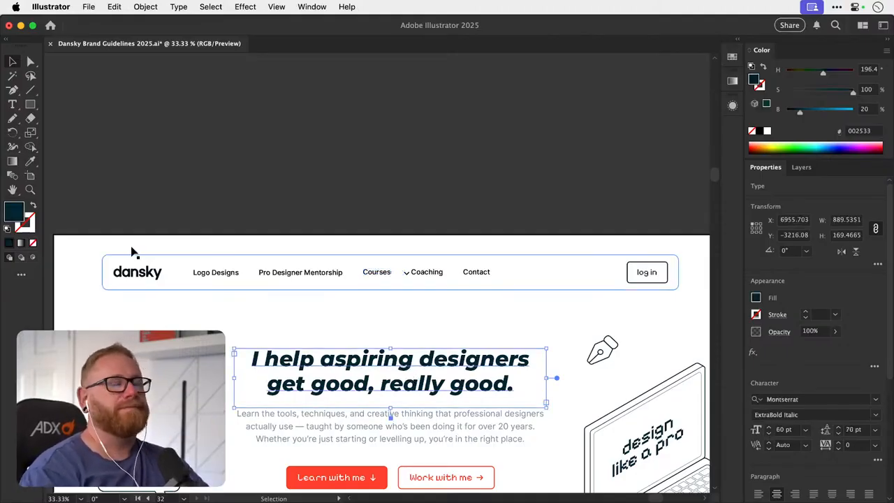
double_click(21, 212)
click(573, 208)
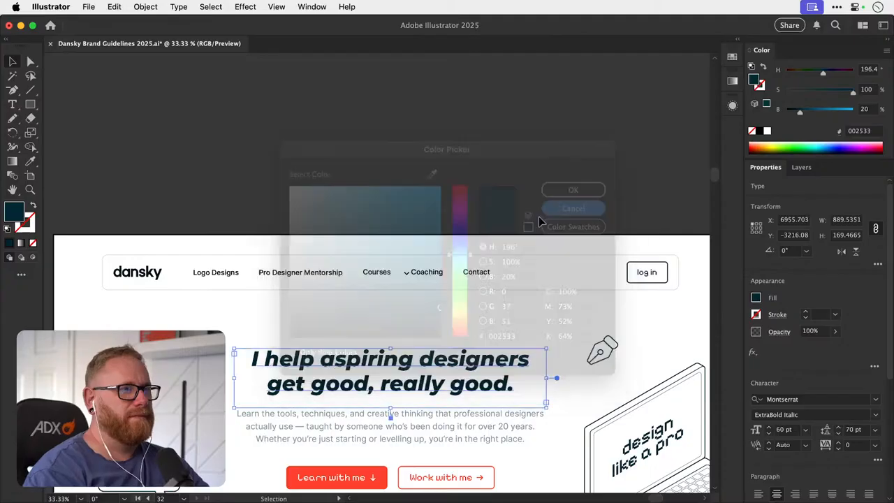
- Set the fill of the Logo Designs, Pro Designer Mentorship, Courses, Coaching and Contact links to hex 002533
click(223, 280)
shift+click(305, 275)
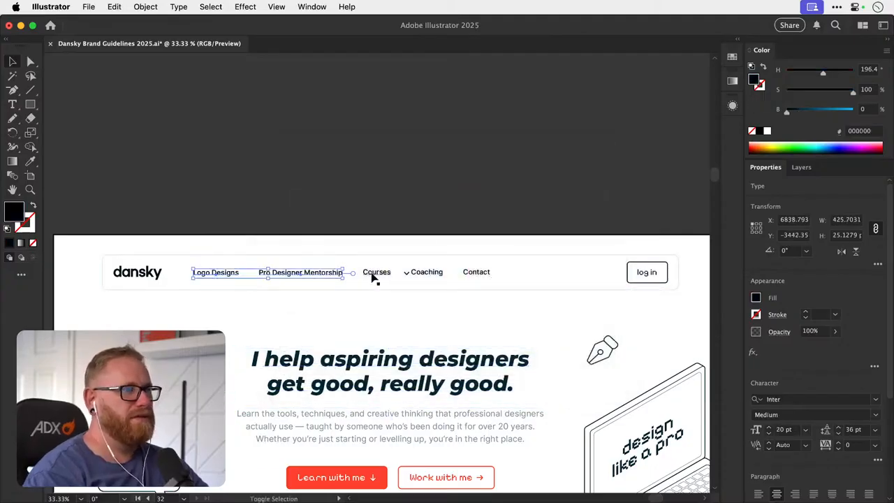
shift+click(376, 275)
shift+click(428, 274)
shift+click(475, 274)
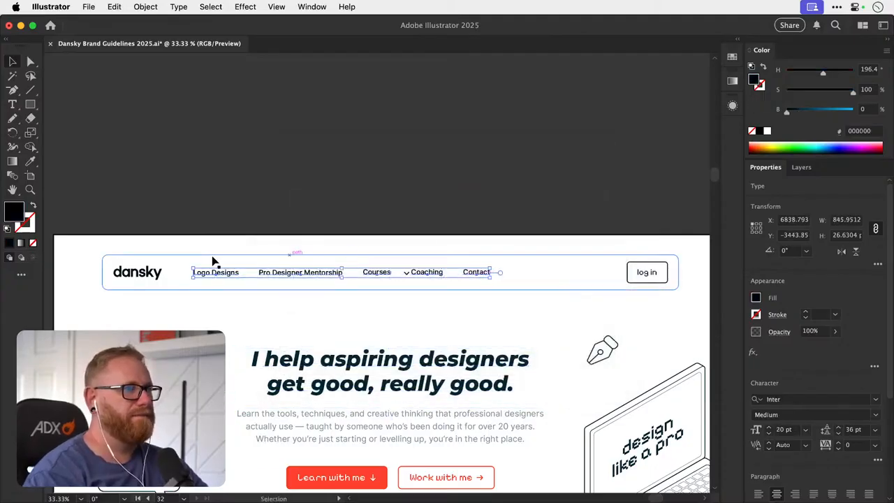
double_click(12, 214)
key(Return)
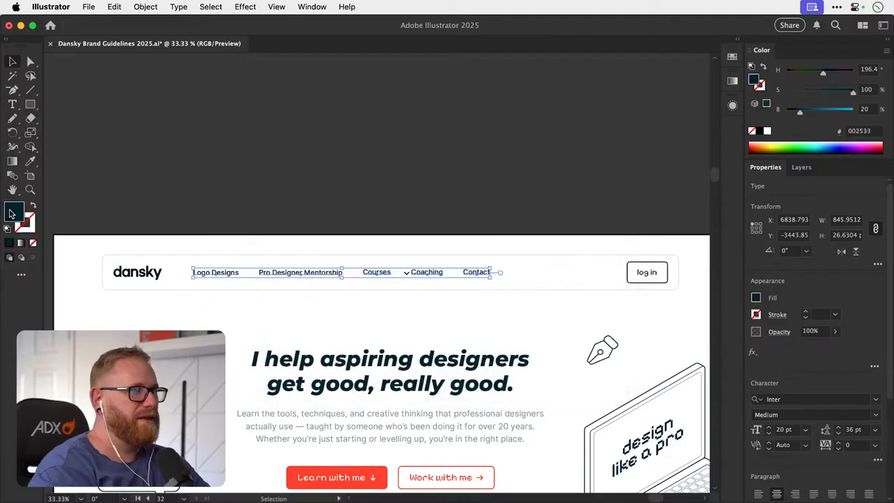
- Check the fill colour of the log in button's text without changing it
drag(489, 257, 341, 251)
key(z)
drag(549, 269, 637, 250)
key(v)
click(480, 250)
key(super+shift+a)
click(470, 257)
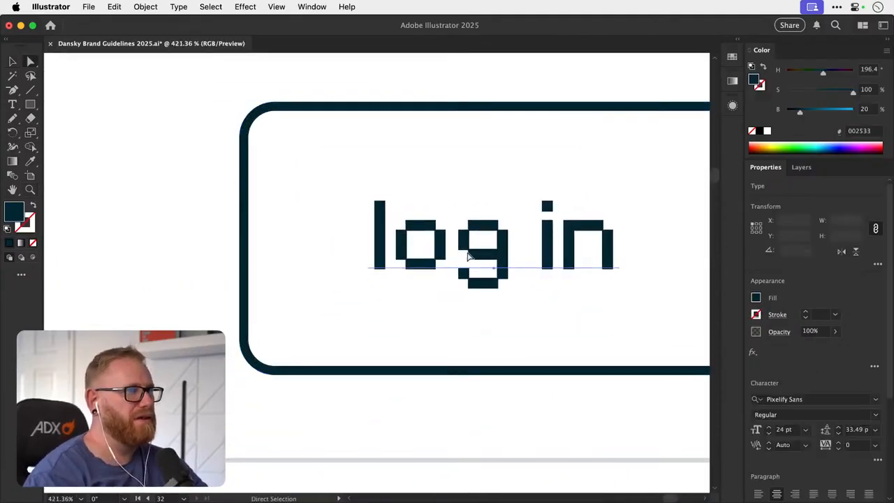
key(a)
double_click(15, 209)
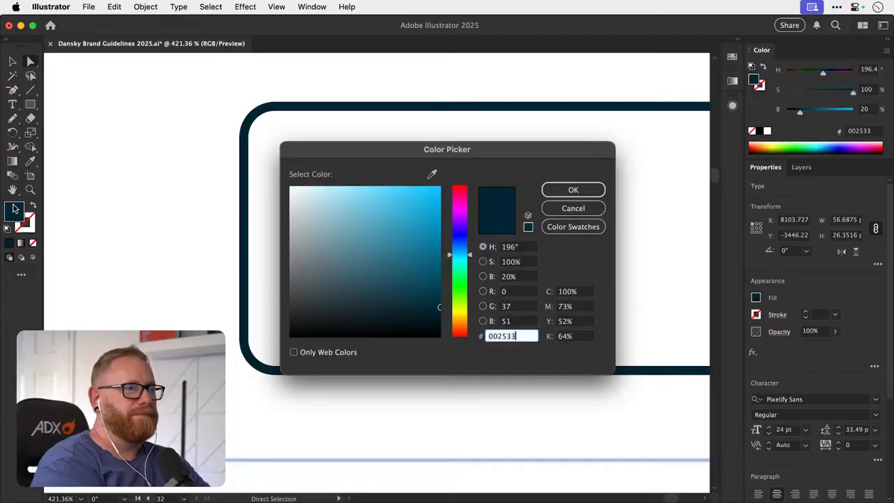
key(Return)
key(super+minus)
key(super+minus)
key(super+minus)
key(v)
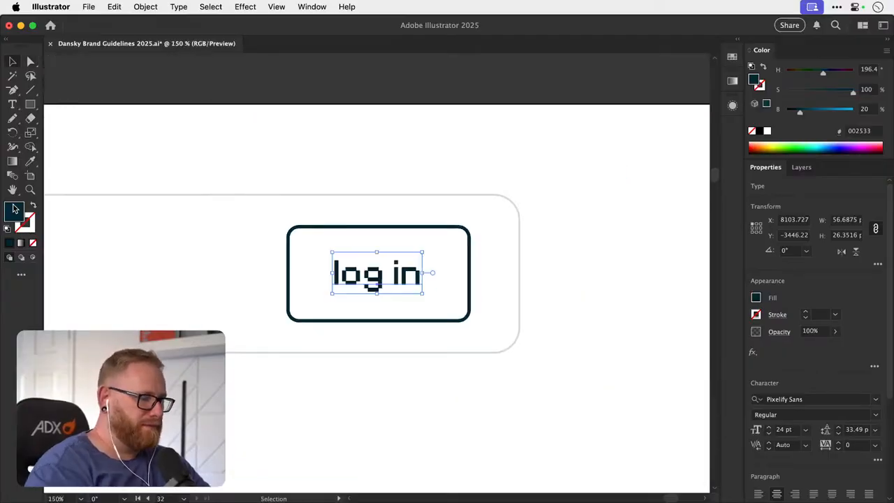
click(358, 95)
key(super+minus)
key(super+minus)
key(super+minus)
key(super+minus)
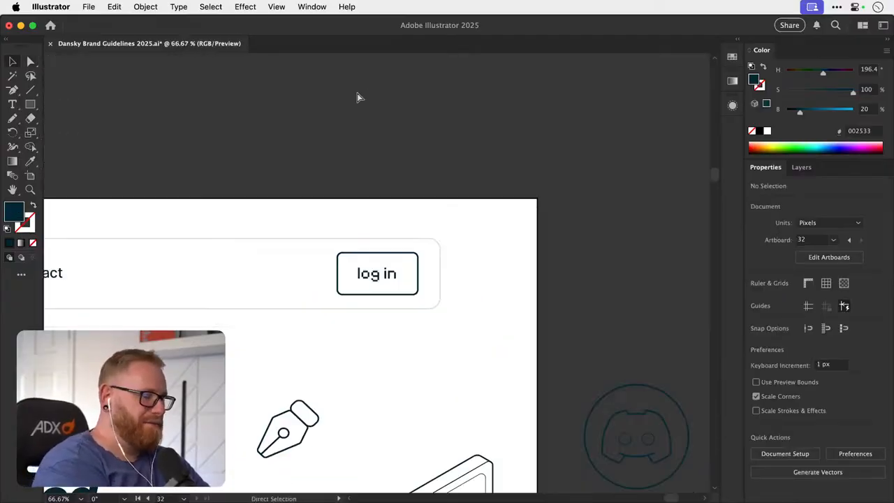
- Set the stroke colour of the navigation chevron to hex 002533 using the copied code
drag(387, 289, 576, 269)
drag(296, 286, 349, 284)
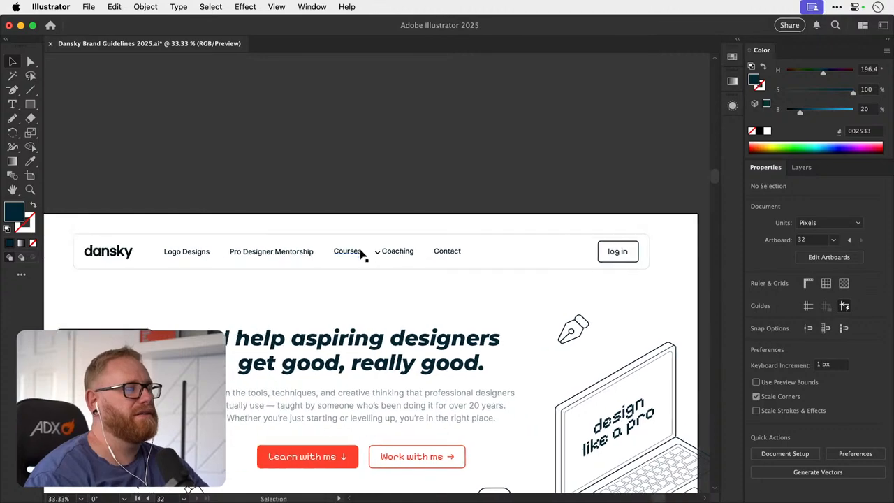
key(z)
drag(350, 252, 515, 254)
key(v)
click(452, 257)
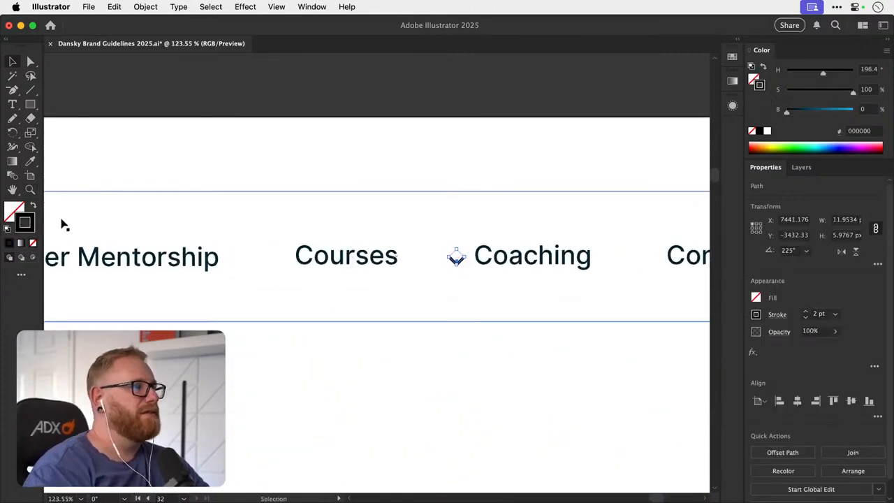
double_click(32, 228)
text(002533)
key(Return)
- Move the chevron to just after the Courses link, centre it vertically in the navigation bar, and deselect it
key(z)
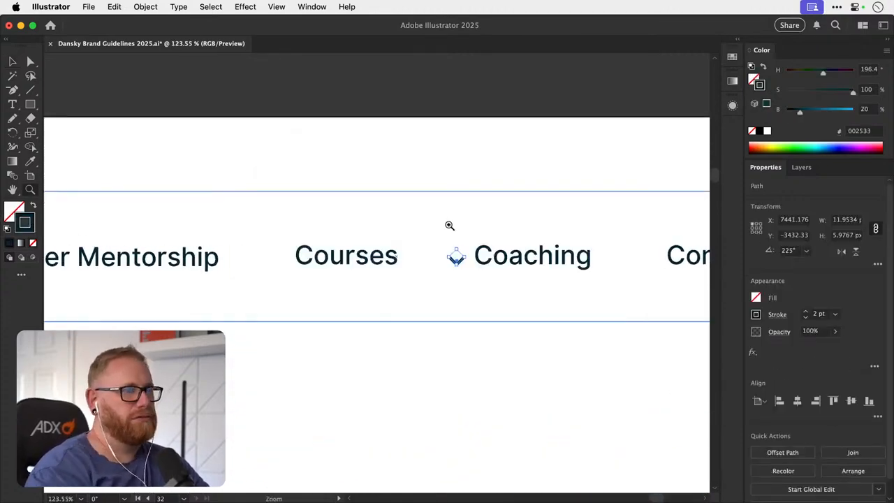
click(447, 236)
click(447, 235)
click(447, 236)
key(v)
drag(468, 286, 367, 282)
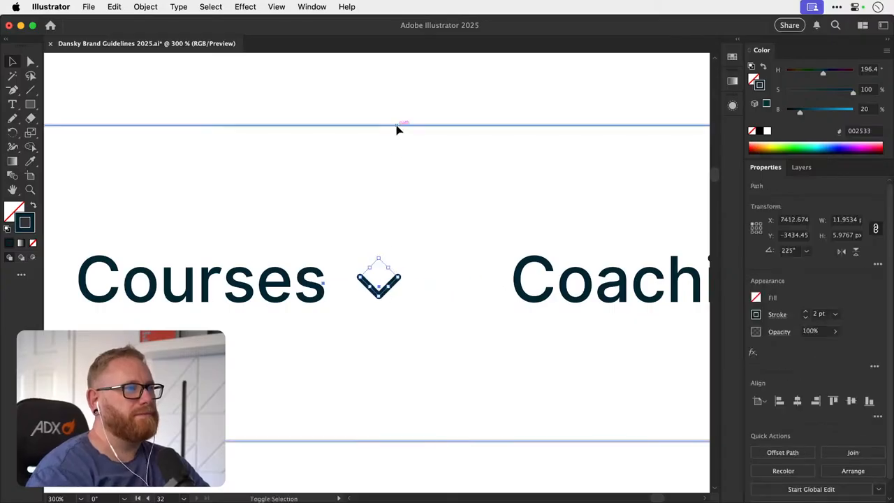
shift+click(397, 126)
click(410, 126)
click(851, 401)
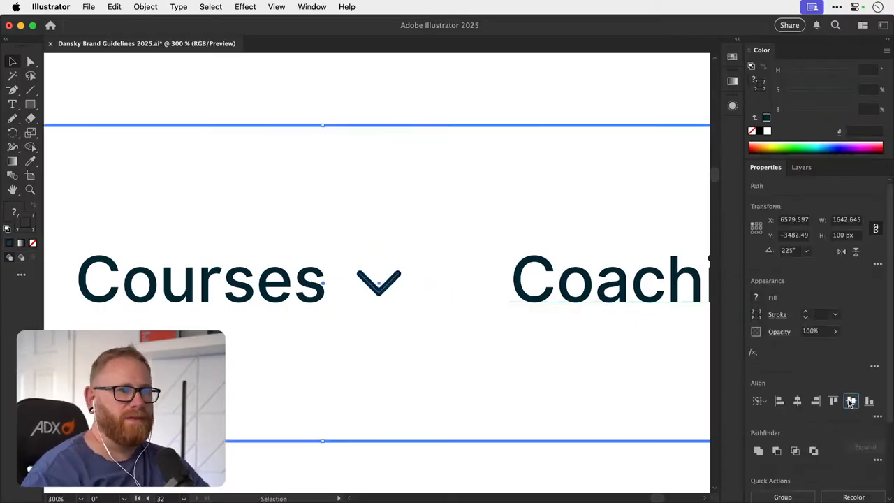
click(391, 219)
key(super+minus)
key(super+minus)
key(super+minus)
key(super+minus)
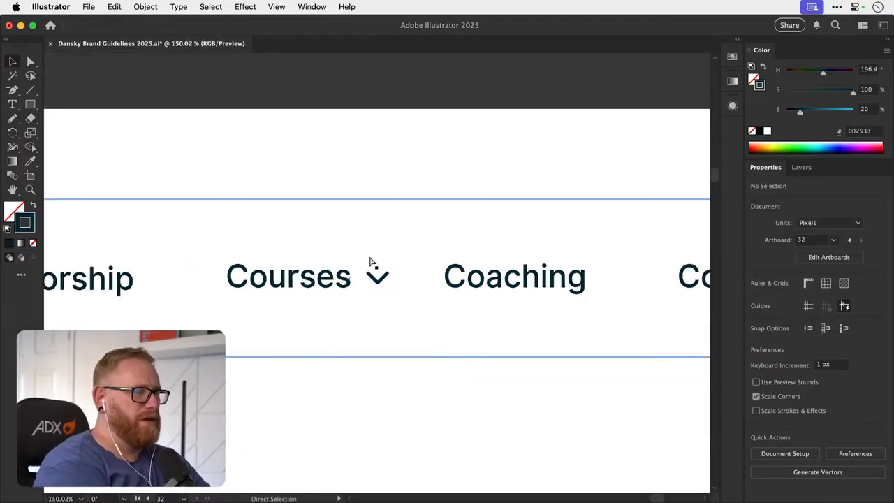
key(super+z)
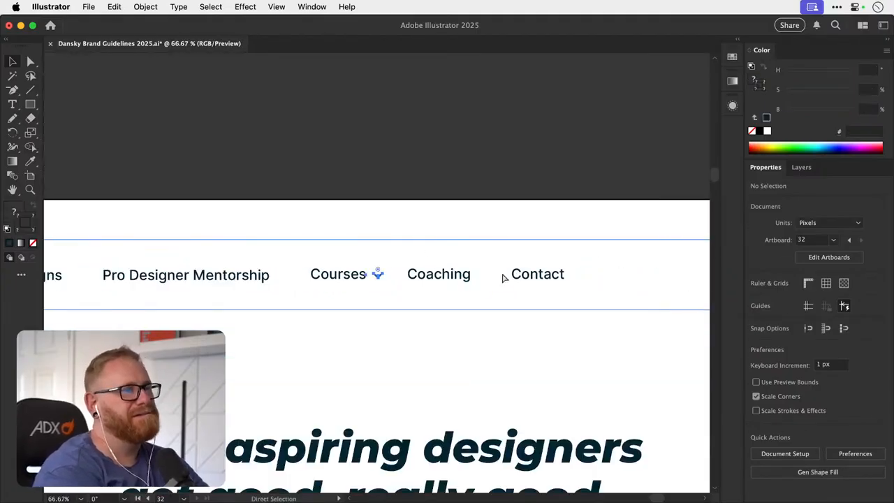
click(482, 279)
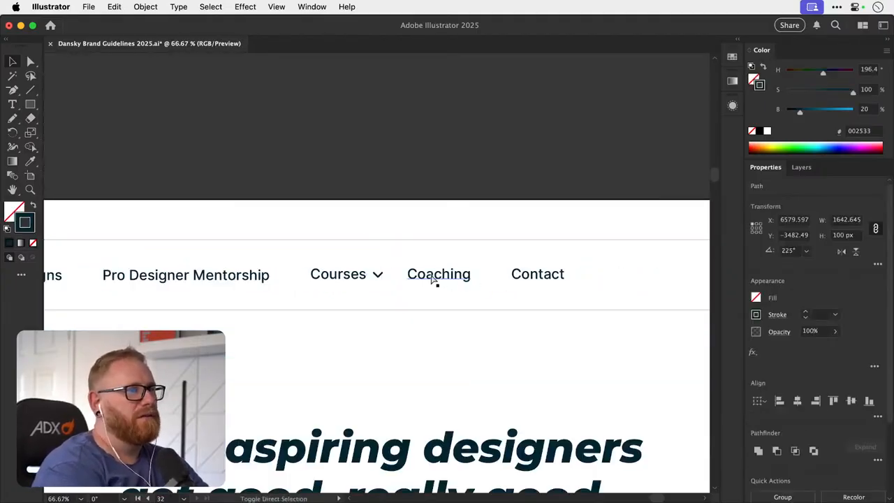
click(377, 275)
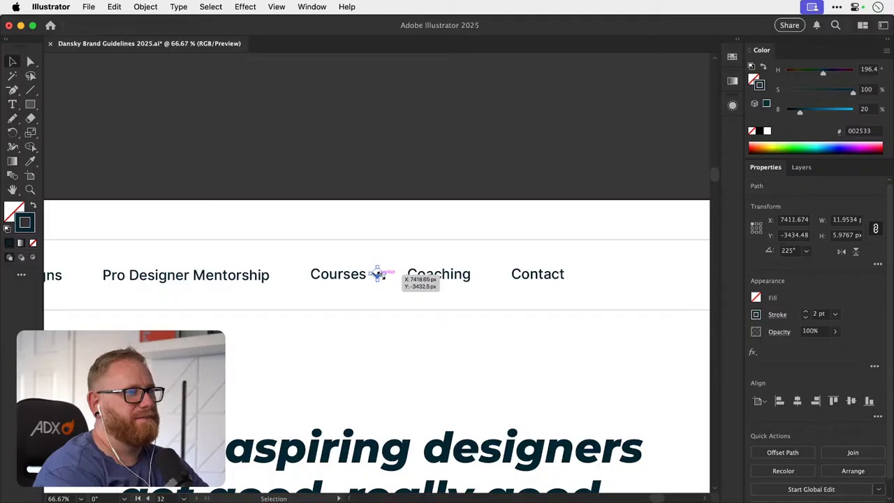
click(371, 128)
scroll(371, 128, down, 2)
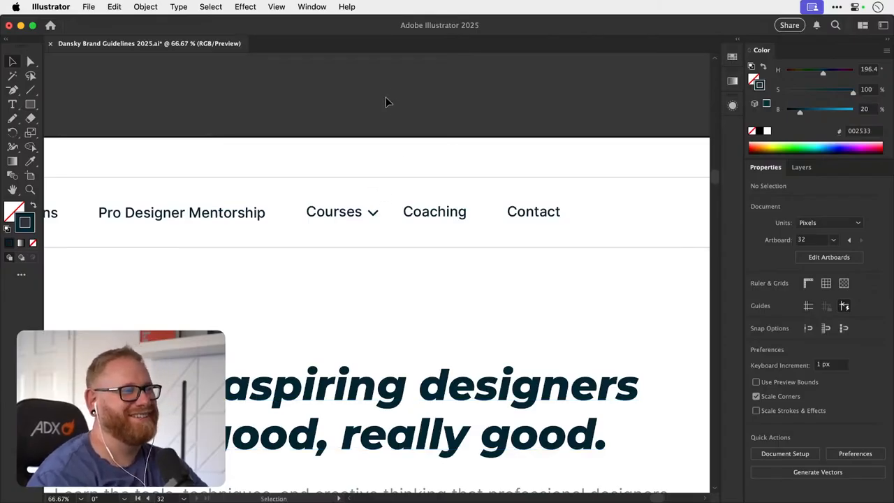
- Shift the Coaching and Contact links to the right together, placing Coaching at an X position of about 7484 px
click(455, 212)
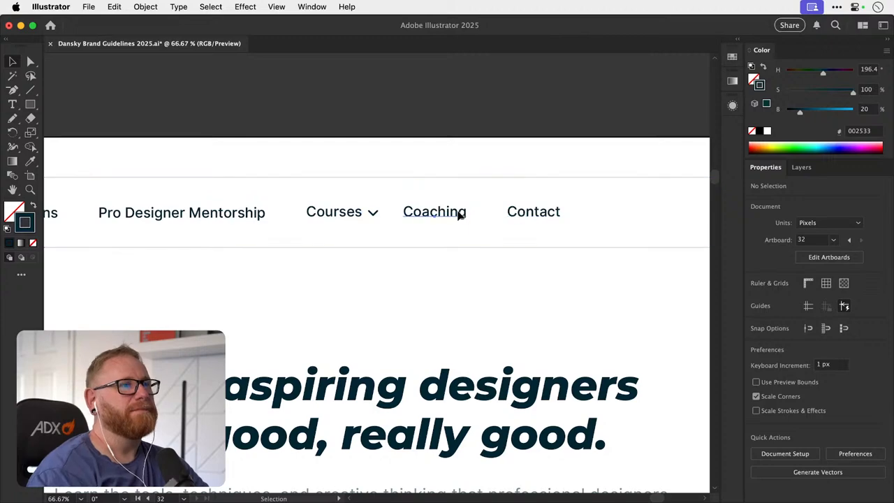
shift+click(537, 214)
key(Right)
key(Right)
key(Right)
key(Right)
key(Right)
key(Right)
key(Right)
key(Right)
key(Right)
key(Right)
key(Right)
key(Right)
key(Right)
key(Right)
key(Right)
key(Right)
key(Right)
key(Right)
key(Right)
key(Right)
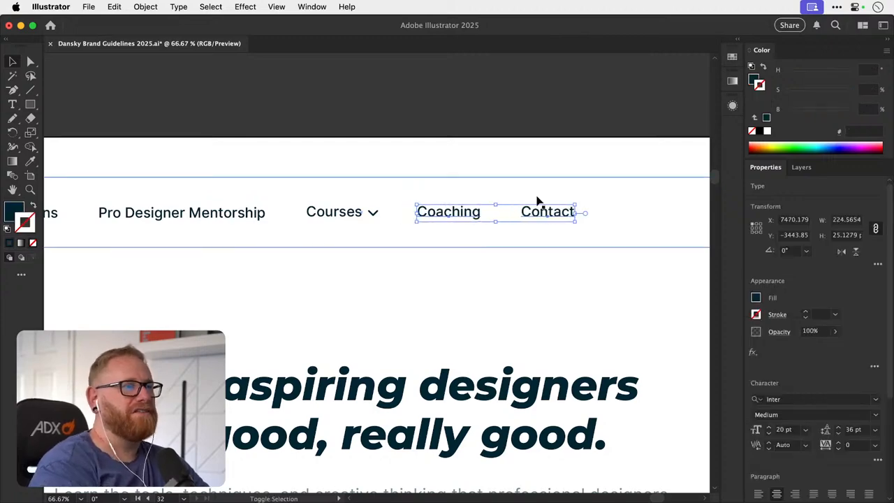
click(417, 159)
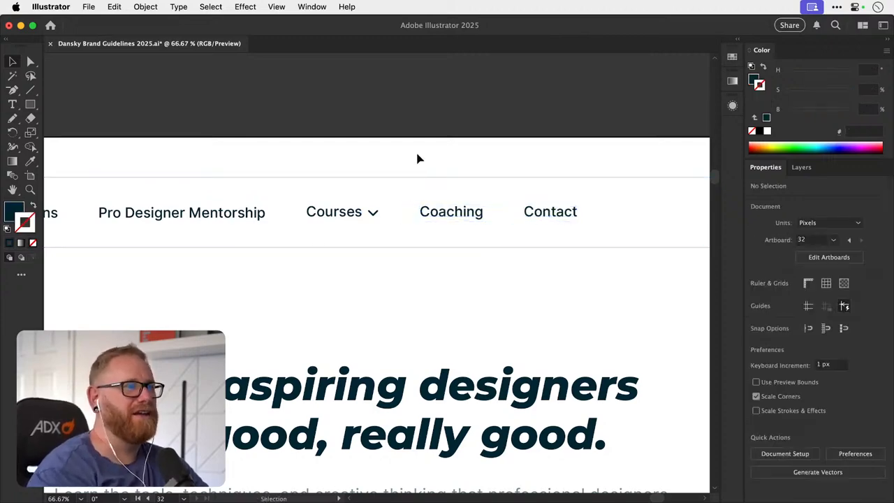
- Try moving the Logo Designs link towards Pro Designer Mentorship, and undo the move
scroll(402, 125, left, 5)
scroll(421, 174, left, 5)
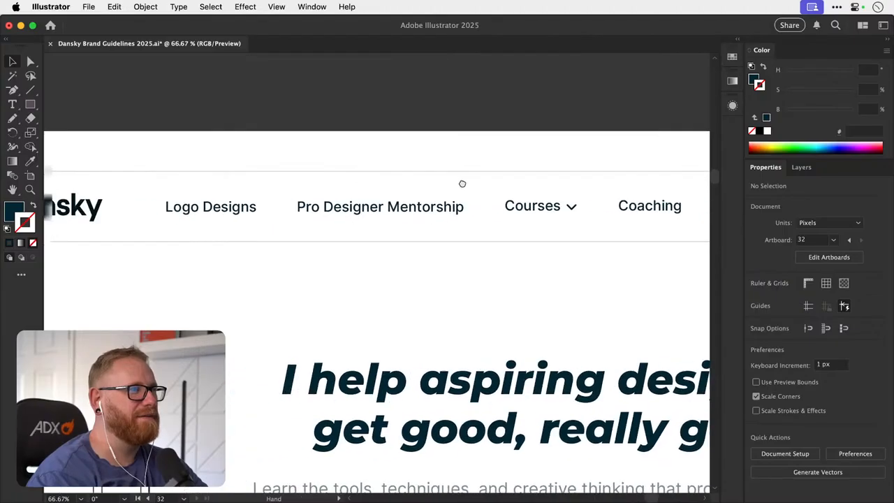
click(275, 207)
drag(275, 208, 326, 207)
key(super+z)
scroll(279, 189, right, 4)
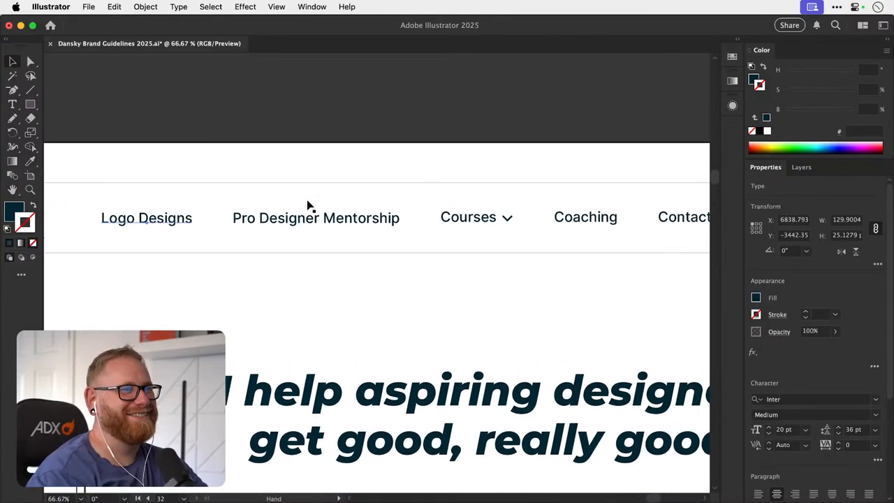
- Nudge the Logo Designs link 5 px to the left, away from Pro Designer Mentorship
key(Left)
key(Left)
key(Left)
key(Left)
key(Left)
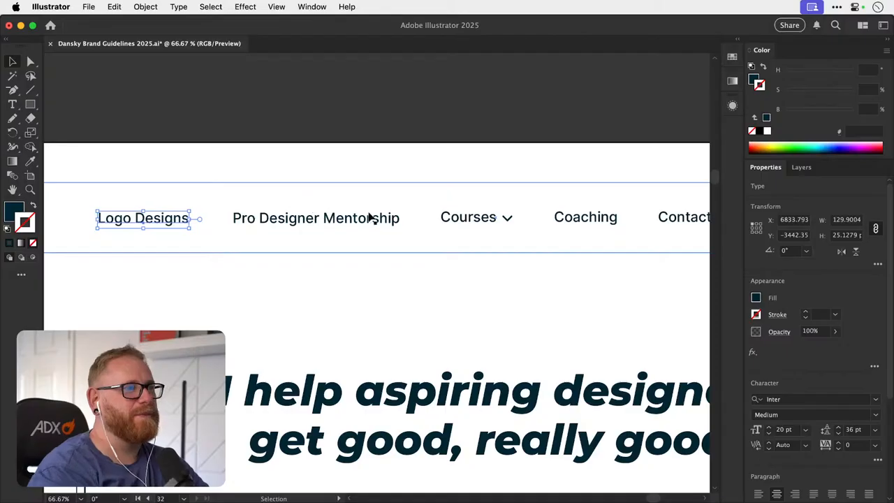
- Test the gaps between the navigation links by moving individual links such as Coaching and Courses against their neighbours, undoing each move
drag(376, 219, 266, 227)
click(515, 109)
key(super+z)
key(space)
drag(418, 240, 410, 254)
key(super+z)
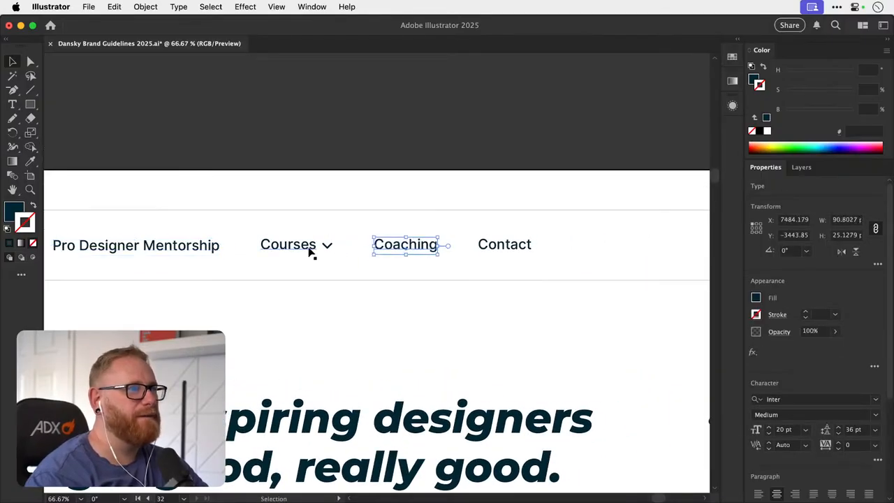
drag(297, 245, 221, 246)
key(super+z)
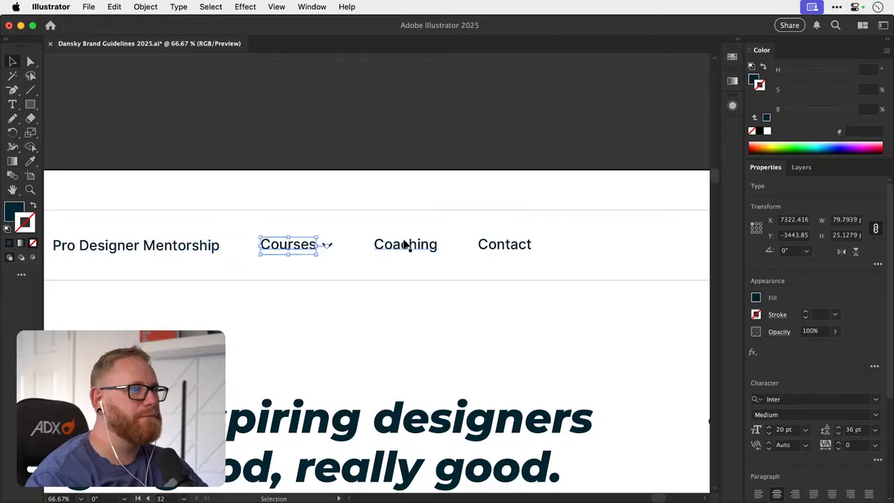
- Move the Courses, Coaching and Contact links together with the chevron so their baseline matches Pro Designer Mentorship
shift+click(405, 244)
shift+click(493, 244)
shift+click(330, 247)
key(super+space)
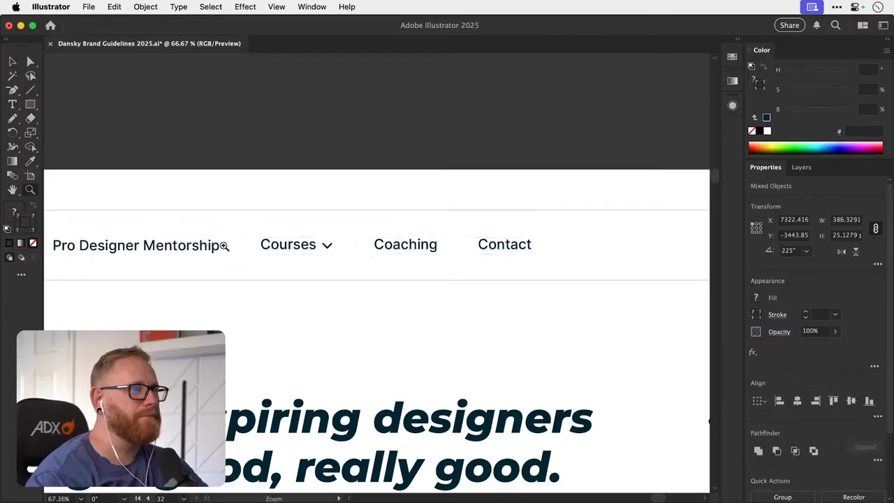
drag(211, 246, 230, 241)
key(super+space)
drag(230, 241, 431, 259)
drag(247, 269, 247, 260)
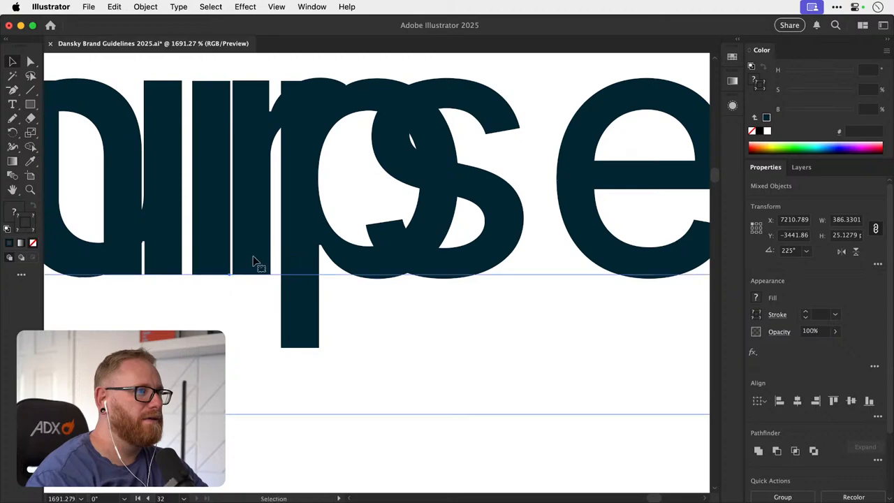
key(super+minus)
key(super+minus)
key(super+minus)
key(super+minus)
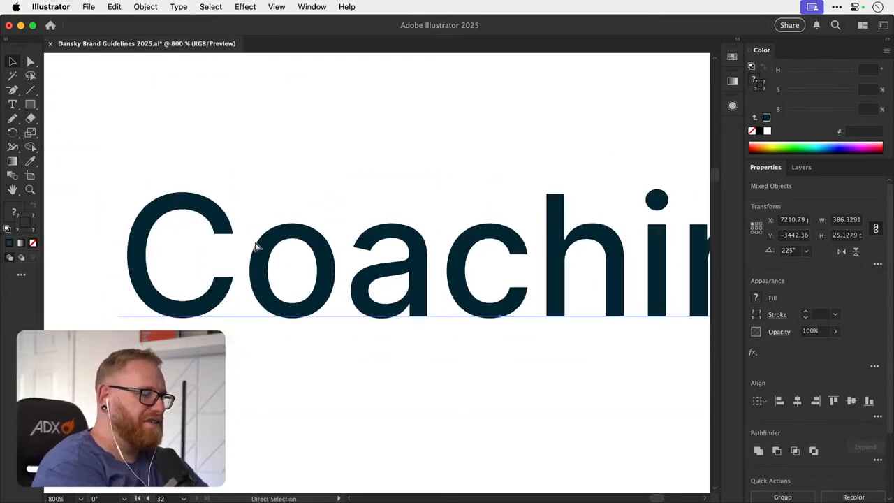
key(super+minus)
key(super+minus)
key(super+minus)
key(super+minus)
key(super+minus)
key(super+minus)
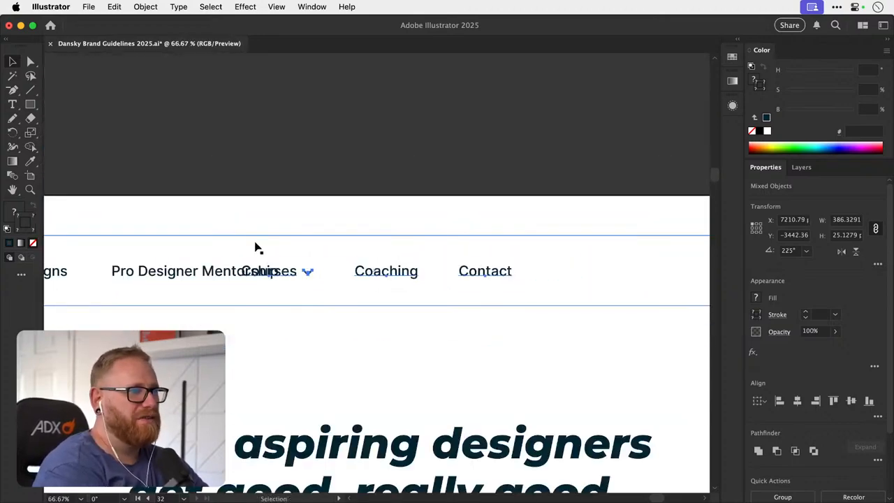
- Shift the selected Courses, Coaching and Contact links and chevron right, clear of Pro Designer Mentorship, and deselect them
key(shift+Right)
key(shift+Right)
key(shift+Right)
key(shift+Right)
key(shift+Right)
key(shift+Right)
key(shift+Right)
key(shift+Right)
key(shift+Right)
key(shift+Right)
key(shift+Right)
key(shift+Right)
key(shift+Right)
key(shift+Right)
key(shift+Right)
key(shift+Right)
key(shift+Right)
key(shift+Right)
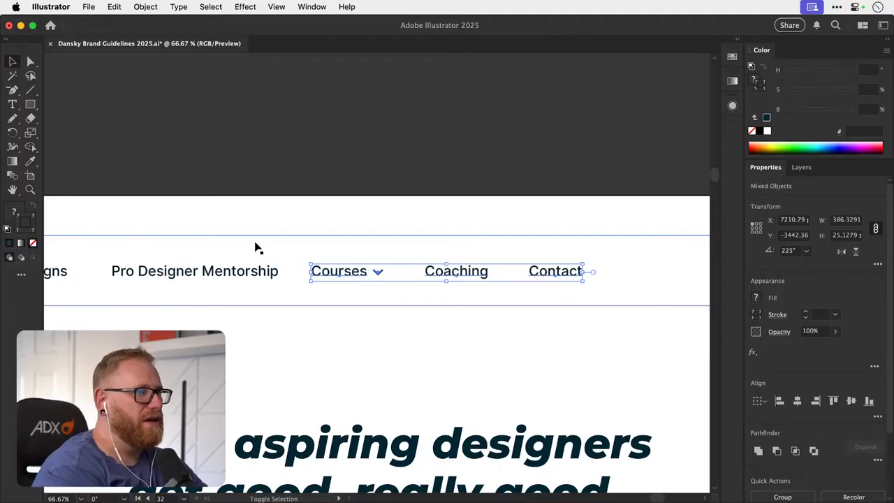
click(417, 140)
drag(381, 208, 401, 188)
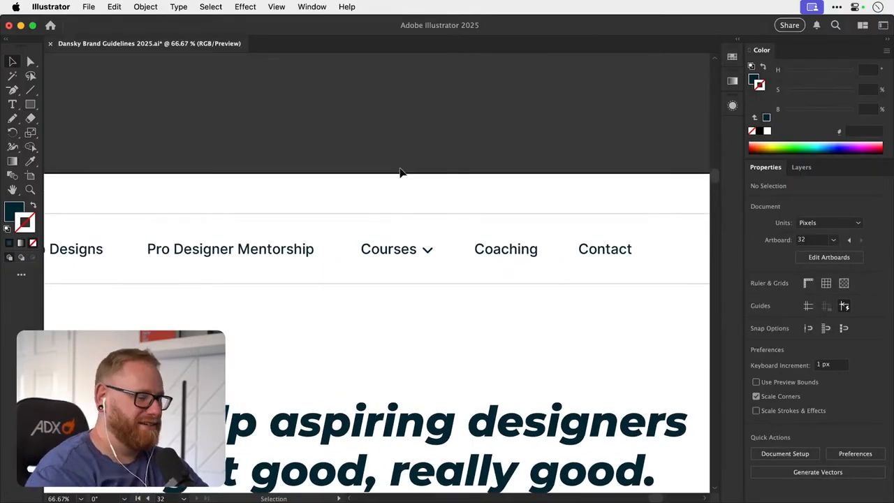
- Nudge the Logo Designs and Pro Designer Mentorship links about 4 px to the right to even out the navigation spacing
key(super+minus)
key(super+minus)
drag(425, 280, 362, 303)
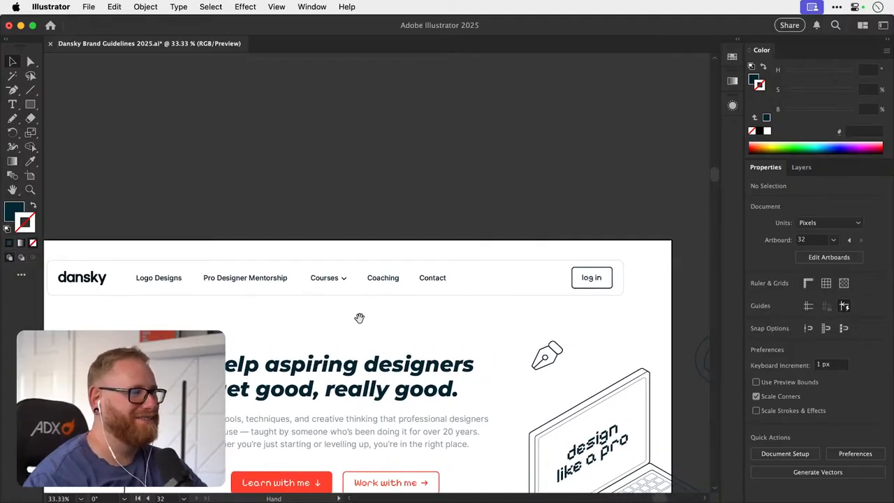
click(175, 279)
shift+click(244, 279)
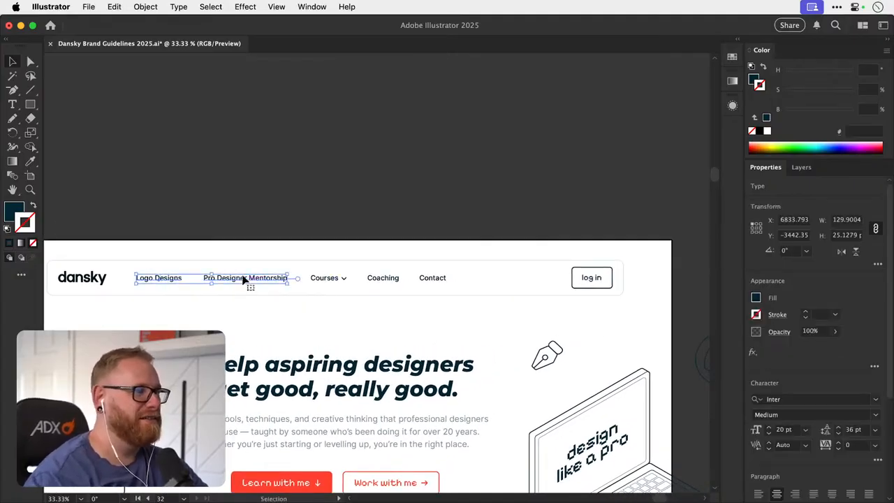
key(Right)
key(Right)
key(Right)
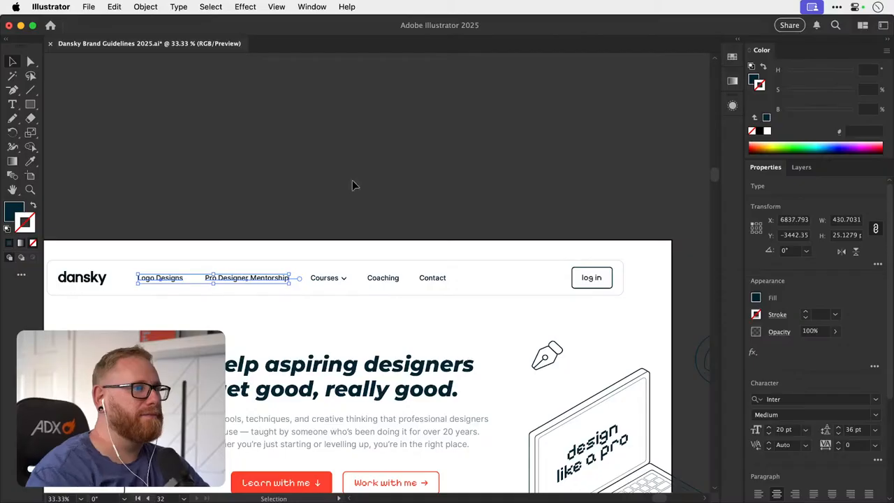
click(349, 226)
- Recolour the dansky logo in the navigation bar by sampling the red of the Learn with me button, ff412d
drag(317, 269, 322, 195)
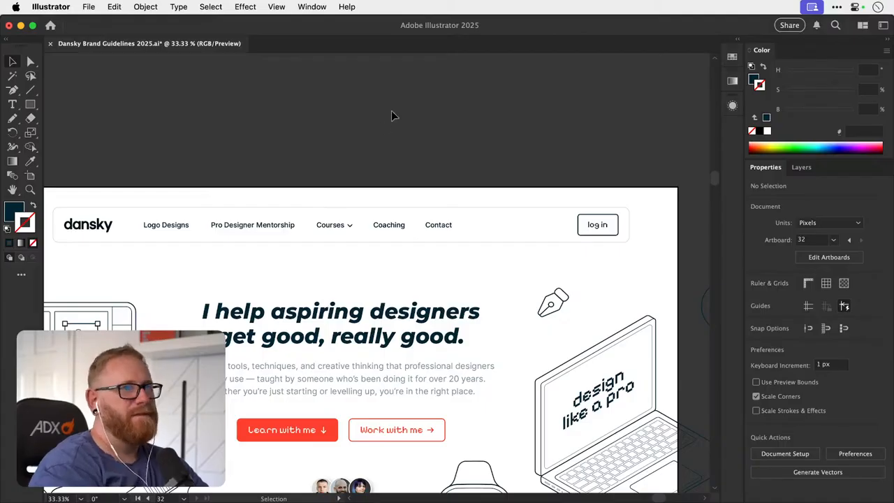
drag(482, 270, 462, 237)
drag(427, 279, 469, 270)
drag(396, 340, 410, 319)
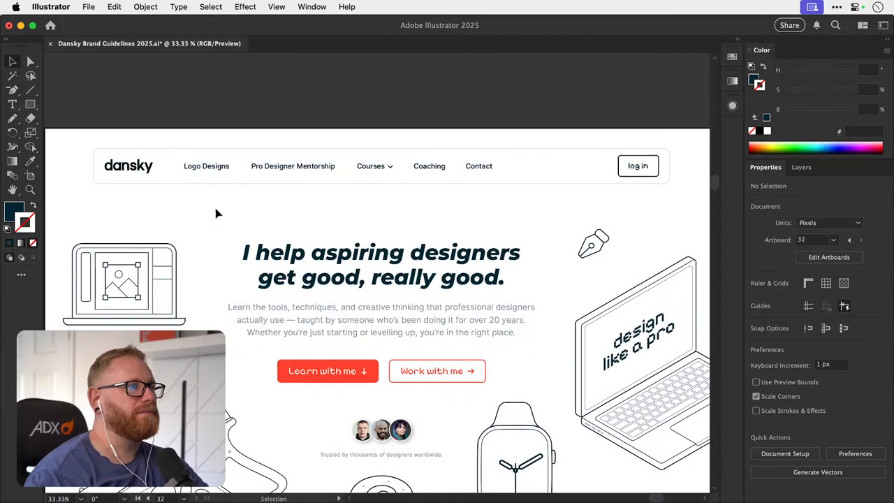
click(144, 168)
key(i)
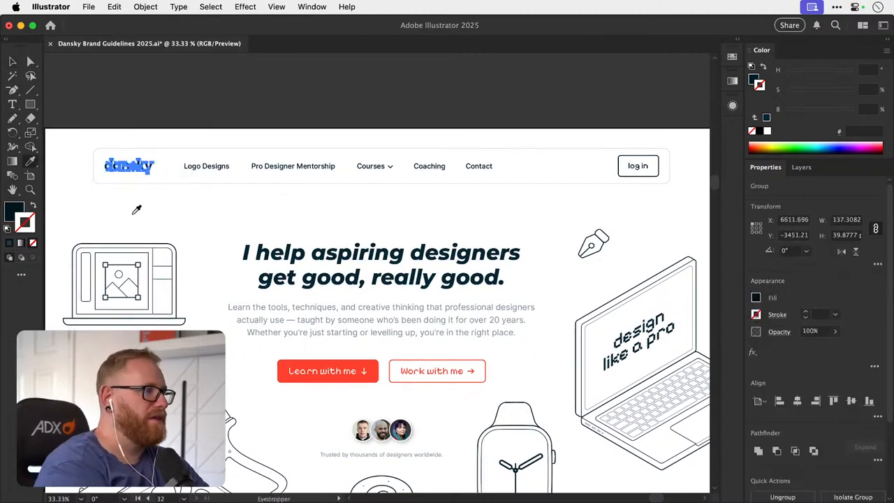
click(285, 371)
click(274, 101)
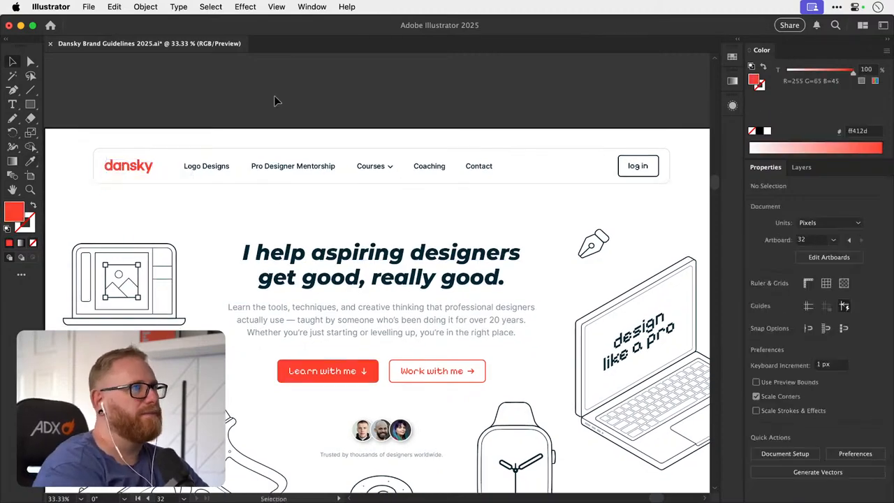
- Examine the logo colour combinations and other brand guideline artboards, returning to the homepage navigation bar
key(super+minus)
key(super+minus)
key(super+minus)
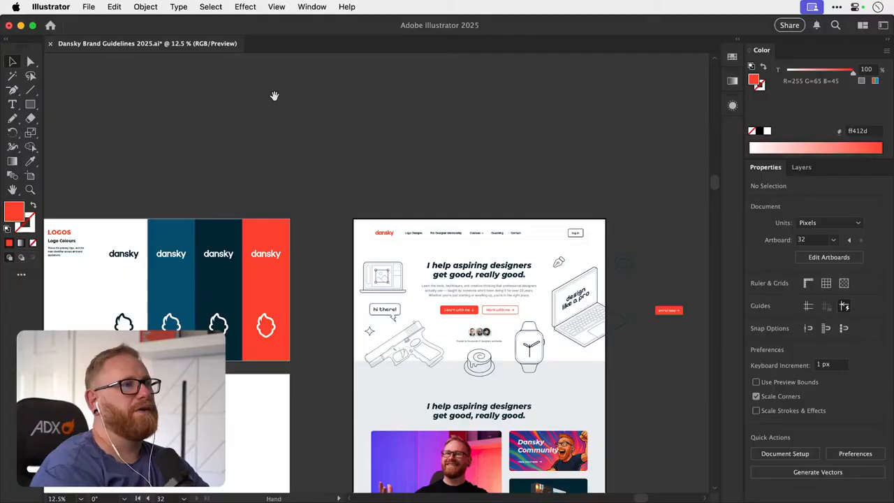
mouse_move(284, 283)
mouse_down()
mouse_move(422, 223)
mouse_move(628, 183)
mouse_up()
drag(390, 275, 556, 183)
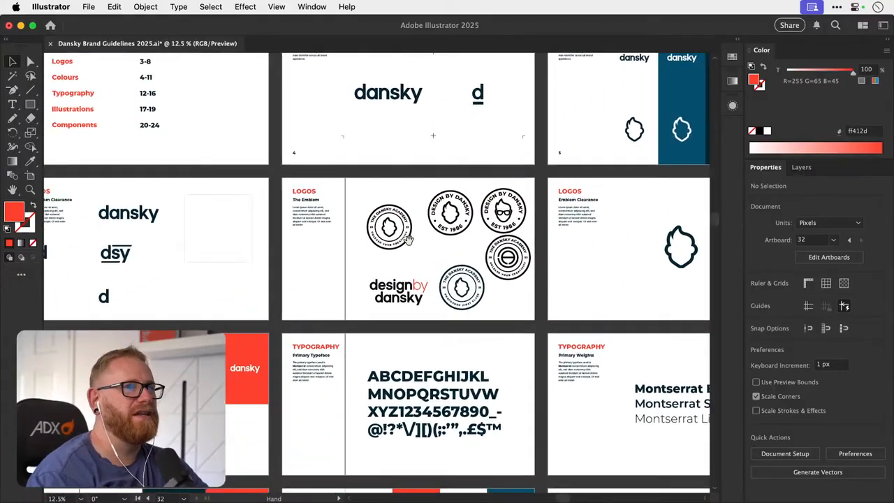
drag(306, 296, 485, 207)
drag(388, 266, 425, 232)
key(z)
key(v)
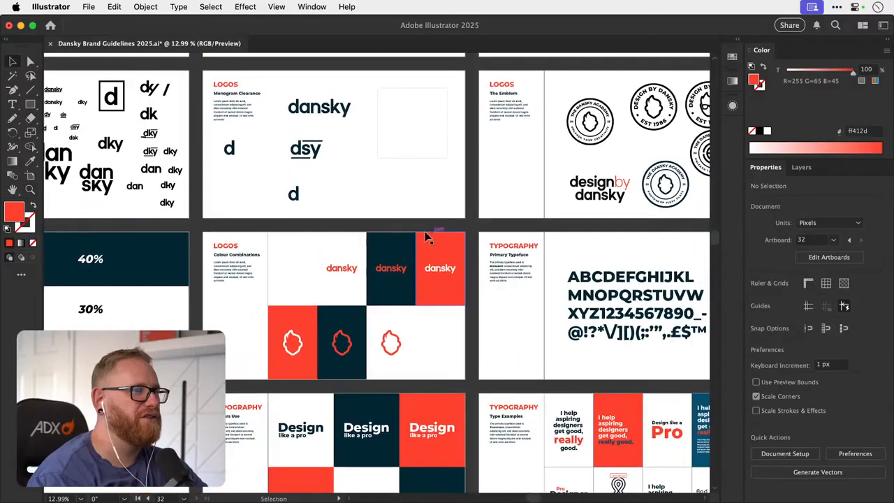
drag(384, 275, 377, 192)
key(z)
drag(362, 233, 334, 271)
key(v)
drag(650, 212, 431, 237)
drag(664, 155, 405, 224)
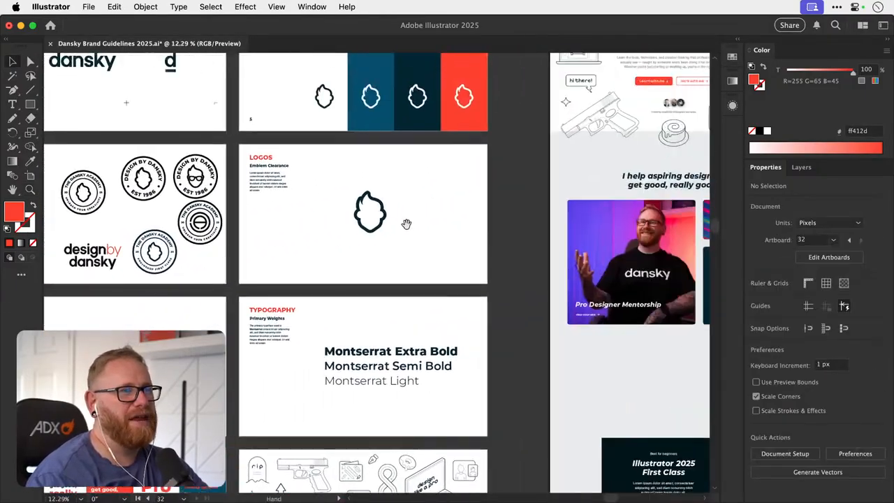
drag(559, 138, 343, 255)
key(z)
drag(379, 277, 389, 194)
key(v)
- Compare the dansky logo before and after its red recolouring by undoing and redoing the change, keeping the red version
key(super+z)
key(super+shift+z)
click(330, 127)
key(super+z)
click(364, 99)
key(super+shift+z)
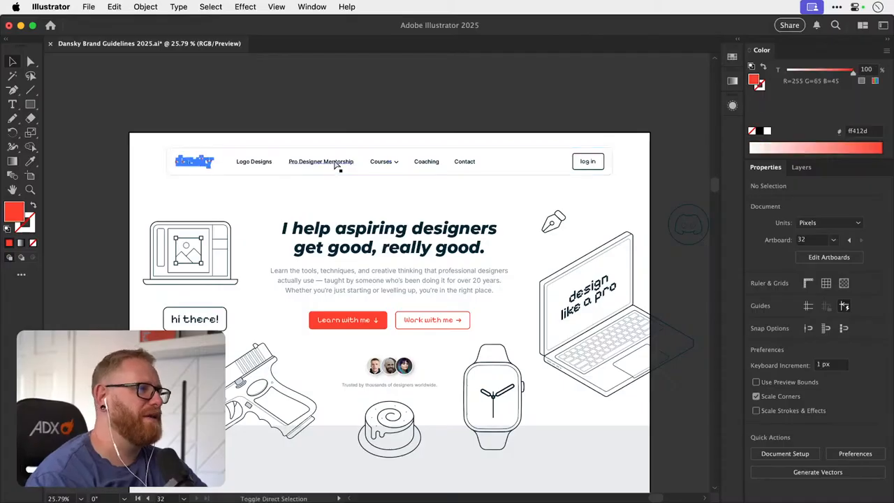
drag(380, 186, 364, 167)
click(334, 195)
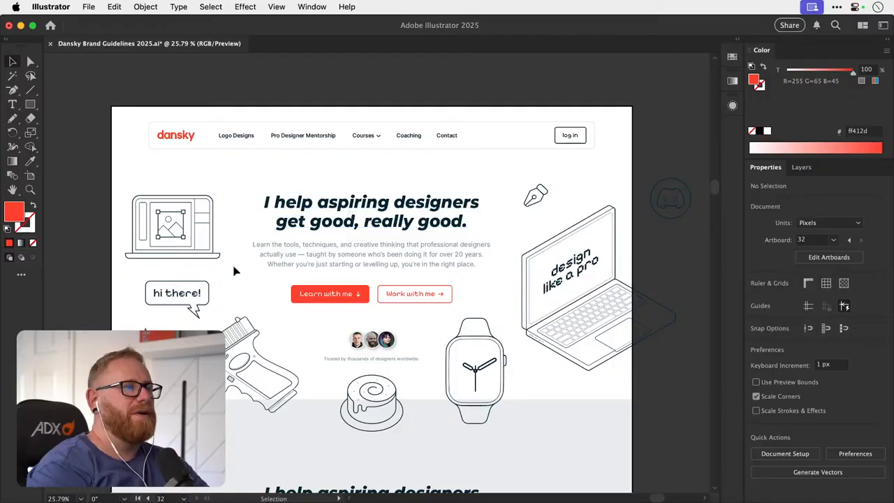
- Copy the laptop illustration with red image fills from the illustrations in the brand guideline artboards
key(super+minus)
key(super+minus)
key(super+minus)
key(super+minus)
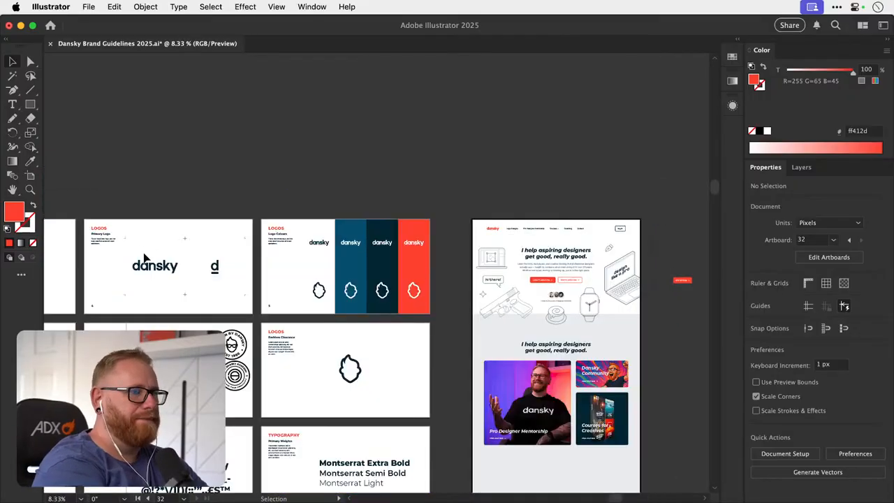
drag(271, 360, 325, 202)
drag(310, 388, 327, 267)
drag(336, 451, 220, 391)
click(315, 317)
drag(459, 197, 268, 481)
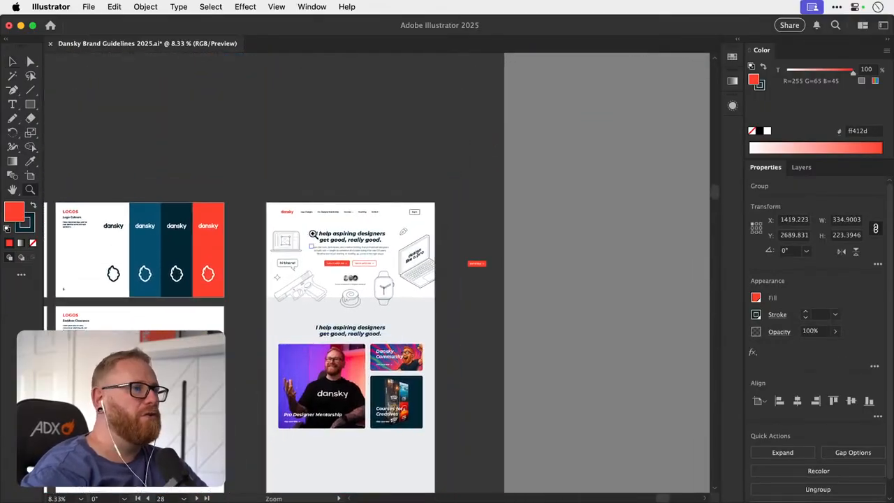
- Paste the red-accented laptop onto the homepage, placing it slightly above the outlined laptop beside the hero headline
drag(312, 228, 535, 227)
key(super+v)
drag(373, 279, 281, 231)
drag(285, 224, 486, 232)
click(55, 274)
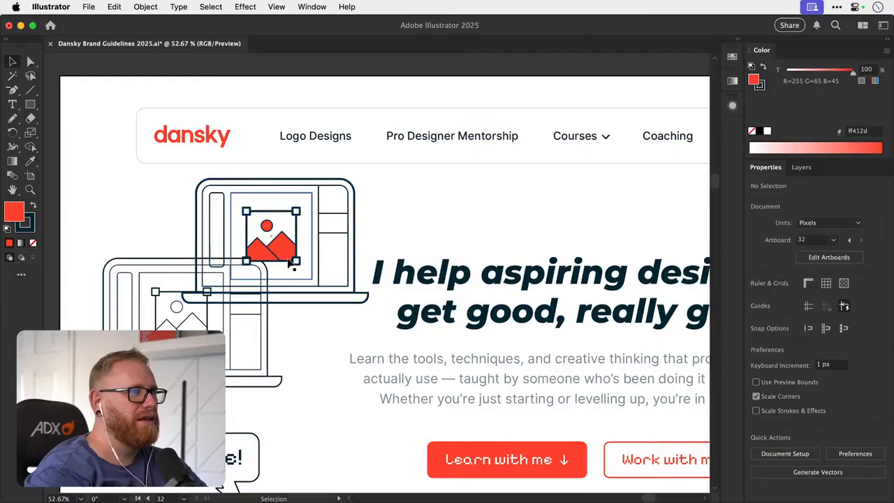
- Try replacing the outlined laptop in the hero with the red-accented version, and undo the replacement
key(super+minus)
key(super+minus)
key(super+minus)
scroll(306, 225, right, 5)
scroll(306, 225, down, 2)
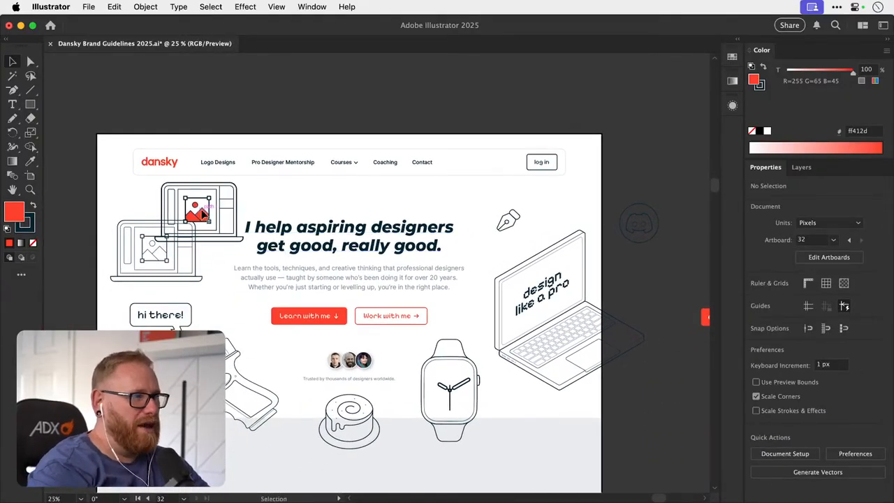
click(161, 263)
key(Delete)
drag(190, 222, 153, 261)
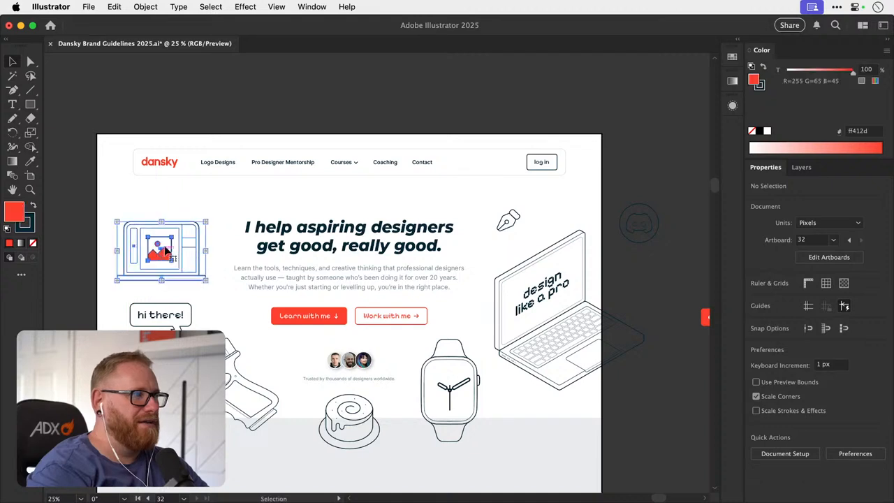
click(216, 111)
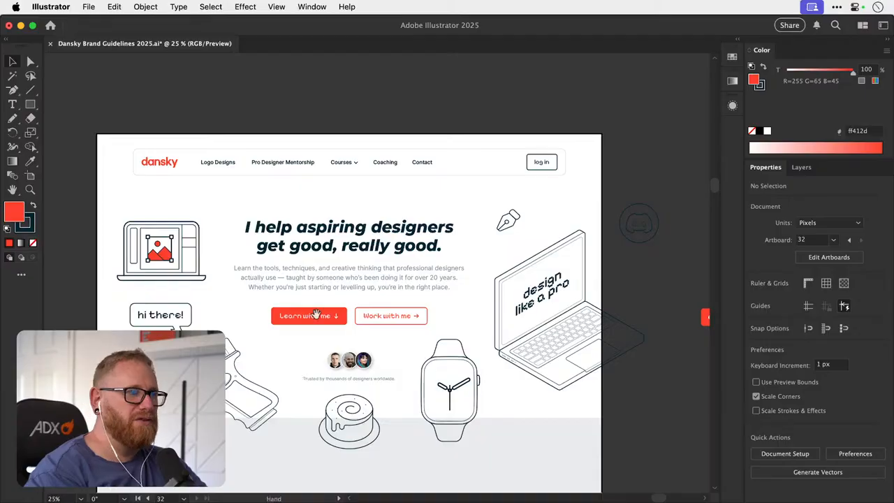
key(super+z)
key(super+z)
key(super+z)
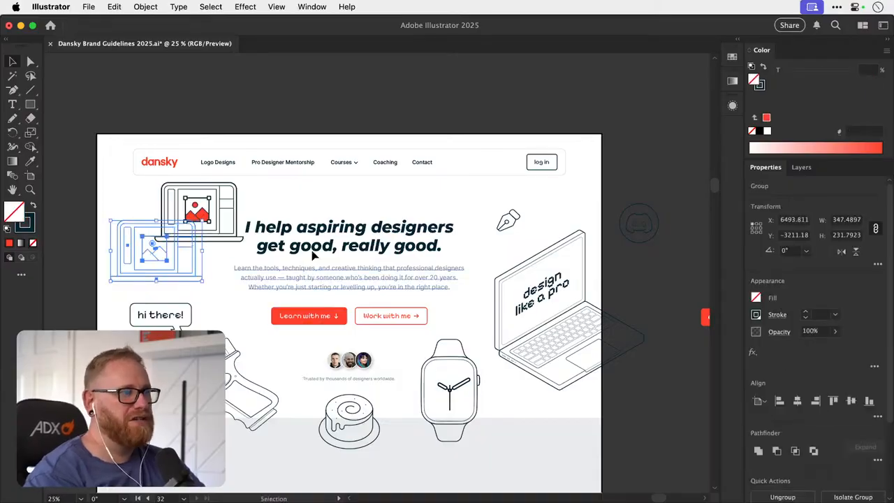
- Move the red-accented laptop off the homepage to the empty canvas above the artboard and deselect it
drag(226, 203, 360, 94)
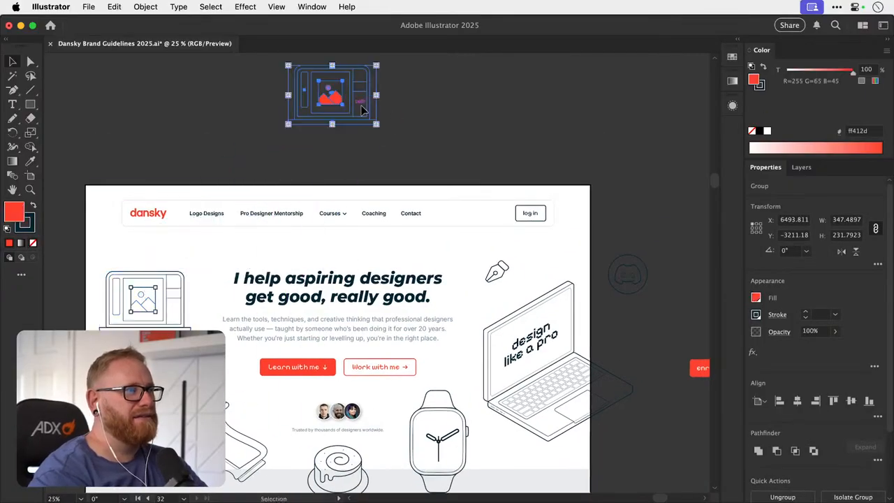
click(359, 158)
drag(310, 378, 325, 271)
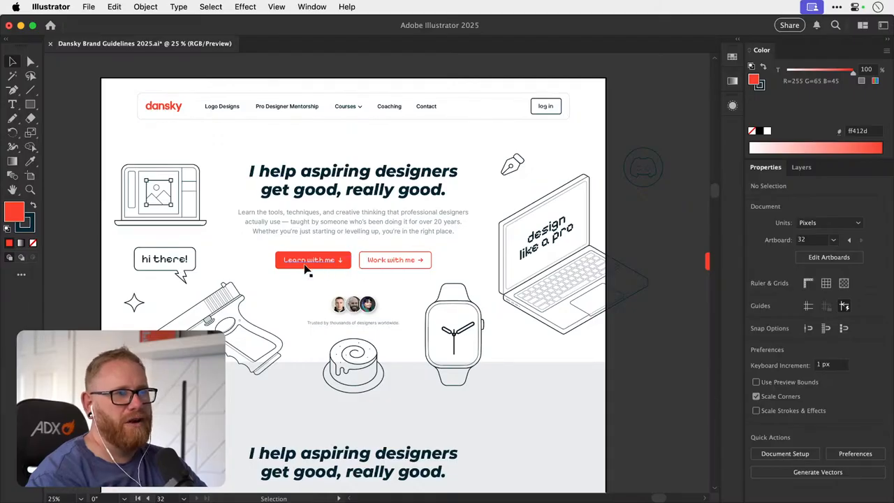
scroll(306, 280, down, 5)
scroll(306, 315, down, 5)
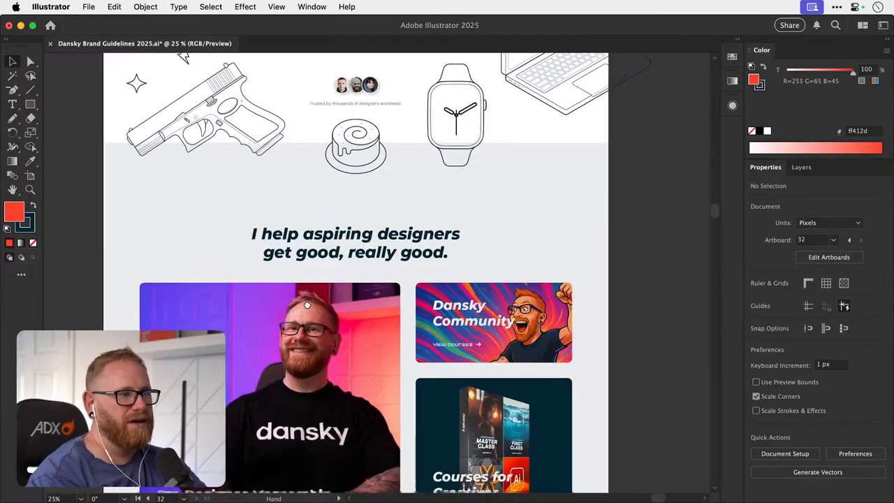
scroll(313, 280, up, 9)
scroll(311, 370, up, 2)
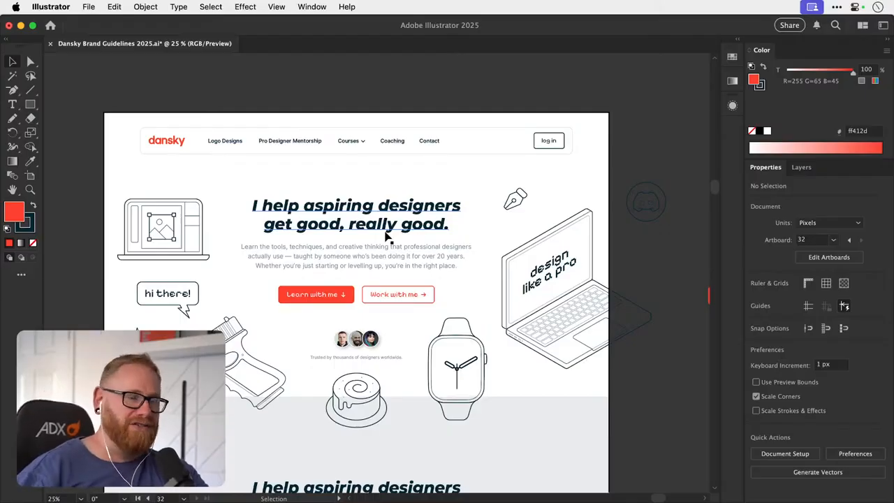
- Duplicate the outlined Work with me button, including its label and arrow, directly below the original and deselect the copy
drag(391, 290, 410, 321)
key(super+z)
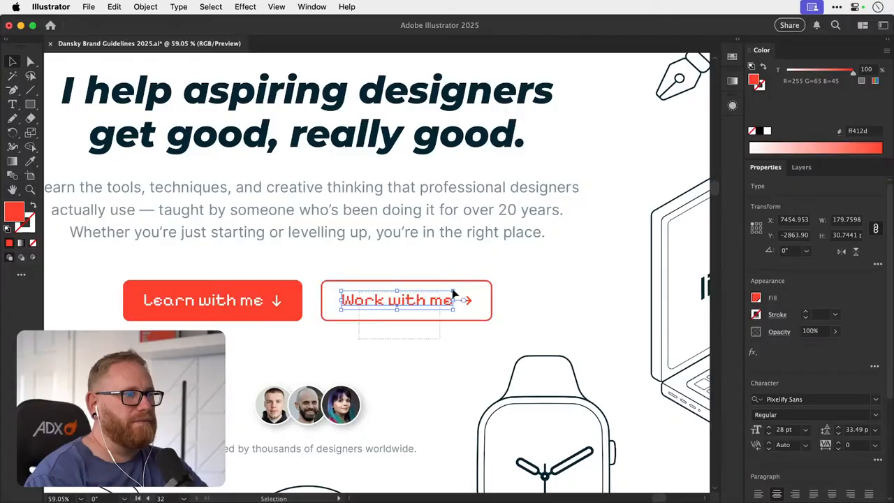
shift+click(463, 292)
scroll(331, 316, right, 5)
drag(331, 316, 331, 378)
click(345, 275)
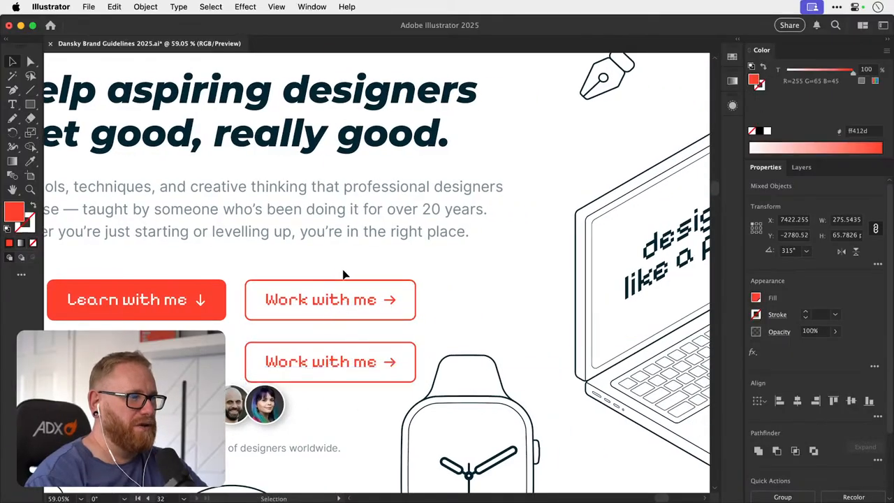
- Recolour the upper Work with me button's border by sampling the headline's navy, 002533, and copy that hex value
click(343, 287)
click(27, 228)
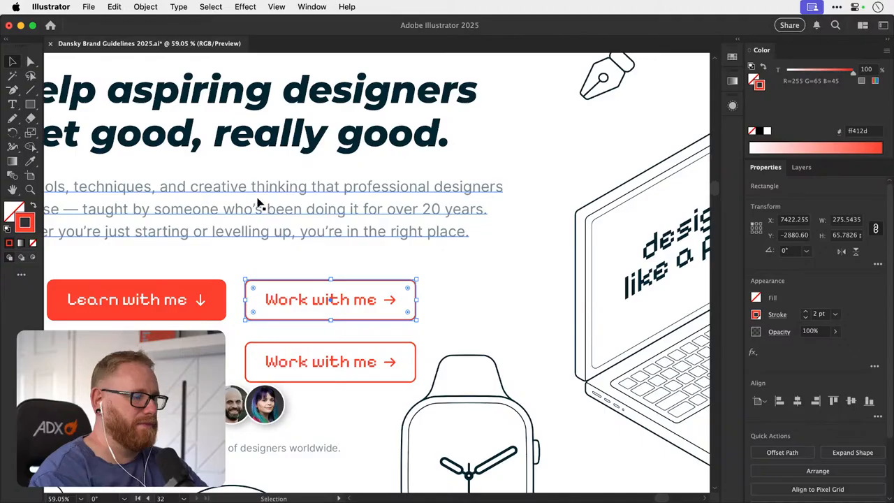
key(i)
click(262, 133)
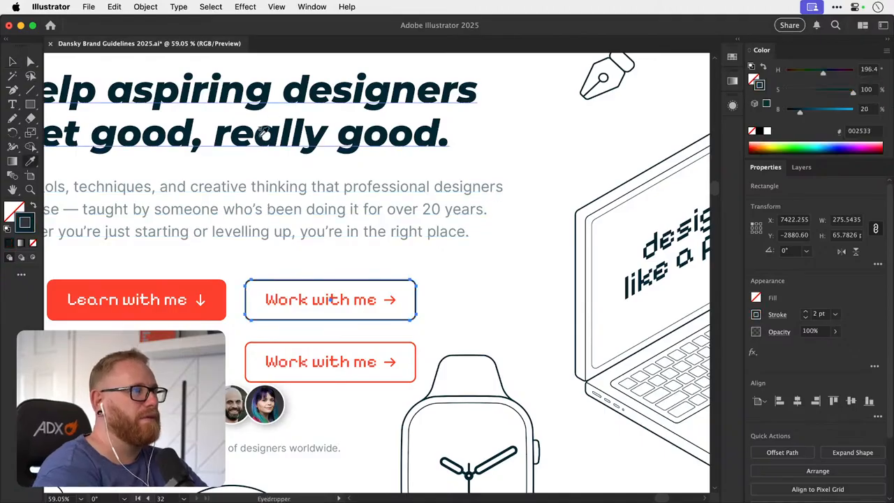
double_click(26, 225)
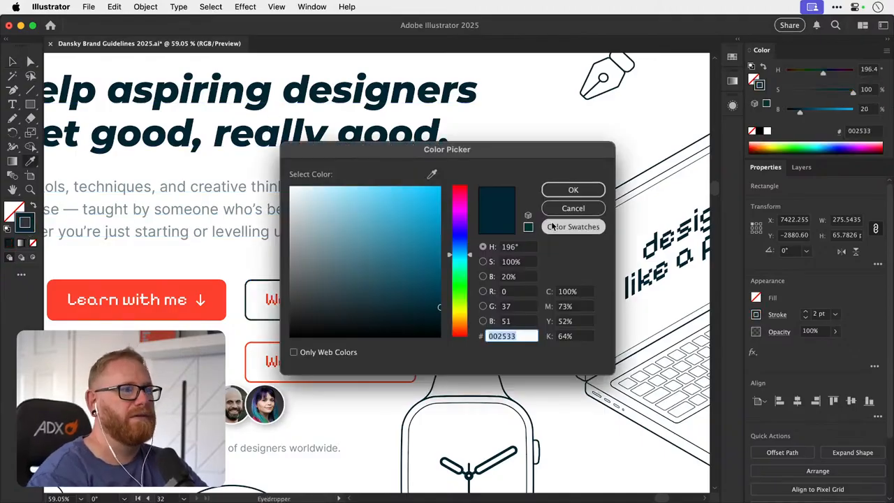
click(571, 208)
- Set the upper Work with me label's fill to 002533 and deselect it
key(v)
click(336, 307)
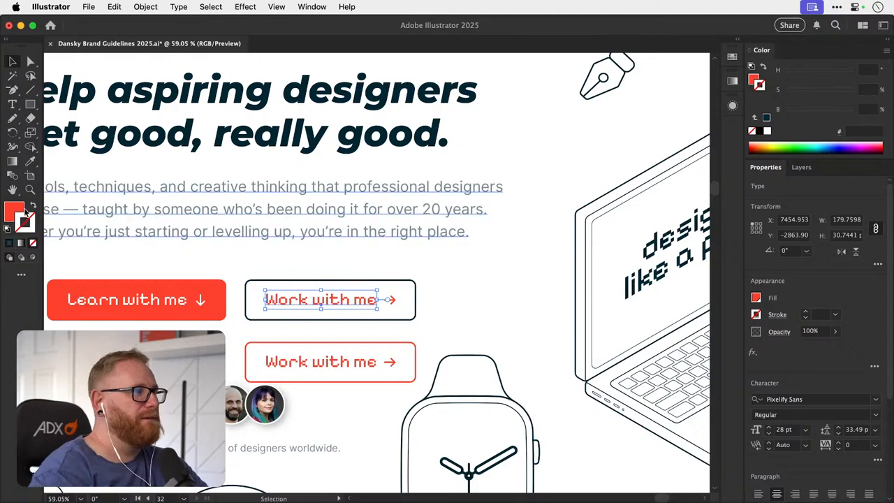
click(15, 209)
double_click(12, 215)
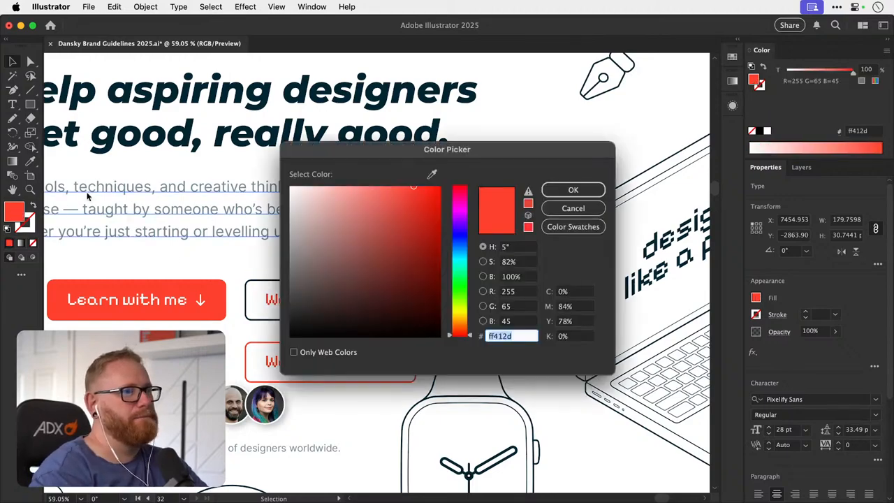
text(002533)
key(Return)
key(super+shift+a)
- Set the stroke of the upper Work with me button's arrow to 002533 and deselect it
key(a)
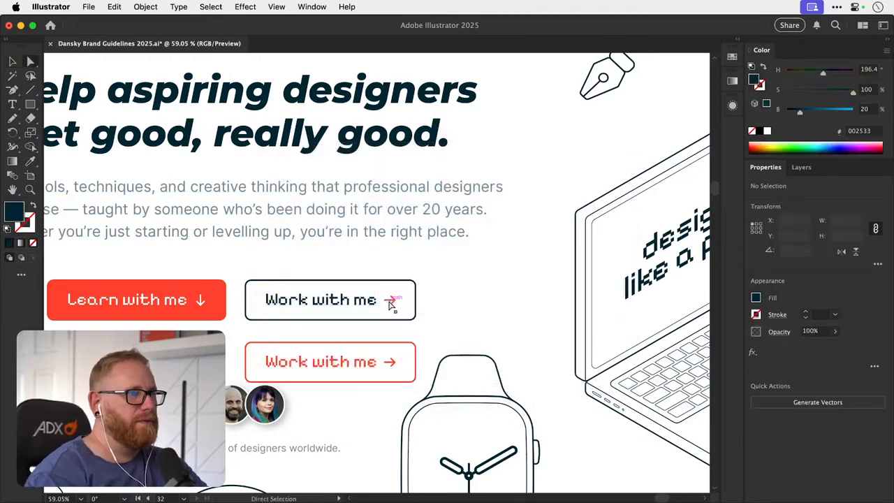
key(z)
drag(392, 301, 684, 294)
key(a)
click(419, 300)
click(421, 294)
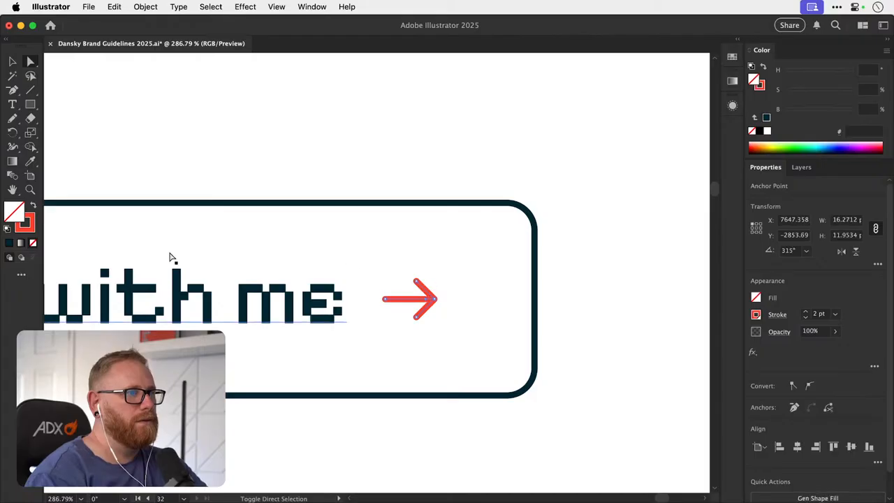
double_click(25, 222)
text(002533)
key(Return)
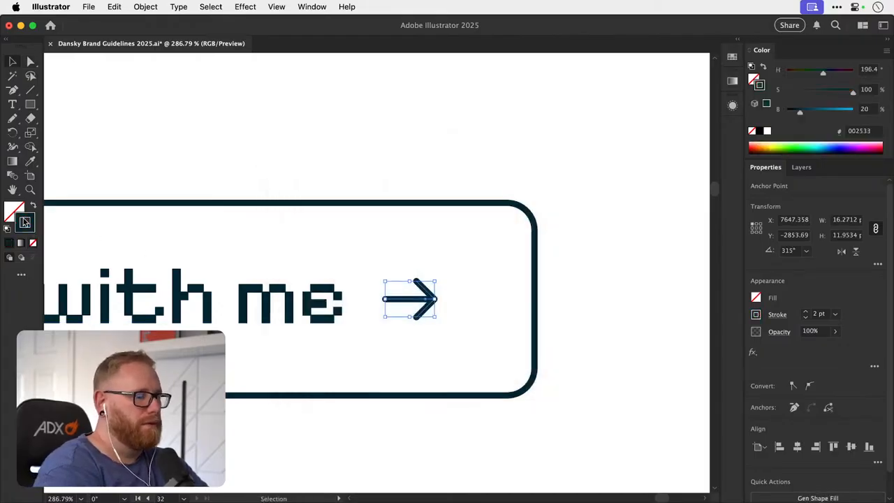
key(super+minus)
key(super+minus)
key(super+minus)
key(super+minus)
key(super+minus)
key(super+minus)
key(super+minus)
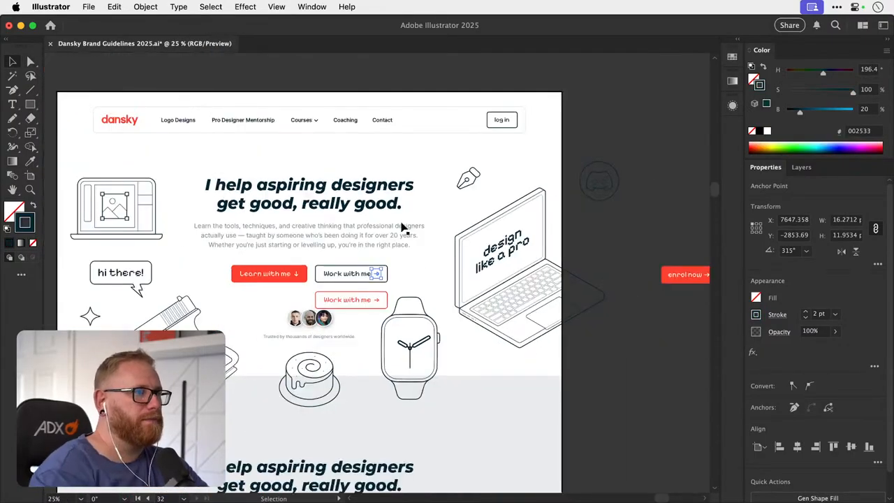
click(592, 209)
- Select the label, border and arrow of the lower red Work with me button and group them
scroll(593, 209, up, 2)
drag(344, 323, 350, 321)
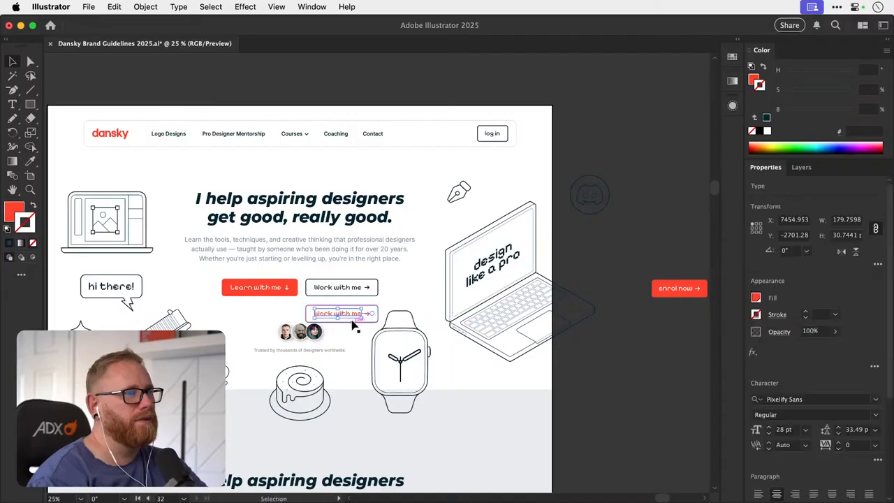
scroll(353, 322, up, 3)
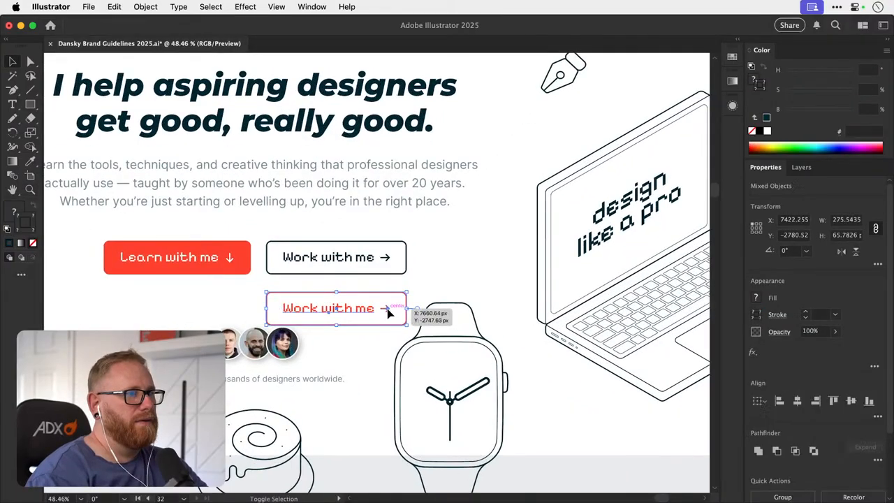
shift+click(386, 309)
drag(386, 311, 406, 326)
key(super+z)
key(super+g)
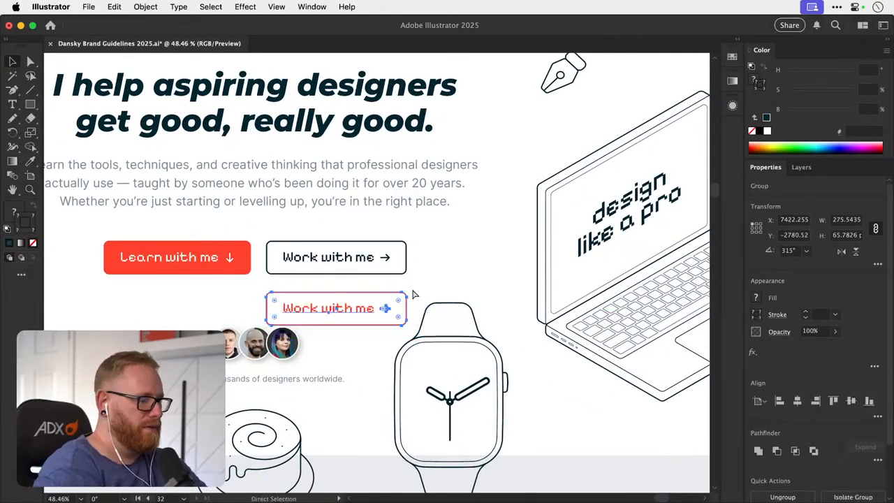
- Move the grouped red Work with me button off the homepage, below the enrol now button on the empty canvas
scroll(393, 284, down, 4)
drag(338, 301, 551, 336)
click(535, 307)
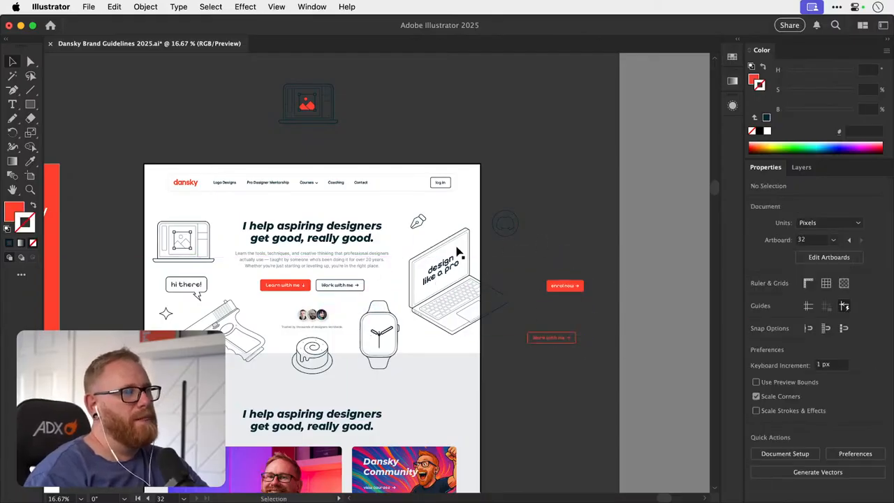
key(z)
drag(302, 287, 331, 282)
key(v)
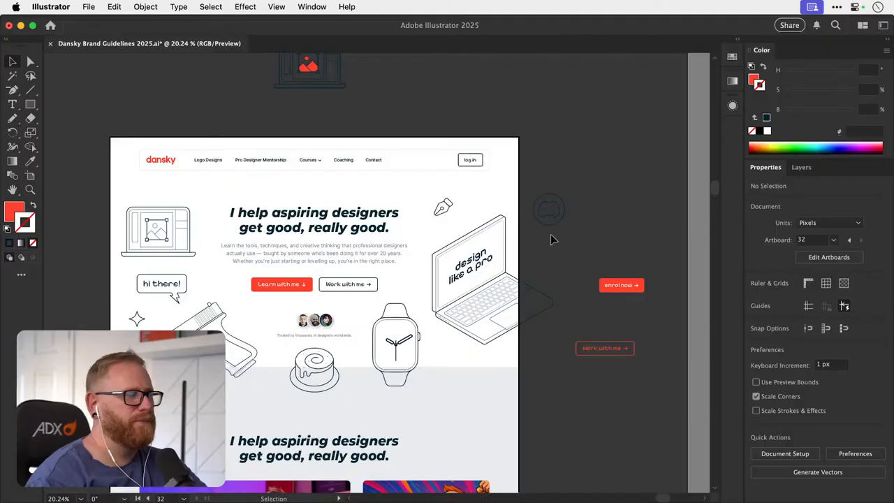
- Undo the move, grouping, navy recolouring and duplication of the Work with me button, and deselect everything
key(super+z)
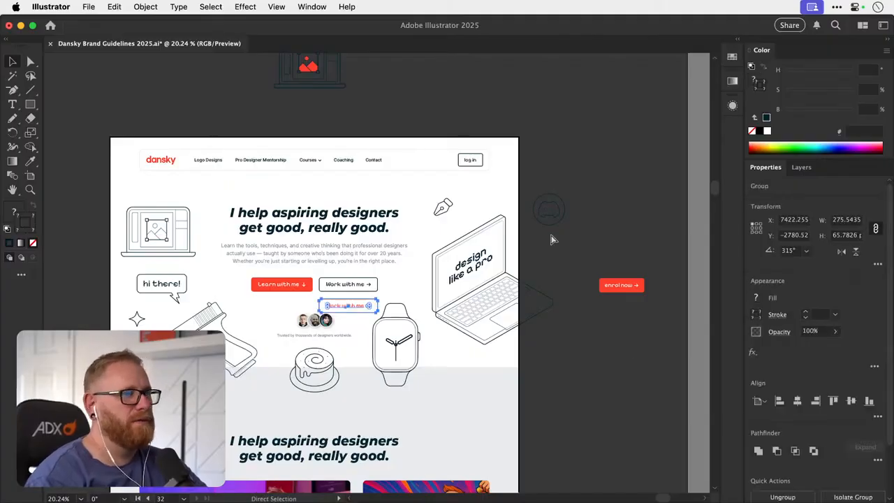
key(super+z)
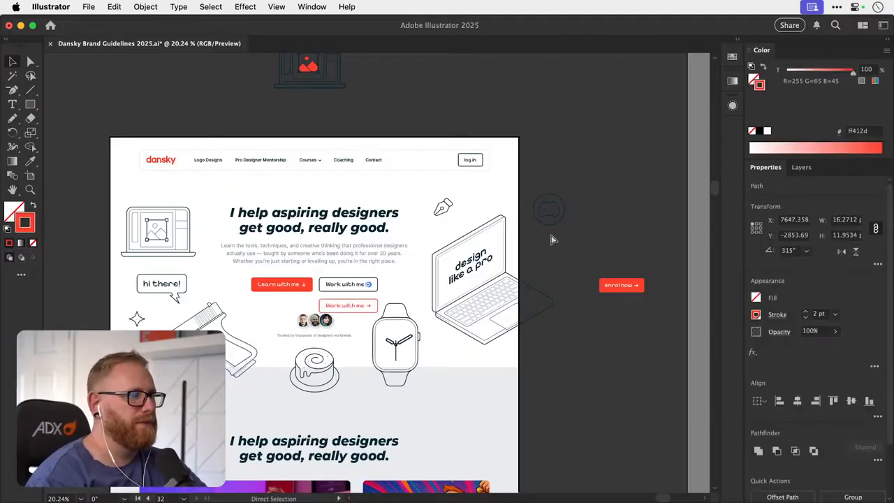
key(super+z)
key(super+z)
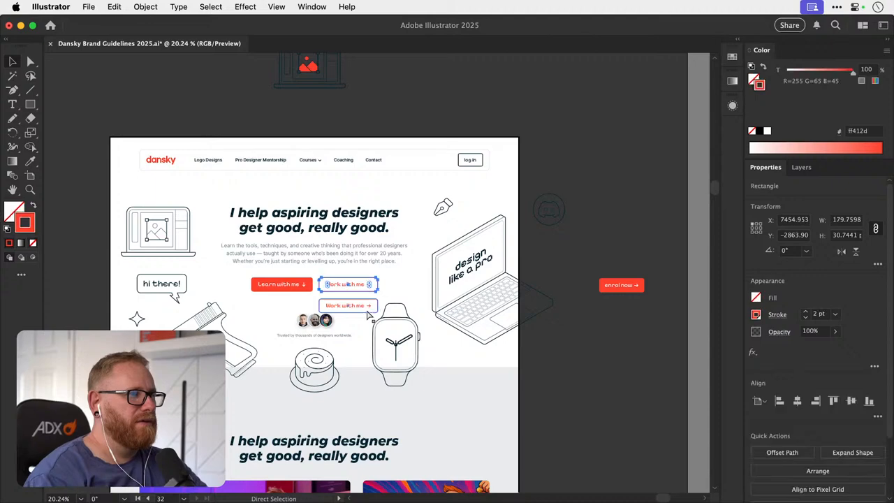
key(super+z)
key(super+z)
key(super+z)
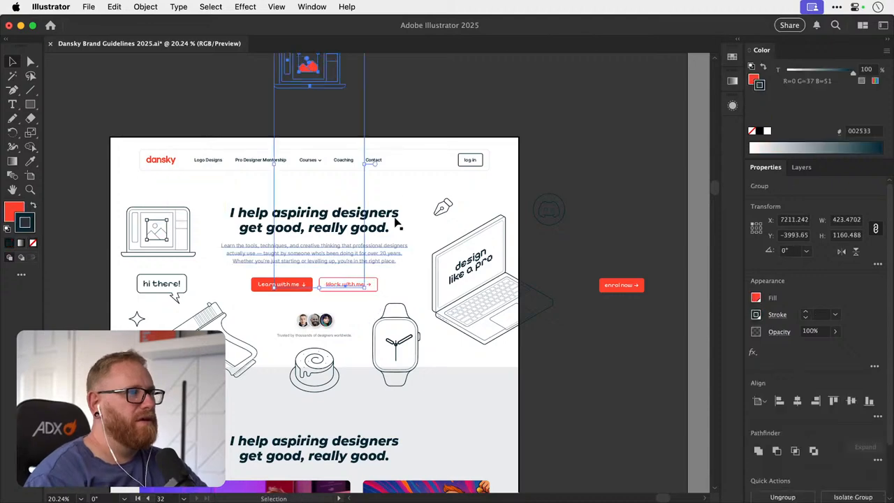
click(426, 130)
- Delete the Contact link from the homepage's navigation bar
key(z)
drag(335, 288, 390, 289)
scroll(326, 253, up, 3)
scroll(325, 253, left, 2)
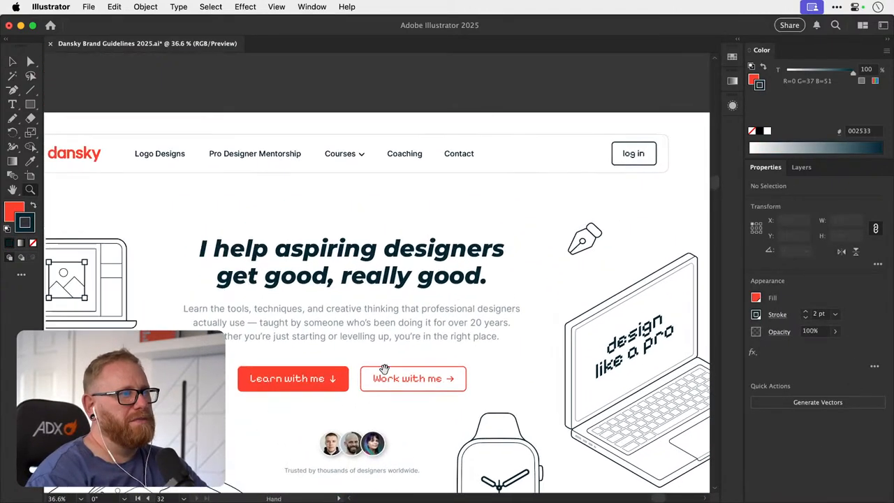
key(v)
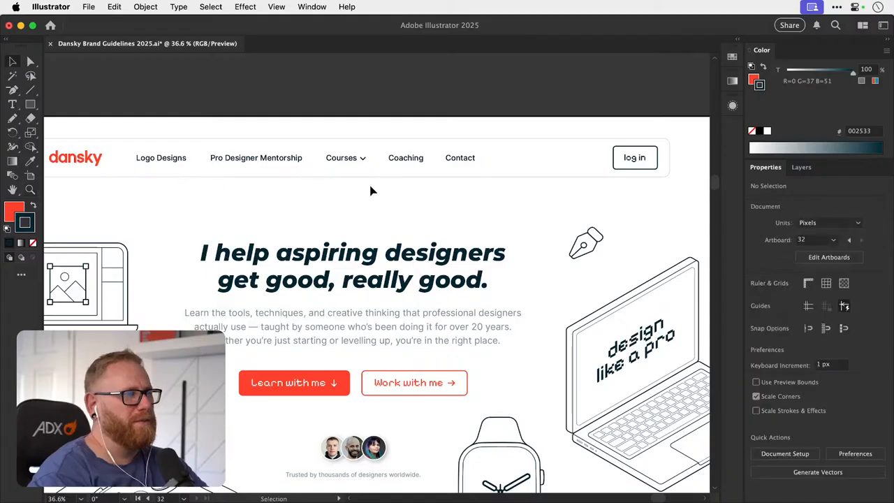
click(464, 160)
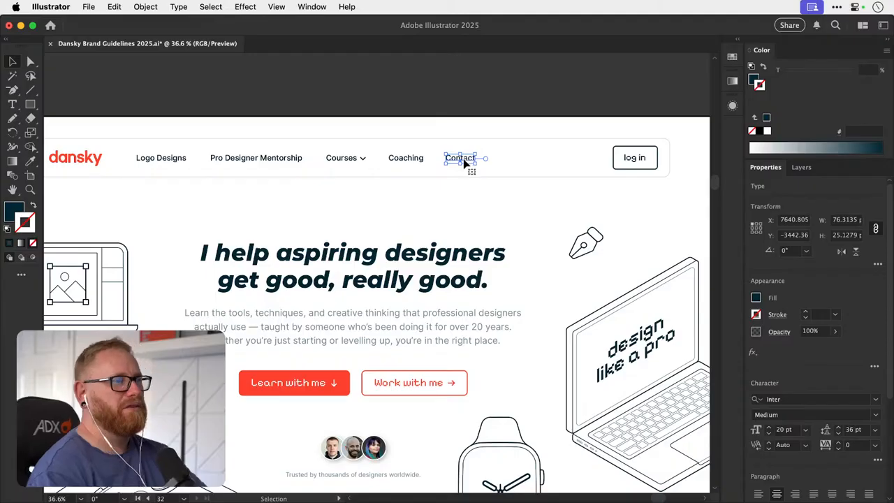
key(Delete)
- Change the Logo Designs navigation link's text to Work With Me and deselect it
key(t)
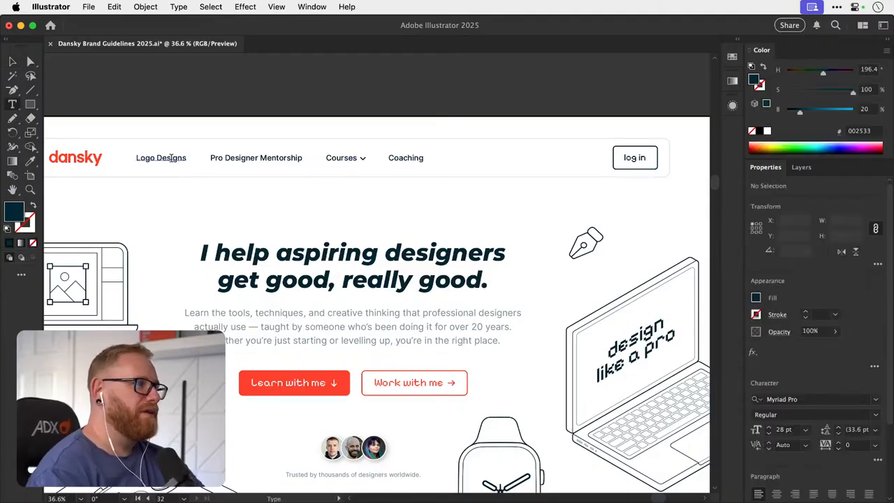
triple_click(170, 158)
text(W)
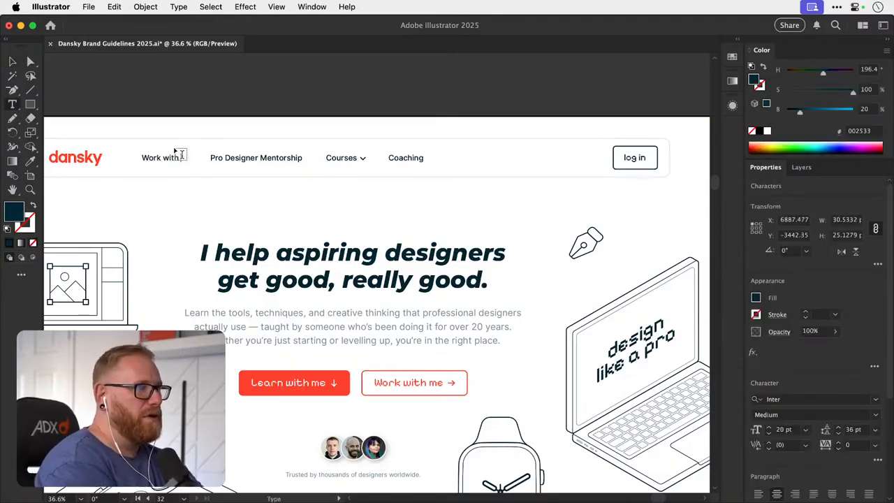
text(ork with)
key(BackSpace)
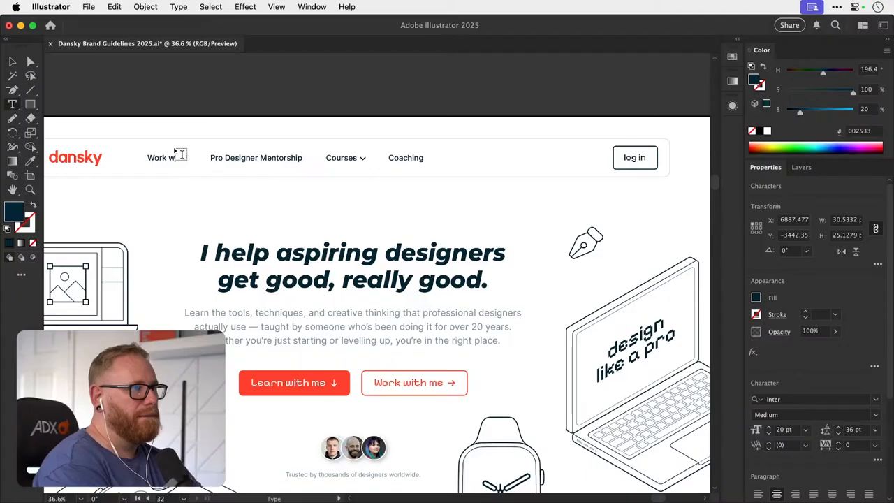
text(With Me)
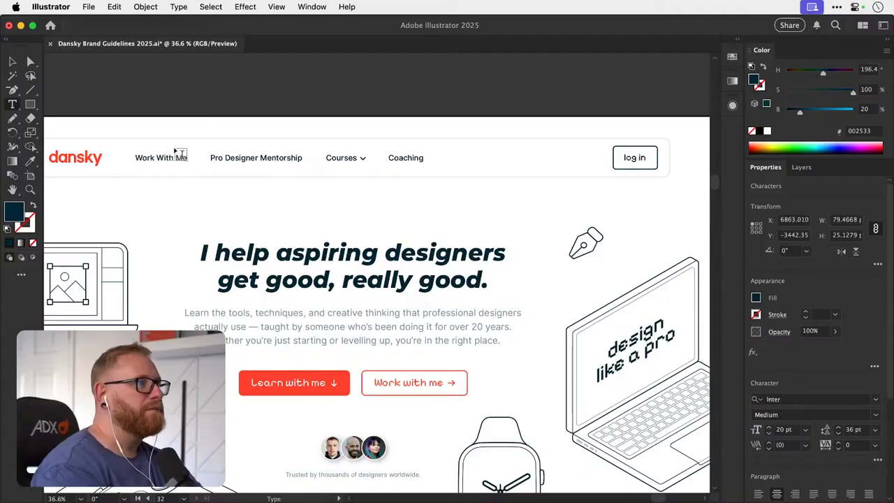
key(Escape)
click(183, 85)
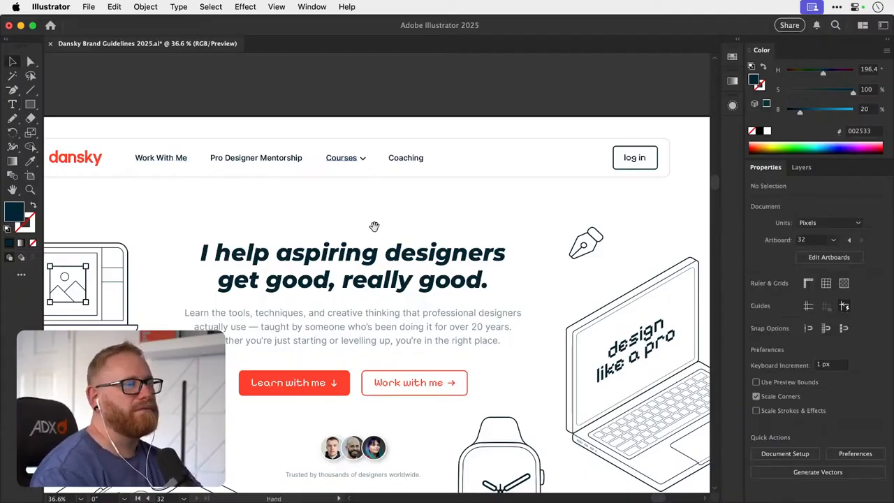
- Move the Work With Me link to the end of the navigation row, after Coaching, and deselect it
drag(367, 224, 403, 235)
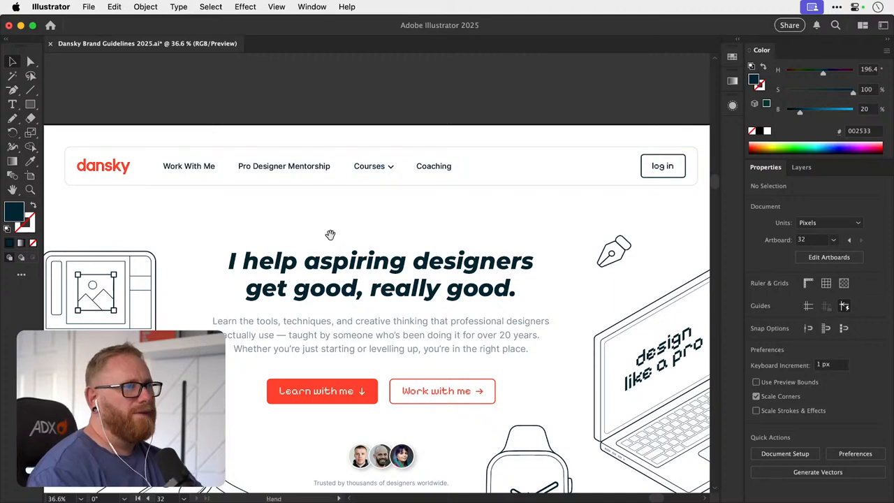
scroll(330, 236, down, 1)
drag(190, 162, 508, 165)
click(506, 88)
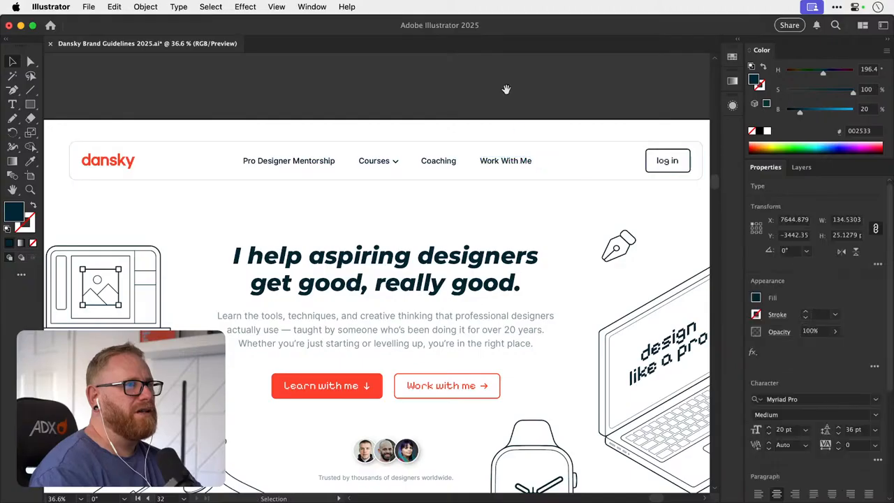
- Try to move the Pro Designer Mentorship link over toward Courses in the navigation bar
drag(506, 88, 467, 98)
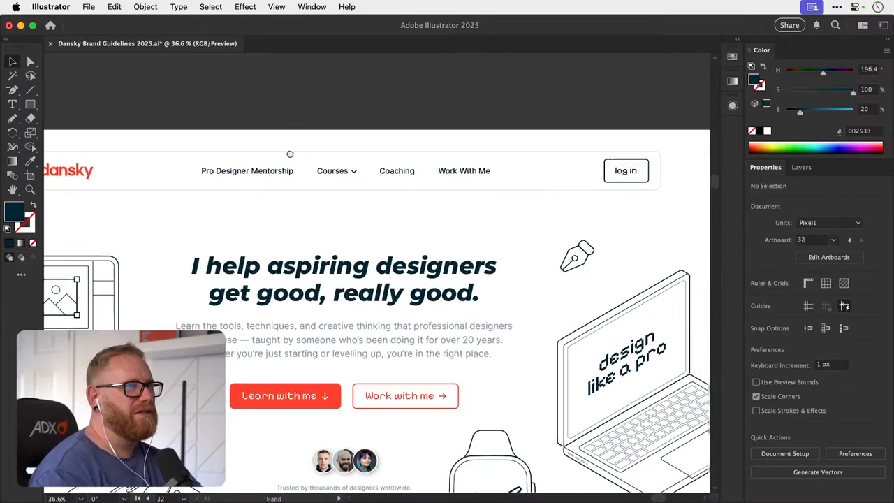
drag(286, 147, 263, 151)
key(super+minus)
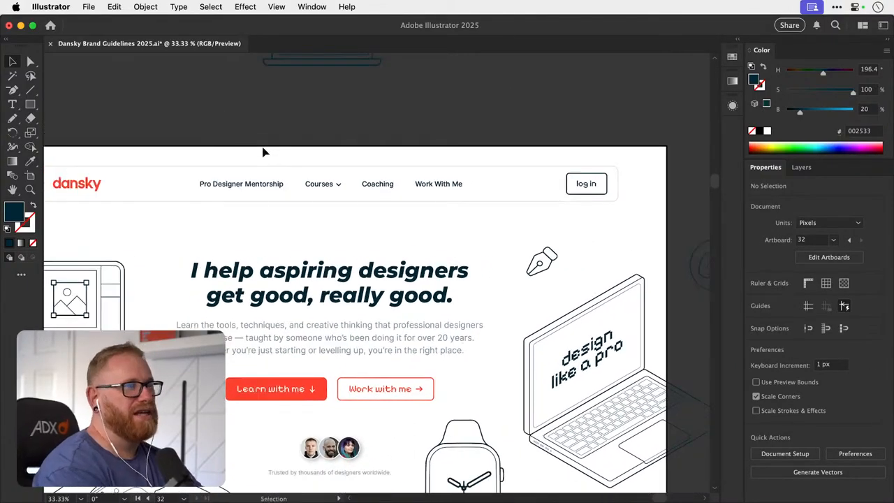
drag(401, 144, 394, 126)
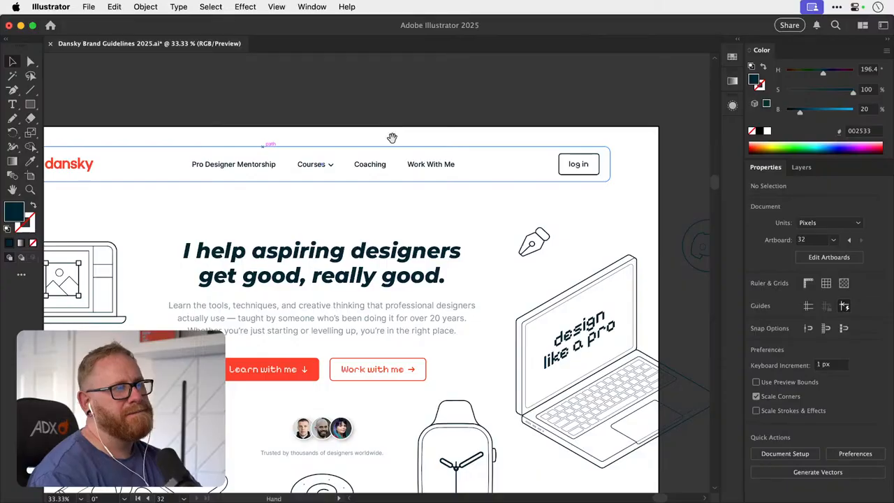
scroll(256, 165, up, 3)
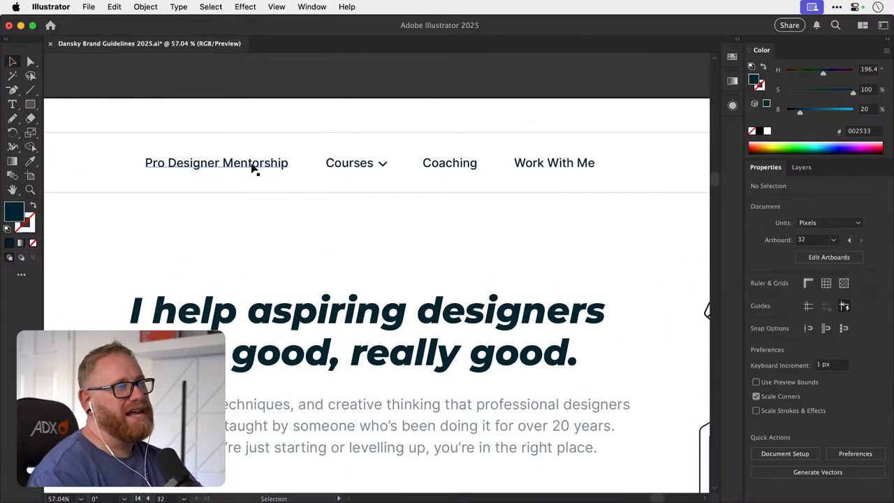
drag(260, 165, 359, 168)
key(super+z)
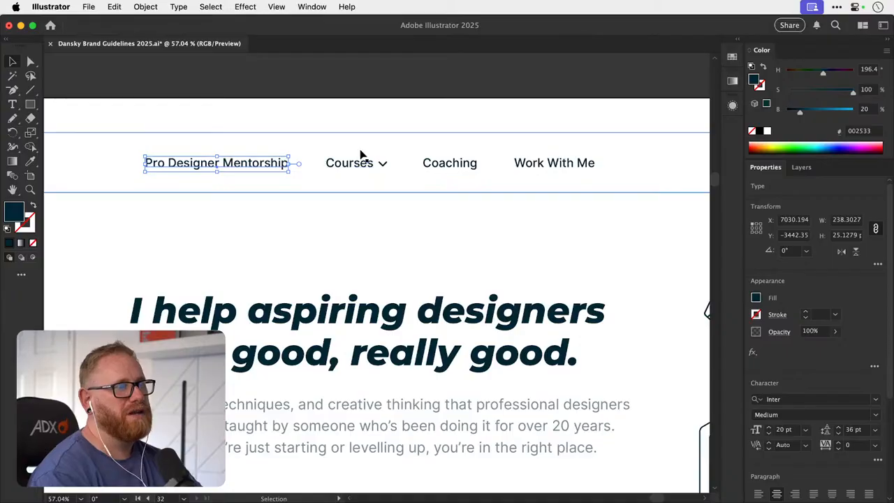
- Switch to Framer, preview the live homepage and capture a screenshot of the navigation with its Courses dropdown open
key(super+Tab)
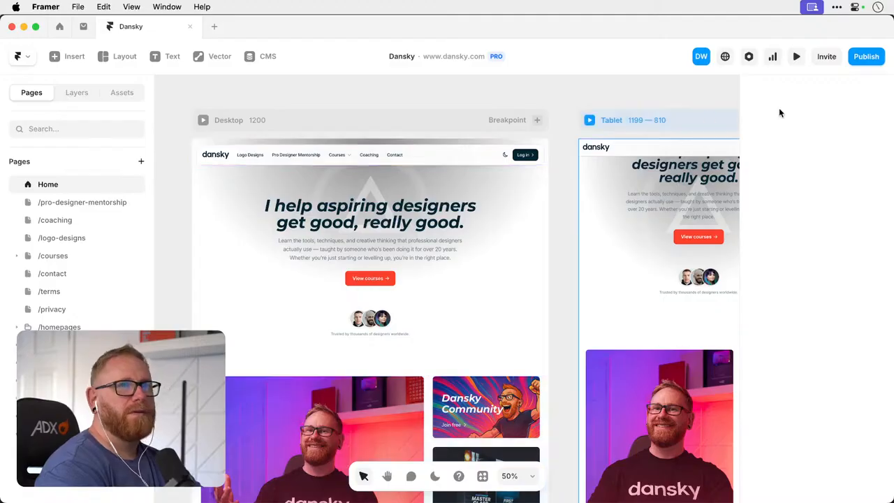
click(797, 56)
mouse_move(394, 122)
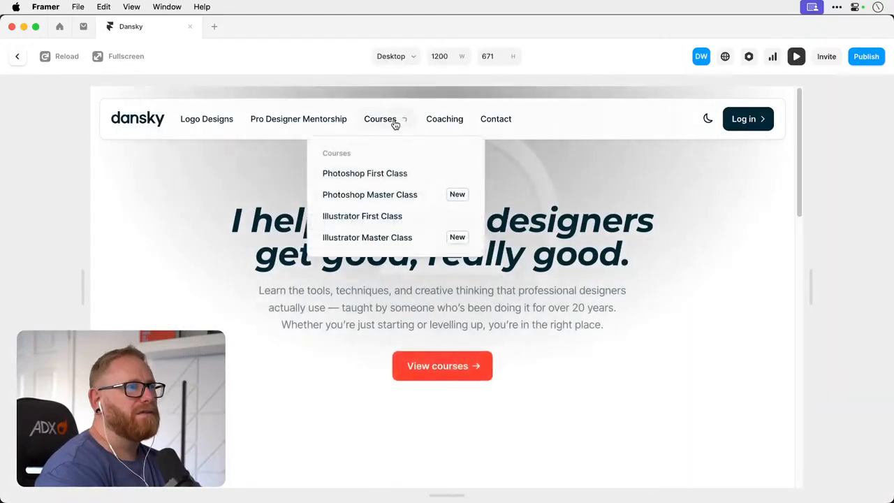
key(super+shift+4)
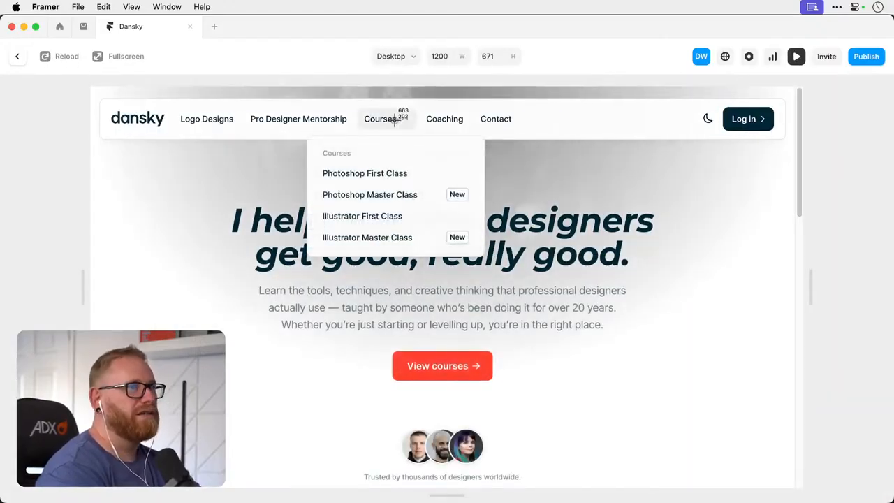
drag(244, 85, 583, 343)
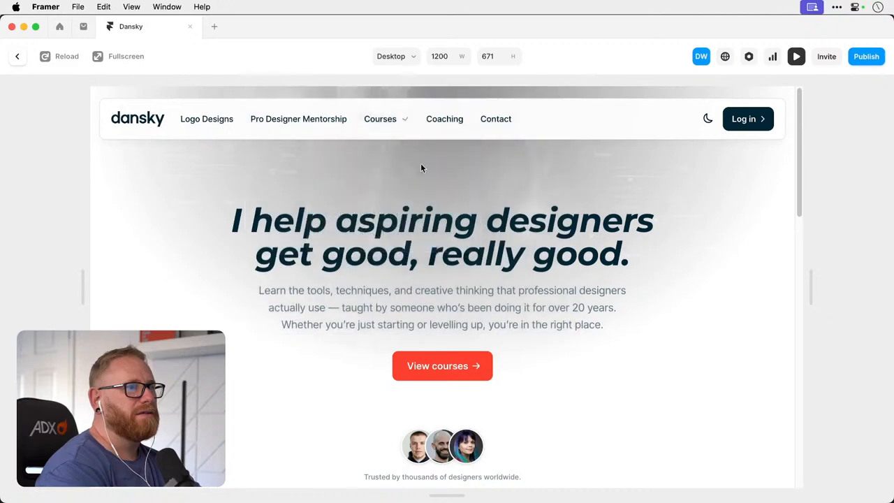
mouse_move(391, 122)
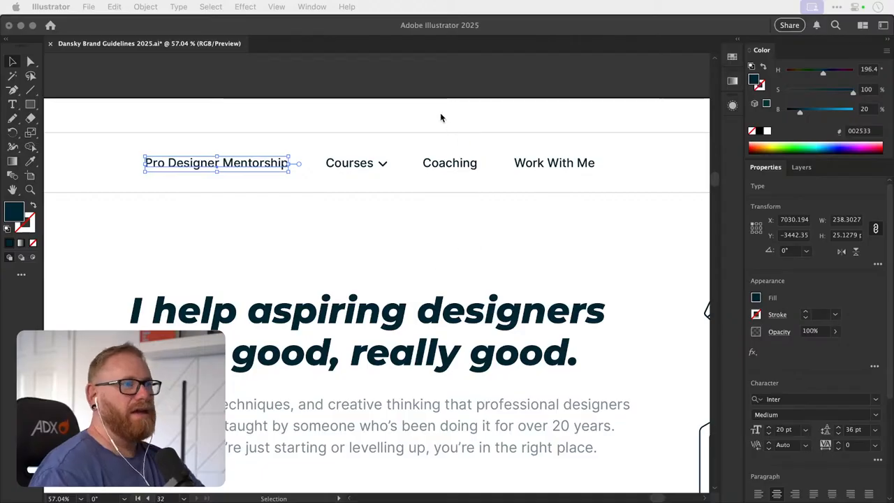
- Return to Illustrator, deselect the Pro Designer Mentorship link and review the homepage's navigation, hero illustrations and grey section below
click(426, 84)
click(441, 69)
key(super+minus)
key(super+minus)
key(super+minus)
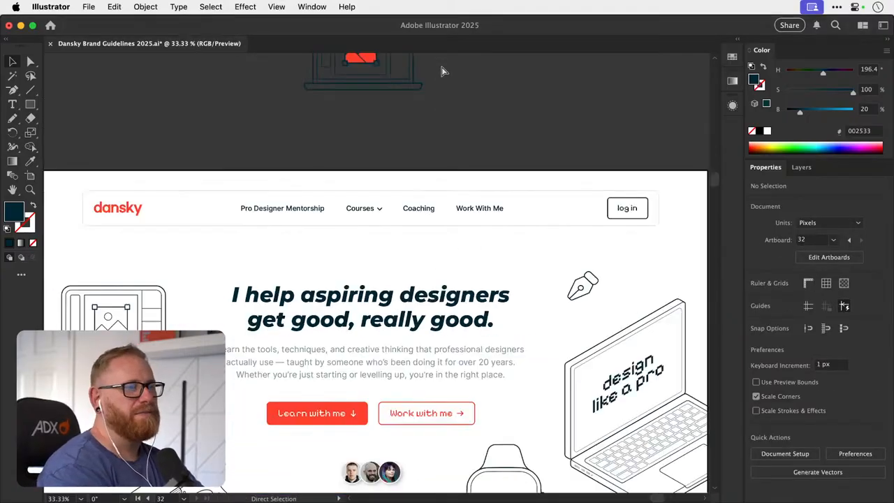
key(space)
drag(454, 252, 470, 203)
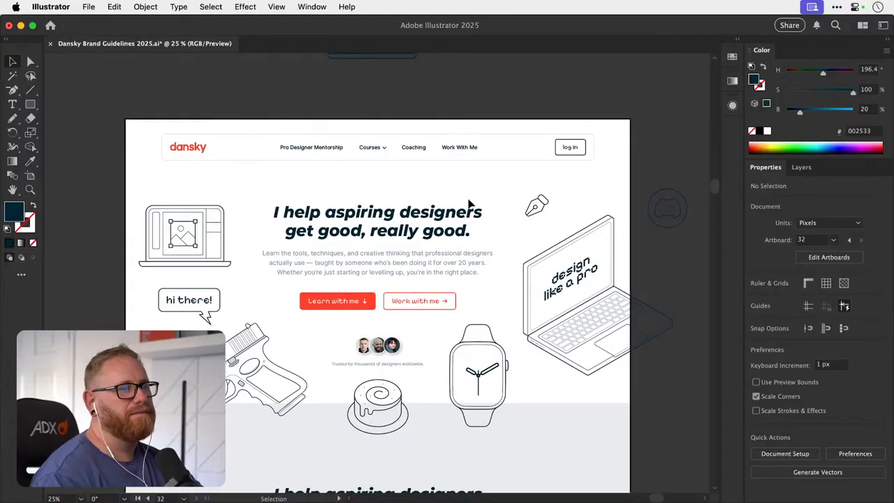
drag(458, 211, 460, 176)
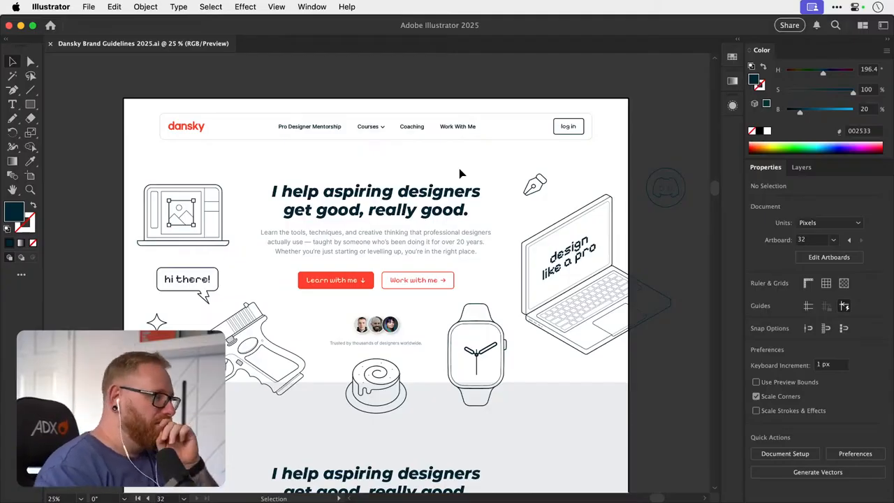
key(space)
drag(374, 261, 373, 234)
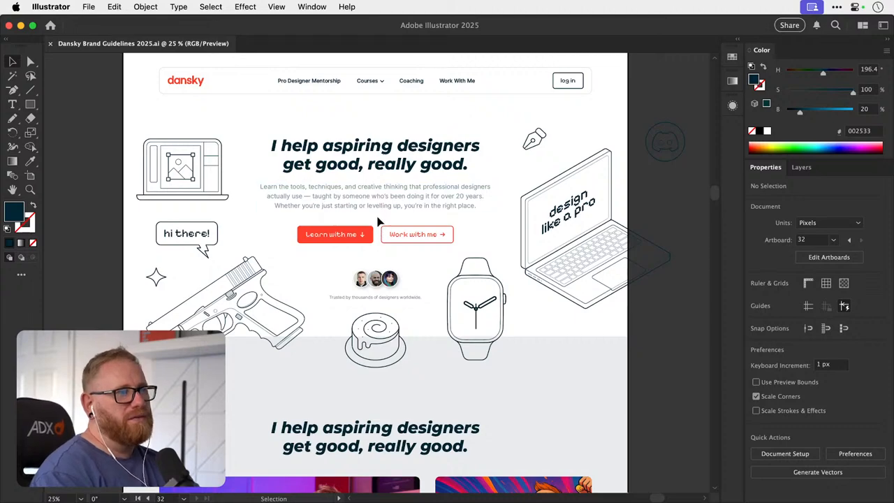
drag(379, 222, 379, 255)
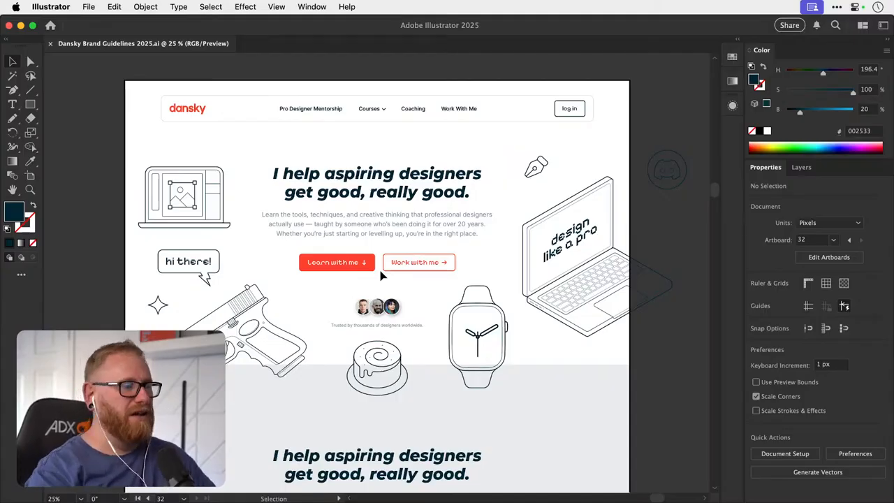
scroll(342, 356, down, 3)
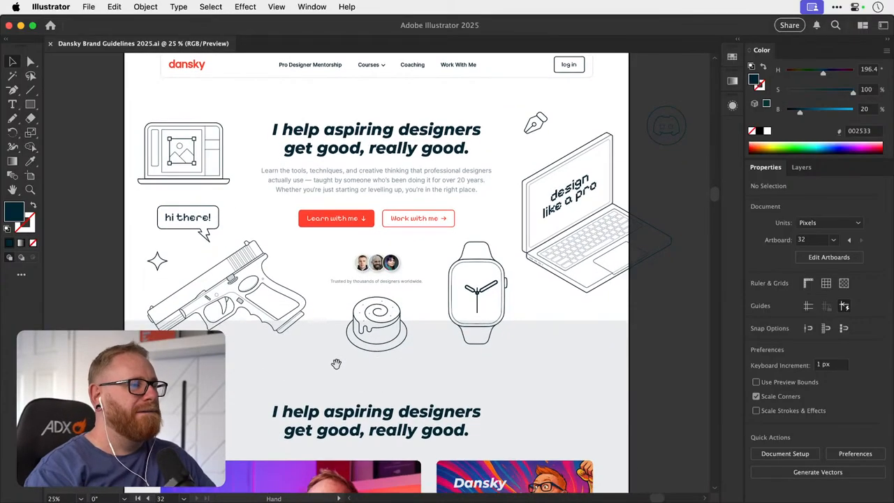
scroll(336, 364, down, 1)
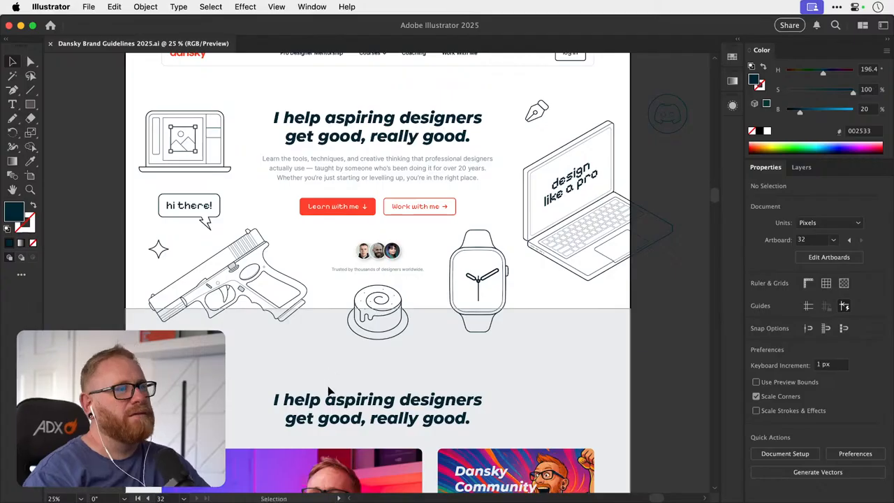
scroll(325, 363, down, 3)
scroll(321, 346, up, 7)
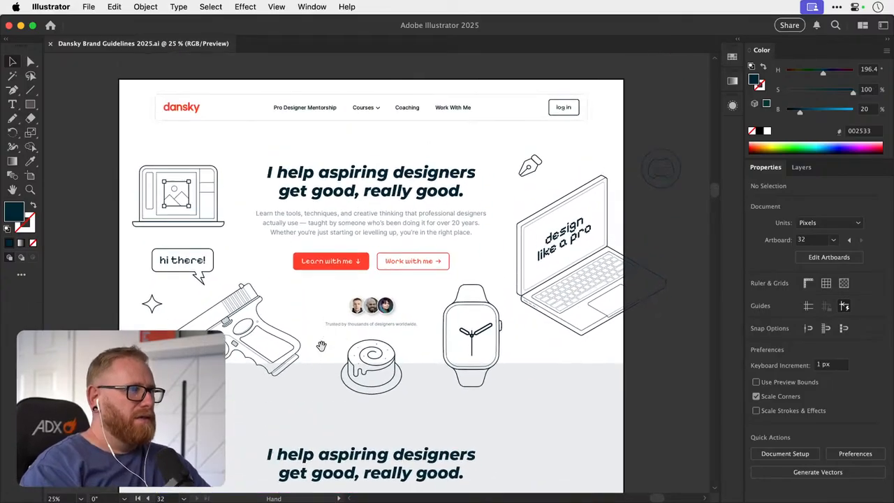
scroll(321, 346, up, 5)
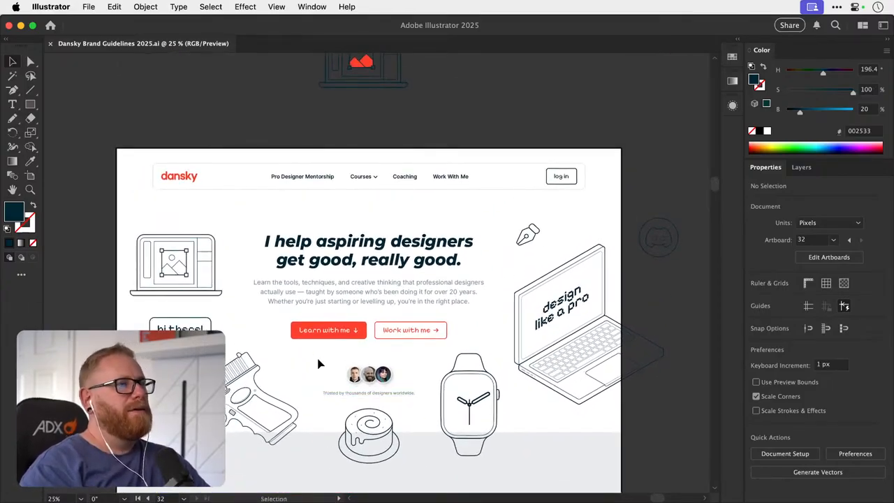
- Place the Desktop screenshot ending in 16.56.01.png on the homepage, using its embedded profile and converting colors to preserve appearance
click(92, 10)
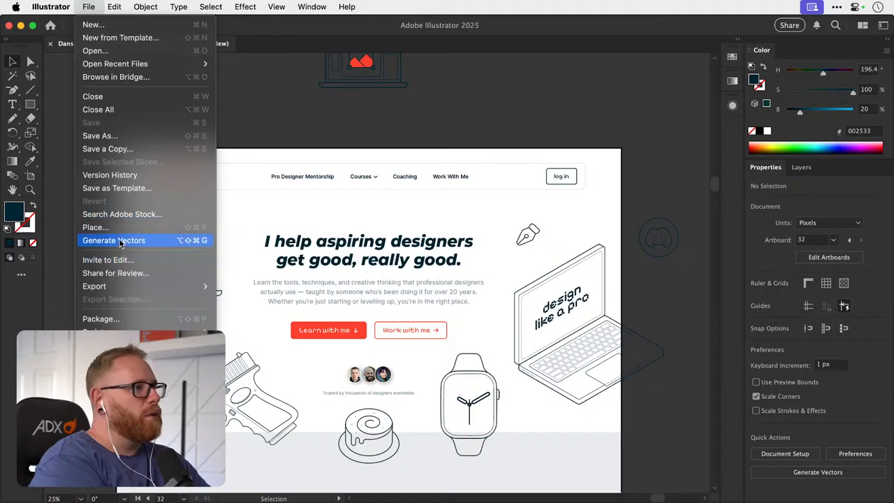
click(120, 228)
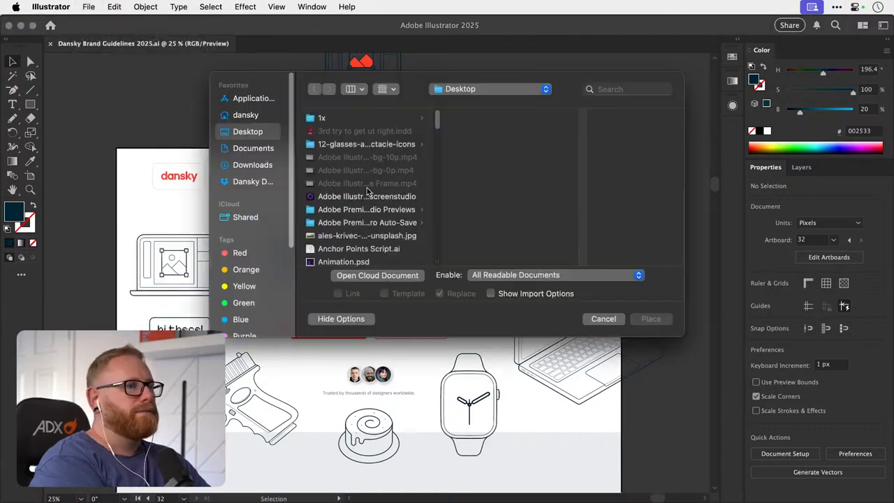
scroll(368, 190, down, 15)
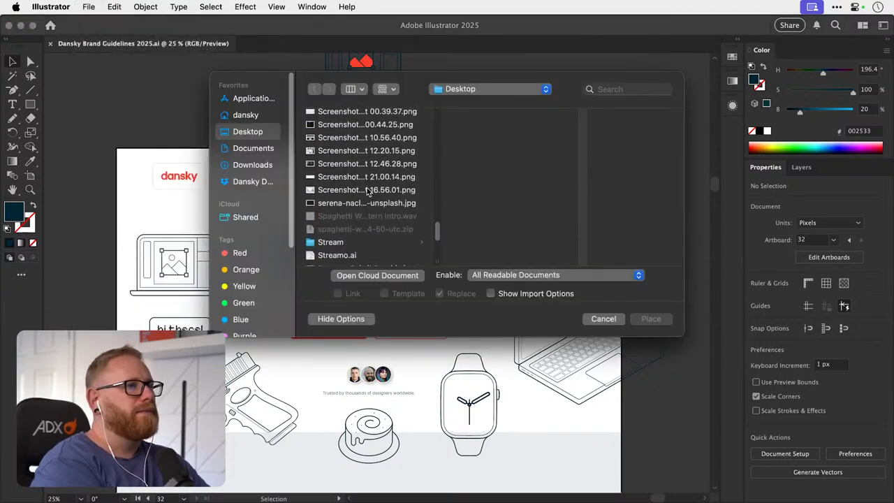
click(368, 190)
double_click(368, 190)
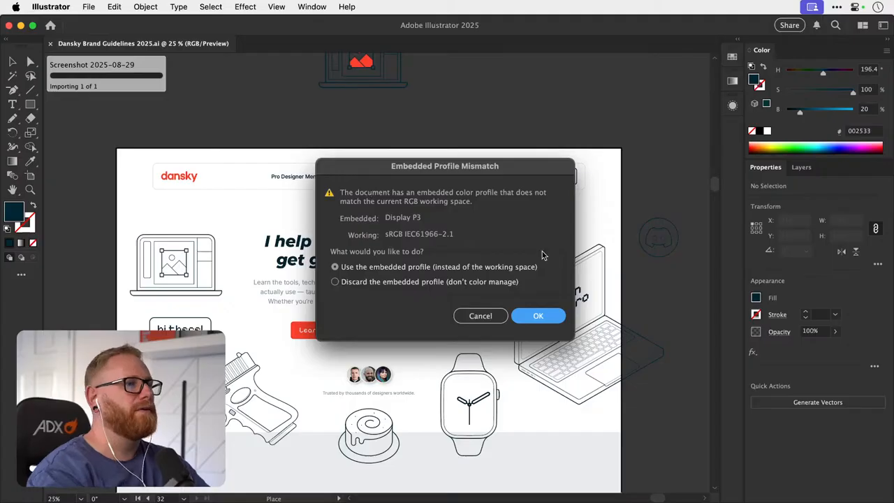
click(544, 316)
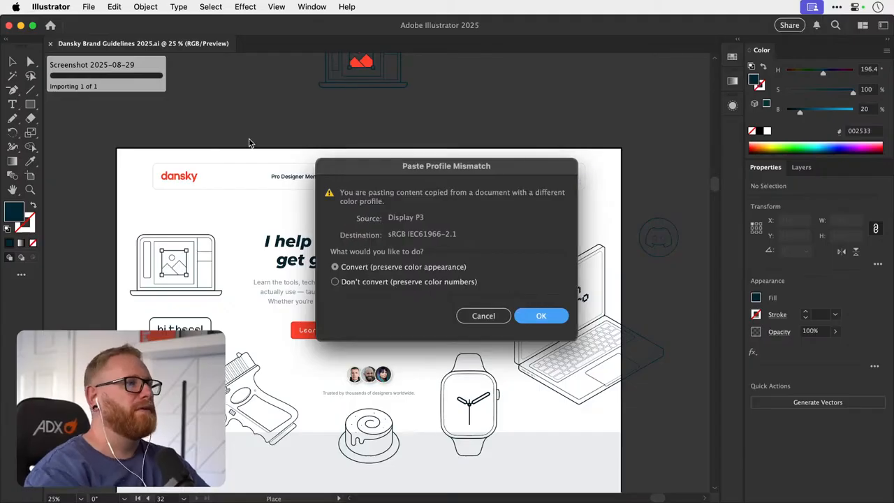
click(539, 317)
drag(316, 167, 444, 244)
- Enlarge the placed Courses dropdown screenshot to about 970 px wide and position it below the homepage's navigation bar
drag(351, 175, 339, 216)
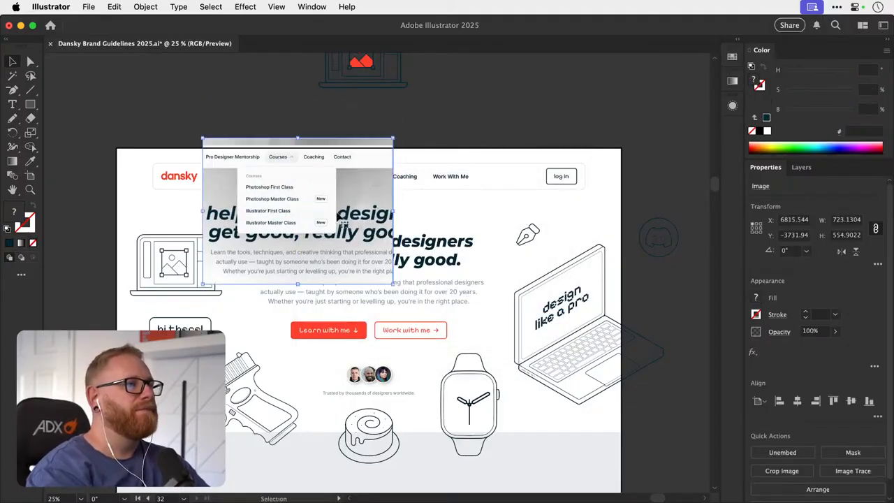
drag(394, 139, 434, 105)
drag(350, 196, 262, 280)
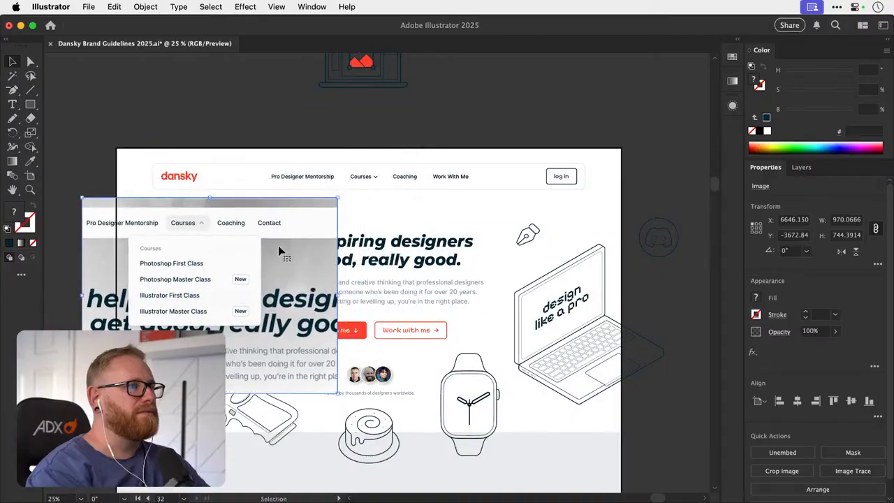
drag(271, 219, 368, 231)
scroll(368, 231, up, 3)
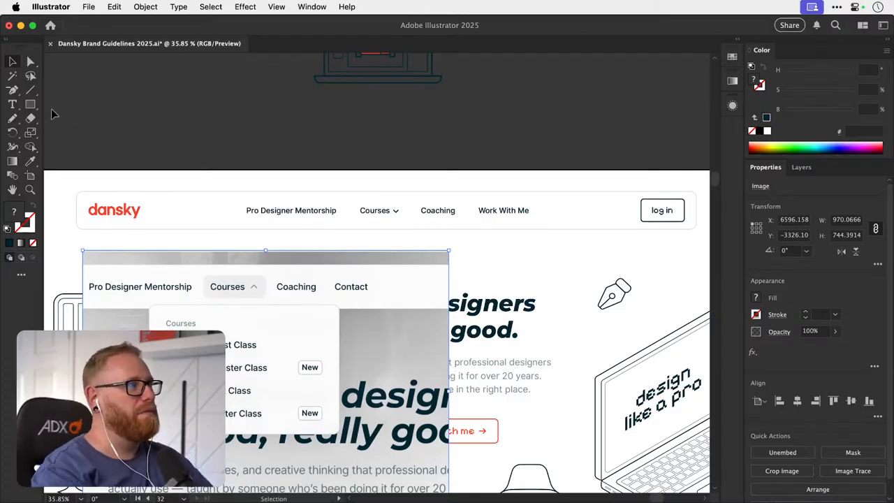
click(30, 105)
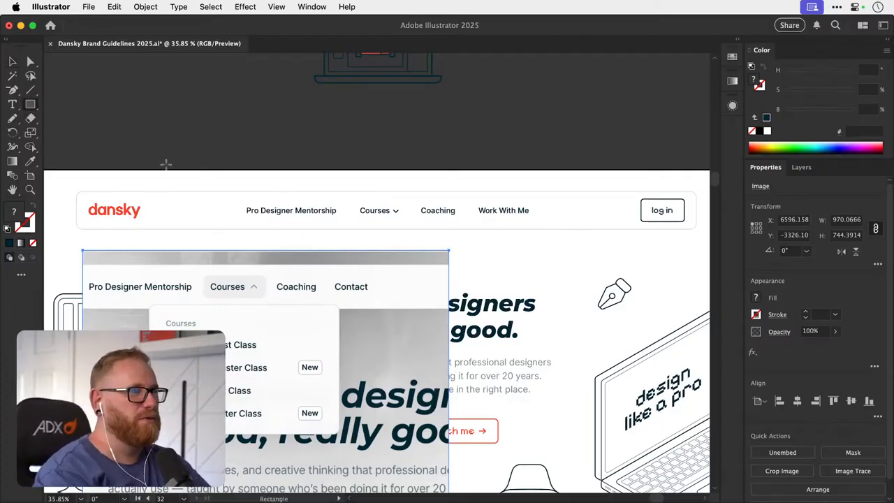
drag(351, 203, 449, 264)
key(v)
key(Delete)
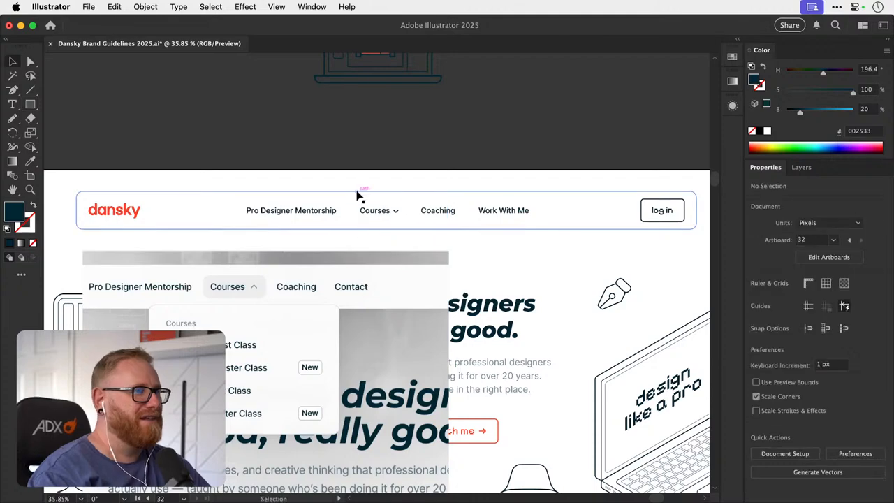
- Duplicate the navigation bar's rounded rectangle below the bar and, after a trial narrowing that is undone, turn off Scale Corners
drag(357, 198, 391, 219)
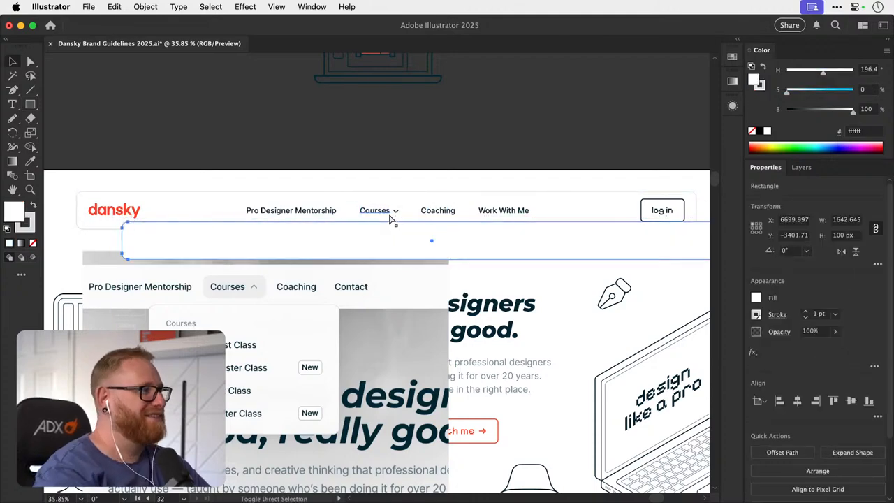
key(s)
drag(610, 239, 488, 244)
key(v)
drag(416, 249, 442, 280)
key(super+z)
click(878, 265)
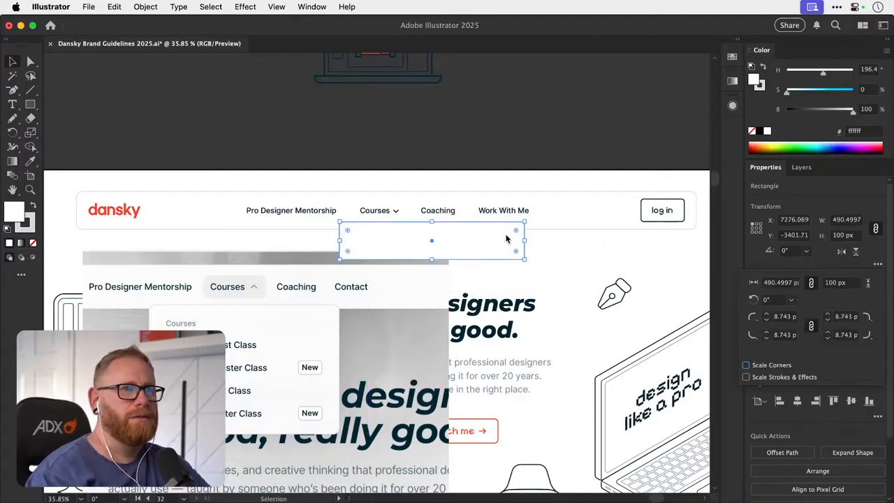
key(super+z)
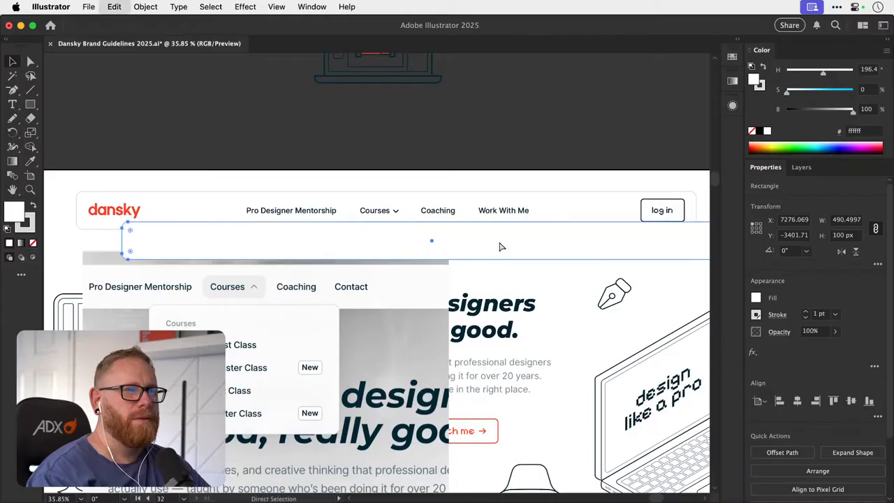
- Reshape the duplicated rectangle into a dropdown card about 421 by 254 px and bring it to the front
key(s)
drag(177, 254, 385, 254)
key(v)
drag(462, 249, 507, 259)
key(space)
drag(422, 254, 362, 255)
drag(317, 214, 498, 373)
key(super+z)
key(super+shift+])
- Place the card with the copied Courses label on the empty canvas above the homepage and make the card slightly taller
key(space)
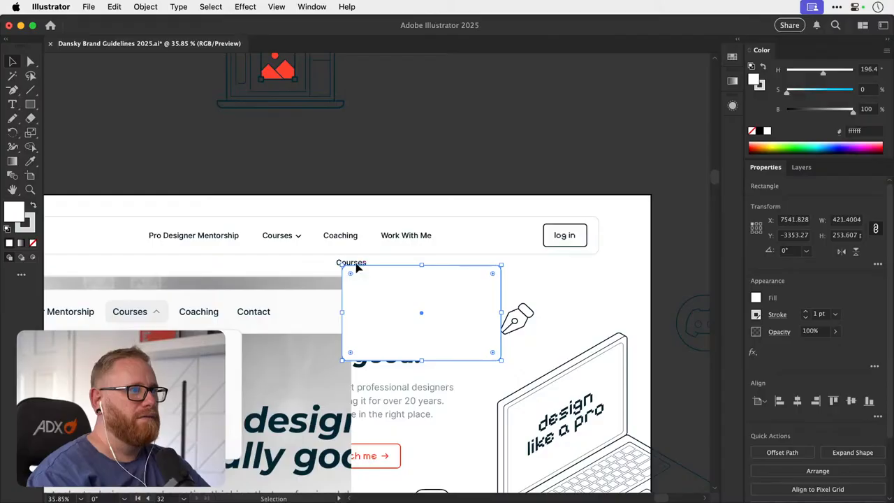
drag(356, 270, 403, 304)
shift+click(455, 321)
drag(423, 335, 407, 243)
key(space)
click(557, 191)
drag(376, 167, 396, 218)
drag(405, 205, 410, 139)
click(522, 181)
click(456, 198)
drag(455, 203, 455, 221)
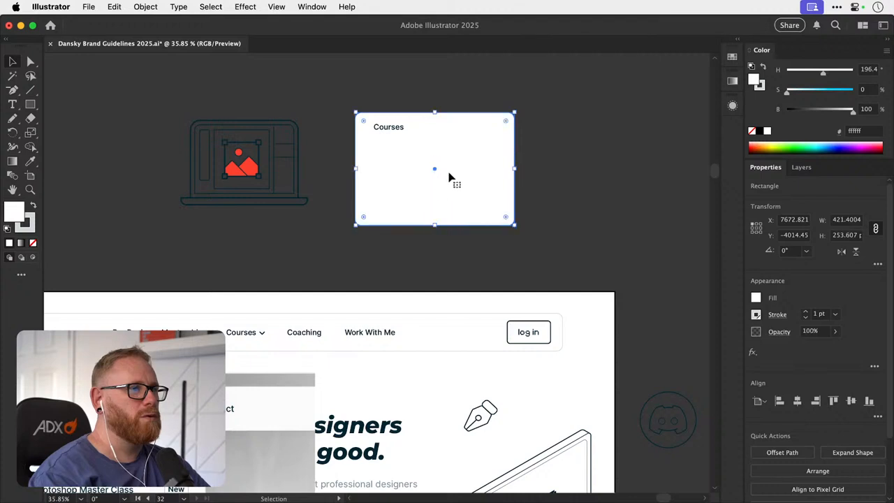
- Replace the Courses label on the dropdown card with the text Photoshop First Class
click(531, 133)
double_click(397, 130)
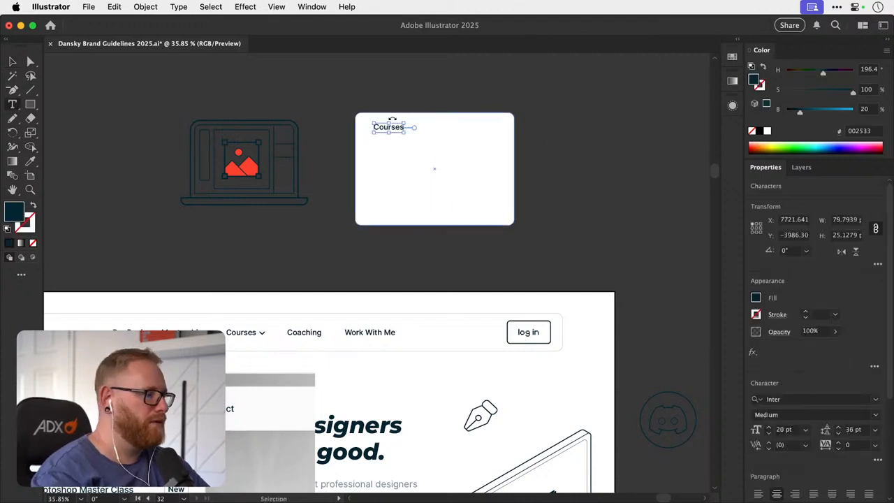
key(super+a)
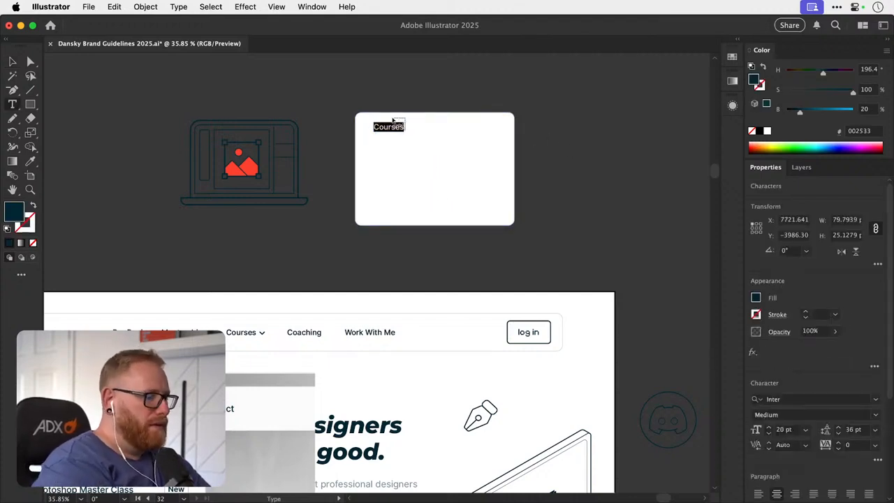
text(Photoshop First )
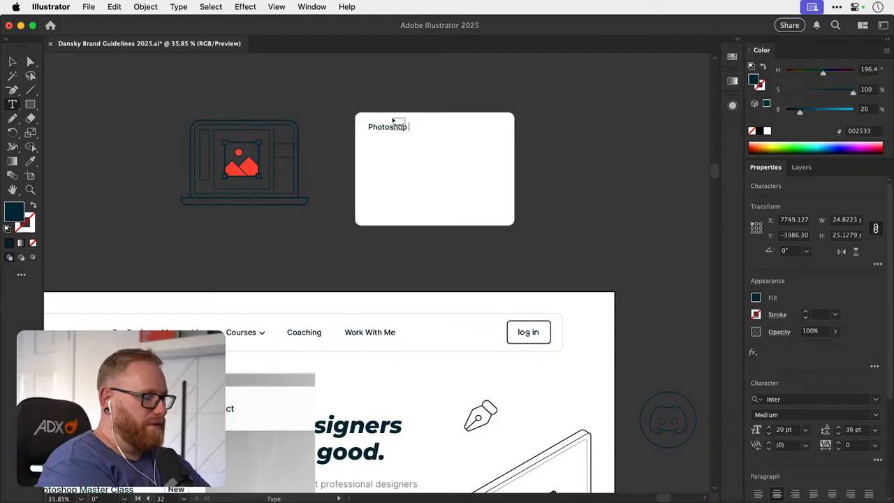
text(Class)
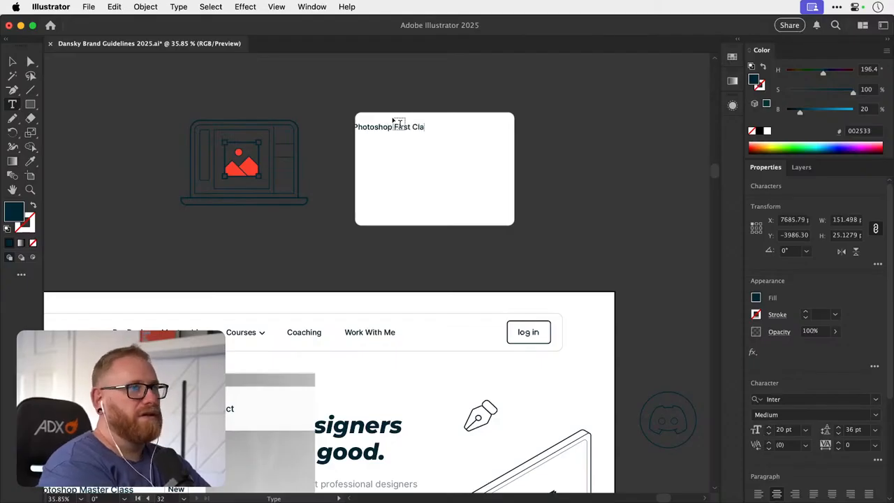
click(13, 62)
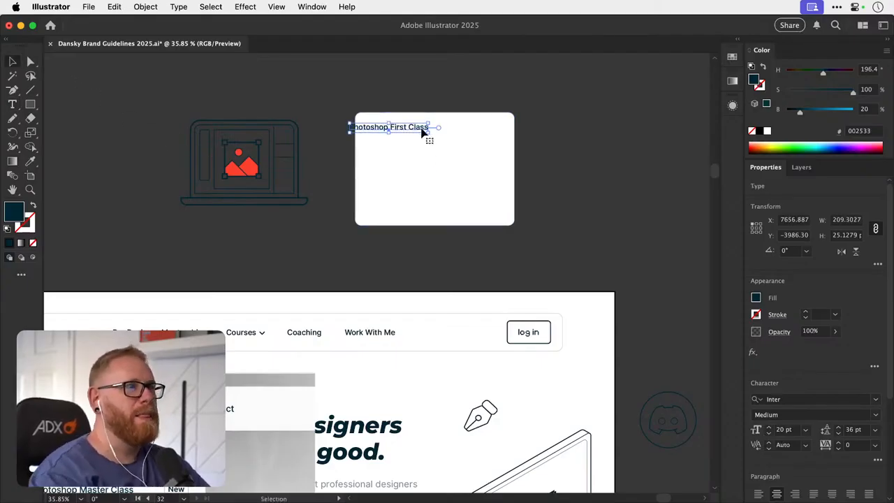
- Move the Photoshop First Class label inside the card's upper-left corner and left-align its text
drag(424, 130, 444, 136)
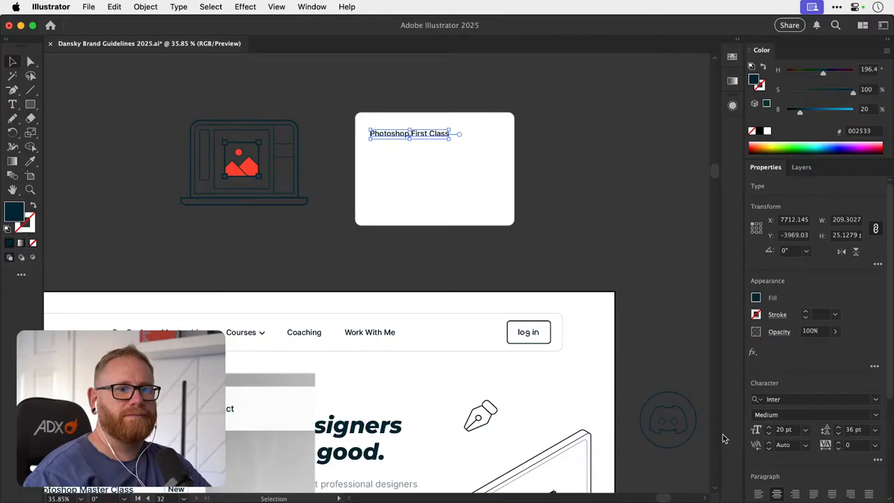
click(759, 494)
click(524, 202)
- Duplicate the Photoshop First Class label four times down the card, spaced about 50 px apart
drag(481, 164, 538, 91)
drag(535, 106, 538, 103)
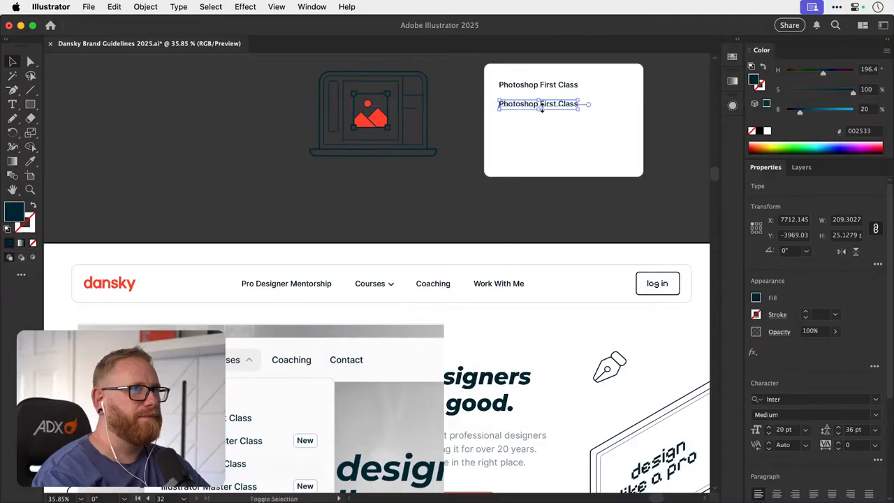
key(super+d)
key(super+d)
key(super+d)
- Change the card's first label to Pro Designer Mentorship and the third to Photoshop Master Class
key(t)
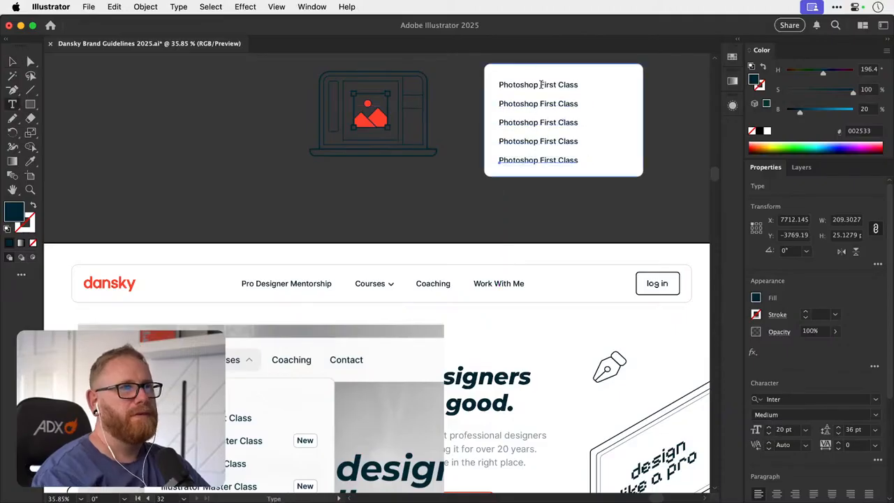
triple_click(548, 84)
text(Pro Designer Mentorship)
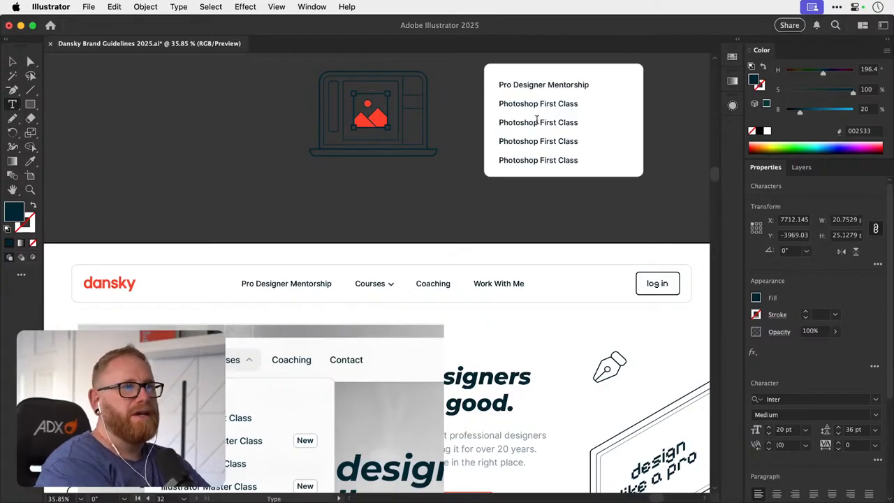
drag(538, 122, 491, 123)
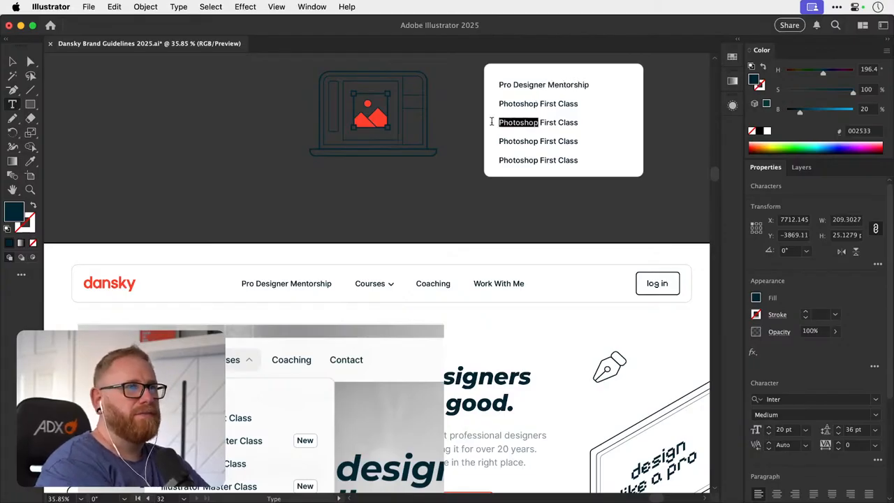
click(541, 123)
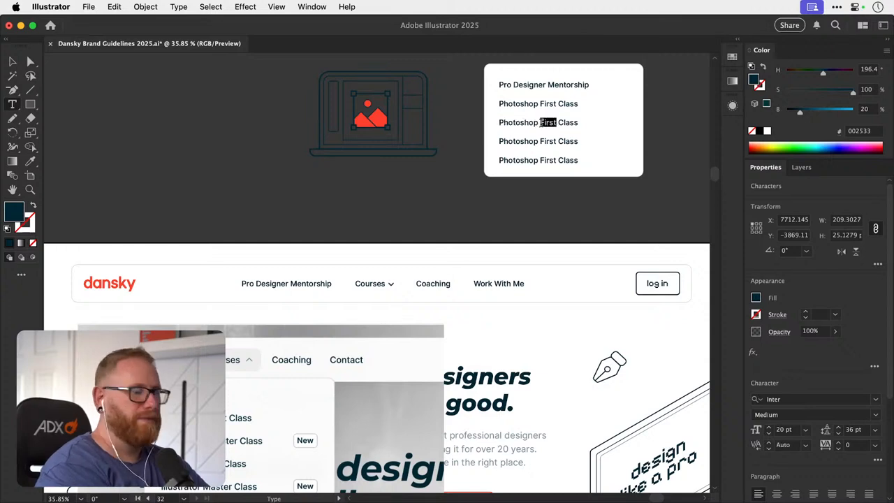
text(Master)
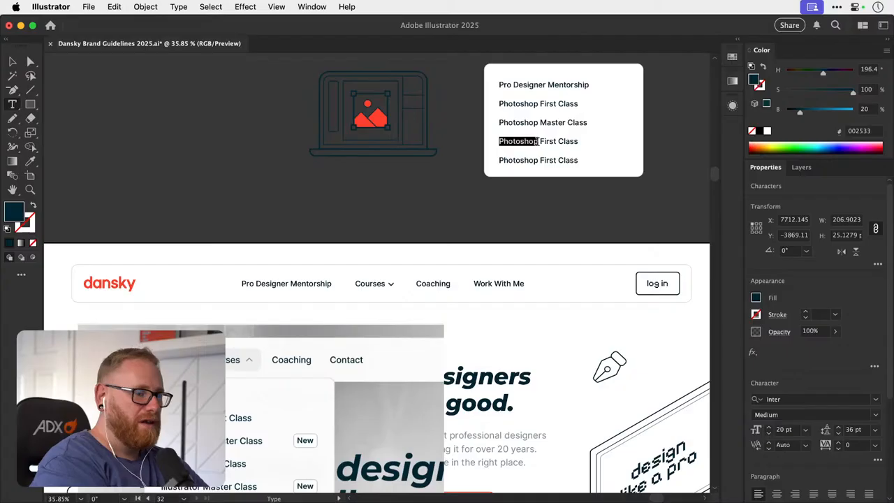
- Change the card's fourth label to Illustrator First Class
key(BackSpace)
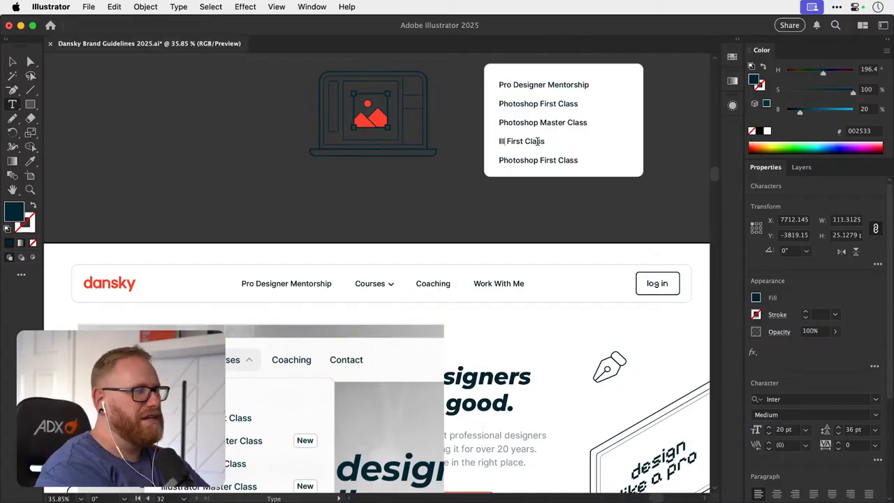
text(Illust)
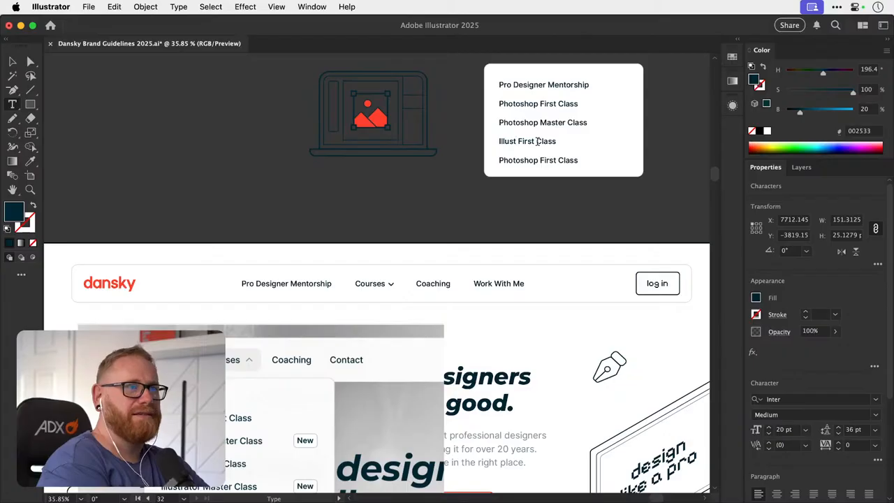
text(rator)
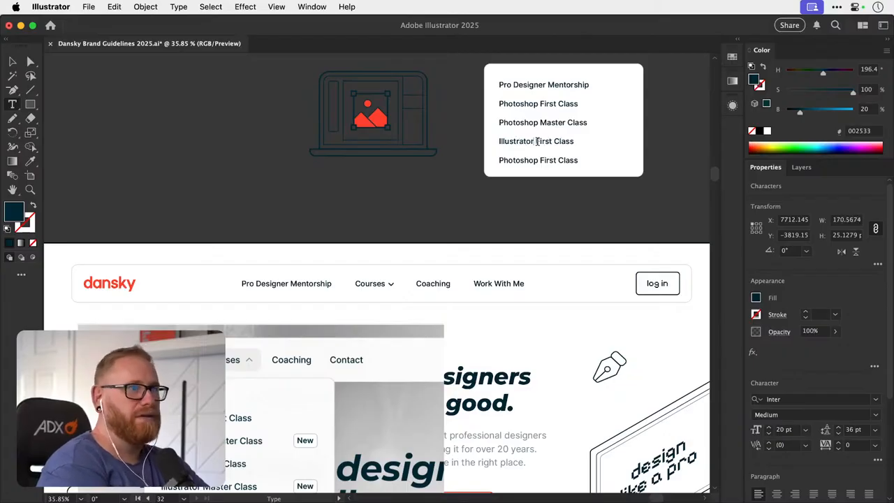
- Change the card's fifth label to Illustrator Master Class and finish text editing
drag(538, 160, 494, 160)
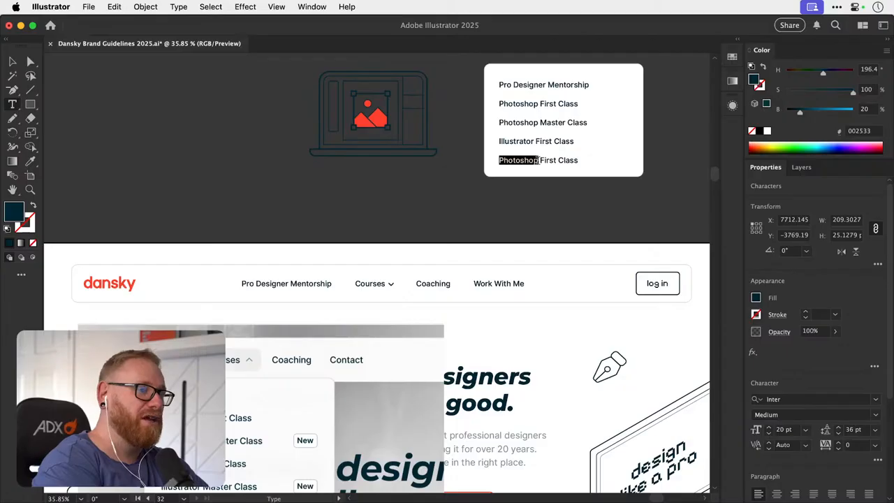
text(Illut)
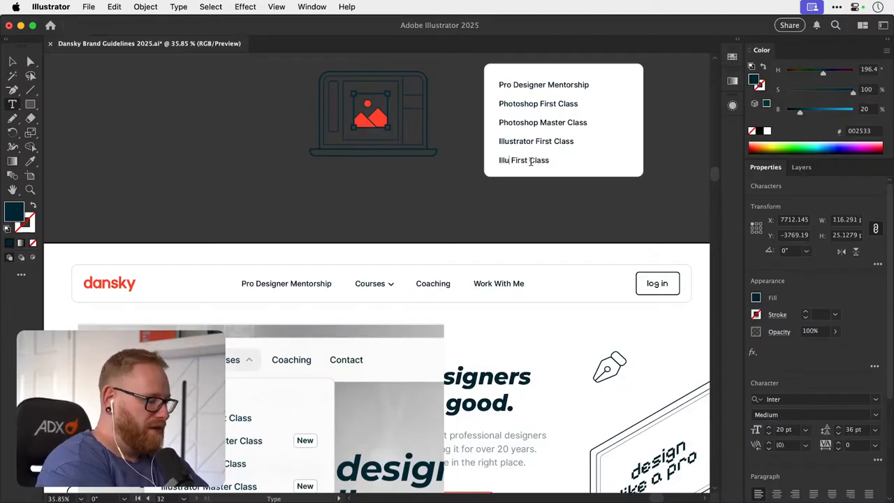
key(BackSpace)
text(strator )
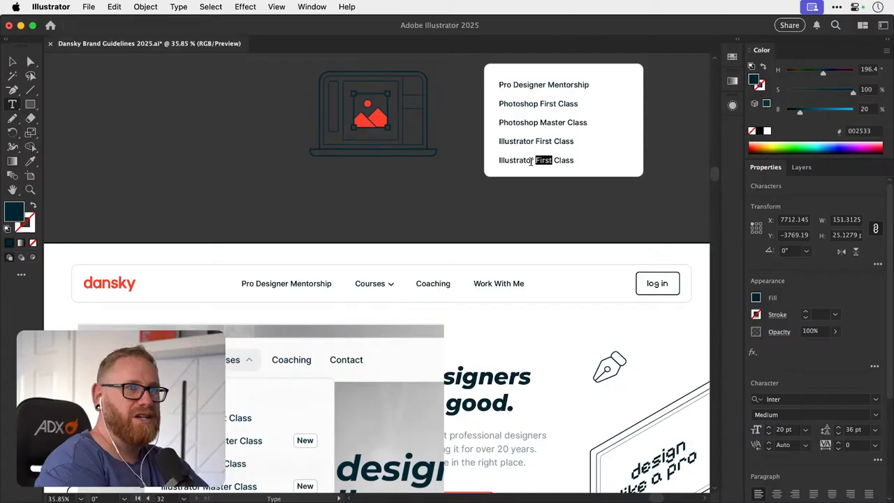
text(Master)
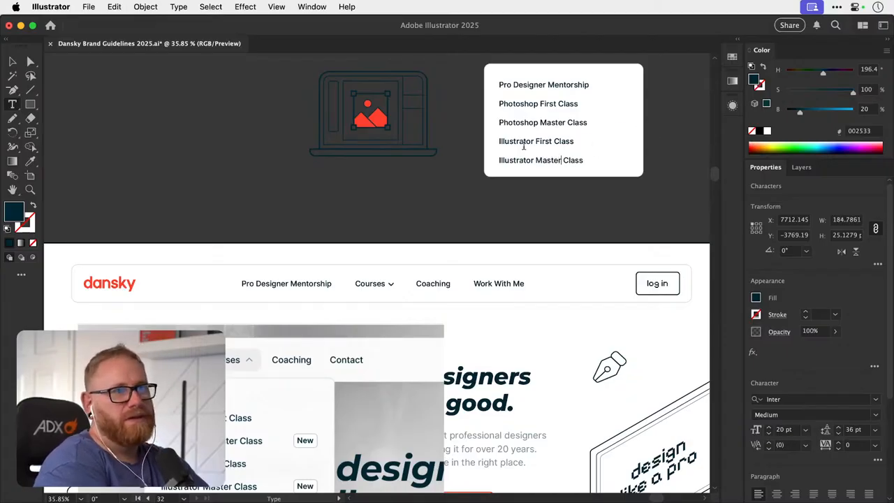
click(12, 61)
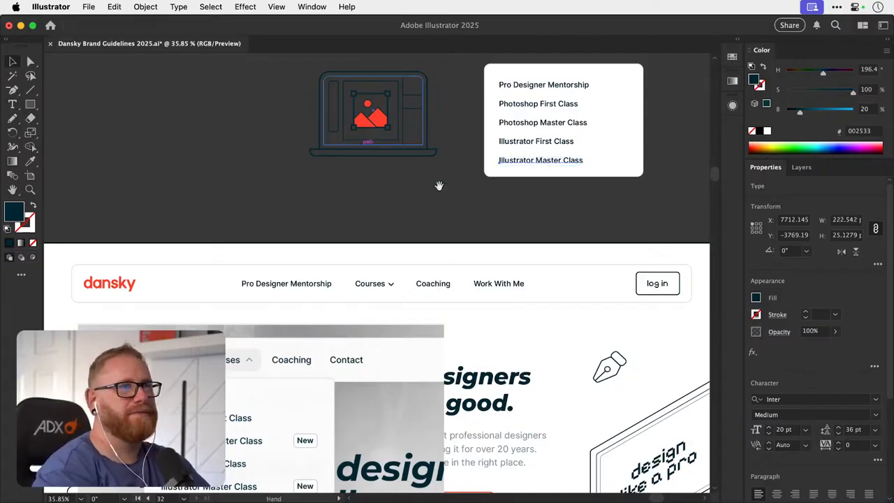
- Extend the white card's upper edge to a height of about 359 px to make room for a heading
scroll(439, 186, right, 5)
scroll(325, 256, up, 1)
click(560, 206)
mouse_move(497, 227)
mouse_down()
mouse_move(579, 196)
mouse_move(491, 214)
mouse_up()
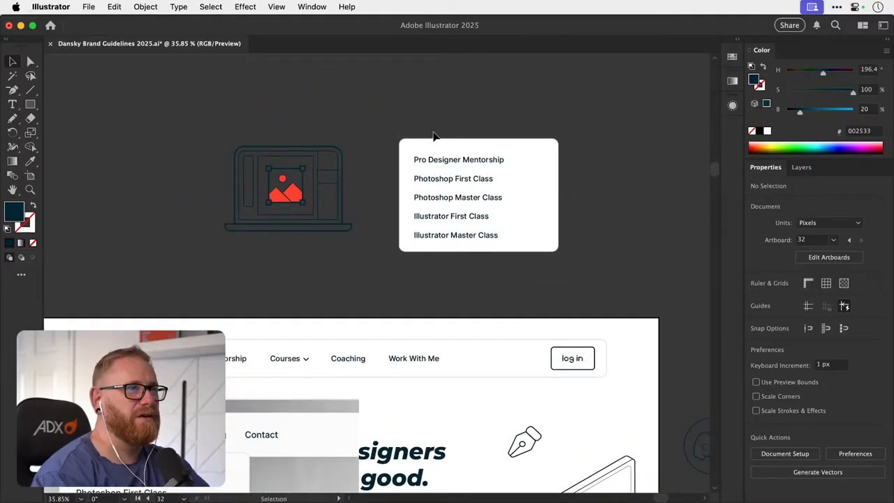
click(465, 144)
drag(479, 138, 479, 116)
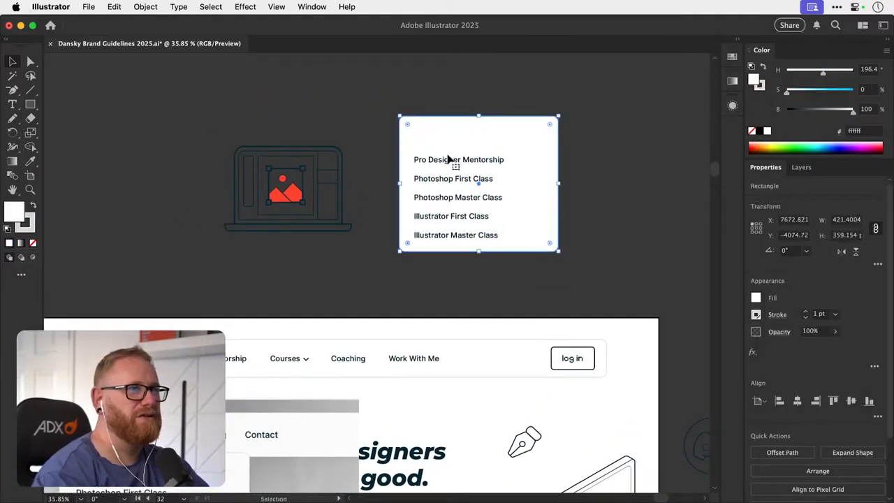
- Duplicate the Pro Designer Mentorship label just above itself and change the copy's text to Courses
drag(449, 160, 450, 143)
drag(421, 223, 439, 184)
key(t)
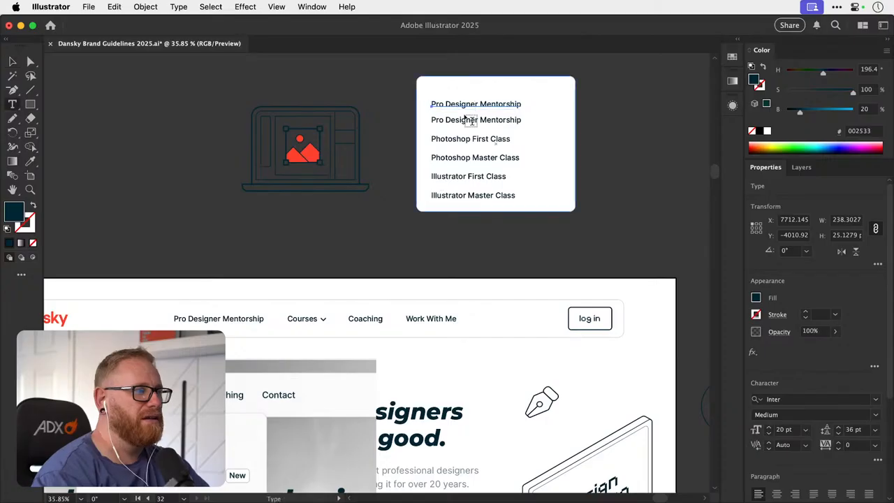
click(469, 102)
key(super+a)
text(Course)
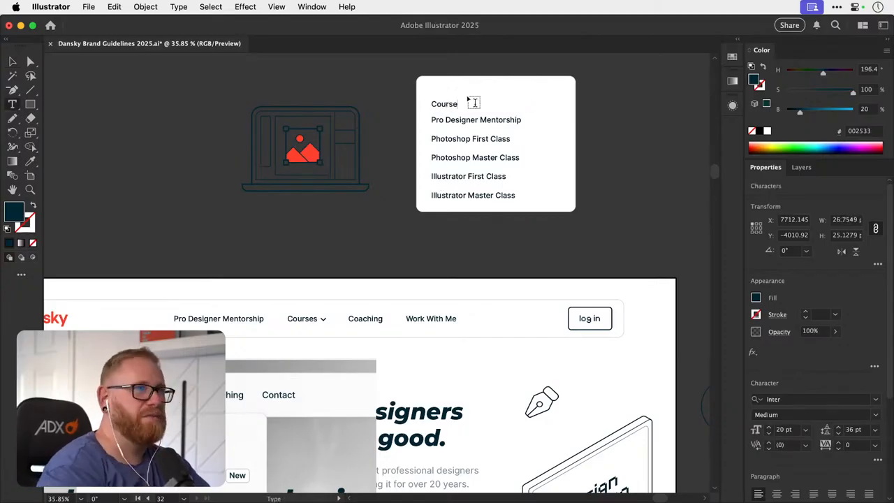
text(s)
key(Escape)
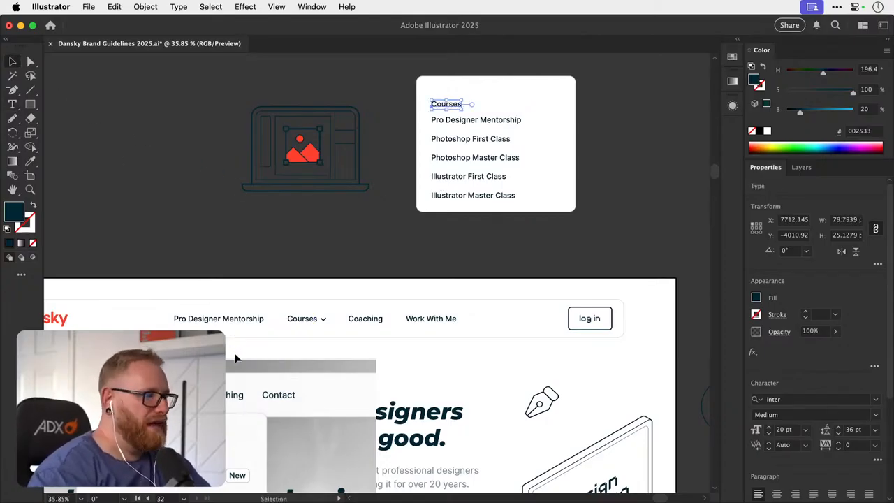
- Recolour the Courses heading with the a2b0b5 tint sampled from the swatch strip below the Illustrator First Class card
key(super+minus)
key(super+minus)
key(super+minus)
scroll(257, 321, down, 8)
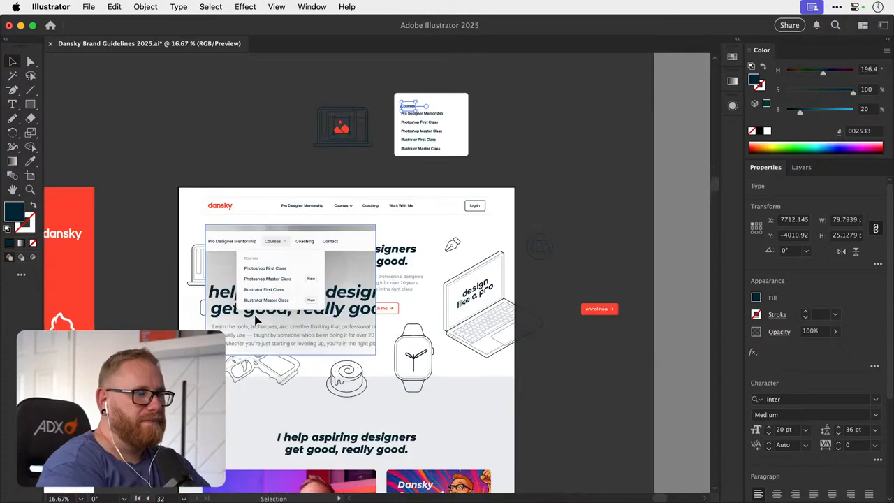
scroll(257, 320, down, 2)
key(i)
scroll(320, 333, down, 10)
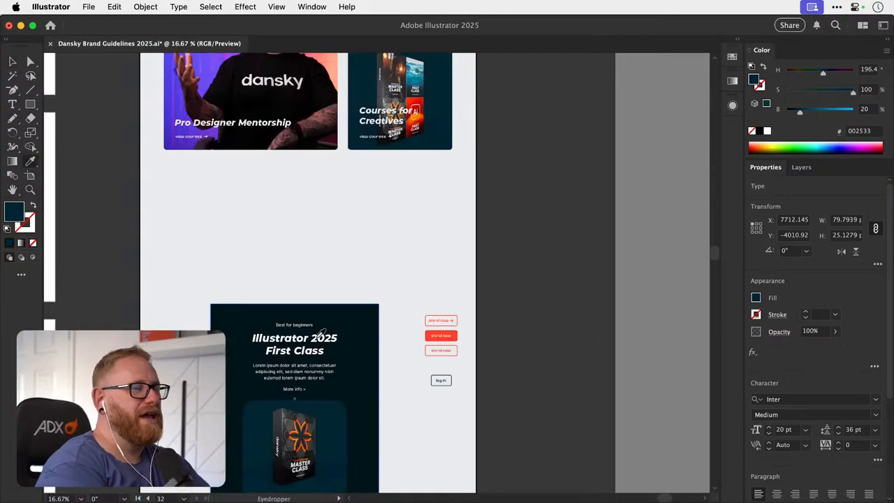
click(346, 301)
scroll(341, 300, up, 15)
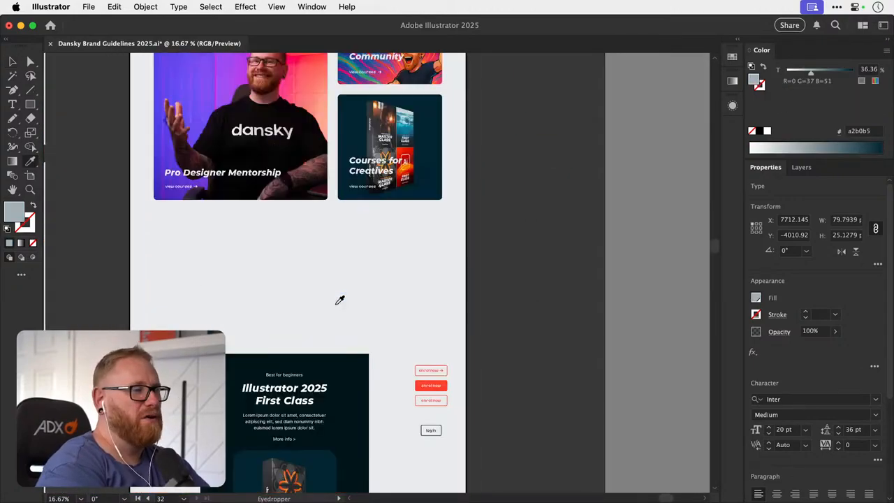
scroll(339, 300, up, 4)
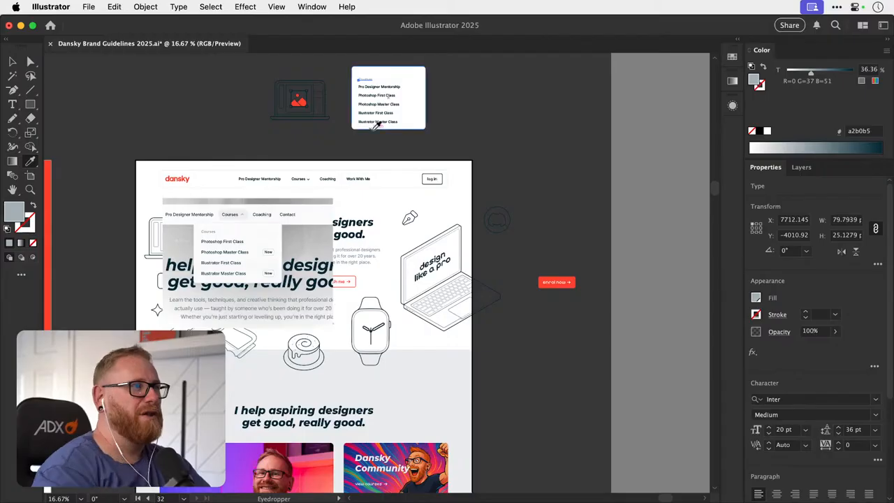
- Resample a darker tint, 8b9ca2, from the swatch strip for the Courses heading
drag(352, 329, 362, 222)
scroll(350, 255, down, 13)
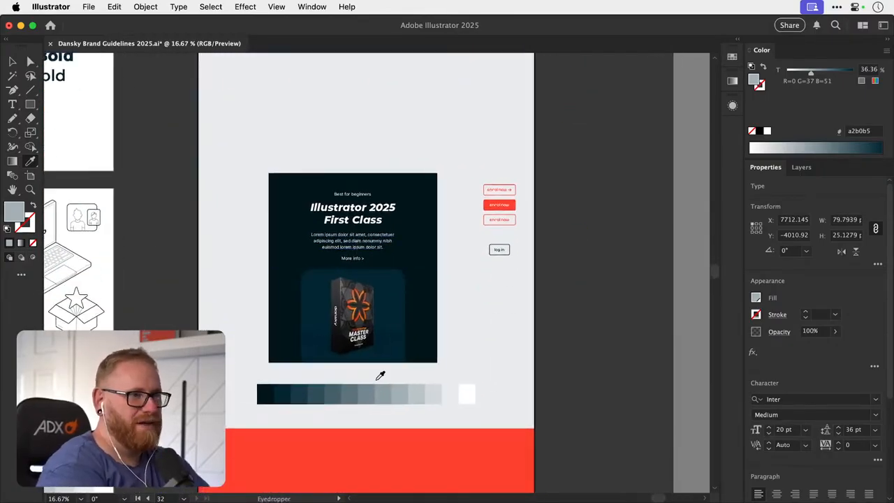
click(384, 395)
key(v)
scroll(454, 256, up, 15)
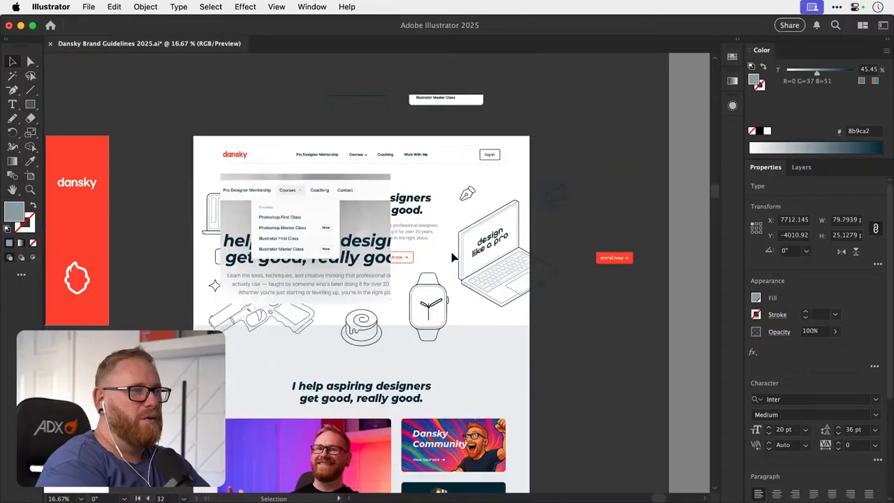
scroll(423, 174, up, 5)
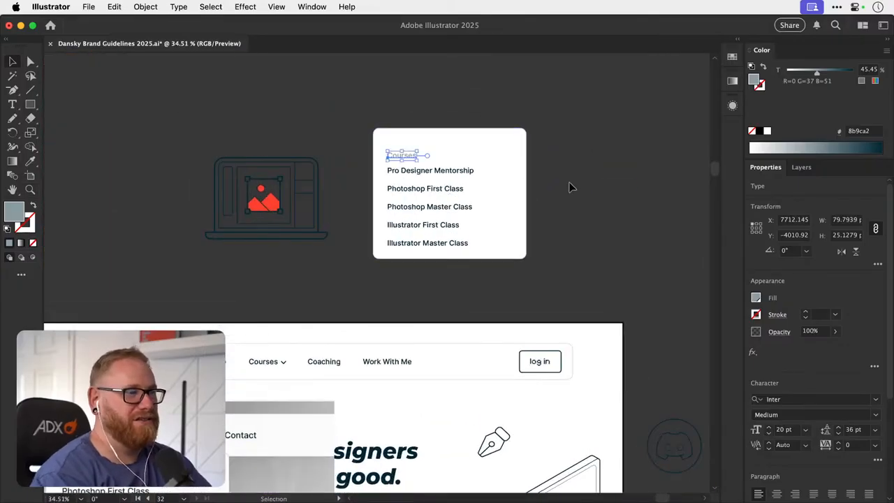
- Reduce the Courses heading's font size to 18 pt and deselect it
click(568, 183)
click(401, 155)
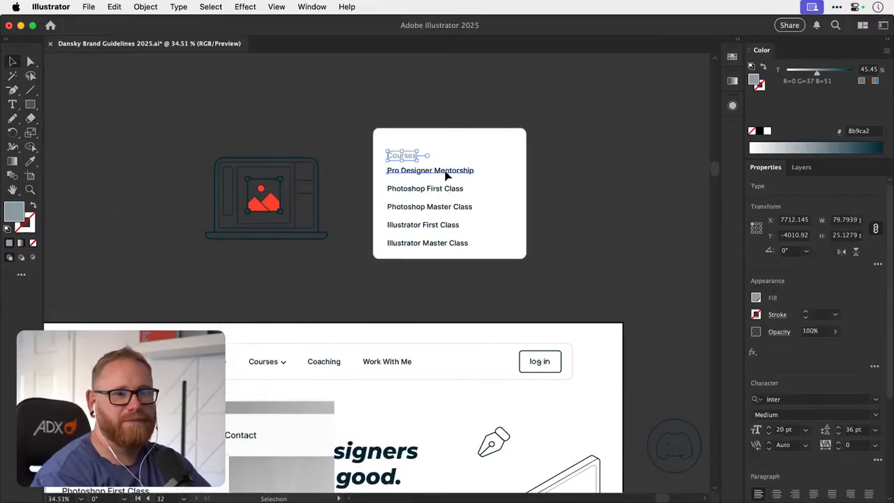
click(447, 175)
click(413, 155)
drag(390, 219, 456, 145)
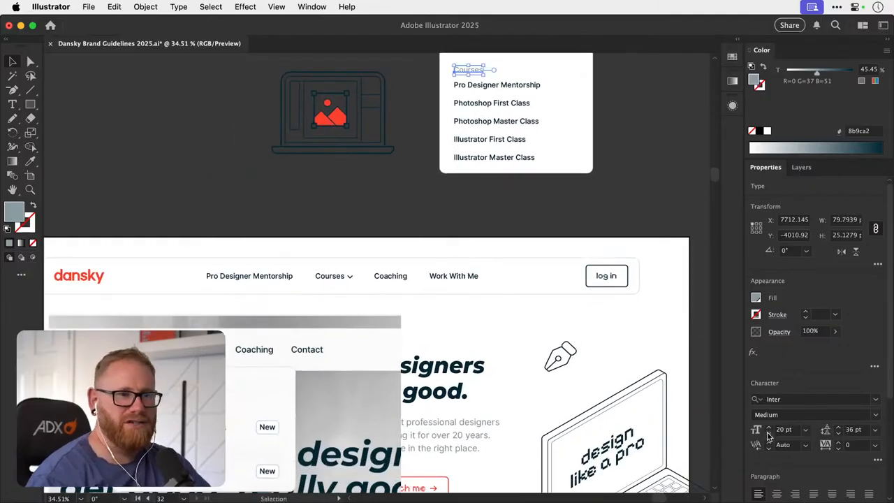
click(666, 187)
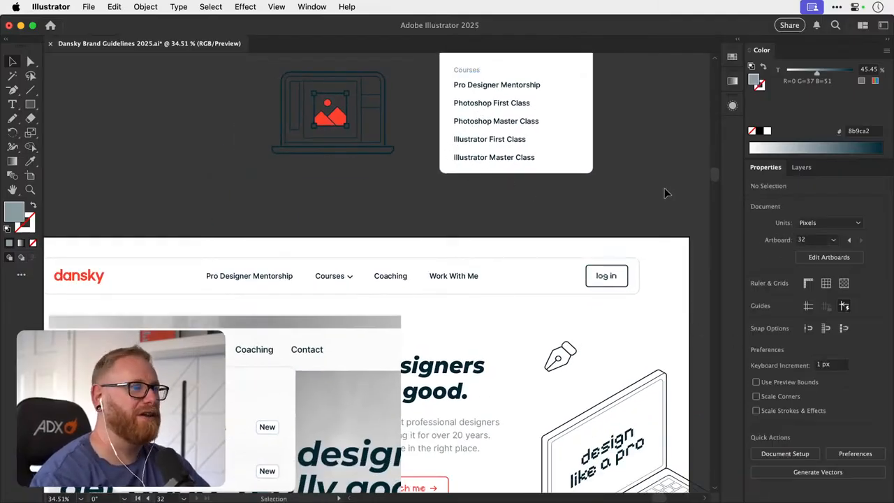
- Recolour the Courses heading with the 5d747d tint from the swatch strip and deselect it
click(479, 75)
scroll(375, 281, down, 5)
key(super+minus)
key(super+minus)
key(super+minus)
key(super+minus)
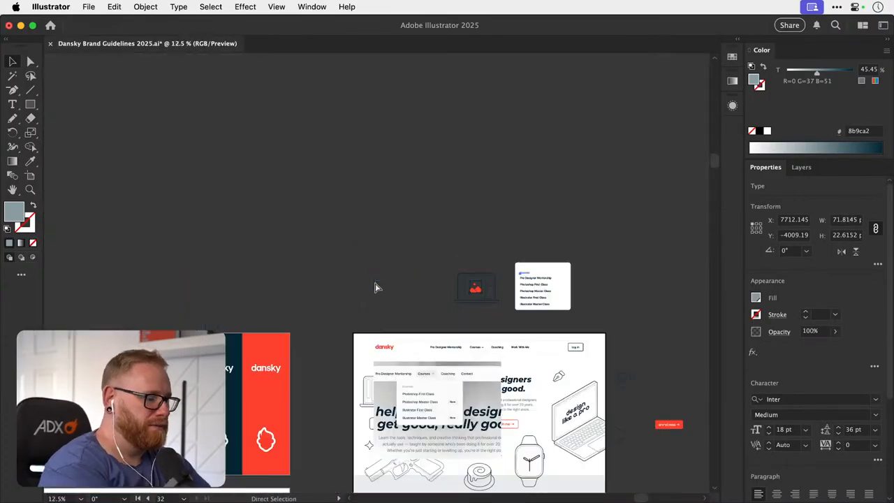
key(i)
scroll(376, 279, down, 15)
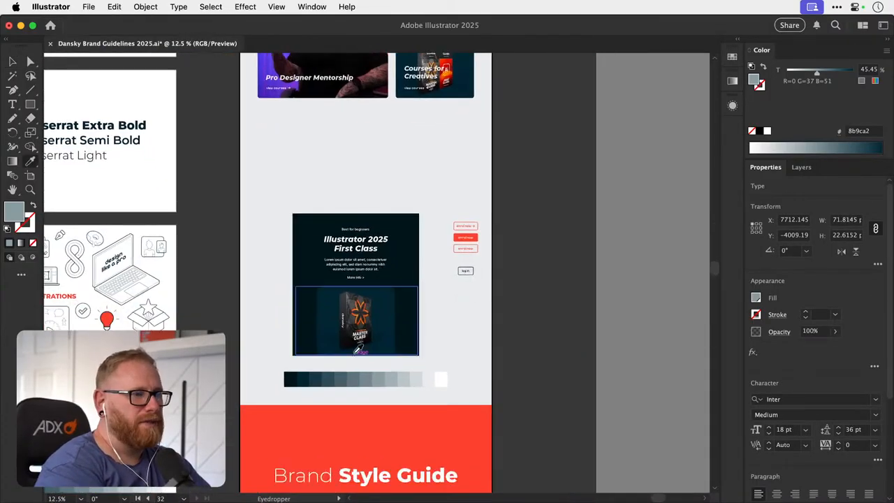
click(349, 397)
key(v)
scroll(424, 305, up, 10)
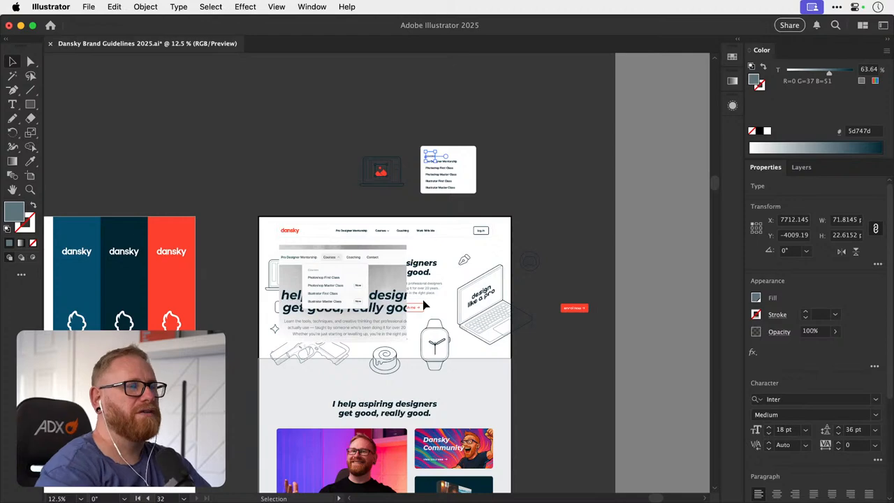
key(z)
drag(442, 160, 553, 156)
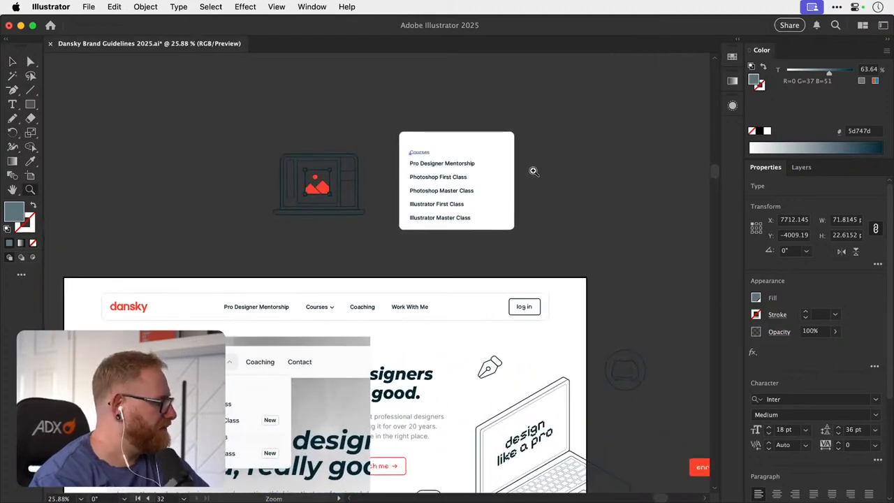
key(v)
click(534, 163)
drag(534, 164, 499, 205)
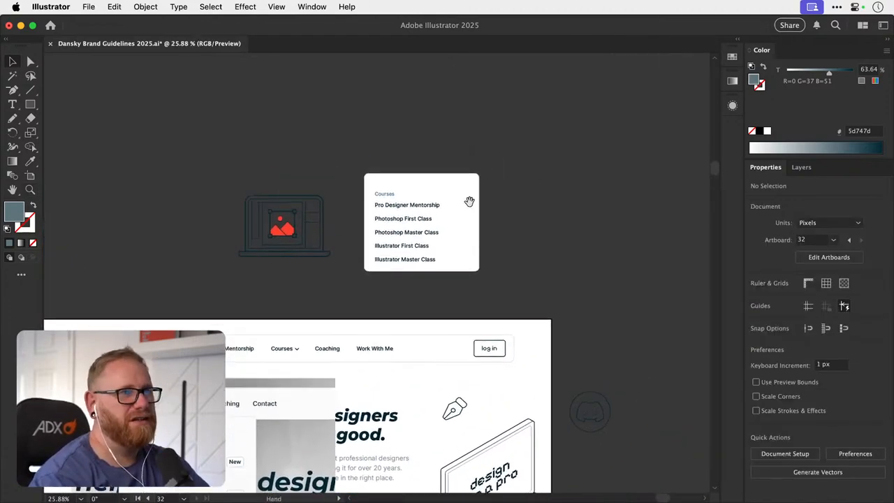
- Distribute the card's six labels vertically with 25 px spacing, using the Courses heading as the key object
key(z)
key(v)
mouse_move(389, 200)
mouse_down()
mouse_move(415, 194)
mouse_move(401, 192)
mouse_up()
key(z)
key(v)
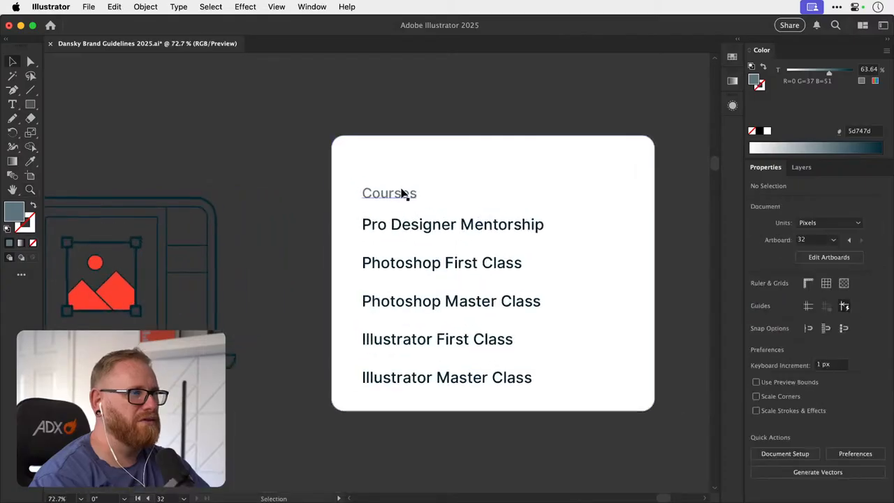
click(402, 193)
drag(334, 176, 621, 371)
shift+click(606, 373)
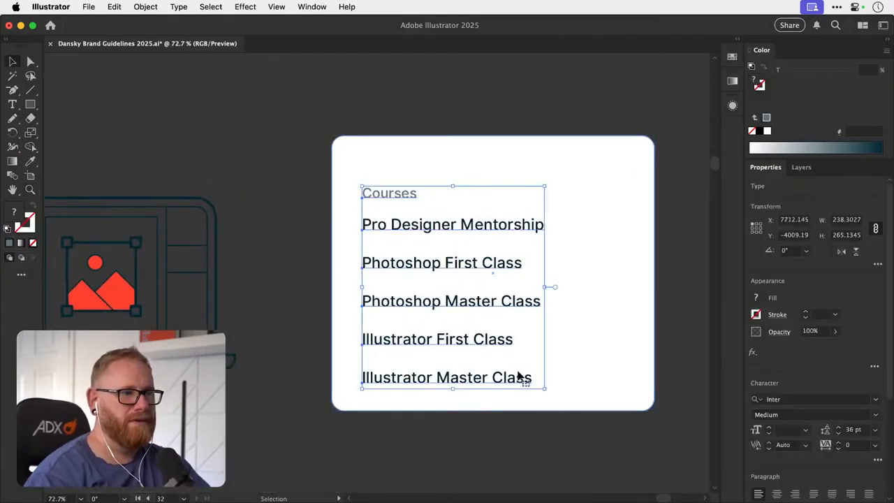
click(409, 195)
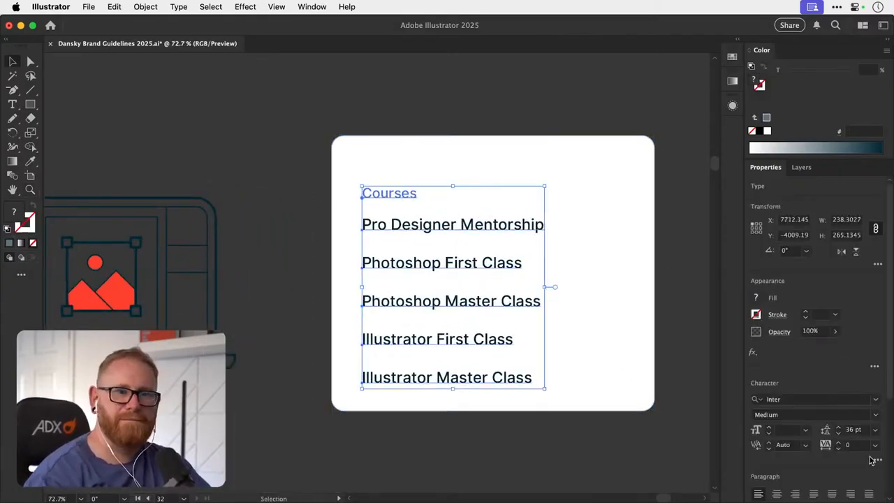
scroll(873, 447, down, 5)
click(878, 477)
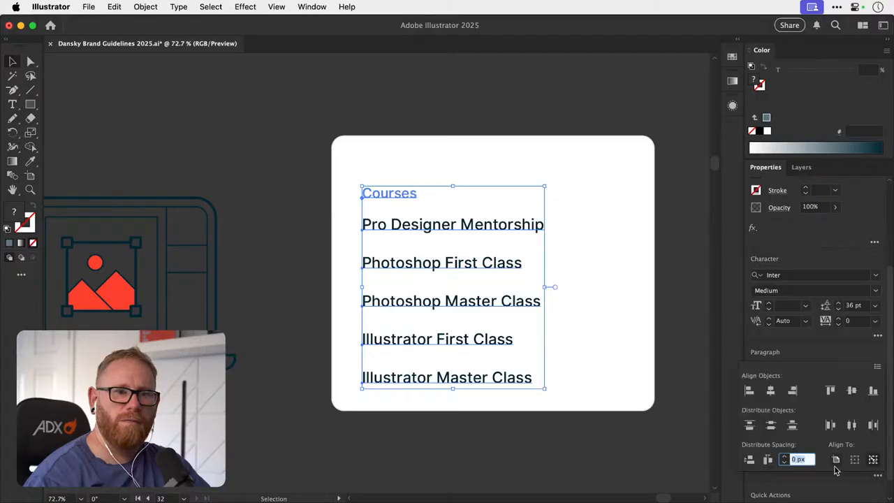
click(749, 460)
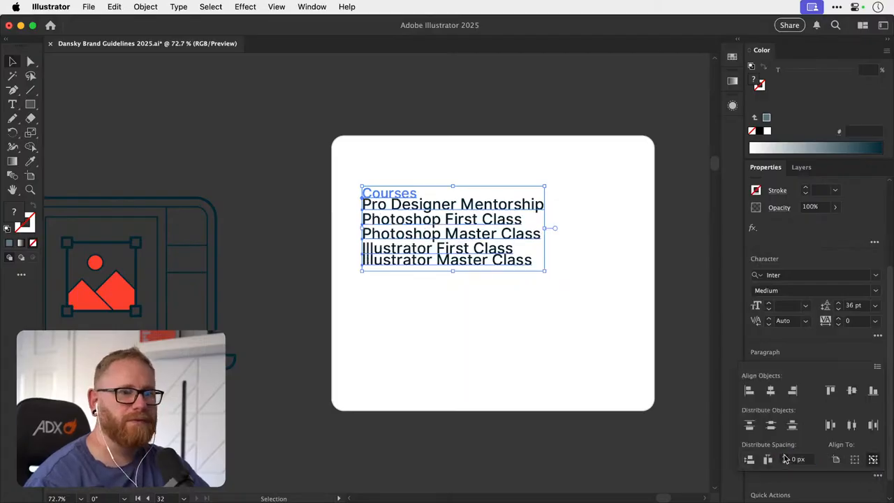
click(749, 460)
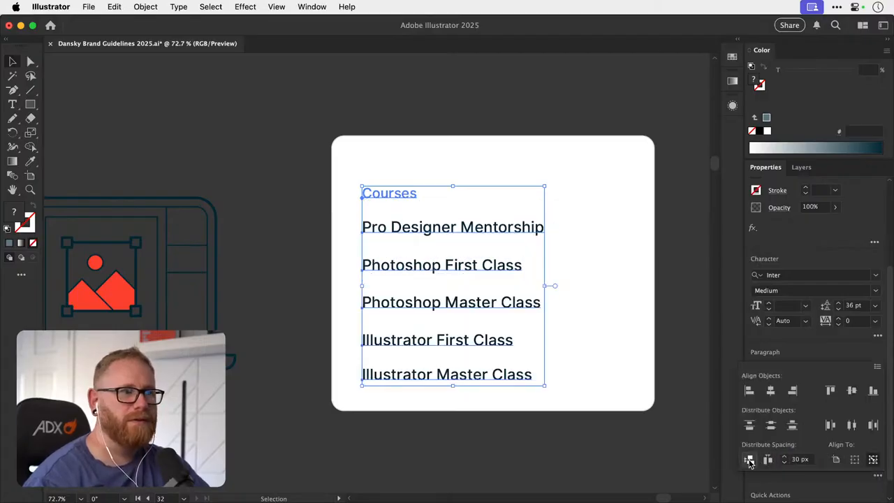
click(784, 465)
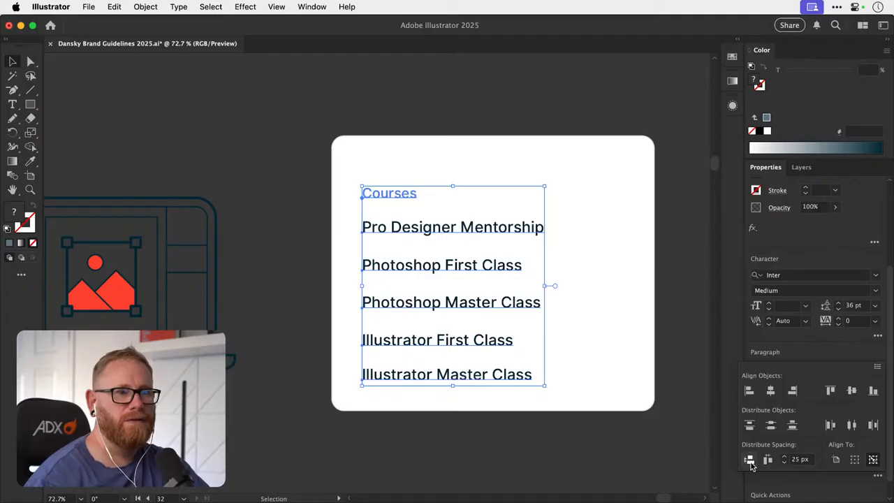
click(751, 464)
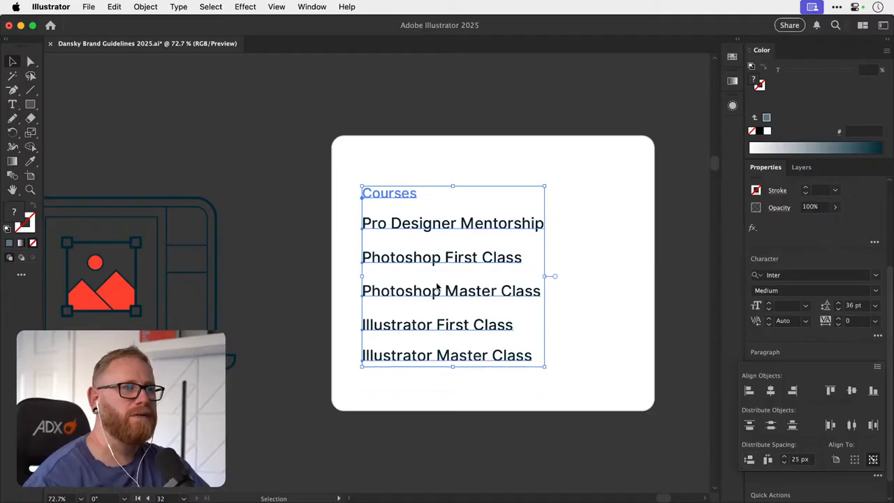
- Resize the white card around its labels to about 416 px wide and 312 px high
click(300, 142)
click(479, 140)
drag(492, 137, 493, 156)
drag(494, 410, 494, 394)
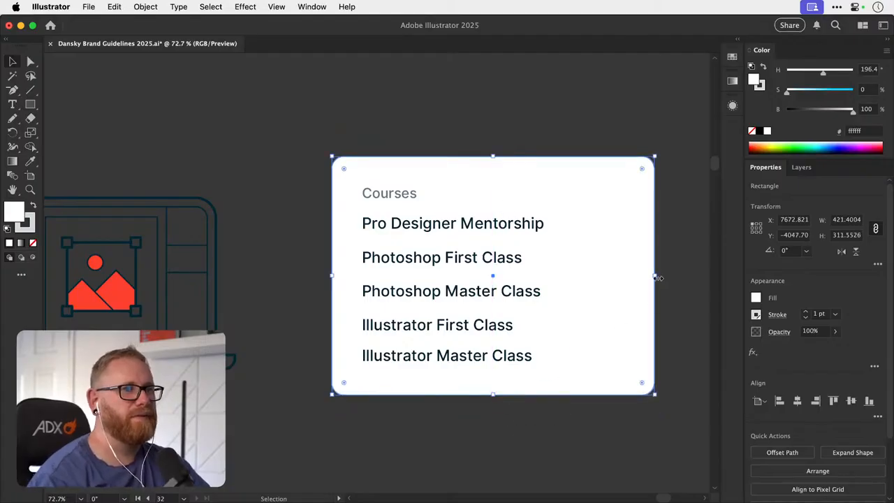
mouse_move(655, 277)
mouse_down()
mouse_move(608, 280)
mouse_move(650, 277)
mouse_up()
- Draw a white rectangle about 97 by 40 px inside the card's upper-right corner
key(super+minus)
key(super+minus)
key(super+minus)
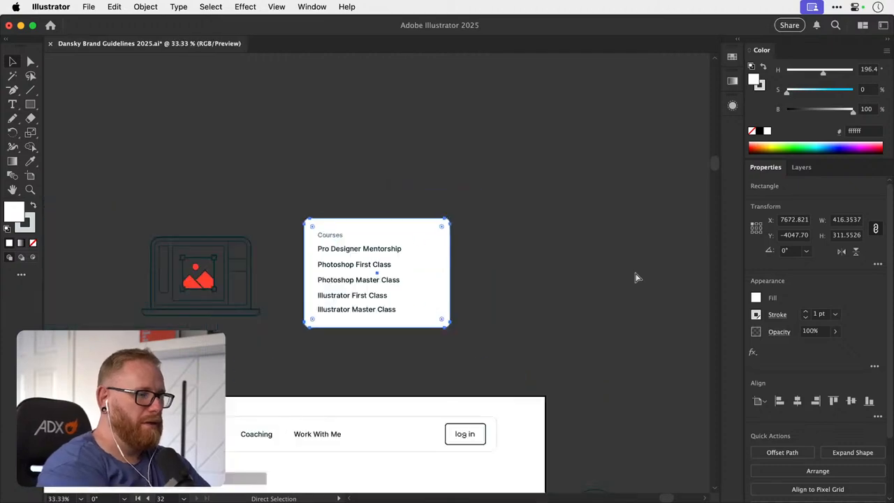
drag(271, 415, 348, 253)
drag(319, 303, 312, 330)
click(495, 218)
click(496, 188)
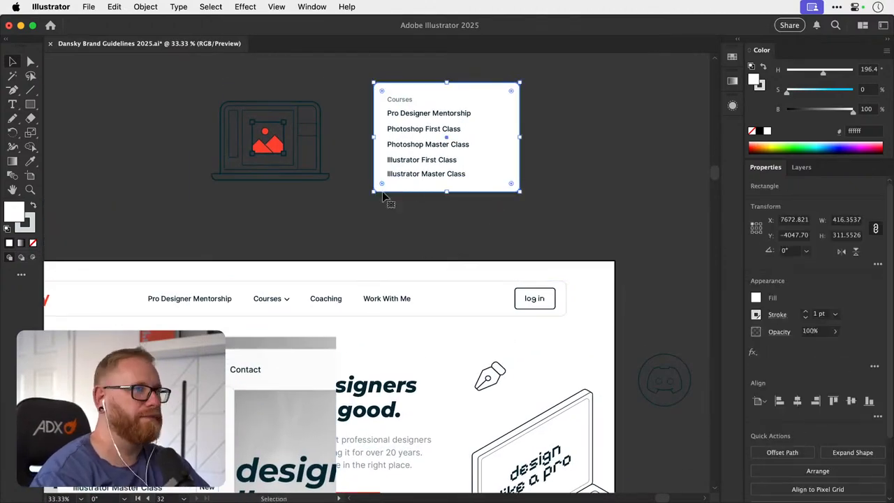
key(m)
drag(519, 84, 485, 97)
key(z)
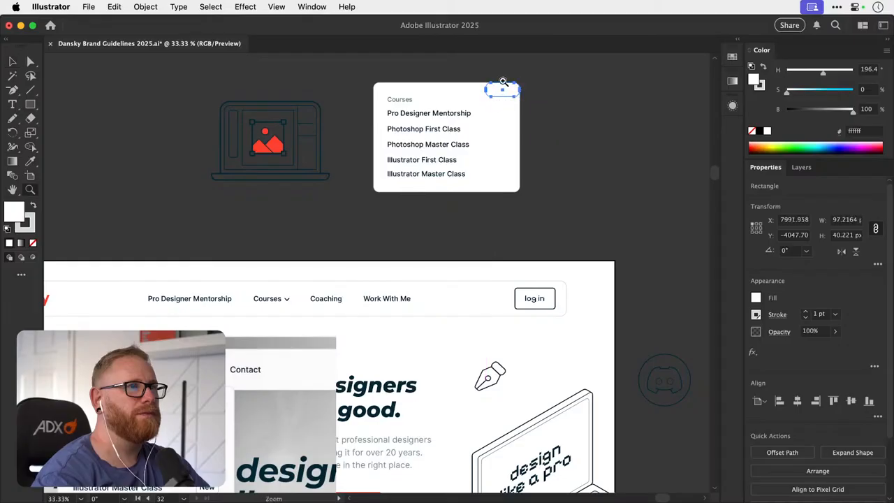
key(v)
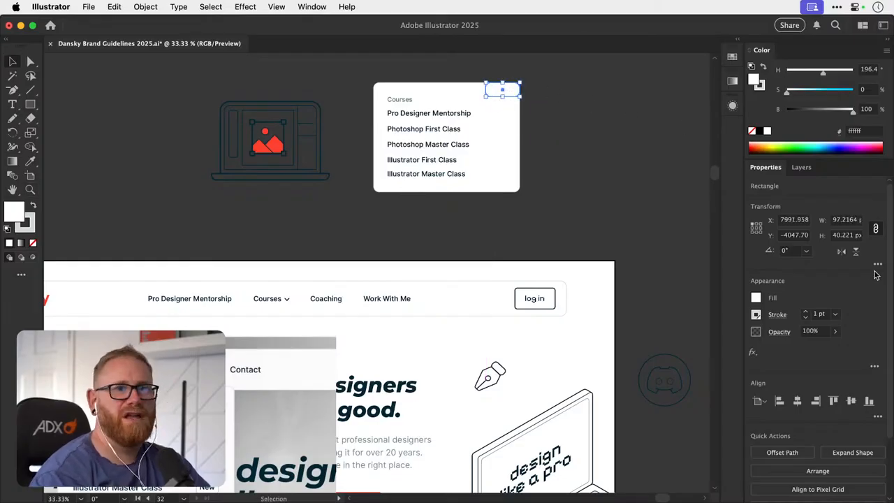
- Set the small rectangle's corner radius to 8 px and deselect it
click(879, 263)
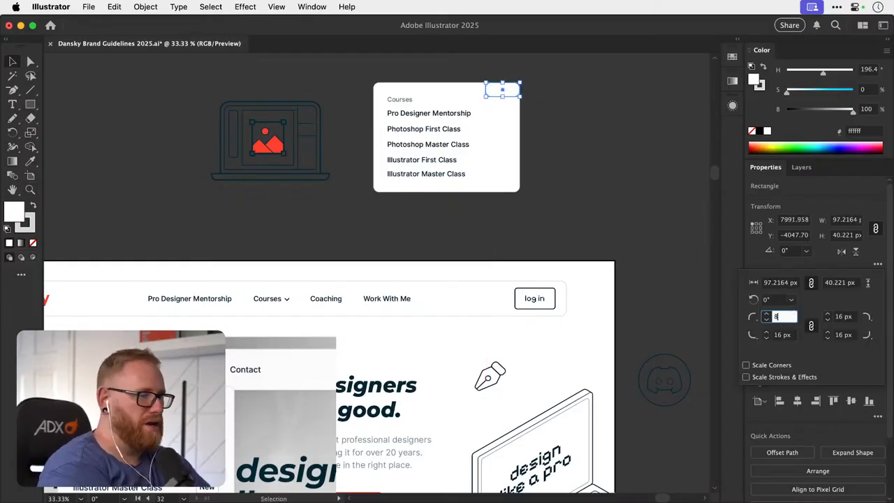
text(8)
key(Return)
click(540, 111)
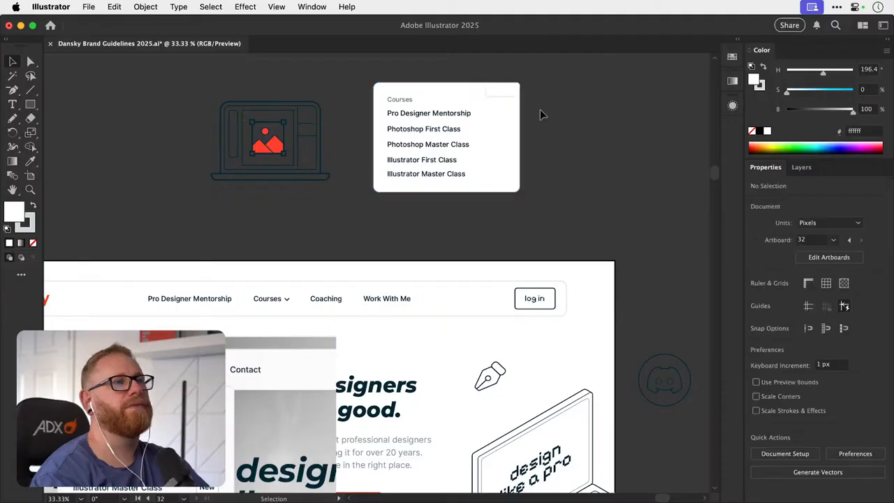
- Move the small rounded rectangle down beside the Pro Designer Mentorship label, near the card's edge
key(z)
drag(503, 87, 691, 124)
key(v)
drag(527, 108, 531, 165)
- Duplicate the Pro Designer Mentorship label and change the copy's text to "New"
drag(420, 161, 600, 162)
double_click(513, 158)
key(super+a)
text(New)
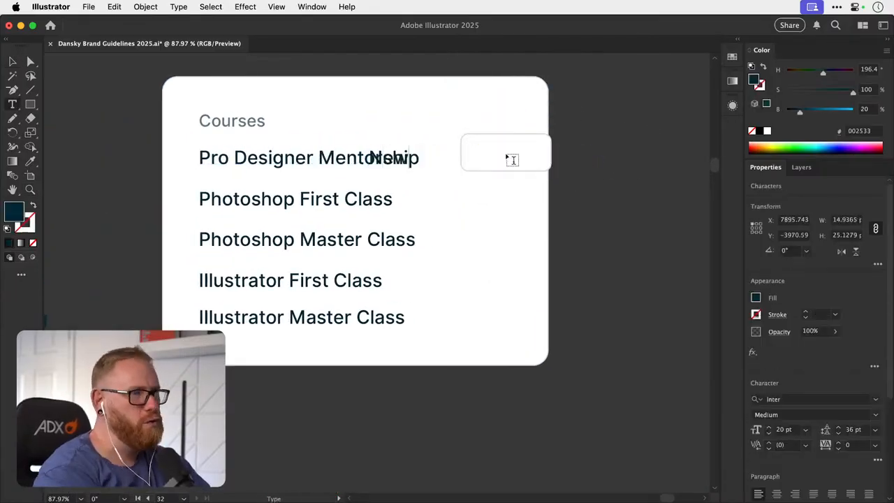
click(12, 62)
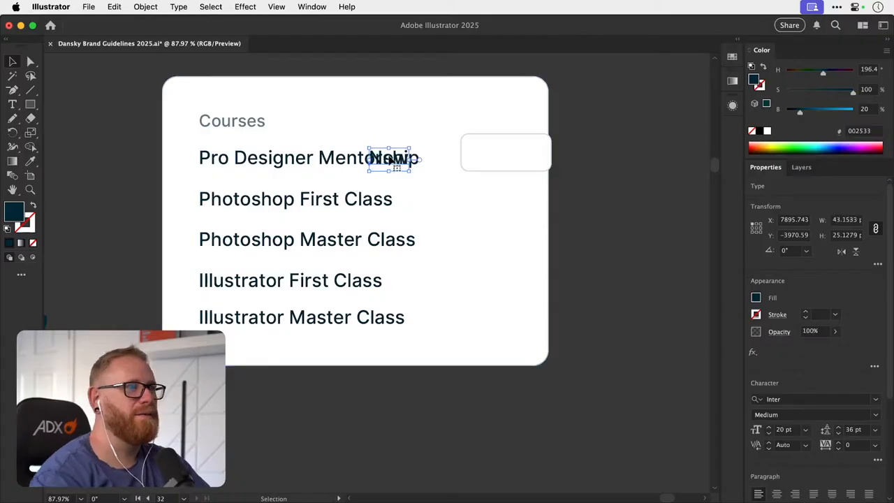
- Place the New text inside the small rounded rectangle and narrow the rectangle to about 69 px
drag(391, 158, 505, 168)
key(z)
key(v)
key(super+z)
shift+click(441, 181)
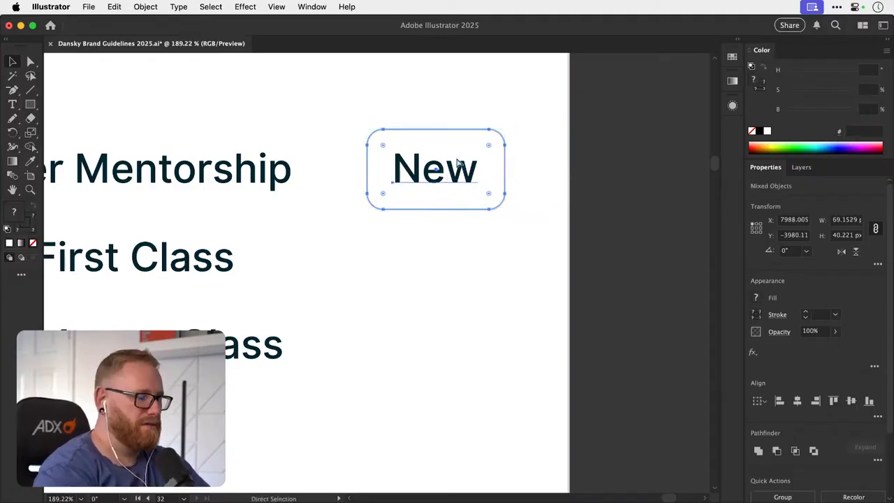
- Compare the card's New badge with the badges in the reference screenshot of the Courses dropdown
key(super+minus)
key(super+minus)
key(super+minus)
key(super+minus)
click(438, 188)
scroll(452, 219, down, 10)
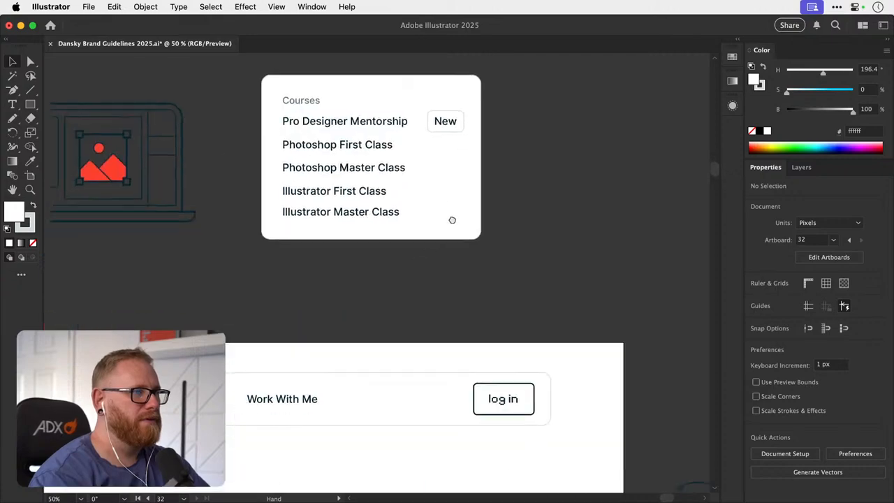
scroll(489, 174, down, 1)
scroll(489, 174, left, 2)
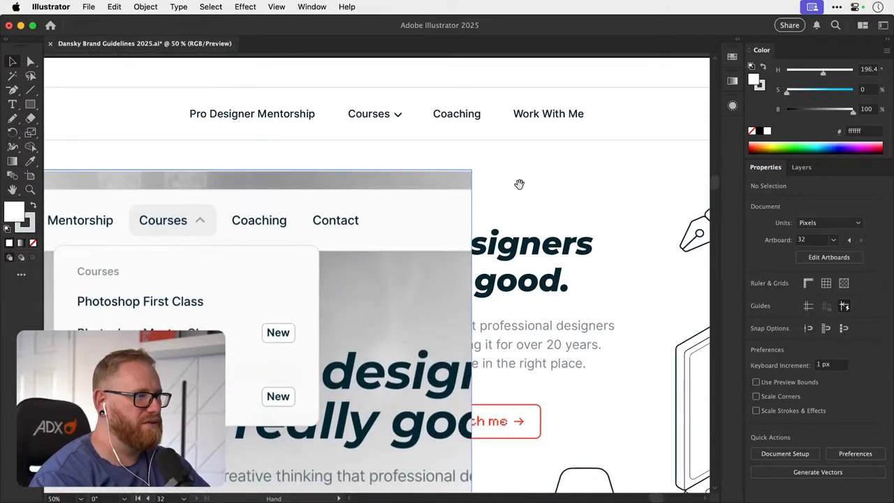
drag(518, 183, 310, 339)
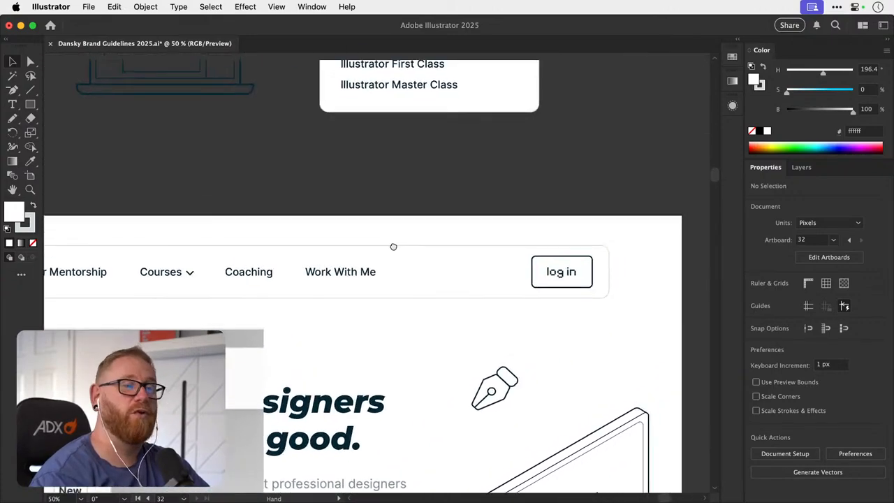
drag(477, 111, 322, 370)
drag(313, 218, 391, 219)
drag(136, 244, 153, 249)
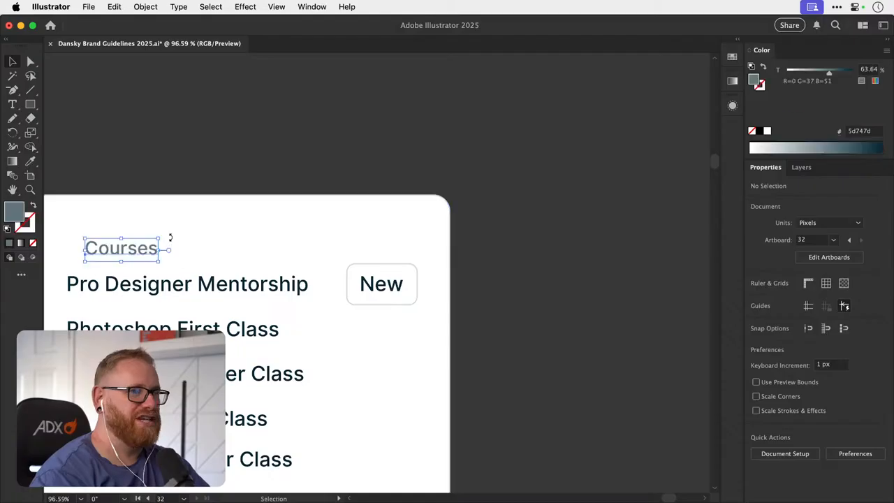
key(super+z)
drag(380, 285, 397, 294)
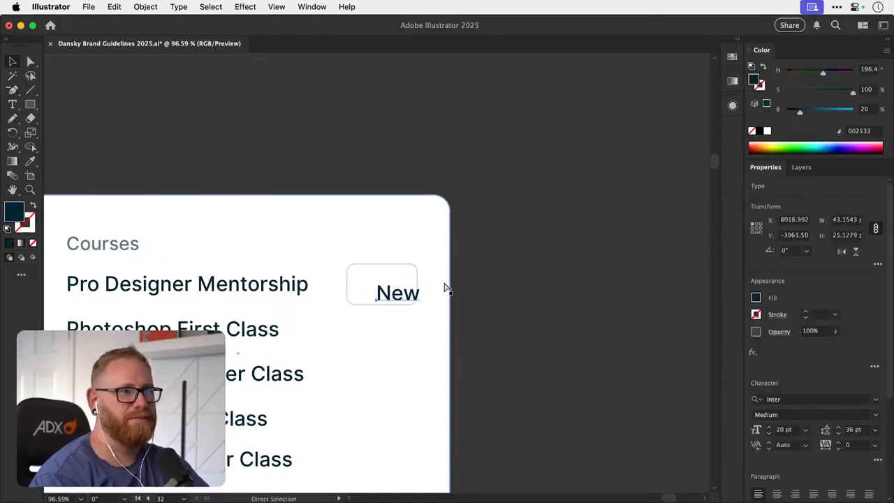
key(super+z)
- Set the New text's font size to 18 pt
click(769, 432)
click(769, 433)
key(v)
scroll(445, 264, up, 5)
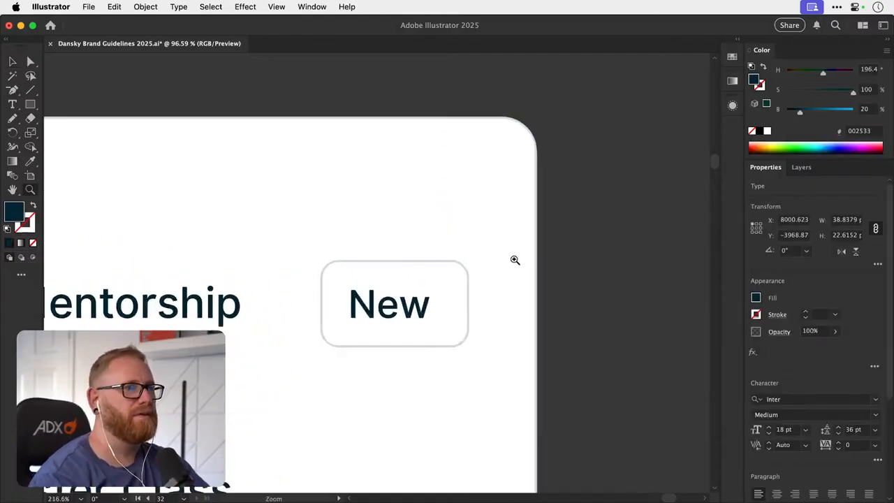
- Resize the rounded rectangle around the New text to about 64 px wide and 36 px high
click(415, 208)
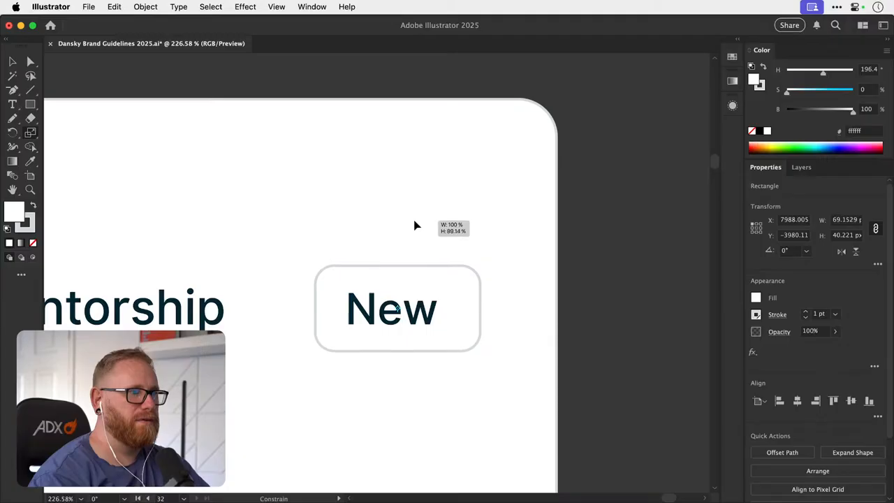
click(401, 264)
drag(399, 265, 400, 270)
key(super+z)
key(super+z)
drag(481, 310, 469, 309)
- Move the New text and its rectangle together closer to the card's right edge and nudge them back 10 px
shift+click(414, 318)
drag(414, 318, 482, 314)
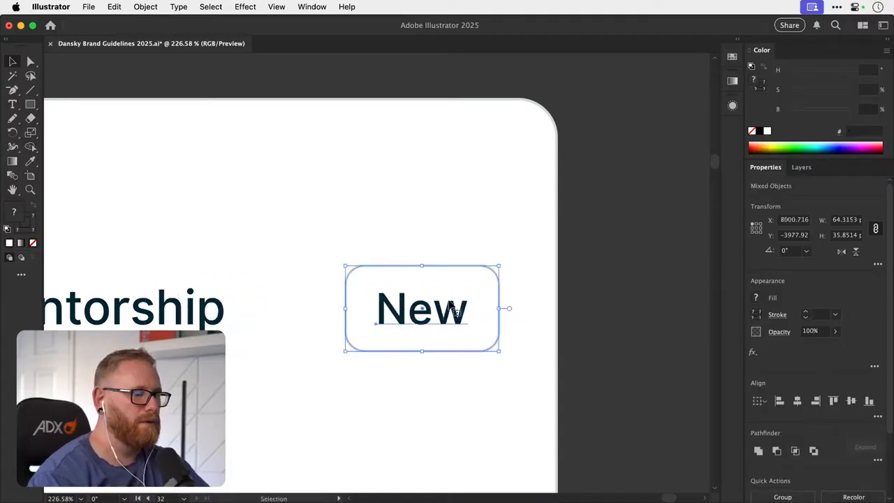
key(super+minus)
key(super+minus)
key(super+minus)
key(super+minus)
key(super+minus)
key(v)
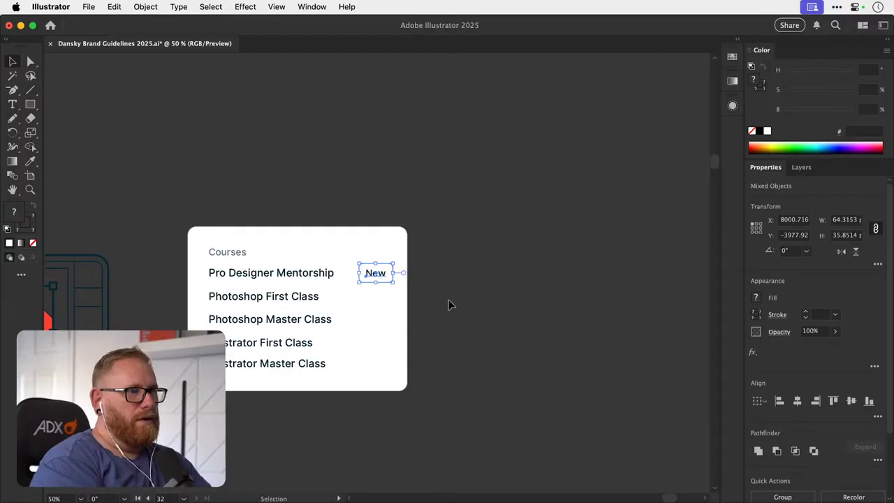
key(shift+Left)
- Widen the white Courses card on its right side to about 438 px
drag(306, 307, 454, 105)
drag(376, 303, 561, 155)
drag(510, 219, 381, 319)
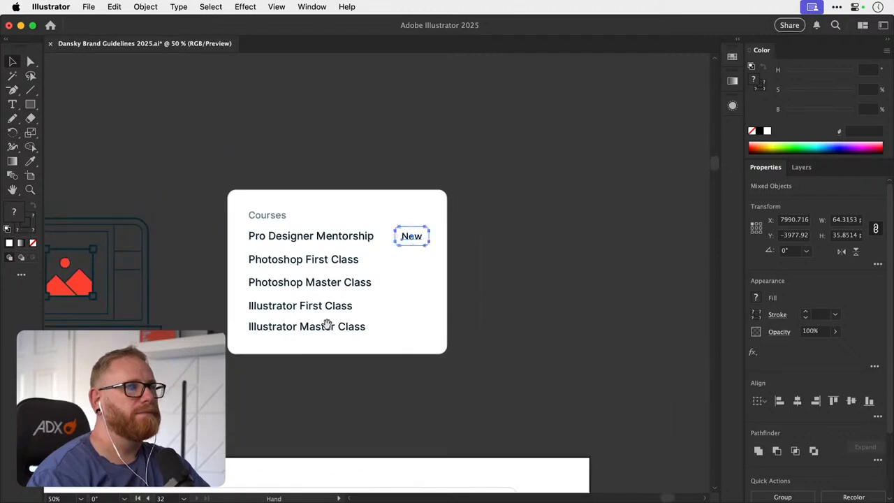
click(449, 274)
drag(450, 274, 458, 274)
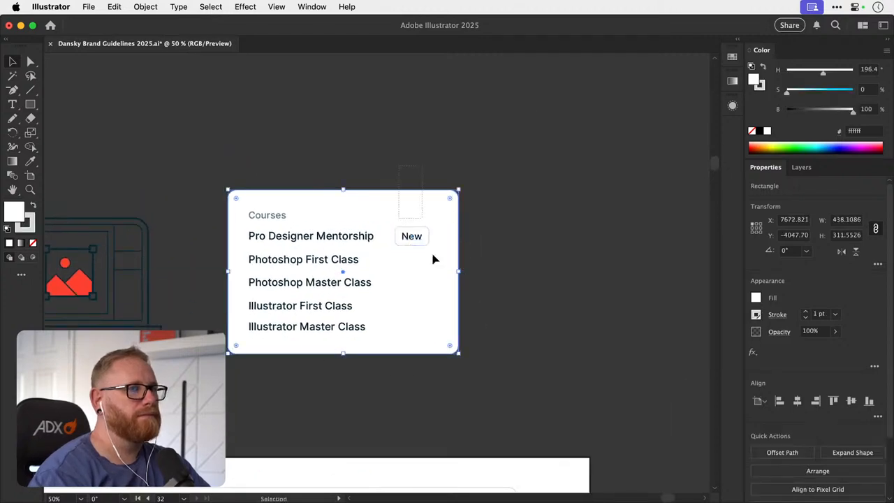
- Select the New text with its rectangle and nudge the badge 10 px to the right
drag(412, 179, 431, 276)
key(Right)
key(Right)
key(Right)
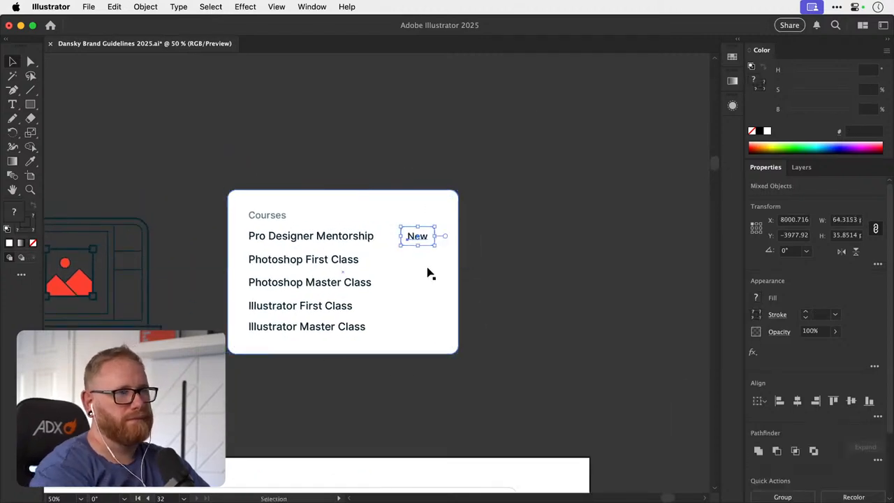
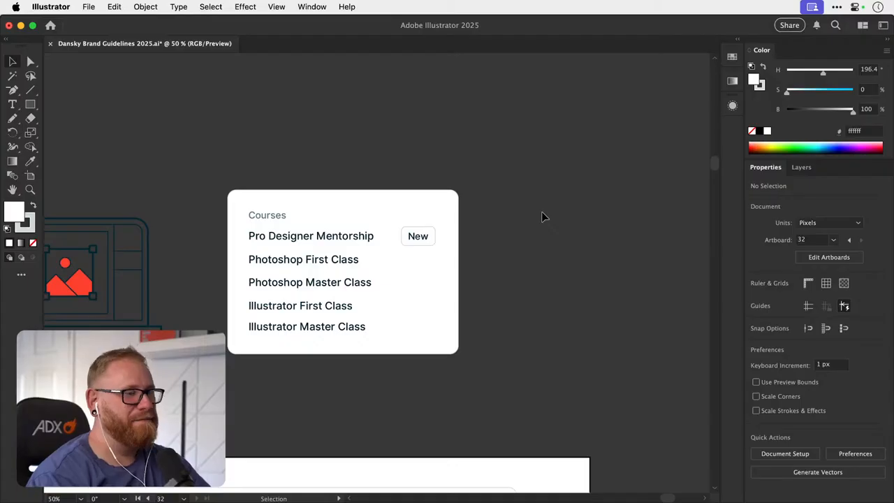
- Group the New text with its rounded rectangle and move the badge down to the Illustrator Master Class row
key(z)
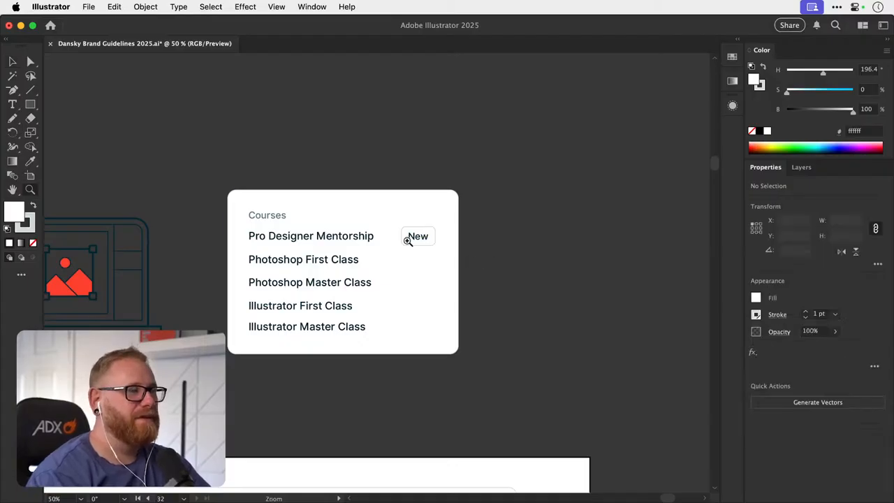
drag(405, 240, 473, 231)
key(v)
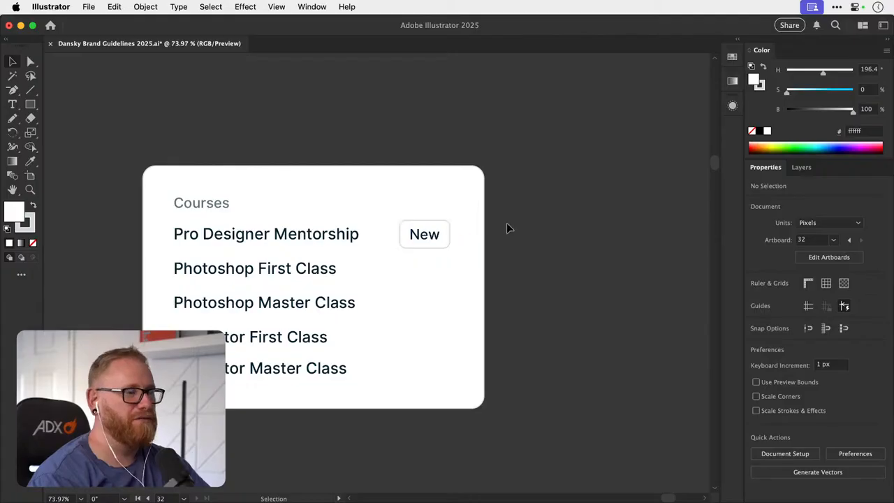
drag(507, 223, 412, 277)
shift+click(449, 272)
key(super+g)
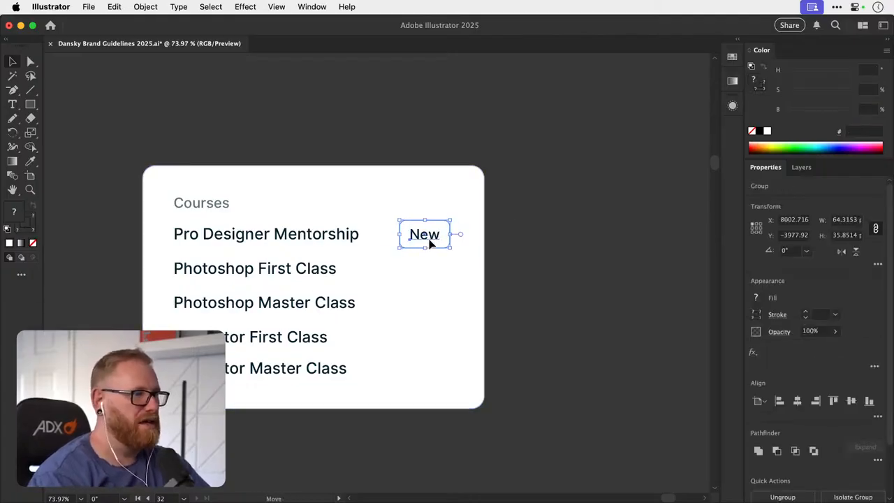
drag(429, 243, 434, 367)
- Duplicate the New badge onto the Photoshop Master Class row and nudge it into line with the label and the badge below
scroll(366, 303, up, 3)
drag(467, 305, 369, 308)
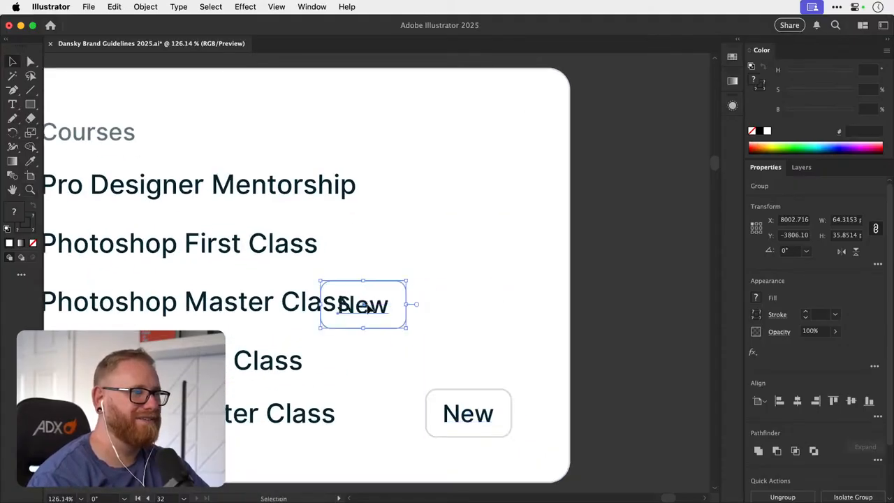
key(Up)
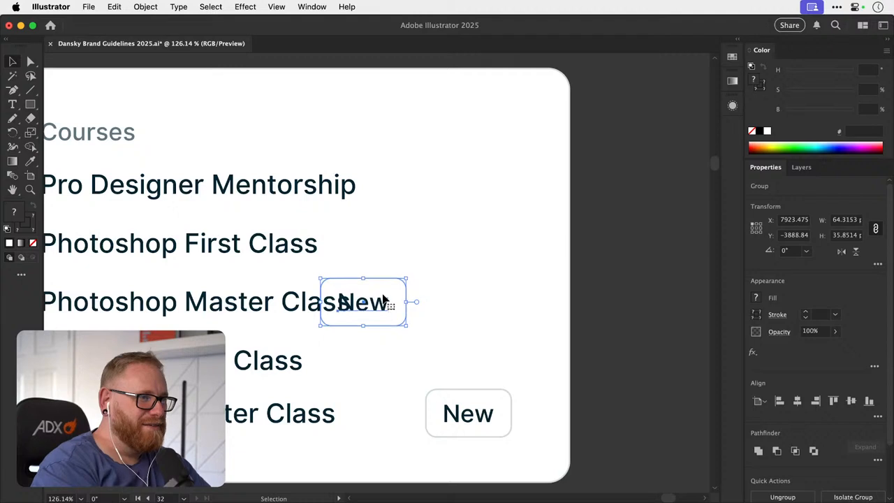
key(shift+Right)
key(shift+Right)
key(shift+Right)
key(shift+Right)
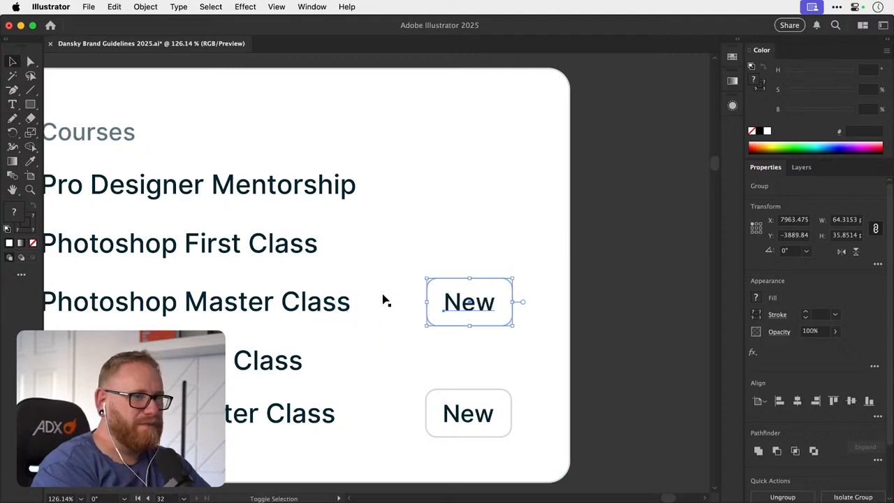
- Move the lower New badge beside the Illustrator Master Class label to compare their alignment and undo the move
drag(493, 415, 352, 414)
key(super+z)
click(611, 324)
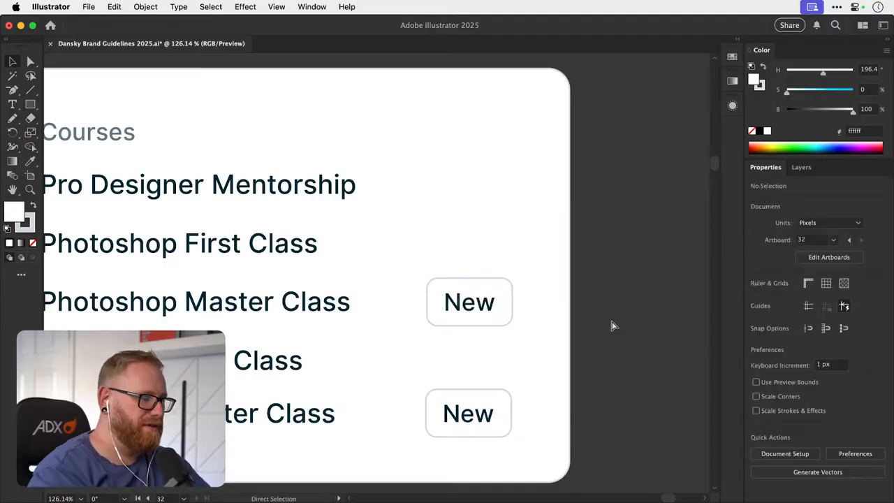
- Try to distribute the five course labels by their vertical centres relative to a key object, and undo it
key(super+minus)
key(super+minus)
key(super+minus)
key(super+minus)
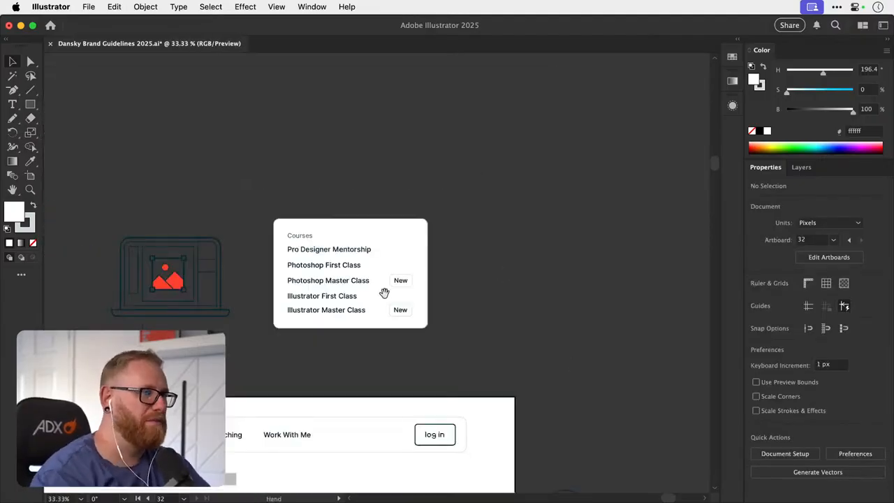
drag(387, 292, 466, 239)
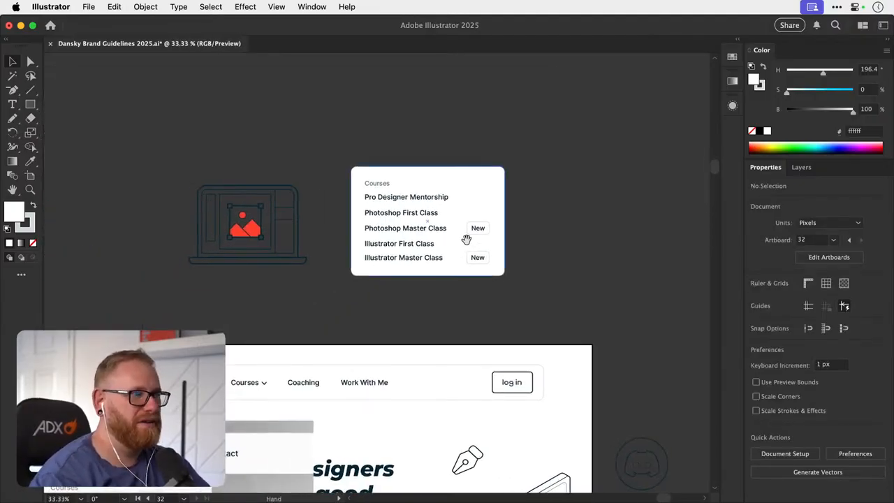
click(412, 259)
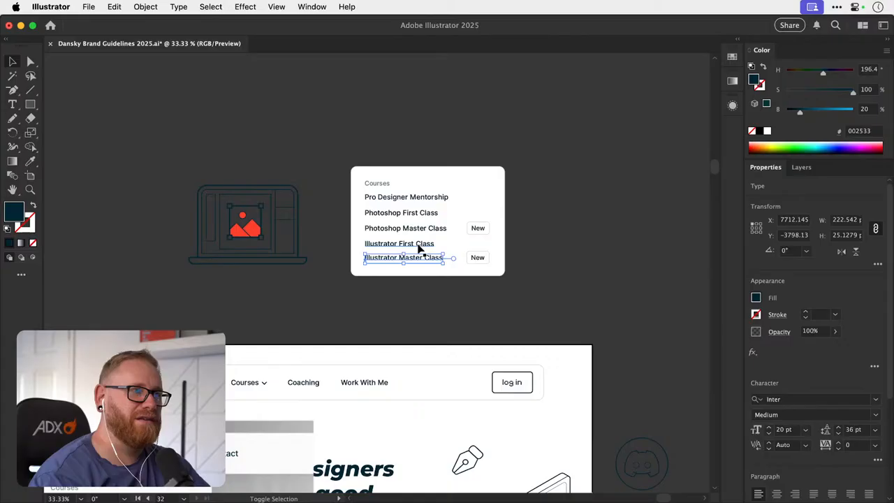
shift+click(422, 244)
shift+click(433, 229)
shift+click(434, 212)
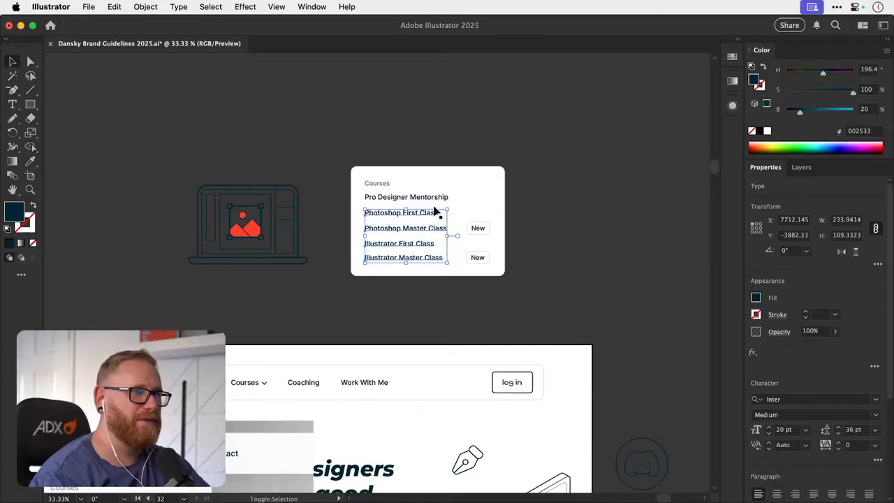
shift+click(434, 198)
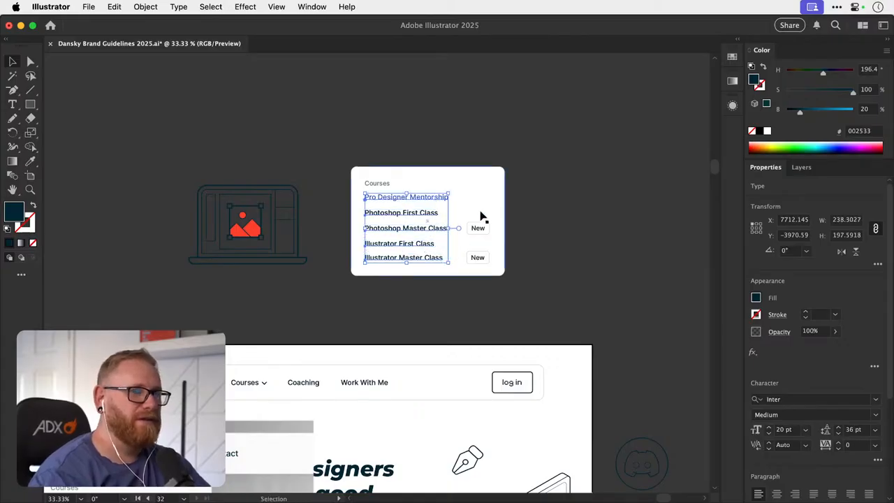
scroll(870, 440, down, 5)
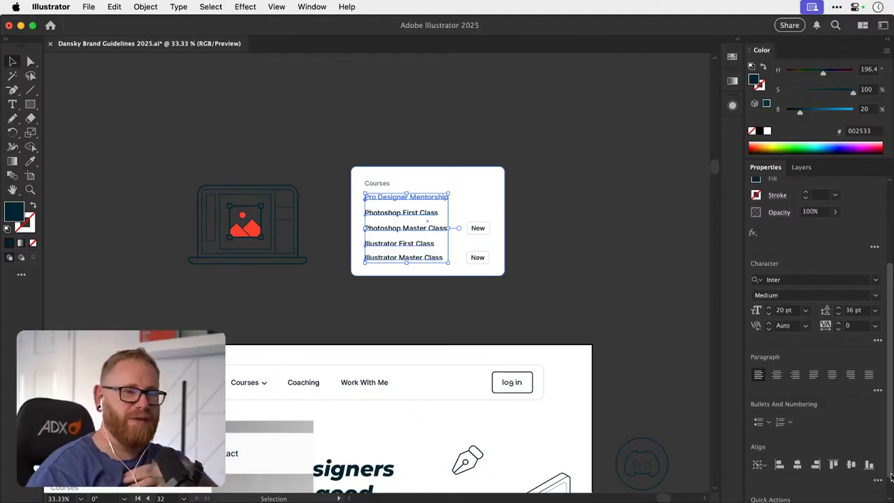
click(879, 466)
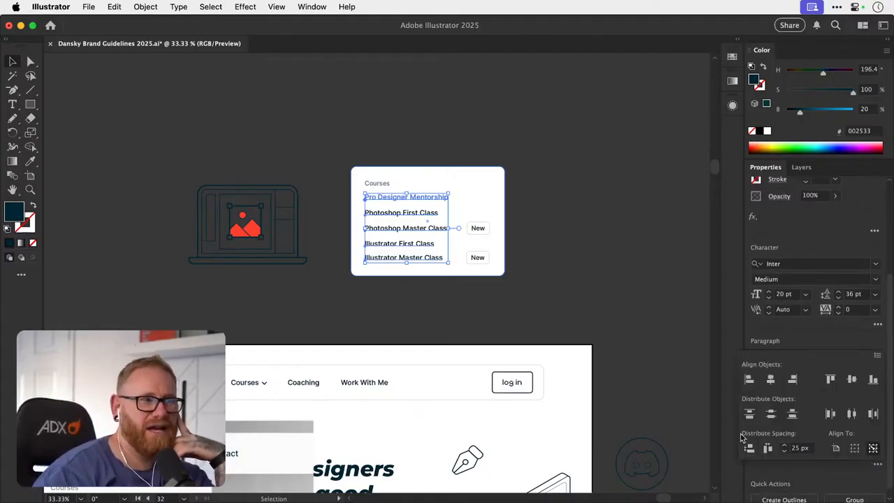
click(621, 241)
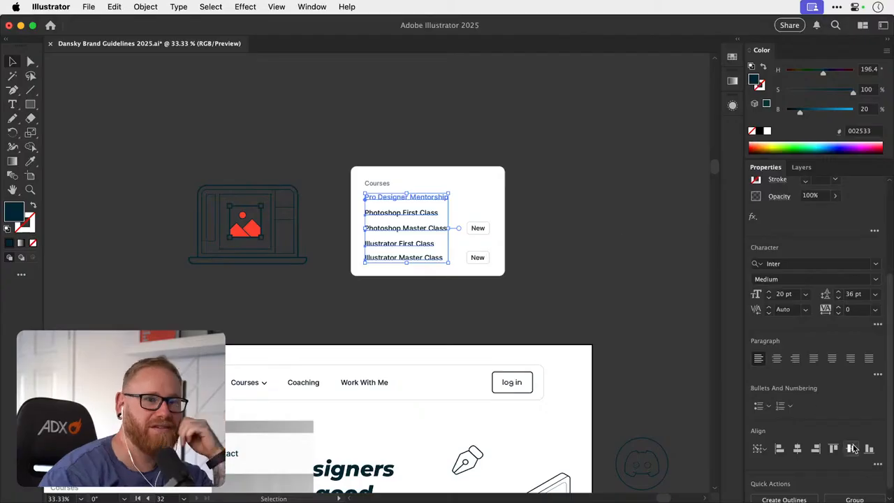
click(878, 466)
click(772, 417)
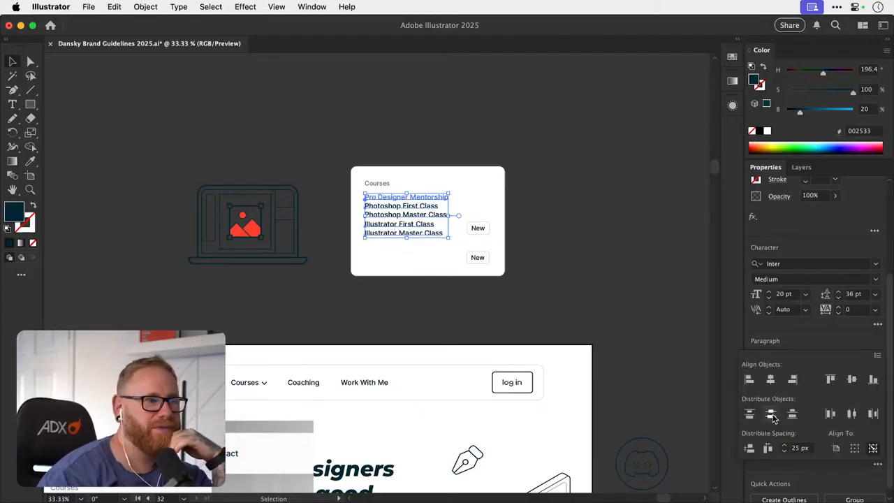
click(634, 204)
key(super+z)
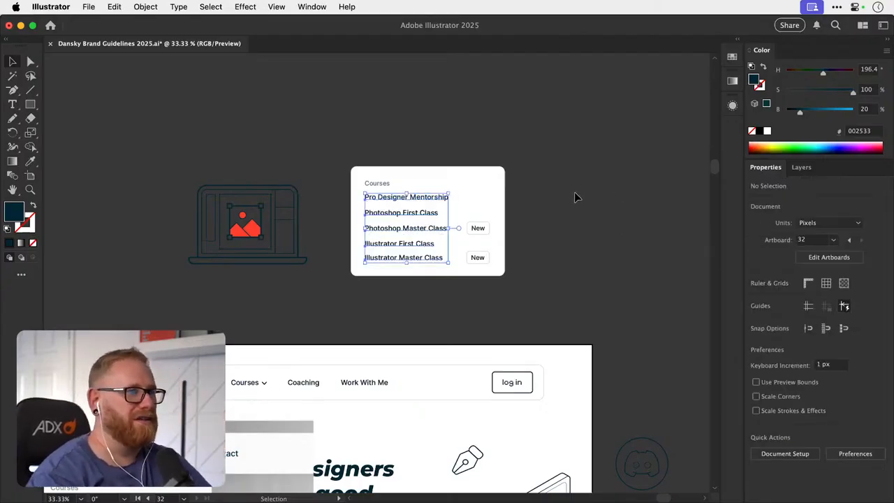
click(572, 194)
- Select the five course labels without the card and distribute them evenly by their vertical centres within the selection
key(z)
drag(426, 236, 619, 235)
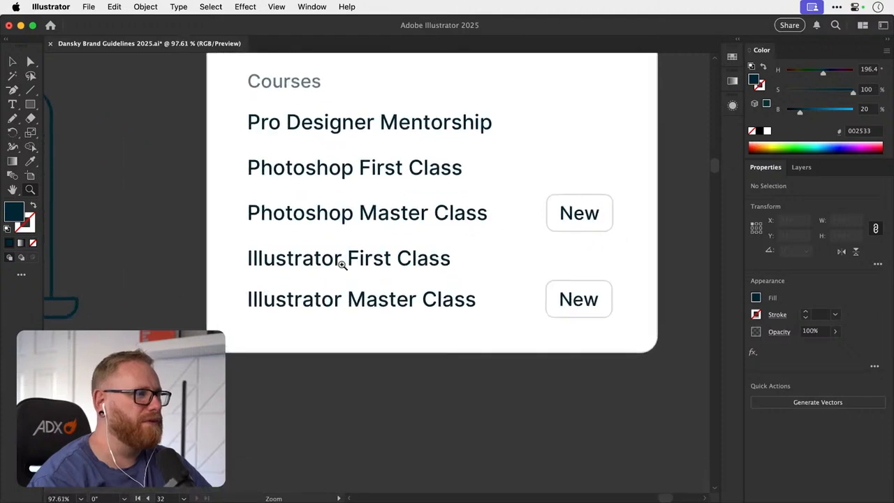
key(v)
drag(191, 313, 337, 125)
shift+click(236, 315)
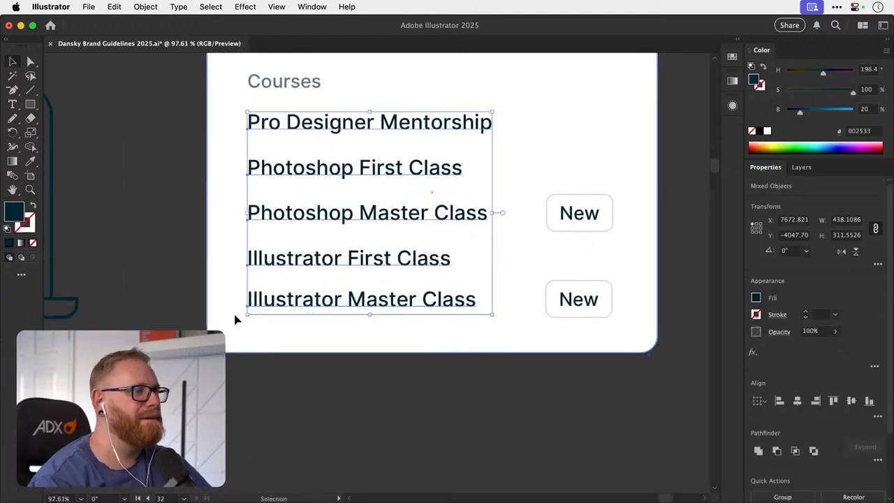
scroll(875, 474, down, 4)
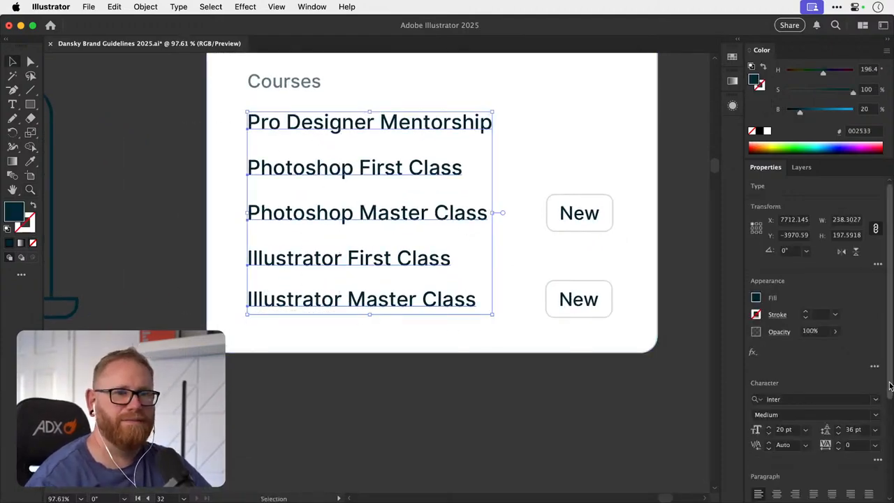
click(878, 455)
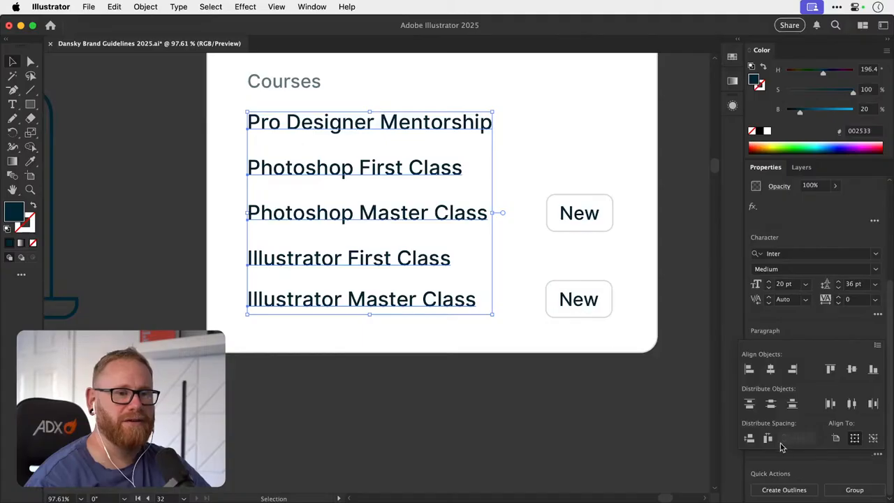
click(771, 404)
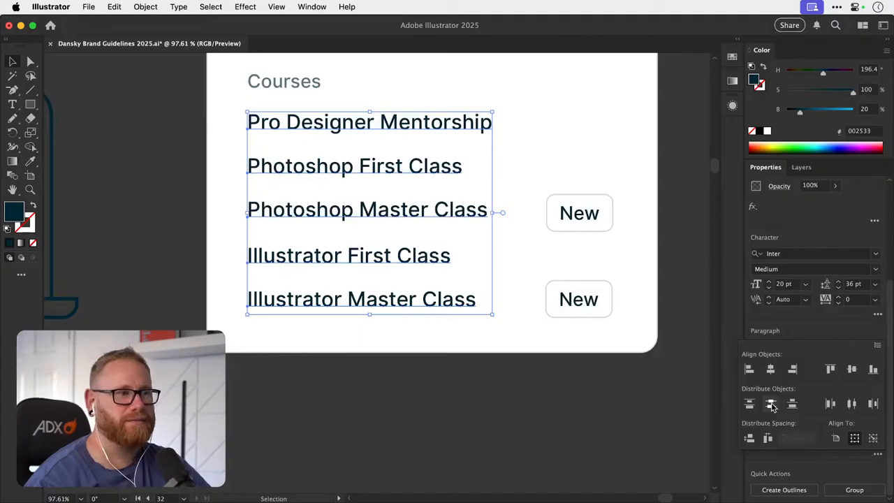
click(517, 407)
- Compare both New badges with their labels, undoing the test moves, and nudge the Photoshop Master Class badge up 1 px
scroll(524, 385, up, 3)
scroll(524, 384, right, 3)
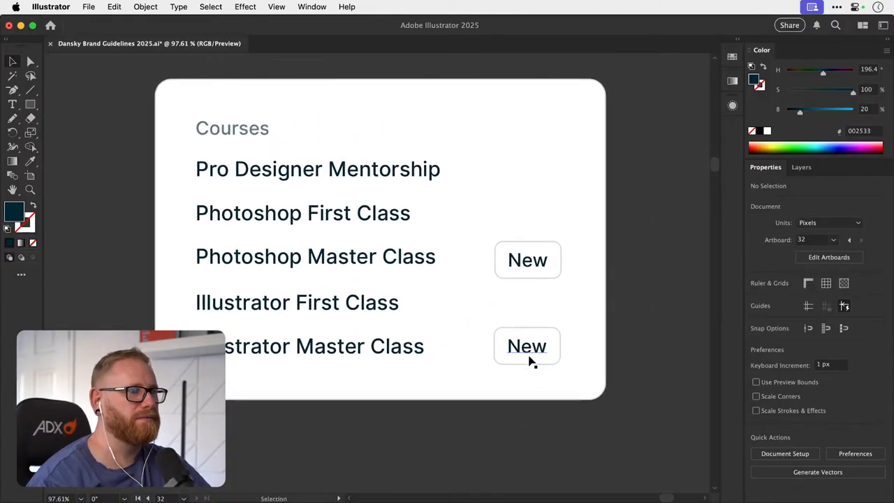
drag(529, 357, 432, 359)
key(super+z)
drag(537, 264, 445, 263)
key(super+z)
key(Up)
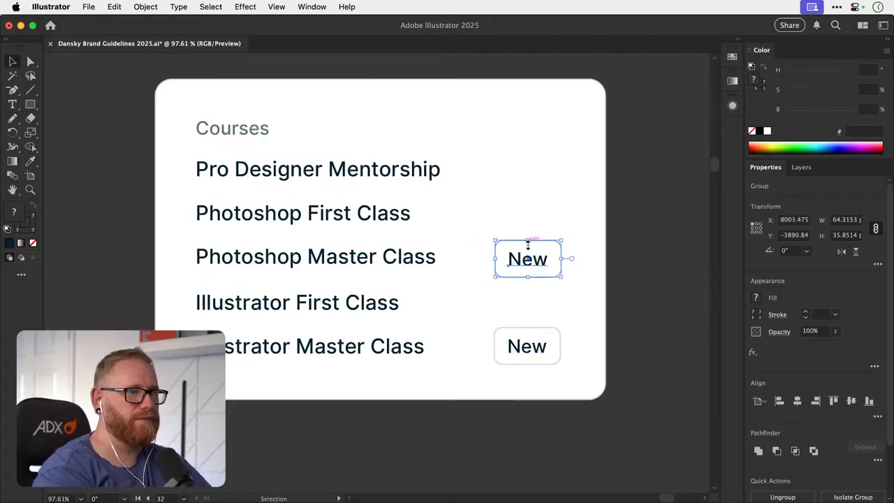
click(654, 237)
- Recheck the Photoshop Master Class badge against its label, undo the test moves and nudge the badge up another 1 px
drag(532, 259, 441, 256)
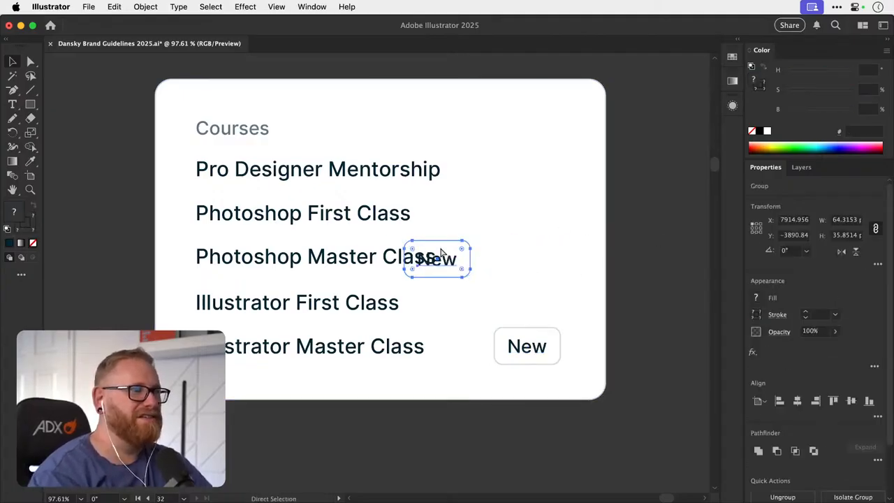
key(super+z)
drag(625, 248, 464, 258)
key(super+z)
click(620, 247)
drag(550, 258, 462, 257)
key(super+z)
click(661, 235)
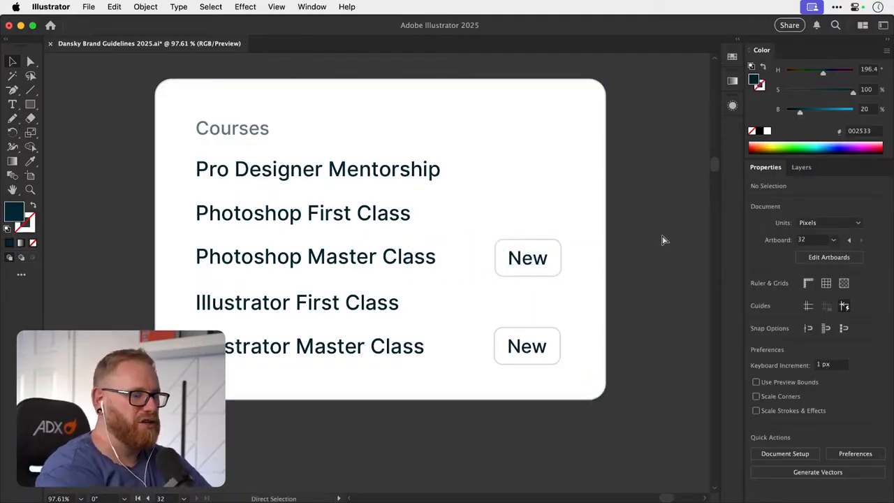
- Select both New badges without the card and nudge them 2 px to the right
key(super+minus)
key(super+minus)
key(super+minus)
drag(415, 323, 420, 315)
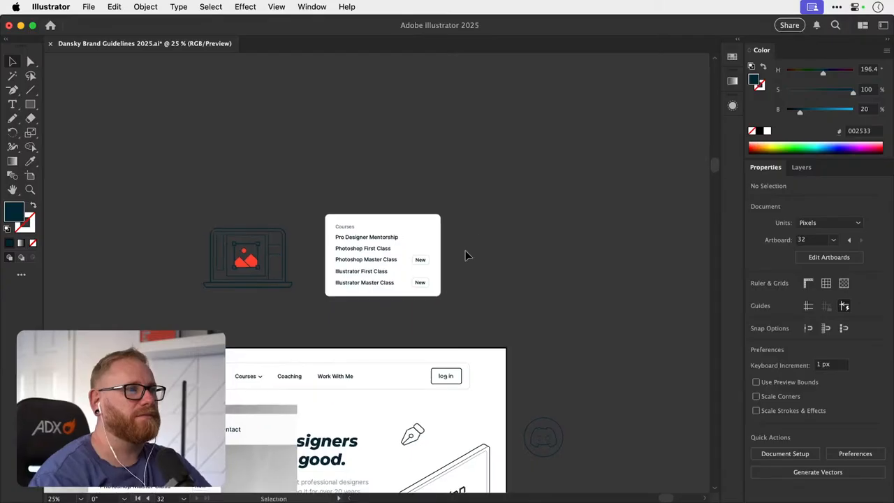
drag(465, 250, 418, 280)
shift+click(429, 249)
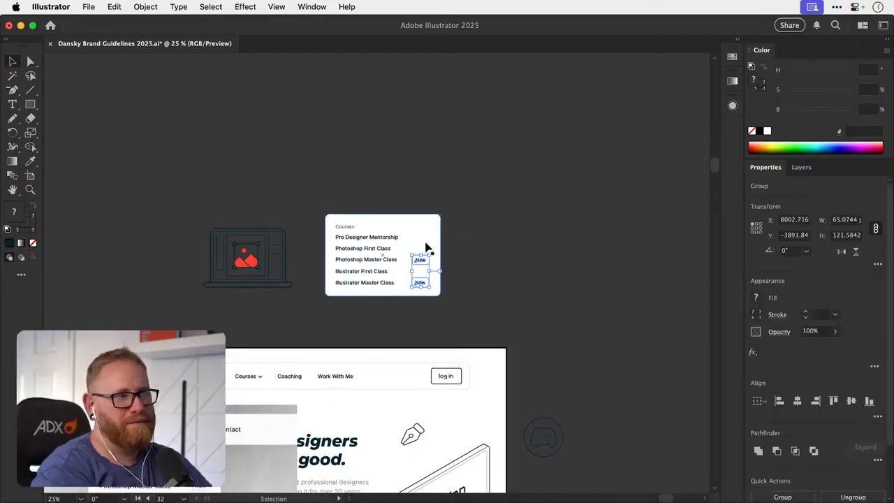
- Move the laptop illustration horizontally to the left, farther away from the Courses card
click(521, 213)
drag(449, 290, 507, 254)
drag(363, 199, 261, 198)
click(379, 200)
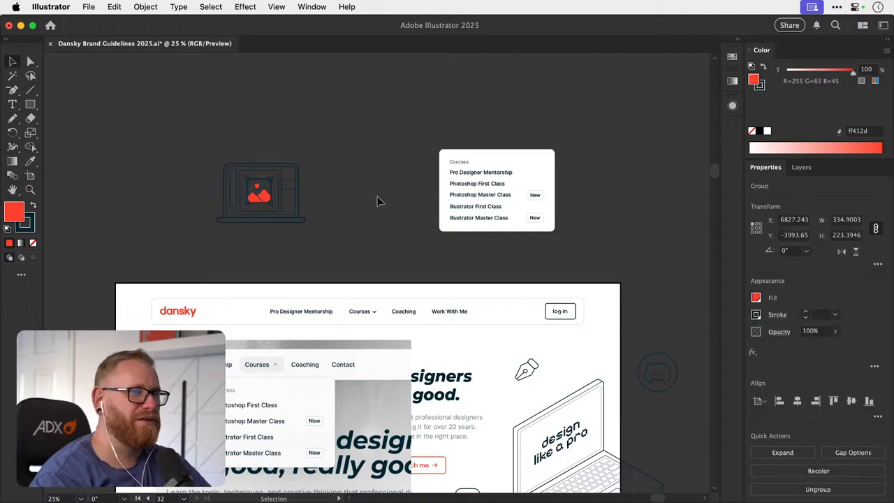
- Select only the two New badges and nudge them farther right, closer to the card's edge
drag(576, 239, 579, 239)
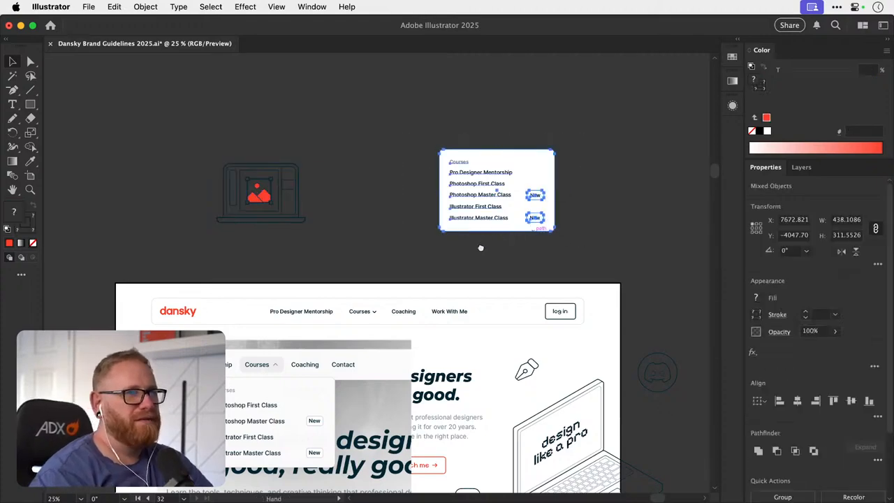
drag(459, 278, 431, 284)
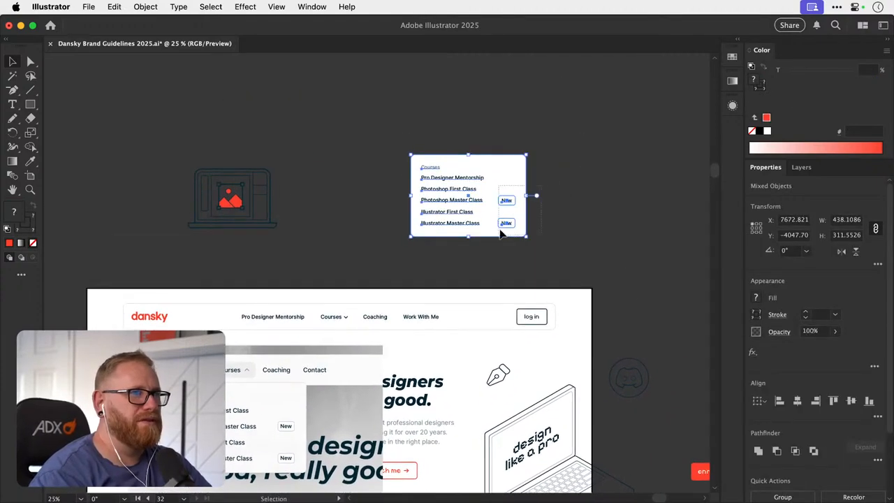
click(503, 225)
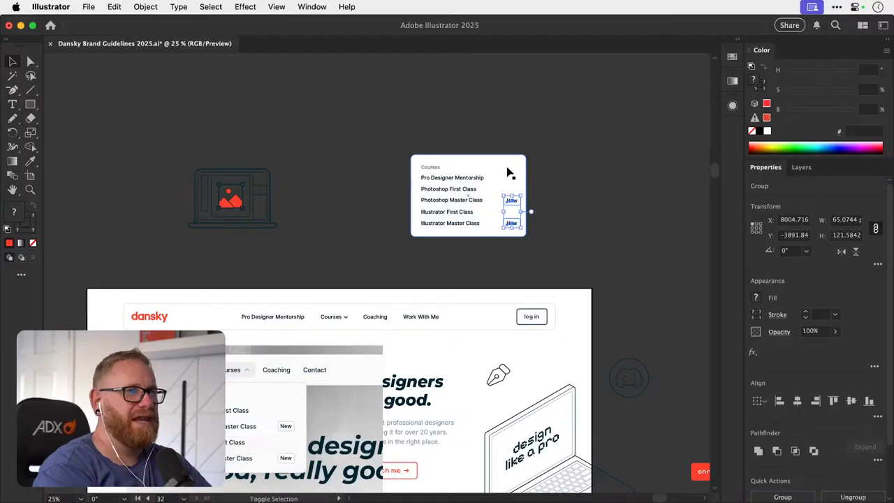
- Widen the white Courses card slightly on its right side to give the New badges more padding
click(515, 186)
drag(529, 191, 599, 203)
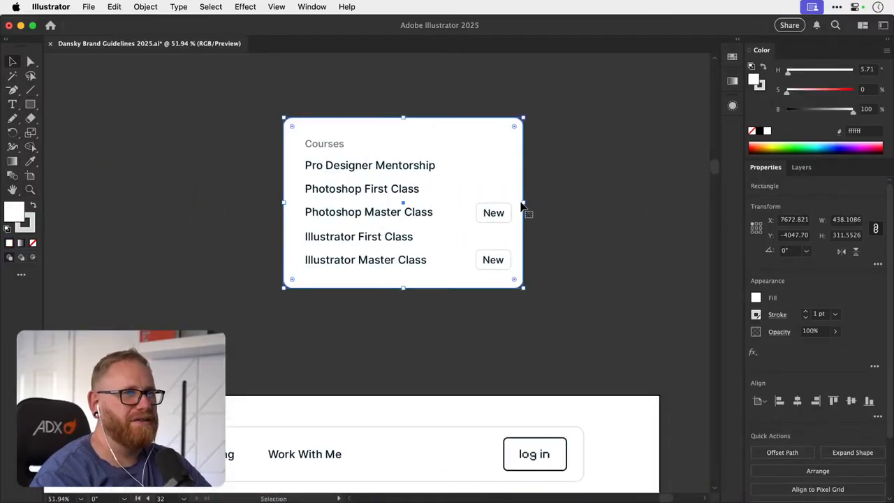
drag(525, 203, 535, 203)
click(588, 191)
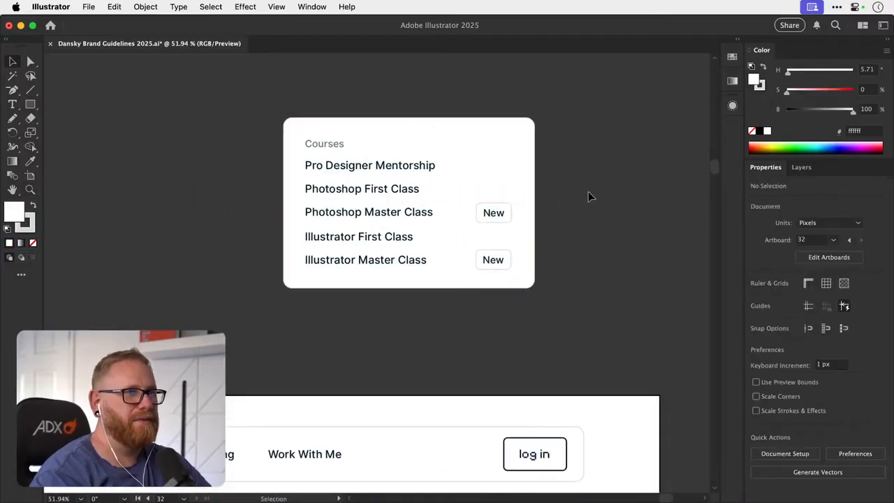
- Move the grouped Courses card closer to the homepage navigation bar and remove the bar's Pro Designer Mentorship link
key(super+minus)
key(super+minus)
key(super+minus)
key(super+minus)
drag(452, 223, 428, 201)
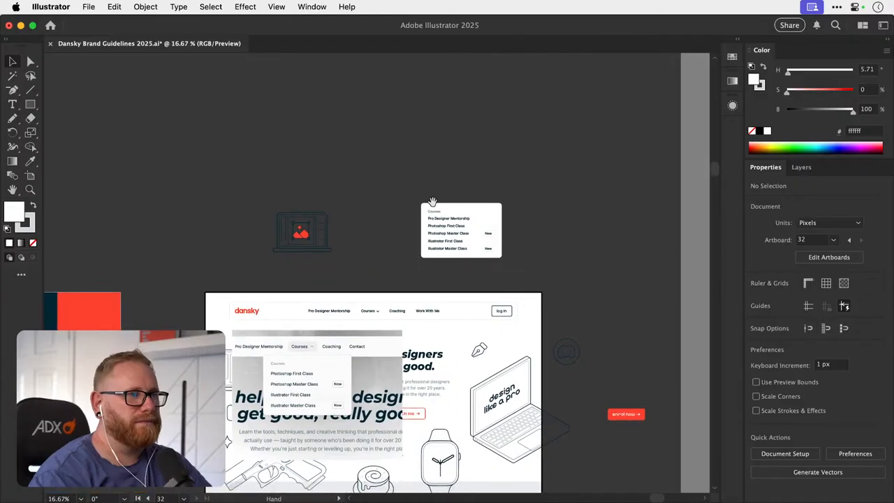
click(463, 239)
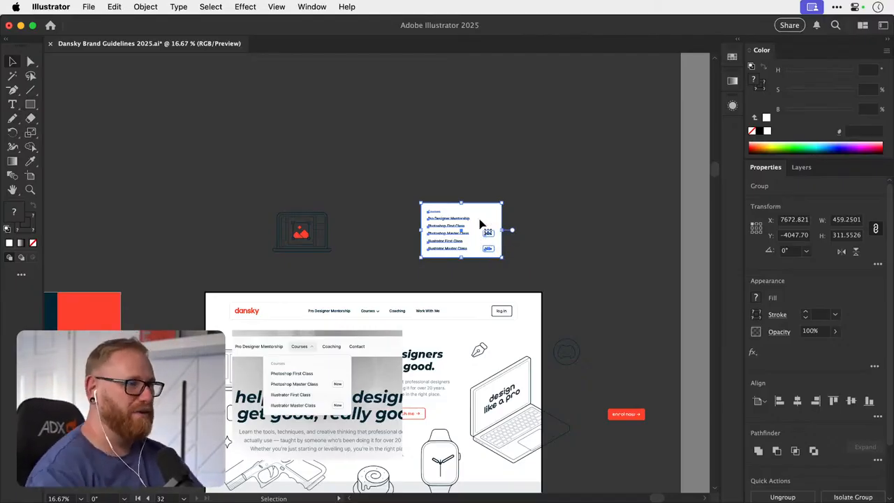
key(super+space)
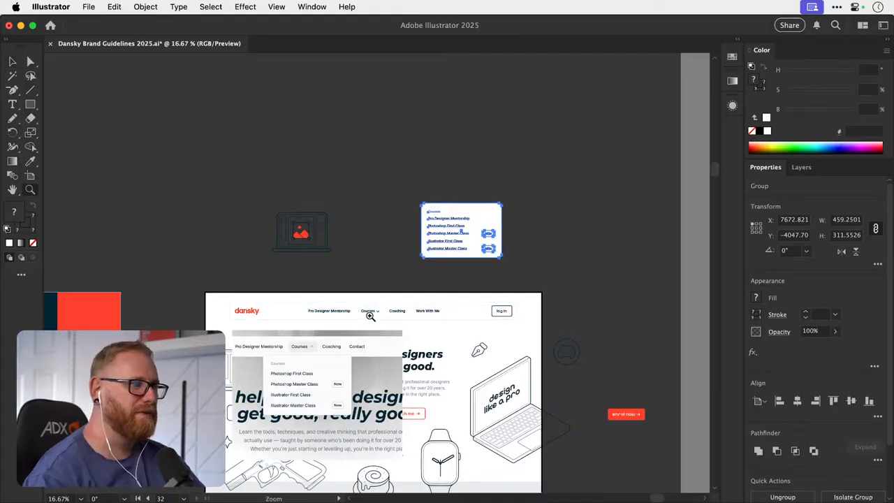
drag(365, 315, 401, 316)
drag(319, 306, 340, 290)
key(super+z)
drag(574, 130, 435, 164)
drag(377, 308, 357, 316)
key(super+z)
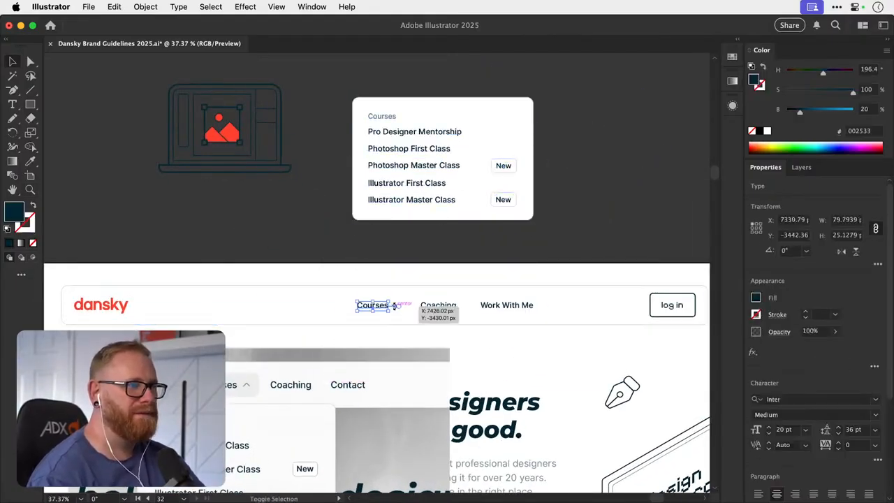
- Move the Courses link with its chevron, Coaching and Work With Me left together, beside the dansky logo
click(396, 301)
click(394, 307)
shift+click(382, 305)
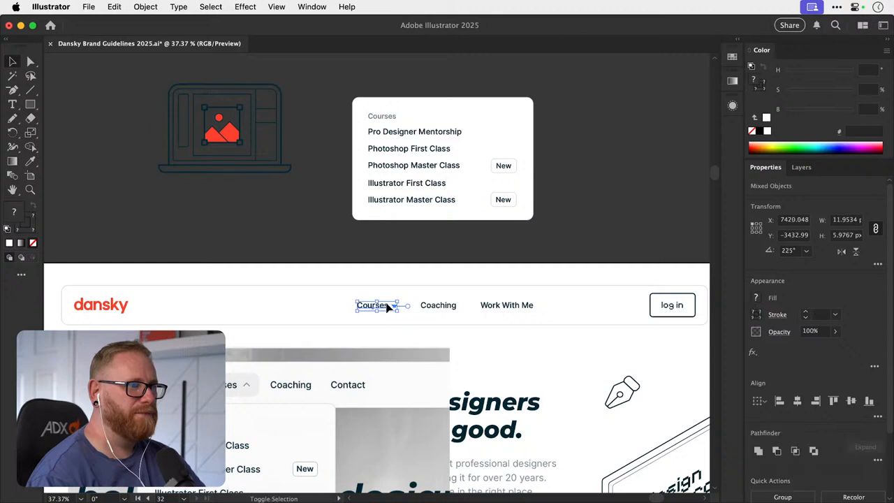
shift+click(437, 308)
shift+click(516, 309)
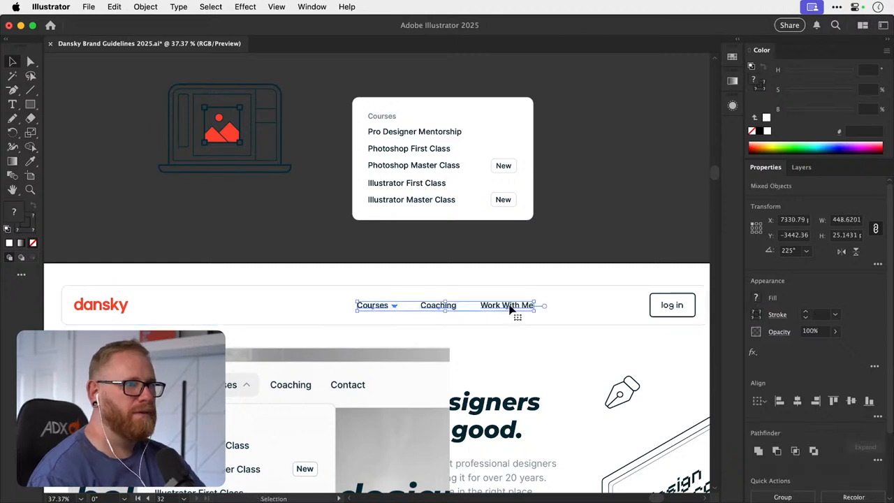
drag(515, 312, 303, 315)
- Place the Courses card just below the Courses link in the navigation bar, as an open dropdown
click(298, 215)
drag(412, 151, 219, 363)
drag(277, 340, 302, 295)
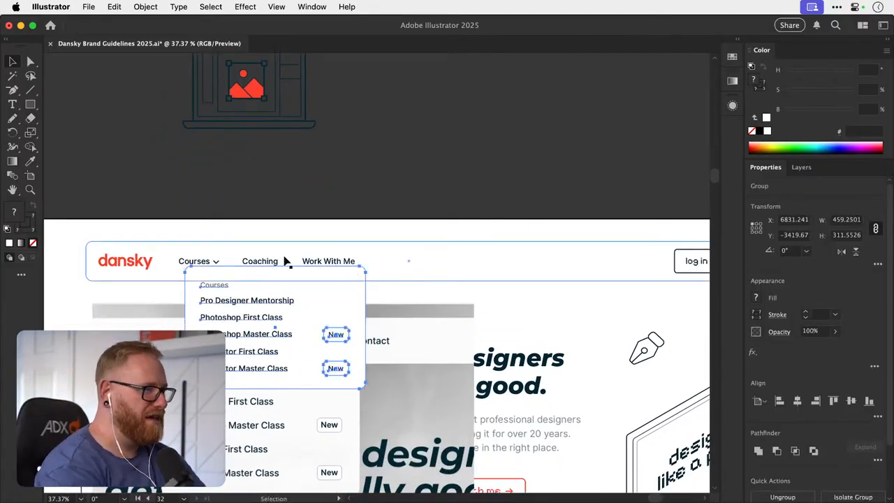
scroll(296, 280, down, 5)
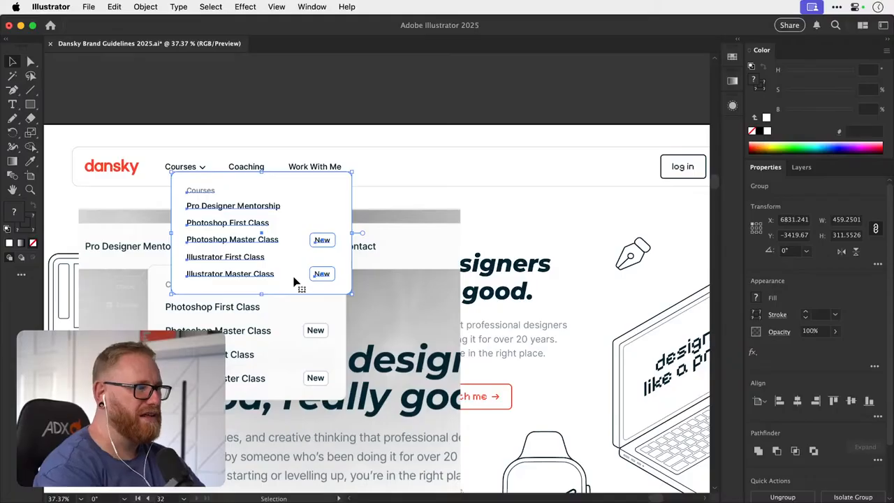
click(380, 93)
- Apply a Drop Shadow effect to the white background rectangle of the Courses card
key(a)
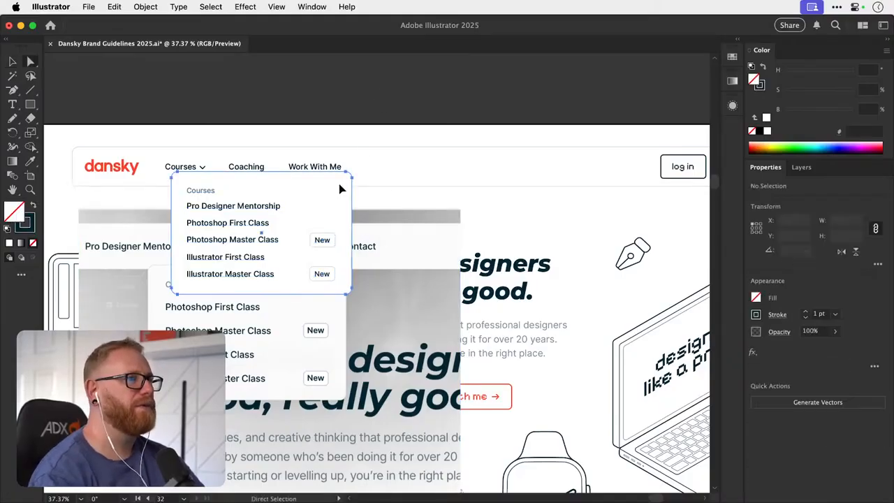
click(340, 186)
click(246, 6)
click(246, 26)
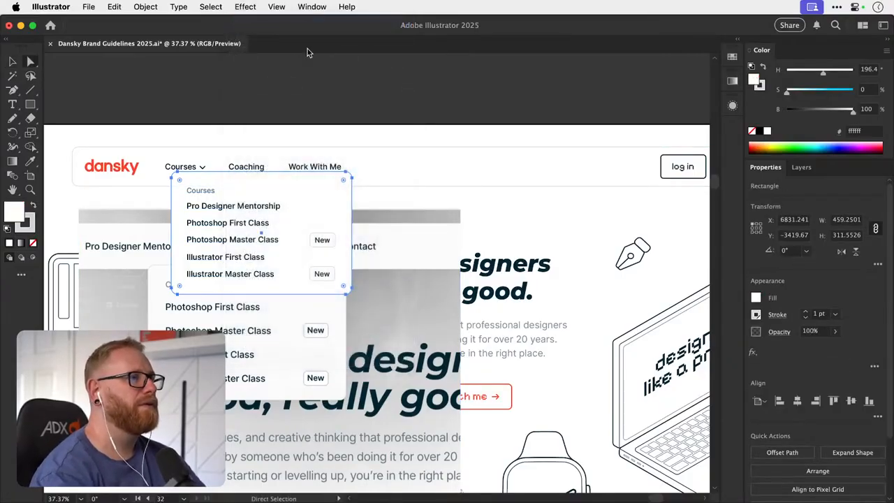
key(v)
click(387, 93)
- Lower the opacity of the drop shadow on the Courses card's white rectangle
key(a)
click(334, 223)
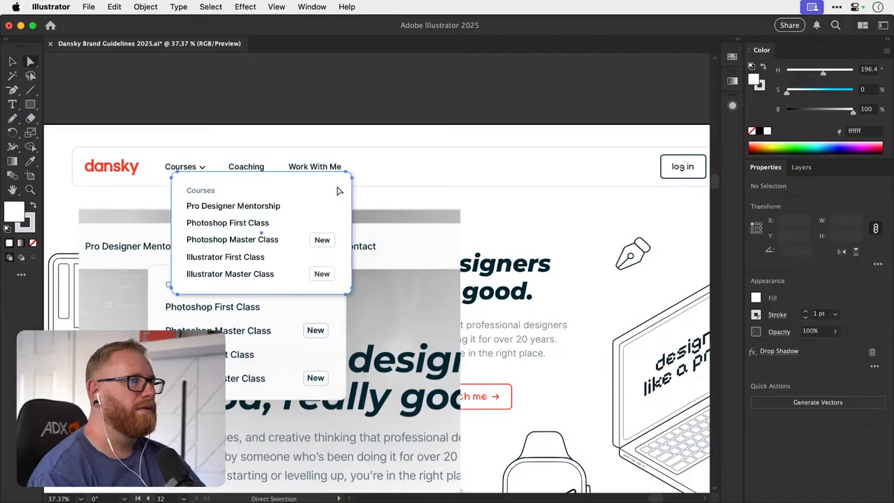
click(779, 352)
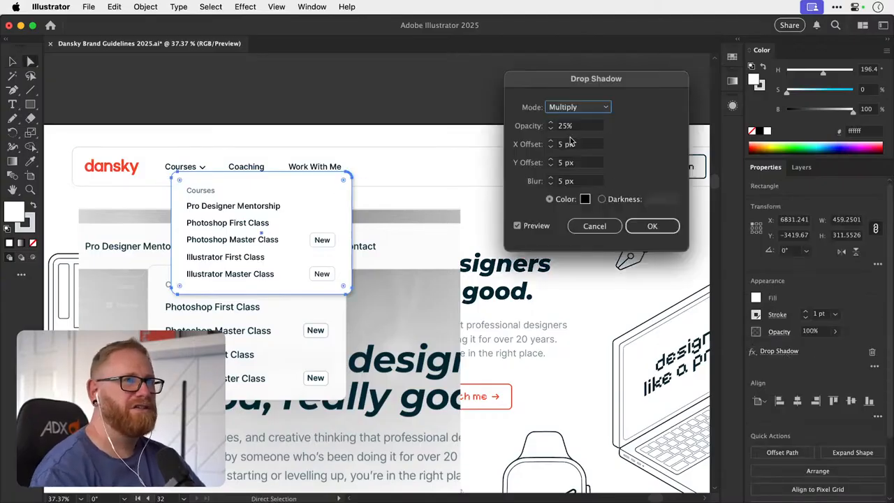
key(Tab)
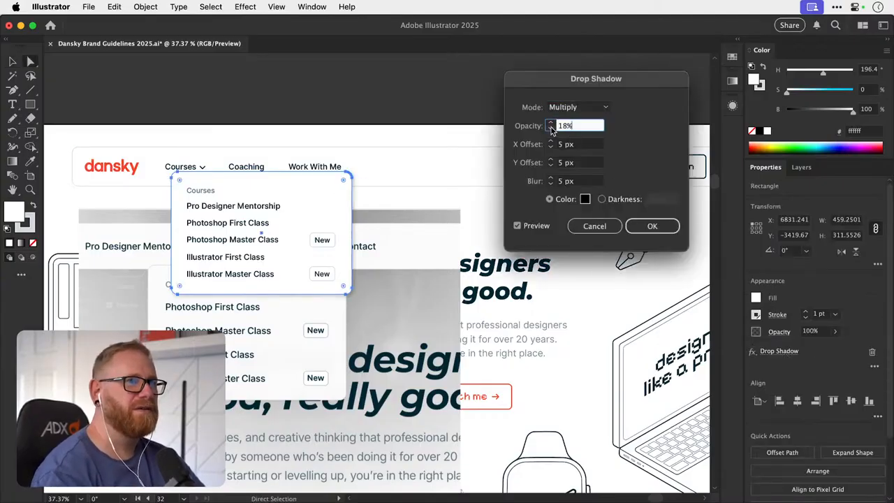
click(651, 226)
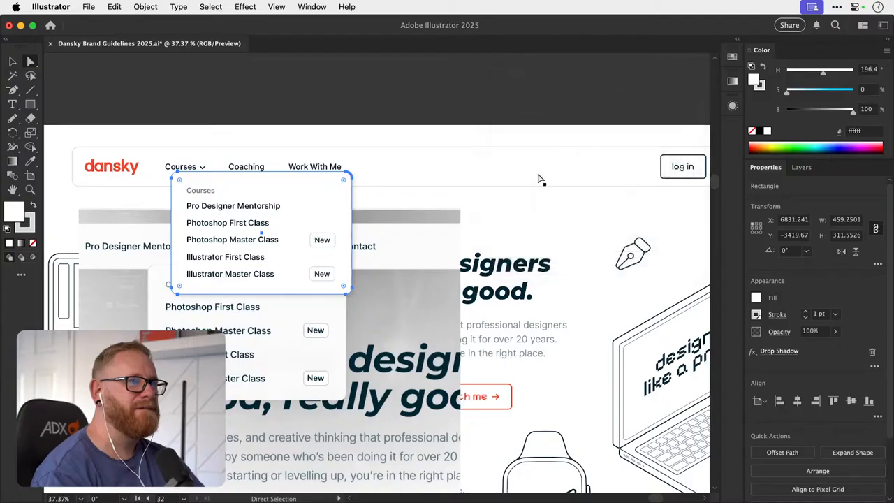
click(405, 85)
- Move the reference menu screenshot lower on the page and align the Courses card's left edge with the Courses link
key(v)
drag(280, 314, 299, 424)
drag(284, 255, 281, 264)
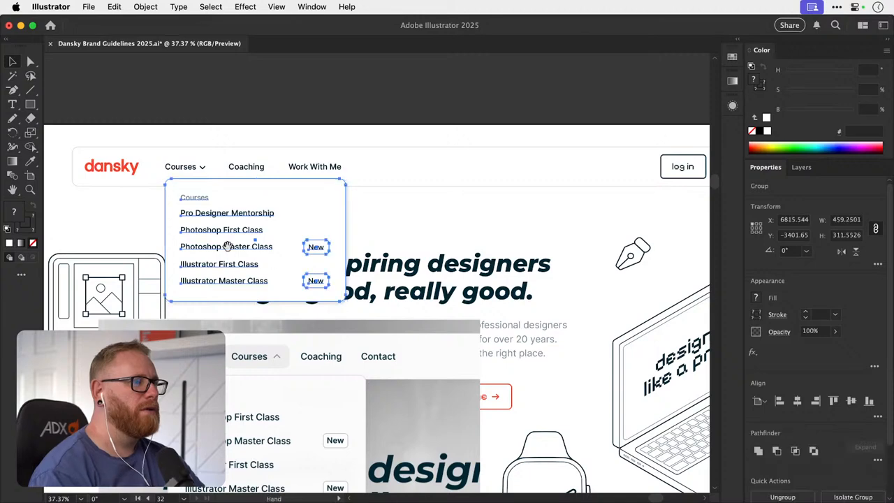
- Shift the Courses card slightly left and up so it sits closer beneath the Courses link
scroll(286, 279, left, 3)
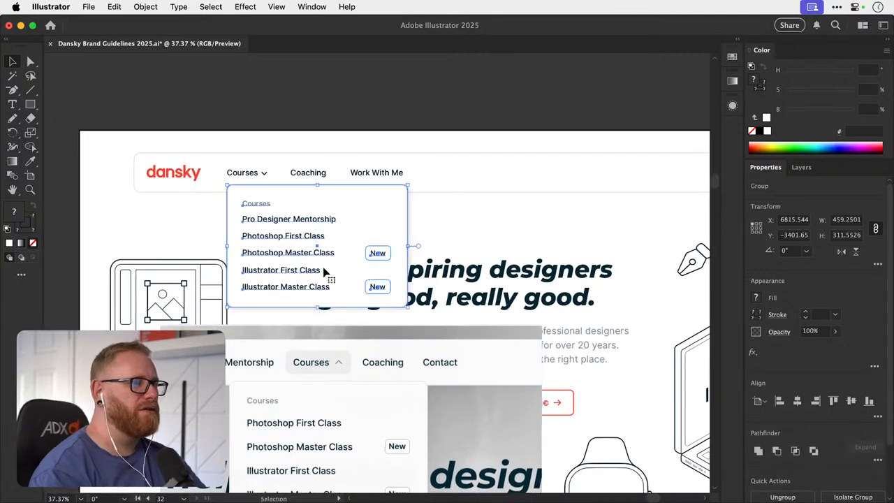
key(z)
key(v)
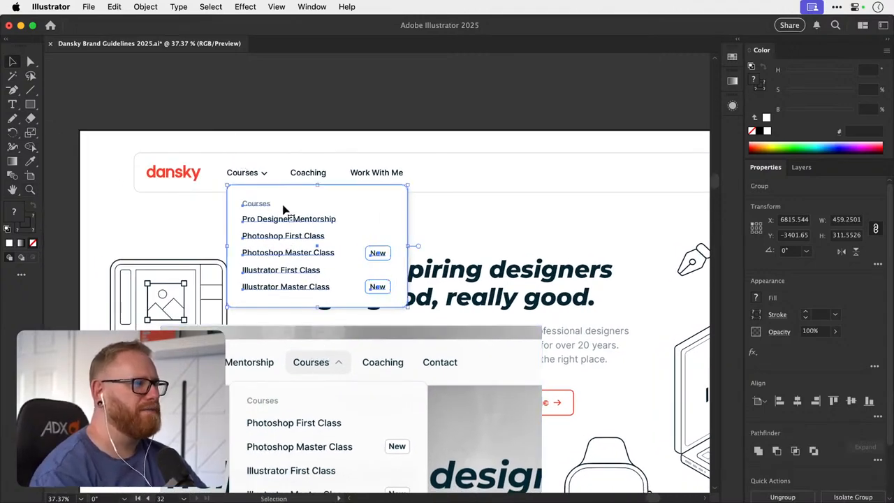
drag(288, 210, 282, 214)
click(375, 98)
click(431, 383)
key(Delete)
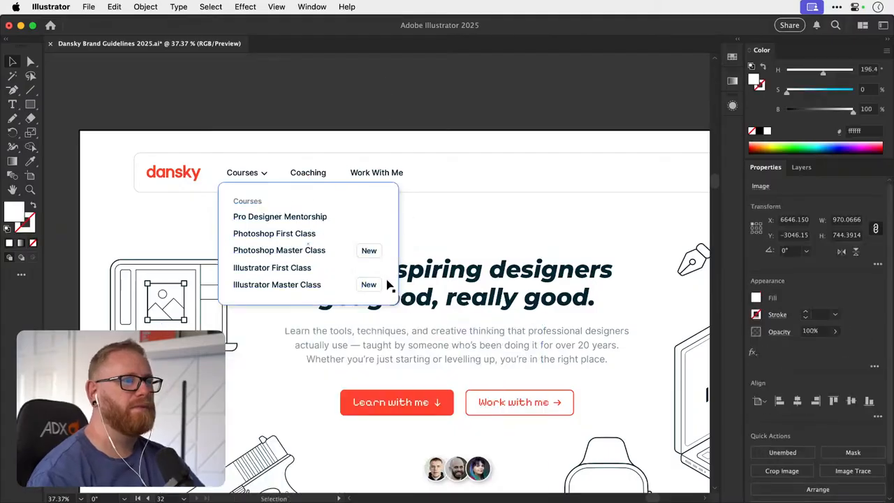
key(super+minus)
key(super+minus)
key(super+minus)
key(super+minus)
key(super+z)
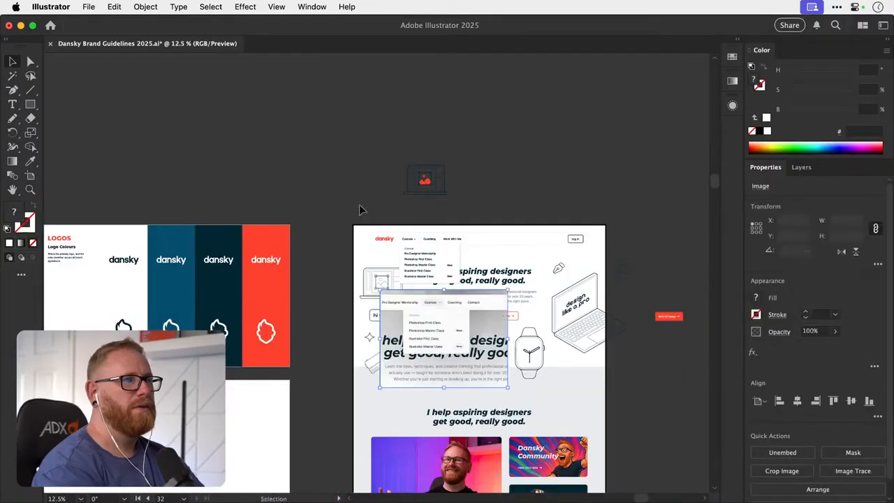
- Move the reference menu screenshot off the homepage artboard onto the empty canvas above it
drag(438, 249, 319, 343)
drag(358, 392, 489, 74)
- Adjust the Courses card's drop shadow to 10% opacity with X and Y offsets of 10 px
drag(322, 356, 452, 326)
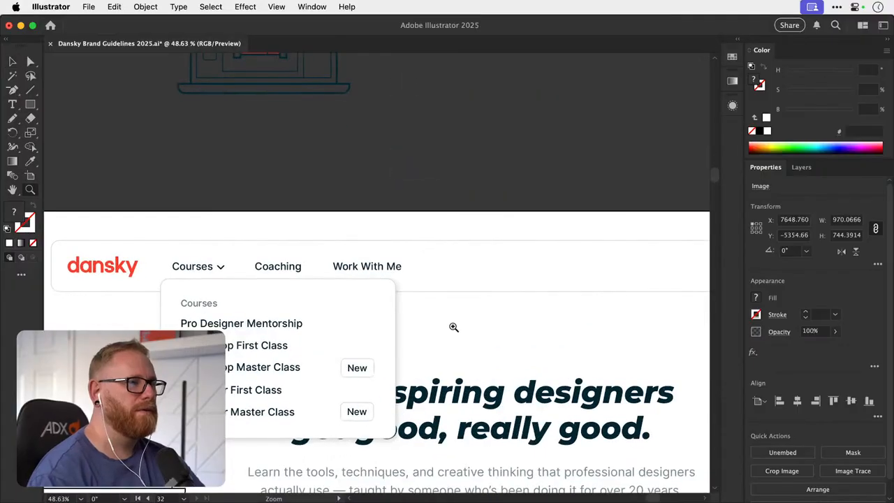
key(a)
click(388, 303)
click(779, 351)
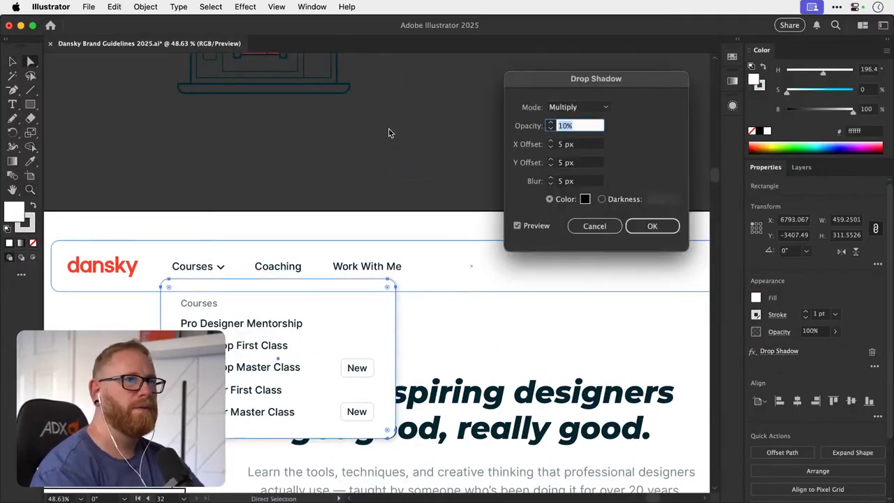
key(Tab)
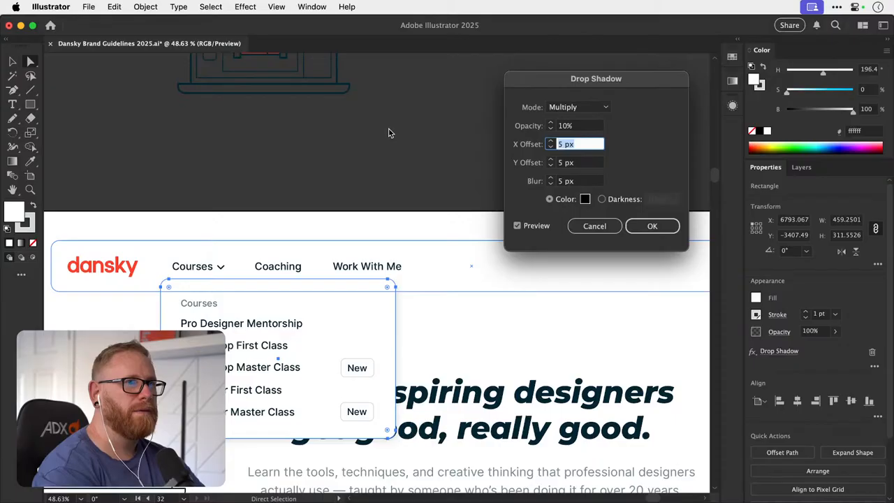
key(Up)
key(Tab)
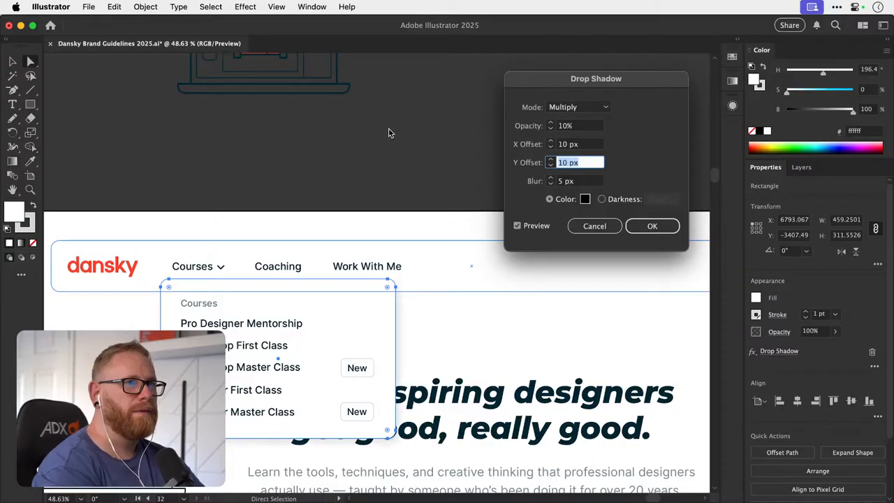
key(Tab)
key(Return)
click(434, 159)
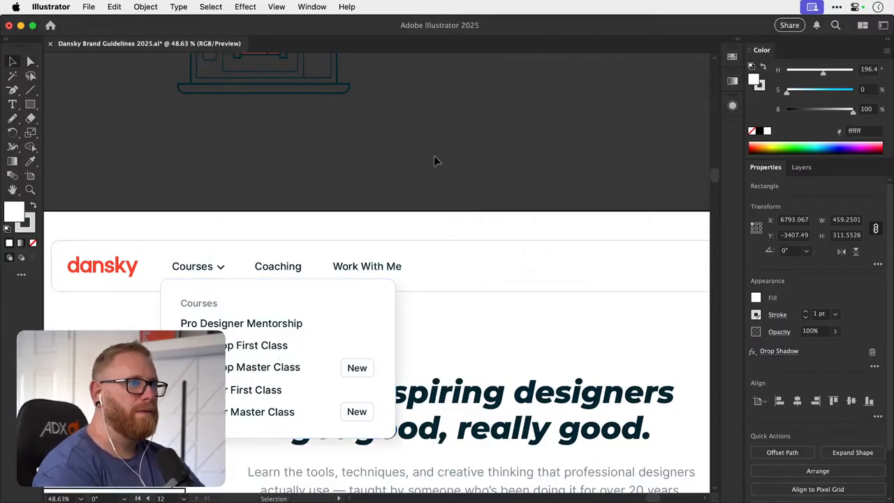
- Examine the homepage header from afar and close up, checking the dropdown card against the navigation bar
key(super+minus)
key(super+minus)
key(super+minus)
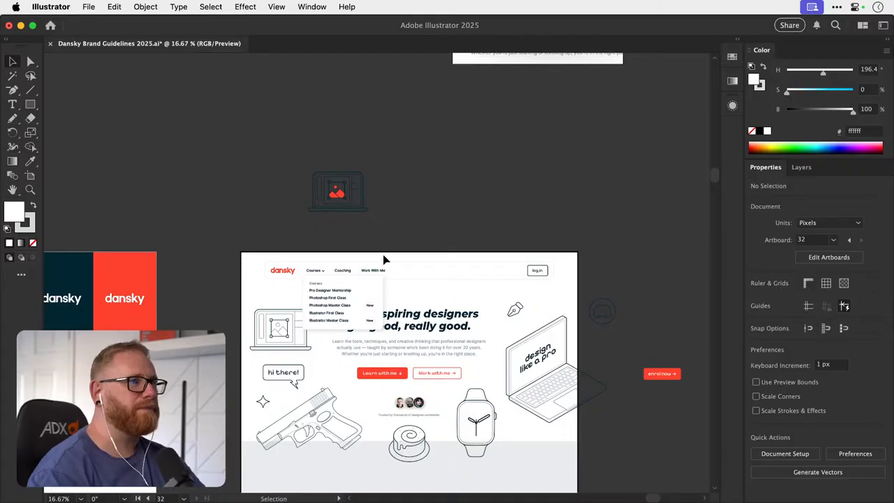
drag(425, 299, 373, 274)
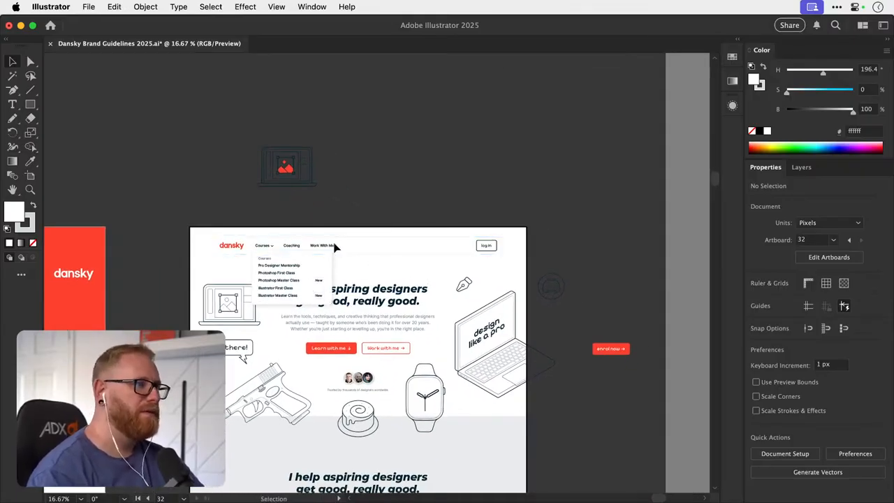
drag(347, 240, 419, 235)
key(z)
key(a)
drag(446, 183, 419, 207)
click(437, 184)
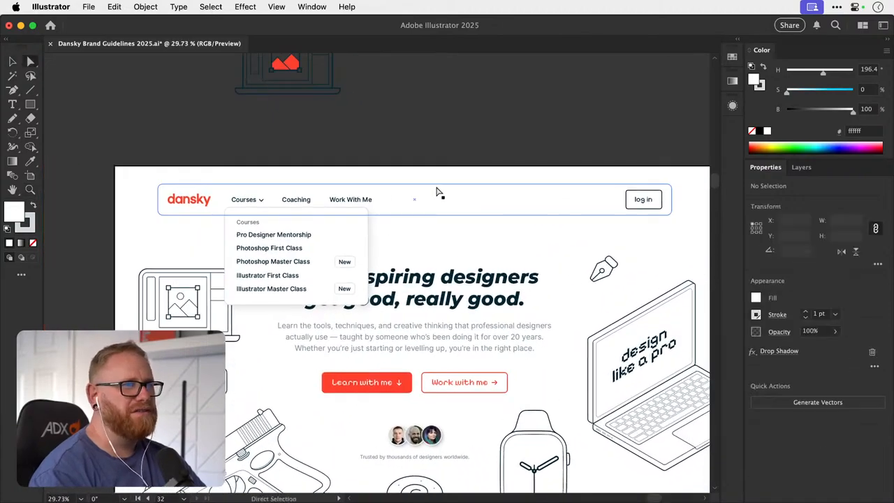
key(z)
key(v)
click(449, 150)
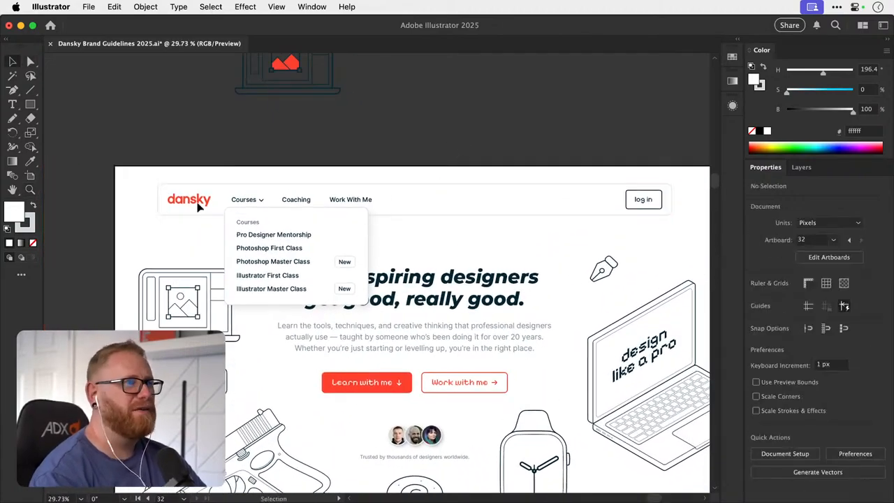
- Recolour the navigation bar's outline with the dark navy #002533 sampled from the swatch row lower on the page
key(a)
click(164, 214)
key(v)
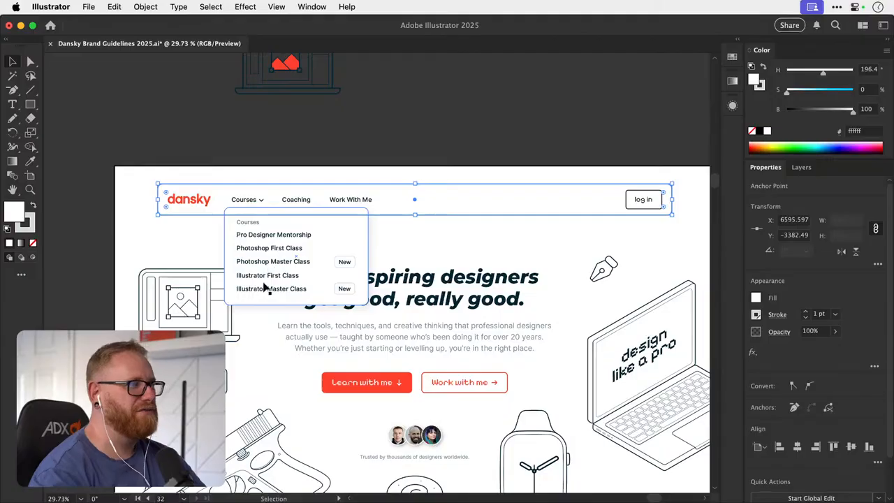
scroll(333, 337, down, 15)
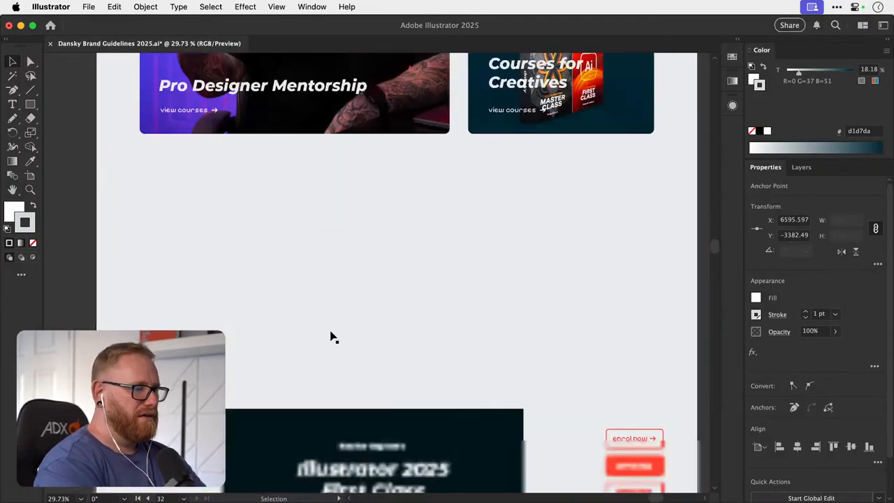
scroll(334, 337, down, 10)
key(i)
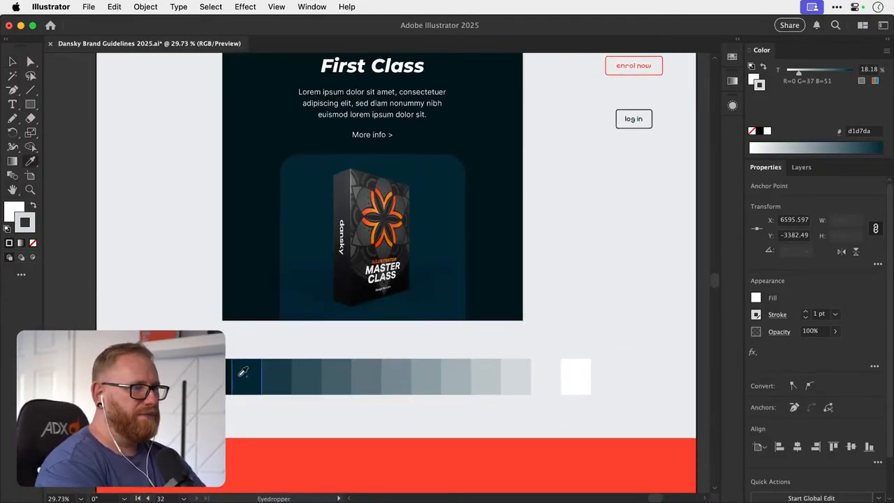
click(243, 371)
key(v)
scroll(246, 379, up, 12)
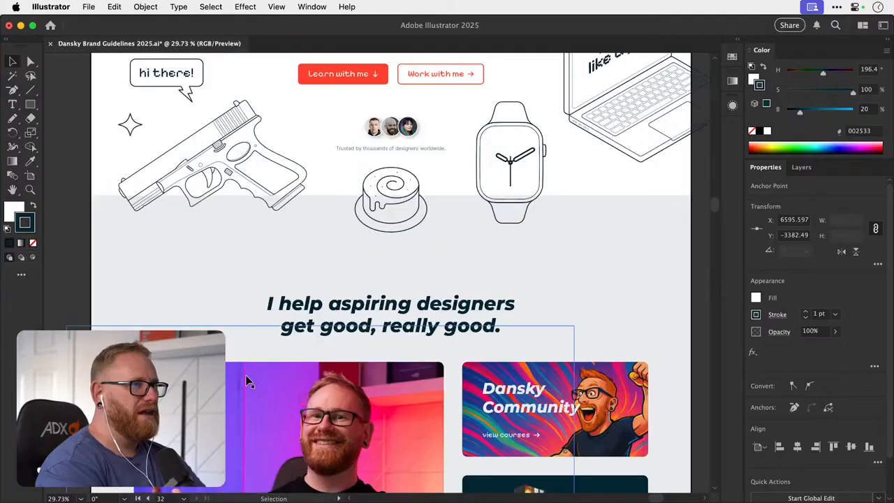
scroll(246, 381, up, 8)
click(169, 122)
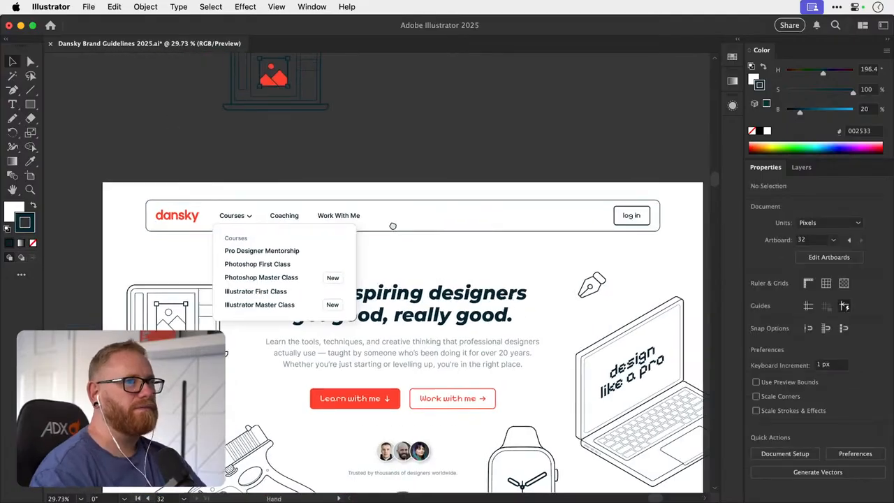
scroll(326, 200, down, 2)
scroll(326, 199, right, 1)
key(a)
click(196, 218)
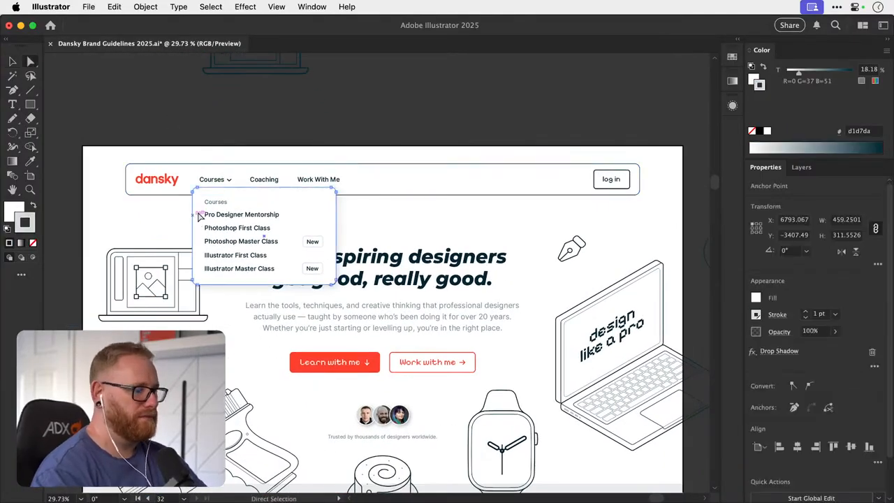
super+click(241, 173)
super+click(248, 143)
key(super+z)
key(super+shift+a)
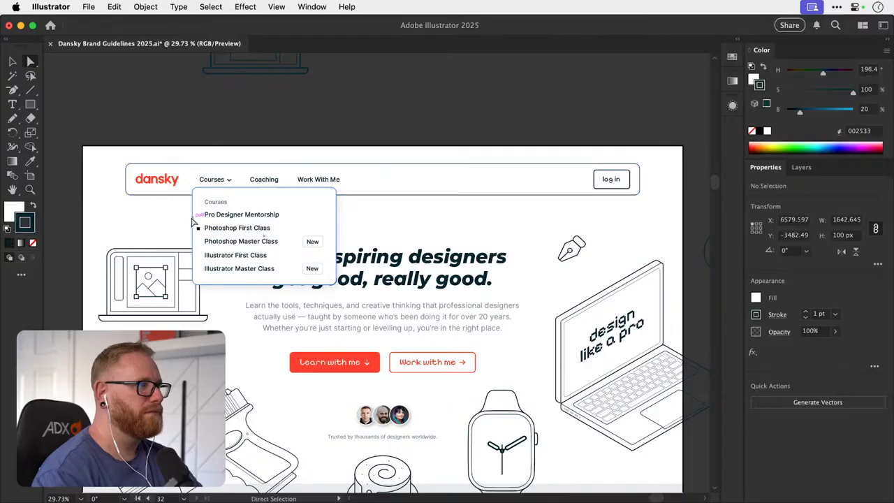
- Recolour the Courses card's outline with the dark navy #002533 sampled from the navigation bar's outline
drag(188, 210, 281, 208)
click(204, 230)
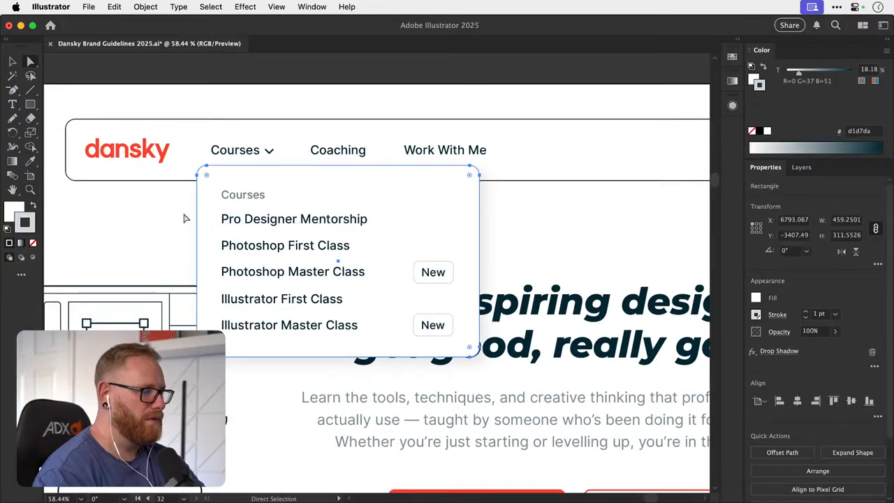
key(i)
shift+click(140, 180)
key(v)
key(super+shift+a)
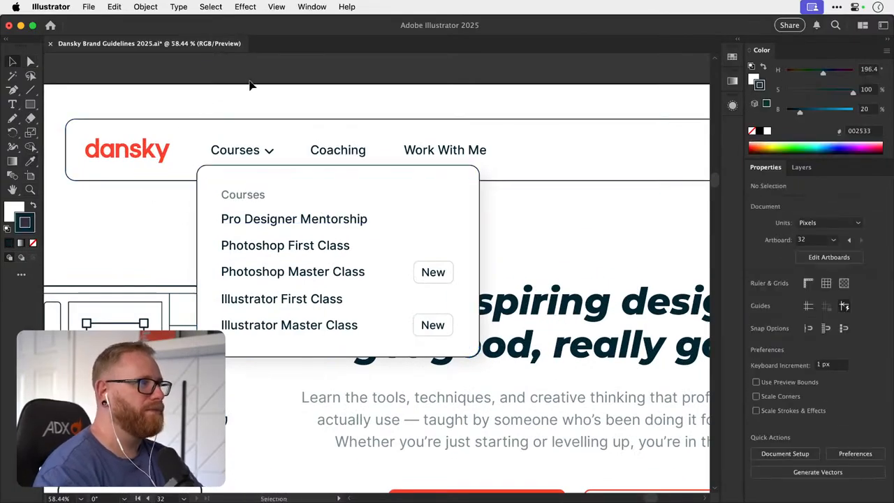
- Examine the navigation bar's outline and its stroke settings against the Courses card with the header seen from afar
key(super+minus)
key(super+minus)
key(super+minus)
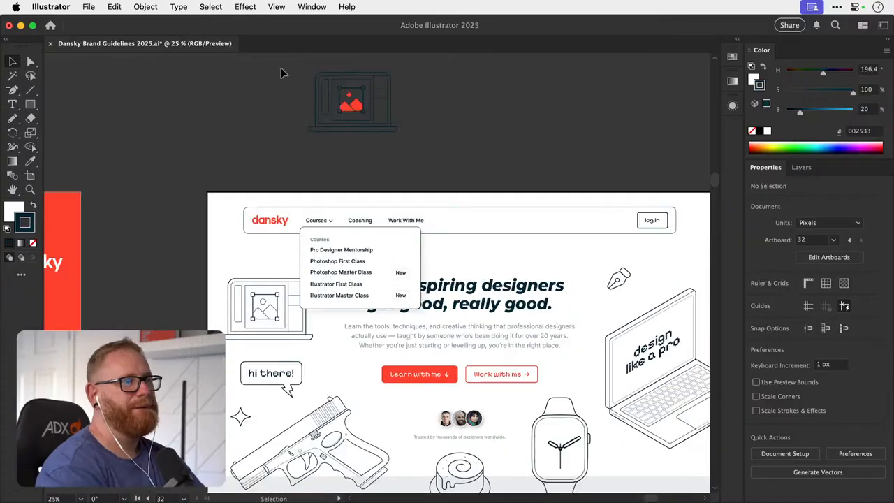
drag(440, 194, 323, 170)
key(a)
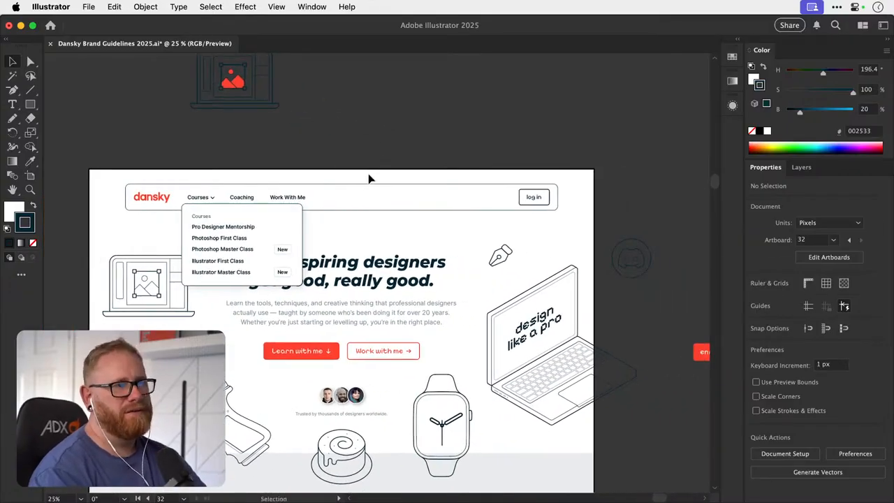
click(366, 184)
click(395, 140)
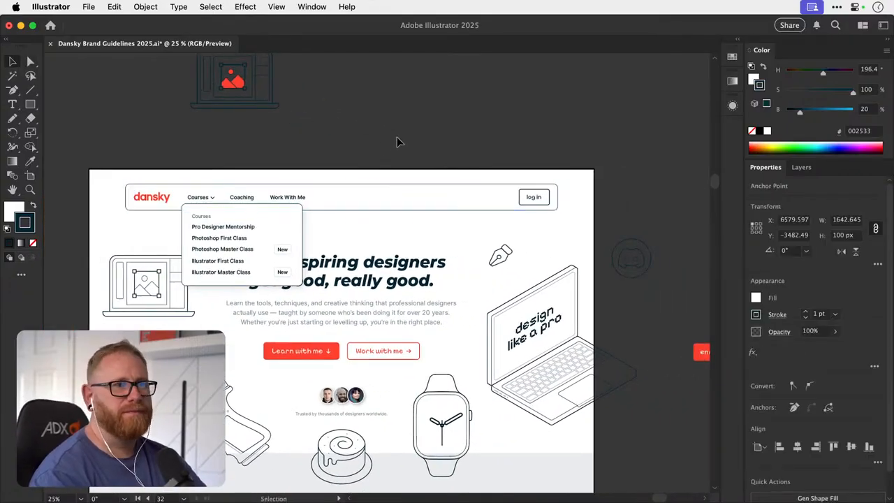
key(v)
key(a)
click(364, 184)
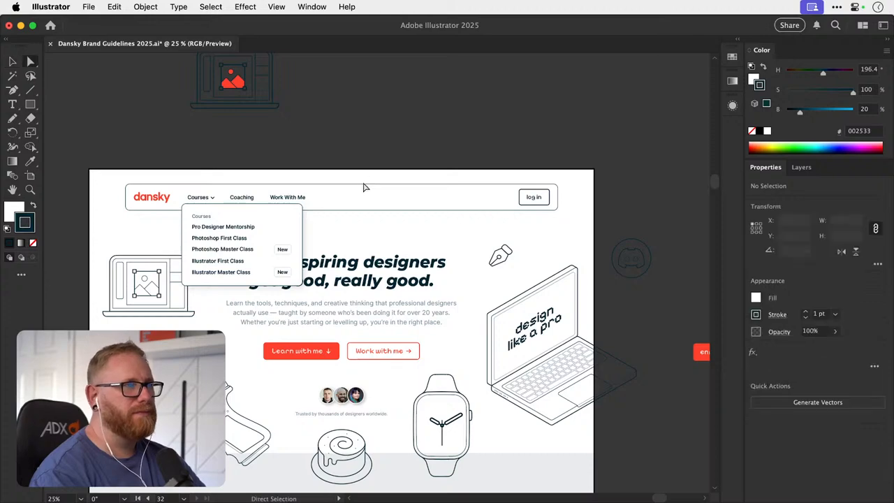
click(568, 124)
key(v)
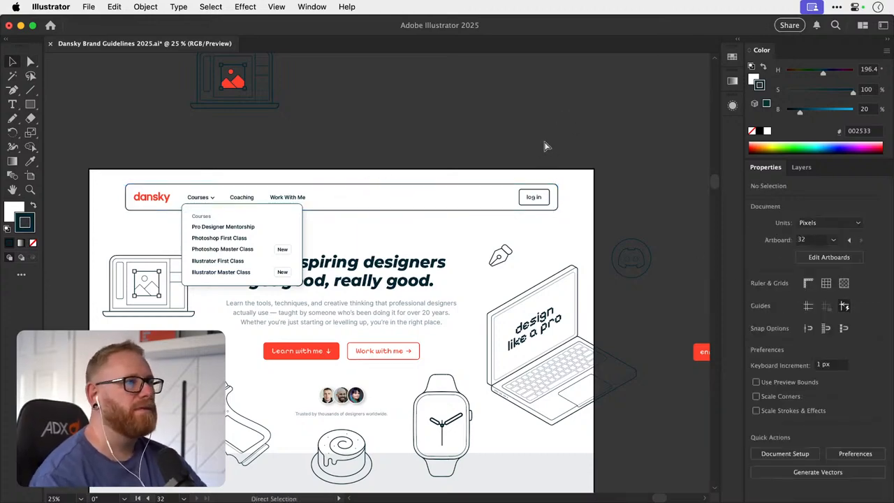
key(super+z)
click(543, 135)
drag(465, 258, 483, 196)
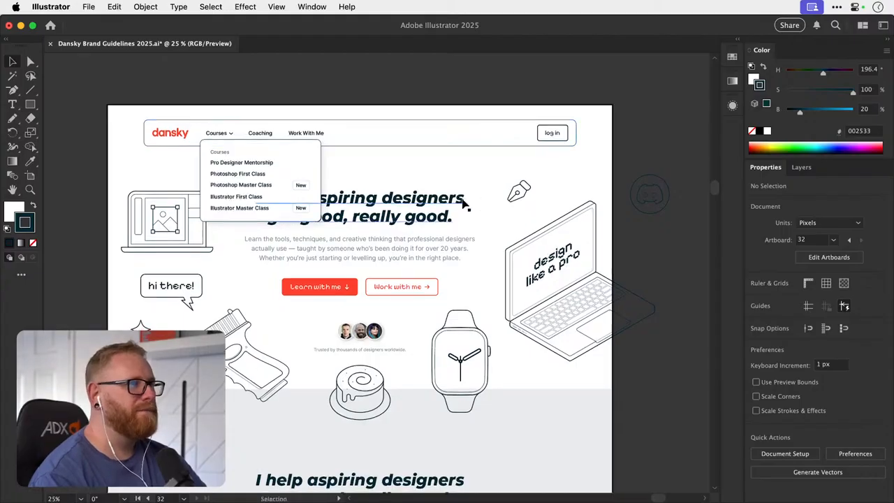
- Delete the spare laptop illustration above the homepage artboard and move the Courses dropdown group onto that empty canvas
drag(332, 141, 298, 281)
drag(256, 328, 347, 201)
key(super+z)
click(219, 156)
key(Delete)
drag(236, 315, 236, 155)
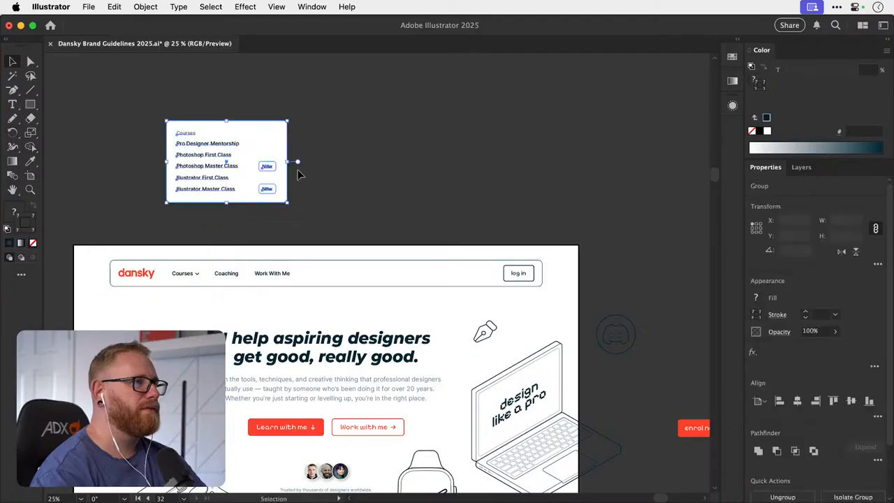
click(307, 182)
- Review the hero section without the dropdown, from the navigation bar down to the buttons and illustrations
drag(332, 294, 361, 189)
drag(356, 236, 328, 221)
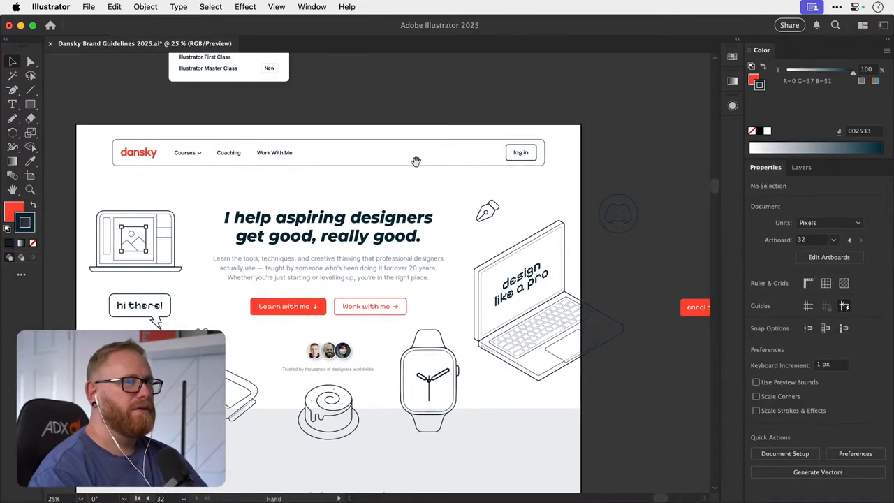
drag(467, 196, 403, 207)
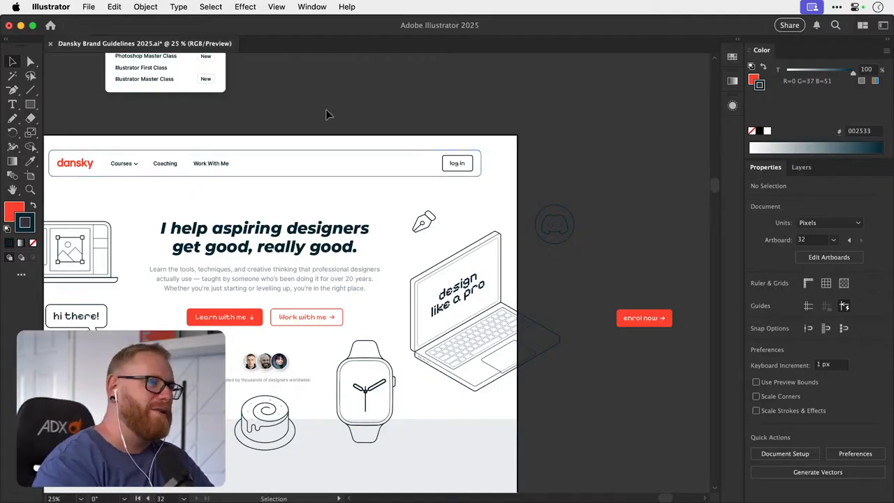
key(space)
drag(256, 317, 371, 263)
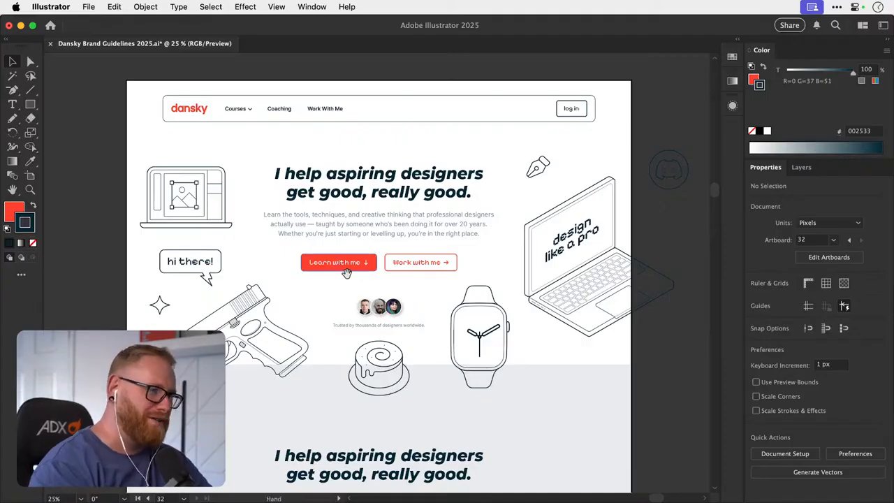
key(space)
drag(355, 265, 351, 269)
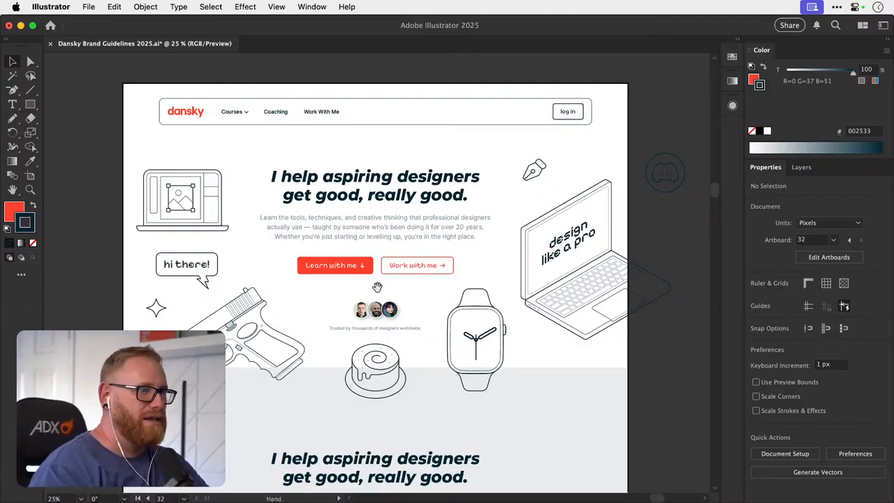
mouse_move(376, 284)
mouse_down()
mouse_move(363, 306)
mouse_move(383, 290)
mouse_up()
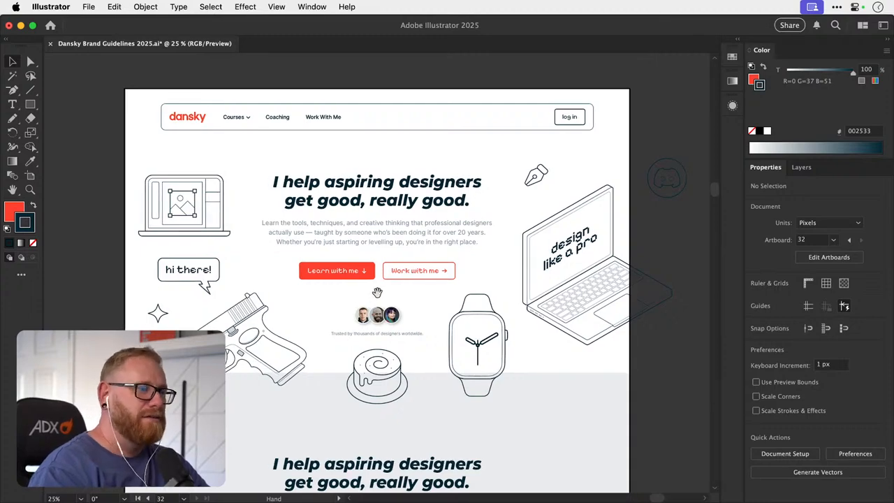
mouse_move(379, 288)
mouse_down()
mouse_move(376, 301)
mouse_move(380, 291)
mouse_up()
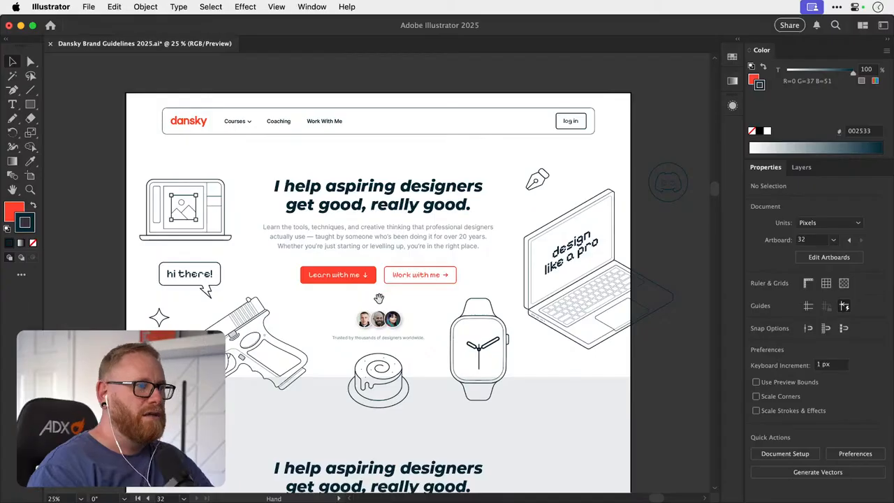
key(space)
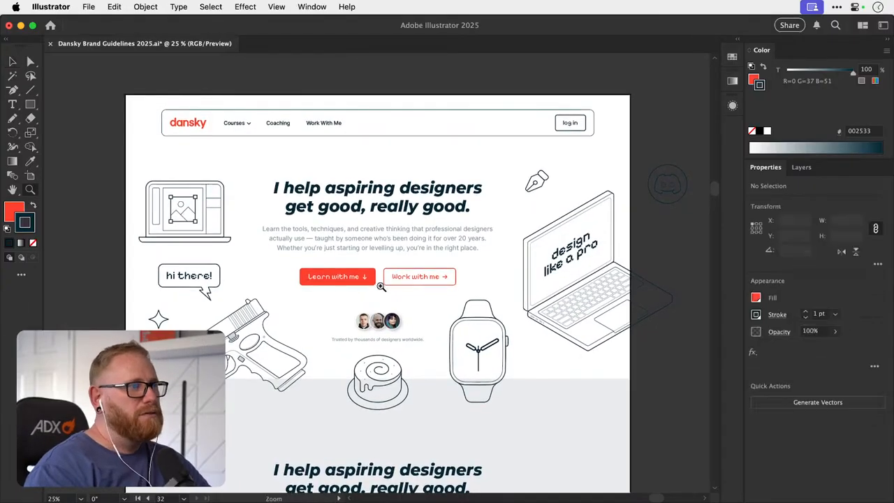
mouse_move(383, 272)
mouse_down()
mouse_move(458, 270)
mouse_move(392, 261)
mouse_up()
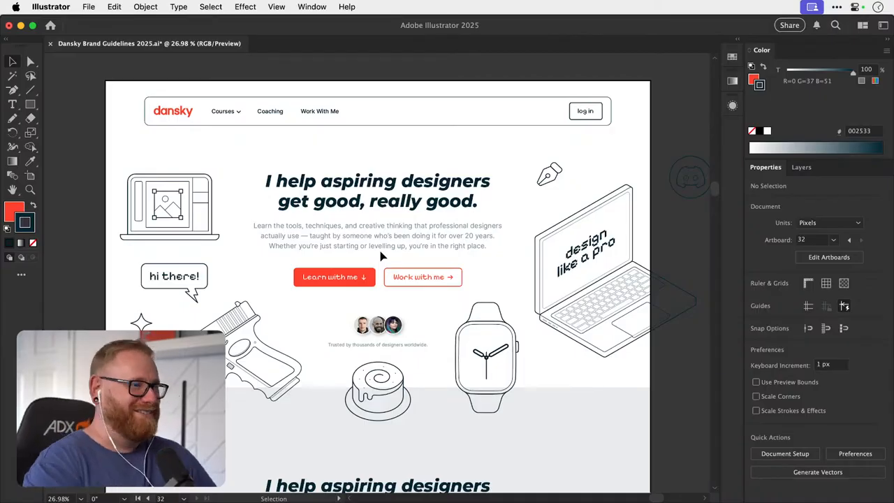
- Review the homepage sections below the hero, down to the Illustrator course card and swatch row and back up
scroll(381, 272, down, 5)
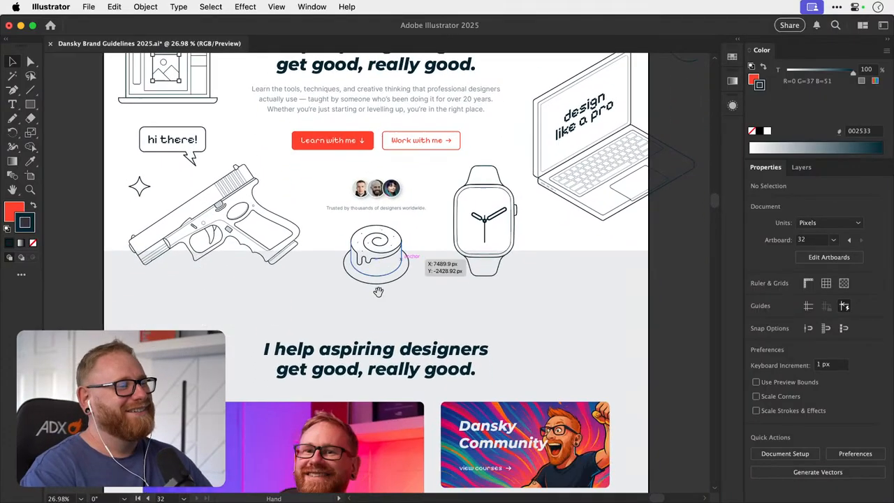
scroll(378, 291, down, 8)
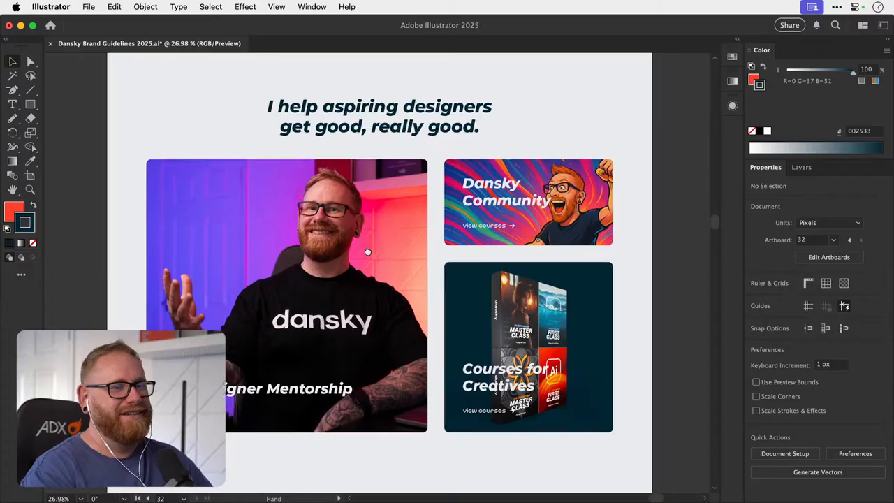
drag(368, 252, 365, 253)
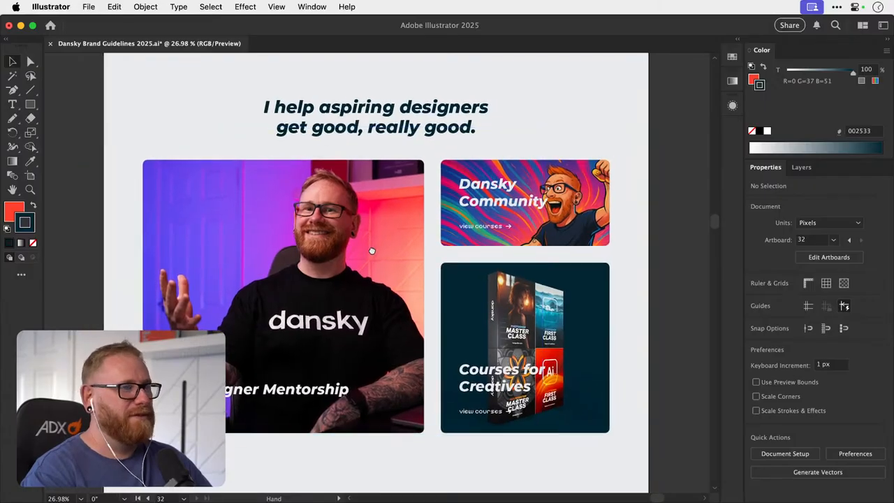
scroll(372, 250, down, 5)
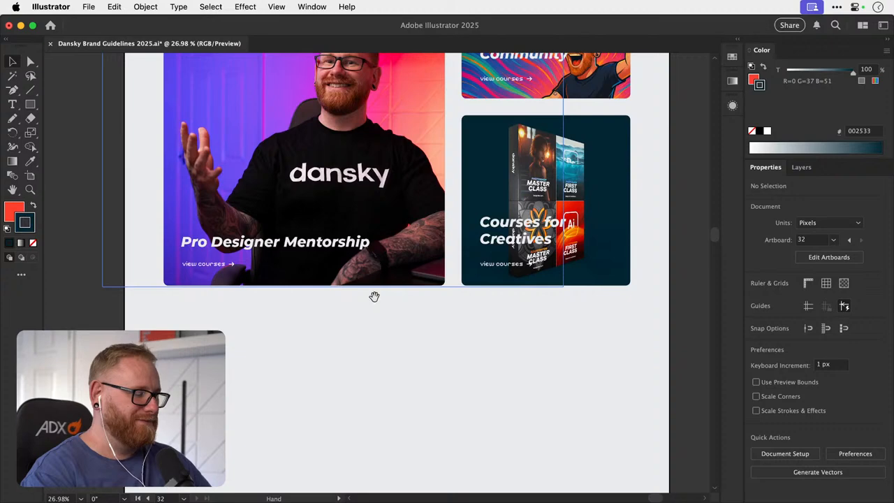
drag(373, 297, 359, 246)
scroll(359, 246, down, 5)
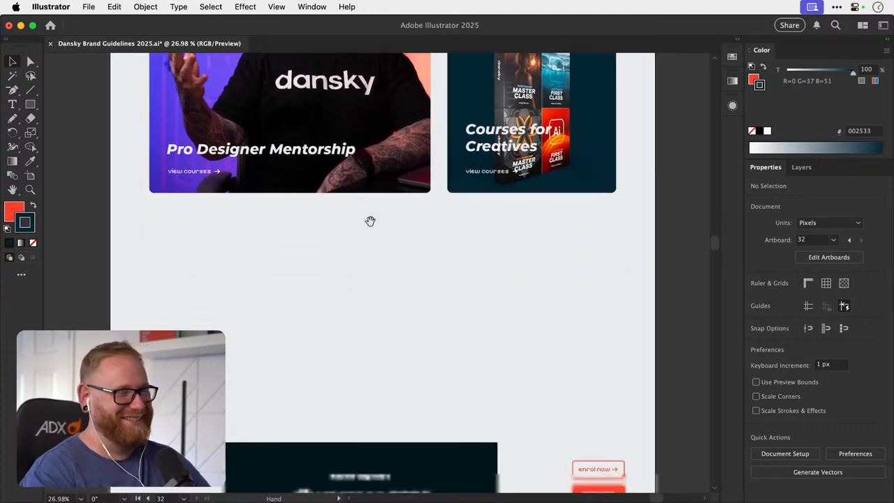
scroll(361, 271, down, 3)
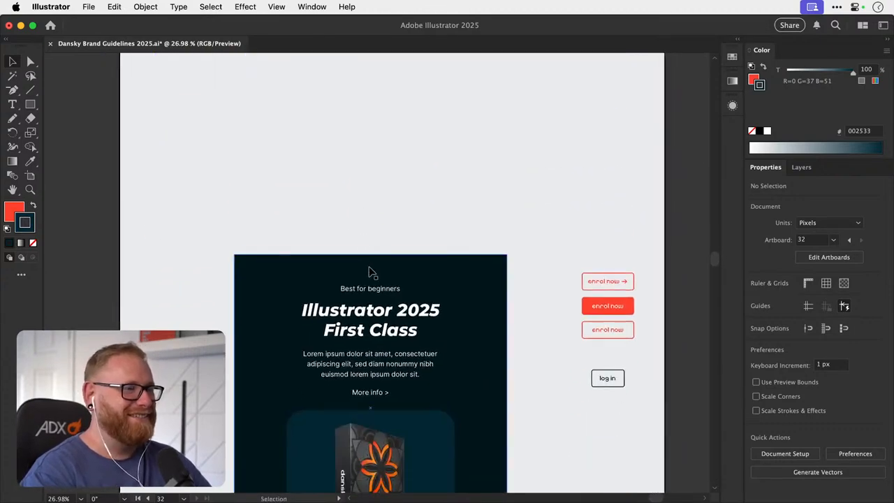
click(370, 270)
scroll(368, 284, down, 2)
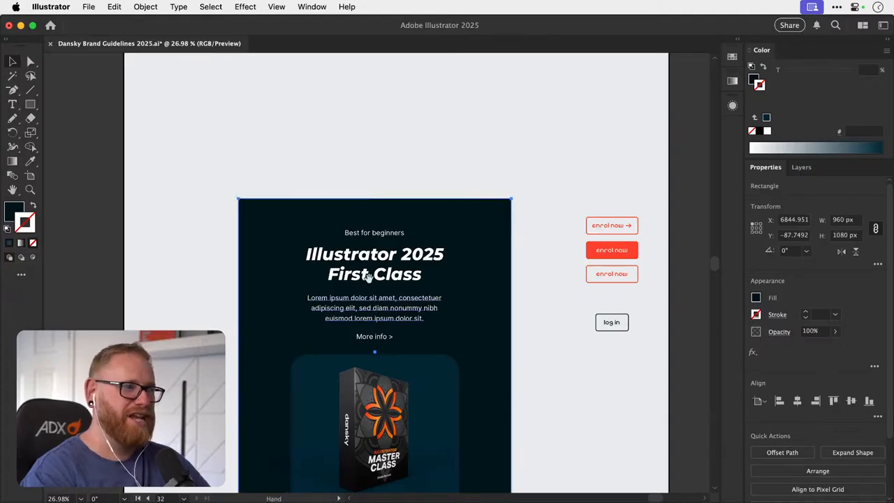
scroll(374, 279, down, 4)
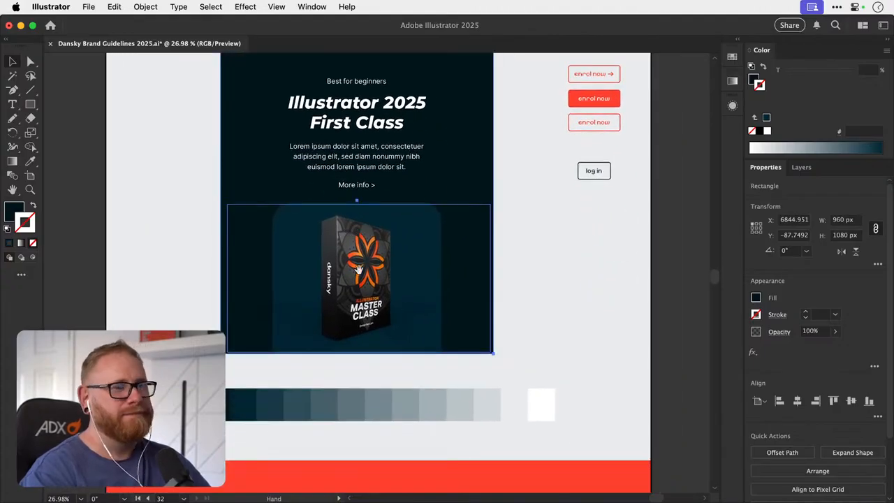
scroll(353, 318, down, 5)
scroll(353, 243, down, 3)
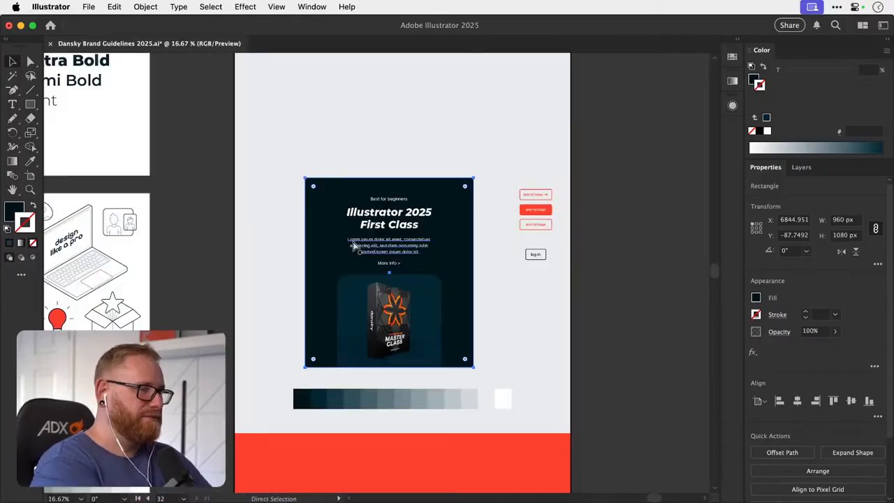
drag(424, 207, 405, 291)
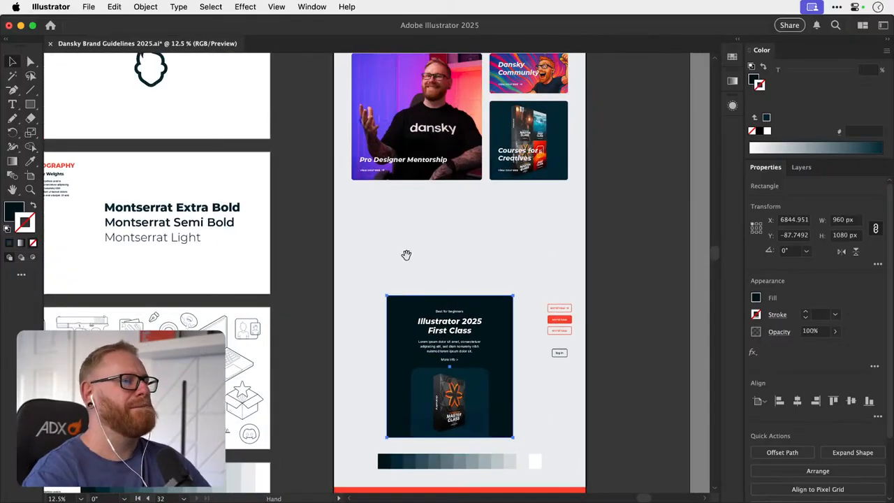
scroll(377, 302, up, 6)
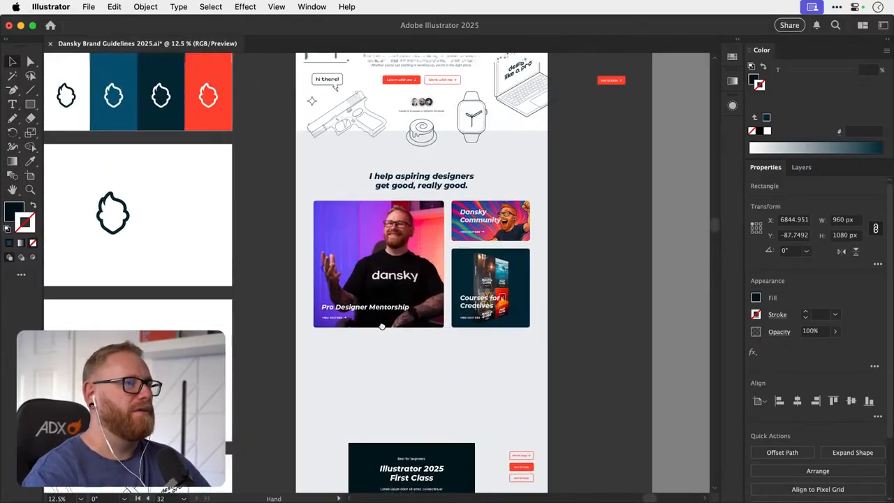
scroll(377, 308, up, 2)
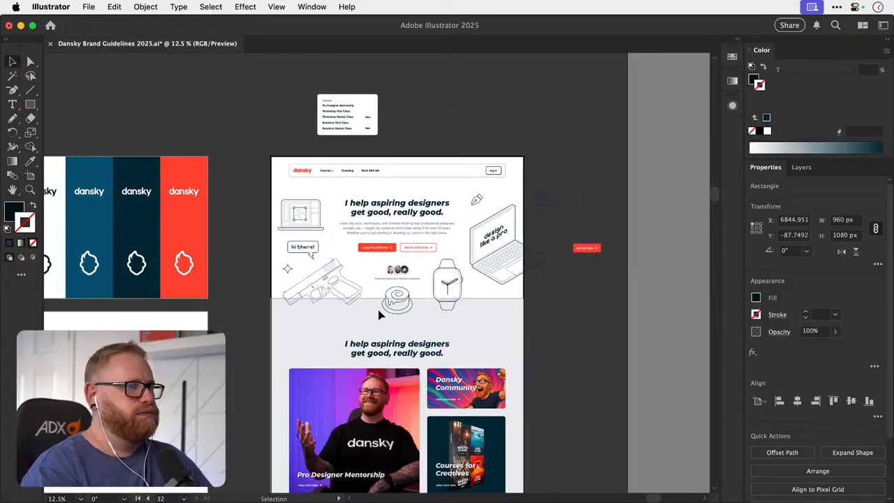
- Check the extent of the light grey background rectangle below the hero section
click(320, 321)
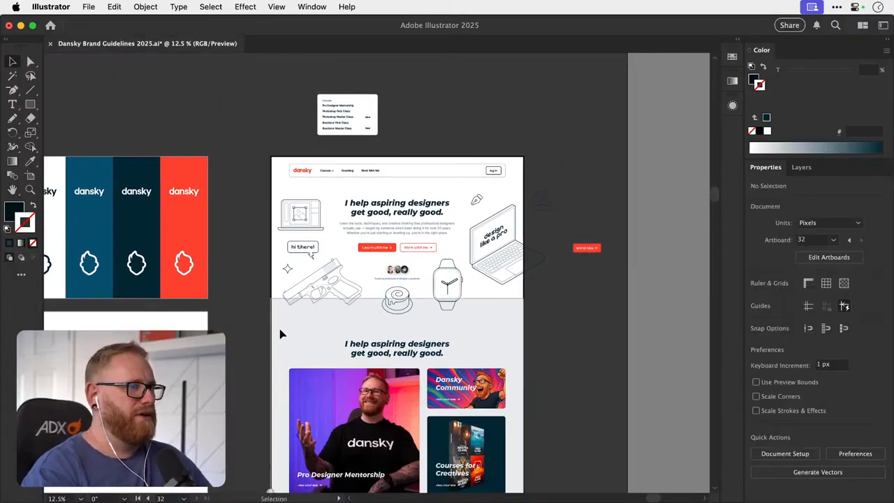
scroll(274, 388, down, 2)
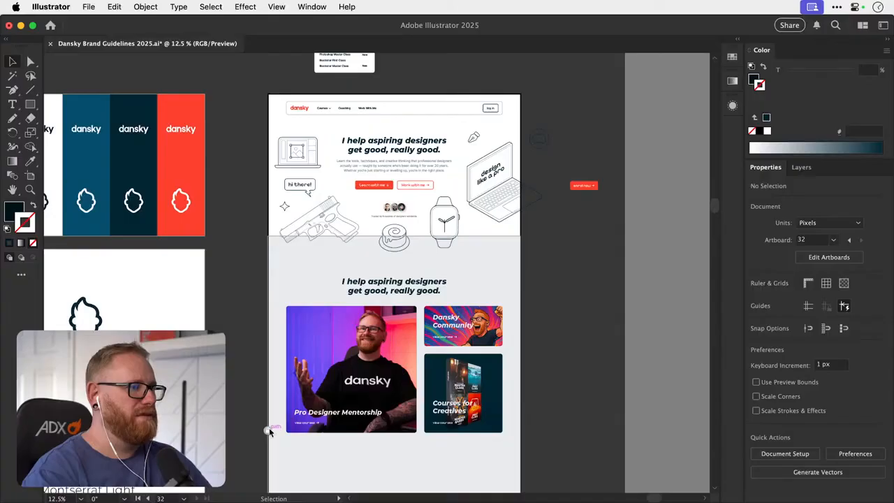
click(269, 428)
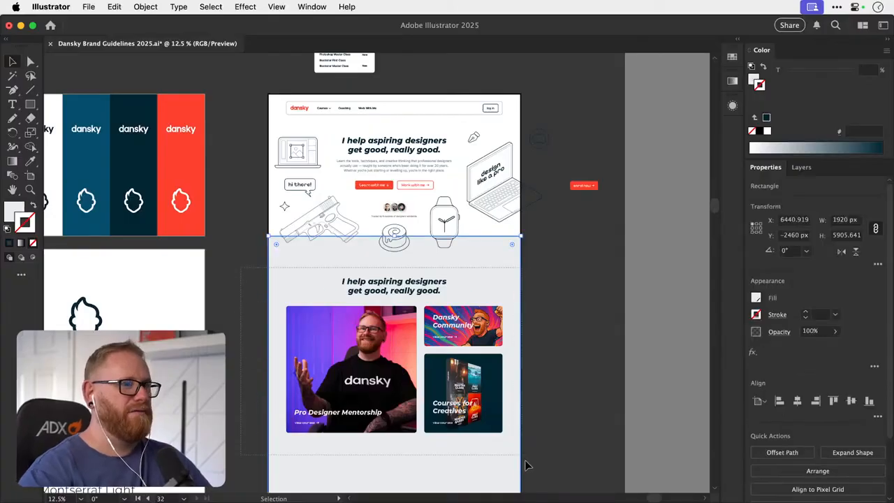
click(592, 251)
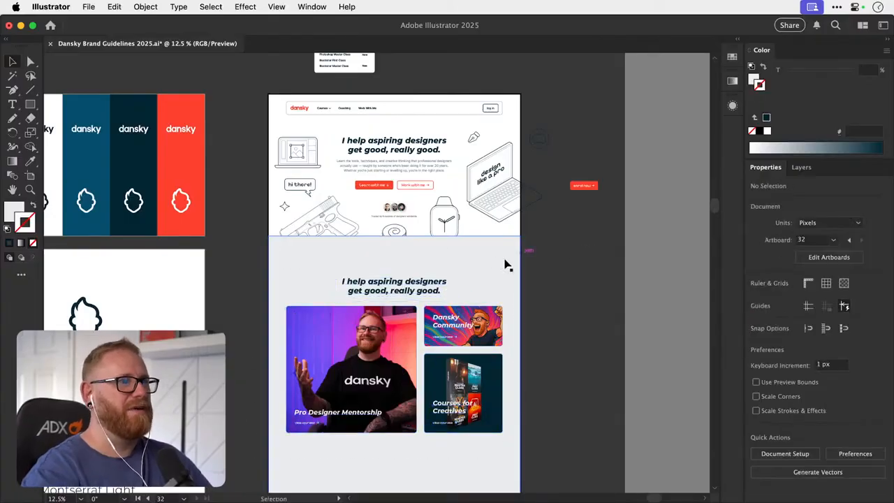
- Check the homepage artboard's number with the Artboard tool
scroll(453, 307, up, 2)
click(262, 309)
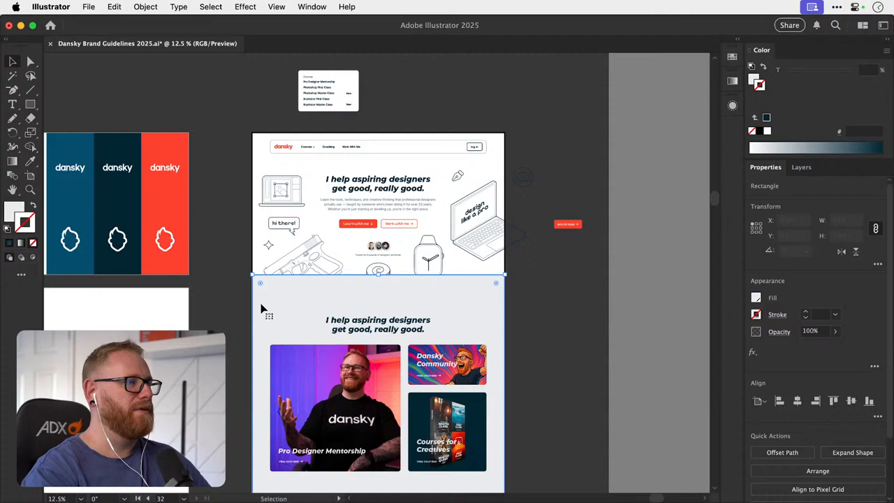
click(538, 282)
drag(406, 246, 448, 286)
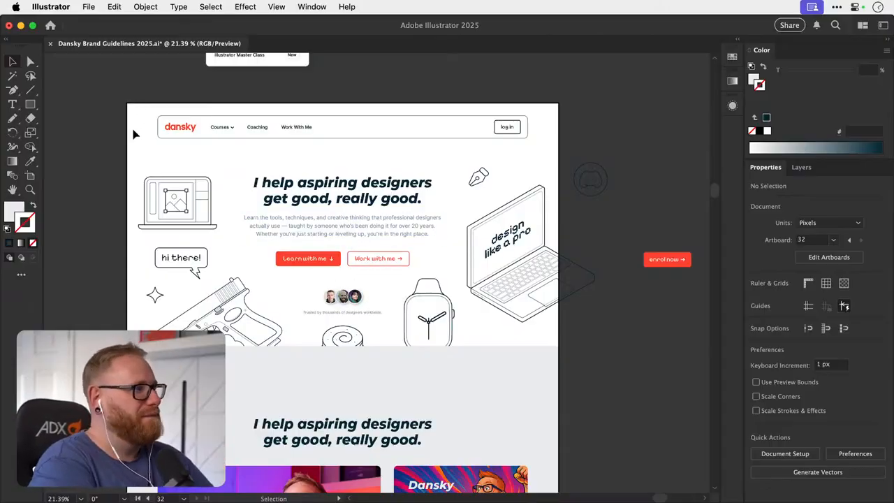
key(shift+o)
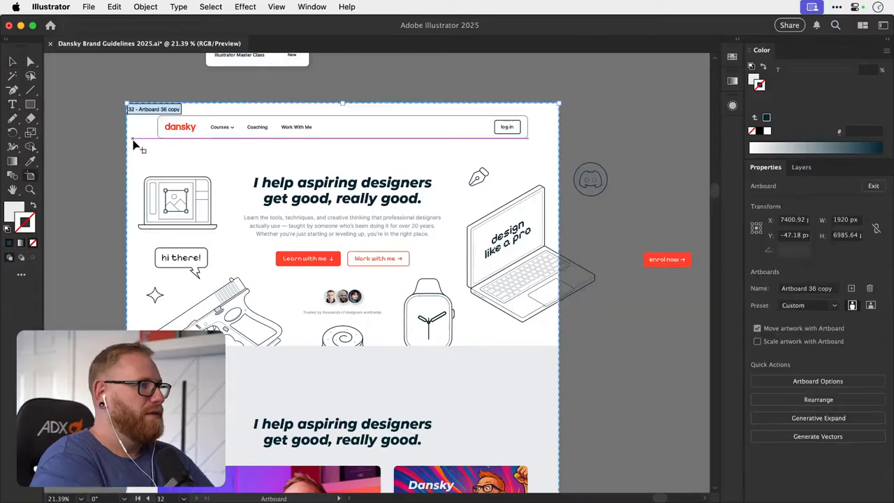
key(Escape)
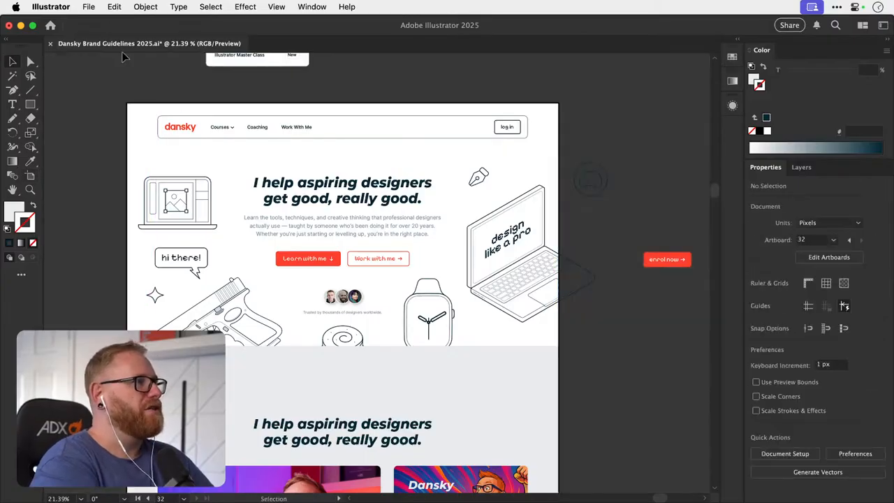
- Export only artboard 32 to the Desktop as a JPG 100 at 1x scale using Export for Screens
click(89, 7)
mouse_move(197, 286)
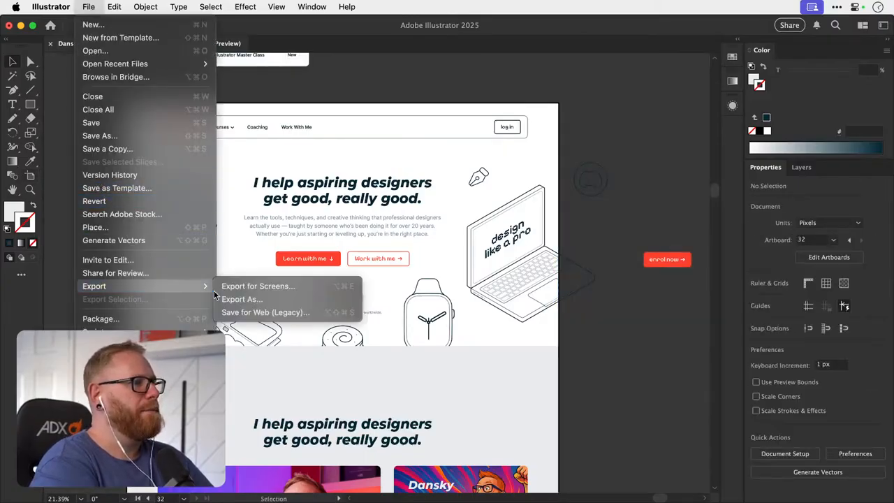
click(240, 286)
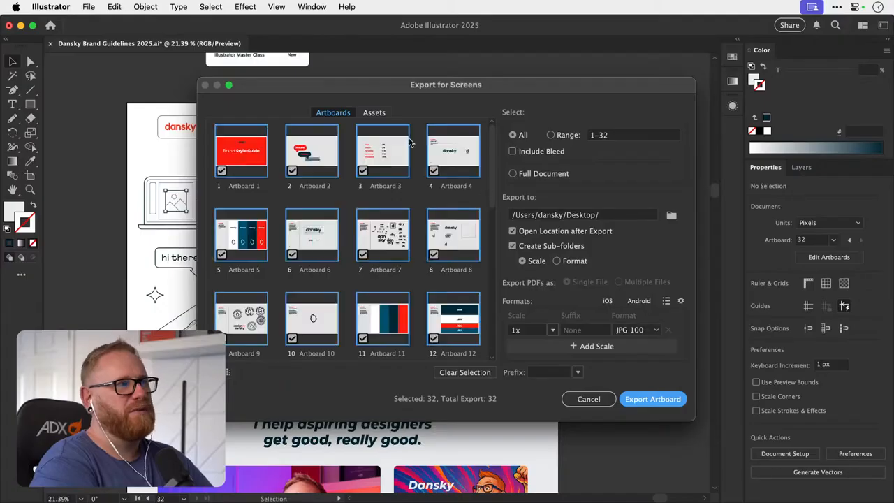
click(550, 135)
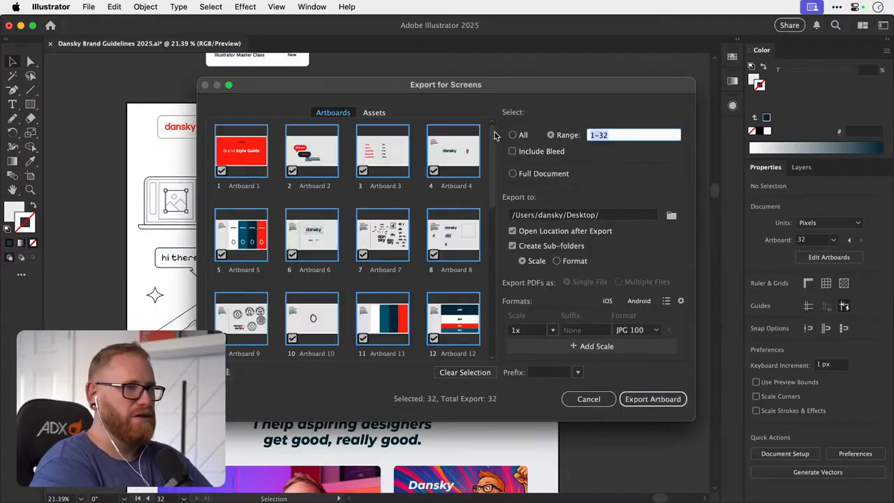
text(32)
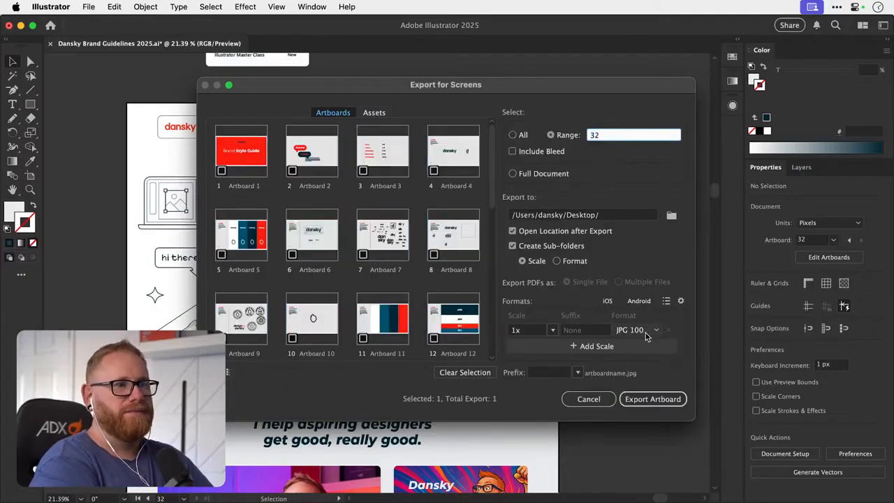
click(651, 399)
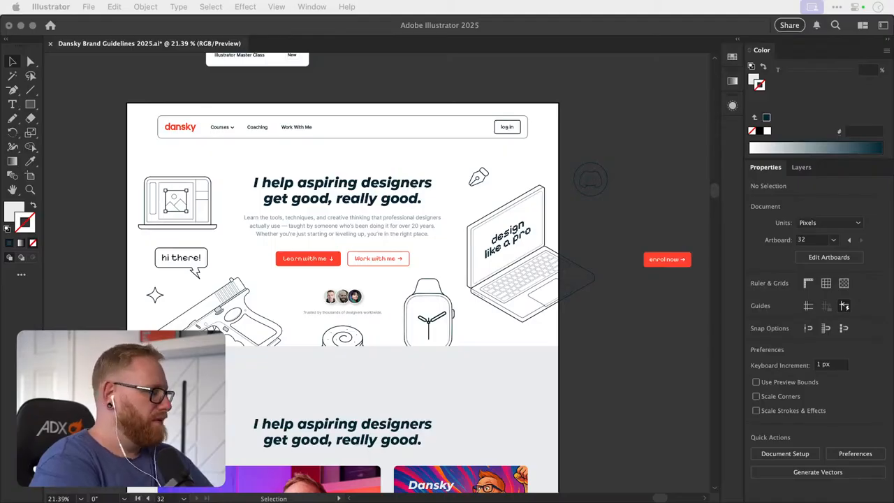
- Switch to Chrome, enlarge the window showing the exported Artboard 36 copy.jpg and fit the mockup's full width in view
drag(397, 92, 423, 157)
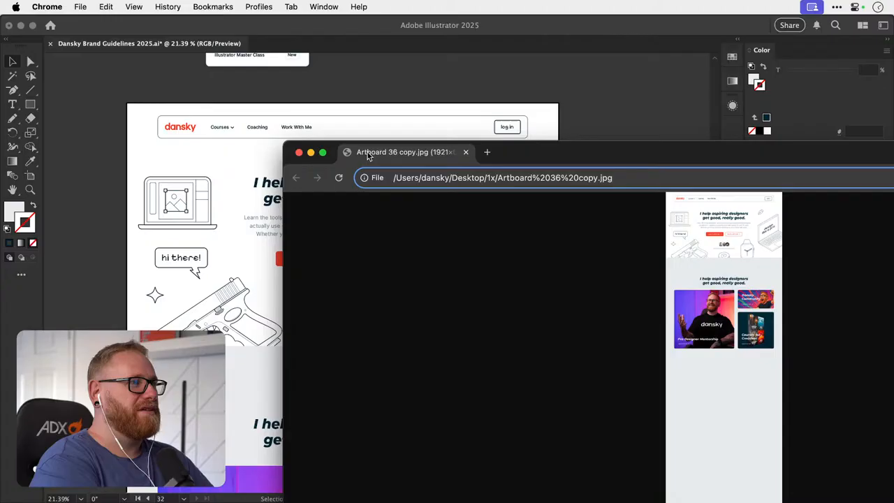
alt+click(324, 153)
click(479, 146)
scroll(472, 207, up, 10)
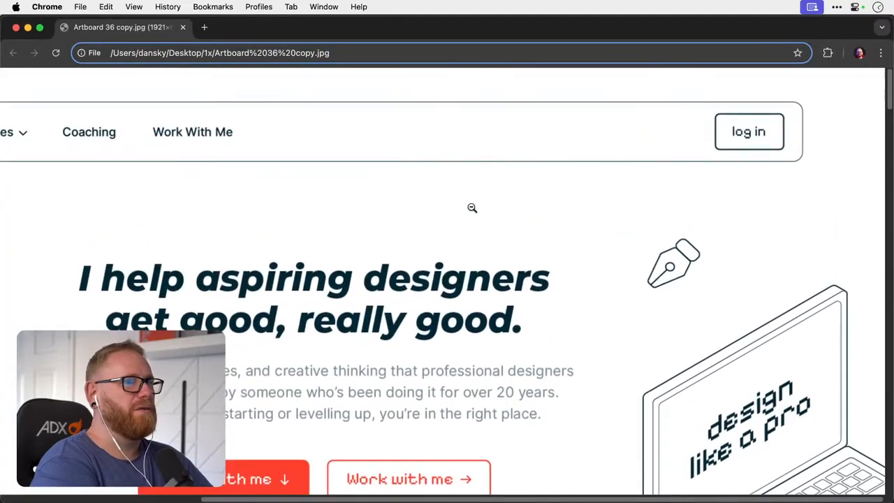
scroll(472, 207, up, 2)
key(super+minus)
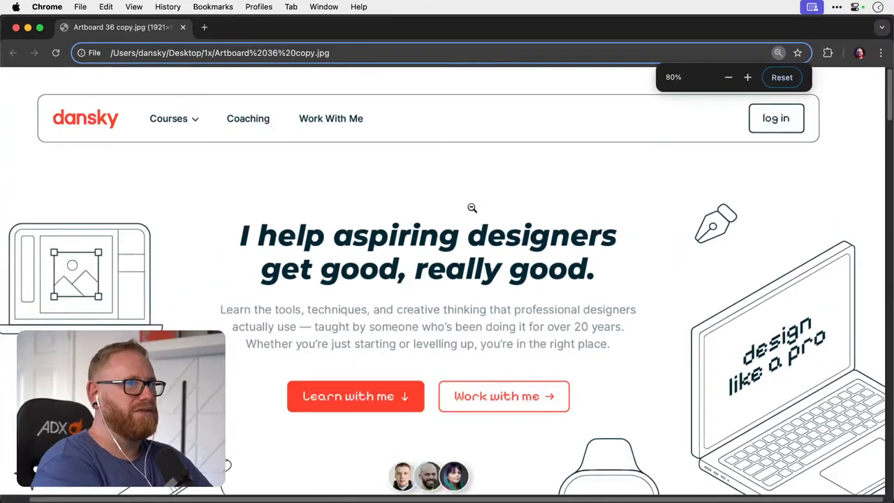
key(super+minus)
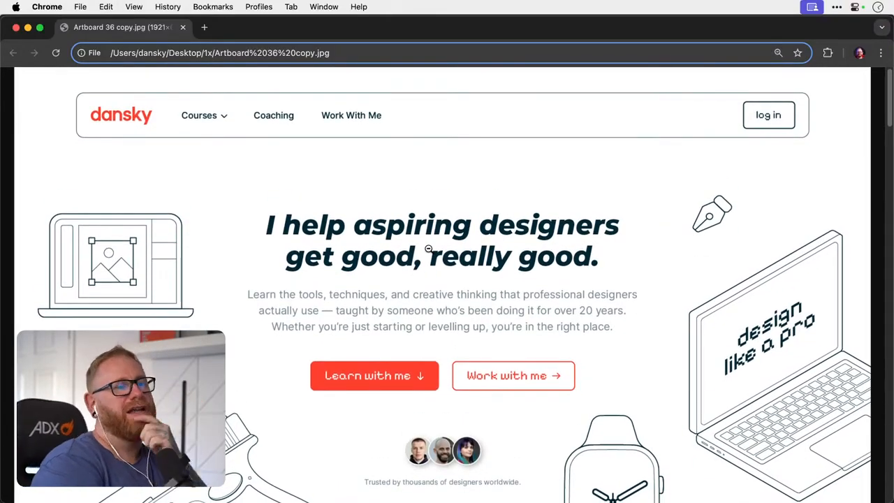
- Reduce the browser zoom to 67% to preview the exported hero section from navigation bar to lower illustrations
scroll(429, 250, down, 3)
scroll(429, 249, up, 4)
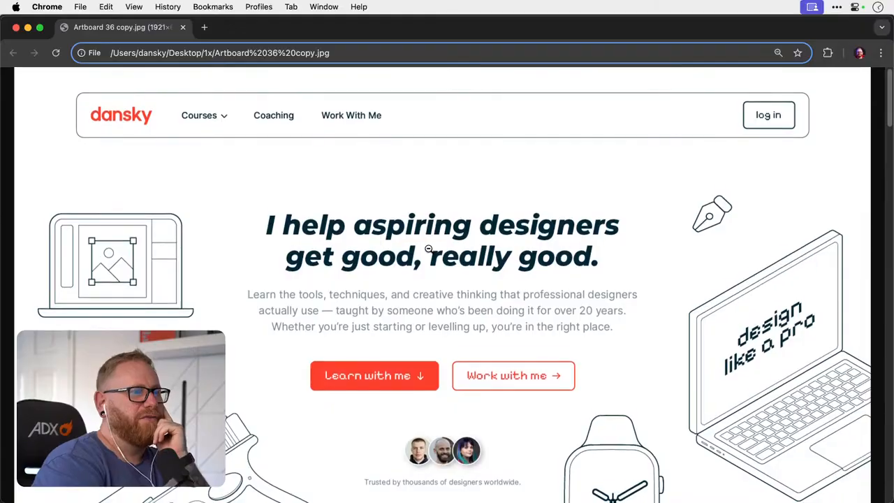
scroll(429, 249, down, 2)
scroll(429, 250, up, 2)
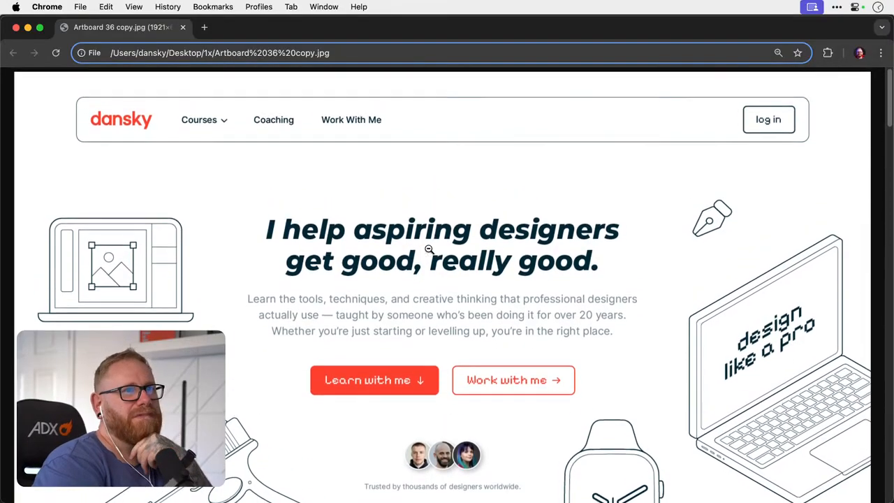
key(super+minus)
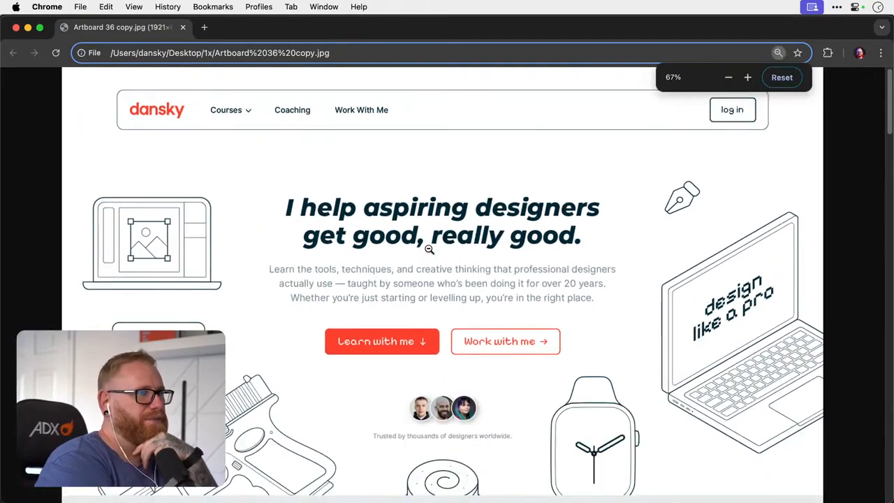
key(super+minus)
key(super+equal)
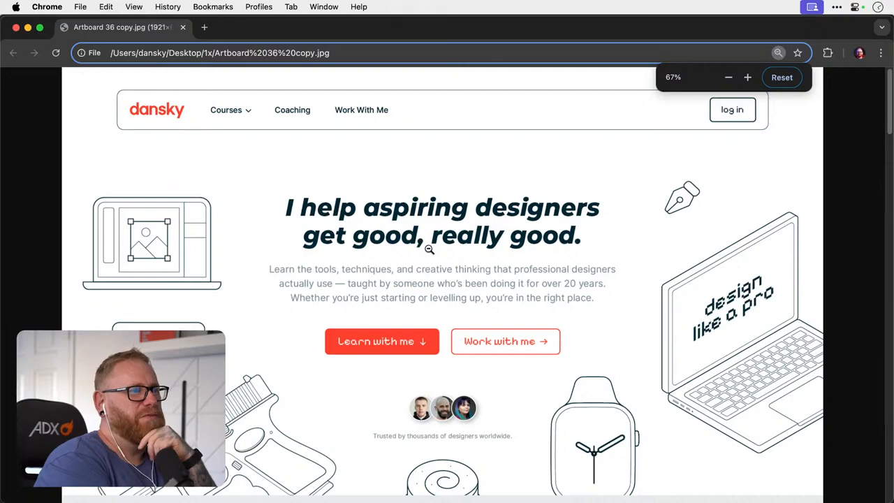
- Examine the exported hero section, from the navigation bar down to where its illustrations meet the light grey section
scroll(429, 249, down, 2)
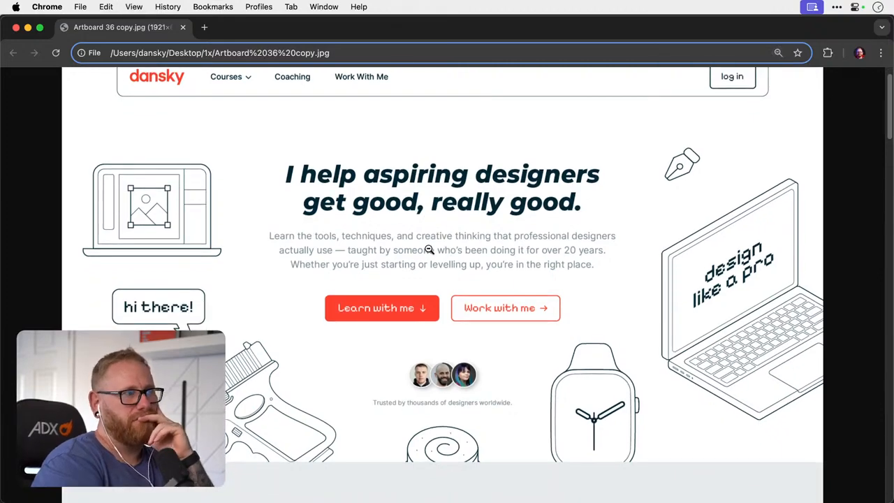
scroll(429, 249, down, 4)
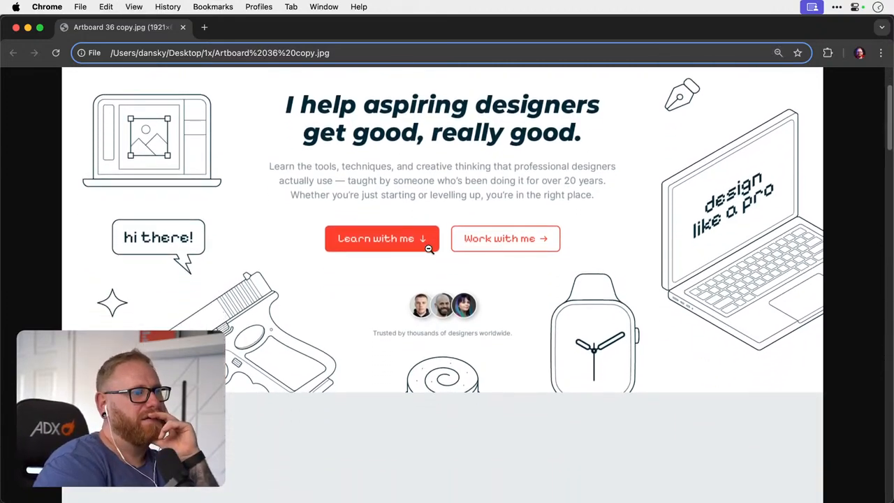
scroll(429, 250, up, 6)
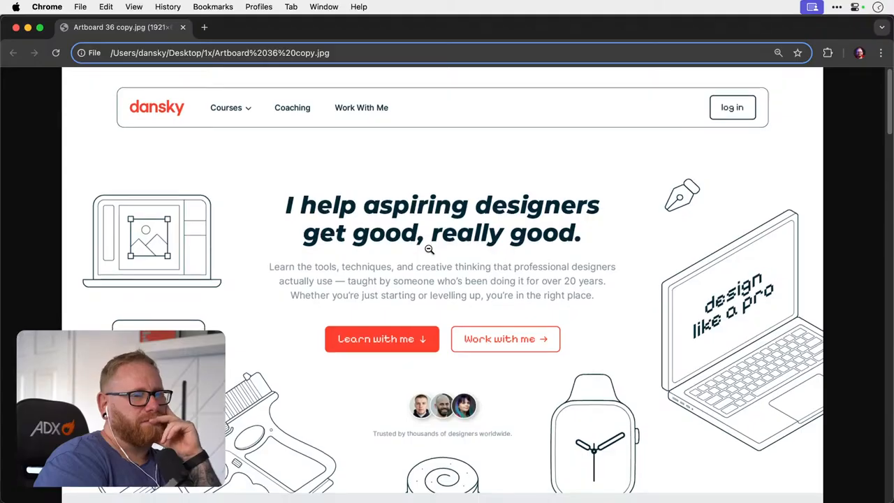
scroll(429, 249, down, 10)
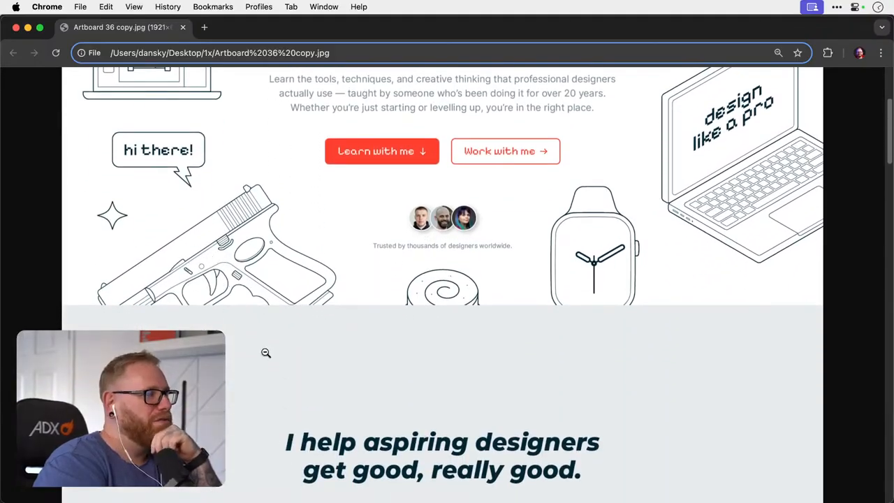
scroll(266, 353, up, 10)
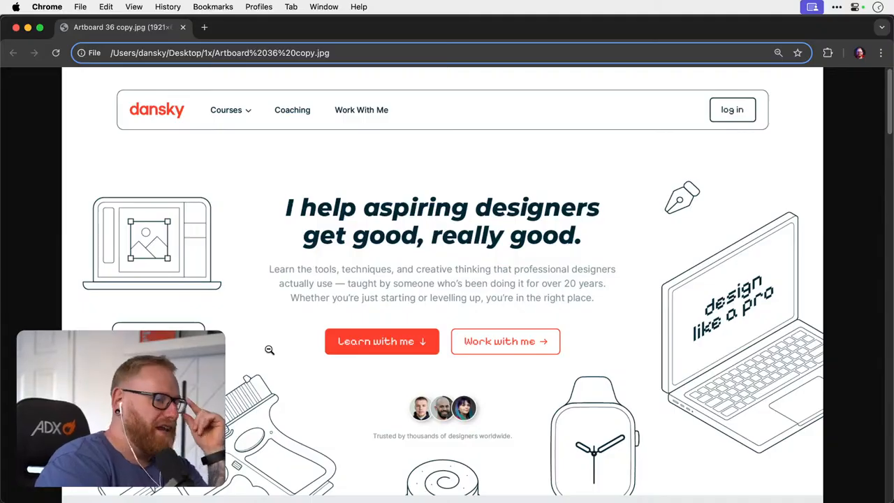
scroll(269, 350, down, 2)
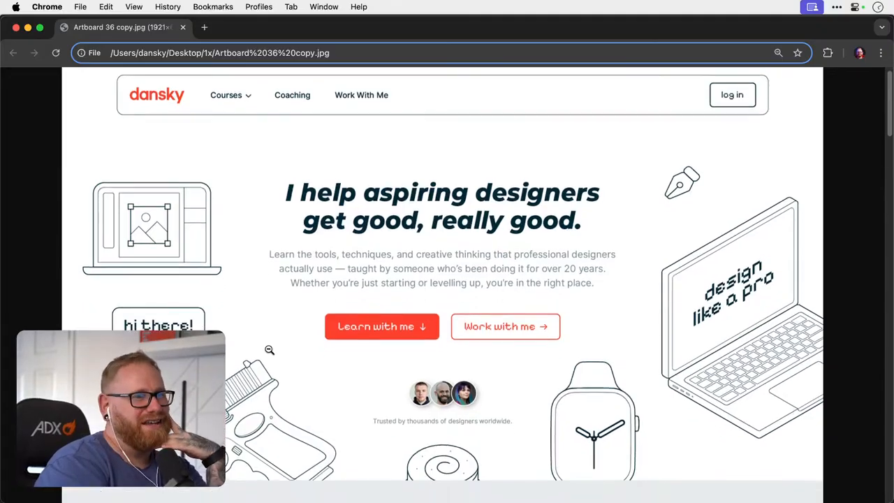
scroll(270, 350, up, 2)
scroll(270, 350, down, 5)
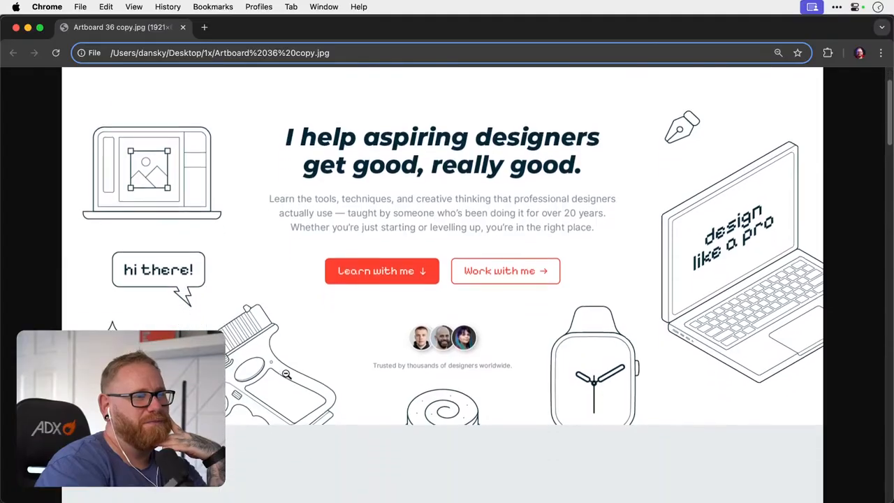
- Review the Mentorship, Community and Courses cards against the hero in the exported page, and return to Illustrator
scroll(286, 373, down, 12)
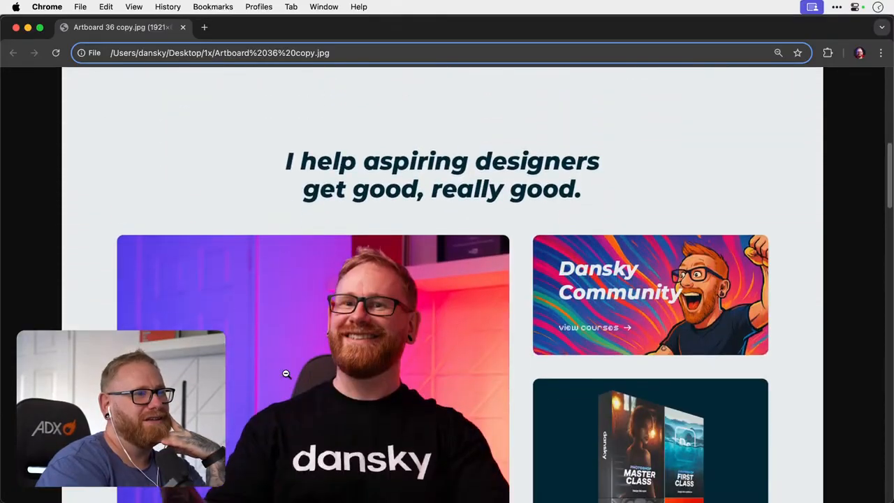
scroll(286, 375, up, 15)
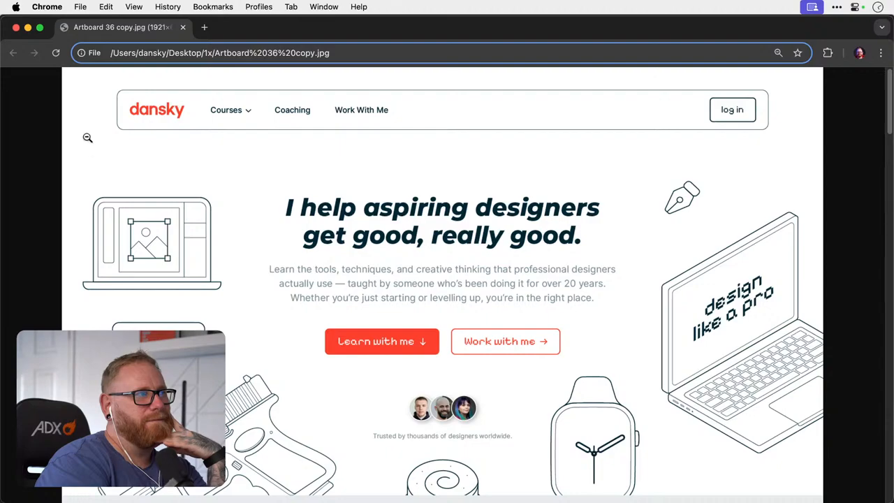
scroll(400, 301, down, 6)
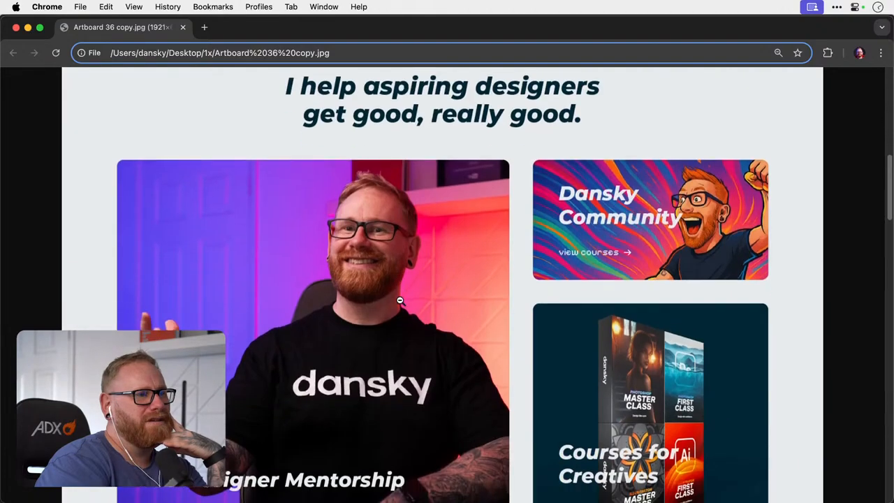
scroll(400, 299, up, 1)
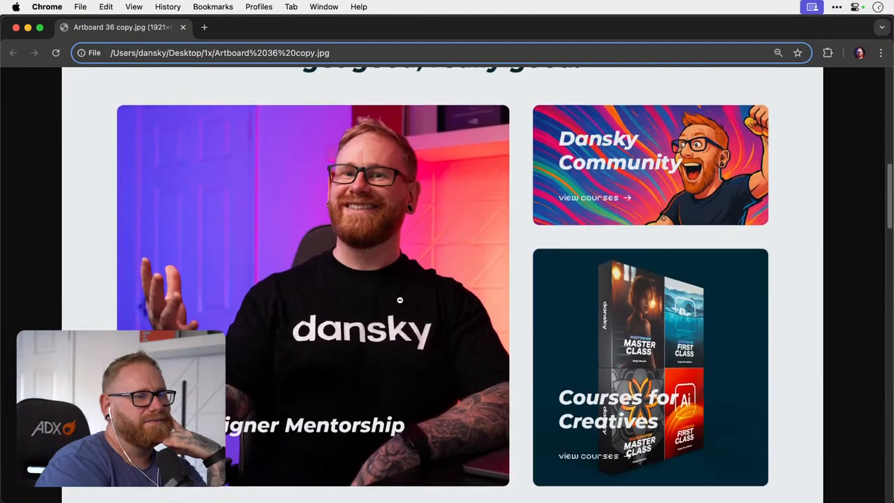
scroll(400, 300, up, 1)
scroll(400, 300, down, 1)
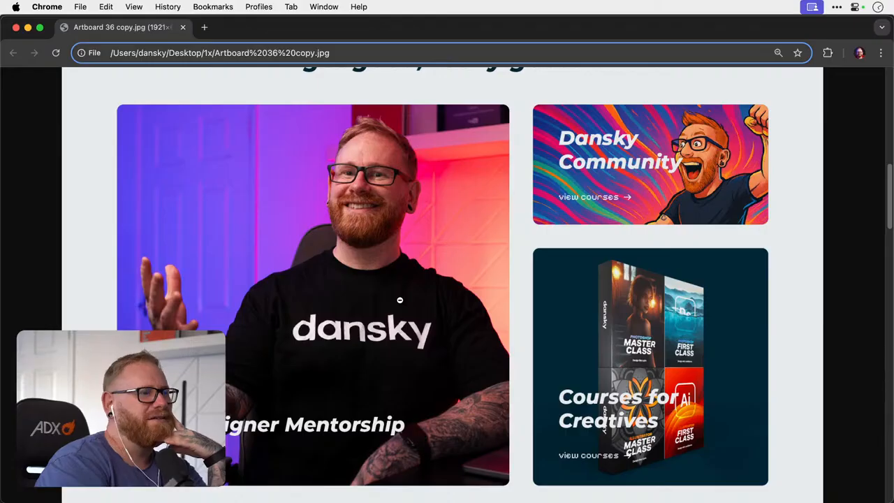
scroll(400, 299, up, 1)
scroll(400, 299, up, 1)
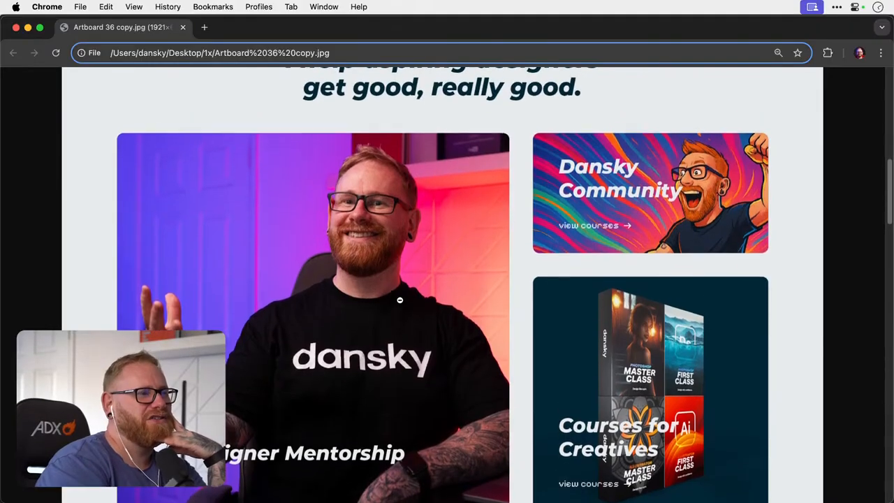
scroll(400, 299, down, 1)
scroll(399, 300, down, 1)
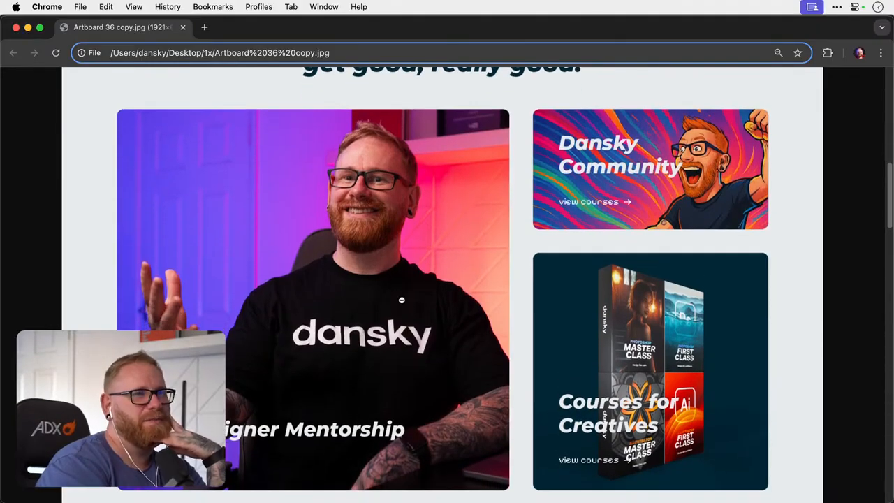
scroll(426, 319, up, 5)
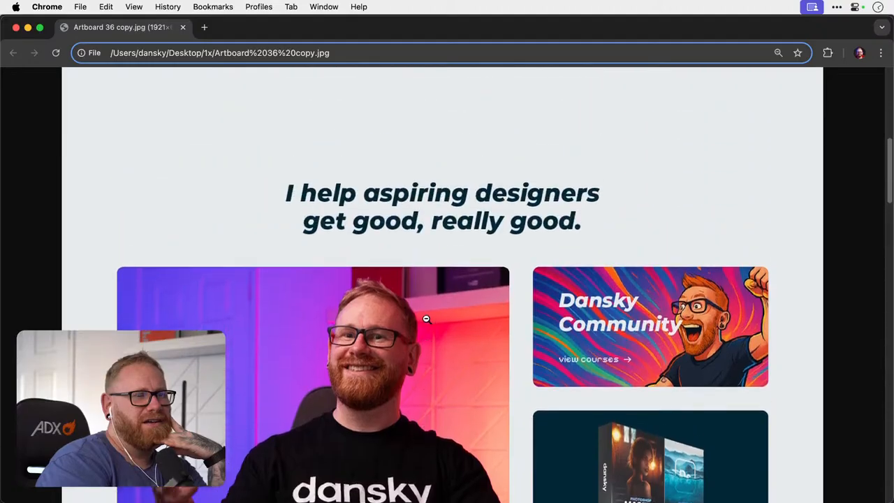
scroll(426, 319, up, 8)
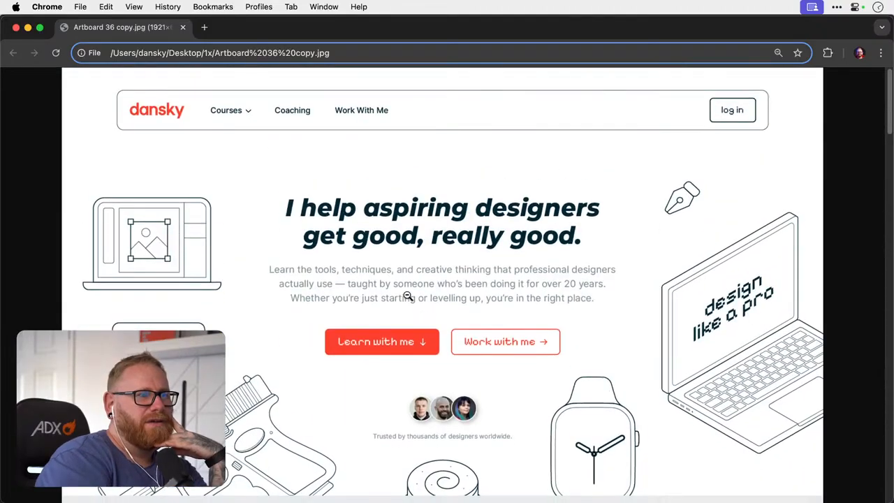
click(27, 28)
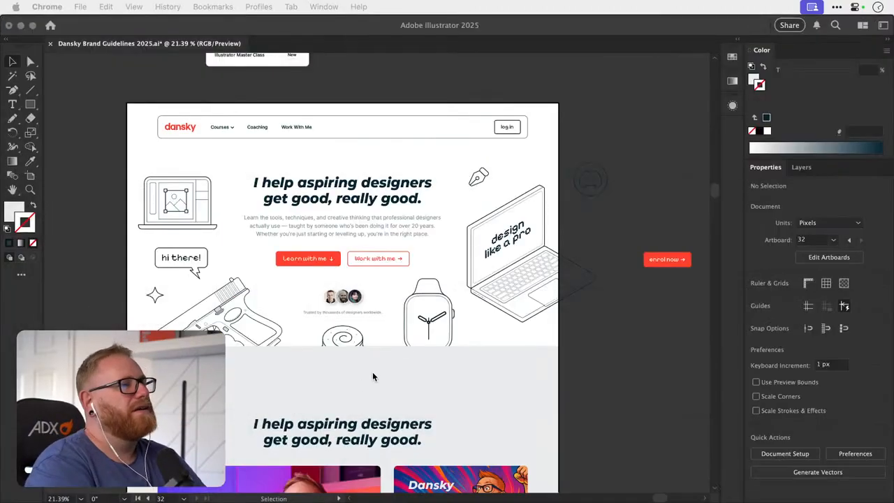
click(666, 177)
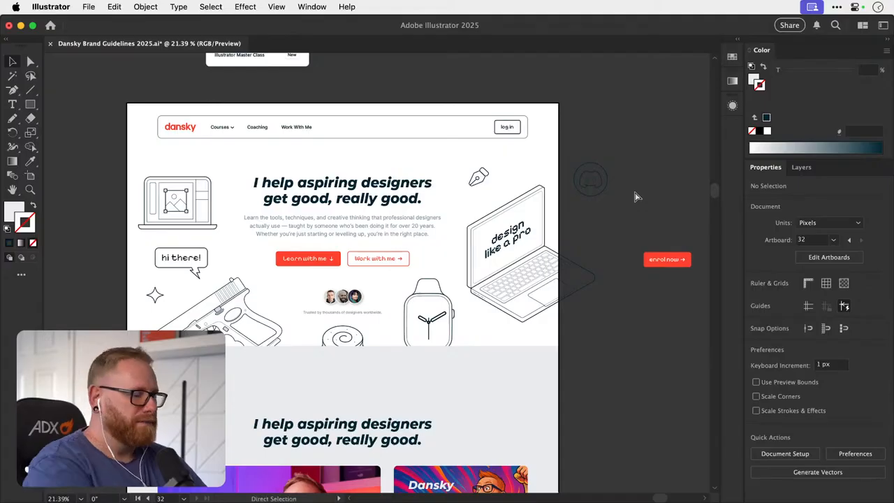
- Move the second heading and its three image cards down the light grey area, leaving a large gap below the hero
key(super+minus)
key(super+minus)
key(super+minus)
scroll(635, 192, left, 3)
scroll(635, 197, right, 5)
scroll(635, 196, down, 3)
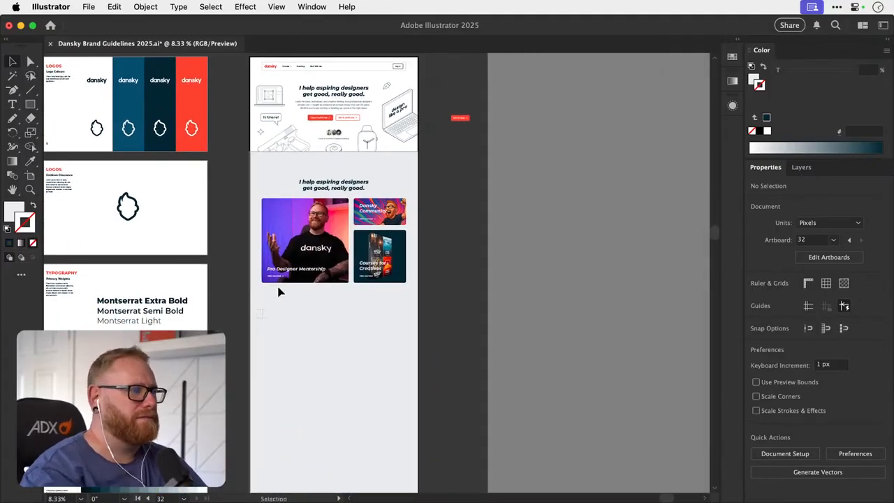
drag(374, 219, 373, 378)
click(376, 301)
scroll(359, 303, up, 3)
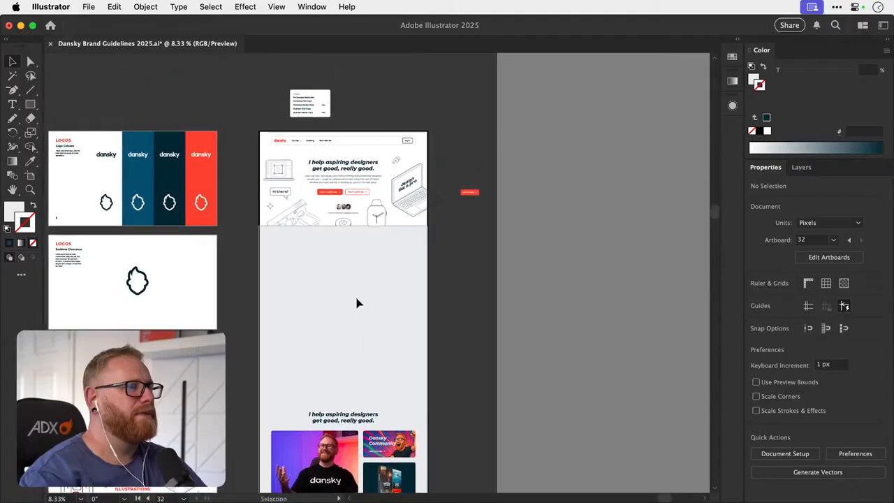
- Draw a rectangle about 989 by 961 px over the Pro Designer Mentorship card and set its corner radius to 16 px
drag(352, 258, 411, 256)
key(space)
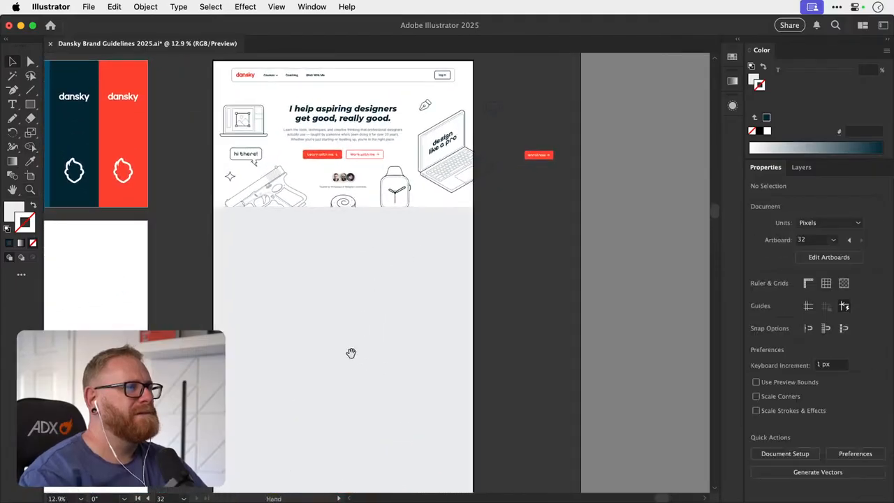
drag(351, 355, 347, 164)
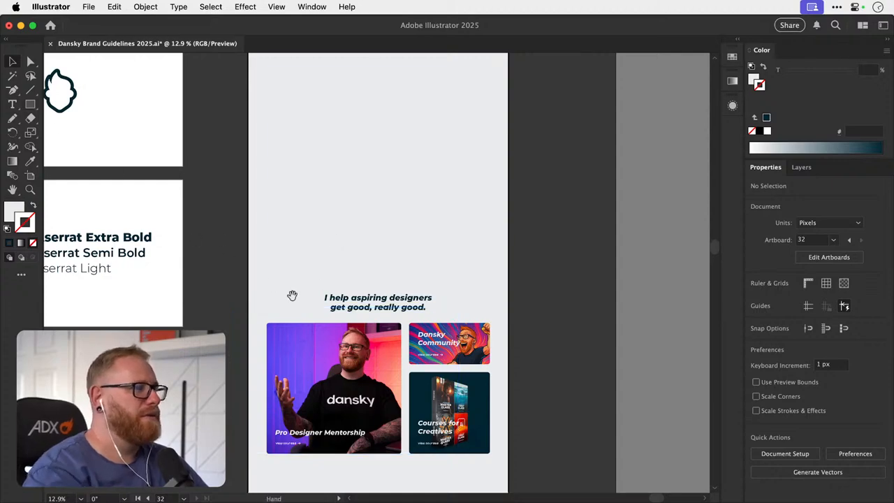
drag(292, 297, 277, 283)
key(z)
click(345, 332)
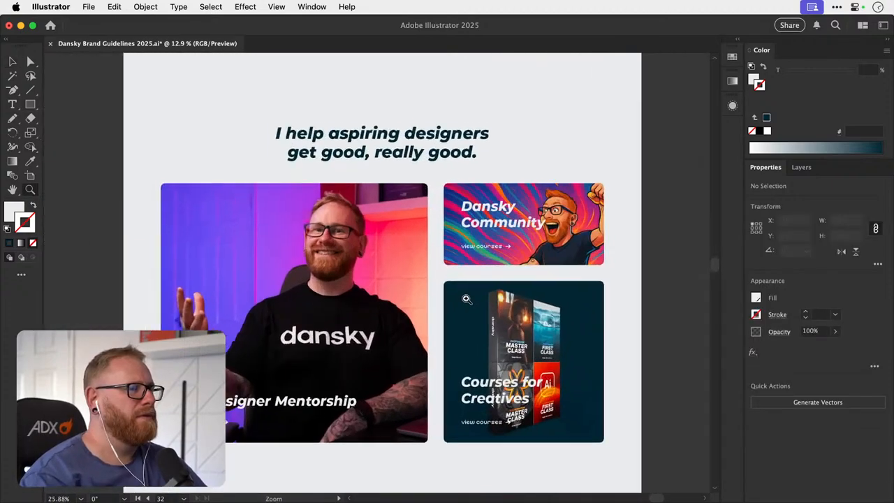
key(v)
click(32, 104)
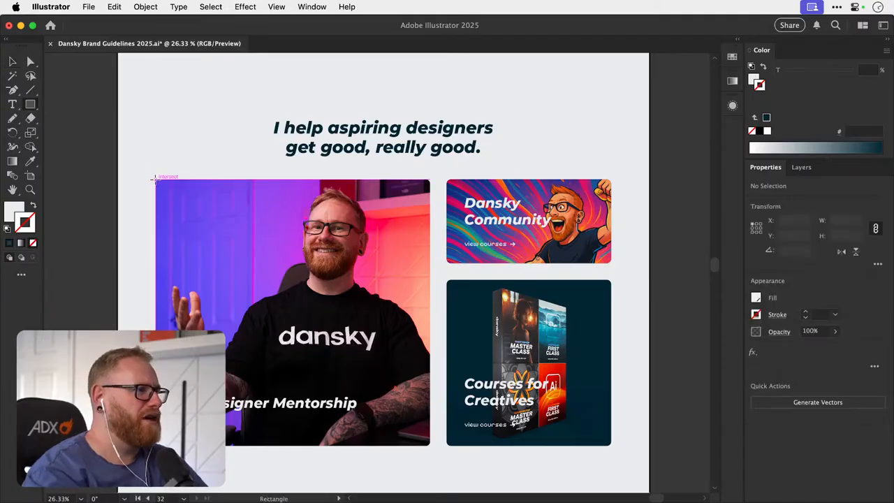
mouse_move(155, 178)
mouse_down()
mouse_move(422, 428)
mouse_move(429, 445)
mouse_up()
key(v)
click(878, 265)
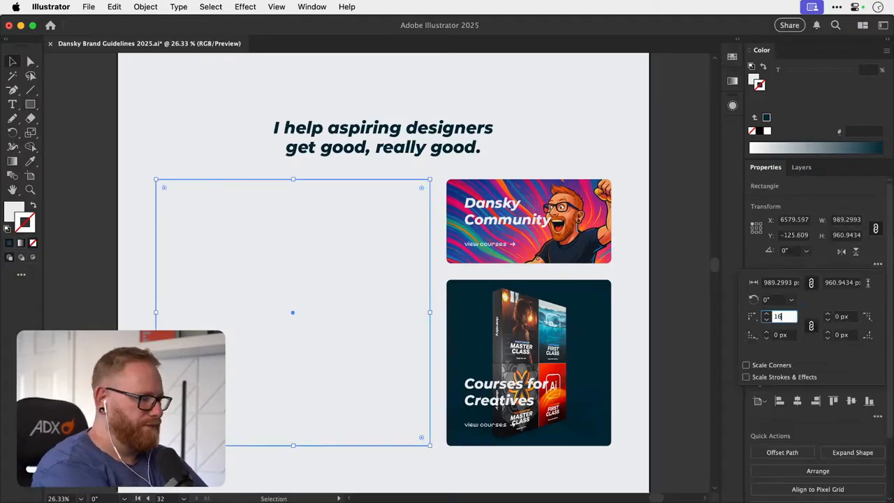
key(Return)
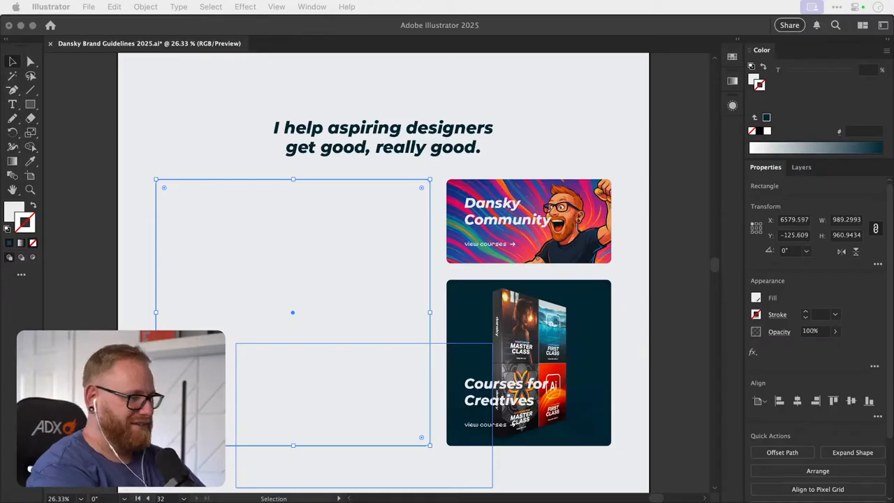
click(106, 260)
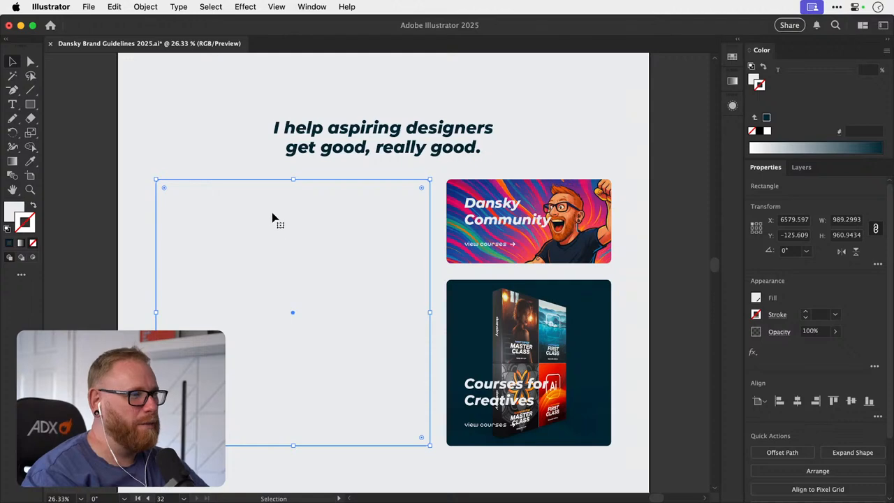
- Try to move the rectangle up into the empty space above the second heading, and undo the move
key(super+minus)
key(super+minus)
drag(365, 248, 274, 381)
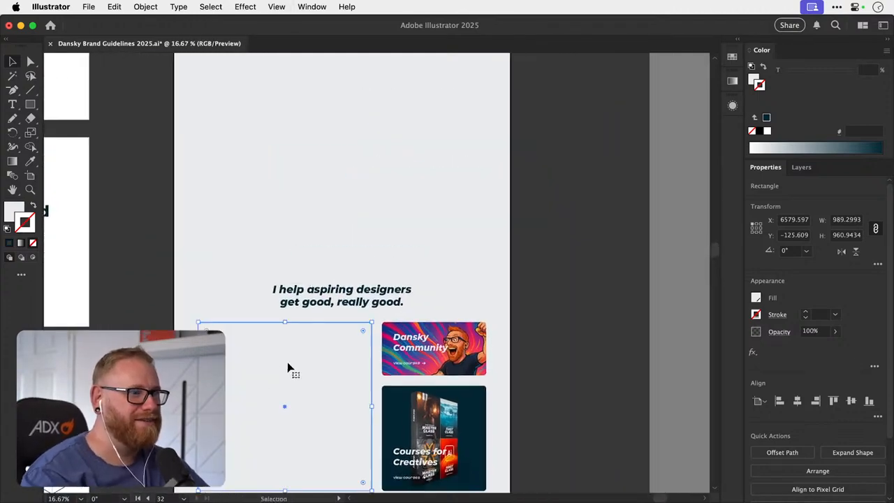
drag(318, 271, 316, 289)
drag(307, 383, 314, 155)
drag(314, 238, 309, 313)
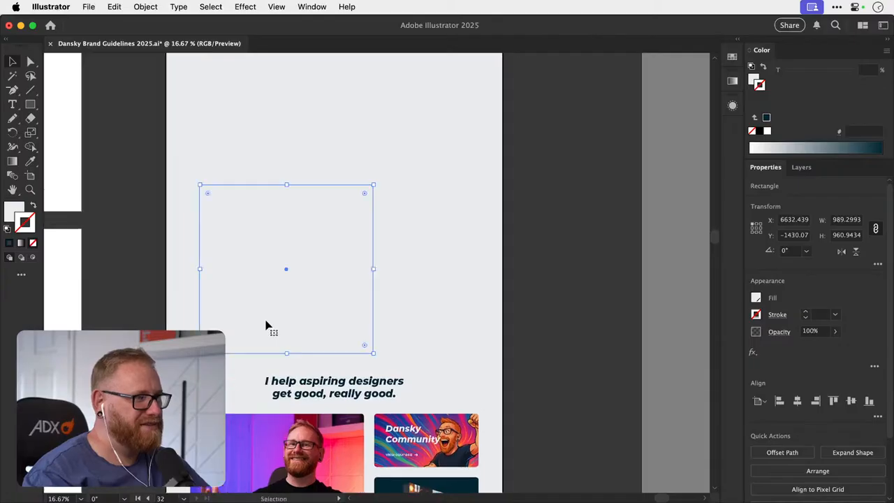
key(super+z)
- Try the rectangle directly above its starting position with the default fill and stroke, and undo the colour change
drag(256, 436, 271, 180)
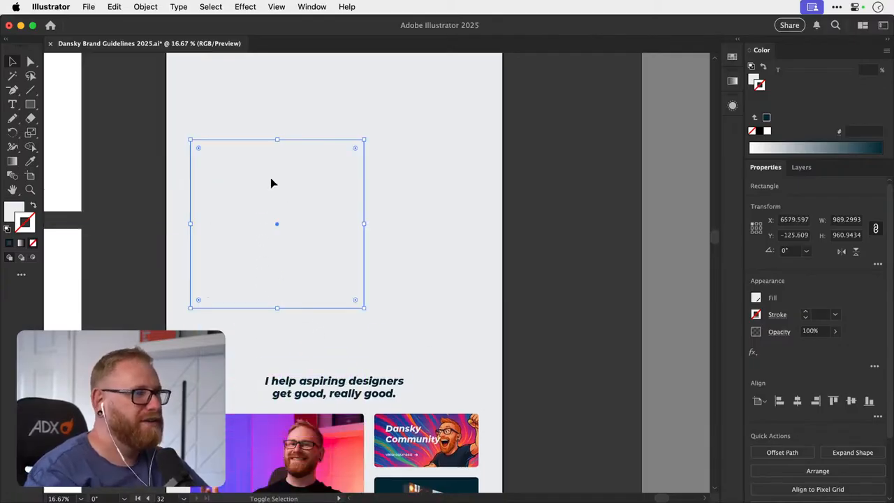
mouse_move(222, 342)
mouse_down()
mouse_move(256, 244)
mouse_move(236, 376)
mouse_up()
key(d)
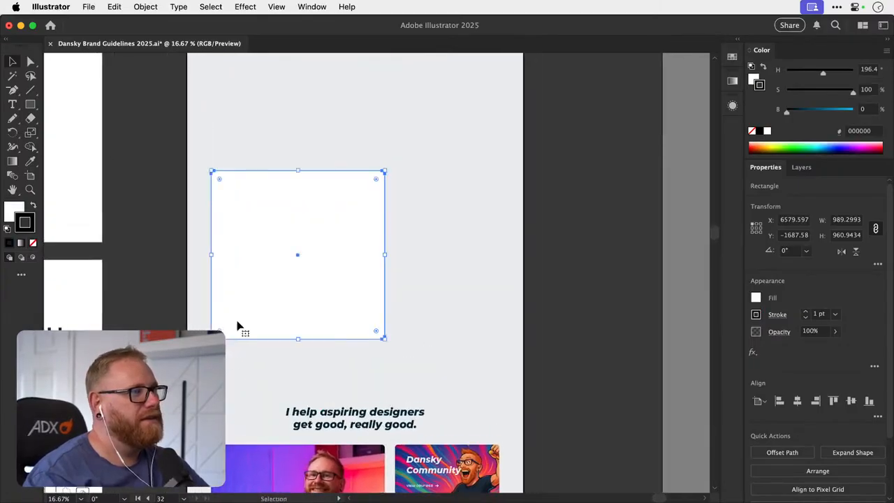
key(super+z)
- Undo the rectangle's moves until it covers the mentorship card again
drag(234, 286, 231, 334)
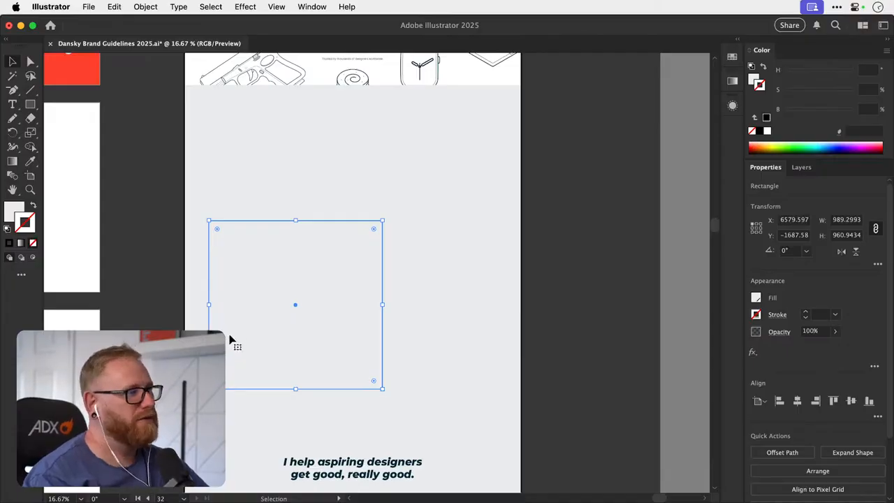
scroll(233, 354, down, 5)
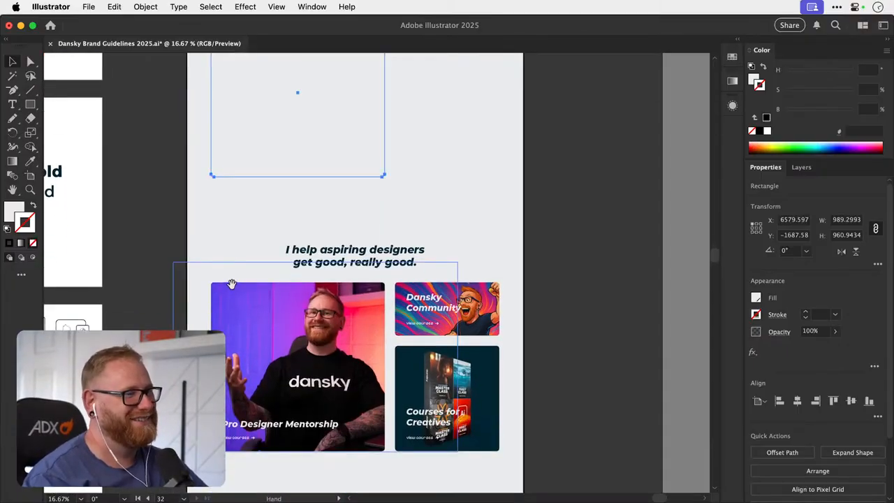
drag(244, 428, 257, 137)
key(super+z)
shift+click(248, 437)
key(space)
drag(242, 202, 231, 321)
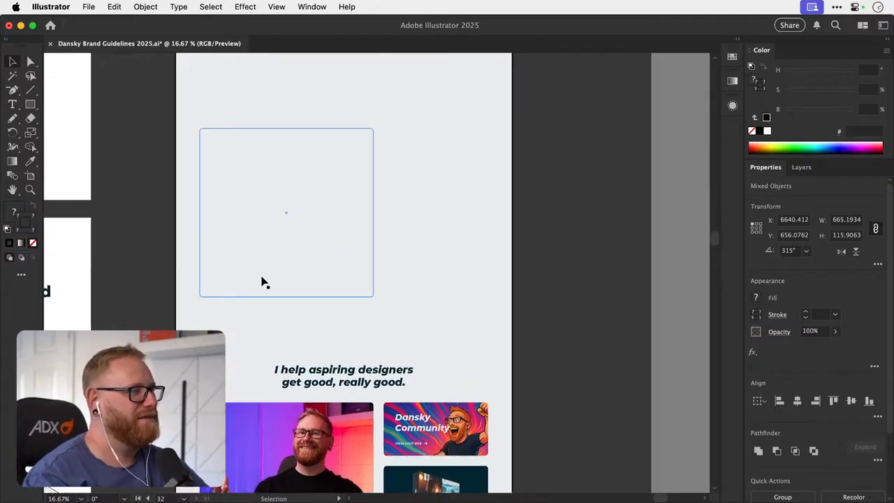
key(super+z)
key(space)
drag(258, 356, 262, 197)
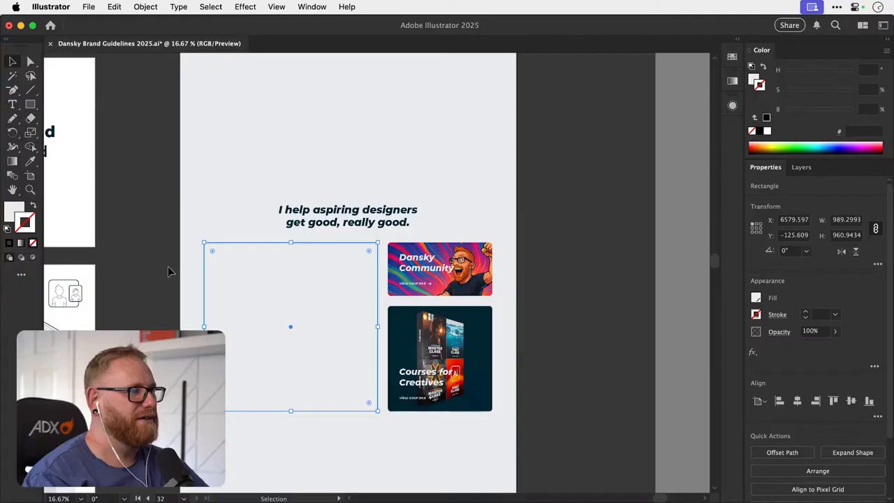
- Move the rectangle up to just below the hero and give it the default white fill and 1 pt black stroke
drag(212, 286, 242, 157)
scroll(249, 201, up, 5)
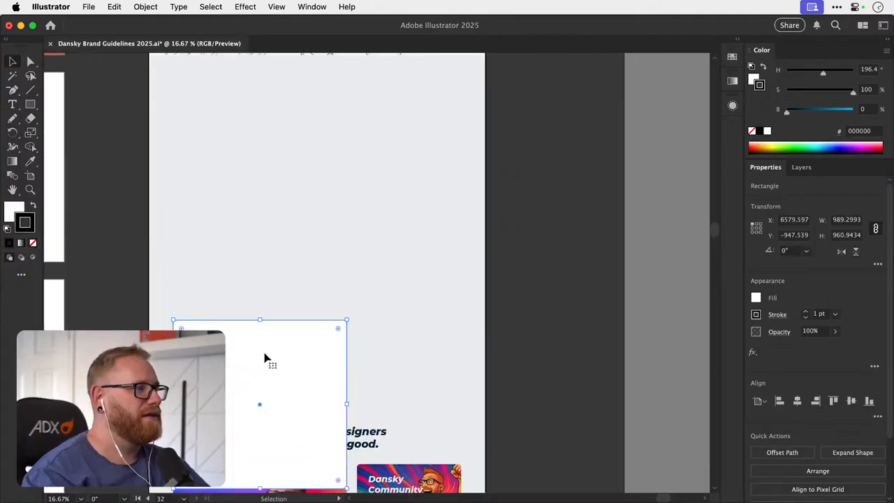
drag(264, 358, 255, 342)
scroll(266, 179, up, 10)
- Narrow the white rectangle to about 478 px and shorten it to about 572 px to form a small card
drag(329, 352, 238, 360)
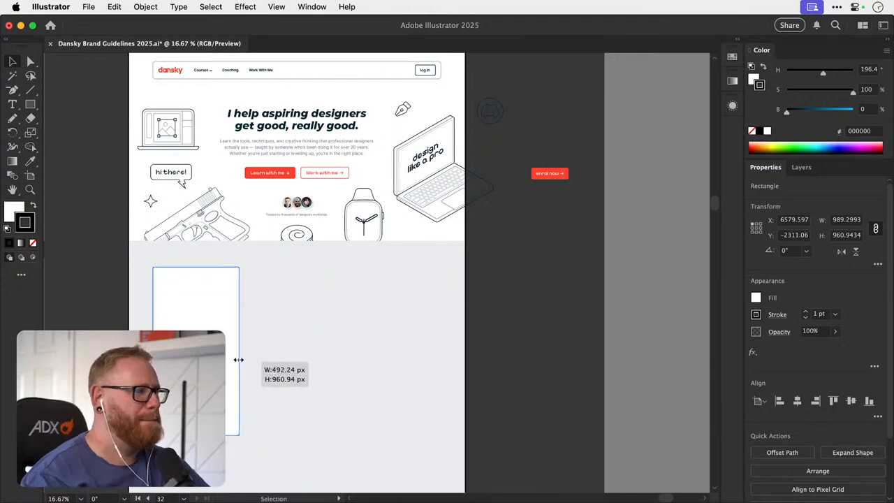
click(300, 294)
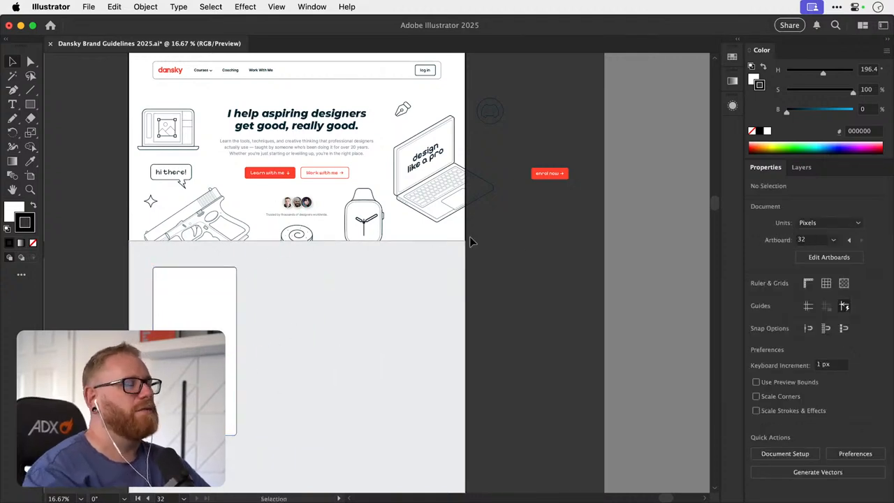
scroll(240, 346, down, 10)
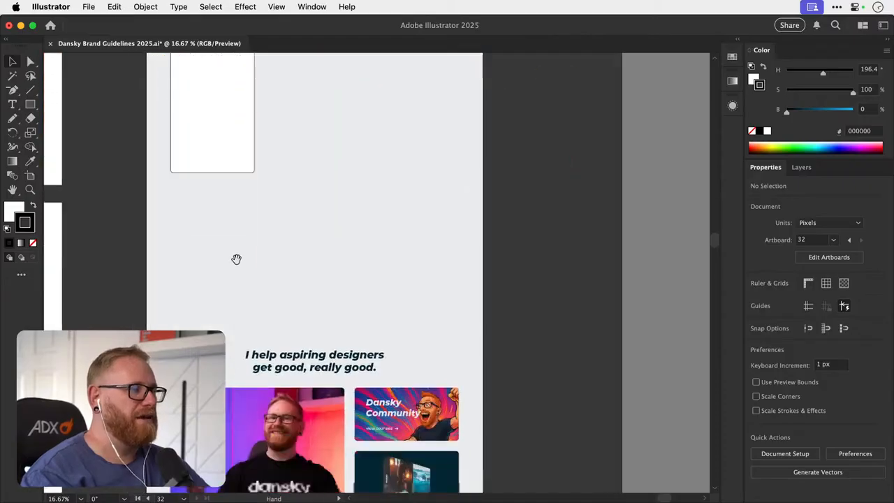
scroll(247, 275, up, 8)
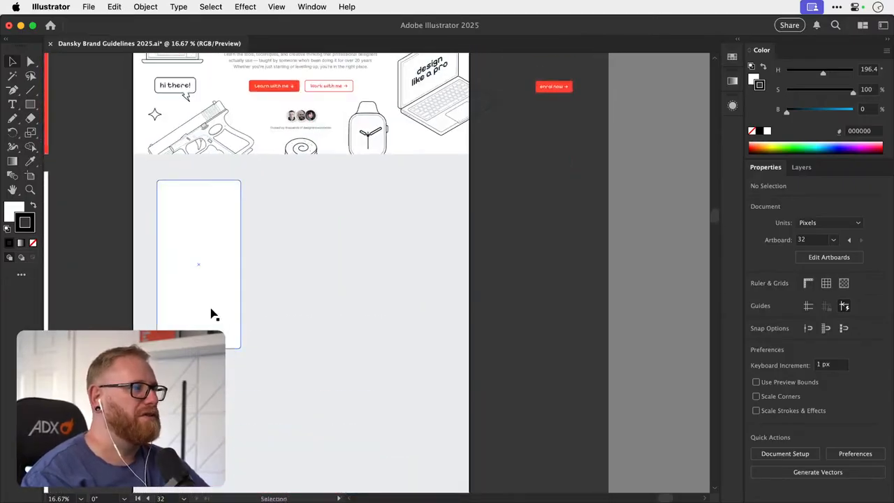
click(209, 315)
drag(199, 331, 199, 279)
- Duplicate the white card twice across the section to make a row of three below the hero
drag(212, 225, 459, 262)
click(259, 245)
scroll(243, 252, up, 3)
key(t)
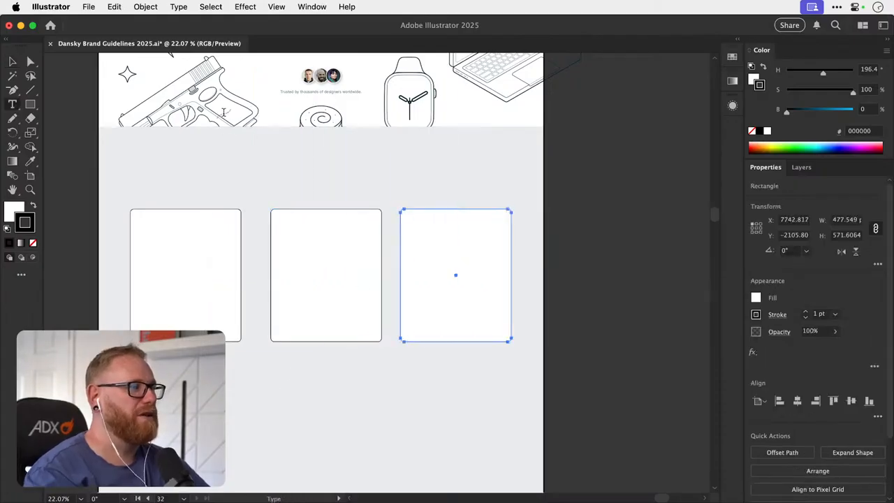
key(v)
- Place a copy of the second heading over the lower part of the first white card and bring it to the front
drag(299, 442, 312, 275)
drag(310, 372, 255, 427)
drag(244, 302, 230, 287)
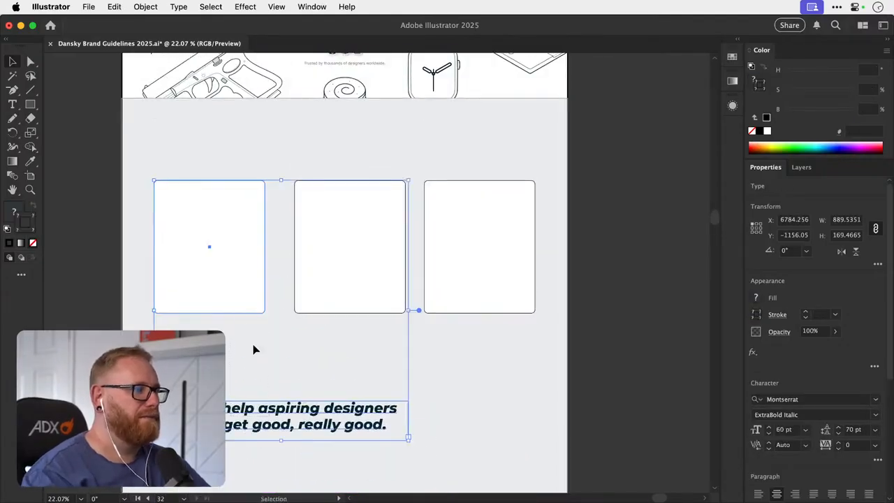
click(255, 349)
drag(260, 410, 202, 283)
key(super+shift+bracketright)
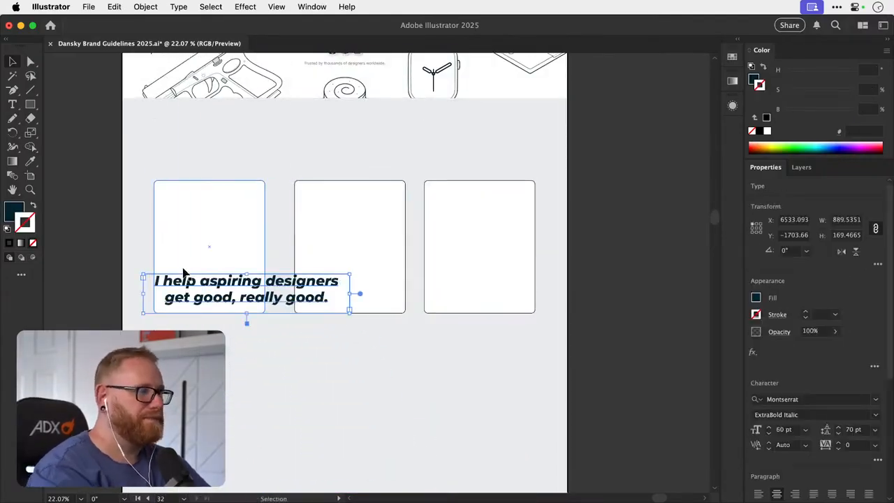
- Replace the copied heading's text with "Courses" and fit its text box to the first card
double_click(217, 279)
key(super+a)
text(Cou)
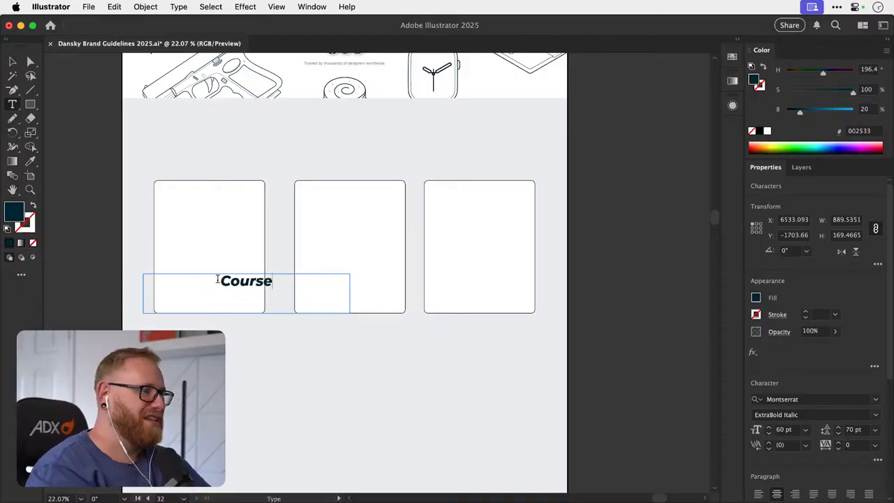
drag(350, 312, 362, 288)
- Add matching "Coaching" and "Community" labels to the second and third cards, centring the Community label within its card
key(super+d)
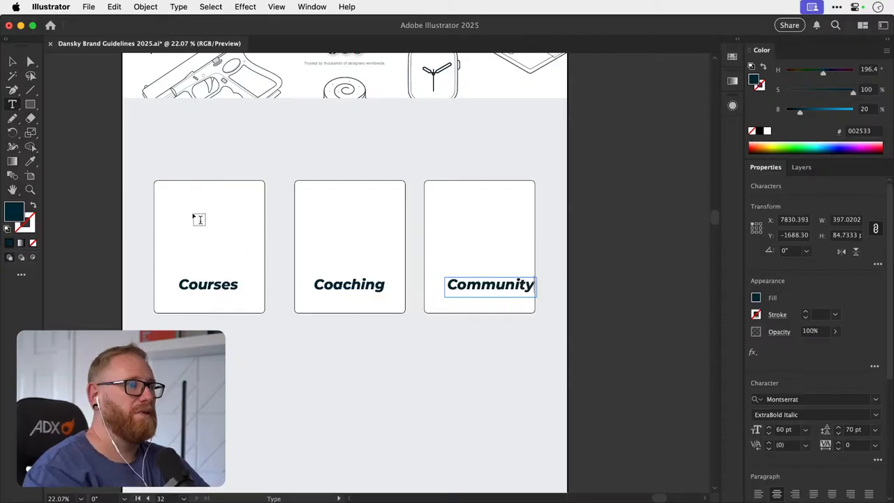
click(87, 125)
scroll(340, 227, up, 2)
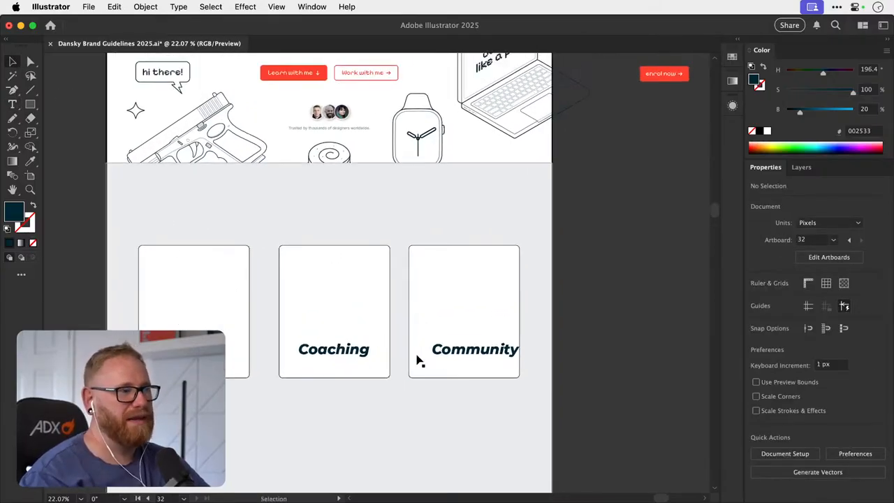
drag(460, 352, 451, 352)
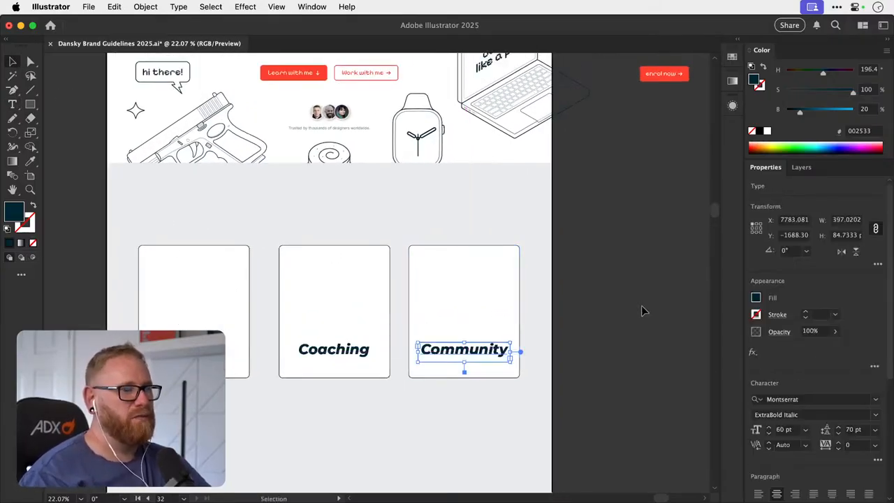
click(642, 312)
drag(494, 311, 485, 419)
drag(483, 369, 491, 314)
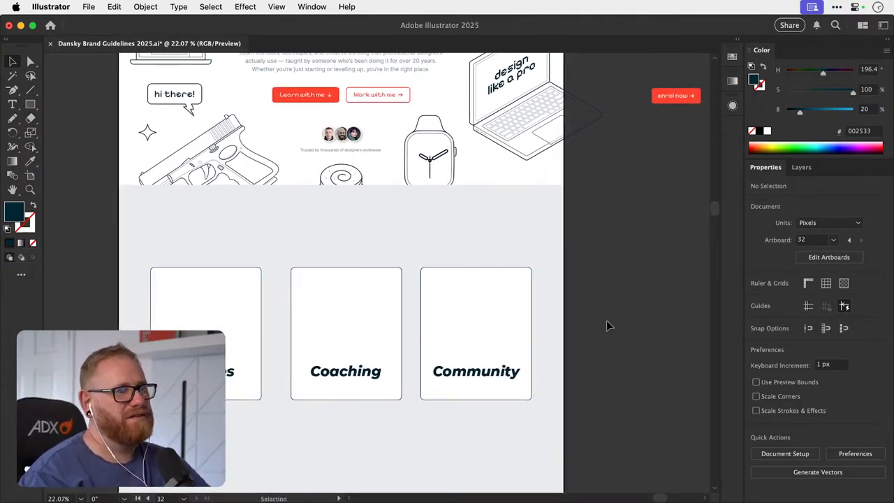
- Copy the Discord illustration from the Illustrations artboard onto the Community card, above its label
key(super+minus)
key(super+minus)
key(super+minus)
drag(401, 399, 412, 303)
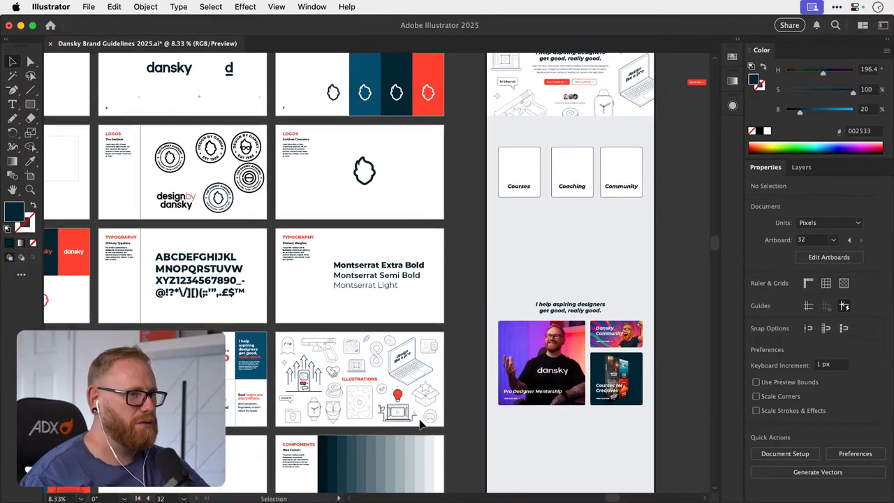
drag(421, 424, 614, 163)
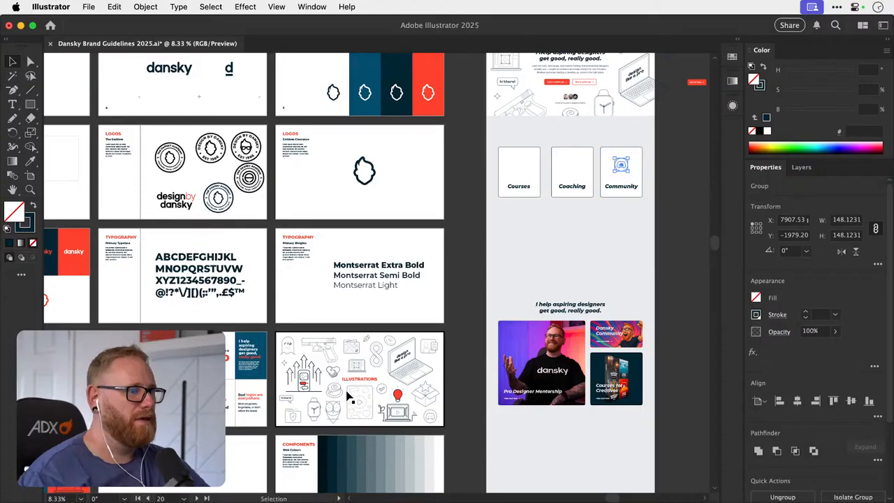
- Copy the two-person portrait illustration from the Illustrations artboard onto the Courses card, above its label
scroll(361, 394, up, 5)
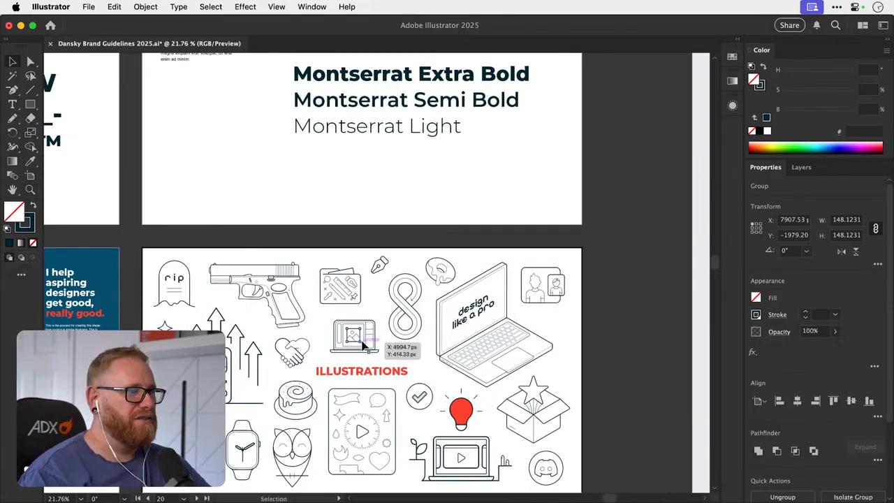
click(370, 336)
click(555, 291)
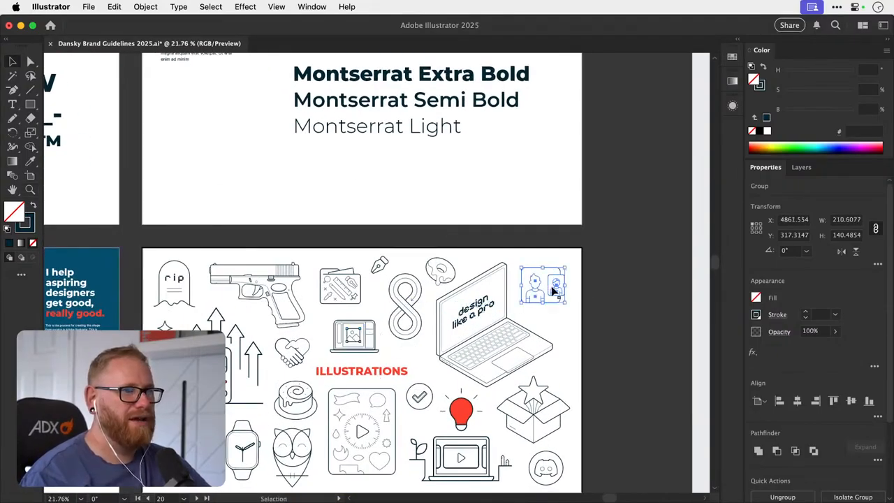
drag(623, 205, 405, 321)
drag(627, 107, 497, 292)
key(super+v)
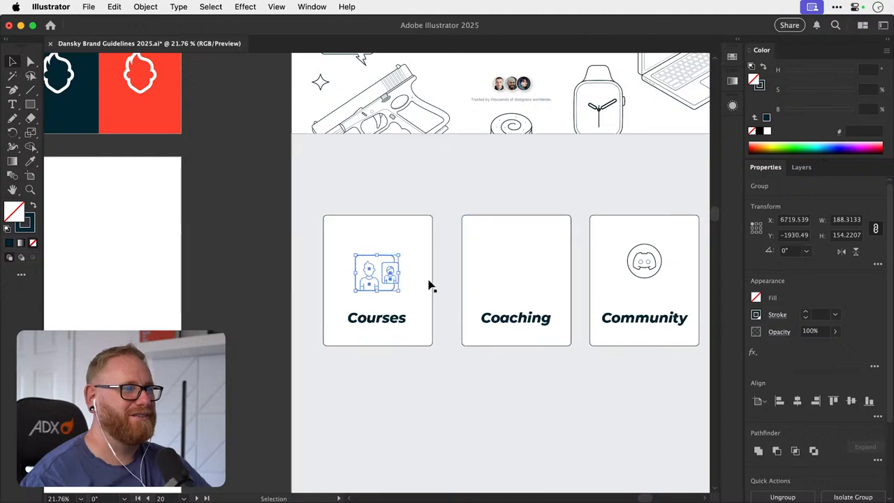
- Move the two-person portrait illustration from the Courses card onto the Coaching card, above its label
drag(394, 278, 541, 276)
- Copy the small laptop illustration with the image frame on its screen from the Illustrations artboard
drag(359, 349, 511, 161)
drag(350, 346, 483, 189)
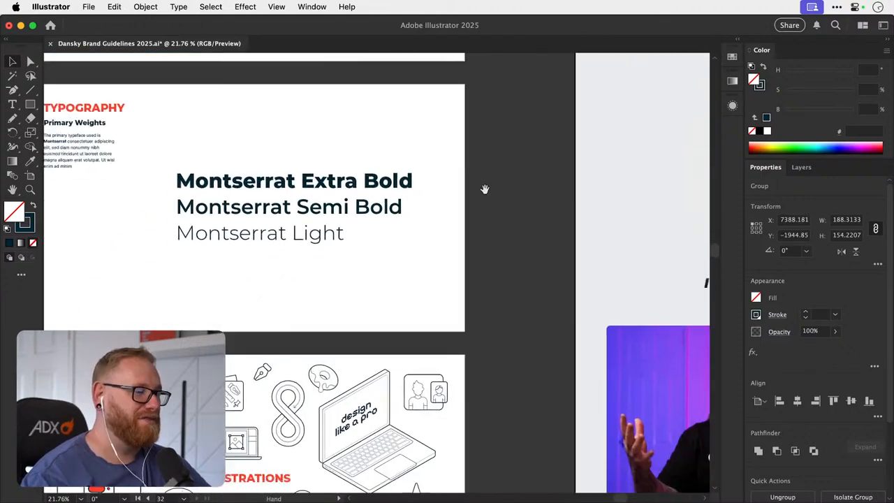
drag(338, 386, 427, 260)
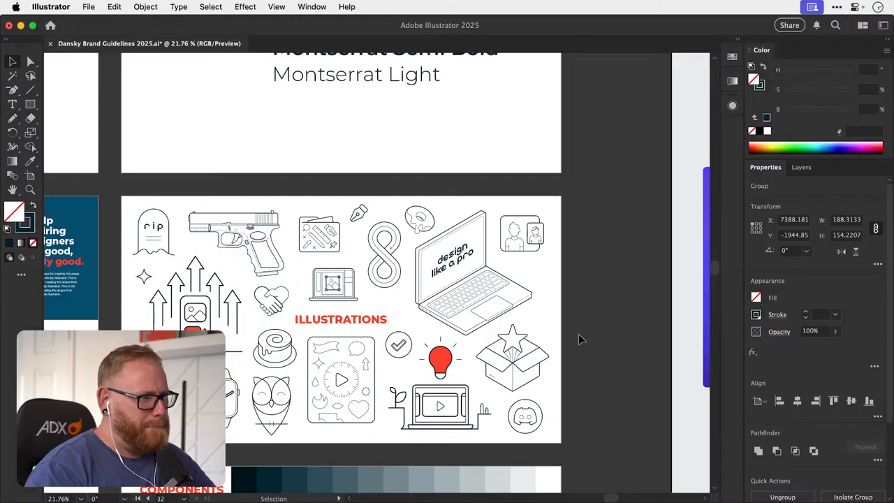
scroll(591, 315, right, 5)
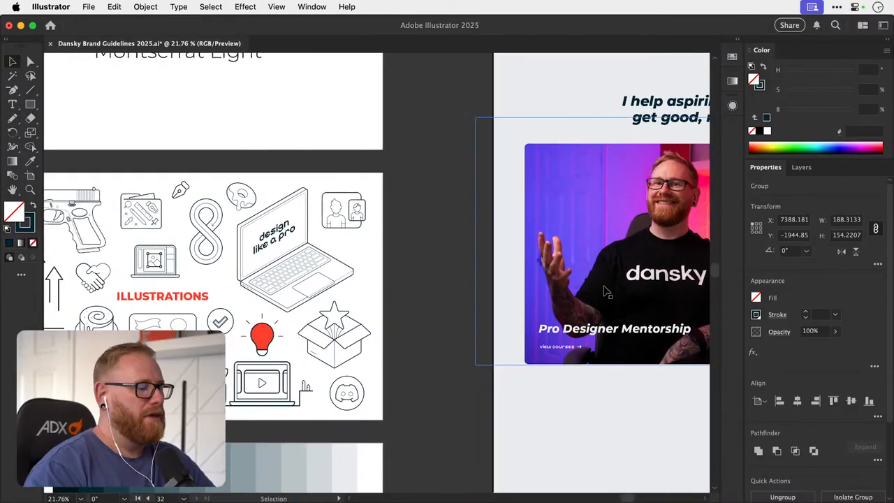
scroll(606, 292, down, 5)
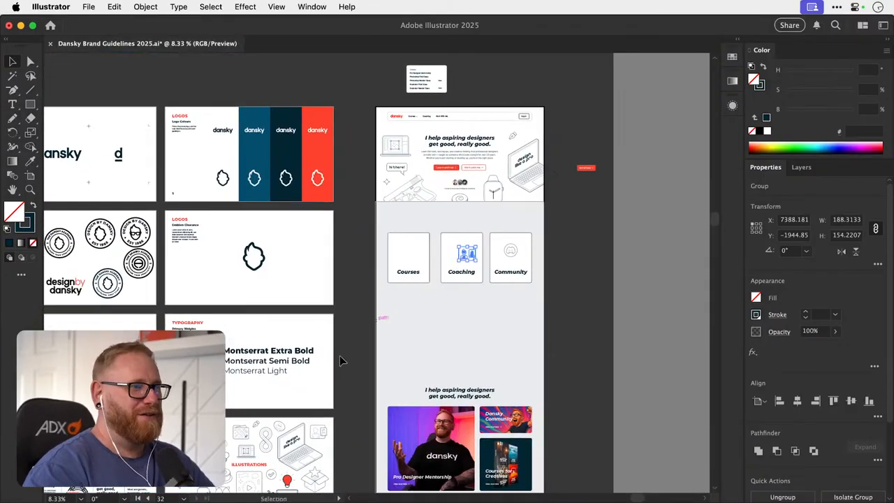
scroll(340, 360, down, 3)
scroll(341, 360, left, 3)
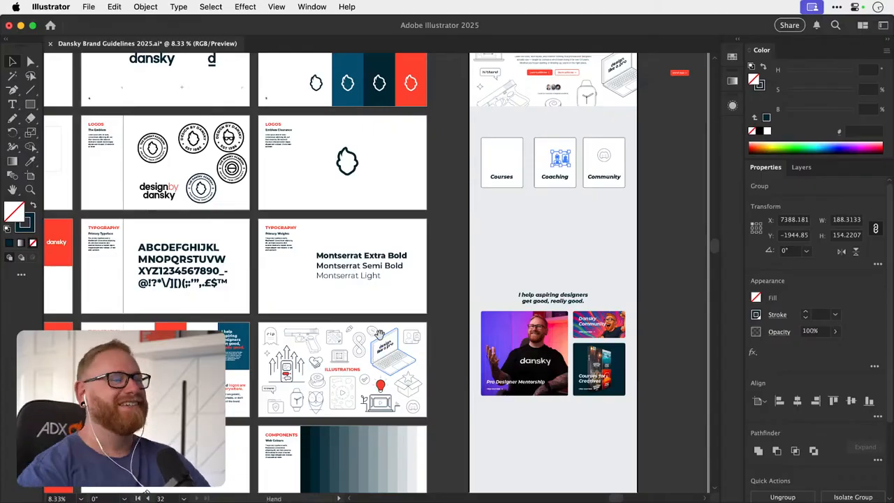
scroll(381, 341, right, 5)
click(325, 360)
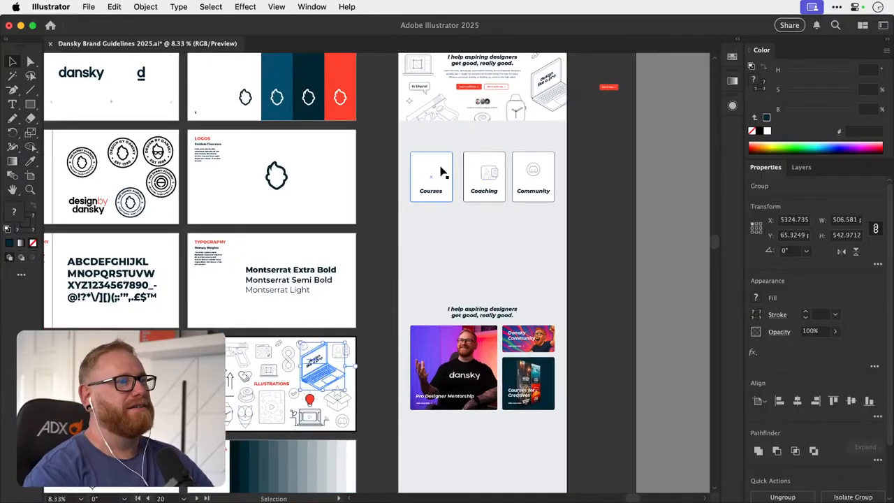
click(276, 370)
key(super+c)
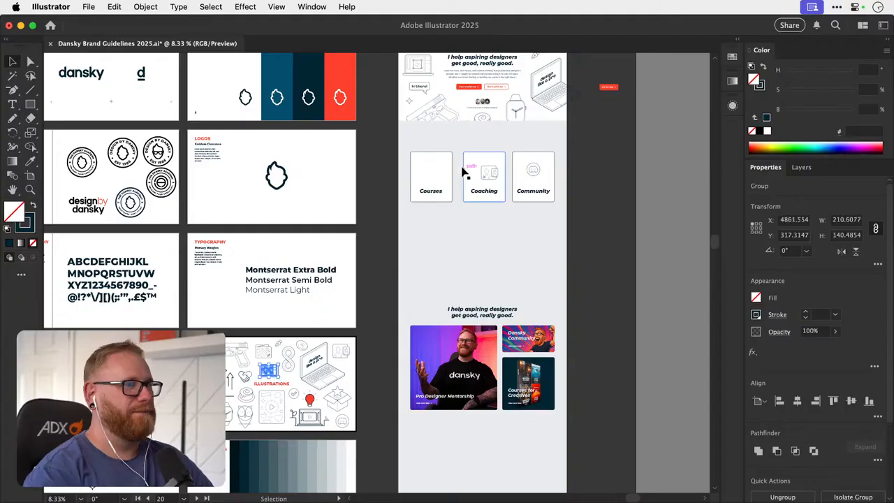
- Paste the small laptop illustration and place it on the Courses card, above its label
click(444, 172)
key(super+v)
drag(451, 174, 350, 234)
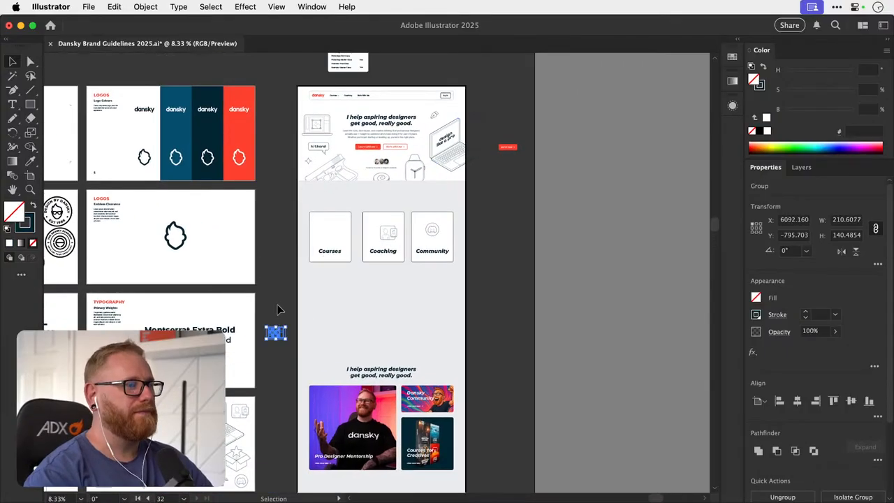
drag(280, 334, 333, 234)
key(super+space)
drag(336, 227, 331, 254)
key(space)
key(super+minus)
key(super+minus)
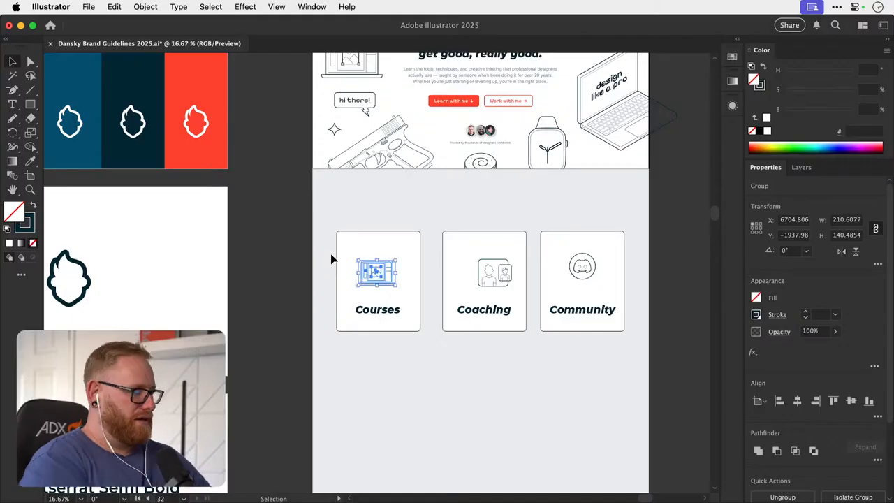
key(super+Tab)
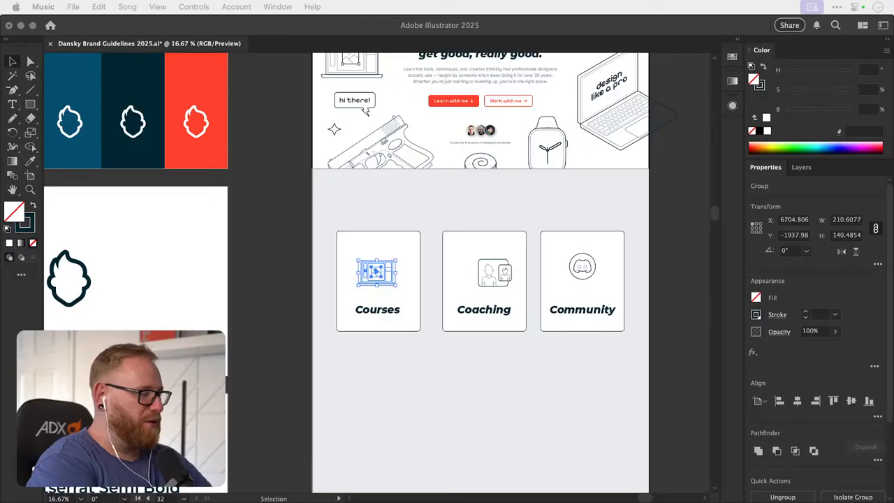
key(super+Tab)
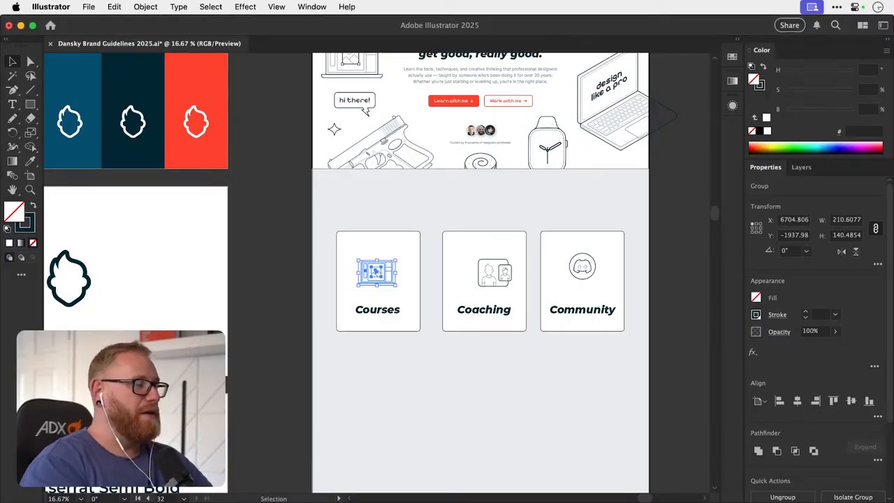
click(278, 241)
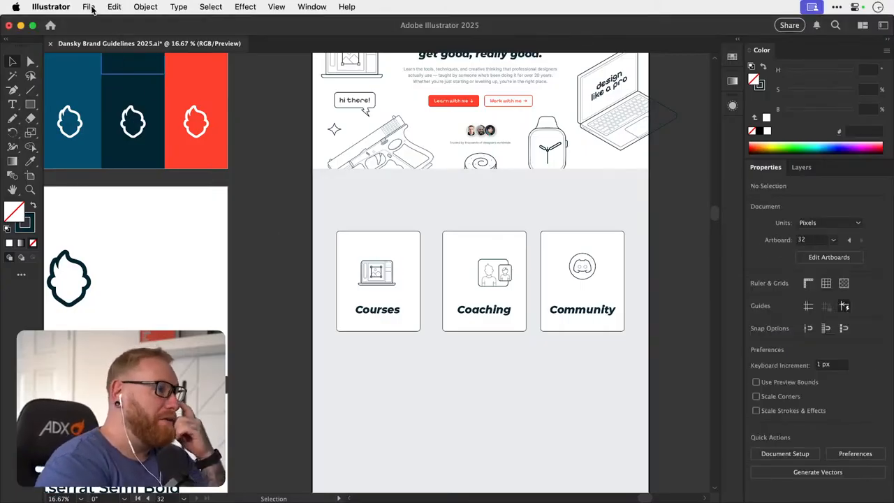
- Open the recent file Certificate.ai and examine the Dansky Academy badge at the foot of the certificate
click(90, 7)
mouse_move(173, 63)
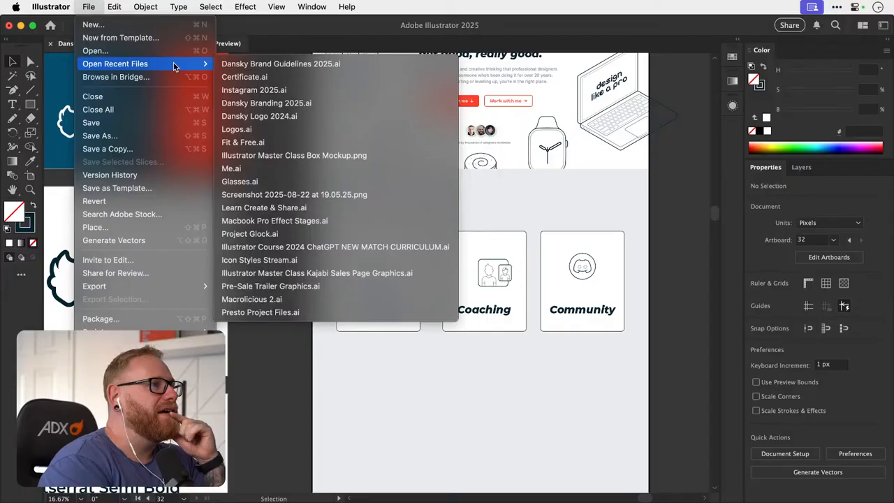
click(334, 79)
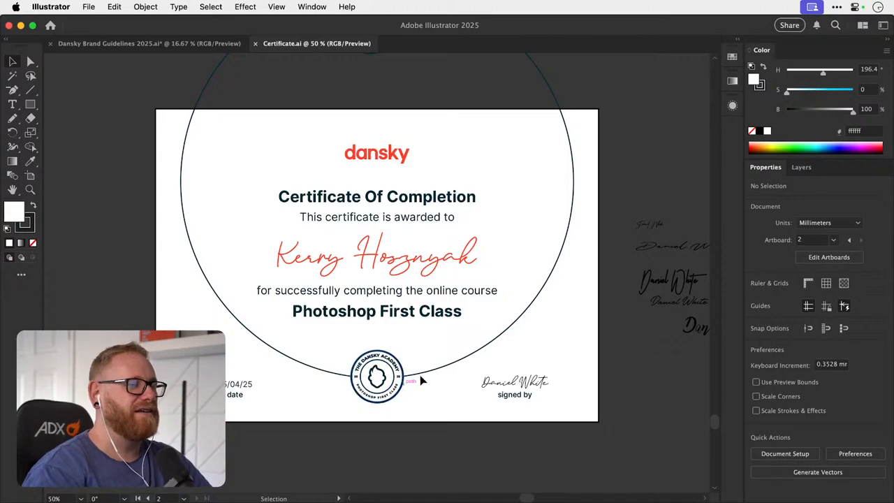
key(z)
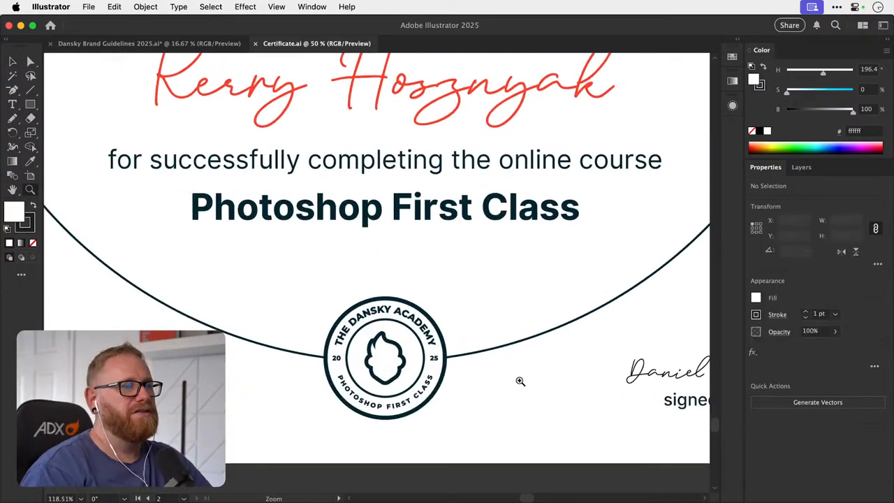
key(v)
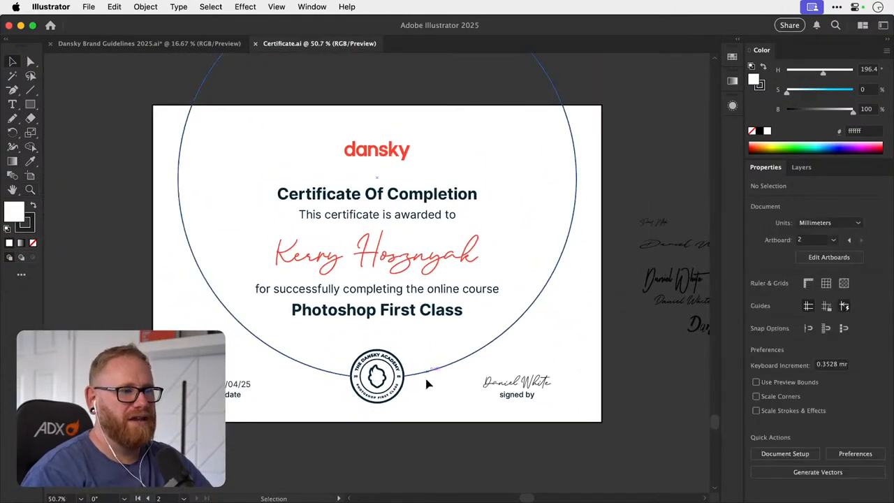
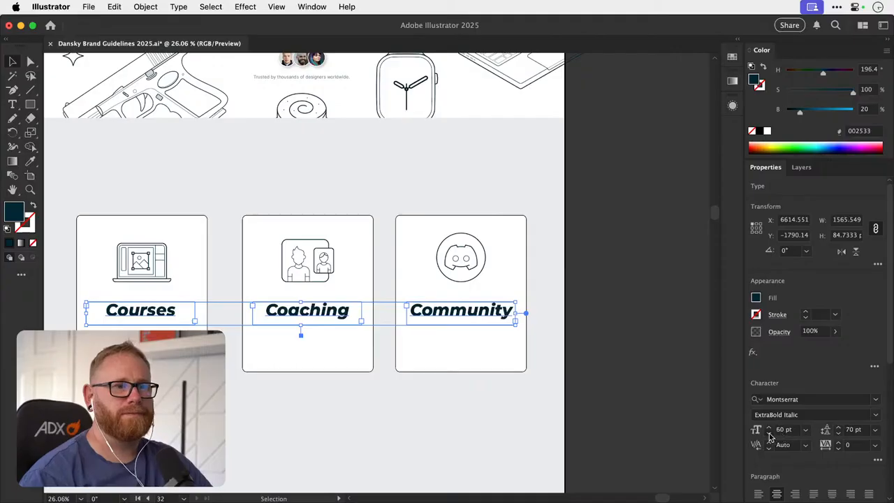
- Reduce the font size of the Courses, Coaching and Community card headings to 40 pt
click(770, 434)
click(769, 434)
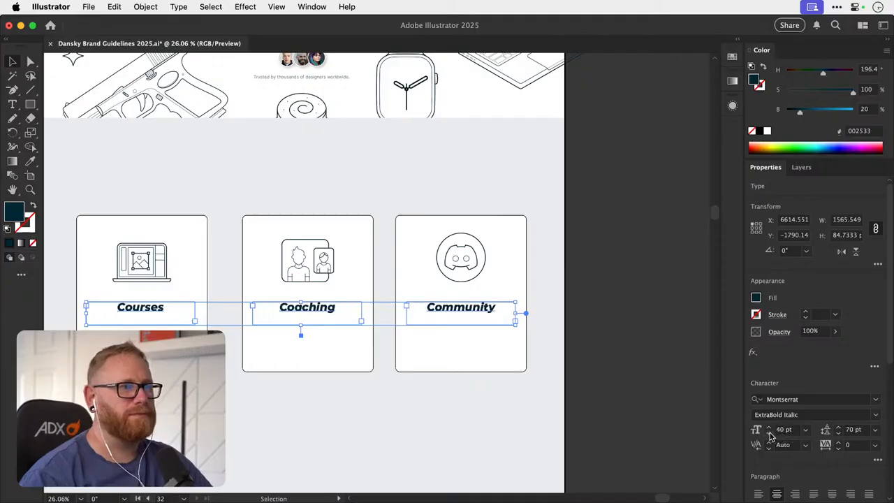
click(634, 299)
- Paste a copy of the hero's intro paragraph below the Courses heading and narrow its text box to about 677 px
drag(355, 359, 429, 315)
drag(372, 345, 355, 488)
click(321, 169)
drag(269, 475, 326, 354)
key(super+v)
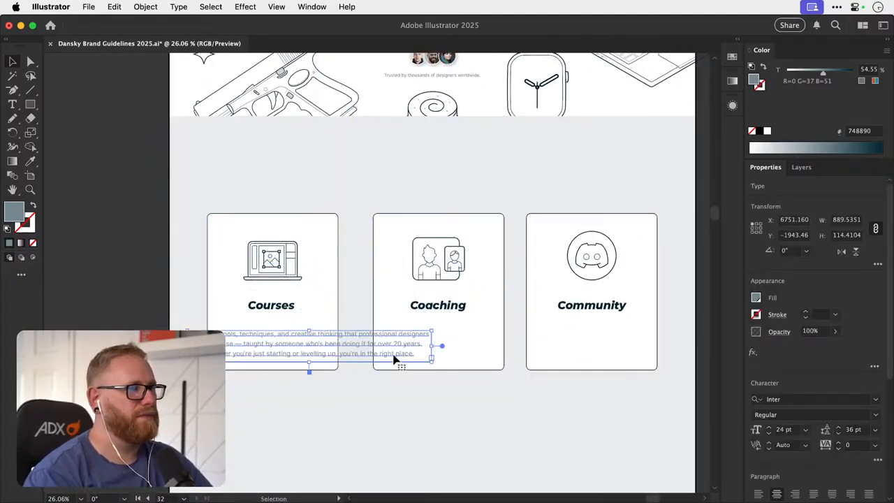
drag(432, 358, 370, 363)
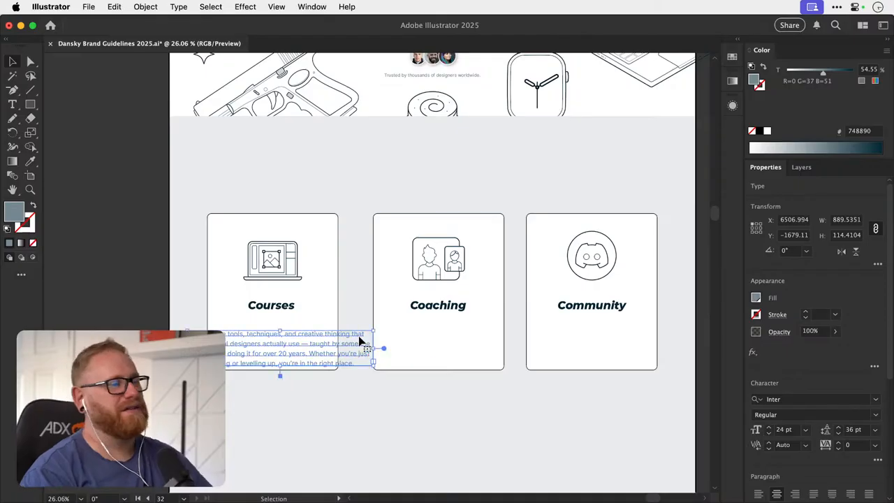
- Shorten the pasted paragraph to "Learn the tools, techniques, and creative thinking that professional designers actually use."
scroll(360, 341, up, 3)
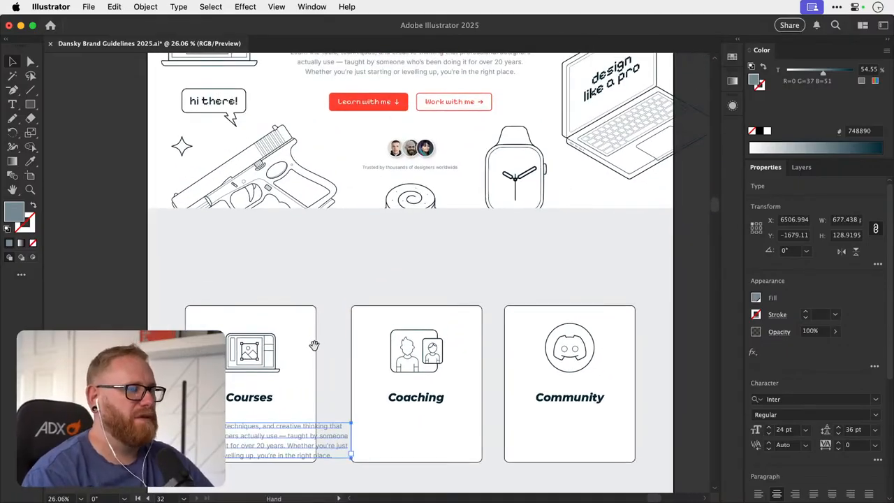
scroll(315, 342, up, 6)
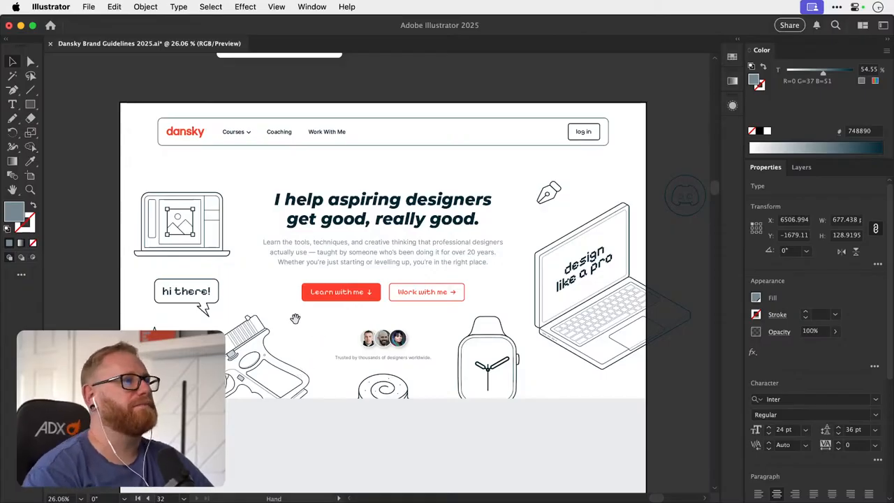
scroll(300, 385, down, 6)
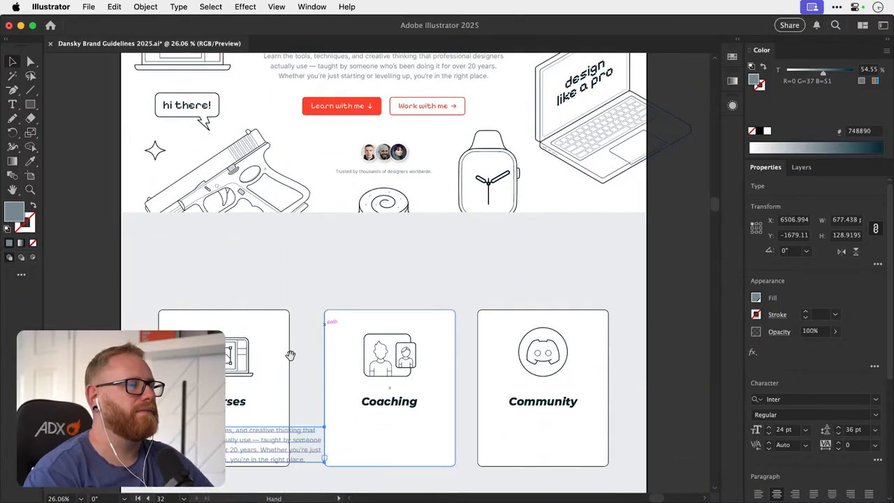
scroll(290, 328, down, 3)
key(t)
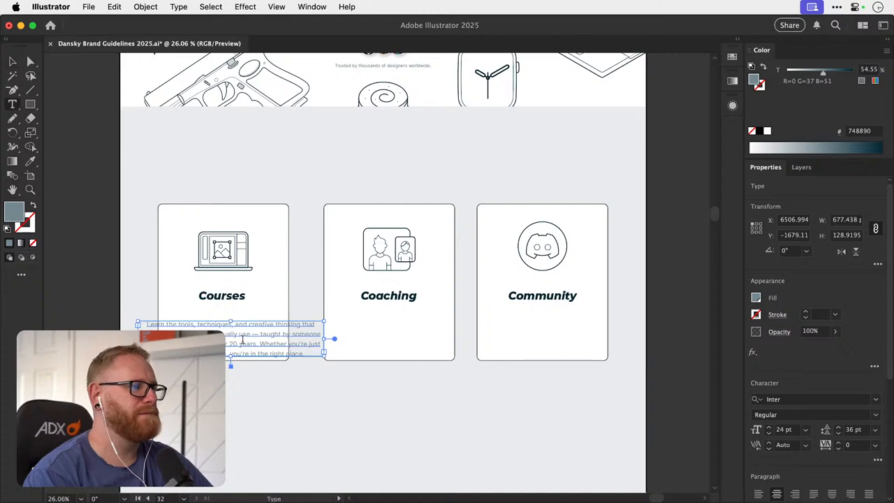
drag(287, 334, 355, 361)
key(BackSpace)
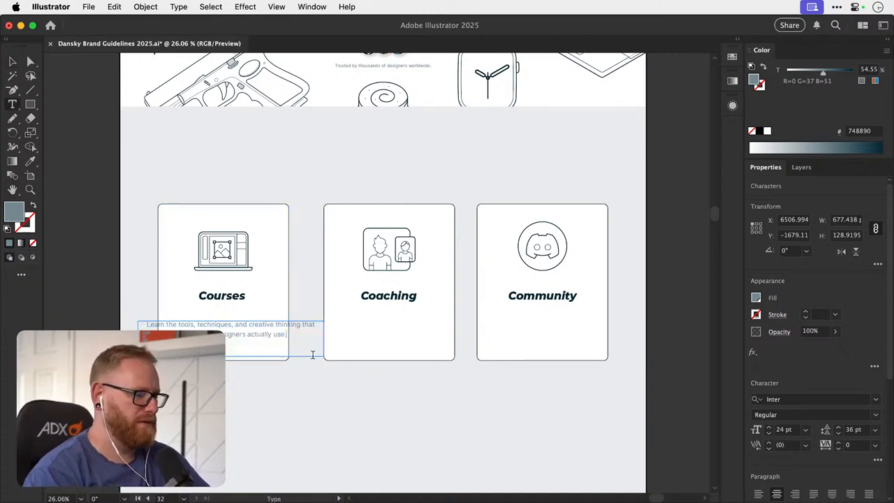
- Narrow the description's text box to about 423 px and centre it horizontally on the Courses card, just below the heading
click(12, 62)
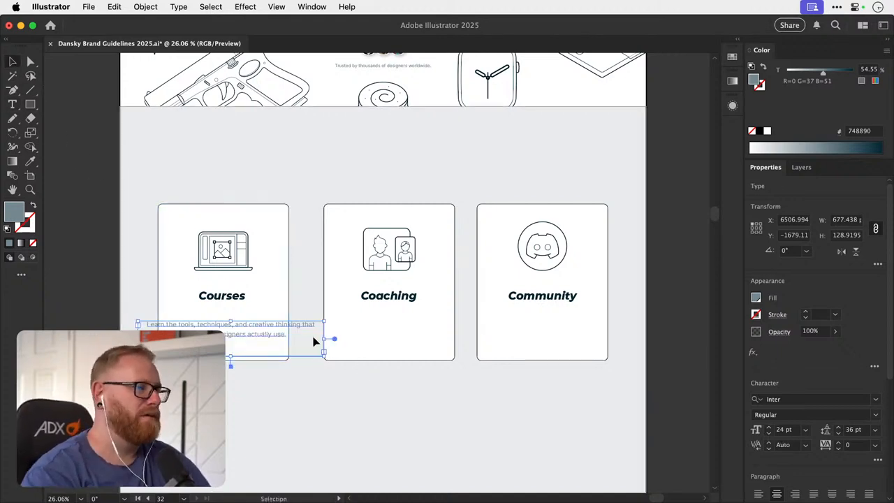
drag(324, 338, 288, 340)
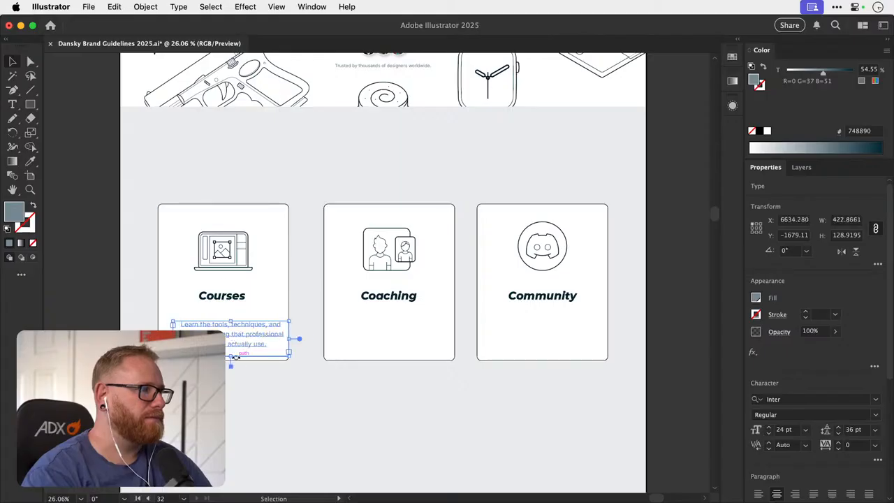
shift+click(273, 311)
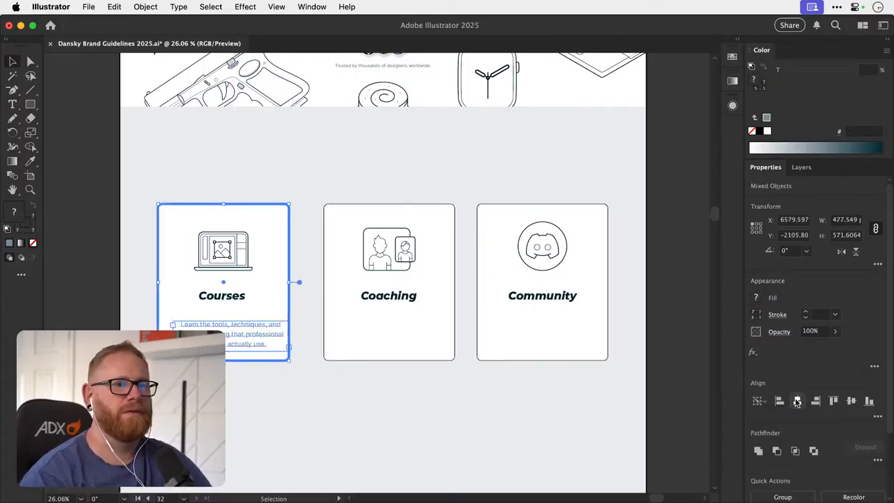
click(671, 358)
drag(238, 336, 238, 325)
shift+click(276, 358)
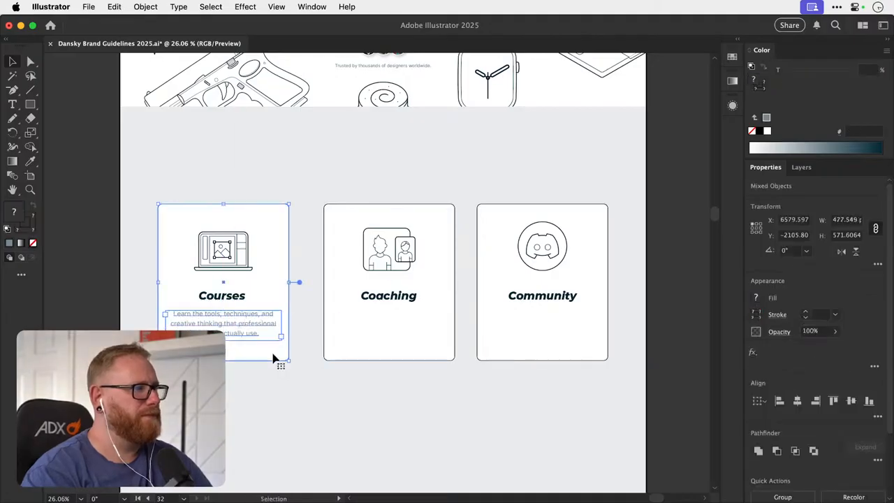
click(273, 356)
click(798, 401)
click(671, 353)
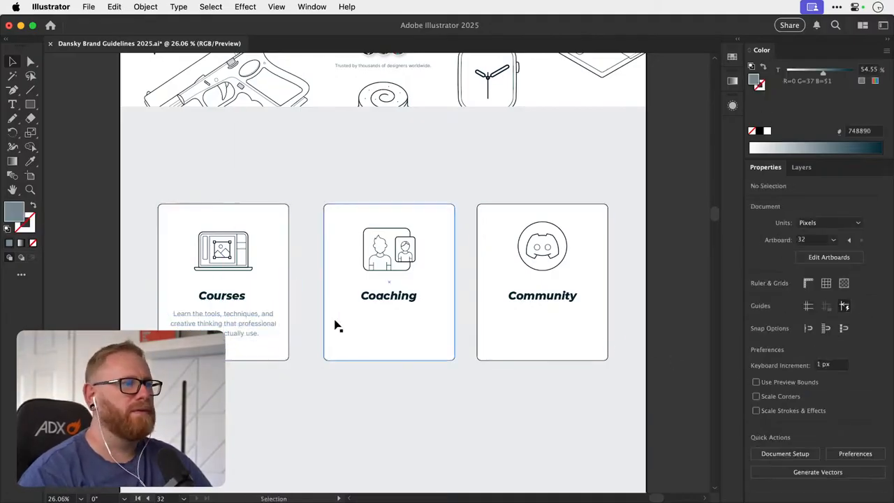
- Duplicate the description onto the Coaching and Community cards and centre the Coaching copy horizontally on its card
drag(249, 329, 413, 334)
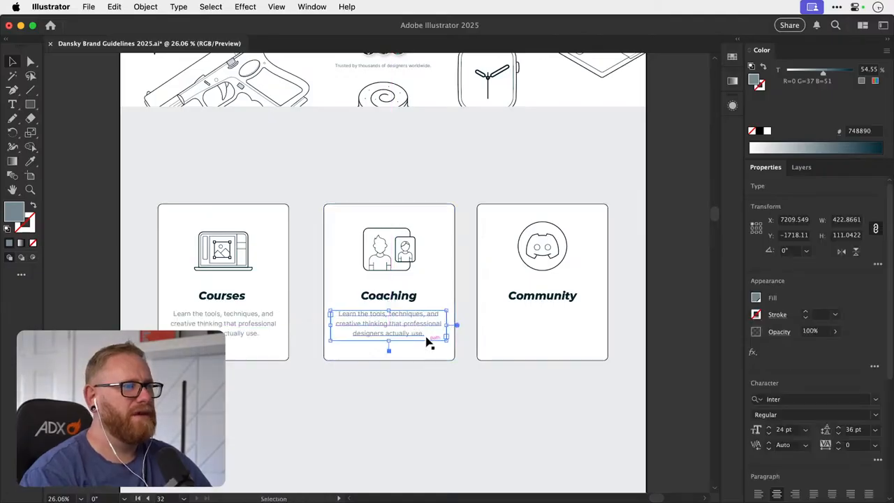
key(super+d)
click(415, 357)
shift+click(417, 335)
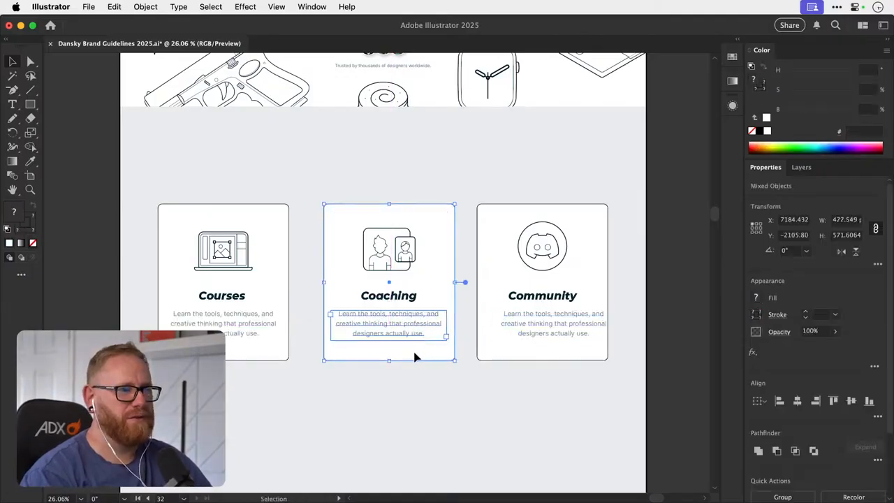
click(414, 356)
click(798, 401)
click(653, 335)
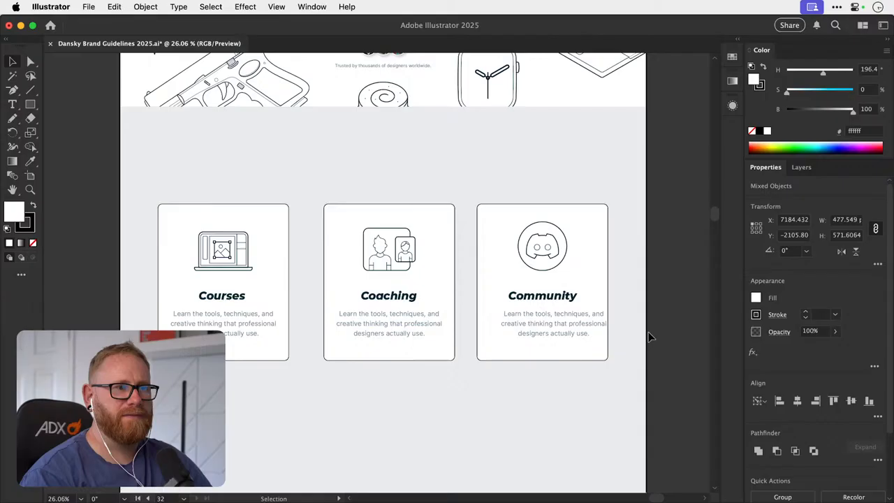
- Centre the Community description horizontally on its card and save the document
click(571, 329)
shift+click(578, 357)
click(593, 359)
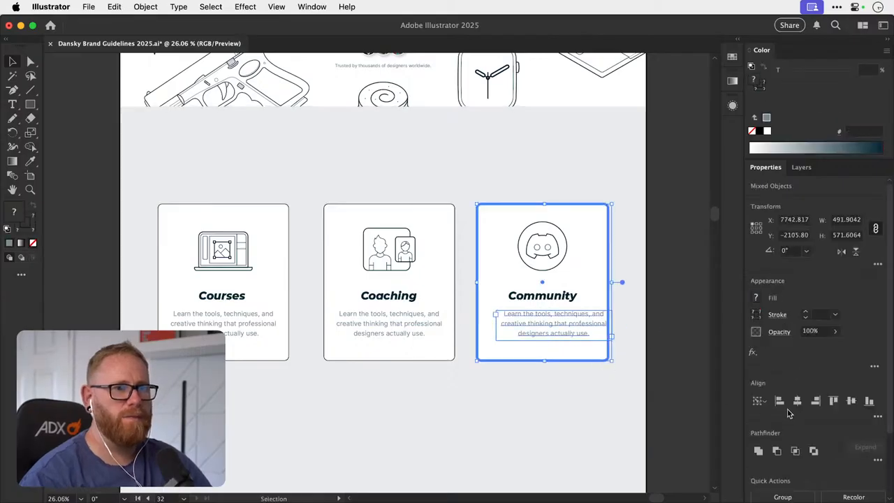
click(797, 401)
key(a)
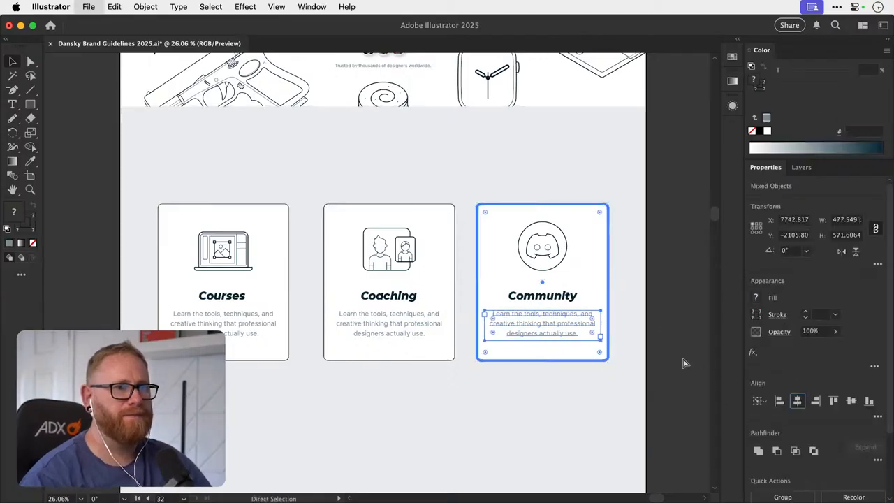
click(650, 289)
key(v)
key(super+s)
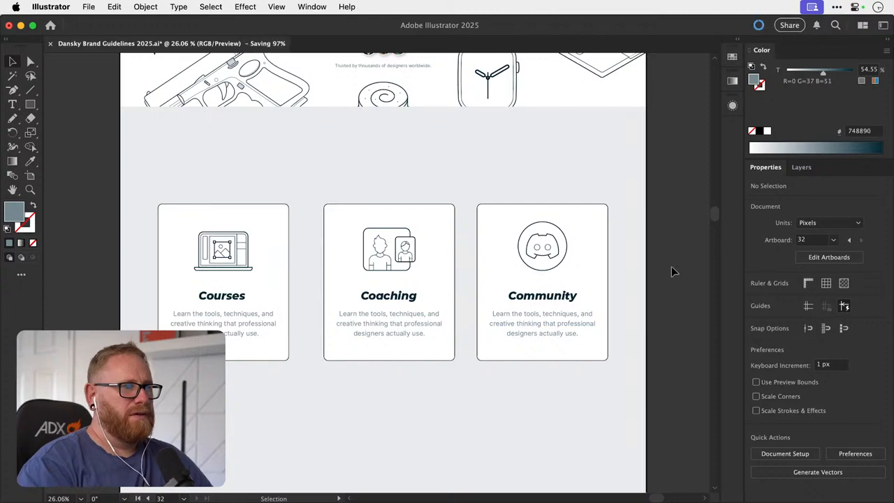
- Examine the three-card row and the whole page layout alongside the neighbouring brand guideline artboards
key(super+minus)
key(super+minus)
key(space)
drag(464, 282, 449, 308)
key(space)
drag(306, 342, 277, 314)
key(super+space)
drag(260, 267, 326, 244)
key(space)
mouse_move(278, 271)
mouse_down()
mouse_move(278, 286)
mouse_move(271, 266)
mouse_up()
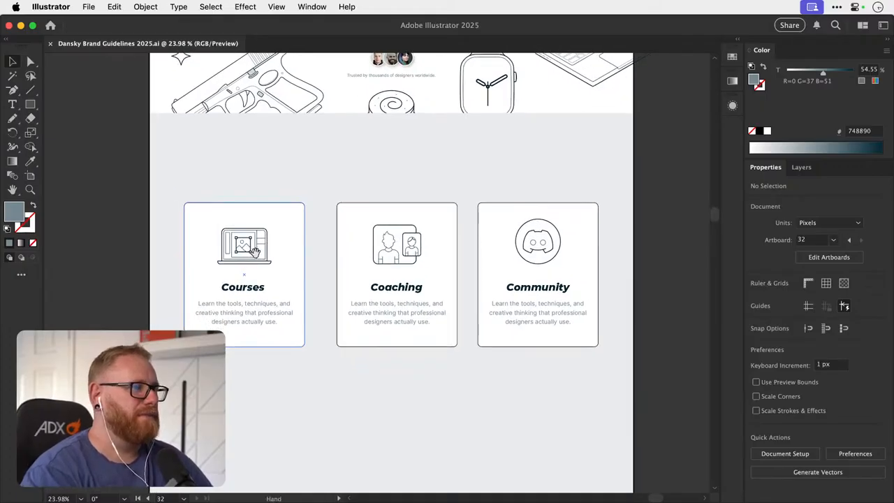
drag(248, 248, 259, 225)
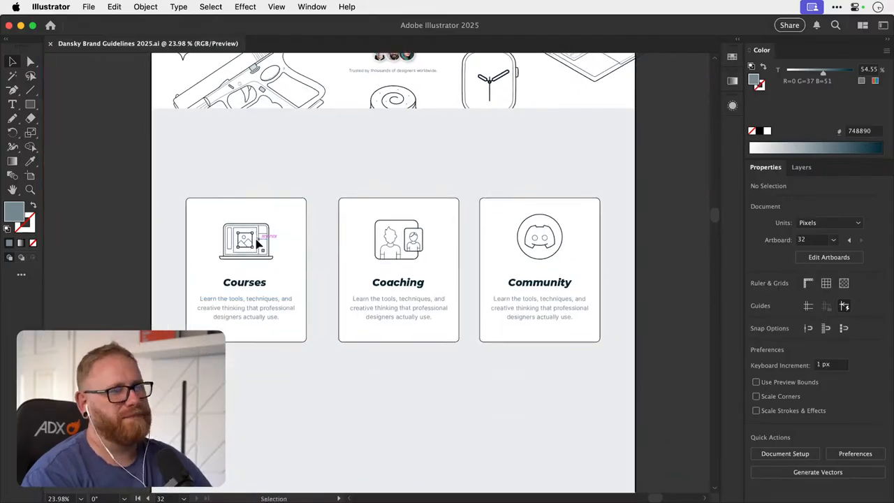
key(super+minus)
key(super+minus)
key(super+minus)
key(super+minus)
drag(315, 373, 431, 224)
drag(358, 340, 208, 347)
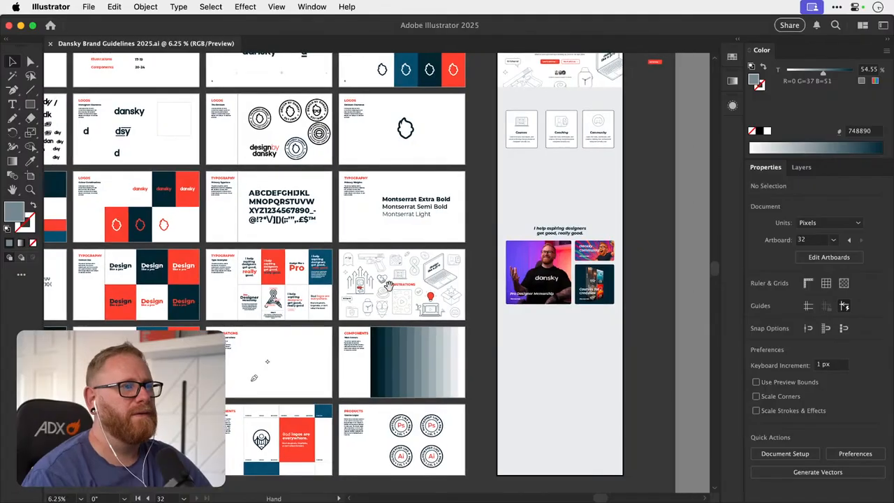
drag(389, 276, 306, 347)
drag(352, 302, 259, 330)
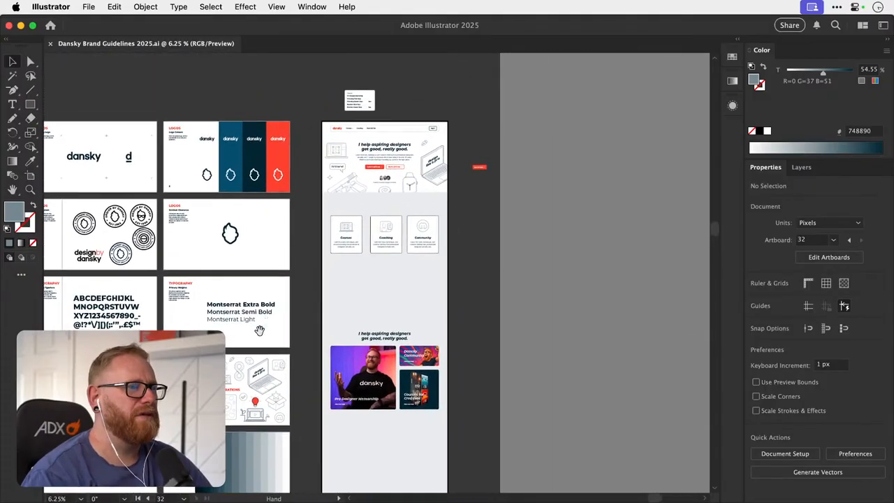
drag(344, 291, 408, 254)
- Recolour the locked grey background rectangle below the hero to white (ffffff) and lock it again
key(z)
key(v)
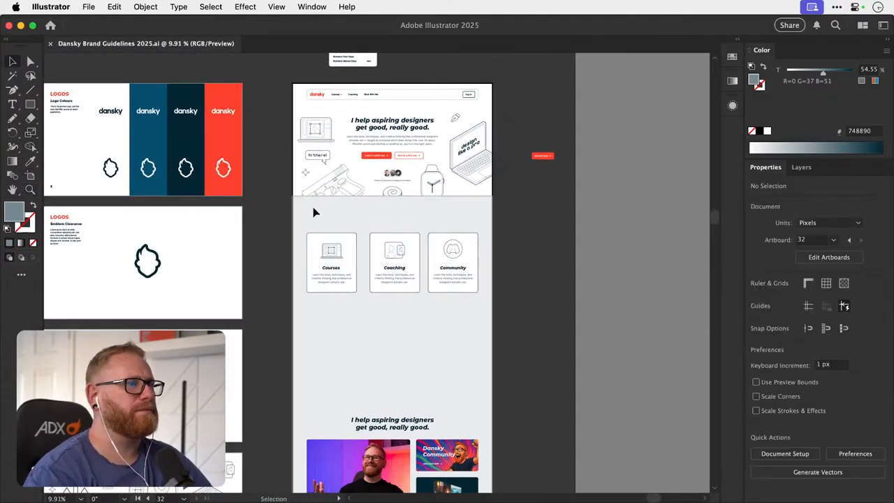
click(295, 354)
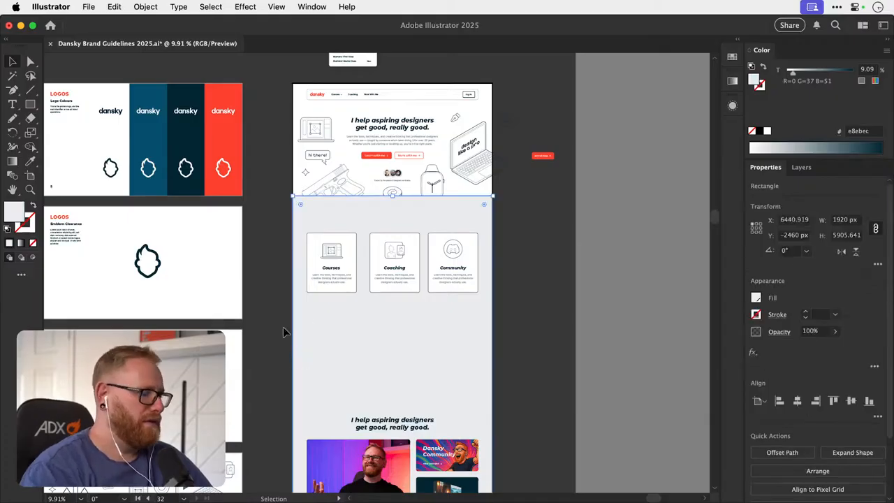
key(i)
click(234, 277)
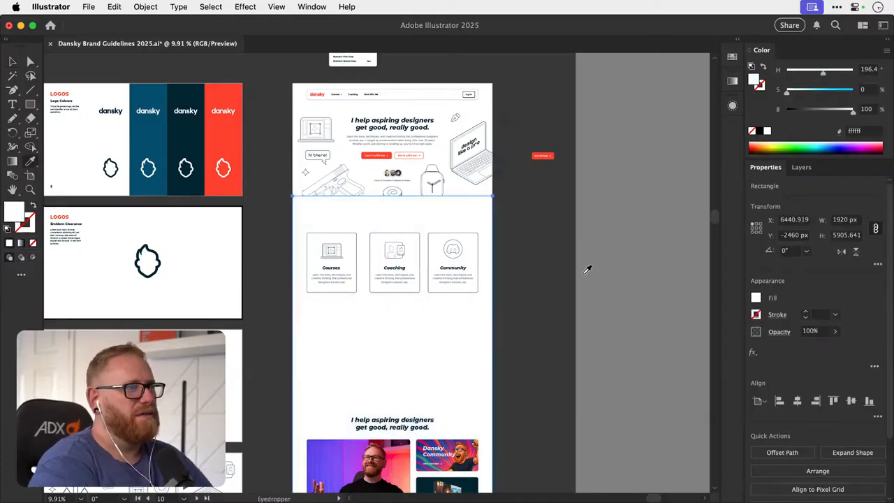
key(v)
click(535, 254)
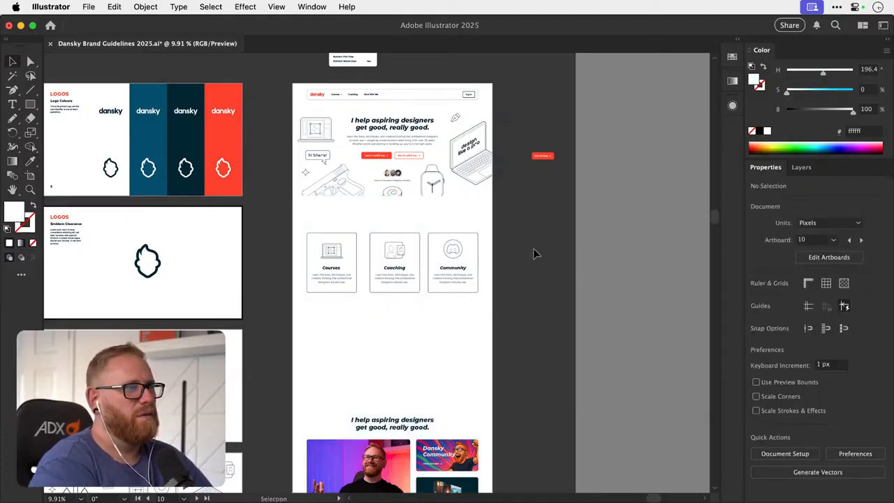
click(394, 323)
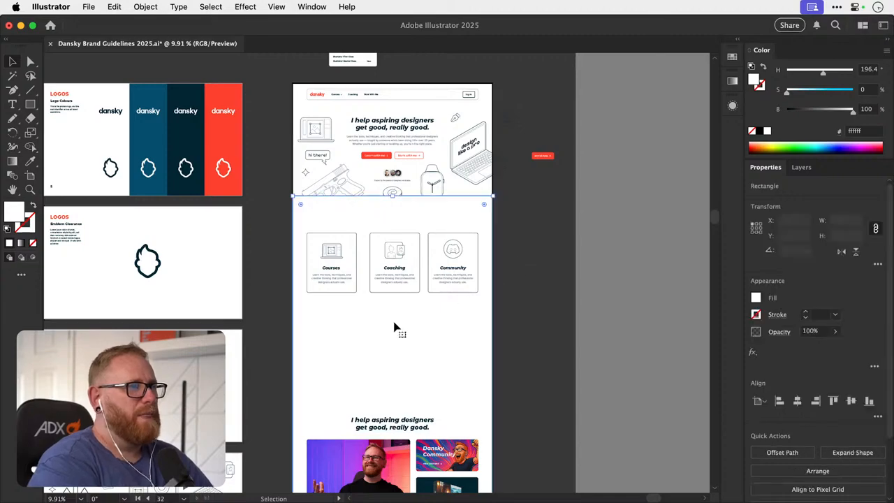
key(super+2)
- Draw a horizontal line about 1286 px long between the hero illustrations and the three cards
key(space)
drag(374, 236, 351, 266)
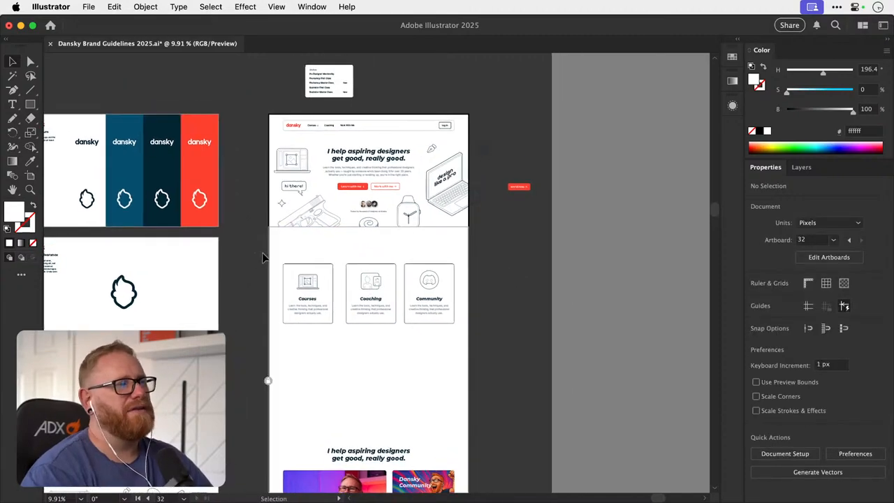
scroll(292, 237, up, 5)
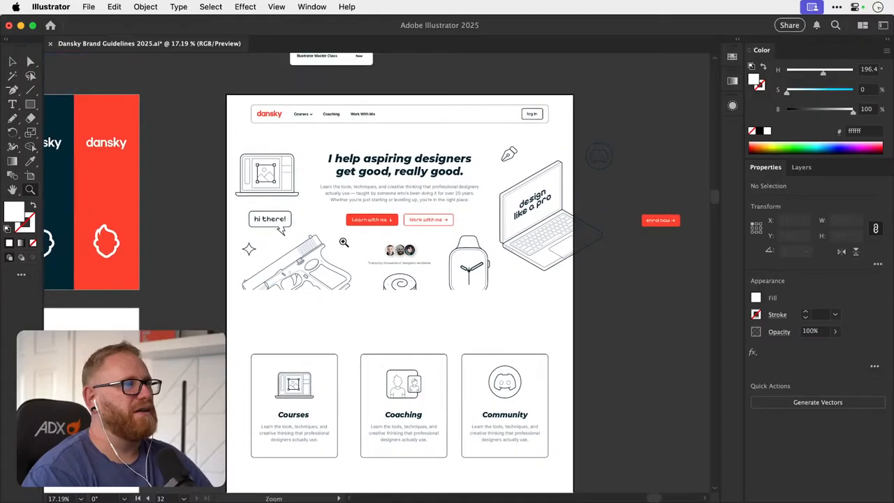
key(backslash)
drag(240, 306, 474, 305)
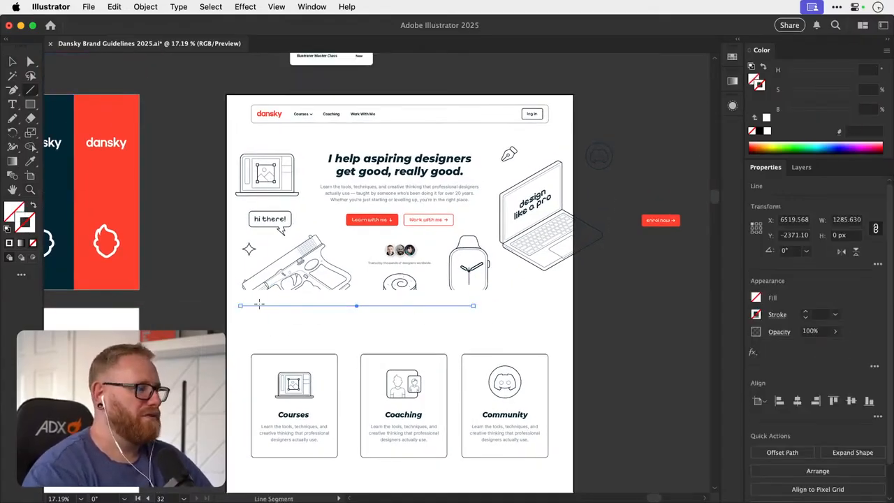
- Give the line the navigation bar's dark 1 pt outline (002533) and remove its fill
key(i)
click(403, 117)
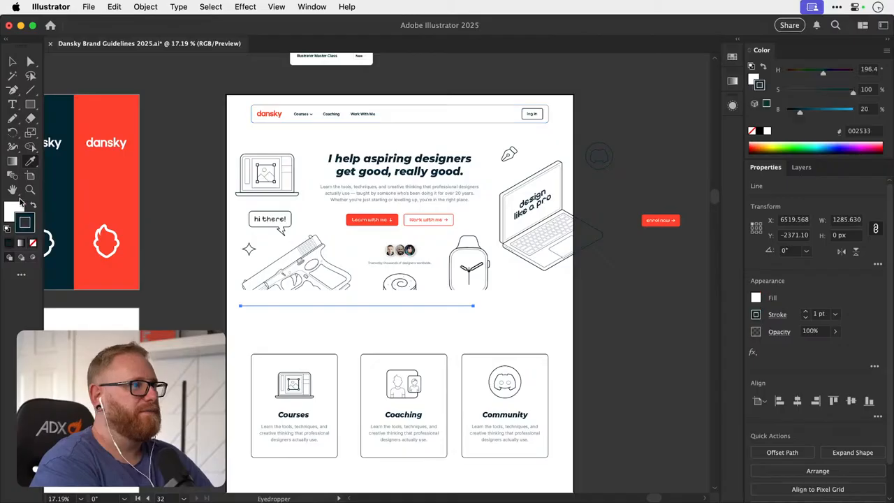
click(35, 244)
key(super+shift+a)
- Stretch the line to the full 1920 px page width along the hero's bottom edge with a 2 pt stroke
key(z)
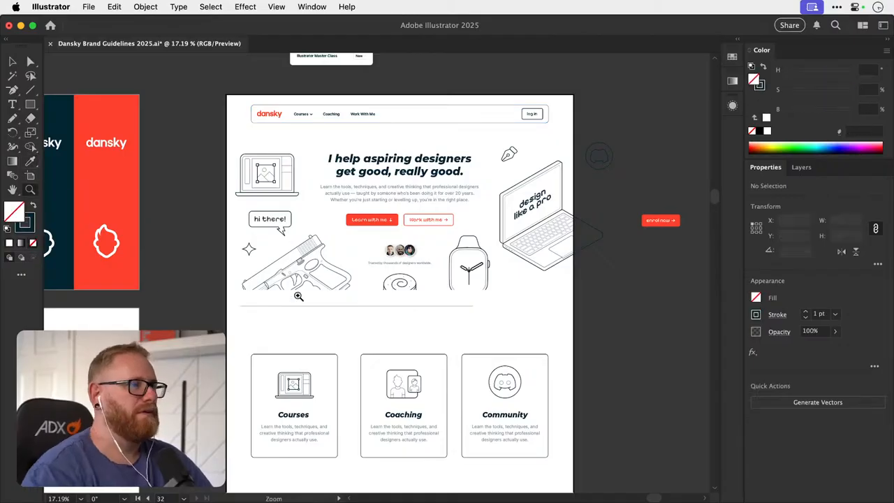
drag(240, 296, 308, 298)
key(v)
key(a)
drag(241, 325, 198, 326)
scroll(459, 289, right, 10)
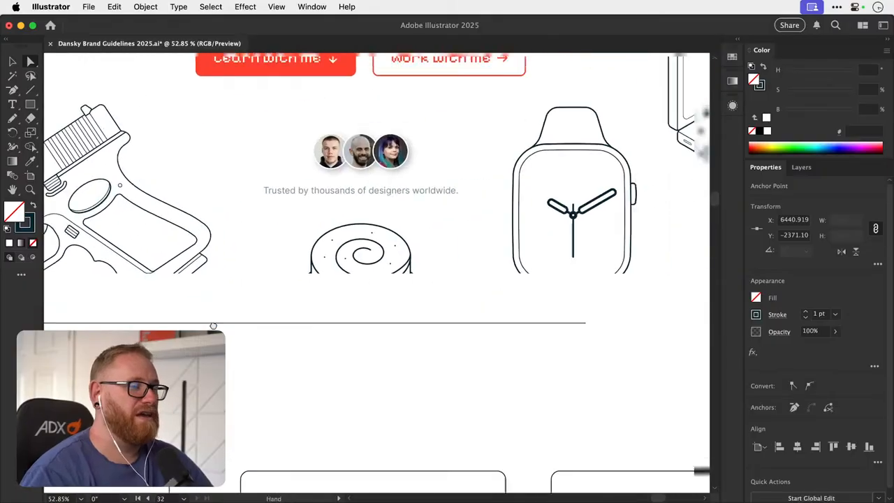
drag(243, 360, 537, 311)
click(543, 356)
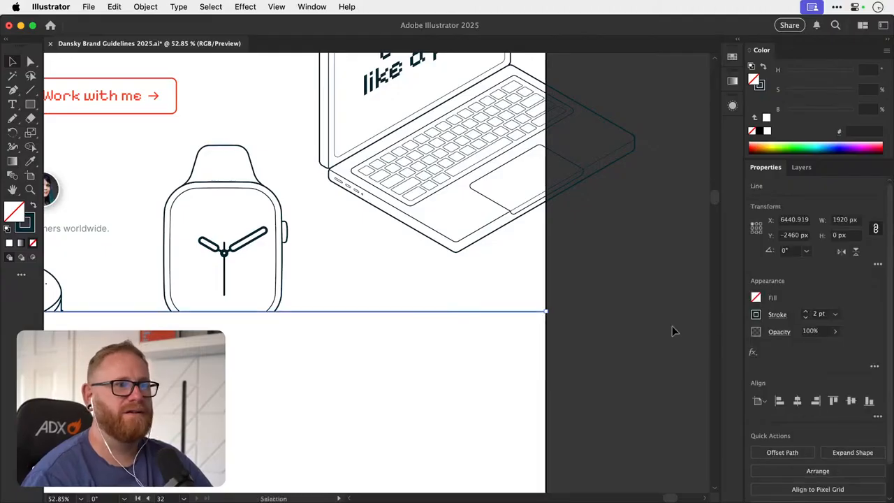
- Increase the outline of the Courses, Coaching and Community card rectangles to a 2 pt stroke
click(627, 323)
key(super+minus)
key(super+minus)
key(super+minus)
key(super+minus)
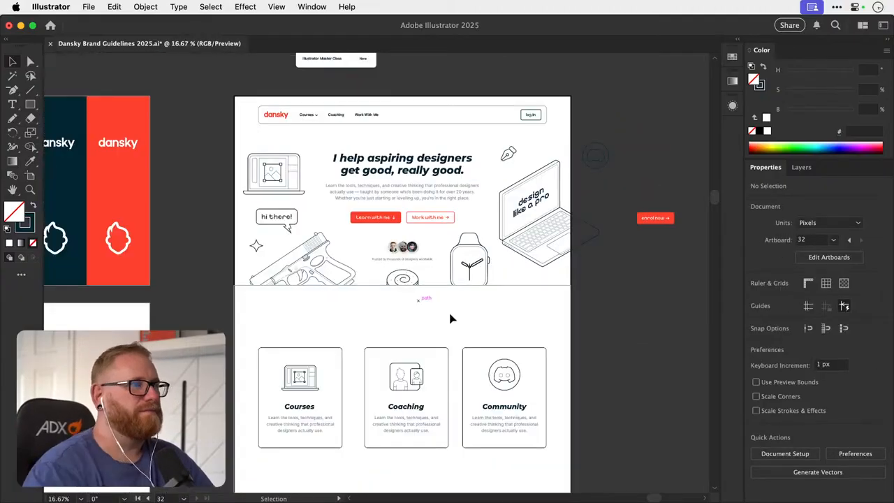
drag(466, 337, 446, 358)
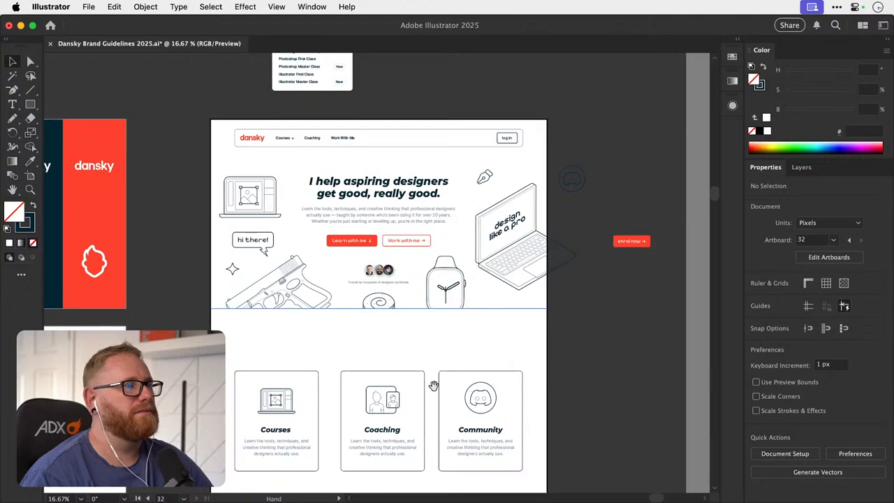
drag(440, 413, 438, 352)
scroll(385, 314, up, 3)
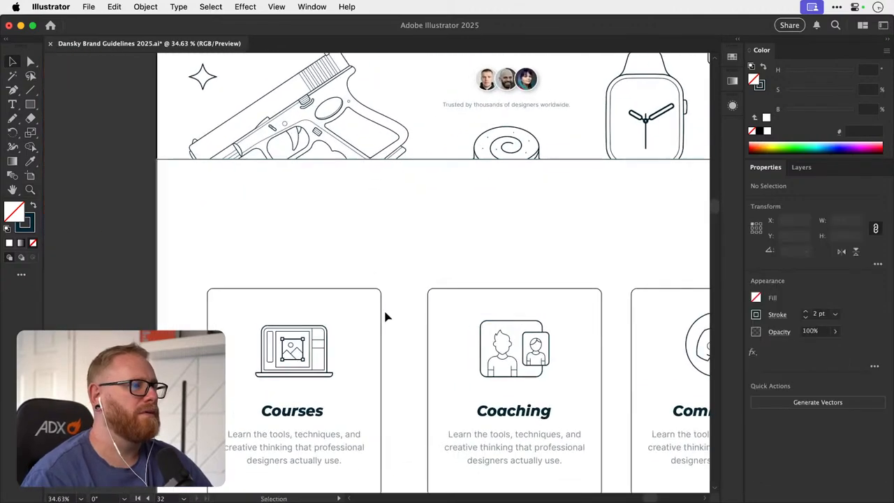
click(385, 315)
click(453, 312)
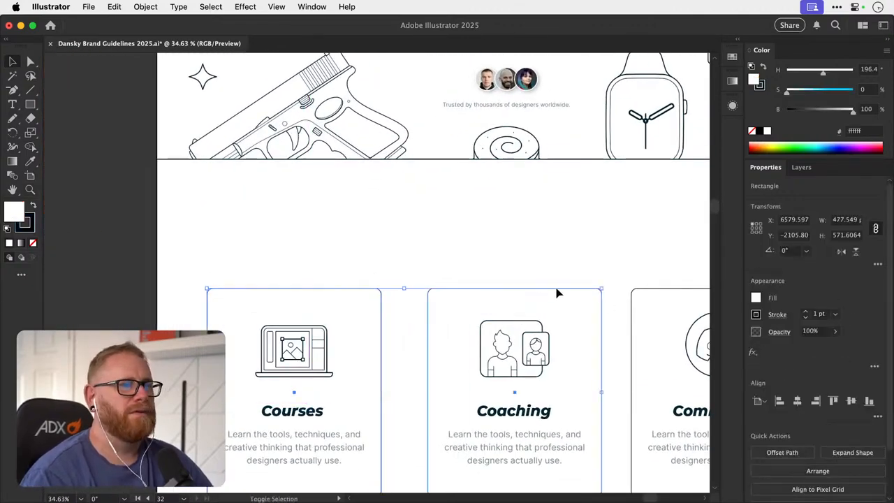
click(806, 311)
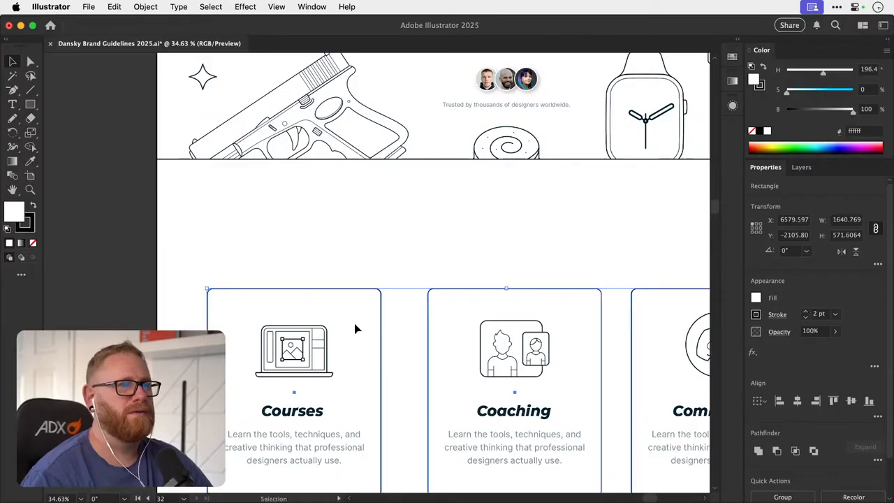
click(411, 302)
scroll(372, 245, down, 2)
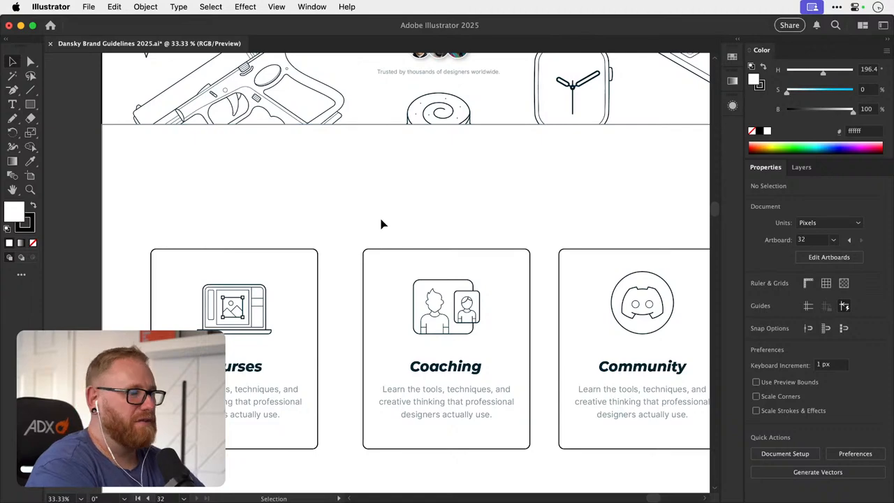
- Save the brand guidelines document with all artboards in view
scroll(382, 224, down, 6)
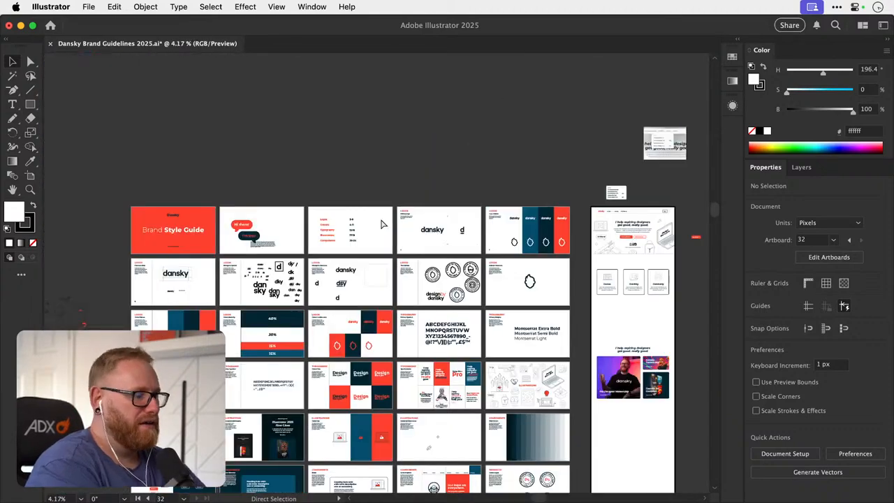
key(super+alt+0)
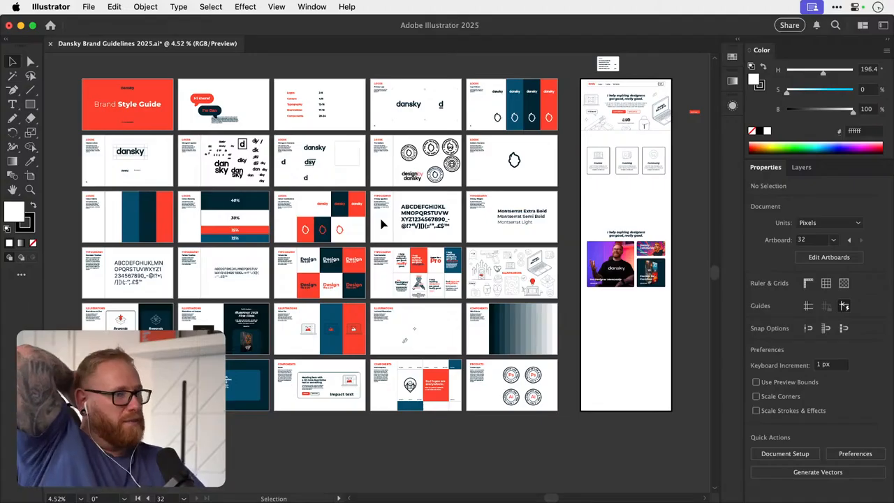
key(a)
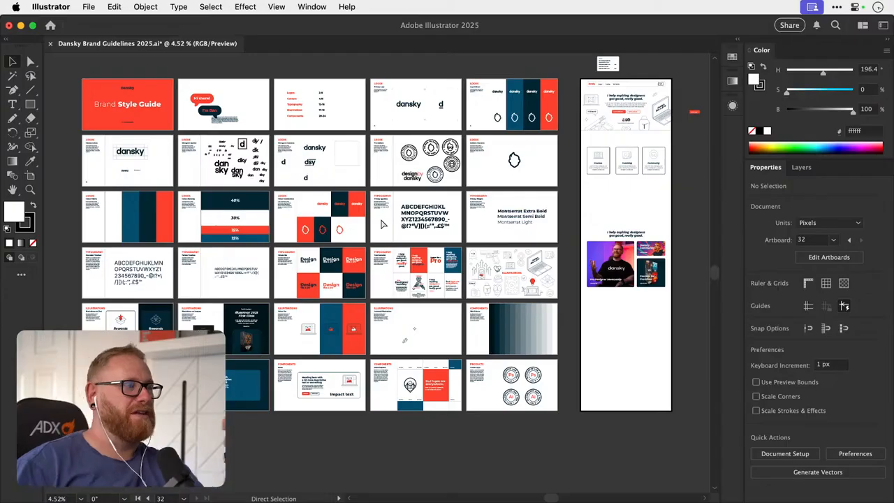
key(super+s)
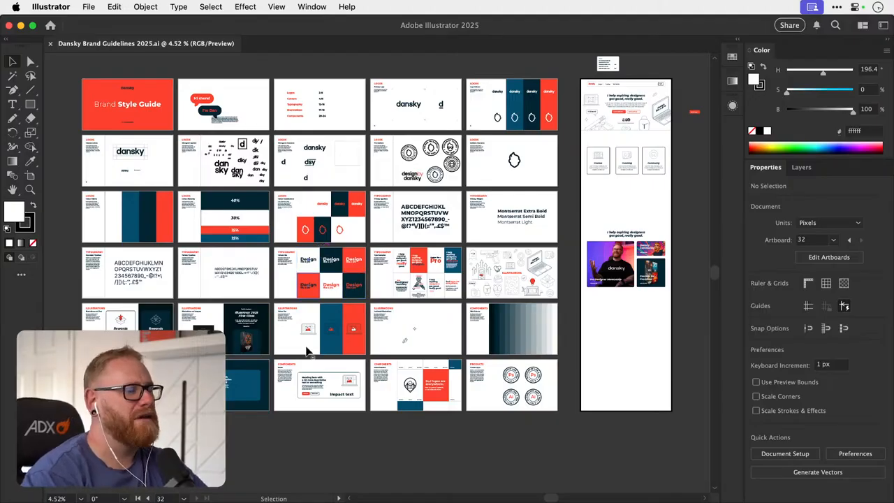
- Examine the homepage artboard's hero and card sections alongside the full set of brand guideline artboards
key(space)
drag(476, 313, 506, 325)
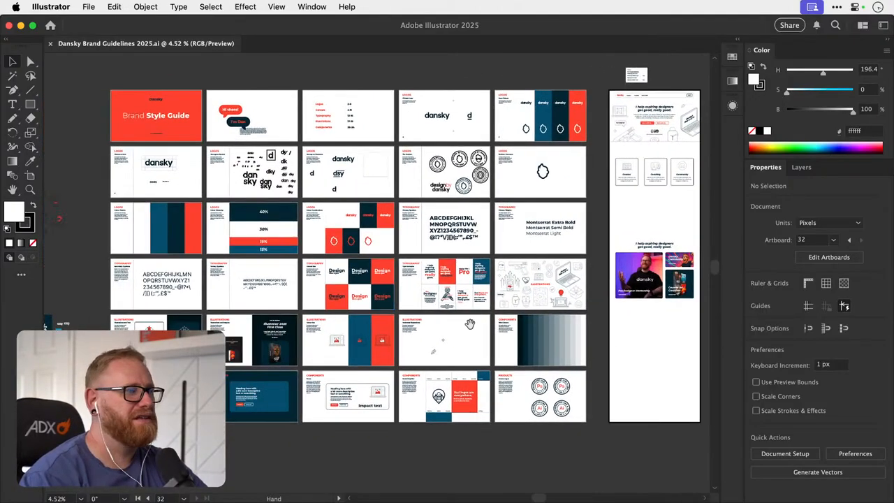
key(space)
drag(625, 225, 448, 261)
key(super+space)
drag(498, 192, 552, 239)
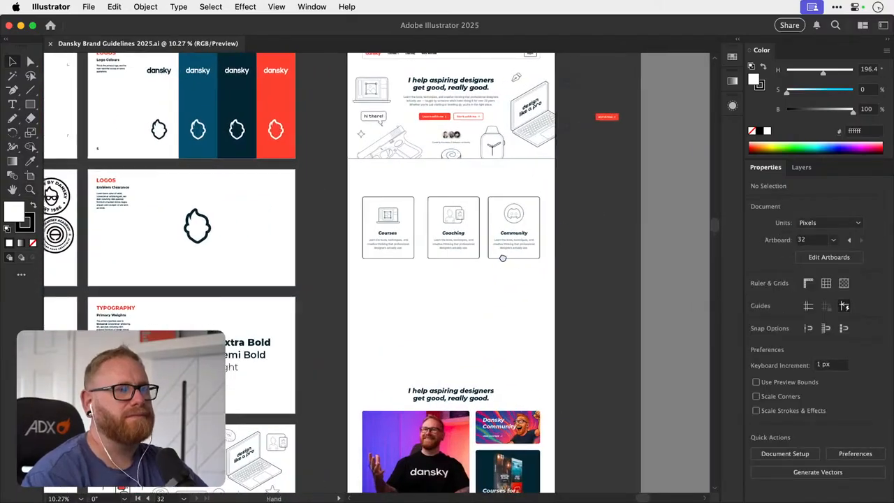
key(super+alt+0)
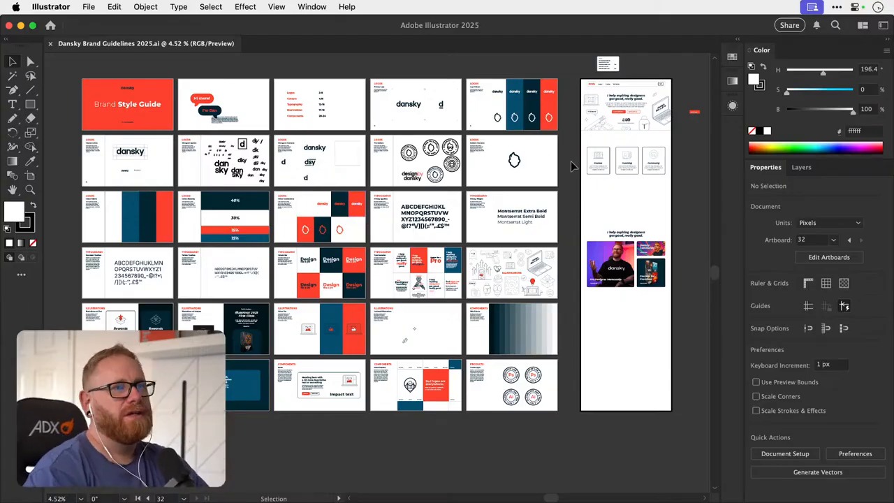
drag(565, 162, 524, 163)
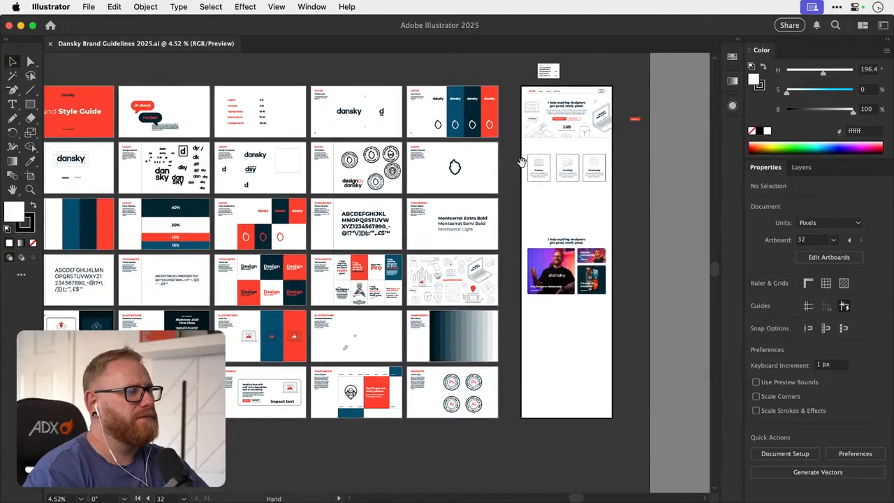
drag(367, 275, 395, 261)
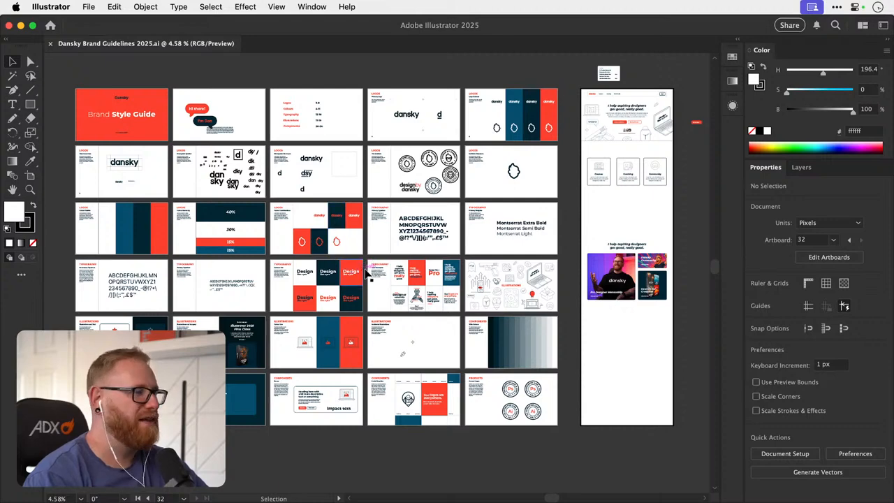
drag(368, 276, 190, 310)
drag(484, 191, 697, 204)
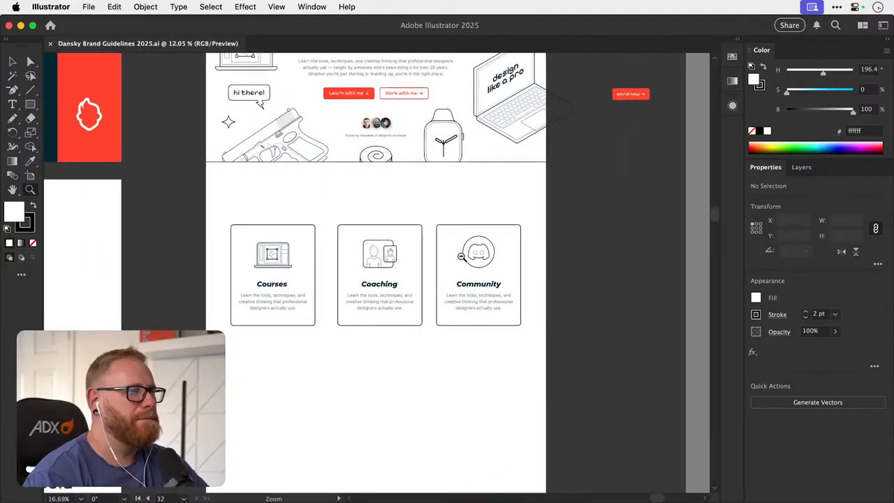
drag(463, 256, 336, 262)
drag(367, 326, 290, 258)
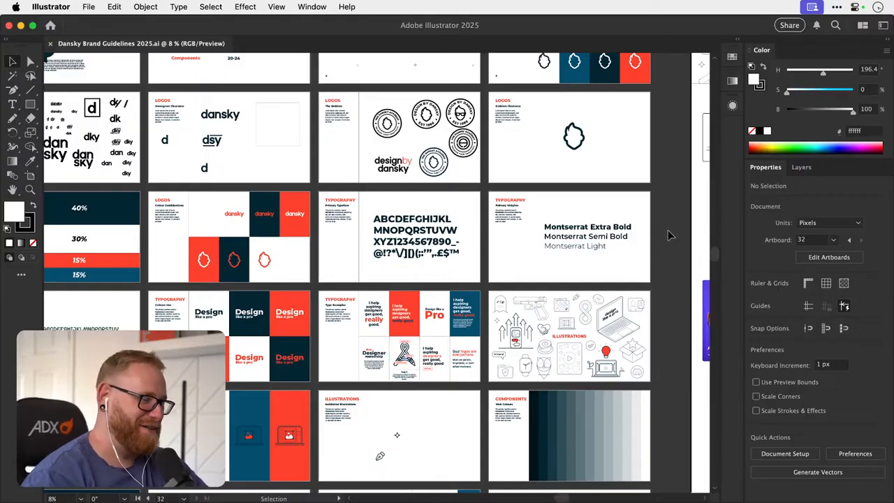
- Review the brand guideline artboards, including the typography and illustration colour-use pages
drag(669, 235, 637, 247)
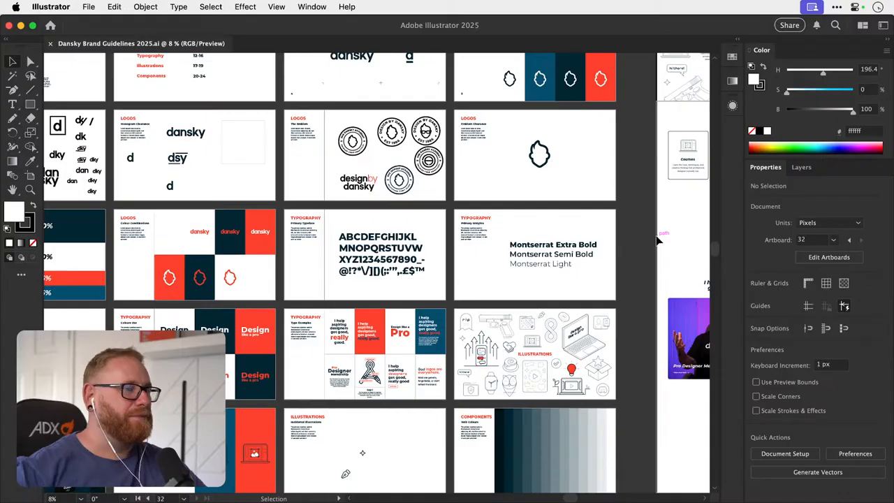
scroll(637, 221, down, 3)
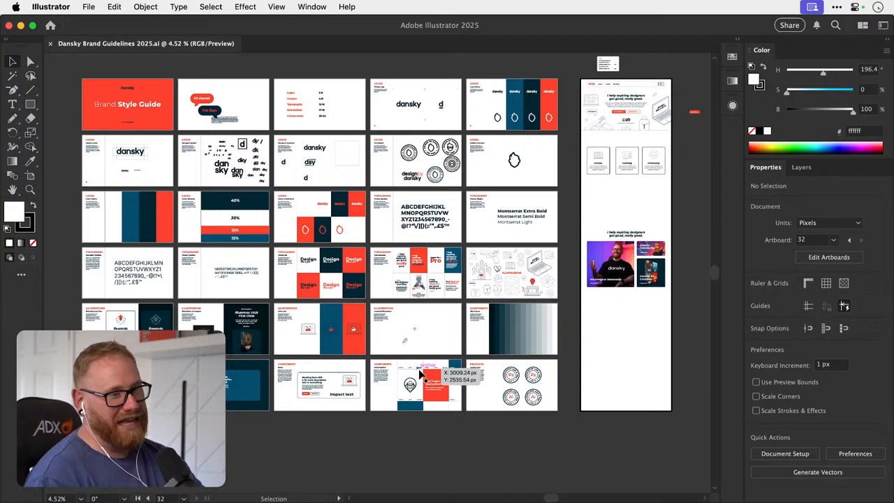
drag(363, 352, 570, 294)
key(z)
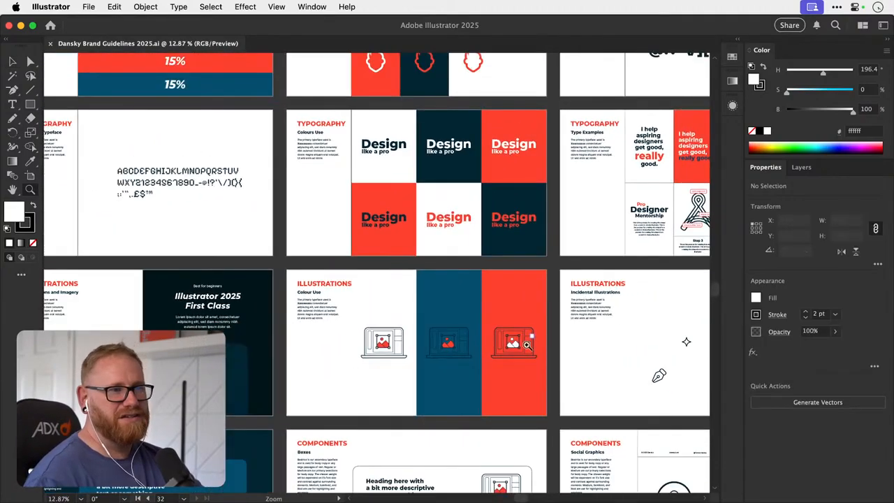
drag(528, 345, 384, 298)
key(v)
drag(457, 307, 344, 307)
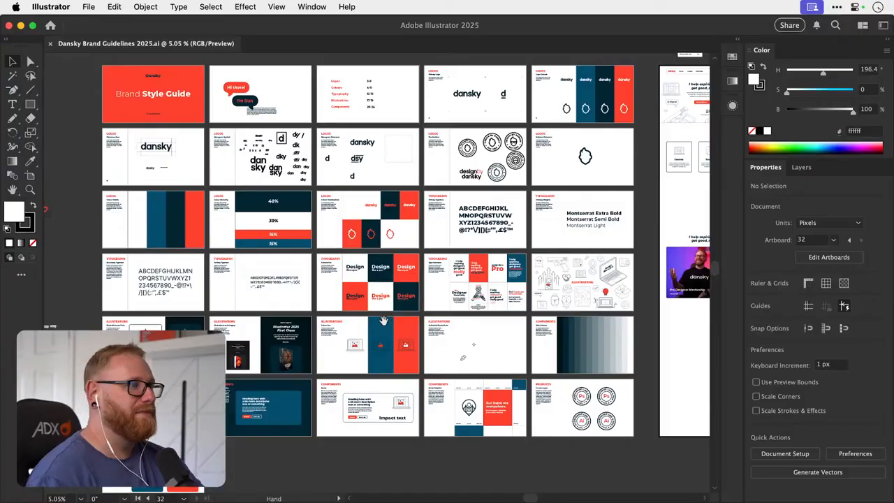
drag(430, 310, 313, 330)
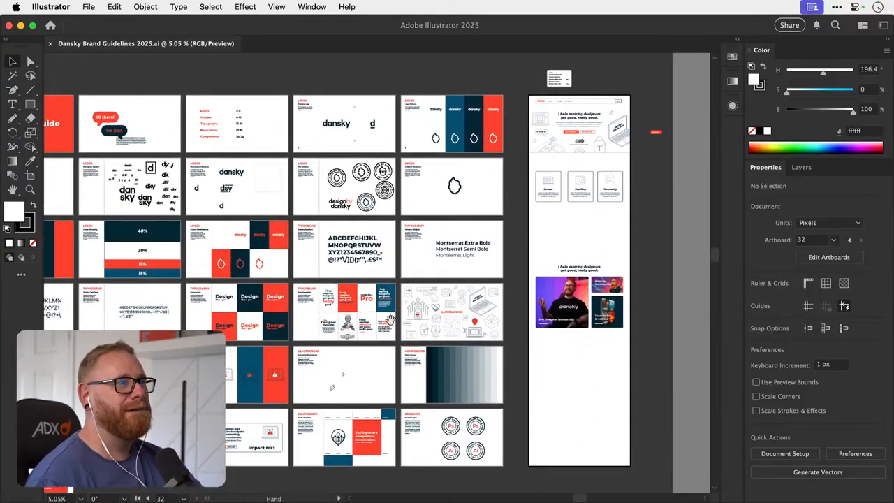
- Compare the homepage's hero and card row with the guidelines' emblem, typography and illustration artboards
drag(390, 320, 185, 354)
drag(384, 188, 513, 211)
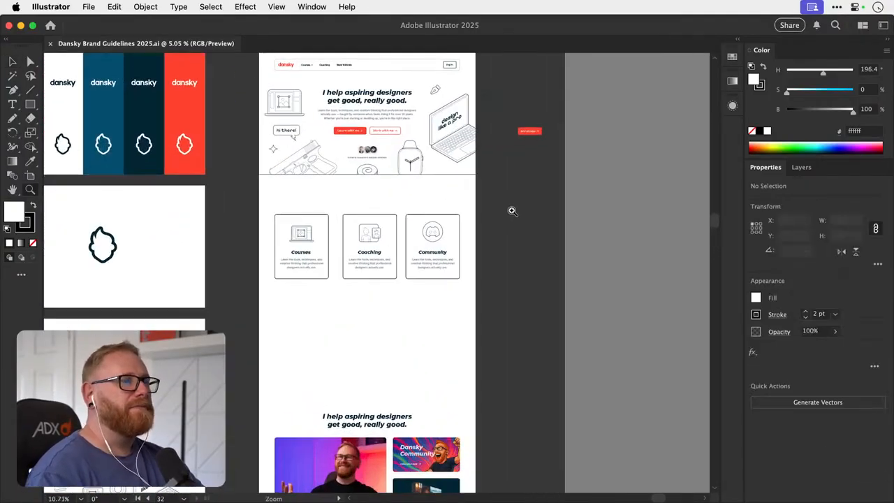
scroll(441, 258, up, 3)
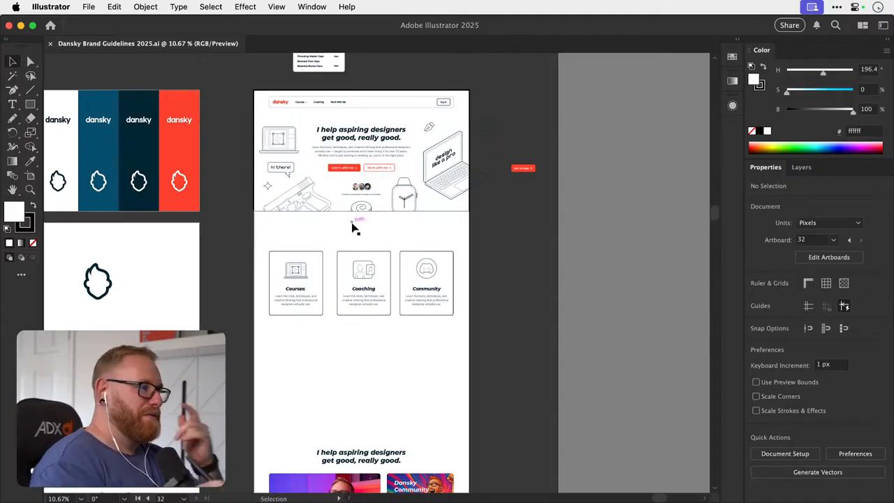
key(a)
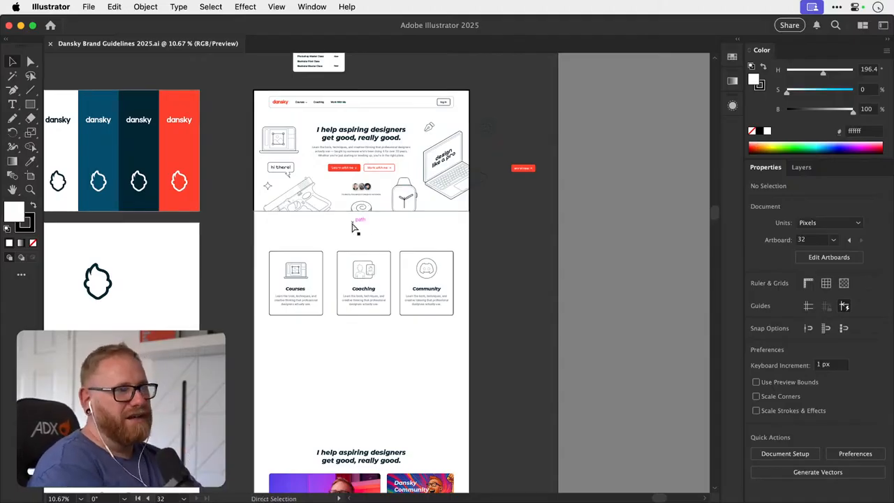
key(super)
key(super)
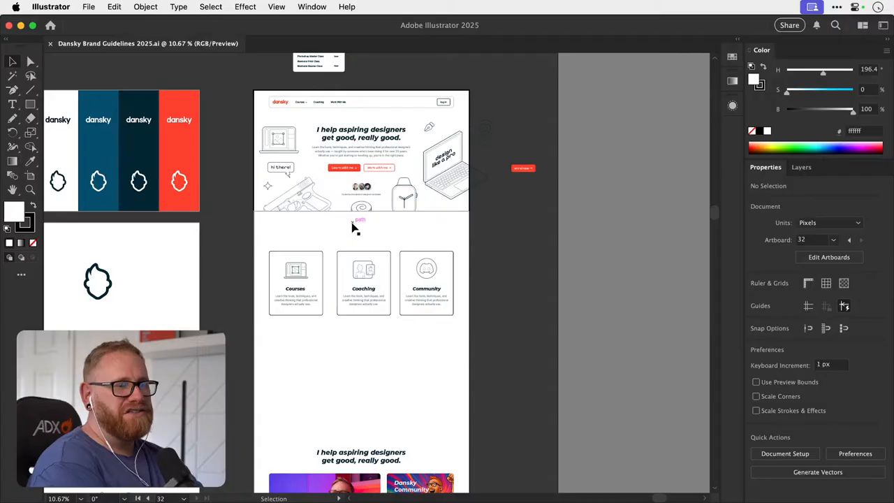
drag(388, 317, 506, 290)
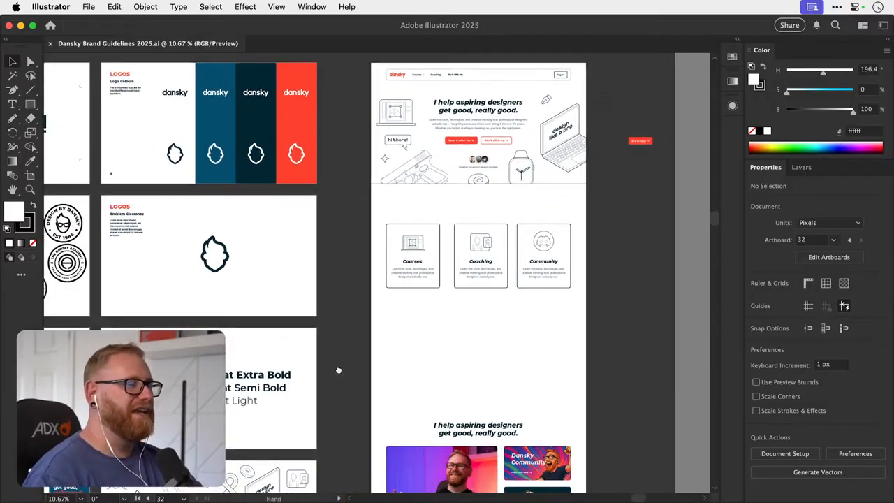
mouse_move(339, 370)
mouse_down()
mouse_move(357, 359)
mouse_move(334, 365)
mouse_up()
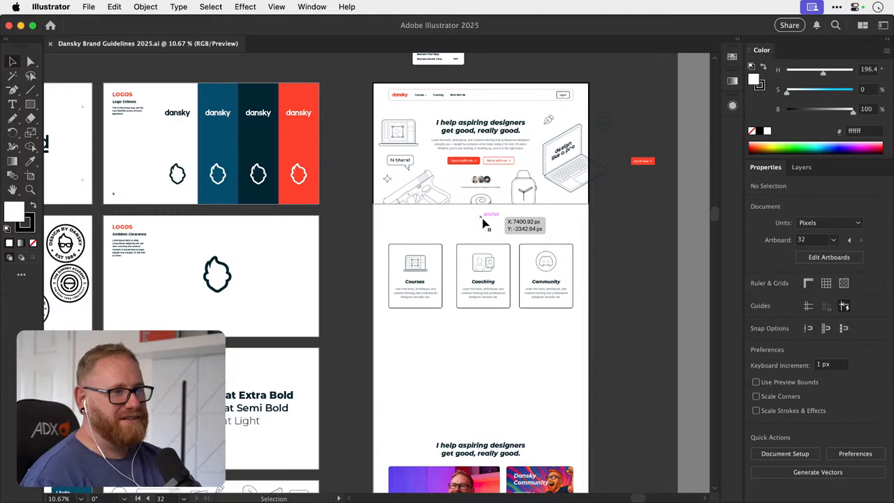
drag(419, 300, 331, 327)
drag(196, 361, 353, 287)
scroll(447, 335, left, 8)
scroll(447, 336, down, 3)
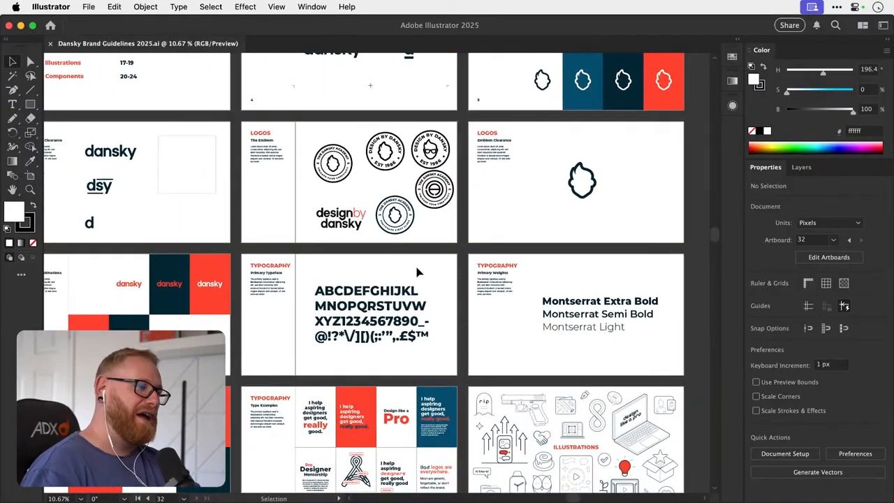
scroll(316, 397, right, 12)
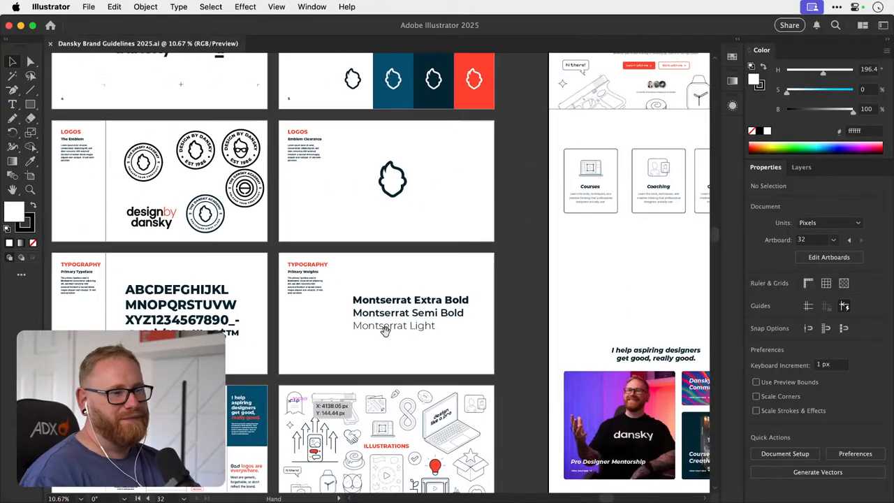
- Inspect the homepage hero up close, checking the headline, call-to-action buttons and surrounding line illustrations
scroll(399, 310, up, 5)
scroll(399, 310, up, 3)
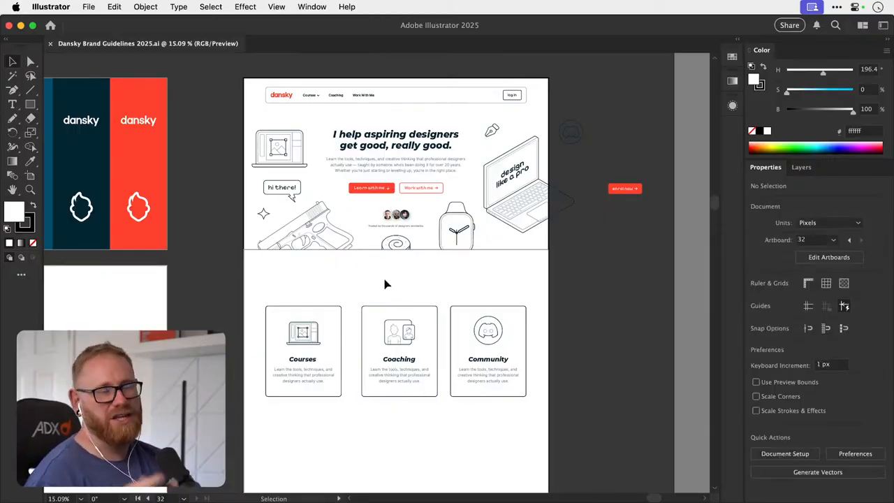
scroll(386, 188, up, 10)
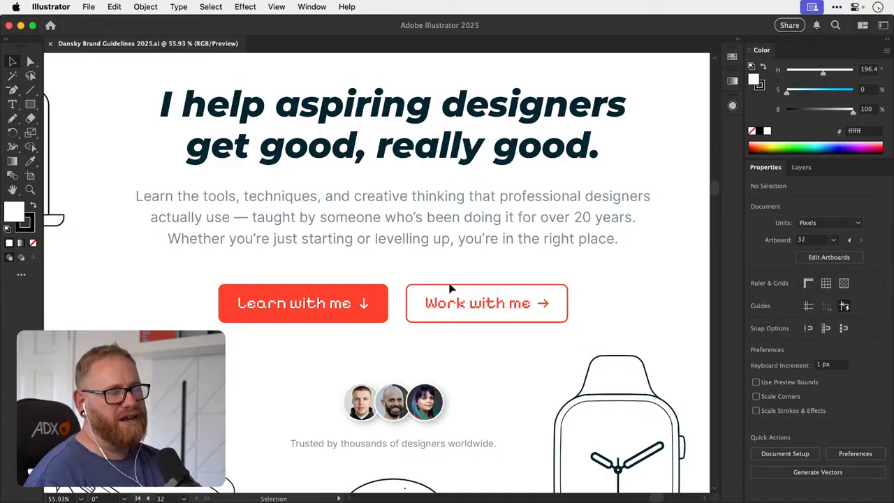
key(space)
scroll(365, 267, down, 4)
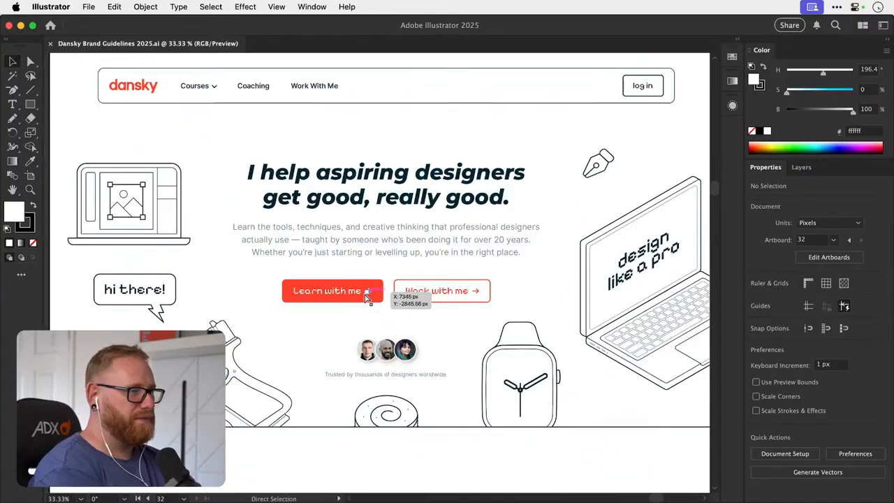
scroll(289, 370, up, 5)
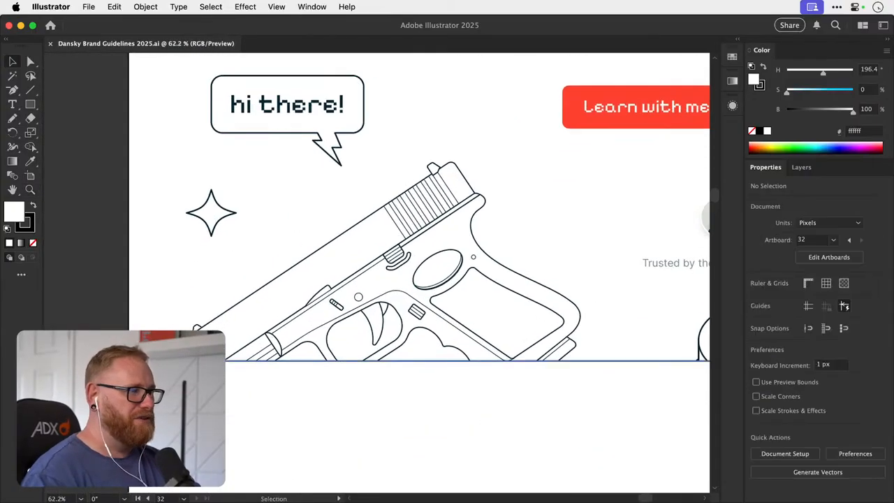
scroll(395, 399, down, 4)
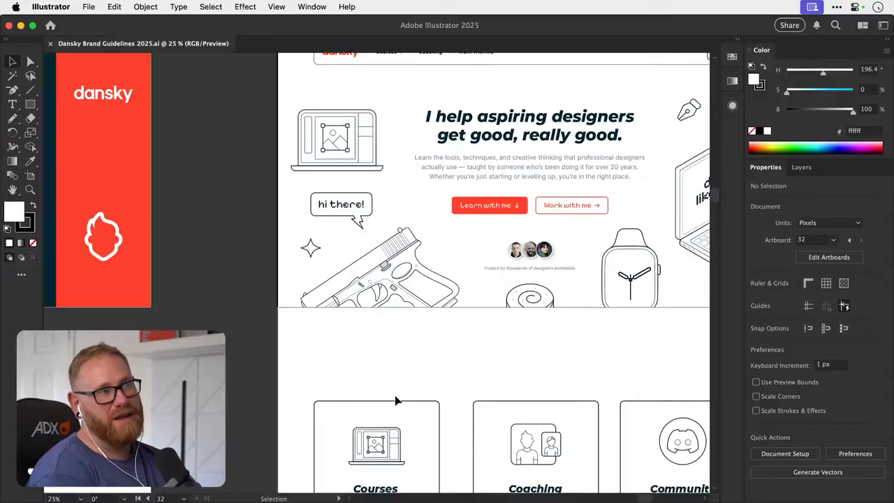
- Compare the hero section's line illustrations with the icons in the Courses, Coaching and Community cards
key(space)
drag(460, 288, 364, 347)
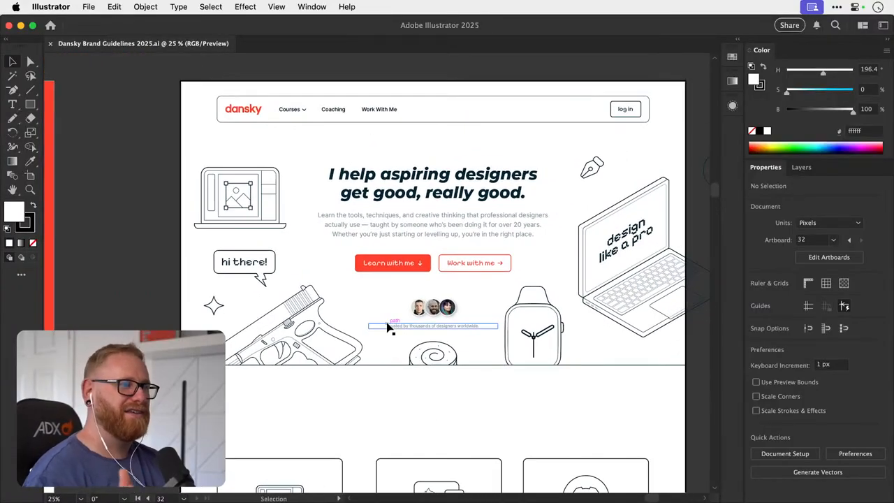
key(space)
drag(447, 360, 395, 309)
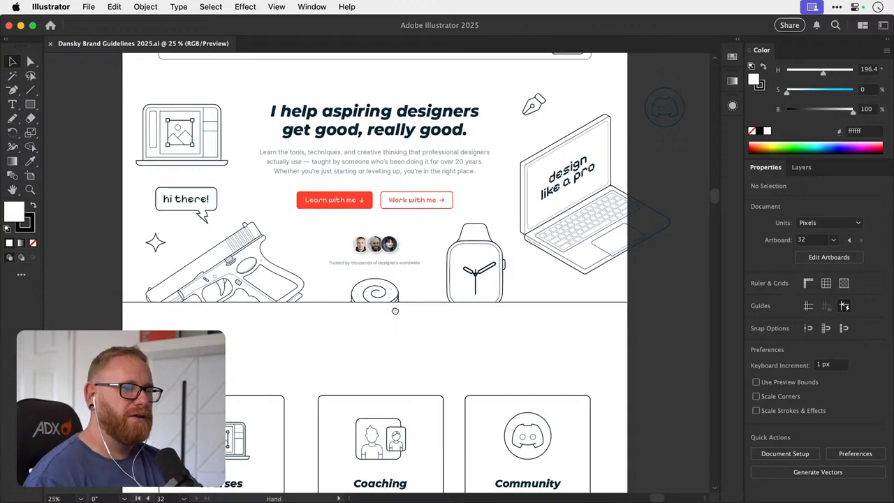
scroll(395, 308, down, 5)
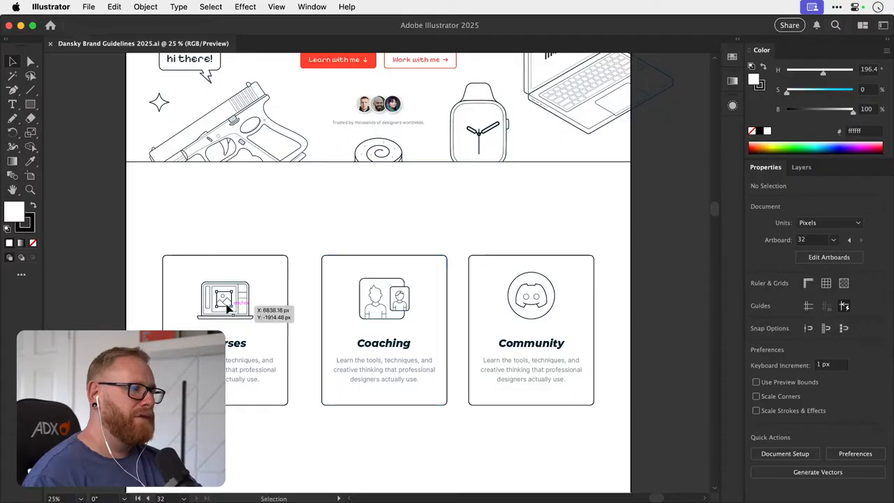
drag(222, 302, 148, 308)
shift+click(357, 304)
key(z)
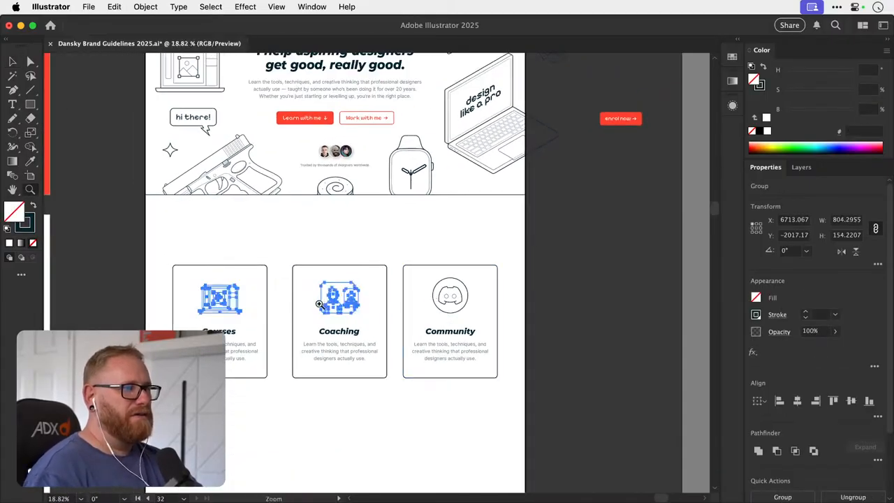
key(super+shift+a)
drag(262, 299, 404, 287)
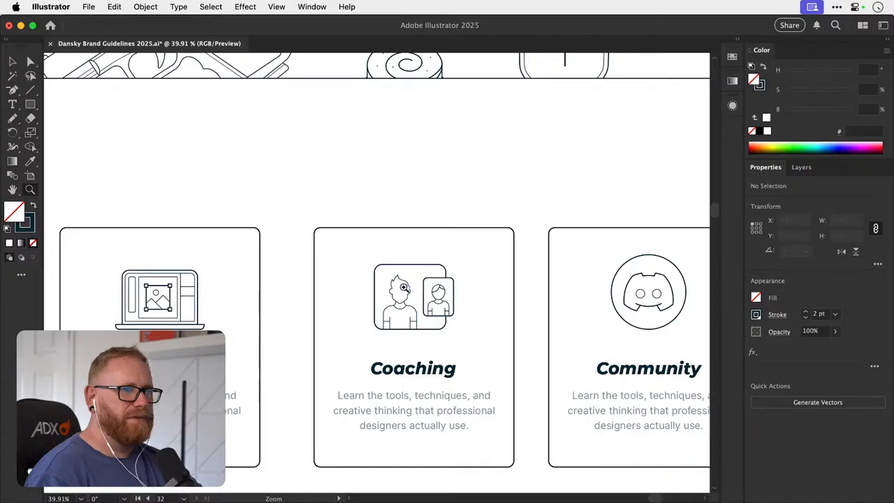
key(h)
key(super+minus)
key(super+minus)
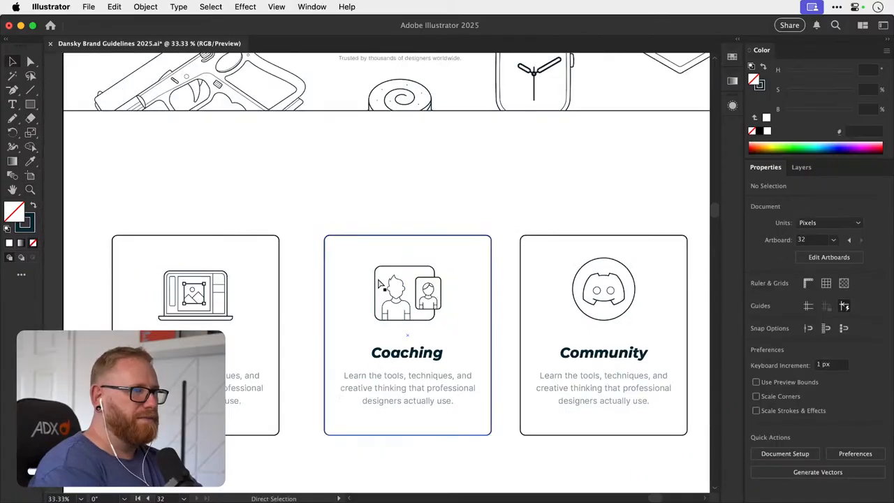
drag(380, 281, 299, 287)
click(192, 314)
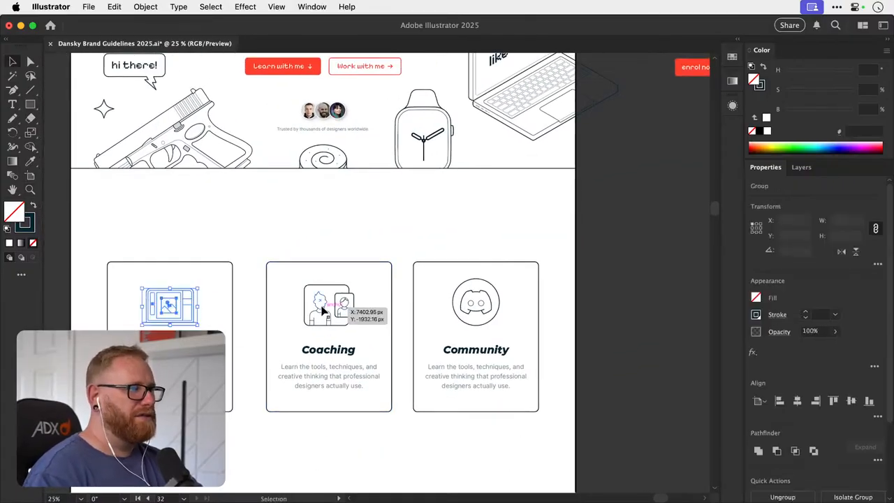
shift+click(320, 310)
shift+click(461, 300)
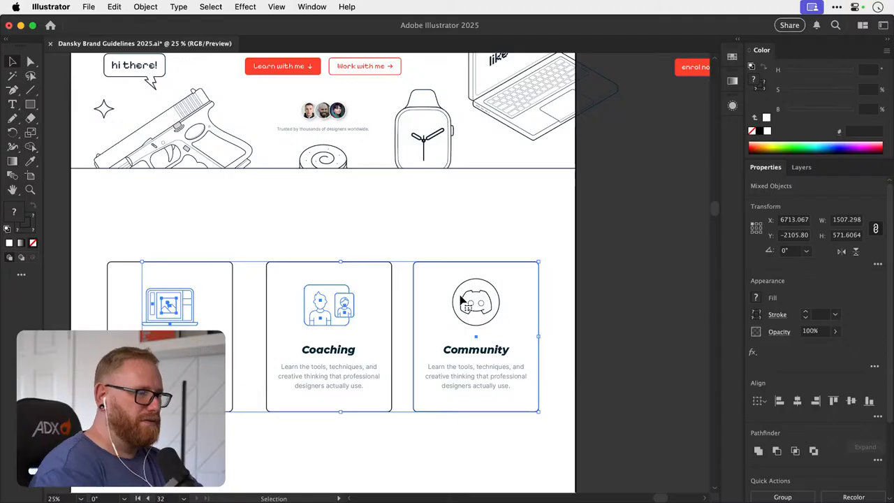
click(195, 284)
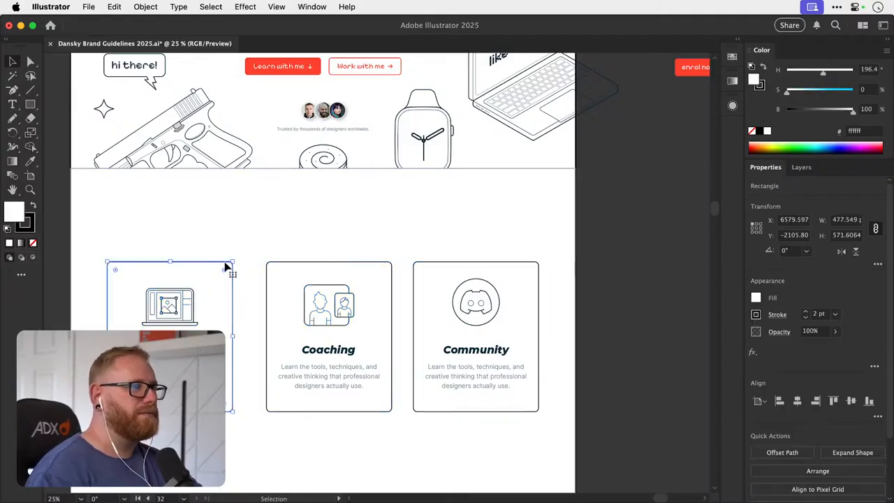
- Duplicate the three line icons from the Courses, Coaching and Community cards onto the empty canvas above the homepage artboard
click(231, 256)
click(176, 308)
shift+click(319, 306)
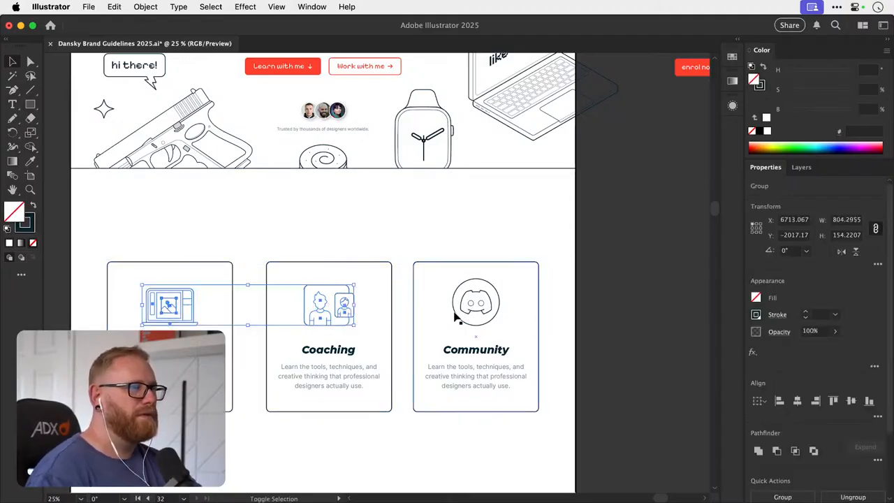
shift+click(461, 302)
key(super+minus)
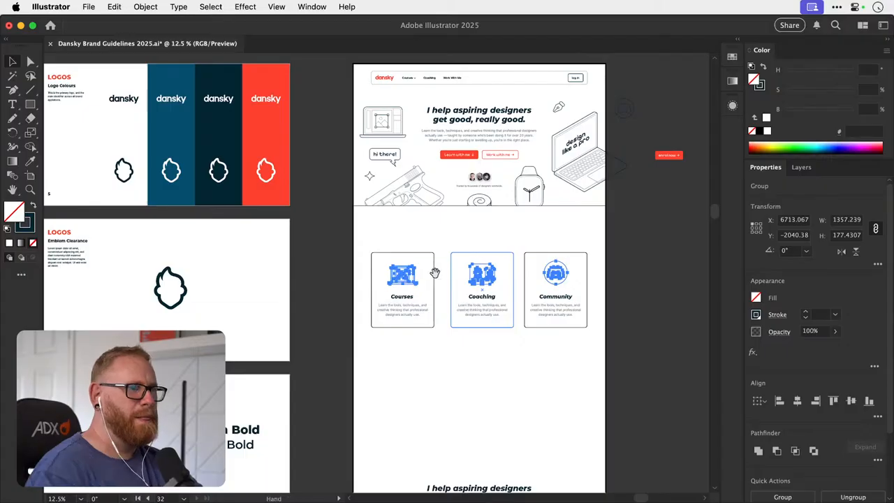
drag(434, 272, 236, 309)
scroll(282, 316, up, 5)
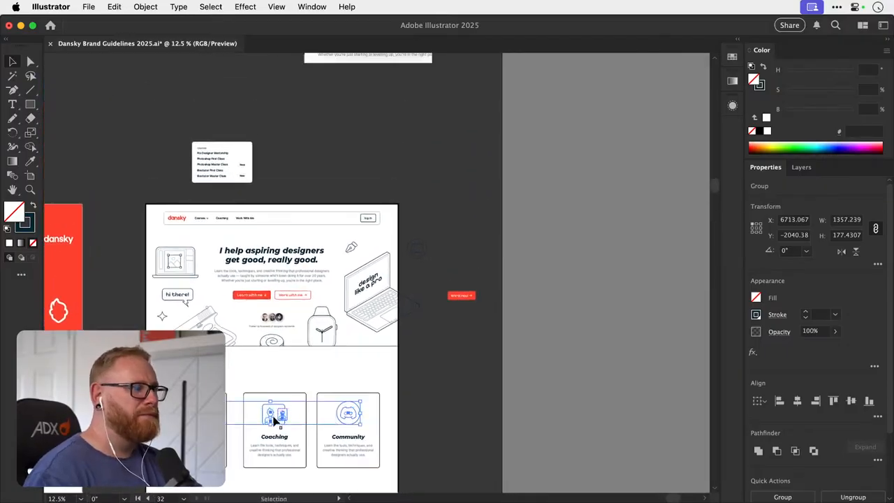
drag(281, 418, 271, 121)
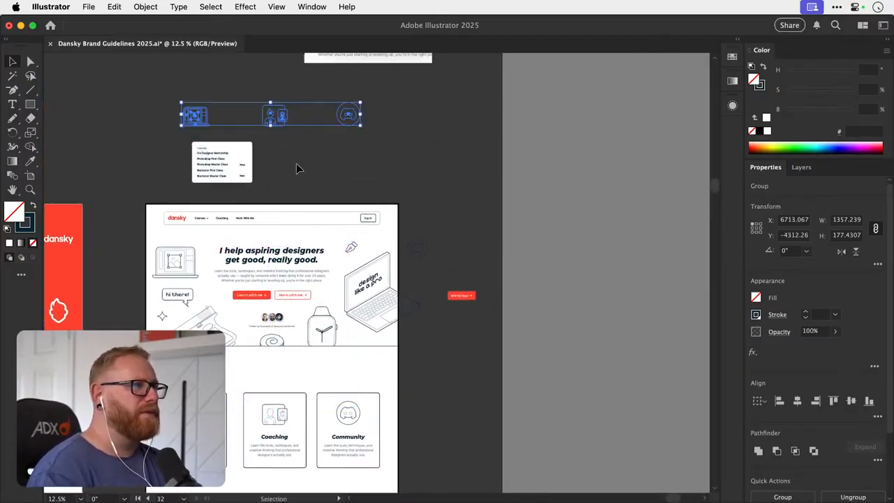
click(298, 168)
- Convert the laptop icon in the Courses card into a Live Paint group
drag(184, 432, 329, 319)
key(super+z)
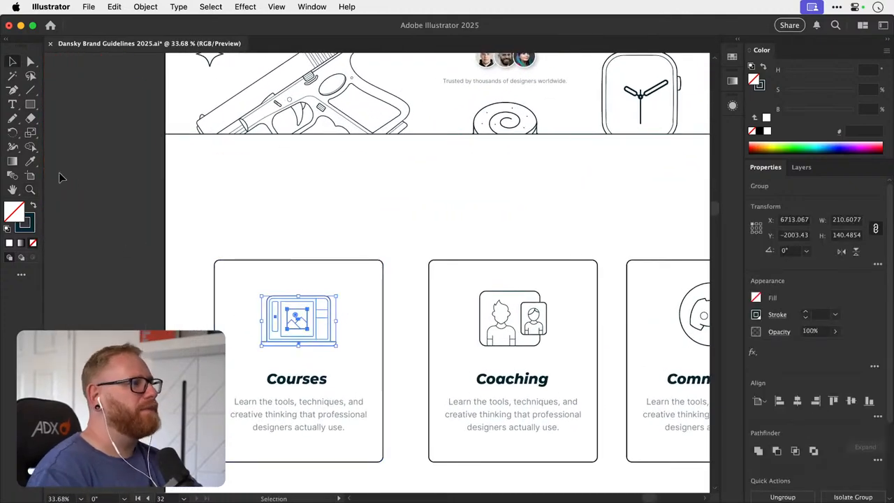
key(shift+k)
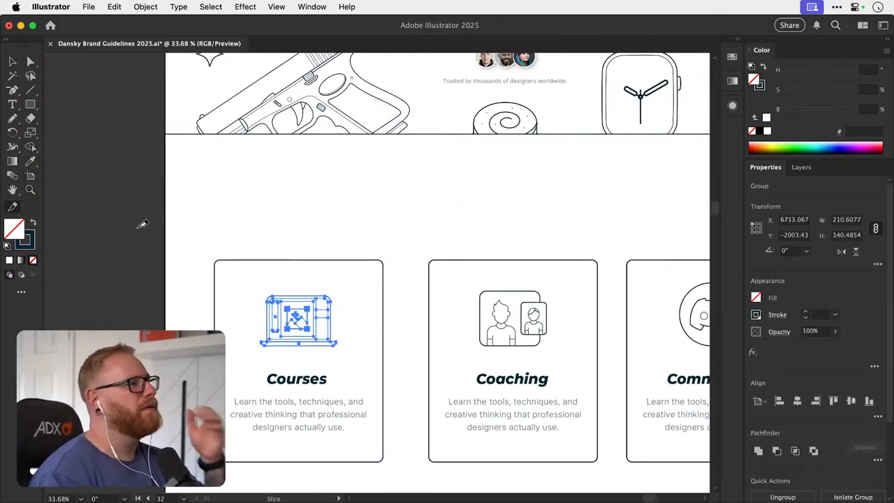
key(k)
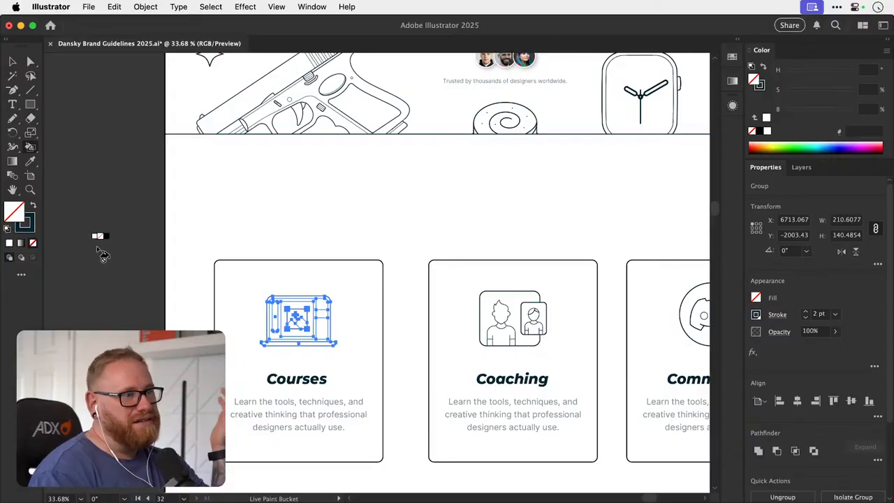
click(303, 325)
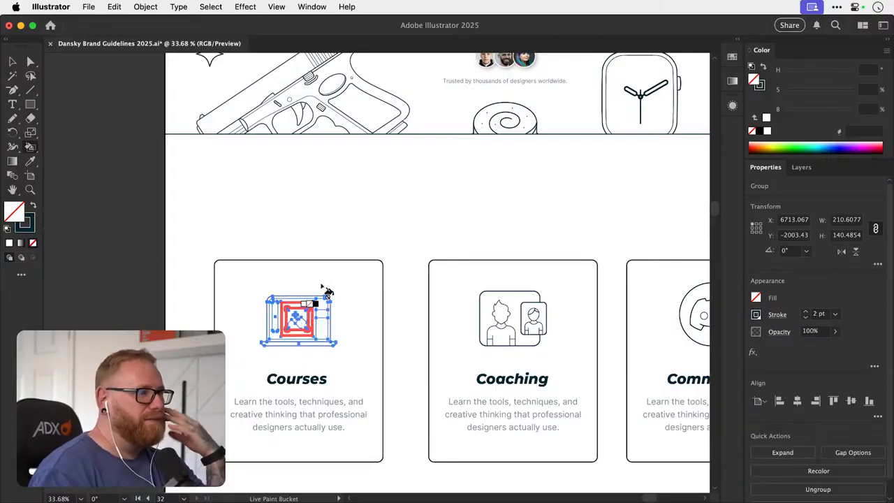
- Set the Live Paint Bucket's fill colour to the brand red ff412d and choose the matching saved swatch
key(super+equal)
key(super+equal)
key(super+equal)
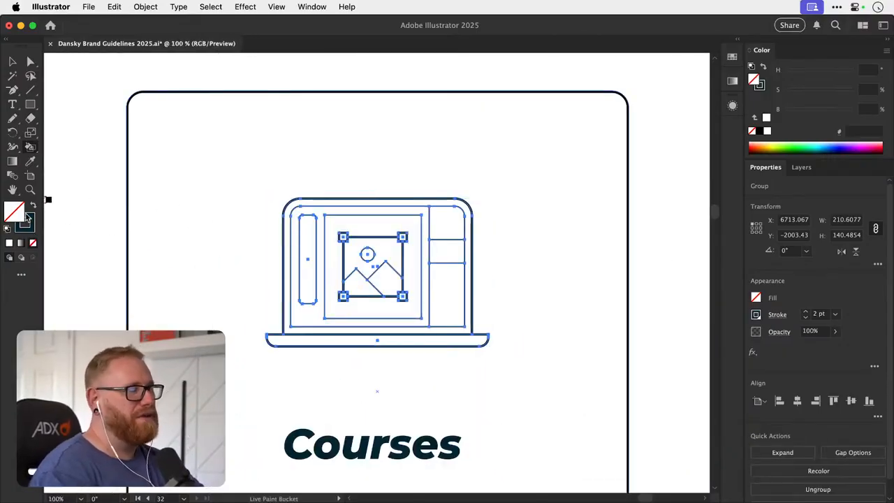
double_click(15, 212)
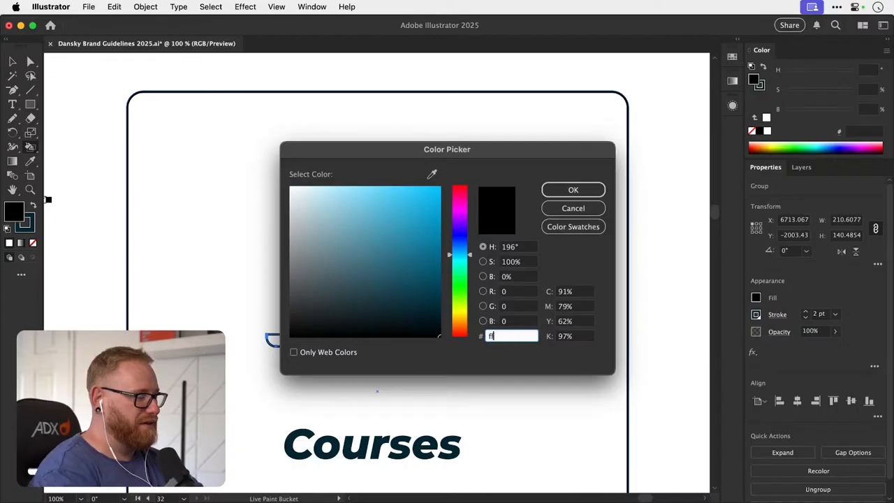
text(ff412d)
key(Return)
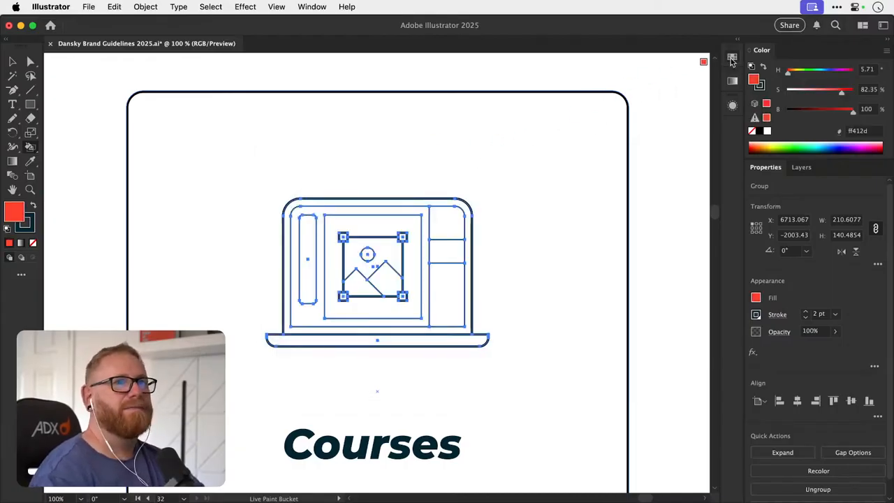
click(732, 58)
click(688, 105)
click(731, 59)
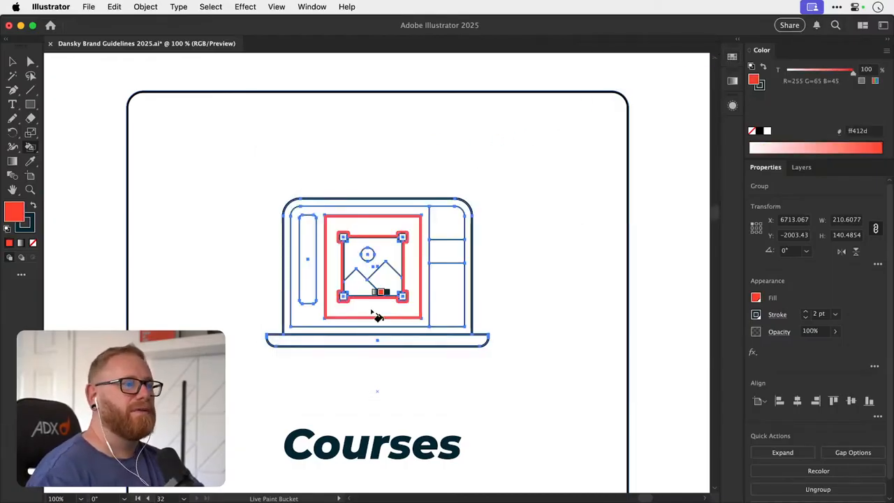
- Fill the sun and mountains of the picture on the Courses laptop icon with red ff412d, then deselect the icon
click(363, 290)
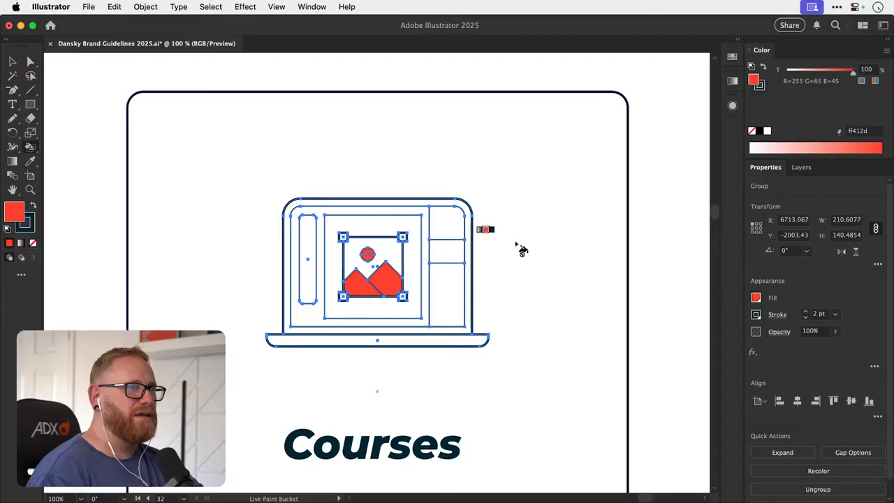
key(super+minus)
key(super+minus)
key(super+minus)
key(super+minus)
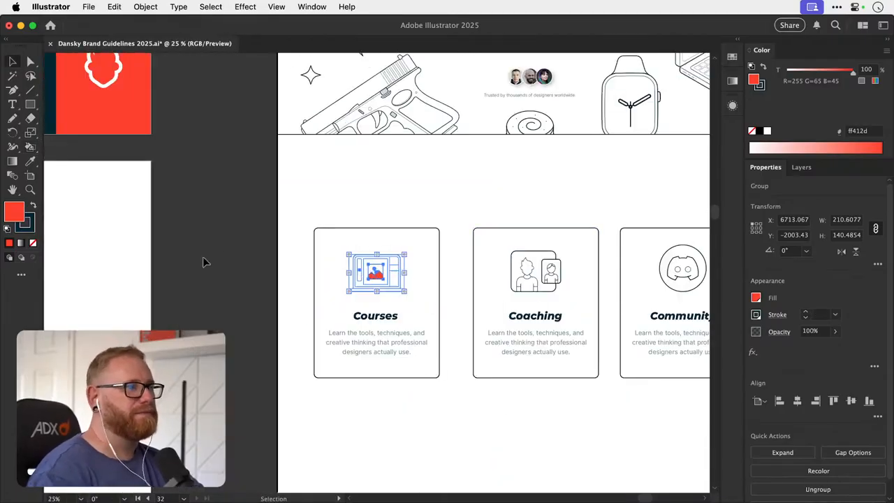
click(203, 262)
- Turn the Coaching icon into a Live Paint group and fill the larger figure's shirt with the brand red ff412d
drag(299, 252, 177, 272)
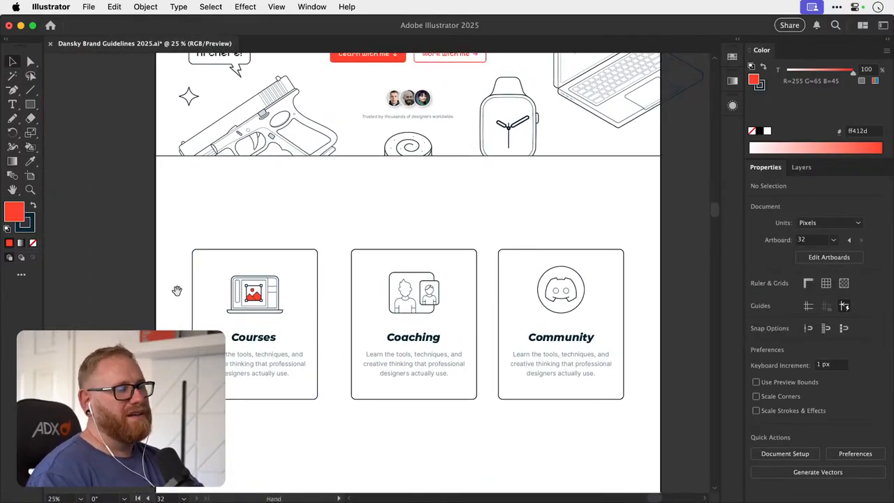
key(super+space)
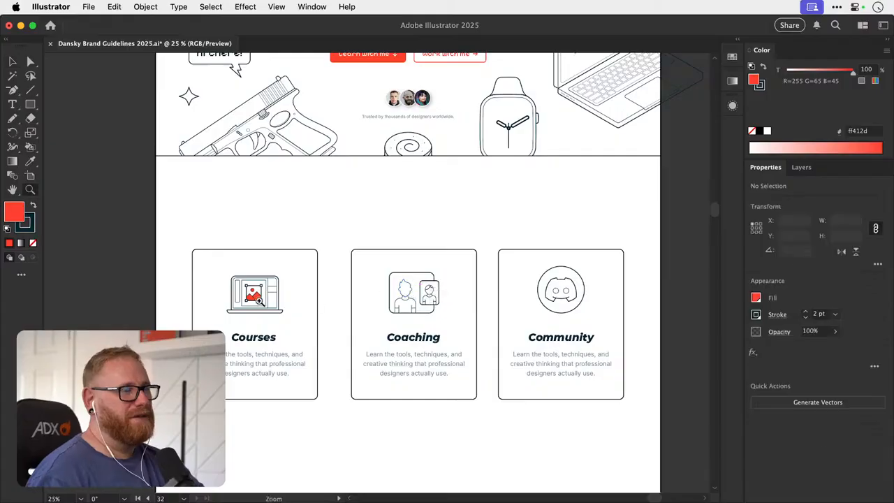
drag(260, 298, 355, 293)
key(super+space)
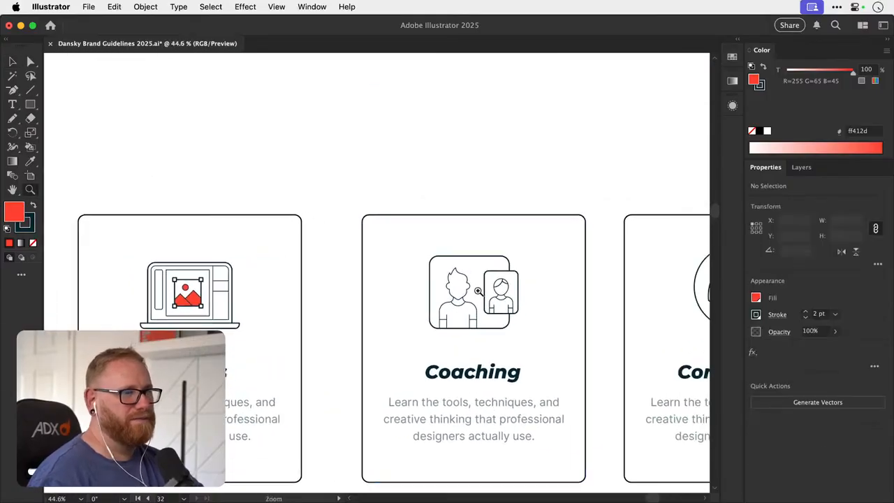
drag(480, 293, 504, 294)
click(462, 301)
key(k)
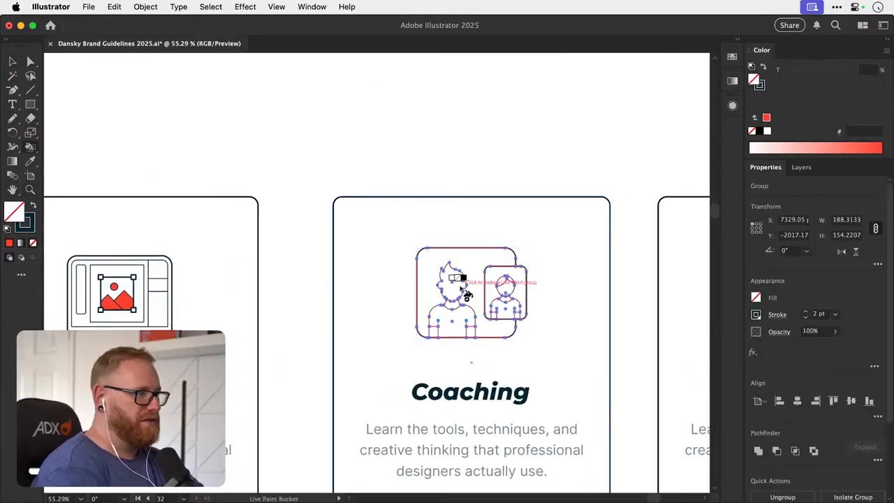
click(734, 59)
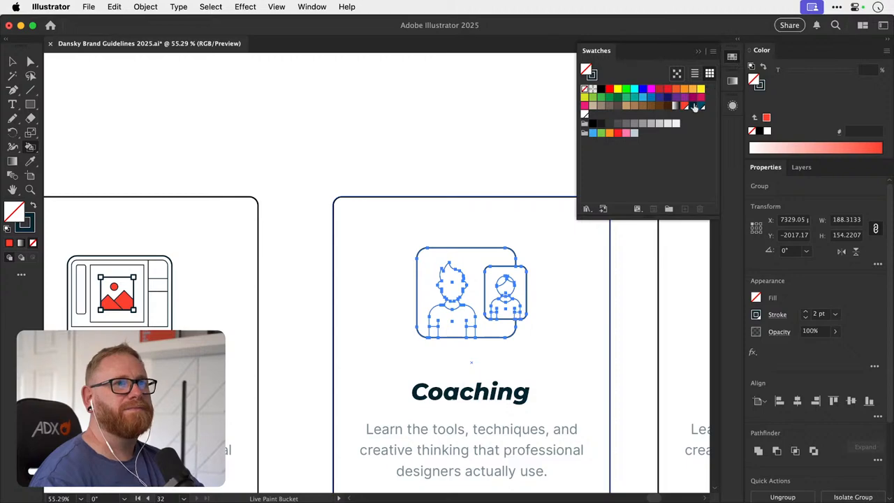
click(694, 106)
click(731, 62)
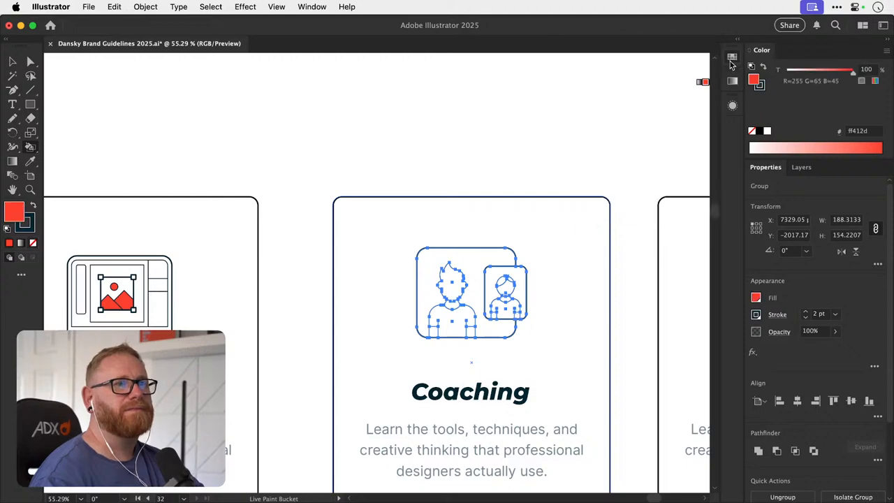
click(462, 336)
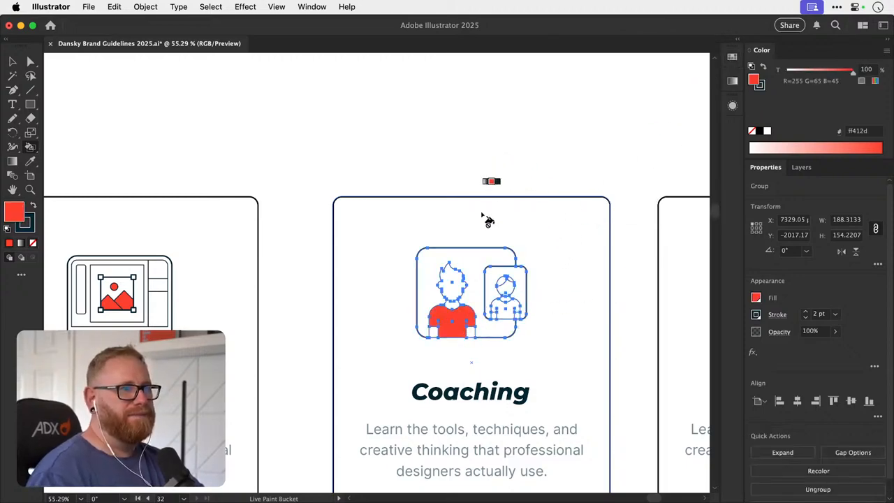
key(v)
click(498, 168)
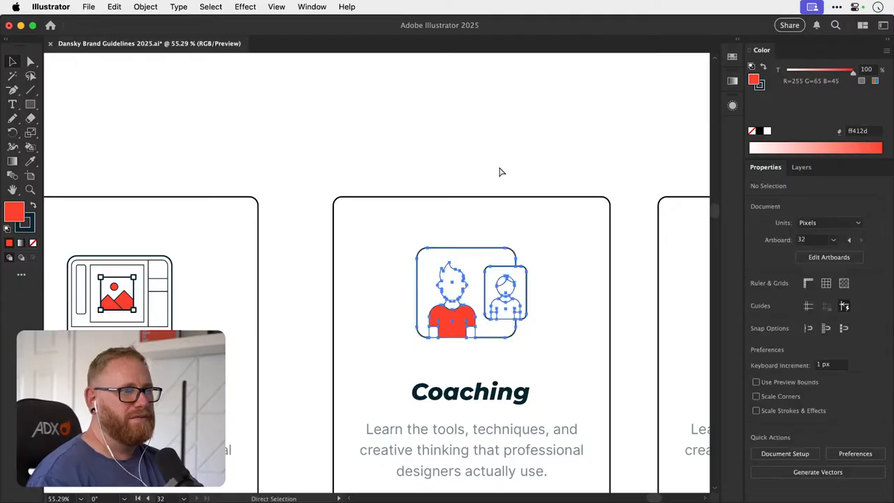
- Restore an even 2 pt stroke along the bottom of the Coaching icon's larger frame by sampling its side edge, then deselect it
drag(576, 273, 578, 271)
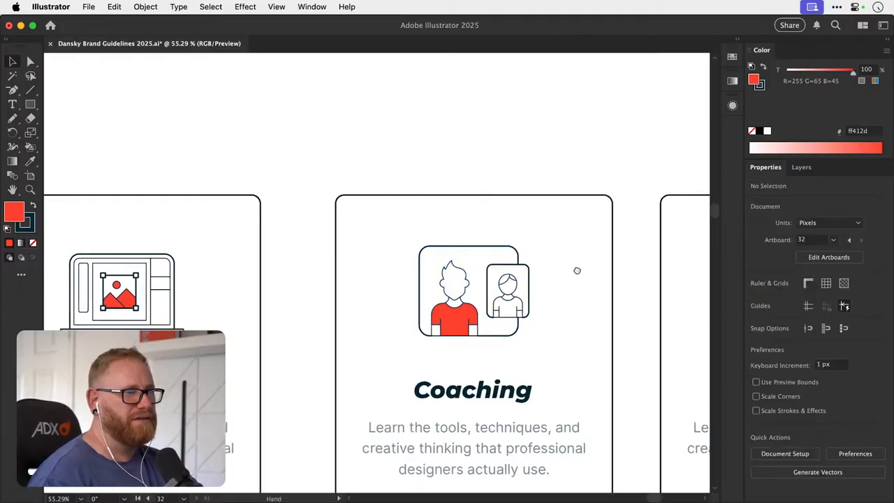
drag(522, 312, 496, 298)
key(z)
drag(434, 328, 632, 300)
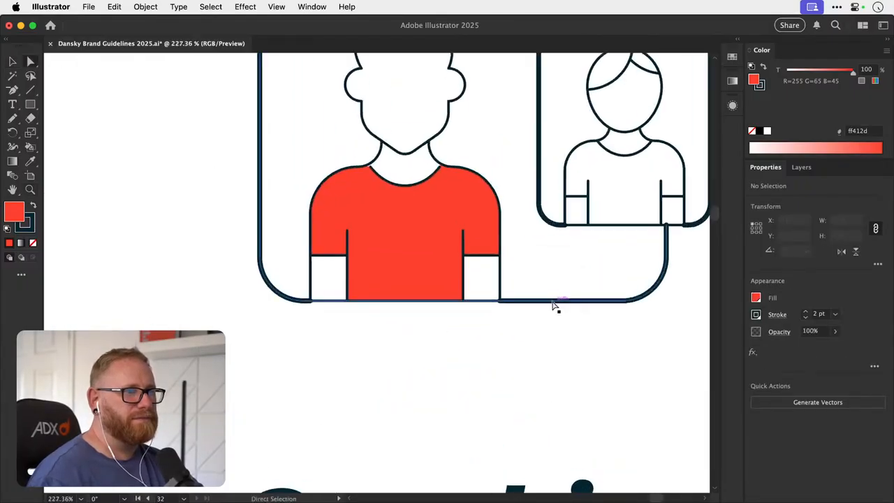
key(a)
click(550, 302)
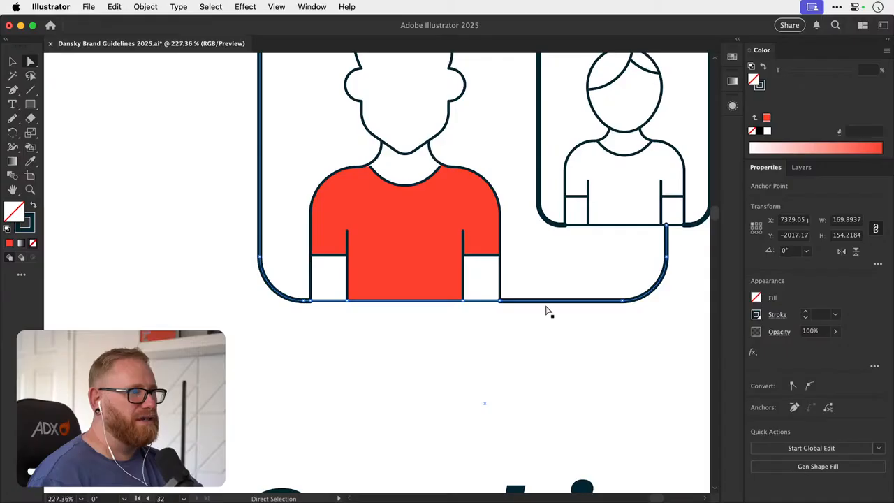
key(super)
click(361, 309)
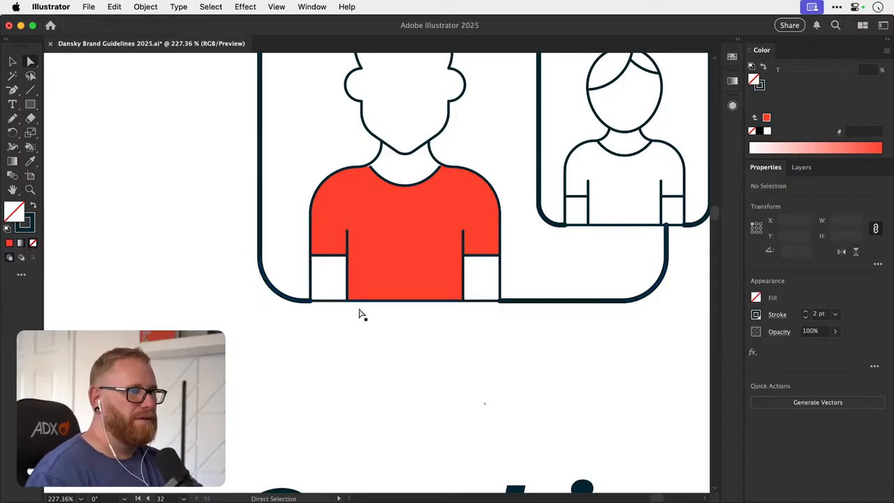
click(363, 301)
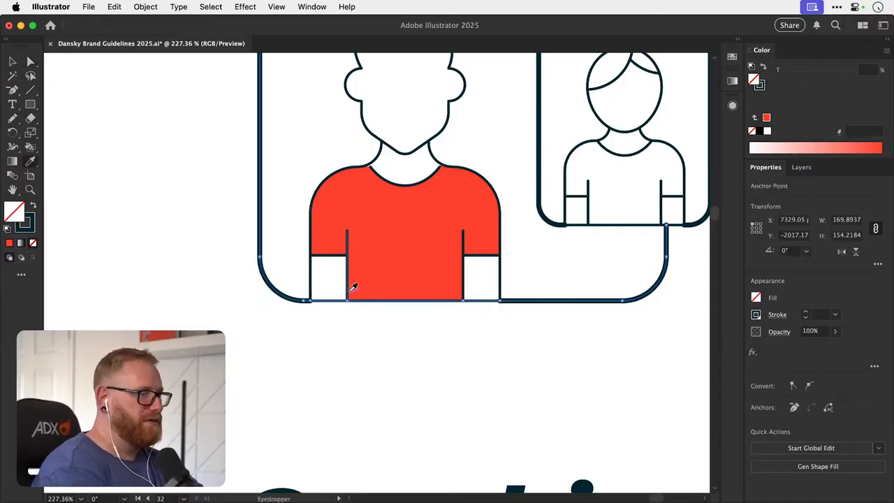
click(266, 239)
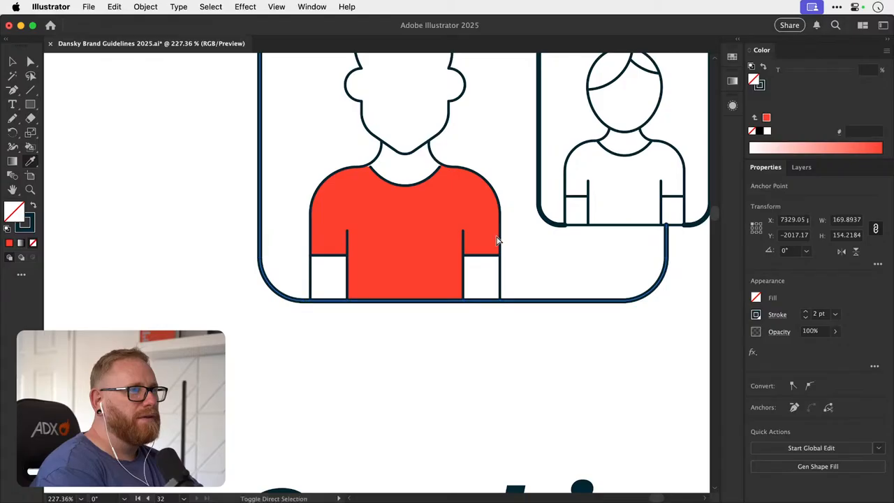
key(shift+super+a)
- Try to apply the frame's sampled 2 pt stroke to the body outline of the smaller Coaching figure
scroll(501, 231, right, 3)
scroll(501, 231, up, 2)
click(520, 285)
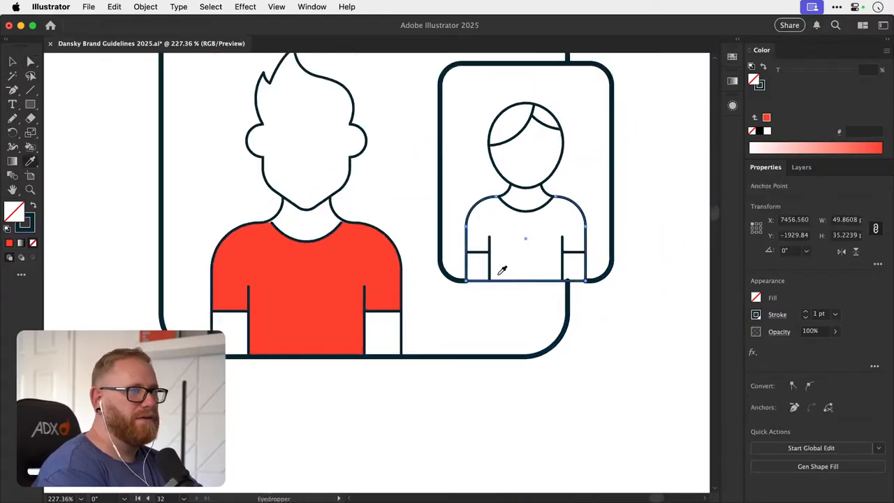
key(i)
click(443, 245)
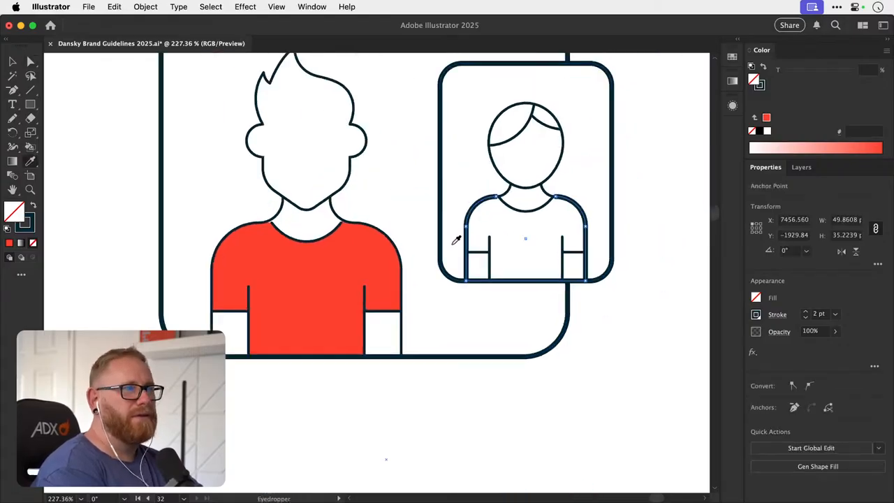
key(shift+super+a)
key(v)
scroll(525, 244, up, 5)
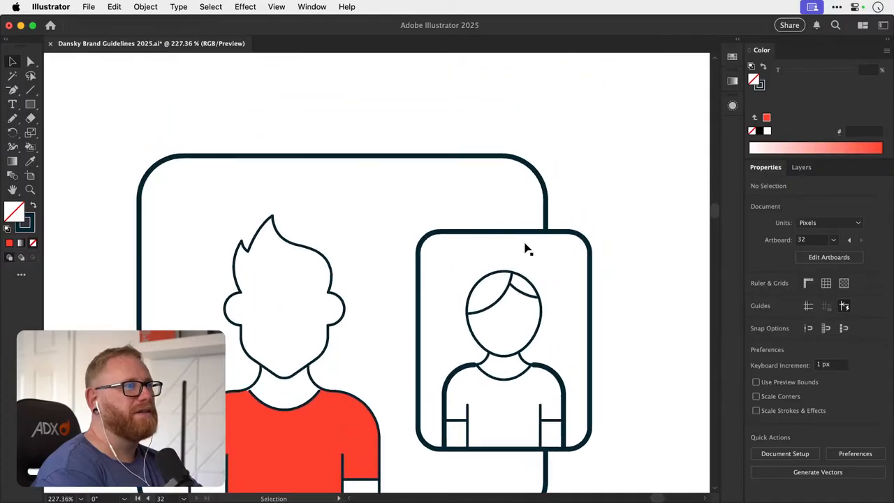
scroll(525, 245, down, 5)
scroll(526, 244, right, 3)
click(412, 263)
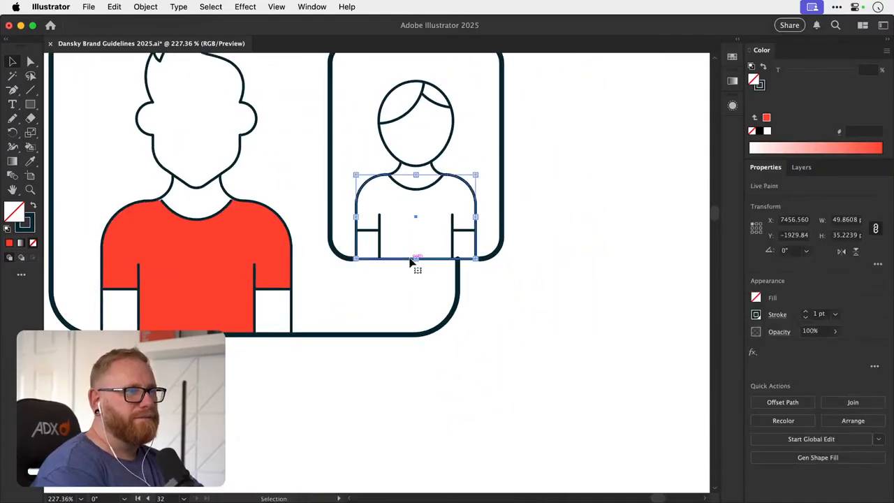
key(shift+super+a)
key(p)
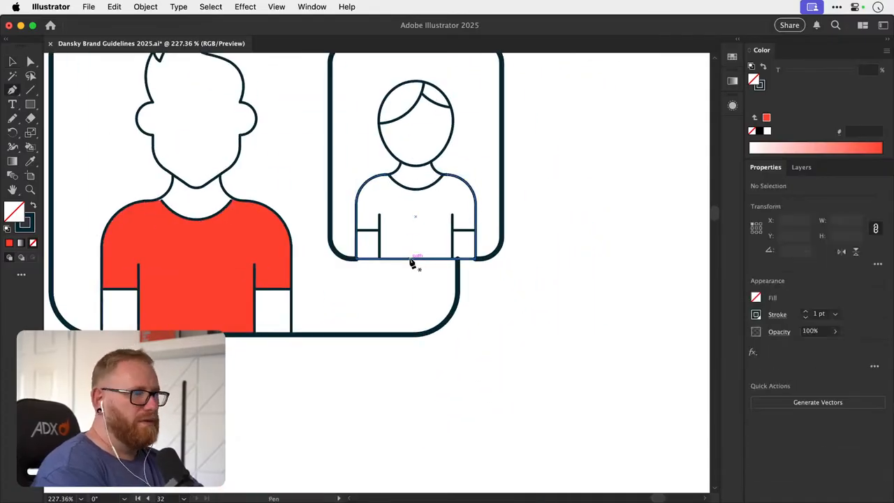
drag(393, 254, 481, 255)
key(v)
click(373, 242)
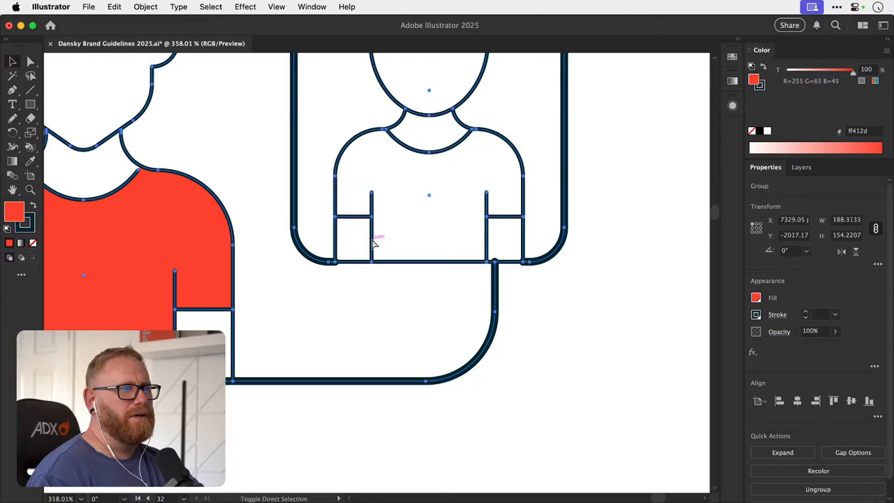
key(shift+super+a)
drag(373, 240, 382, 223)
key(super+z)
- Isolate the Coaching icon's Live Paint group, try moving a lower corner point of the smaller frame and undo the move
double_click(373, 239)
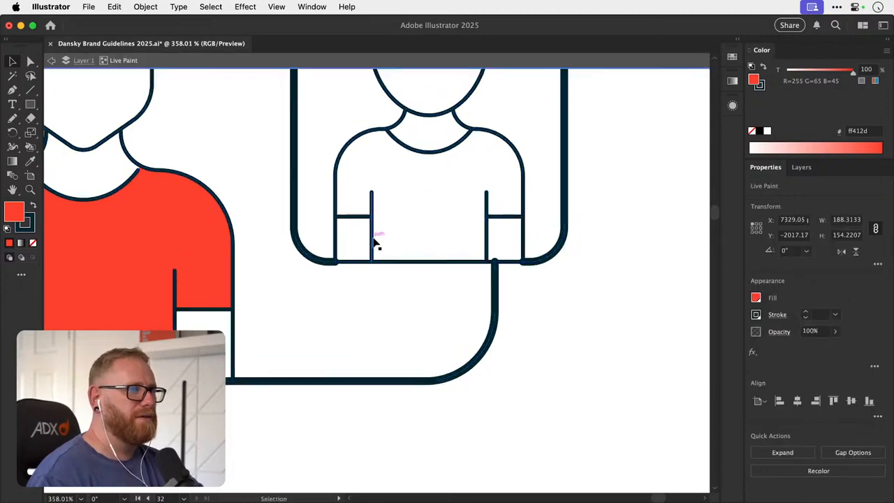
click(373, 243)
scroll(356, 279, up, 3)
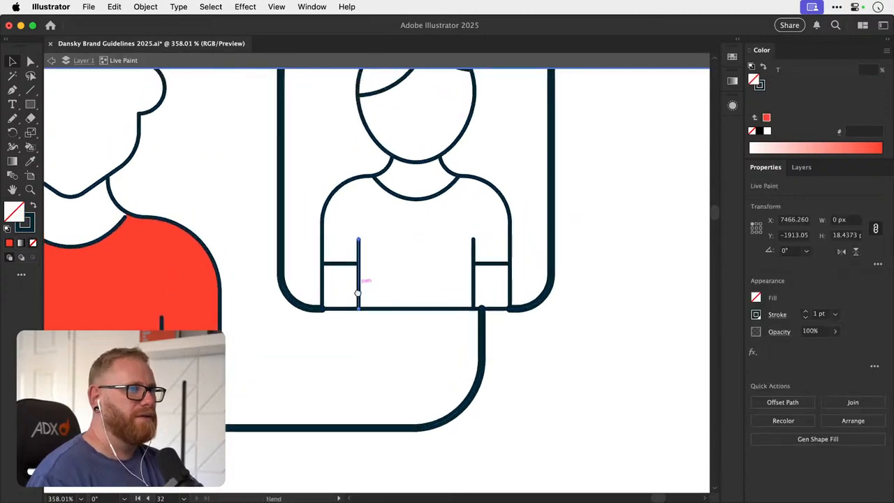
key(a)
click(311, 322)
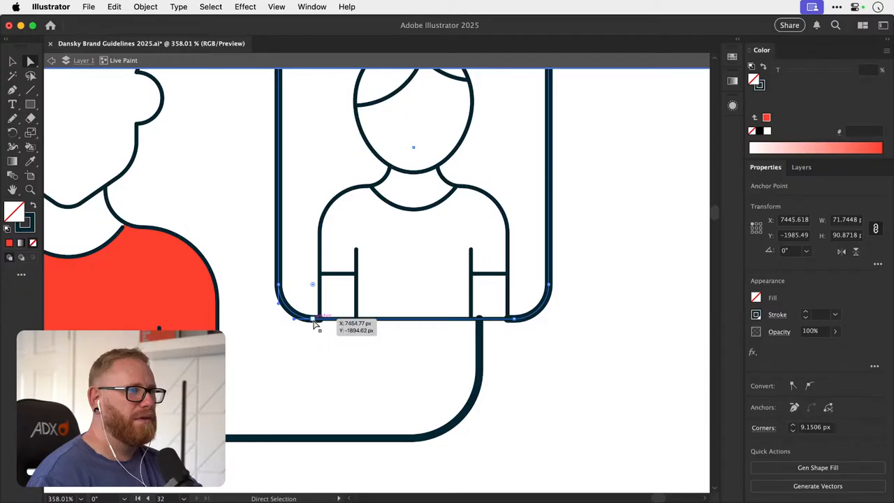
drag(314, 323, 314, 351)
key(super+z)
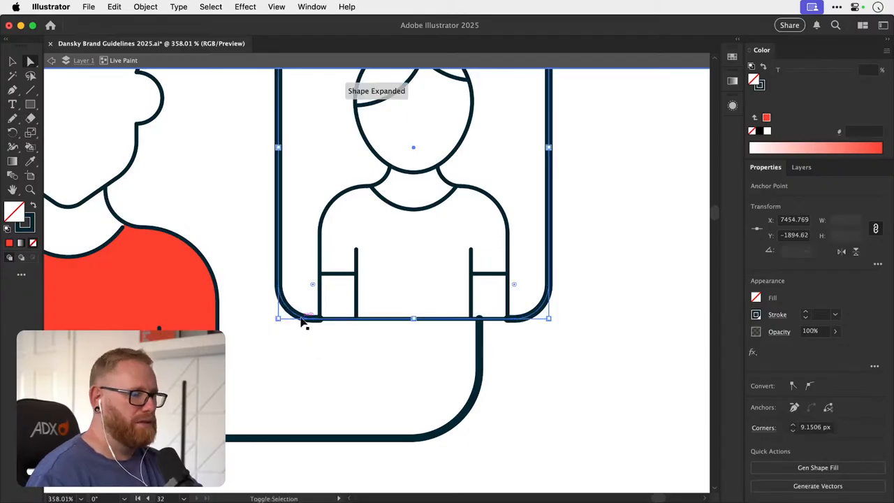
- Try deleting the rounded rectangle around the smaller Coaching figure and undo the deletion
click(270, 286)
key(v)
click(284, 304)
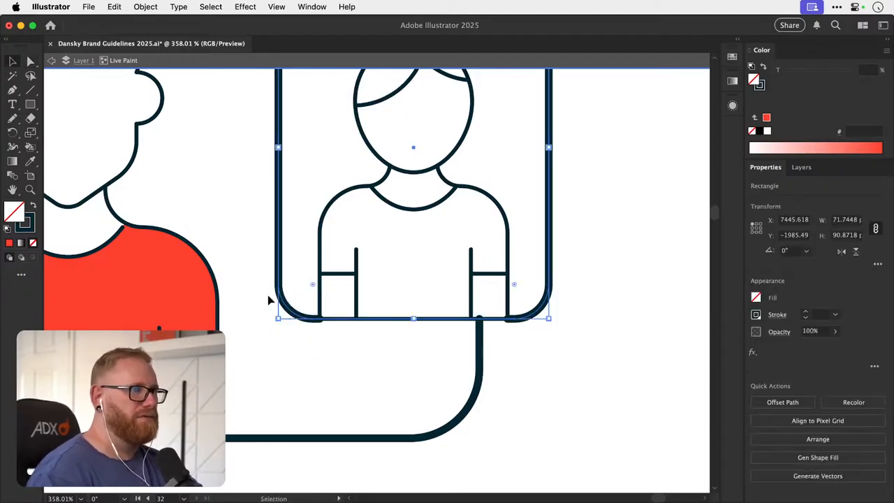
key(Delete)
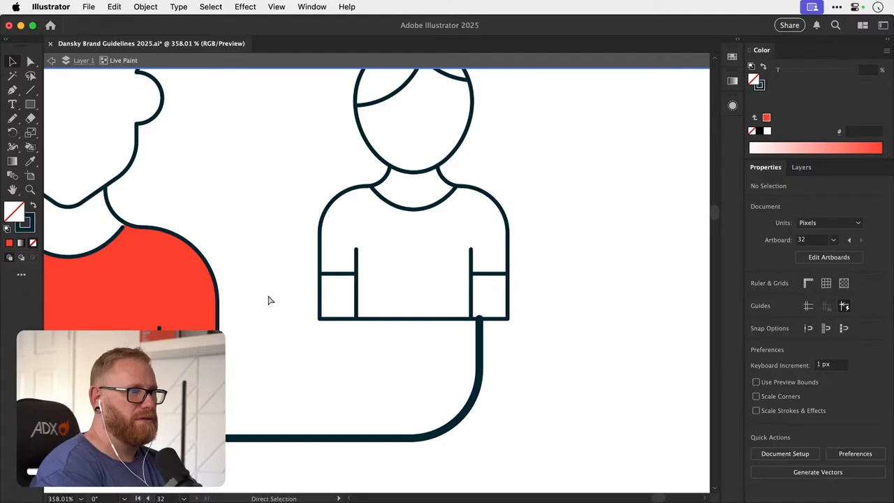
key(super+z)
- Give the smaller Coaching frame an even 2 pt stroke sampled from the larger frame and leave isolation mode
key(i)
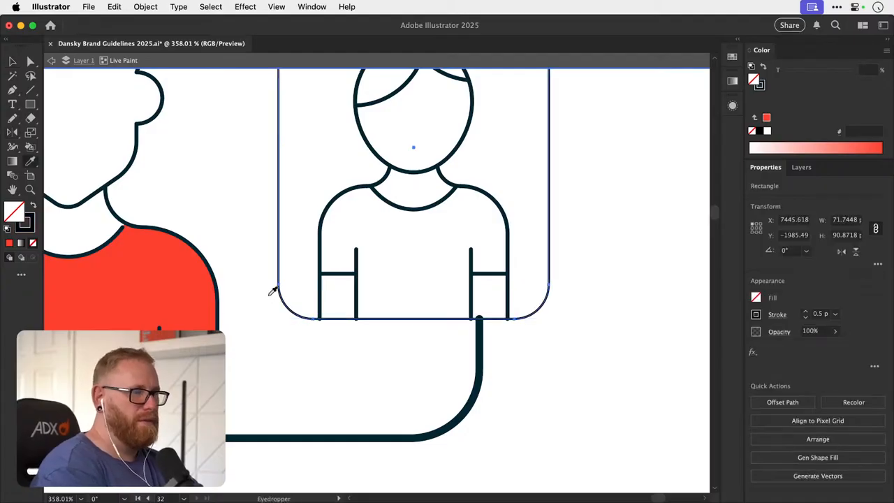
click(481, 374)
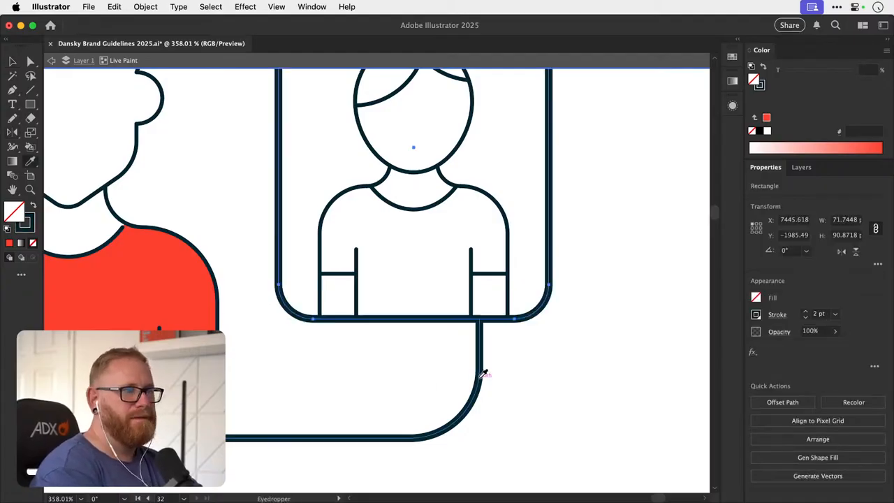
key(super+minus)
key(super+minus)
key(super+minus)
key(super+minus)
key(super+minus)
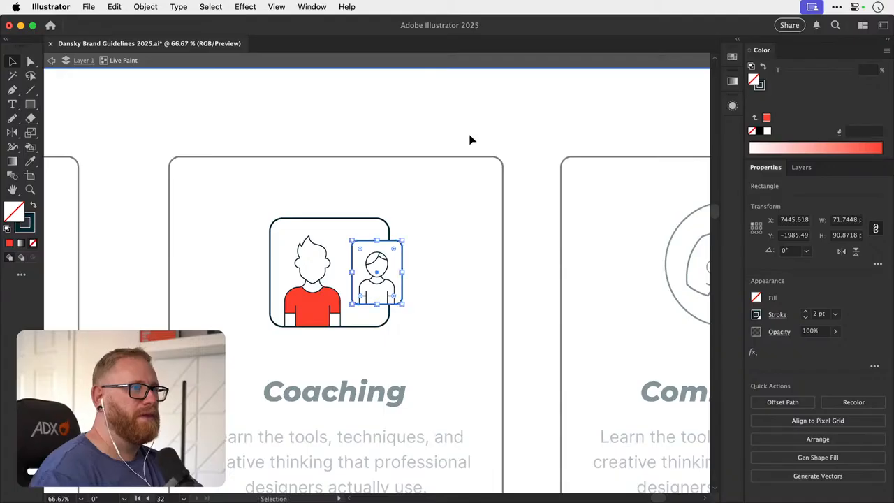
double_click(498, 120)
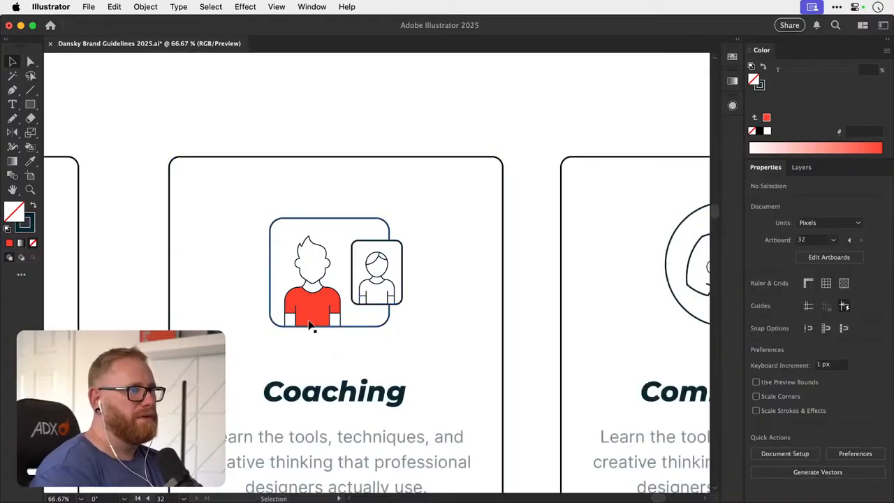
- Extend the left end of the larger figure's collar curve to meet the shoulder line inside the Live Paint group, then exit isolation
key(z)
drag(303, 285, 722, 342)
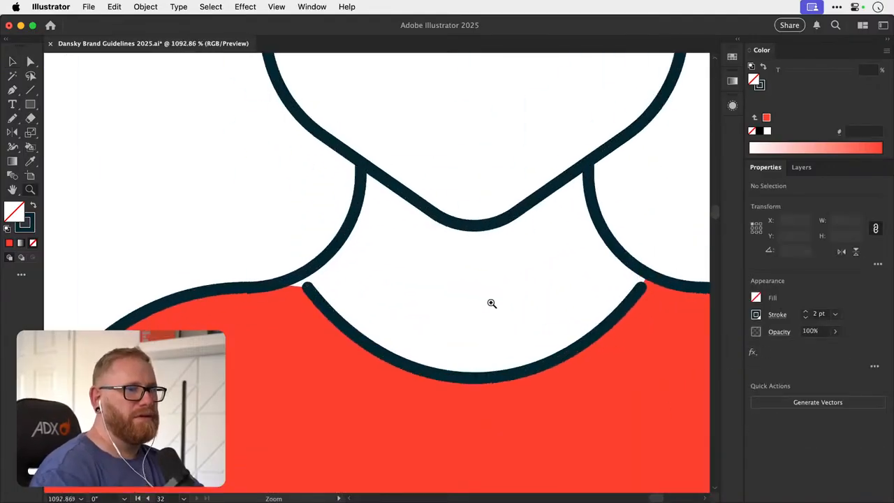
key(v)
double_click(315, 299)
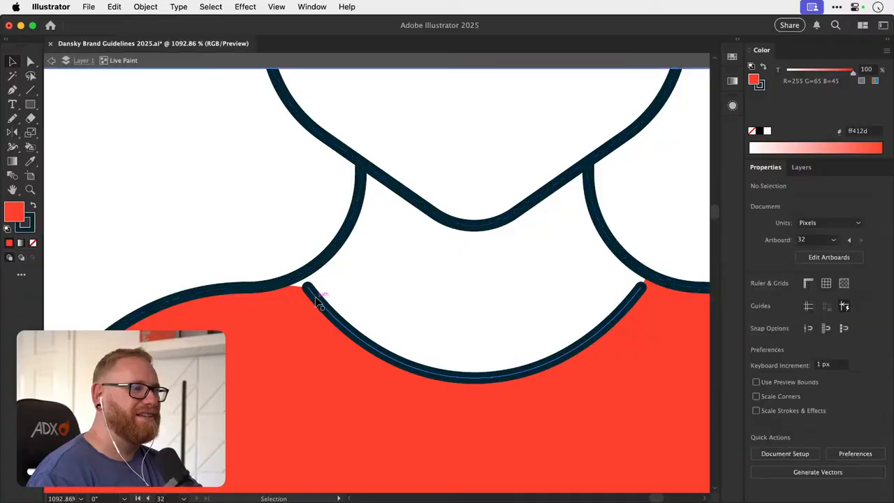
click(316, 302)
drag(306, 285, 295, 280)
click(235, 229)
key(super+minus)
key(super+minus)
key(super+minus)
key(super+minus)
key(super+minus)
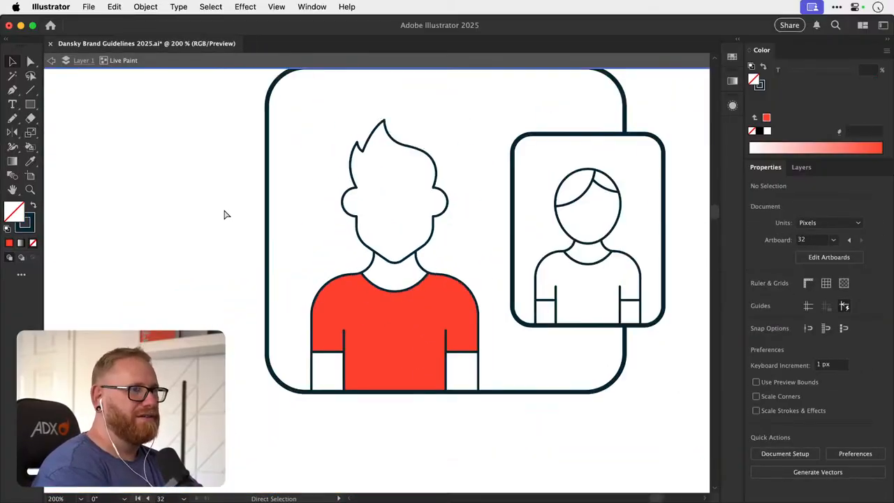
key(super+minus)
key(super+minus)
key(super+minus)
key(super+minus)
key(super+minus)
double_click(297, 168)
- Turn the Community card's Discord icon into a Live Paint group and fill the face with the brand red swatch ff412d
scroll(297, 168, right, 1)
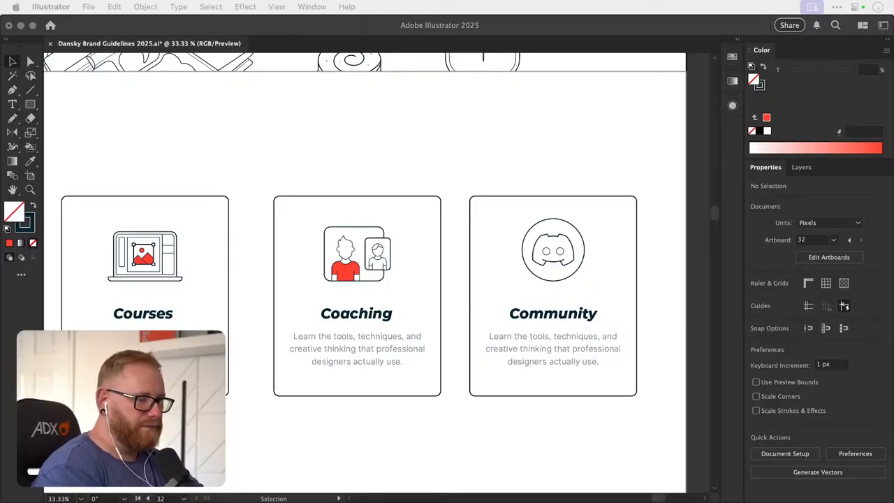
click(415, 108)
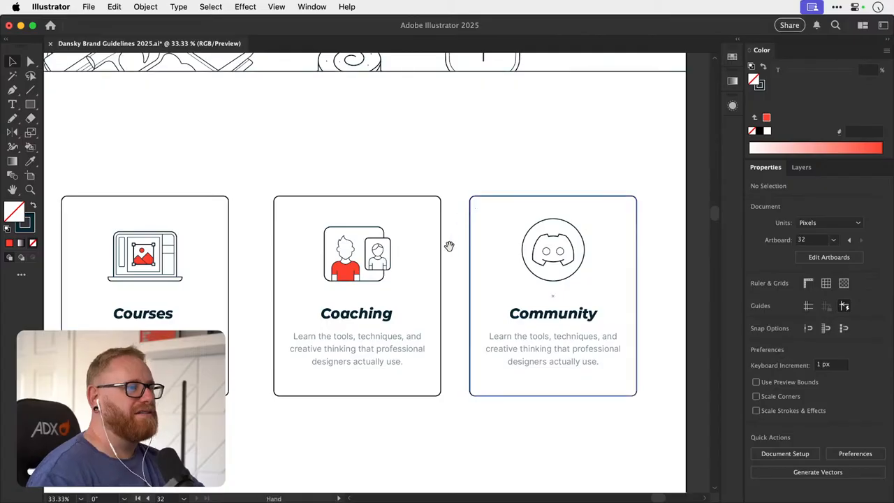
drag(449, 246, 417, 227)
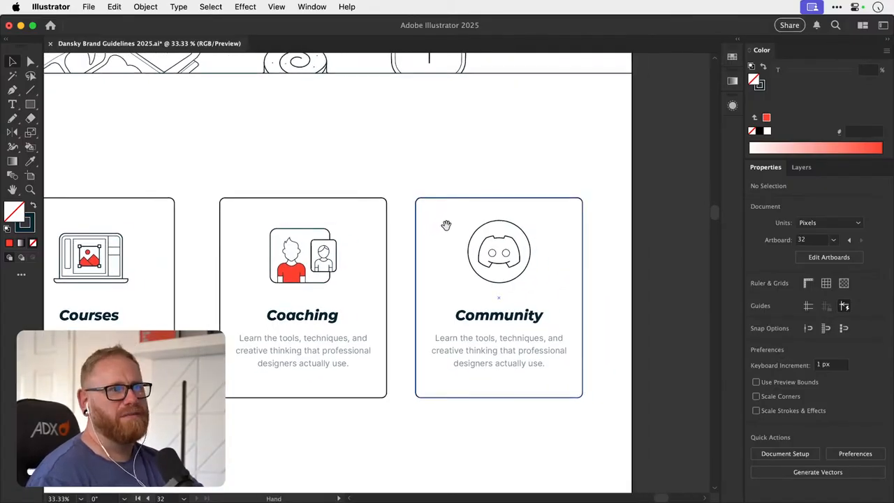
drag(437, 231, 428, 241)
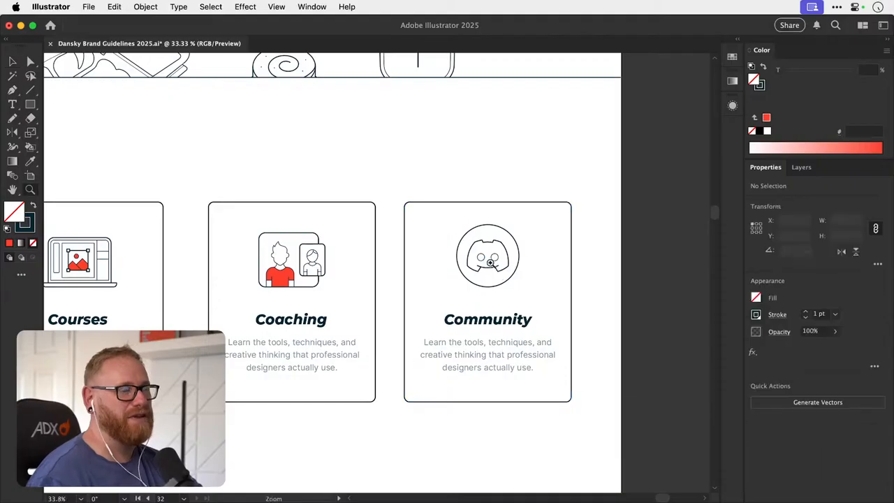
drag(486, 263, 483, 305)
key(v)
click(454, 324)
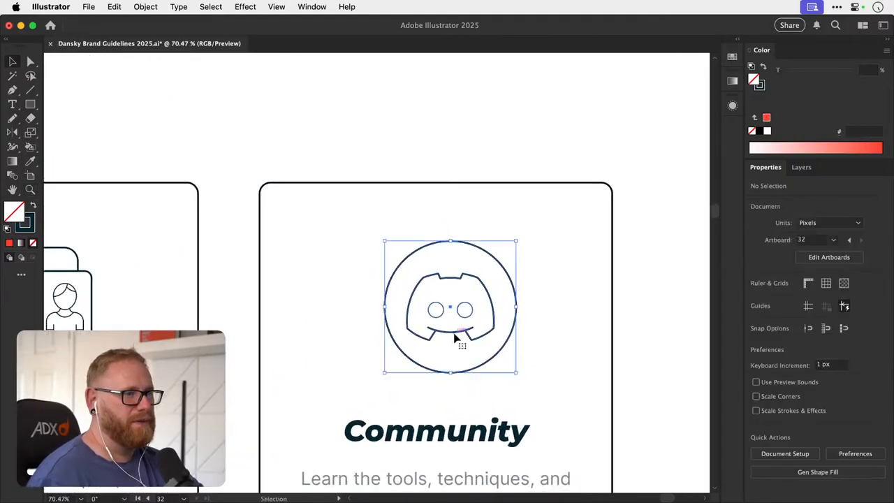
key(k)
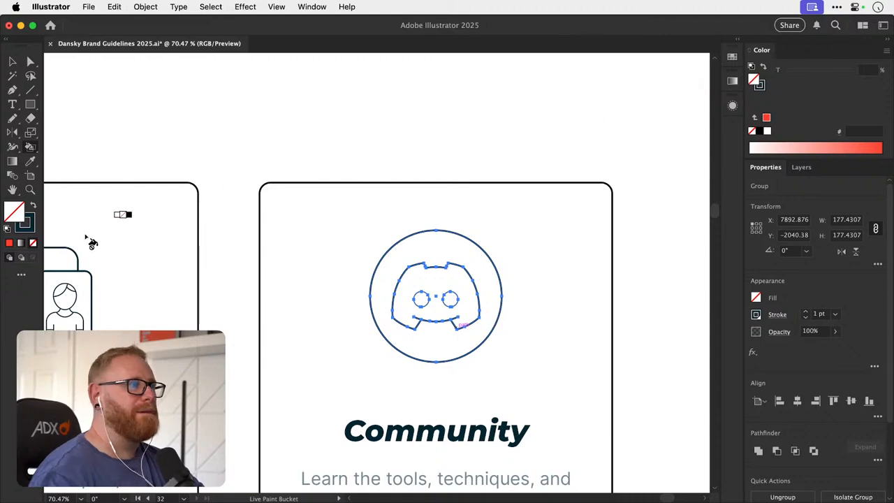
click(732, 57)
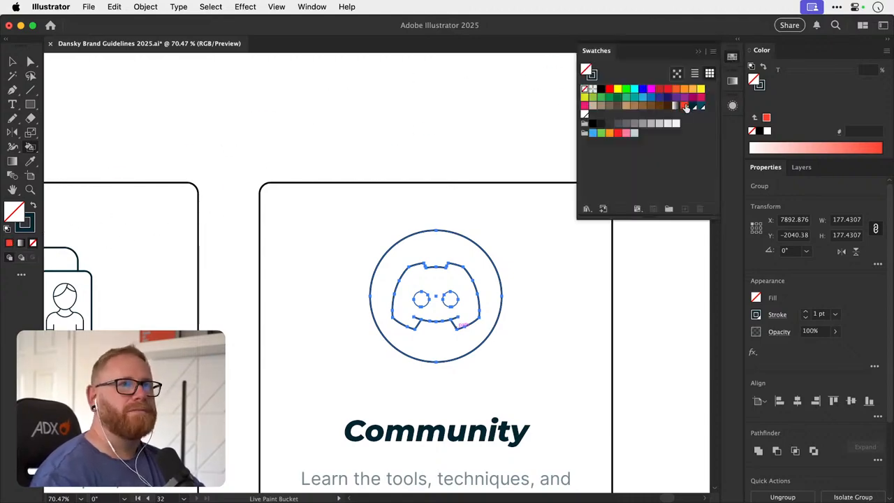
click(684, 106)
click(442, 280)
key(v)
click(489, 141)
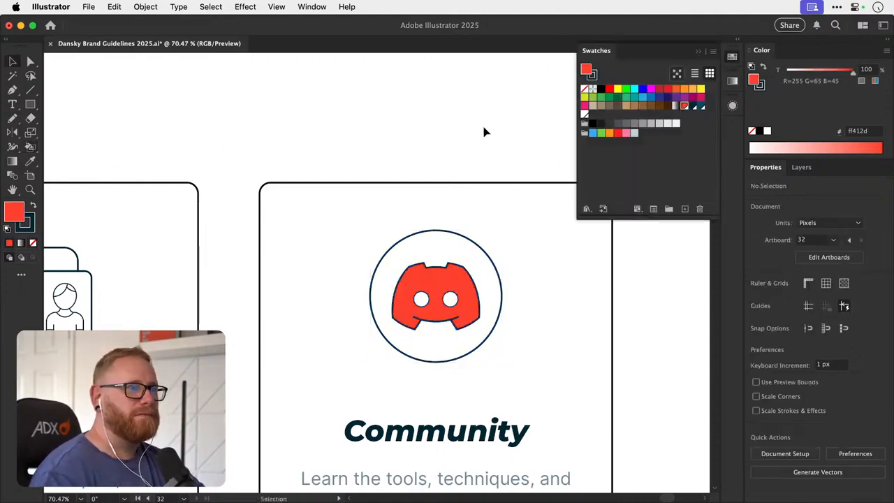
key(super+minus)
key(super+minus)
key(super+minus)
key(super+minus)
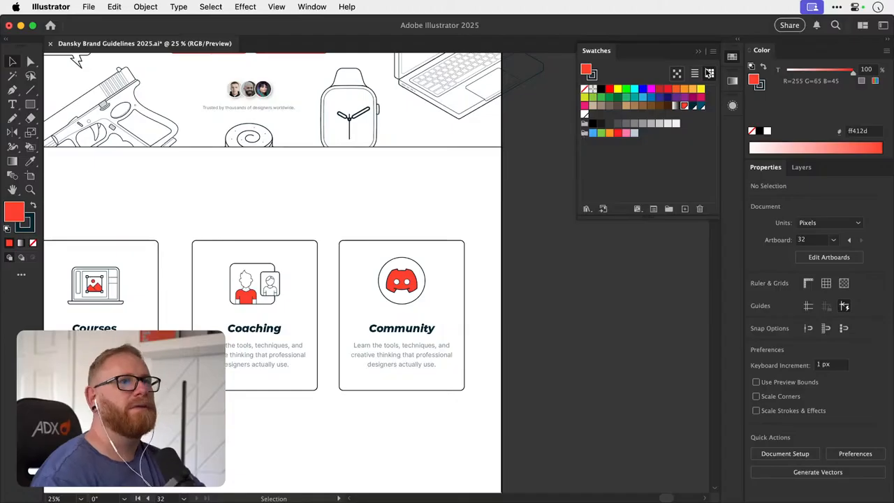
click(731, 58)
- Undo the red Live Paint fill on the Community card's Discord icon
drag(407, 285, 598, 263)
key(super+z)
key(super+z)
click(648, 234)
- Examine the Community card's Discord icon up close
key(z)
drag(494, 262, 359, 270)
key(v)
drag(387, 297, 437, 318)
drag(437, 277, 383, 274)
key(z)
drag(424, 294, 517, 277)
key(v)
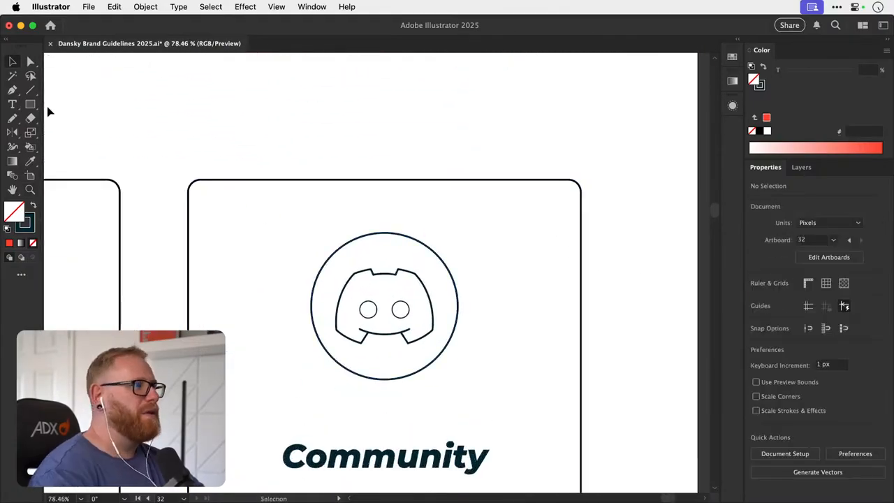
- Draw an unfilled circle about 40 px in diameter near the upper-left edge of the Community card's Discord circle
drag(30, 104, 64, 133)
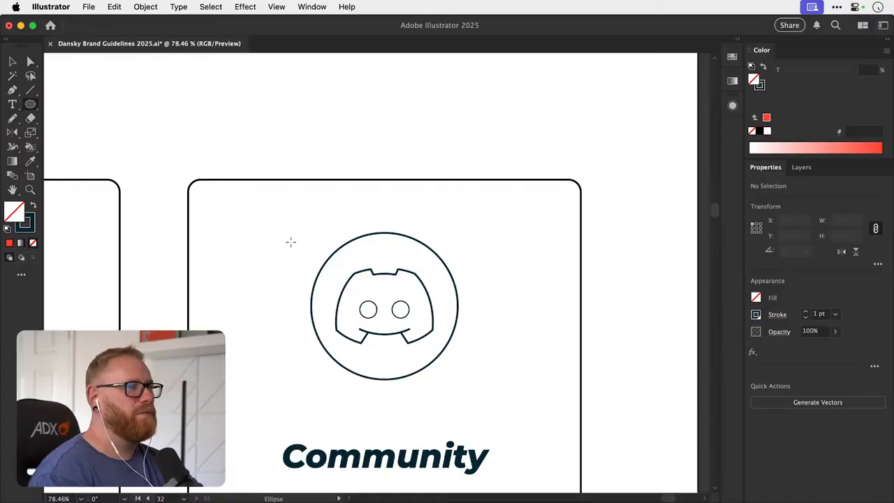
drag(301, 247, 303, 249)
key(v)
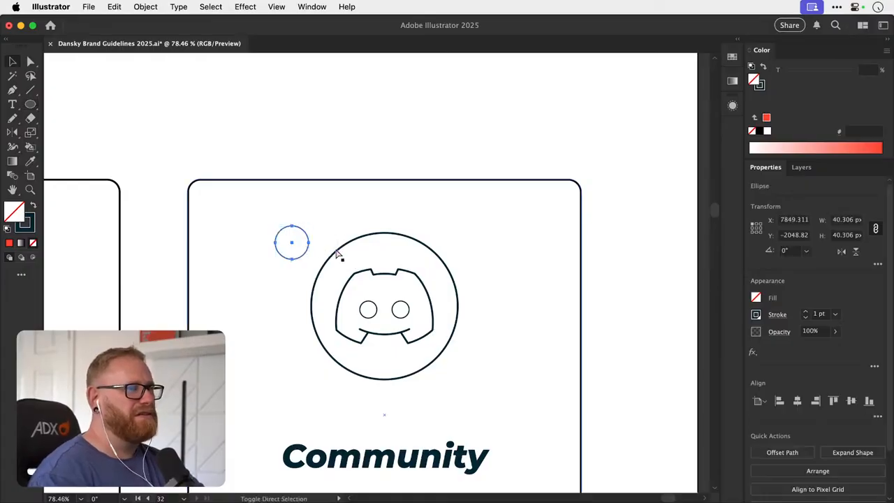
click(340, 255)
click(300, 258)
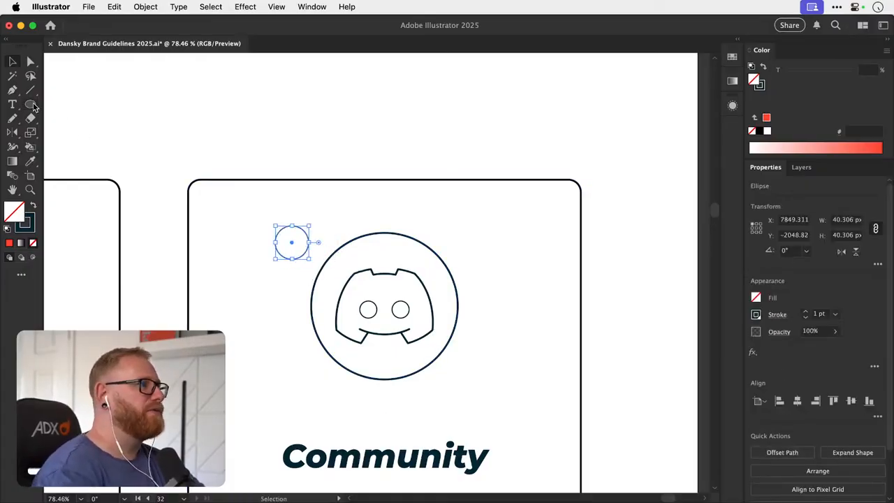
- Draw a small square above the Community card and rotate it 45° into a diamond about 32 px wide
drag(31, 105, 31, 106)
click(13, 90)
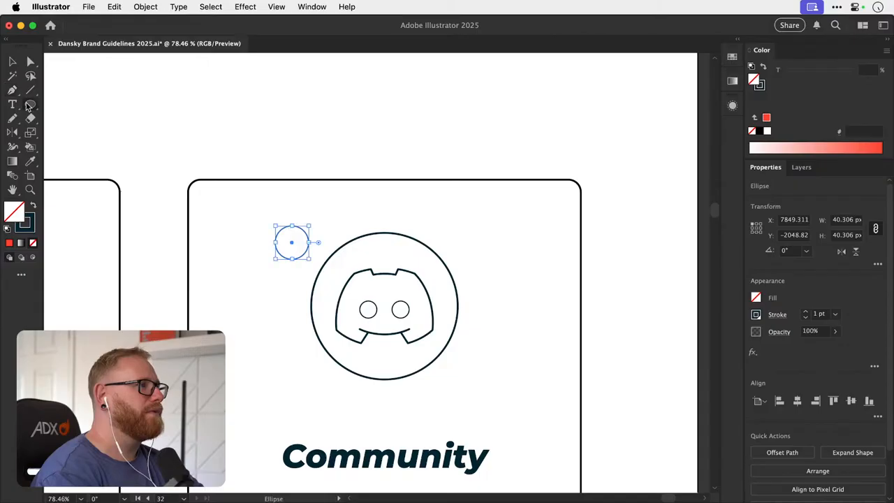
drag(31, 106, 82, 99)
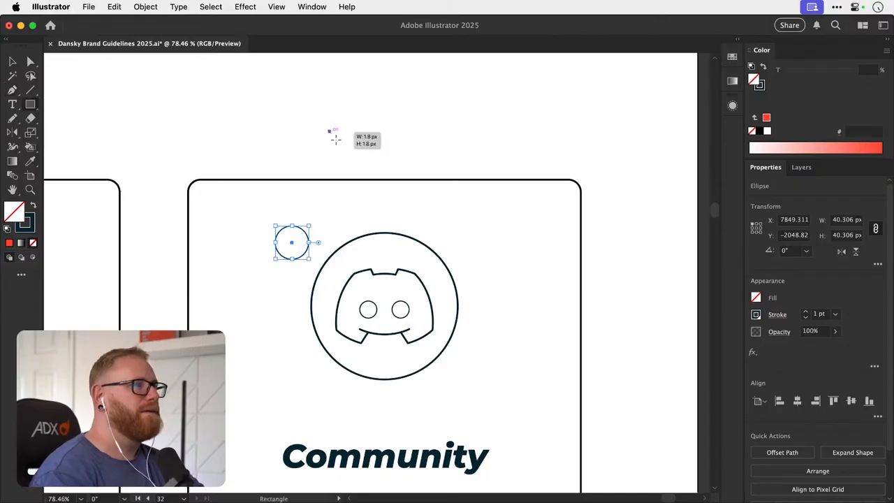
drag(336, 140, 361, 163)
key(r)
key(super+shift+a)
- Delete the diamond's top corner point and join the open ends into a downward-pointing triangle
key(a)
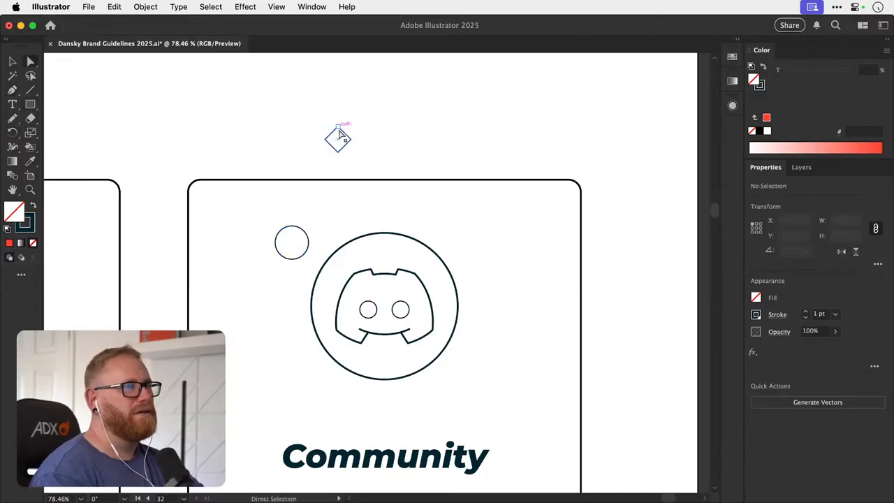
click(338, 127)
key(Delete)
key(super+shift+a)
click(325, 140)
shift+click(351, 139)
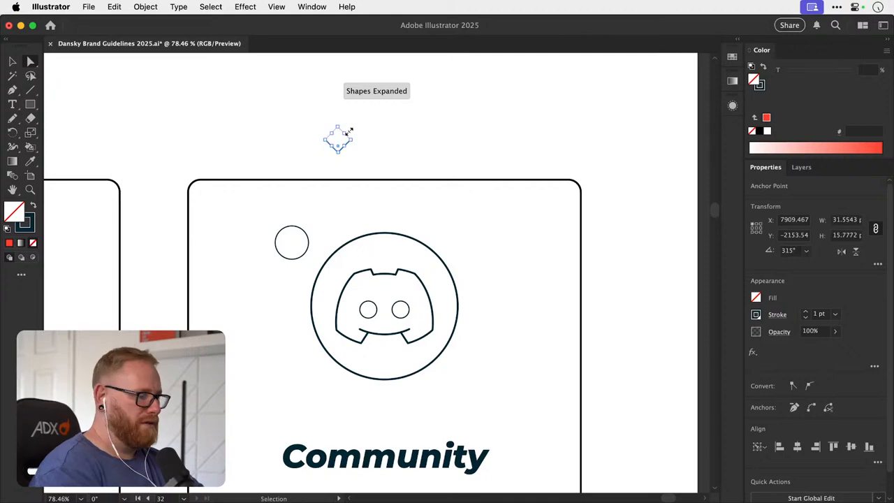
key(super+j)
key(super+shift+a)
- Scale the triangle horizontally to about 71% of its width, keeping its height
key(v)
click(345, 145)
key(s)
drag(450, 146, 418, 147)
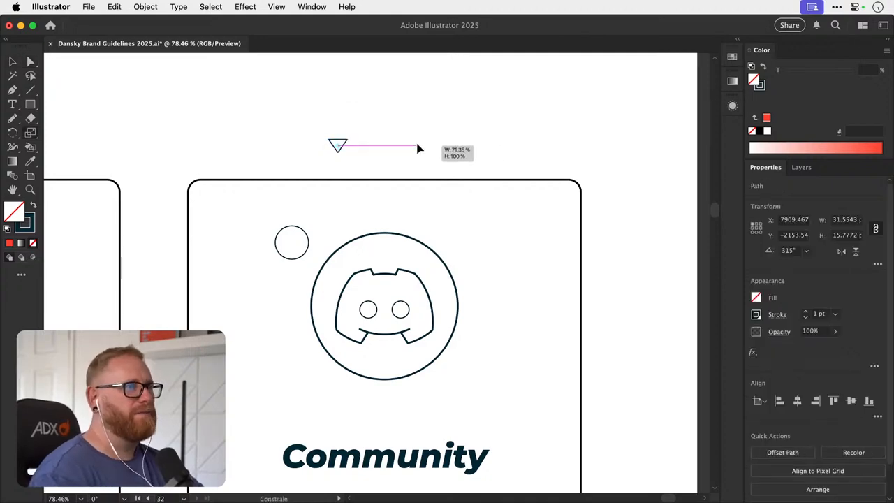
key(super+shift+a)
- Move the triangle onto the small circle's bottom edge and unite both as a compound shape to form a speech bubble
key(v)
drag(346, 148, 299, 264)
scroll(443, 254, up, 5)
shift+click(342, 233)
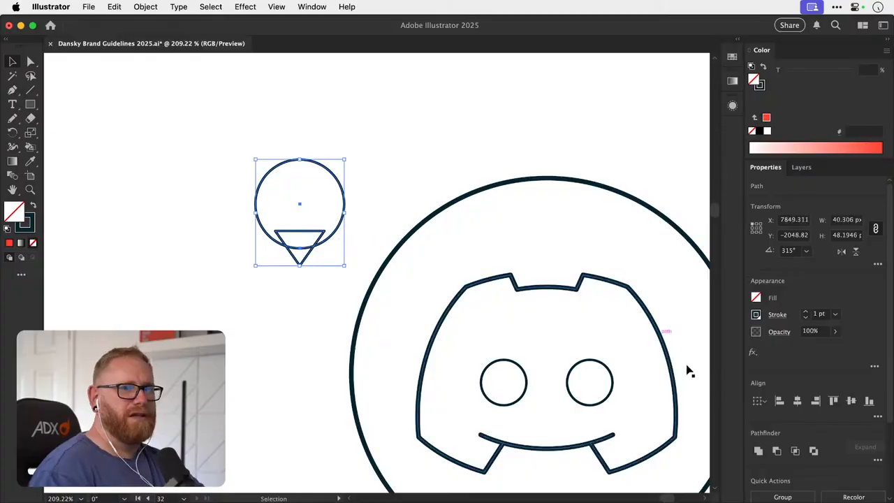
click(758, 450)
- Shorten the speech bubble's tail to about 12 px tall and rotate the bubble so the tail points to the lower right
key(a)
drag(299, 264, 279, 232)
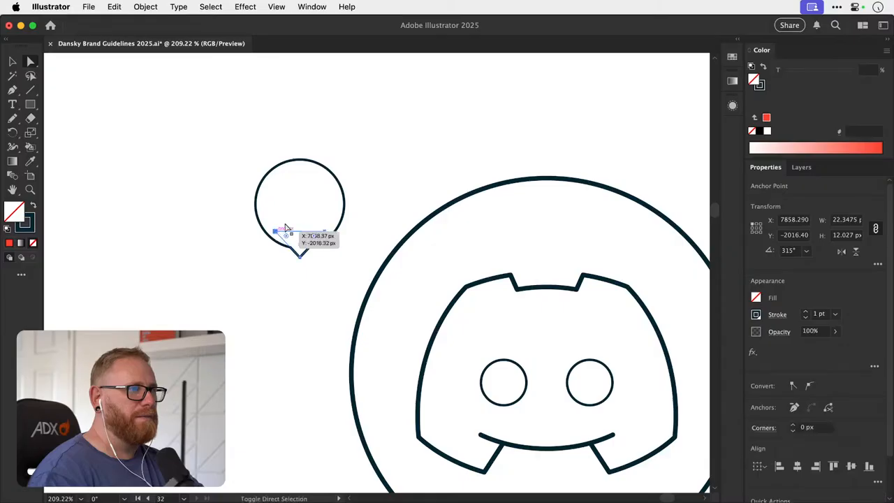
key(super+shift+a)
key(v)
click(332, 175)
key(r)
drag(387, 213, 325, 160)
key(super+1)
drag(410, 241, 253, 190)
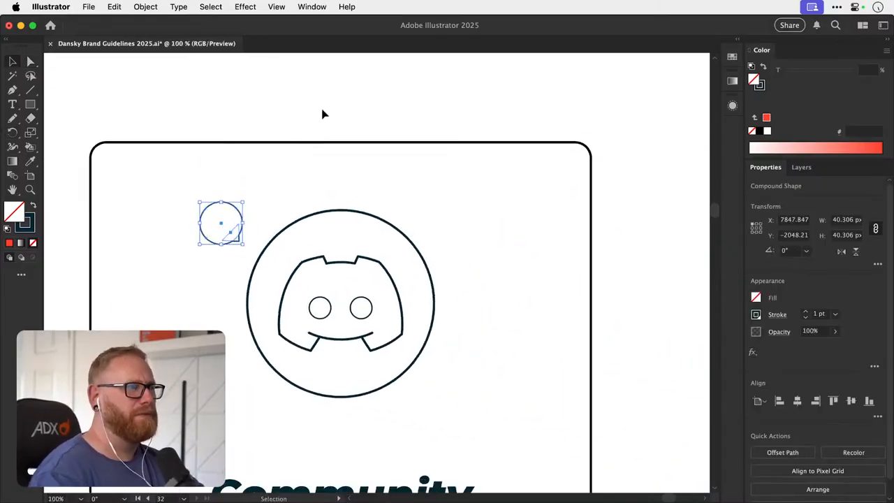
- Set the bubble on the Discord circle's upper-left edge with a white fill and place a copy, rotated 180°, on the lower-right edge
key(super+shift+a)
key(v)
drag(255, 233, 423, 350)
key(i)
click(225, 114)
key(super+shift+a)
key(v)
key(r)
key(v)
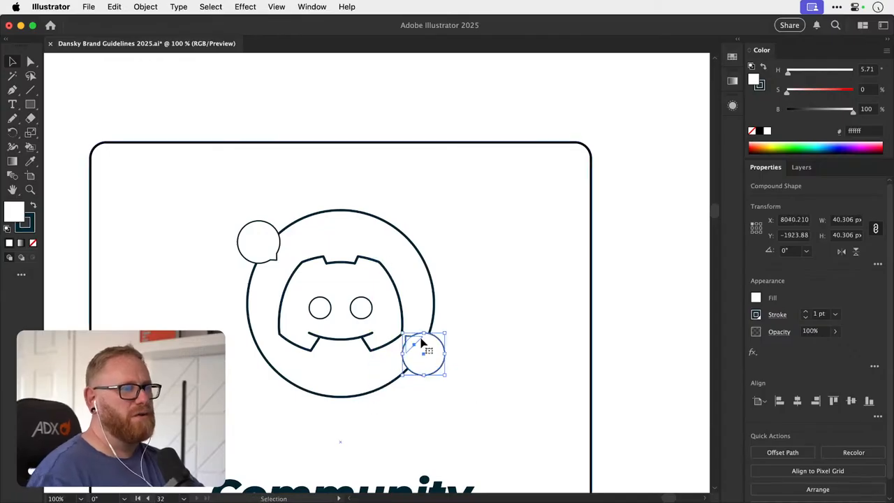
- Draw a horizontal line about 22 px long inside the upper-left speech bubble and duplicate it just below
click(331, 110)
scroll(321, 161, down, 2)
key(super+equal)
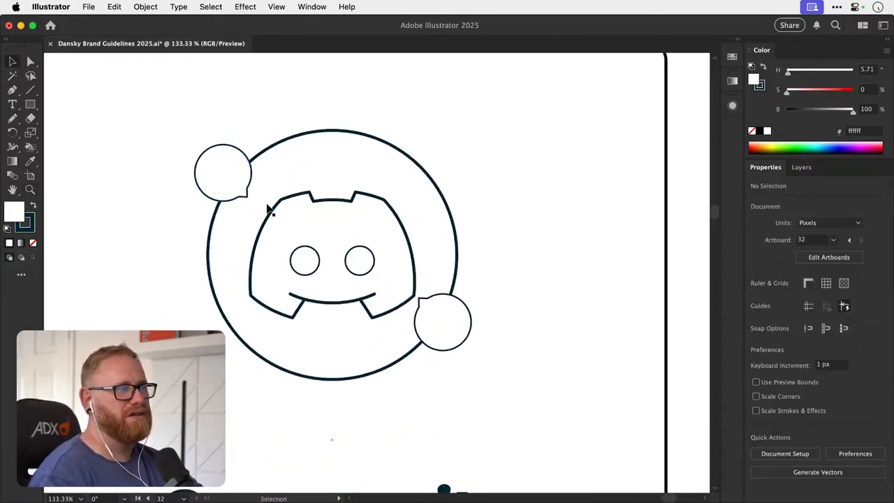
click(30, 90)
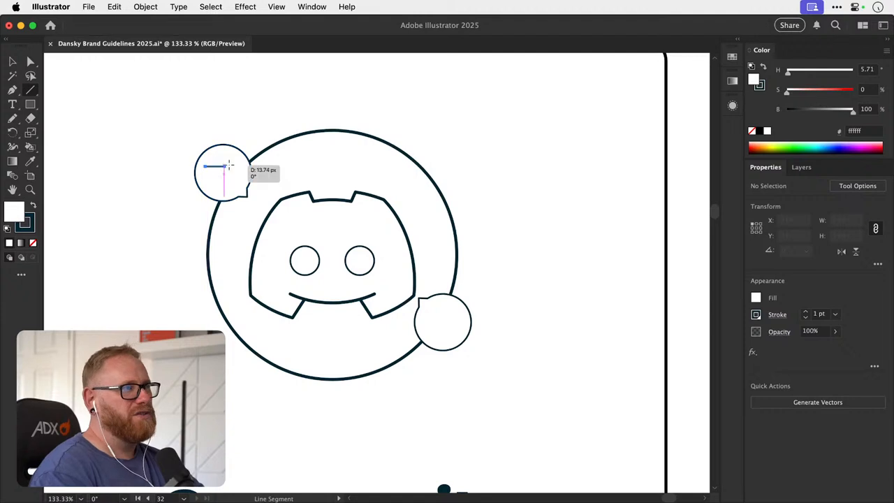
mouse_move(204, 167)
mouse_down()
mouse_move(236, 166)
mouse_move(229, 179)
mouse_up()
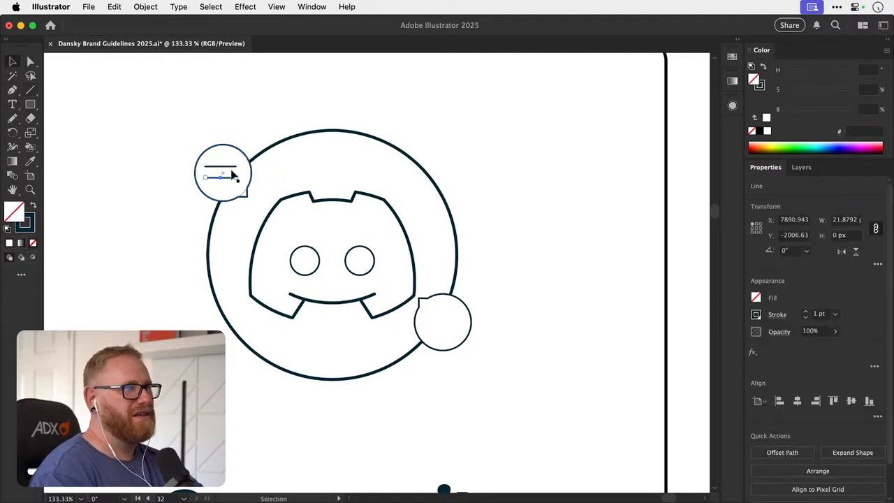
- Group the two text lines and align them horizontally and vertically to the center of the upper-left speech bubble
shift+click(232, 167)
shift+click(231, 198)
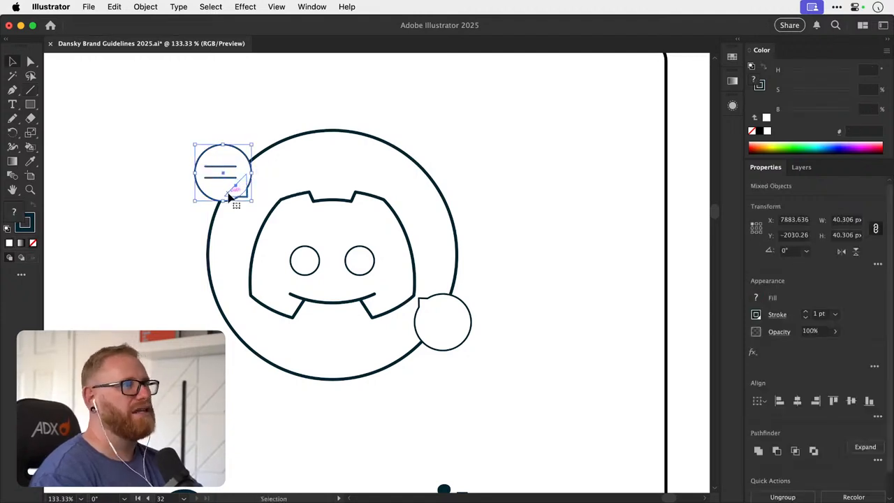
click(217, 195)
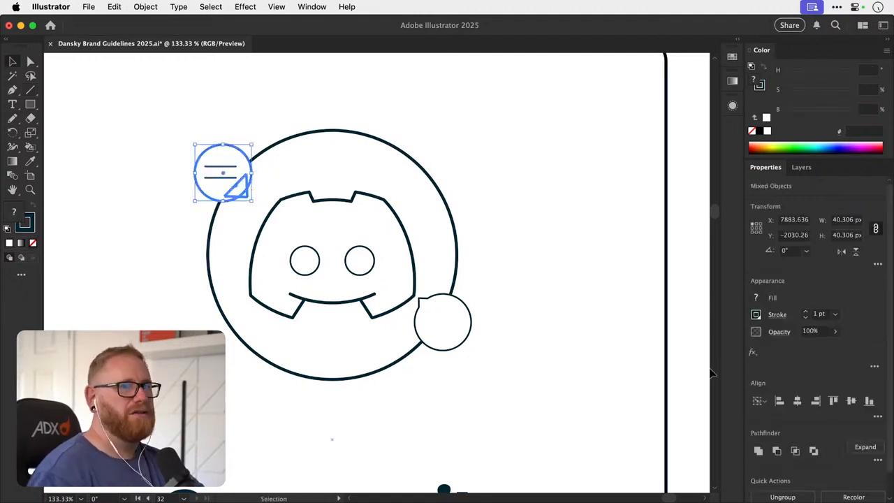
click(853, 401)
key(super+shift+a)
- Copy the pair of text lines into the center of the lower-right speech bubble
drag(234, 171, 453, 321)
key(super+shift+a)
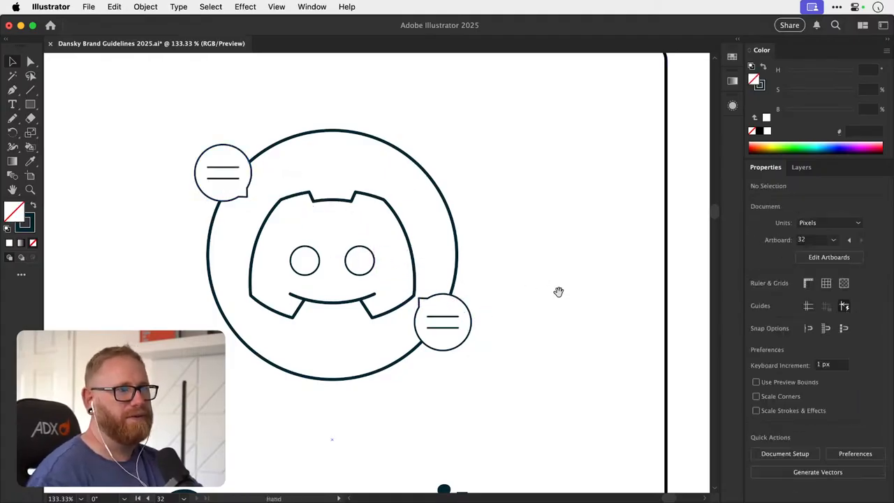
drag(559, 292, 533, 308)
key(super+minus)
key(super+minus)
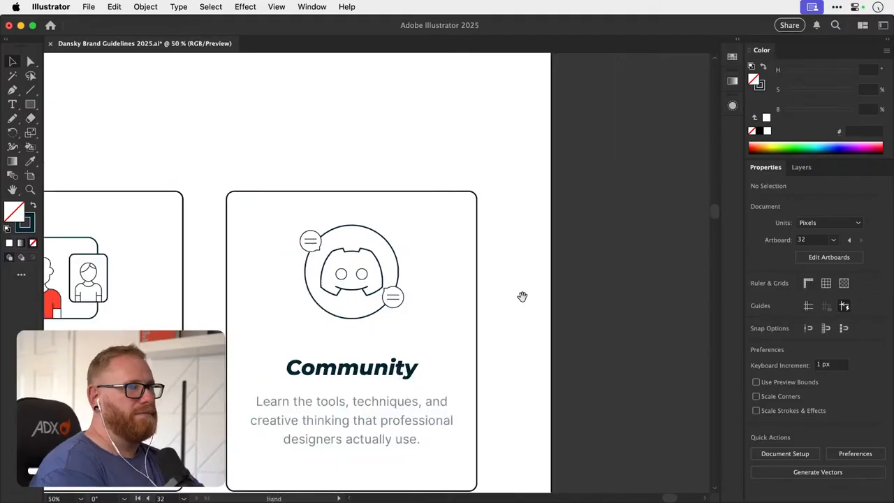
- Try enlarging the lower-right speech bubble and its text lines from the center to about 59 px
key(z)
drag(359, 279, 467, 266)
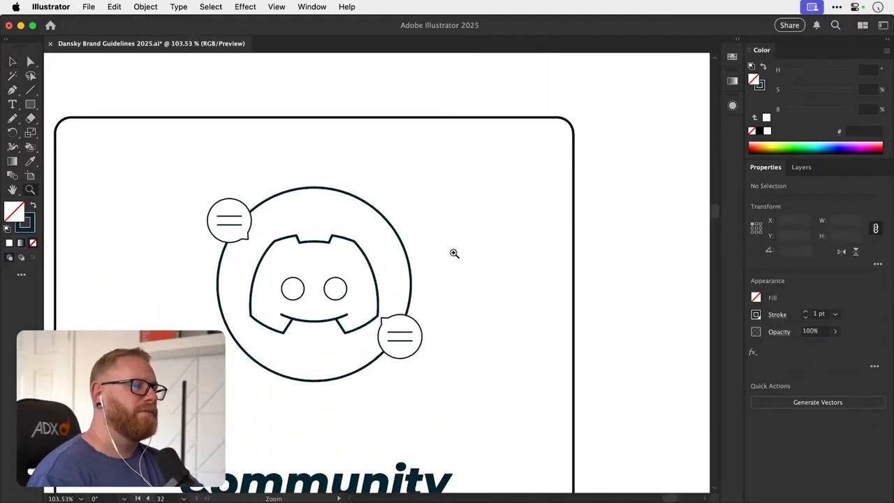
key(v)
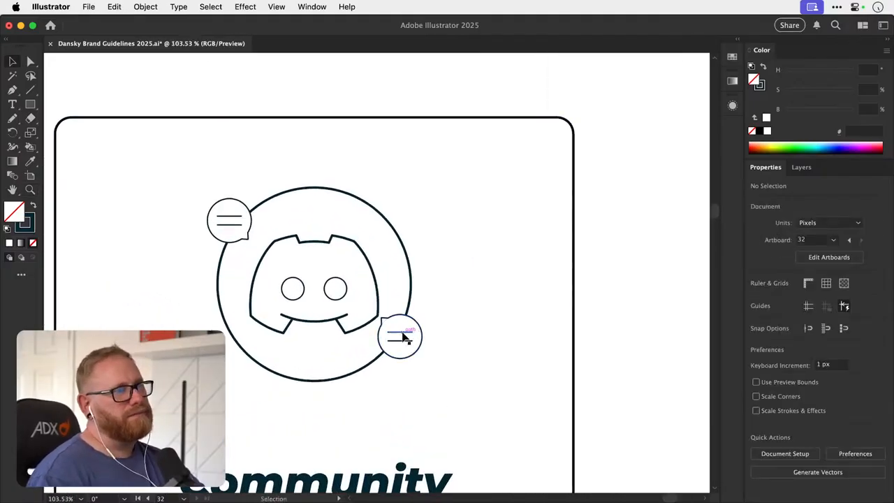
click(402, 338)
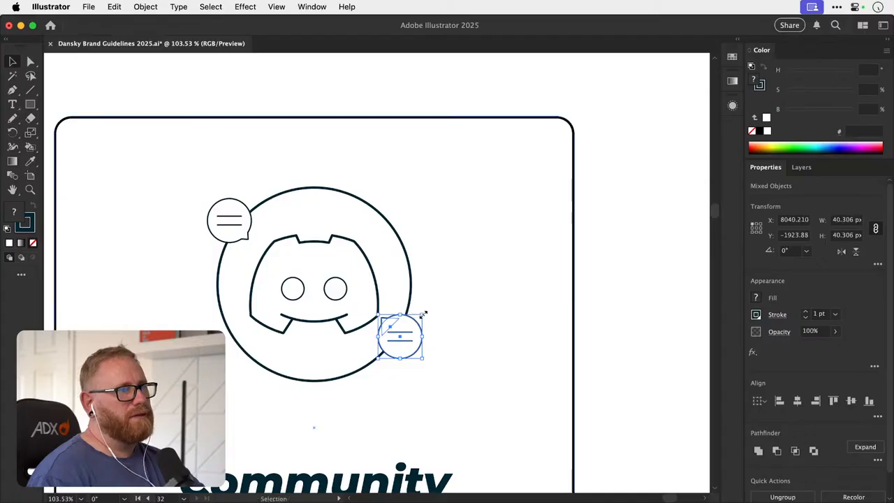
drag(423, 315, 433, 304)
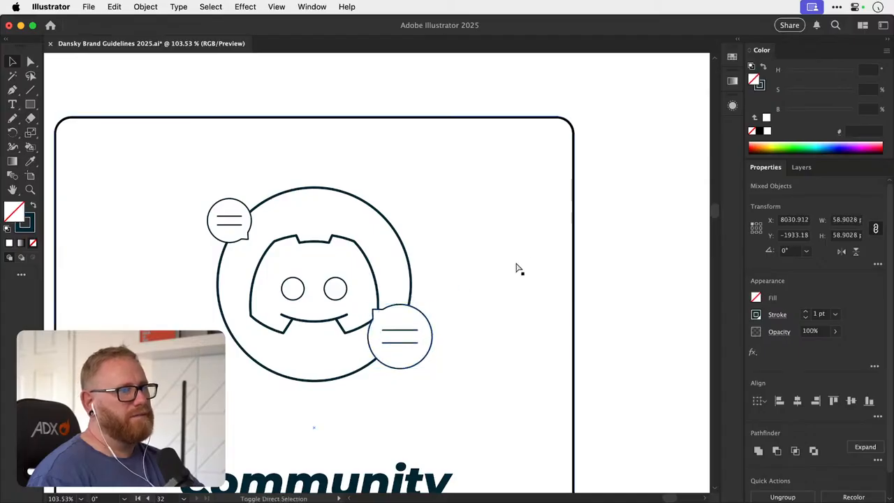
click(519, 269)
drag(468, 332, 463, 357)
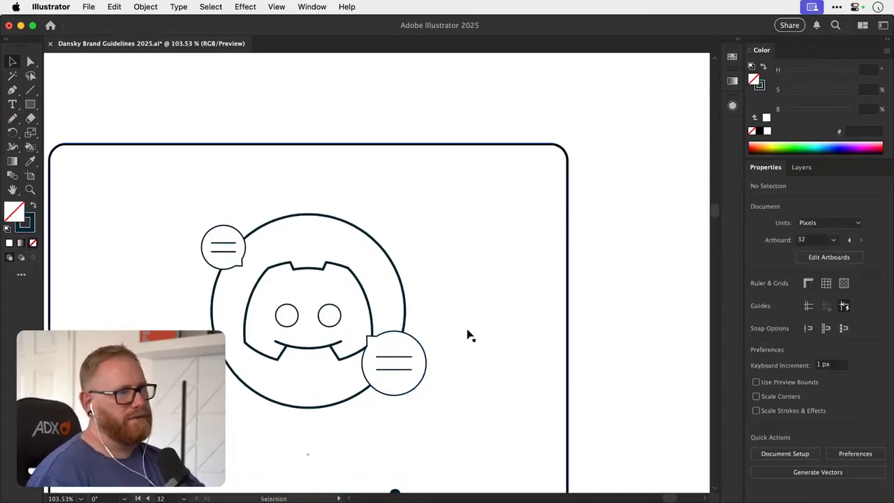
key(ctrl+z)
click(440, 344)
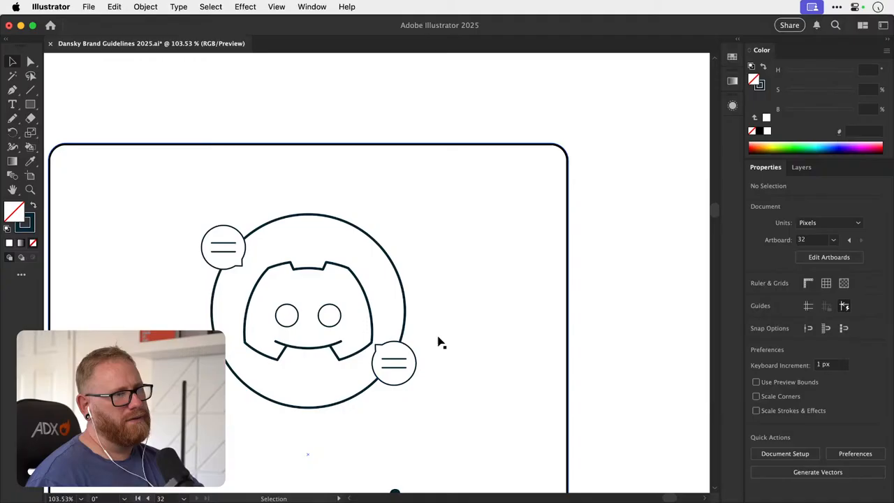
- Enlarge the upper-left speech bubble and its lines to about 50 px, and delete the lower-right speech bubble with its lines
click(246, 250)
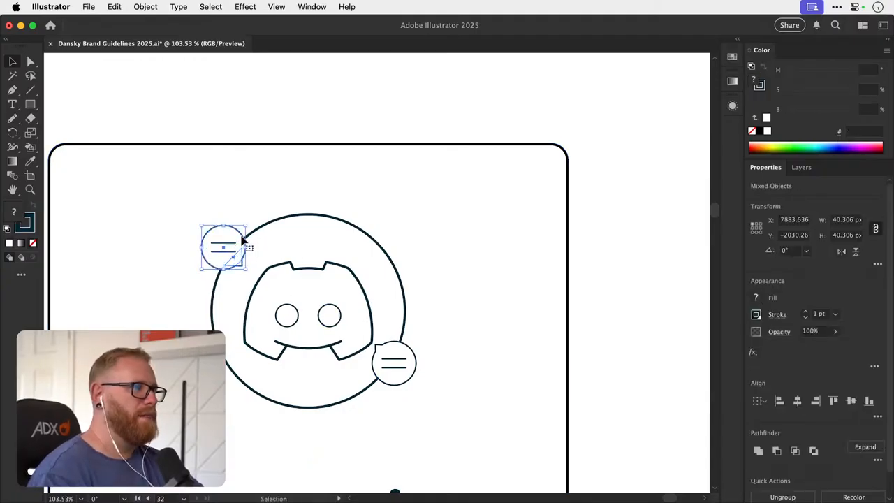
drag(244, 226, 250, 220)
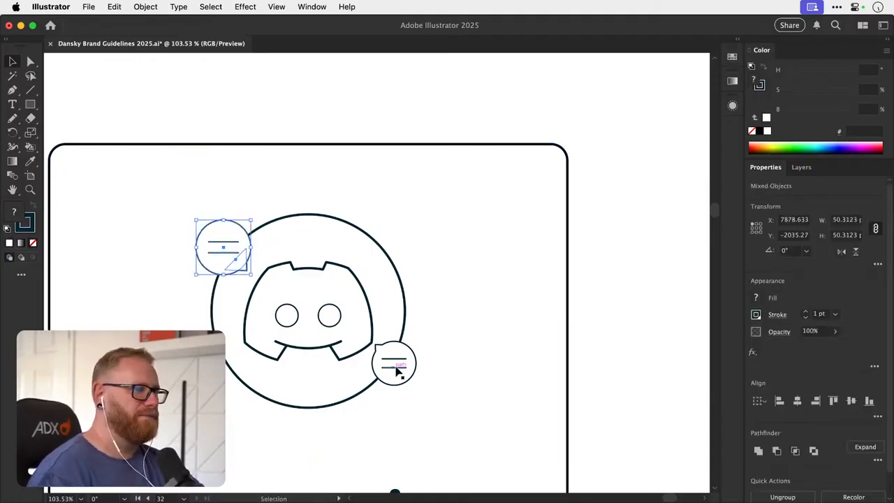
click(399, 363)
key(Delete)
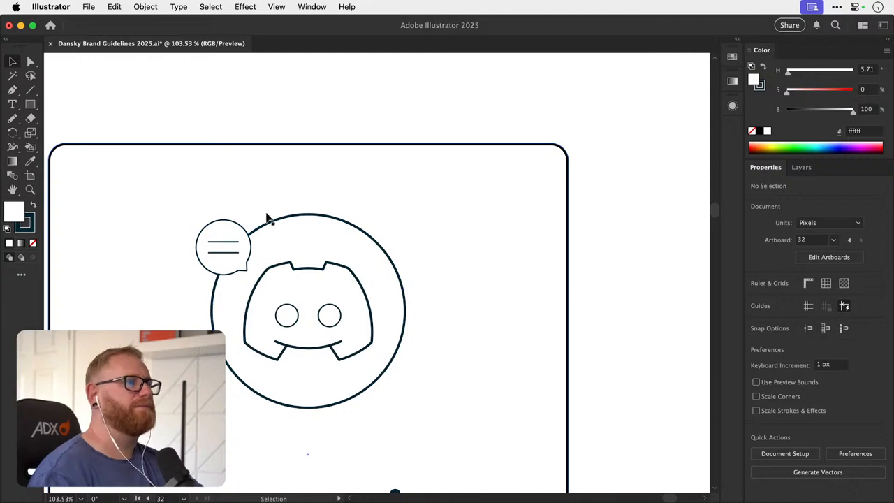
scroll(239, 248, down, 2)
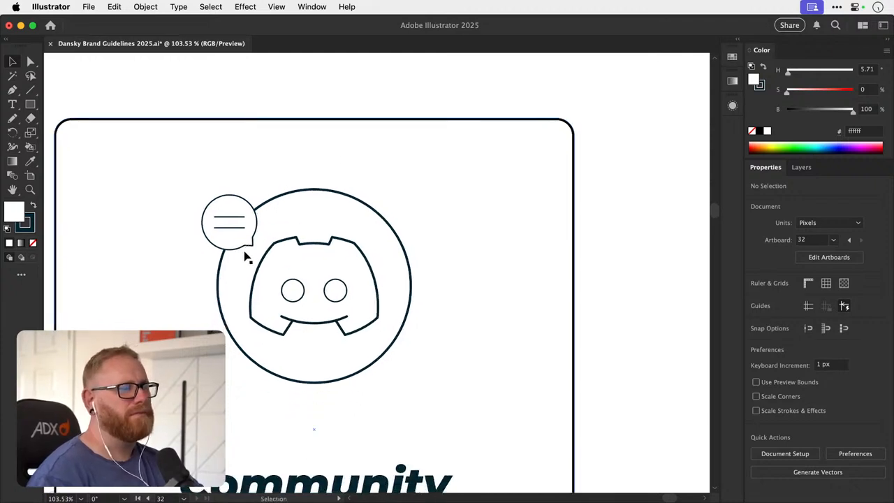
- Try repositioning the speech bubble and its text lines around the Discord circle's upper edge
click(232, 236)
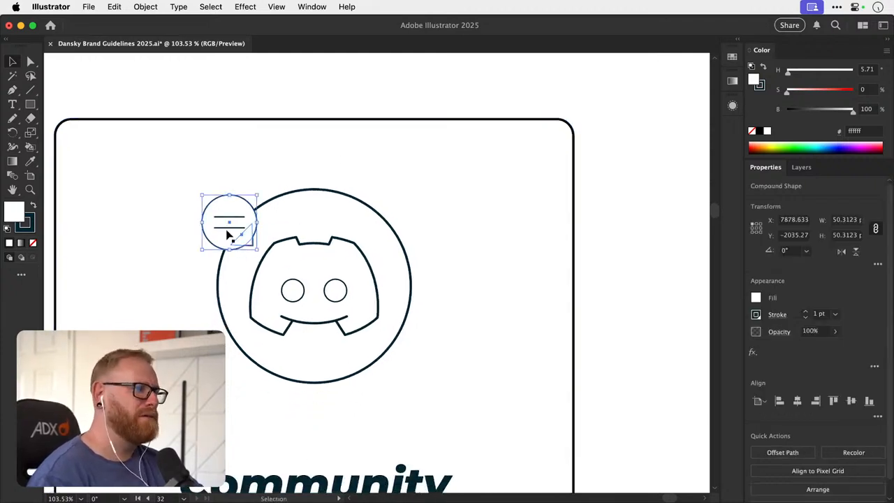
mouse_move(230, 232)
mouse_down()
mouse_move(391, 338)
mouse_move(395, 234)
mouse_move(359, 207)
mouse_move(282, 181)
mouse_move(306, 191)
mouse_move(226, 233)
mouse_up()
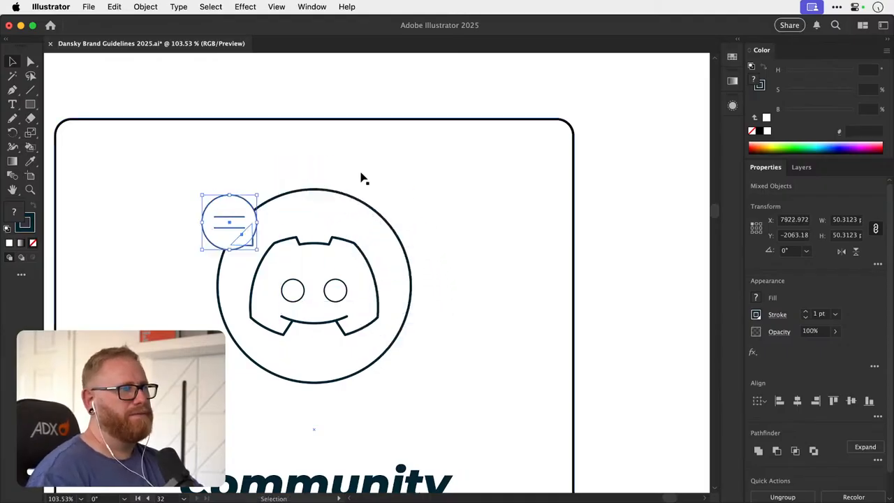
click(353, 91)
- Copy the four-pointed sparkle from the Illustrations artboard and paste it beside the Discord icon in the Community card
key(super+minus)
key(super+minus)
key(super+minus)
key(super+minus)
key(super+minus)
key(super+minus)
key(super+minus)
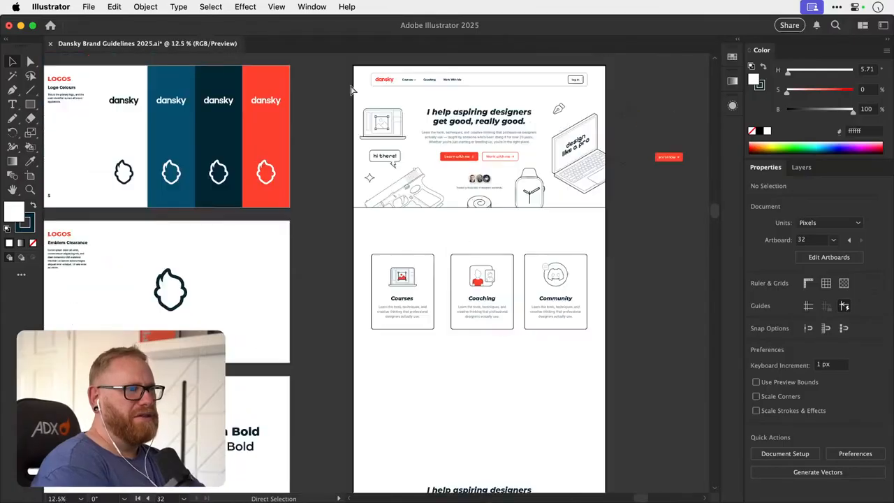
drag(295, 315, 433, 192)
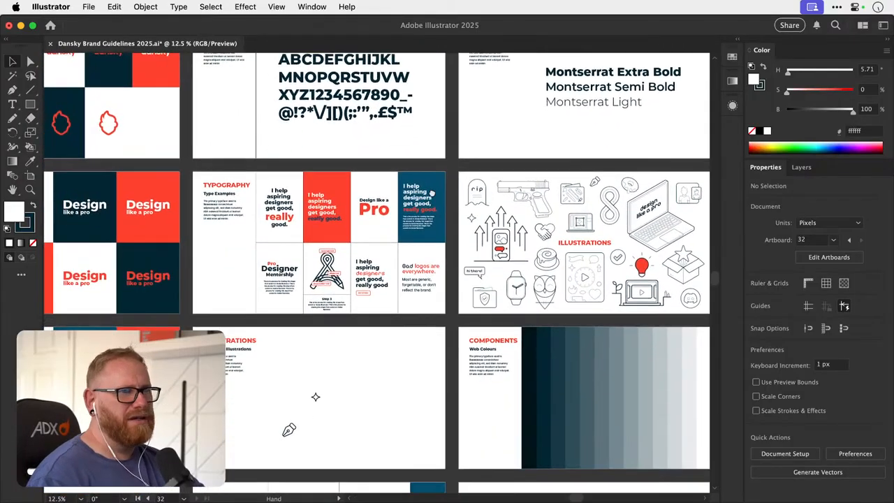
drag(520, 238, 305, 281)
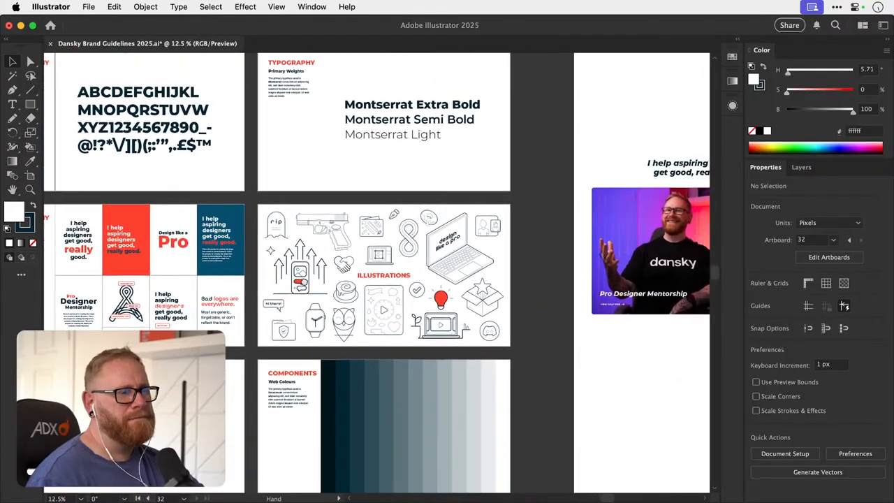
click(286, 250)
drag(608, 209, 305, 298)
drag(498, 165, 303, 289)
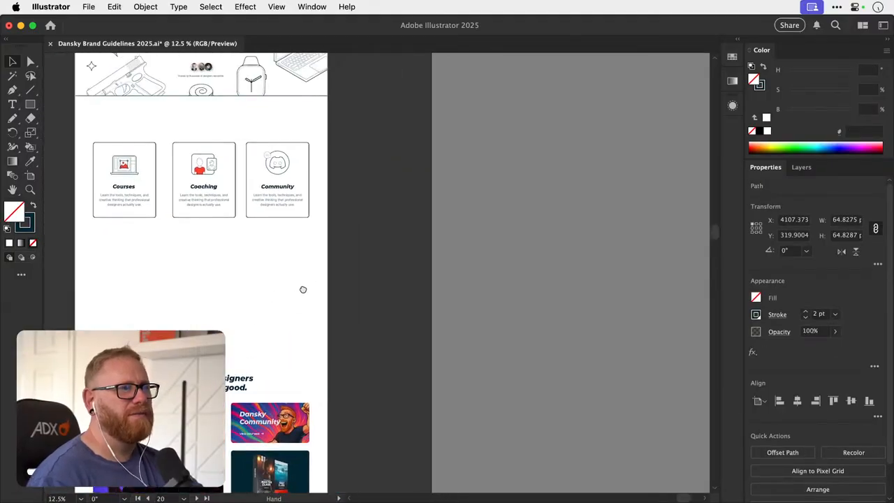
drag(278, 148, 604, 253)
key(super+v)
key(v)
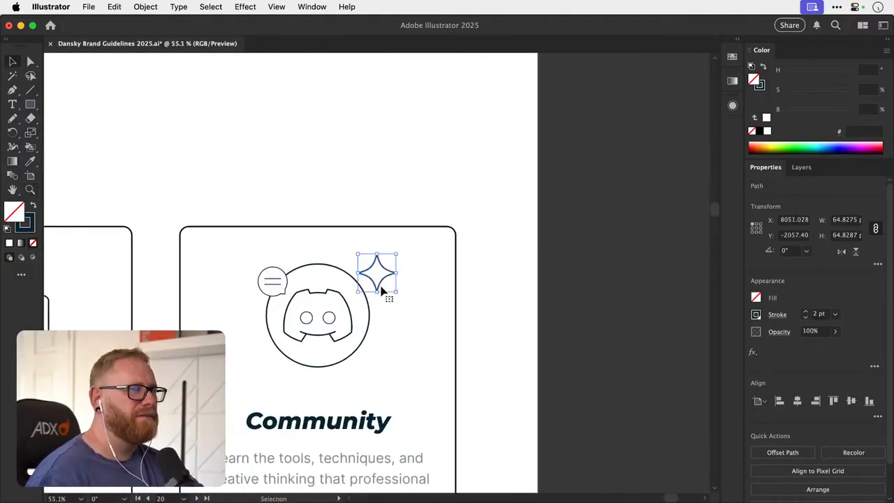
- Give the sparkle a white fill, move it onto the Discord circle's lower-right edge and scale it down slightly
key(i)
shift+click(373, 177)
key(v)
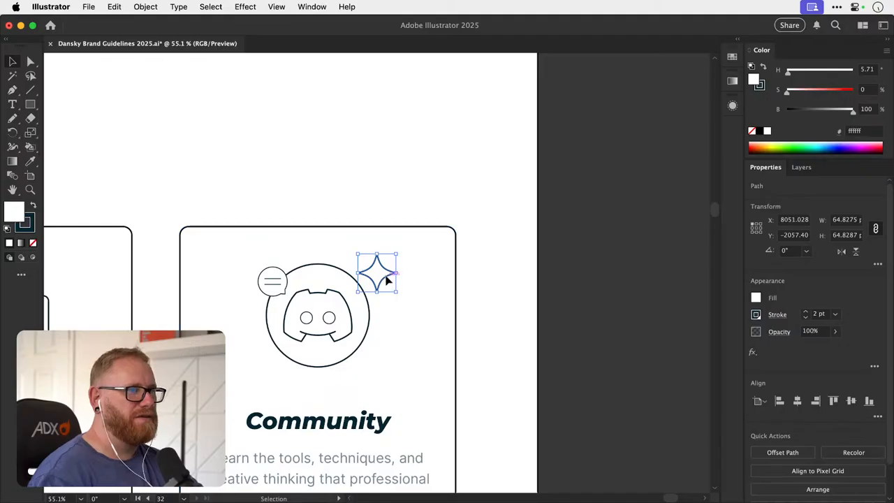
drag(387, 276, 368, 354)
key(i)
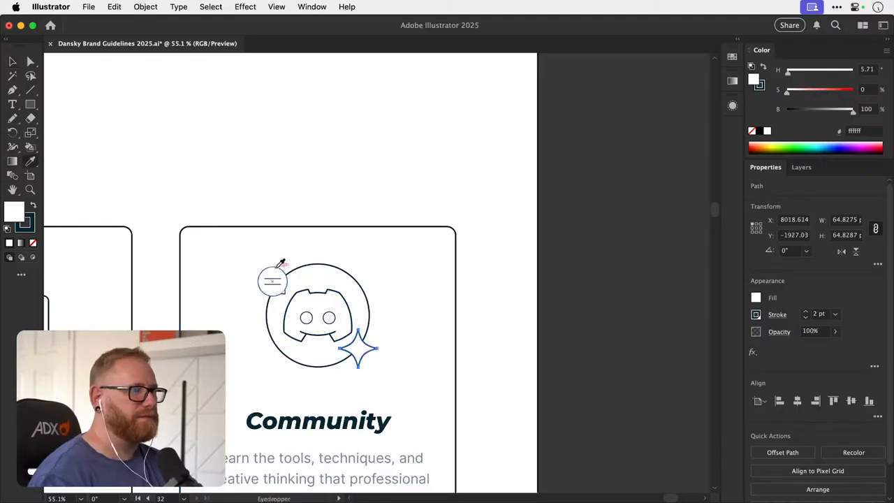
key(v)
key(s)
drag(419, 296, 398, 309)
key(v)
- Match the speech bubble's outline to the sparkle with a white fill and a 2 pt stroke
click(284, 274)
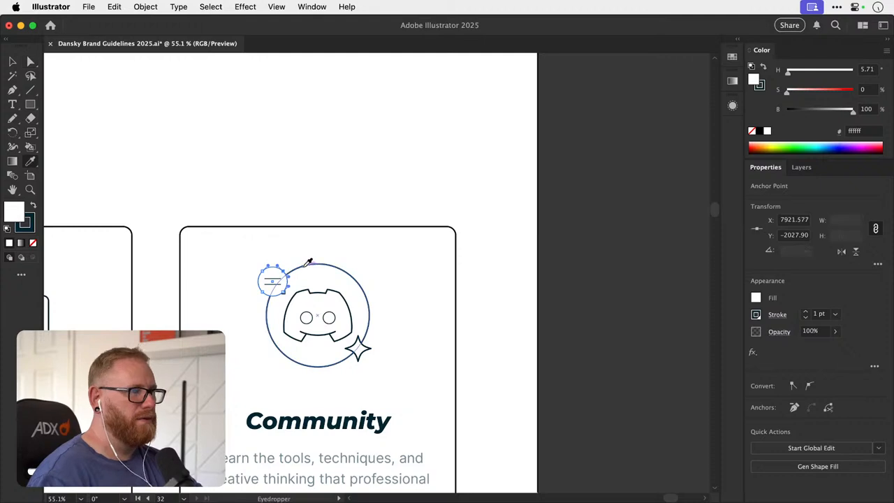
click(339, 200)
key(a)
click(284, 271)
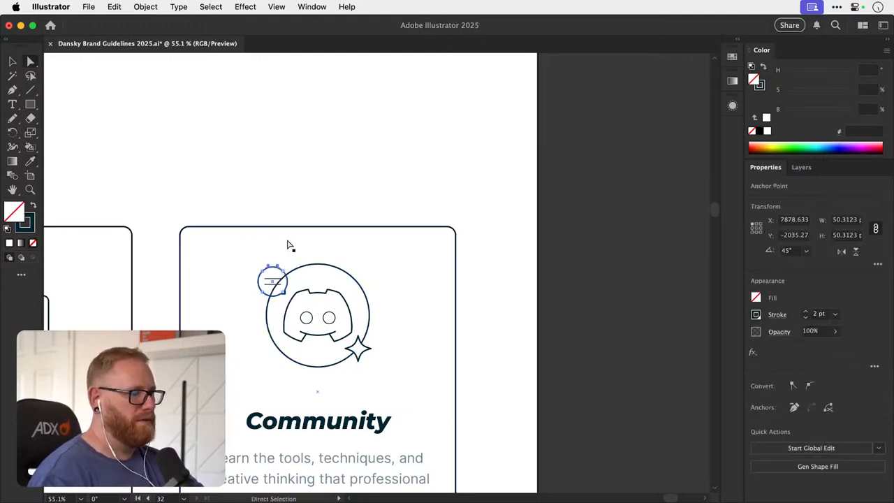
key(i)
shift+click(300, 183)
super+click(324, 203)
key(v)
- Duplicate a third text line below the two in the speech bubble and distribute the three lines evenly
key(z)
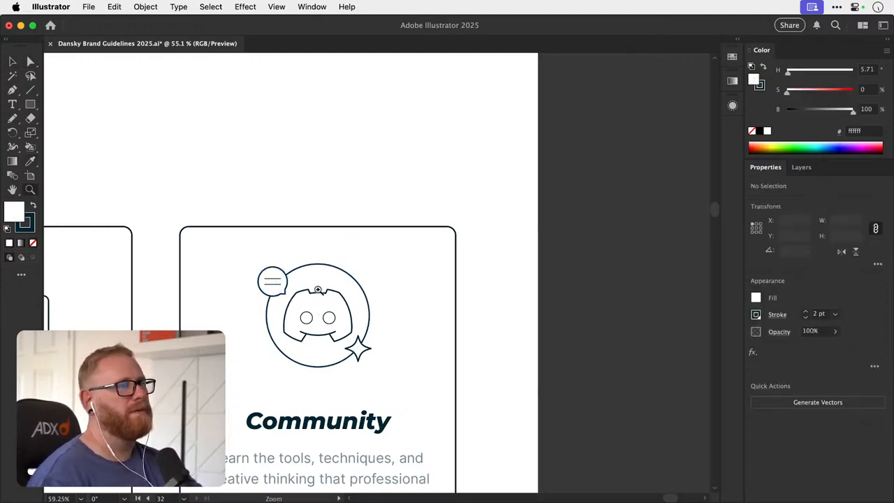
drag(286, 292, 329, 295)
key(v)
click(257, 267)
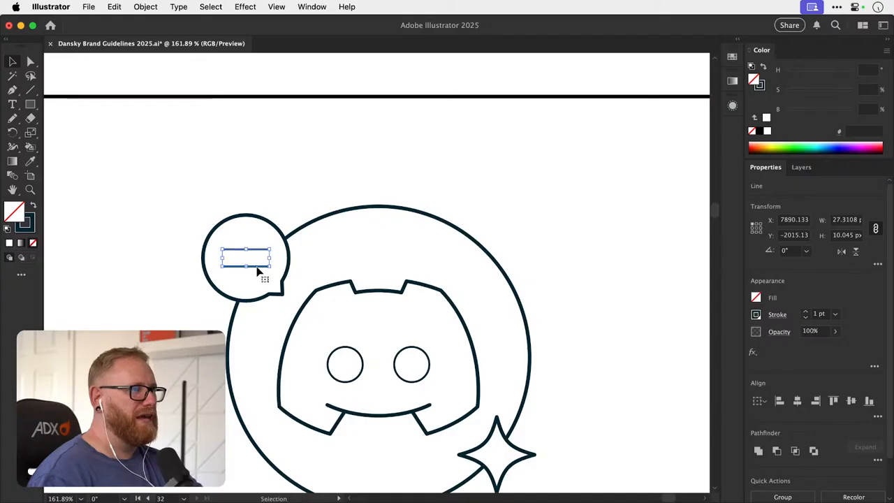
drag(258, 269, 260, 278)
shift+click(259, 266)
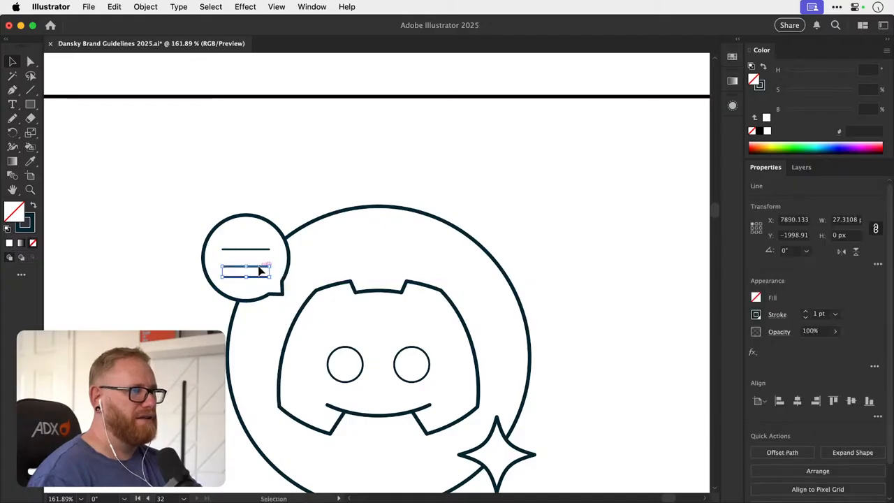
shift+click(259, 250)
click(878, 418)
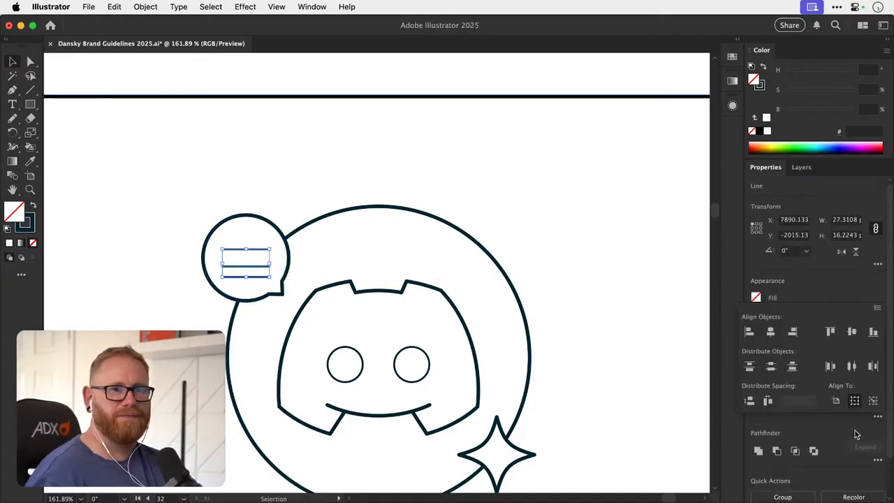
key(s)
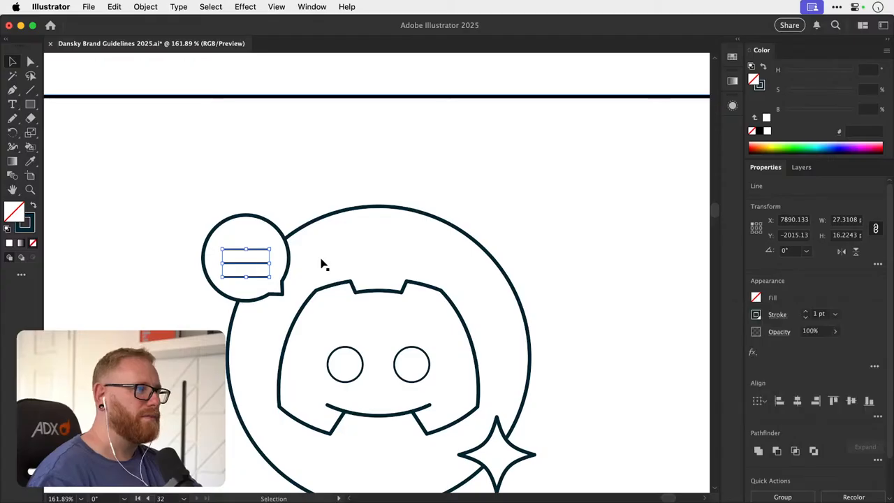
- Narrow the three text lines from their center to about 23 px wide and group them
drag(321, 261, 333, 265)
key(super+g)
key(v)
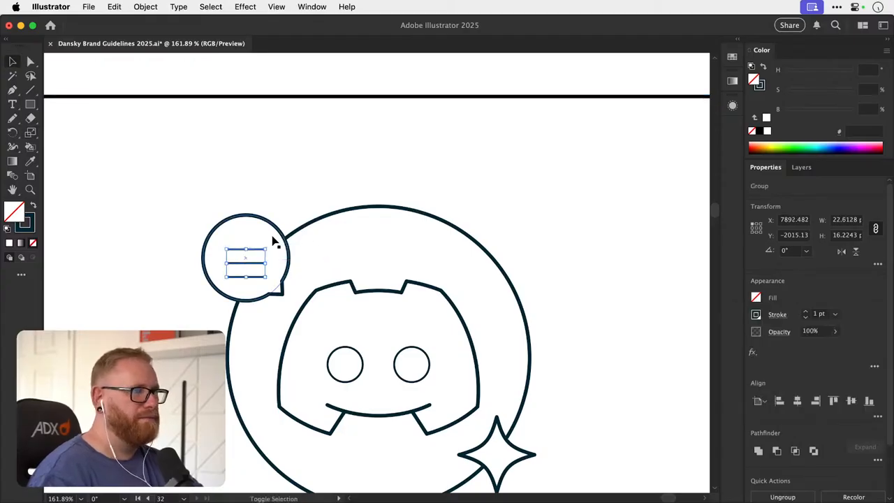
- Center the grouped text lines vertically and horizontally on the speech bubble
shift+click(271, 239)
click(268, 239)
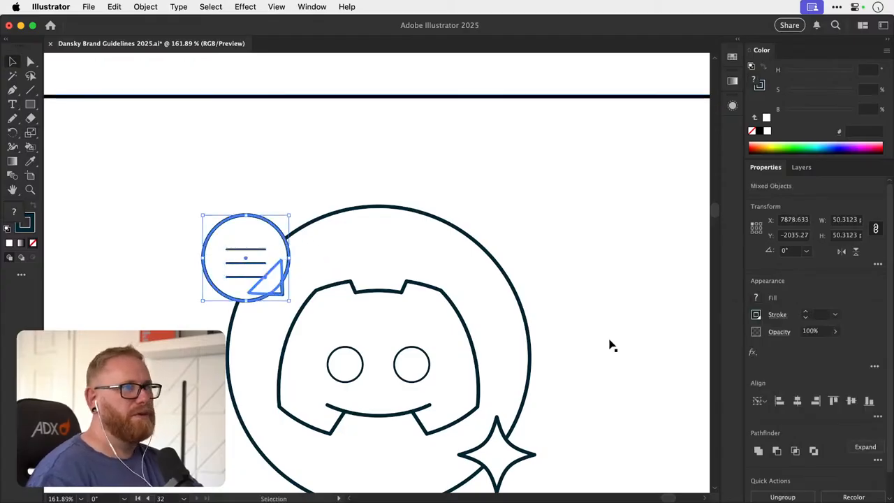
click(850, 403)
key(super+shift+a)
- Group the speech bubble with its three text lines
click(260, 245)
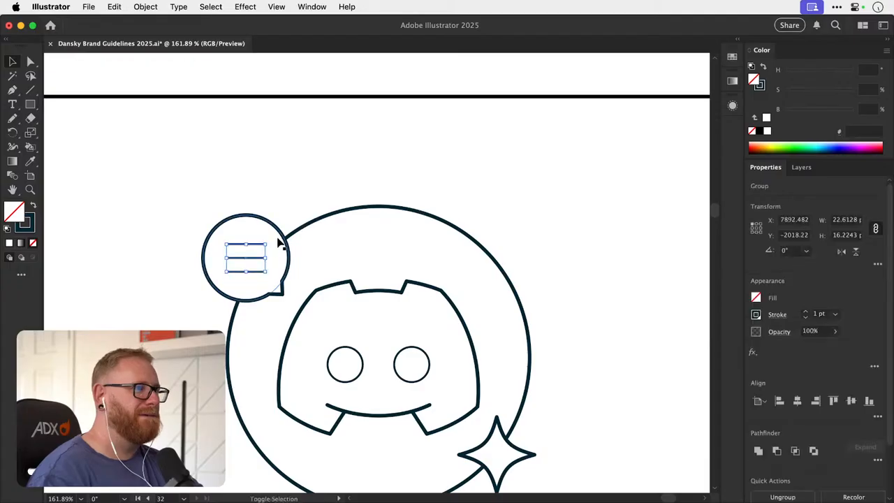
shift+click(279, 242)
click(283, 243)
key(super+minus)
key(super+minus)
key(super+minus)
key(super+minus)
key(super+minus)
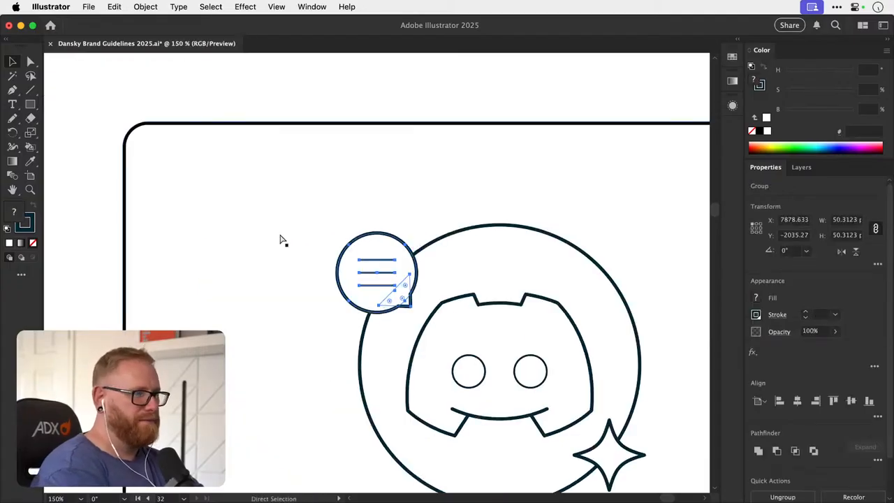
click(407, 205)
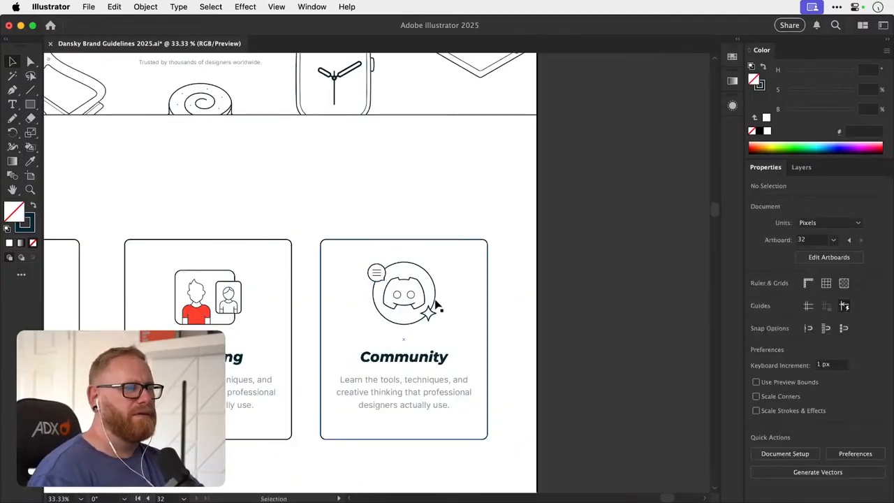
- Fill the Community icon's sparkle with the red swatch #ff412d and save the document
key(a)
click(431, 315)
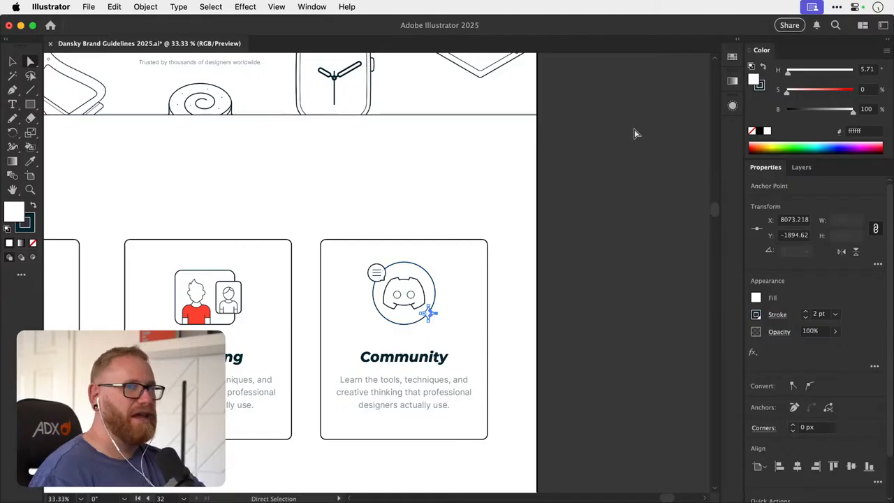
click(731, 58)
click(683, 104)
click(731, 59)
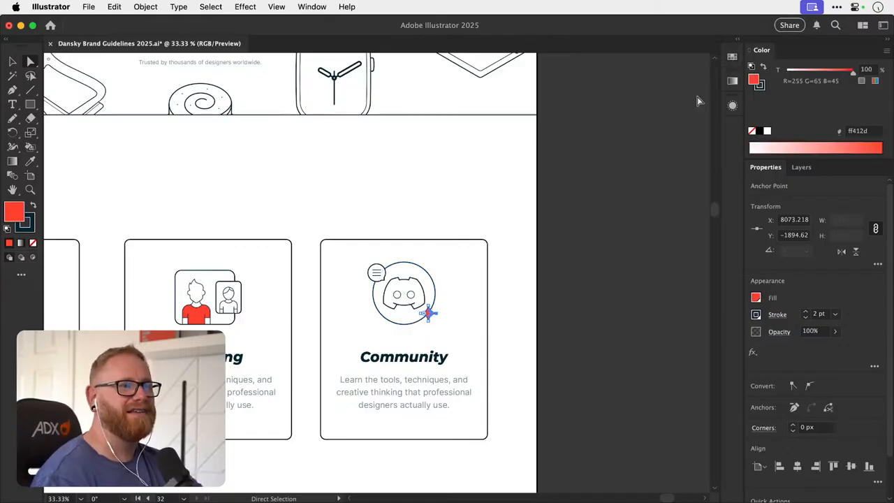
key(v)
click(602, 189)
scroll(600, 190, left, 5)
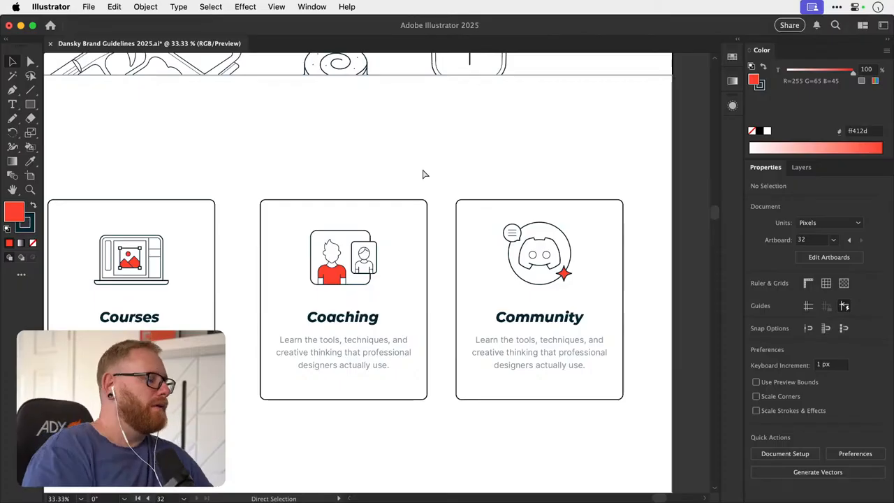
key(super+s)
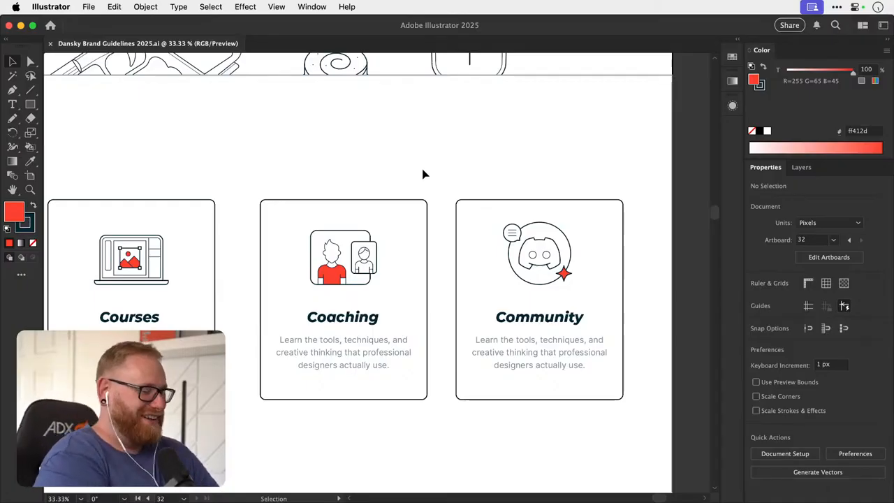
- Extend the Courses, Coaching and Community card outlines downward to a height of about 682 px
drag(318, 336, 345, 327)
key(super+minus)
drag(268, 349, 233, 367)
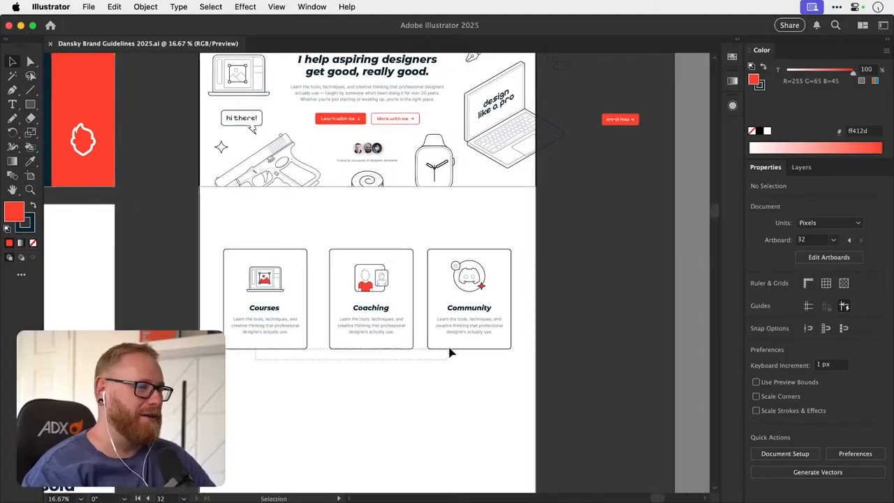
drag(449, 353, 448, 355)
drag(368, 348, 371, 369)
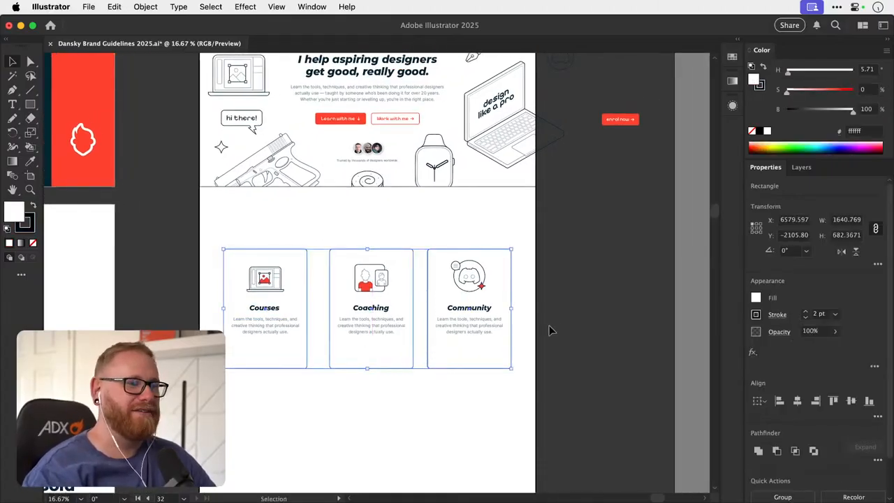
click(573, 320)
drag(396, 246, 387, 325)
click(327, 196)
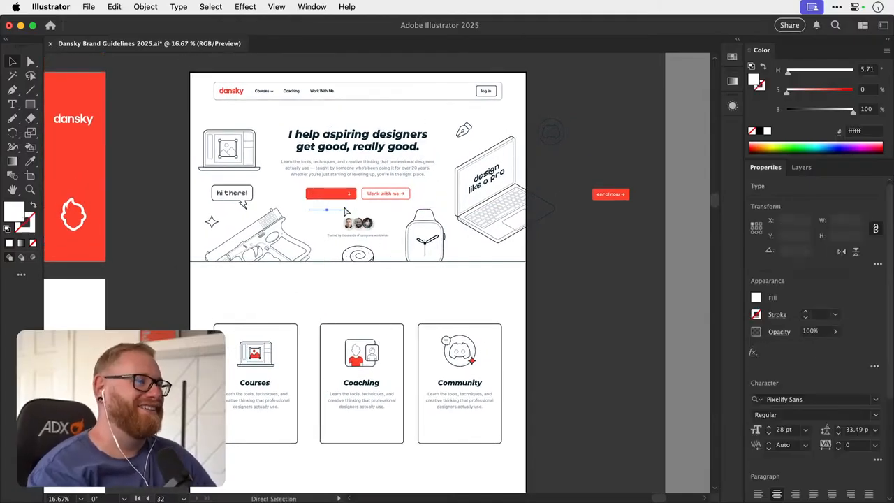
click(592, 264)
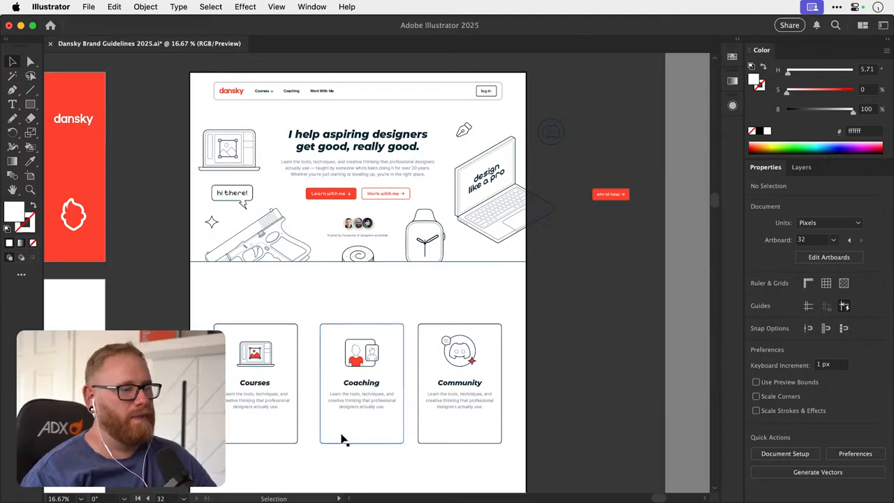
drag(336, 439, 331, 406)
key(z)
drag(341, 353, 318, 286)
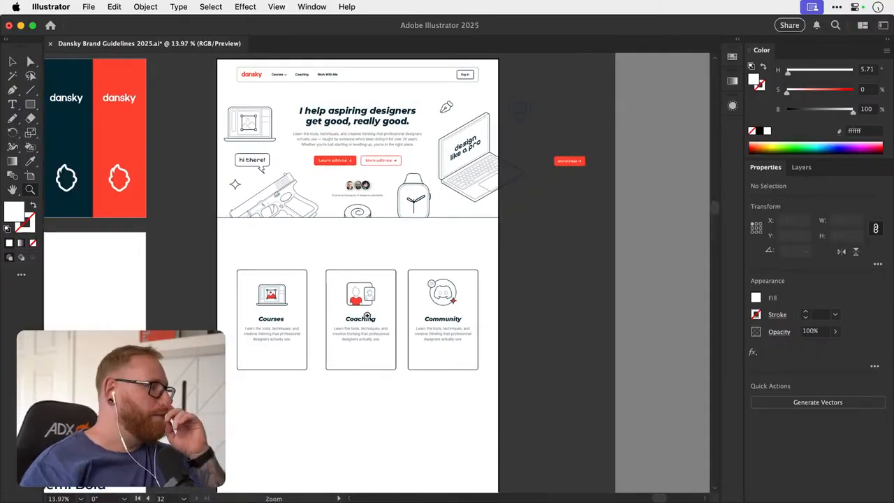
drag(357, 308, 518, 273)
key(v)
key(a)
key(v)
key(a)
key(super+minus)
key(super+minus)
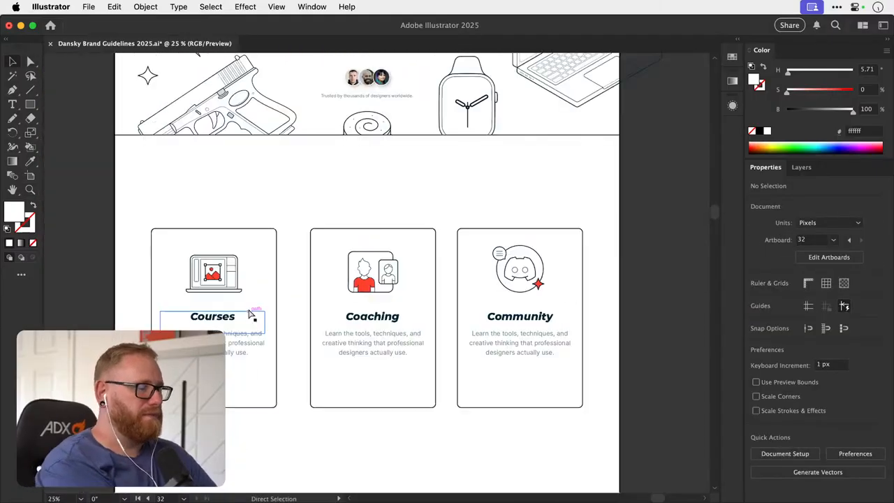
- Copy the hero's red "Learn with me" button into the Courses card, below its description text
drag(348, 219, 329, 318)
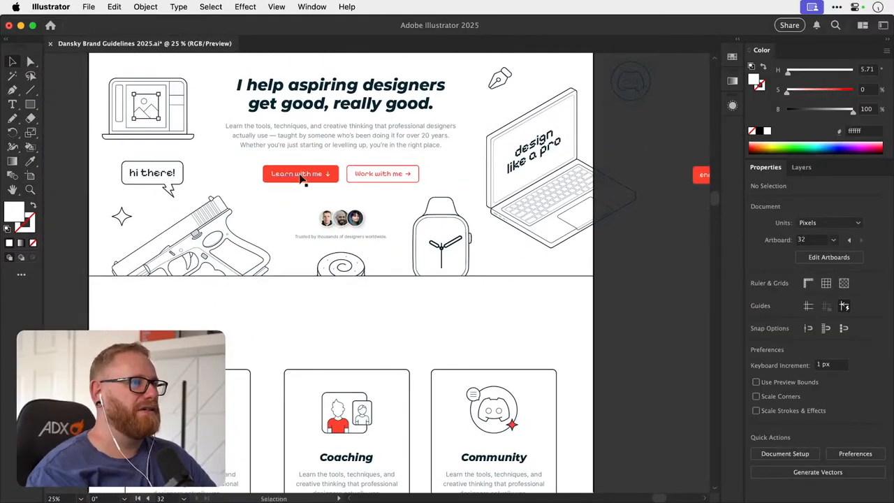
click(331, 175)
key(super+c)
scroll(293, 224, down, 10)
scroll(293, 223, left, 4)
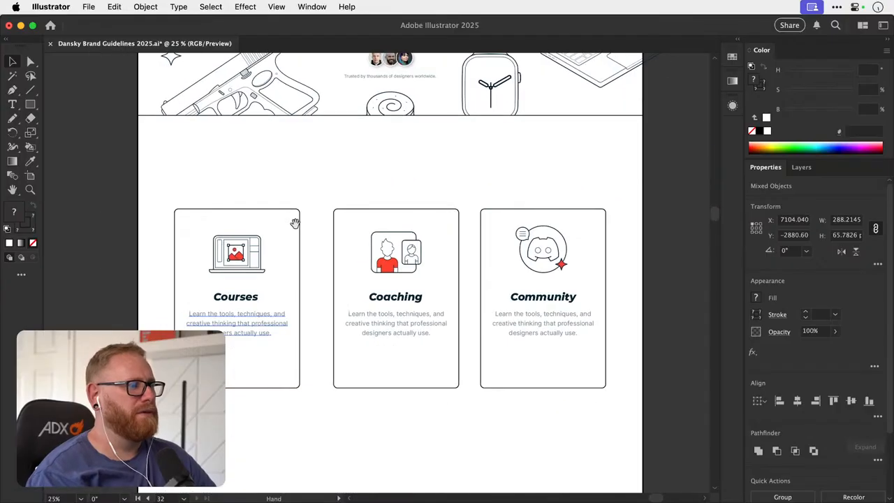
key(super+v)
drag(343, 274, 475, 272)
click(280, 328)
- Rotate the arrow in the Courses card's "Learn with me" button so that it points right
key(z)
key(v)
drag(331, 300, 361, 288)
key(super+z)
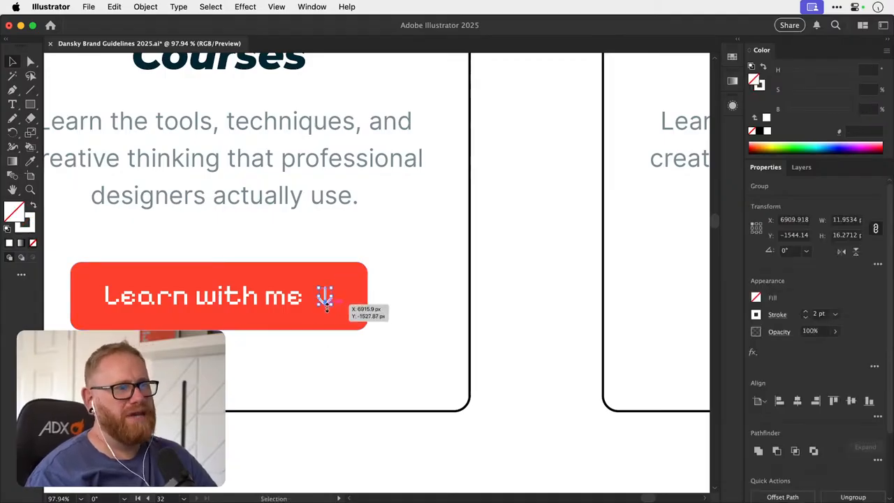
key(r)
drag(366, 263, 310, 259)
key(v)
click(394, 250)
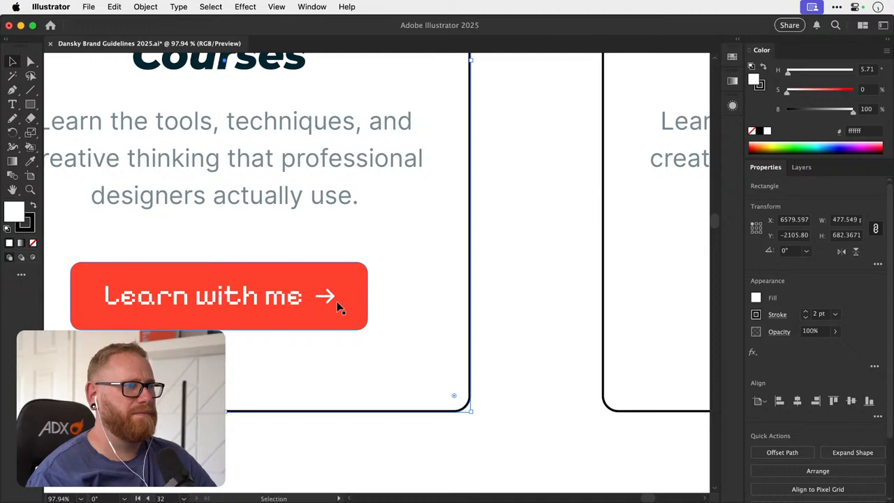
click(492, 237)
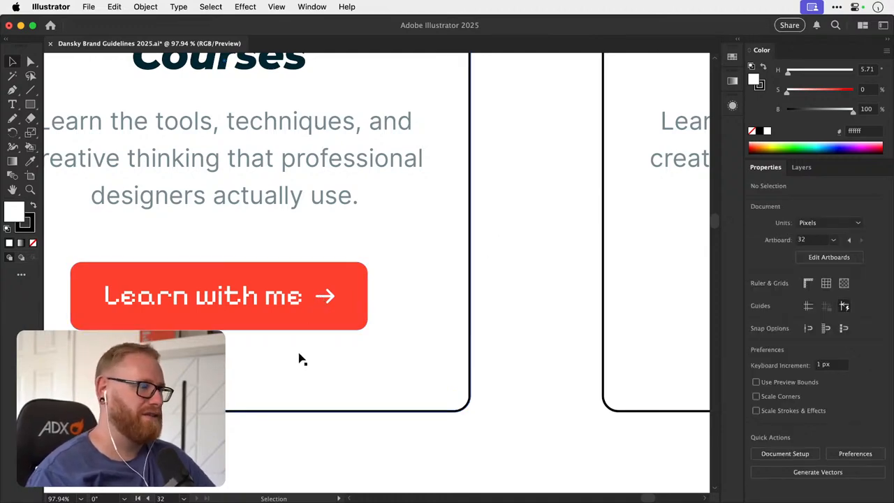
key(super+minus)
key(super+minus)
key(super+minus)
key(super+minus)
key(super+minus)
scroll(379, 339, up, 10)
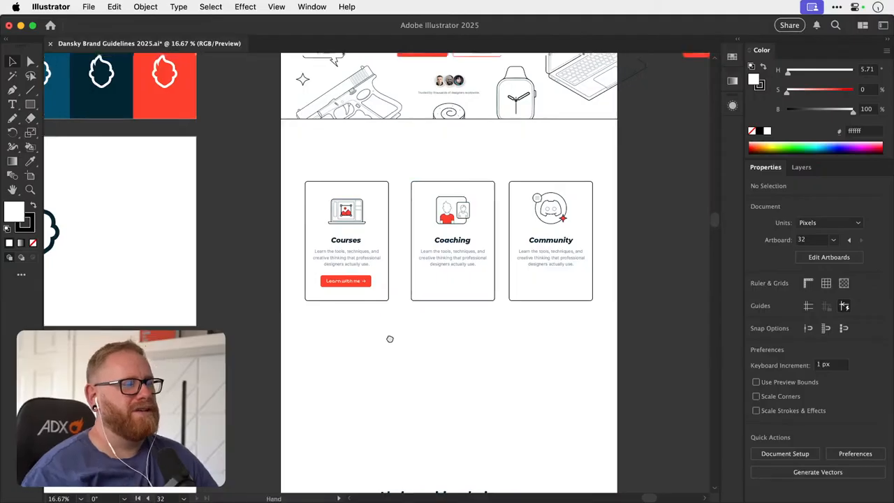
- Review the hero's two call-to-action buttons and the three cards below the hero
drag(403, 279, 399, 291)
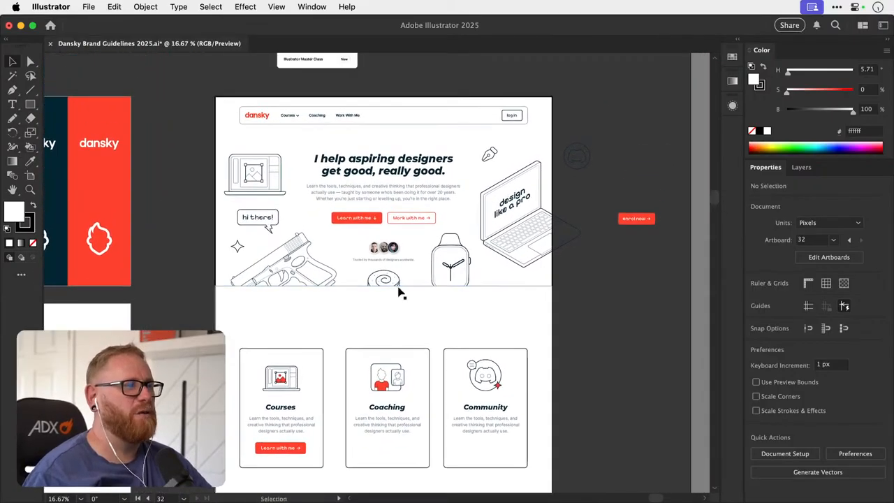
key(z)
drag(390, 200, 441, 199)
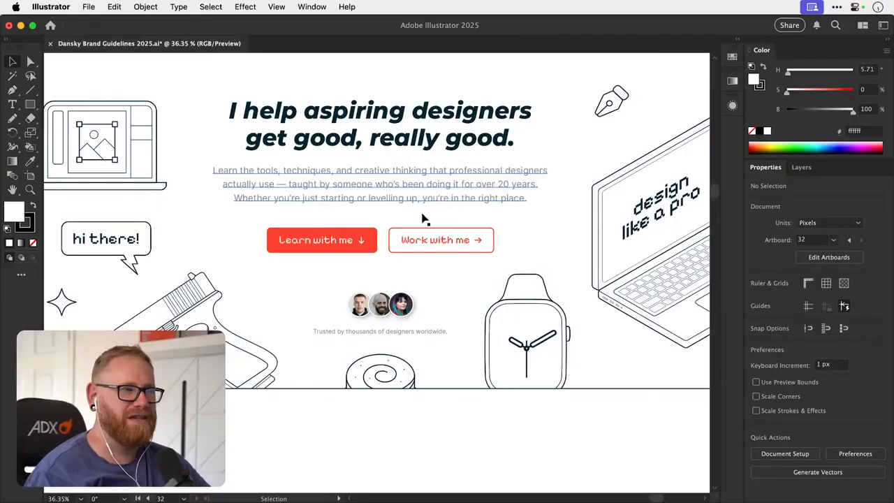
scroll(405, 251, up, 3)
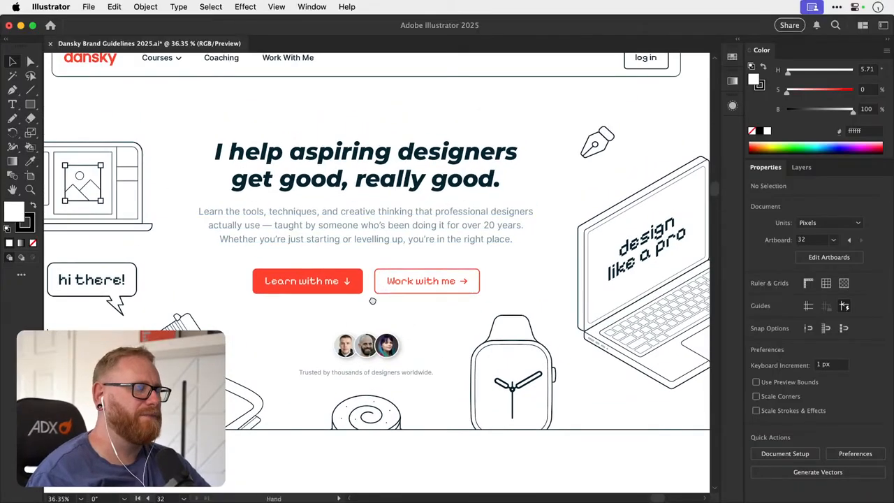
scroll(372, 301, down, 10)
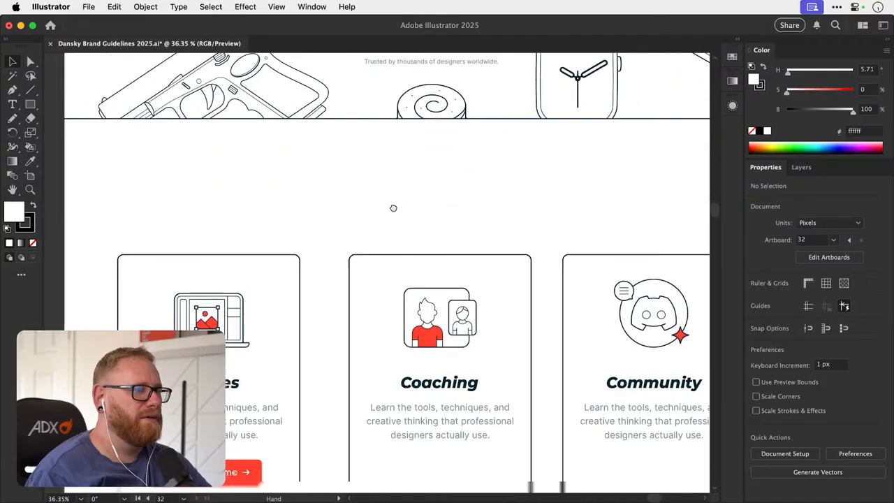
scroll(394, 209, down, 4)
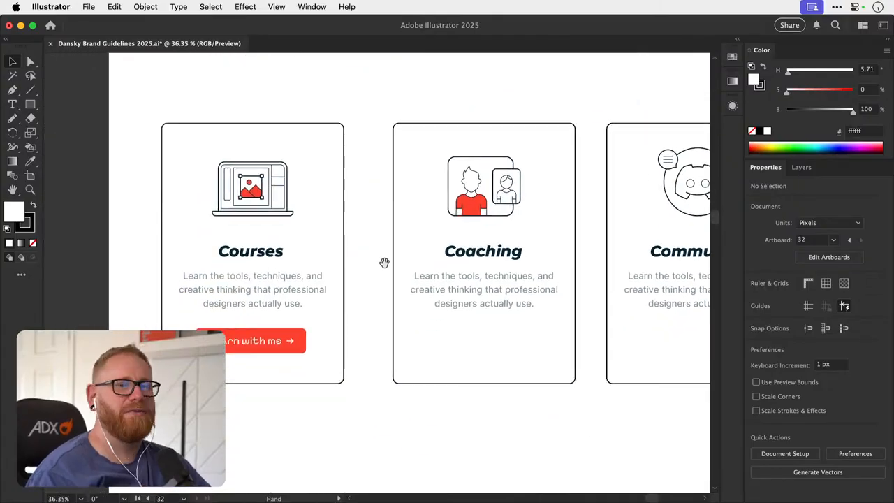
drag(383, 271, 393, 239)
- Group the Courses card's "Learn with me" button and duplicate it below the descriptions in the Coaching and Community cards
drag(304, 302, 274, 301)
mouse_move(247, 310)
mouse_down()
mouse_move(244, 343)
mouse_move(249, 311)
mouse_up()
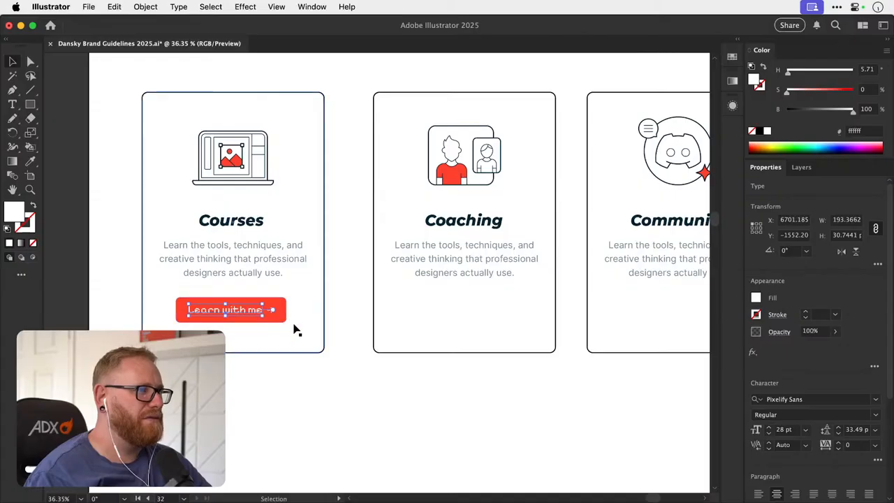
drag(203, 369, 291, 302)
shift+click(322, 308)
drag(419, 270, 327, 300)
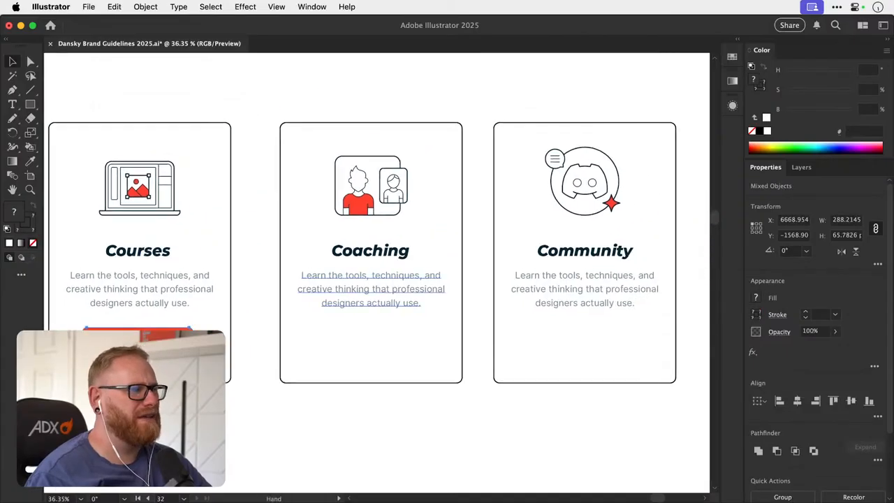
drag(231, 343, 411, 340)
key(super+d)
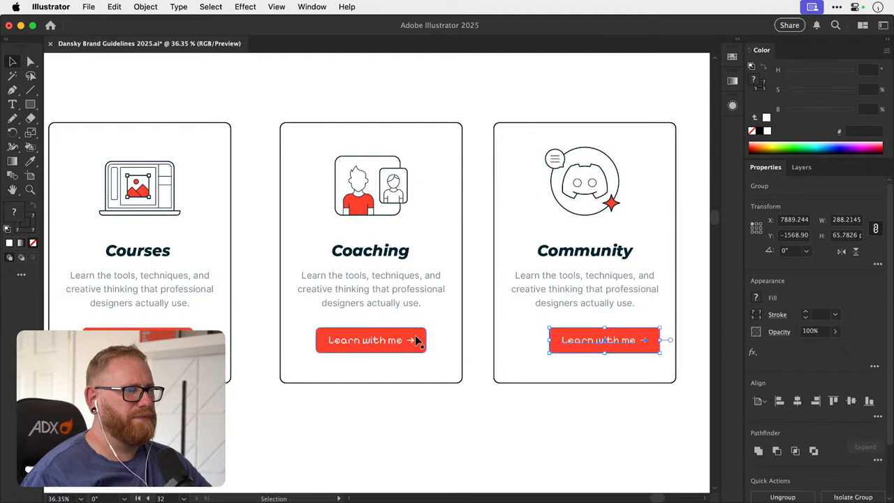
- Centre the "Learn with me" buttons horizontally within the Community and Coaching card outlines and save the document
drag(588, 340, 563, 339)
shift+click(504, 380)
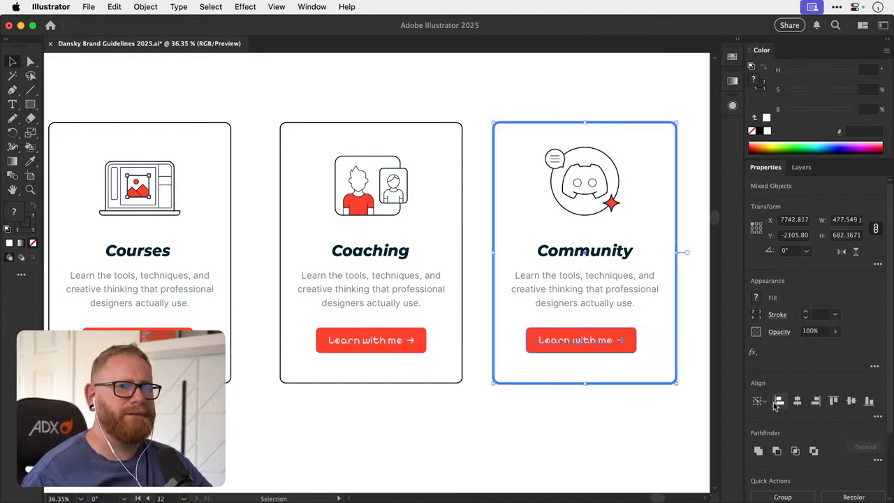
click(797, 401)
click(396, 343)
shift+click(403, 384)
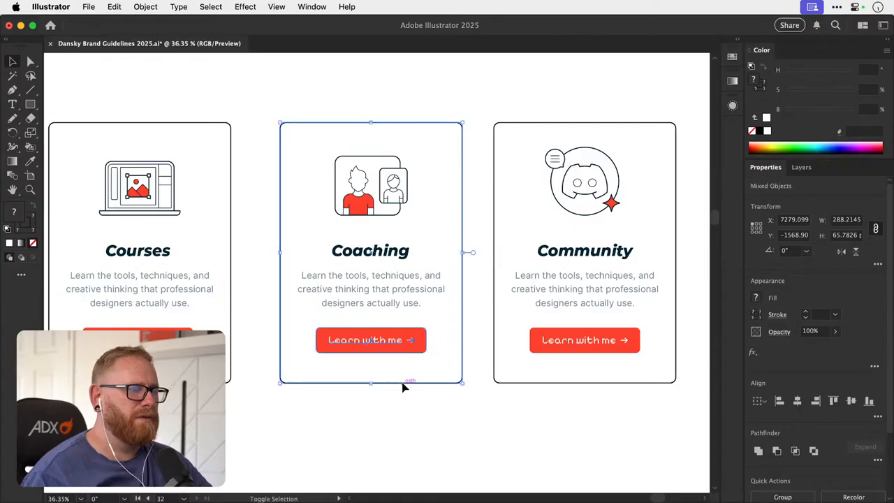
click(402, 431)
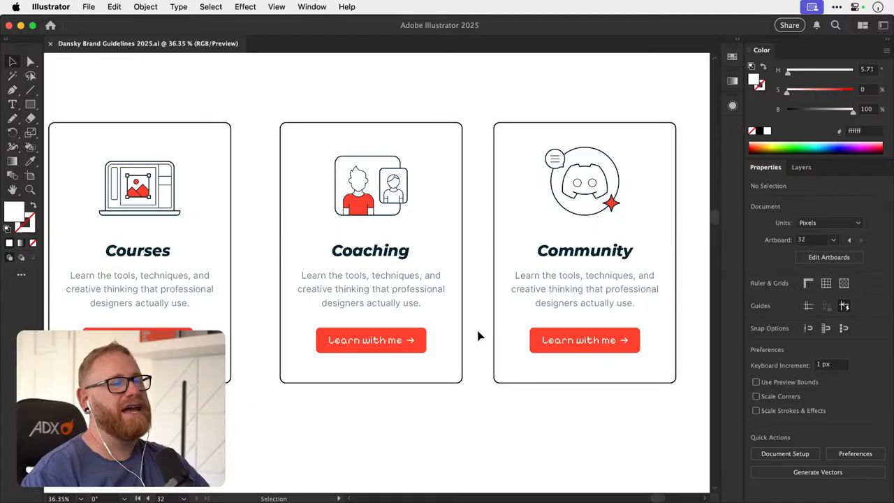
- Examine the icons, headings and buttons of the Courses, Coaching and Community cards up close
key(space)
drag(456, 354, 338, 424)
key(z)
drag(456, 276, 515, 243)
key(v)
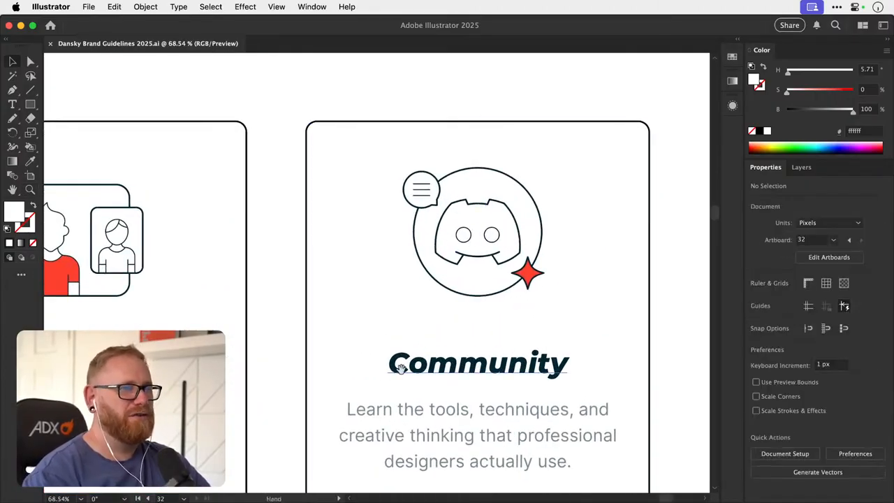
scroll(451, 334, left, 5)
scroll(452, 333, down, 3)
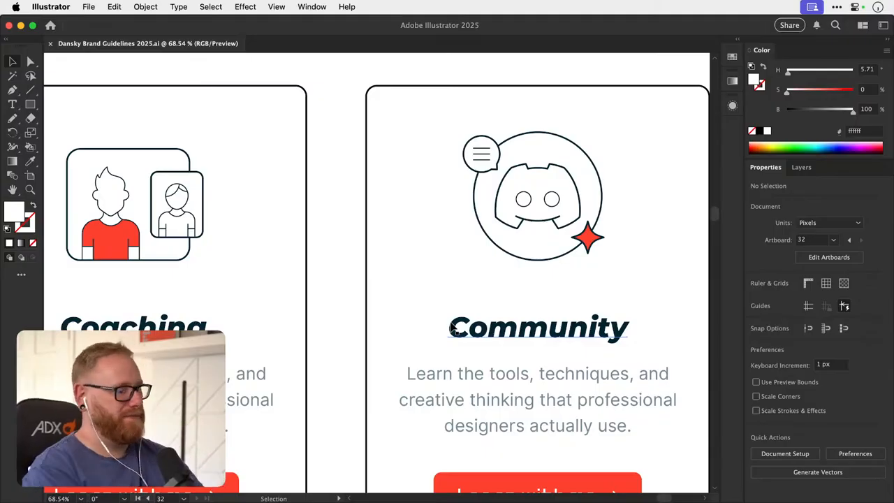
key(super+minus)
scroll(448, 315, left, 5)
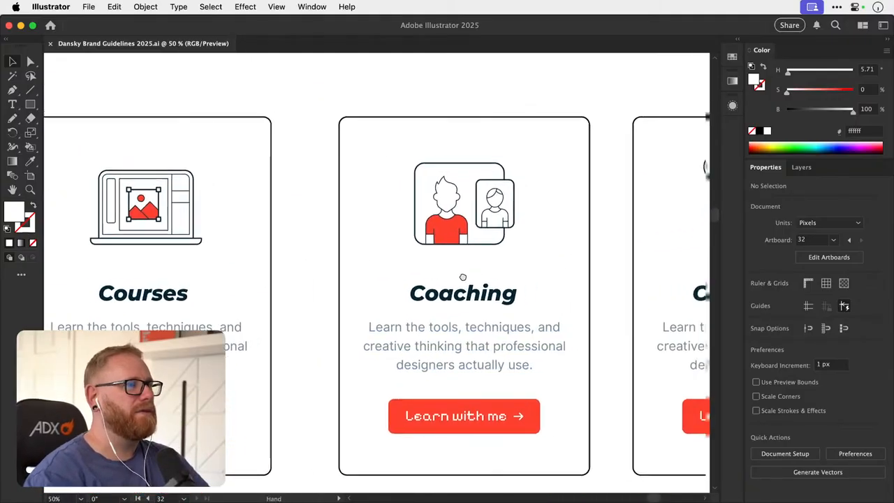
scroll(462, 277, right, 5)
scroll(463, 277, up, 2)
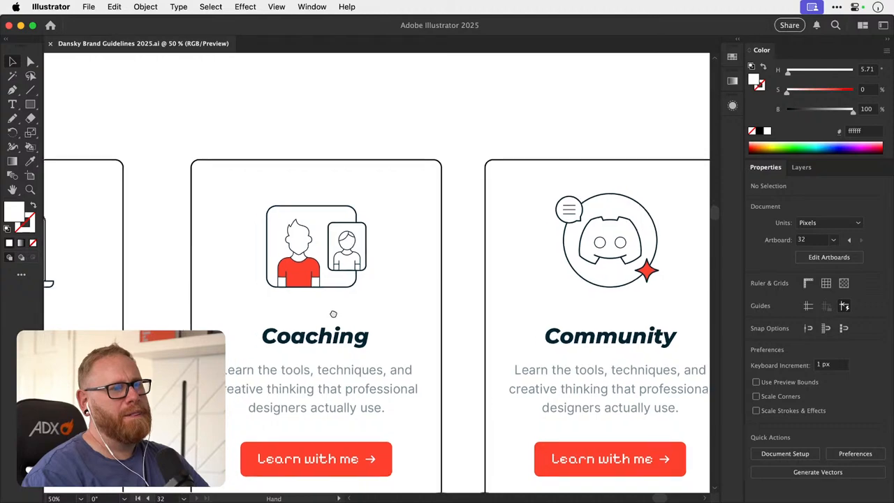
scroll(333, 313, left, 2)
scroll(334, 313, down, 1)
scroll(339, 311, left, 4)
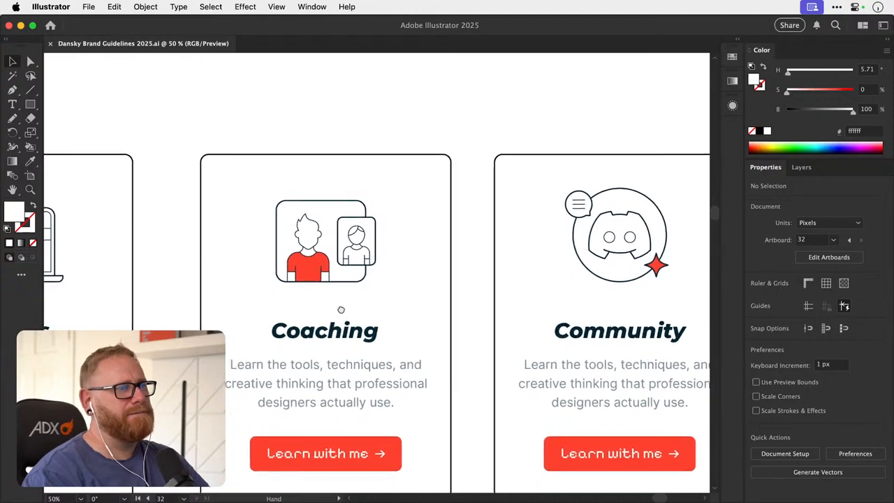
scroll(339, 310, down, 6)
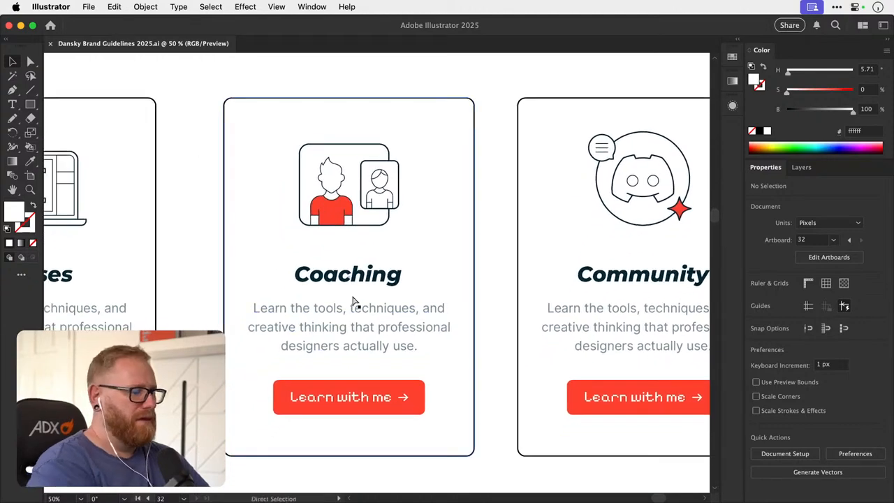
- Replace the Courses card's "Learn with me" button label with wording about courses
key(super+minus)
scroll(322, 363, up, 2)
key(z)
drag(162, 345, 217, 349)
key(t)
click(229, 356)
key(super+a)
text(View)
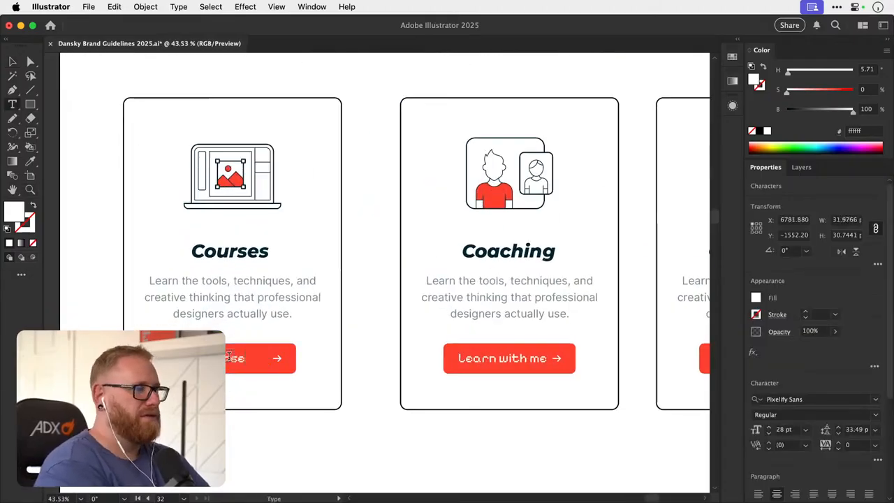
- Make the first letters of the hero's button labels lowercase, giving "learn with me" and "work with me"
click(512, 358)
key(super+a)
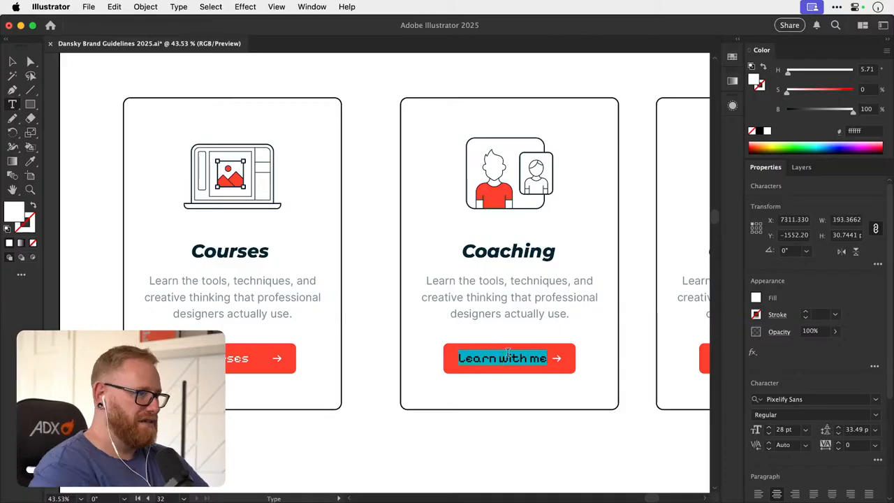
click(14, 61)
scroll(343, 244, up, 10)
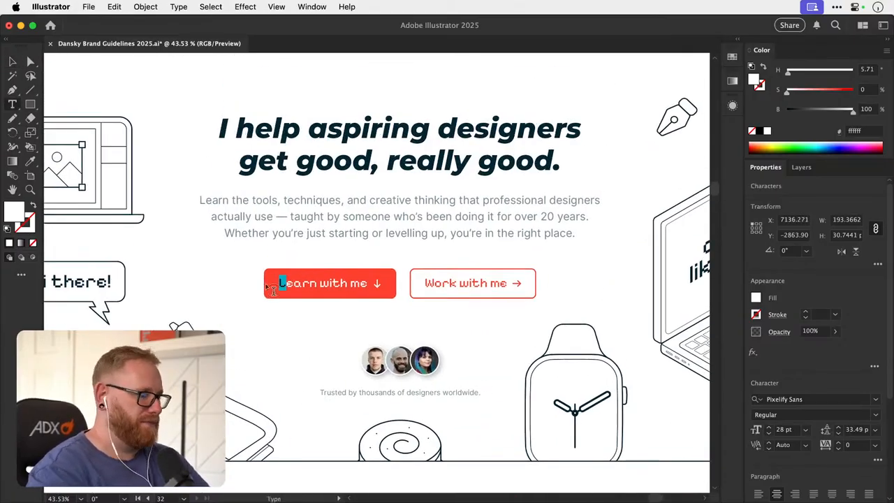
text(l)
drag(424, 283, 434, 283)
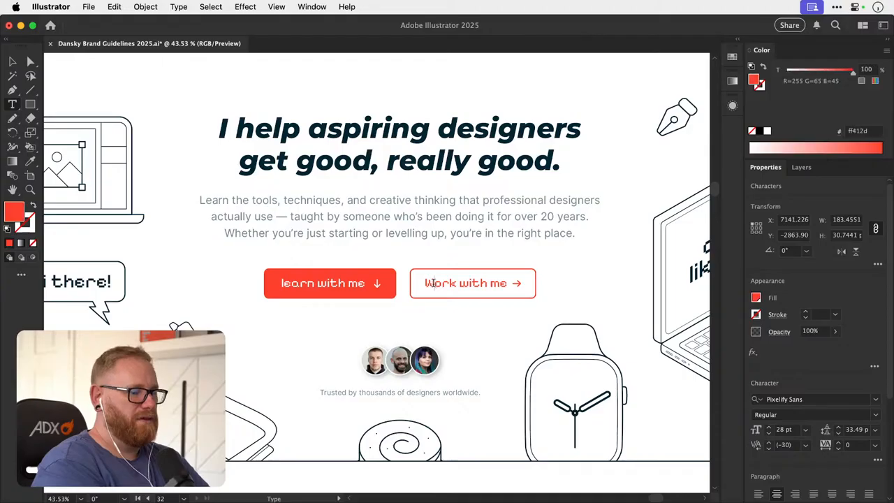
text(w)
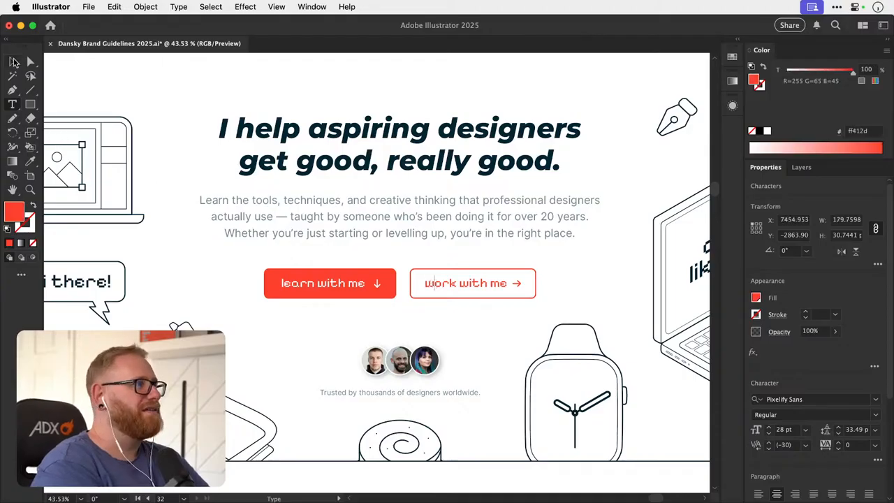
click(14, 61)
- Change the Coaching card's button label to "book a session"
scroll(514, 225, down, 5)
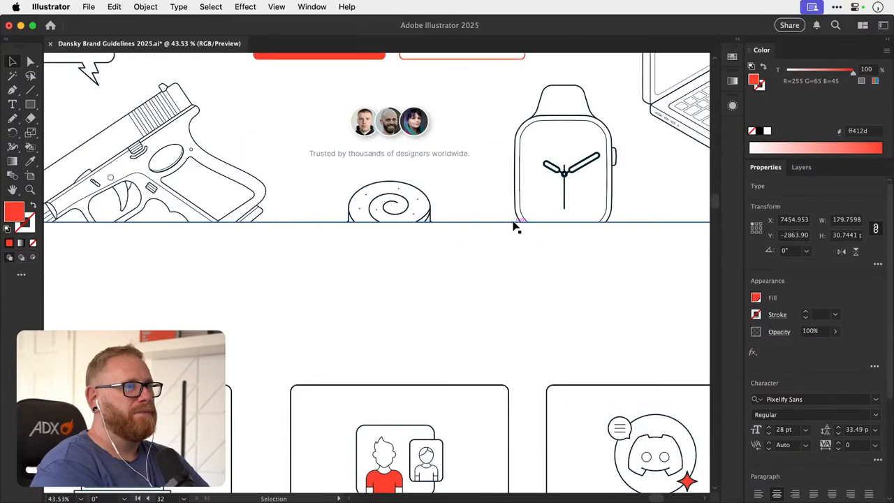
scroll(515, 226, down, 5)
scroll(515, 226, left, 1)
key(t)
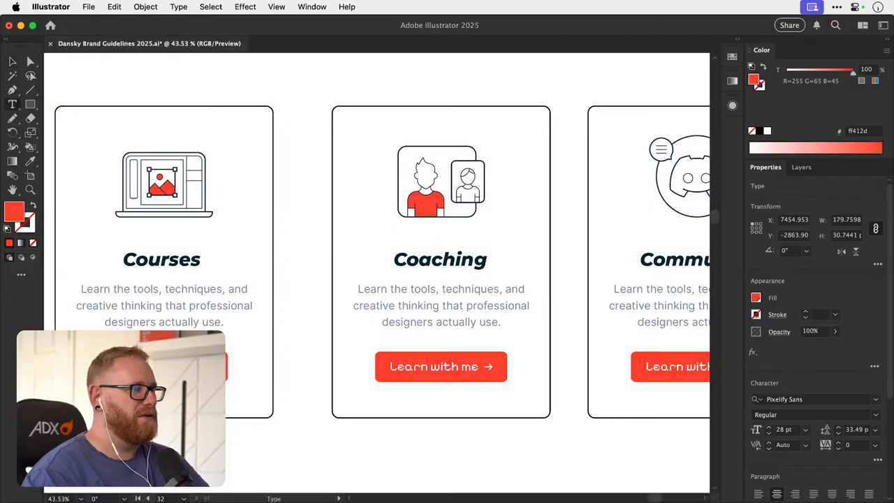
click(447, 367)
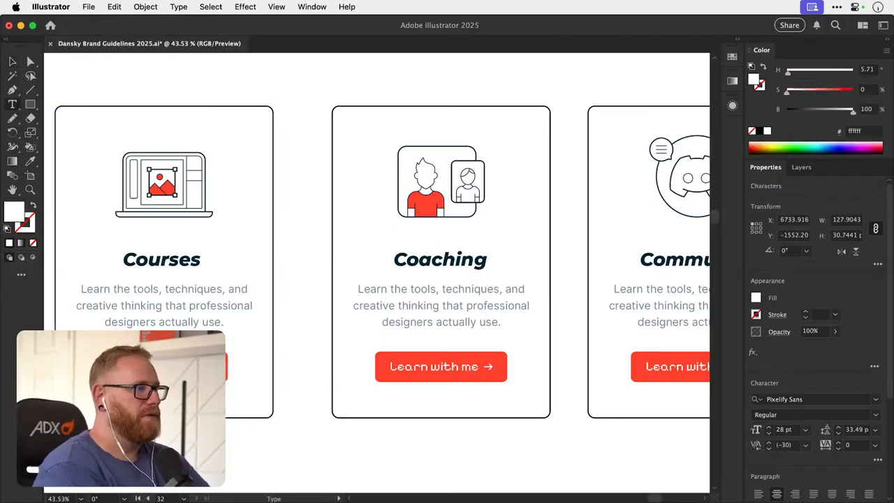
triple_click(422, 363)
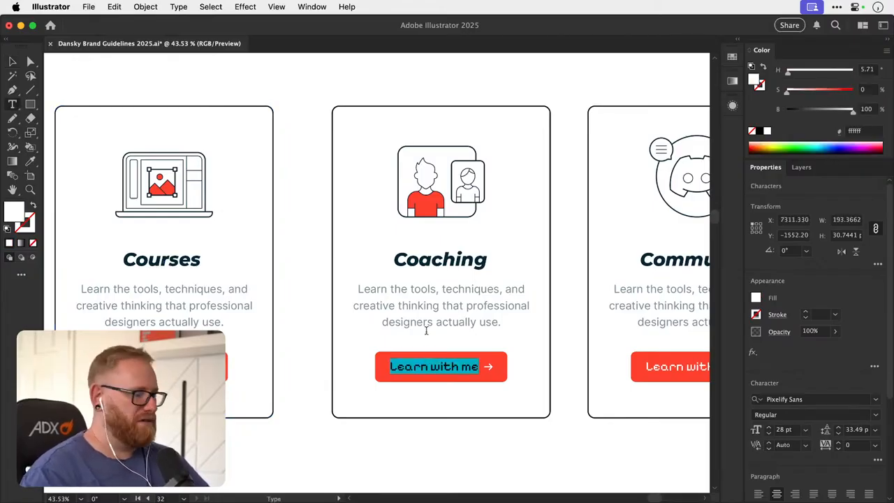
text(book a)
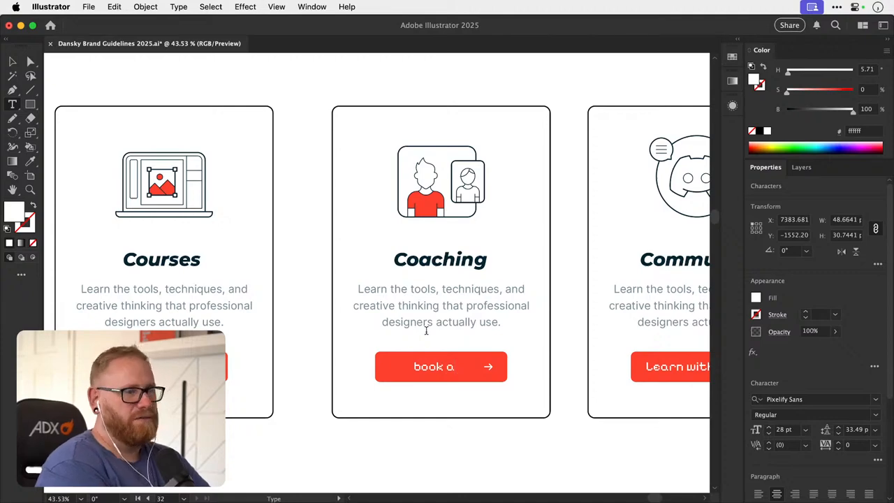
text( session)
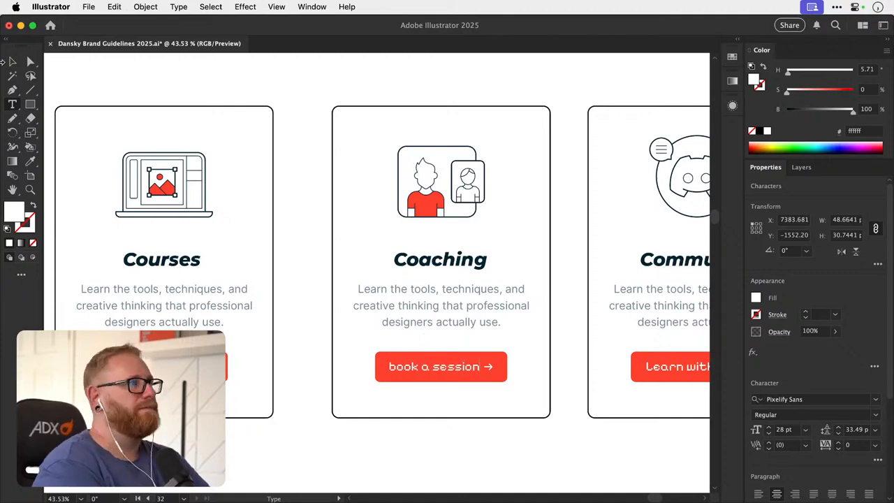
click(12, 62)
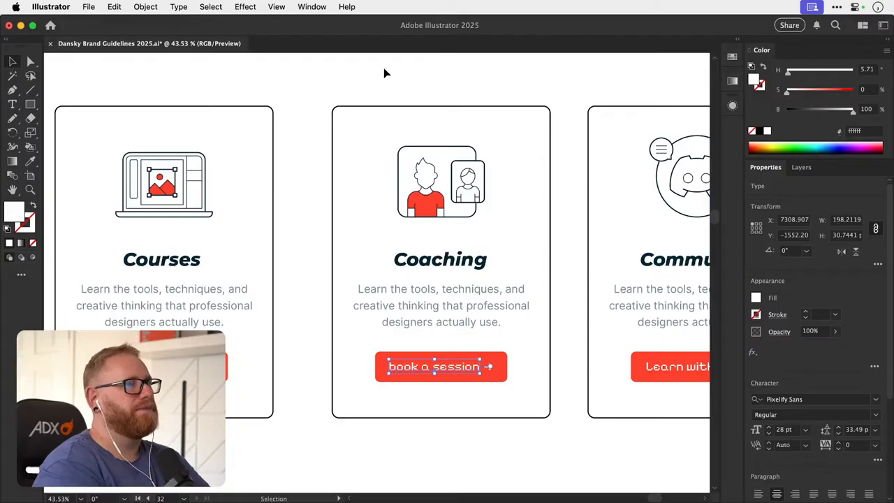
click(361, 76)
- Change the Community card's button label to "Join for free"
scroll(362, 76, right, 3)
scroll(363, 77, down, 1)
scroll(362, 77, right, 3)
scroll(362, 76, up, 1)
key(t)
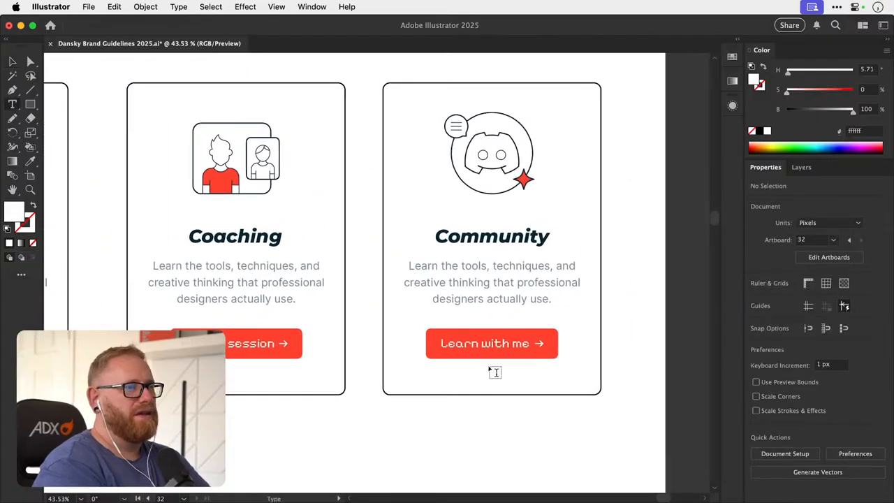
click(496, 344)
key(super+a)
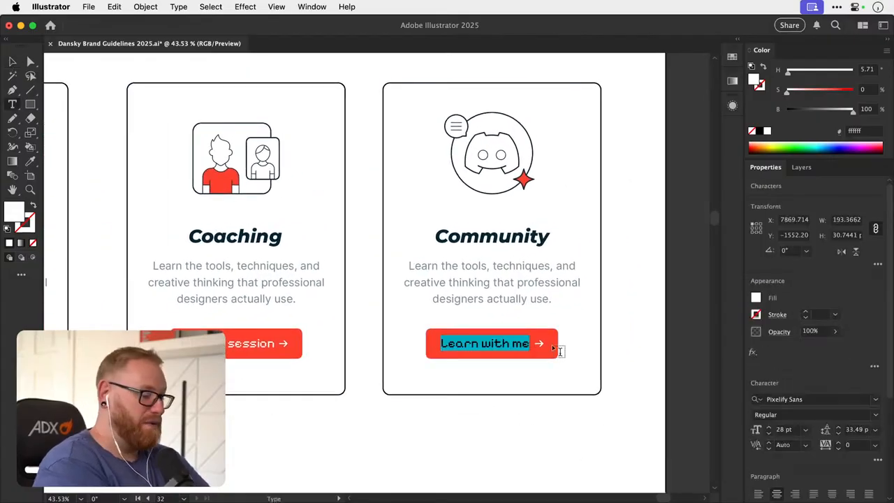
text(Join)
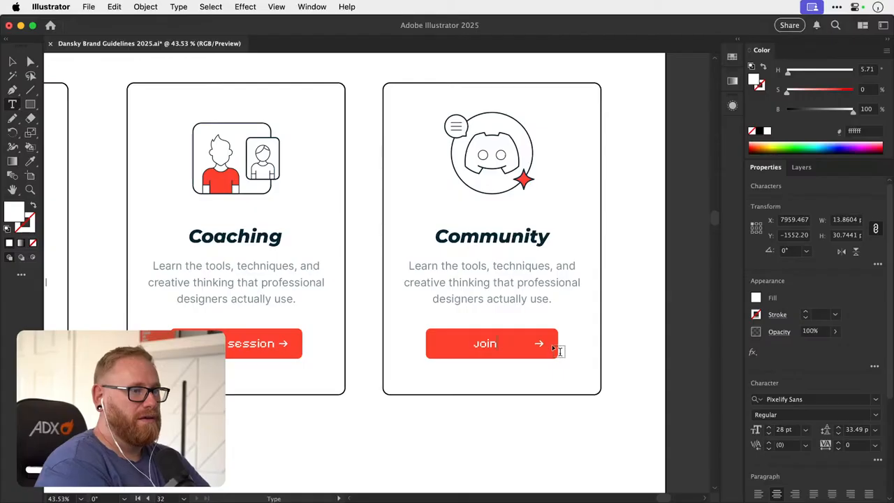
text( For Free)
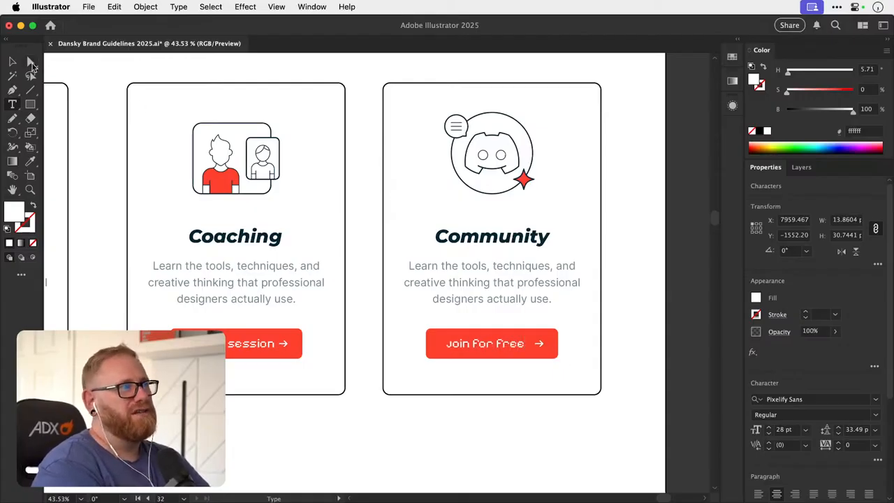
click(12, 63)
- Change the Community card's button label to "Join the chaos"
key(z)
drag(464, 345, 443, 303)
key(v)
key(t)
click(468, 343)
key(super+a)
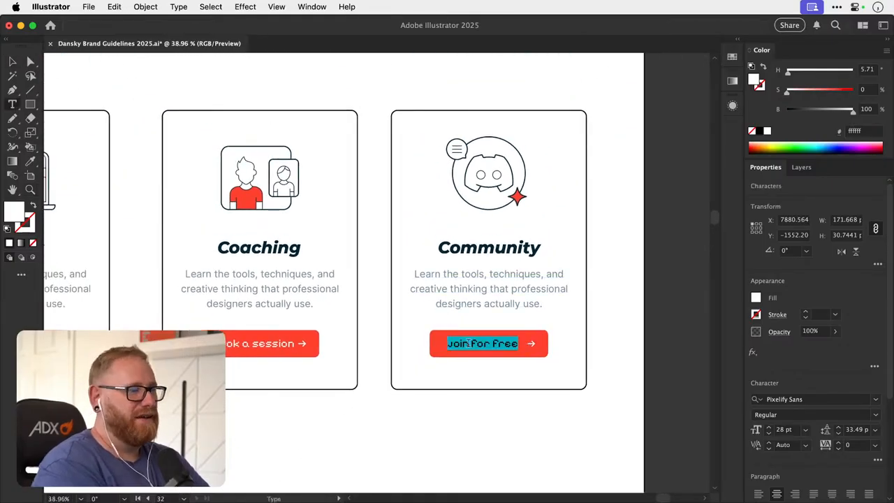
text(Join the chaos)
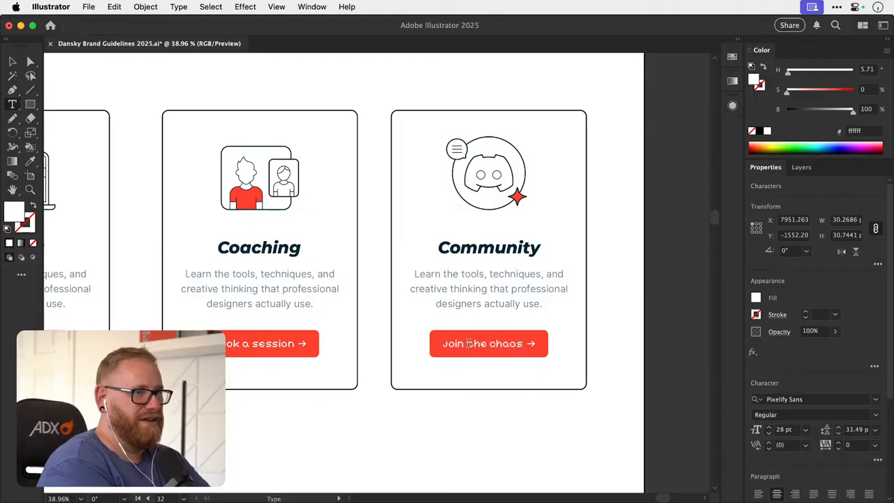
- Try "Join the community" as the label of the Community card's button
key(super+a)
text(J)
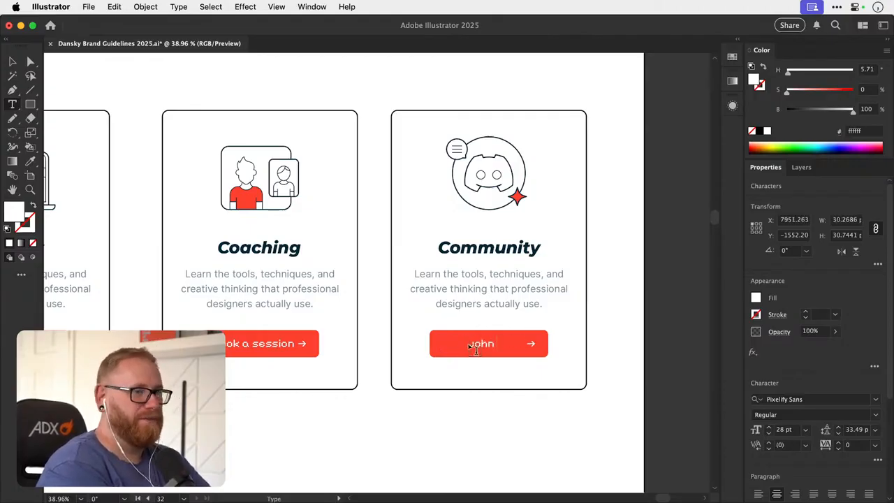
key(super+a)
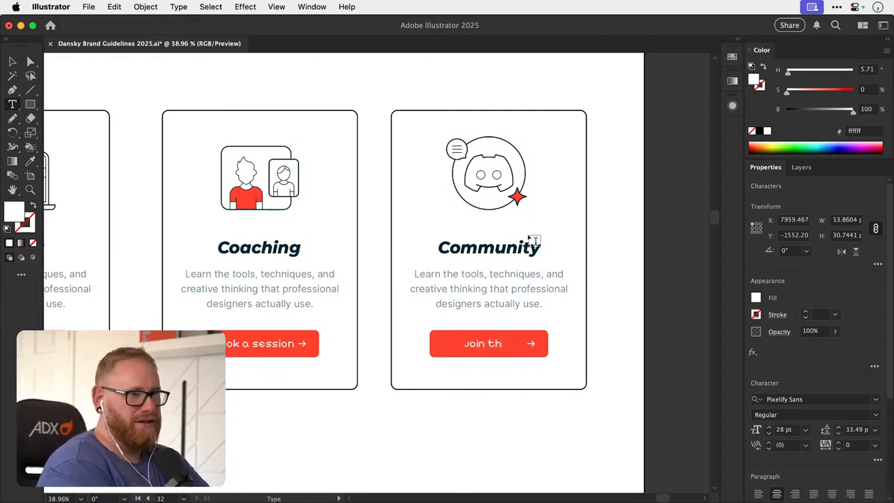
text(Join the)
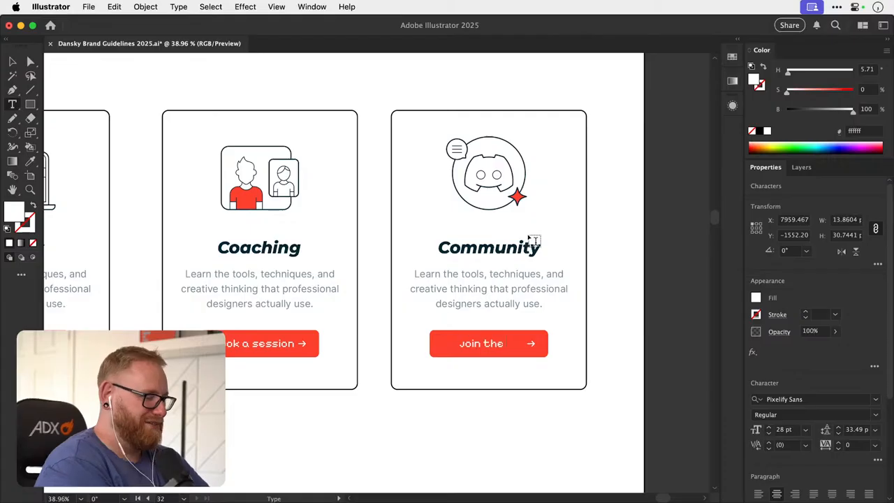
text( party)
key(BackSpace)
key(BackSpace)
key(BackSpace)
key(BackSpace)
key(BackSpace)
key(BackSpace)
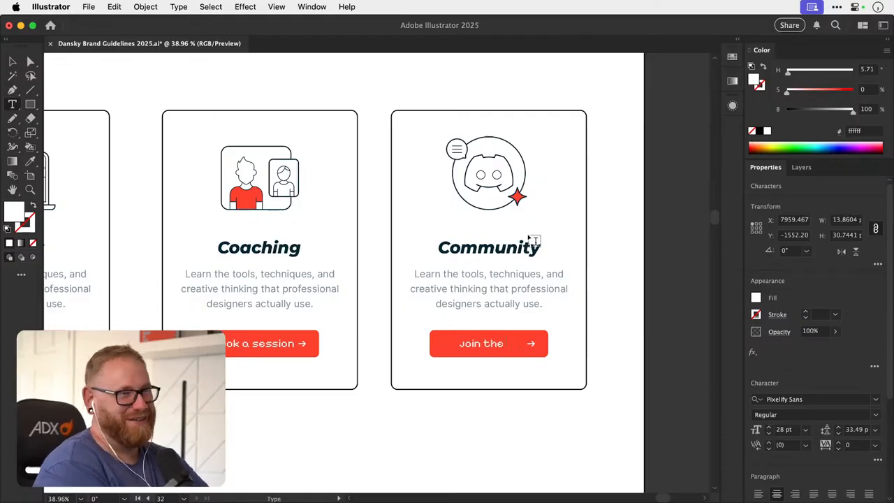
key(BackSpace)
key(BackSpace)
text(the communit)
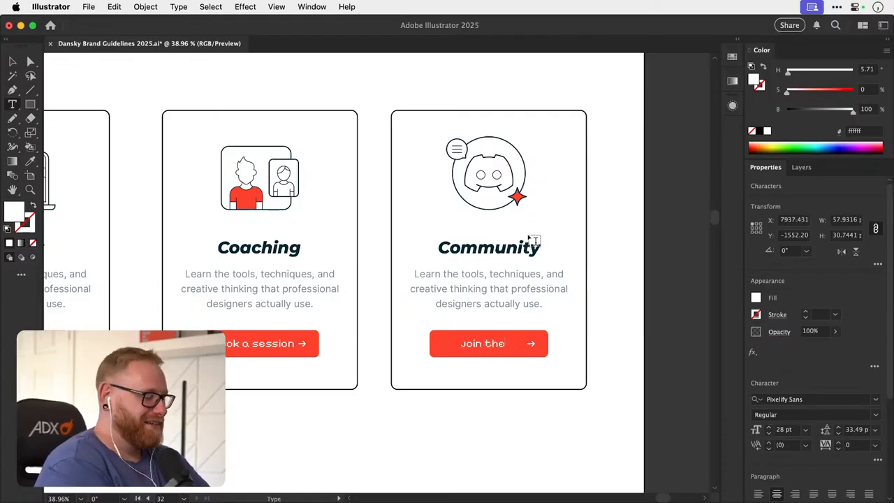
- Change the Community card's button label to "Join here"
key(super+a)
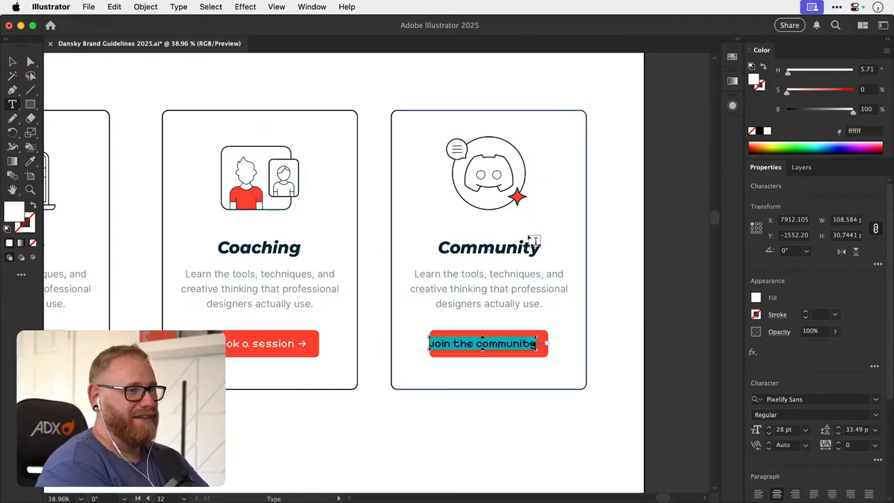
text(Join)
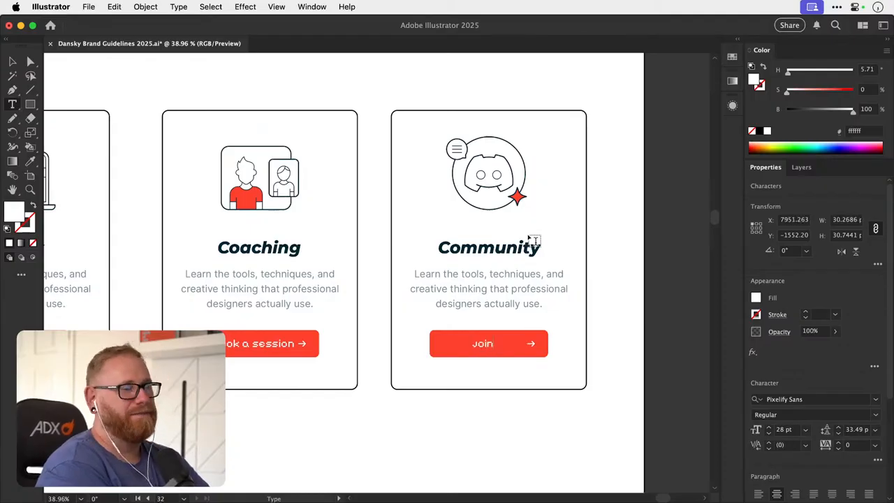
text( here)
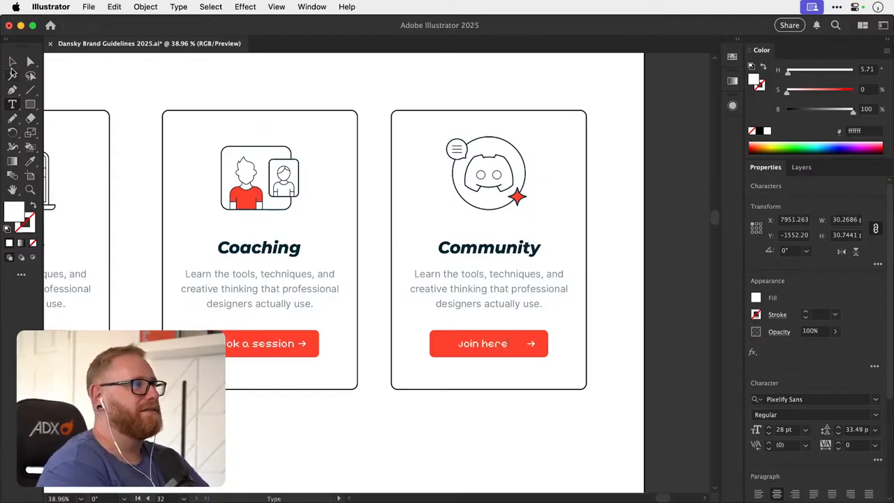
click(11, 67)
click(282, 79)
- Review the Courses, Coaching and Community cards side by side below the hero section
key(super+minus)
key(super+minus)
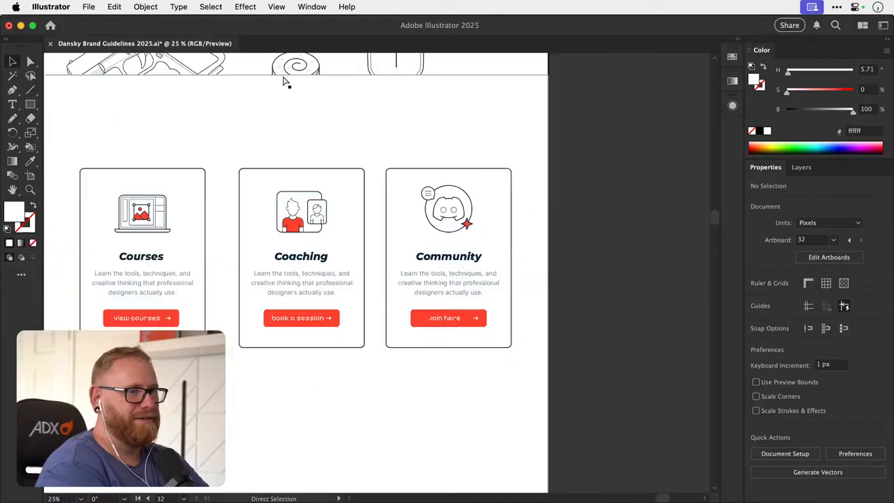
drag(265, 172, 410, 199)
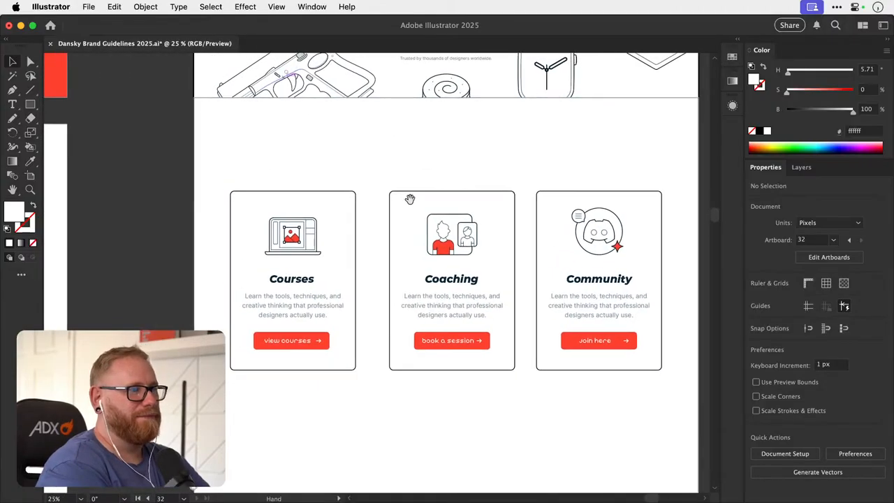
drag(473, 282, 424, 286)
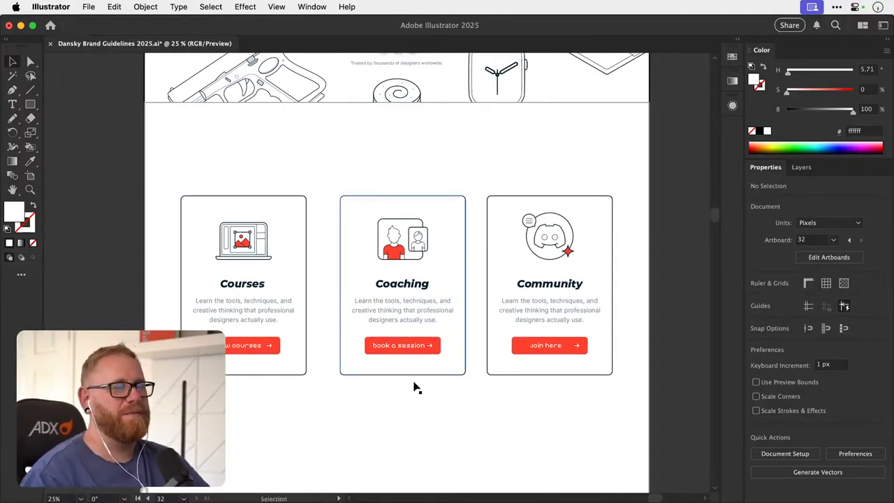
drag(190, 417, 637, 194)
click(605, 180)
- Copy the outlined rectangle of the hero's "work with me" button to just below the Community card
drag(510, 274, 463, 268)
drag(491, 340, 473, 313)
drag(424, 252, 352, 375)
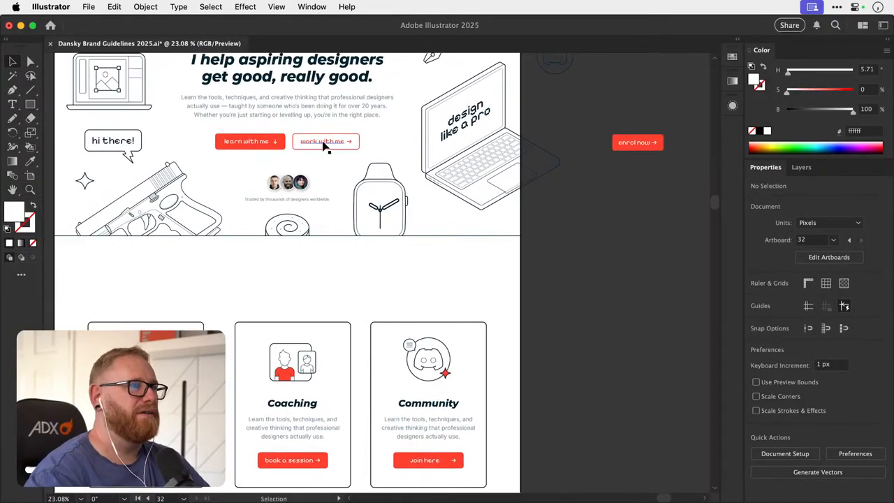
click(326, 143)
click(376, 148)
drag(360, 149, 449, 476)
drag(460, 410, 477, 274)
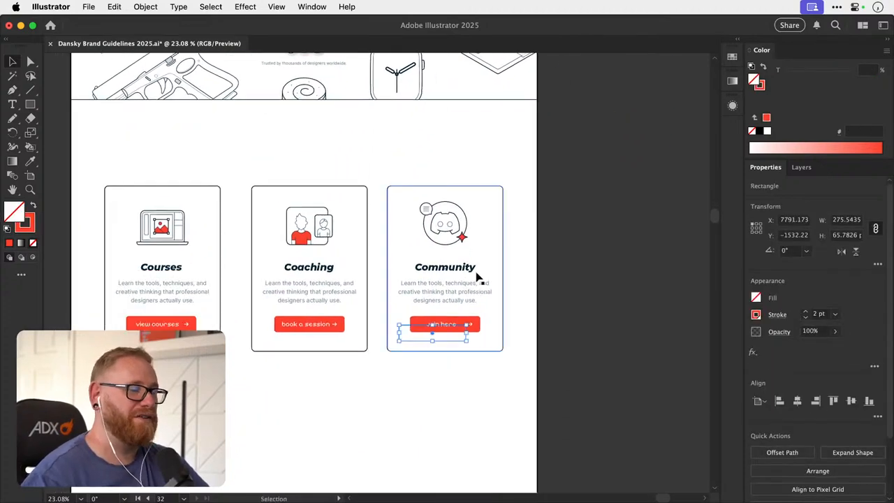
key(shift+Down)
key(shift+Down)
key(shift+Down)
key(shift+Down)
key(shift+Down)
key(shift+Down)
key(shift+Down)
key(shift+Down)
key(shift+Down)
key(shift+Down)
key(shift+Down)
key(shift+Down)
key(shift+Down)
key(shift+Down)
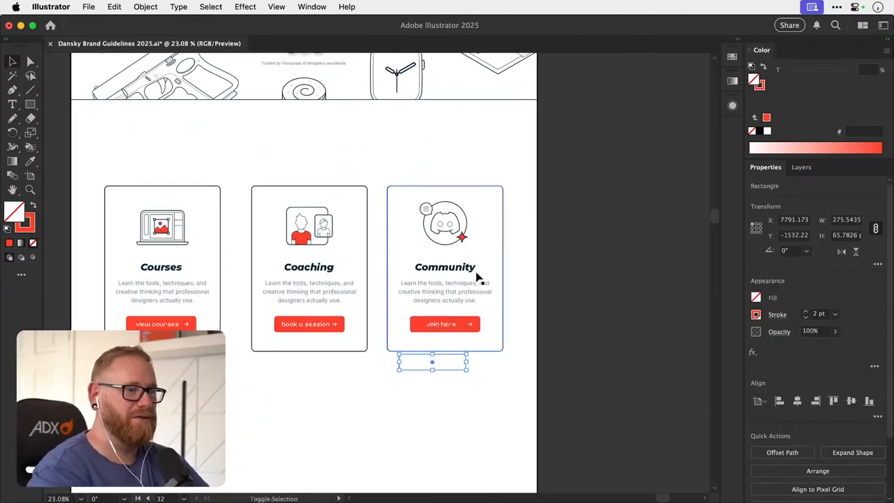
super+drag(461, 338, 465, 309)
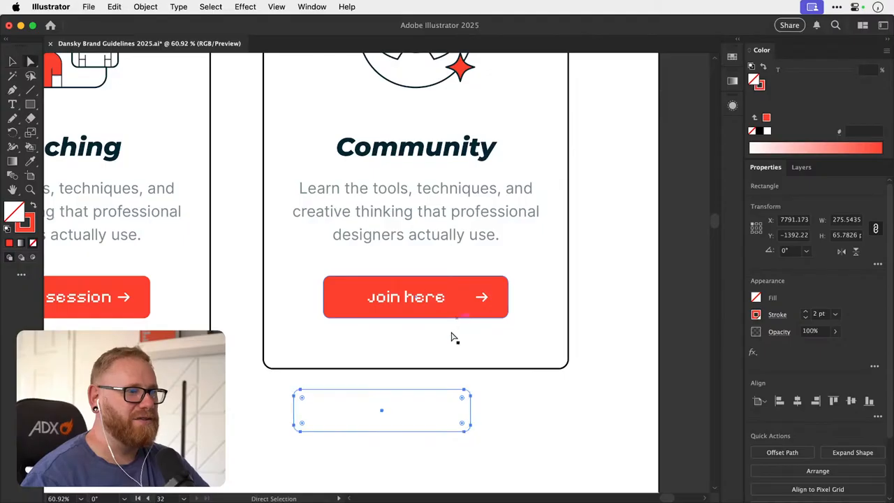
- Apply the copied rectangle's red 2 pt stroke and empty fill to the Community card's button with the Eyedropper
click(343, 323)
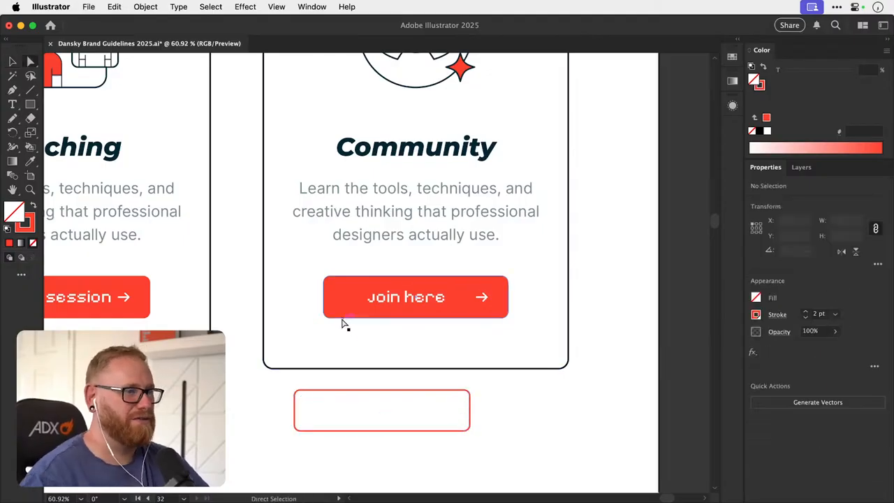
click(343, 318)
key(i)
click(329, 386)
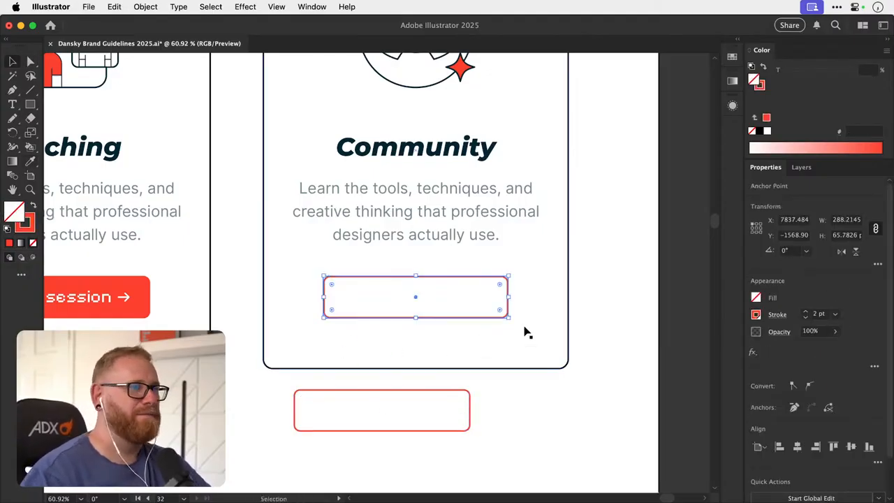
key(v)
click(680, 314)
- Recolor the "Join here" label with the red brand swatch ff412d
key(t)
click(431, 299)
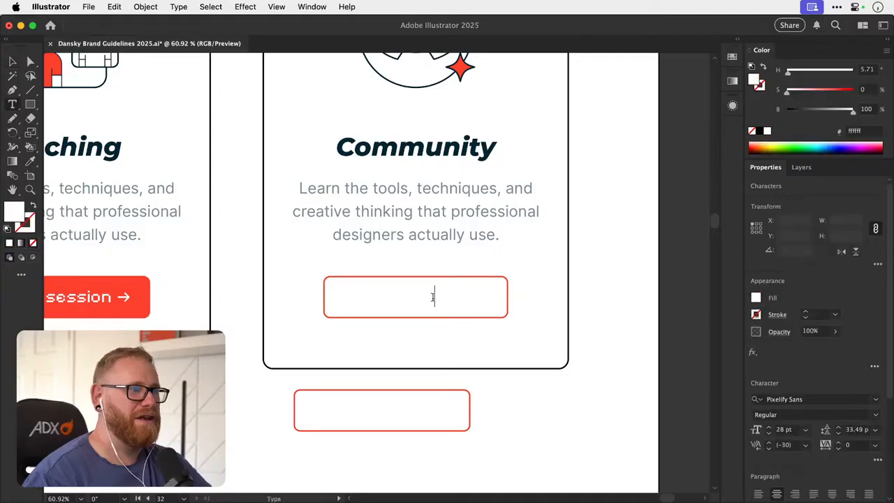
click(732, 58)
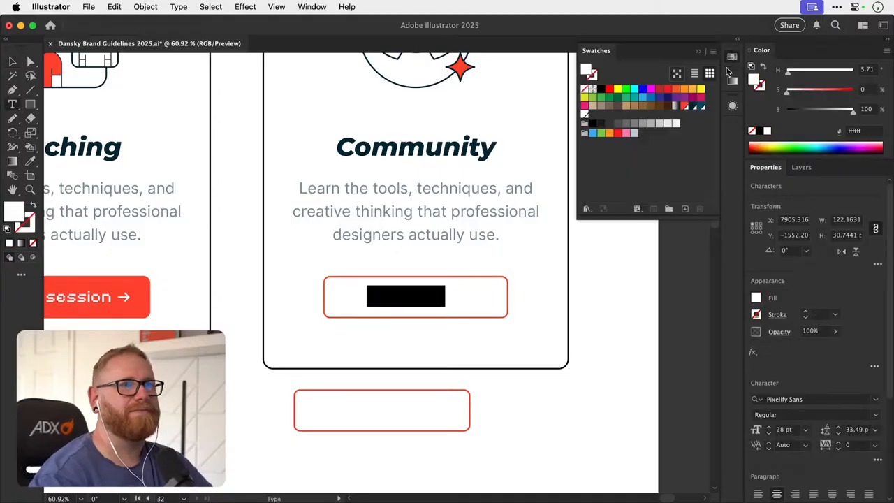
click(684, 105)
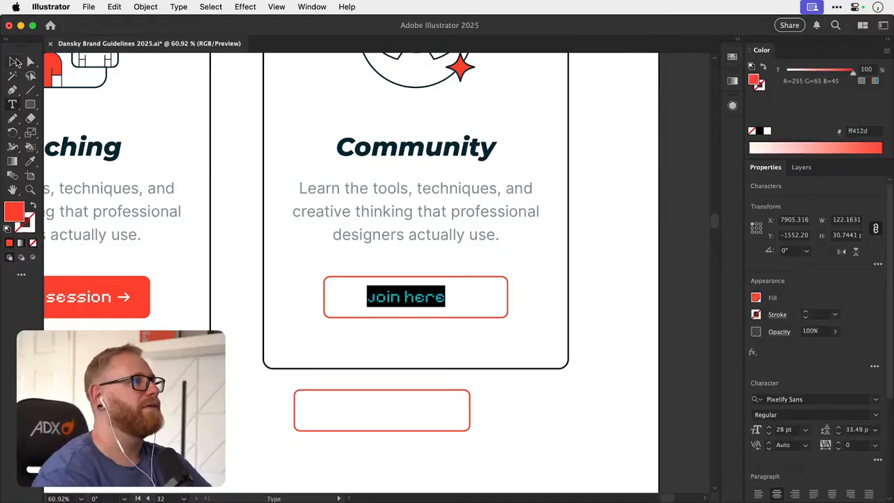
click(16, 61)
- Find the white arrow in the Community card's button using the outline view and recolor its stroke to ff412d
click(472, 303)
key(z)
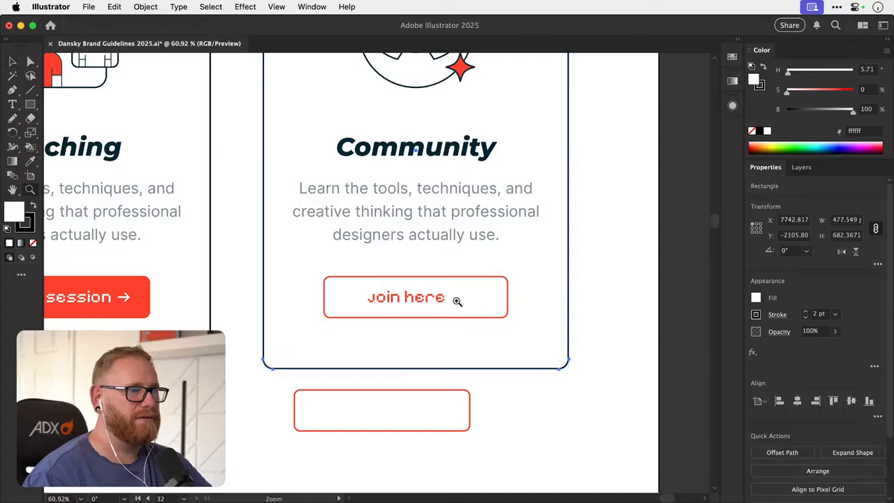
click(456, 301)
key(ctrl+y)
key(a)
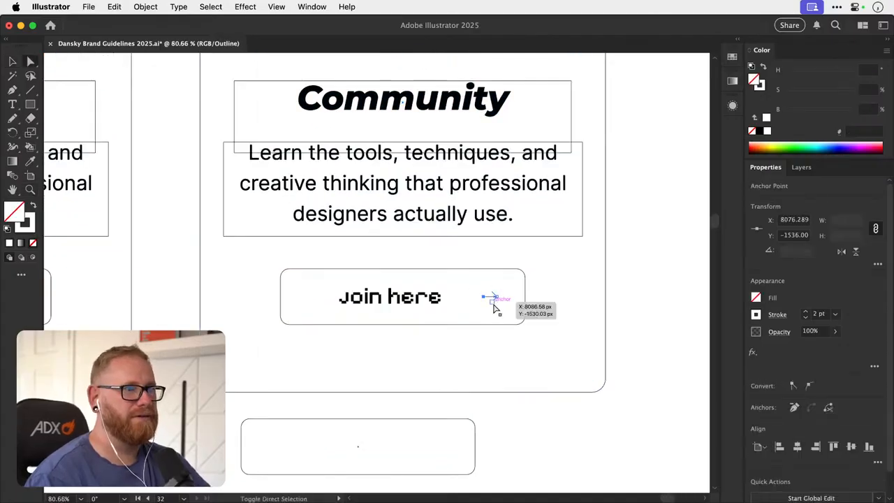
click(494, 303)
key(ctrl+y)
click(732, 57)
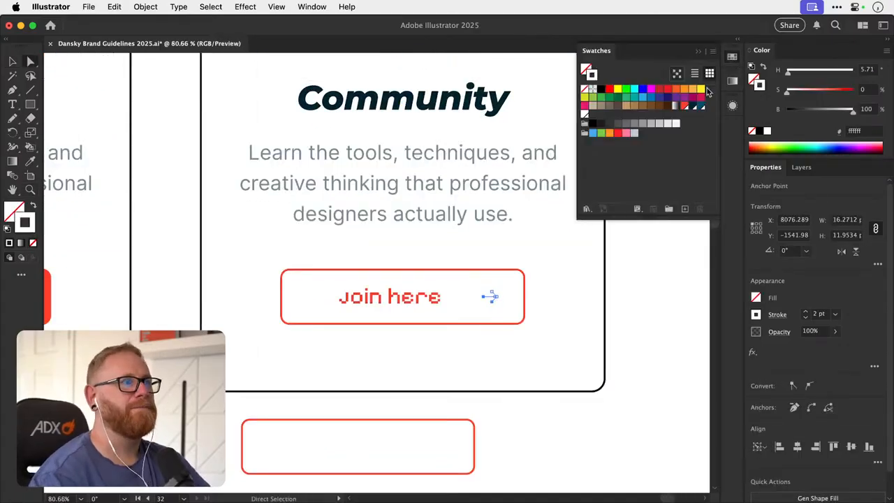
click(684, 106)
- Move the Community button's arrow 40 px left, closer to the "Join here" label
key(v)
click(508, 290)
mouse_move(497, 297)
mouse_down()
mouse_move(508, 301)
mouse_move(476, 312)
mouse_move(491, 296)
mouse_up()
key(super+z)
key(super+shift+g)
key(super+shift+a)
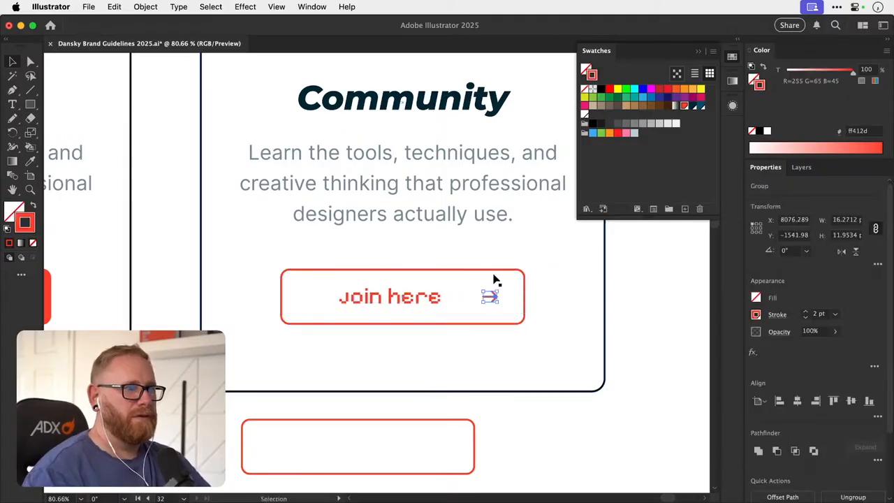
key(shift+Left)
key(shift+Left)
key(shift+Left)
key(shift+Left)
scroll(494, 279, left, 5)
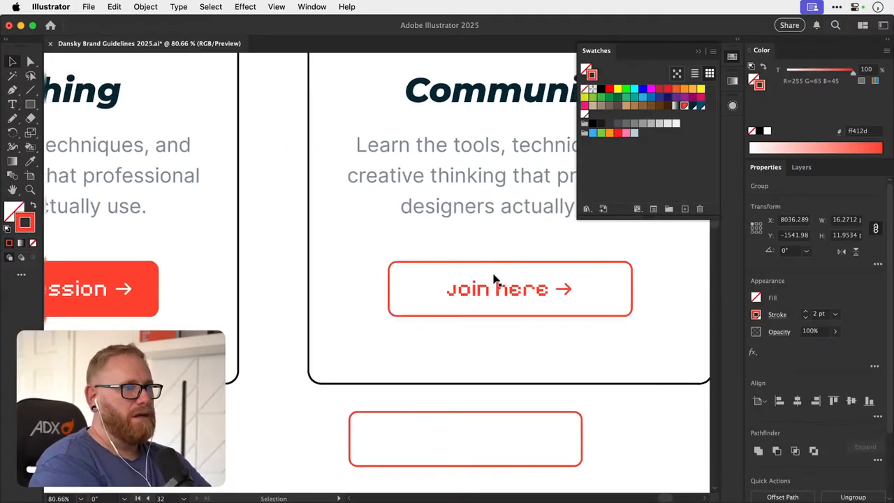
key(super+shift+a)
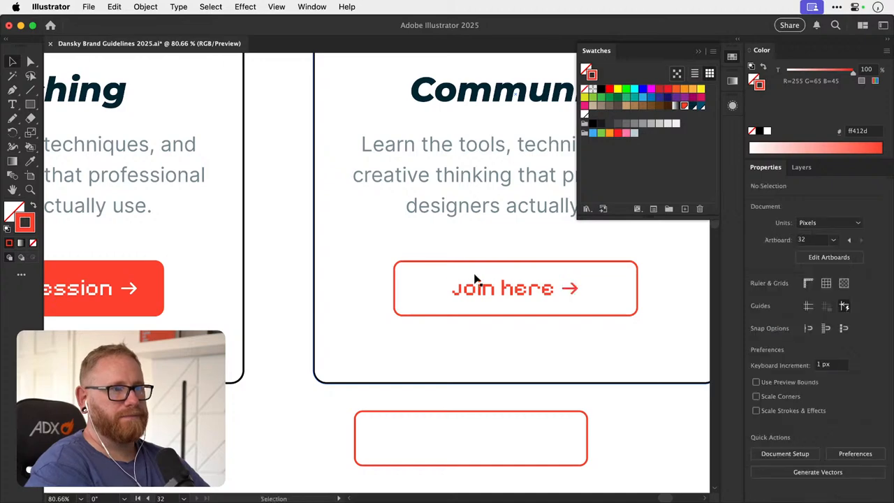
- Narrow the Community card's button outline evenly around its label and arrow, and delete the spare rectangle below the card
click(394, 280)
key(s)
drag(342, 279, 388, 281)
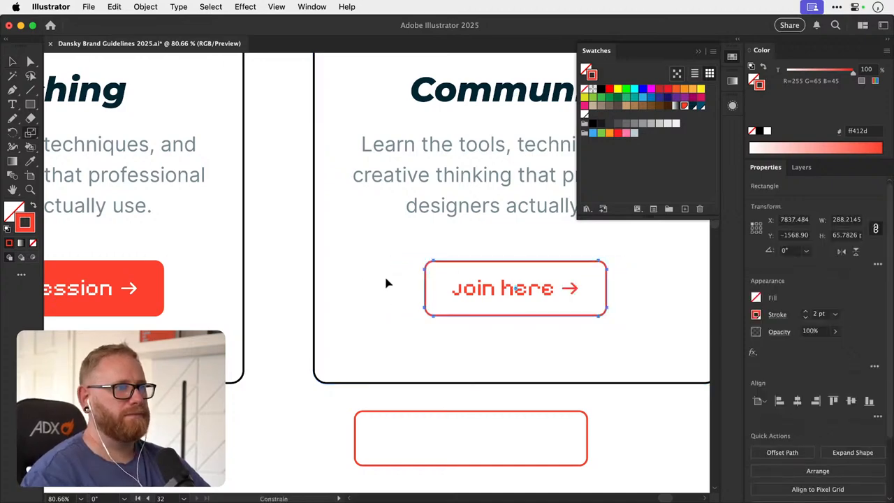
key(v)
click(424, 413)
key(Delete)
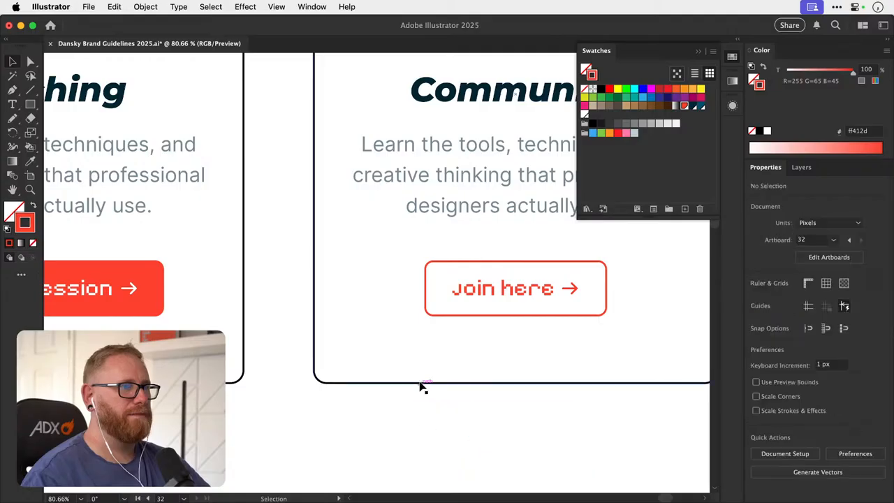
- Check the three cards in the overall layout and save the document
key(super+minus)
key(super+minus)
key(super+minus)
key(super+minus)
key(super+minus)
drag(435, 306, 370, 368)
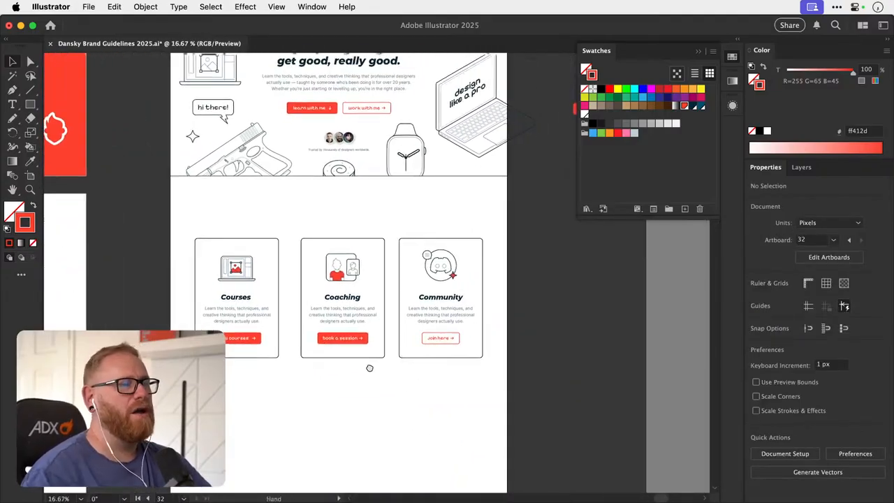
click(732, 57)
key(z)
drag(432, 357, 533, 322)
key(v)
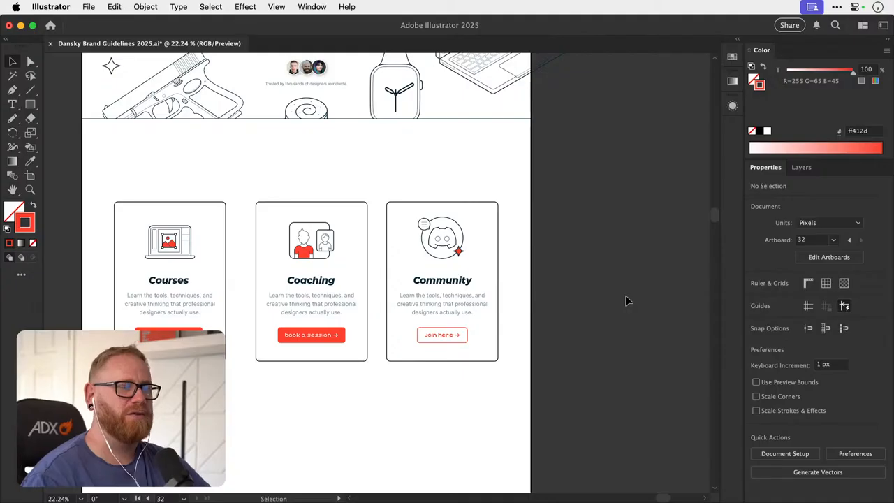
key(a)
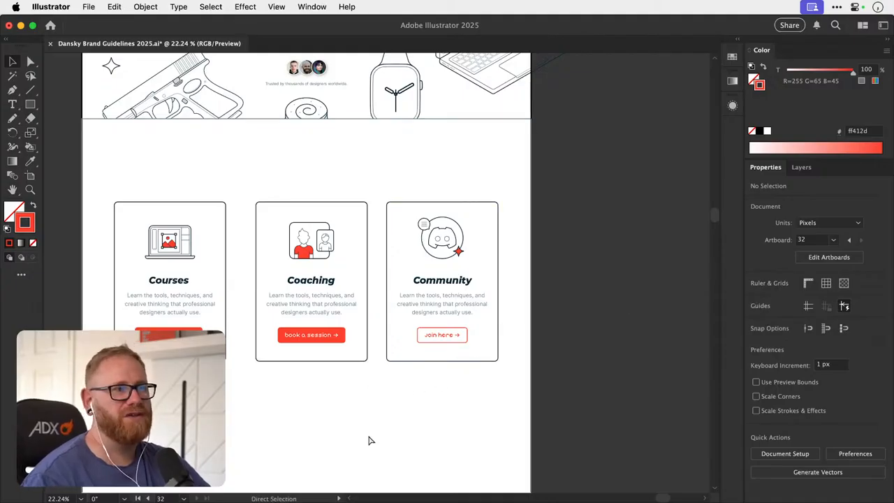
key(super+s)
- Review the hero section and the three cards, comparing the filled and outlined call-to-action buttons
key(space)
drag(370, 389, 380, 439)
drag(369, 394, 382, 437)
drag(376, 377, 397, 354)
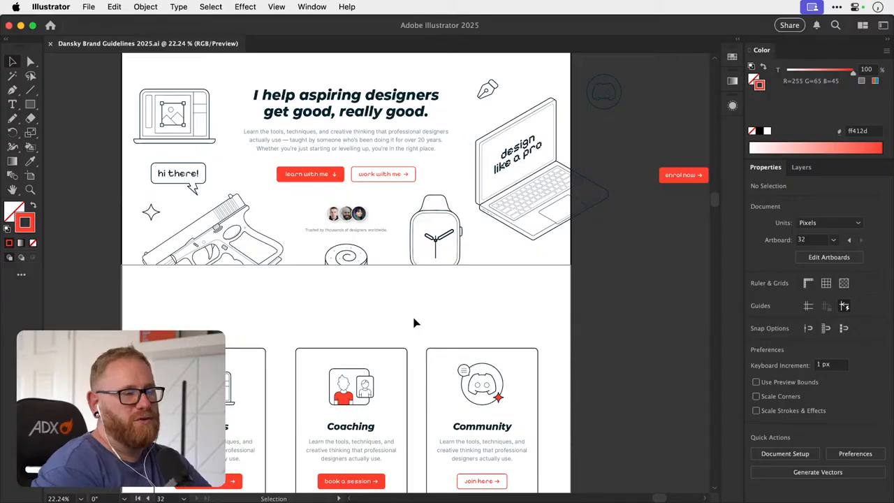
scroll(415, 322, down, 3)
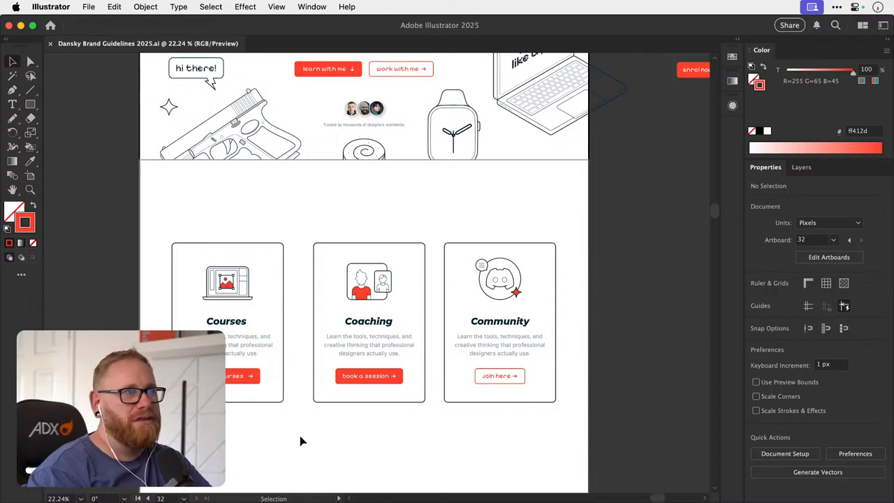
drag(465, 394, 533, 370)
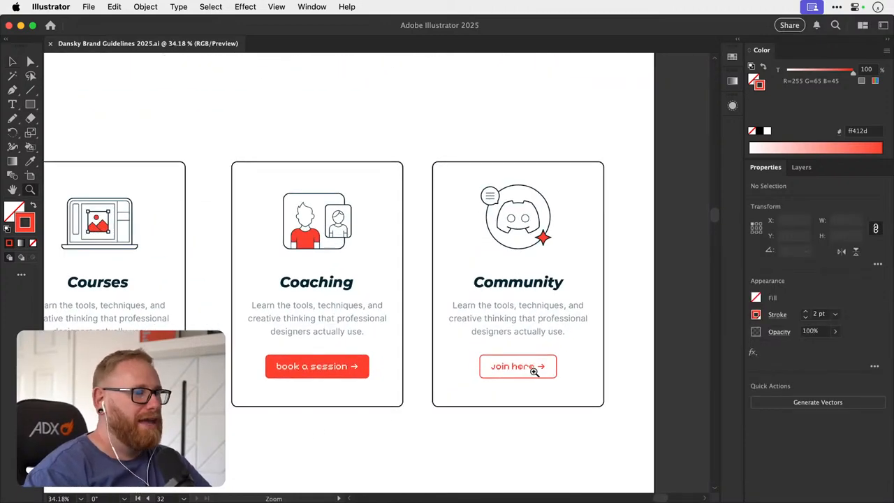
scroll(518, 374, left, 3)
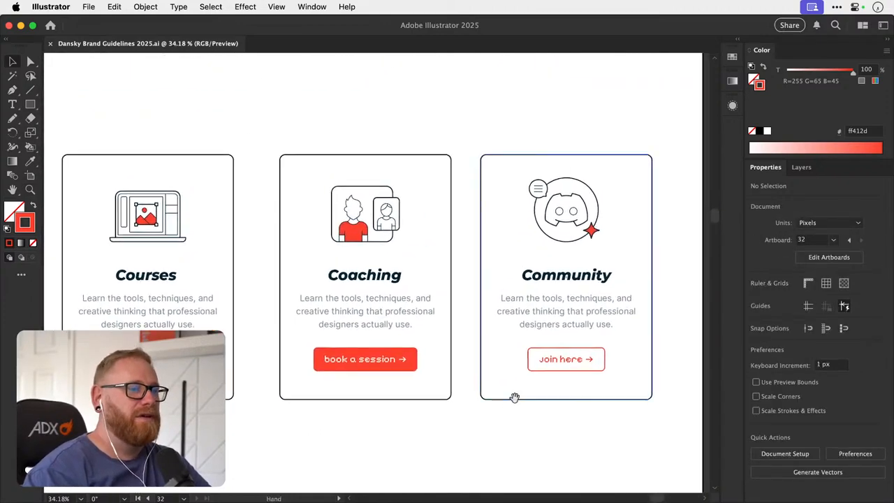
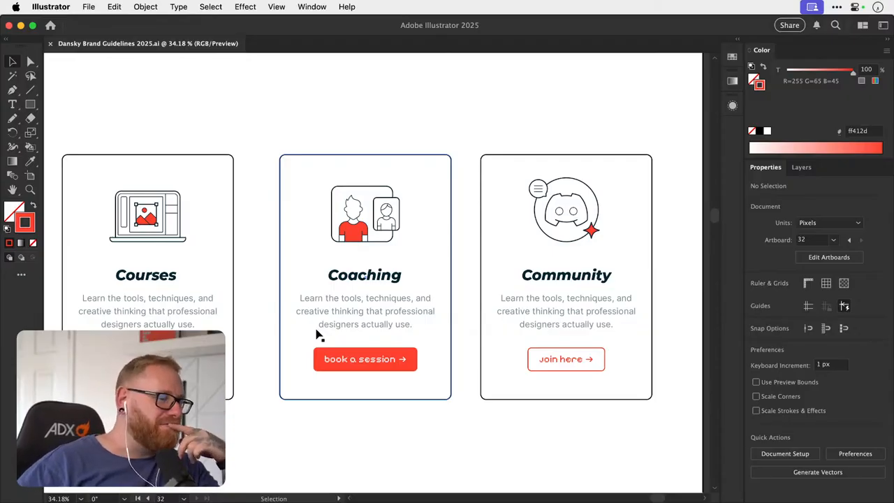
scroll(318, 335, down, 3)
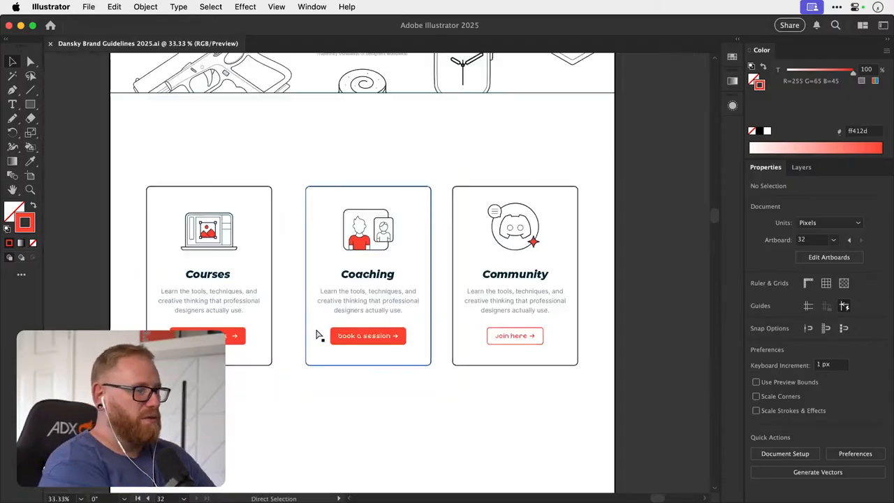
drag(375, 325, 306, 278)
drag(177, 320, 489, 143)
key(super+minus)
key(super+minus)
key(super+minus)
drag(452, 281, 216, 157)
drag(314, 223, 423, 361)
drag(402, 311, 402, 385)
key(super+z)
- Delete the swatch strip and red Brand Style Guide block, and move the photo section with its heading down into their place
drag(303, 388, 415, 343)
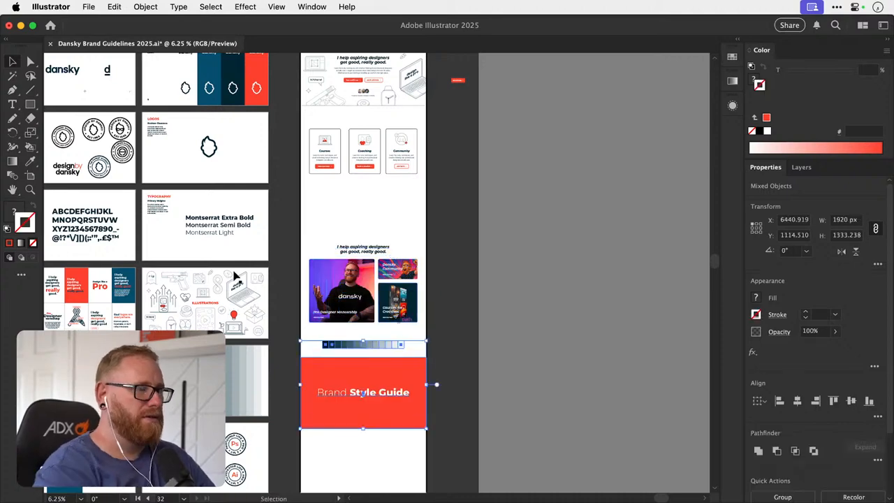
drag(344, 242, 313, 168)
drag(300, 393, 340, 307)
key(Delete)
drag(276, 141, 397, 328)
drag(377, 228, 380, 324)
- Duplicate the row of Courses, Coaching and Community cards into the empty space below the originals
scroll(267, 262, up, 5)
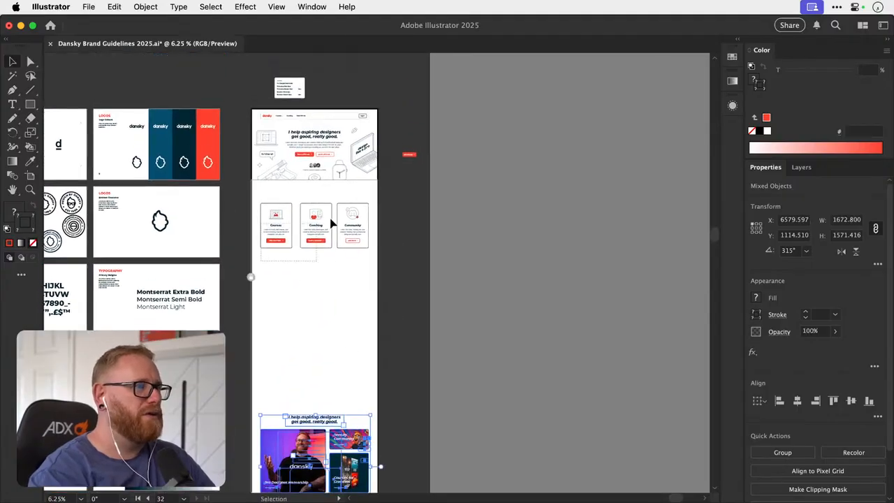
drag(354, 212, 360, 302)
click(391, 277)
key(z)
drag(292, 214, 515, 244)
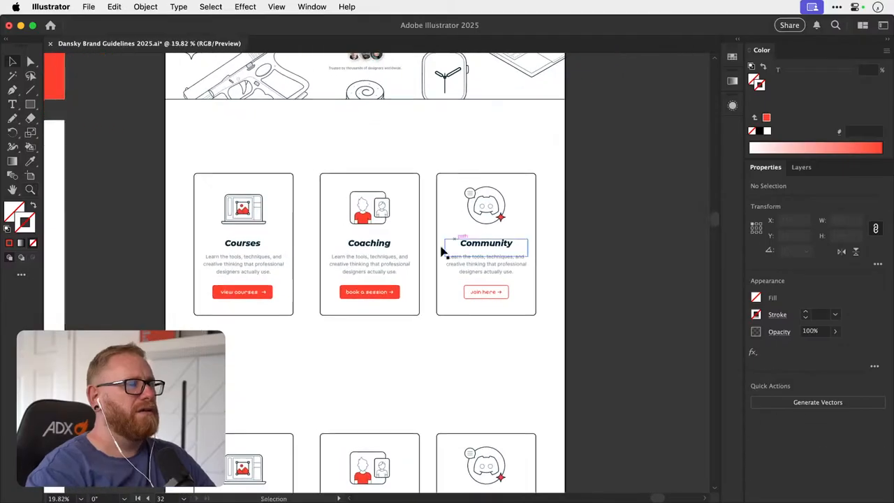
- Change the upper Community card's button label to "Join us"
drag(379, 302, 376, 331)
drag(372, 268, 414, 269)
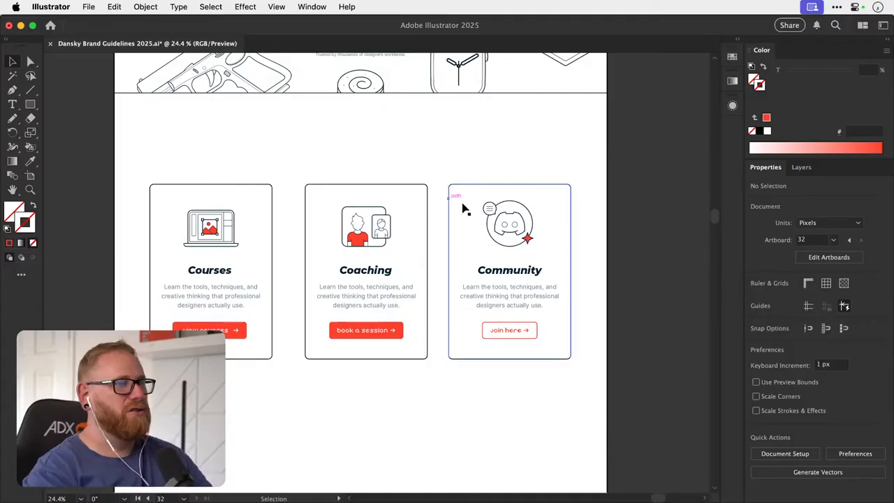
key(z)
drag(526, 338, 649, 333)
key(t)
drag(484, 320, 520, 321)
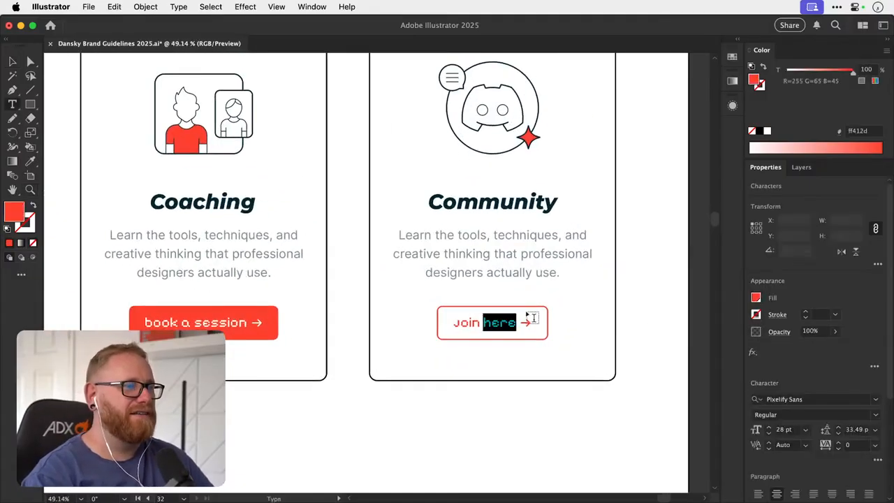
text(us)
click(15, 63)
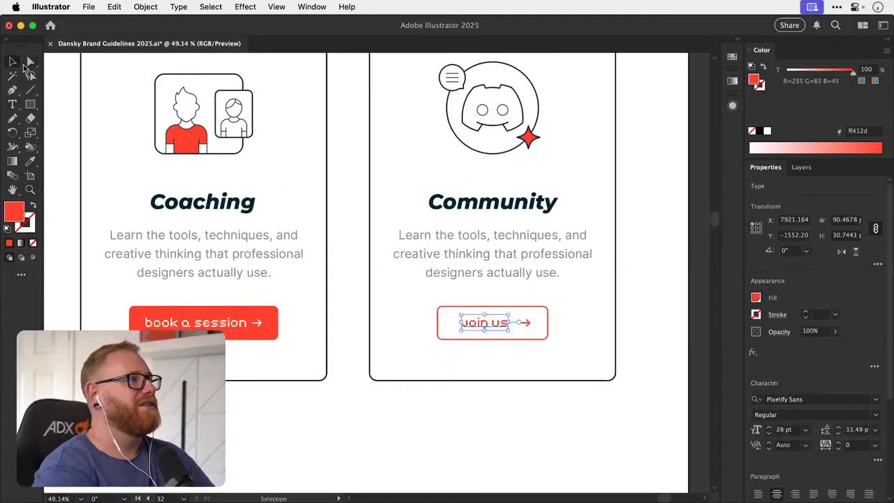
click(632, 210)
key(z)
drag(521, 321, 536, 326)
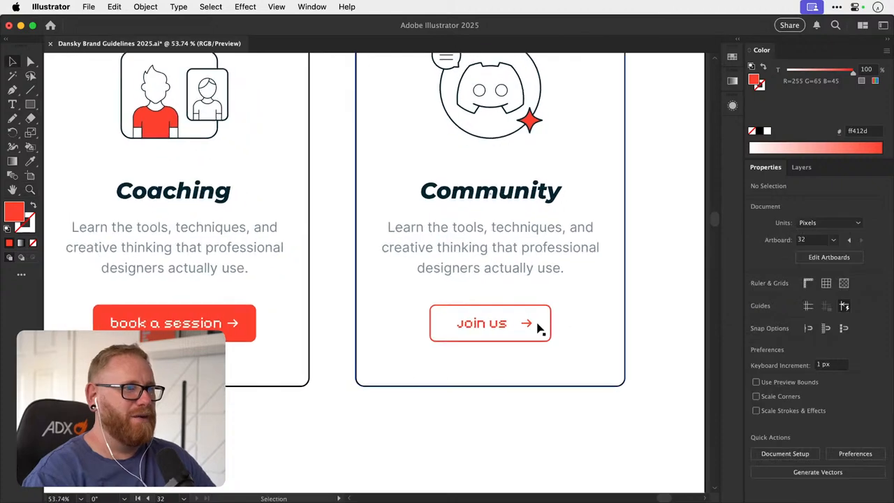
key(v)
click(529, 323)
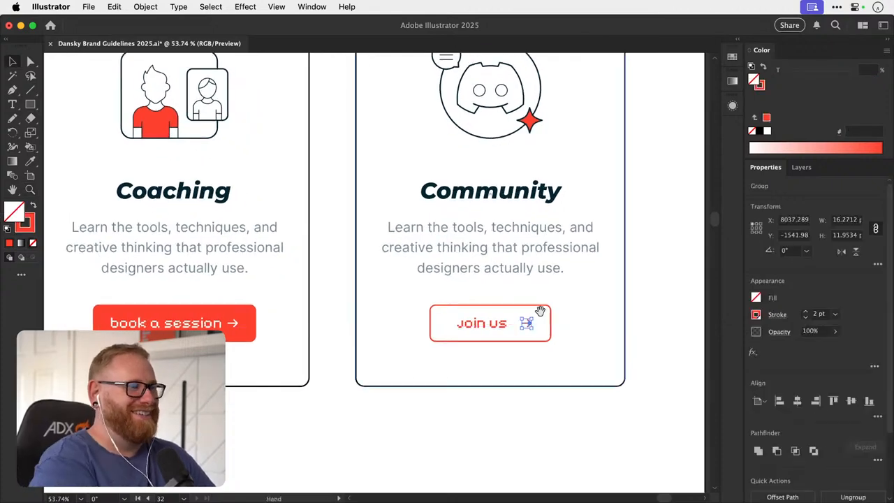
scroll(539, 310, left, 10)
drag(563, 314, 376, 329)
drag(241, 306, 419, 305)
mouse_move(315, 310)
mouse_down()
mouse_move(330, 311)
mouse_move(323, 310)
mouse_up()
key(super+z)
key(super+shift+a)
key(super+shift+a)
- Compare the three card buttons with the call-to-action buttons in the hero section
key(super+minus)
key(super+minus)
key(super+minus)
key(super+minus)
key(super+minus)
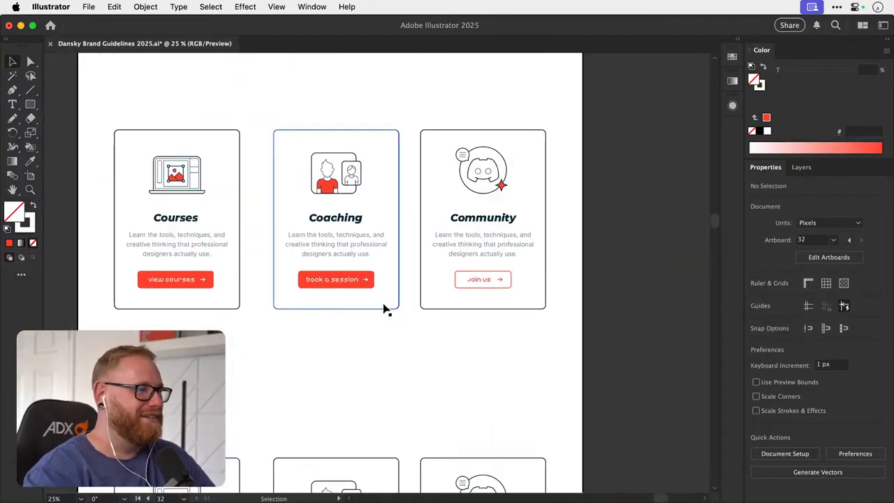
drag(365, 304, 342, 451)
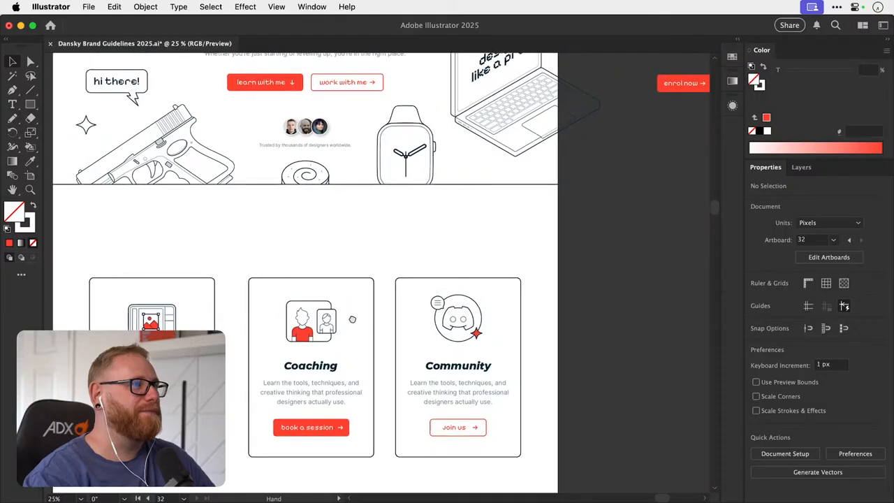
drag(350, 400, 371, 290)
- Ungroup the Courses button and set its arrow 19 px beyond the end of the "view courses" label
drag(175, 318, 331, 306)
click(304, 340)
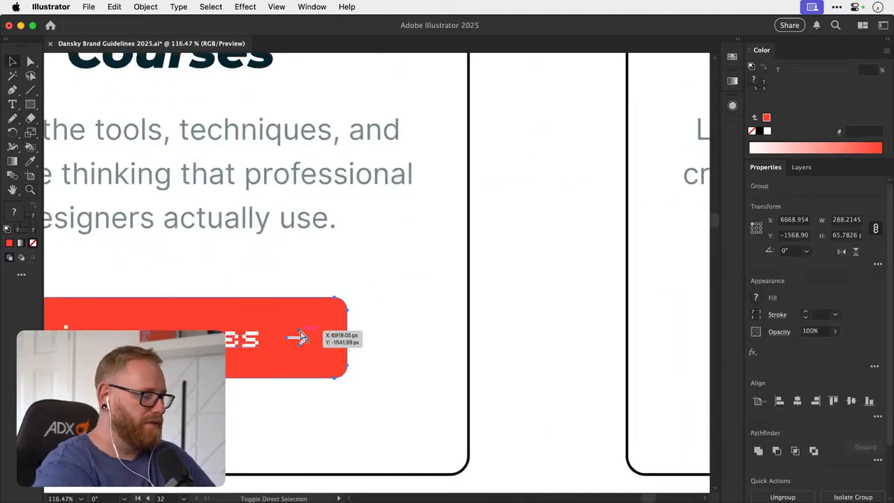
key(super+shift+g)
key(super+shift+a)
click(298, 339)
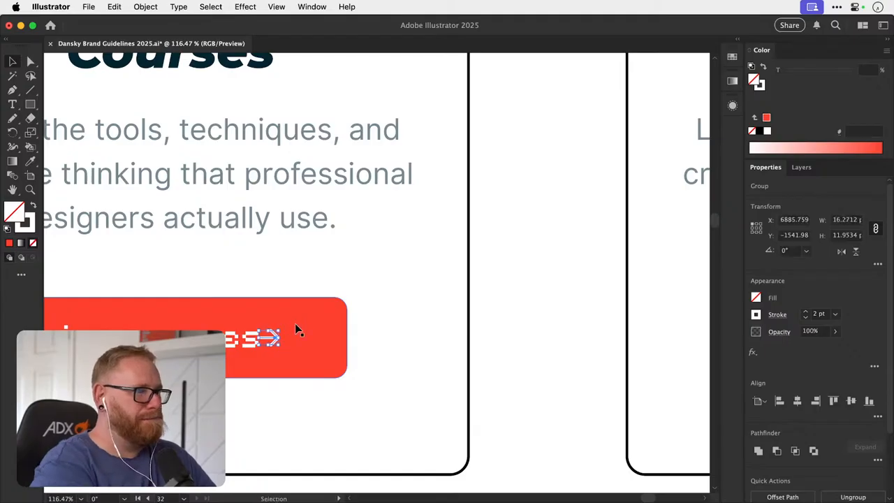
key(shift+Right)
key(shift+Right)
key(Left)
key(super+minus)
key(super+minus)
key(super+minus)
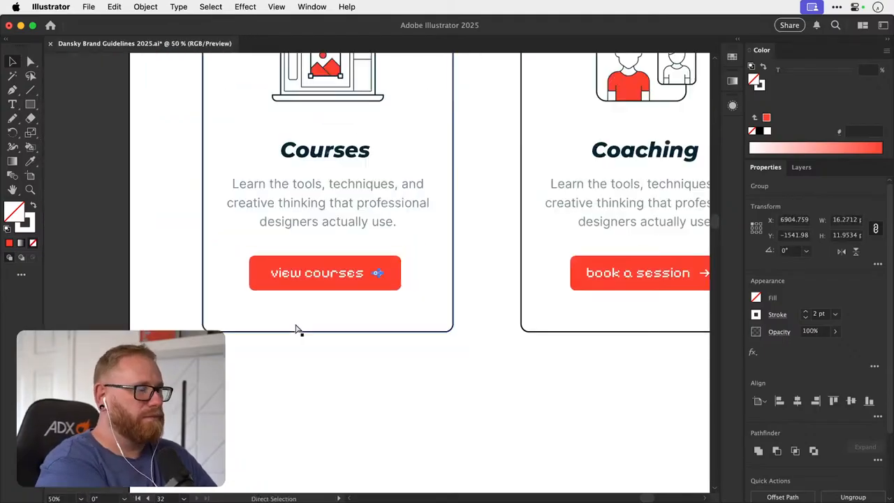
- Reposition the Coaching button's arrow, bringing it close to the "book a session" label and nudging it 20 px right
scroll(355, 285, right, 5)
scroll(565, 273, up, 6)
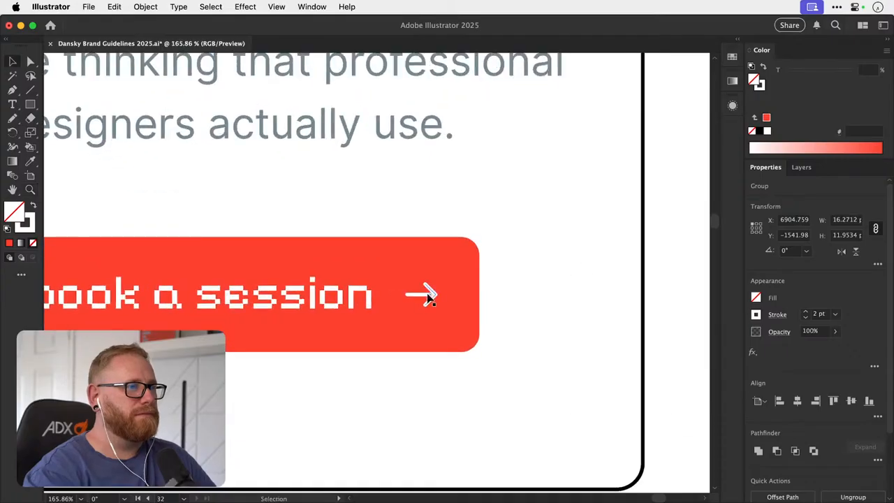
drag(428, 297, 393, 298)
key(shift+Right)
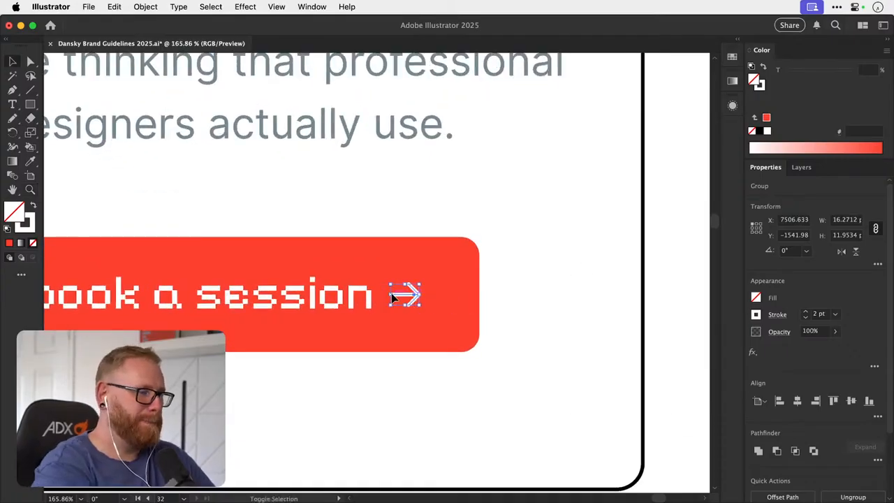
key(shift+Right)
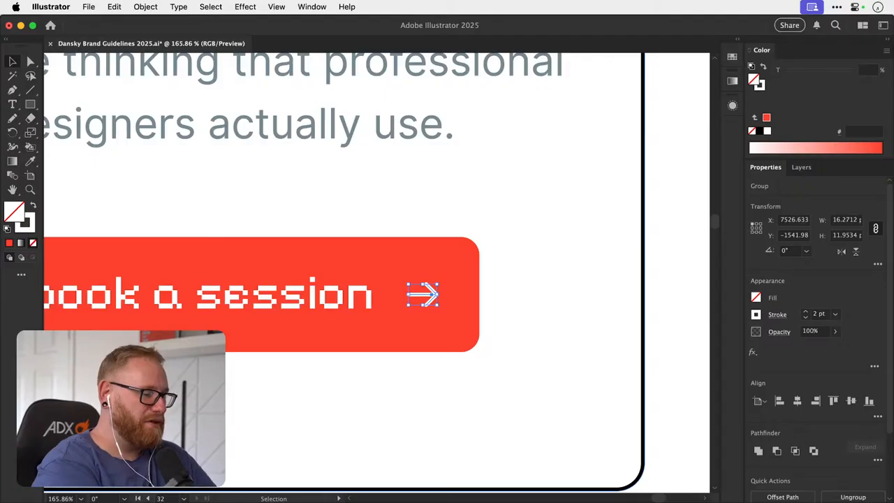
click(605, 308)
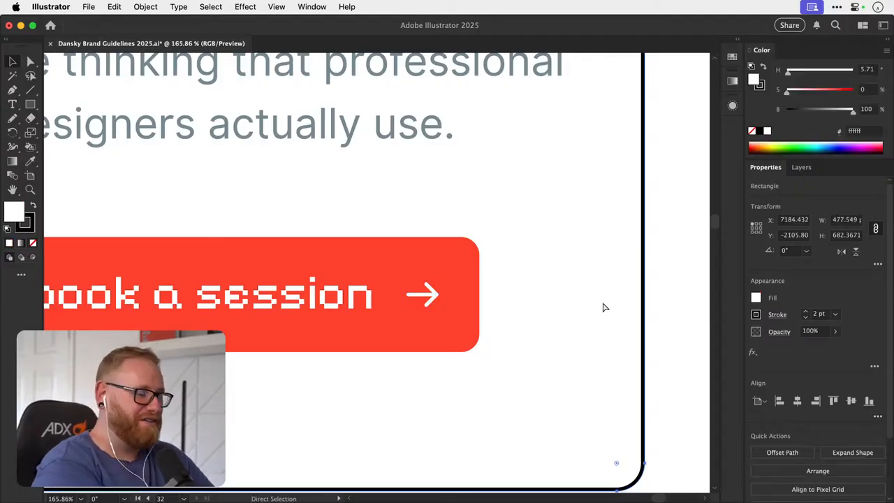
- Move the Community button's arrow 8 px left, closer to the "Join us" label
key(super+minus)
key(super+minus)
key(super+minus)
key(super+minus)
key(super+minus)
scroll(394, 305, right, 5)
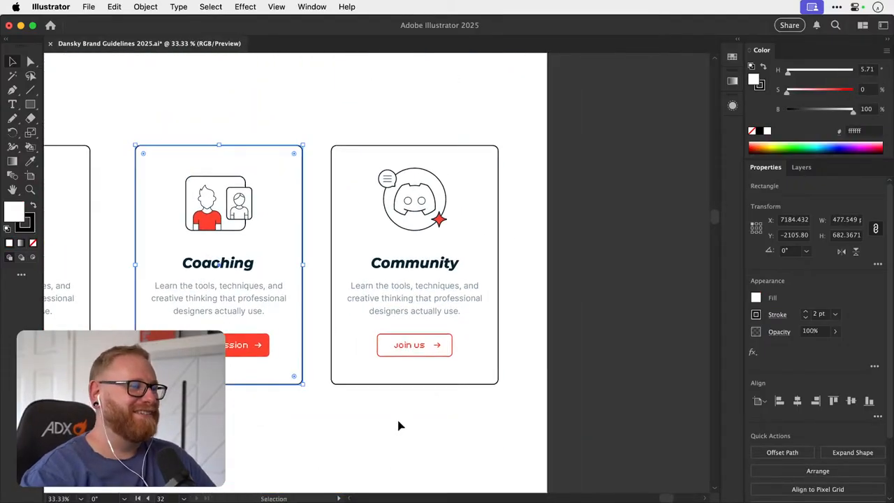
click(417, 399)
scroll(482, 349, up, 5)
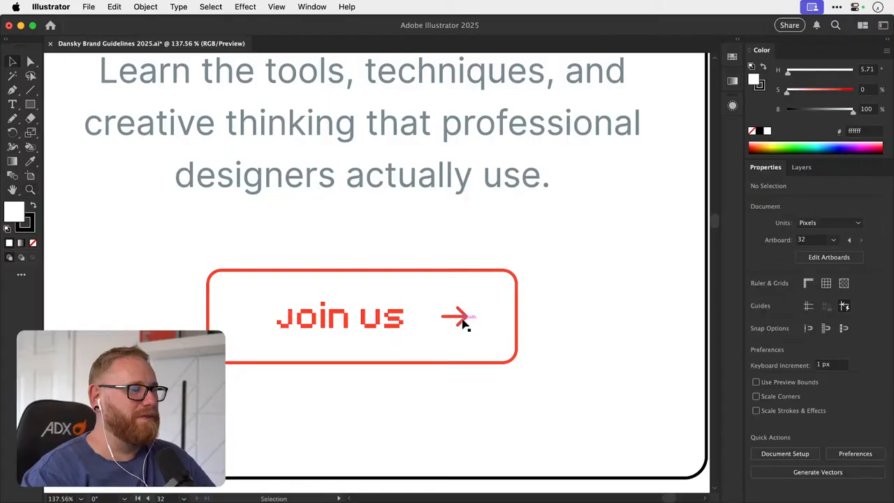
click(474, 318)
key(shift+Up)
key(shift+Left)
key(shift+Left)
key(shift+Left)
key(shift+Left)
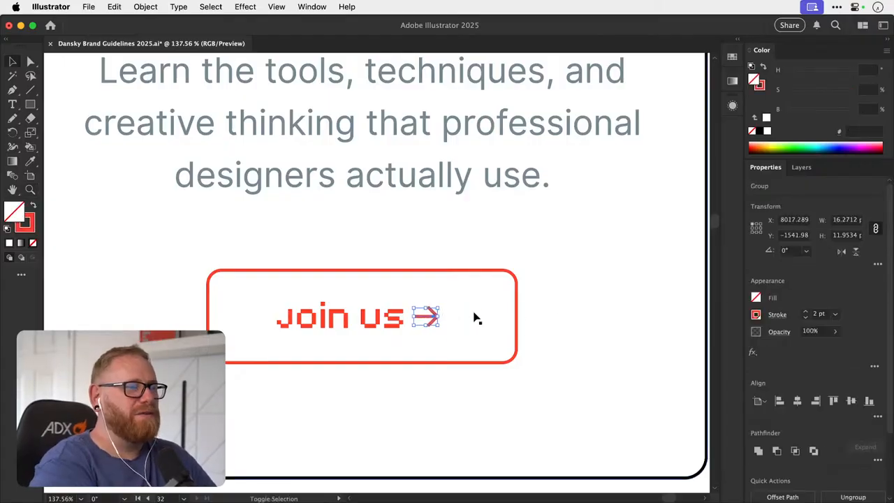
key(Right)
key(Right)
key(shift+Right)
key(shift+Right)
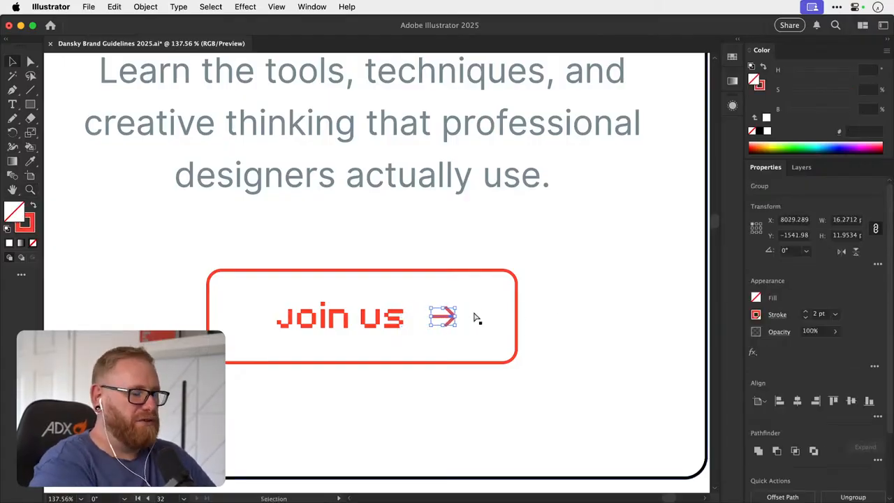
- Check the arrow spacing and button padding across the three upper cards
key(super+minus)
key(super+minus)
key(super+minus)
key(super+minus)
key(super+minus)
click(593, 317)
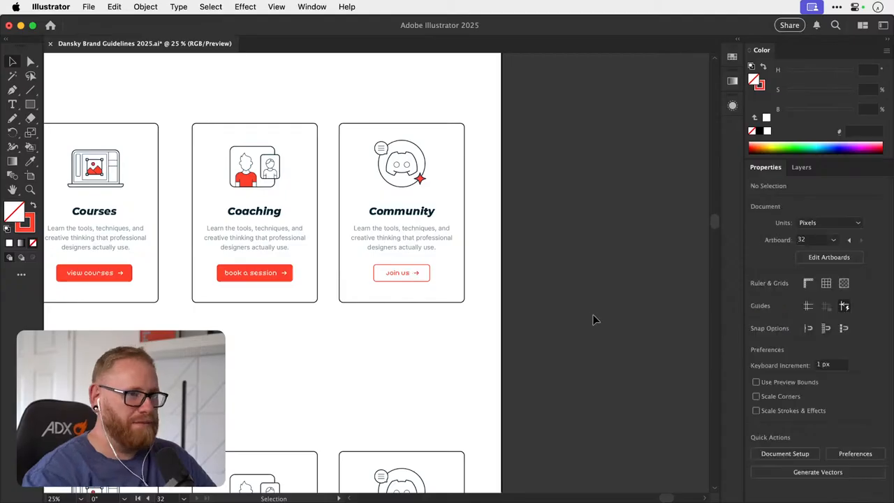
drag(523, 356, 513, 392)
- Widen the Coaching button's red background to about 299 px, balancing the padding around its label and arrow
key(z)
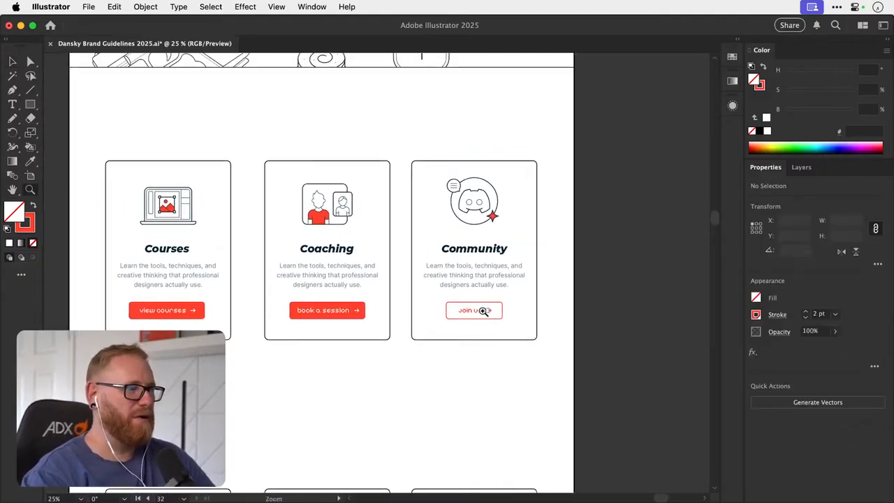
drag(301, 312, 448, 310)
key(v)
click(440, 310)
key(z)
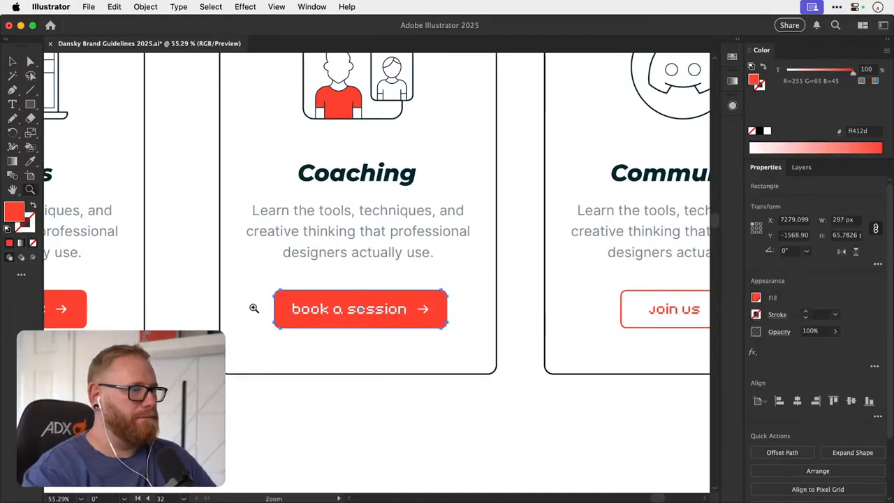
click(254, 310)
key(v)
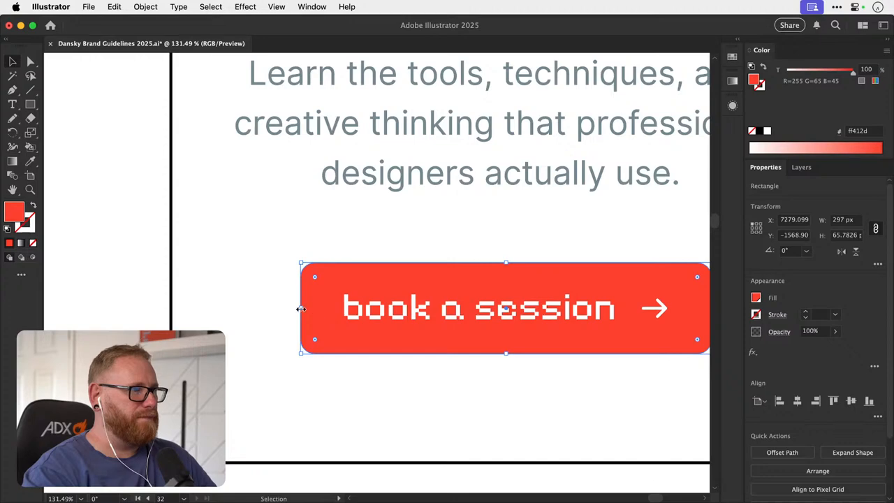
drag(301, 308, 299, 309)
scroll(297, 310, down, 6)
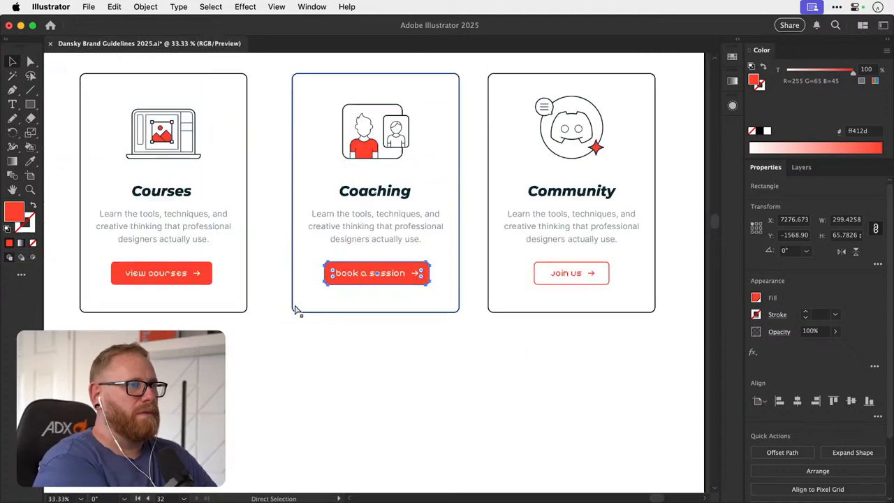
click(664, 267)
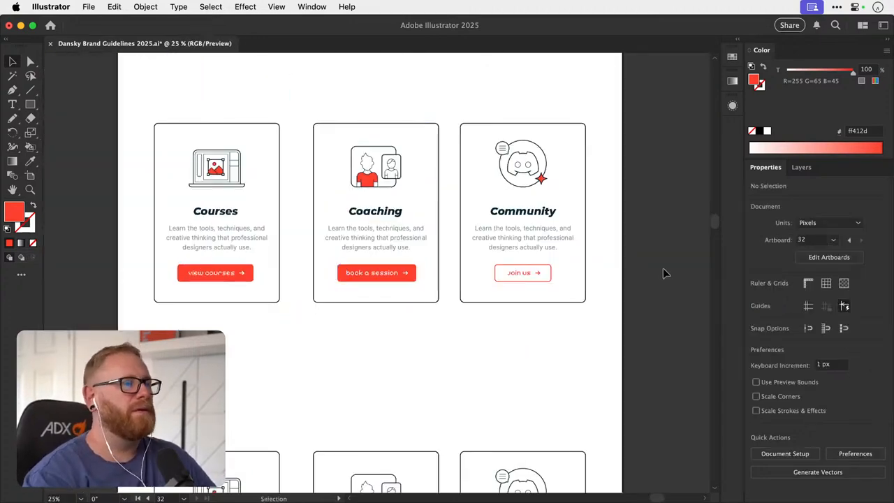
- Narrow the Courses button's red background to about 281 px by bringing in its left edge
key(z)
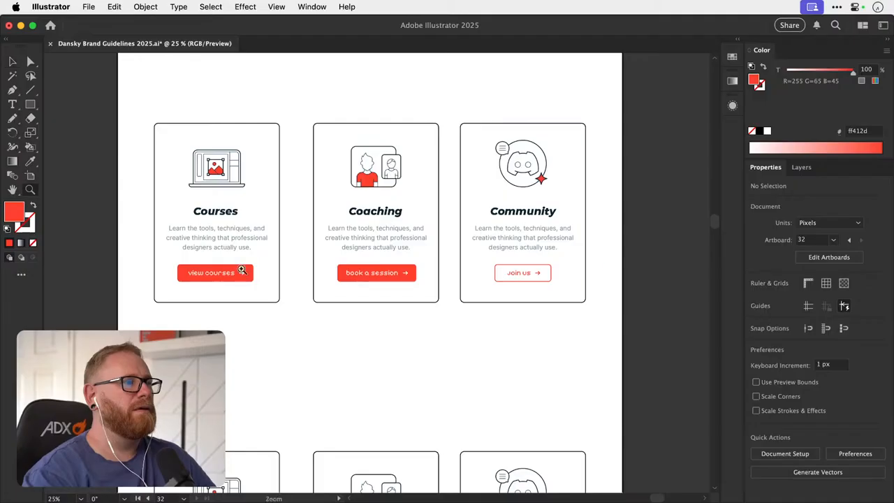
key(v)
drag(163, 273, 237, 274)
click(247, 279)
key(super+minus)
key(super+minus)
key(super+minus)
key(super+minus)
key(super+minus)
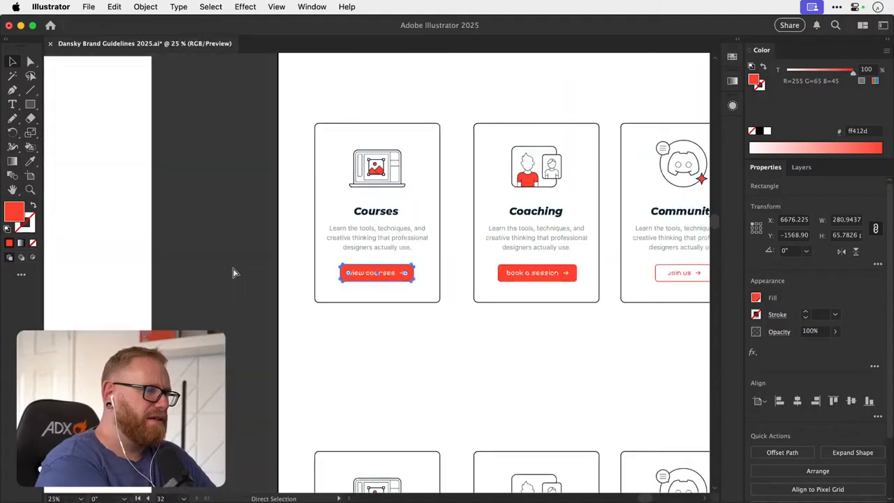
click(234, 273)
- Narrow the Community button's outline to about 193 px by bringing both sides in around the "Join us" label and arrow
scroll(234, 273, right, 2)
scroll(234, 273, down, 1)
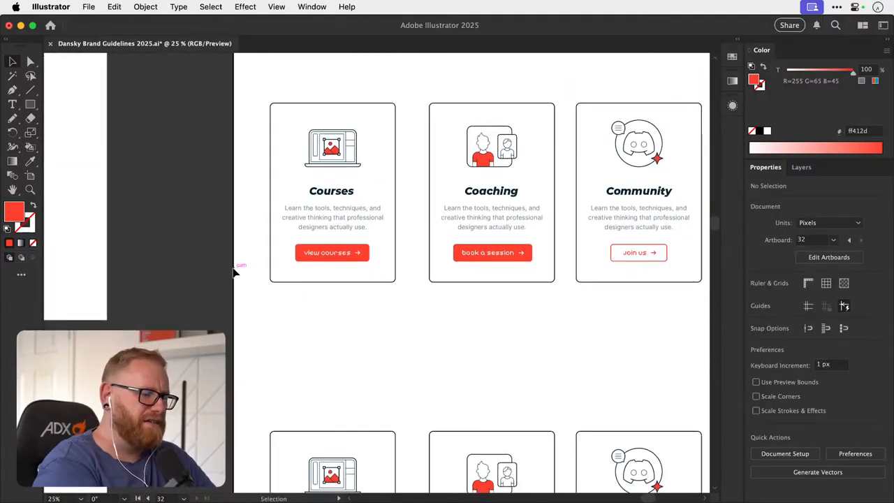
scroll(234, 273, right, 3)
scroll(234, 272, up, 1)
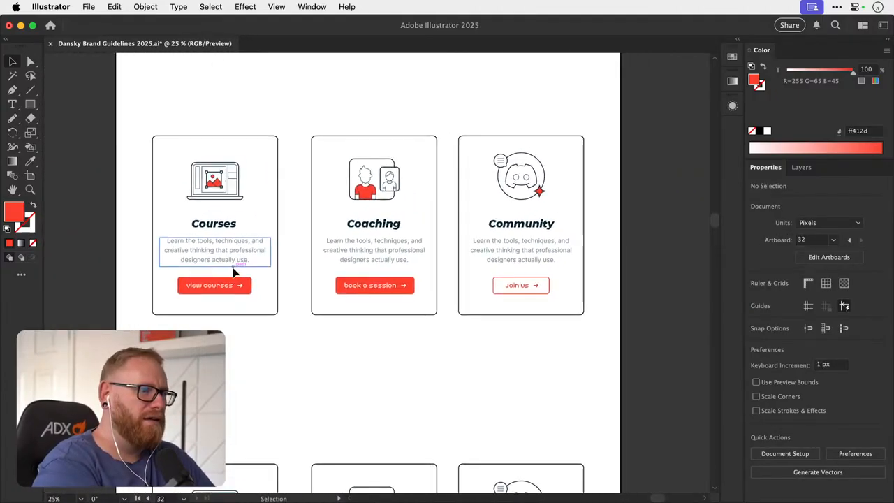
scroll(234, 272, right, 2)
scroll(489, 300, up, 5)
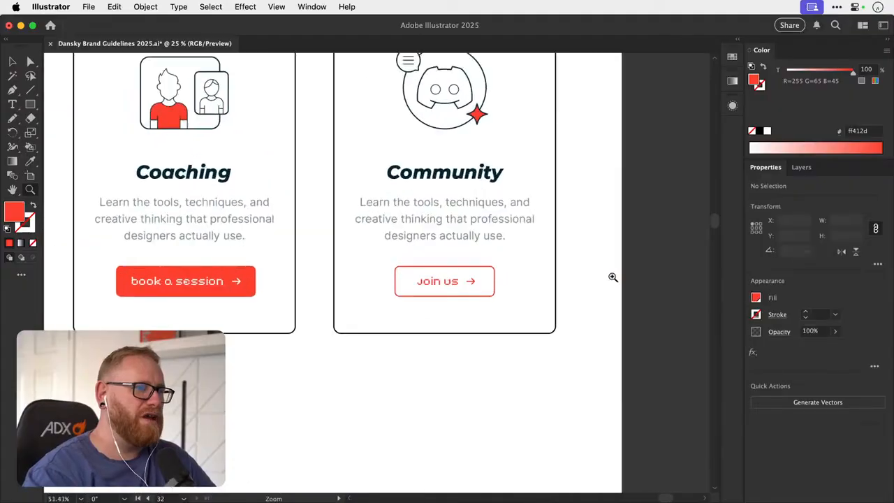
click(511, 300)
drag(516, 285, 511, 285)
drag(349, 286, 352, 285)
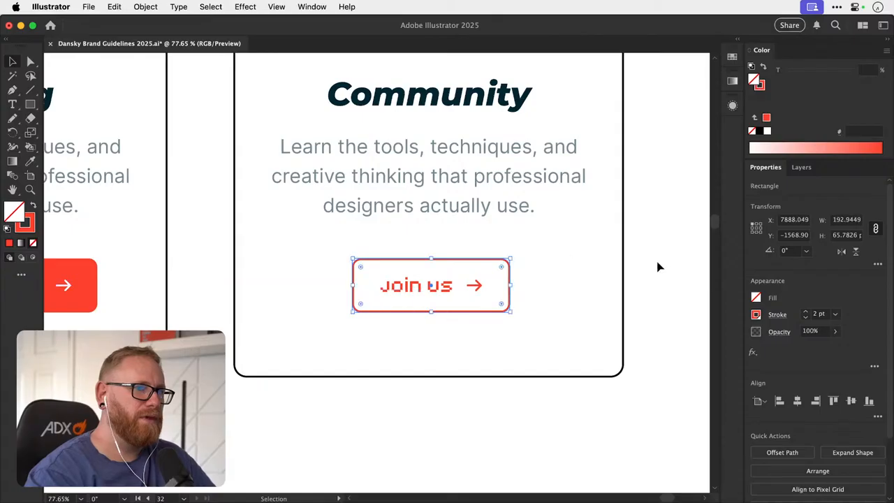
click(660, 261)
key(super+minus)
key(super+minus)
key(super+minus)
key(super+minus)
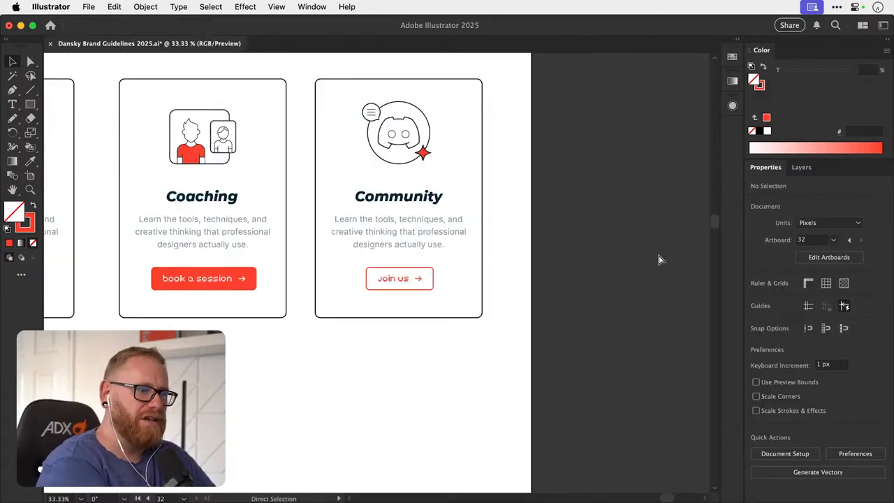
- Narrow the Community button's outline to about 186 px, scaling both sides in evenly around the "Join us" label and arrow
drag(369, 310, 517, 297)
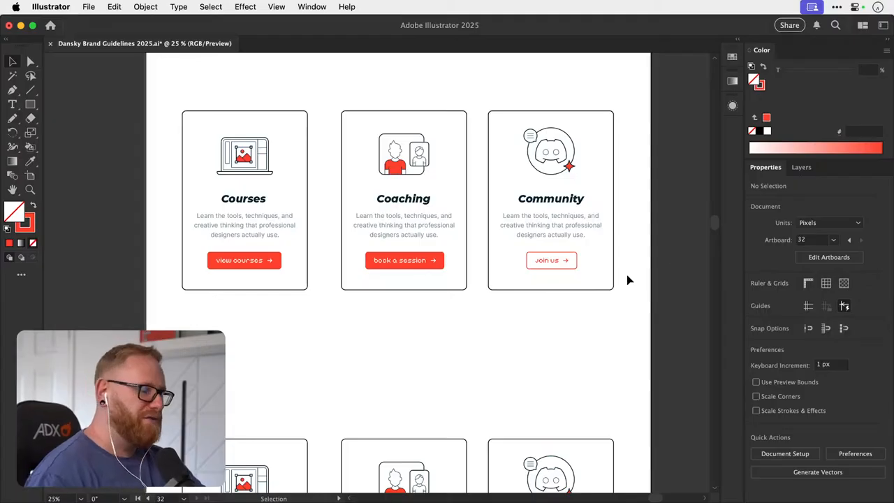
key(space)
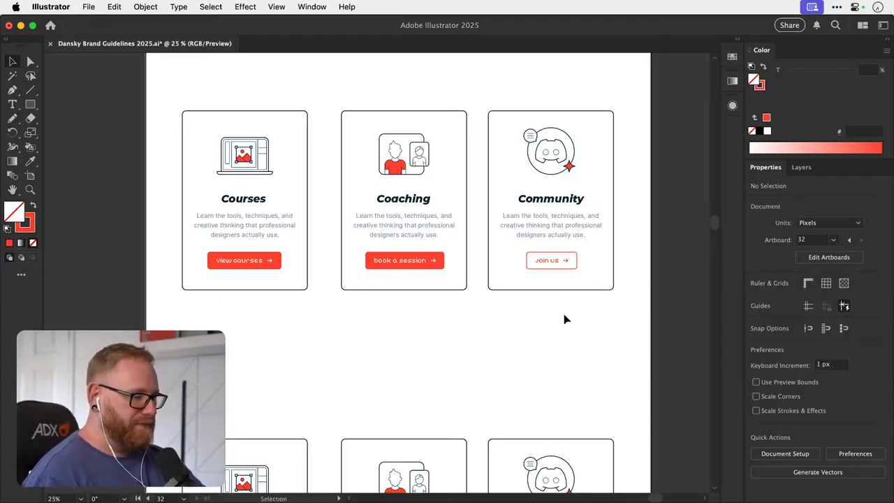
key(space)
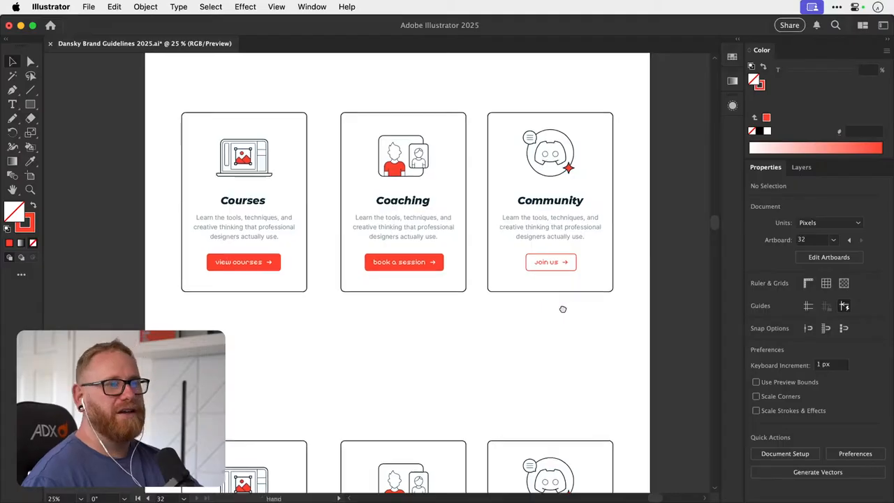
drag(562, 307, 522, 333)
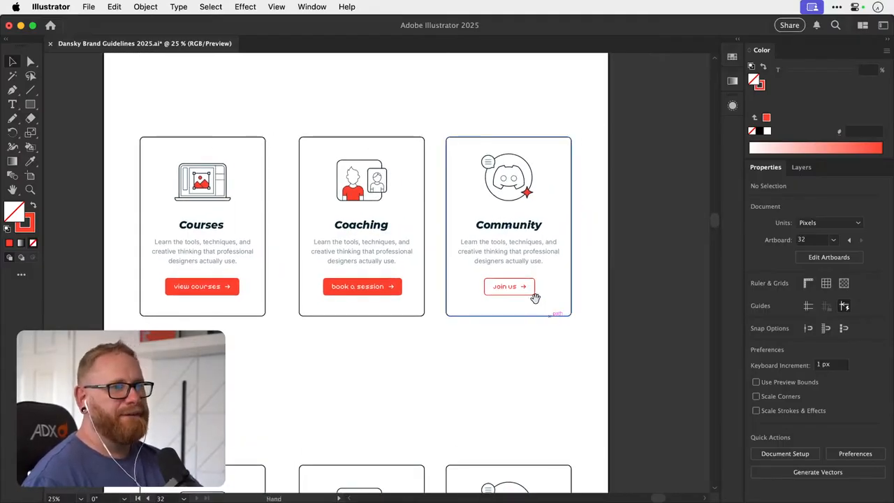
key(z)
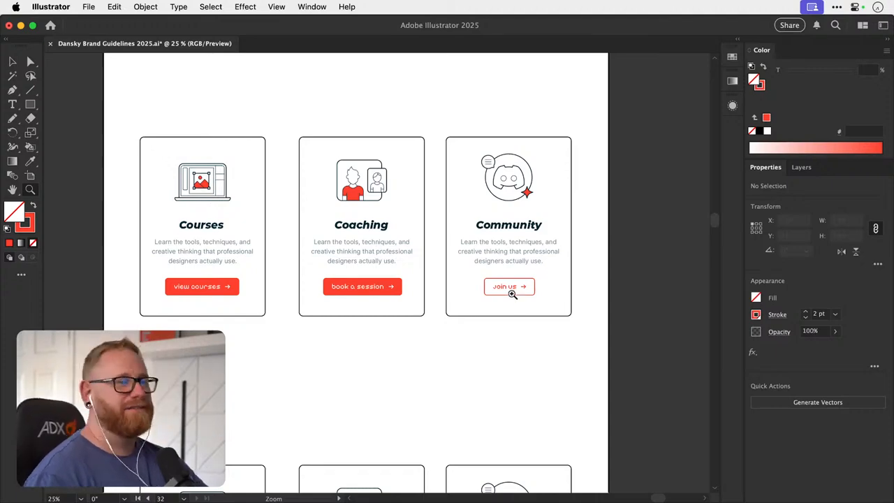
drag(512, 294, 645, 289)
click(553, 271)
key(s)
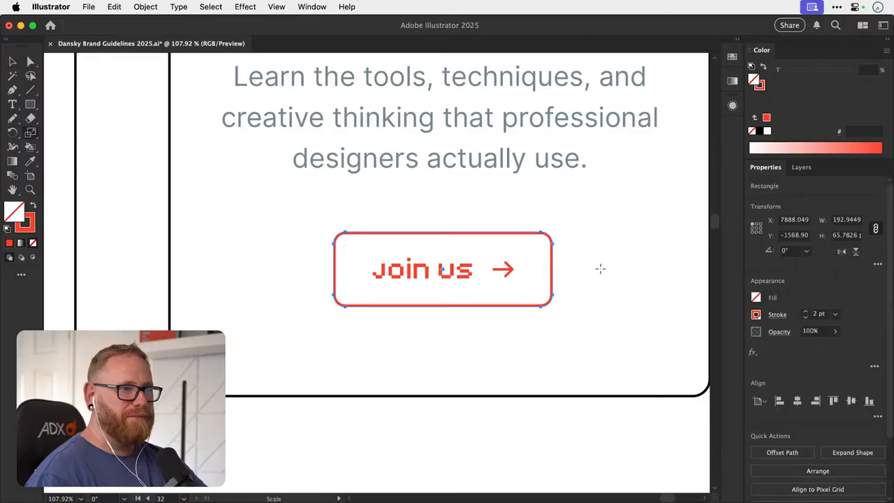
drag(598, 267, 590, 269)
key(super+minus)
key(super+minus)
key(super+minus)
key(super+minus)
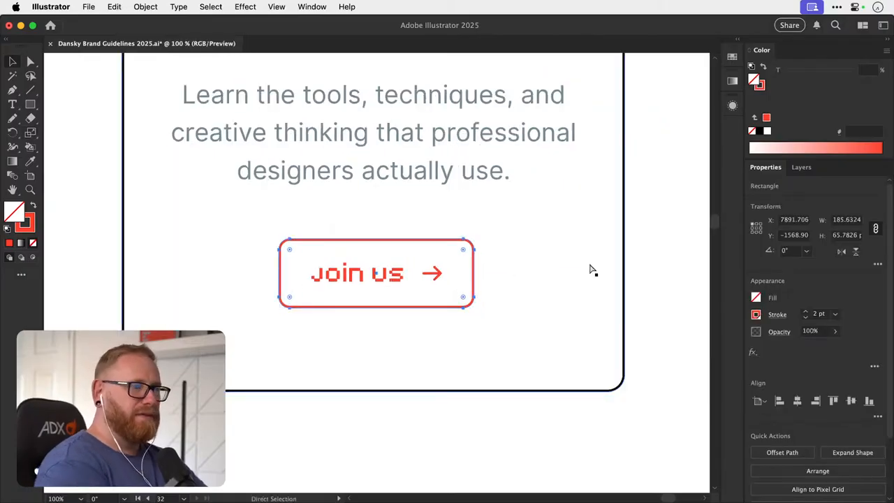
click(501, 289)
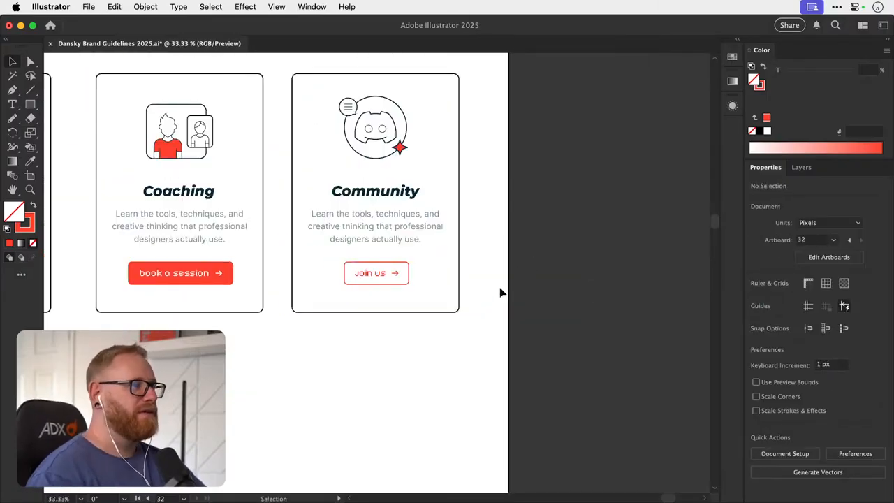
- Save the brand guidelines document
drag(503, 306, 676, 271)
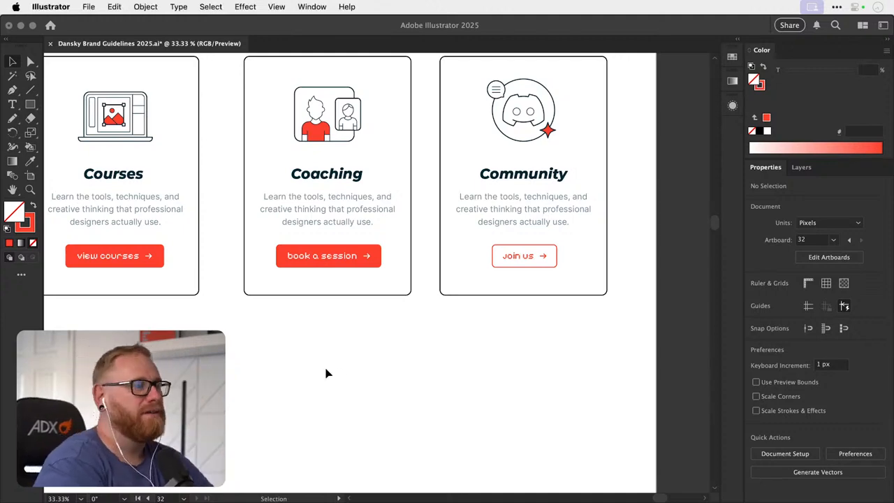
click(325, 368)
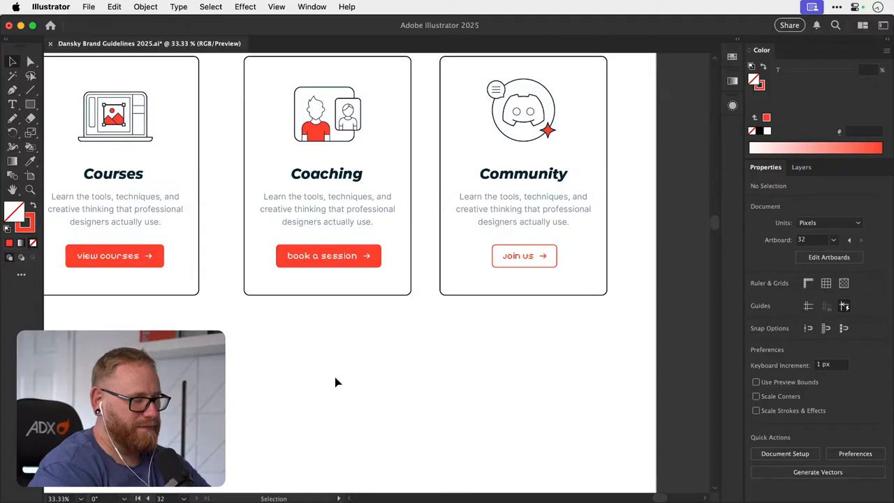
key(a)
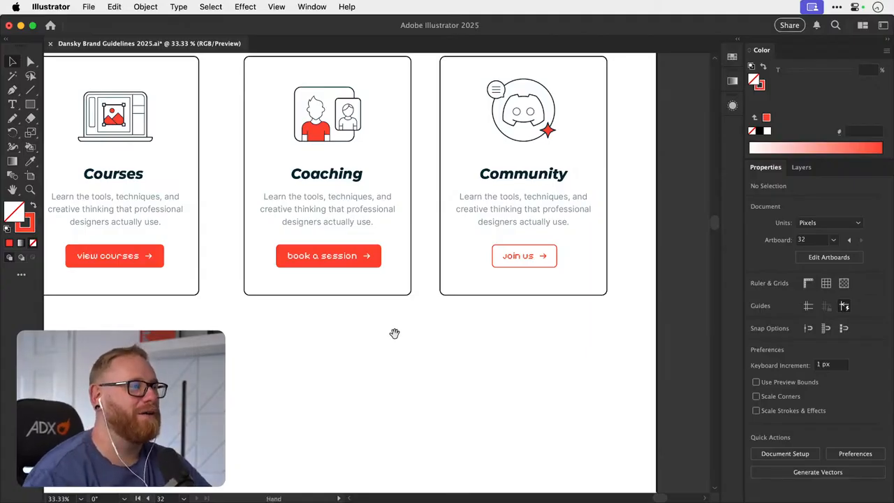
scroll(367, 366, up, 3)
scroll(368, 365, left, 2)
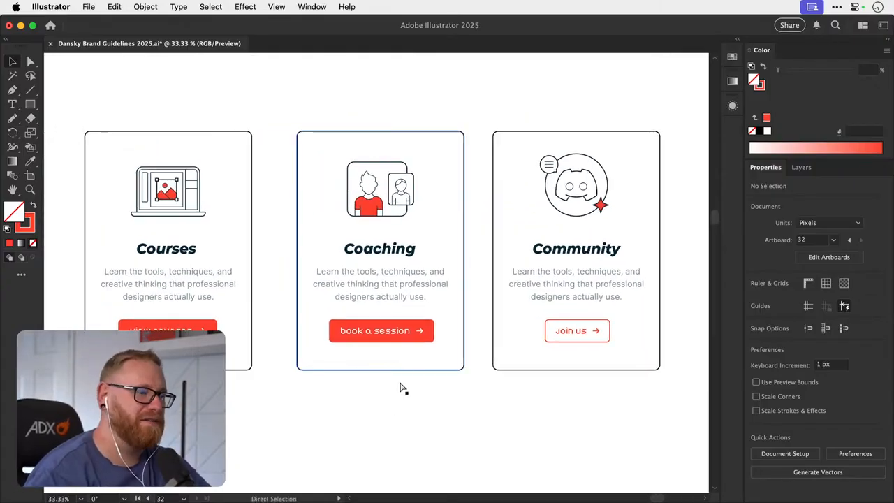
key(super+s)
scroll(398, 378, up, 2)
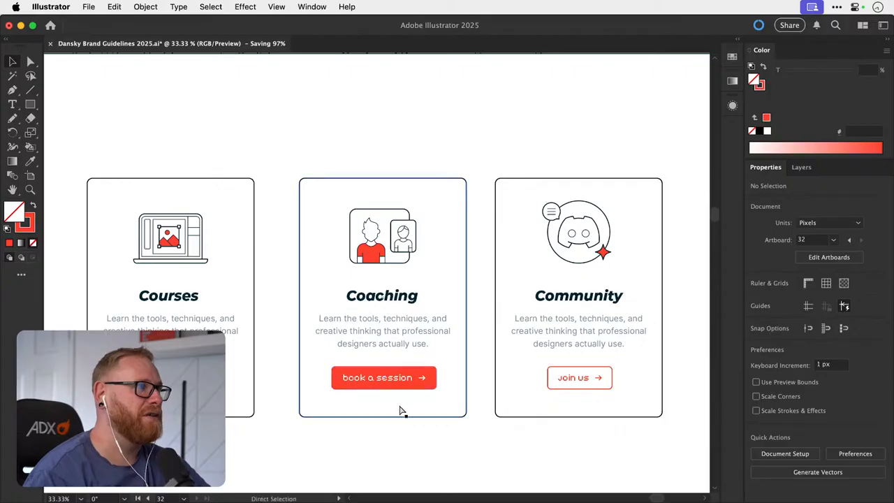
- Review the Courses, Coaching and Community cards in context beneath the homepage hero section
drag(398, 415, 403, 374)
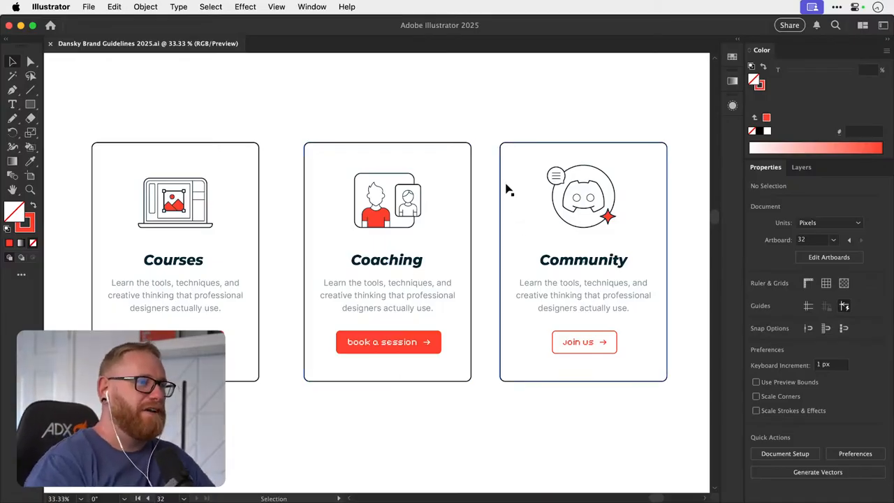
key(a)
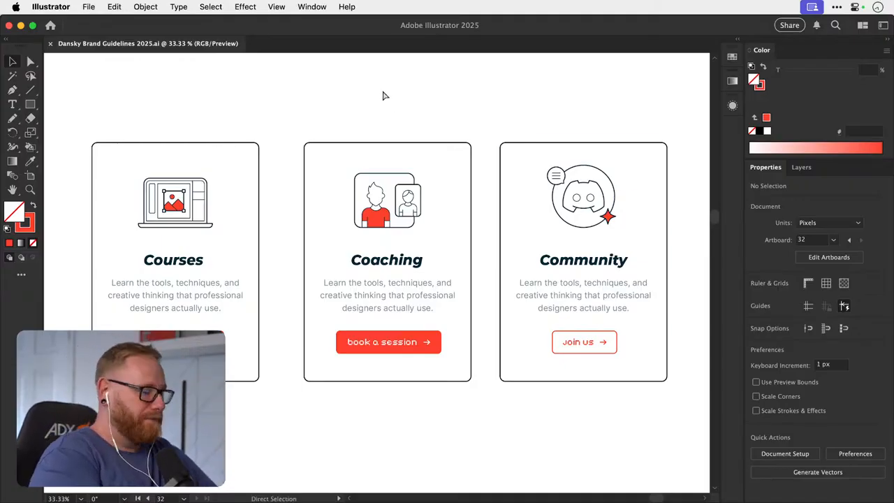
key(super+minus)
key(super+minus)
key(super+minus)
key(space)
drag(432, 313, 373, 344)
key(space)
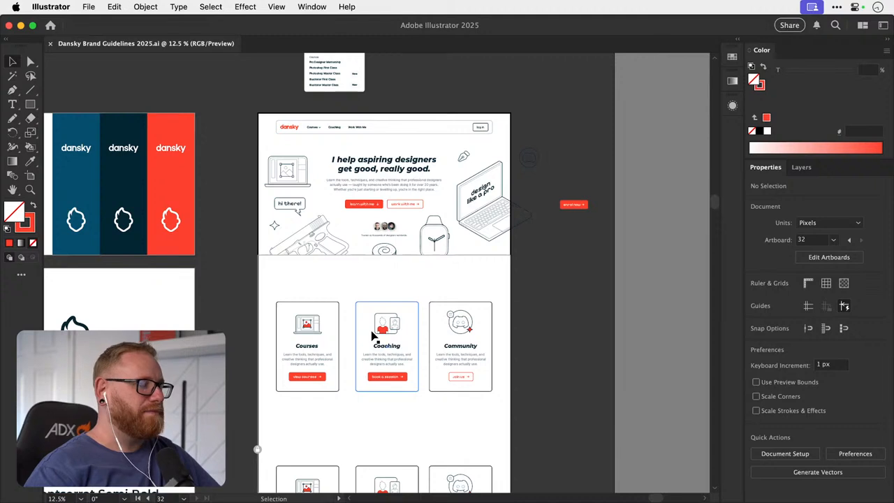
drag(415, 358, 416, 354)
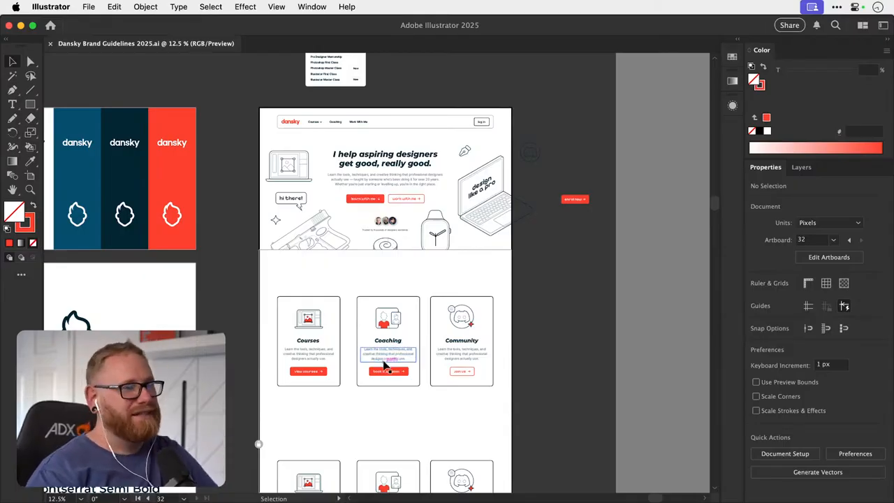
scroll(399, 343, up, 3)
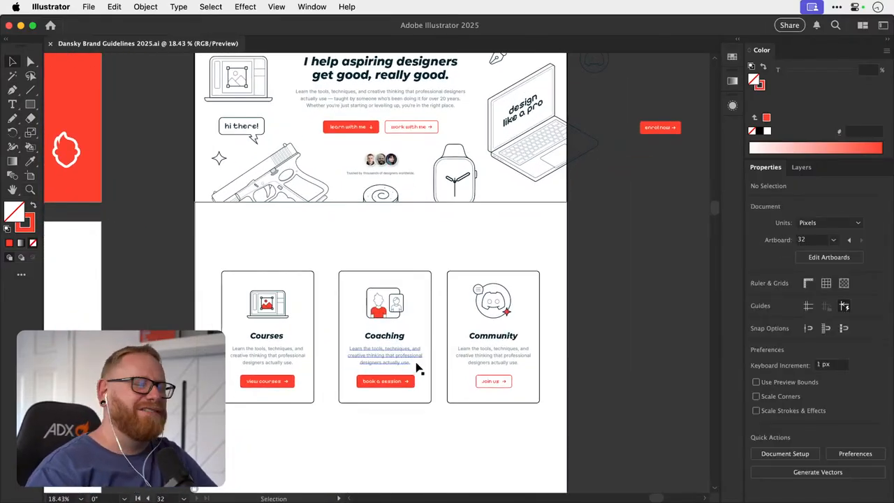
drag(401, 316, 433, 341)
key(super+z)
key(super+space)
click(433, 340)
click(375, 214)
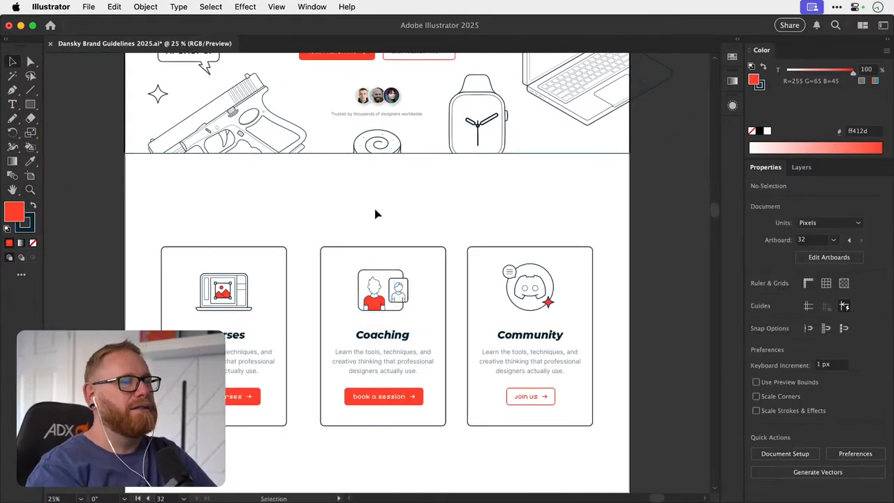
click(380, 278)
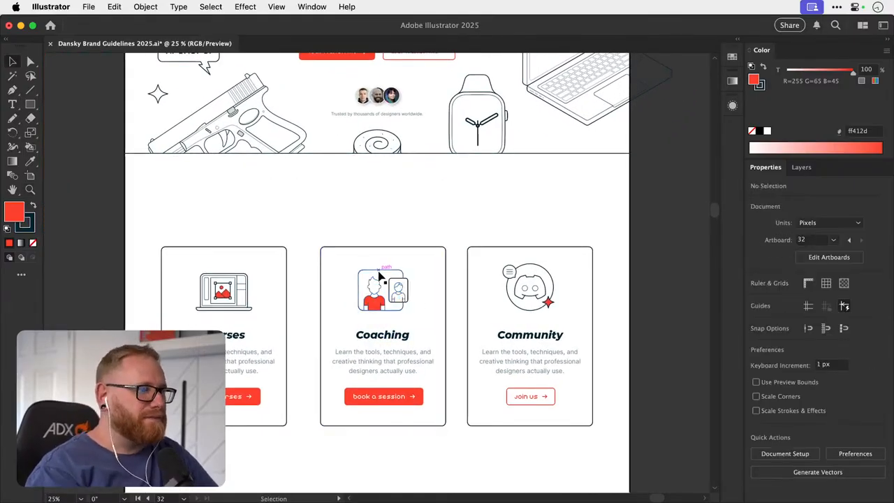
click(390, 229)
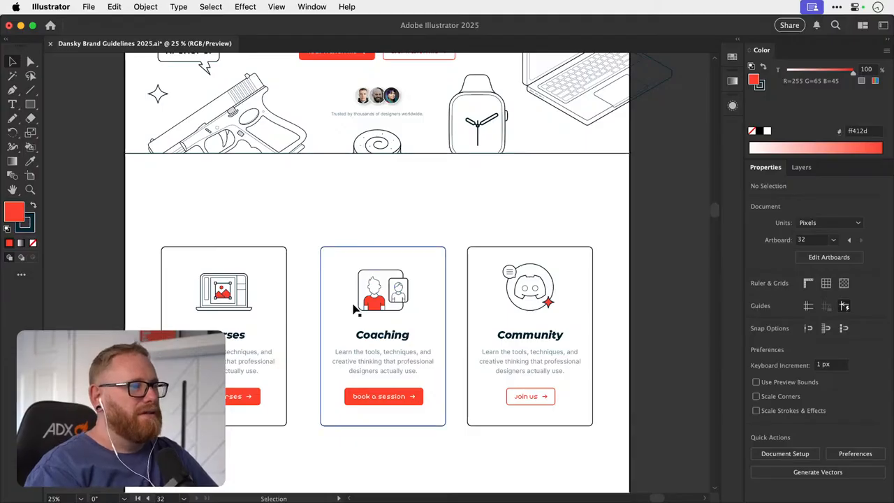
drag(350, 306, 365, 200)
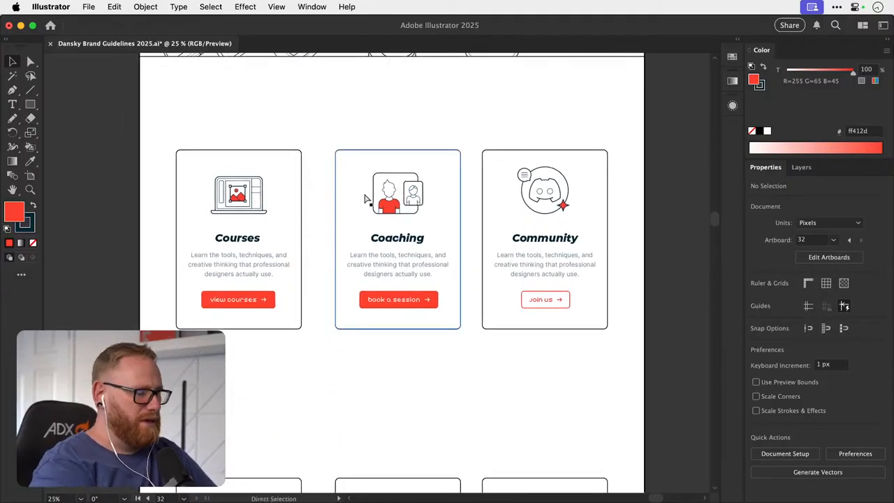
key(super+minus)
key(super+minus)
drag(448, 258, 522, 287)
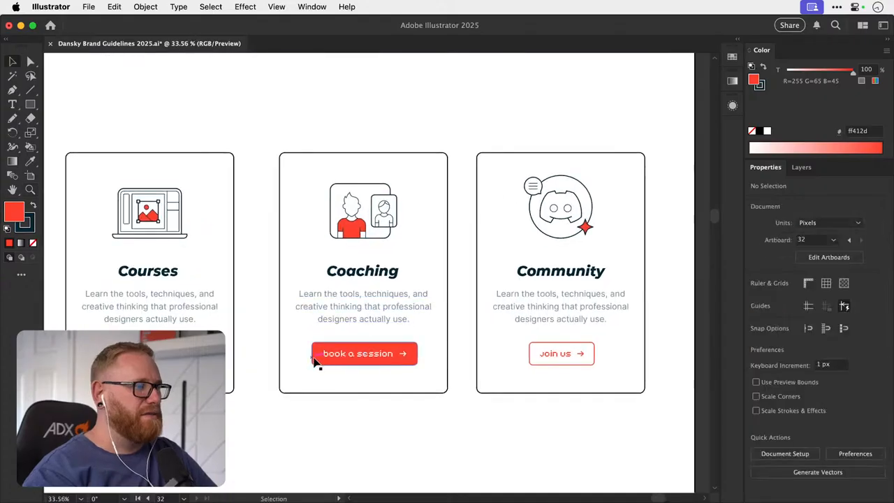
key(a)
click(315, 360)
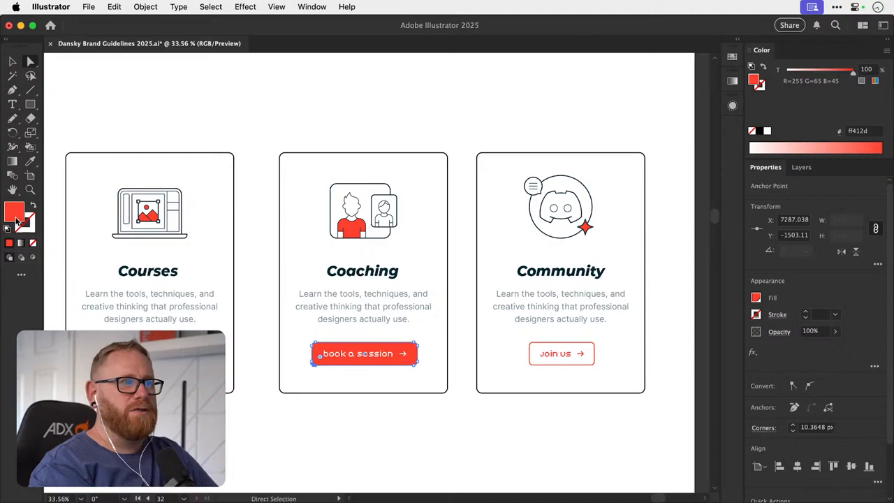
- Copy the dark-to-light teal swatch strip from the lower part of the homepage artboard and place it just below the upper card row
key(super+minus)
key(super+minus)
key(super+minus)
key(super+minus)
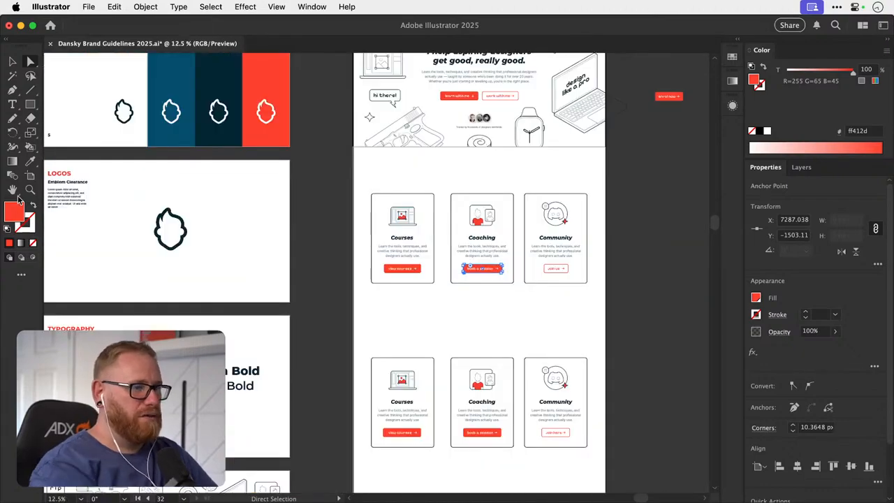
drag(433, 400, 385, 212)
drag(383, 361, 360, 103)
key(v)
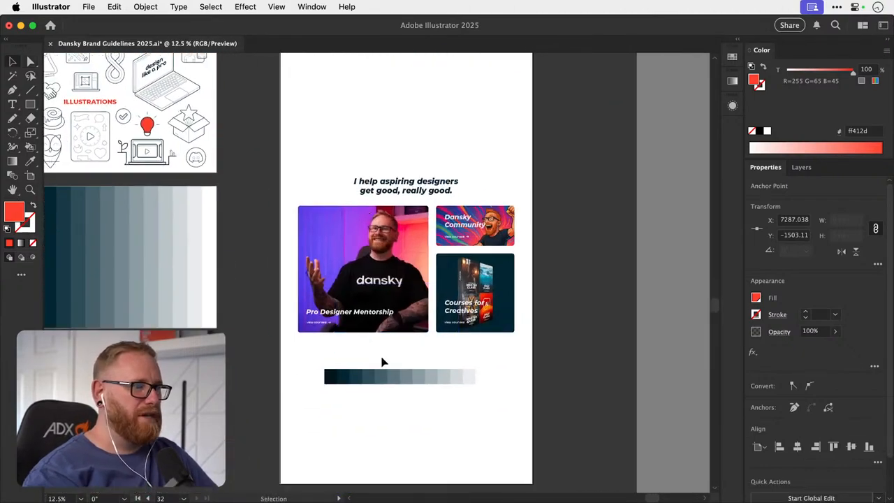
click(383, 377)
drag(389, 279, 354, 435)
drag(349, 197, 336, 459)
drag(359, 294, 348, 366)
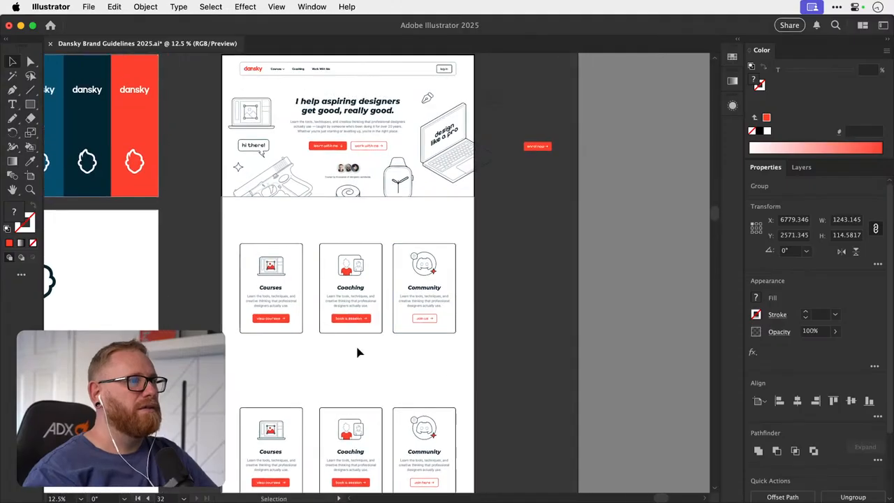
drag(354, 331, 473, 321)
key(super+v)
drag(377, 273, 343, 400)
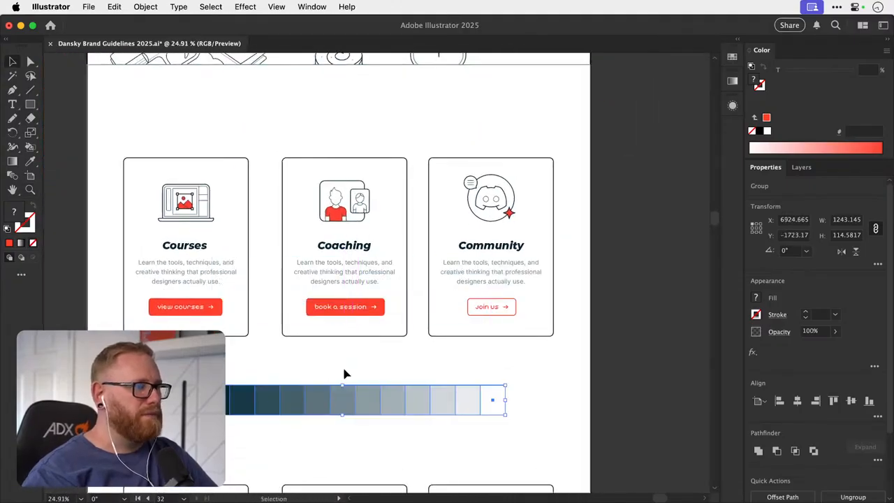
- Fill the Coaching button's background with the dark teal tint 2e4d58 sampled from the swatch strip
drag(339, 368, 334, 379)
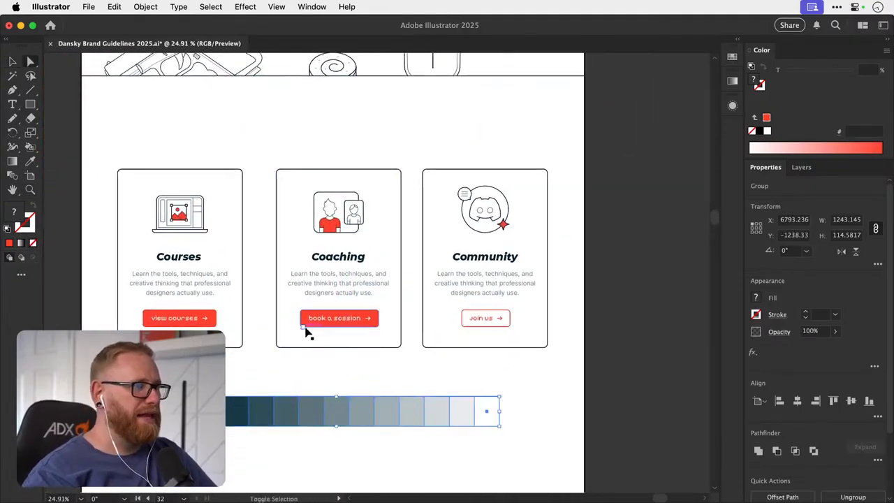
drag(306, 338, 305, 372)
key(Delete)
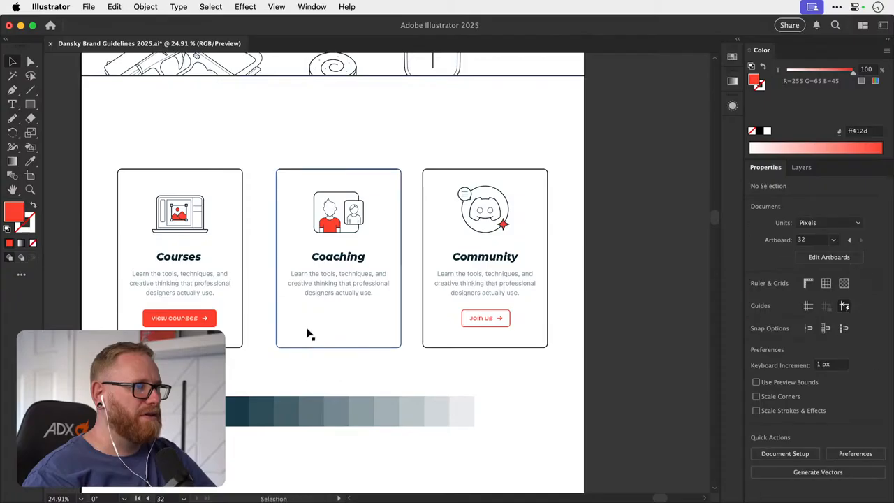
key(super+z)
key(super+z)
key(i)
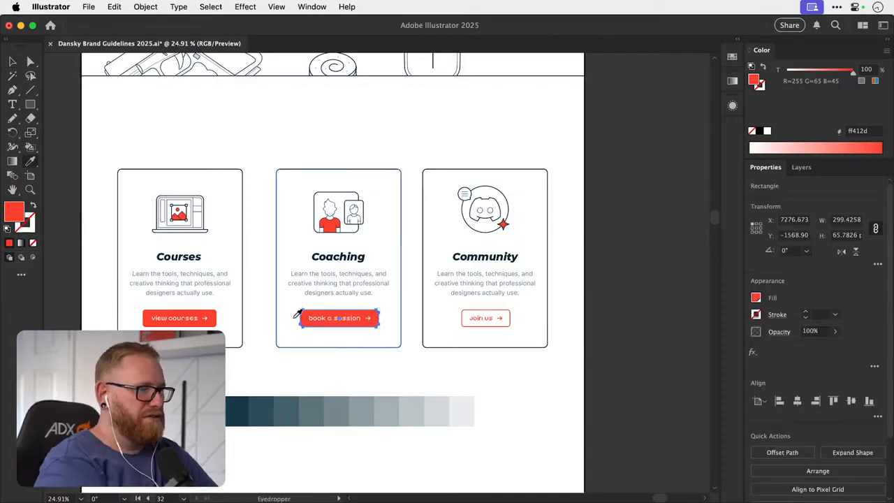
click(286, 411)
key(super+shift+a)
key(v)
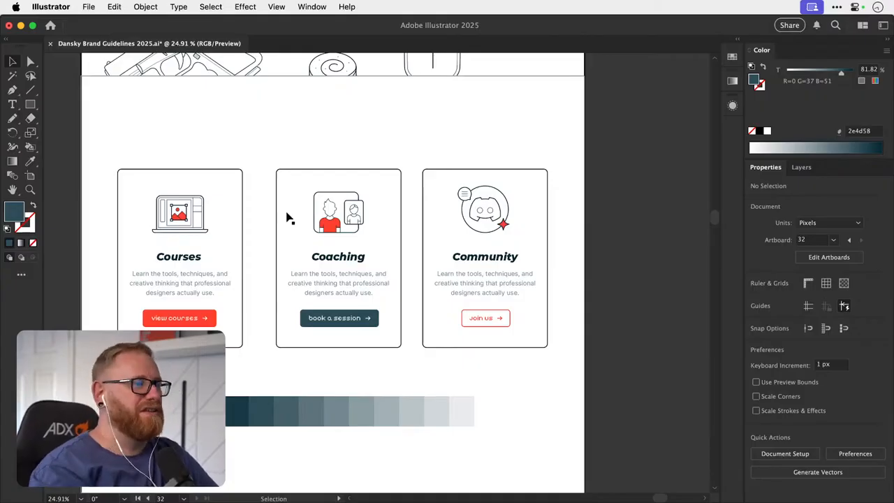
key(a)
click(331, 228)
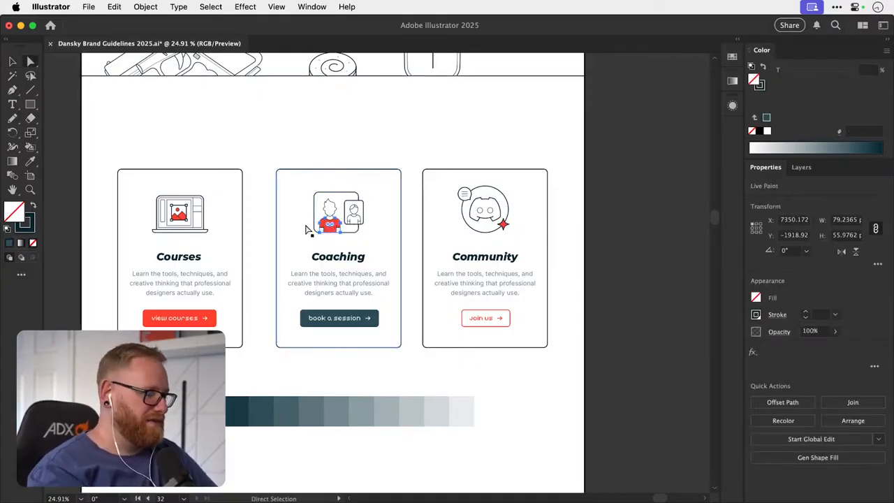
key(i)
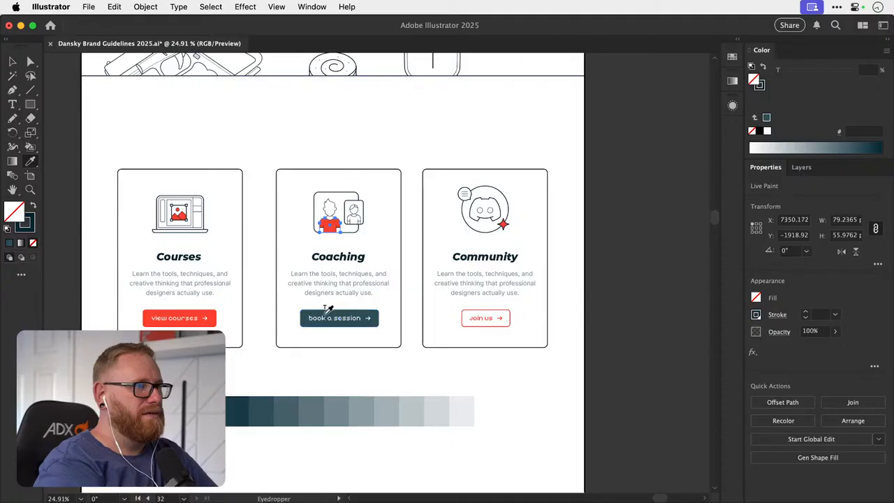
key(k)
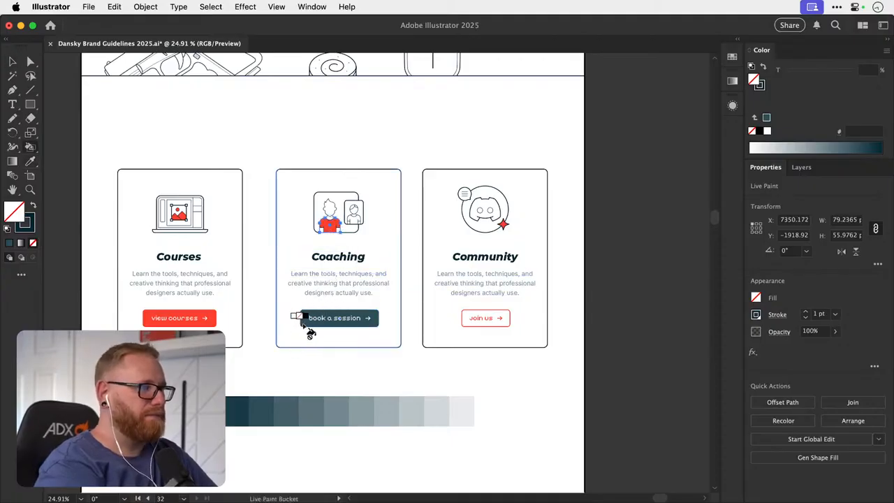
key(Right)
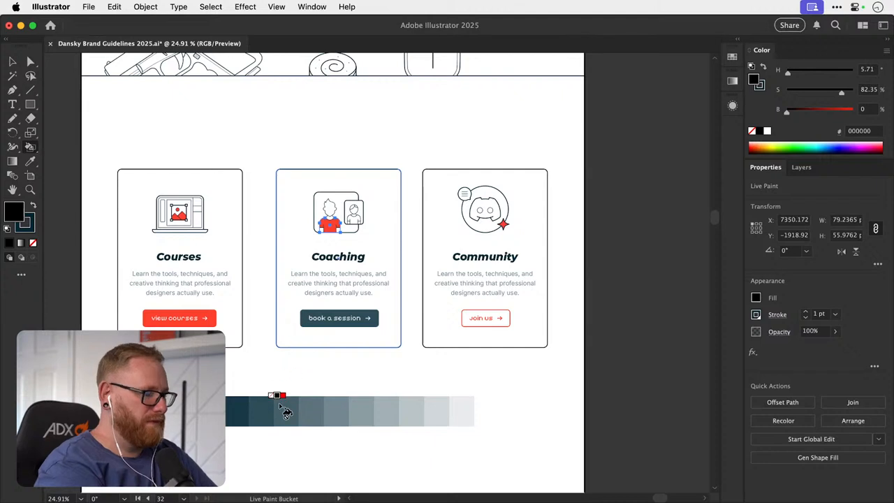
key(shift+l)
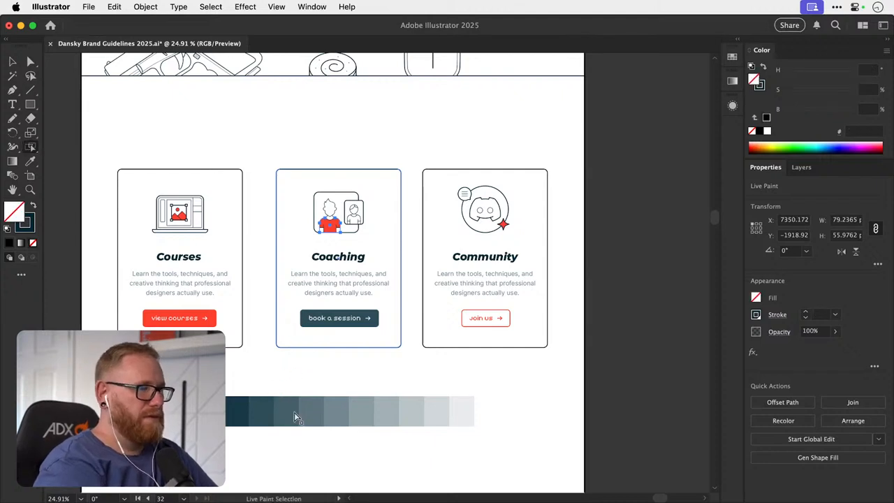
key(k)
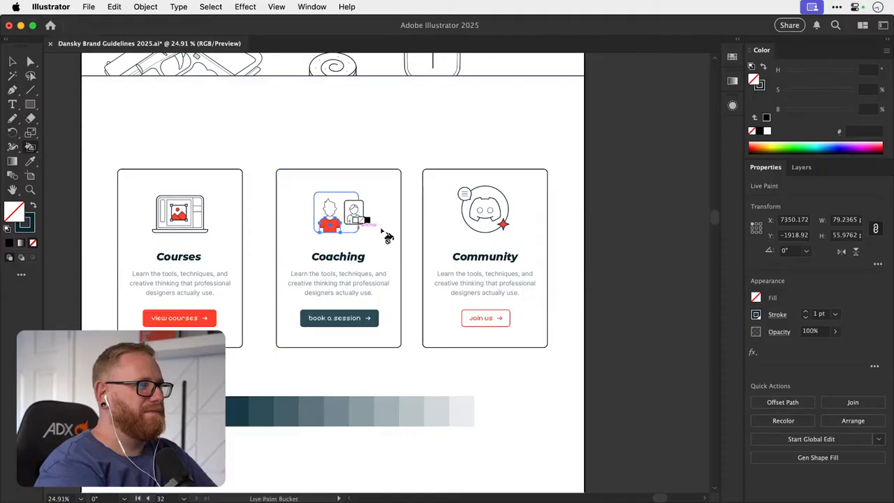
key(v)
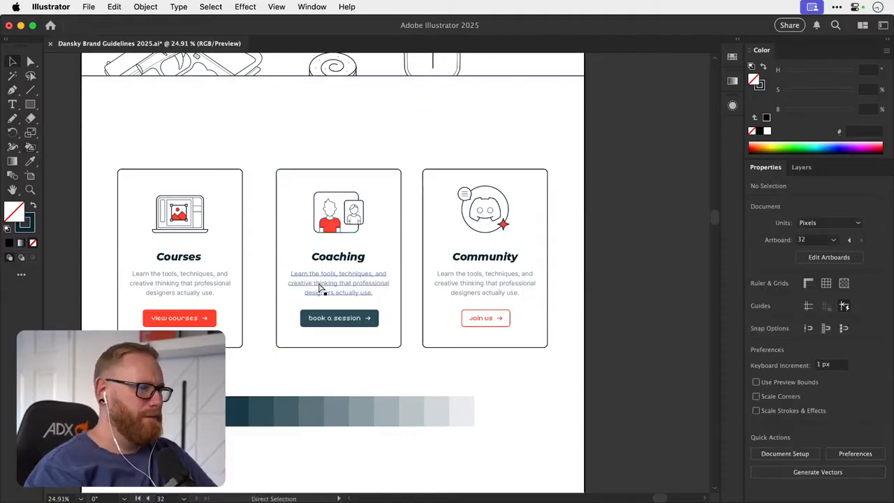
- Switch the Coaching button's fill to HSB colour values and set its hue to 240 for the bright blue 2d2dff
click(313, 320)
key(a)
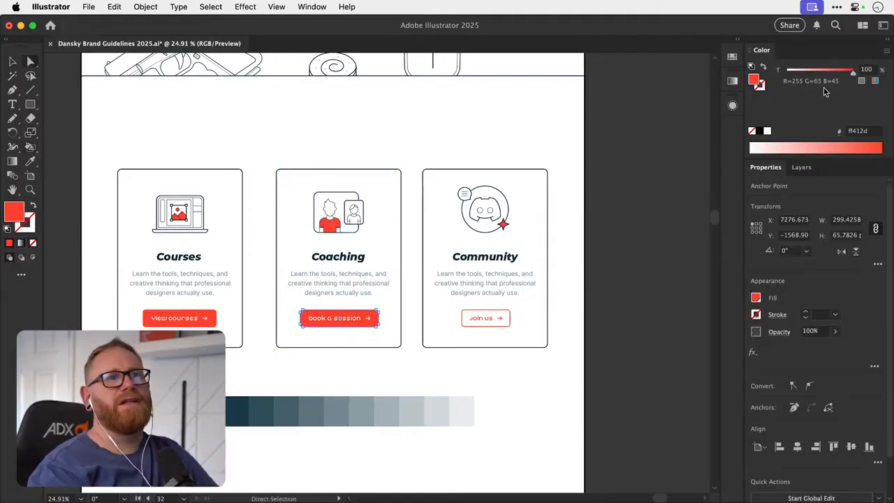
click(889, 54)
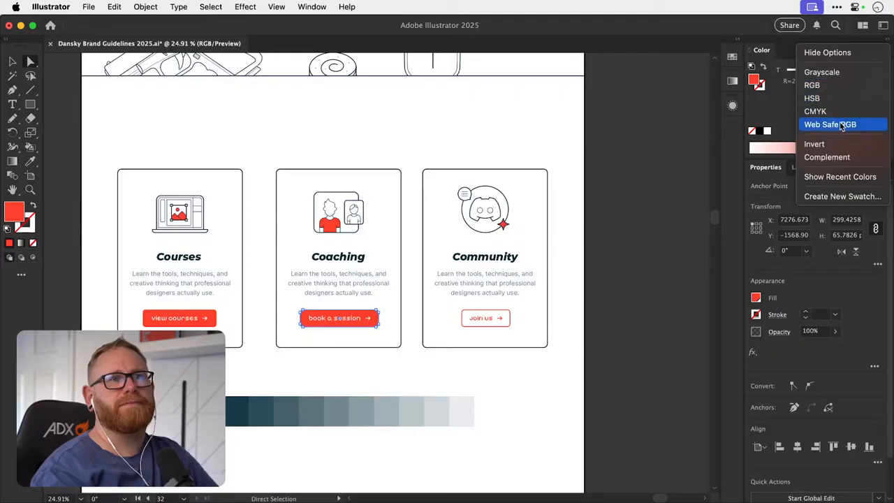
click(844, 99)
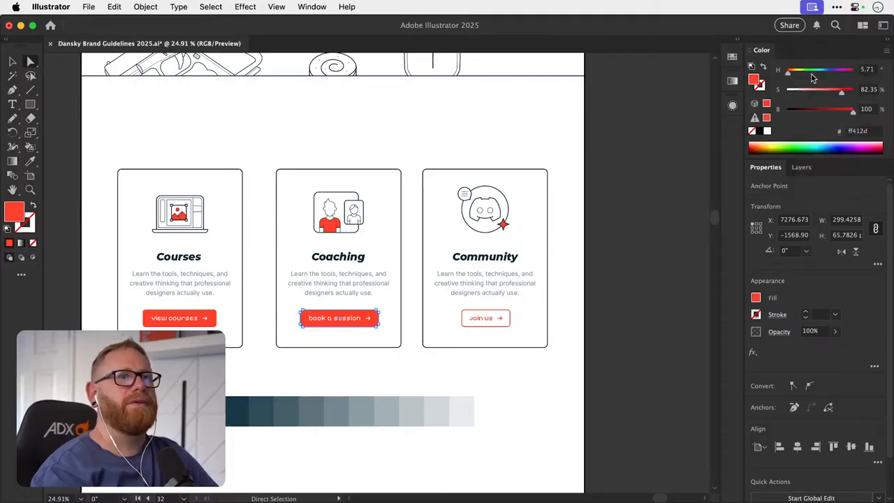
drag(812, 78, 831, 78)
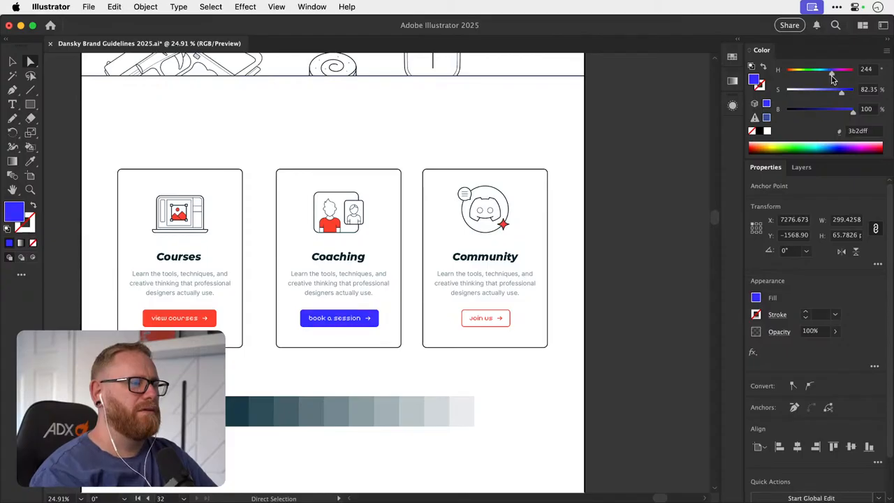
drag(832, 78, 831, 78)
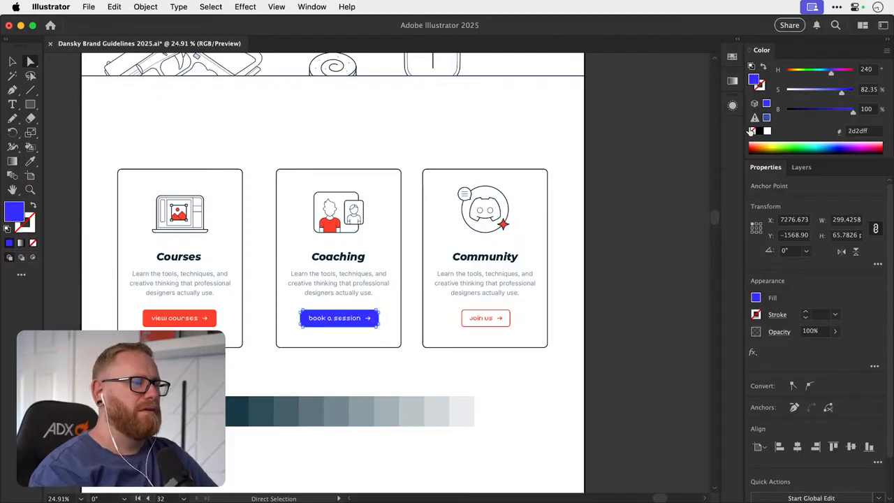
click(315, 382)
- Sample a mid-teal from the swatch strip for the Coaching button's background, and brighten its fill to blue 0086af
click(305, 323)
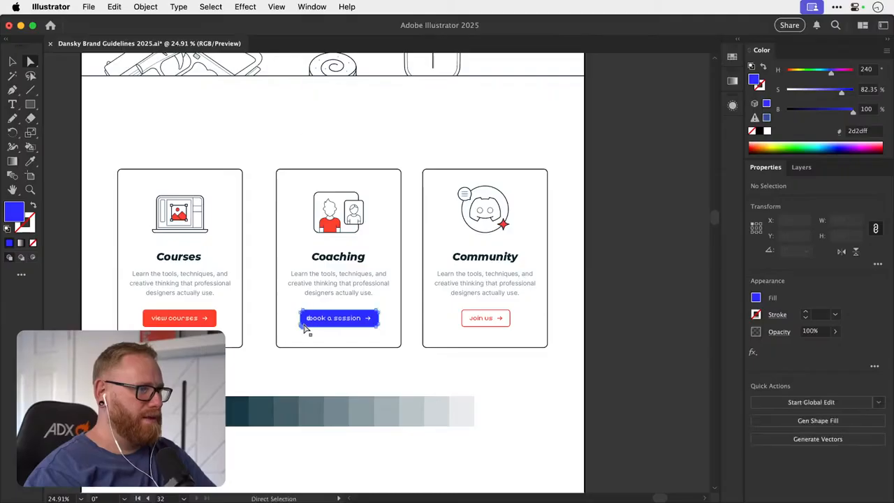
key(i)
click(290, 408)
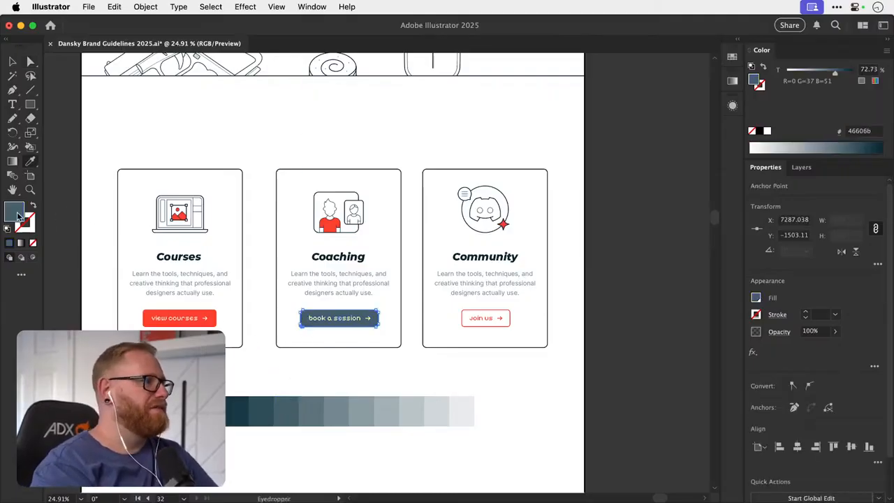
double_click(16, 214)
drag(440, 159, 592, 169)
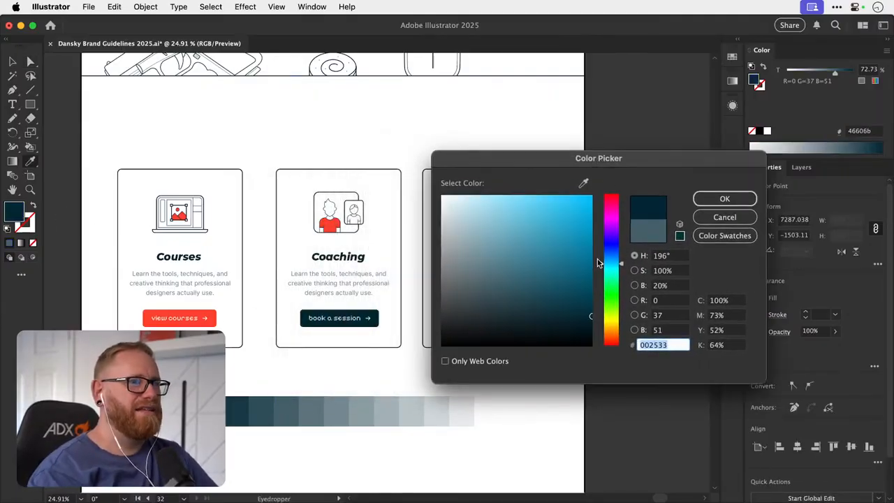
text(0084ad)
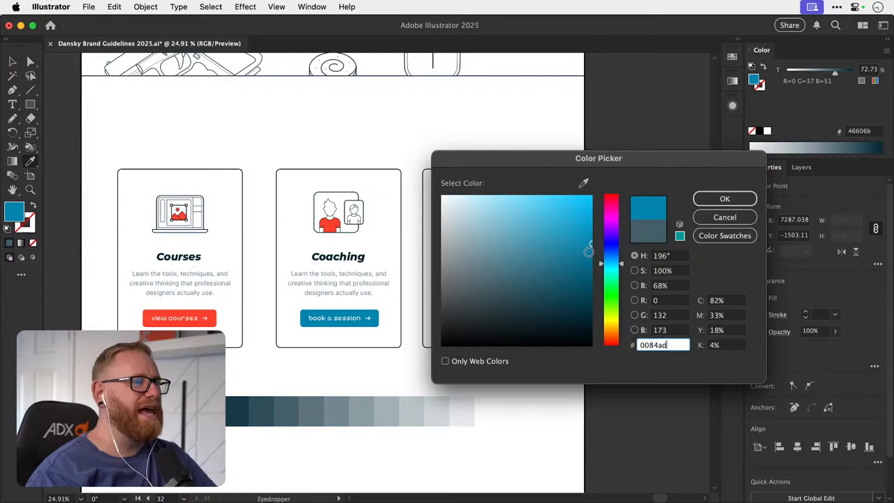
drag(588, 250, 590, 243)
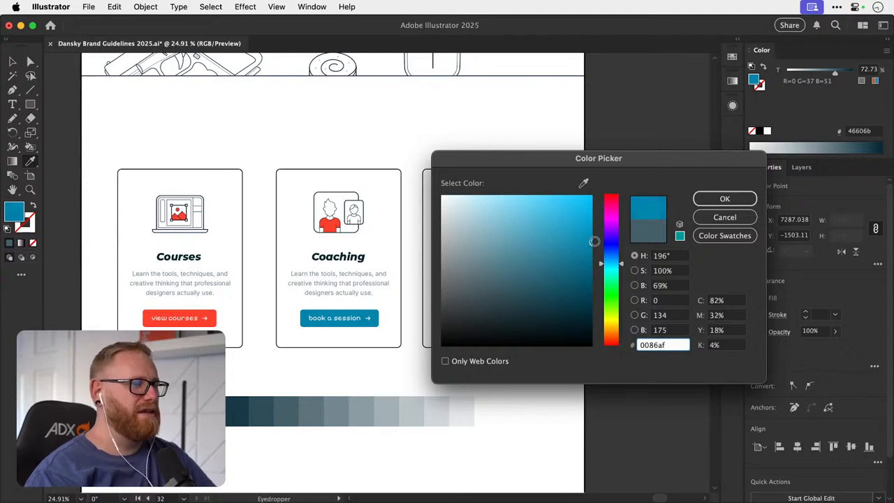
click(702, 195)
- Copy the blue rectangle from the logo colours artboard onto the homepage artboard near the upper card row
scroll(703, 193, down, 4)
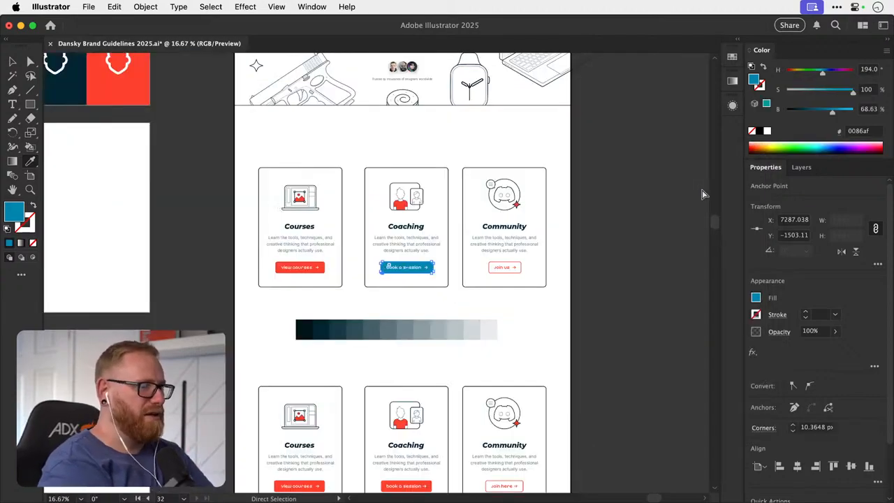
drag(467, 211, 327, 223)
key(v)
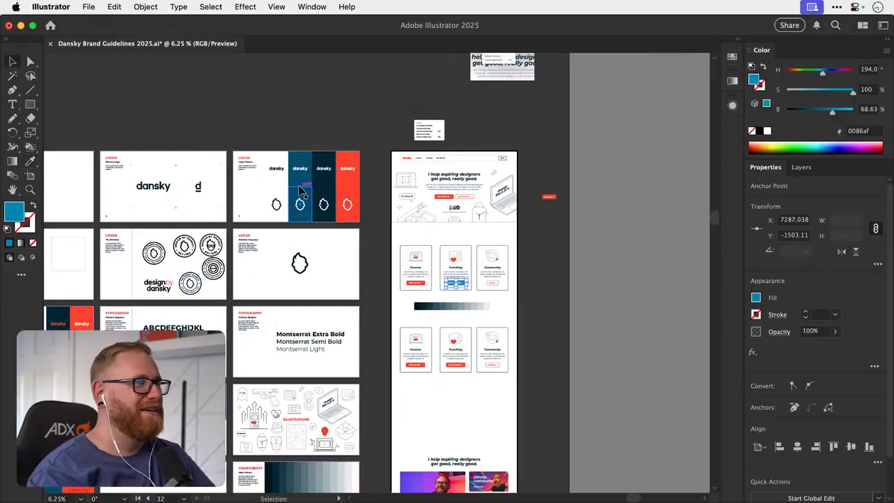
drag(303, 189, 608, 305)
- Fill the Coaching button's background with the blue 034d6d sampled from the copied rectangle
key(z)
key(a)
click(372, 256)
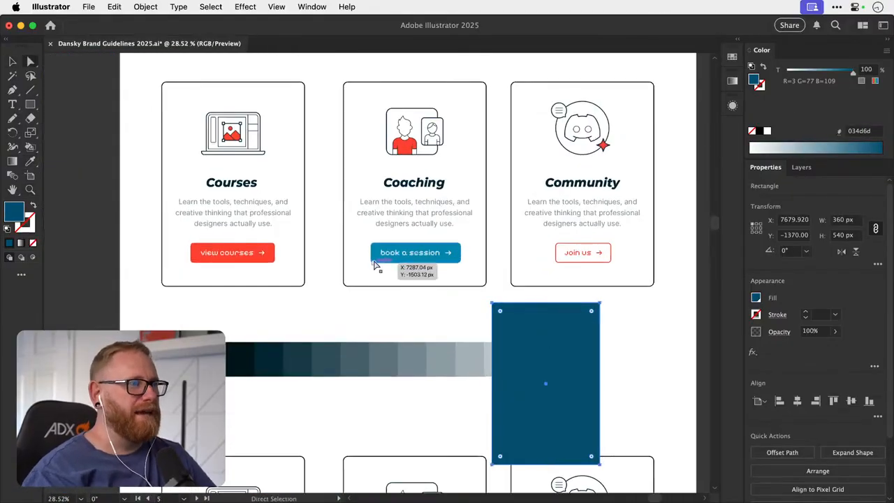
key(i)
click(554, 314)
key(v)
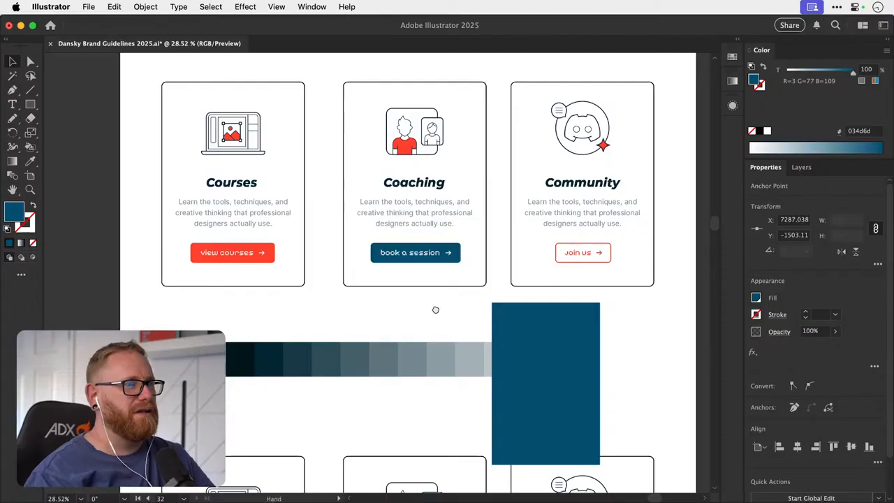
- Move the copied blue rectangle clear of the swatch strip, to just below the Community card
drag(435, 309, 388, 352)
click(388, 353)
drag(439, 361, 224, 438)
click(354, 347)
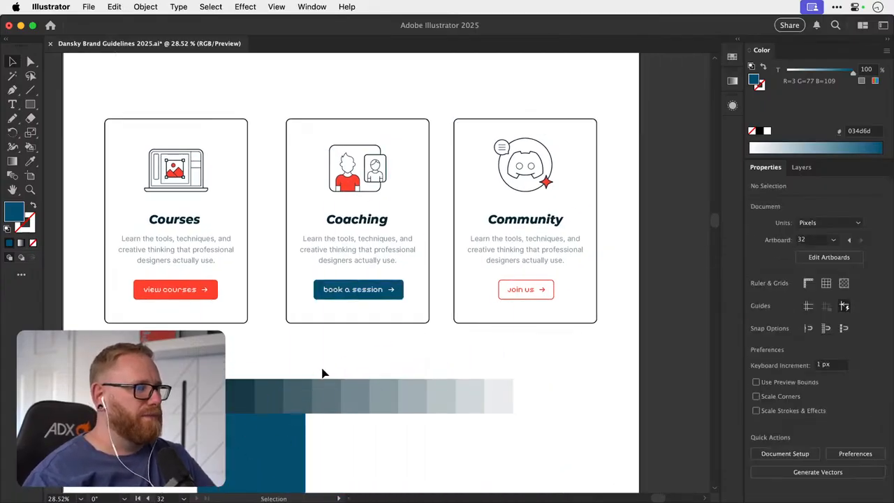
drag(297, 424, 660, 338)
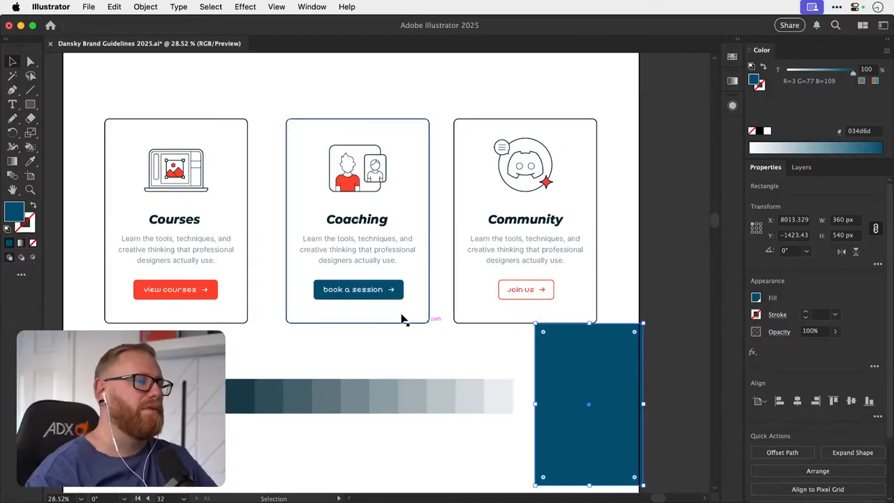
mouse_move(567, 375)
mouse_down()
mouse_move(390, 242)
mouse_move(398, 240)
mouse_move(554, 376)
mouse_up()
- Fill the larger figure's shirt in the upper Coaching icon with blue 034d6d using the Live Paint Bucket
key(z)
mouse_move(353, 182)
mouse_down()
mouse_move(654, 208)
mouse_move(573, 190)
mouse_move(370, 185)
mouse_up()
key(v)
click(353, 185)
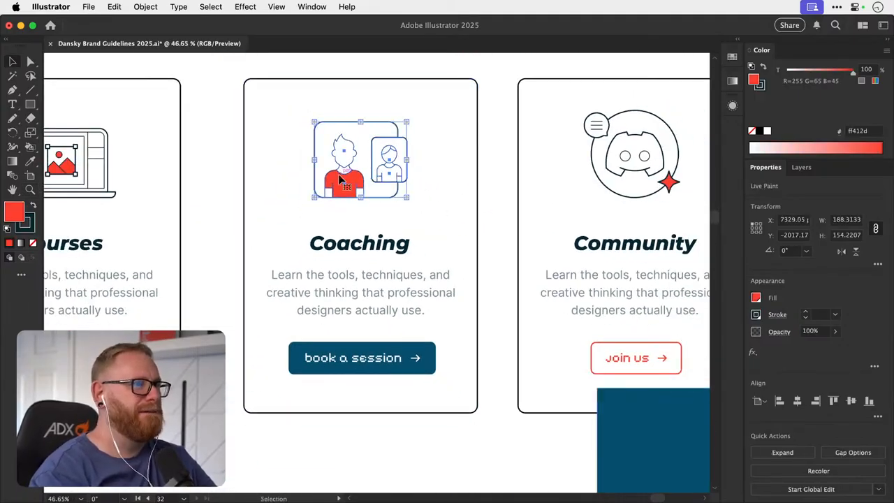
key(k)
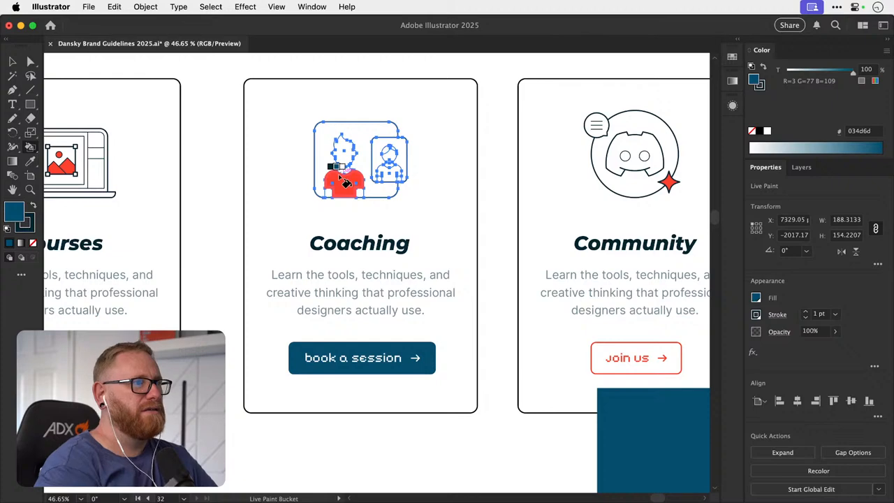
click(345, 183)
key(v)
click(207, 225)
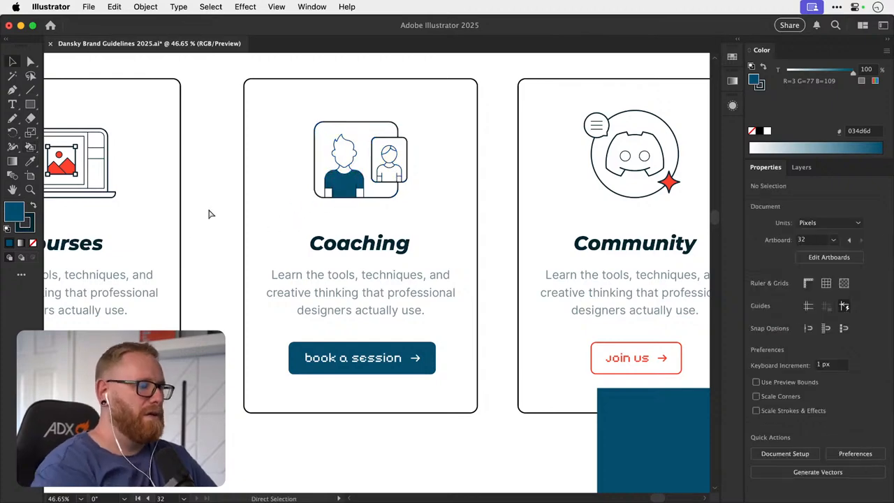
- Delete the copied blue rectangle from below the Community card
key(super+minus)
key(super+minus)
key(super+minus)
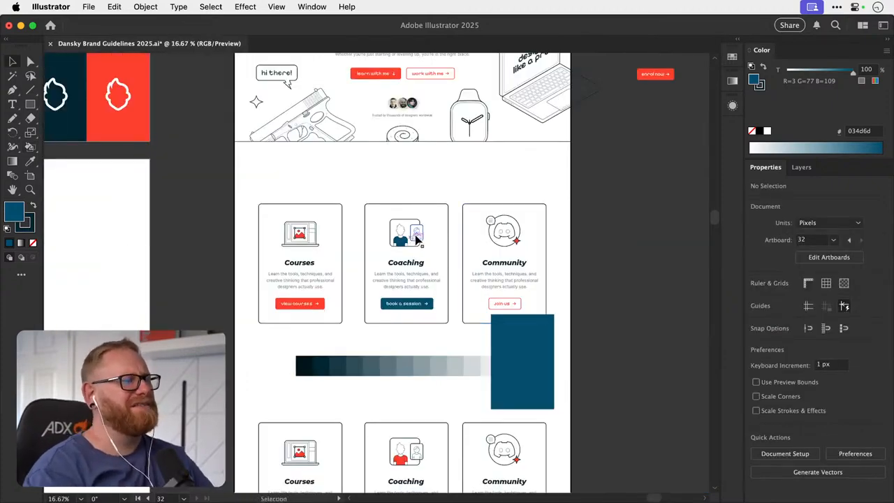
drag(417, 262, 358, 239)
key(z)
key(v)
drag(287, 287, 274, 263)
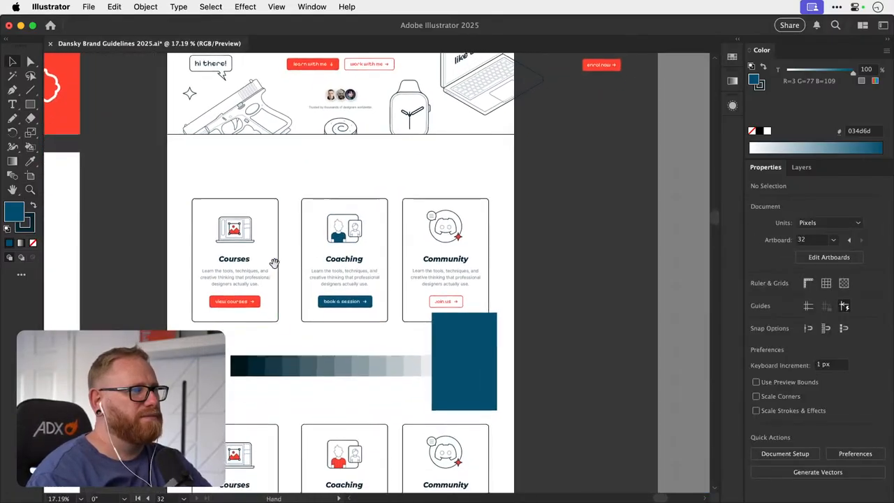
click(457, 345)
key(Delete)
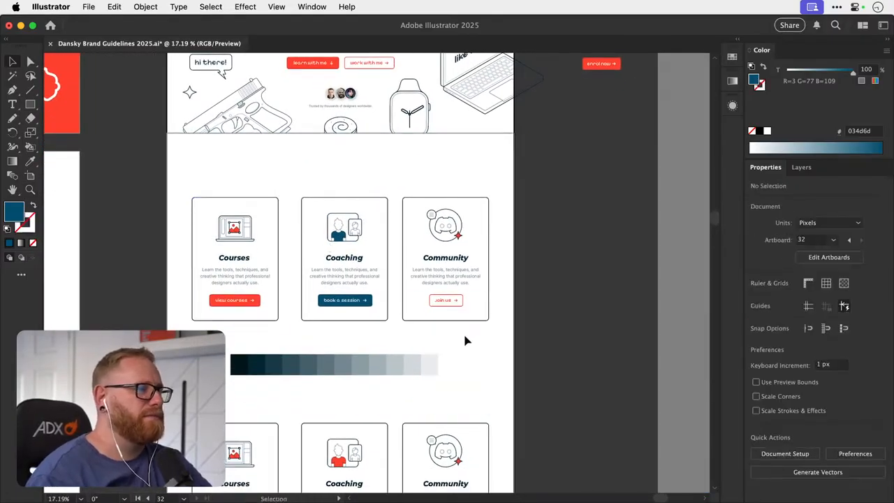
- Compare the recoloured upper card row with the lower row and save the document
key(space)
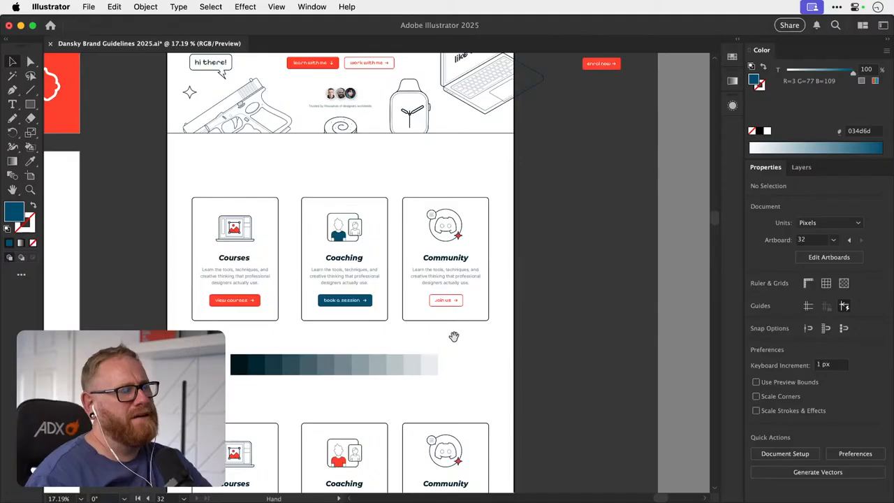
mouse_move(452, 338)
mouse_down()
mouse_move(447, 350)
mouse_move(465, 270)
mouse_move(452, 320)
mouse_up()
drag(451, 325, 453, 329)
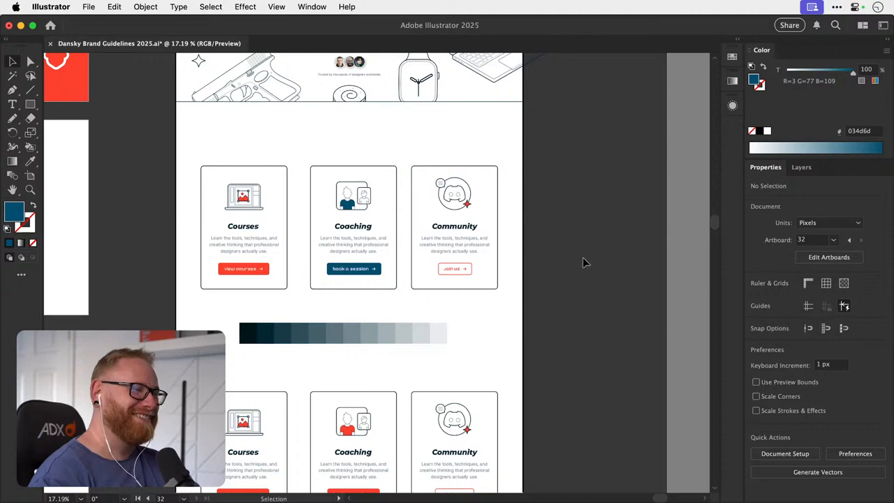
scroll(419, 363, down, 4)
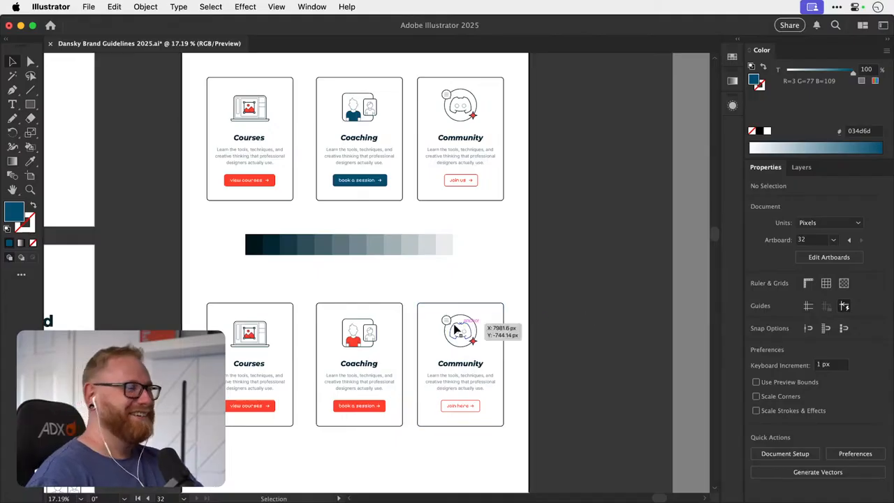
drag(427, 339, 425, 285)
drag(389, 221, 379, 319)
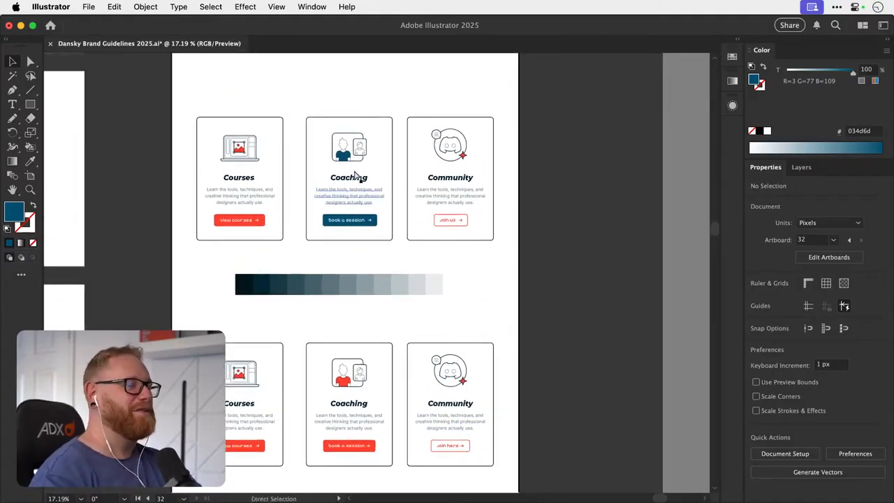
key(super+s)
drag(345, 168, 427, 235)
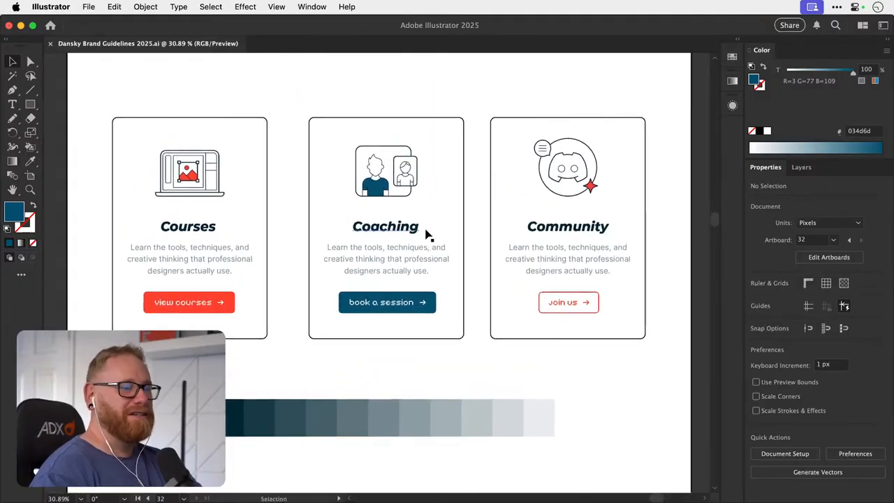
key(super+minus)
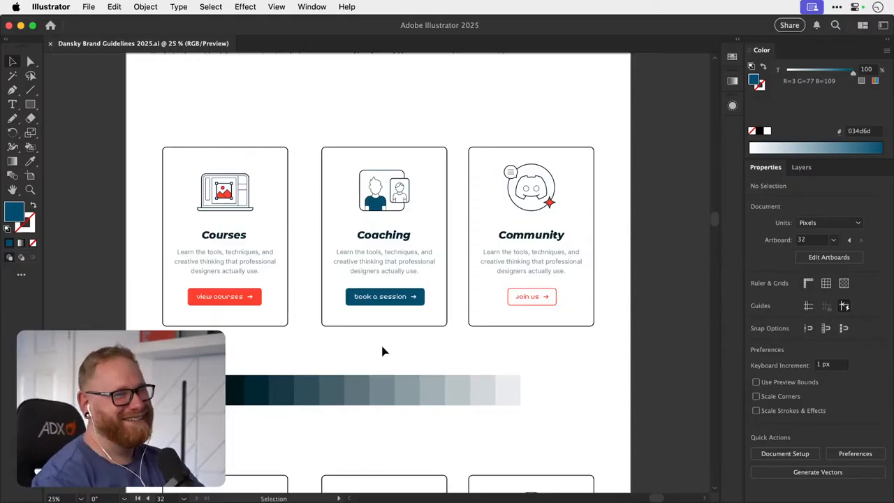
- Recolour the Coaching card's "book a session" button with the brighter blue 0888b5
drag(389, 215, 387, 221)
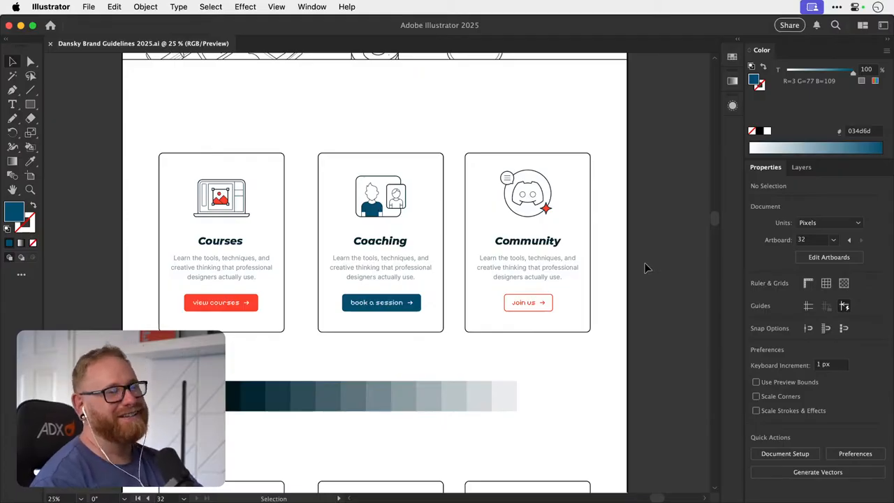
key(z)
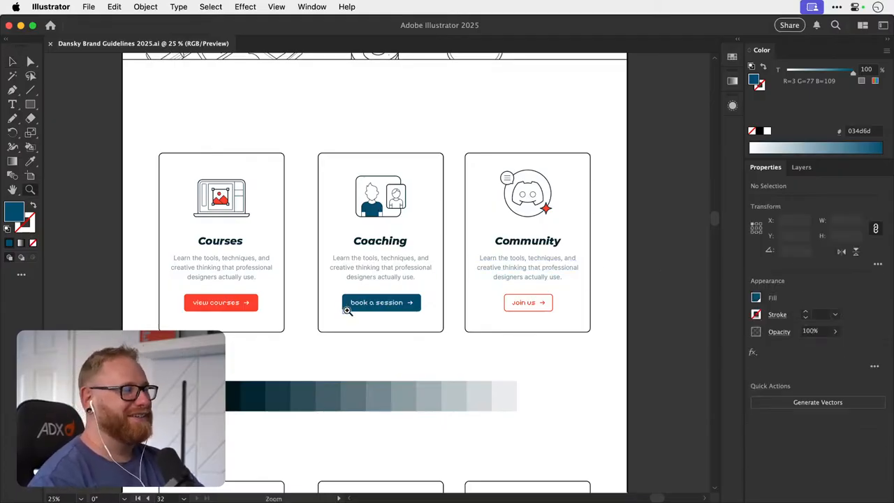
key(a)
click(343, 303)
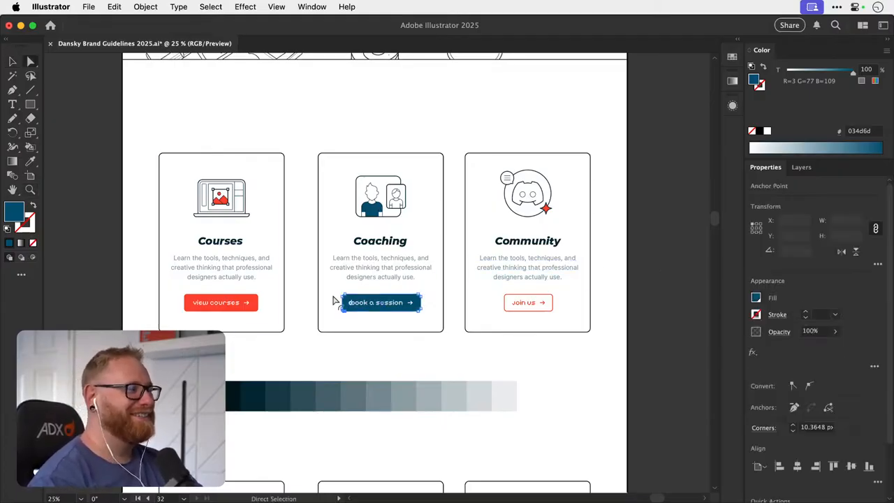
double_click(18, 213)
click(584, 244)
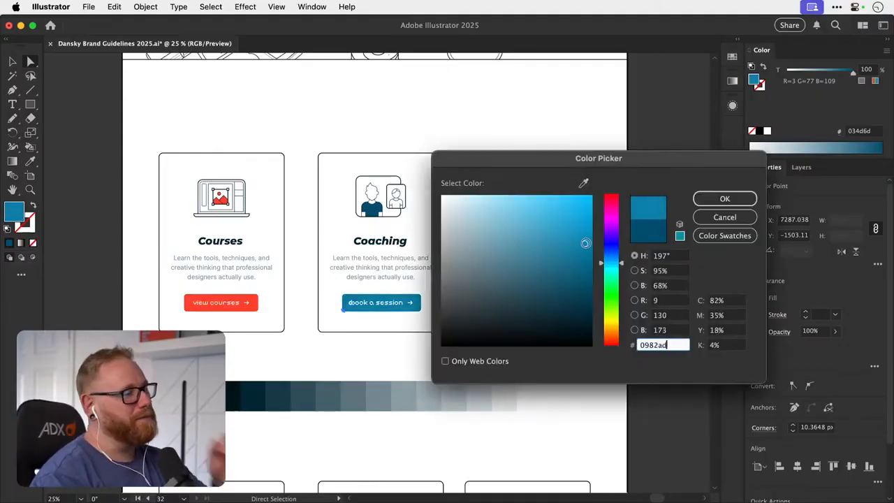
drag(585, 243, 586, 238)
click(699, 199)
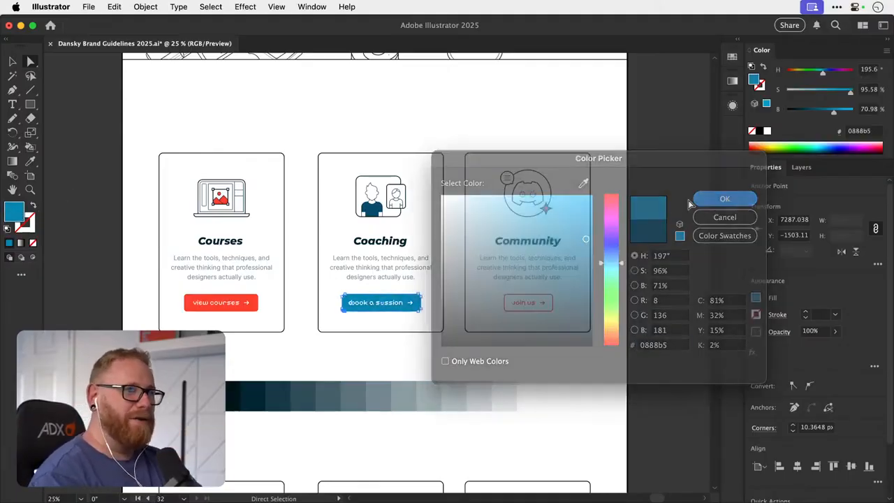
key(z)
drag(381, 223, 421, 210)
key(a)
click(371, 205)
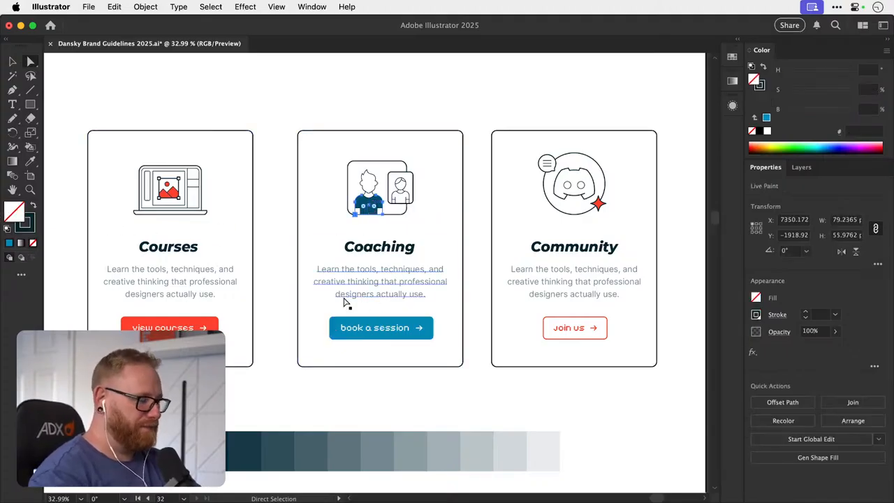
key(i)
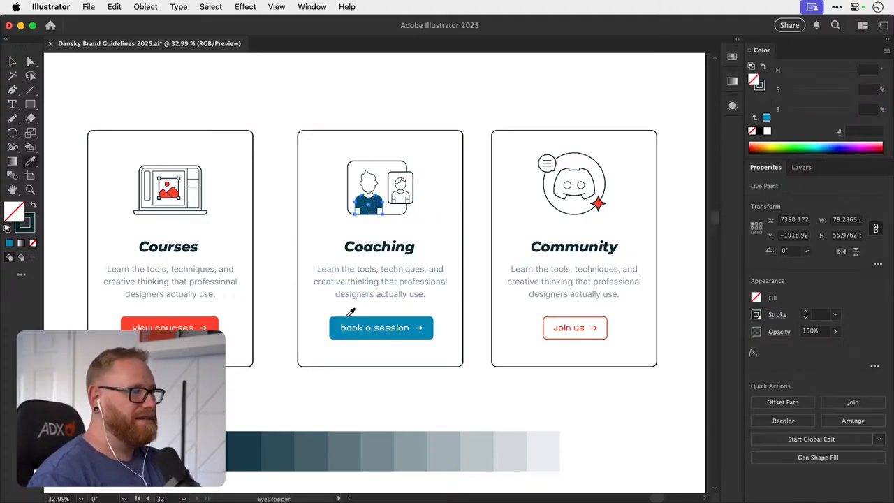
key(v)
key(super+shift+a)
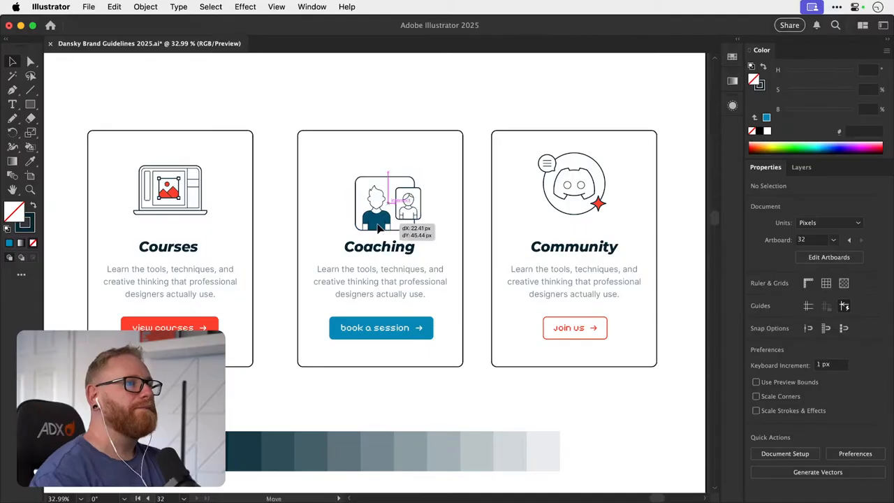
- Expand the upper Coaching icon's Live Paint artwork, including object, fill and stroke
click(392, 213)
click(145, 6)
click(143, 175)
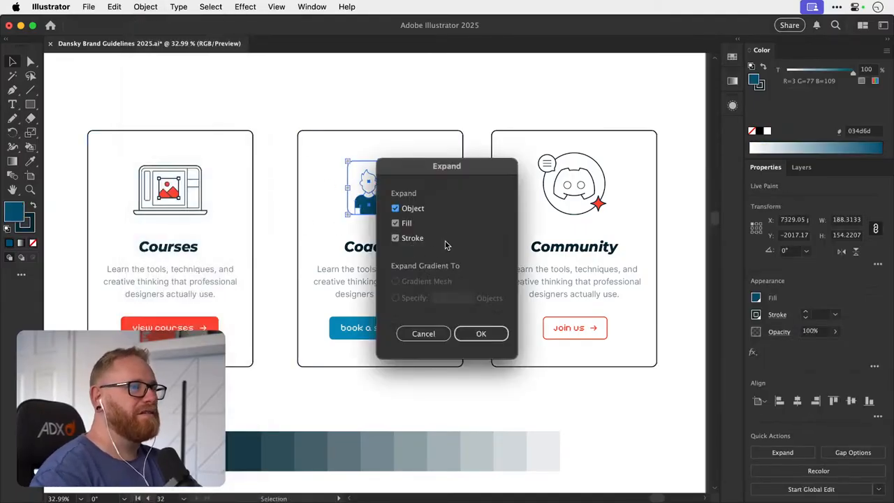
click(473, 334)
key(a)
key(super+shift+a)
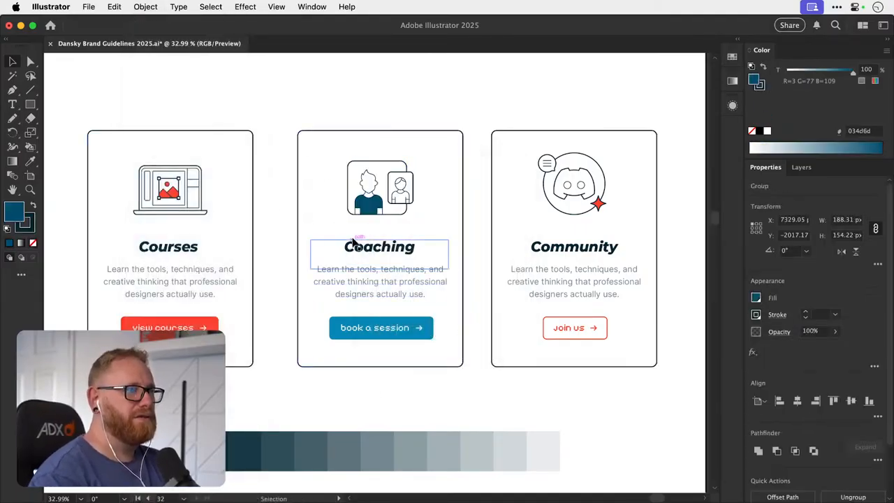
- Fill the larger figure's shirt in the expanded Coaching icon with 0888b5, sampled from the "book a session" button
click(372, 210)
key(k)
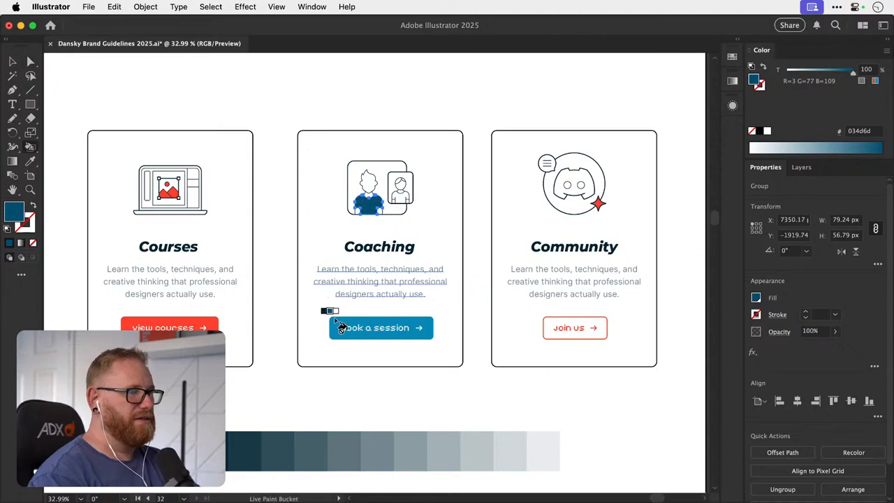
key(i)
click(335, 319)
key(v)
click(289, 107)
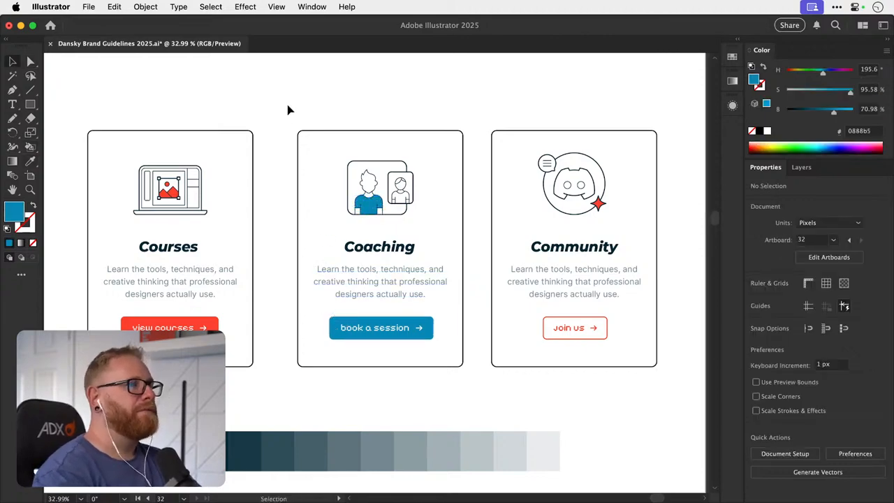
- Examine the brighter blue Coaching card against the hero section and the neighbouring red-accented cards
key(space)
drag(378, 198, 340, 192)
key(super+minus)
key(super+minus)
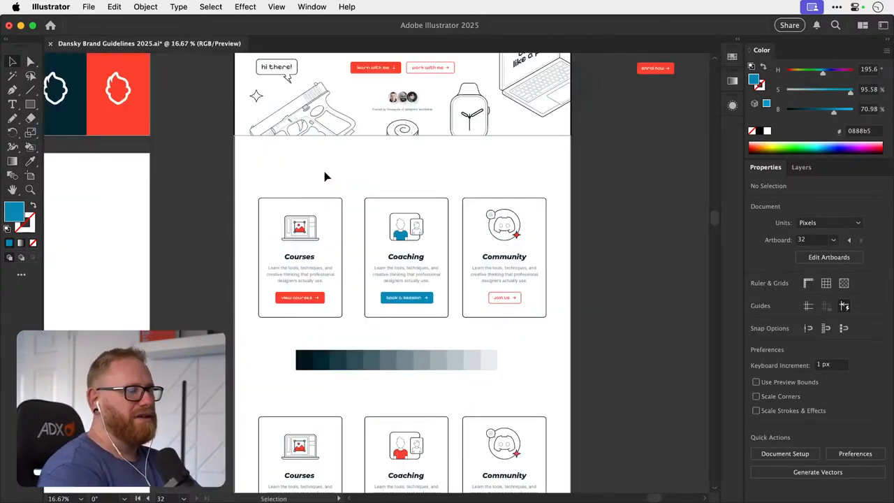
scroll(627, 271, up, 2)
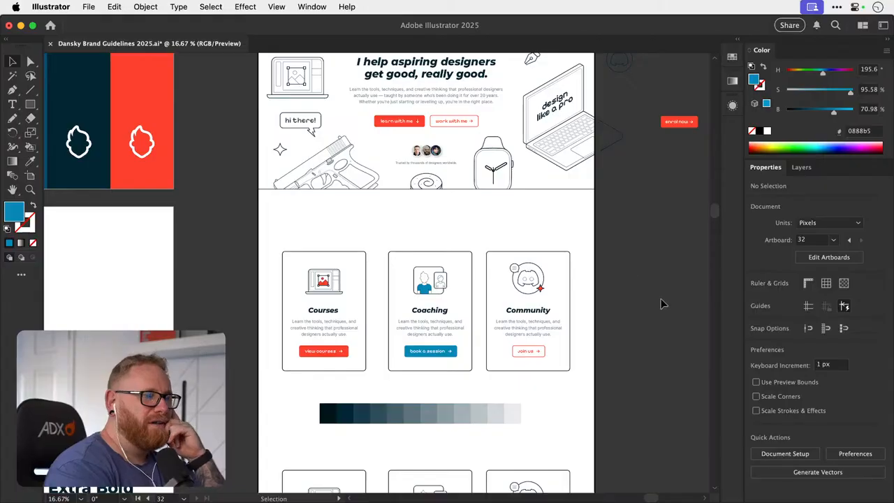
scroll(660, 301, up, 3)
scroll(661, 300, right, 2)
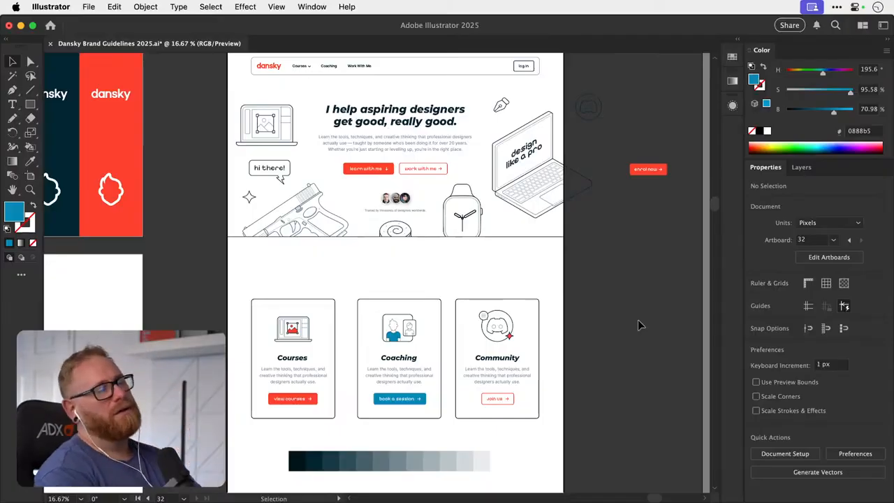
scroll(453, 326, right, 2)
scroll(453, 325, up, 1)
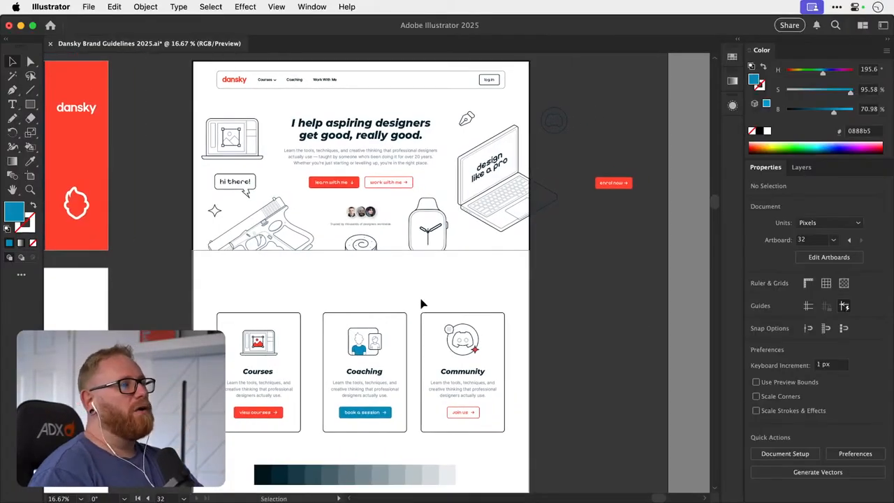
key(z)
drag(386, 184, 403, 198)
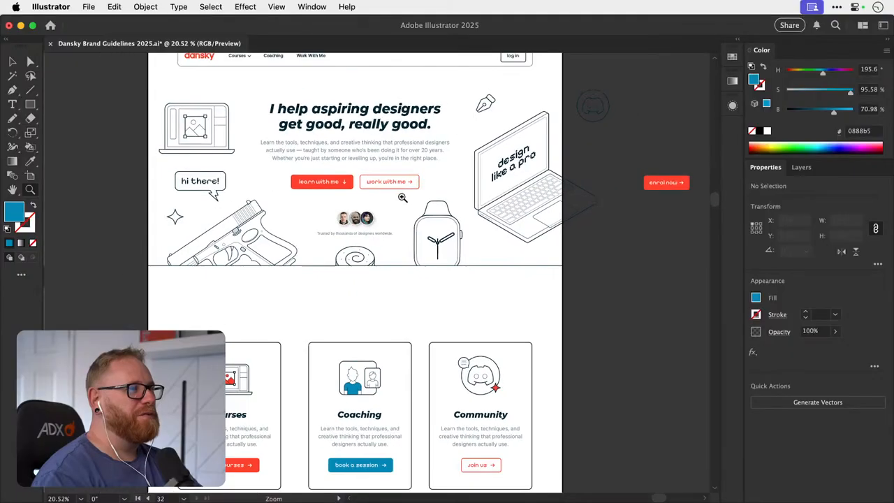
key(v)
drag(375, 349, 377, 238)
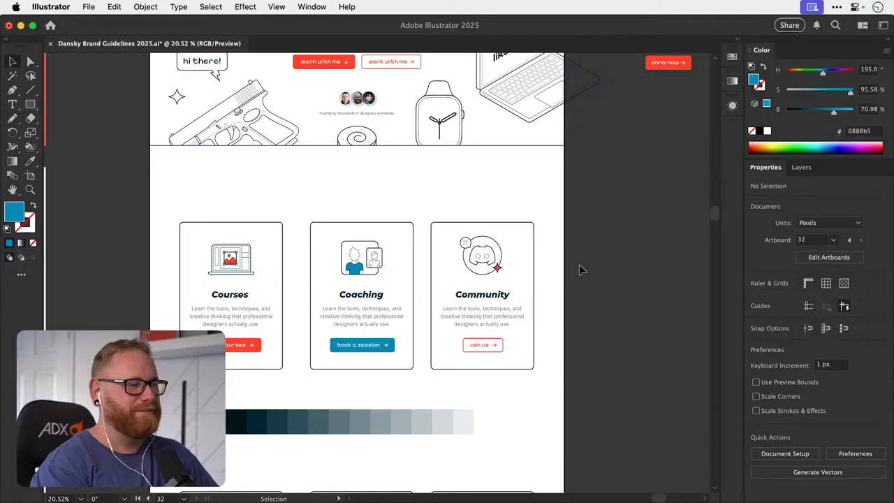
key(space)
drag(371, 375, 369, 399)
drag(371, 335, 403, 362)
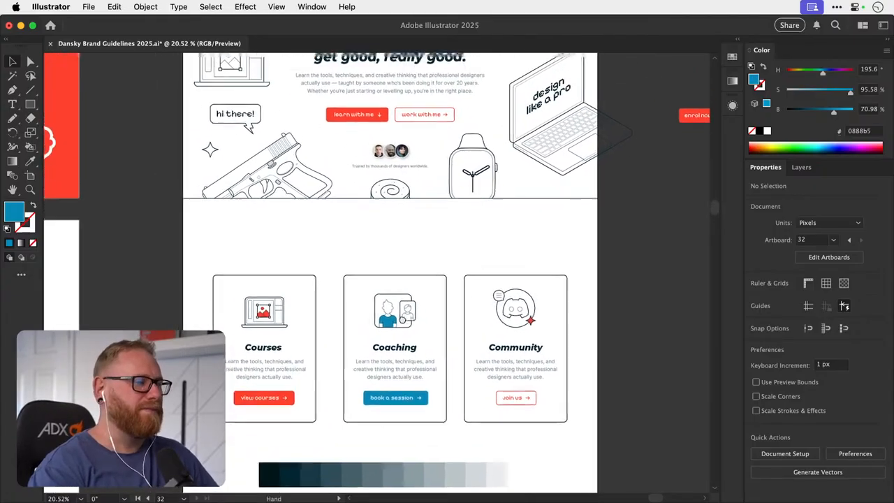
drag(405, 275, 392, 355)
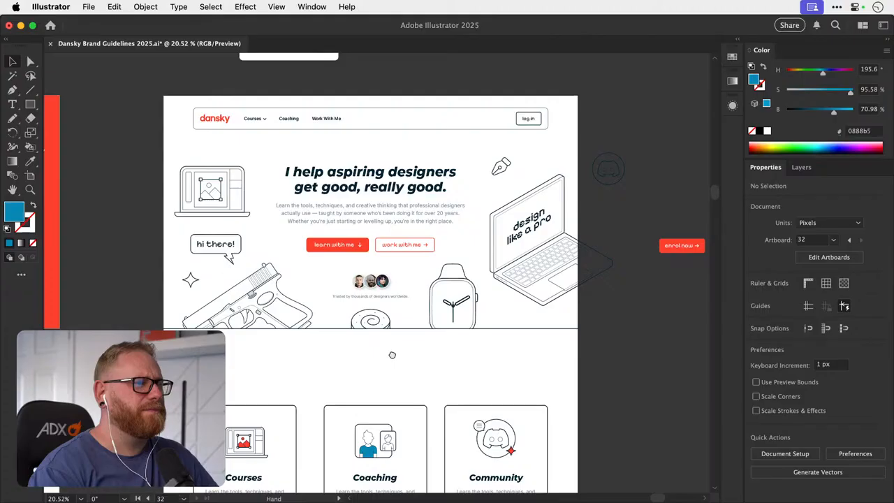
drag(392, 355, 392, 357)
scroll(392, 355, down, 5)
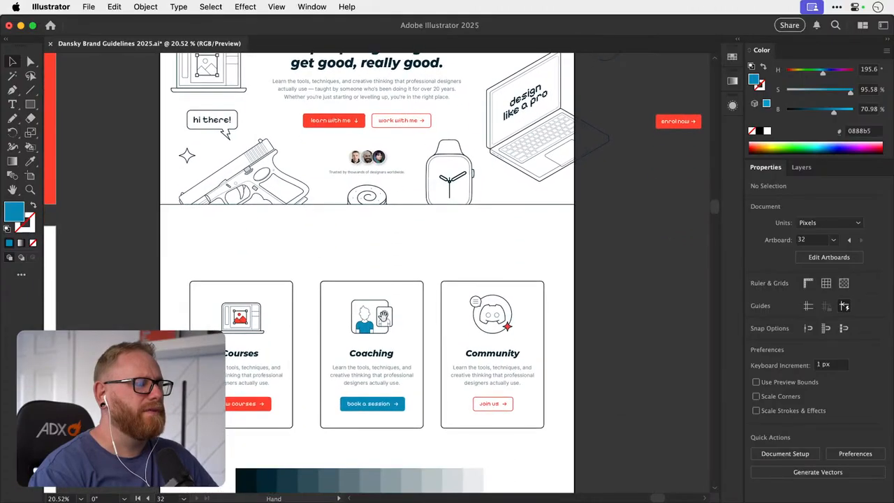
drag(384, 315, 391, 300)
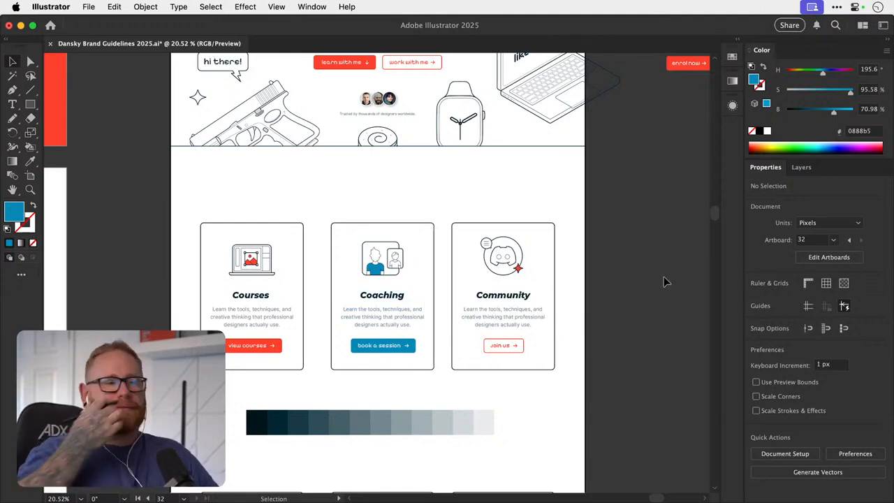
- Try to replace the upper card row with the all-red lower row
key(super+minus)
key(super+minus)
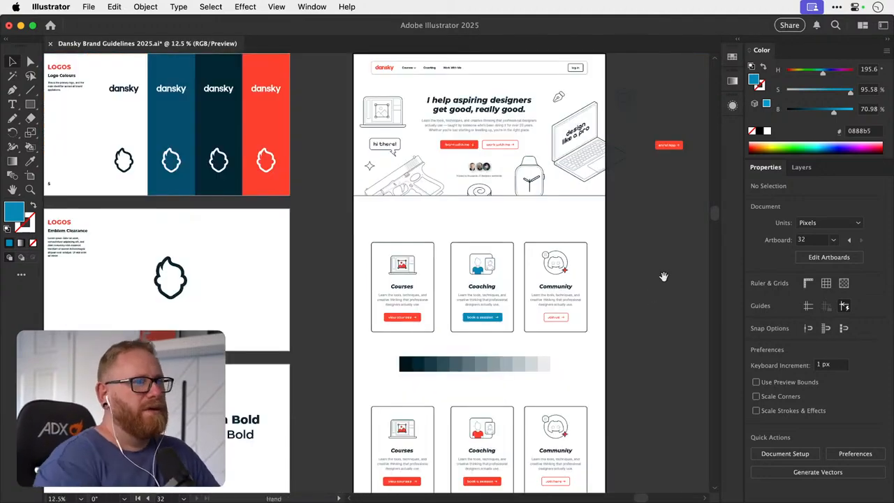
drag(664, 276, 534, 218)
drag(460, 280, 458, 278)
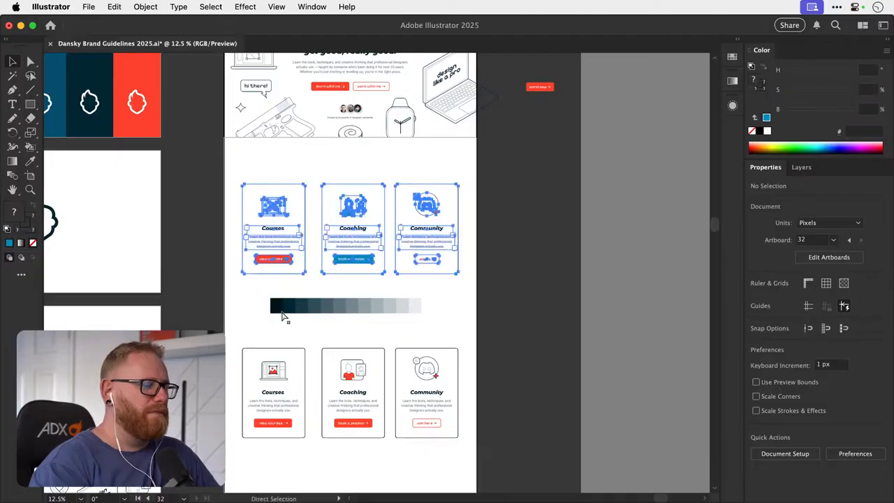
key(Delete)
drag(464, 481, 463, 479)
drag(385, 421, 378, 240)
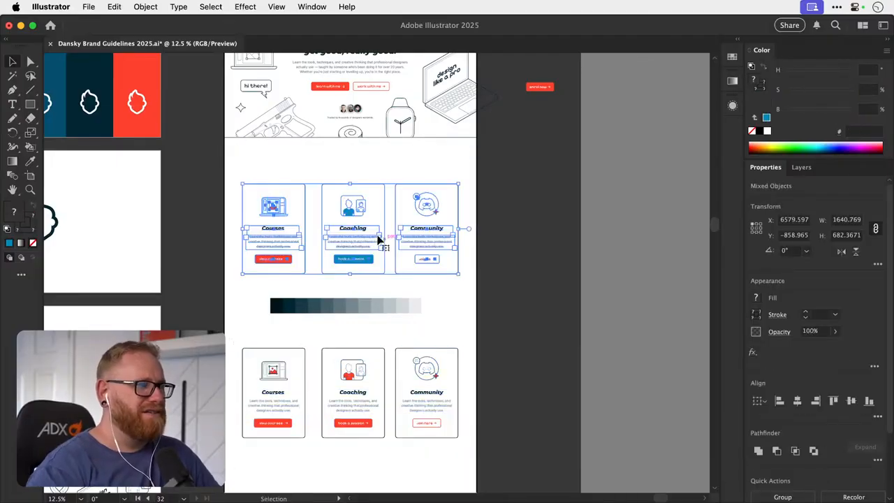
click(351, 260)
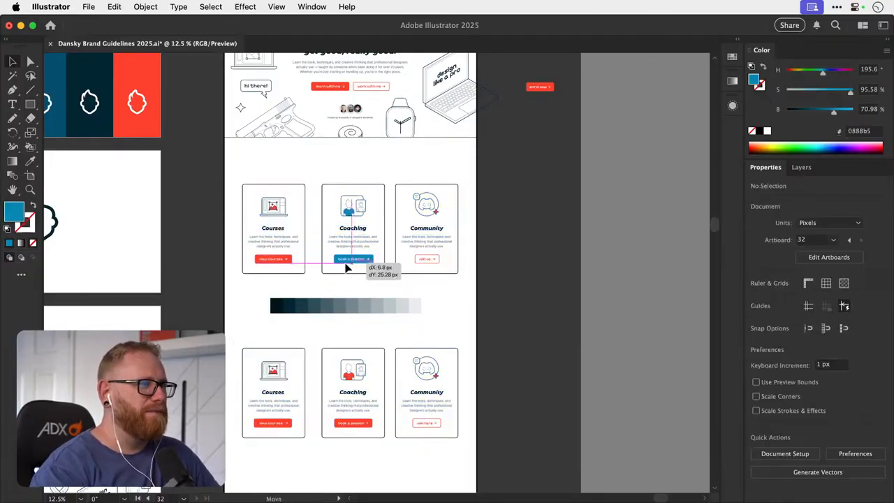
key(super+z)
- Place a copy of the blue Coaching card on the empty canvas beside the homepage artboard, level with the upper row
click(329, 287)
drag(356, 261, 516, 262)
key(super+z)
drag(346, 217, 527, 218)
- Delete the upper card row from the artboard and move the all-red lower row up above the swatch strip
drag(468, 272, 470, 273)
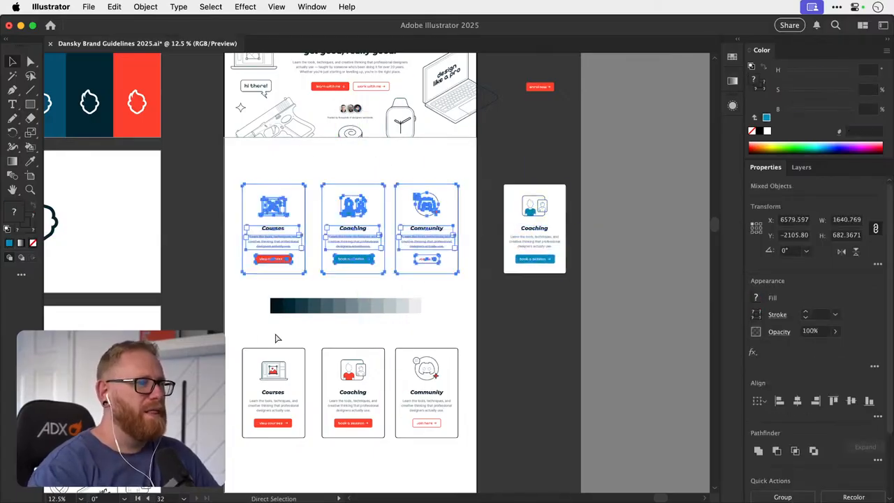
key(Delete)
drag(238, 332, 429, 450)
drag(369, 428, 384, 352)
click(433, 290)
scroll(369, 333, up, 3)
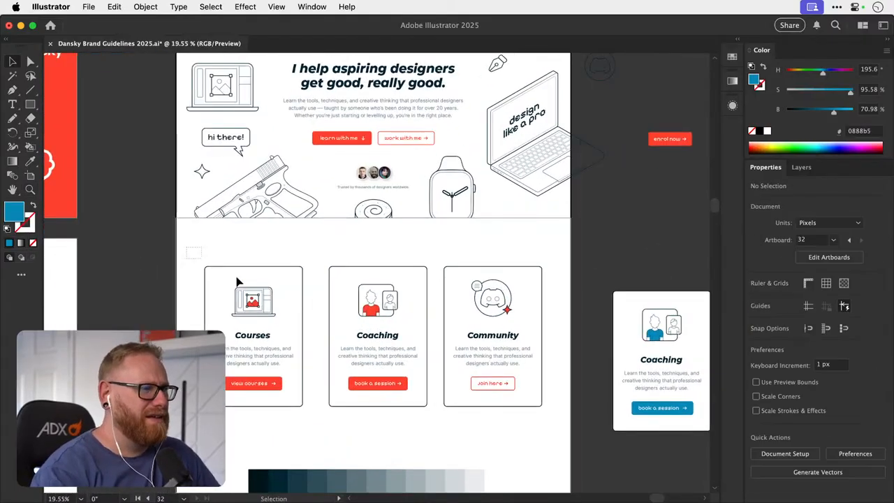
- Nudge the Courses, Coaching and Community card row up, closer to the hero section
drag(542, 408, 537, 405)
key(shift+Up)
key(shift+Up)
key(shift+Up)
key(shift+Up)
key(shift+Up)
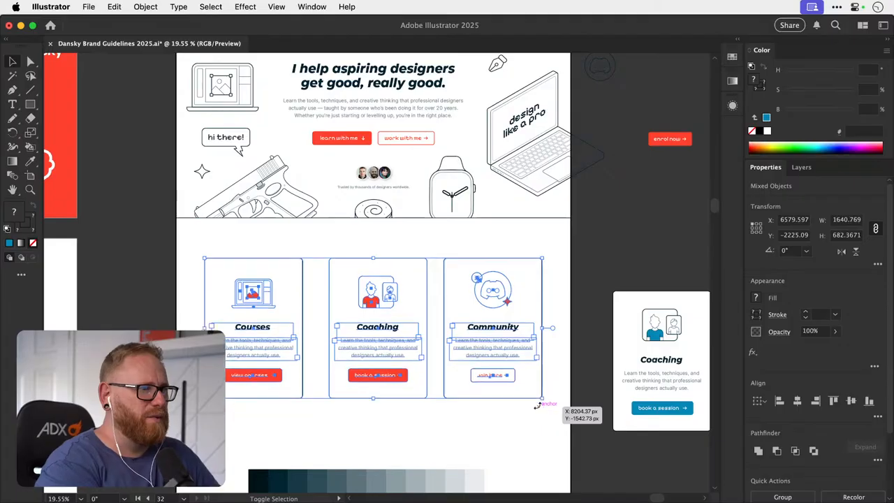
click(360, 411)
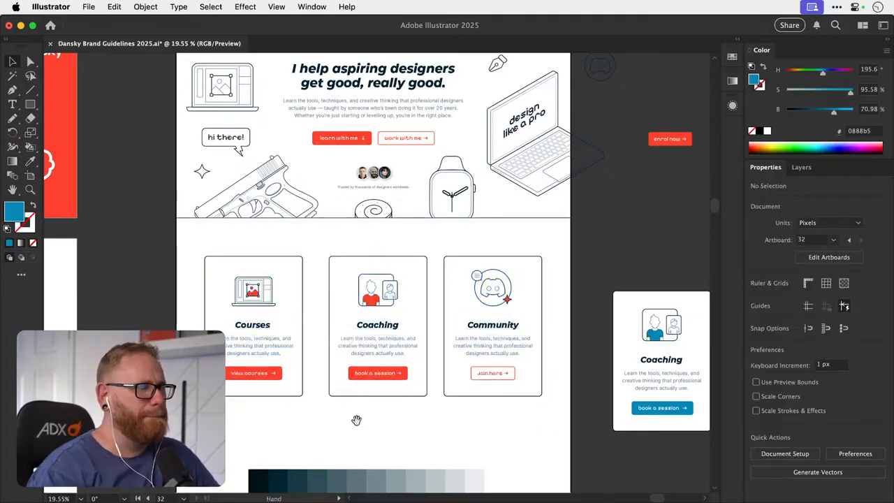
scroll(356, 417, up, 5)
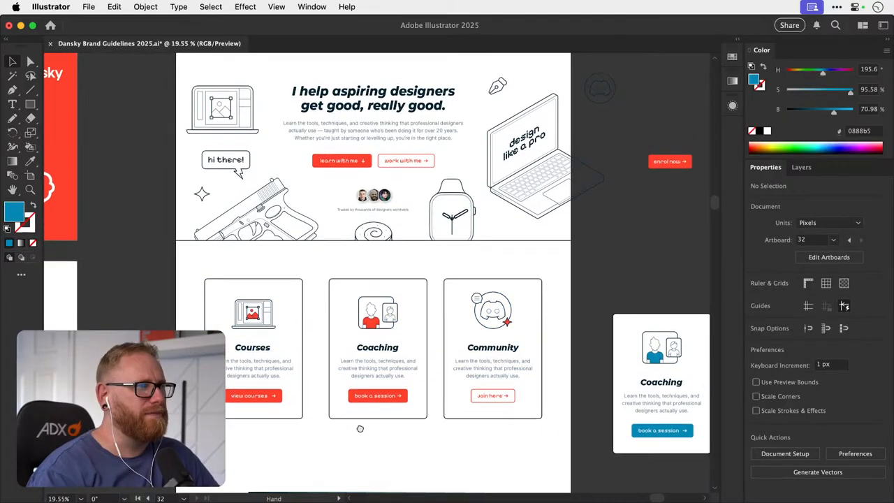
drag(360, 428, 351, 380)
key(z)
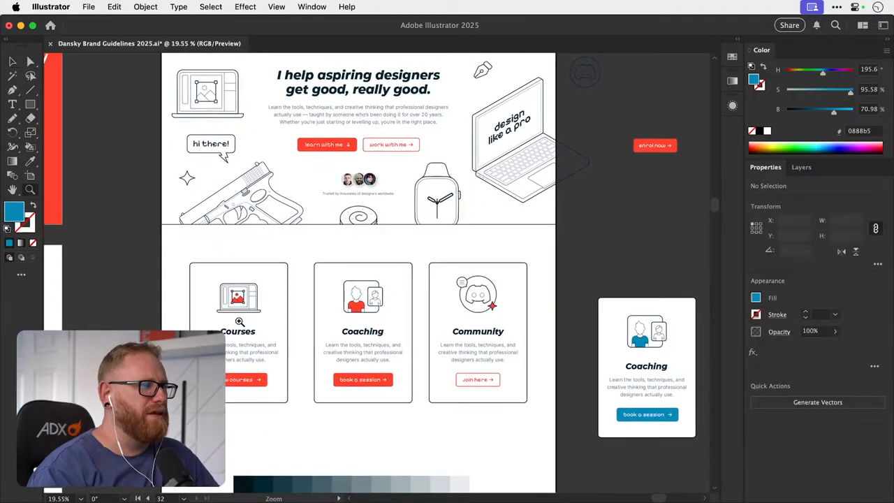
drag(362, 308, 465, 314)
key(a)
click(355, 308)
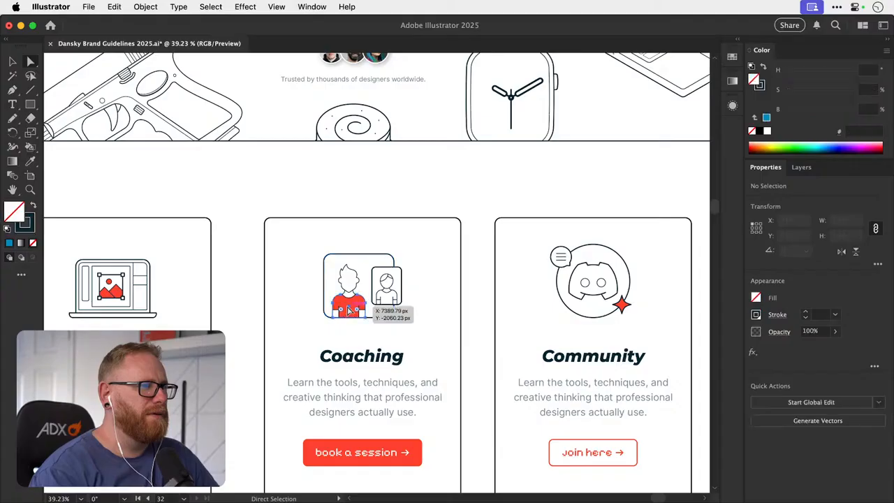
key(space)
scroll(449, 352, right, 10)
scroll(449, 352, down, 3)
key(i)
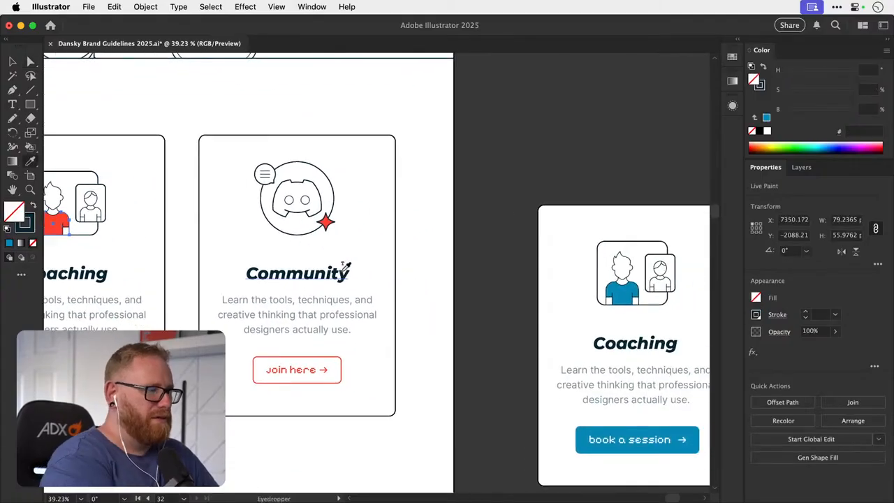
key(v)
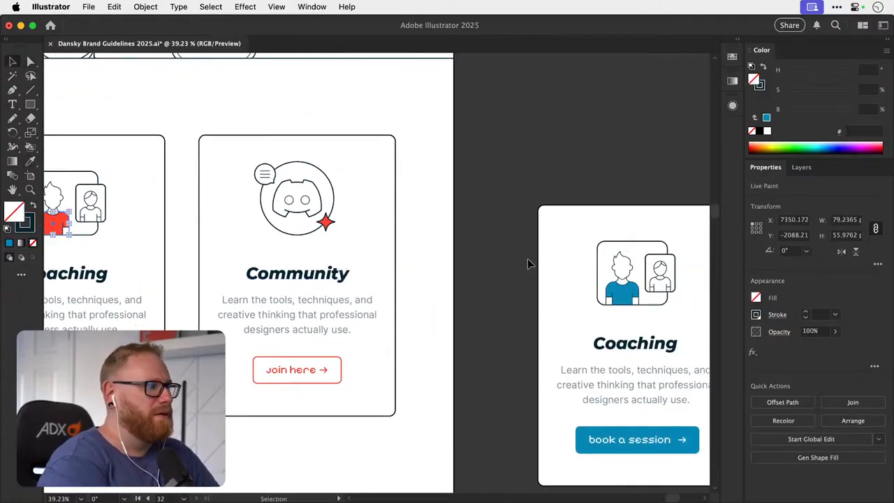
- Expand the Live Paint icon on the artboard's Coaching card into ordinary vector shapes
scroll(321, 214, left, 7)
click(293, 206)
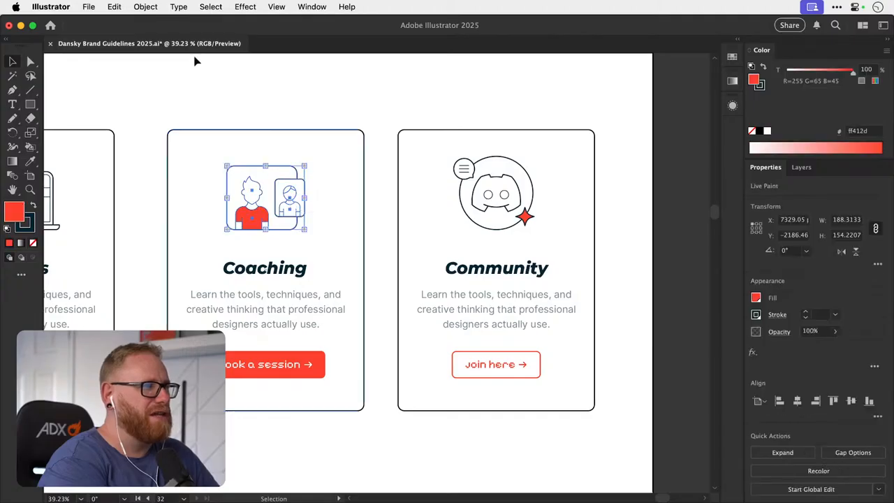
click(145, 6)
click(165, 182)
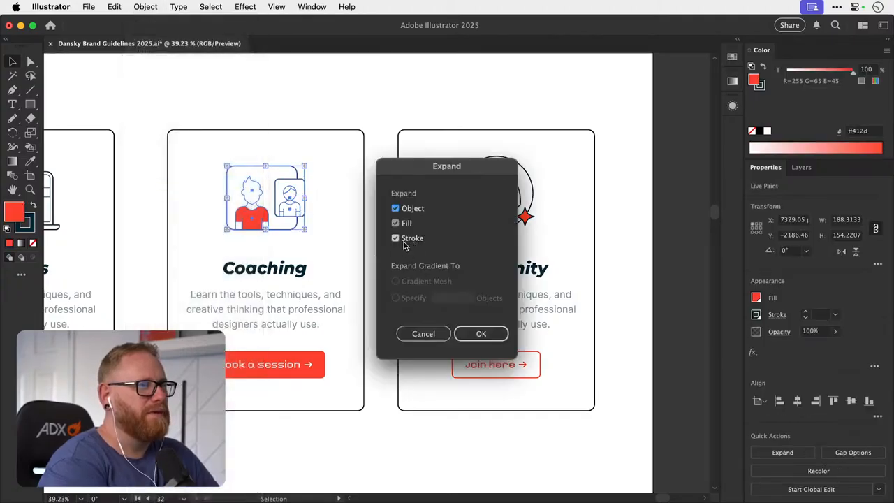
key(Return)
click(385, 245)
- Recolor the shirt in the Coaching card's icon with the blue 0888b5 sampled from the card copy beside the artboard
key(a)
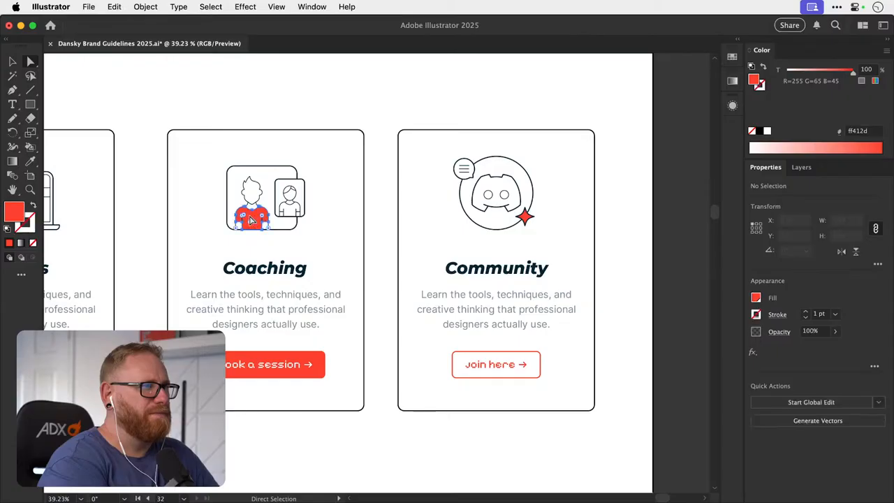
click(252, 220)
scroll(473, 303, right, 10)
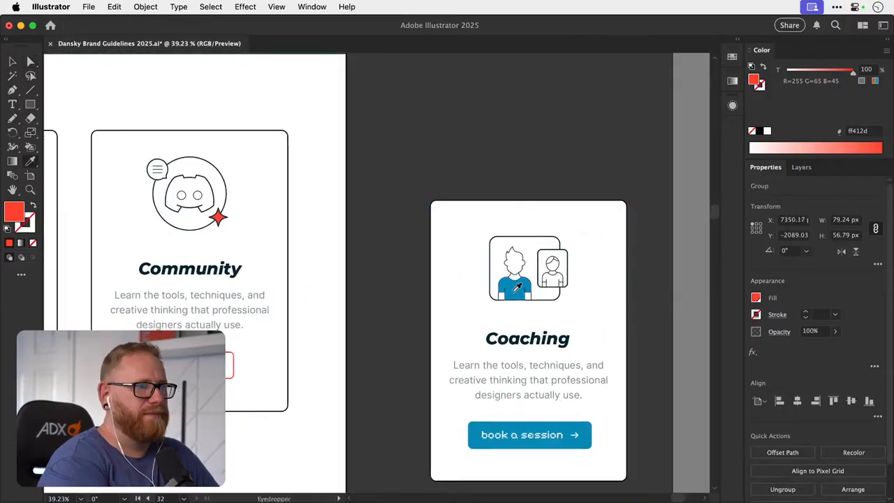
click(514, 286)
scroll(514, 297, left, 10)
key(v)
key(super+minus)
key(super+minus)
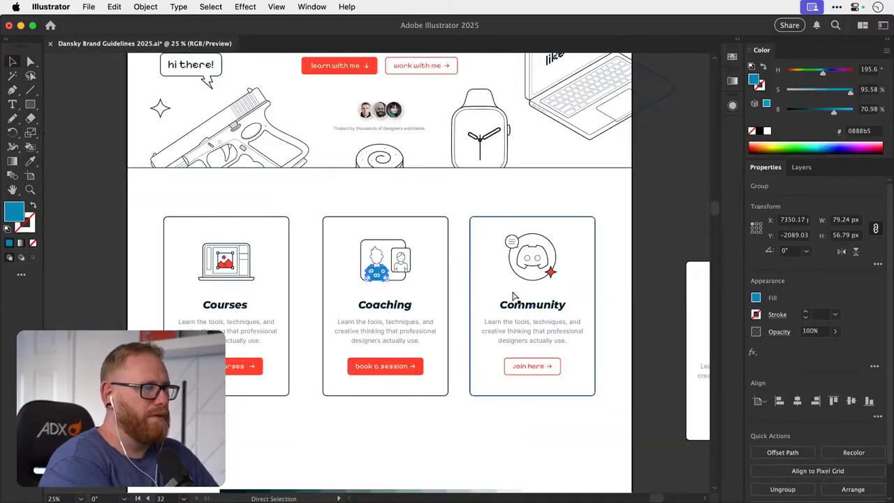
click(95, 288)
- Expand the Courses card's laptop icon into ordinary vector shapes, with the Stroke option switched off
click(225, 269)
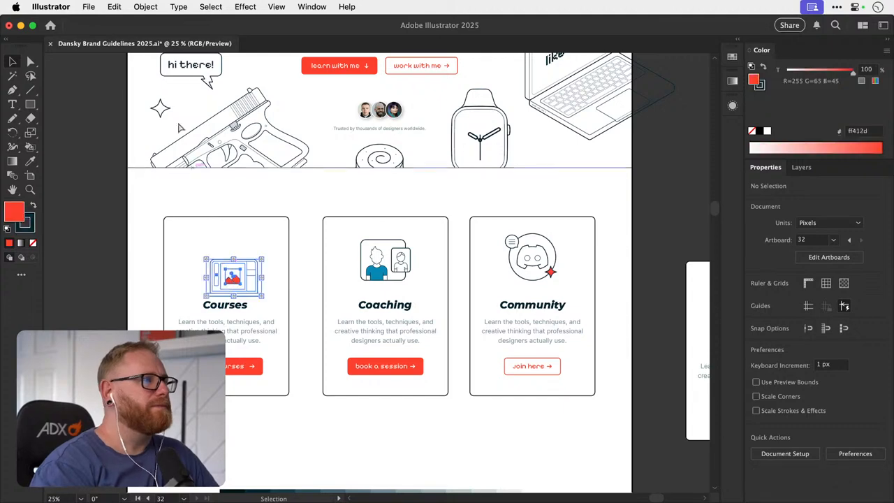
click(146, 7)
click(150, 183)
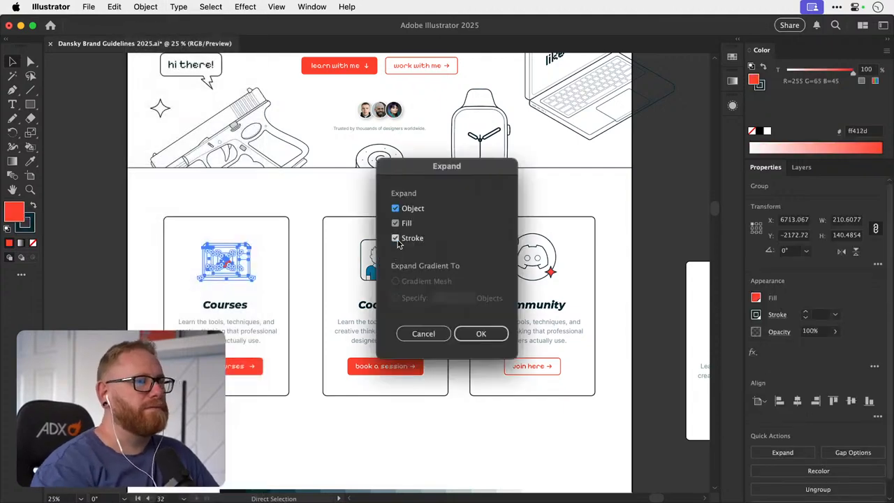
click(396, 240)
click(483, 334)
key(super+shift+a)
- Recolor the mountains and sun in the Courses card's laptop icon with the blue 0888b5 sampled from the Coaching shirt
key(z)
drag(218, 263, 363, 260)
key(a)
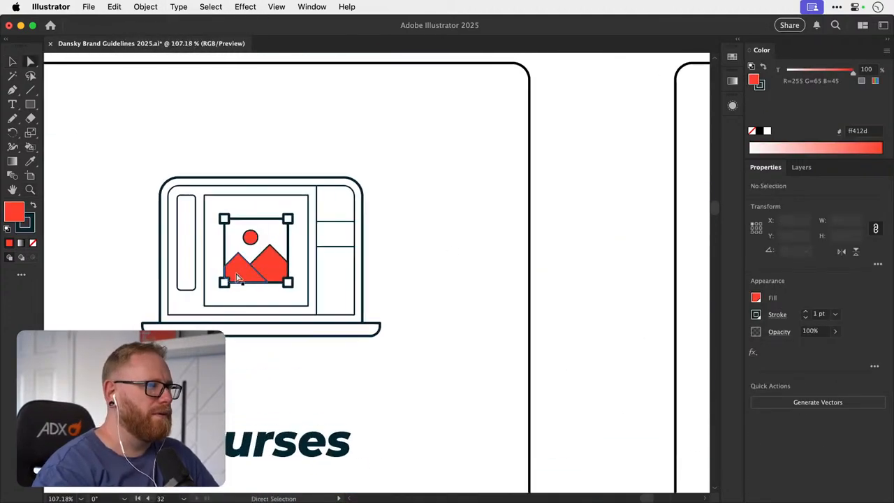
click(240, 276)
shift+click(266, 266)
shift+click(251, 238)
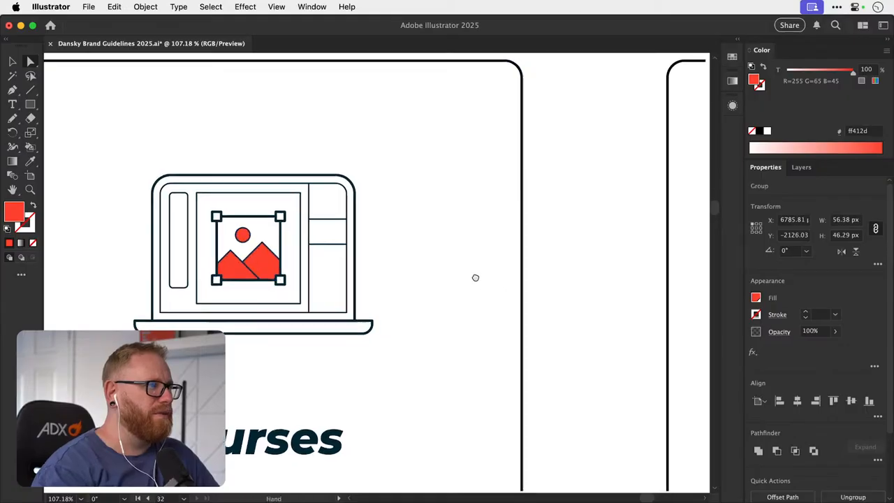
scroll(312, 243, right, 5)
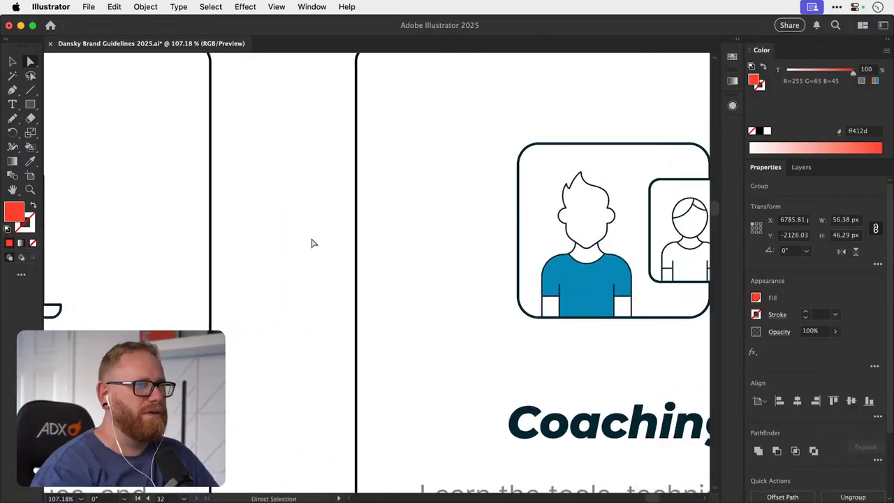
click(575, 286)
key(a)
scroll(573, 295, down, 3)
click(176, 303)
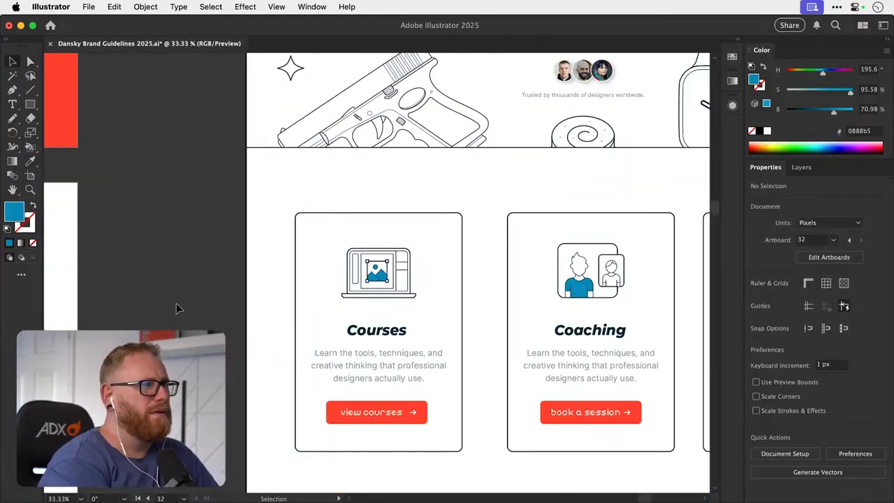
- Move the dark-to-light grey swatch strip up, closer beneath the card row
key(super+minus)
scroll(176, 303, right, 2)
scroll(176, 305, right, 2)
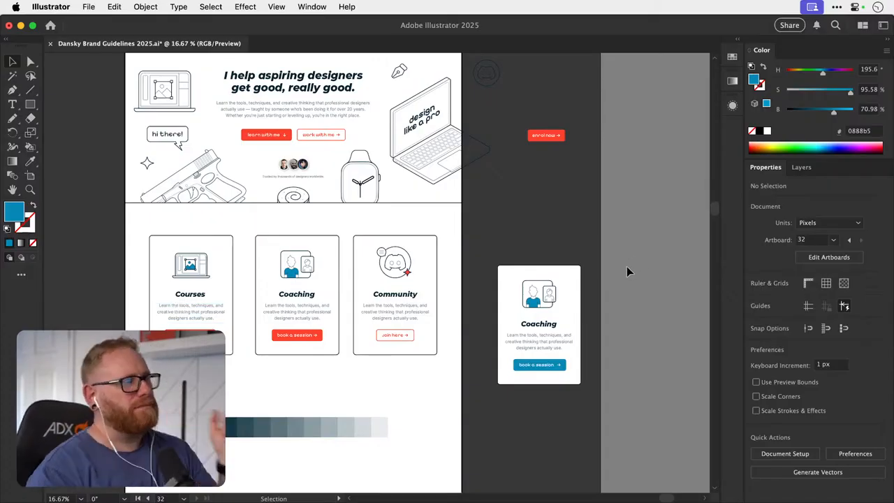
key(z)
drag(180, 290, 151, 283)
key(space)
mouse_move(295, 357)
mouse_down()
mouse_move(305, 230)
mouse_move(311, 353)
mouse_up()
drag(197, 238, 199, 238)
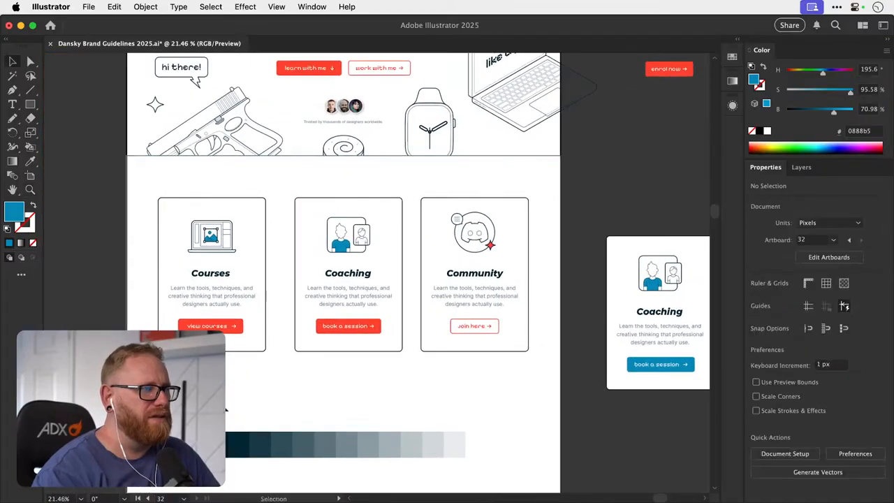
drag(433, 443, 443, 404)
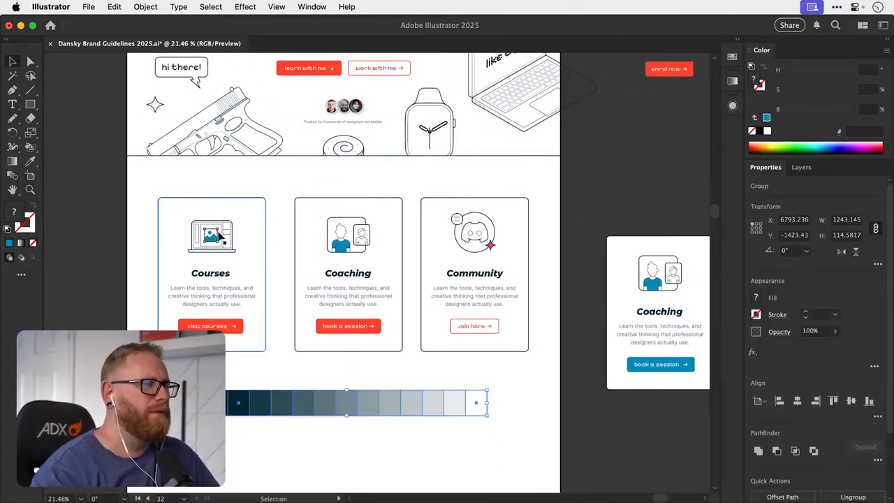
click(111, 238)
- Recolor the mountains and sun in the Courses card's laptop icon with the light grey b9c4c7 sampled from the swatch strip
key(z)
drag(202, 237, 219, 238)
click(229, 245)
click(285, 217)
key(z)
click(211, 248)
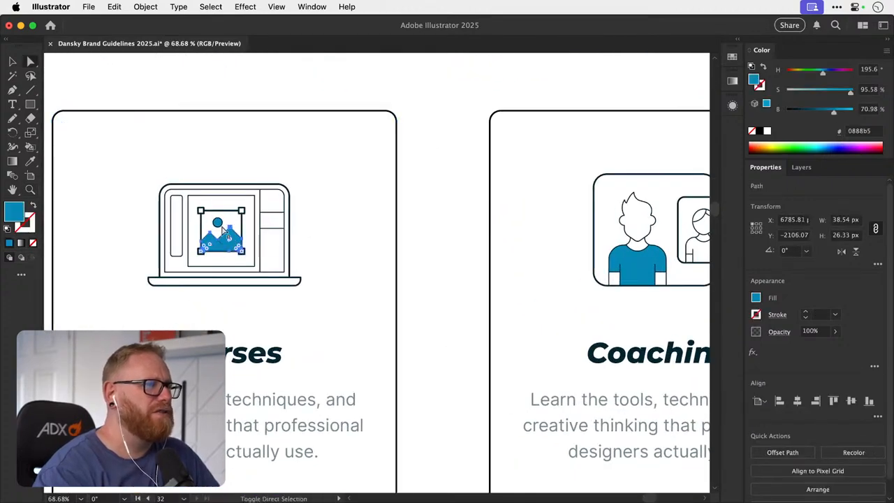
shift+click(218, 222)
drag(213, 221, 253, 229)
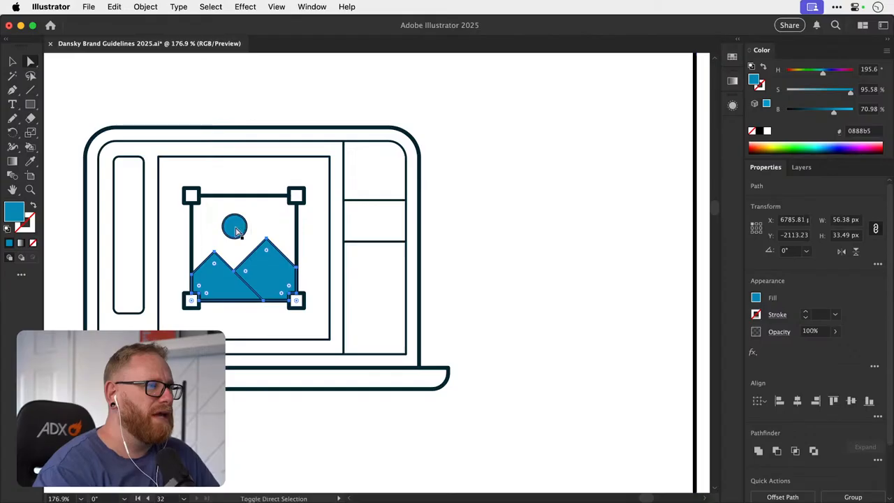
key(super+minus)
key(super+minus)
key(super+minus)
key(super+minus)
key(super+minus)
key(super+minus)
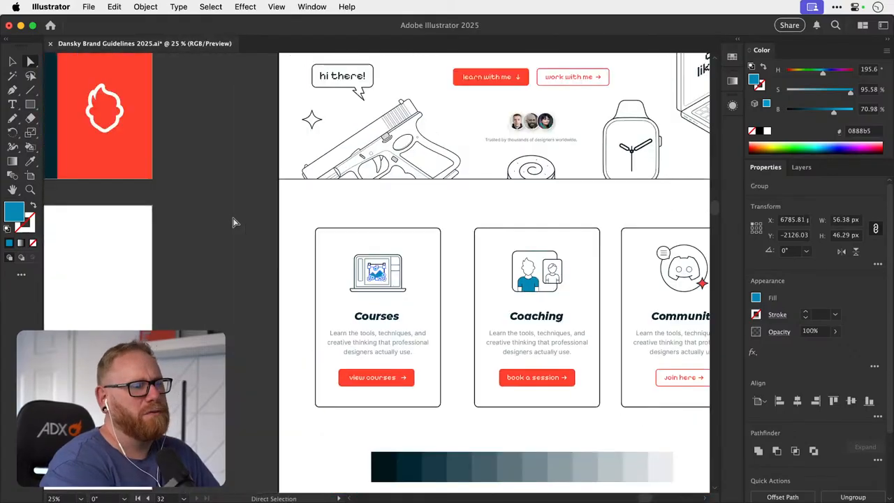
scroll(446, 327, right, 5)
scroll(445, 327, down, 3)
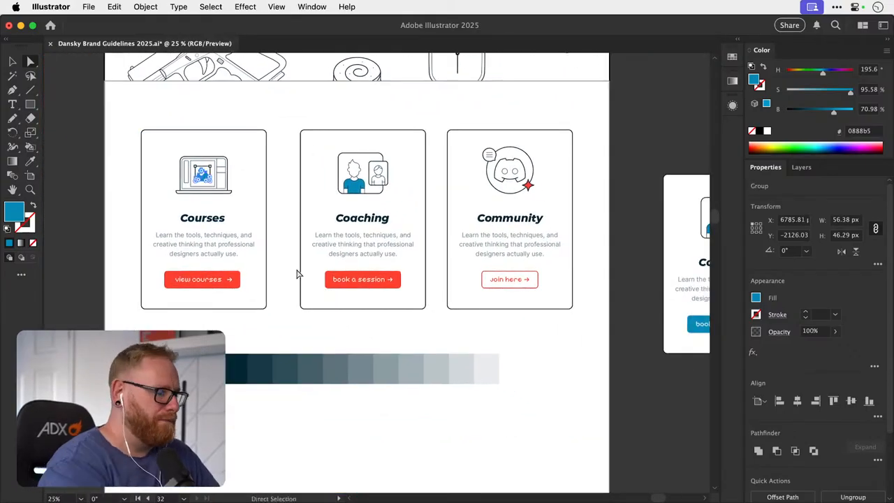
key(i)
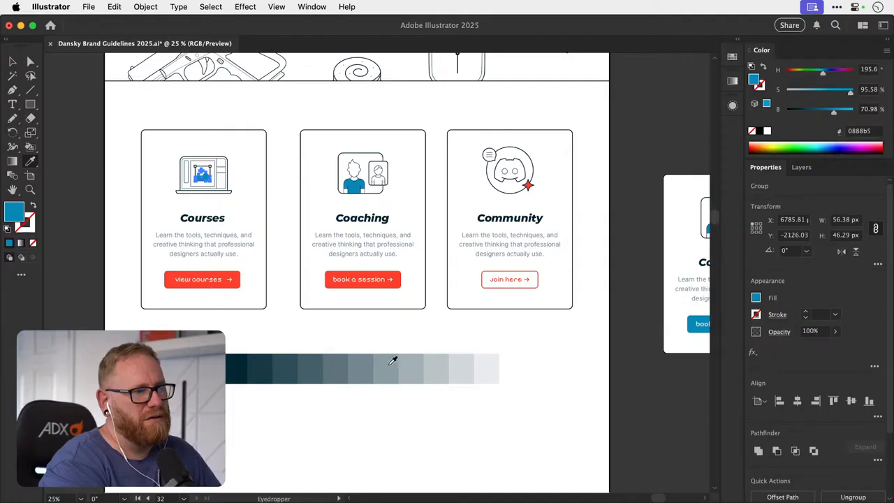
click(444, 370)
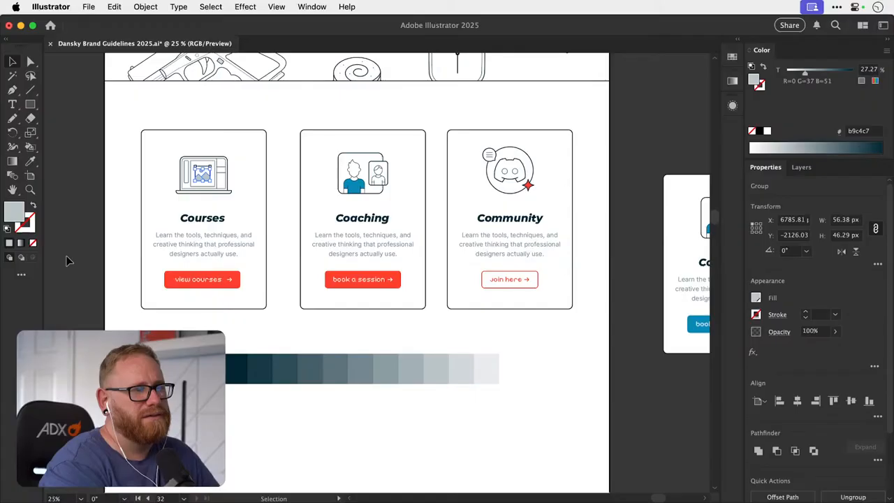
click(68, 261)
scroll(68, 260, up, 5)
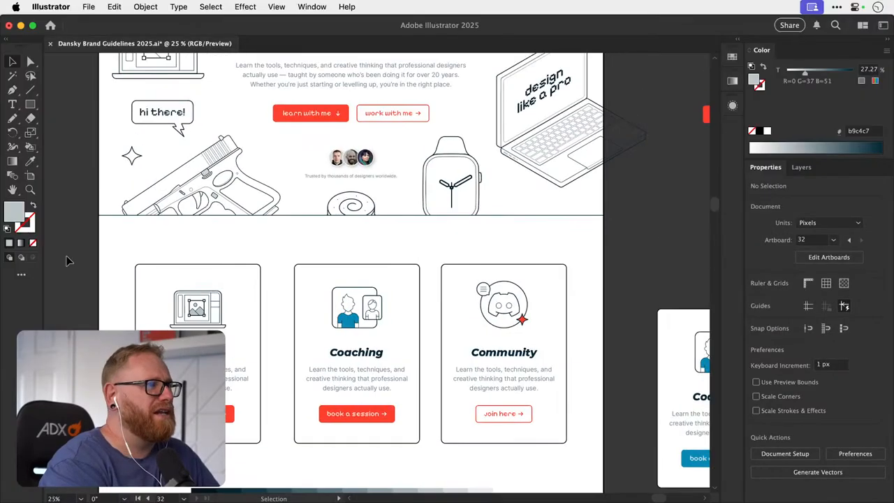
key(z)
drag(210, 378, 555, 289)
key(space)
key(a)
click(311, 320)
drag(364, 409, 380, 221)
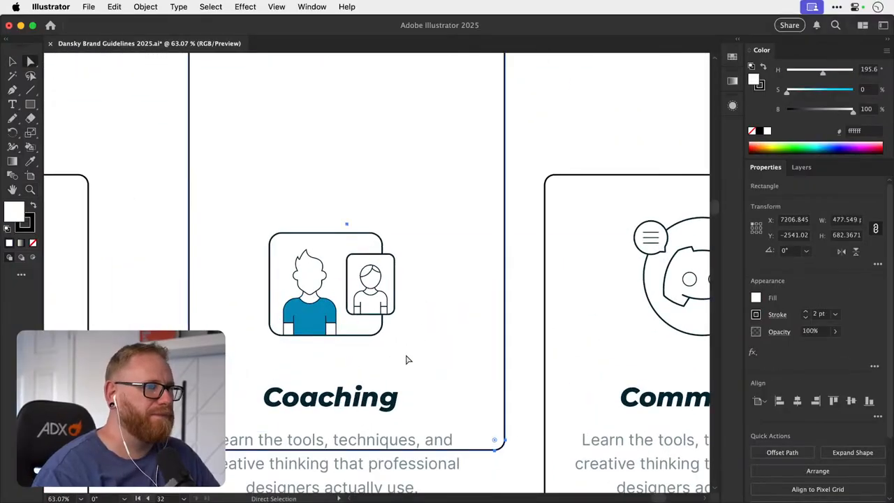
key(super+z)
- Recolor the shirt in the Coaching card's icon with the grey b9c4c7 sampled from the mountains in the Courses icon
click(313, 327)
key(space)
drag(417, 407, 325, 195)
drag(393, 383, 284, 157)
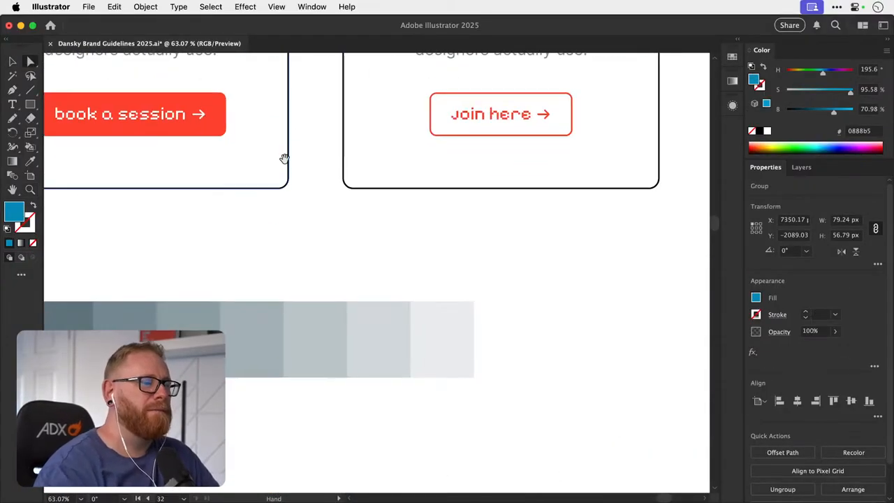
key(super+minus)
key(super+minus)
key(super+minus)
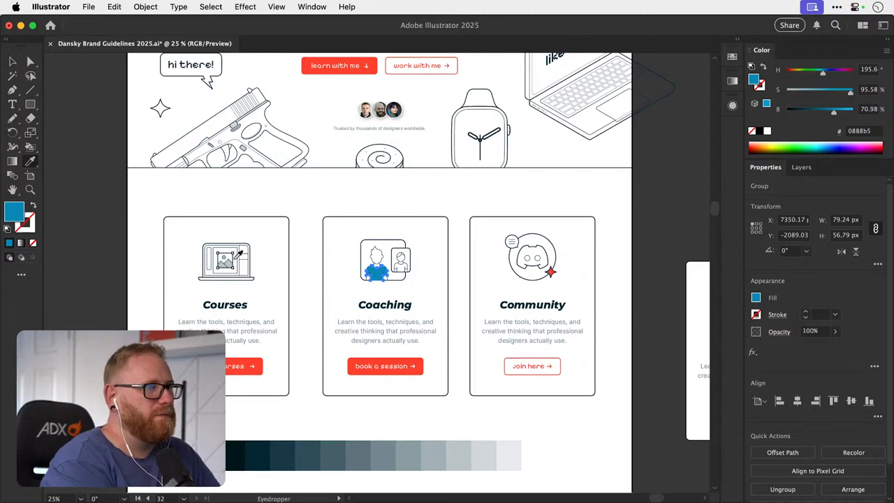
click(222, 263)
key(super+z)
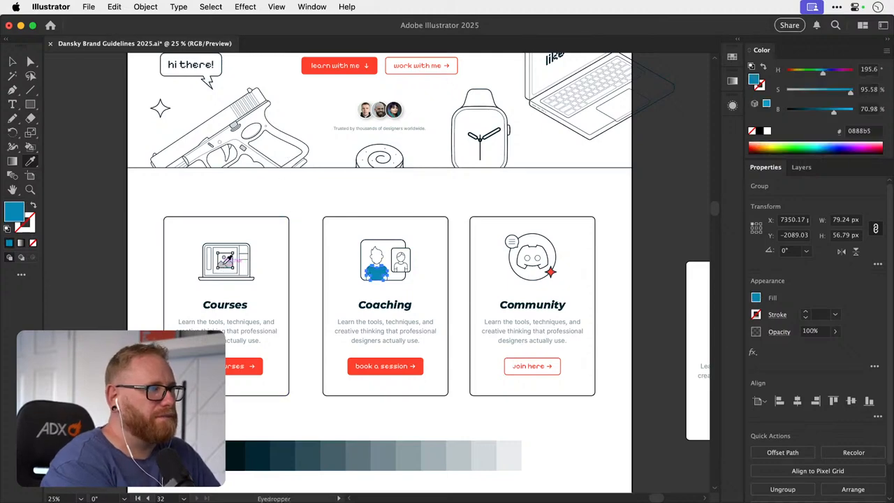
scroll(222, 264, up, 2)
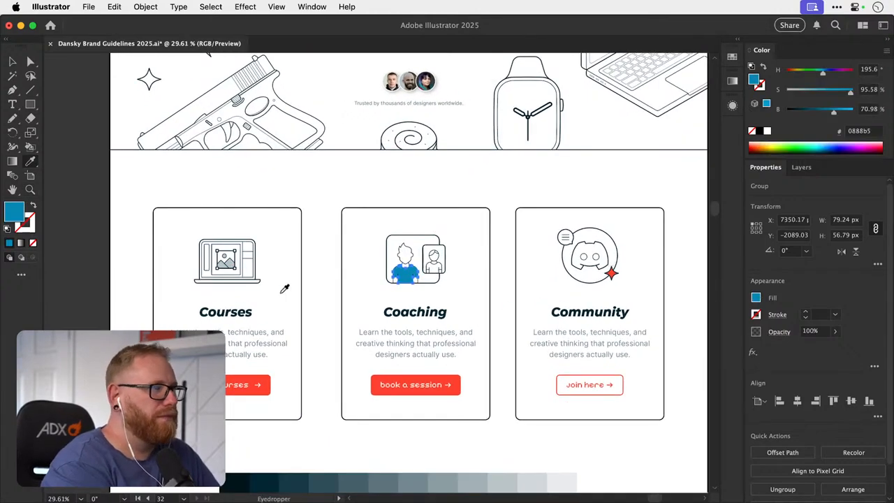
scroll(264, 290, up, 4)
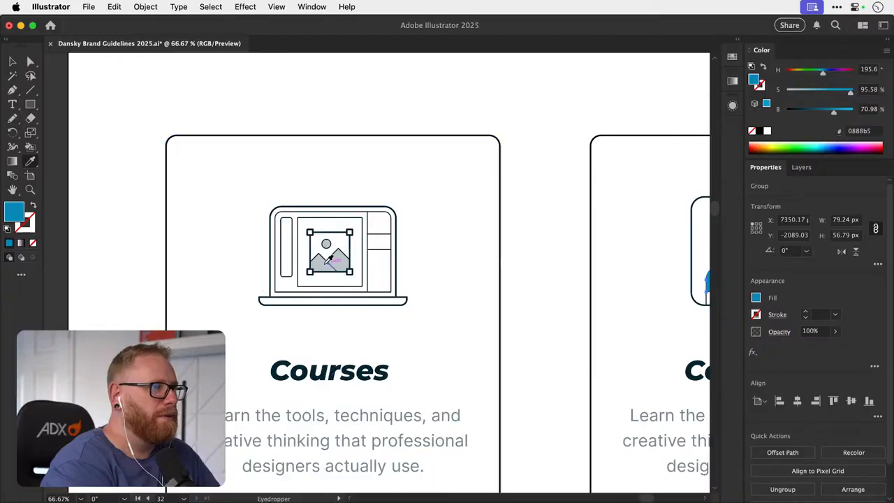
click(327, 260)
click(84, 266)
key(super+minus)
key(super+minus)
key(super+minus)
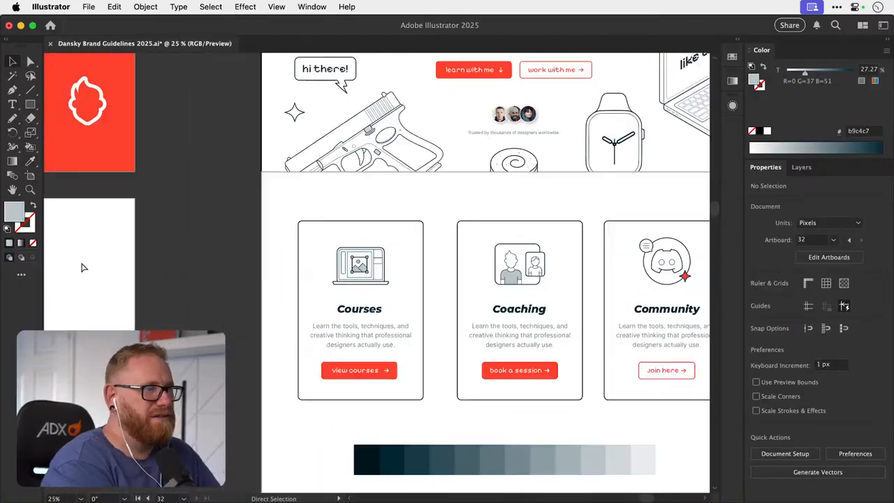
scroll(199, 278, up, 5)
scroll(199, 278, right, 5)
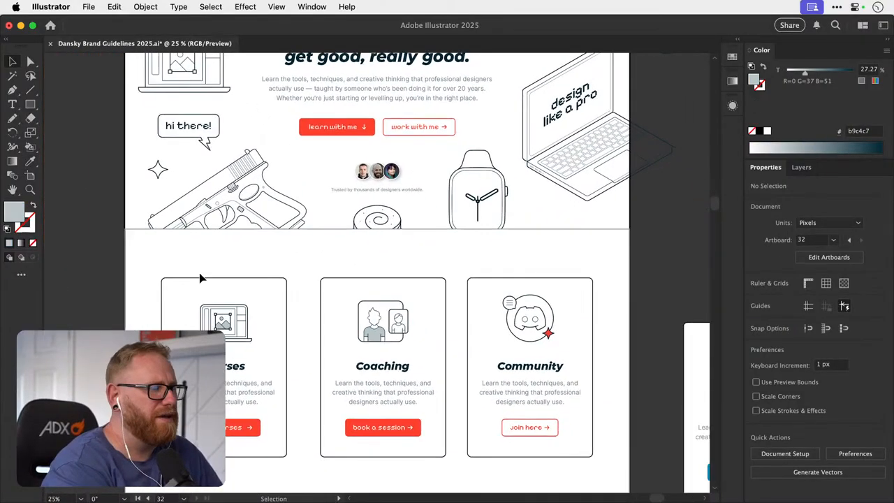
scroll(199, 278, up, 5)
scroll(199, 278, left, 1)
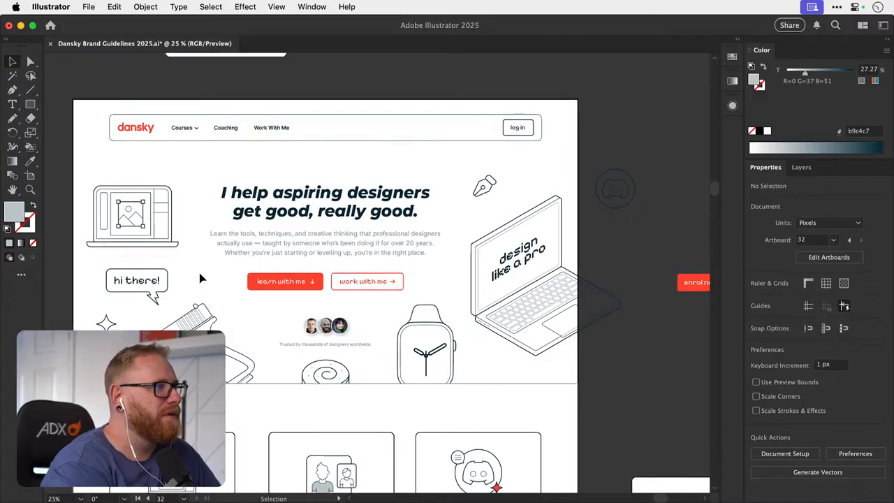
scroll(199, 278, down, 3)
scroll(199, 278, right, 1)
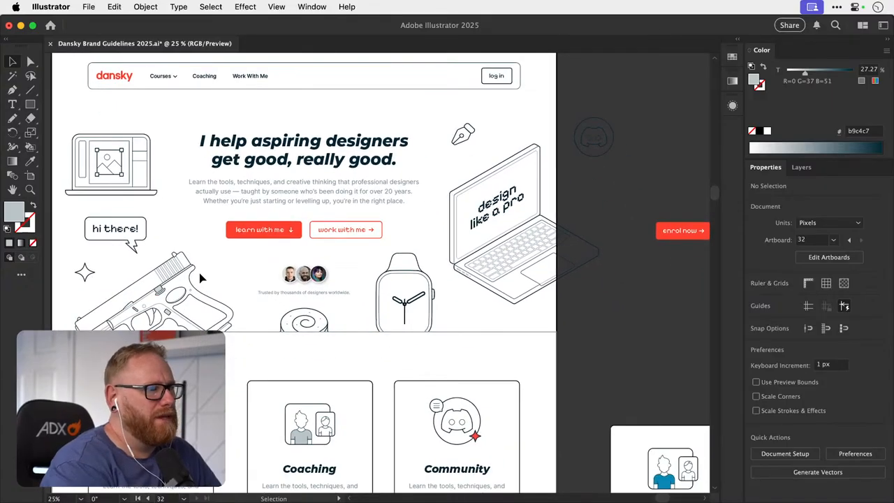
- Recolor the four-pointed star in the Community card's Discord icon with the grey b9c4c7 sampled from the Coaching shirt
scroll(358, 374, down, 2)
scroll(358, 374, down, 1)
scroll(358, 375, left, 1)
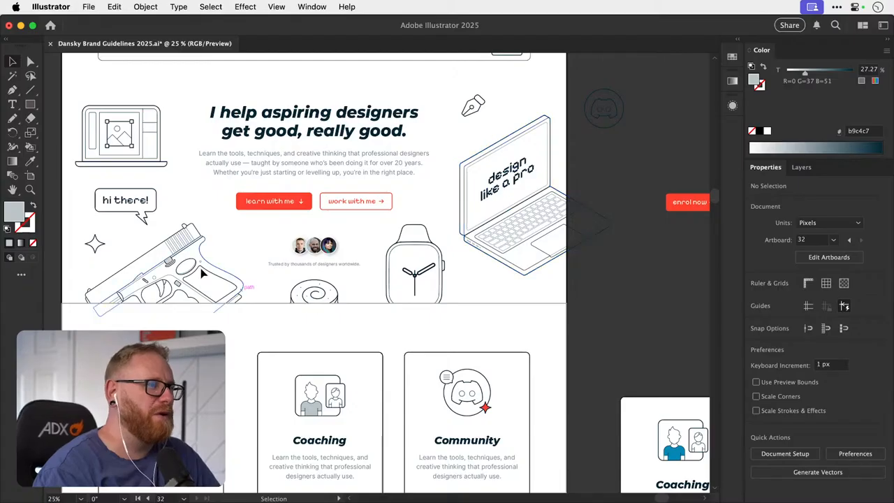
scroll(284, 383, down, 10)
scroll(283, 383, right, 1)
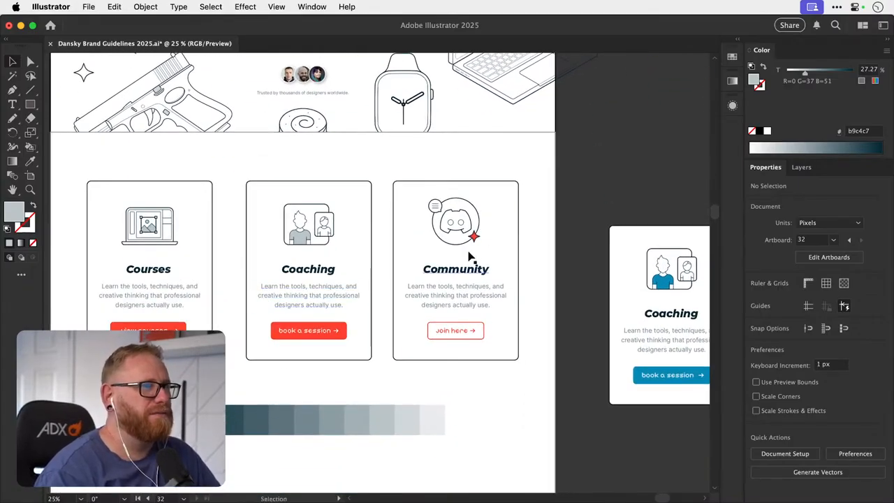
key(a)
click(306, 253)
scroll(300, 244, up, 3)
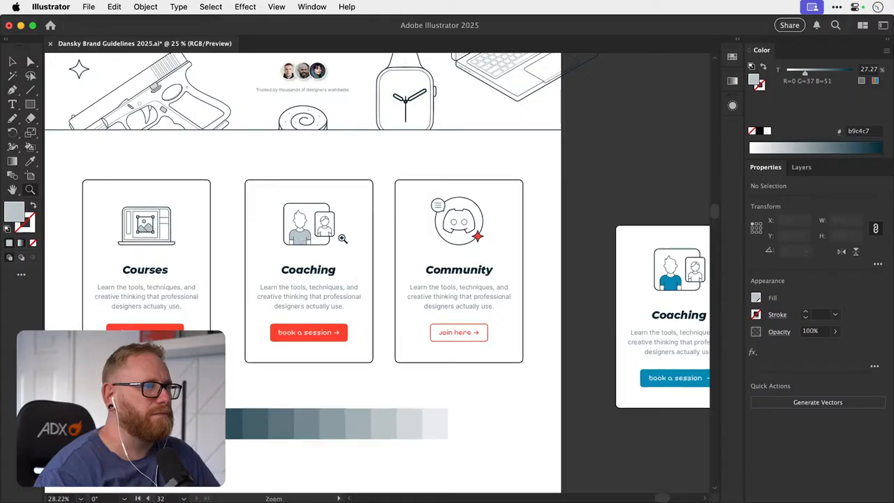
key(v)
click(299, 244)
drag(476, 253, 389, 255)
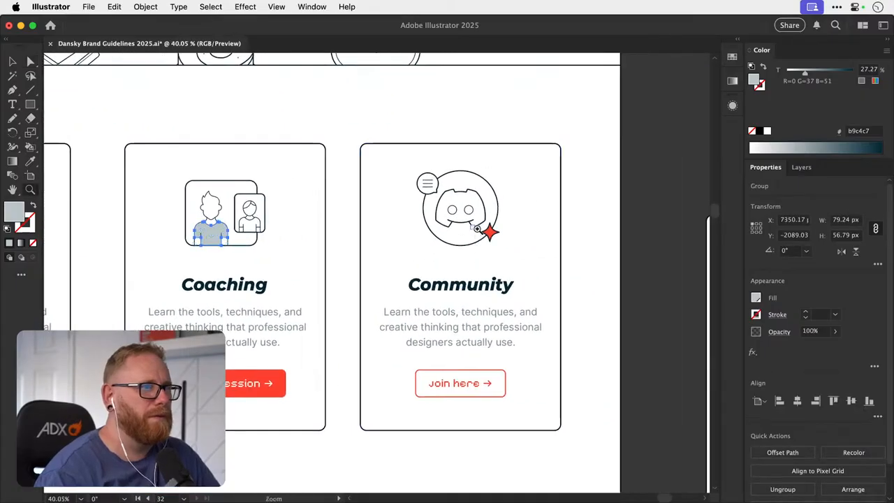
scroll(480, 231, up, 5)
key(a)
click(509, 240)
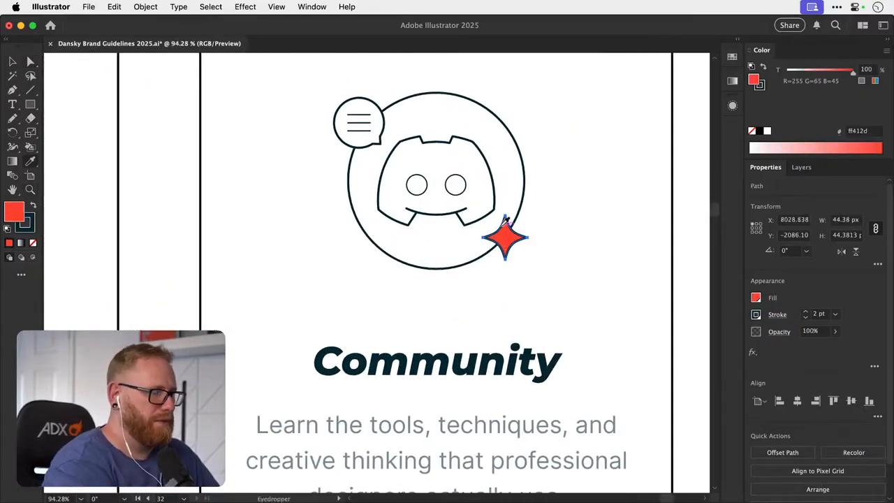
scroll(505, 221, left, 10)
click(329, 241)
key(v)
scroll(314, 246, down, 8)
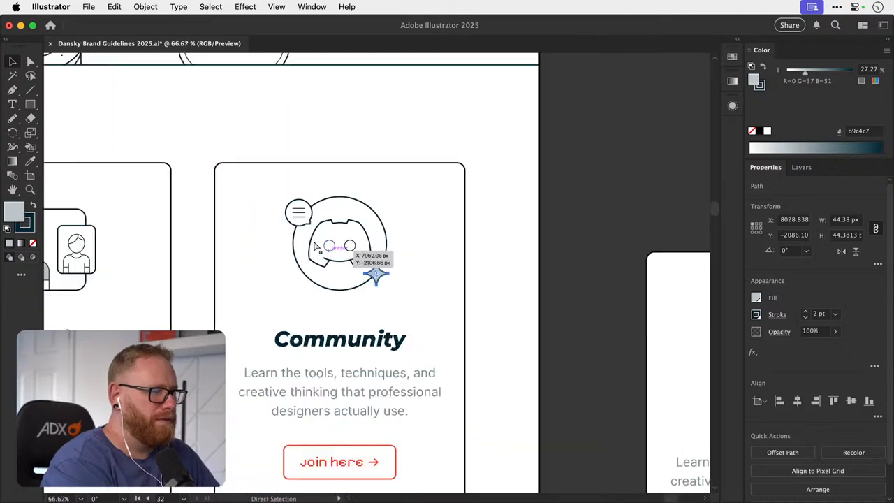
click(673, 198)
- Recolor the speech bubble in the Community card's icon with the grey b9c4c7 sampled from the neighbouring star
scroll(569, 191, left, 5)
scroll(569, 192, down, 2)
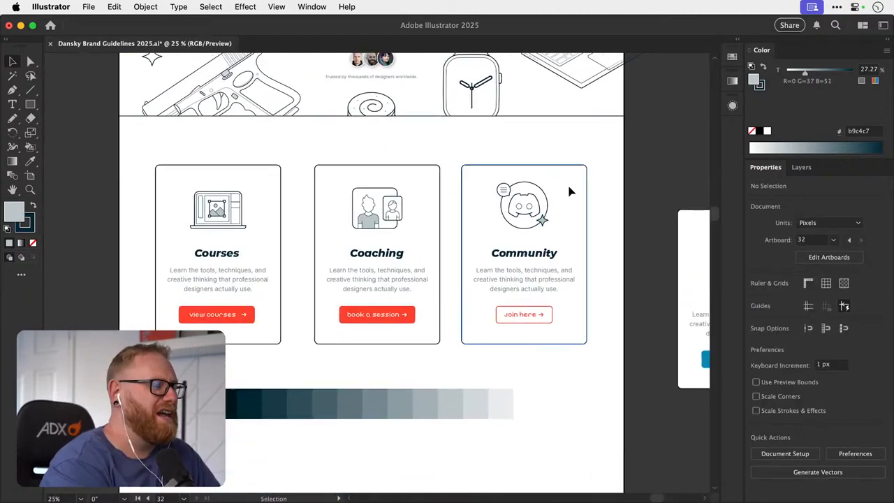
key(z)
drag(215, 212, 258, 198)
drag(324, 292, 299, 247)
key(v)
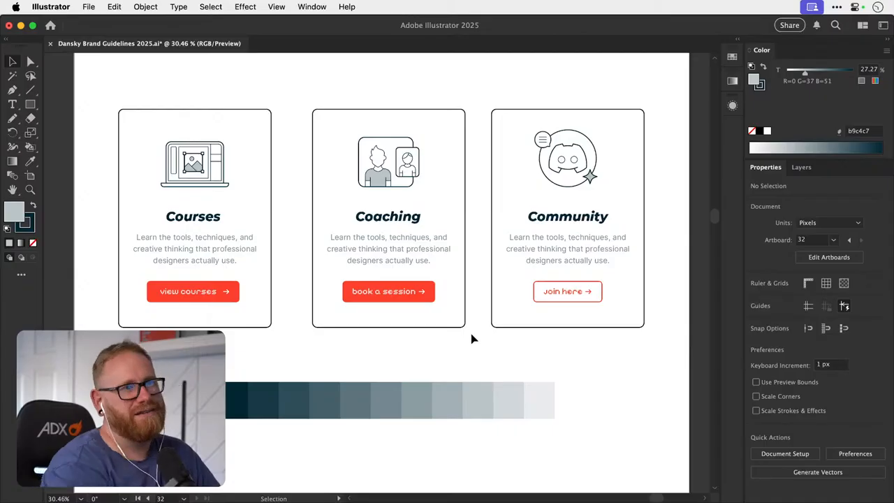
drag(518, 209, 354, 255)
key(z)
drag(401, 186, 614, 199)
key(a)
click(348, 169)
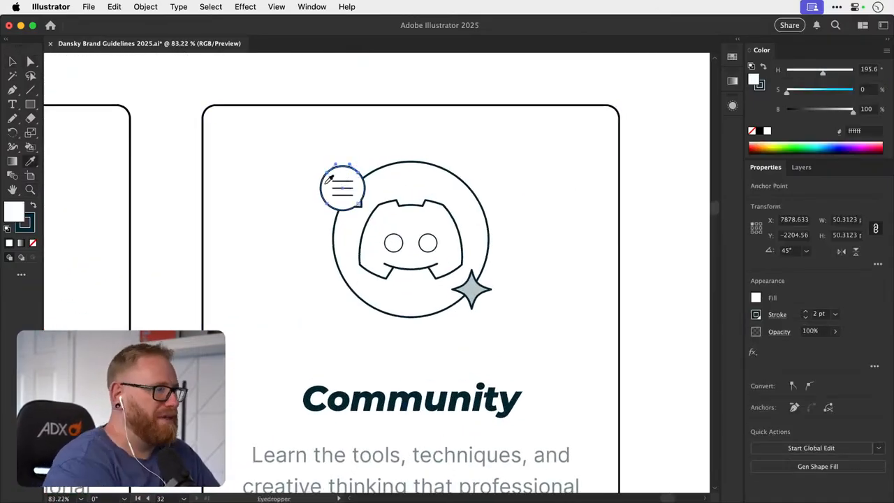
click(478, 288)
key(v)
click(664, 188)
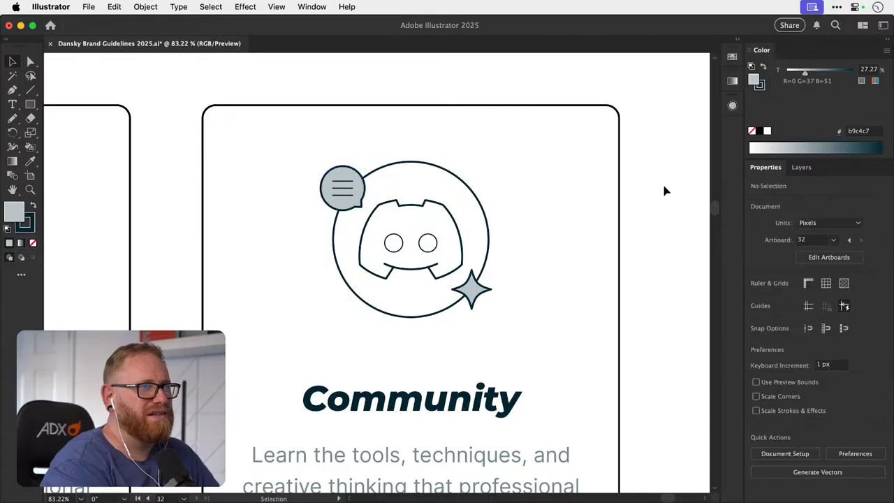
- Try moving the Community icon's speech bubble closer to the Discord logo, shifting the star and enlarging the bubble
key(super+minus)
key(super+minus)
key(super+minus)
scroll(644, 215, left, 5)
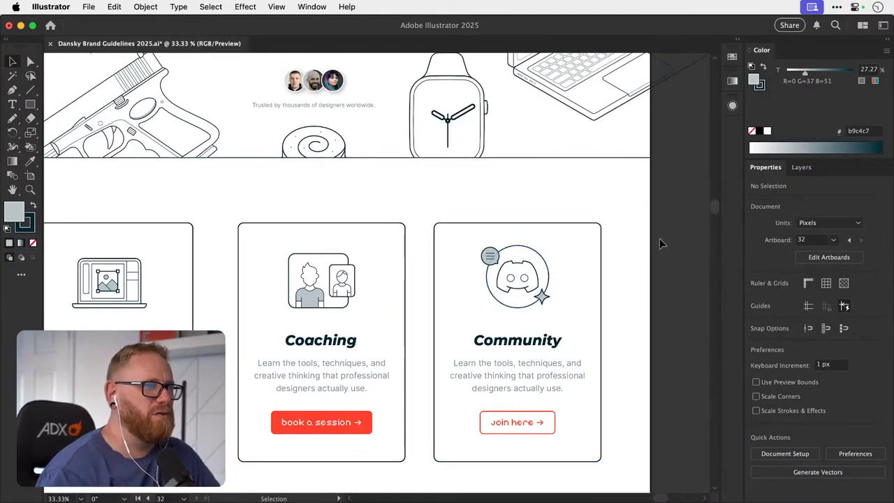
drag(516, 268, 647, 260)
drag(355, 248, 372, 268)
drag(528, 362, 520, 311)
key(super+z)
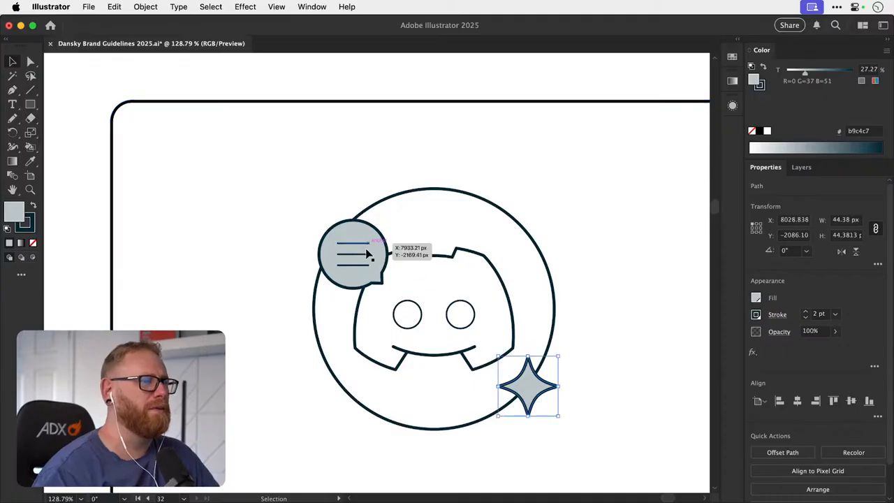
click(359, 256)
drag(309, 211, 298, 203)
click(326, 167)
key(super+minus)
key(super+minus)
key(super+minus)
key(super+minus)
key(super+minus)
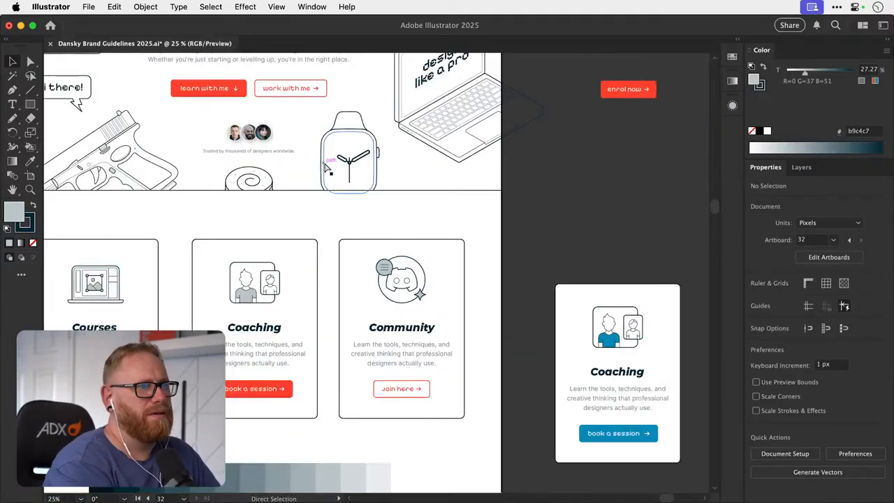
key(super+z)
click(573, 251)
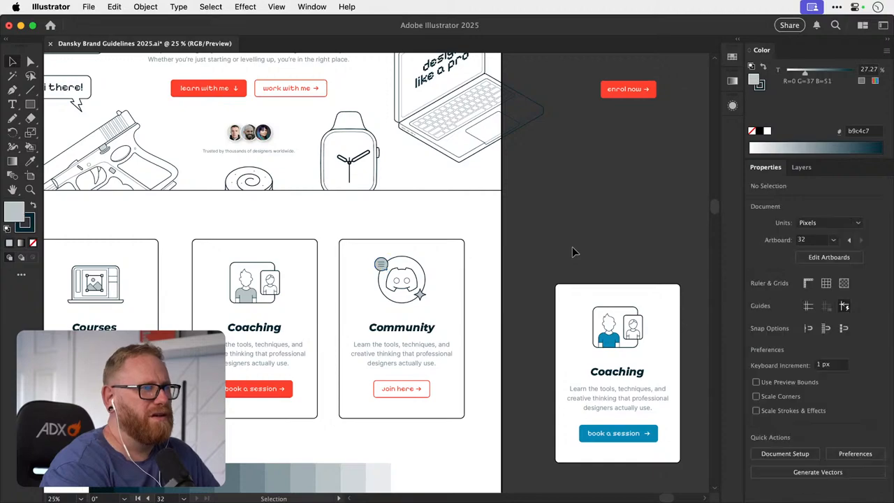
- Compare the grey accents in the three card icons with the hero section's illustrations above them
scroll(535, 249, down, 2)
scroll(535, 248, left, 3)
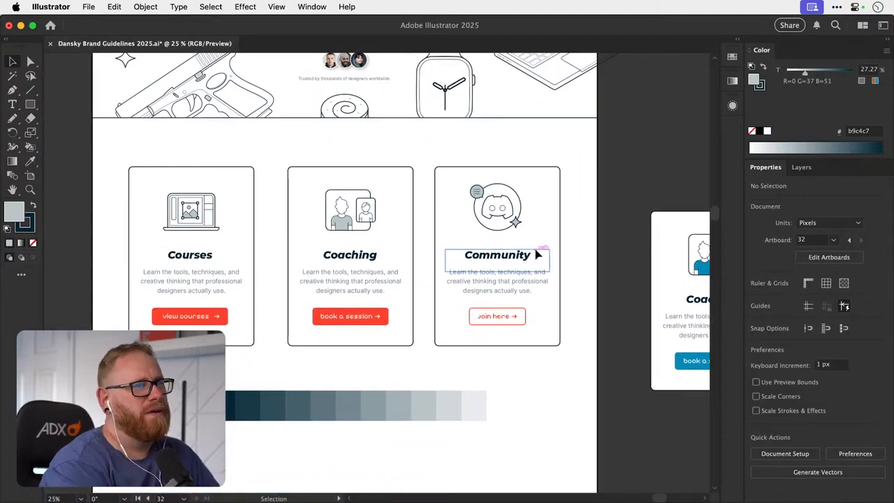
scroll(535, 255, up, 4)
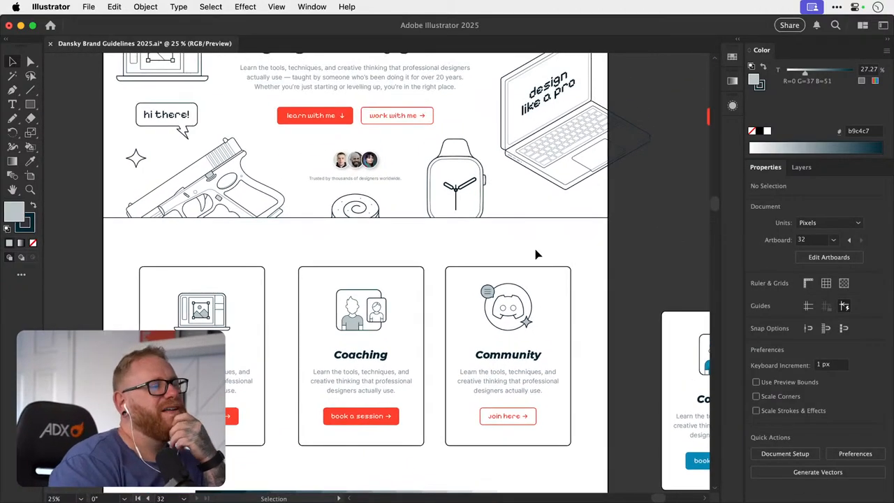
scroll(536, 255, left, 1)
scroll(536, 255, up, 2)
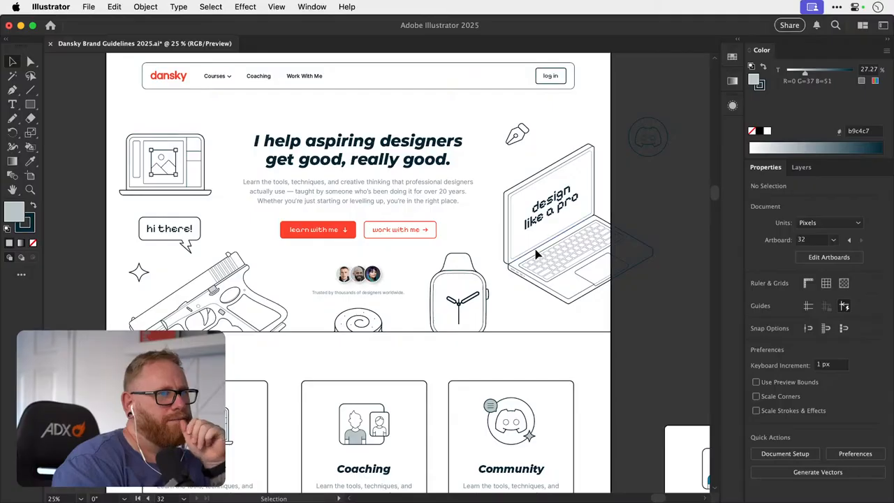
scroll(536, 255, down, 6)
scroll(536, 257, right, 1)
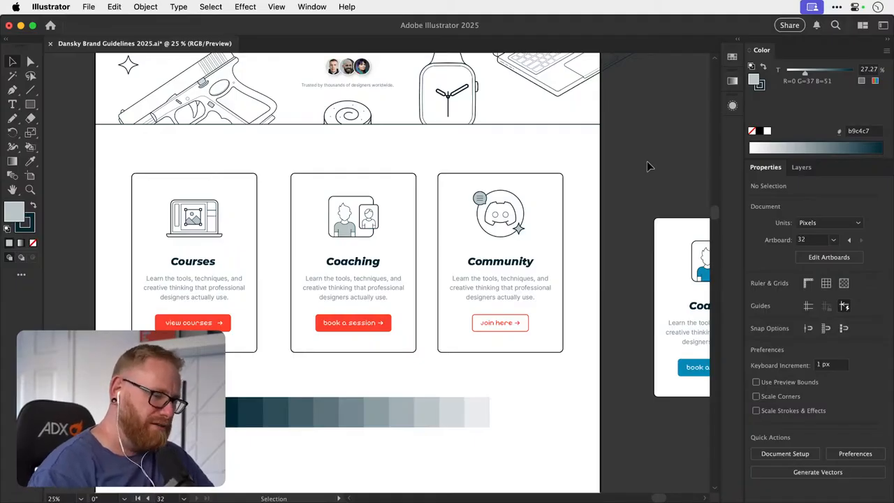
- Move the dark-to-light grey swatch strip farther down beneath the card row
drag(424, 359, 413, 387)
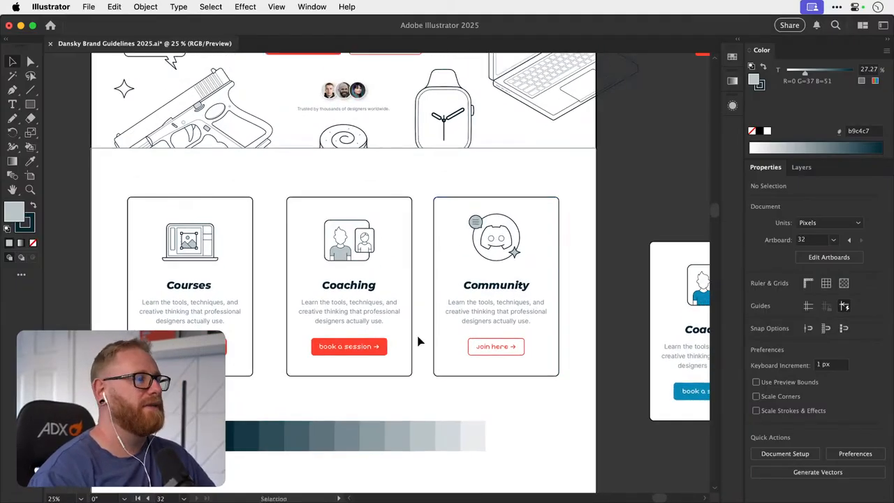
scroll(327, 380, down, 5)
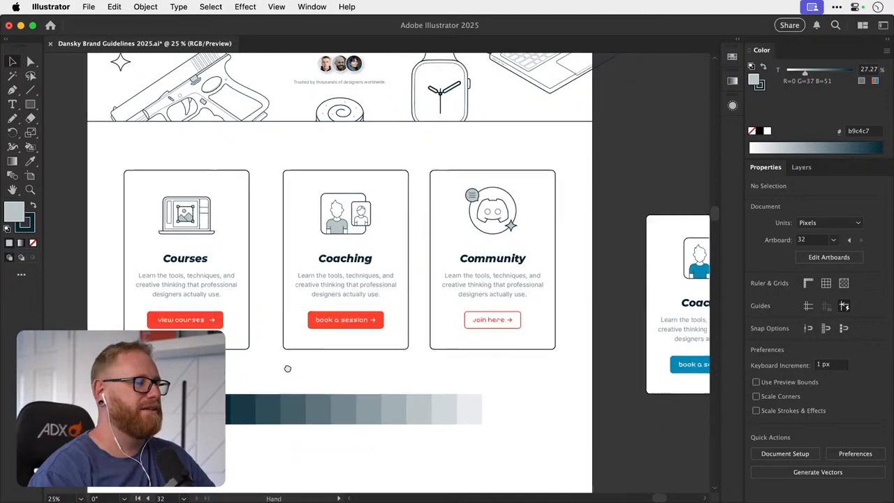
drag(395, 370, 379, 412)
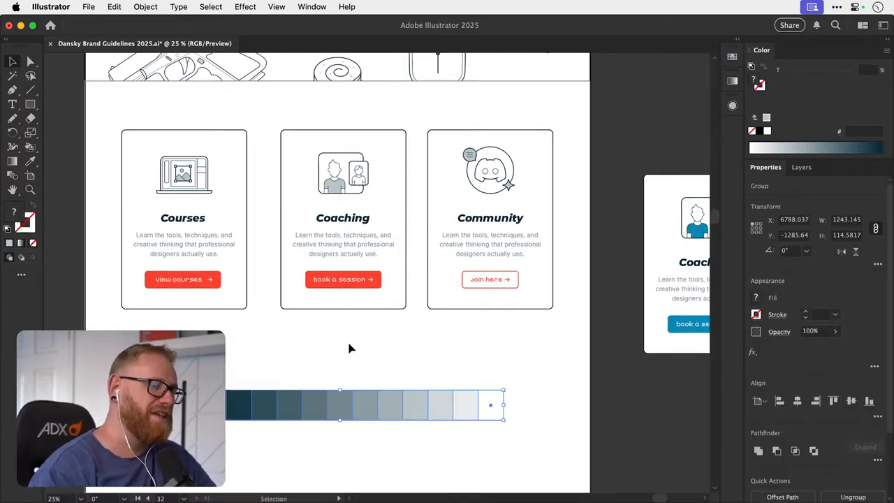
click(343, 347)
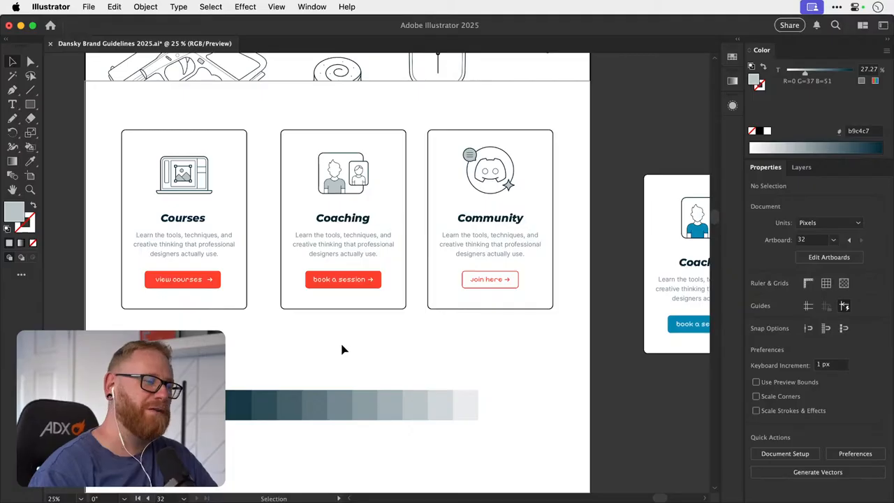
- Group all elements of the Courses card, and group the Community card's elements separately
drag(343, 349, 336, 420)
key(super+minus)
key(super+minus)
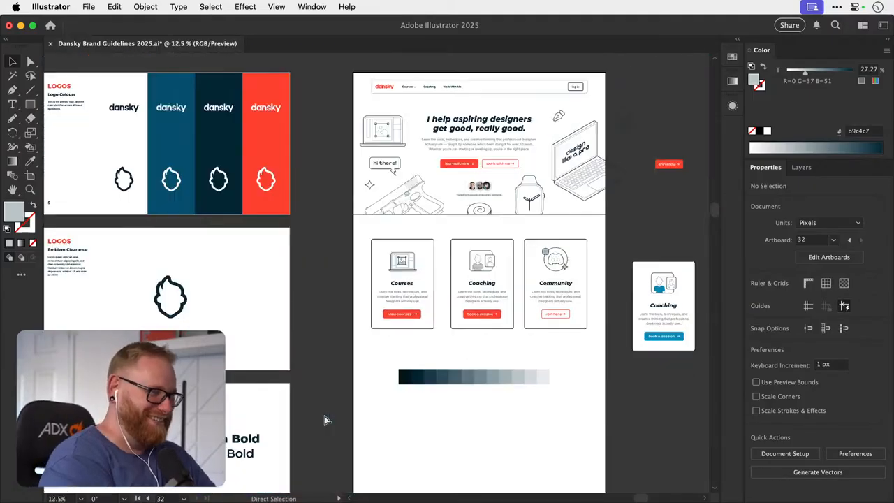
drag(414, 292, 307, 383)
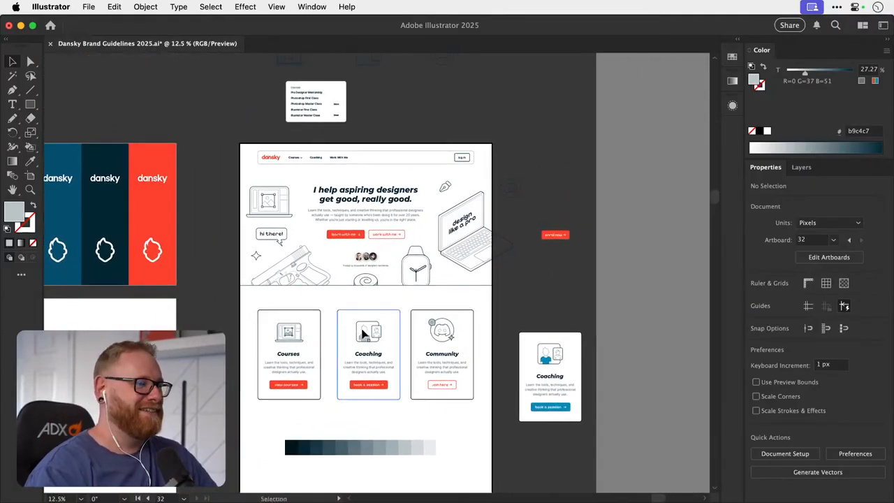
drag(389, 347, 420, 334)
drag(311, 296, 388, 409)
drag(285, 442, 287, 447)
key(super+g)
drag(415, 272, 531, 460)
key(super+g)
- Position the Courses card so that a 100 px gap separates it from the Coaching card
mouse_move(289, 354)
mouse_down()
mouse_move(504, 339)
mouse_move(331, 348)
mouse_move(352, 346)
mouse_up()
key(super+minus)
key(super+minus)
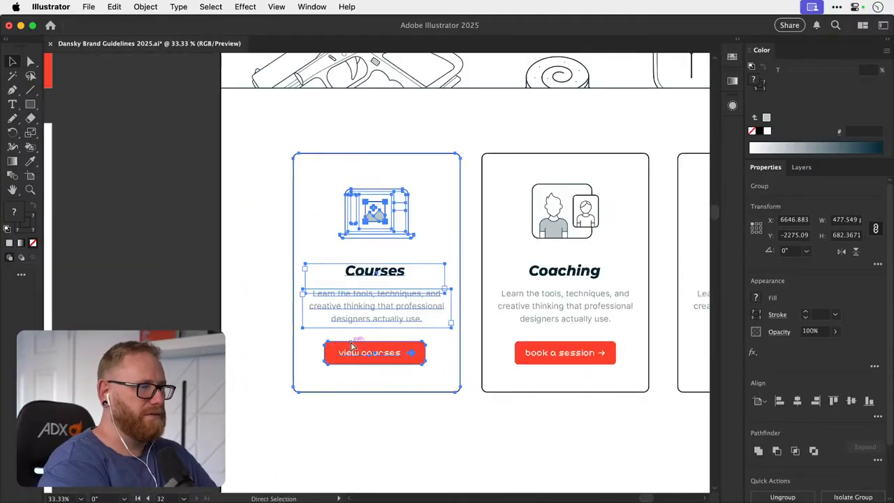
key(super+minus)
key(shift+Left)
key(shift+Left)
key(shift+Left)
key(shift+Left)
- Position the Community card 100 px to the right of the Coaching card, at X 7761.981 px
drag(491, 274, 282, 299)
drag(377, 209, 594, 249)
drag(439, 257, 354, 257)
key(shift+Right)
key(shift+Right)
key(shift+Right)
key(shift+Right)
key(shift+Right)
key(shift+Right)
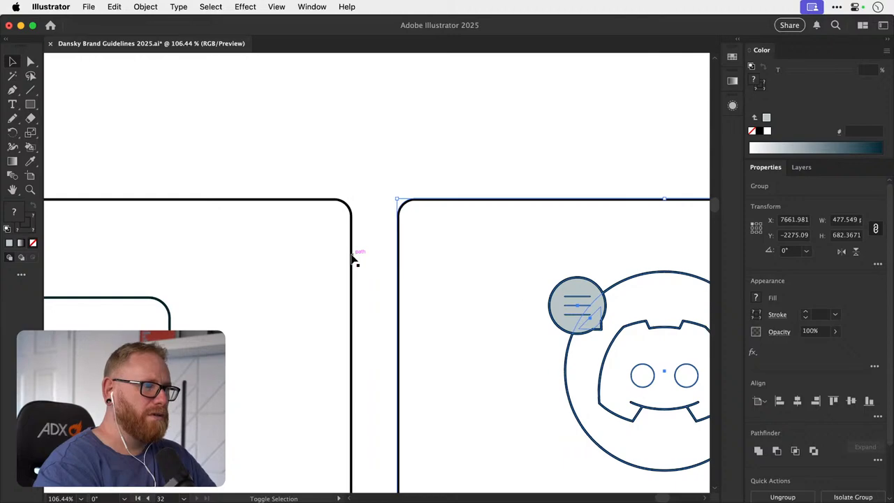
key(shift+Right)
key(shift+Right)
key(shift+Right)
key(shift+Right)
key(shift+Right)
key(shift+Right)
key(shift+Right)
key(shift+Right)
key(shift+Right)
- Ungroup the Courses, Coaching and Community cards, then deselect them and save the document
key(super+1)
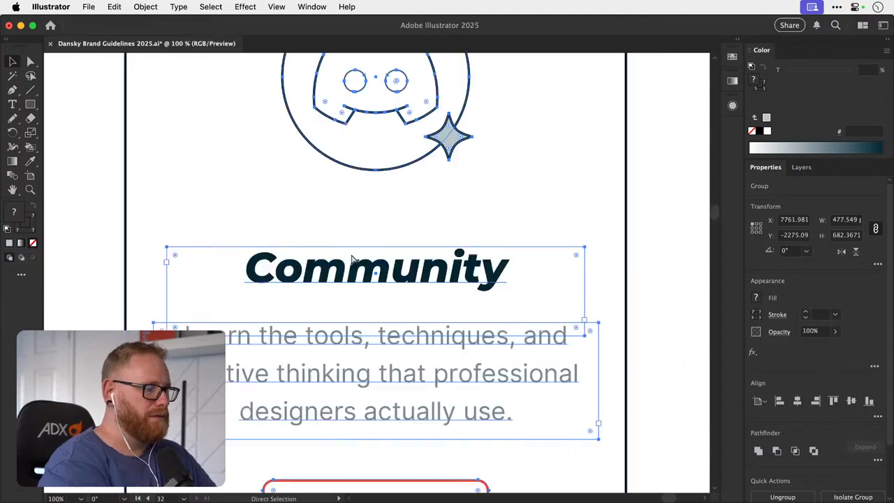
key(super+minus)
key(super+minus)
key(super+minus)
key(super+minus)
drag(210, 268, 343, 279)
key(super+minus)
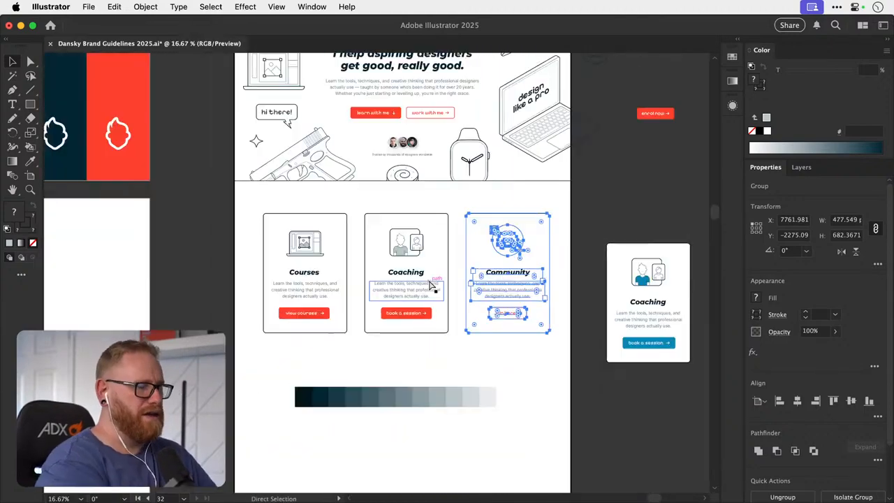
drag(273, 300, 484, 314)
key(super+shift+g)
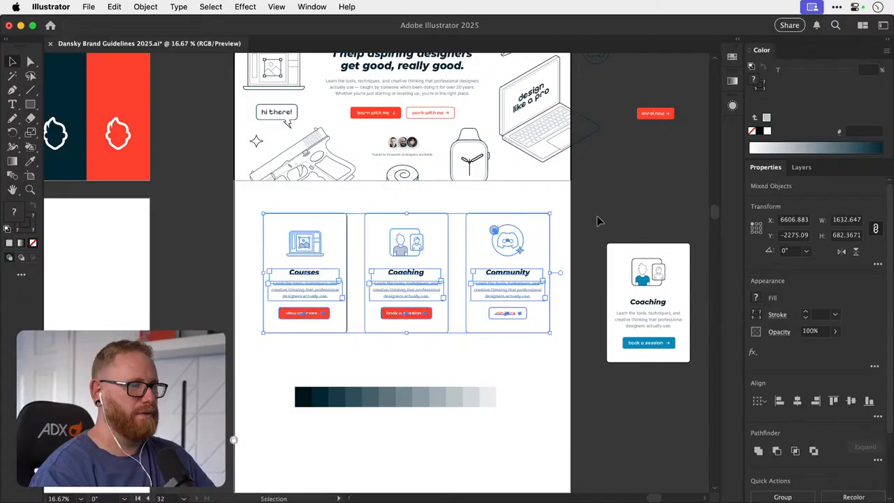
key(a)
click(597, 224)
key(super+s)
- Delete the spare Coaching card with the blue shirt and blue button beside the homepage artboard
drag(576, 276, 563, 278)
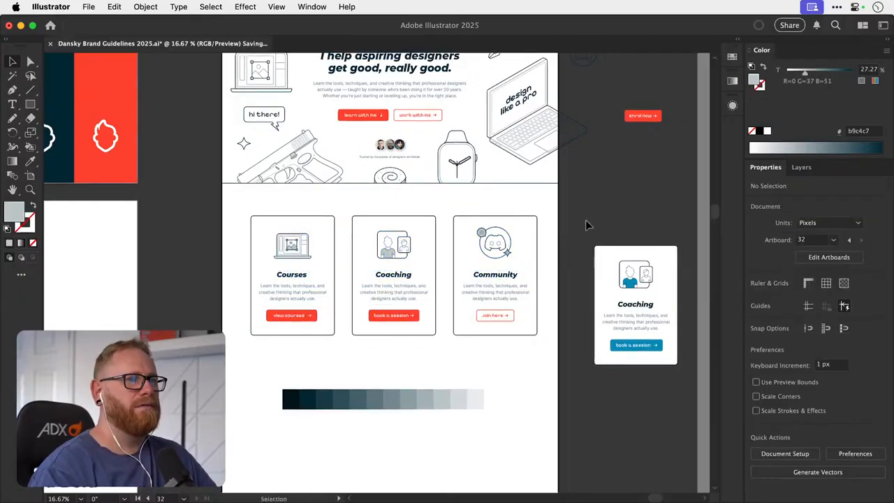
drag(586, 221, 557, 337)
key(Delete)
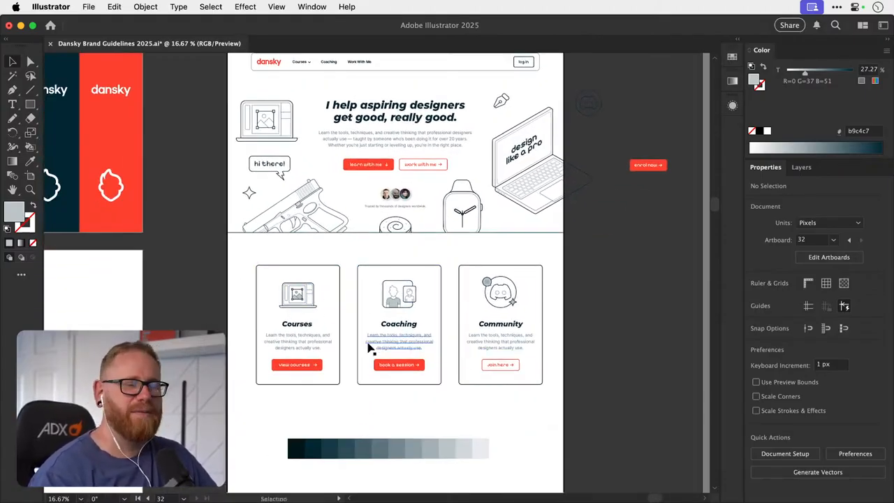
- Examine the brand guideline artboards covering logos, colours, typography and illustrations
drag(371, 345, 422, 330)
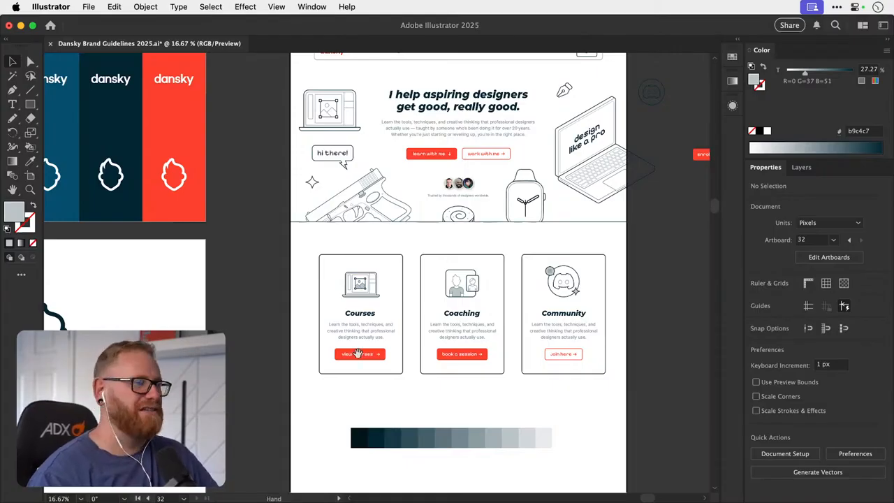
scroll(390, 415, left, 5)
scroll(395, 371, down, 2)
scroll(398, 325, down, 2)
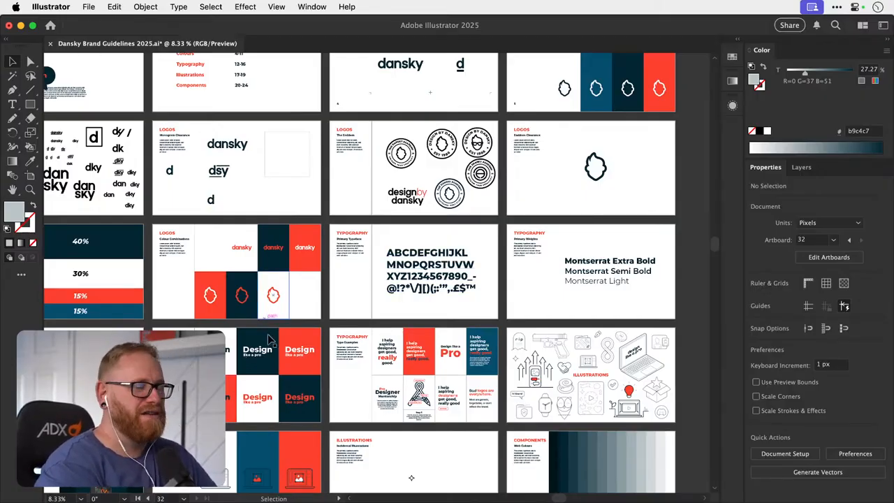
scroll(269, 339, left, 3)
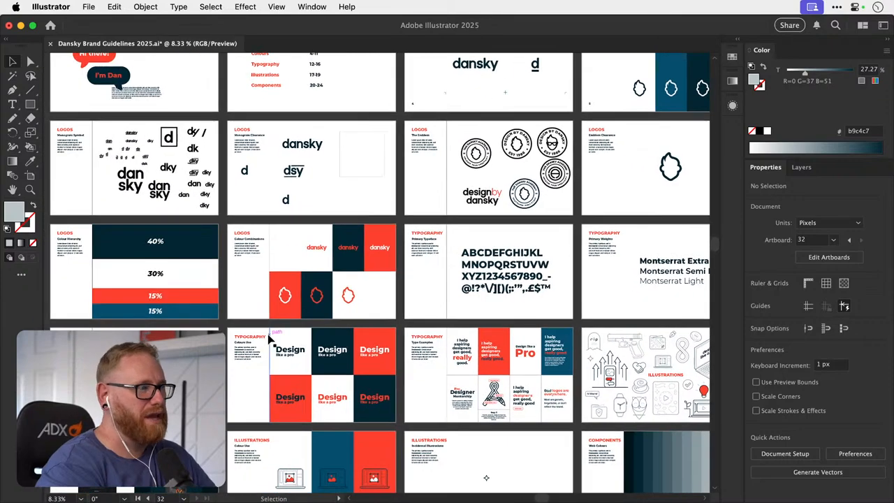
scroll(269, 339, right, 7)
scroll(269, 339, up, 2)
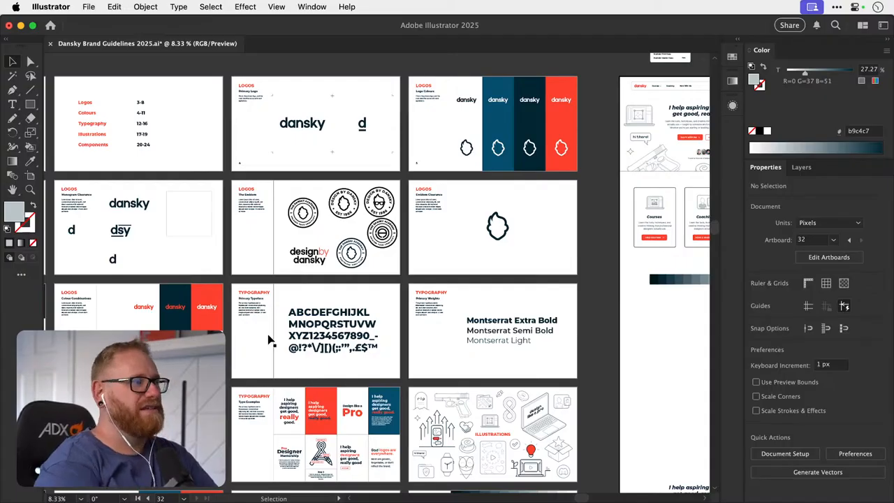
- Examine the Colour Hierarchy artboard and compare the guideline artboards with the homepage layout
drag(595, 249, 693, 286)
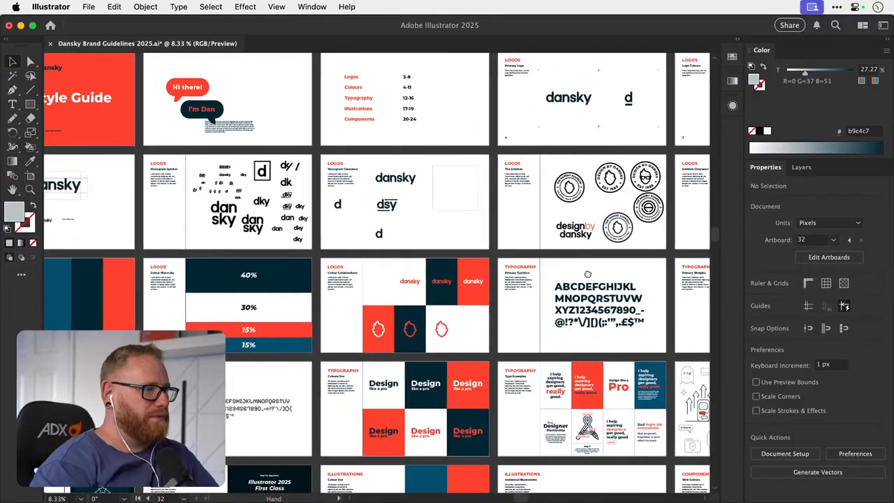
key(z)
drag(250, 307, 272, 304)
key(v)
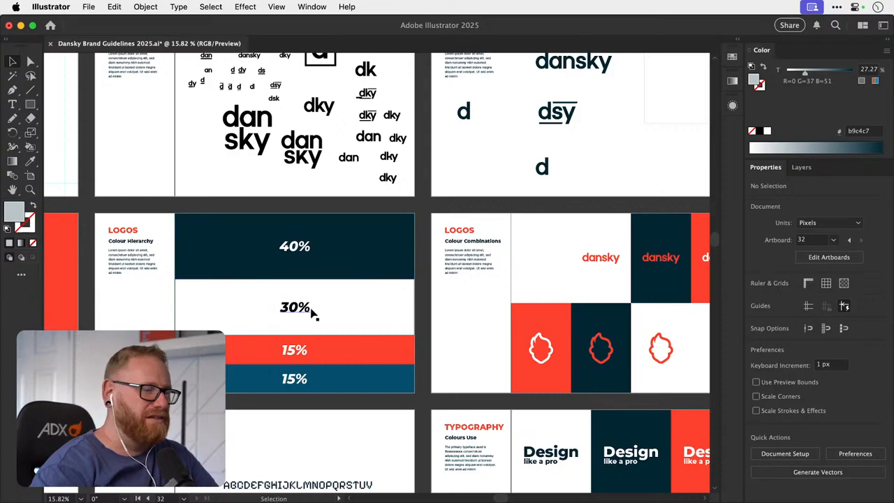
key(super+minus)
key(super+minus)
key(super+minus)
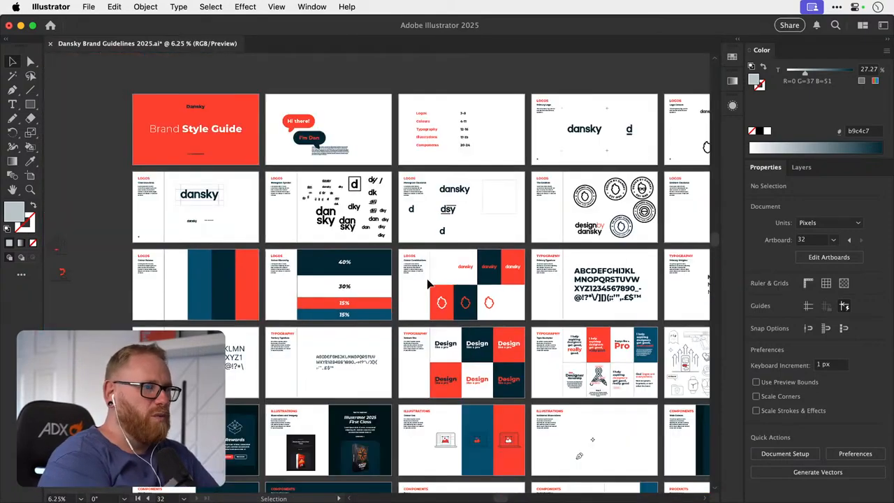
scroll(427, 280, right, 8)
scroll(428, 283, right, 5)
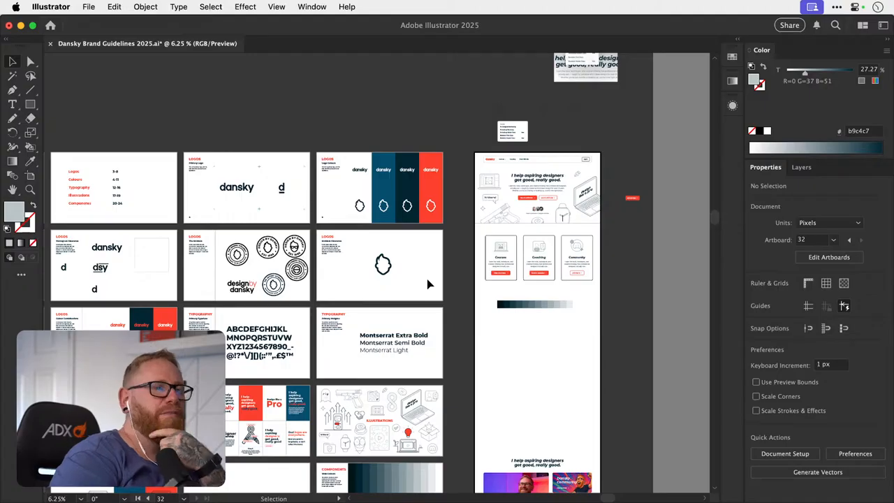
scroll(427, 283, left, 4)
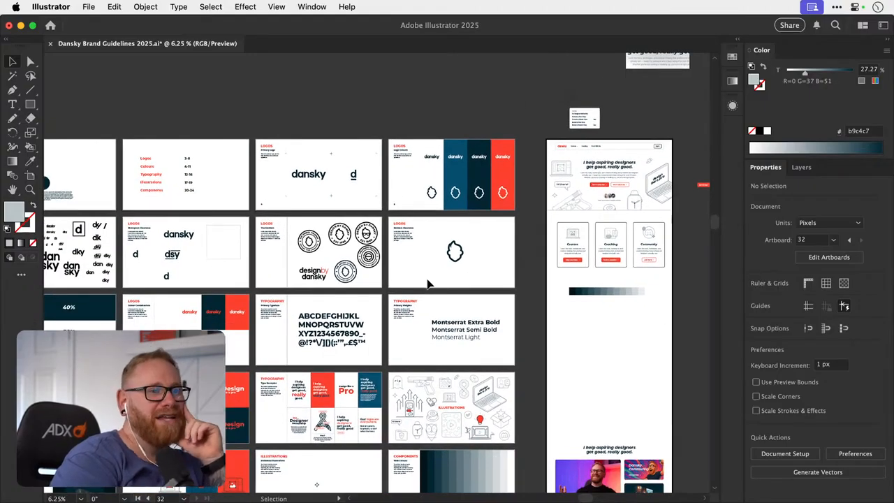
scroll(427, 283, left, 2)
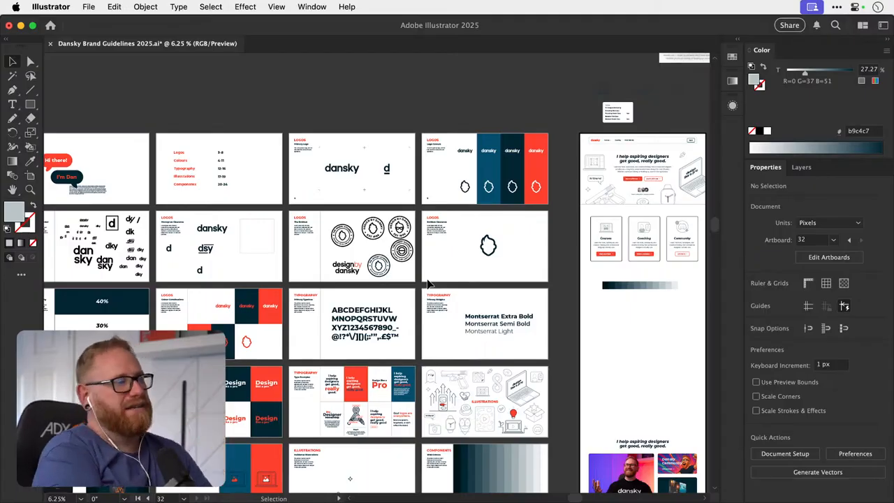
scroll(461, 98, right, 5)
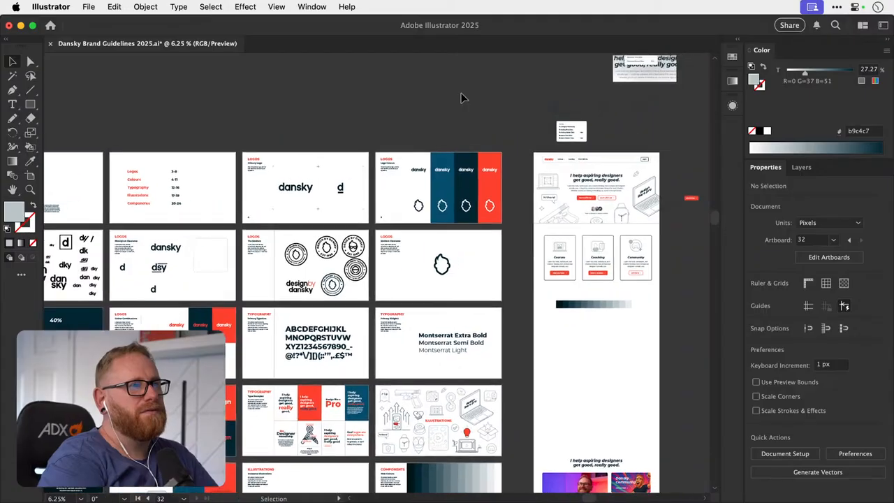
- Inspect the homepage hero and cards, and compare them with the Type Examples artboard
scroll(461, 98, right, 1)
key(z)
drag(452, 152, 580, 167)
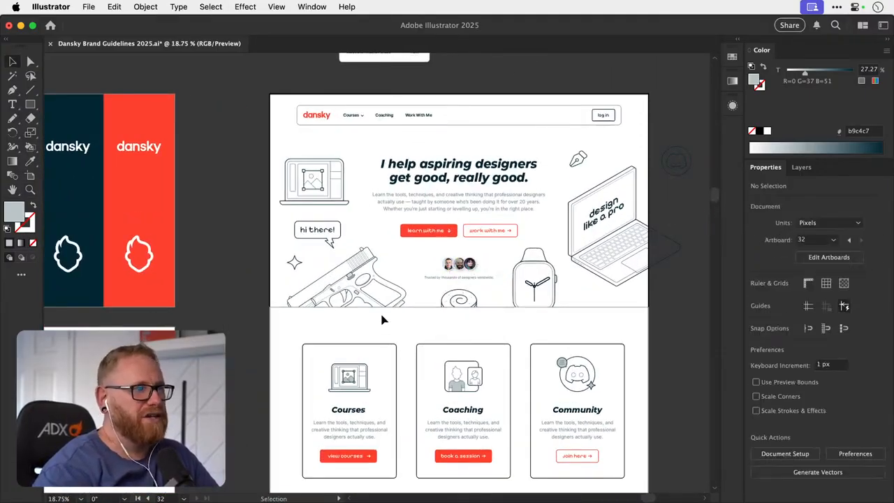
drag(412, 302, 275, 264)
drag(271, 335, 447, 215)
drag(328, 300, 436, 213)
drag(326, 360, 569, 279)
drag(412, 310, 350, 271)
drag(305, 181, 350, 180)
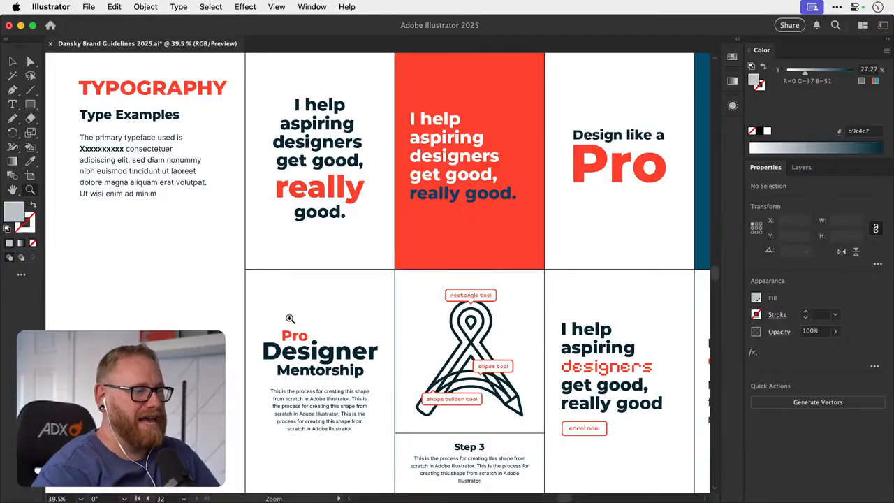
drag(500, 285, 378, 262)
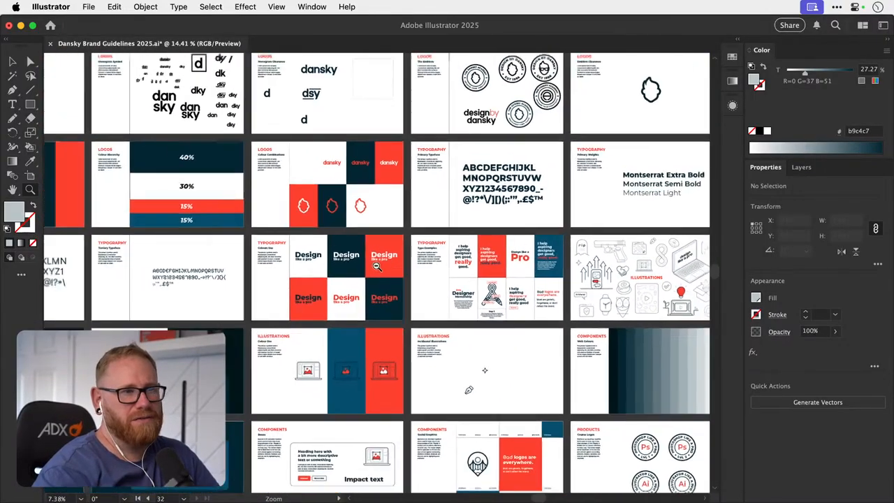
drag(441, 275, 311, 268)
drag(388, 286, 280, 267)
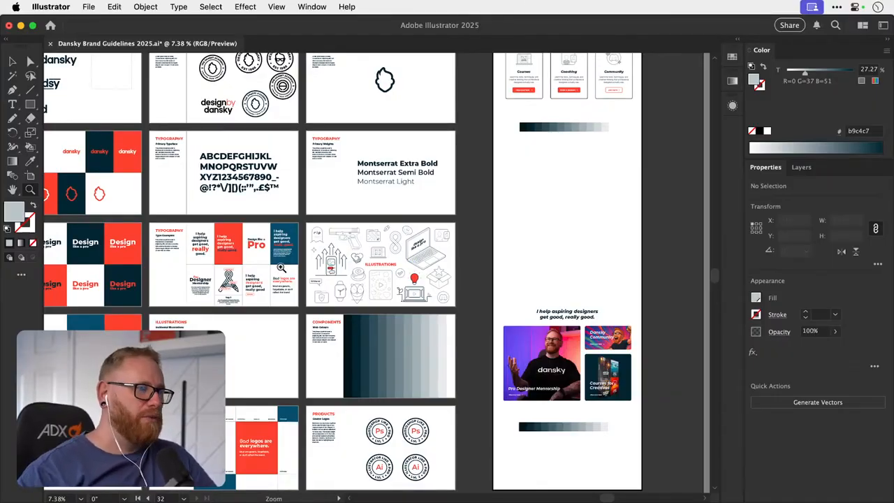
- Return to the homepage hero and card sections and save the document
drag(511, 209, 340, 363)
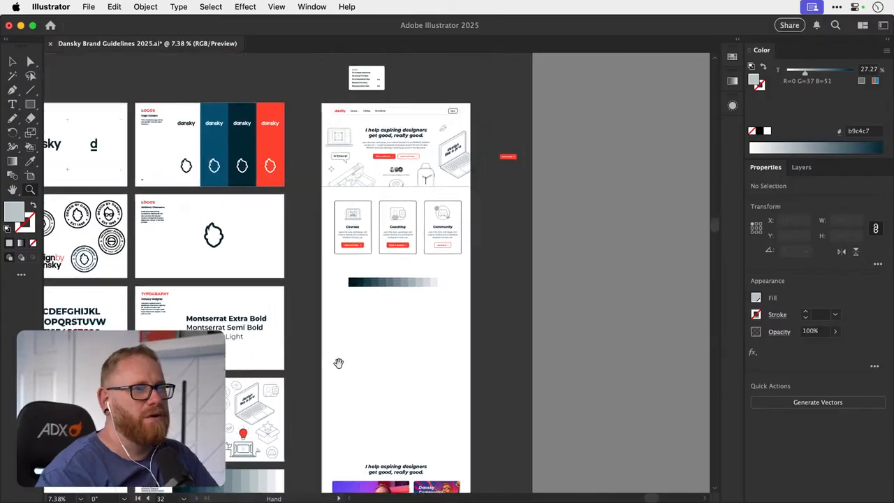
drag(419, 232, 425, 324)
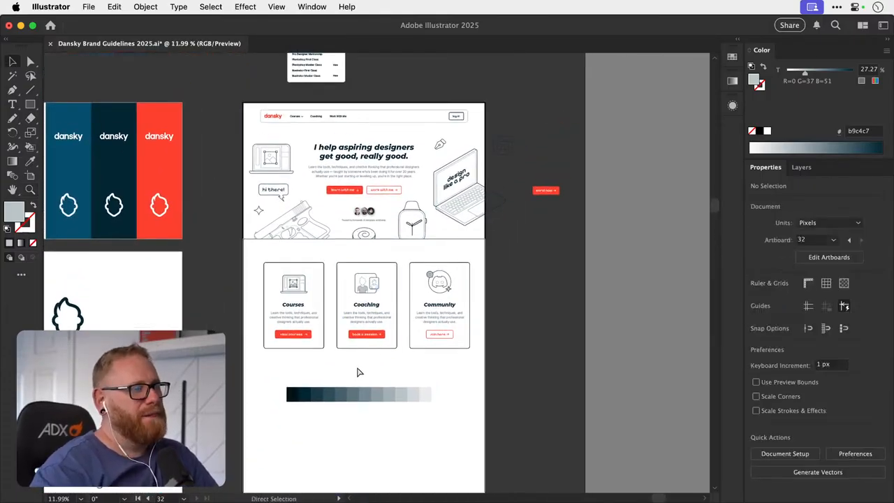
key(super+s)
- Check the properties of the blue rectangle on the Logo Colours artboard, then deselect it
drag(355, 366, 475, 349)
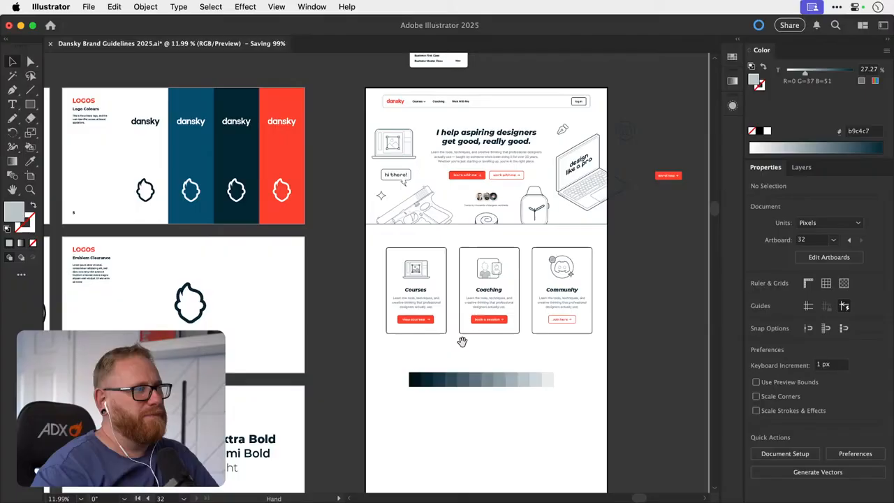
click(194, 150)
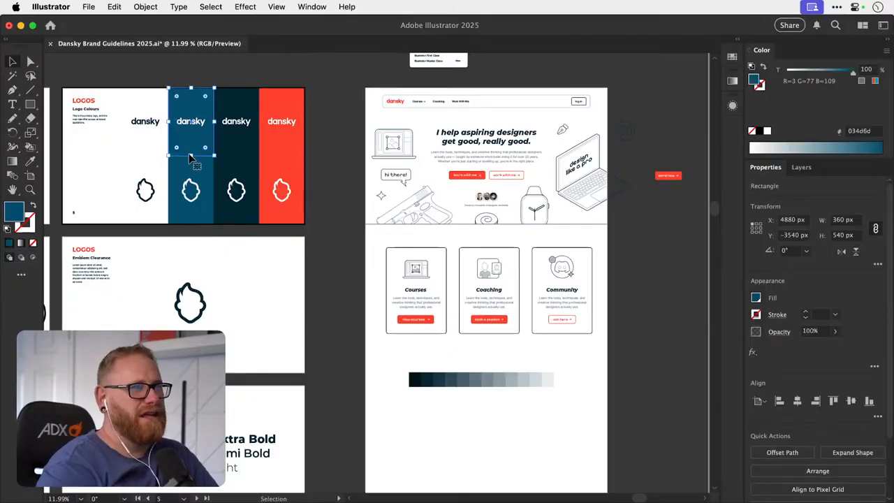
drag(447, 222, 333, 174)
click(343, 169)
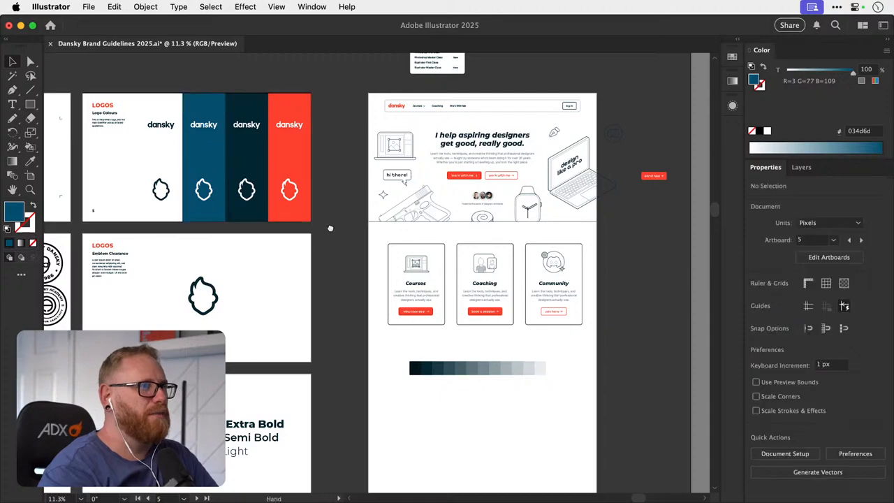
drag(331, 228, 578, 226)
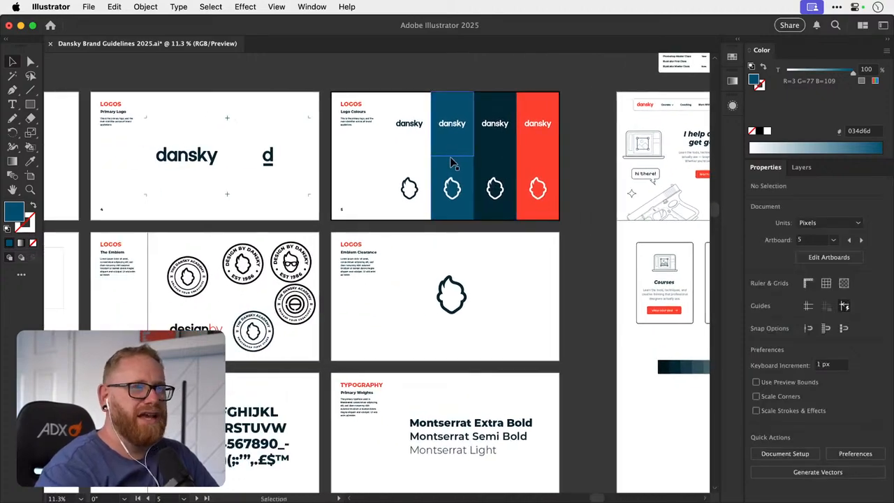
- Survey the typography, illustration, component and product artboards of the brand guidelines
key(super+minus)
key(super+minus)
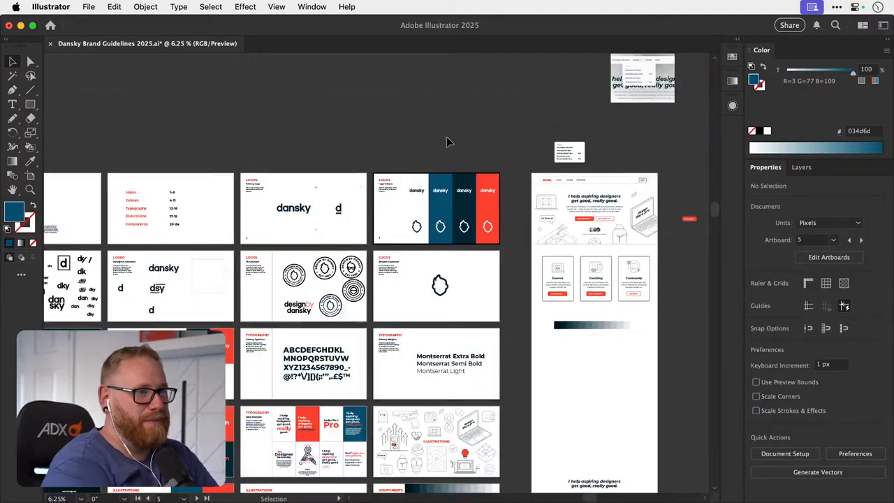
scroll(447, 138, down, 3)
scroll(448, 140, left, 5)
scroll(448, 140, down, 2)
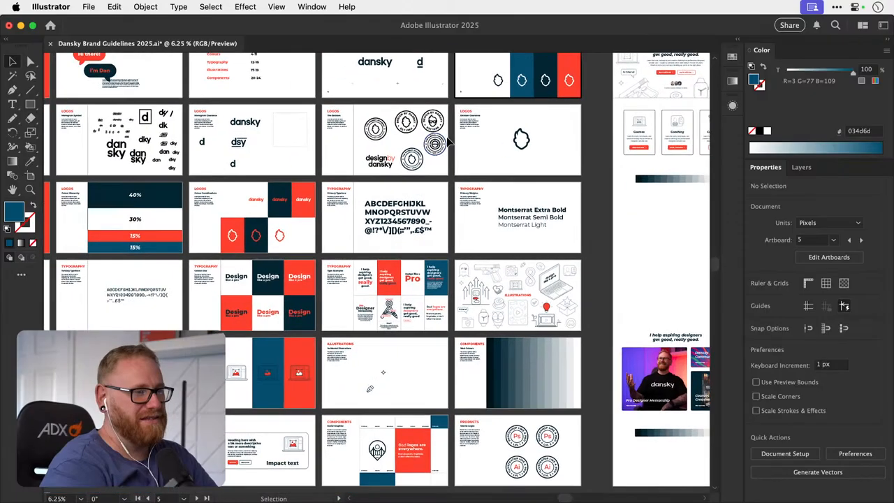
scroll(447, 141, left, 8)
scroll(448, 140, down, 6)
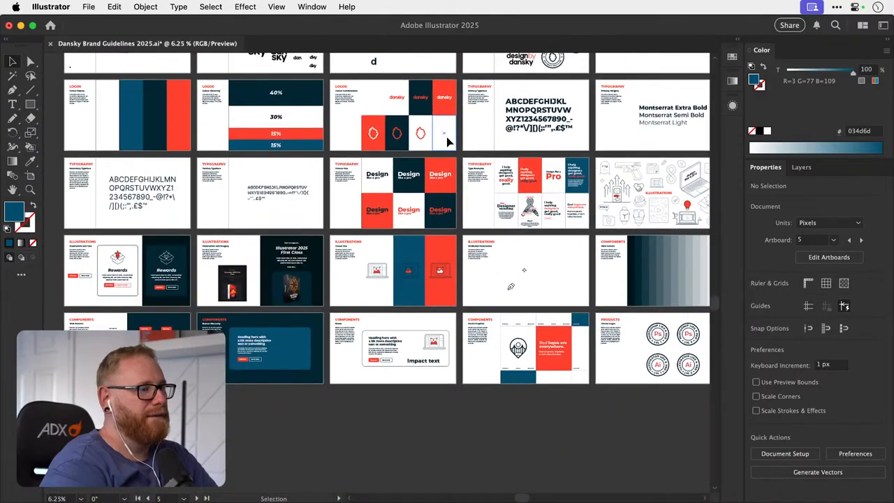
scroll(448, 140, up, 12)
scroll(448, 140, right, 18)
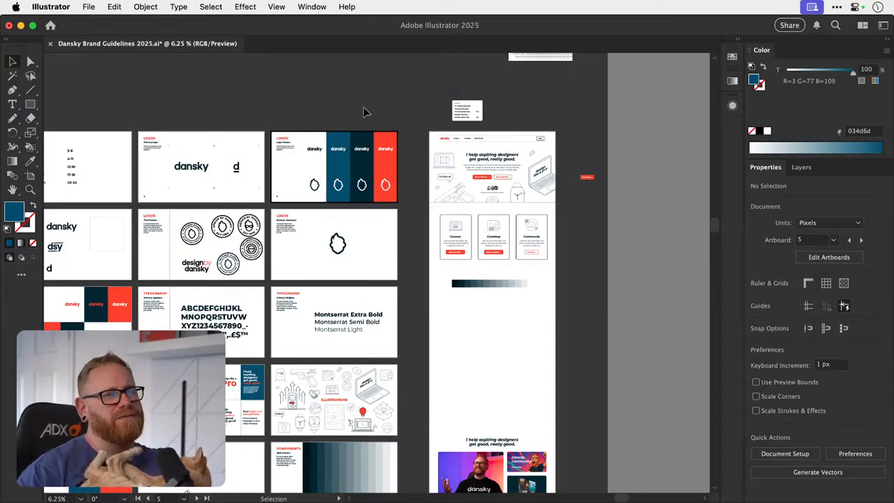
- Review the full set of brand guideline artboards alongside the homepage artboard for visual consistency
scroll(364, 107, down, 5)
scroll(363, 107, left, 5)
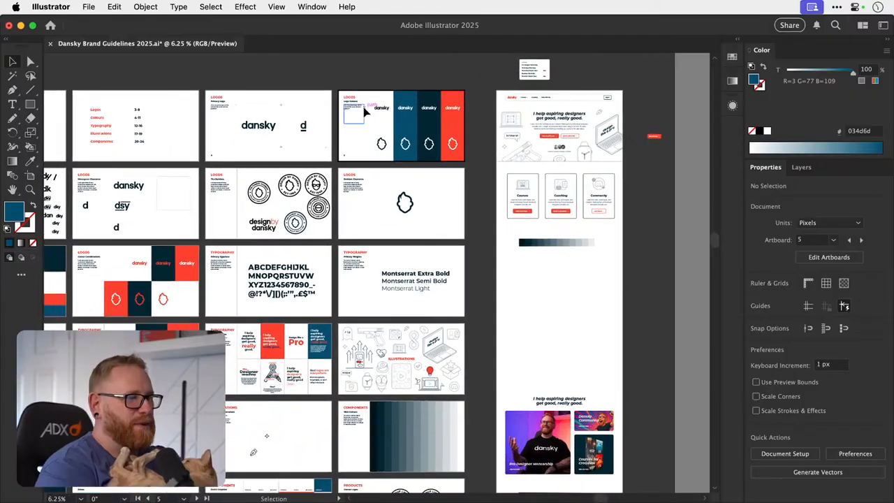
scroll(365, 112, down, 3)
scroll(365, 111, left, 2)
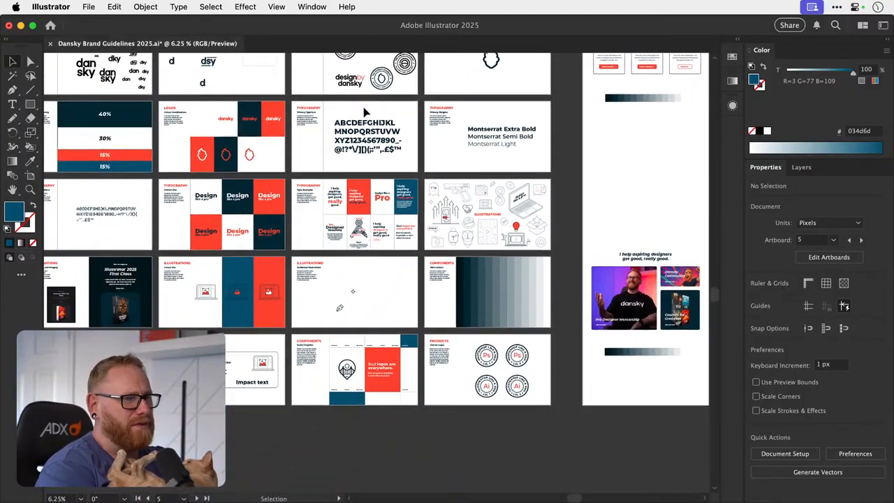
scroll(363, 112, left, 8)
scroll(364, 111, down, 2)
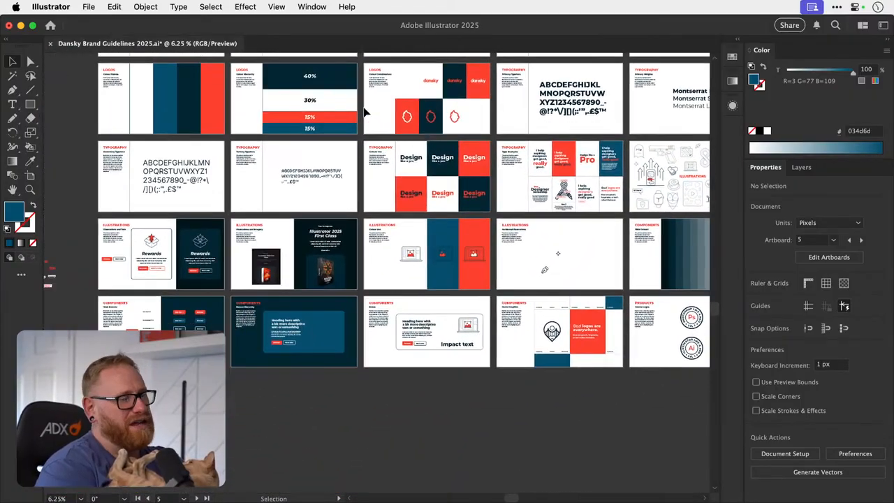
scroll(364, 111, up, 5)
scroll(363, 111, right, 1)
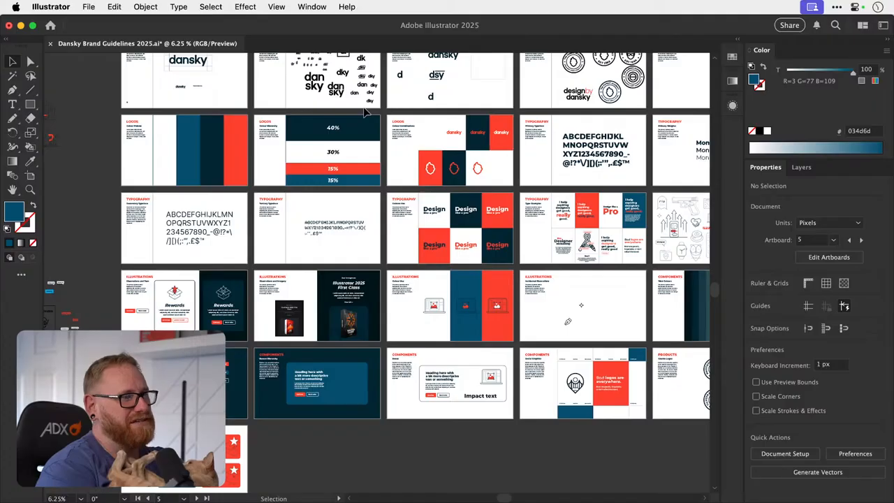
scroll(365, 112, right, 4)
scroll(364, 112, up, 1)
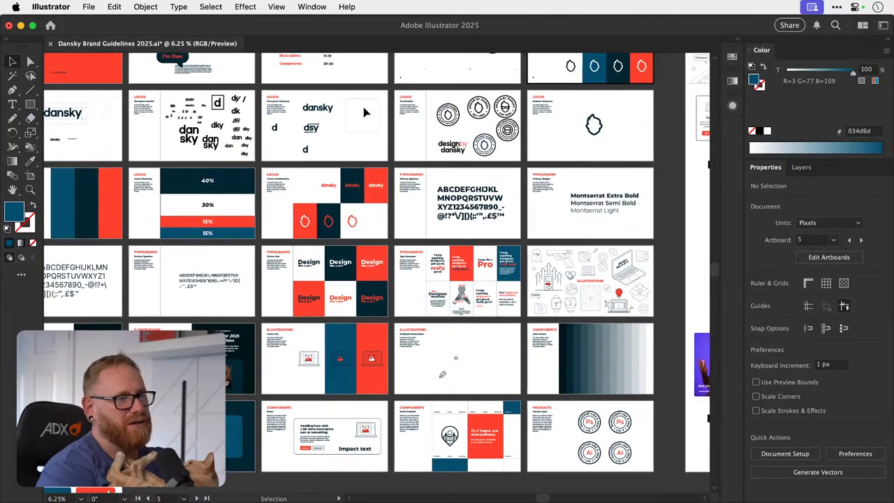
scroll(364, 112, right, 5)
scroll(365, 112, down, 1)
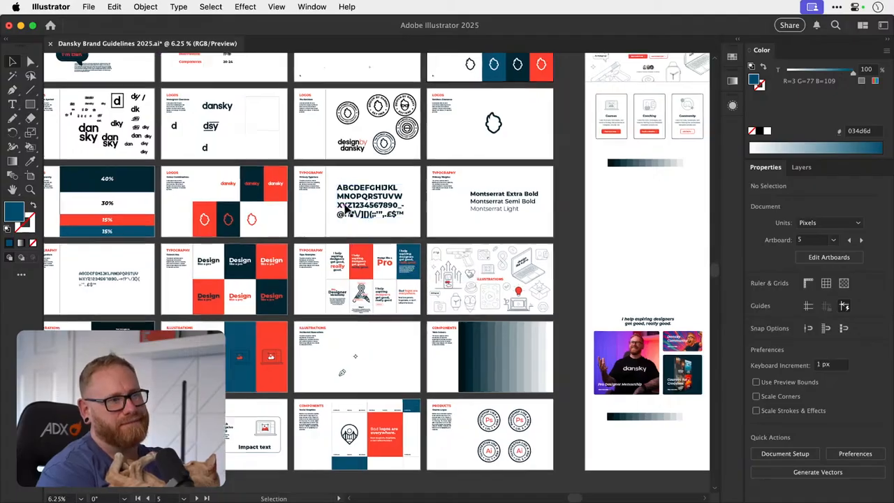
scroll(347, 210, right, 2)
scroll(347, 210, up, 1)
scroll(346, 210, down, 1)
scroll(345, 209, right, 1)
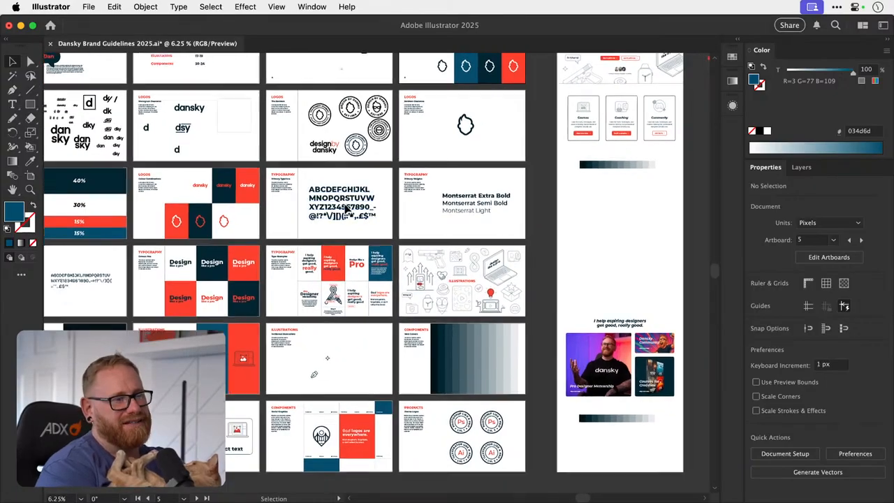
scroll(347, 214, up, 2)
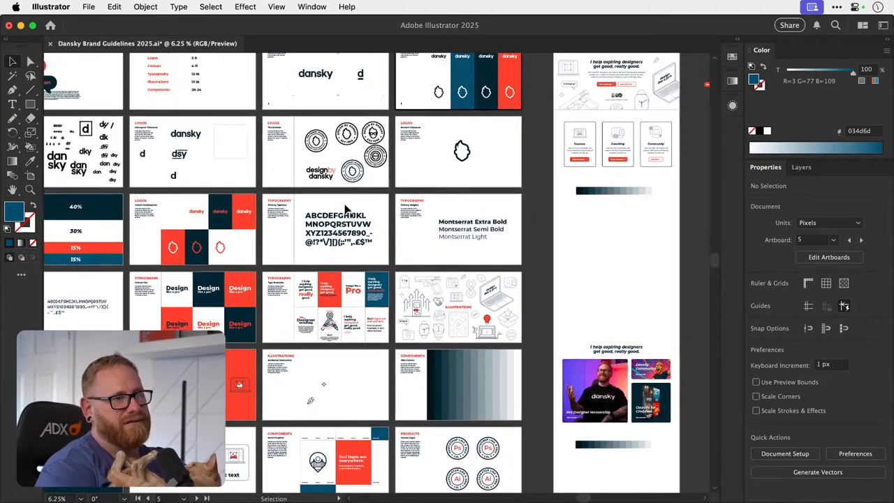
scroll(346, 209, up, 3)
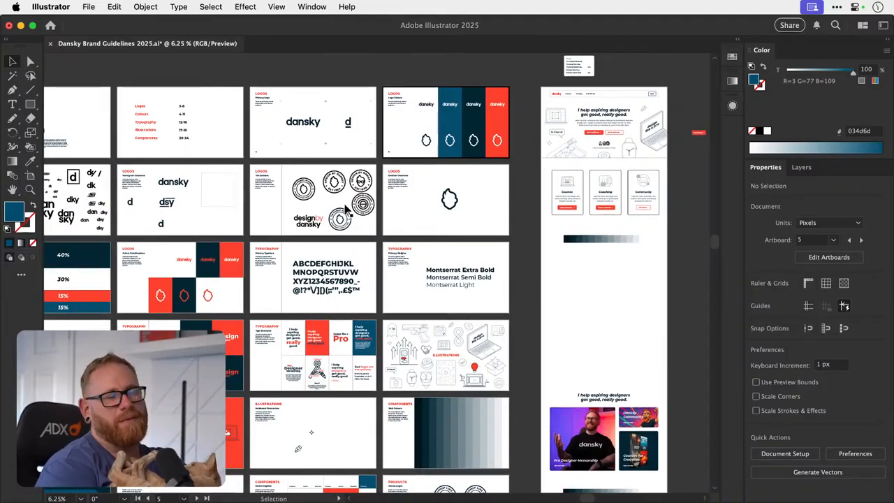
scroll(346, 209, left, 5)
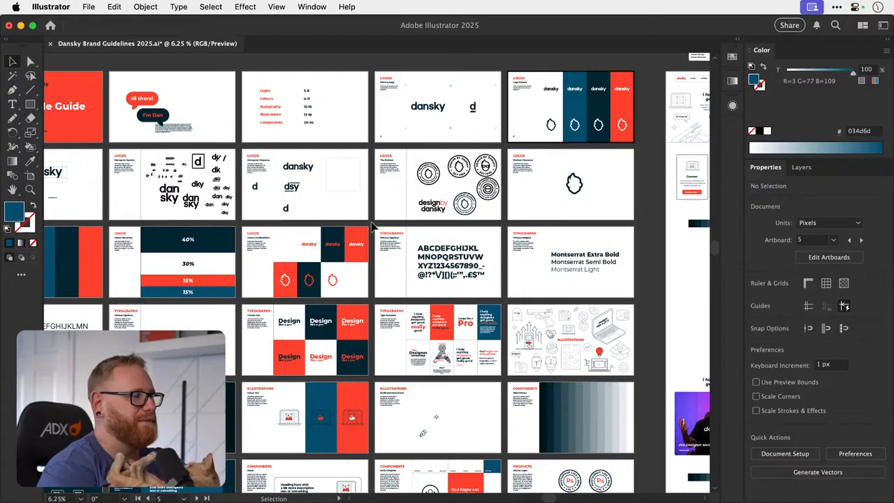
scroll(372, 225, right, 3)
scroll(372, 227, right, 10)
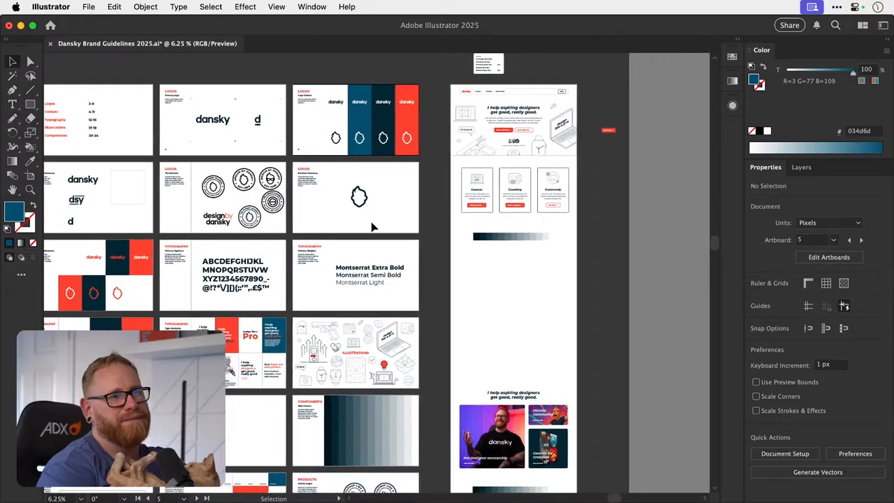
- Inspect the tint swatch strip below the Courses, Coaching and Community cards on the homepage
key(super+plus)
scroll(379, 220, left, 6)
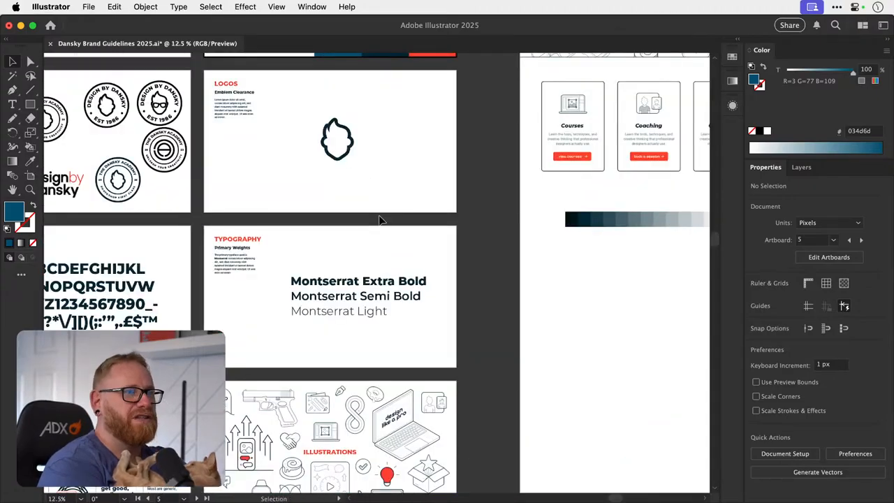
scroll(379, 220, right, 8)
key(super+plus)
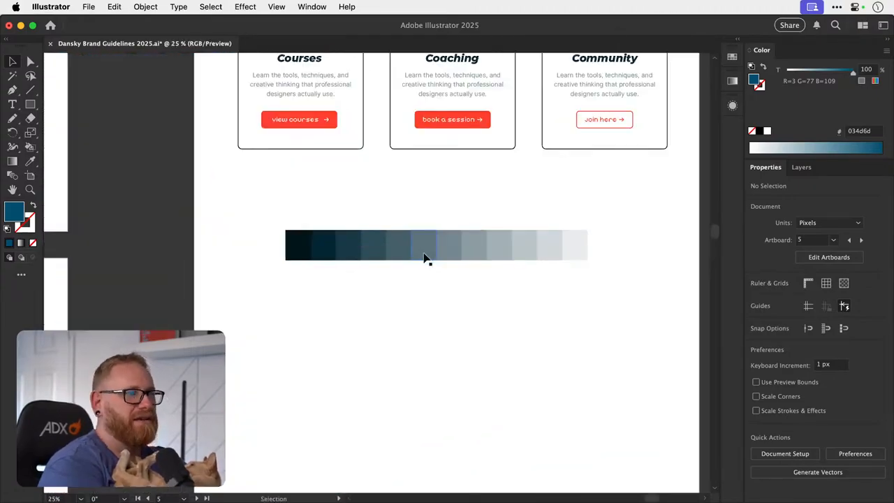
scroll(424, 256, right, 3)
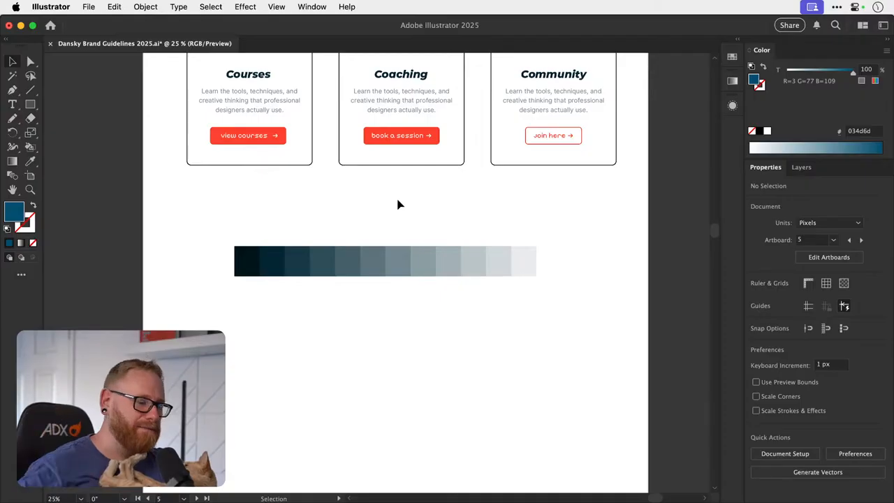
- Review the homepage's hero and Courses, Coaching and Community cards alongside the neighbouring brand guideline artboards
key(super+minus)
key(super+minus)
key(super+minus)
key(super+minus)
scroll(399, 202, right, 3)
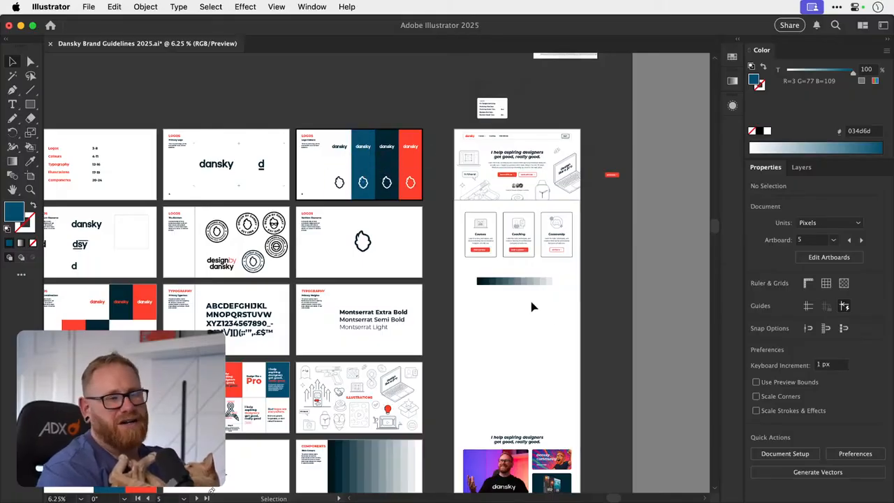
scroll(517, 307, up, 3)
scroll(516, 307, right, 2)
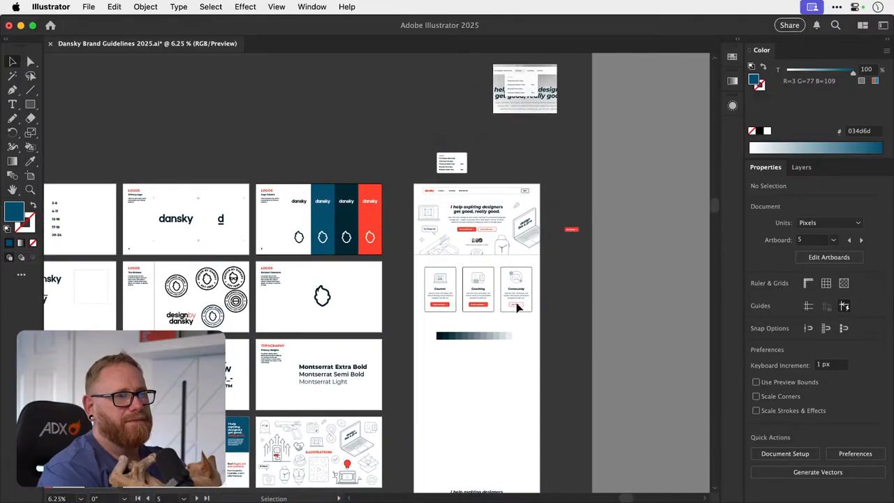
key(super+equal)
key(super+equal)
scroll(516, 307, right, 5)
scroll(517, 307, up, 1)
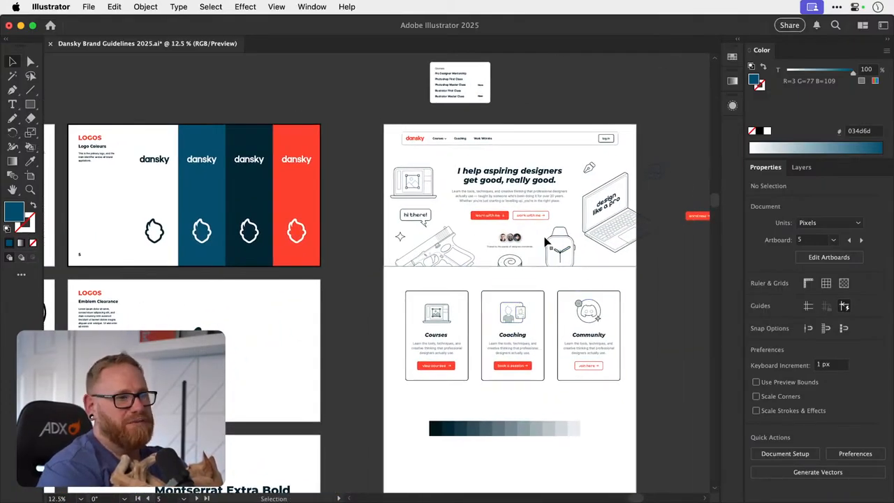
scroll(538, 340, right, 5)
scroll(538, 339, up, 1)
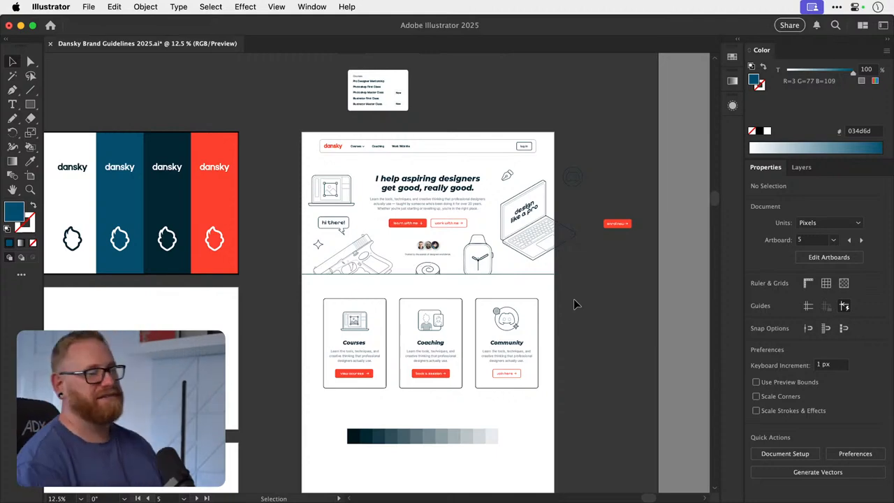
- Duplicate the darkest and the white end swatches of the tint strip directly below the strip
drag(382, 395, 330, 305)
drag(351, 363, 375, 343)
key(super+z)
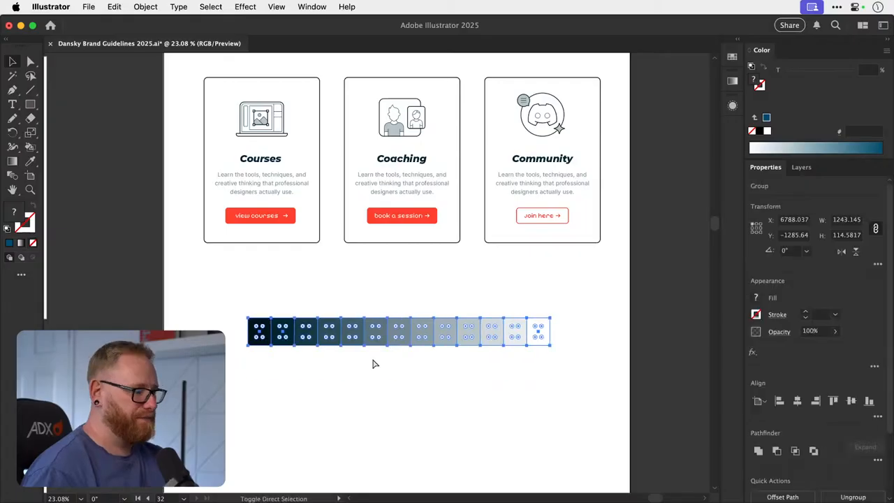
key(super+z)
click(258, 342)
shift+click(547, 335)
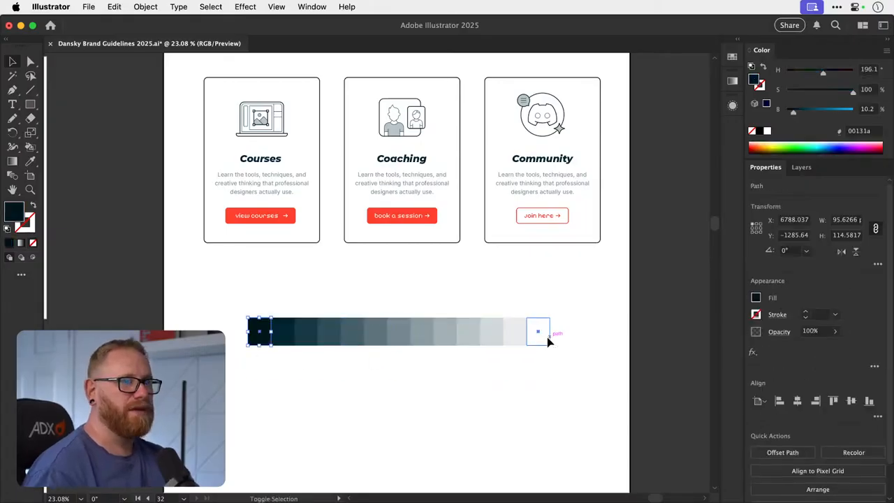
key(super+g)
drag(265, 394, 260, 313)
key(super+v)
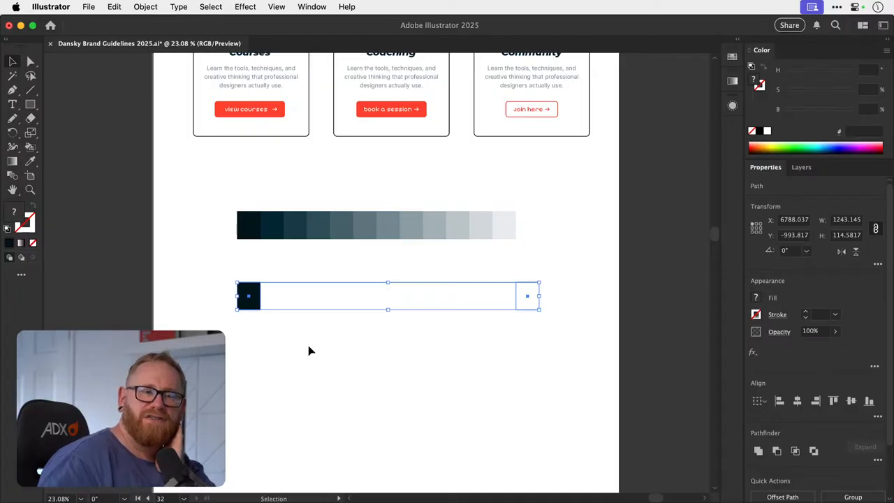
- Create a blend between the duplicated dark swatch and the duplicated white swatch
click(243, 356)
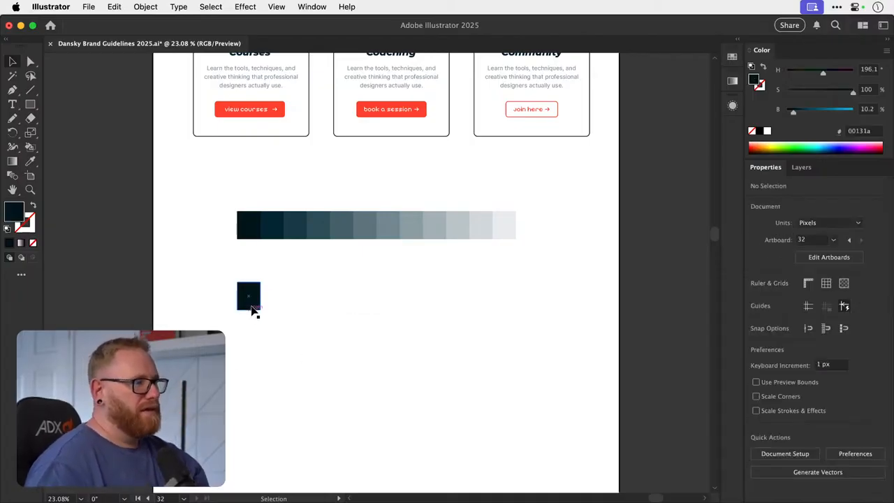
key(super+z)
drag(251, 306, 531, 279)
key(v)
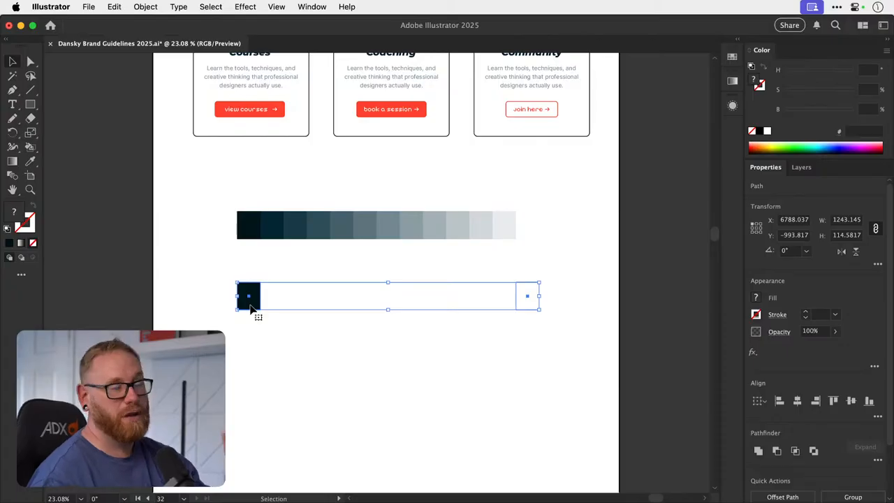
click(145, 6)
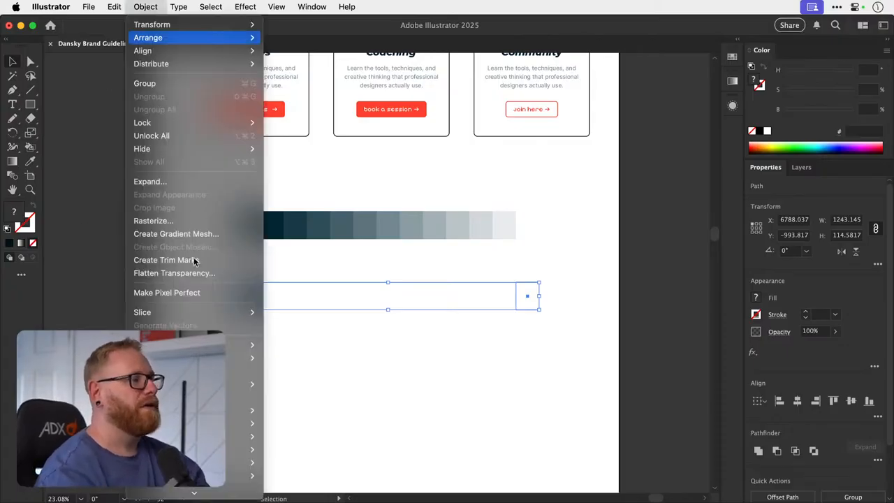
mouse_move(225, 464)
click(296, 392)
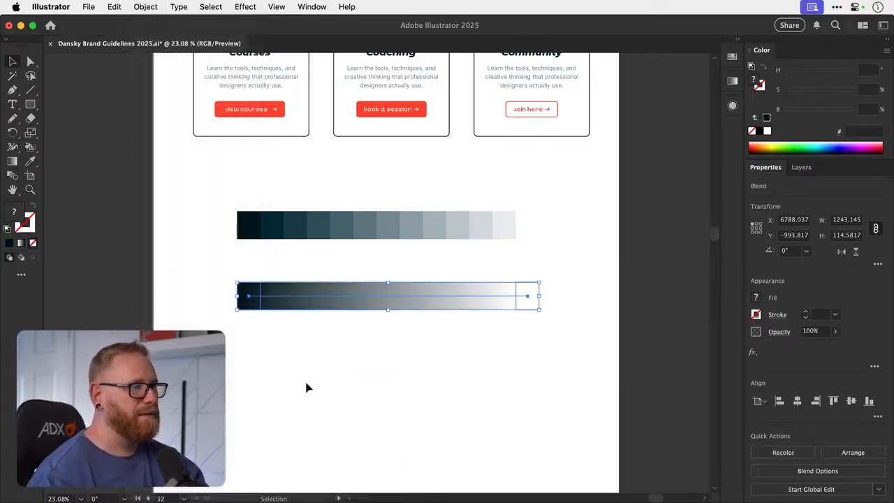
click(468, 336)
scroll(468, 336, up, 5)
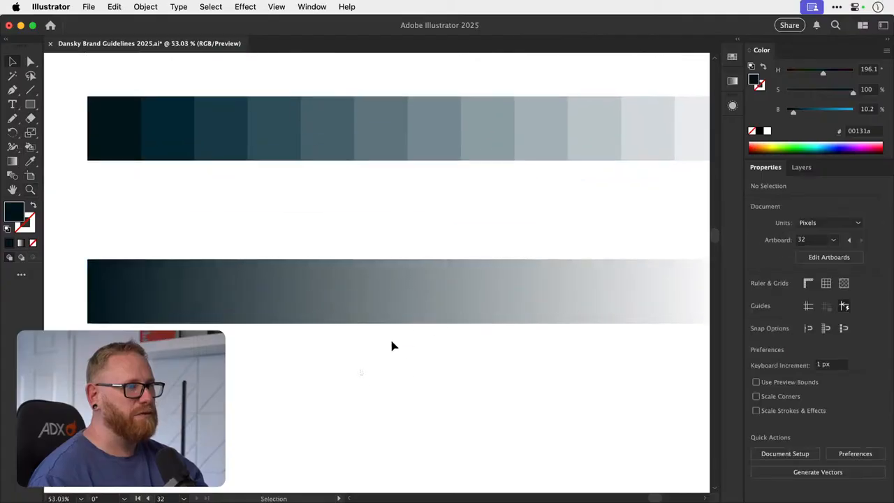
- Set the new blend's spacing to Specified Steps with 11 steps
click(364, 308)
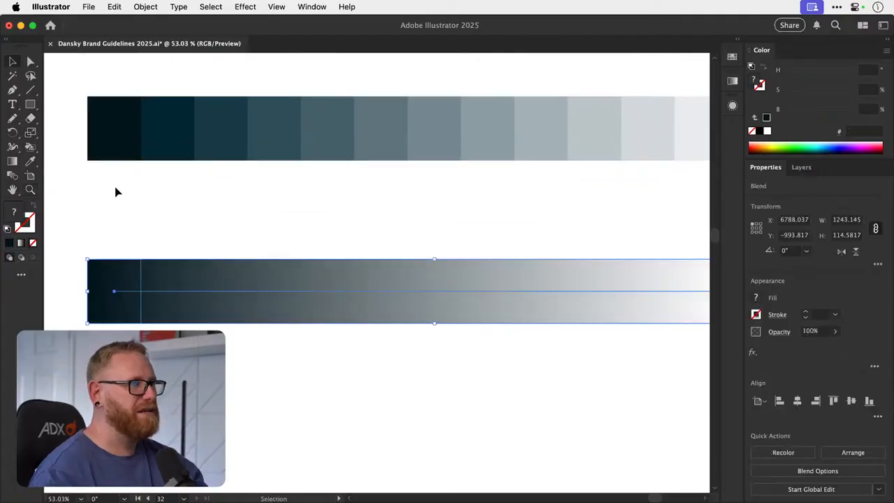
double_click(13, 176)
click(419, 218)
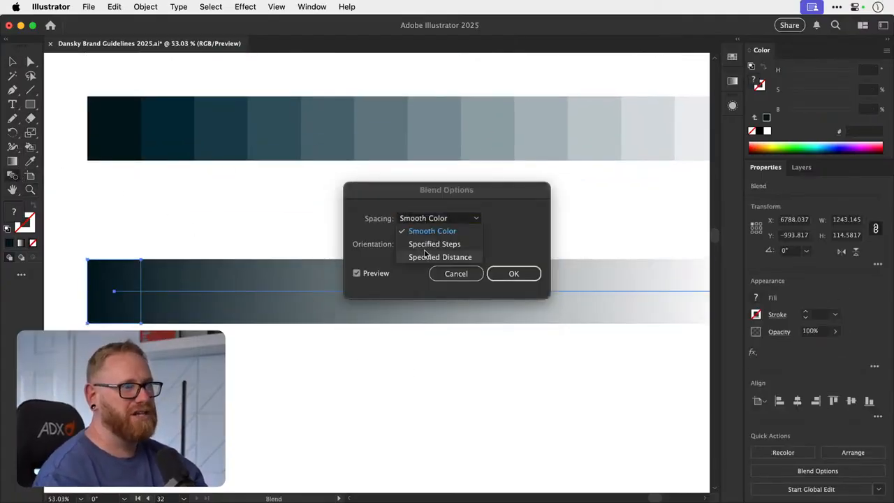
click(444, 244)
drag(470, 184, 484, 108)
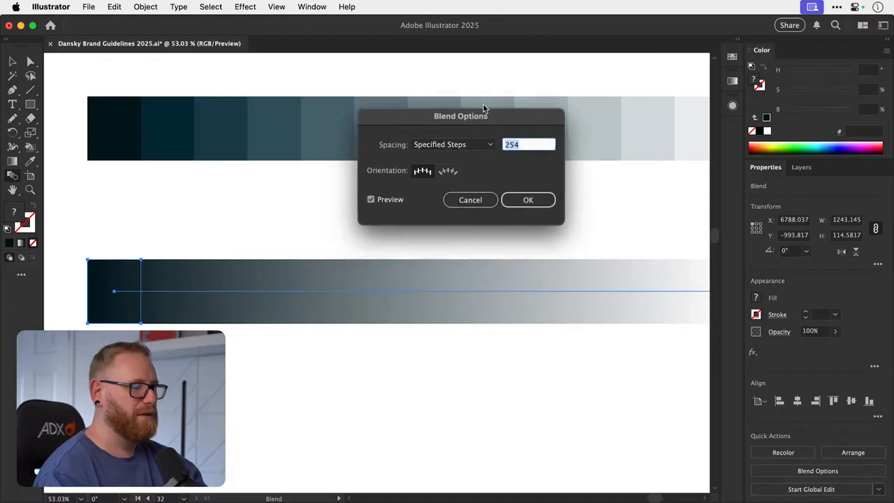
text(2)
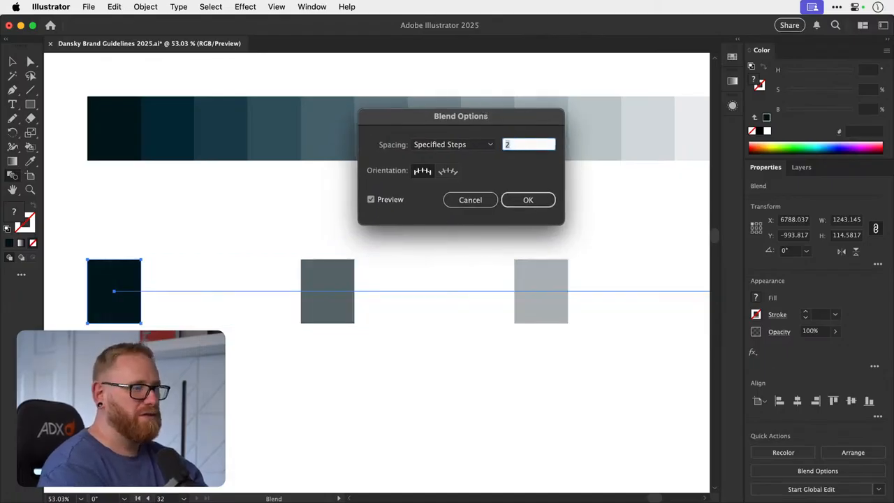
key(Up)
key(Up)
key(Up)
key(Up)
key(Up)
key(Down)
key(Down)
key(Down)
key(Down)
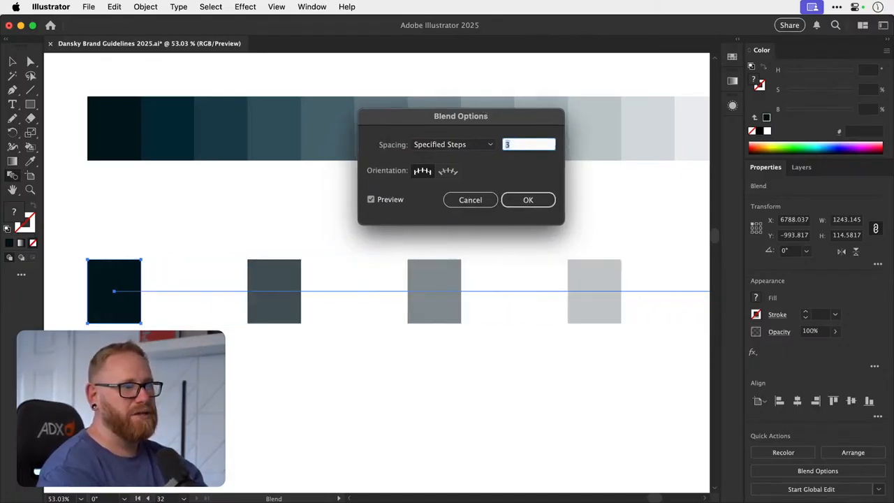
key(Down)
key(Up)
key(Up)
key(Up)
key(Up)
key(Up)
key(Up)
key(Up)
key(Up)
key(Up)
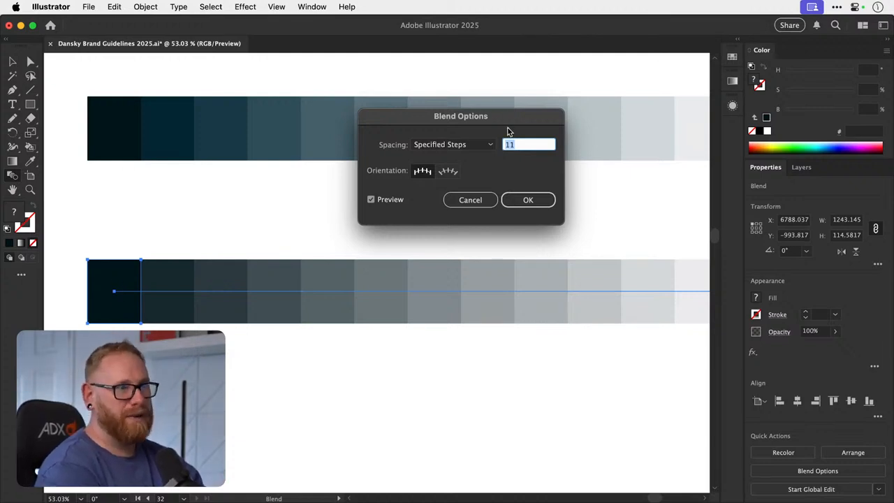
key(Return)
- Expand the 11-step blend into separate swatch rectangles
key(v)
key(super+equal)
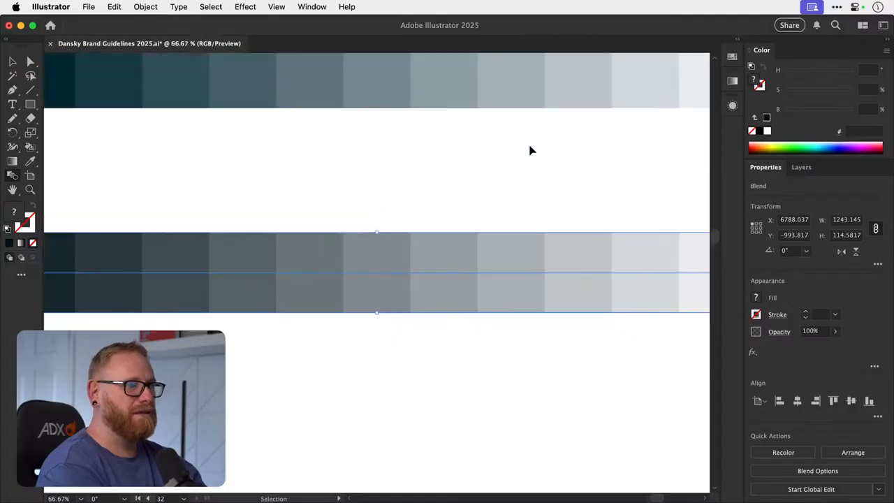
key(super+minus)
key(super+minus)
key(super+minus)
key(z)
drag(339, 306, 419, 306)
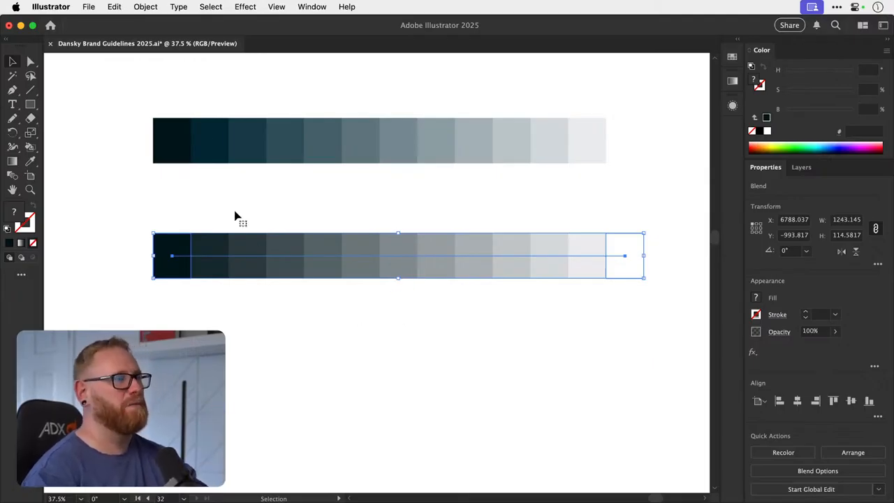
click(146, 7)
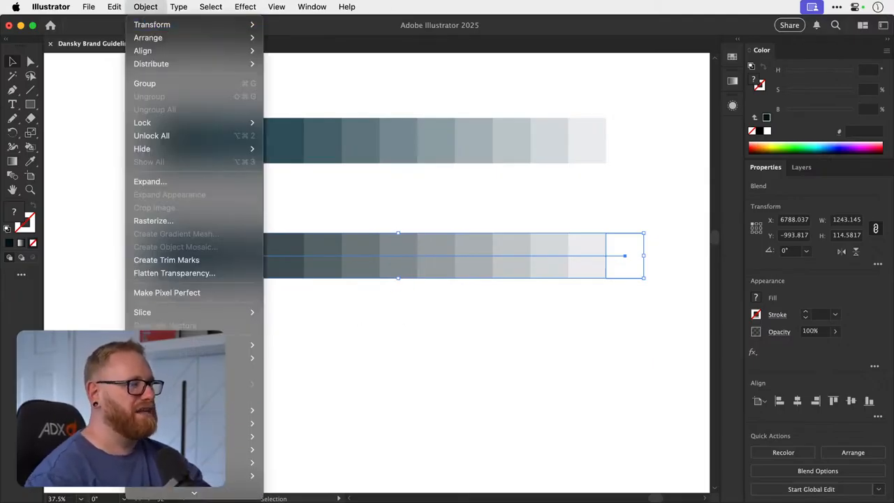
mouse_move(244, 435)
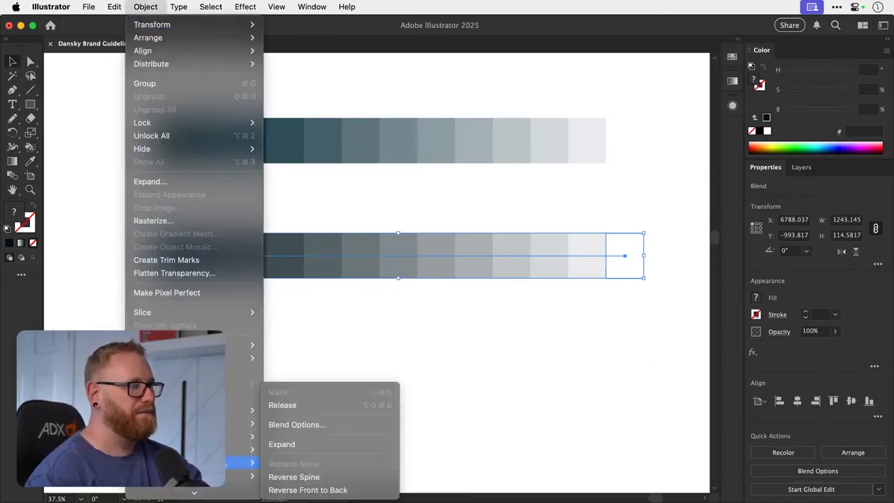
click(290, 443)
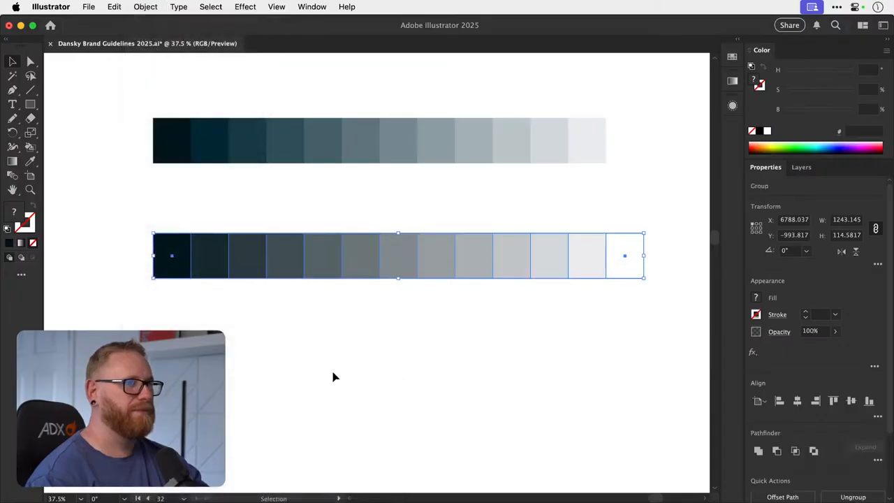
- Add the expanded blend's colours to the document swatches, then undo the addition
click(731, 60)
click(713, 52)
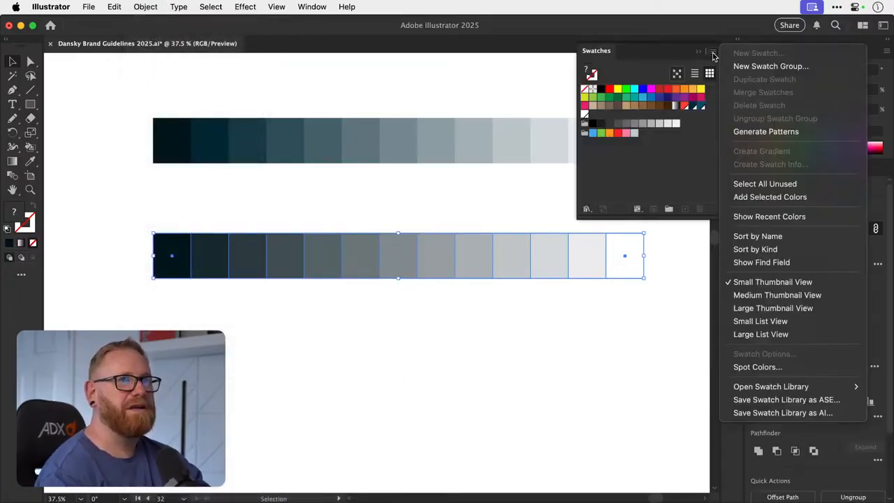
click(777, 198)
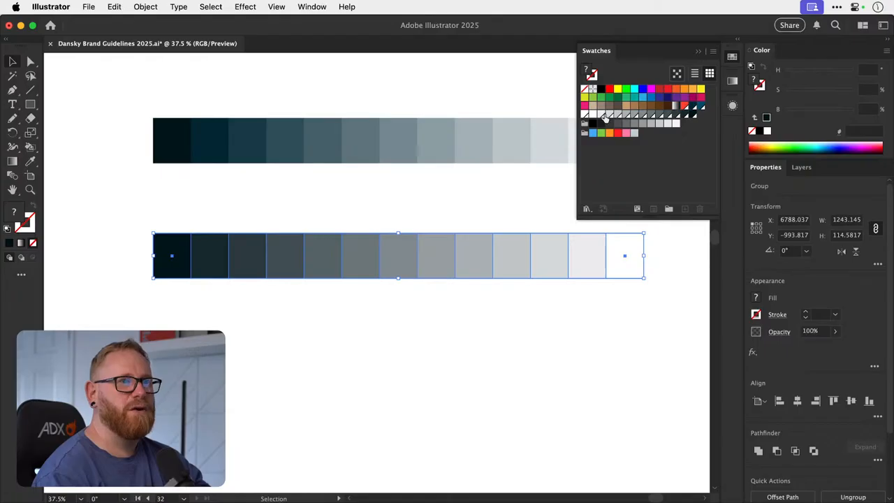
key(super+z)
click(734, 57)
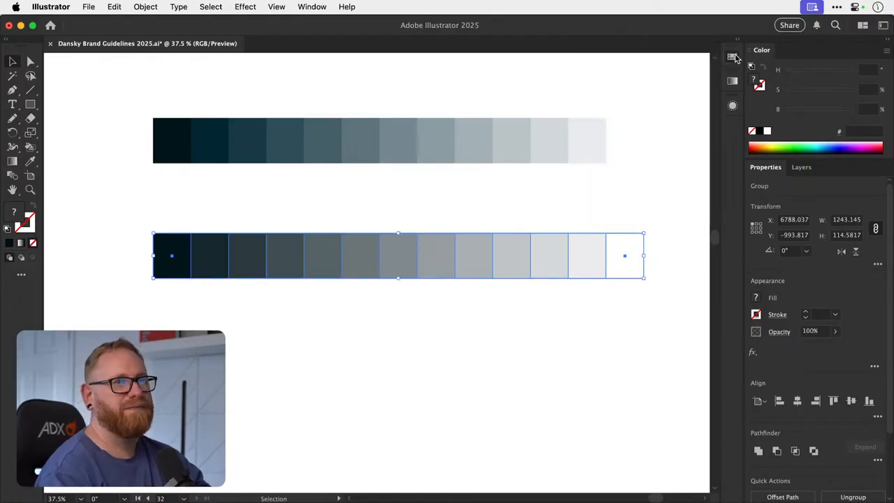
- Delete the expanded blend strip below the original tint strip
drag(116, 356, 643, 222)
key(super+minus)
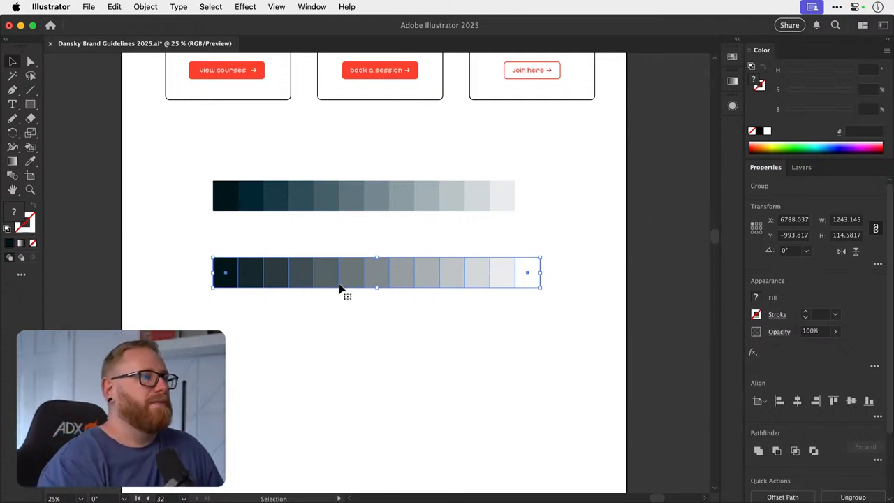
key(BackSpace)
- Select the tint strip below the homepage cards and save the document
drag(343, 250, 330, 378)
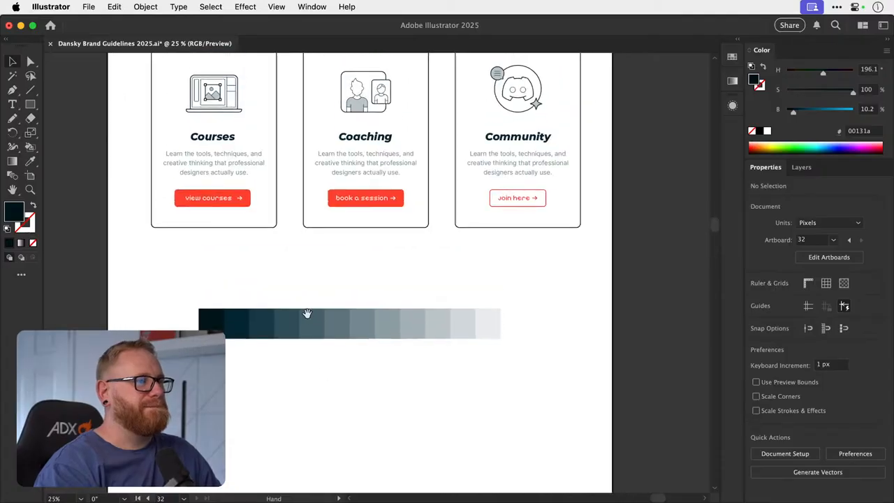
drag(242, 330, 249, 377)
key(super+z)
drag(292, 273, 277, 349)
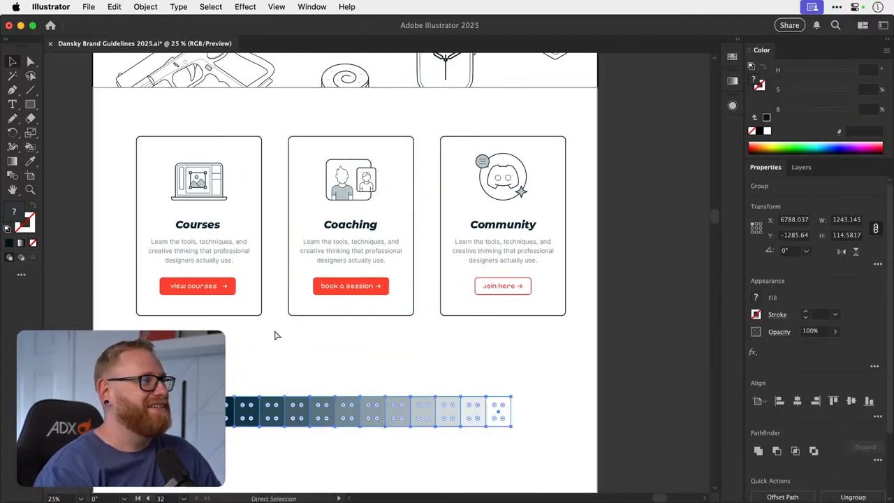
key(super+s)
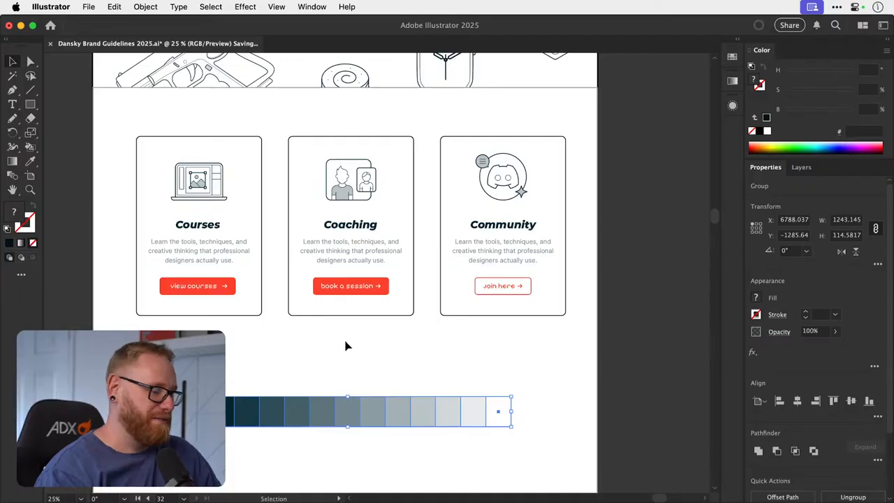
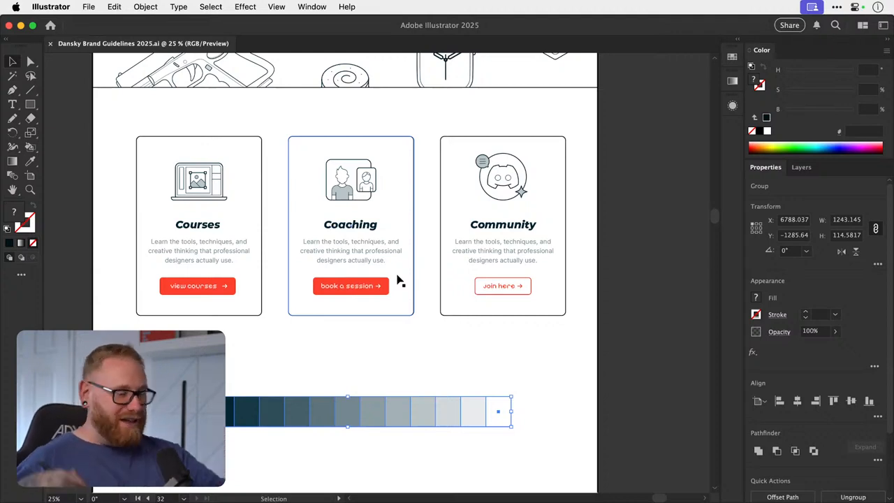
click(356, 359)
drag(307, 402, 304, 437)
key(super+z)
click(342, 367)
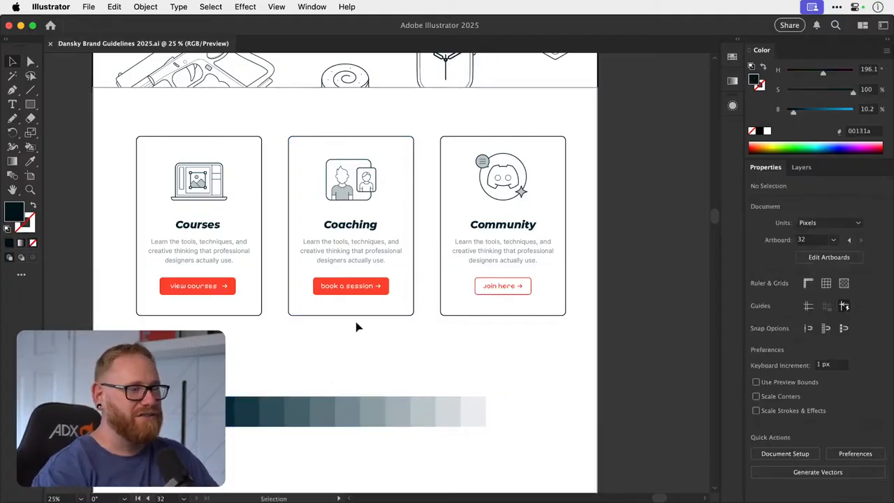
- Review the homepage's hero section, the three cards and the tint strip below them
drag(356, 322, 342, 407)
drag(328, 357, 352, 365)
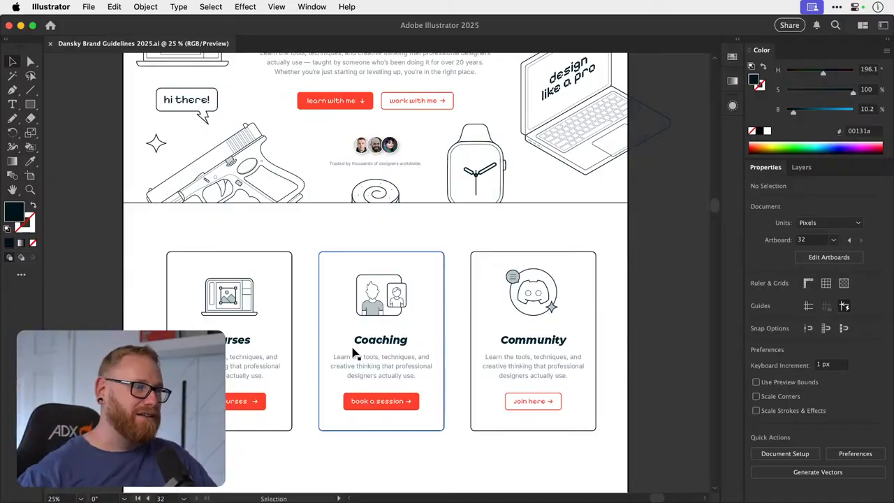
drag(378, 296, 375, 323)
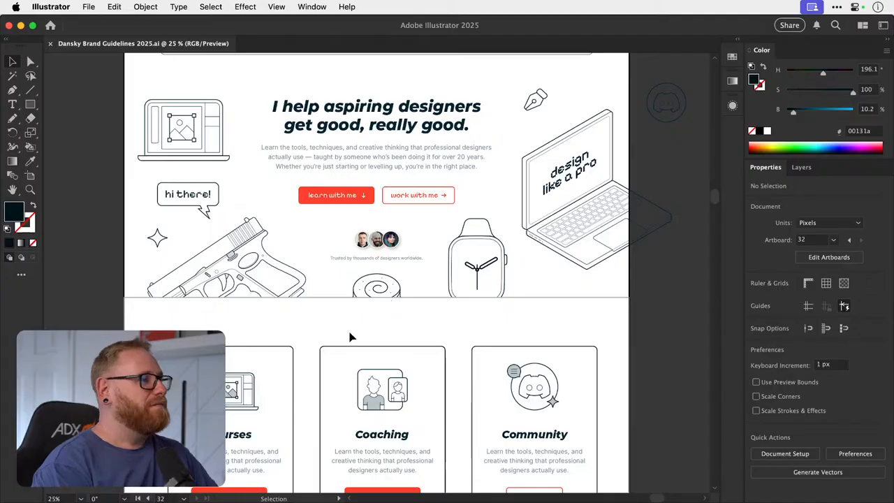
scroll(361, 363, down, 4)
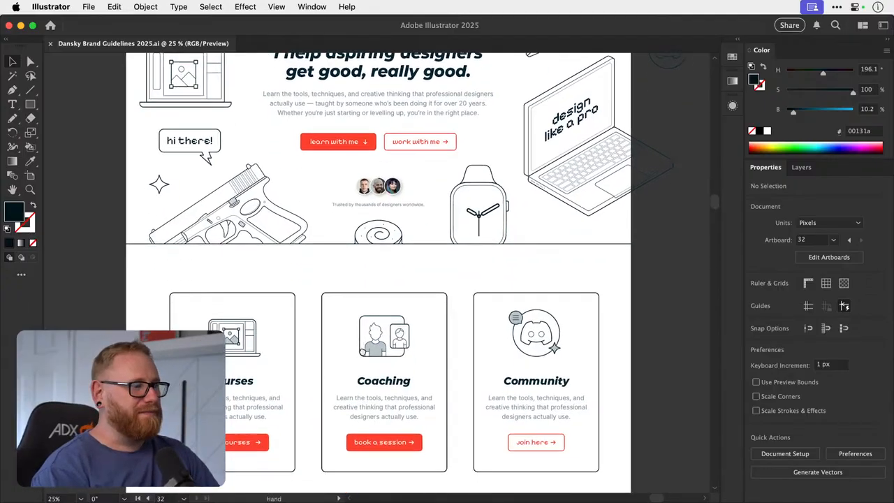
scroll(361, 376, down, 2)
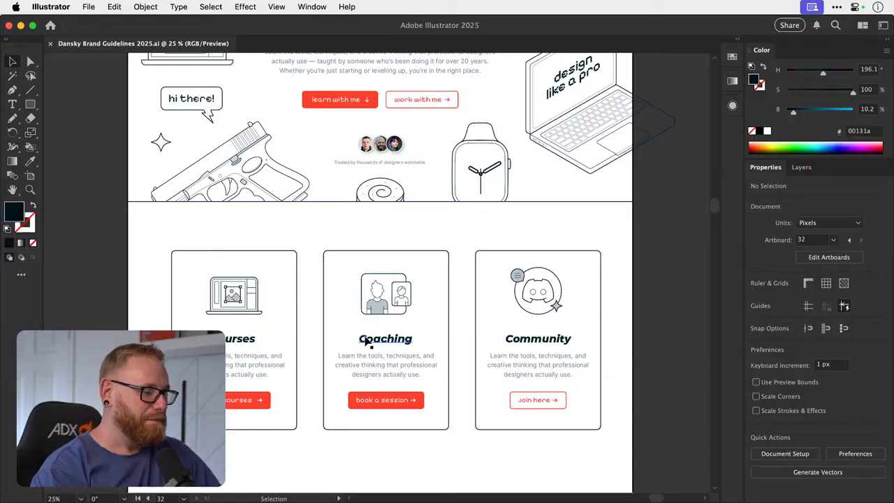
drag(365, 442, 362, 394)
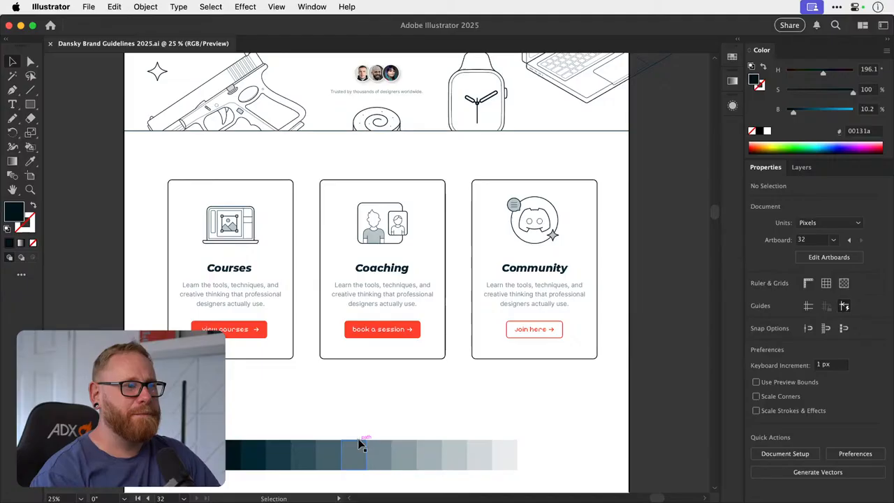
key(super+minus)
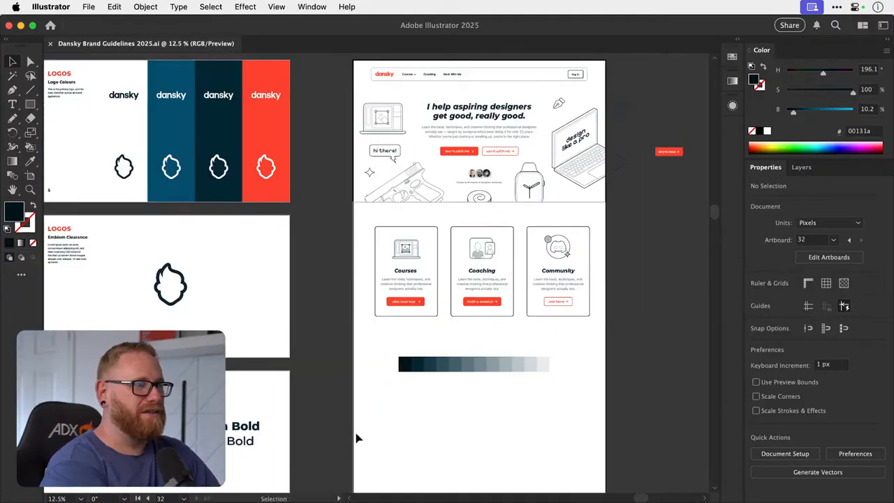
drag(412, 273, 342, 342)
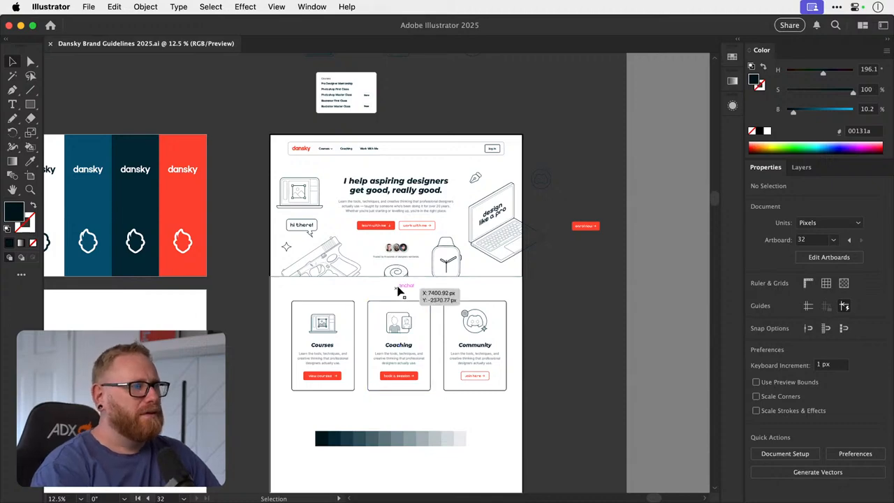
scroll(397, 300, down, 5)
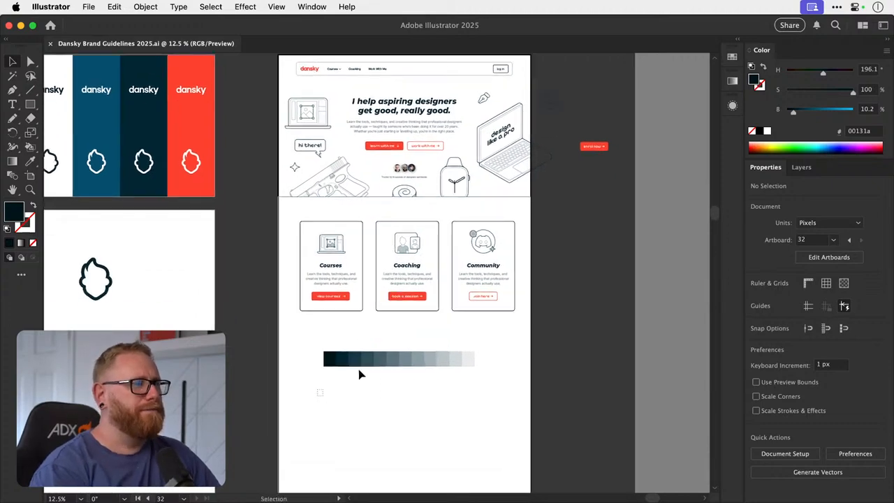
- Move the tint strip further down the homepage, well clear of the cards, to about Y -663 px
drag(420, 360, 416, 442)
scroll(393, 389, down, 3)
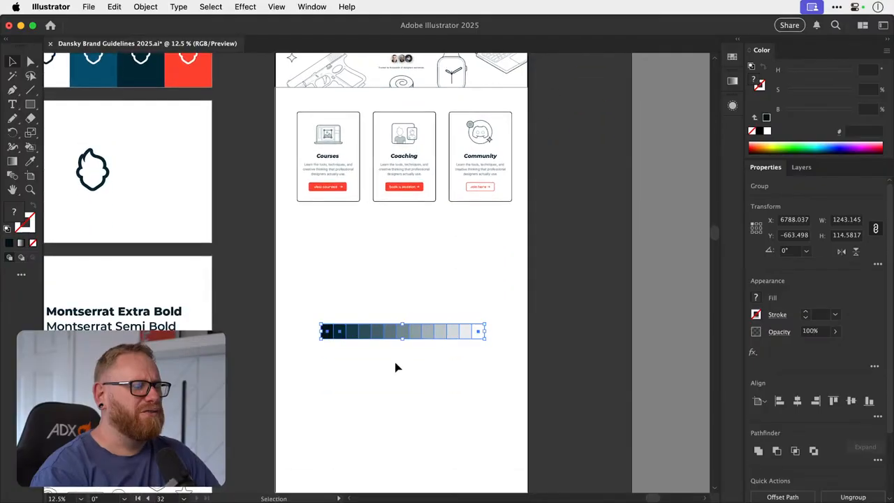
drag(421, 246, 403, 421)
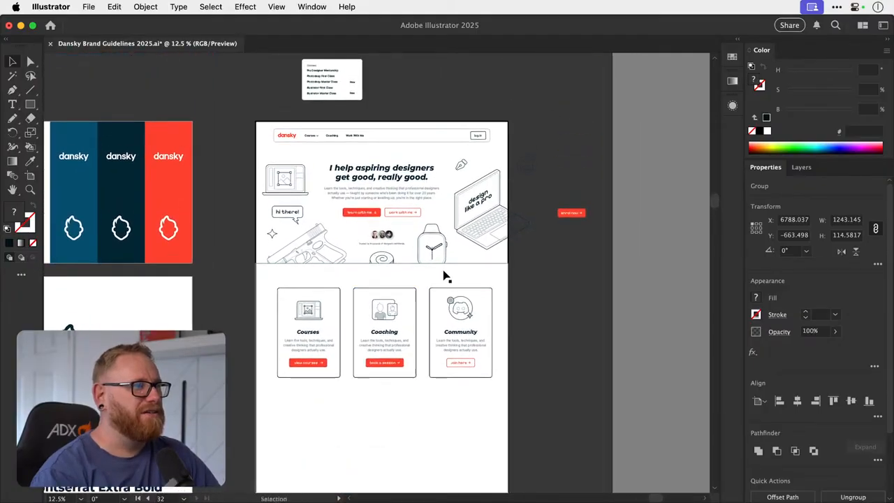
- Change the last navigation link to sentence case so it reads "Work with me"
drag(378, 203, 465, 234)
scroll(410, 305, down, 2)
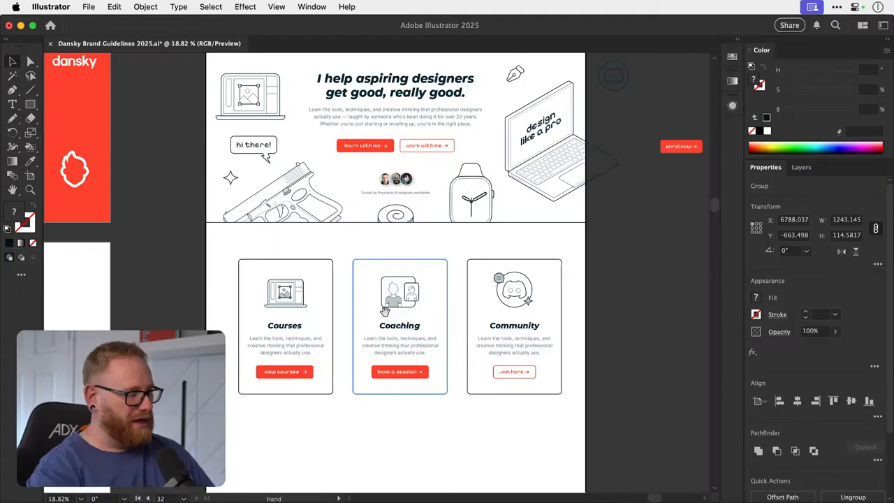
drag(413, 224, 391, 361)
drag(392, 284, 521, 311)
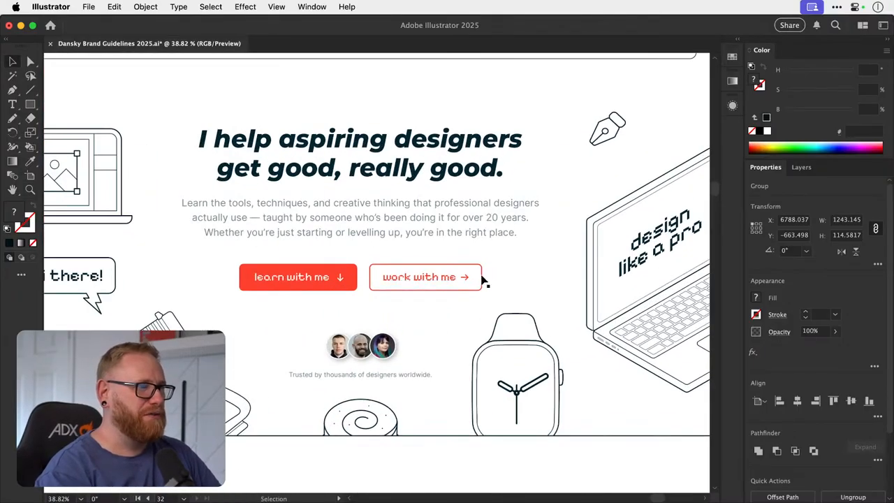
drag(399, 270, 422, 374)
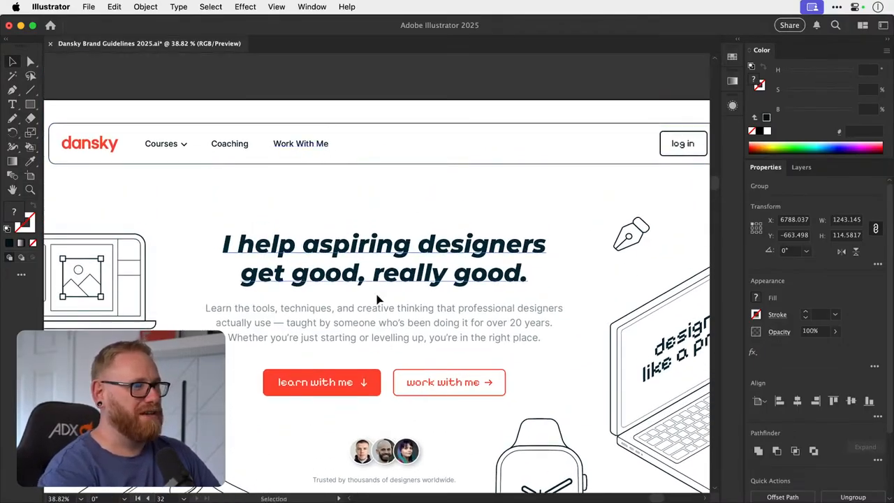
key(t)
drag(295, 144, 323, 144)
text(with m)
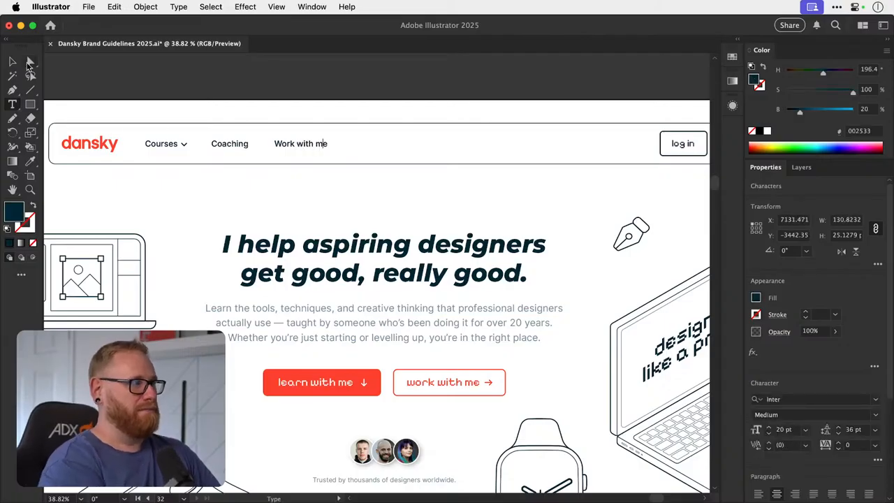
key(Escape)
click(357, 70)
- Check the overall homepage layout, focusing on the space between the hero section and the cards
key(super+minus)
key(super+minus)
key(super+minus)
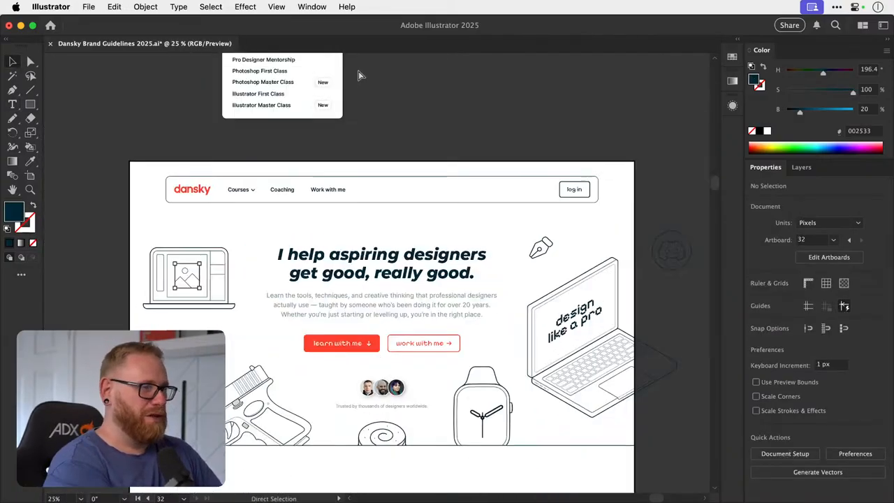
scroll(358, 70, down, 3)
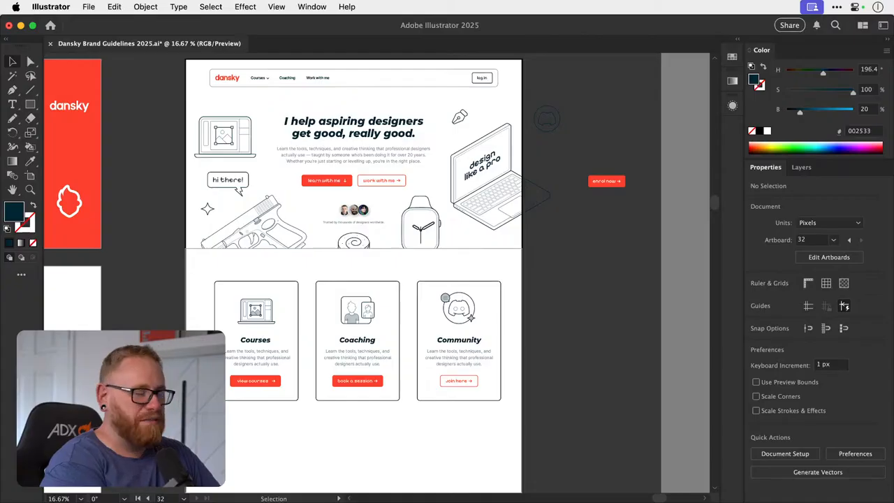
key(super+Tab)
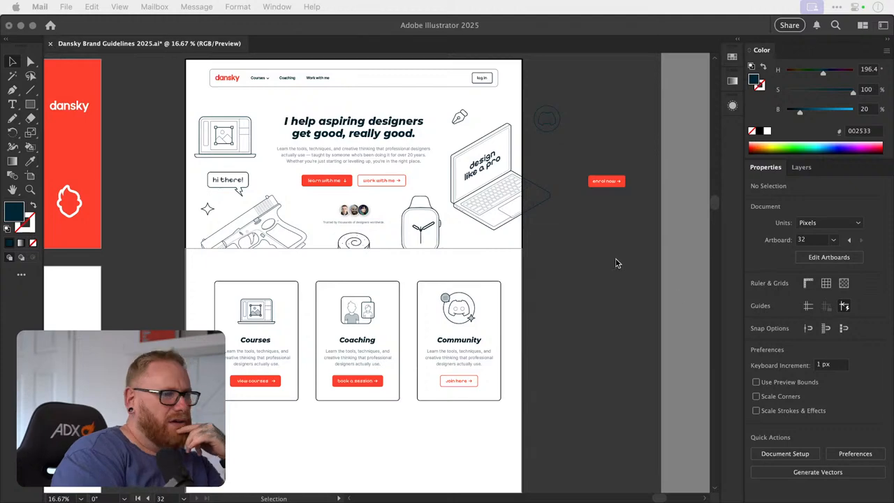
click(606, 274)
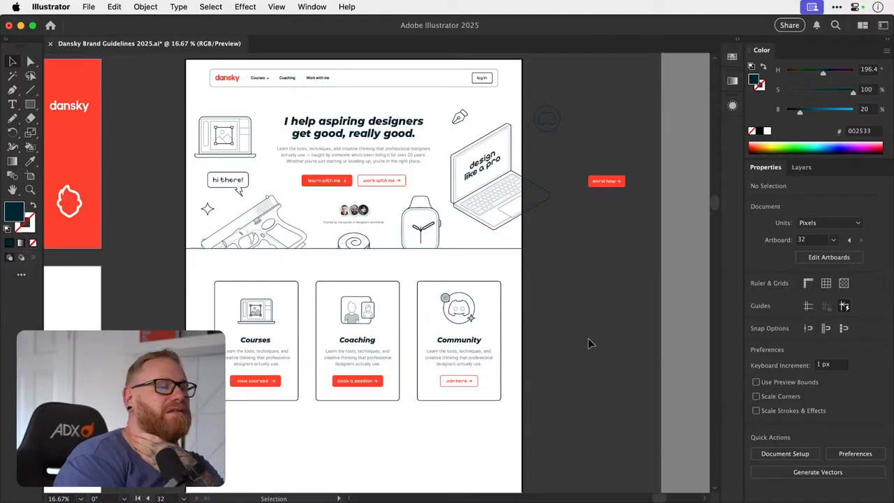
scroll(588, 338, down, 5)
scroll(588, 342, up, 3)
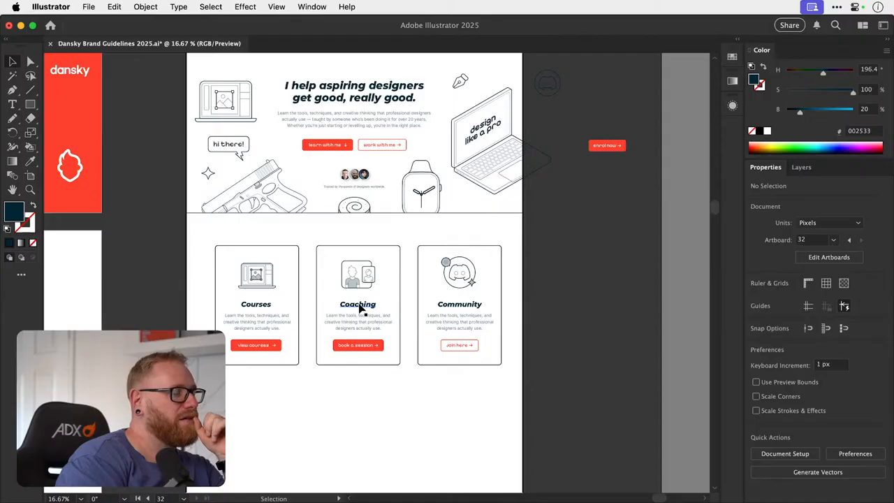
scroll(360, 310, up, 2)
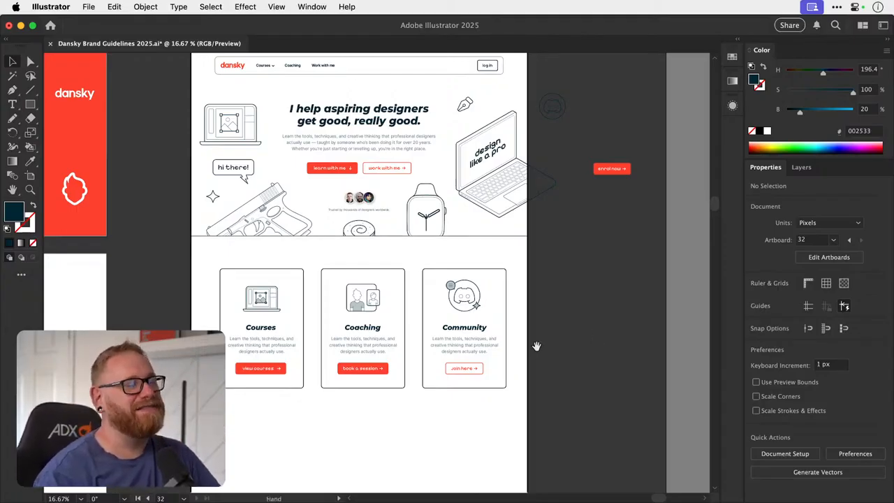
scroll(524, 356, up, 2)
scroll(524, 357, right, 1)
- Move the three cards down and place a copy of the hero heading in the space above them
drag(243, 445, 477, 316)
drag(453, 313, 453, 353)
drag(363, 131, 369, 284)
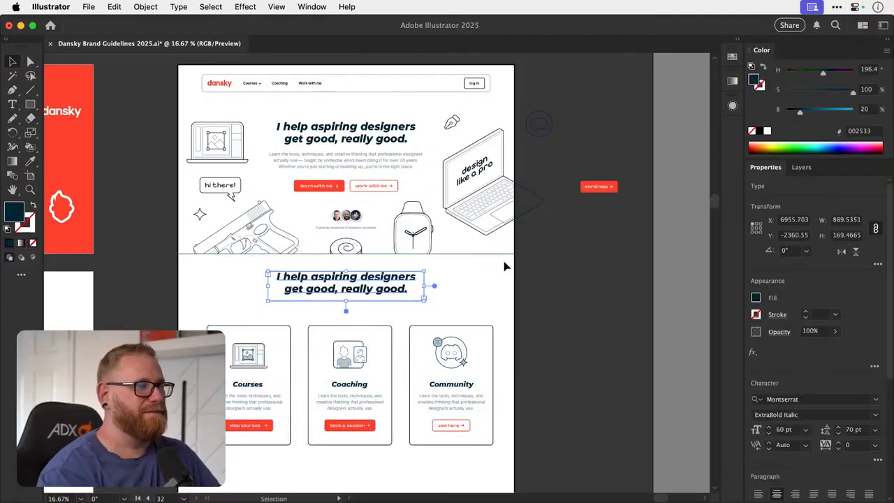
click(549, 286)
scroll(441, 318, up, 2)
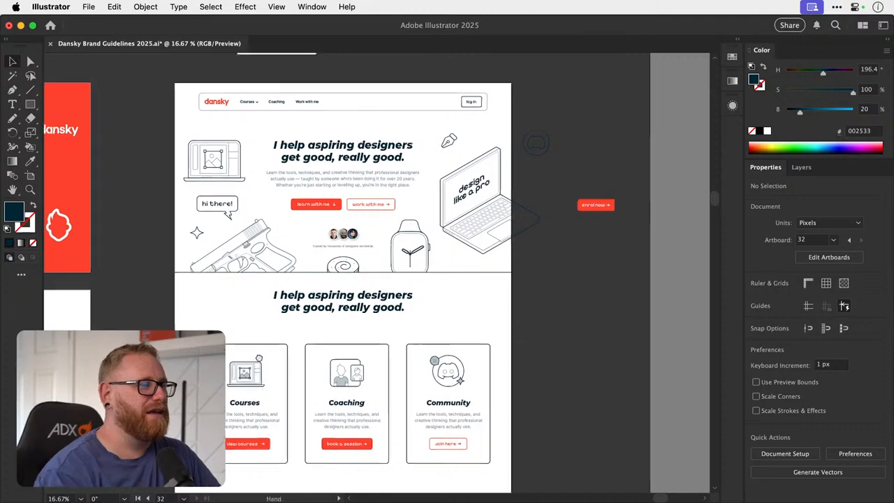
- Move the three cards further down to about Y -1932 px, widening the gap below the copied heading
scroll(423, 291, down, 5)
drag(471, 252, 486, 225)
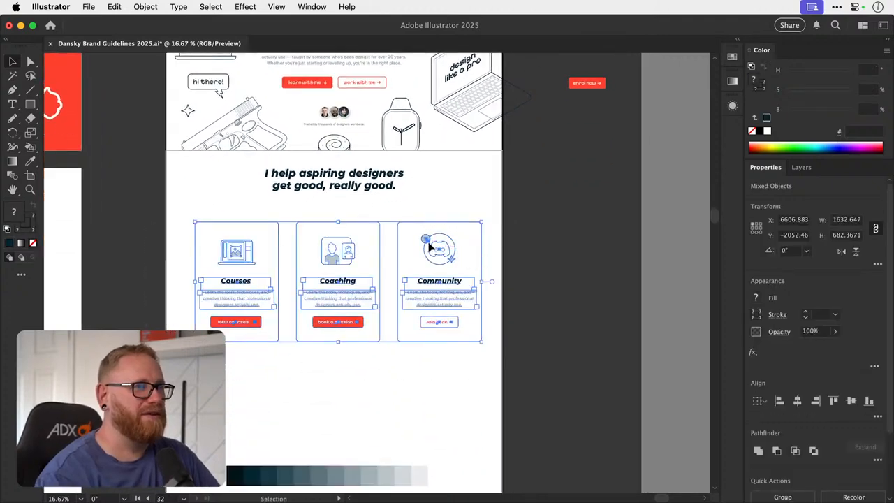
drag(425, 240, 423, 261)
drag(319, 298, 315, 310)
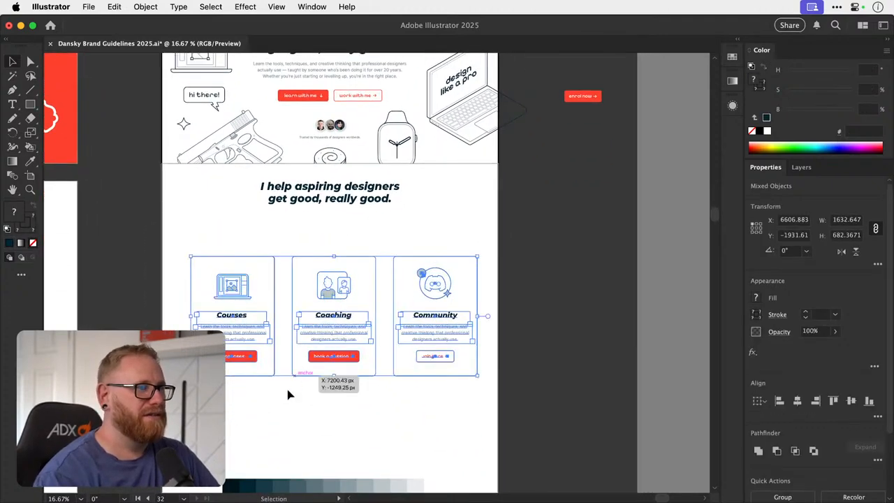
- Group the three cards, centre them horizontally on the artboard and ungroup them again
drag(129, 390, 485, 256)
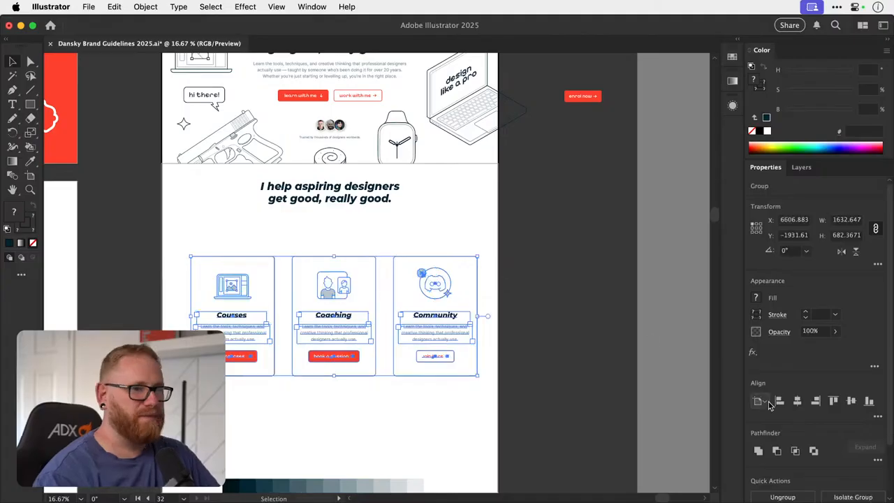
click(797, 400)
key(super+shift+g)
click(563, 266)
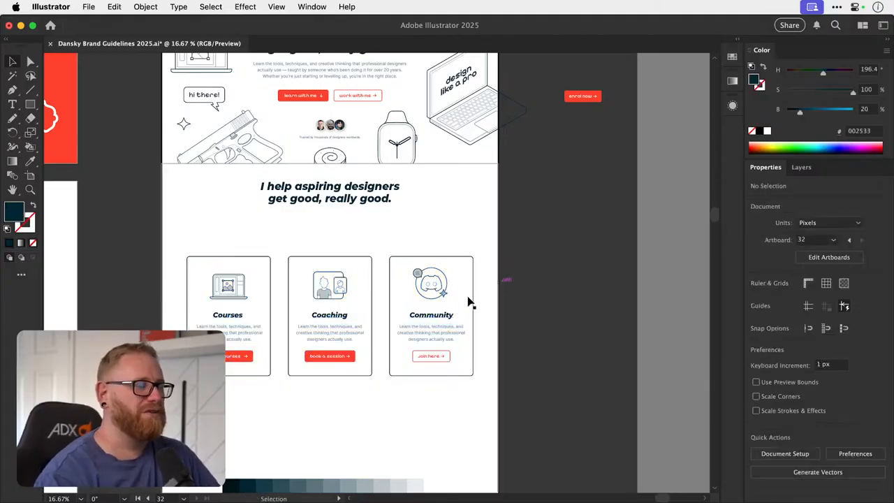
- Move the copied heading down to about Y -2307 px and centre it horizontally on the artboard
drag(389, 287, 389, 327)
drag(388, 245, 388, 254)
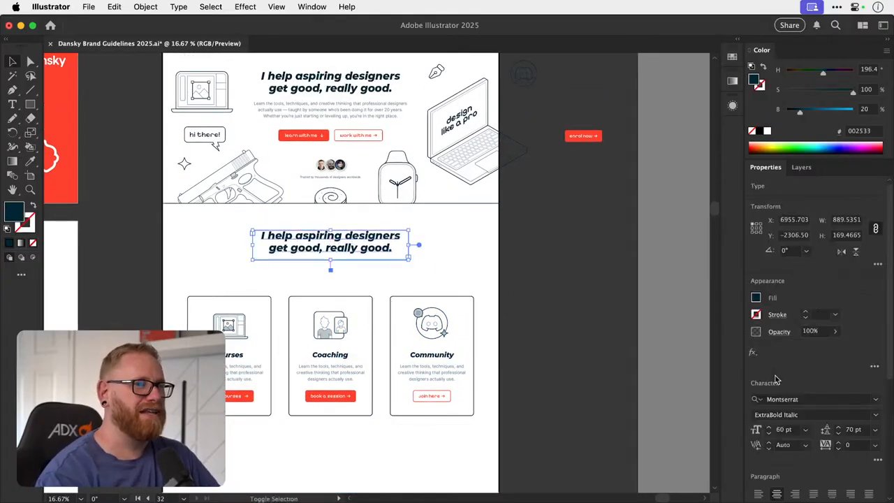
scroll(827, 475, down, 3)
click(797, 439)
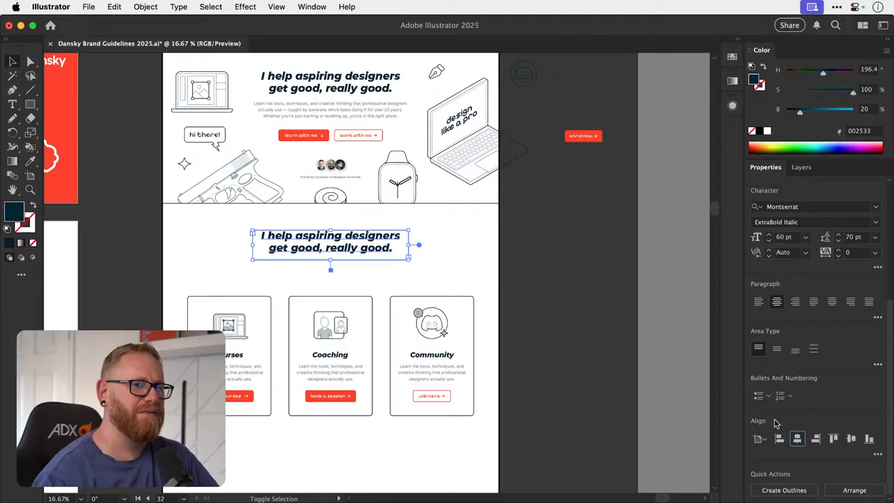
click(559, 246)
drag(503, 269, 495, 321)
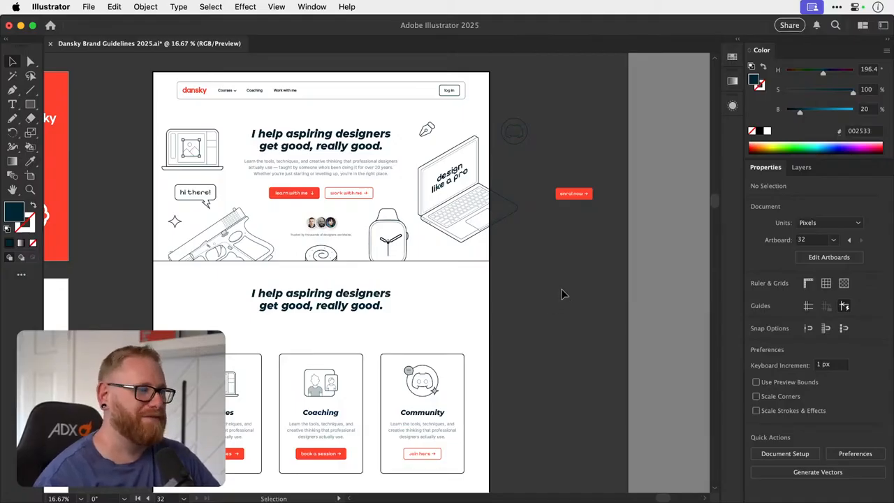
drag(336, 311, 435, 306)
drag(352, 336, 415, 315)
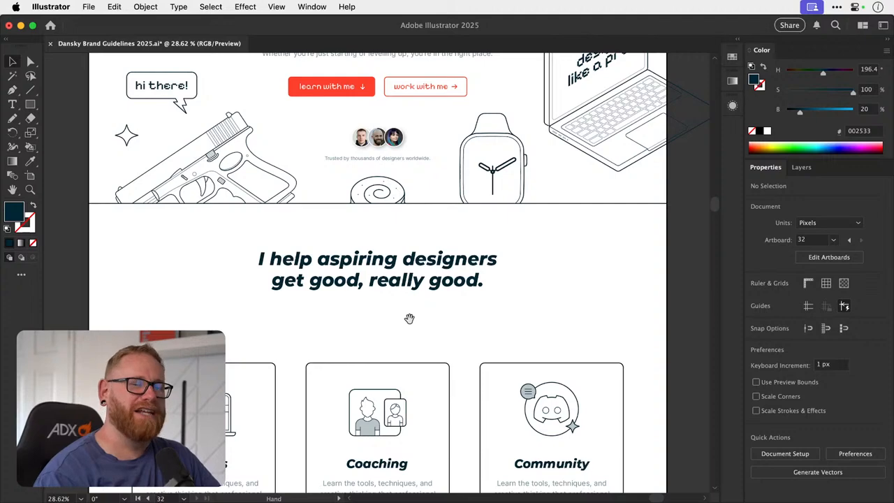
key(t)
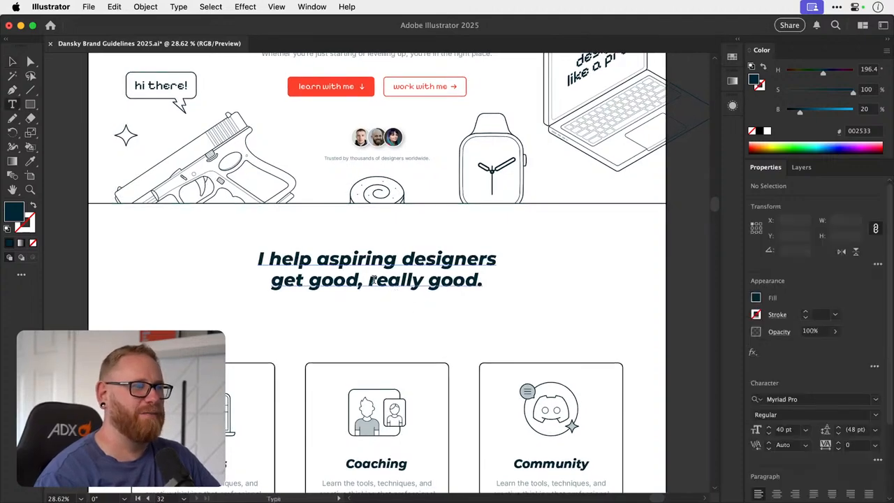
key(a)
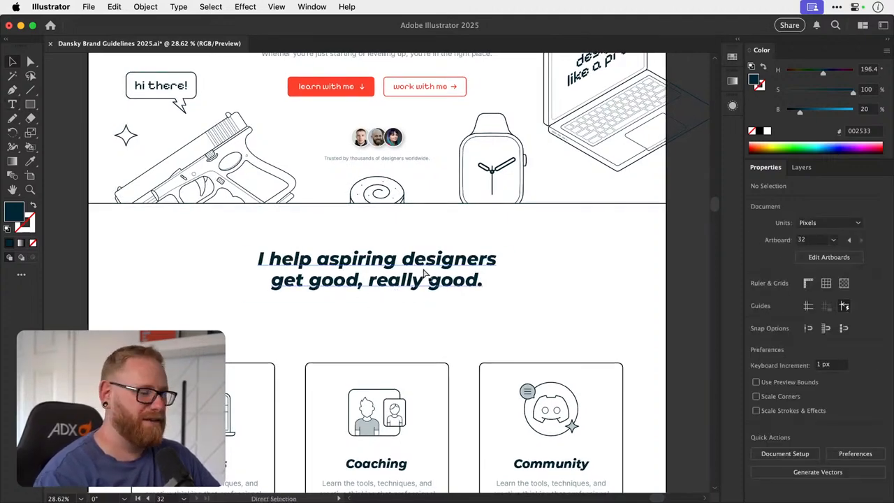
scroll(424, 274, down, 2)
key(v)
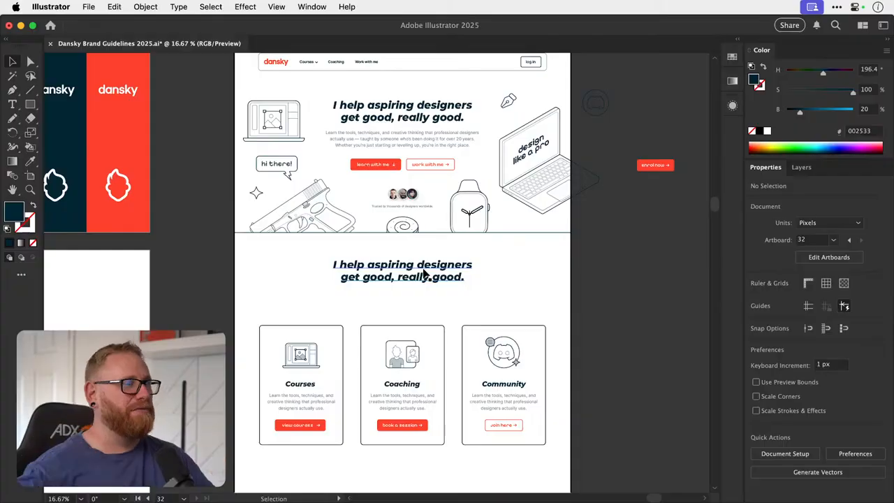
drag(391, 233, 352, 241)
key(m)
key(v)
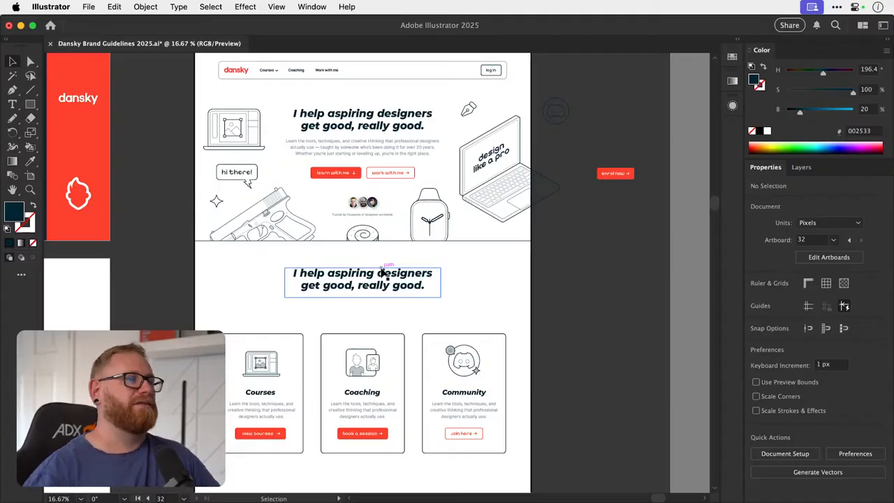
- Replace the copied heading above the three cards with "I'll teach ya to be a turbo-designer badass"
key(t)
scroll(381, 285, up, 3)
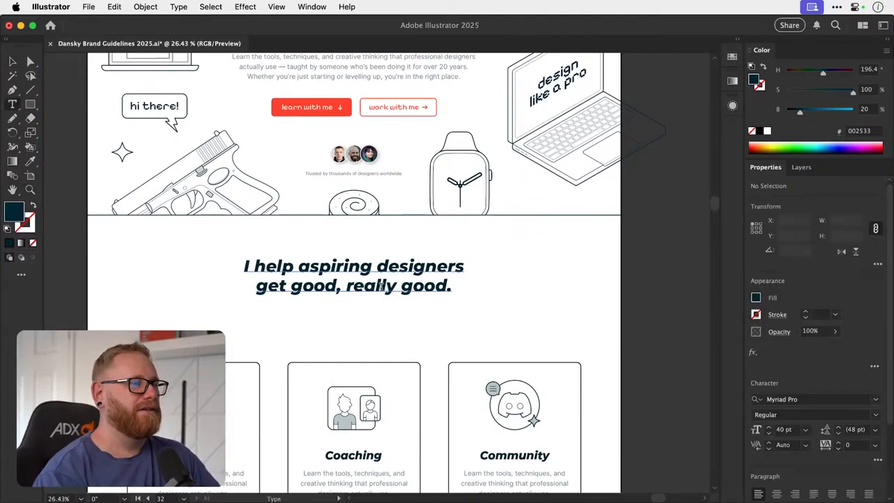
triple_click(391, 274)
text(I)
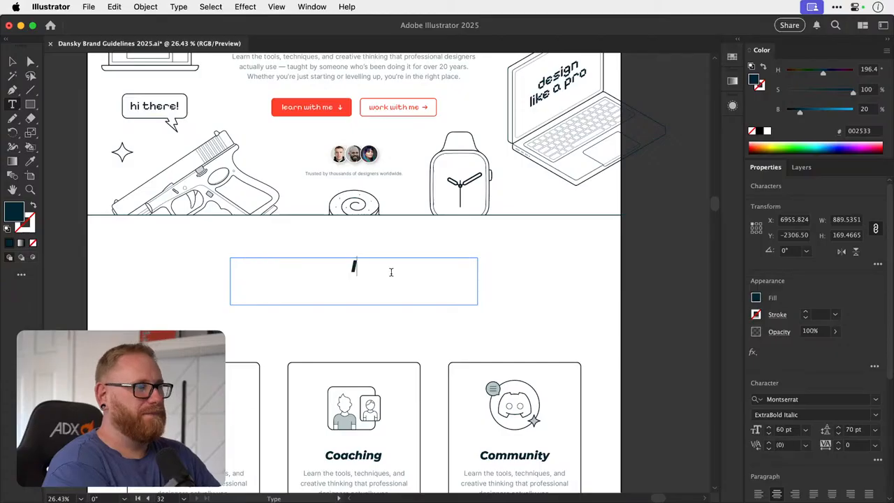
text('ll teach ya)
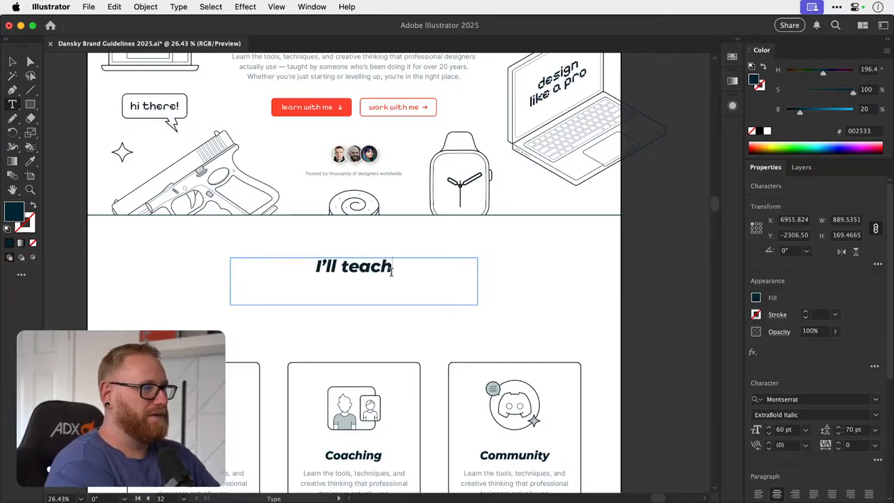
text( tp be)
key(BackSpace)
key(BackSpace)
key(BackSpace)
key(BackSpace)
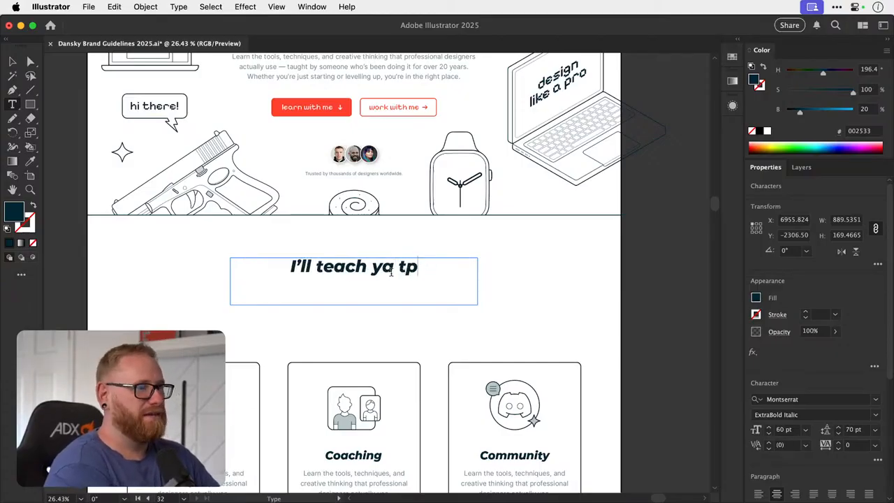
text(o be )
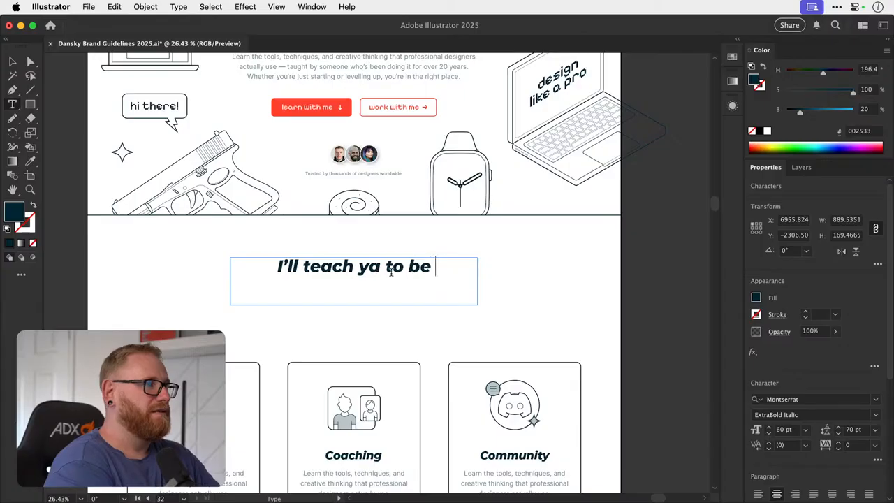
text(a d)
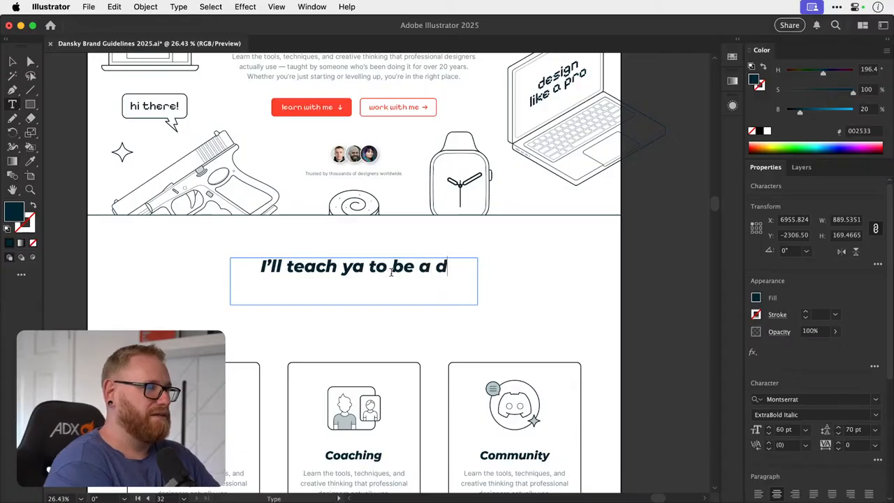
key(BackSpace)
text(turbo-de)
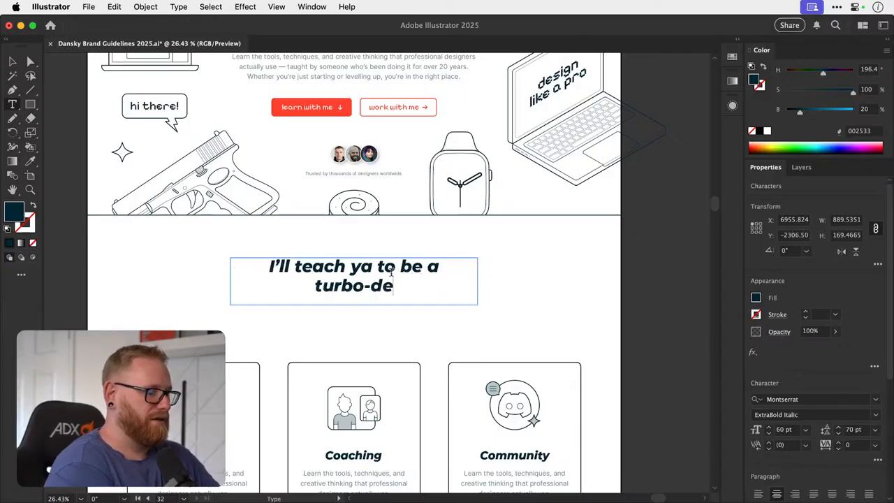
text(signer ba)
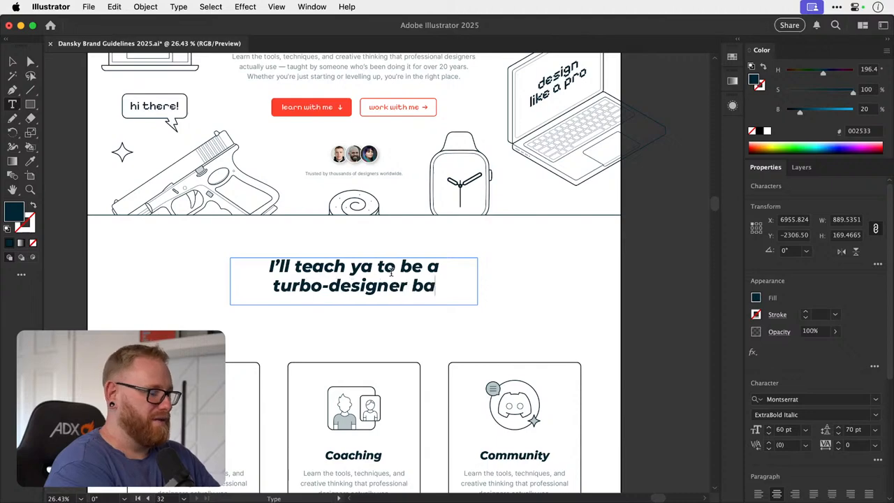
text(dass)
key(Escape)
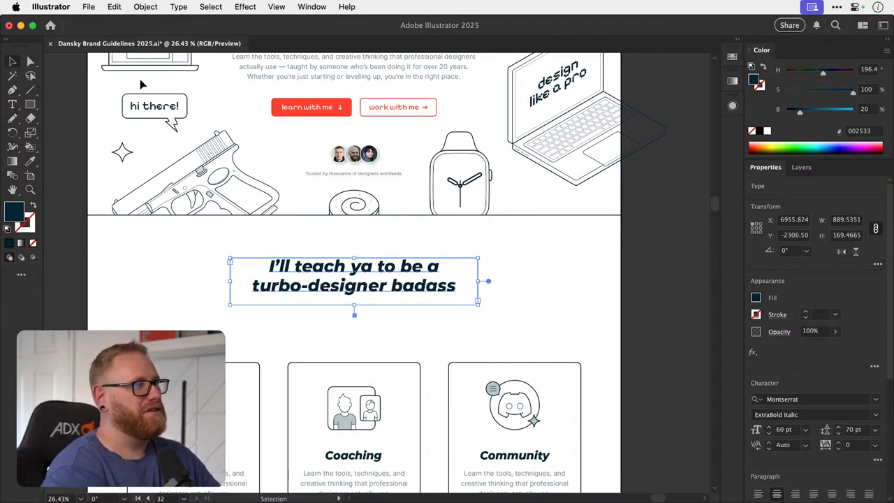
click(650, 221)
drag(619, 264, 614, 232)
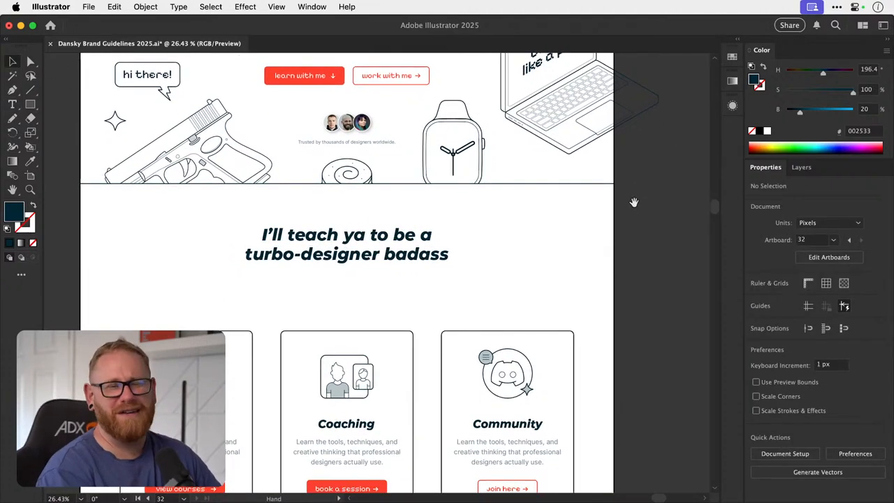
- Undo the "turbo-designer badass" rewording back to the original heading text and deselect it
key(super+z)
key(super+z)
key(super+z)
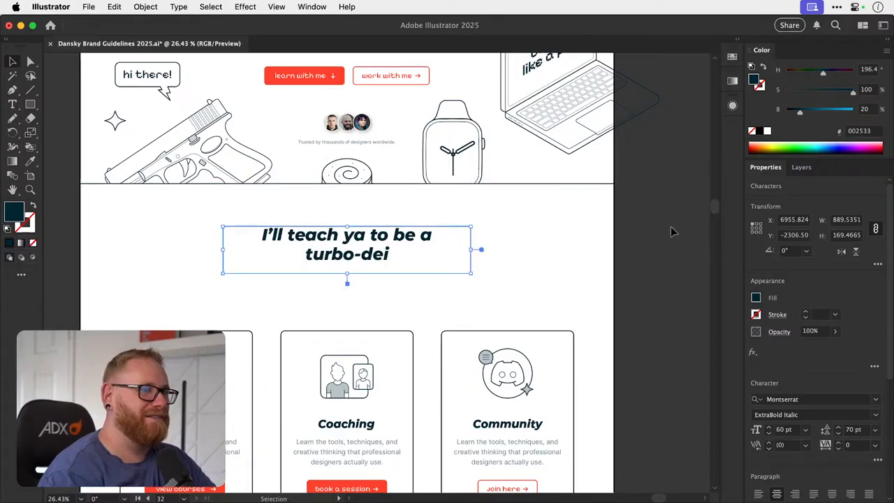
key(super+z)
key(super+z)
key(super+z)
key(super+z)
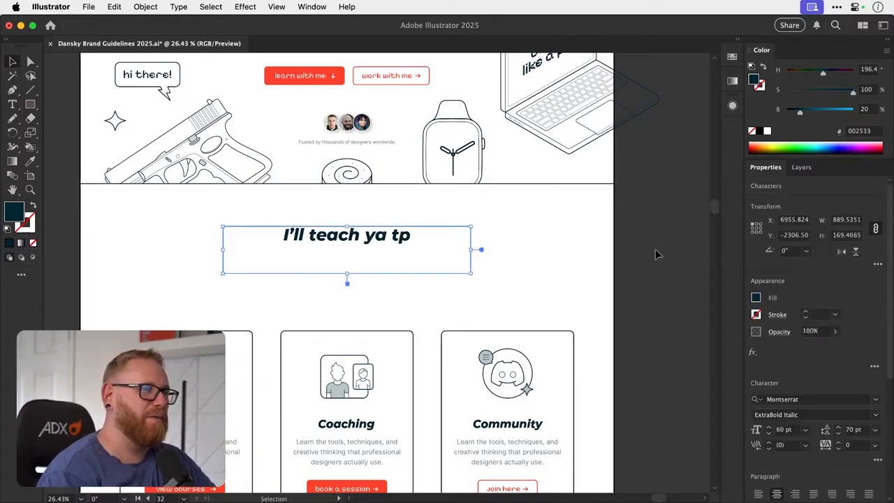
key(super+z)
key(super+z)
key(super+z)
key(super+z)
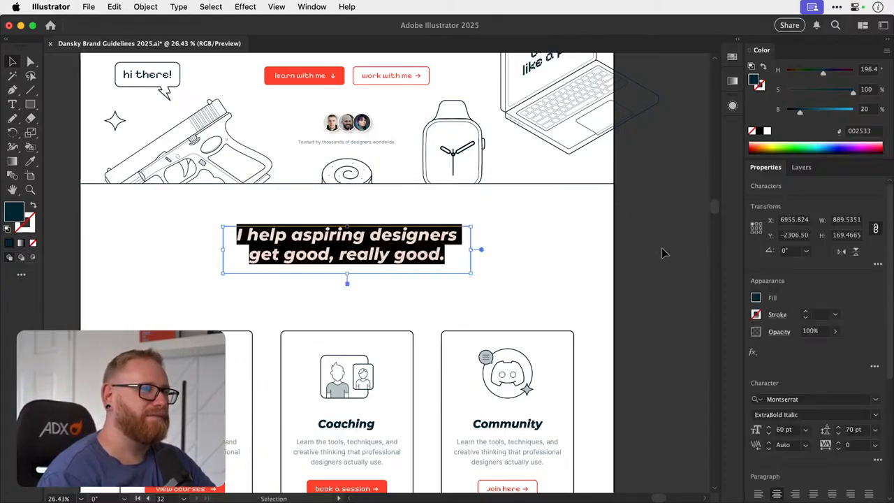
click(660, 241)
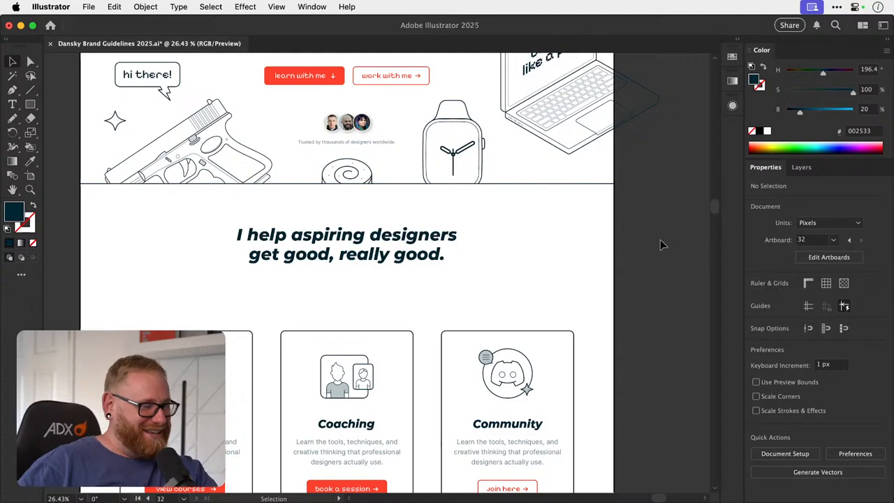
scroll(500, 198, up, 5)
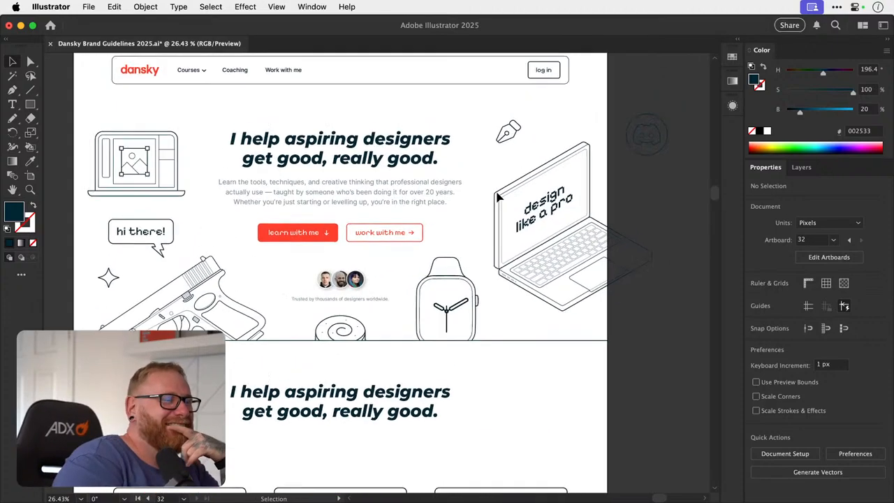
scroll(497, 198, up, 1)
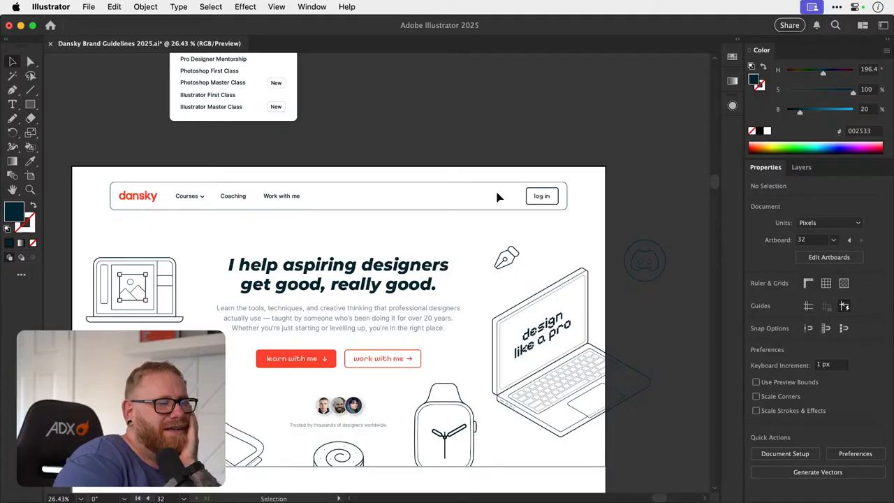
scroll(498, 198, down, 8)
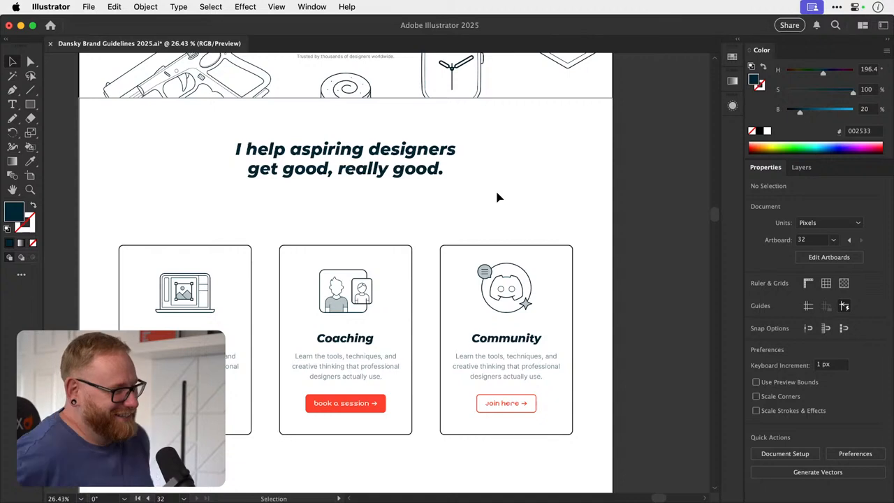
- Replace the copied heading above the three cards with "Creative purveyors of the finest pork sausages."
key(t)
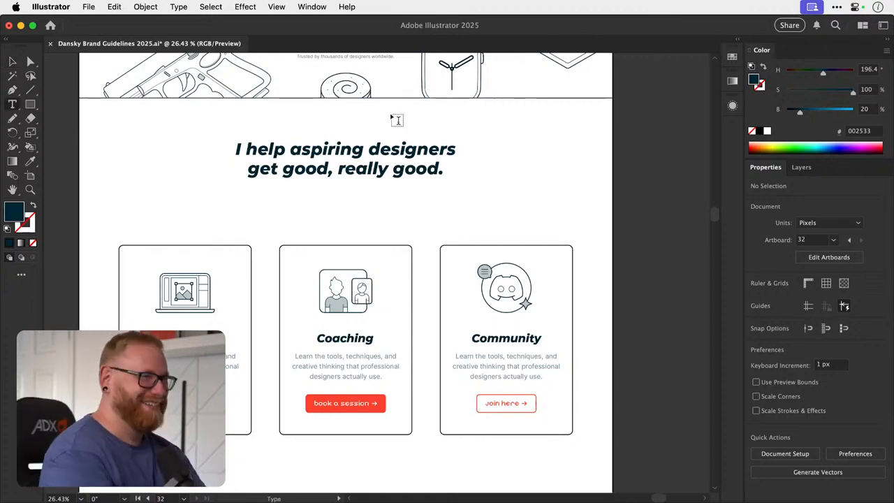
triple_click(367, 148)
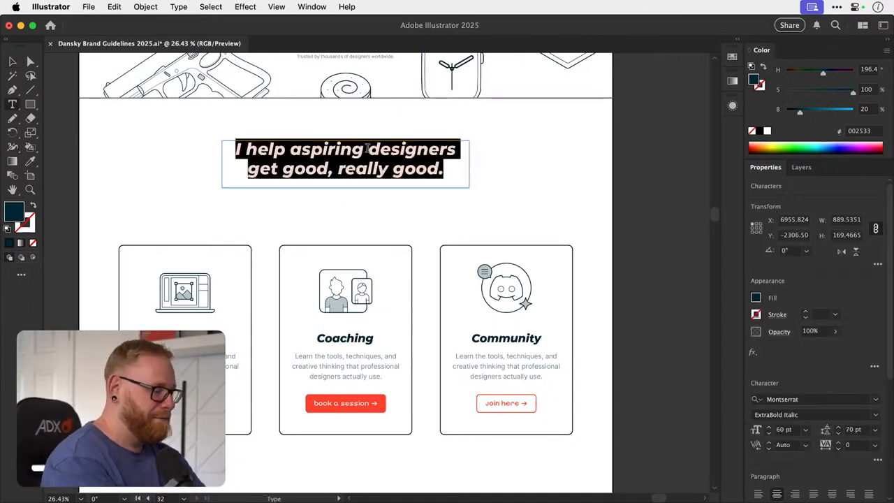
text(Creative)
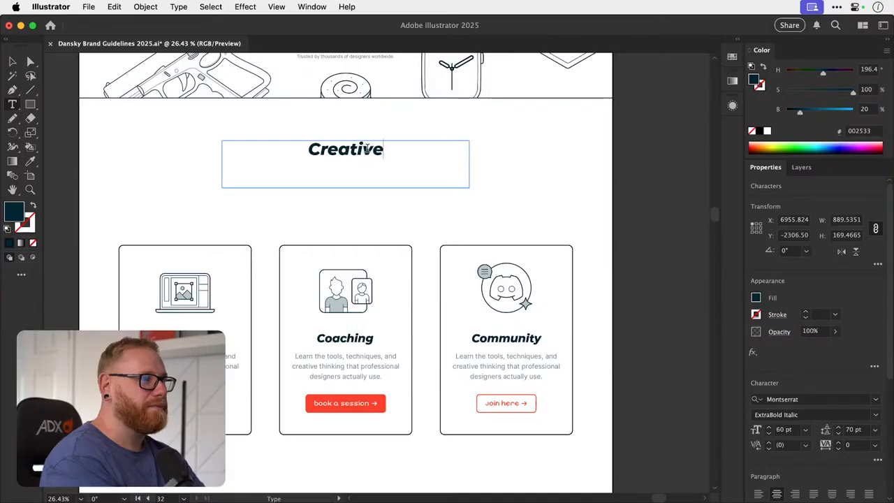
text( purvey)
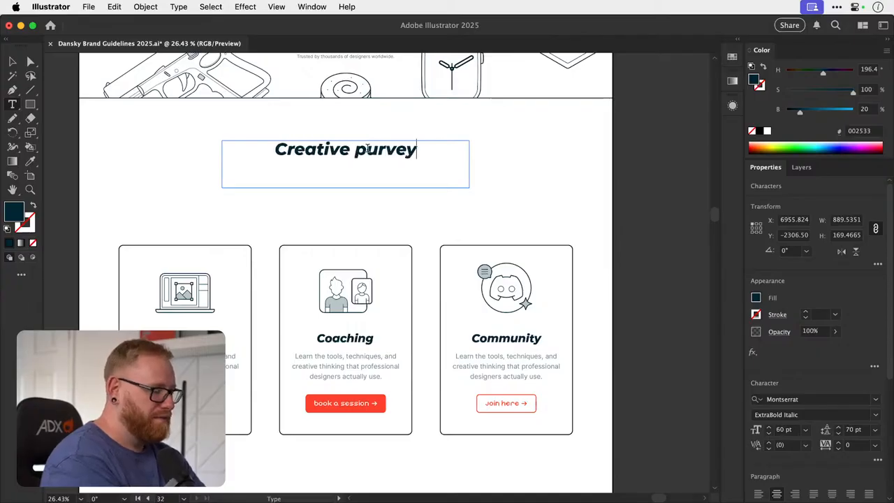
text(ors of the )
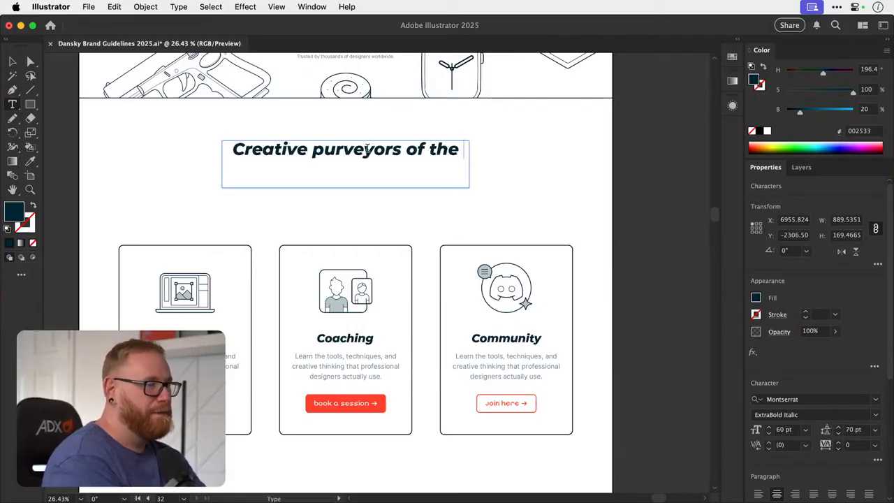
text(finest port)
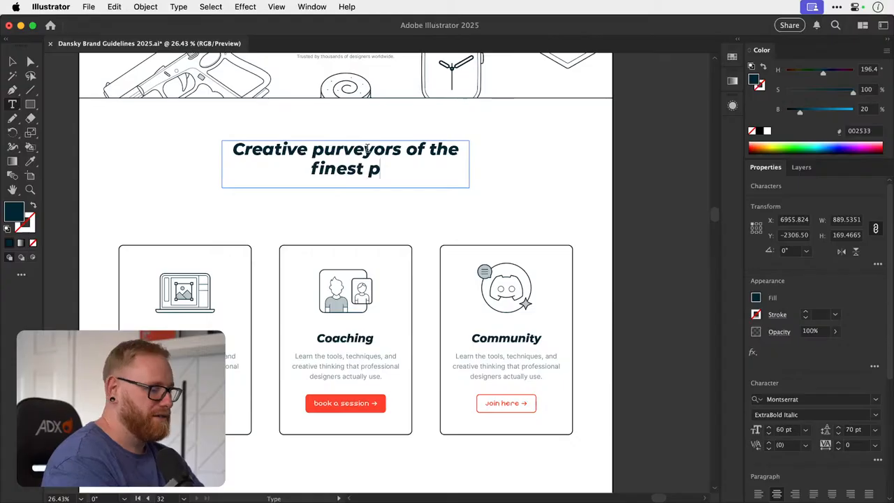
key(BackSpace)
key(BackSpace)
text(rk)
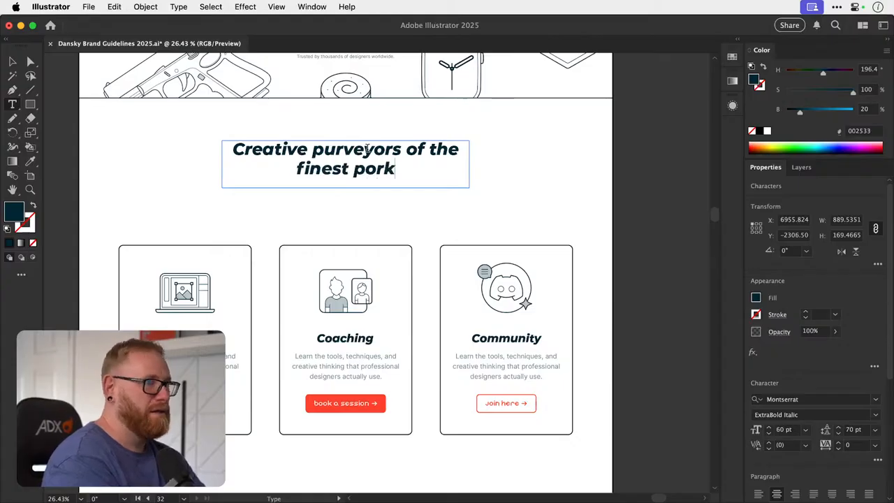
text( sausages.)
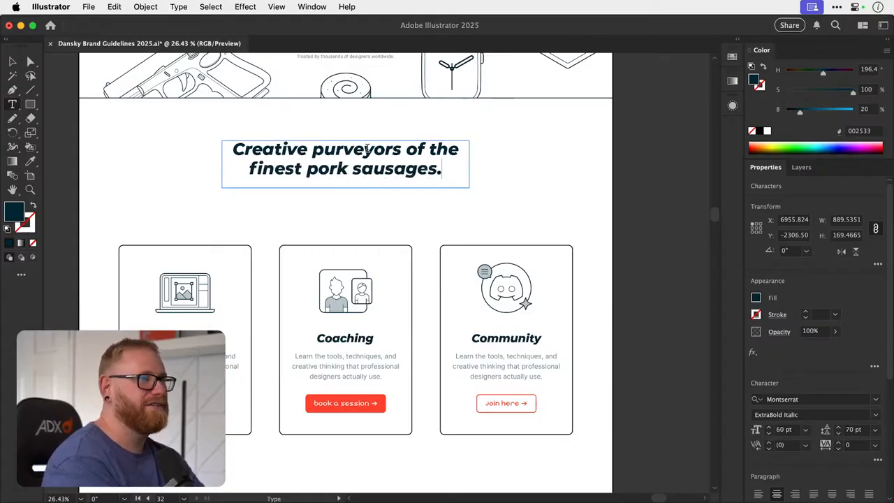
click(12, 62)
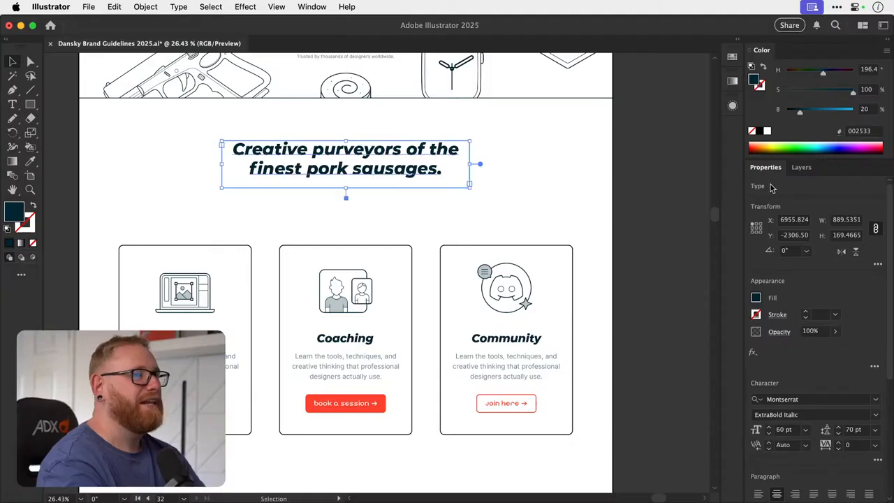
- Undo the "finest pork sausages" rewording of the copied heading and deselect it
key(super+z)
key(super+z)
key(super+z)
key(super+z)
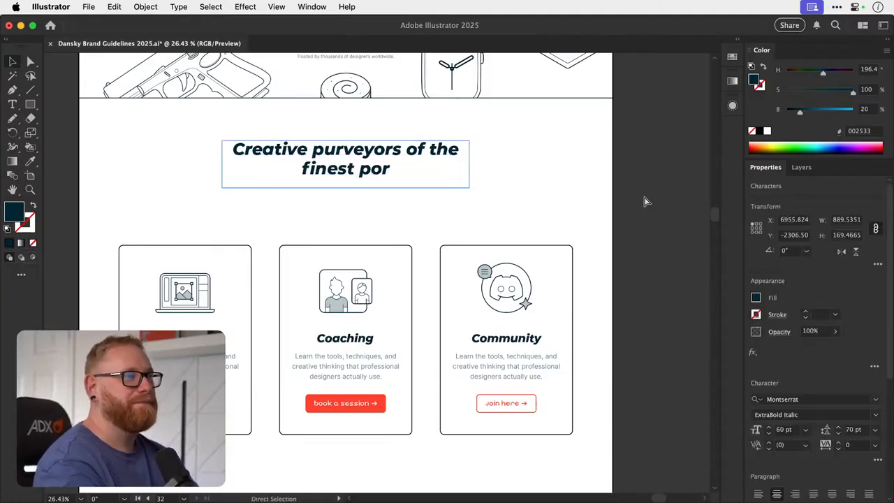
click(644, 202)
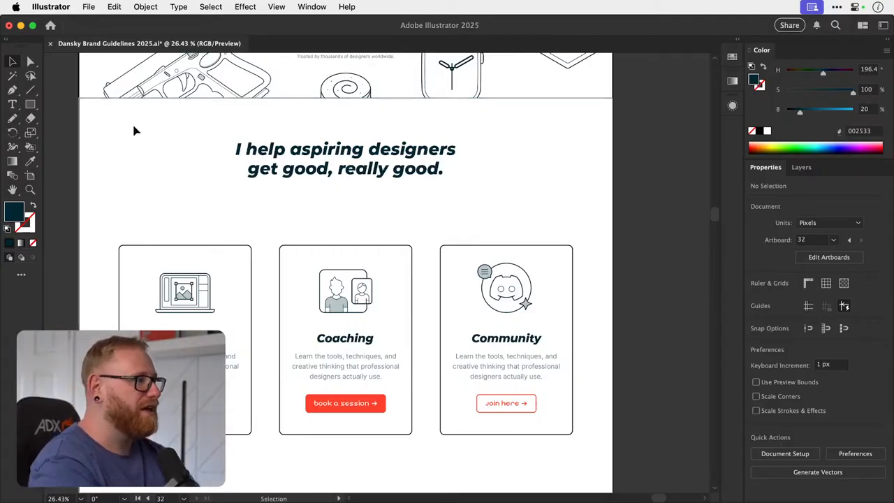
- In the Color Picker, subtract 180 from the dark fill colour's hue and raise its brightness to 84% at full saturation
double_click(17, 213)
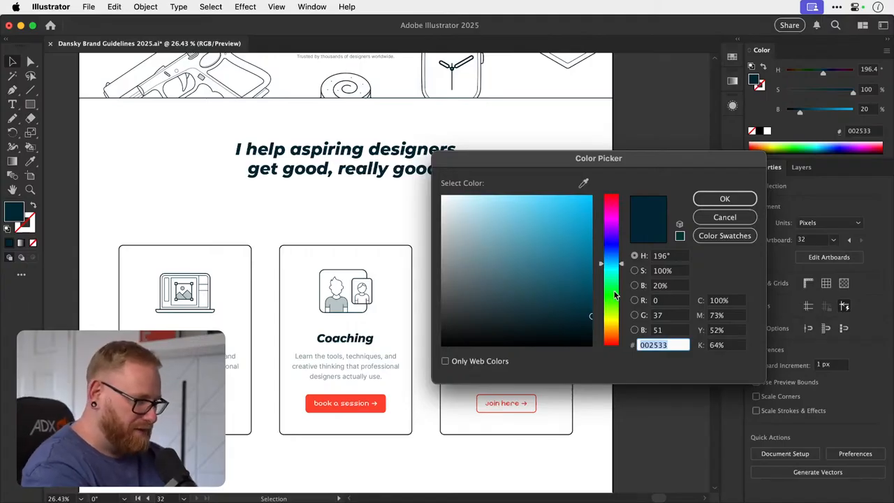
click(672, 257)
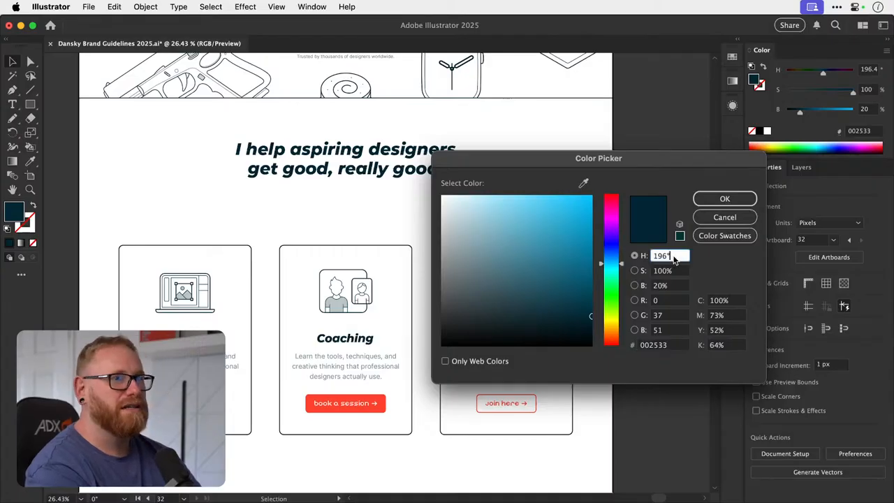
text(-180)
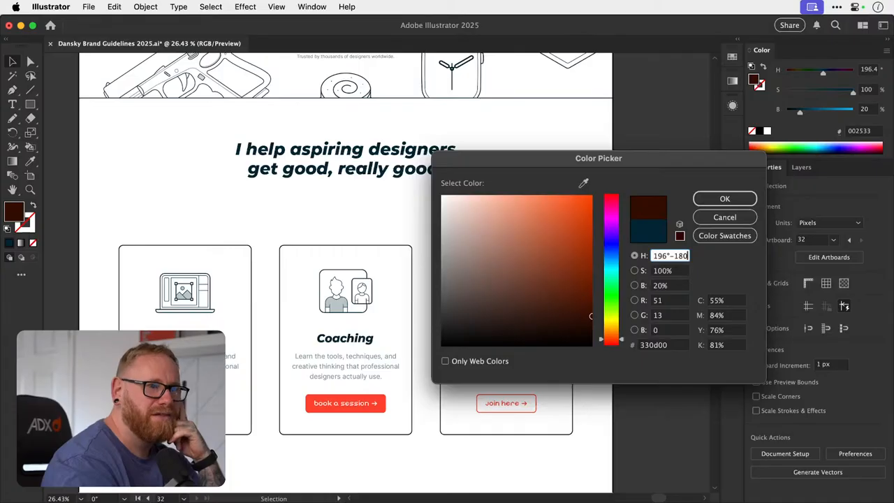
click(584, 227)
drag(584, 227, 591, 219)
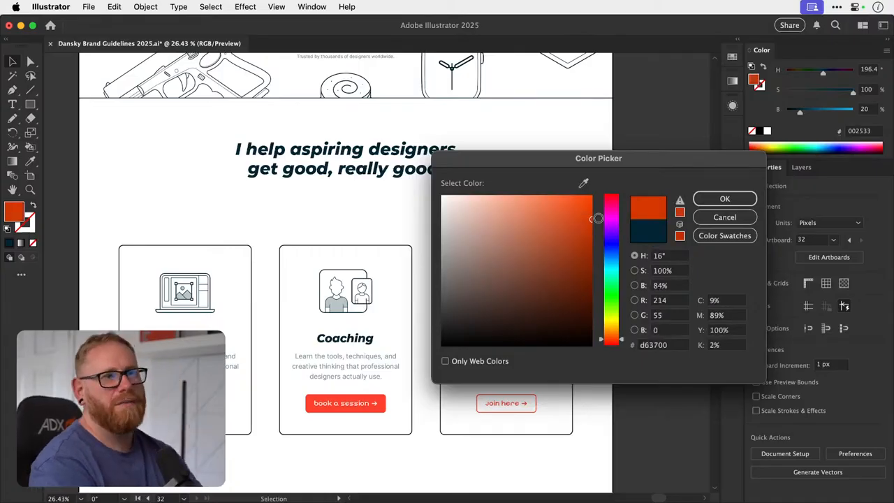
- Add 180 to the orange fill colour's 16° hue to switch to its complementary blue
click(661, 256)
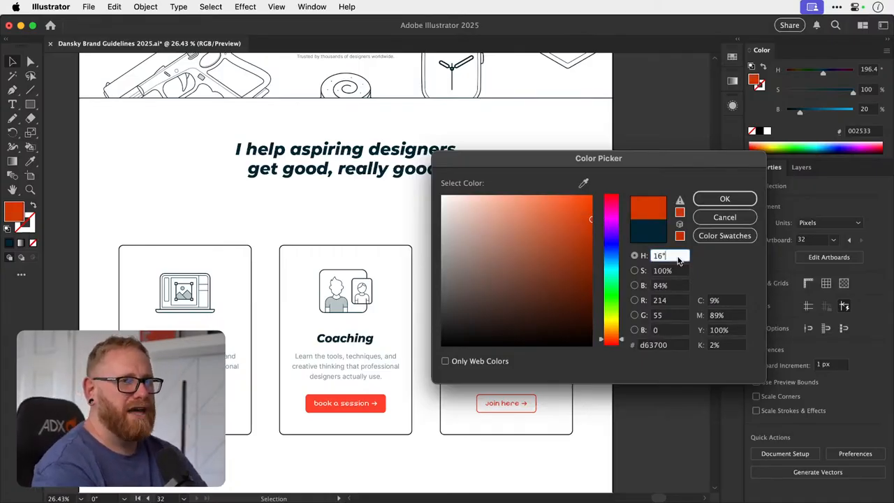
text(+180)
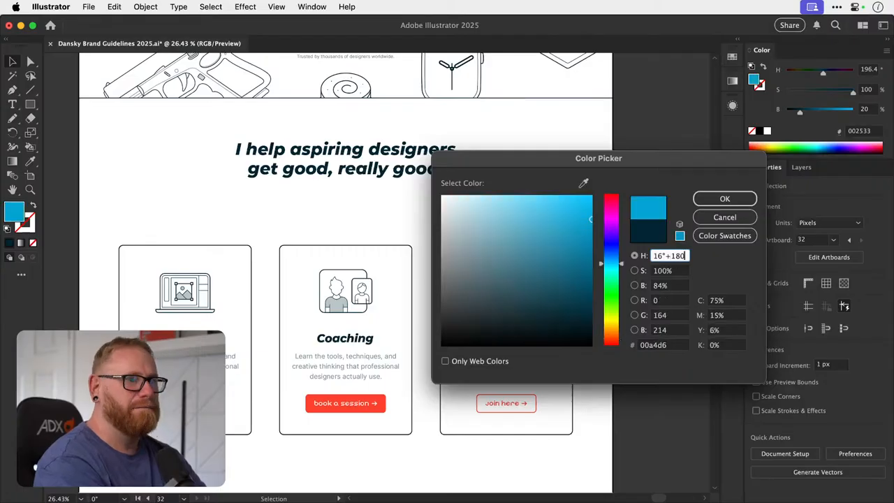
key(Tab)
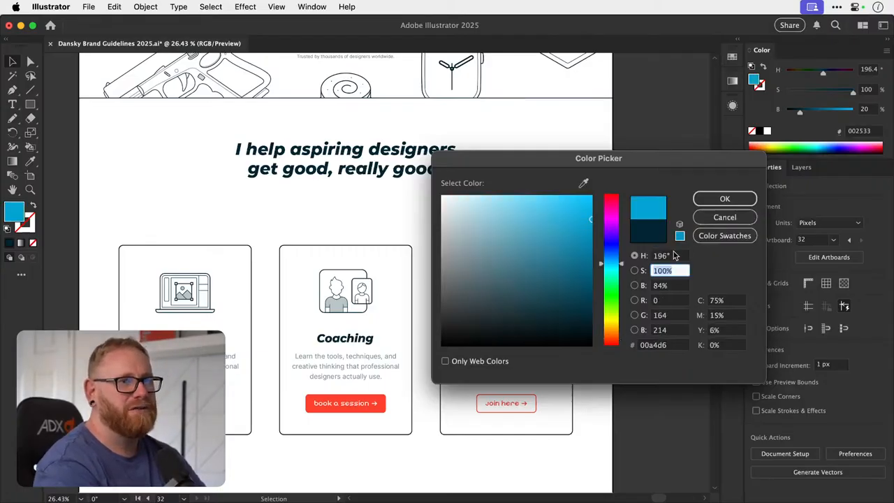
- Set the fill colour's hue to 360° red in the Color Picker and subtract 180 to get its complementary colour
drag(617, 217, 610, 190)
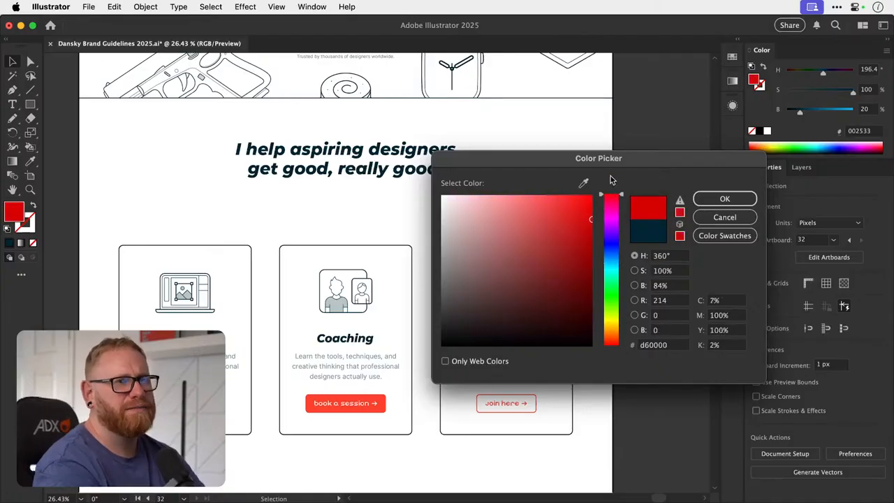
click(682, 257)
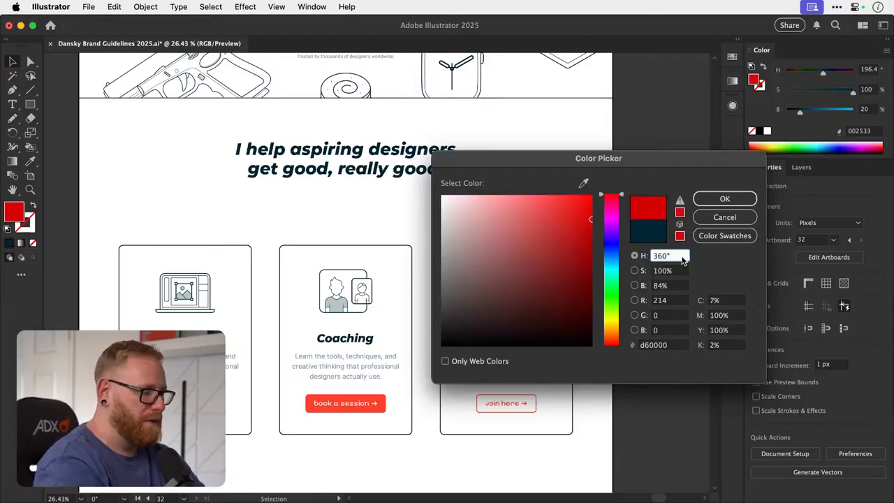
text(-1)
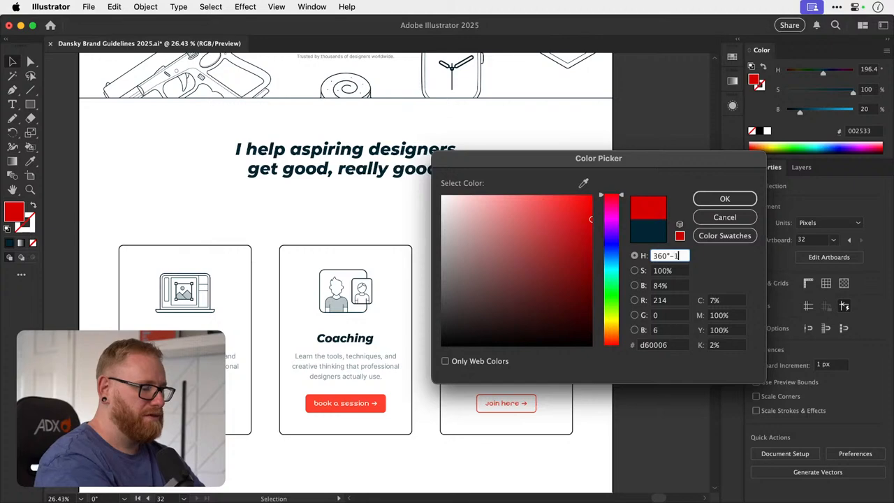
text(80)
key(Tab)
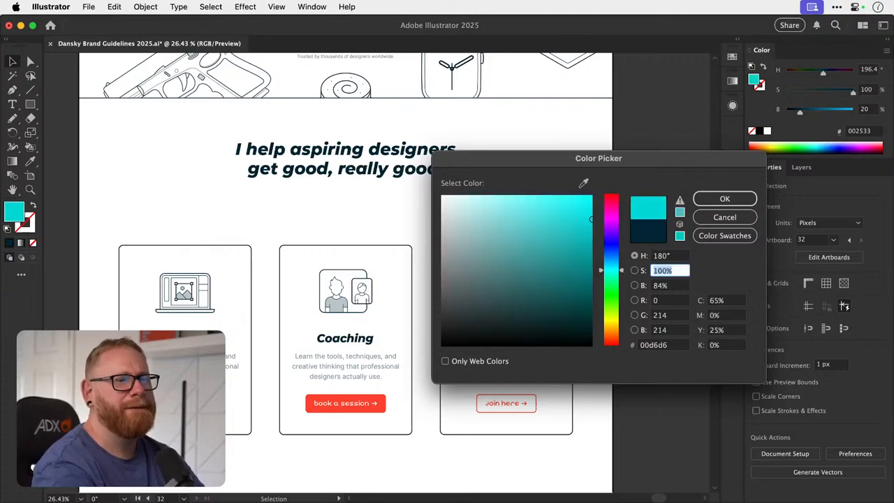
- Pick a bright yellow at hue 57° with full saturation and brightness, add 180 to the hue, and discard the Color Picker changes
click(609, 268)
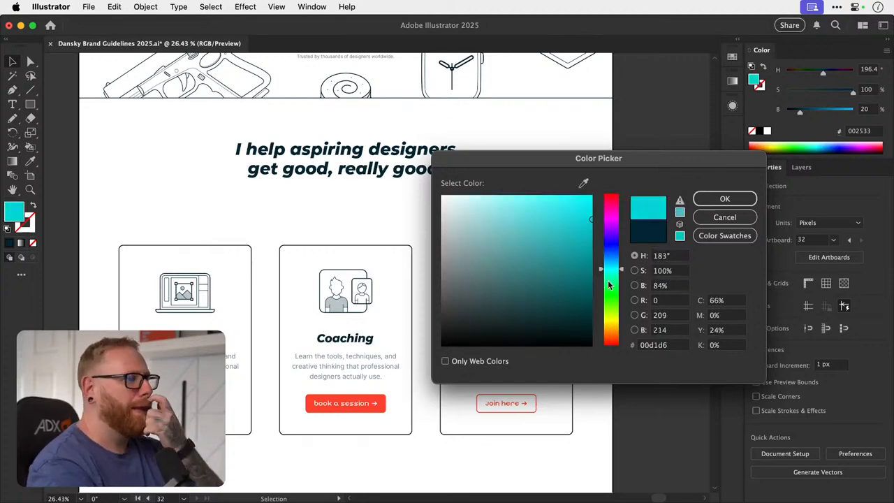
drag(607, 280, 611, 316)
click(585, 236)
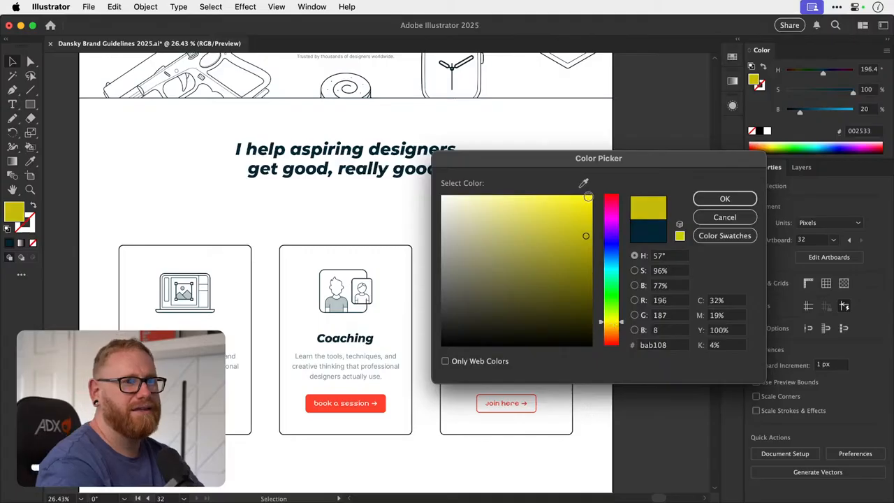
drag(588, 198, 620, 140)
click(671, 257)
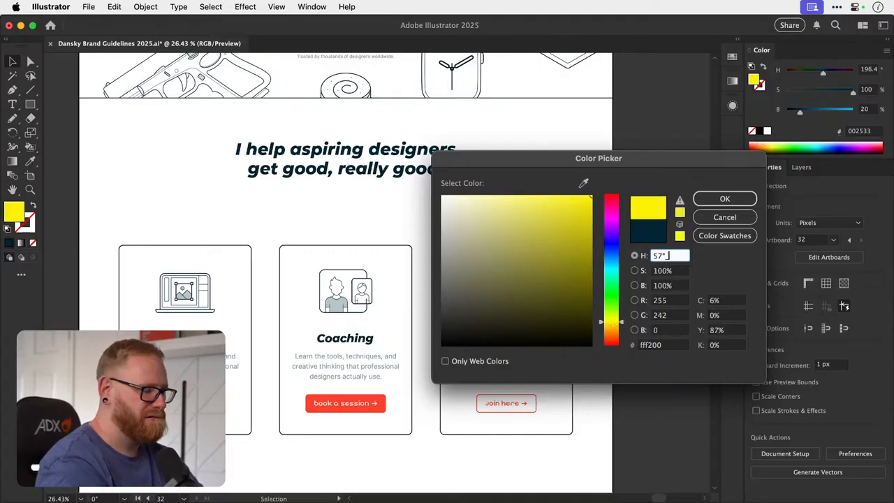
text(+180)
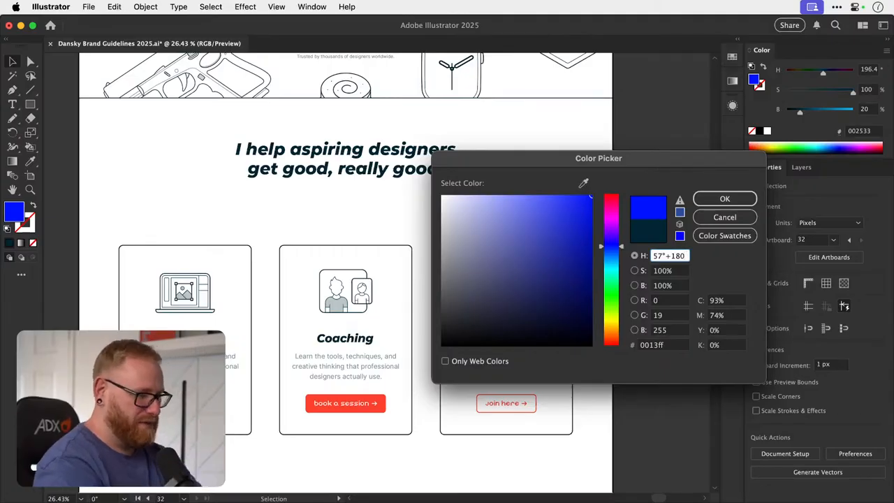
key(super+Tab)
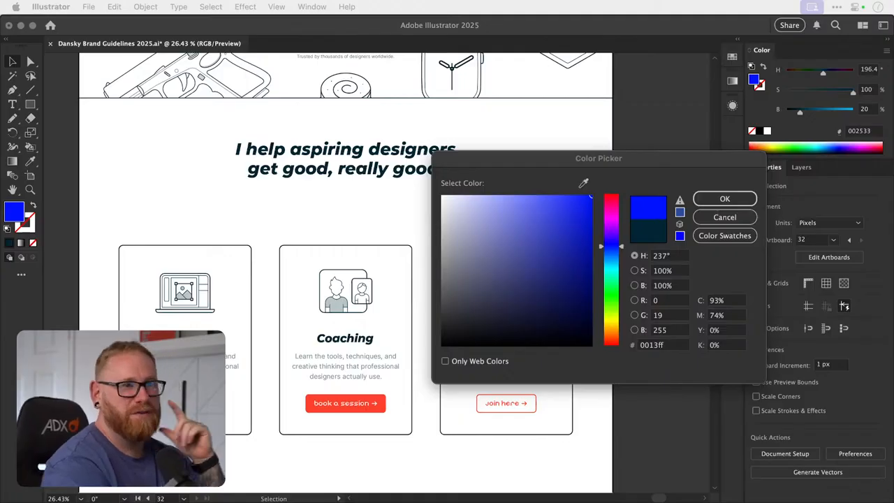
click(718, 218)
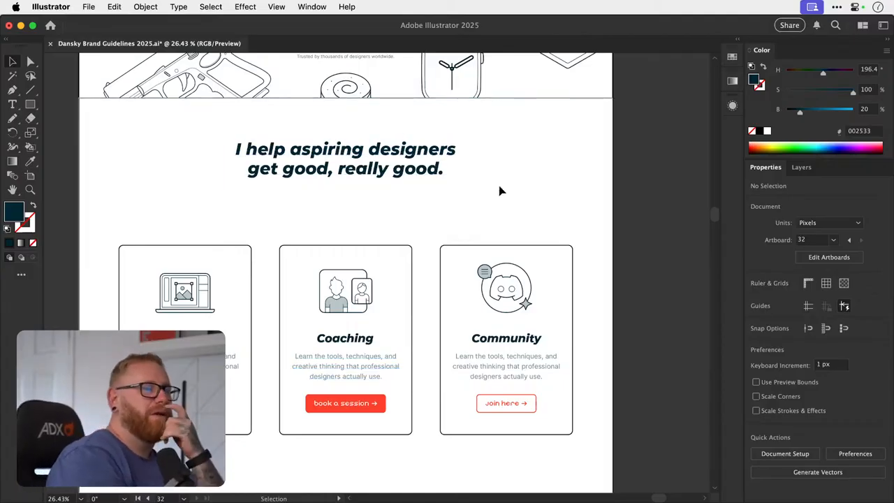
- Compare the hero heading with its copy above the three cards and review how the two homepage sections fit together
scroll(511, 190, up, 5)
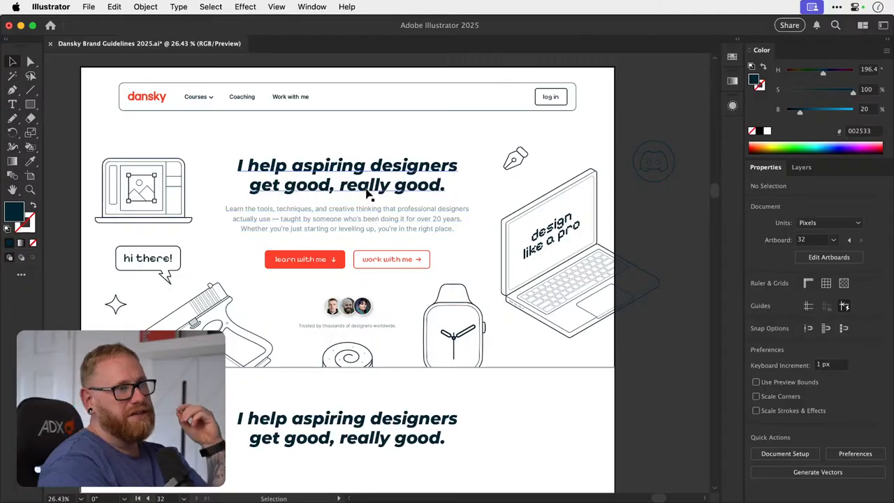
click(366, 187)
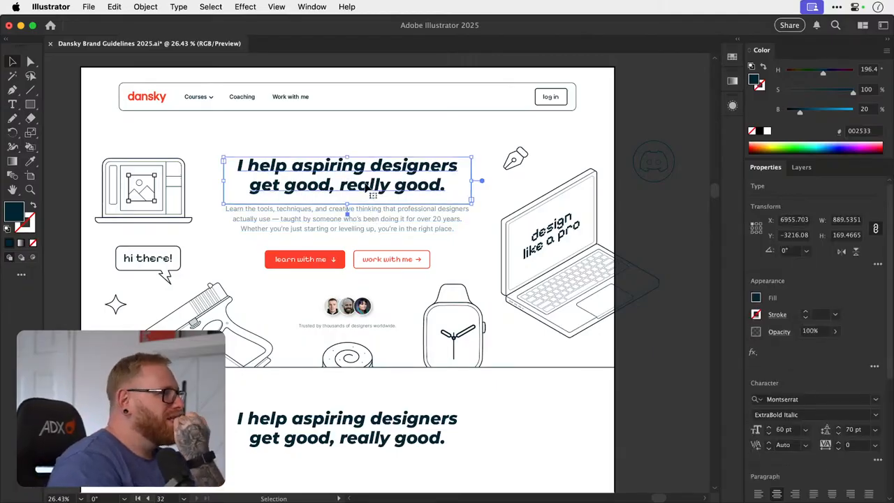
scroll(366, 187, down, 2)
scroll(367, 188, down, 4)
scroll(357, 185, up, 5)
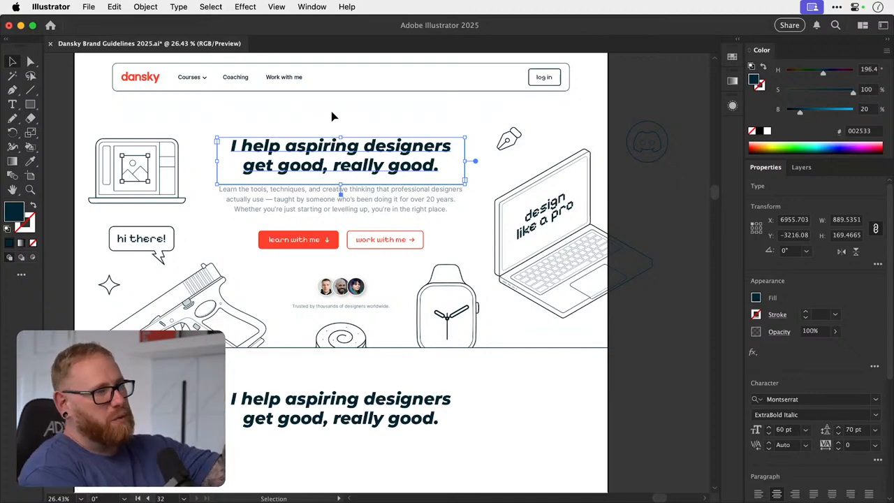
scroll(332, 119, down, 5)
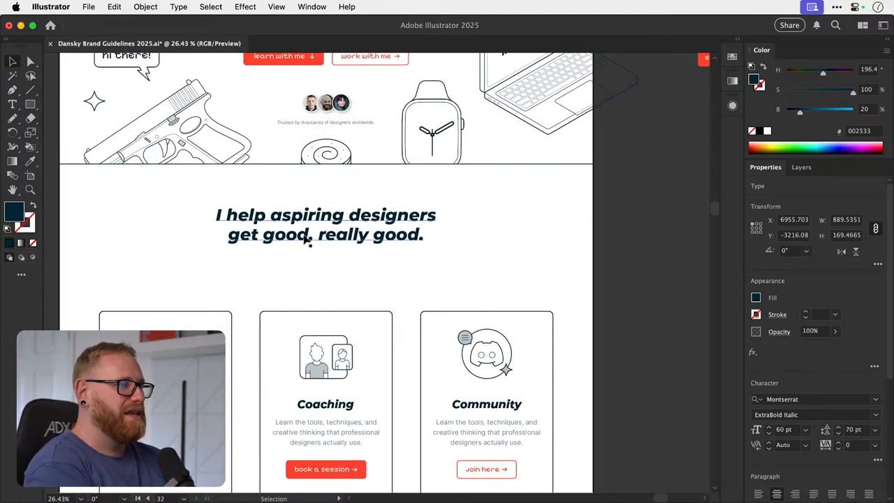
key(t)
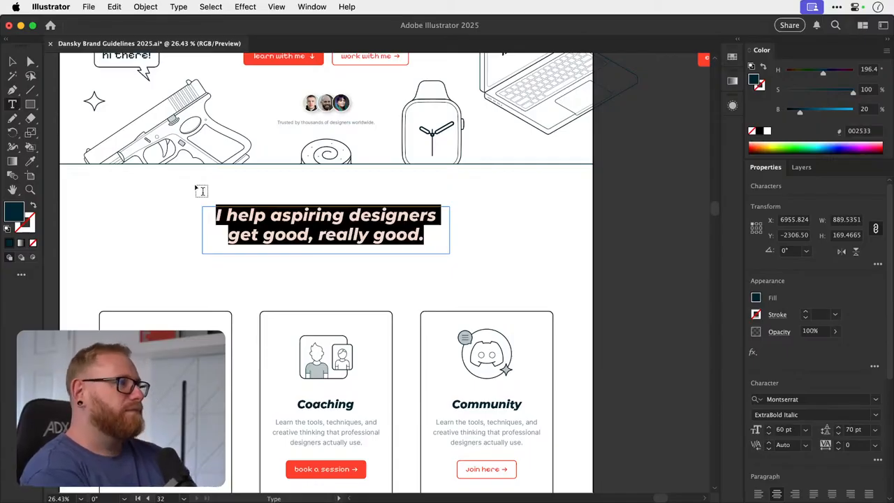
key(Escape)
click(155, 273)
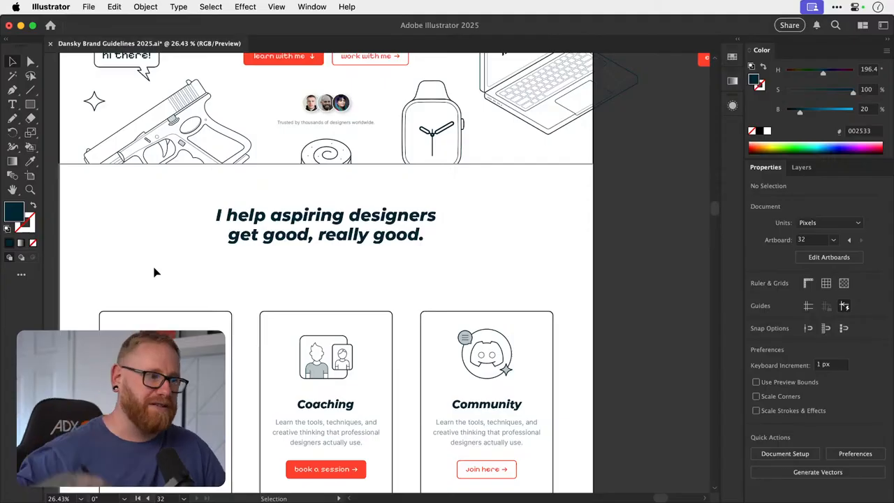
key(super+minus)
key(super+minus)
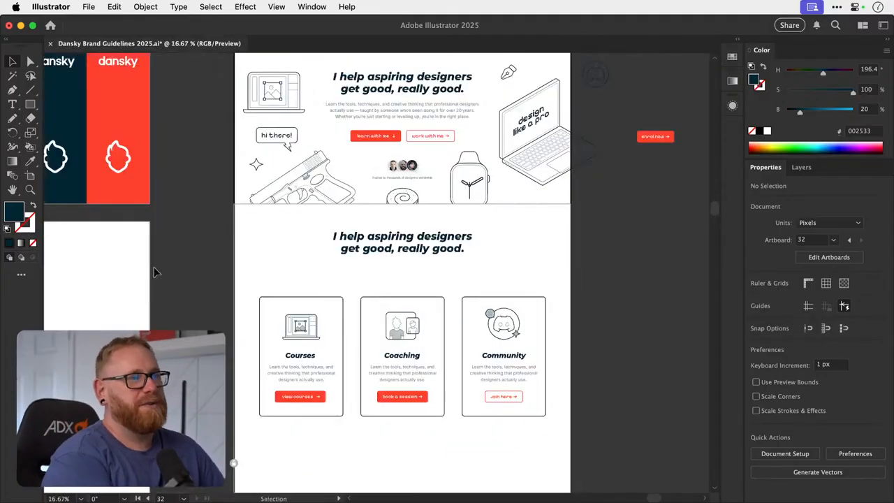
scroll(317, 290, up, 3)
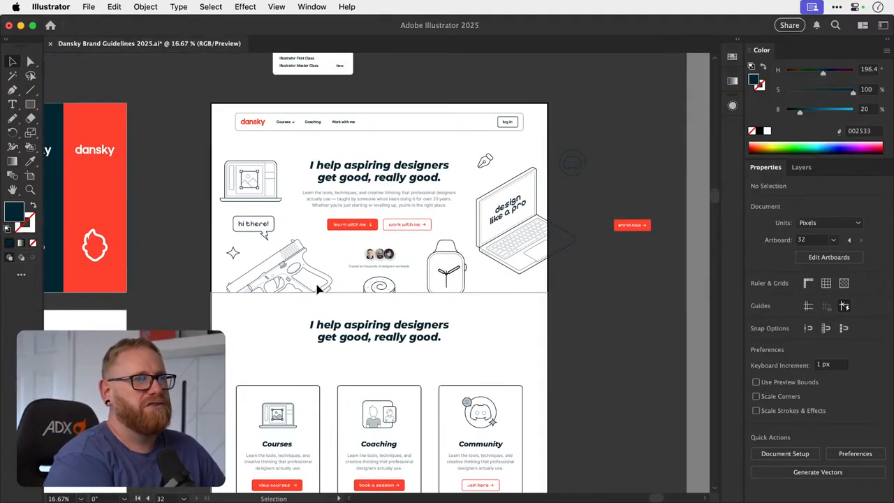
scroll(318, 289, down, 1)
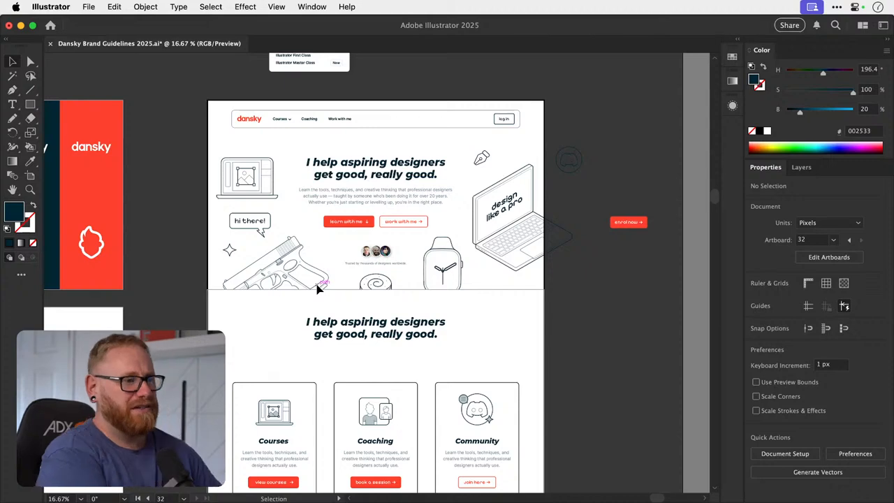
scroll(318, 289, down, 5)
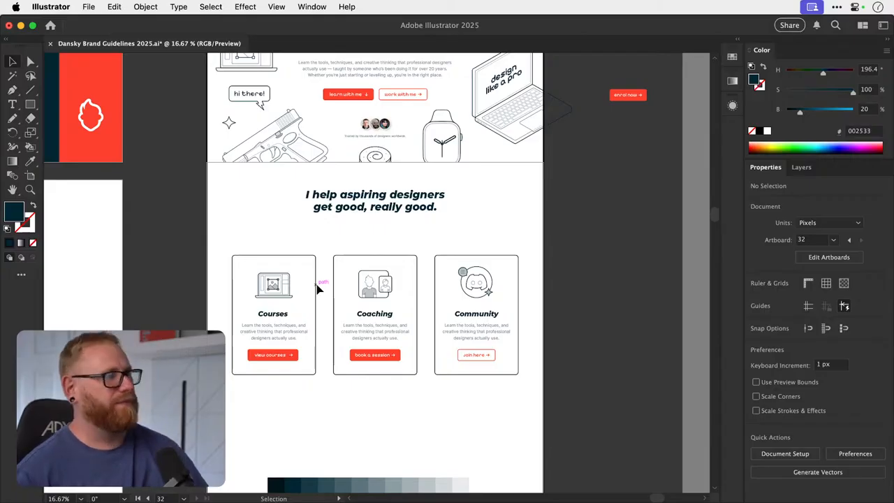
- Extend the first card's title to read "Courses for creatives"
scroll(310, 303, up, 5)
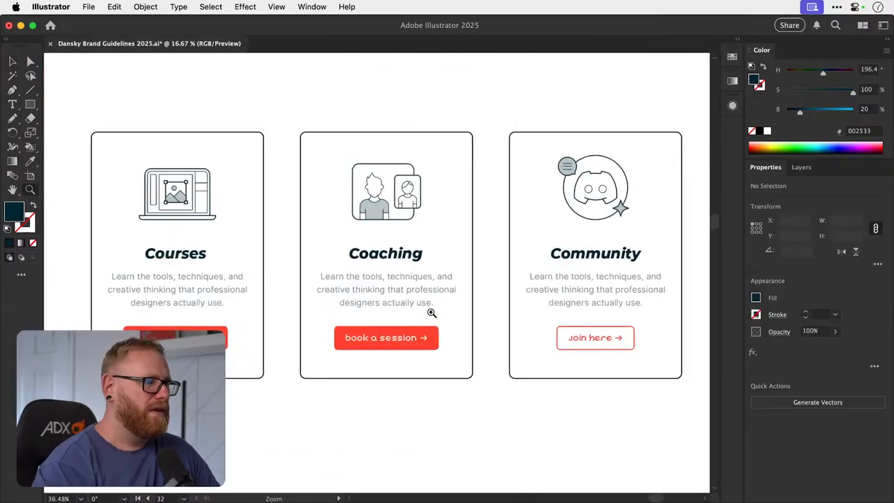
drag(216, 267, 271, 273)
key(t)
click(253, 254)
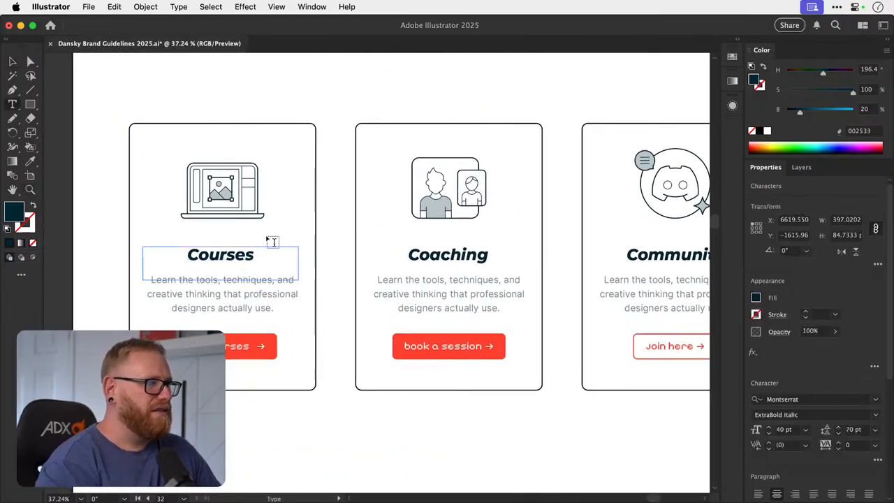
text(for c)
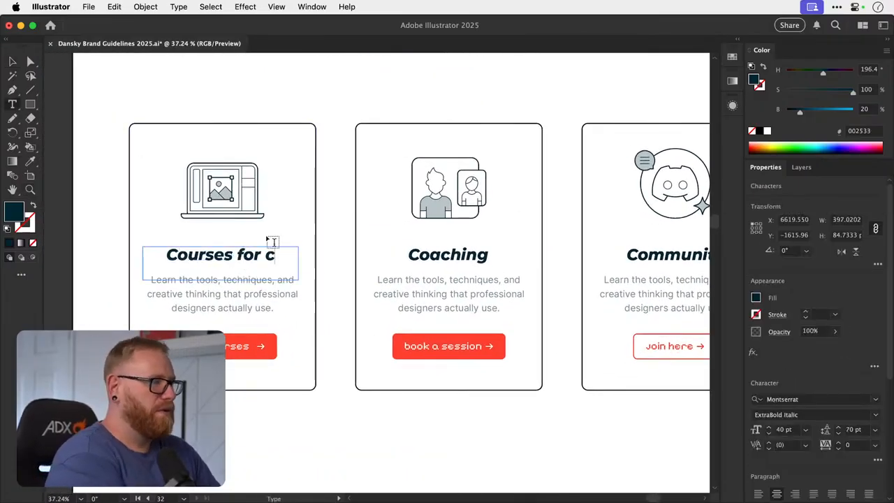
key(BackSpace)
text(cre)
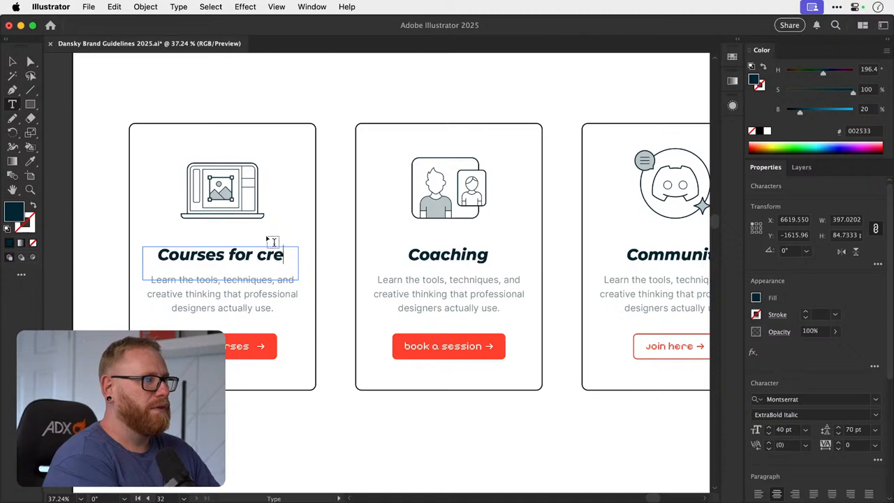
text(at)
key(BackSpace)
key(BackSpace)
key(BackSpace)
key(BackSpace)
key(BackSpace)
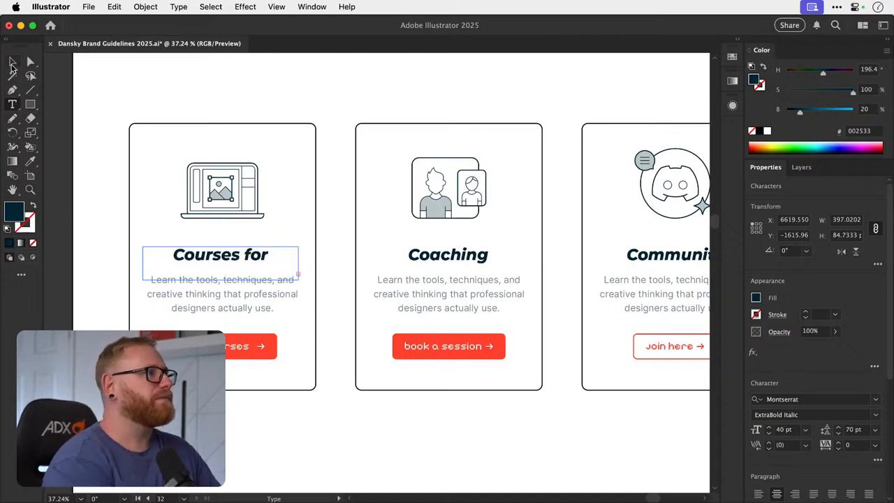
- Enlarge the "Courses for creatives" text frame to fit both lines and set its leading to 40 pt
click(12, 64)
drag(221, 281, 229, 287)
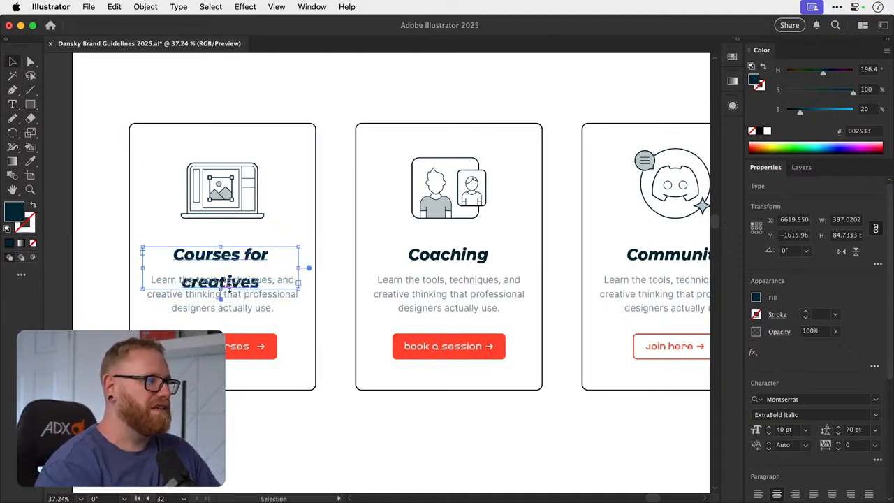
click(838, 433)
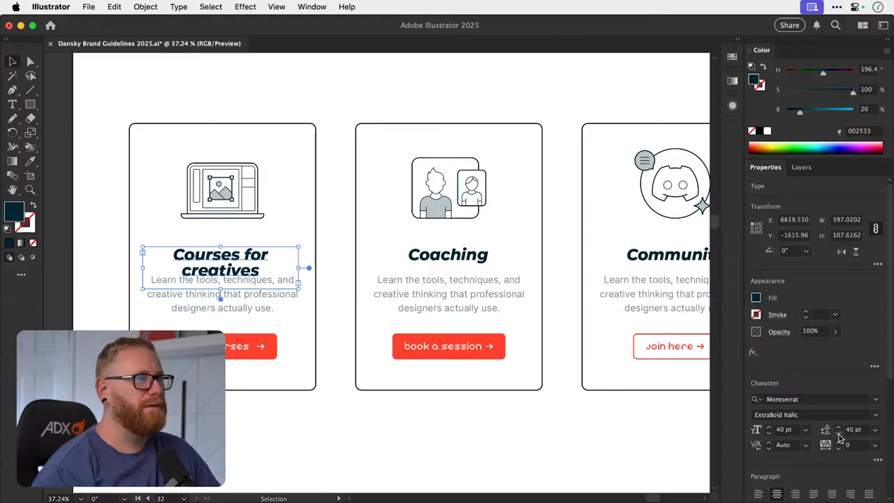
- Replace the Coaching card's title with a copy of "Courses for creatives" and centre it horizontally on the card
scroll(419, 255, right, 3)
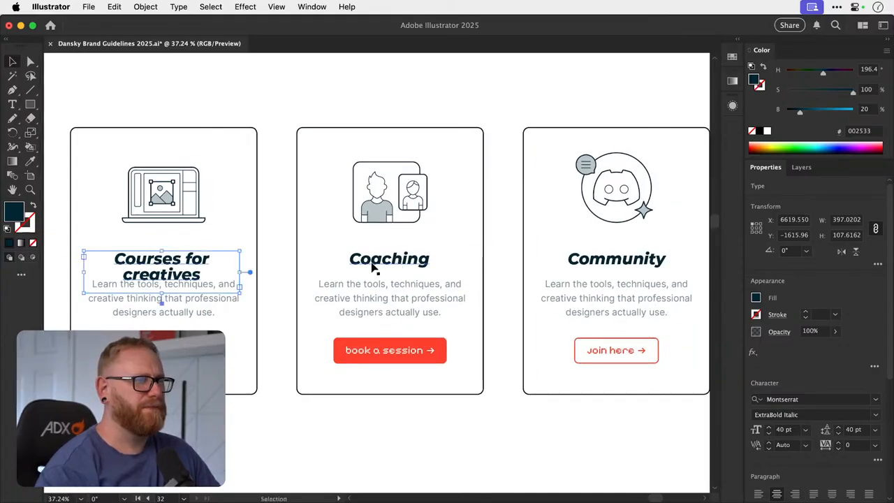
click(377, 259)
key(Delete)
drag(168, 257, 392, 264)
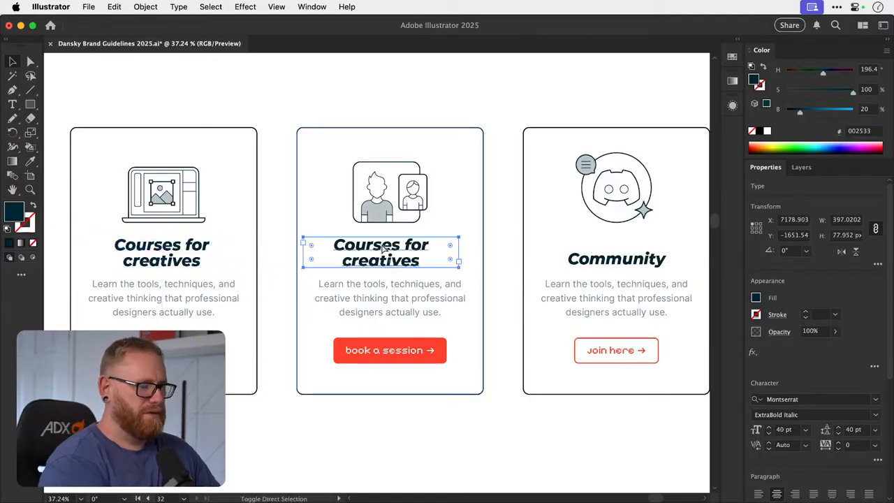
shift+click(483, 274)
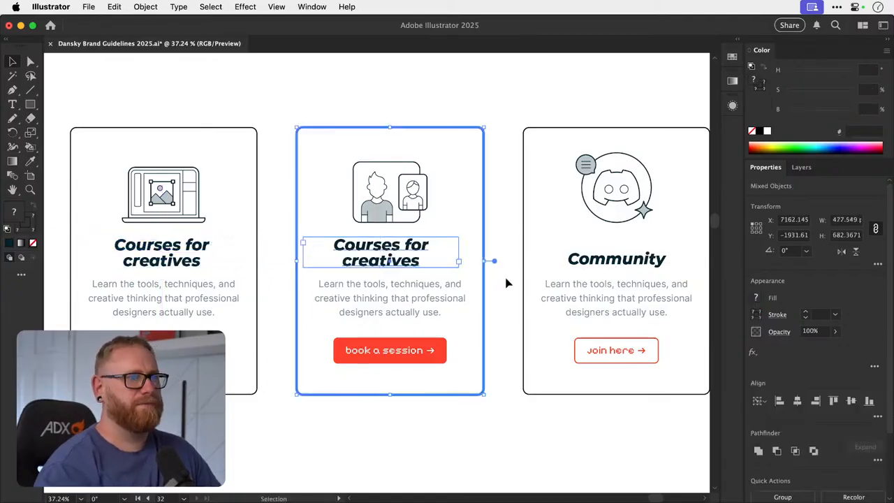
click(798, 402)
- Replace the middle card's title text with "1:1 design coaching"
key(t)
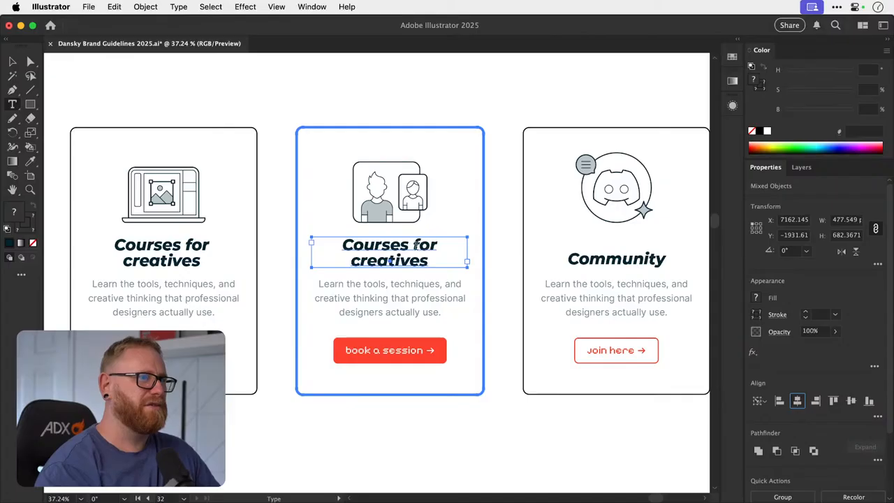
drag(412, 245, 444, 256)
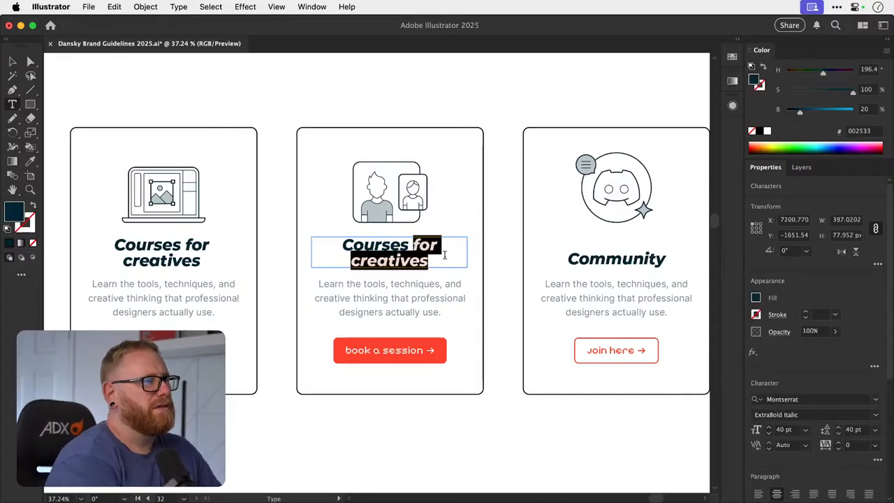
key(super+a)
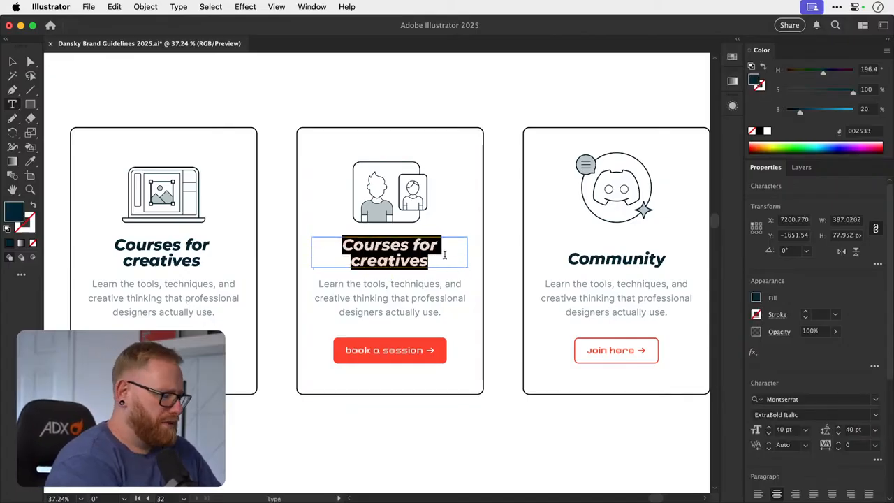
text(T)
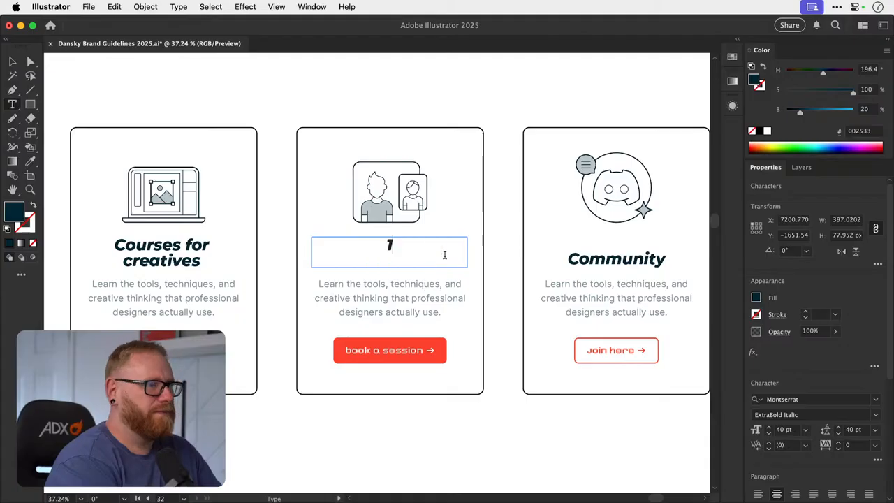
text(:1)
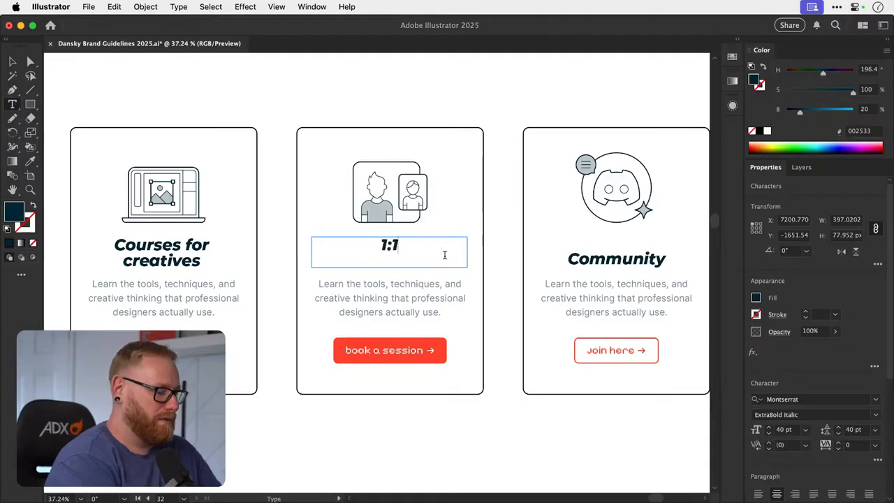
text( de)
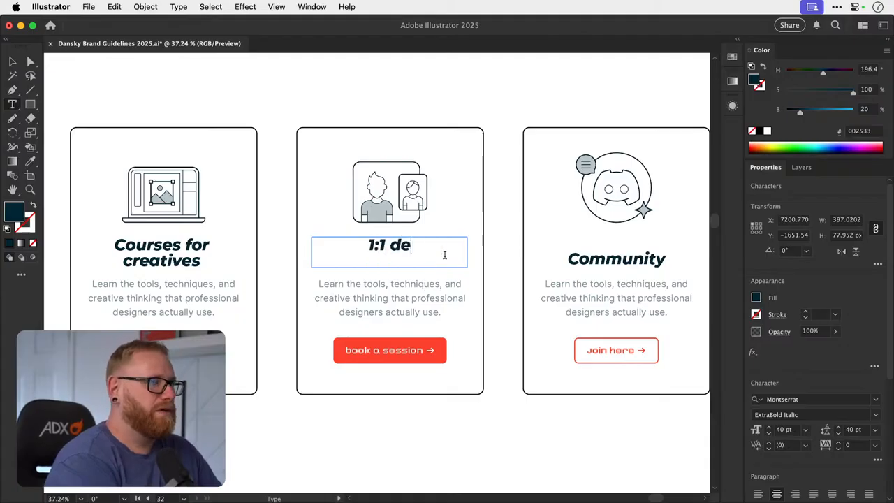
text(sign c)
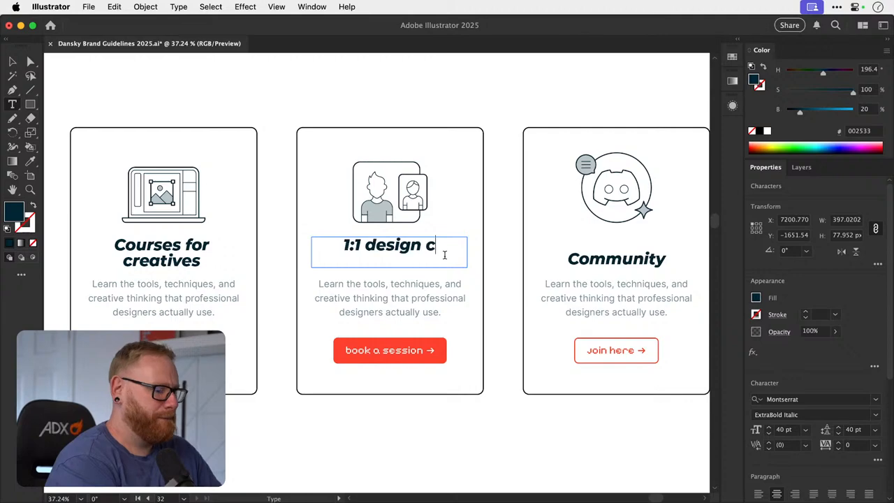
text(oaching)
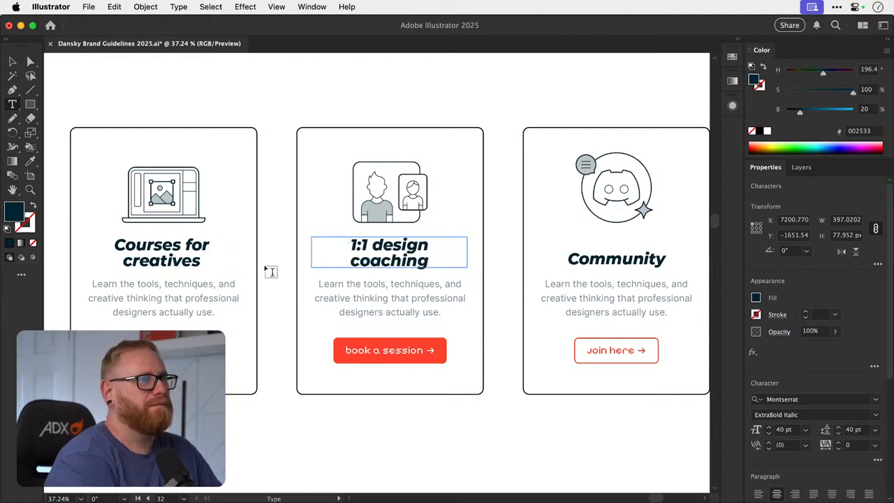
- Change the first card's title to read "Courses for designers" and deselect it
drag(124, 260, 237, 265)
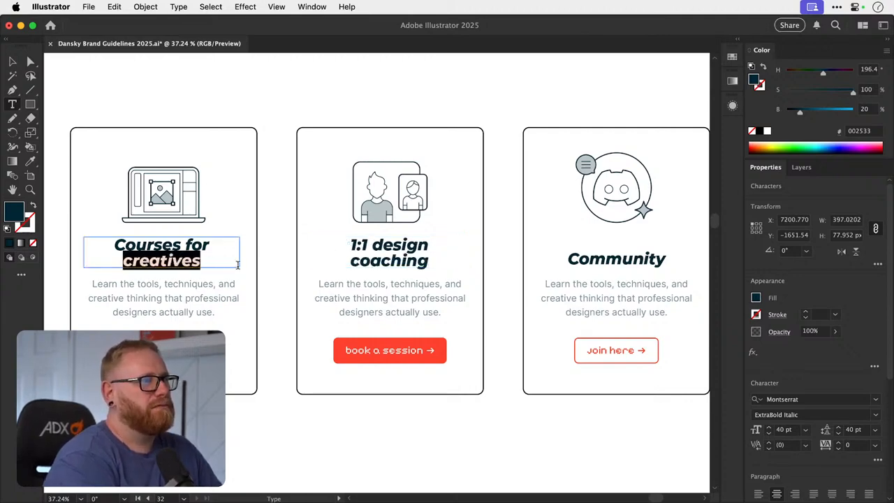
text(designers)
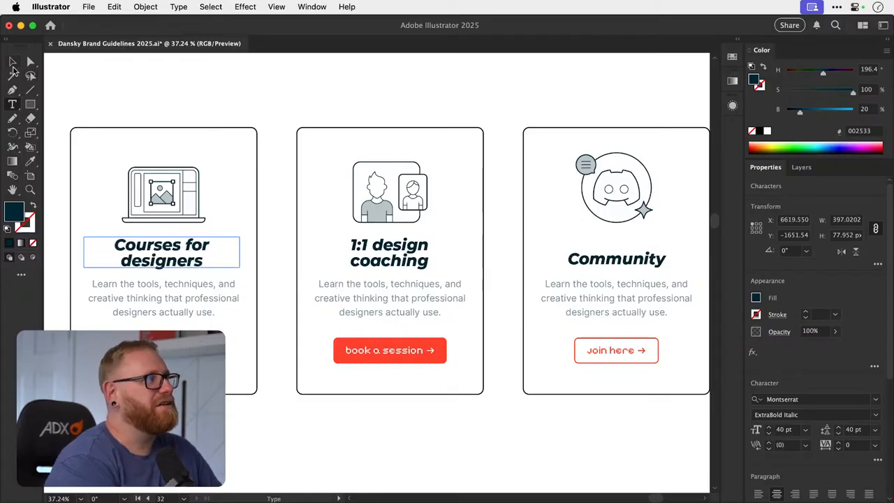
click(13, 62)
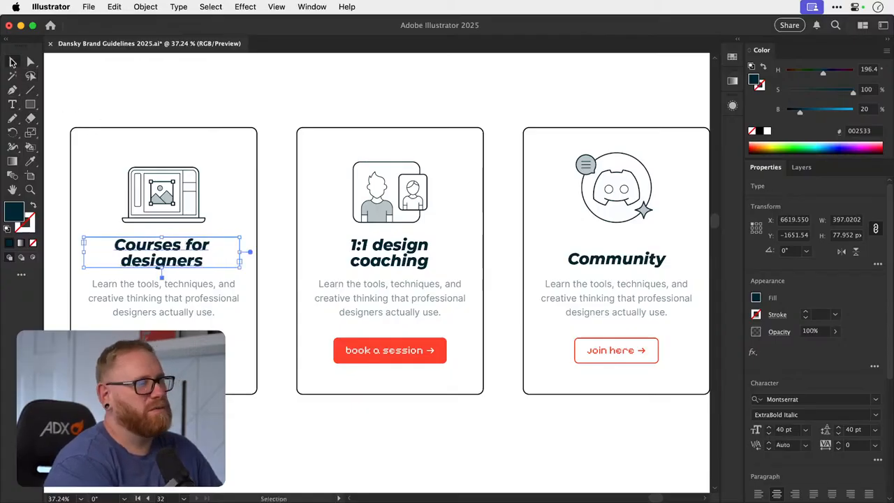
click(390, 91)
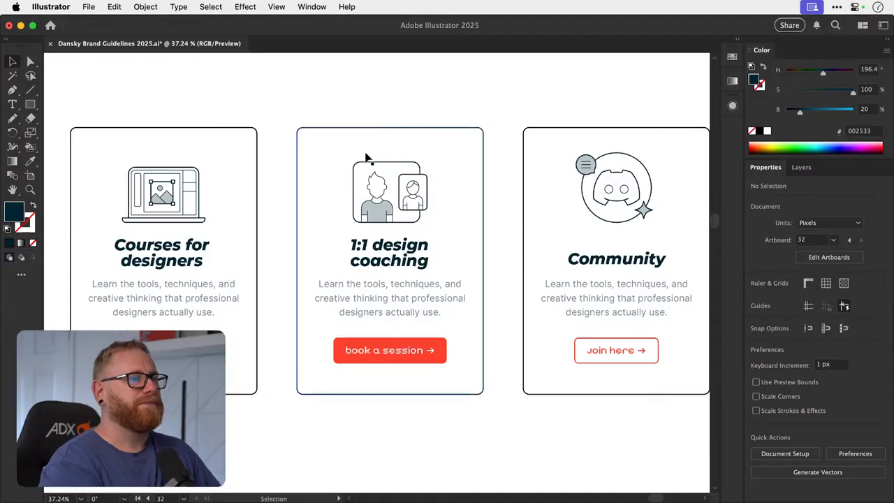
- Switch to Chrome, maximise the window and examine the headings and section layouts on the live Dansky Illustrator Master Class page
scroll(366, 158, down, 4)
scroll(366, 158, up, 5)
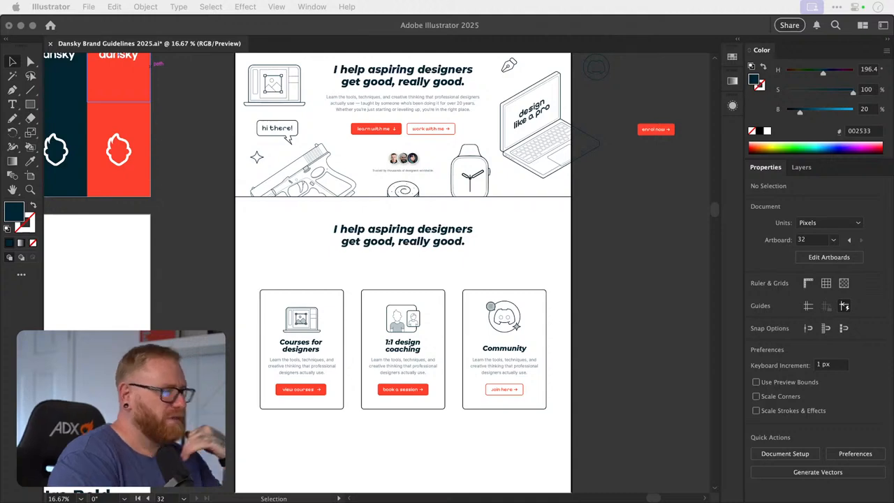
drag(671, 489, 497, 110)
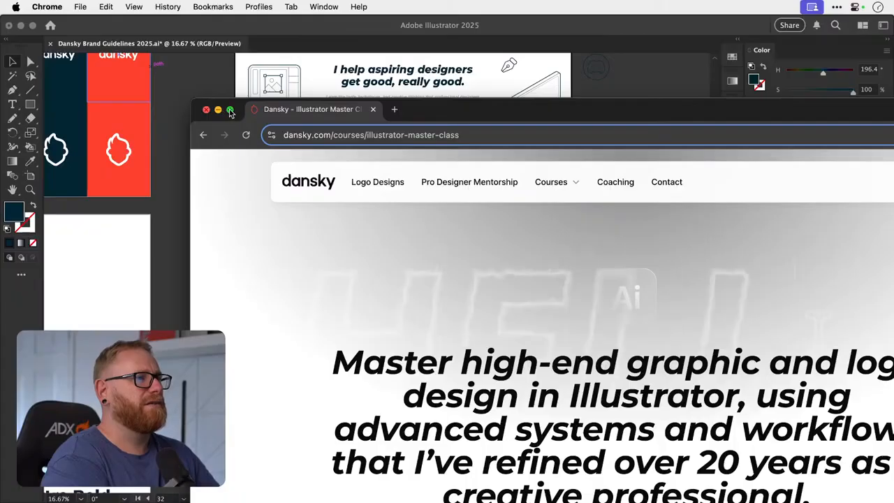
click(230, 110)
scroll(605, 219, down, 10)
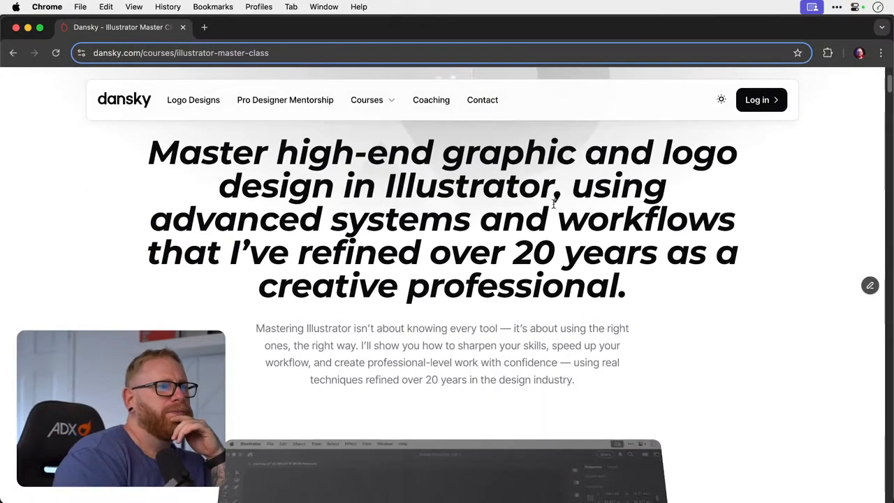
scroll(489, 187, down, 3)
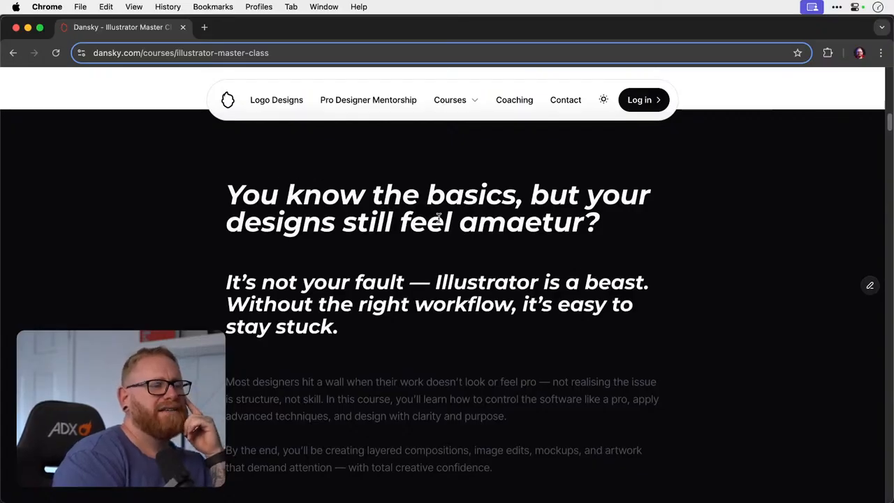
scroll(427, 213, down, 6)
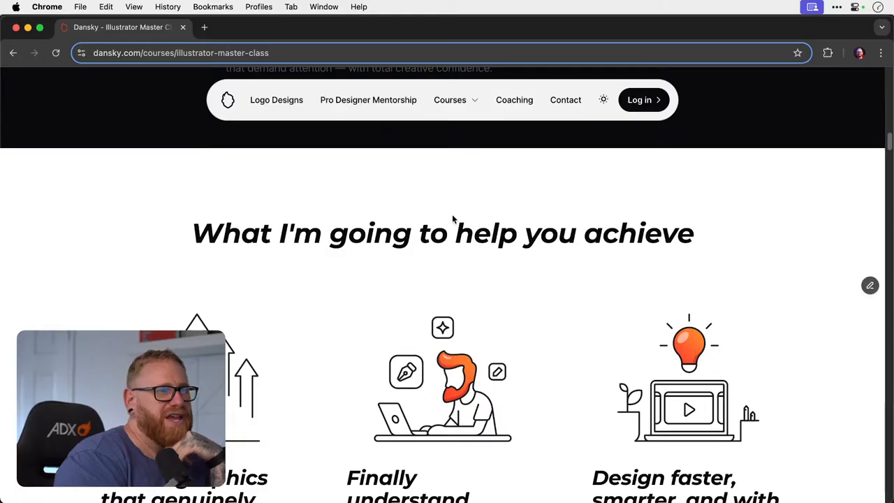
scroll(442, 185, down, 10)
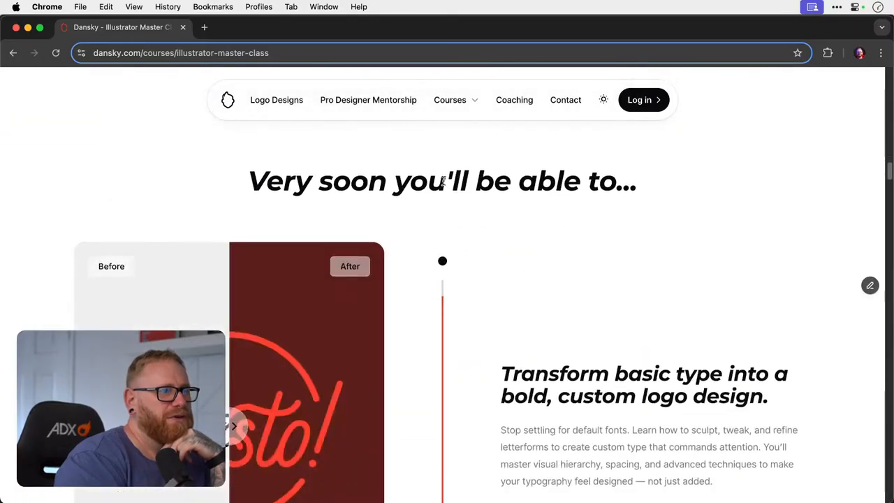
scroll(439, 193, down, 10)
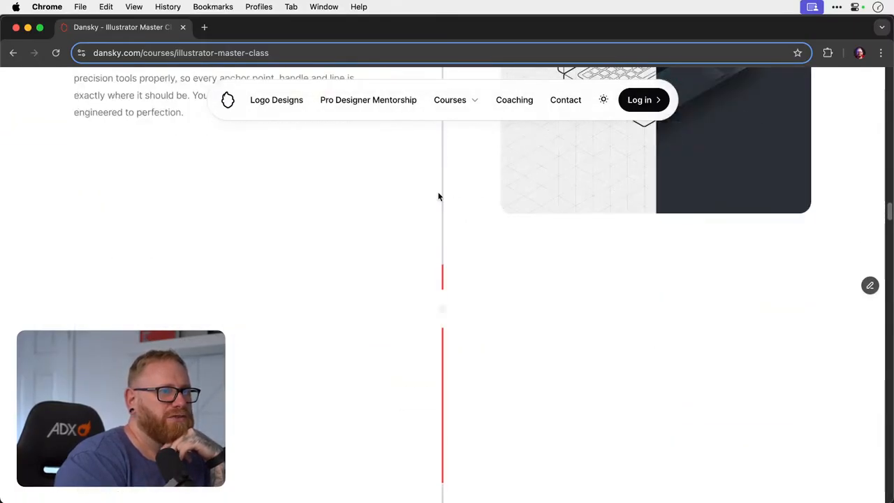
- Examine the course page's before-and-after comparisons, moving their sliders to see how each skill is presented
scroll(438, 197, up, 6)
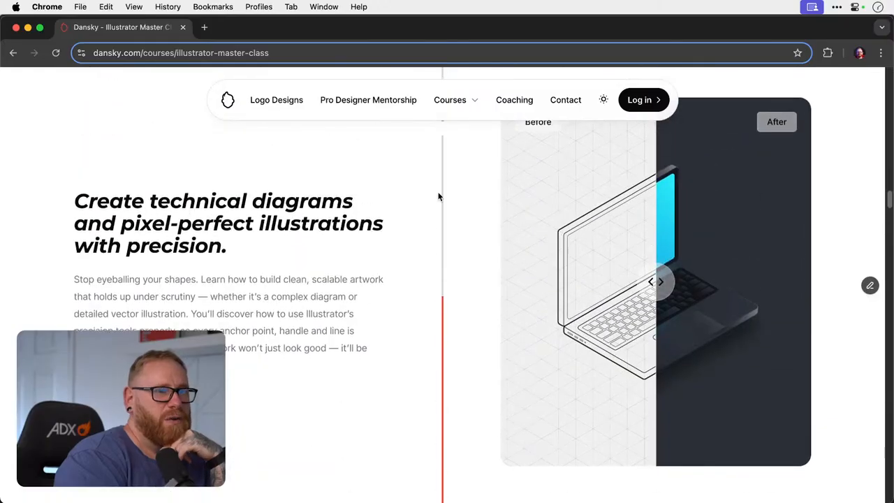
drag(631, 284, 674, 282)
scroll(634, 283, up, 5)
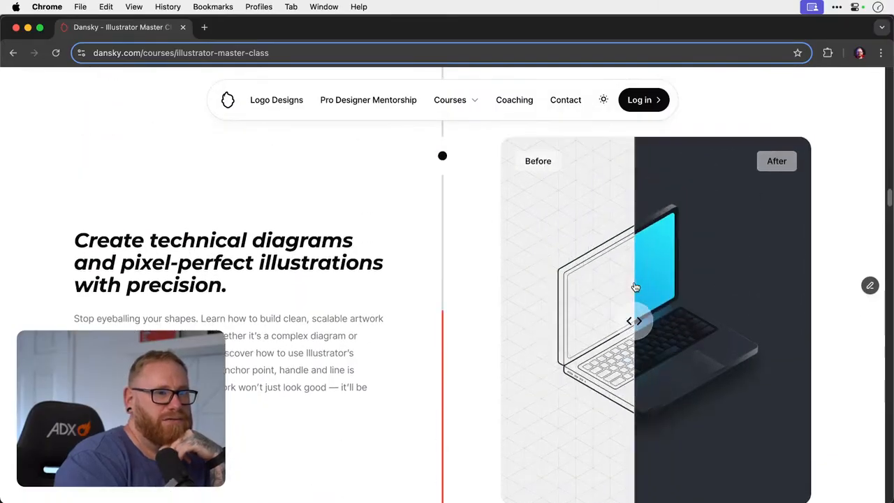
drag(232, 280, 94, 267)
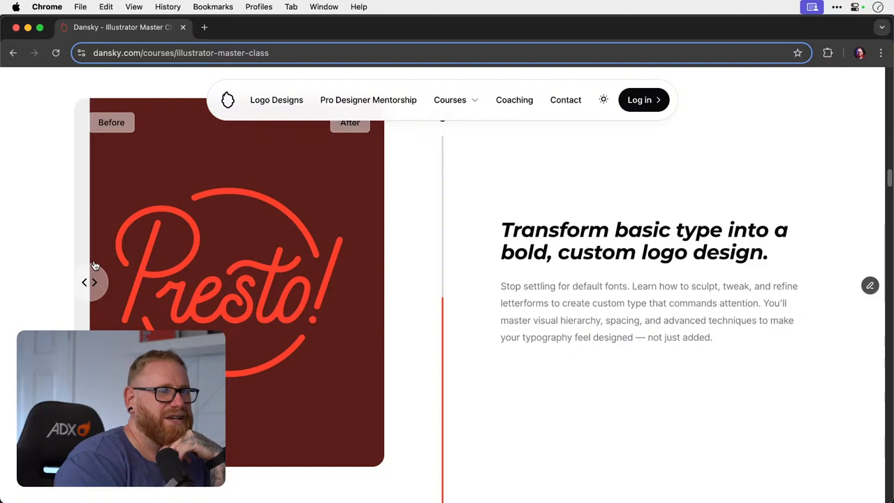
scroll(452, 271, down, 3)
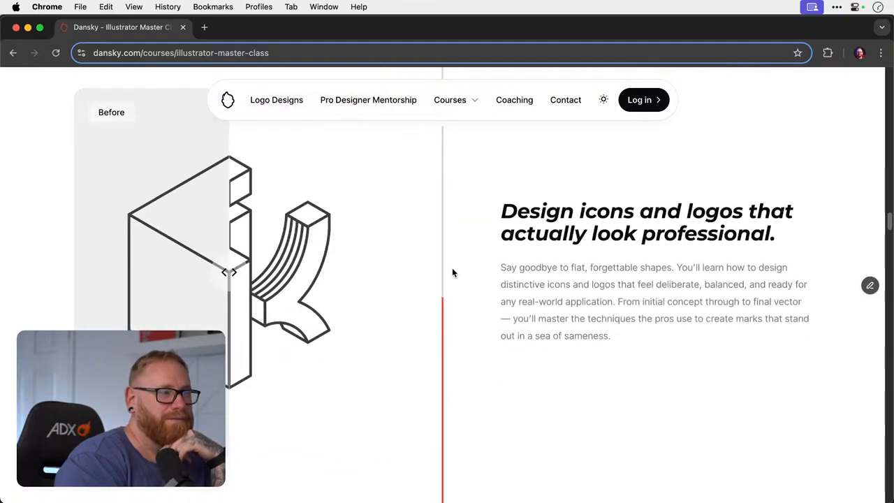
drag(229, 272, 257, 277)
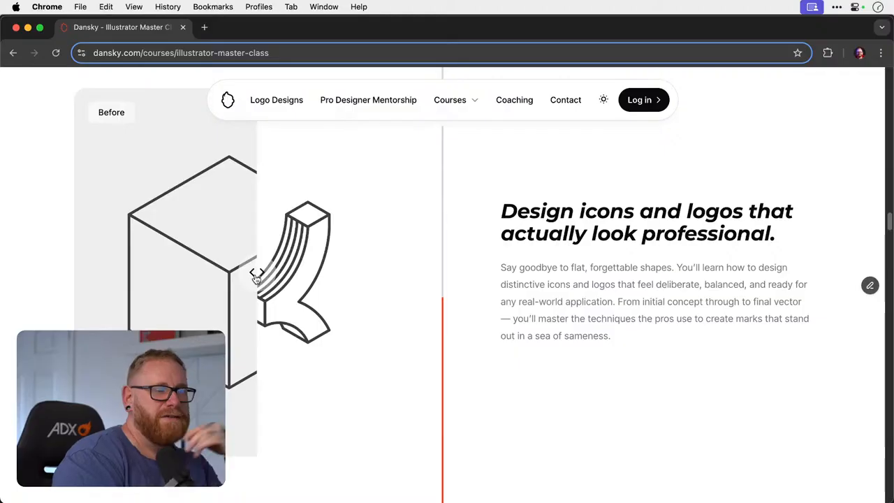
scroll(255, 277, down, 3)
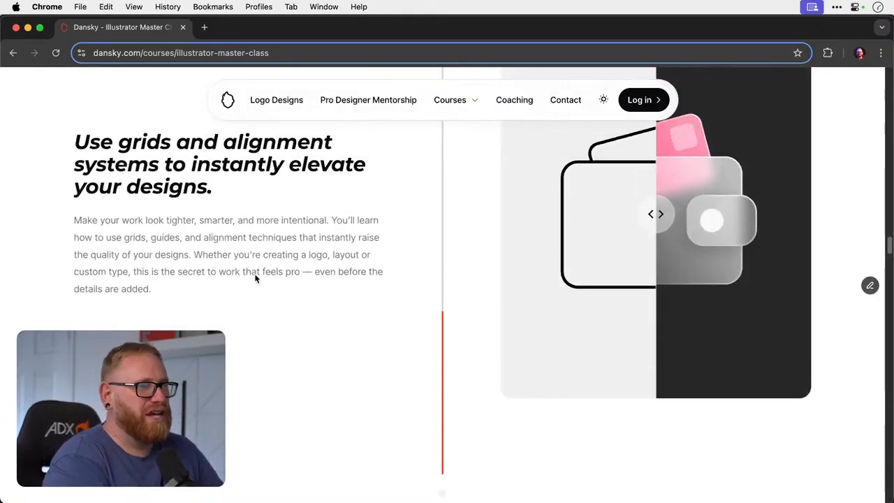
mouse_move(657, 299)
mouse_down()
mouse_move(723, 300)
mouse_move(535, 298)
mouse_move(730, 297)
mouse_move(652, 298)
mouse_up()
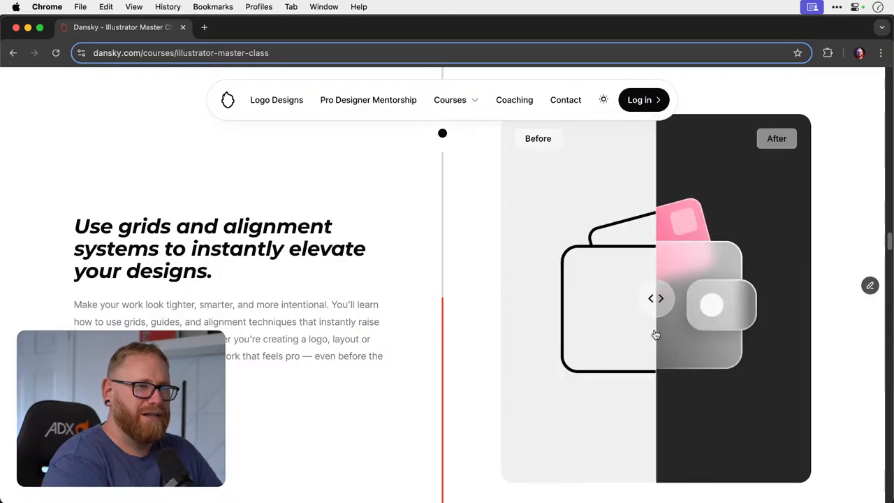
scroll(674, 333, down, 2)
scroll(674, 333, down, 2)
scroll(214, 294, down, 2)
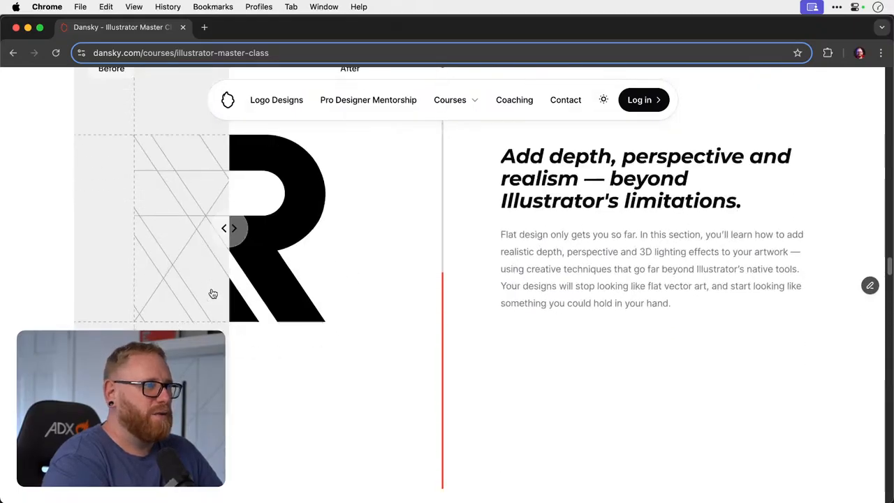
- Review the course page's module list, testimonials and support sections for heading and layout ideas
scroll(489, 299, down, 5)
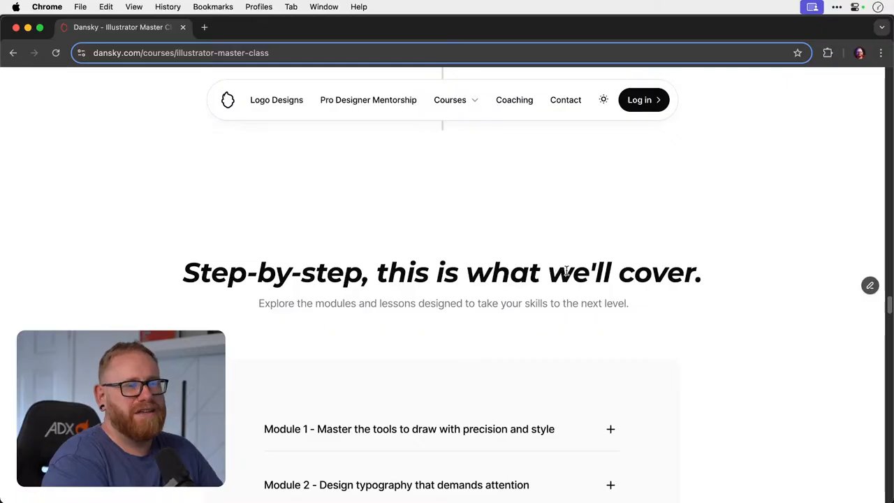
scroll(456, 266, down, 10)
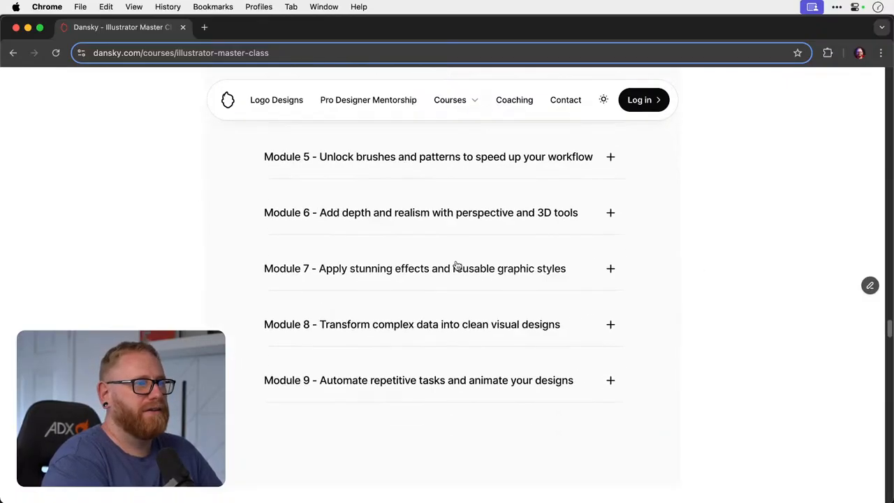
scroll(456, 264, down, 3)
scroll(455, 264, down, 5)
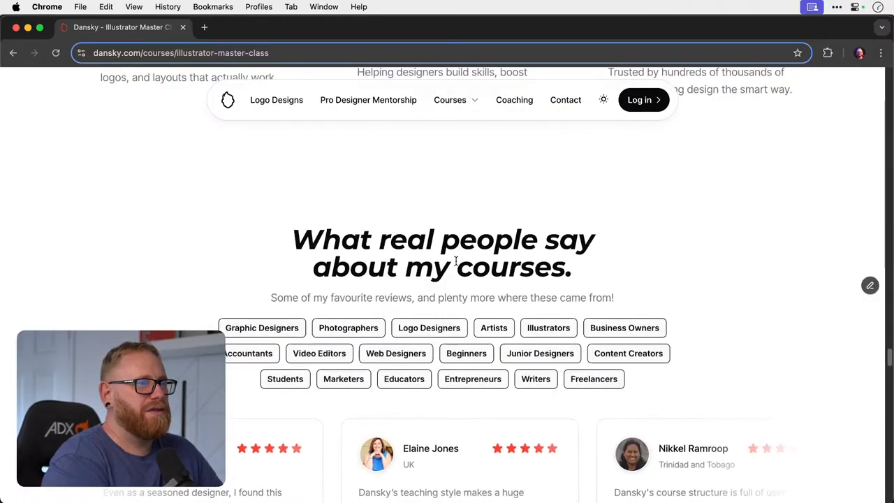
scroll(455, 262, down, 8)
scroll(455, 262, up, 3)
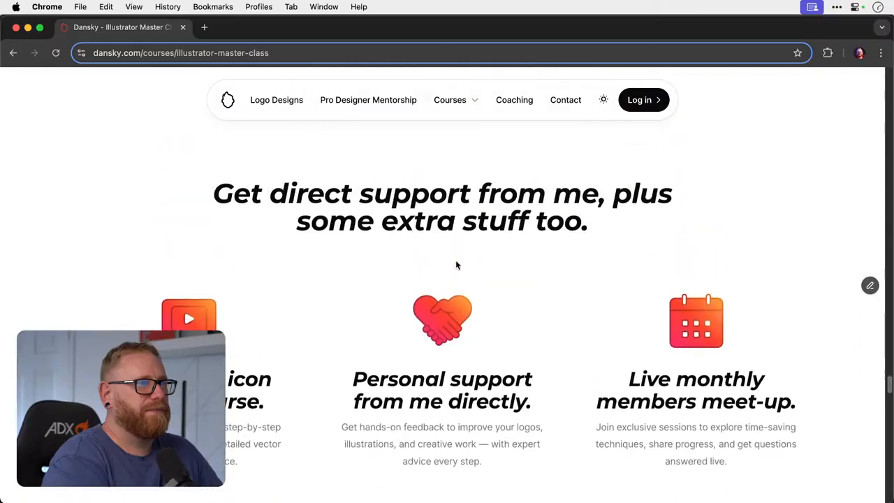
scroll(455, 262, down, 1)
scroll(457, 264, down, 4)
scroll(456, 264, down, 4)
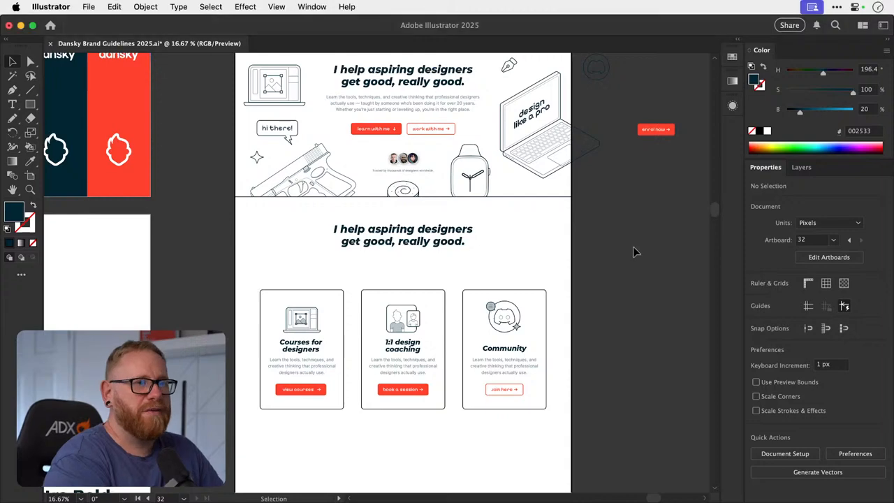
- Return to Illustrator and inspect the homepage's second section, with its heading and three cards
scroll(641, 251, up, 2)
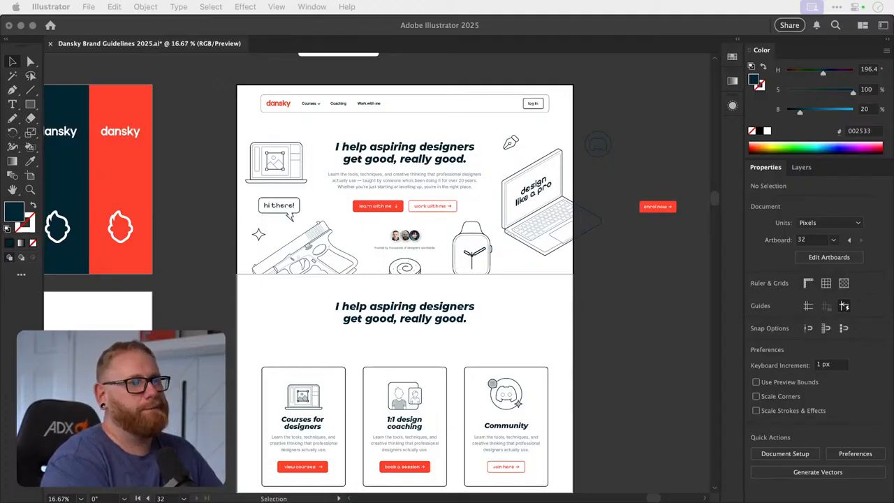
click(639, 323)
key(space)
drag(601, 331, 540, 305)
key(z)
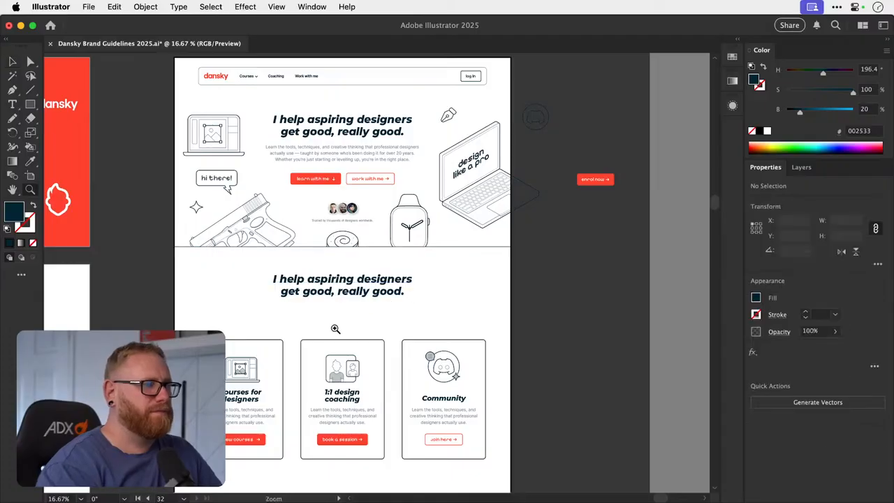
drag(338, 329, 393, 245)
key(space)
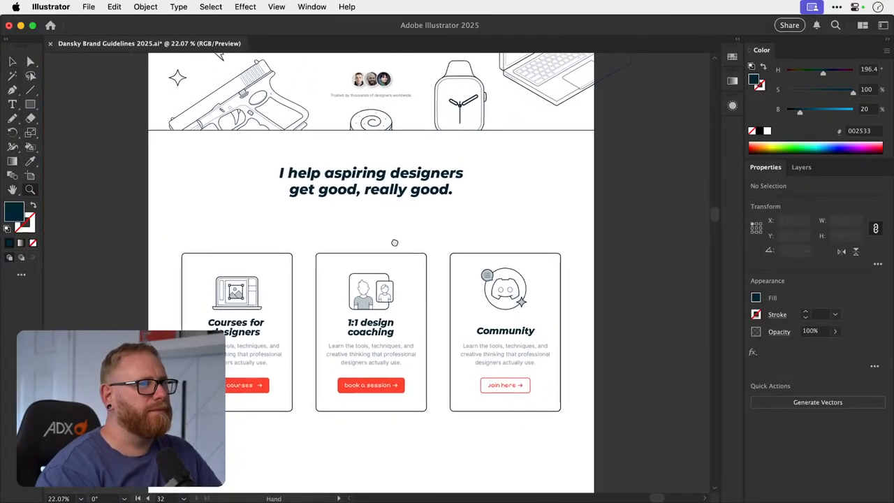
- Replace the third card's "Community" title with a copy of the "1:1 design coaching" title from the middle card
drag(380, 302, 360, 305)
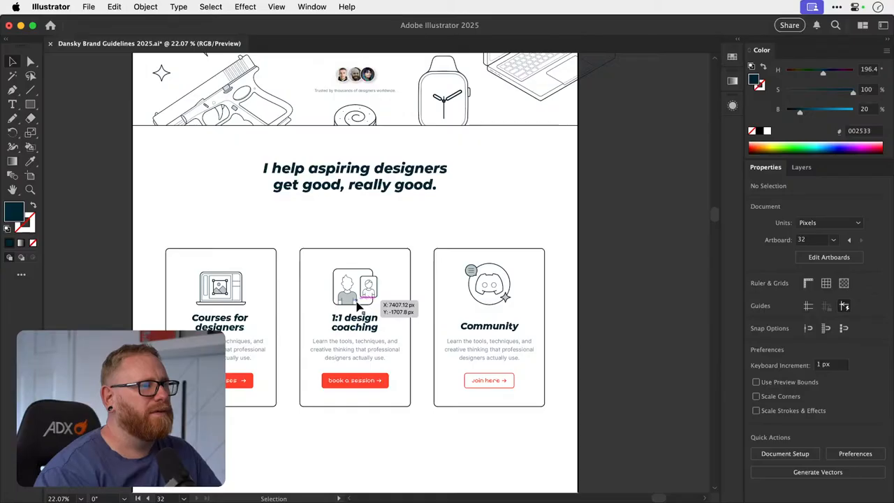
drag(356, 307, 378, 295)
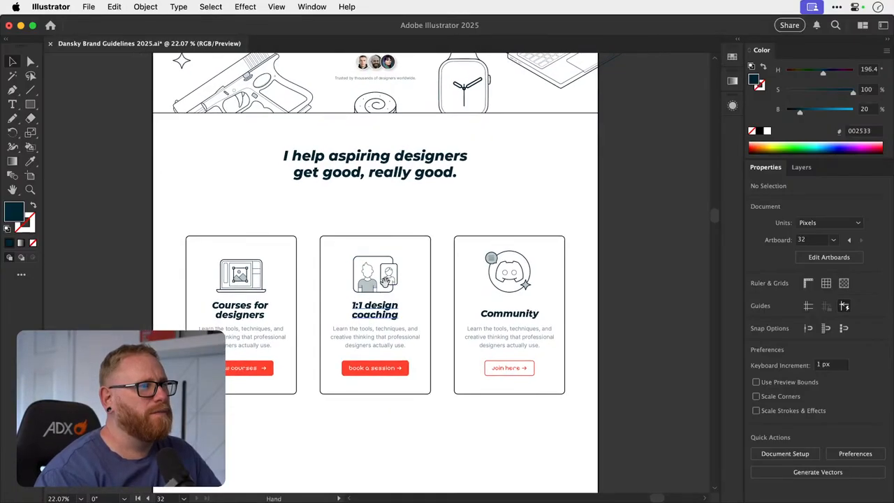
drag(377, 319, 299, 308)
drag(299, 308, 469, 297)
click(466, 312)
key(Delete)
drag(268, 295, 507, 296)
- Centre the copied title horizontally on the third card
shift+click(580, 290)
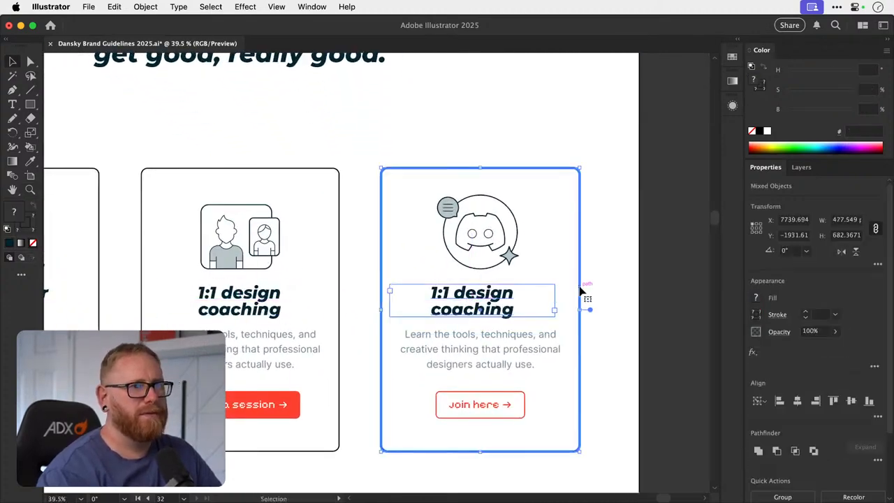
click(798, 400)
click(600, 268)
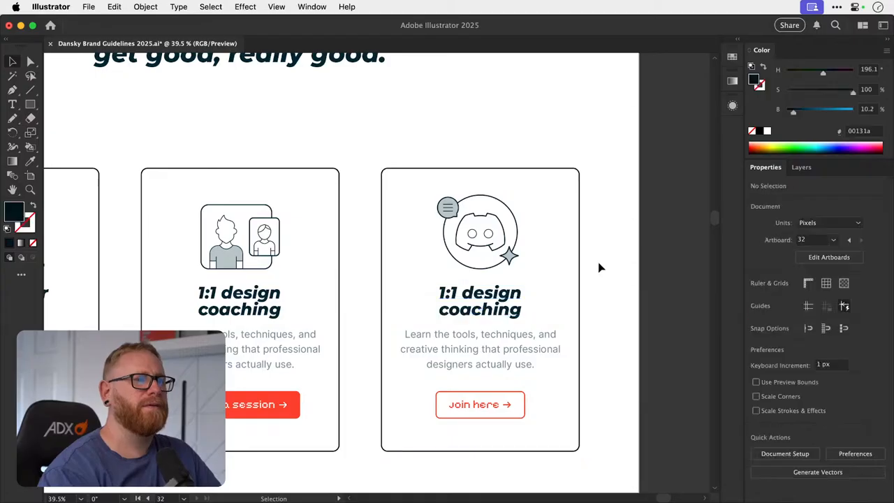
- Change the third card's copied title to "Join our community"
key(t)
click(512, 297)
key(super+a)
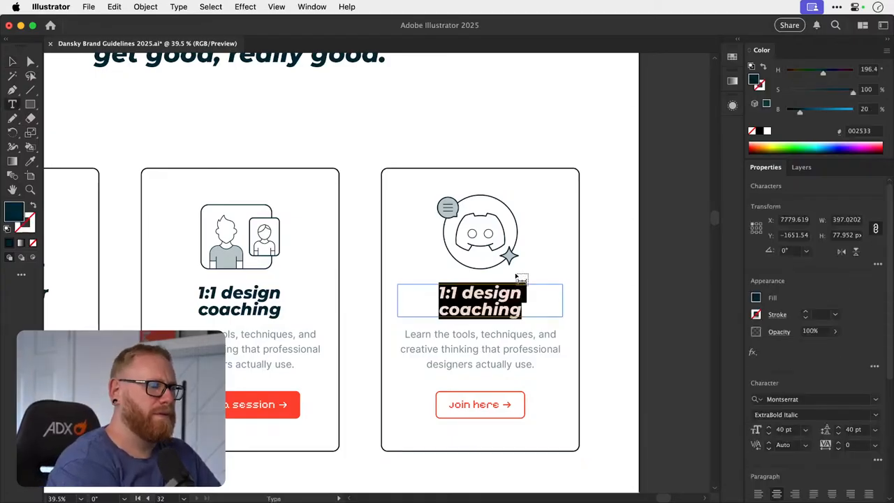
text(Join our)
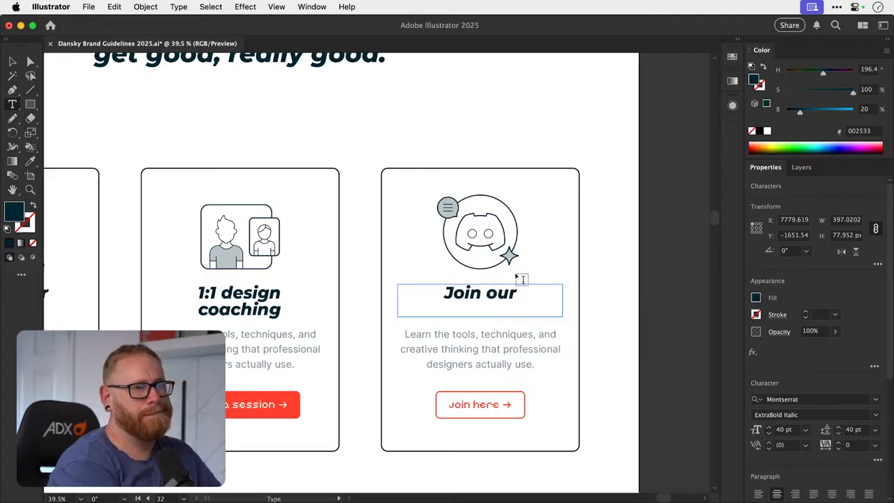
text( commu)
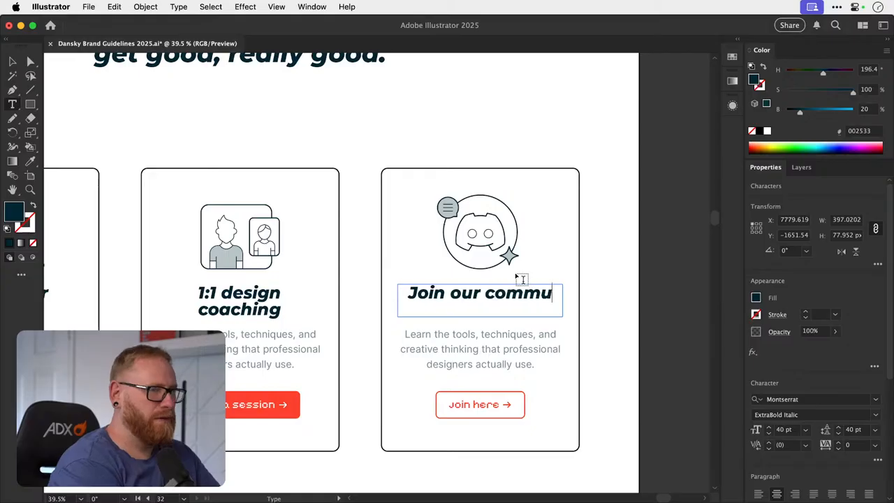
text(nity)
- Replace "our" in the third card's title so it reads "Join the Dansky community"
click(515, 294)
key(BackSpace)
key(BackSpace)
key(BackSpace)
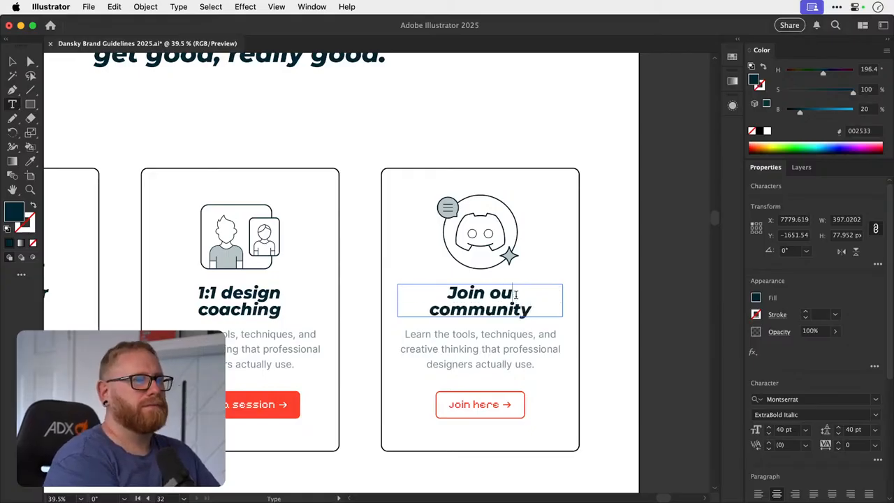
text(the Dansky)
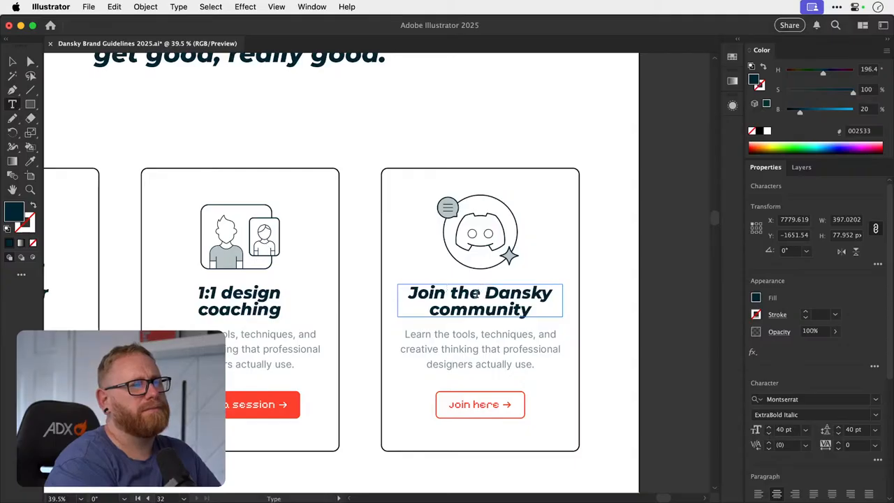
- Shorten the third card's title to "Join the community", with "community" on the second line
drag(485, 292, 388, 287)
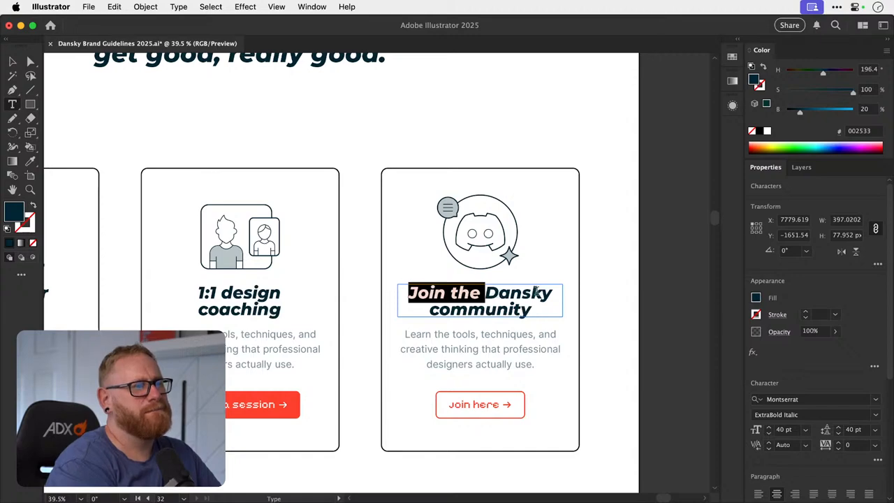
drag(552, 292, 506, 293)
key(BackSpace)
key(BackSpace)
key(BackSpace)
key(BackSpace)
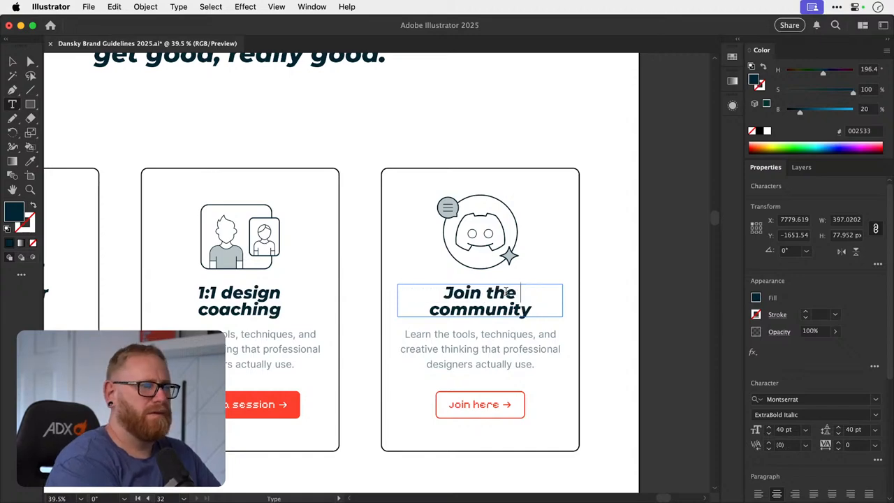
key(Right)
key(BackSpace)
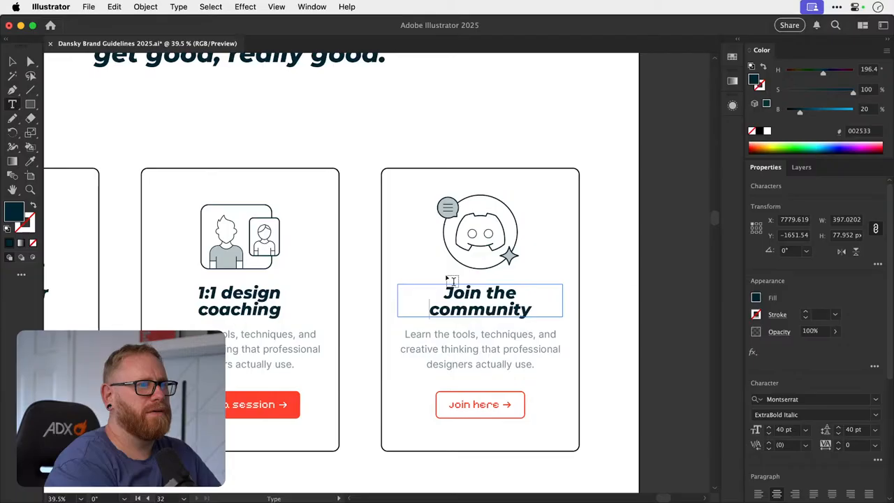
click(12, 62)
key(super+minus)
key(super+minus)
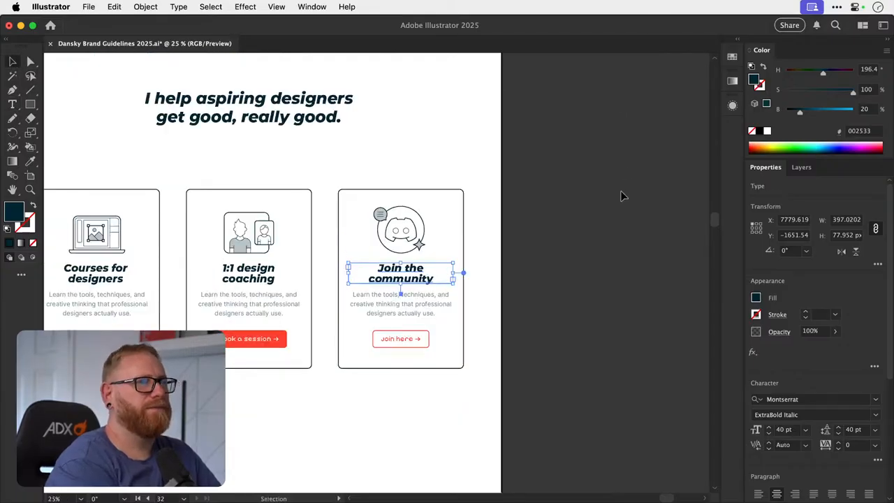
click(621, 195)
- Save the document with the updated card titles
scroll(621, 195, left, 5)
scroll(621, 196, up, 2)
scroll(621, 195, right, 2)
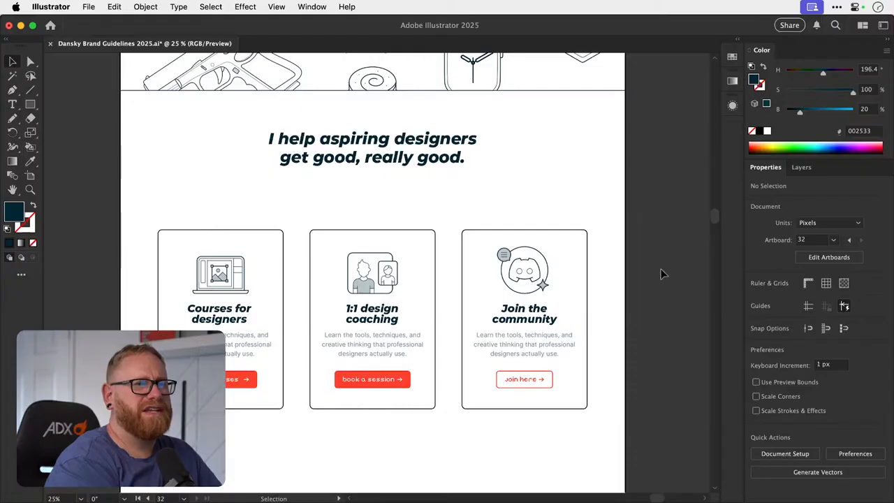
key(a)
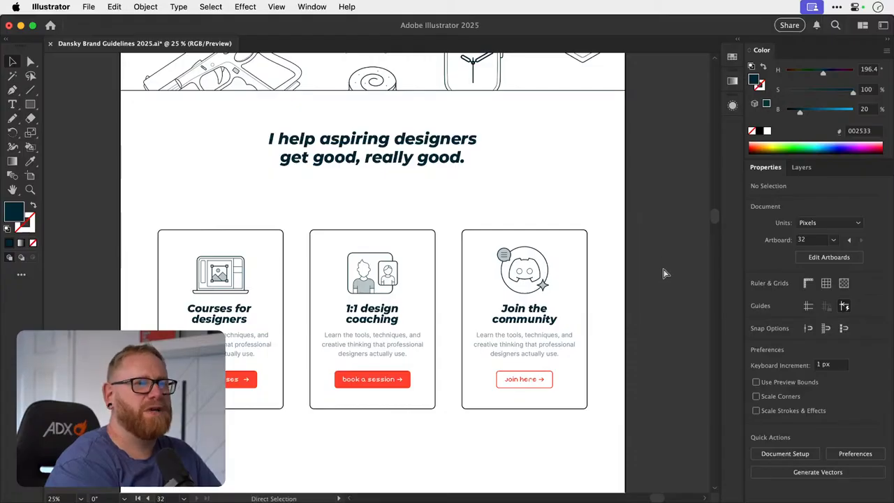
key(super+s)
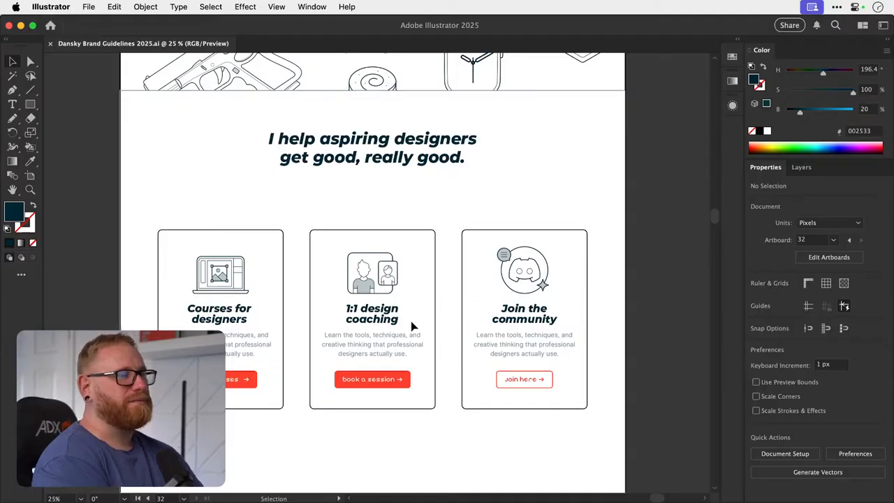
- Try moving the three card icons up so that they overlap the top edges of their cards
scroll(415, 329, up, 3)
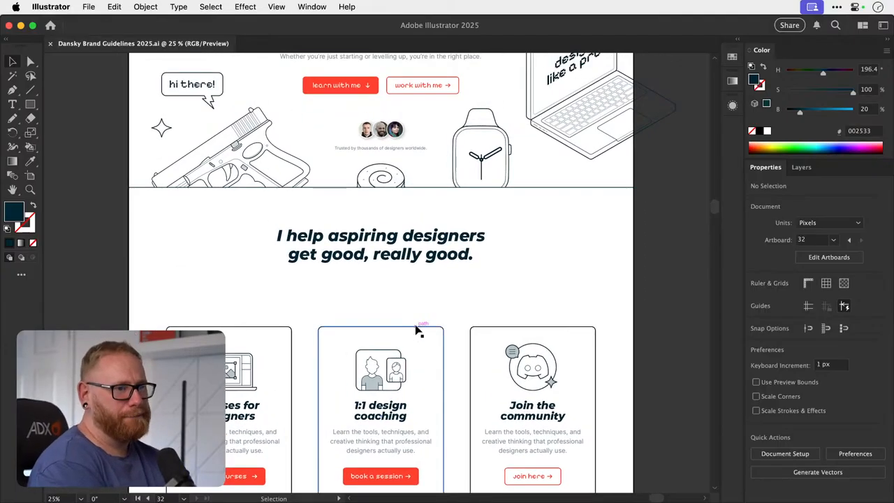
scroll(417, 332, down, 3)
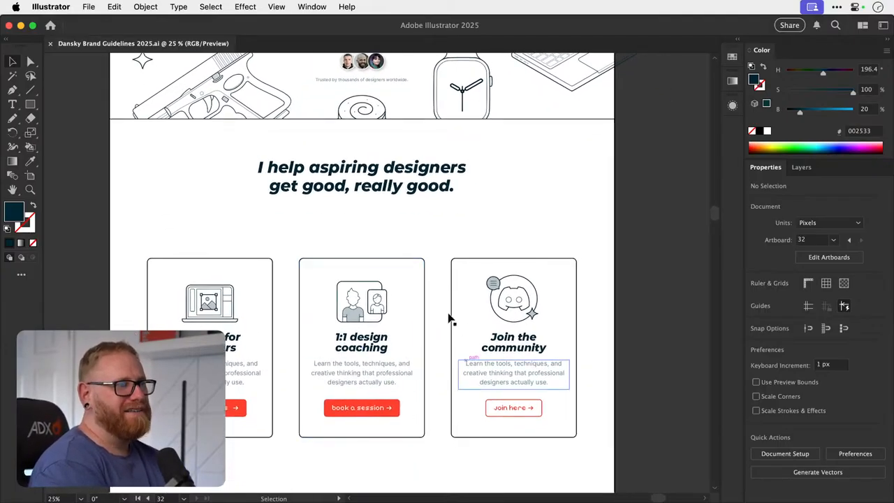
click(350, 309)
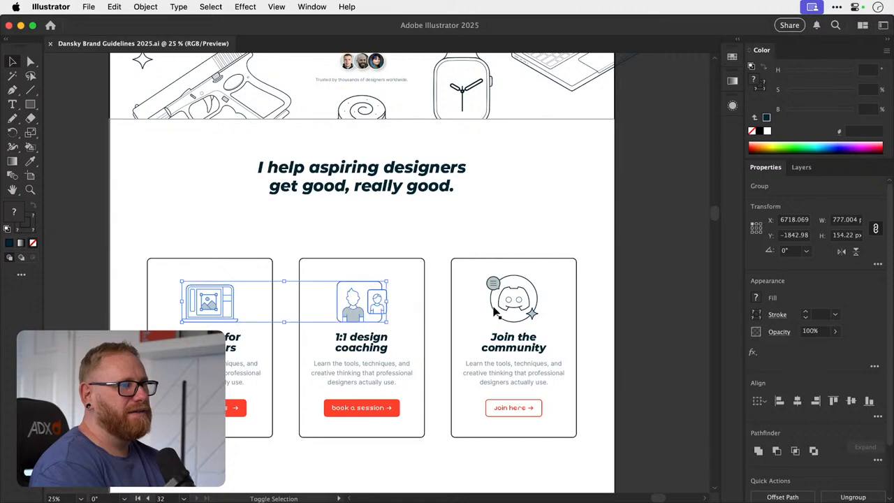
drag(507, 309, 510, 274)
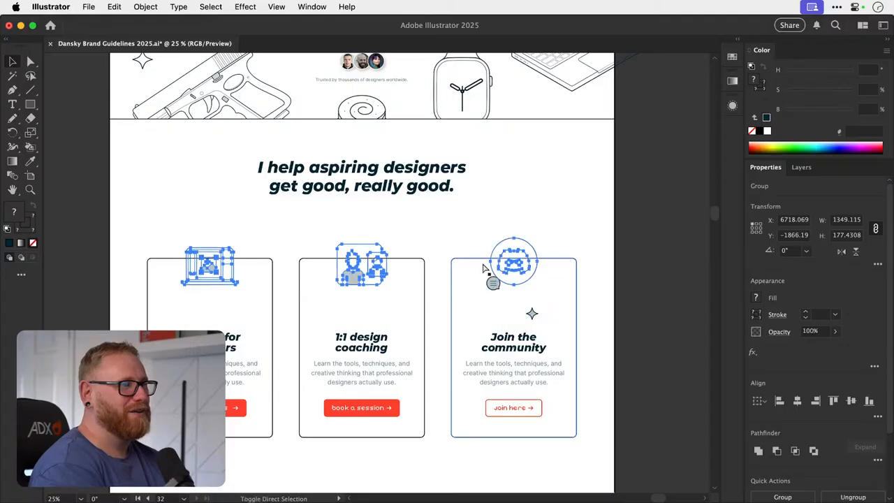
key(shift+Down)
key(shift+Down)
key(shift+Down)
key(shift+Down)
key(shift+Up)
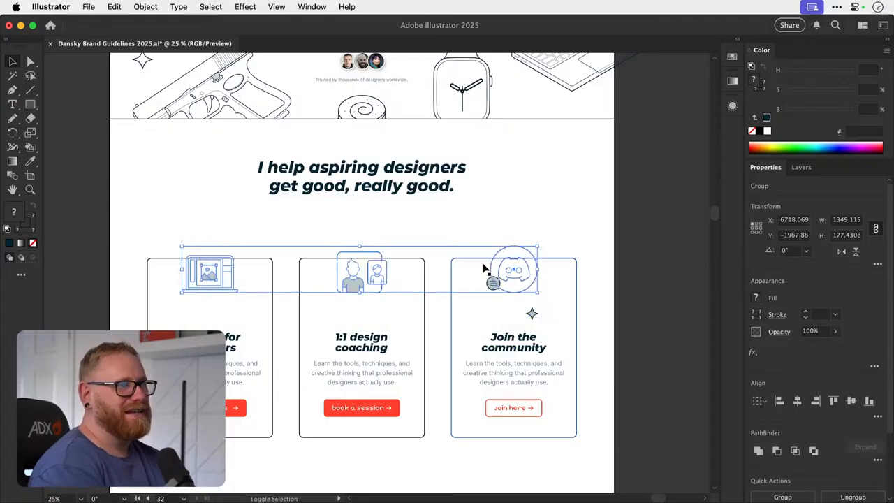
- Try filling the laptop icon's screen outline with the page's white so it hides the card border behind it
key(super+shift+a)
key(z)
drag(204, 257, 451, 210)
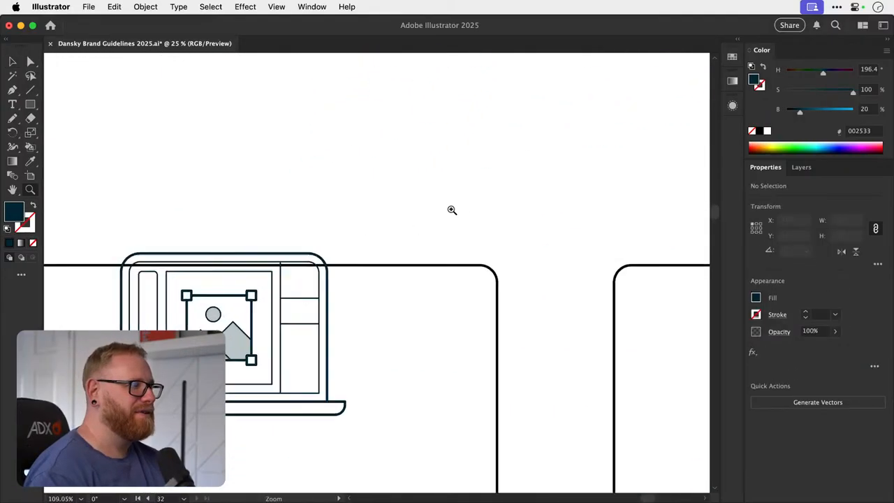
key(a)
click(276, 257)
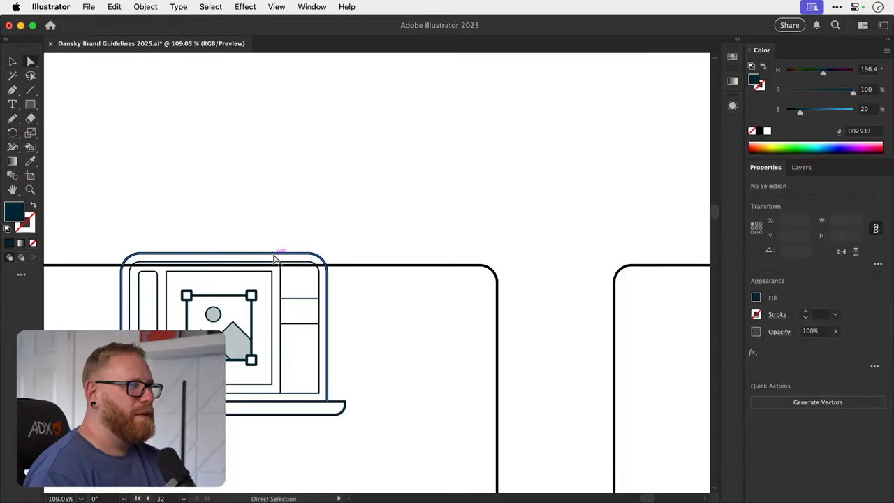
key(i)
click(281, 218)
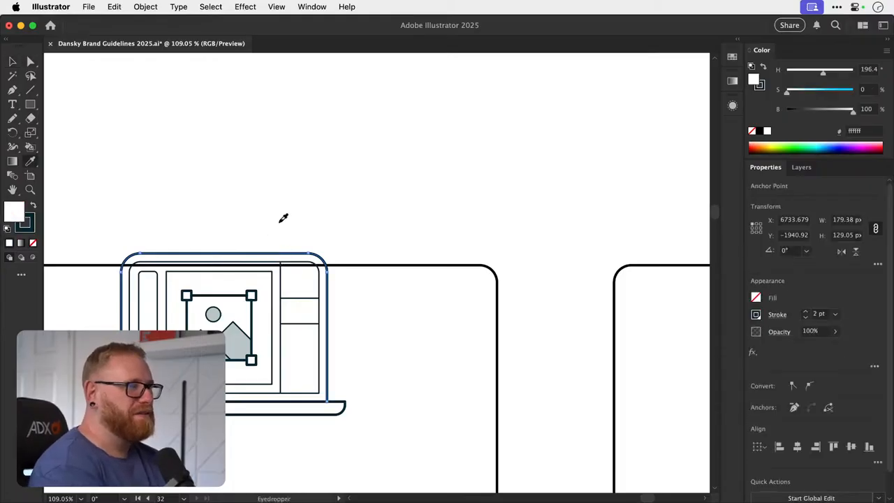
super+click(280, 223)
key(v)
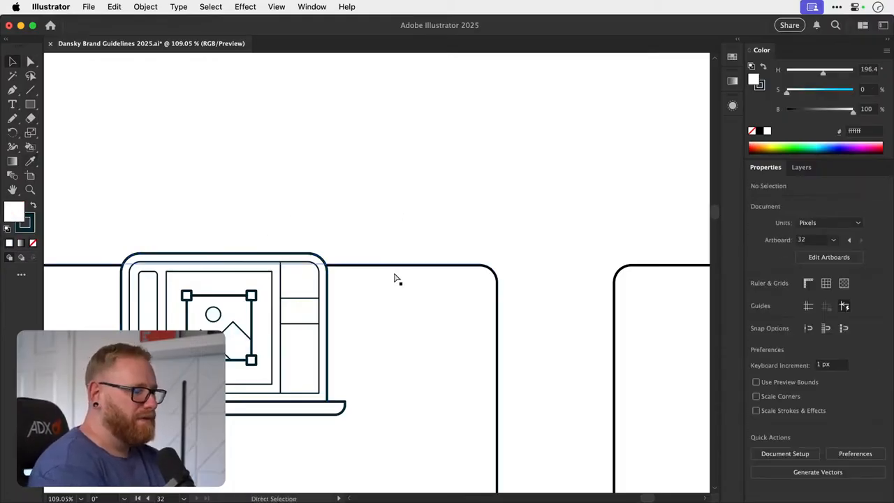
- Try filling the coaching icon's large frame with the page's white, and undo it
key(super+minus)
key(super+minus)
key(super+minus)
key(super+minus)
scroll(394, 278, right, 5)
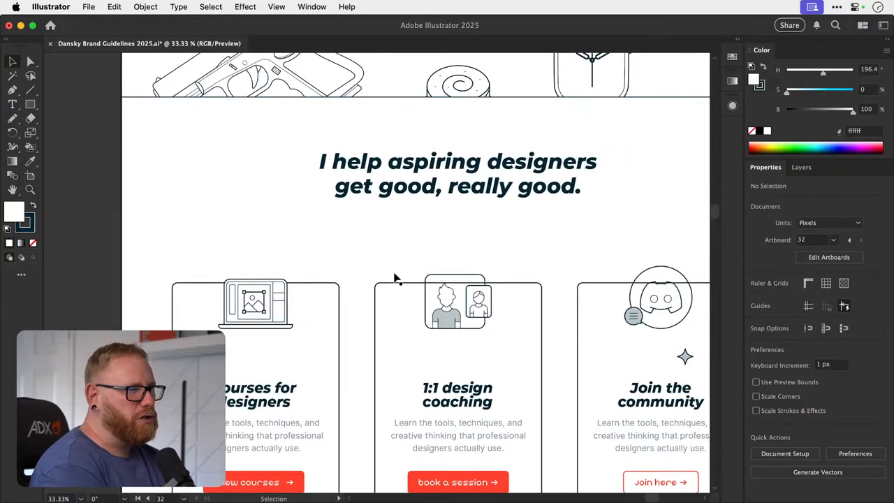
key(a)
click(462, 277)
key(i)
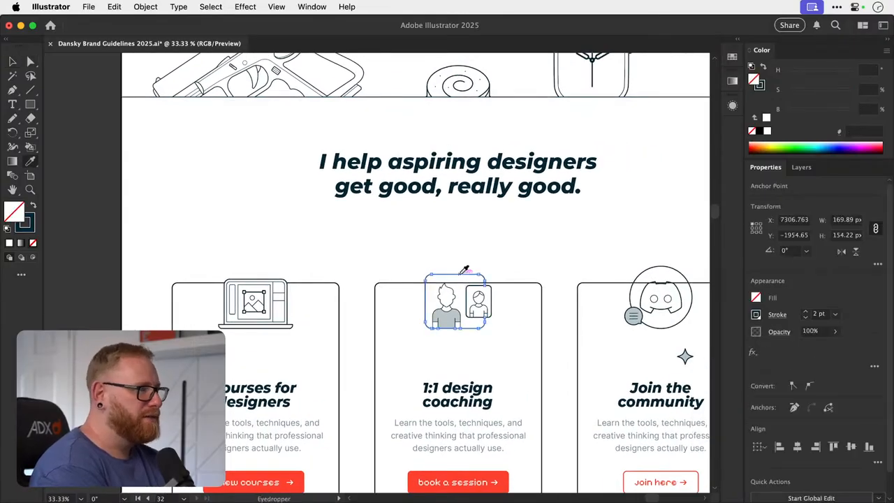
click(369, 243)
scroll(369, 243, right, 5)
key(super+z)
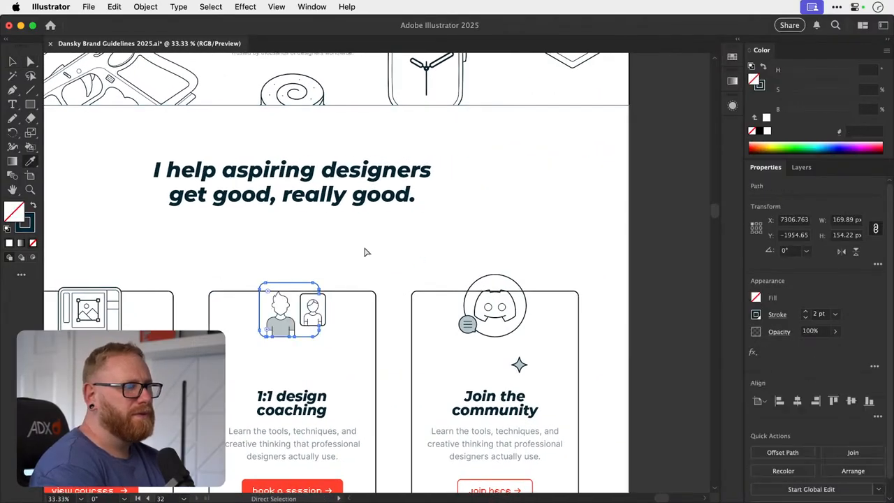
key(super+z)
- Try nudging the laptop, coaching and Discord icons down together from the cards' top edges
key(v)
click(311, 258)
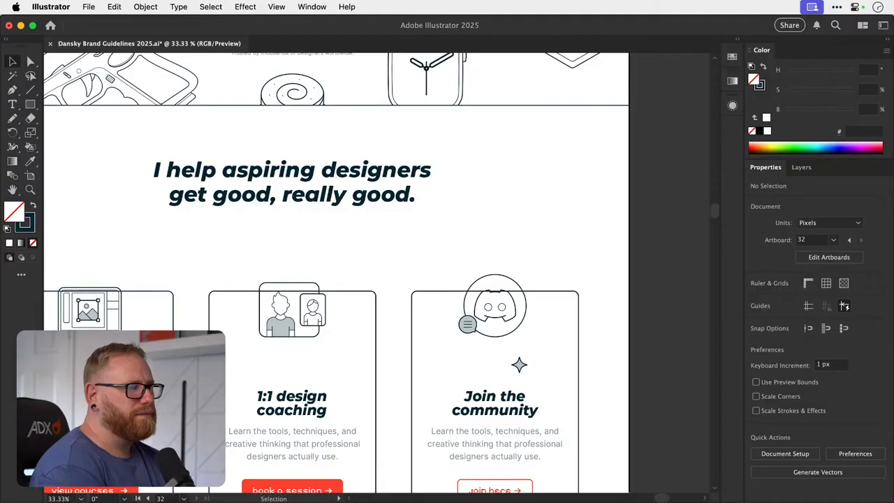
scroll(346, 273, left, 1)
click(338, 338)
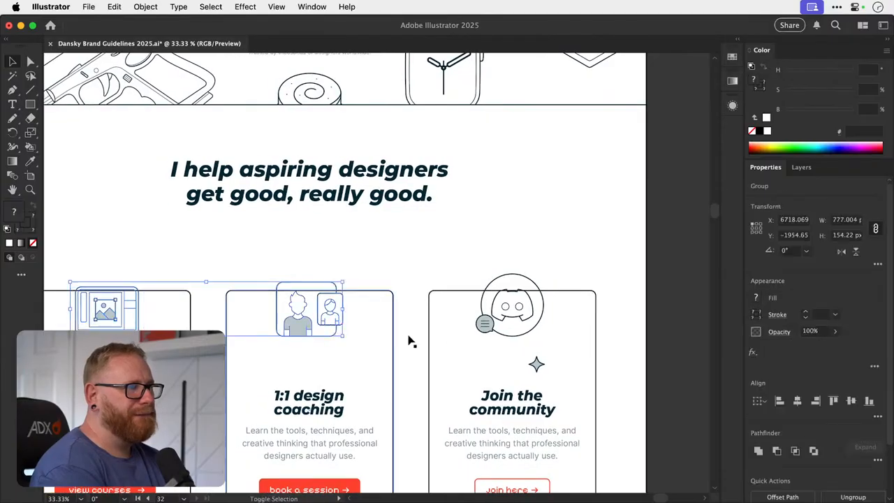
shift+click(515, 321)
key(shift+Down)
key(shift+Down)
key(shift+Down)
key(shift+Down)
key(shift+Down)
key(shift+Down)
key(shift+Down)
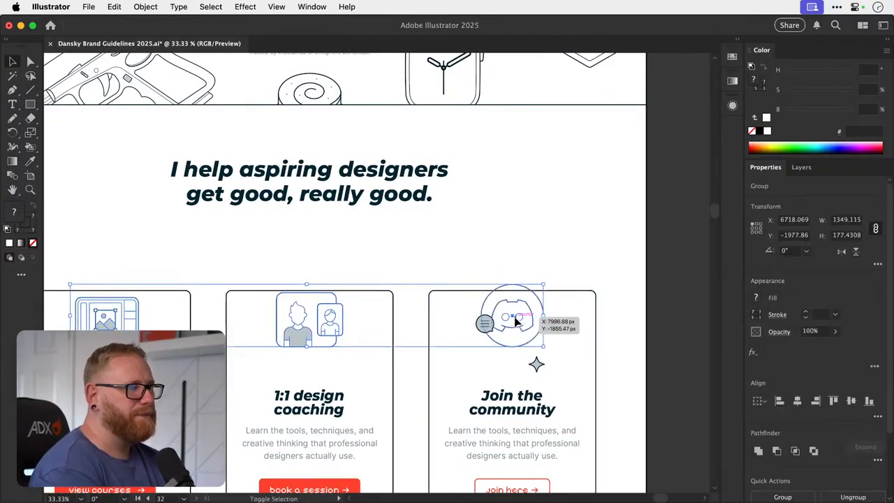
- Undo the icon moves and fills to return the three icons to their places inside the cards, keeping the "Join the community" title
key(super+z)
key(super+z)
key(super+z)
key(super+z)
key(super+z)
key(super+z)
key(super+z)
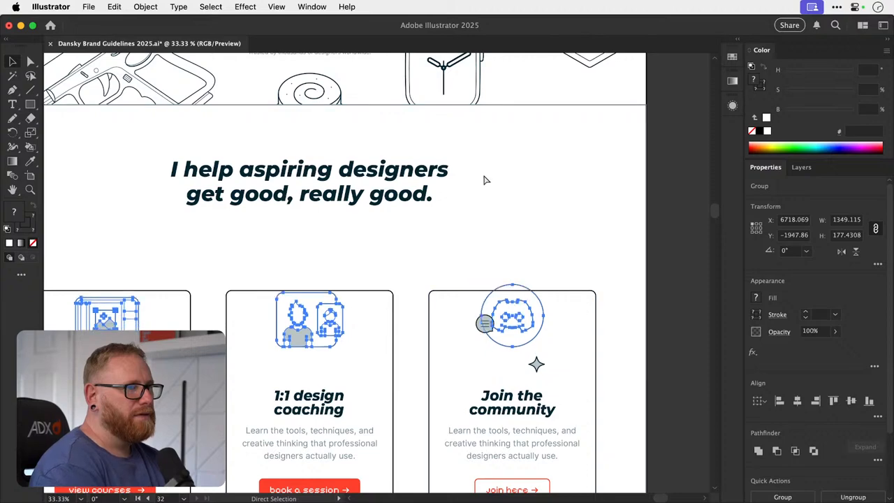
key(super+z)
key(super+z)
key(super+z)
key(super+z)
key(super+z)
key(super+z)
key(super+z)
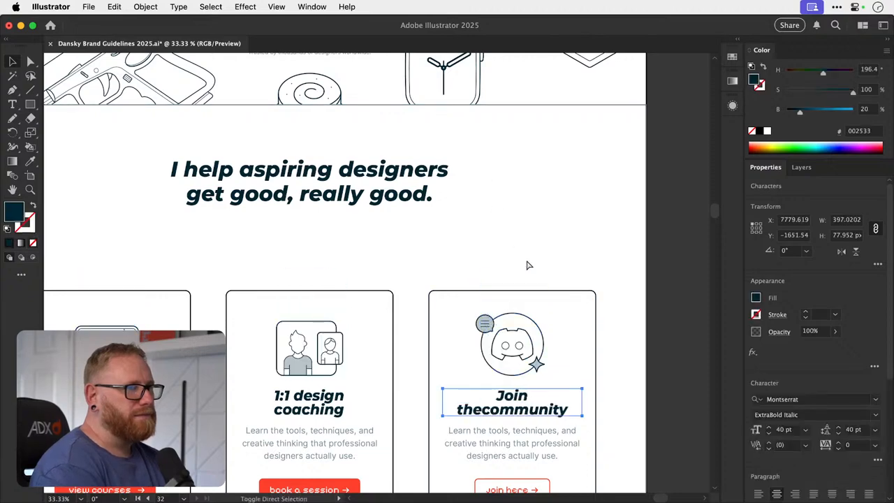
key(super+z)
key(super+z)
key(super+z)
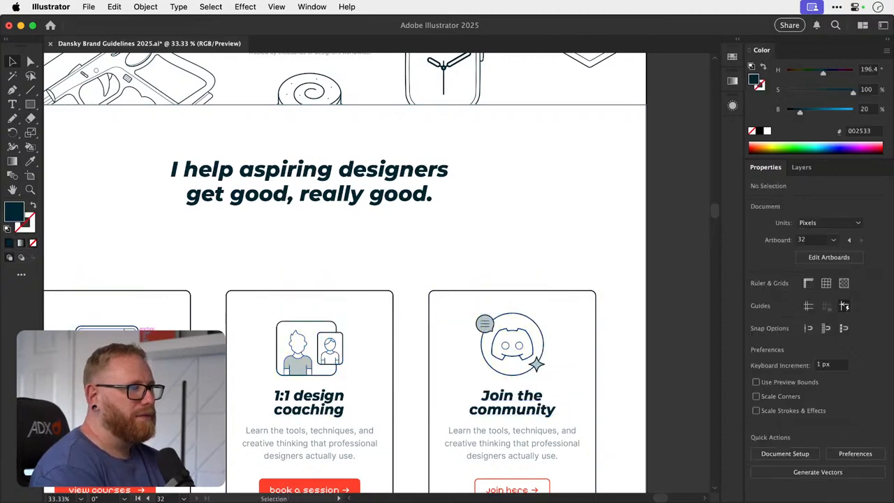
key(super+z)
key(super+z)
key(super+z)
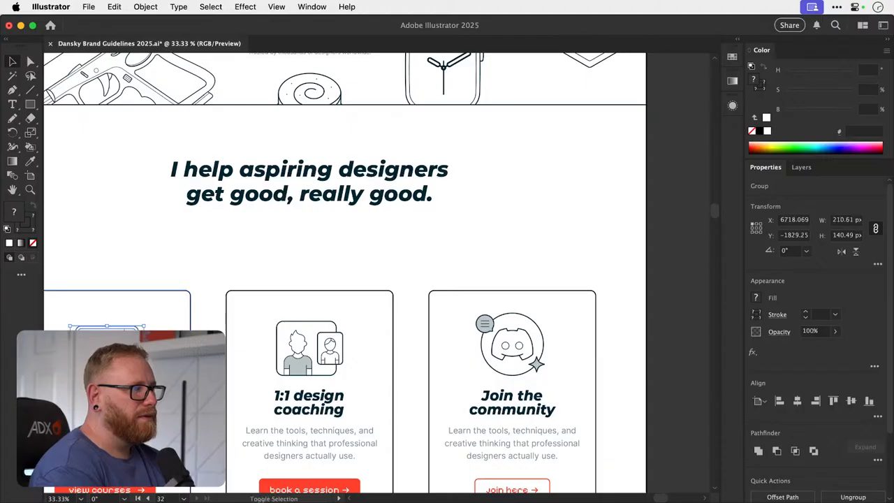
- Nudge the laptop and 1:1 design coaching icons up about 40 px, closer to their cards' top edges
key(shift+Up)
click(308, 355)
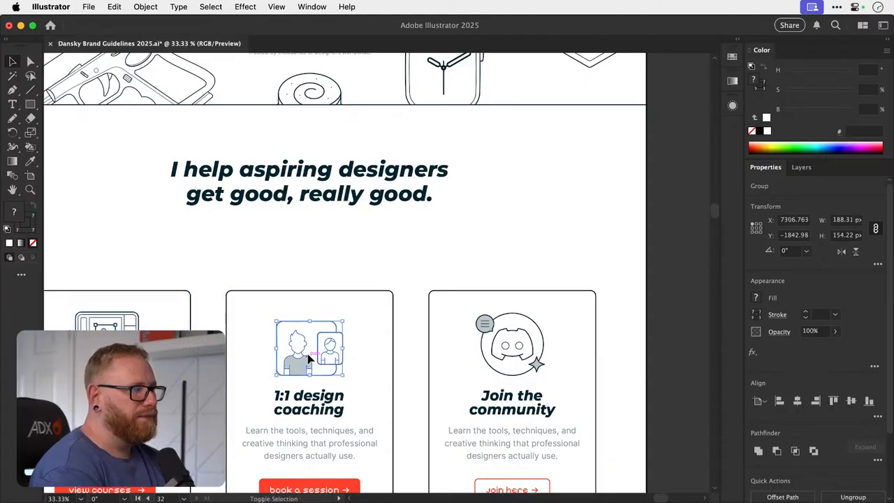
key(shift+Up)
key(shift+Up)
key(shift+Up)
key(shift+Up)
- Group the Discord icon with its speech bubble and star, and nudge the group up 40 px
click(503, 346)
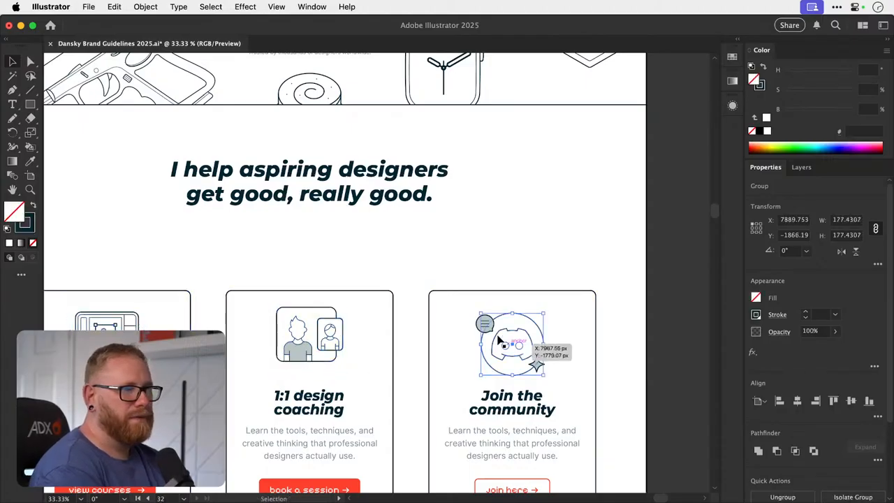
click(491, 340)
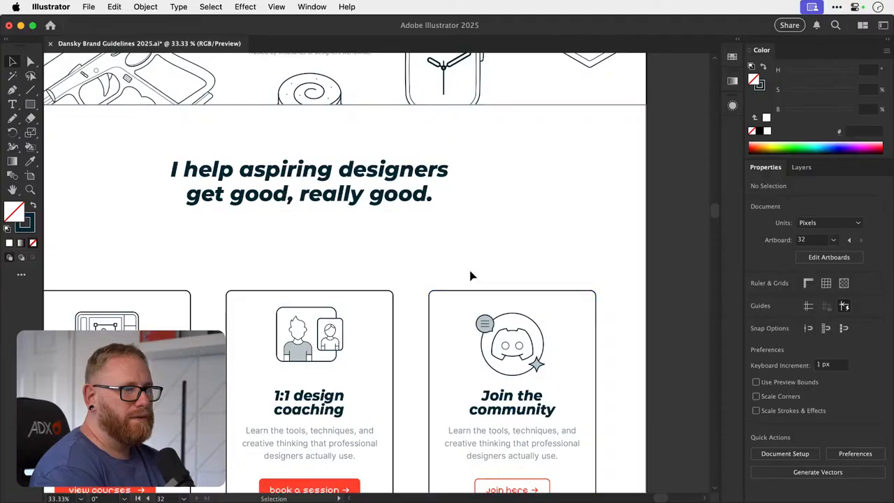
drag(470, 270, 555, 363)
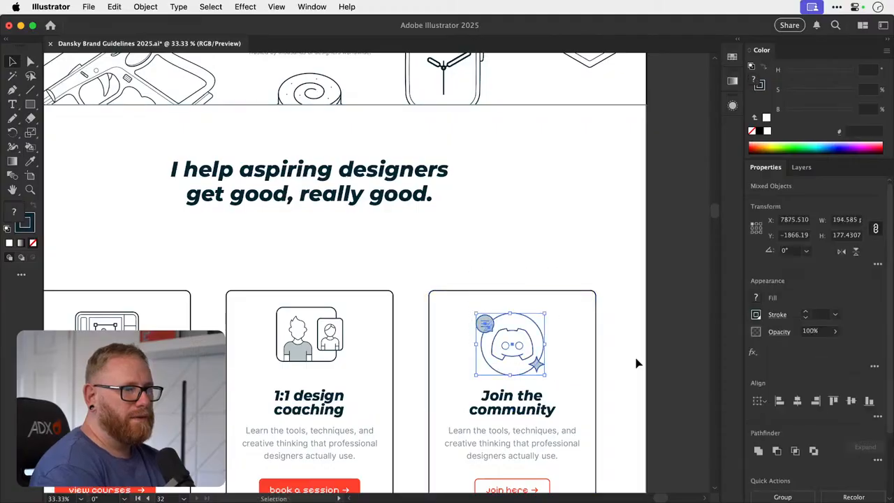
key(shift+Up)
key(shift+Up)
key(shift+Up)
key(shift+Up)
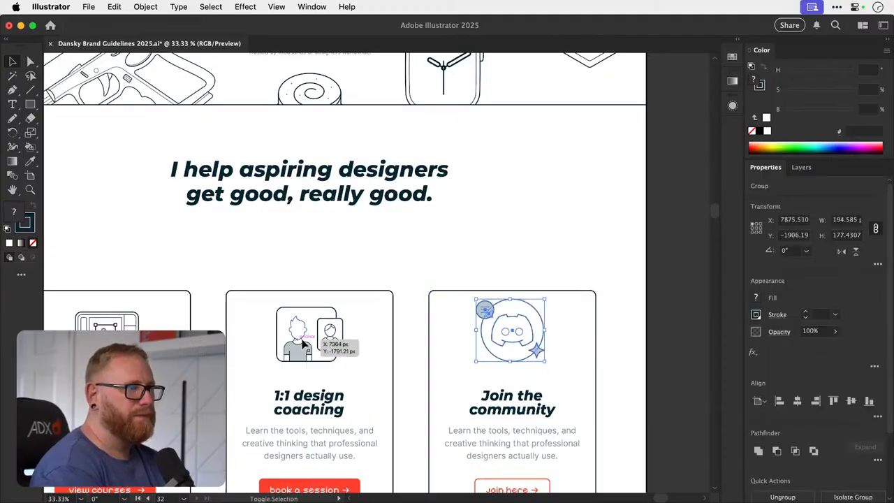
- Align the laptop, coaching and Discord icons by their bottom edges, and nudge them down together about 28 px
shift+click(300, 343)
shift+click(105, 321)
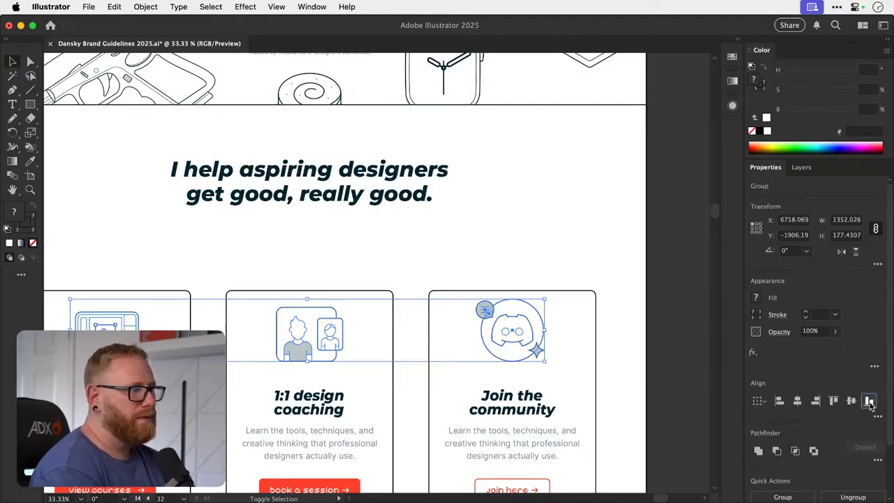
click(299, 349)
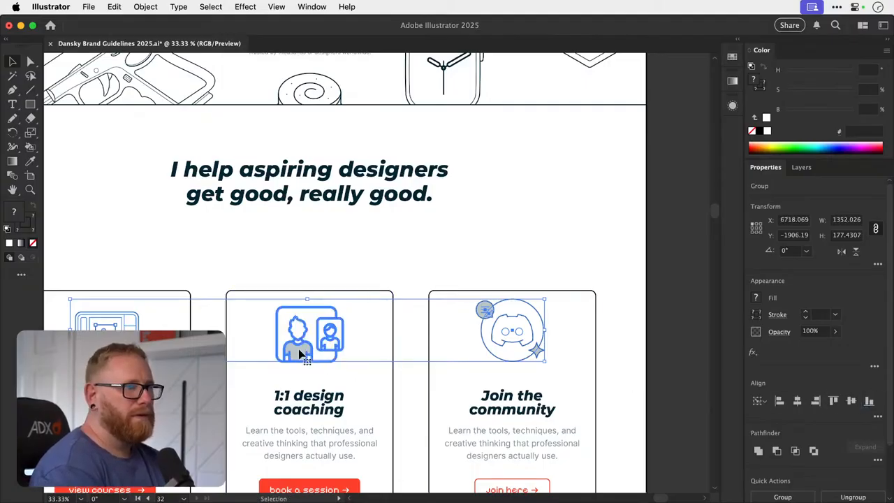
key(shift+Down)
key(shift+Down)
key(shift+Down)
key(shift+Down)
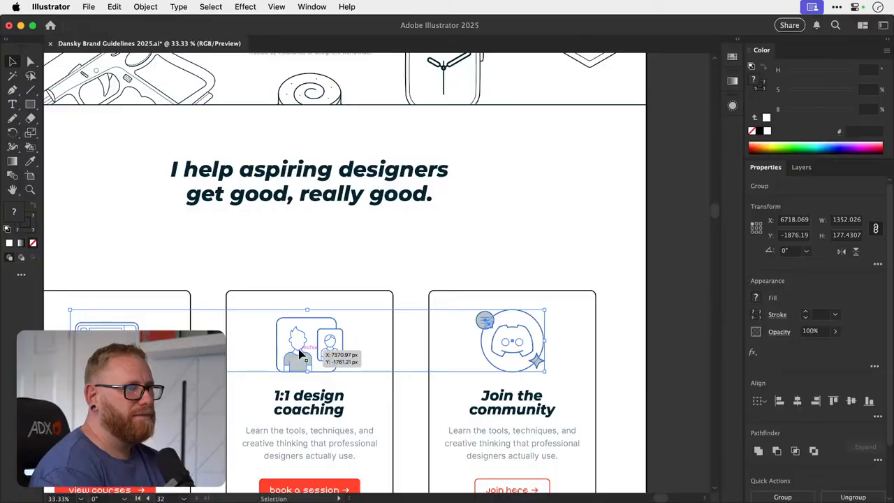
click(325, 259)
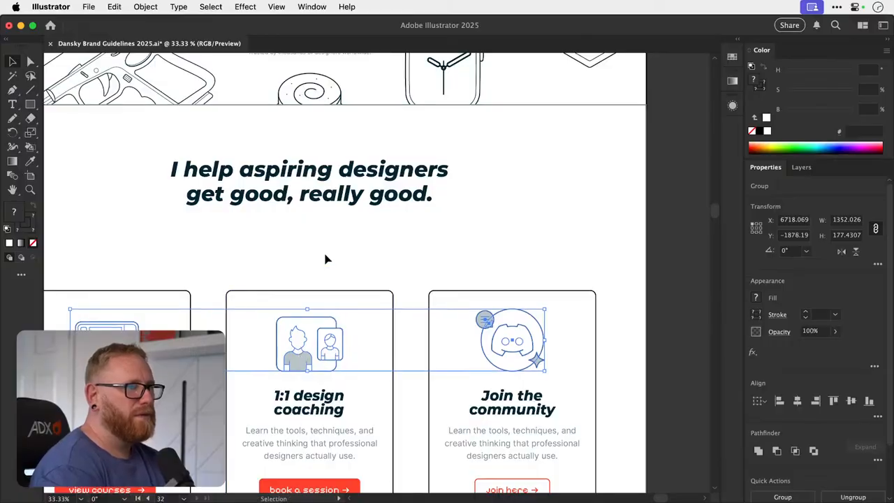
- Clear the selection and save the brand guidelines document
scroll(325, 259, down, 2)
scroll(326, 259, left, 2)
click(334, 229)
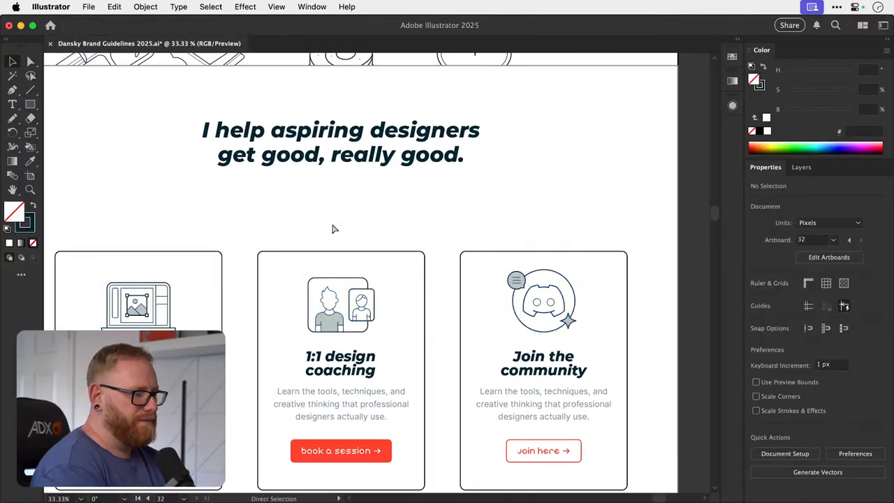
key(super+s)
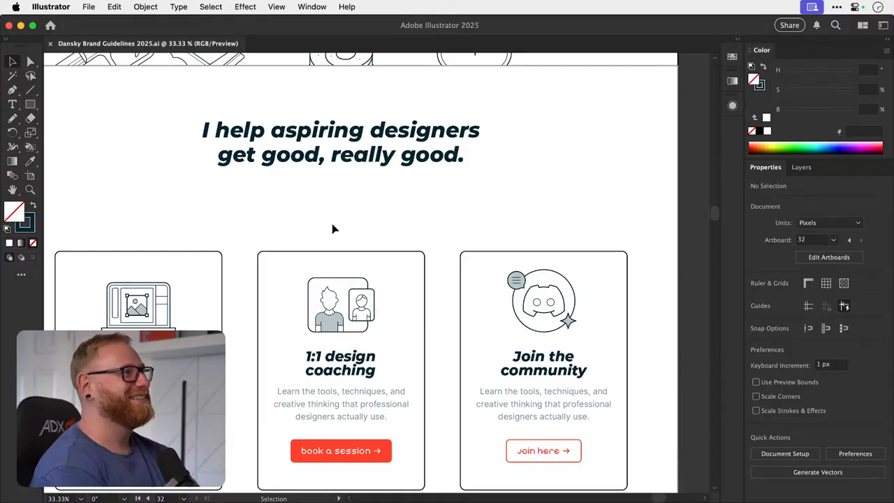
- Review the homepage's hero and cards sections together, checking the spacing and icon placement
key(super+minus)
key(super+minus)
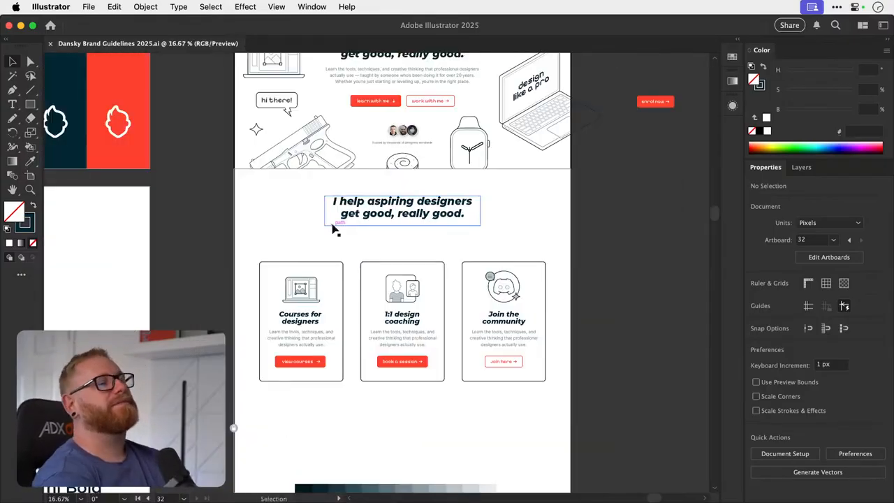
scroll(334, 229, up, 5)
scroll(334, 228, right, 2)
scroll(334, 228, up, 1)
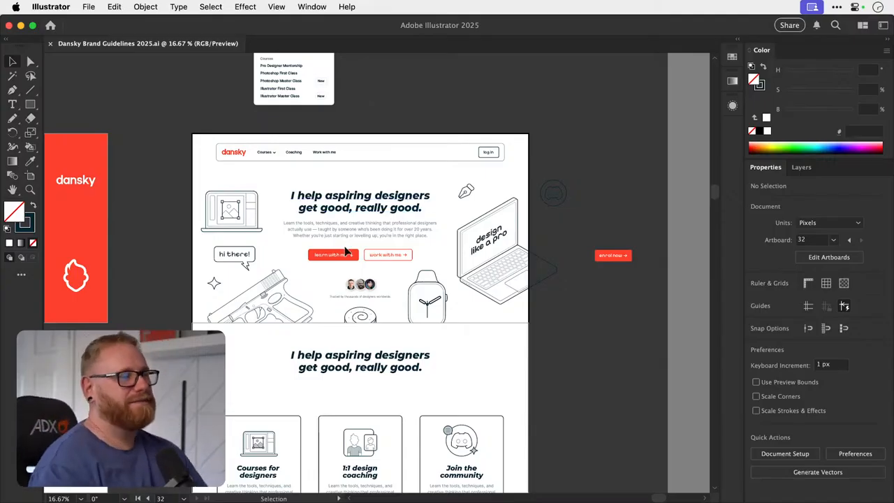
key(space)
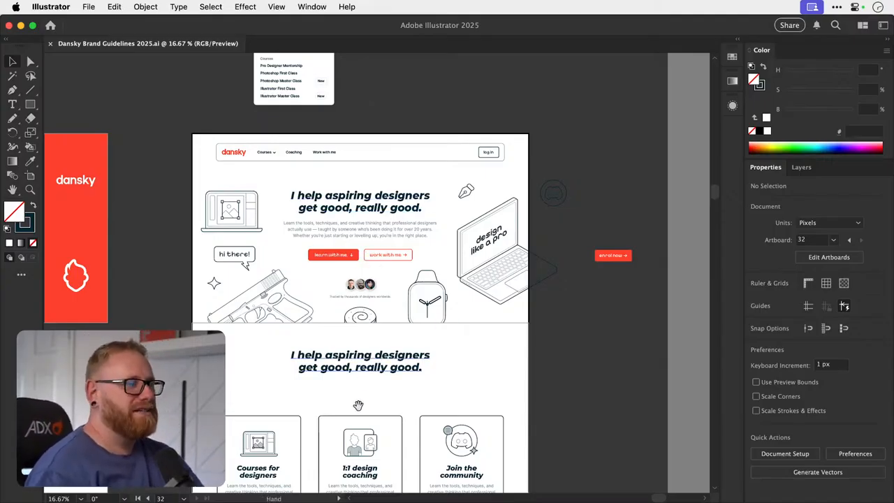
drag(358, 406, 366, 308)
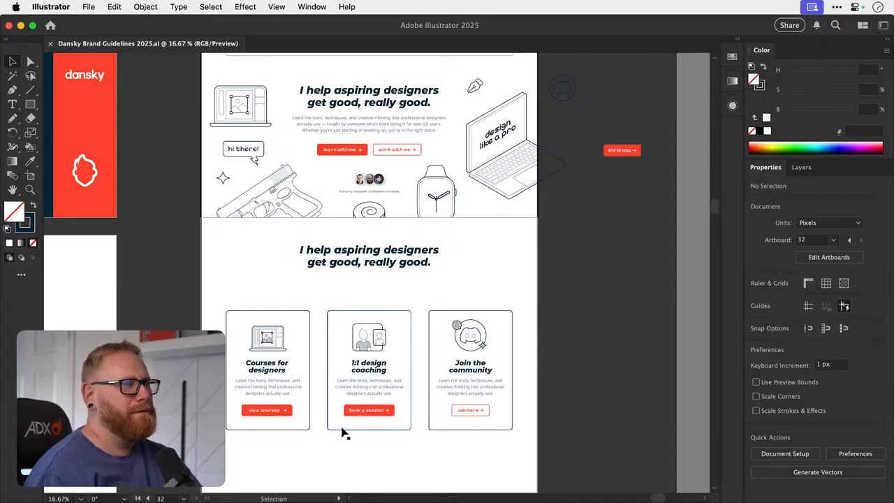
scroll(352, 343, up, 2)
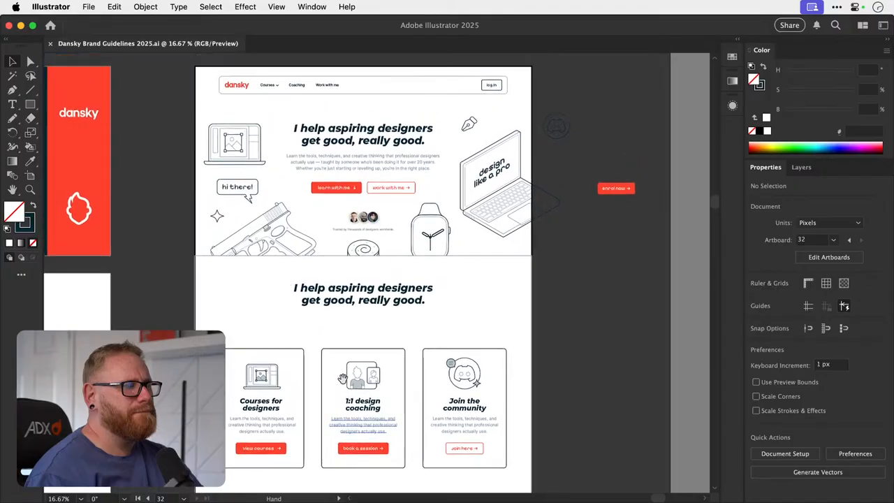
key(t)
key(z)
drag(364, 297, 401, 297)
key(v)
scroll(371, 325, down, 2)
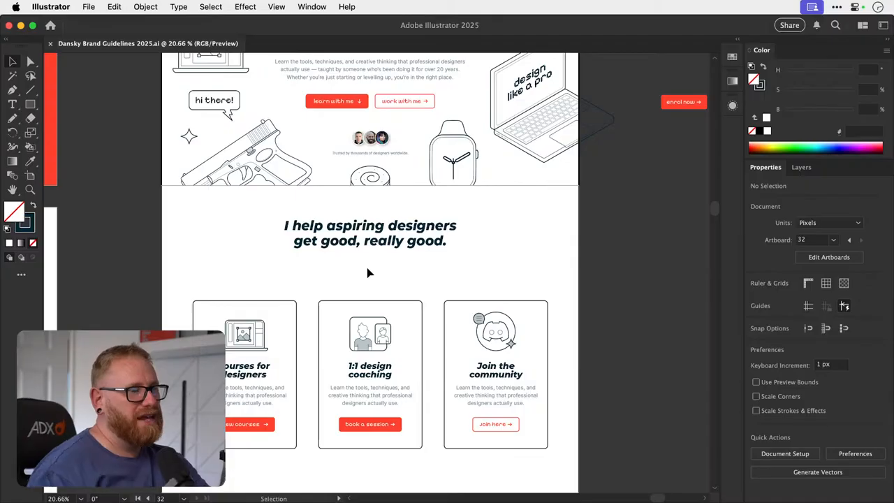
key(a)
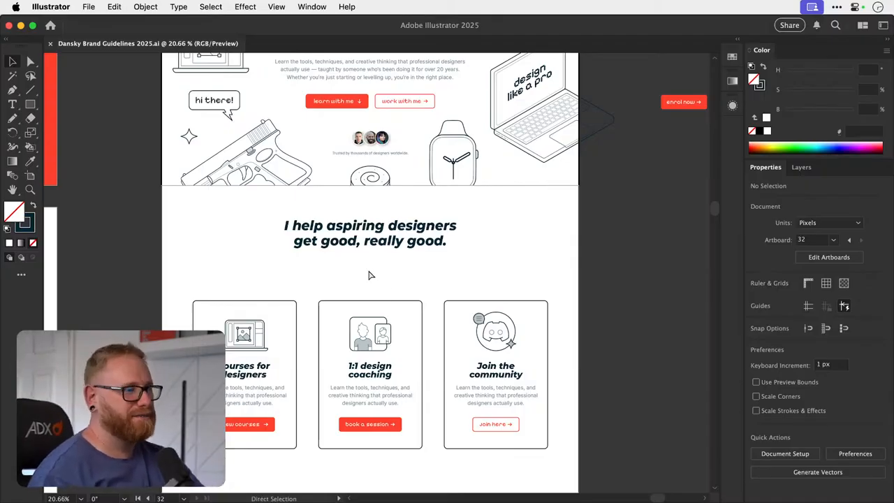
key(v)
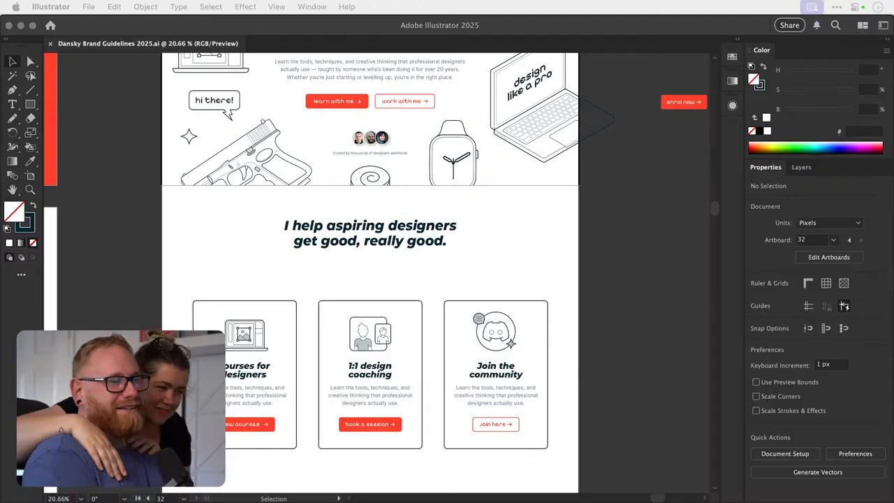
click(380, 273)
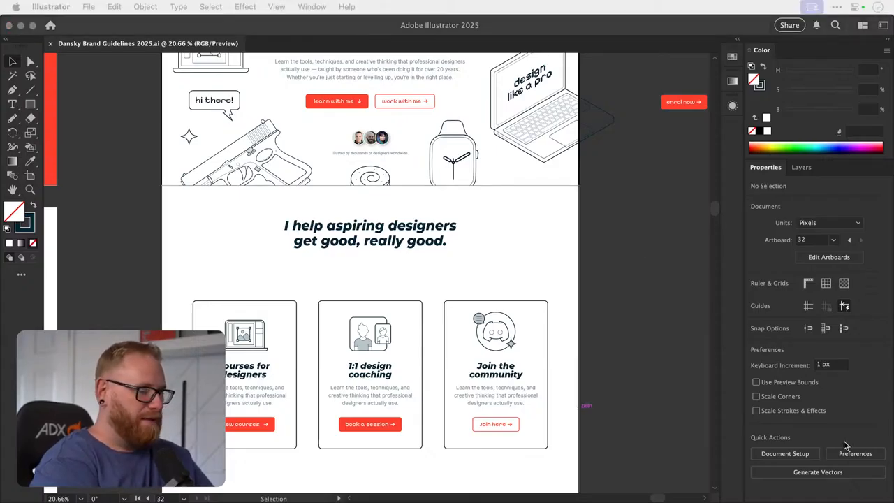
click(644, 282)
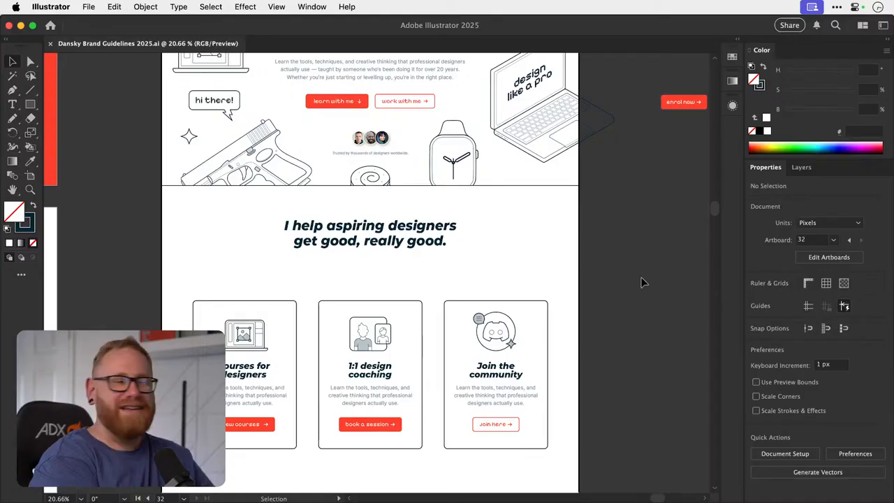
- View all the document's artboards at once, and look closer at the homepage's hero and cards sections
scroll(644, 282, up, 5)
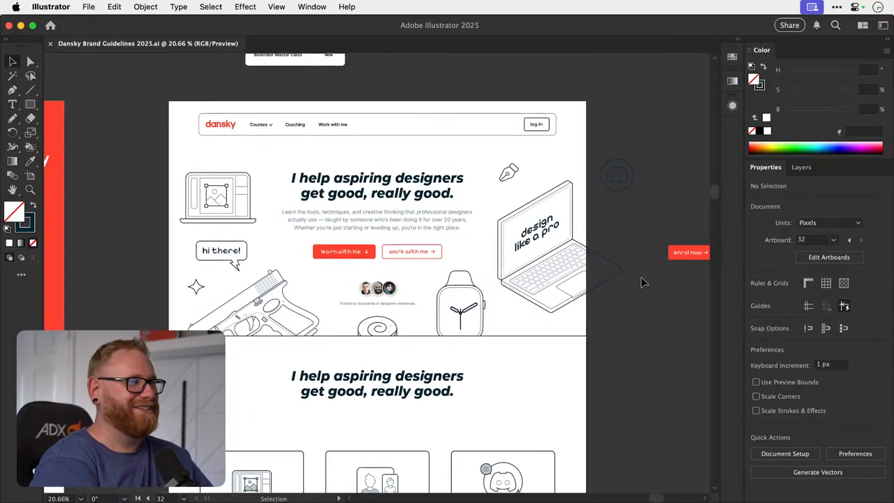
scroll(643, 282, down, 2)
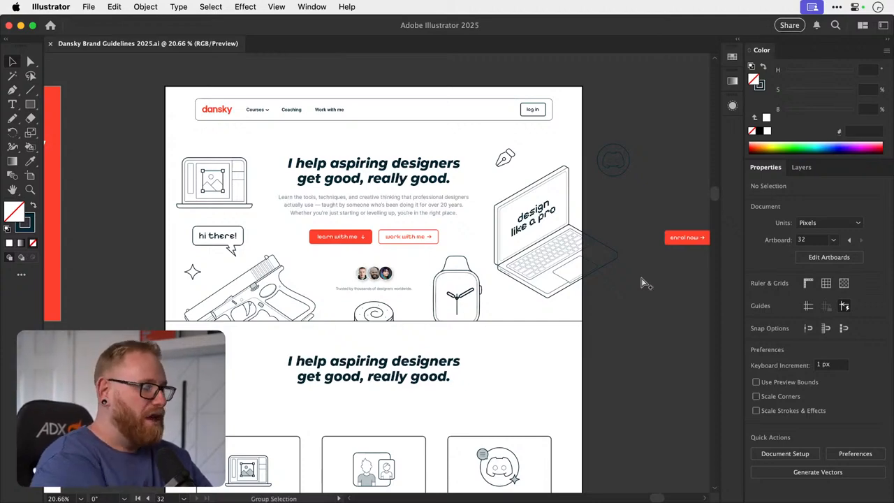
key(super+alt+0)
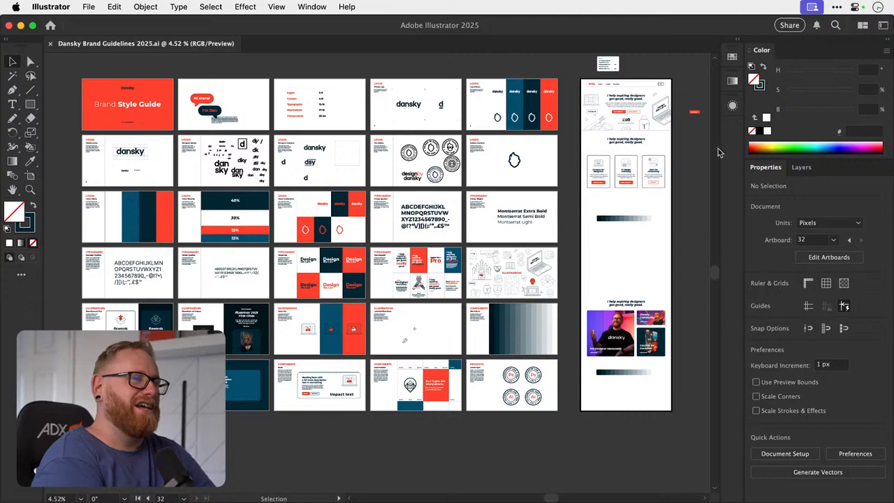
key(z)
drag(676, 133, 653, 235)
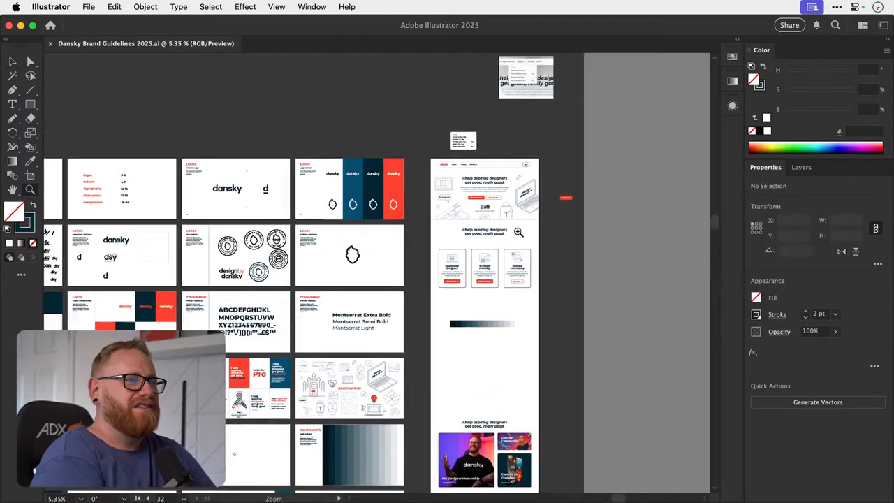
drag(518, 232, 658, 231)
key(v)
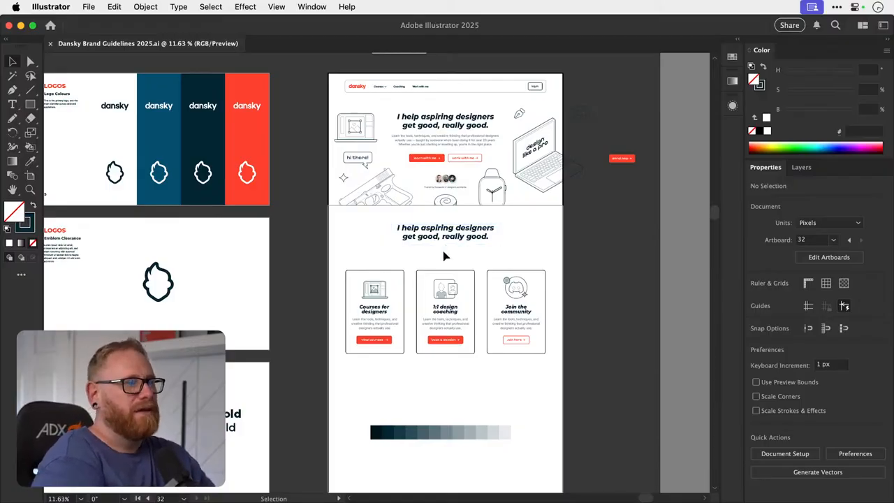
- Compare the homepage design with the logo, colour and typography artboards of the brand guidelines
scroll(445, 256, left, 10)
scroll(444, 256, left, 4)
scroll(445, 256, down, 2)
scroll(444, 257, right, 9)
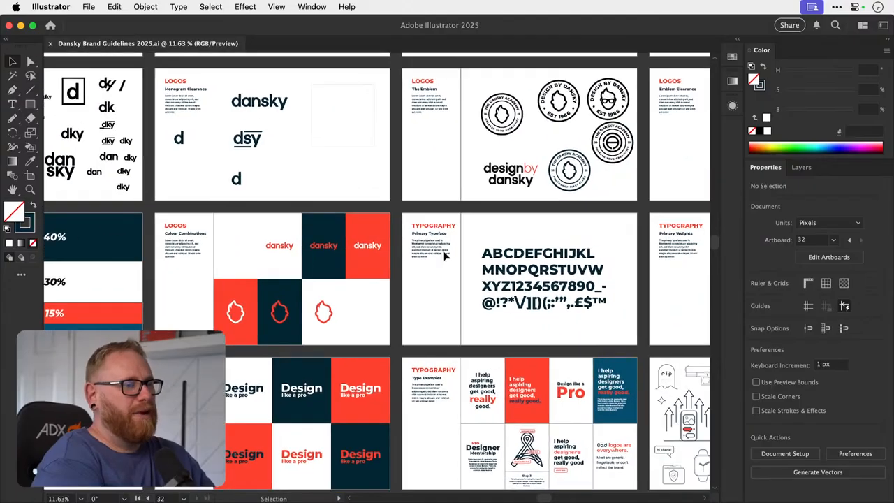
scroll(443, 256, up, 2)
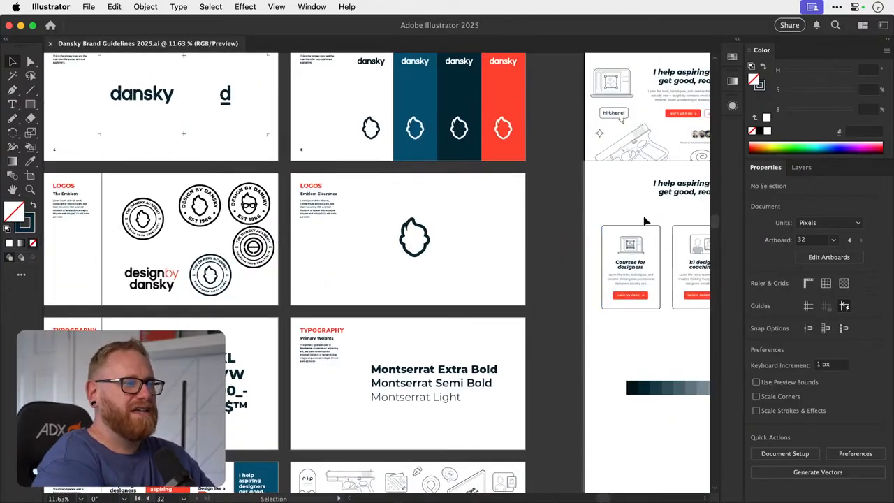
scroll(628, 220, left, 8)
scroll(629, 220, down, 2)
scroll(245, 404, right, 12)
scroll(244, 404, up, 2)
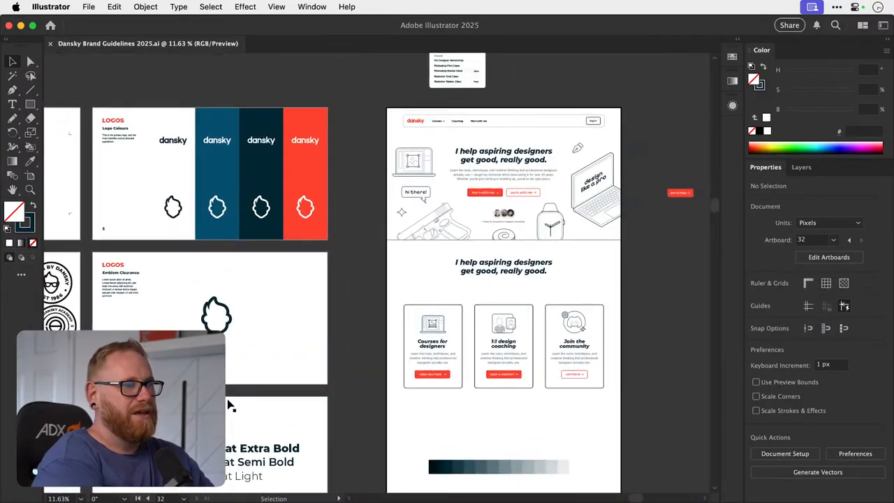
scroll(237, 405, left, 16)
scroll(234, 405, down, 3)
scroll(230, 405, right, 10)
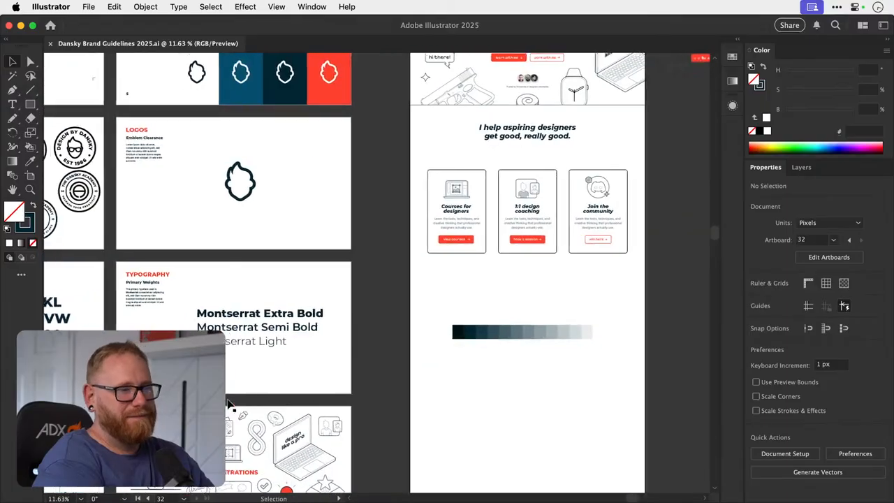
scroll(230, 405, up, 3)
scroll(228, 403, down, 2)
scroll(228, 404, left, 1)
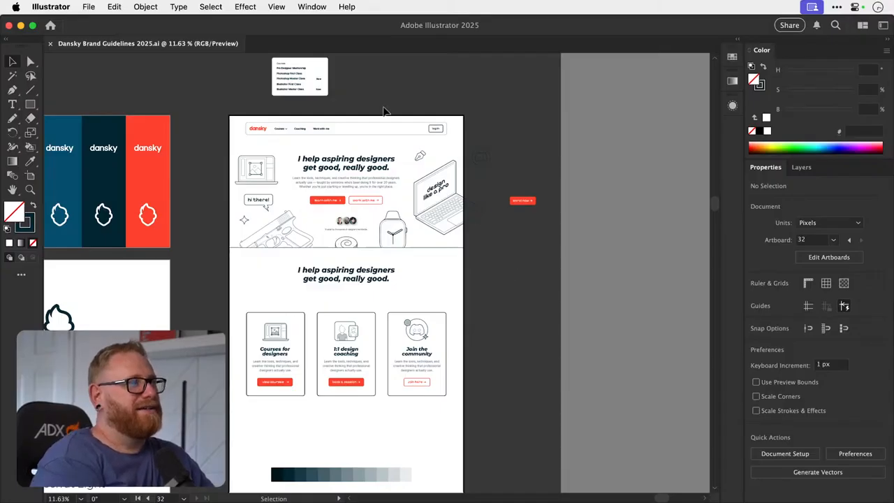
- Match the navigation bar's outline to the cards' 2 pt stroke with the Eyedropper, keeping its white fill
key(a)
click(374, 137)
key(i)
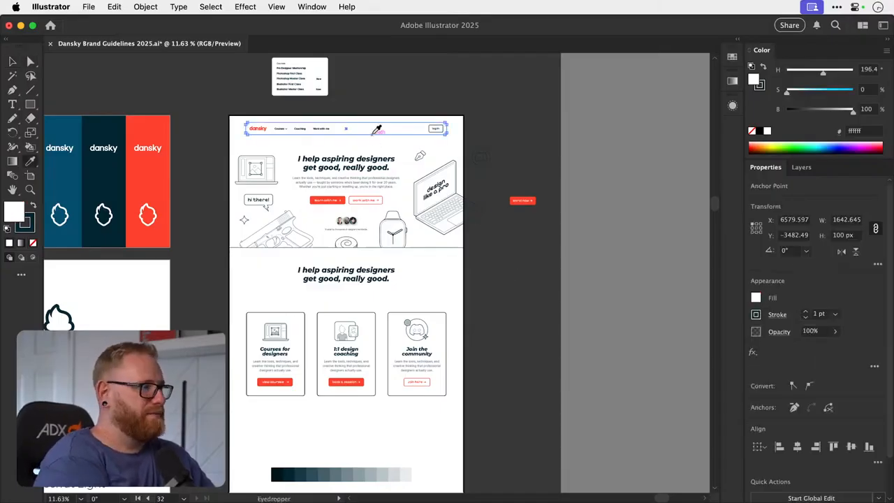
click(245, 326)
key(v)
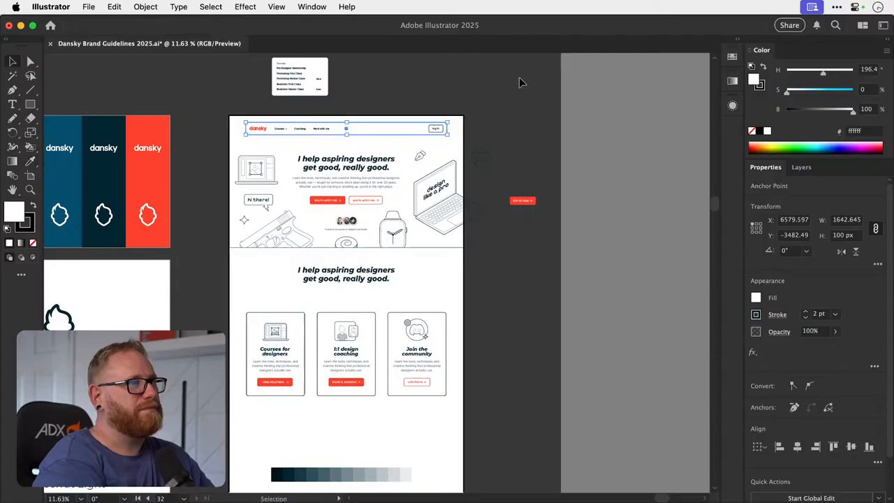
click(521, 82)
key(z)
mouse_move(363, 117)
mouse_down()
mouse_move(537, 138)
mouse_move(435, 137)
mouse_up()
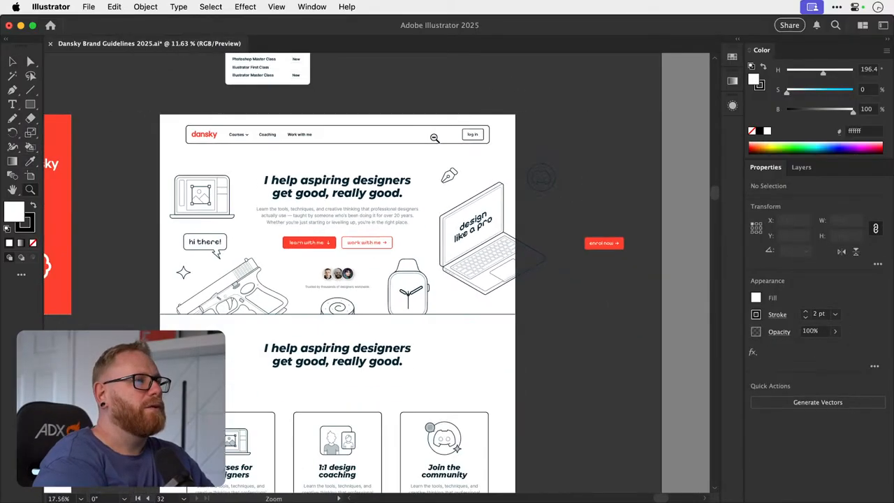
key(v)
scroll(434, 138, down, 3)
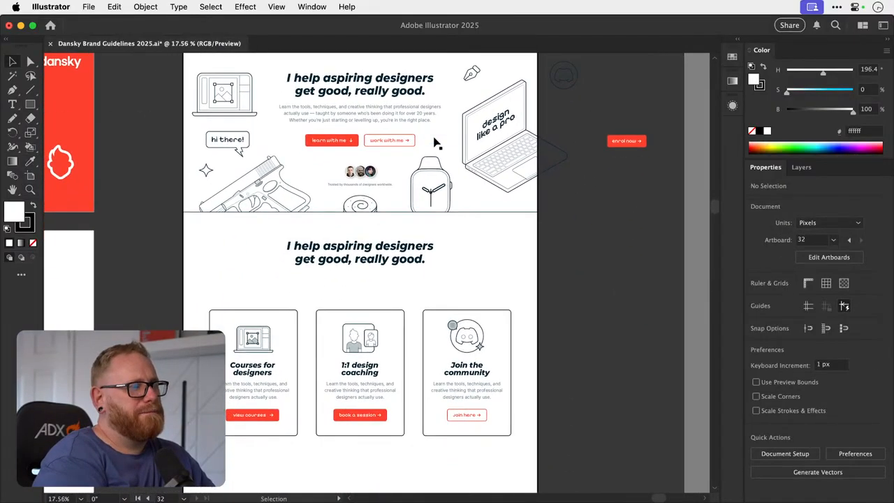
- Export artboard 32 for screens as a 1x JPG 100 to the Desktop, replacing the existing Artboard 36 copy.jpg
click(89, 7)
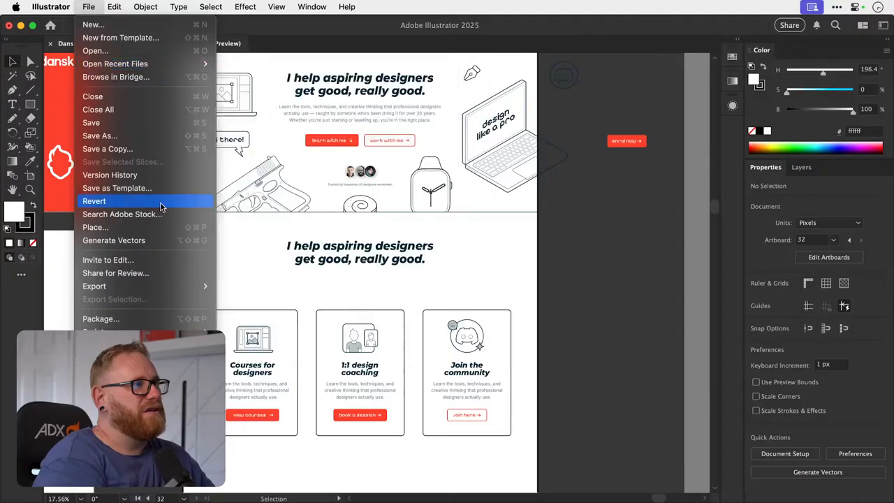
mouse_move(194, 286)
click(247, 286)
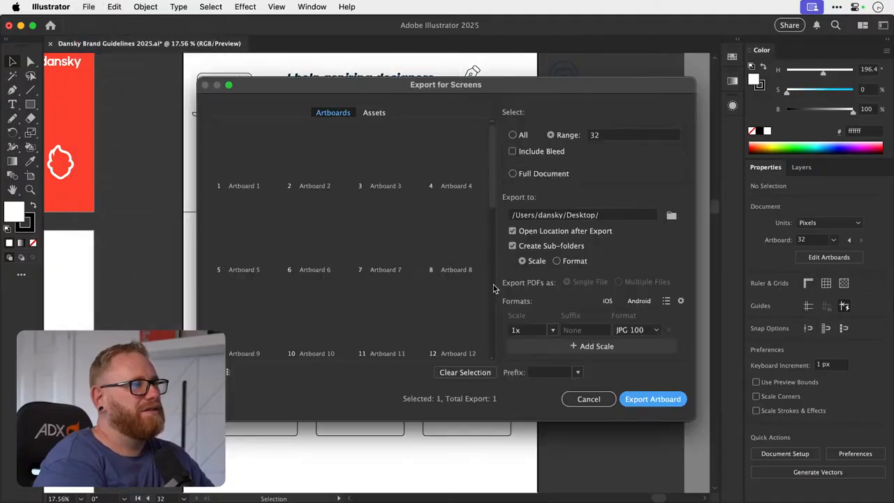
click(669, 401)
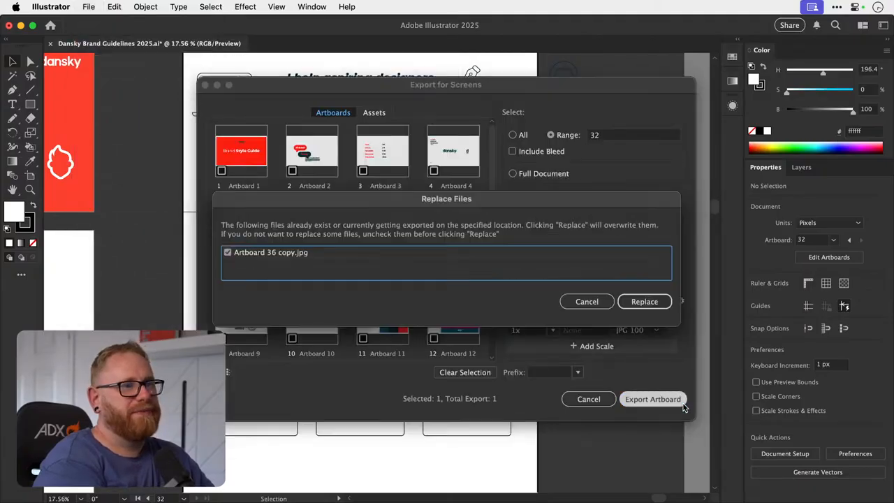
click(634, 301)
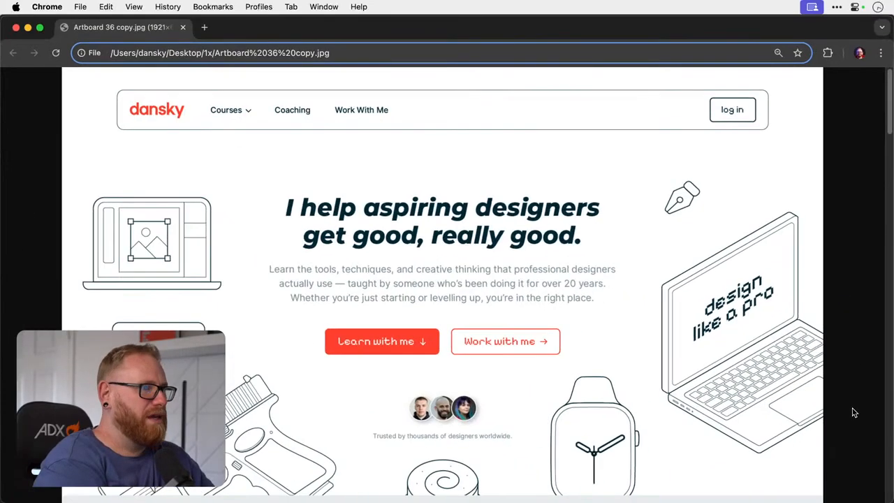
- Switch to Chrome and check the exported homepage image's cards section and the outlines of its navigation bar and hero
click(447, 99)
click(443, 189)
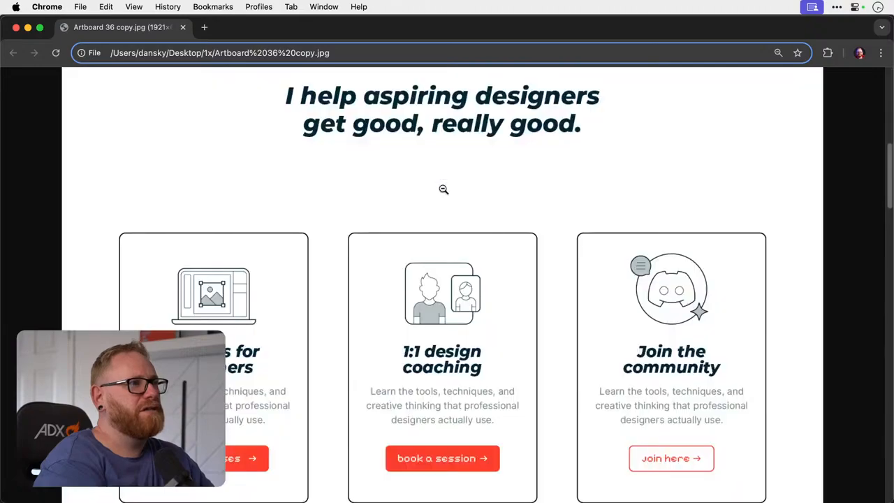
scroll(443, 189, up, 10)
scroll(443, 190, down, 10)
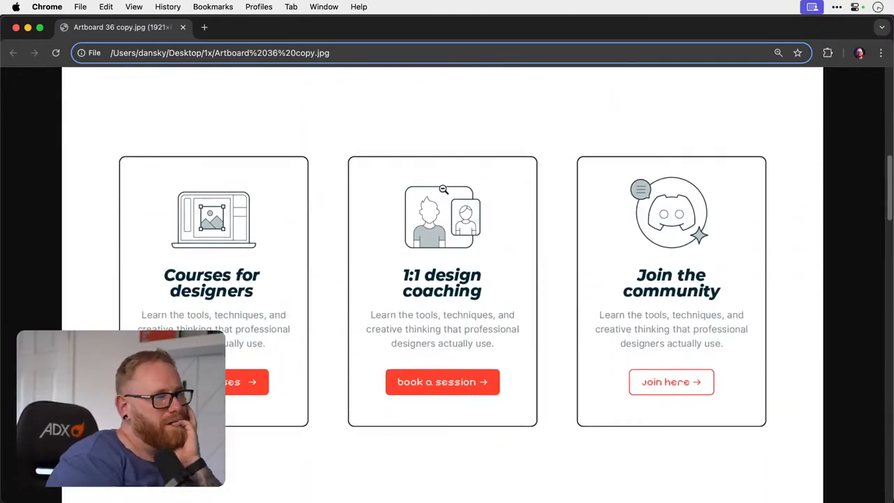
scroll(443, 190, up, 10)
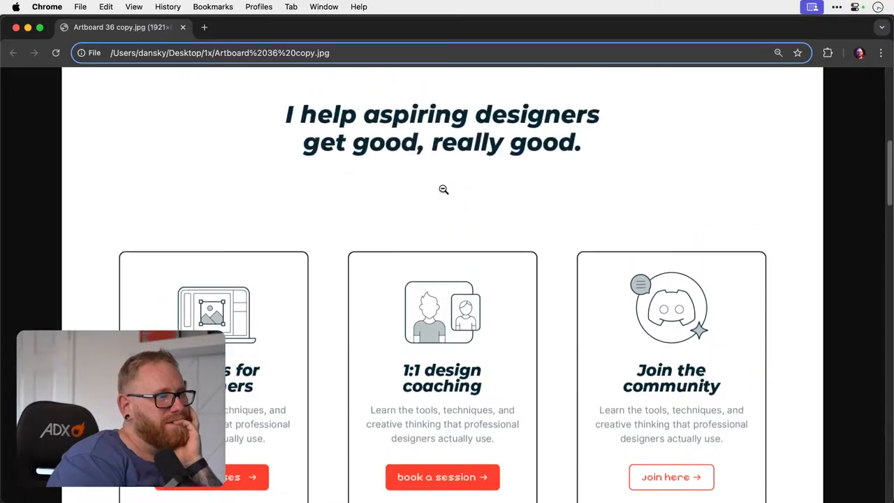
scroll(443, 189, up, 3)
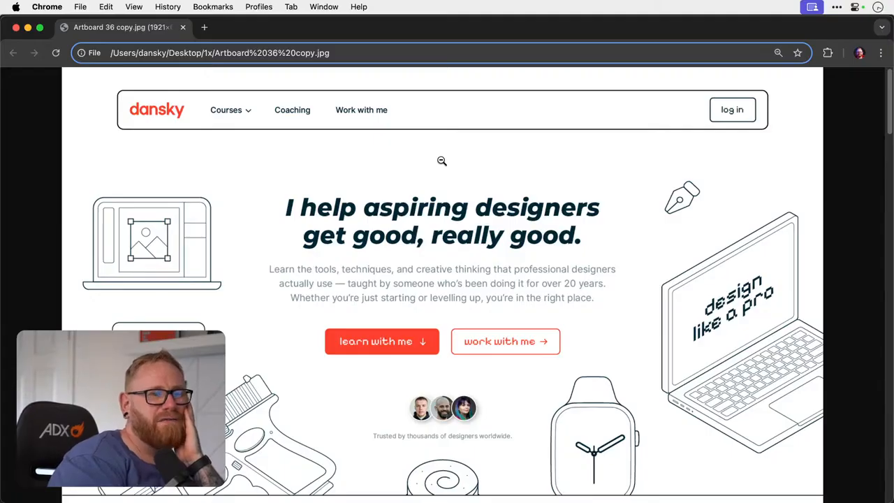
- Review the full exported page from the hero through the cards to the mentorship and courses tiles, and return to the start
scroll(441, 161, down, 1)
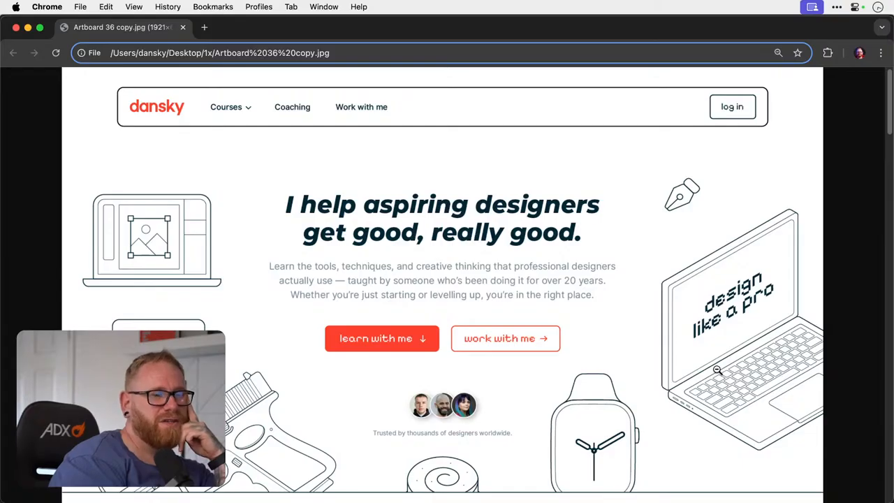
scroll(718, 370, down, 1)
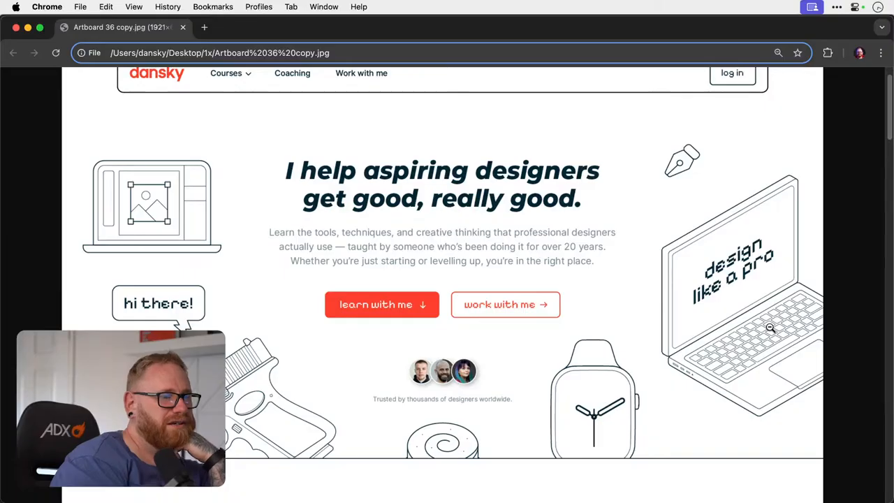
scroll(771, 328, down, 10)
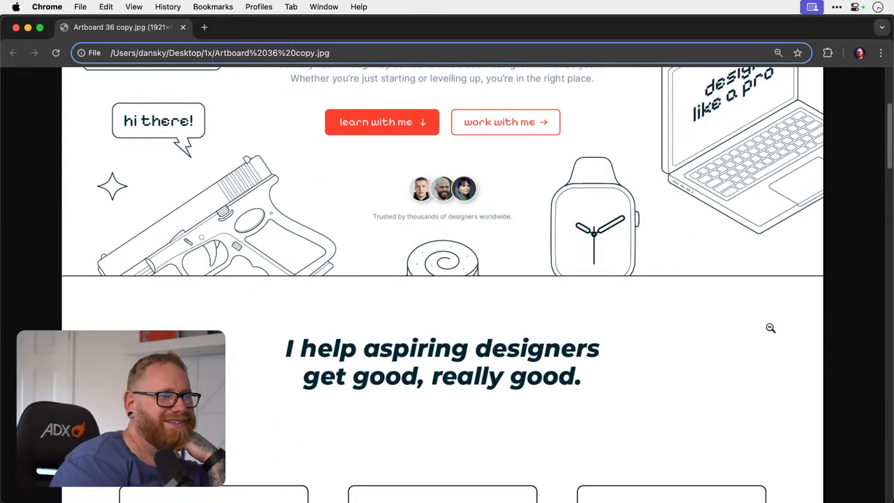
scroll(771, 328, down, 5)
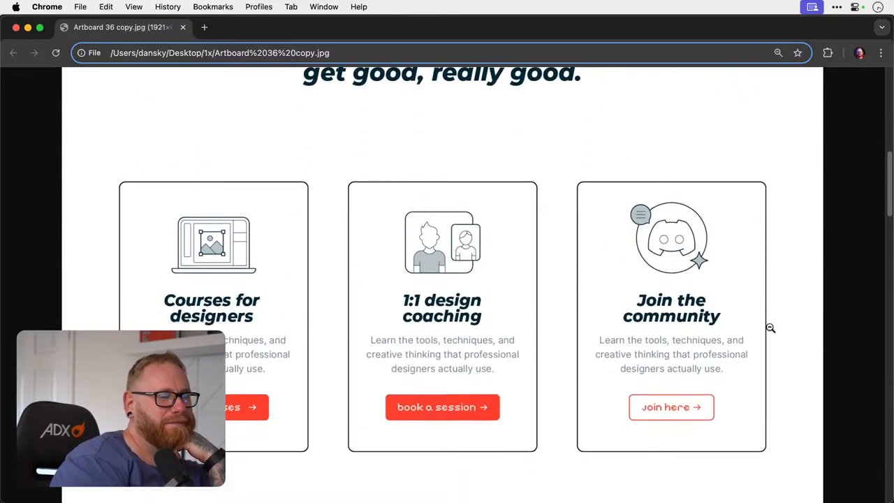
scroll(771, 328, down, 3)
scroll(770, 328, up, 5)
scroll(770, 327, down, 15)
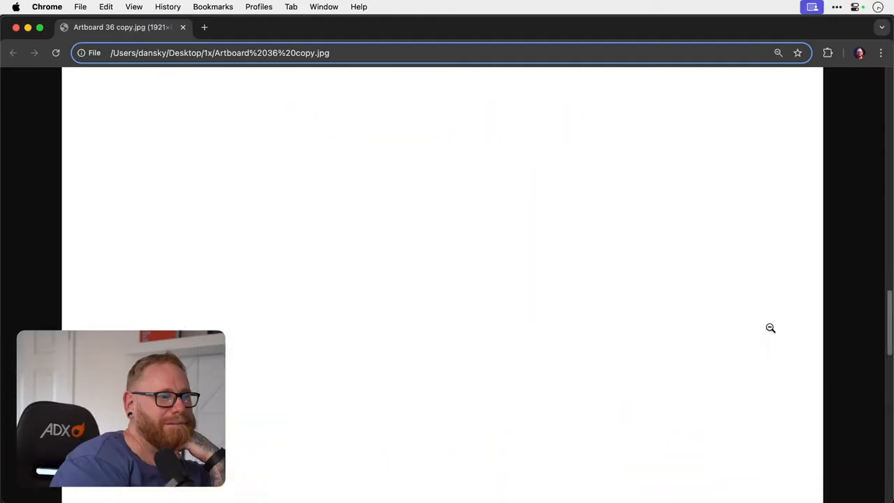
scroll(771, 327, down, 6)
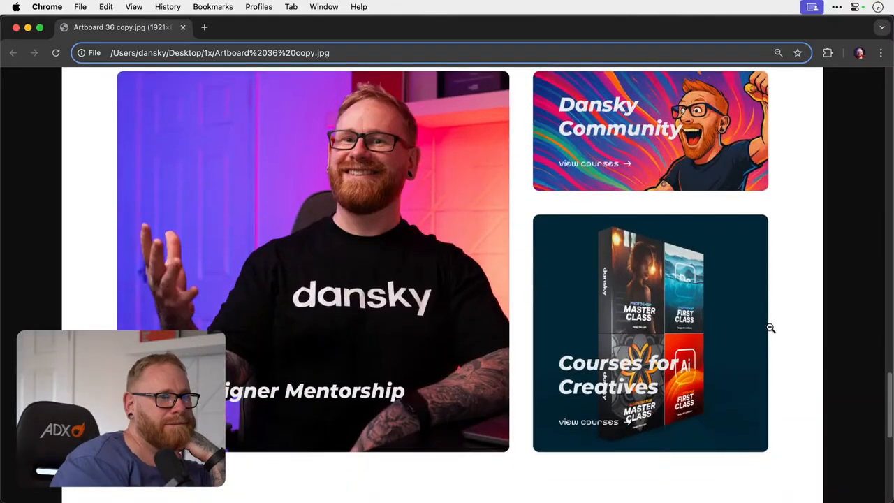
scroll(771, 328, up, 10)
scroll(770, 328, up, 7)
scroll(770, 328, down, 4)
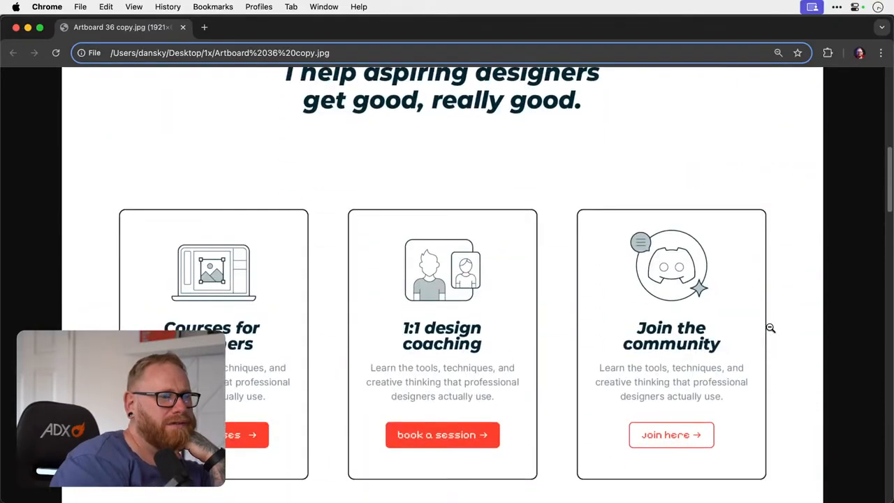
scroll(771, 328, up, 3)
scroll(771, 327, up, 5)
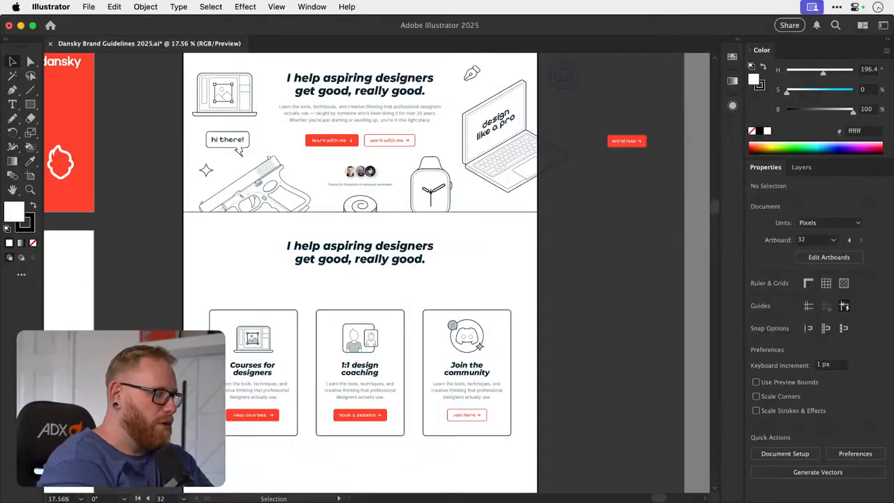
- Switch back to Illustrator, view all artboards, and look closer at the homepage's cards section
key(super+alt+0)
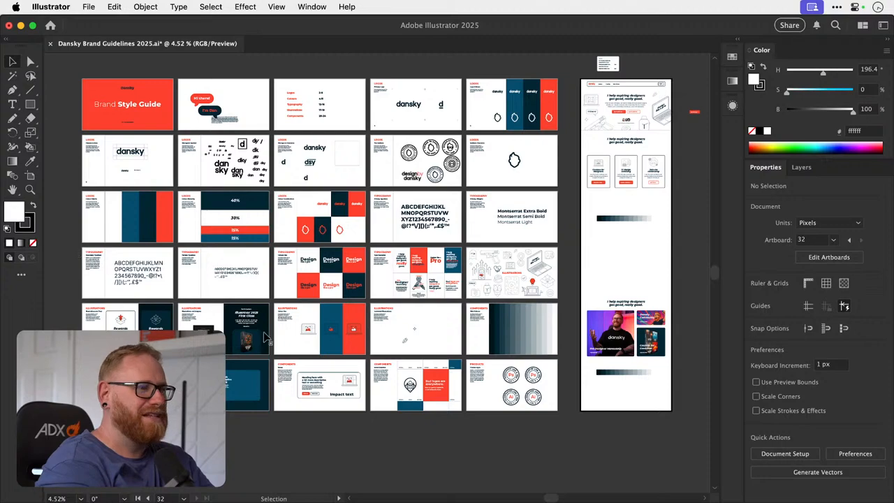
key(z)
drag(656, 150, 867, 162)
key(v)
key(a)
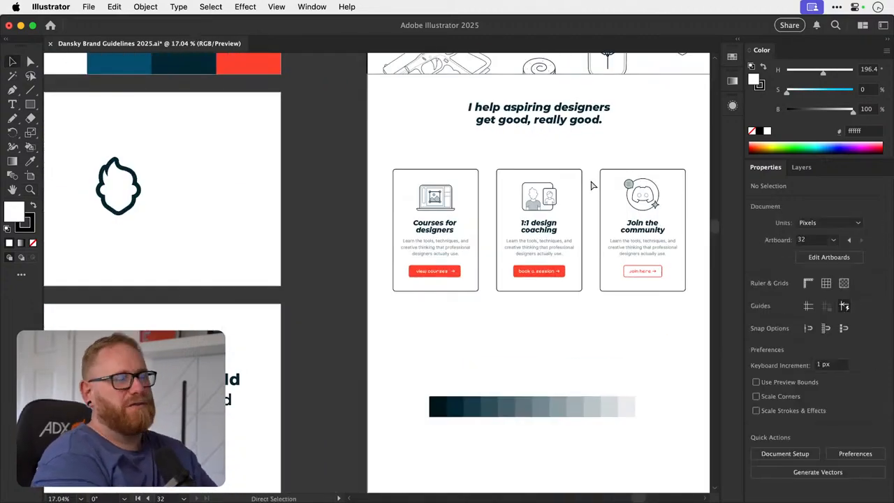
key(super+minus)
key(super+minus)
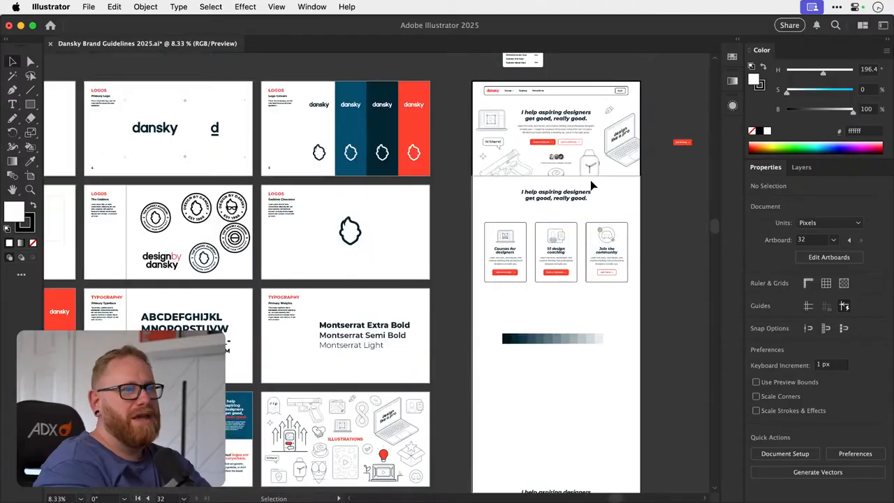
- Compare the homepage with the brand guidelines' logo, typography, illustration and web colour artboards
scroll(678, 204, left, 5)
scroll(678, 204, down, 2)
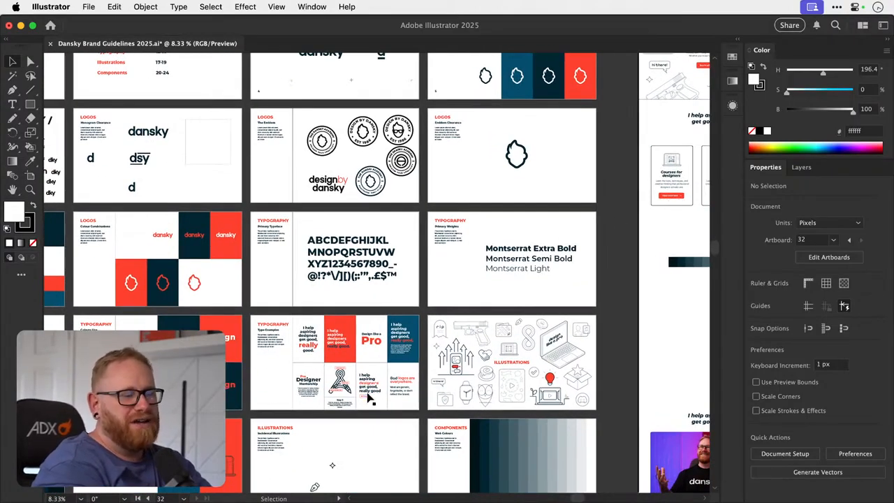
scroll(369, 397, down, 2)
scroll(369, 397, right, 2)
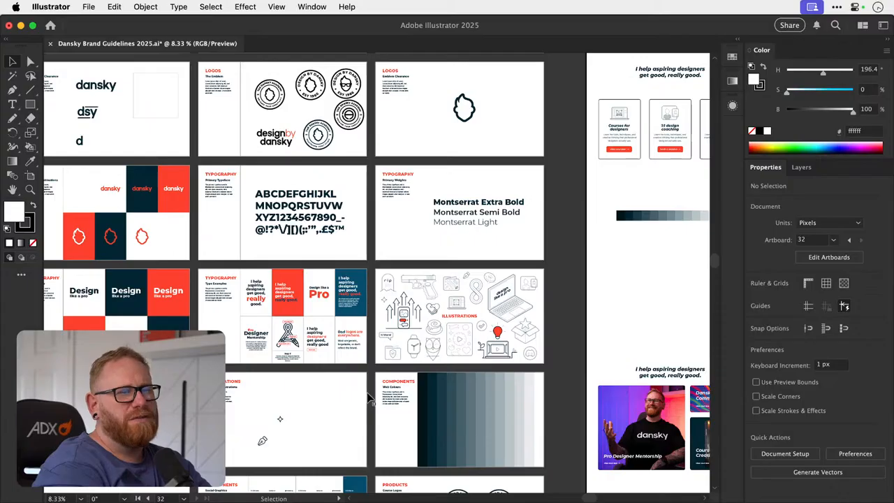
scroll(369, 397, up, 6)
scroll(369, 396, right, 8)
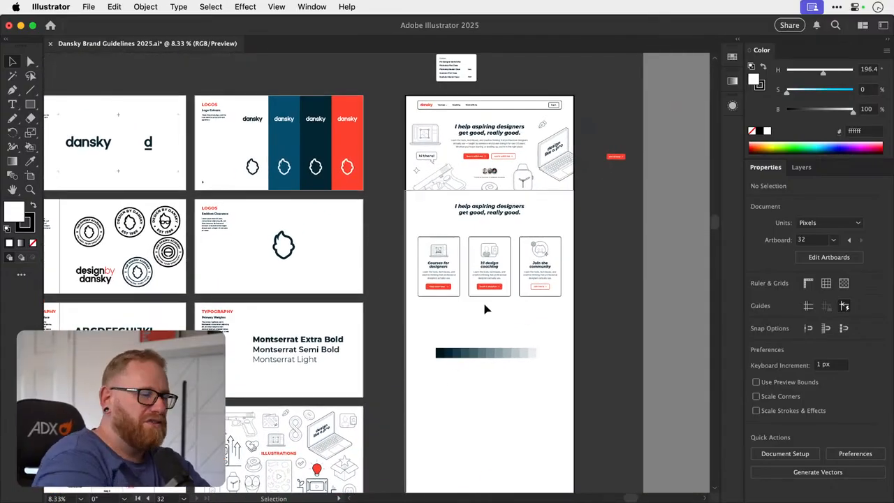
scroll(487, 309, down, 5)
scroll(487, 310, left, 2)
key(z)
drag(289, 333, 301, 316)
scroll(301, 316, left, 3)
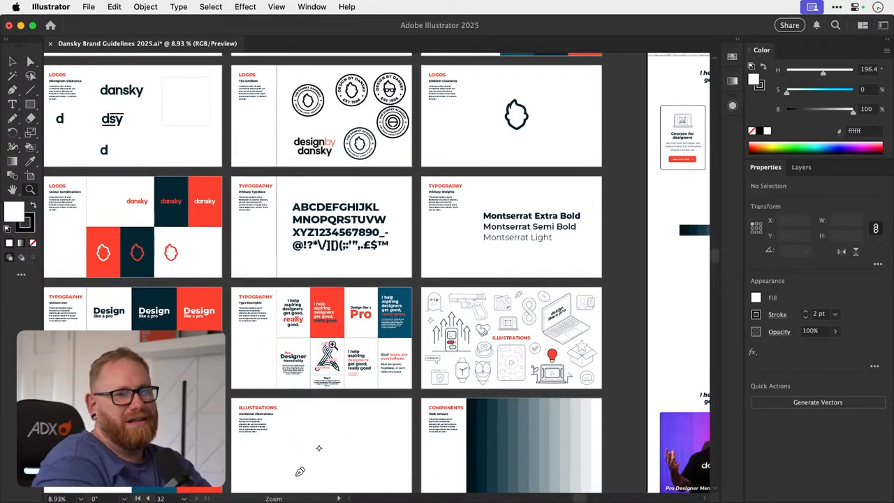
drag(332, 344, 310, 343)
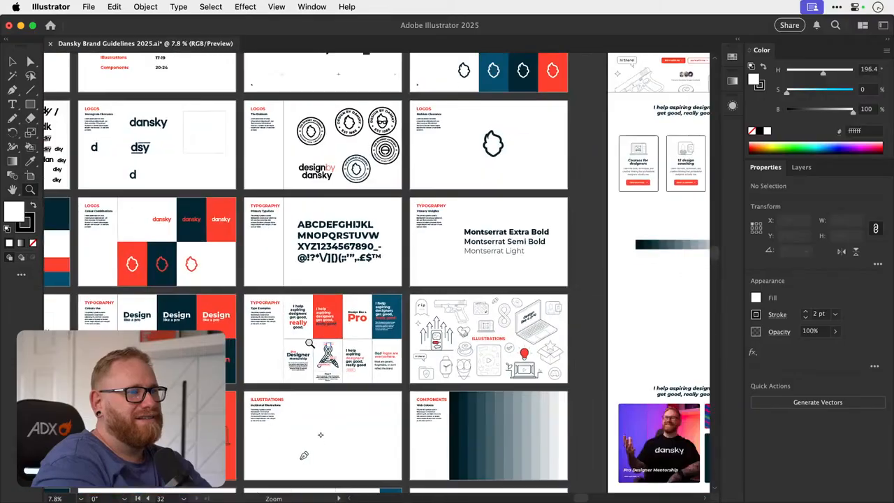
- Bring the homepage's hero section back into focus and save the brand guidelines document
scroll(309, 343, right, 4)
scroll(310, 343, up, 3)
drag(463, 280, 601, 287)
key(a)
scroll(593, 313, up, 3)
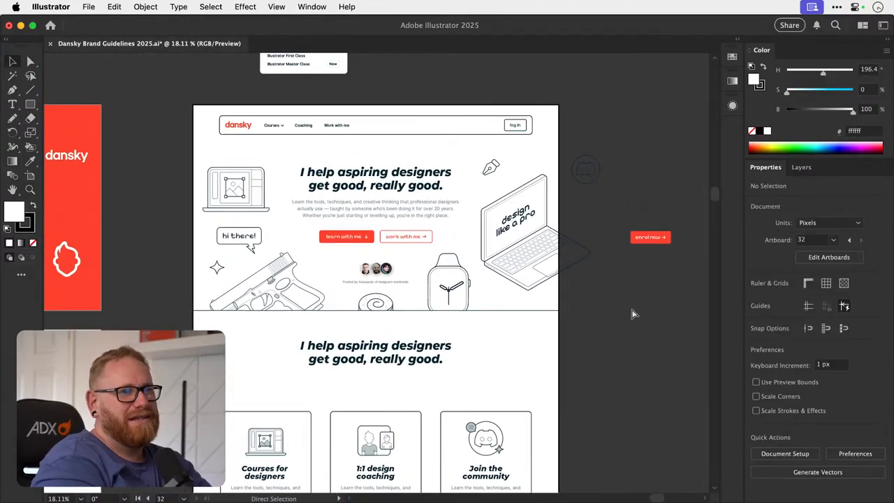
key(super+s)
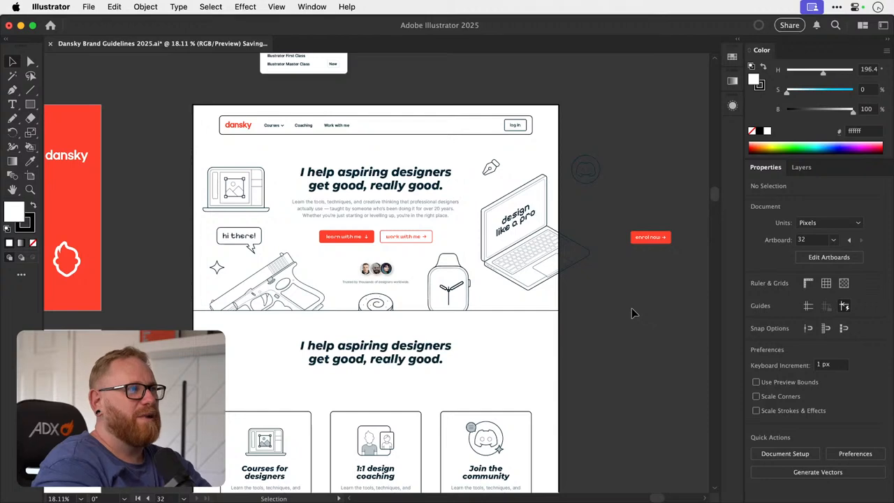
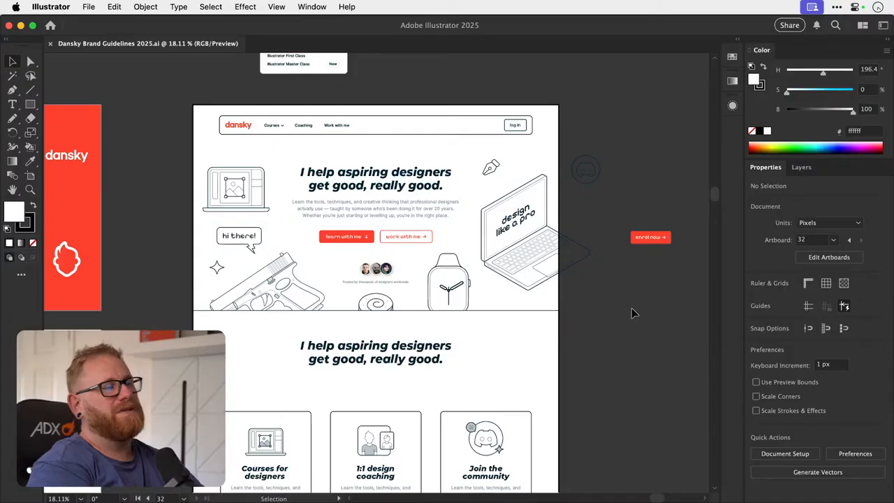
- Open the recent document Dansky Branding 2025.ai, ignoring the missing linked file Texture.psd
click(97, 6)
mouse_move(194, 63)
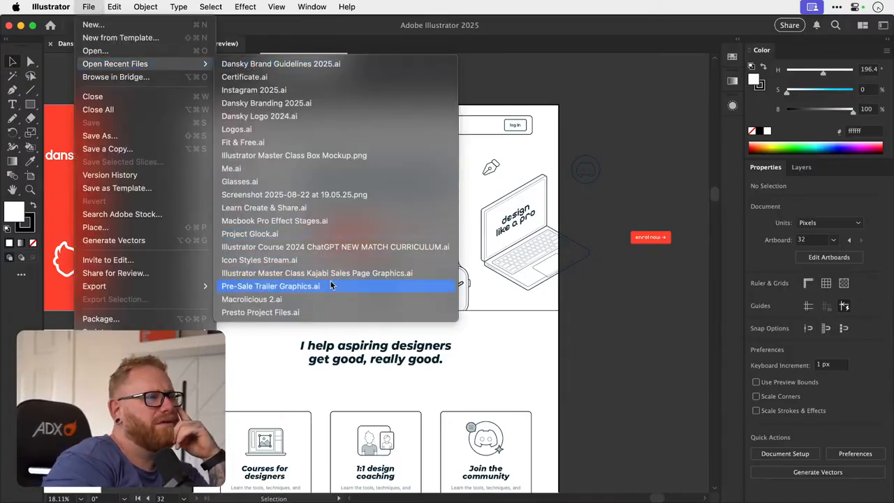
click(311, 103)
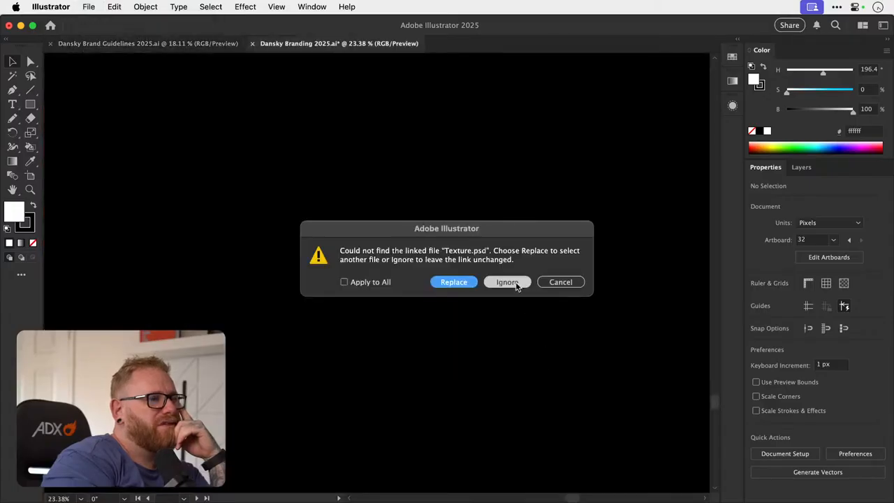
click(514, 285)
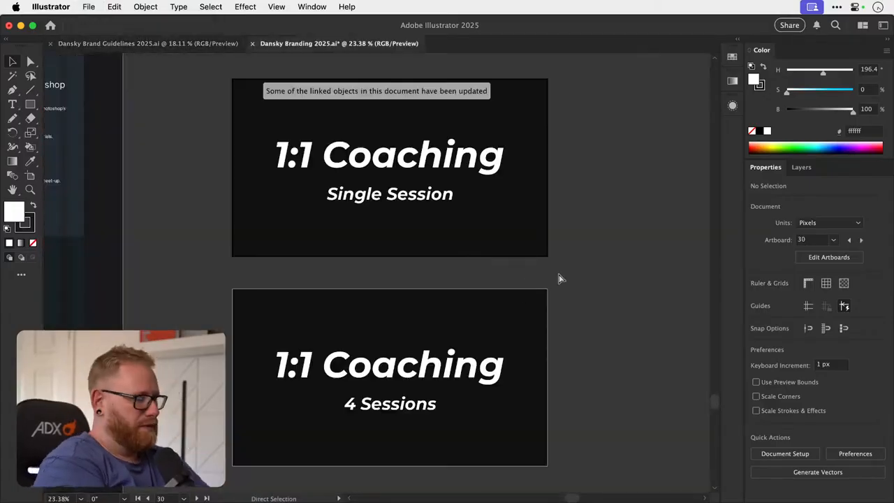
- Find the older dark homepage among the artboards and examine its hero with the Courses, Mentorship and Community cards
key(super+minus)
key(super+minus)
key(super+minus)
key(super+minus)
key(super+minus)
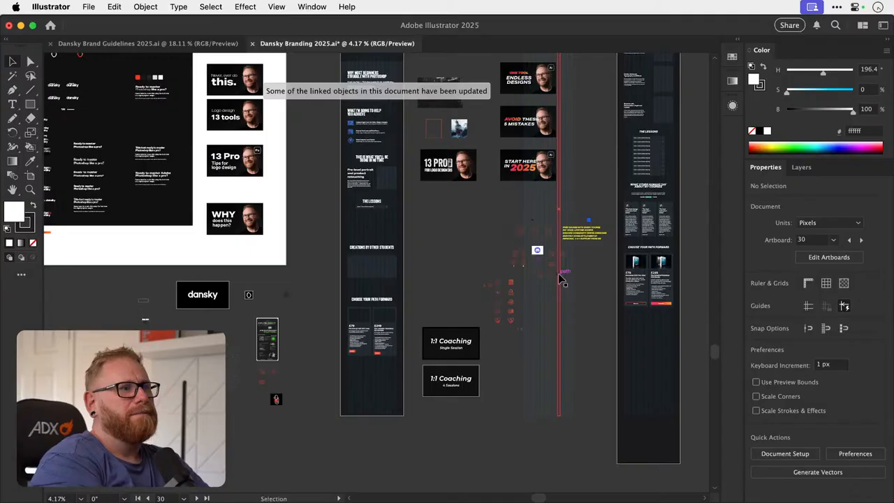
scroll(559, 279, up, 5)
scroll(558, 273, up, 3)
key(z)
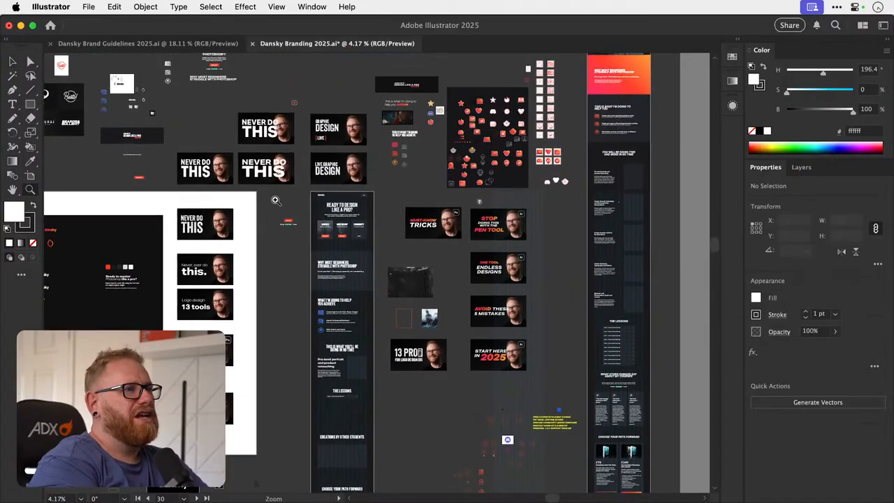
drag(324, 211, 654, 213)
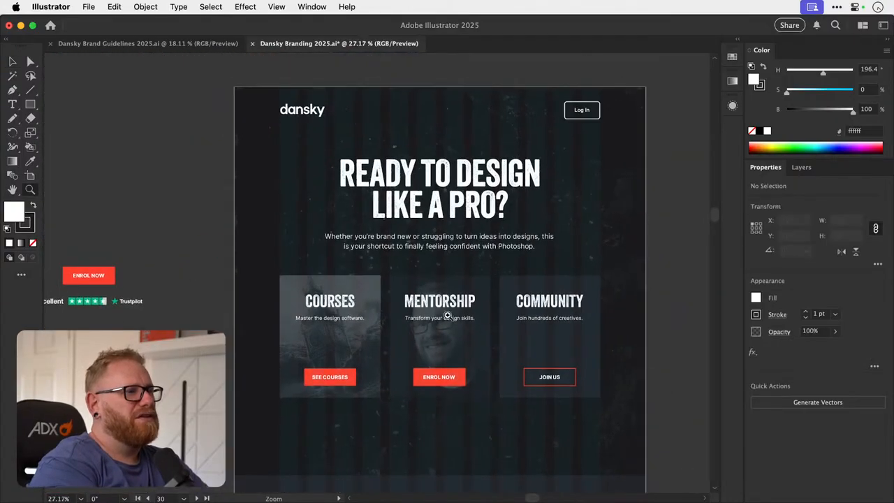
drag(452, 315, 472, 264)
key(v)
scroll(452, 319, up, 3)
key(z)
scroll(428, 269, up, 4)
- Examine the rest of the dark homepage, from the line-icon benefits list through the lessons to the two pricing cards
scroll(426, 267, down, 15)
scroll(473, 264, down, 6)
scroll(472, 264, down, 5)
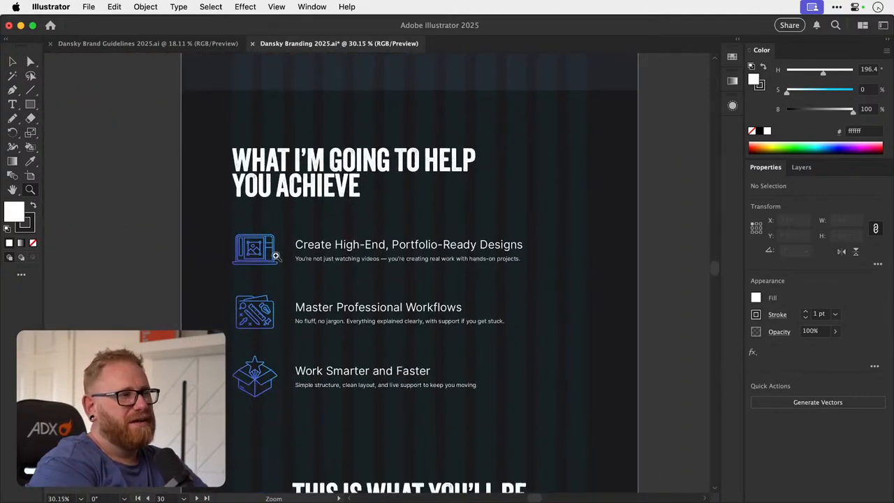
drag(277, 255, 280, 246)
drag(478, 337, 381, 289)
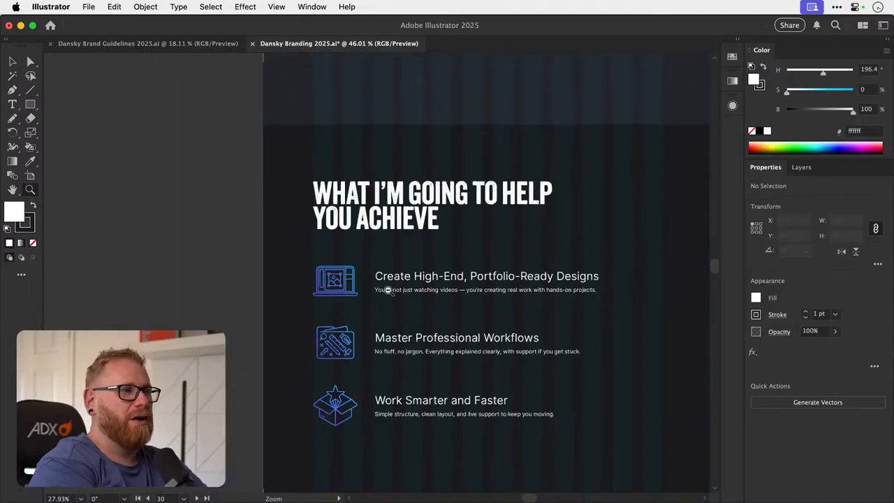
scroll(477, 286, down, 5)
scroll(477, 285, down, 10)
scroll(477, 286, right, 2)
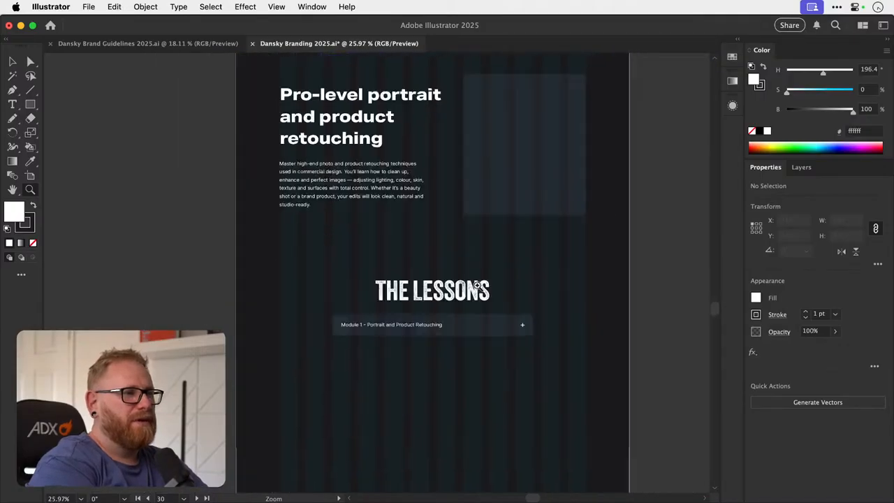
scroll(477, 286, down, 10)
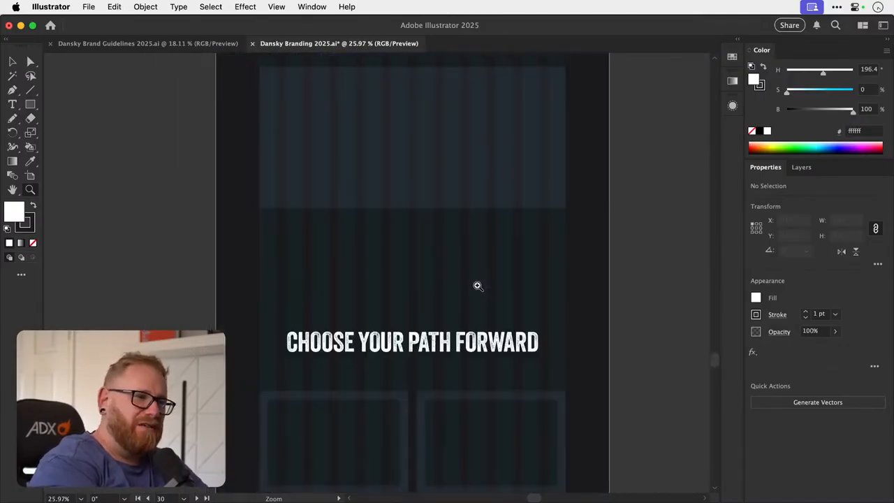
scroll(478, 286, down, 8)
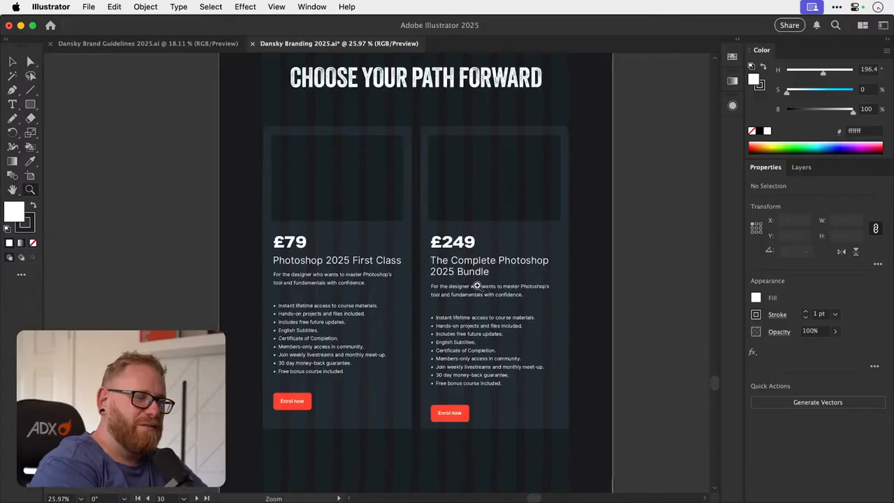
click(477, 286)
- Switch to Chrome and review the exported homepage's hero and three cards for comparison with the older dark design
key(super+Tab)
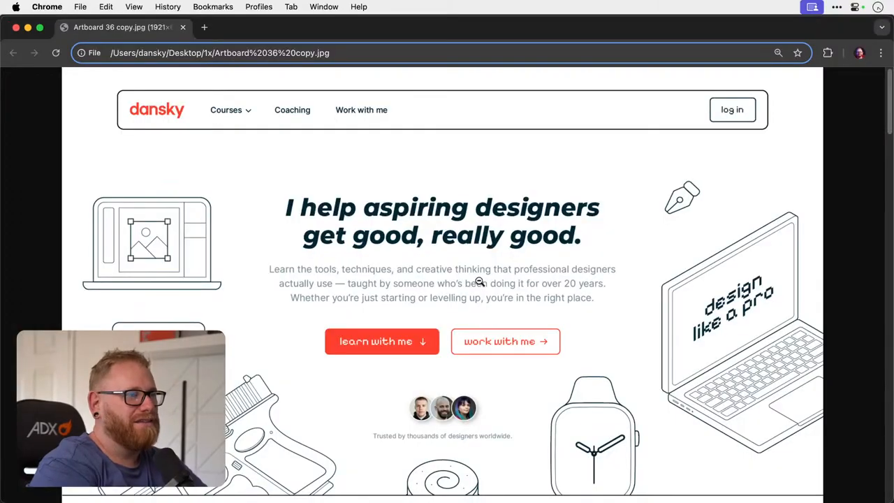
scroll(485, 285, down, 10)
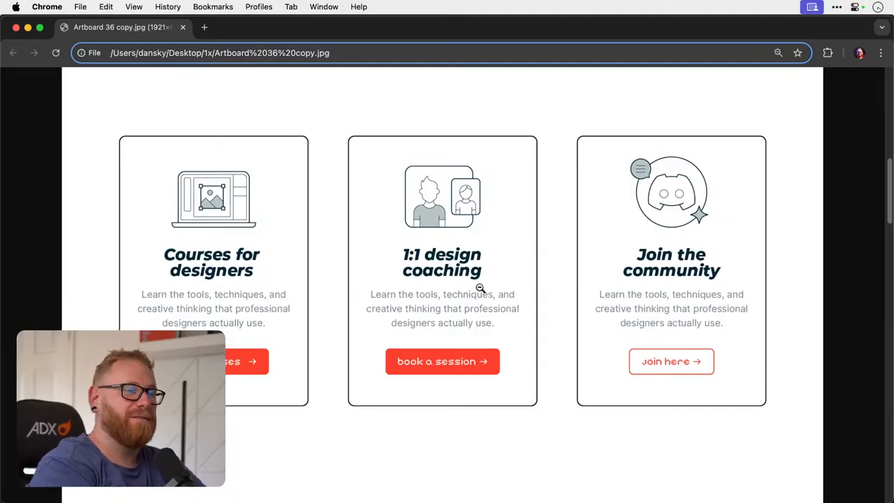
scroll(480, 288, up, 12)
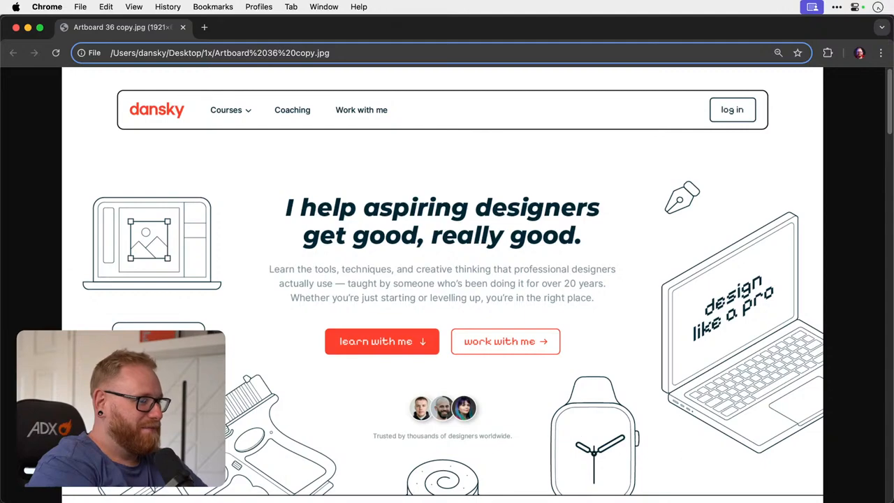
key(super+Tab)
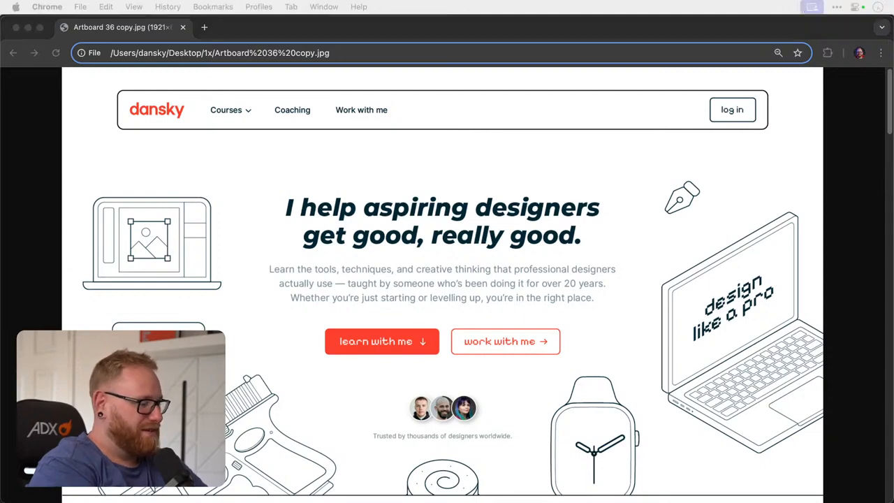
- Open dansky.com in a new browser tab and look through the logo portfolio on its Logo Designs page
click(639, 34)
key(super+t)
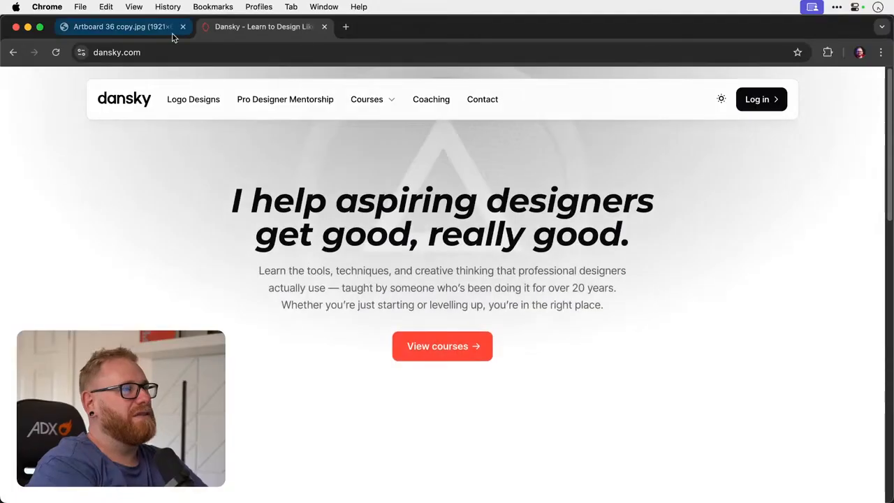
click(194, 99)
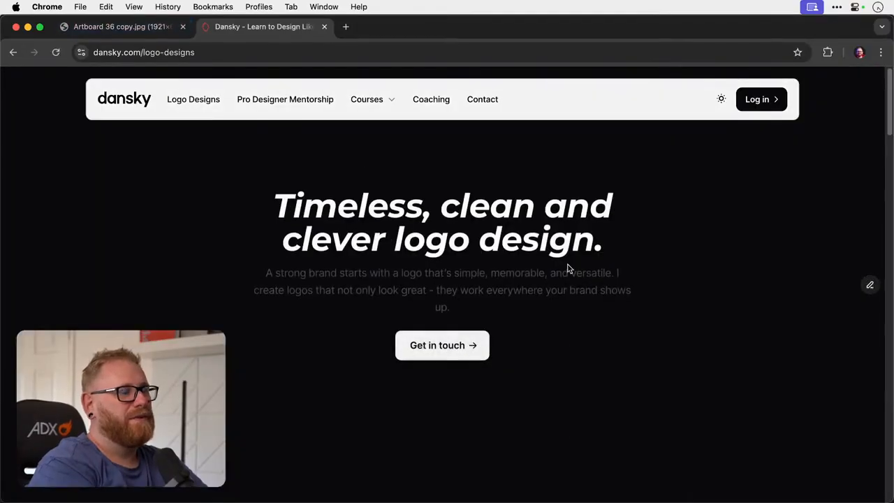
scroll(566, 266, down, 5)
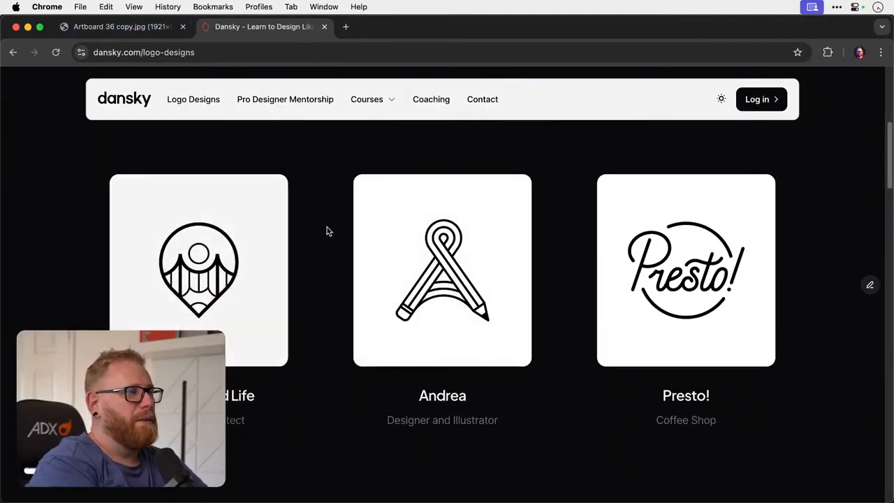
scroll(316, 241, down, 1)
scroll(316, 241, down, 5)
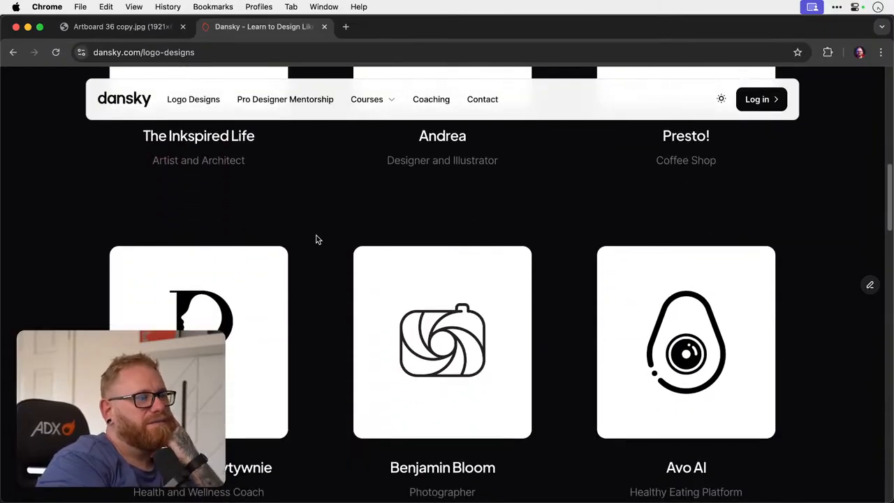
scroll(316, 241, down, 5)
scroll(316, 239, down, 1)
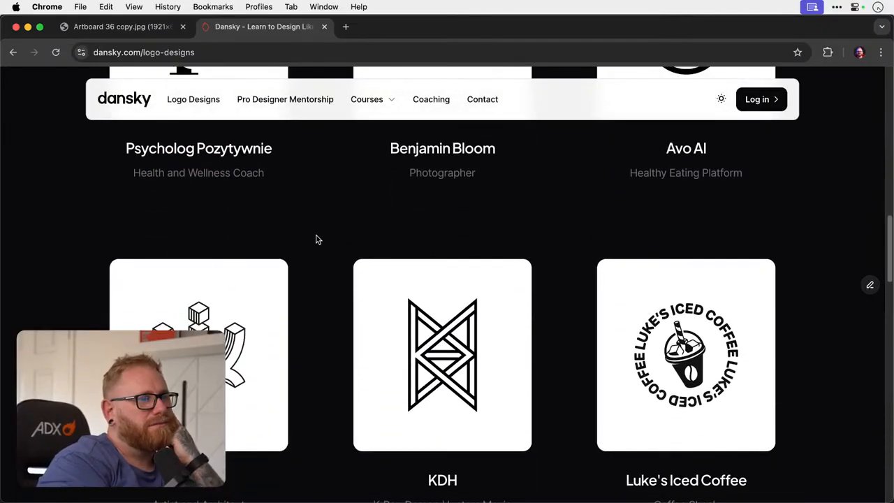
scroll(316, 240, down, 1)
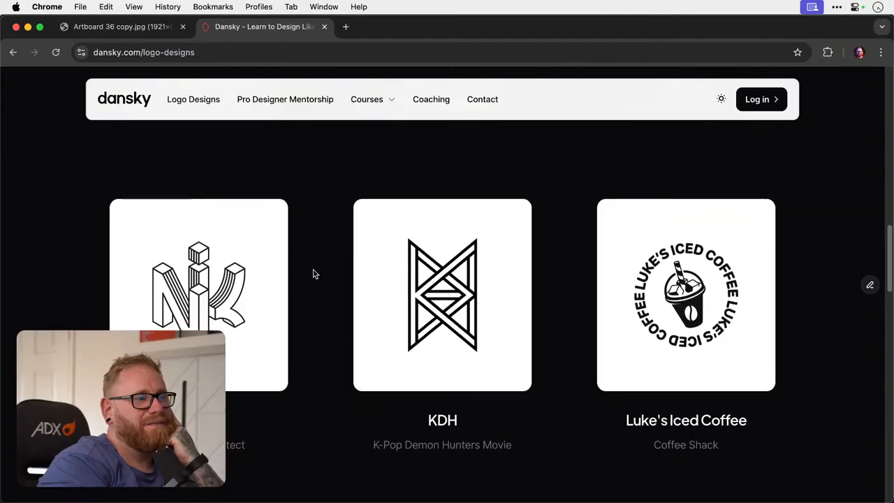
- Compare the exported homepage with the live Logo Designs page and review the remaining logos down to the footer
click(119, 32)
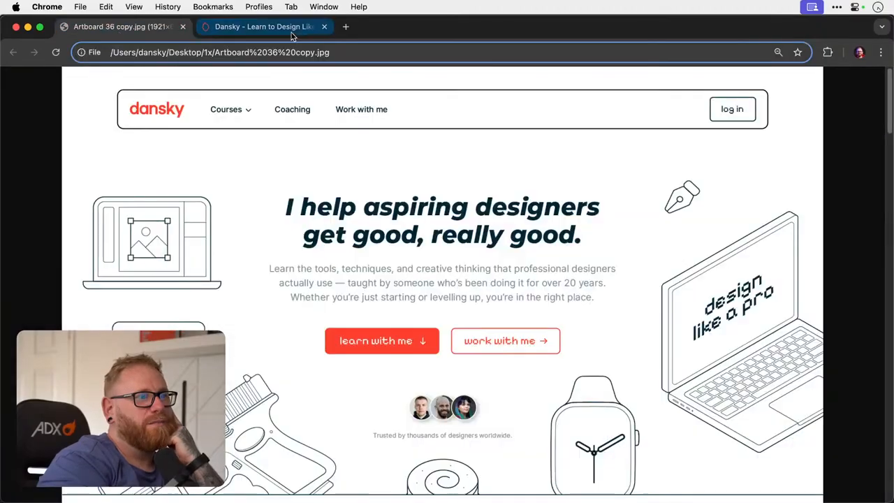
click(266, 29)
scroll(335, 302, down, 6)
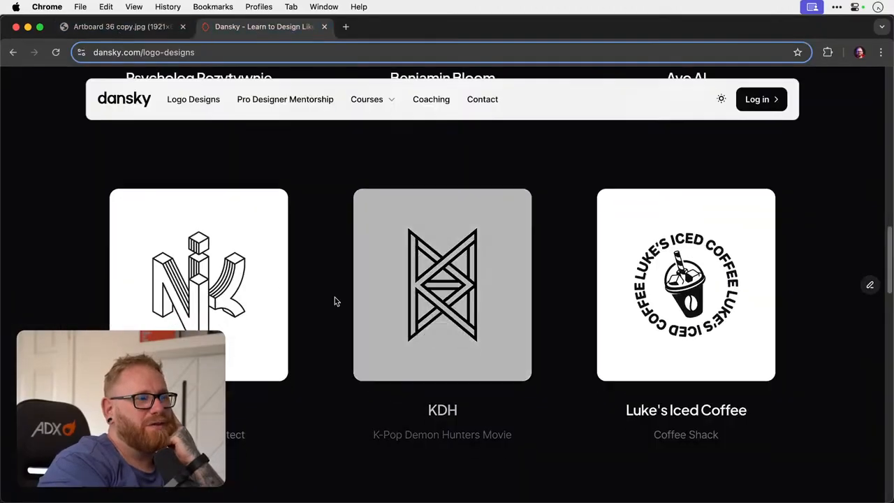
scroll(324, 351, down, 6)
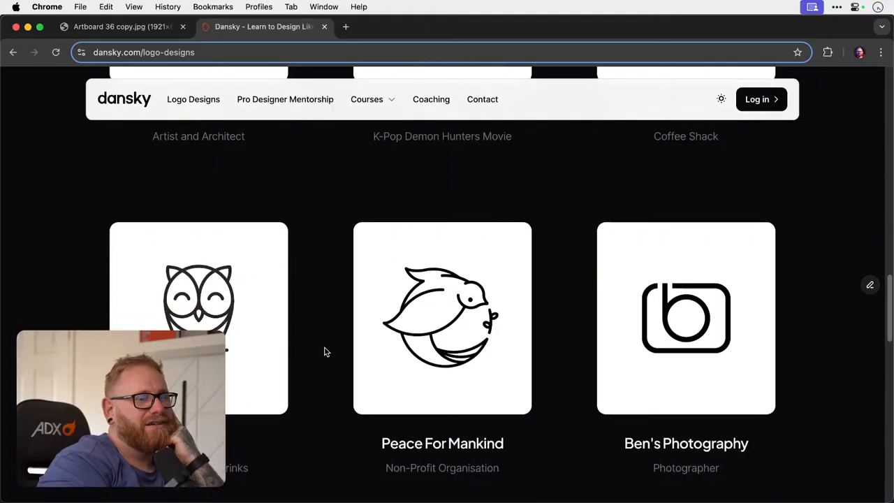
scroll(324, 352, down, 6)
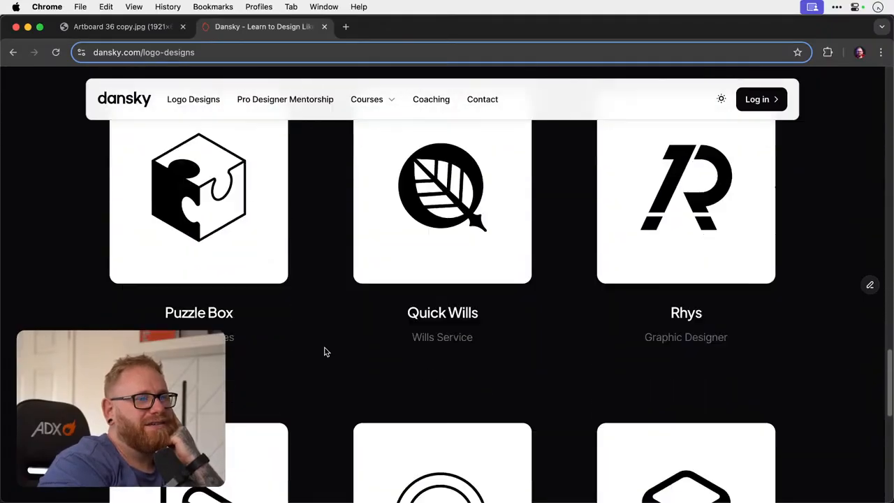
scroll(324, 352, down, 1)
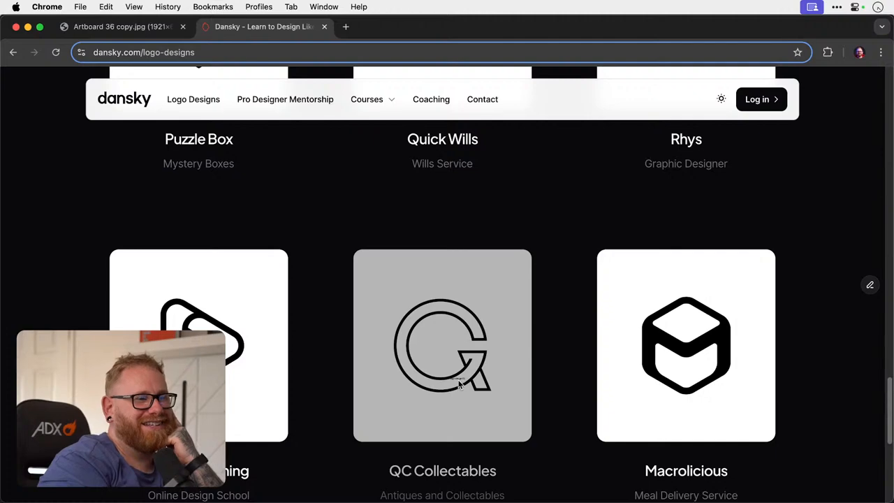
scroll(319, 334, down, 5)
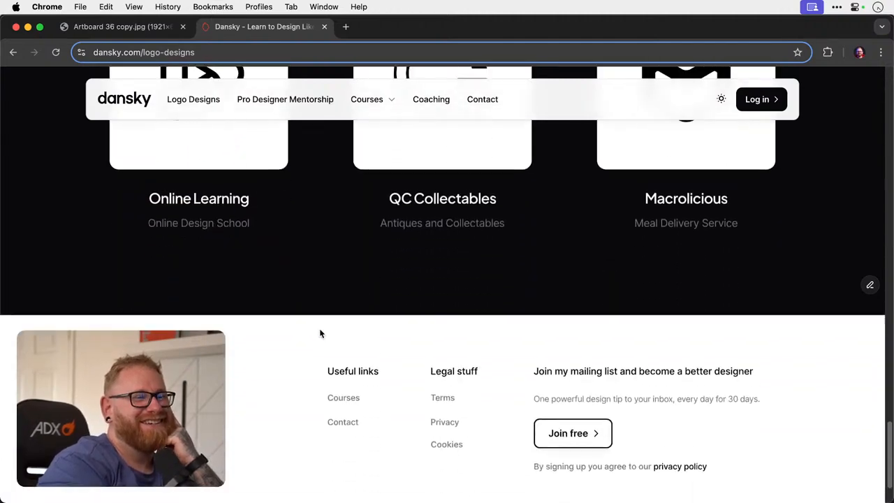
scroll(321, 334, up, 8)
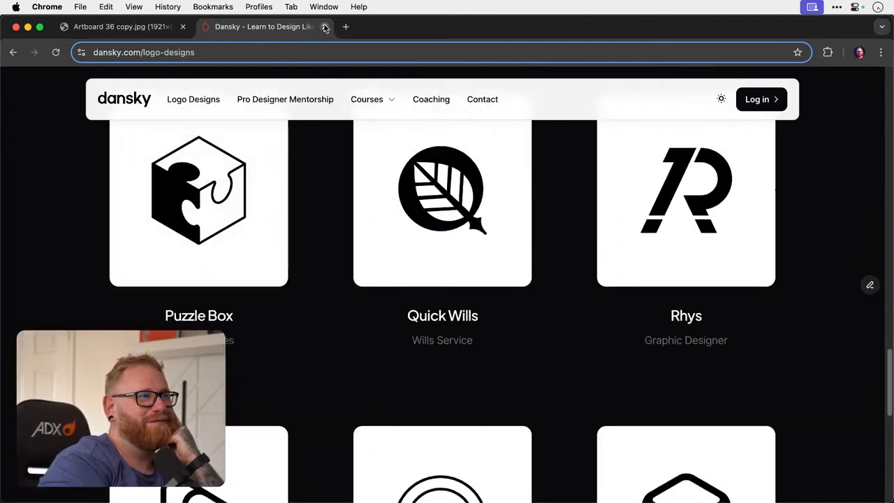
- Close the live website and the browser window, and close Dansky Branding 2025.ai in Illustrator without saving
click(324, 26)
click(25, 26)
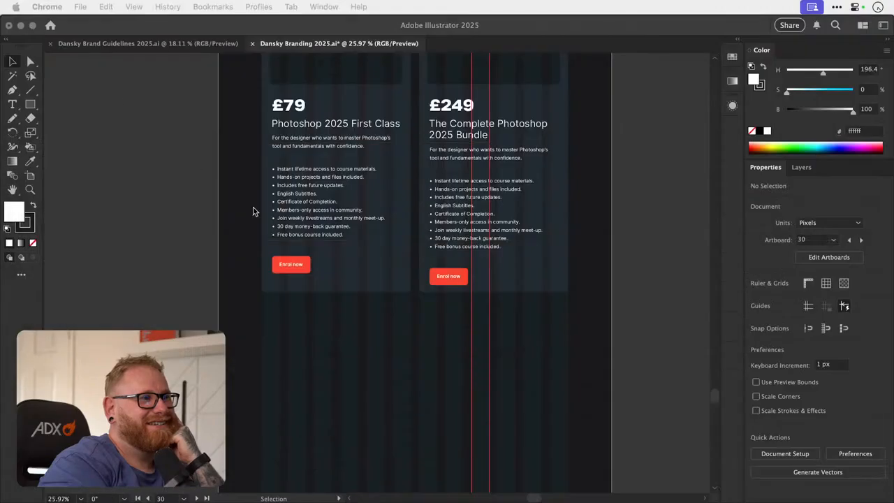
click(252, 44)
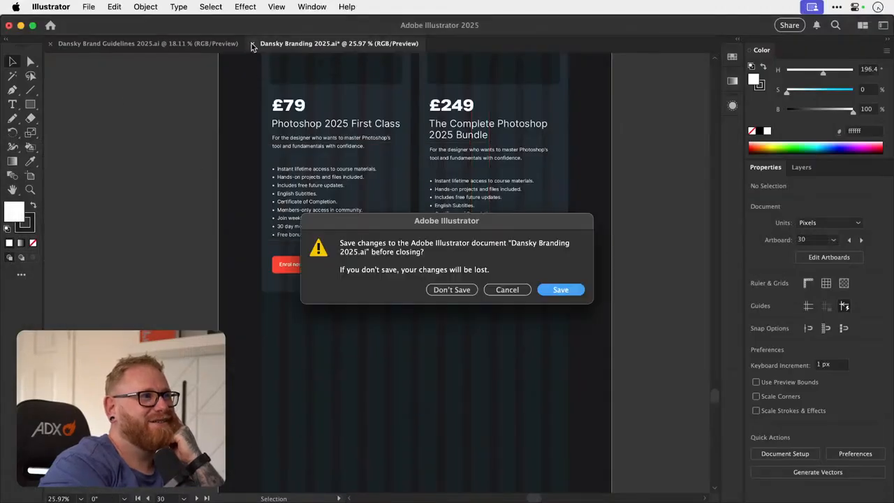
key(super+d)
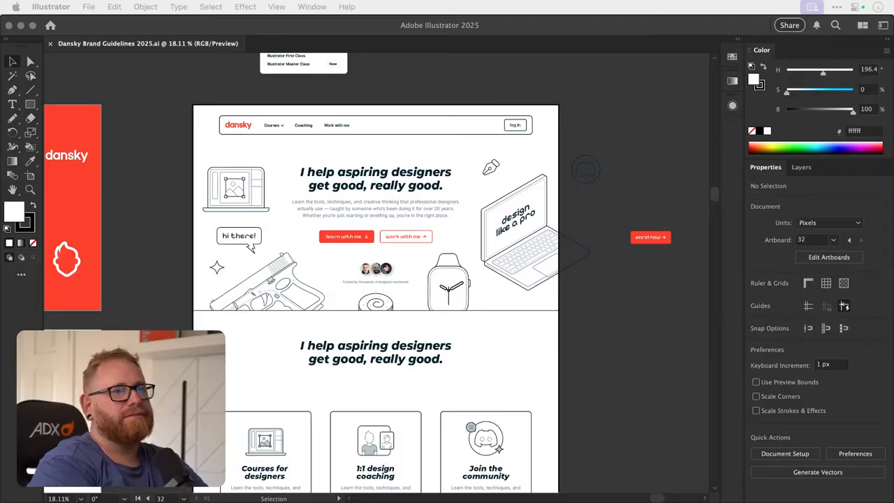
- Move the blue-grey colour swatch strip further down the homepage artboard, leaving more empty space beneath the three cards
click(620, 342)
scroll(627, 307, down, 2)
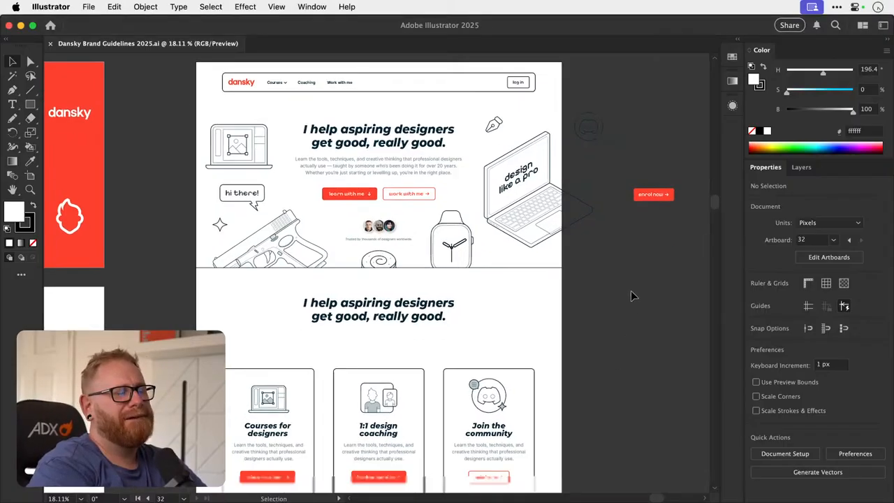
scroll(631, 295, down, 6)
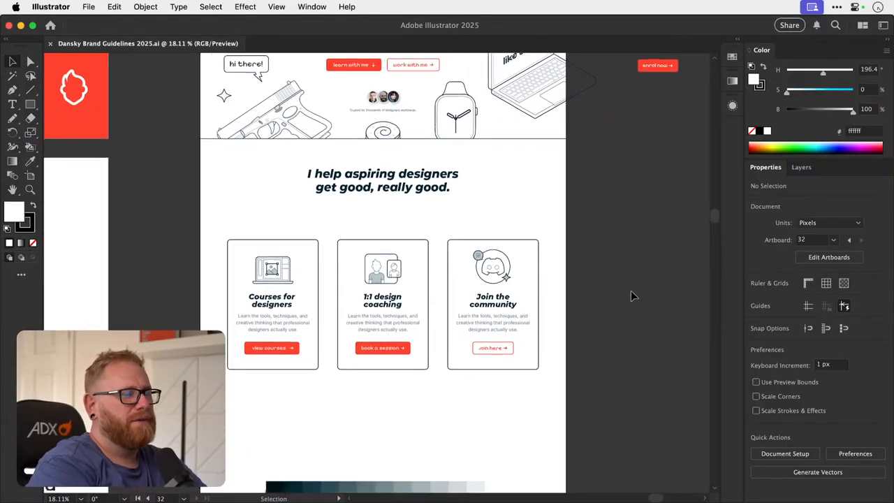
scroll(631, 293, down, 1)
scroll(631, 290, down, 7)
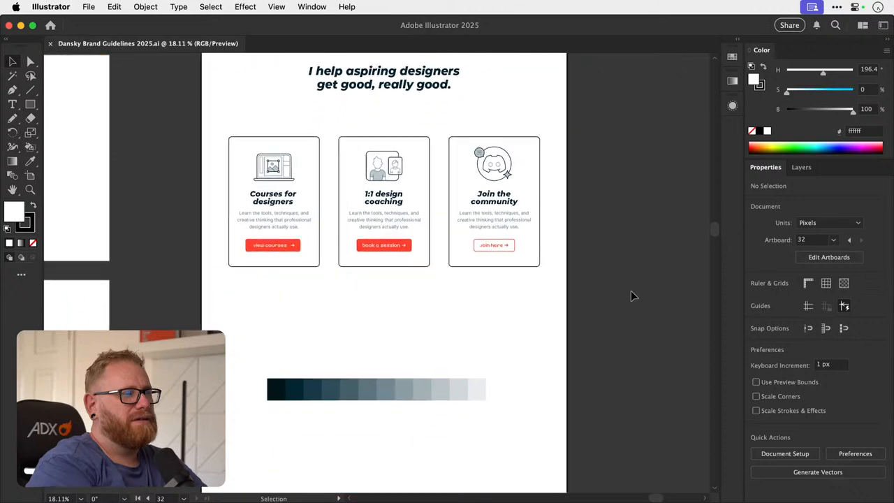
drag(437, 336, 437, 429)
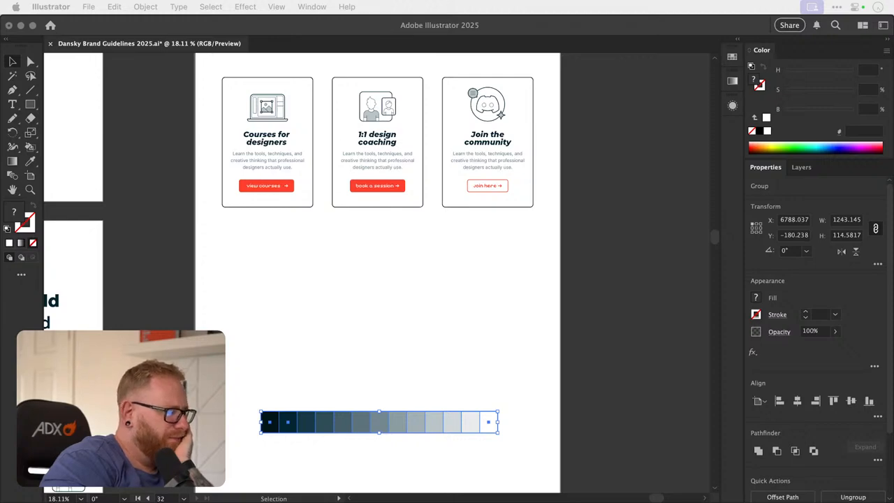
- Switch to Chrome to glance at the customer reviews section of the live Illustrator Master Class page, and move its window away again
click(598, 299)
scroll(596, 299, up, 10)
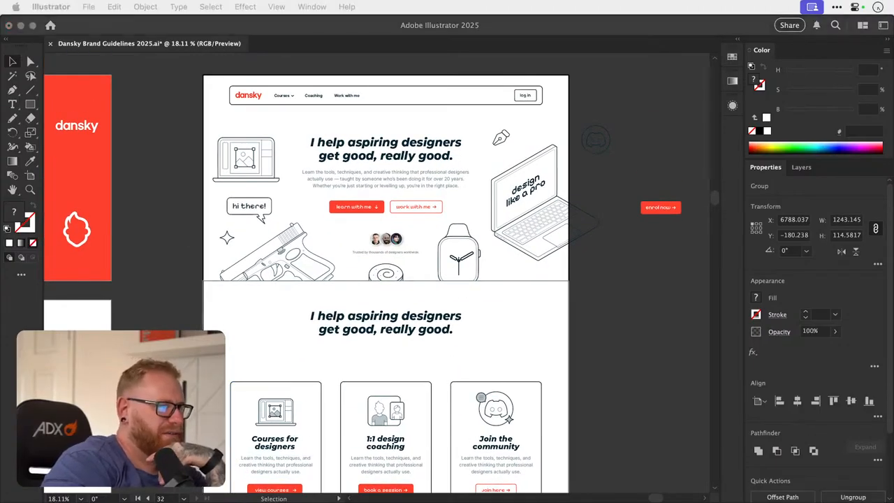
drag(893, 391, 720, 267)
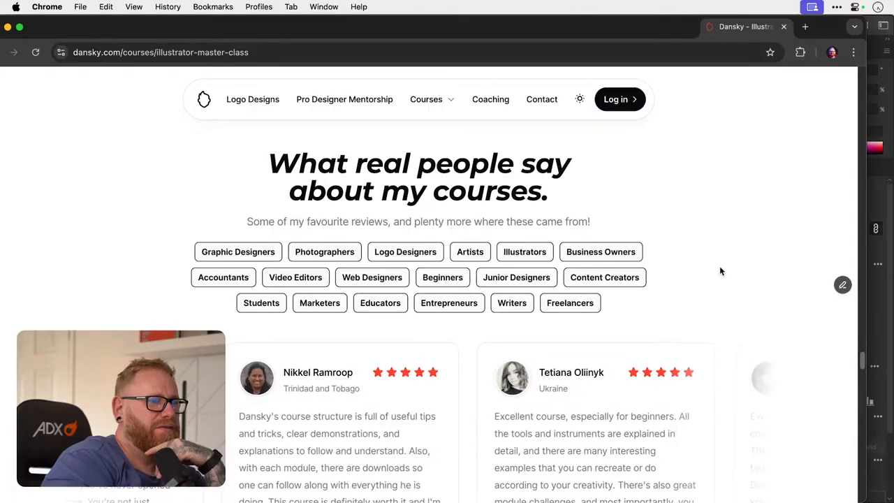
drag(719, 267, 0, 458)
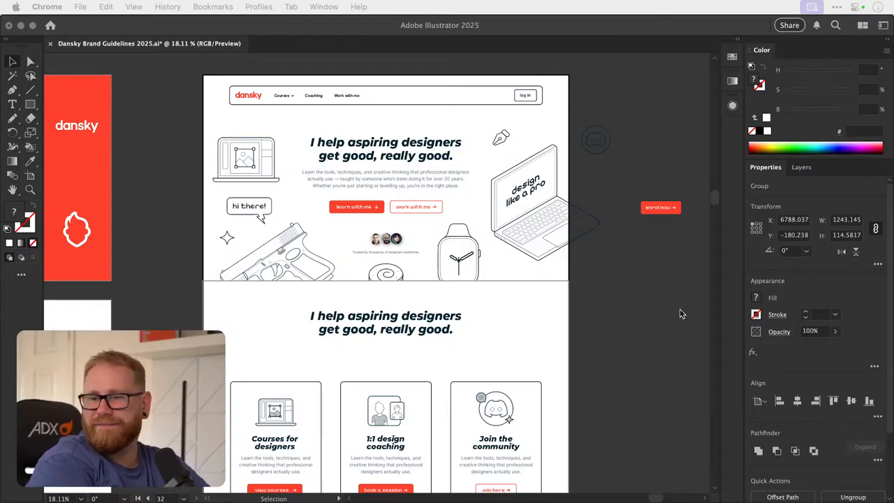
- Look over the homepage artboard from the hero section to the area below the three cards and deselect the colour swatch strip
click(642, 298)
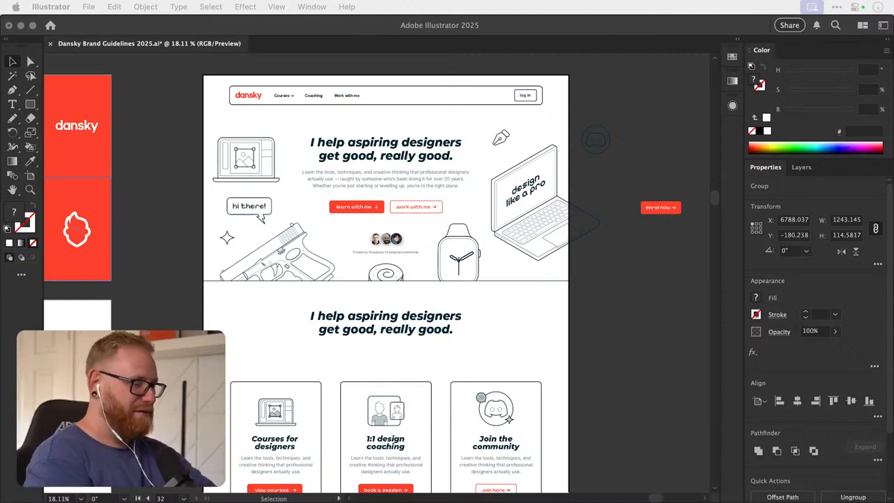
click(631, 306)
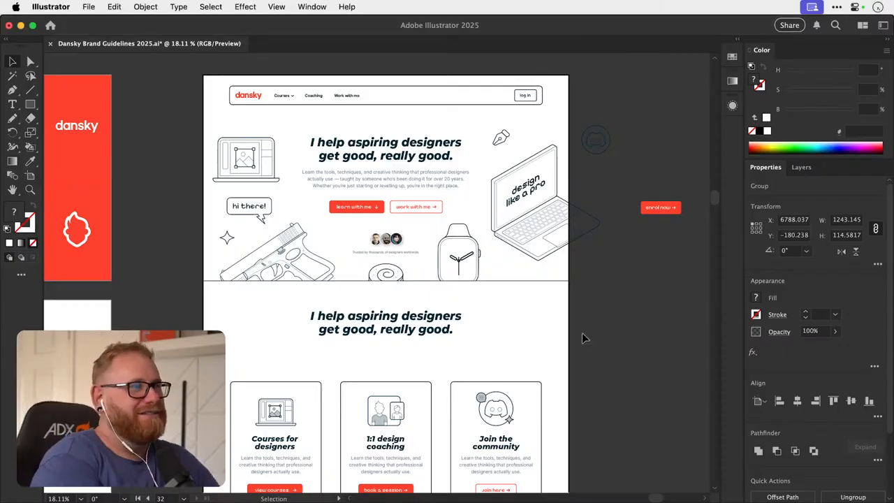
scroll(583, 337, down, 10)
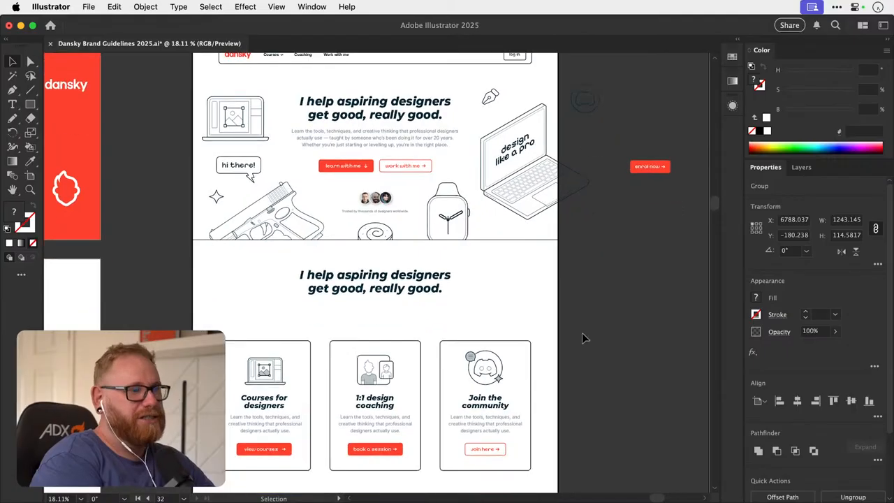
scroll(583, 338, up, 14)
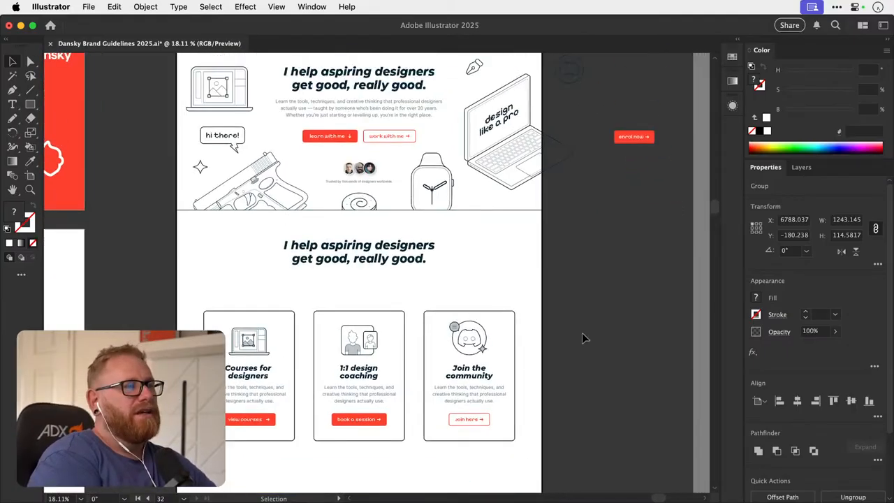
key(super+minus)
key(super+minus)
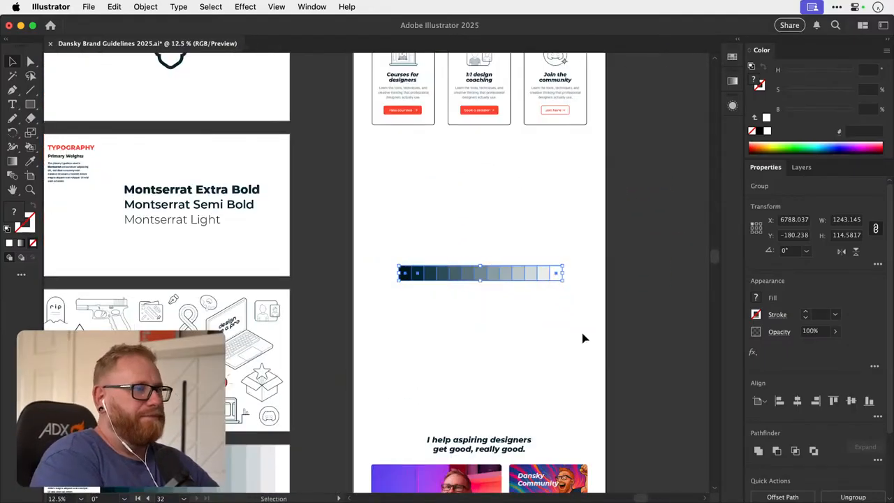
click(583, 336)
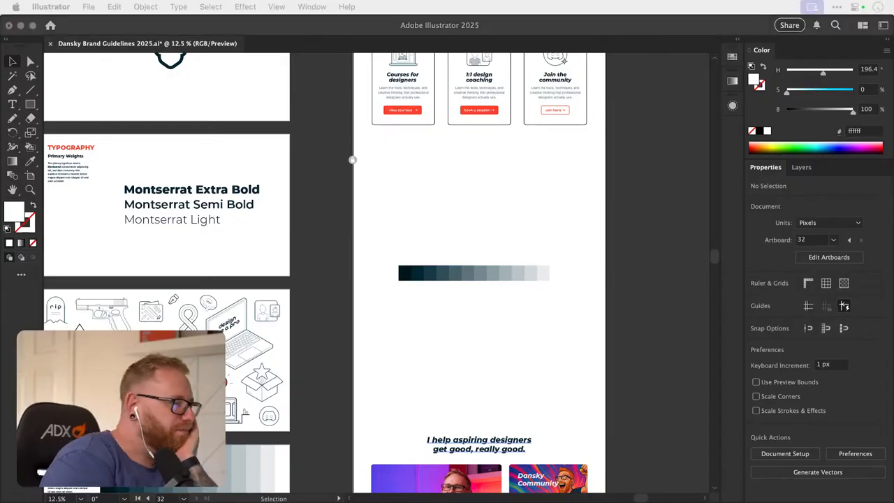
- Switch to Chrome with dansky.com and open the Photoshop First Class course page, viewing it down to the customer avatars
drag(893, 411, 790, 409)
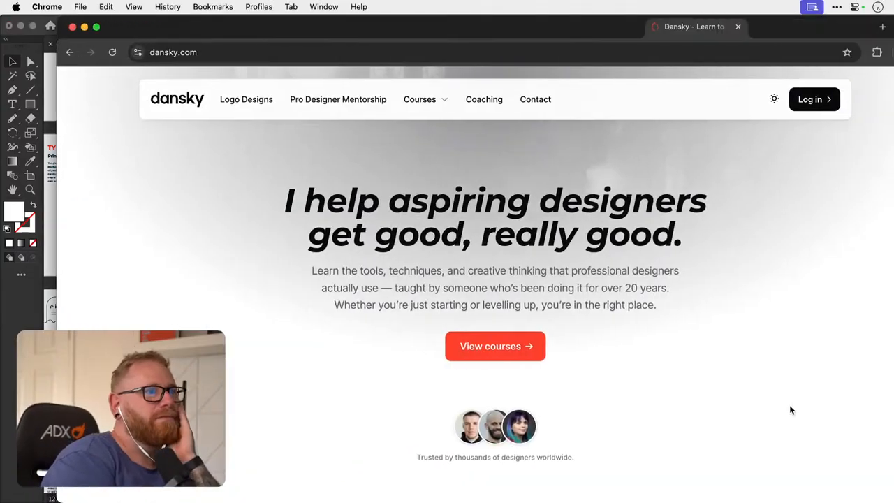
click(416, 101)
mouse_move(422, 137)
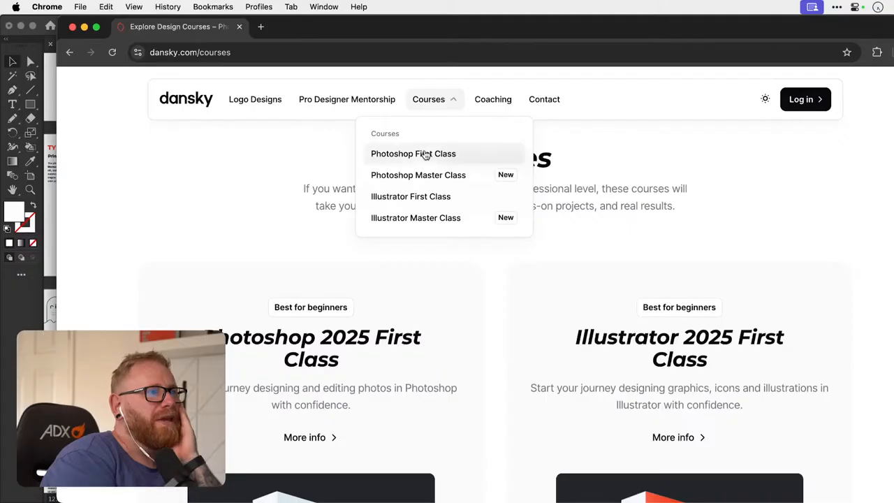
click(429, 153)
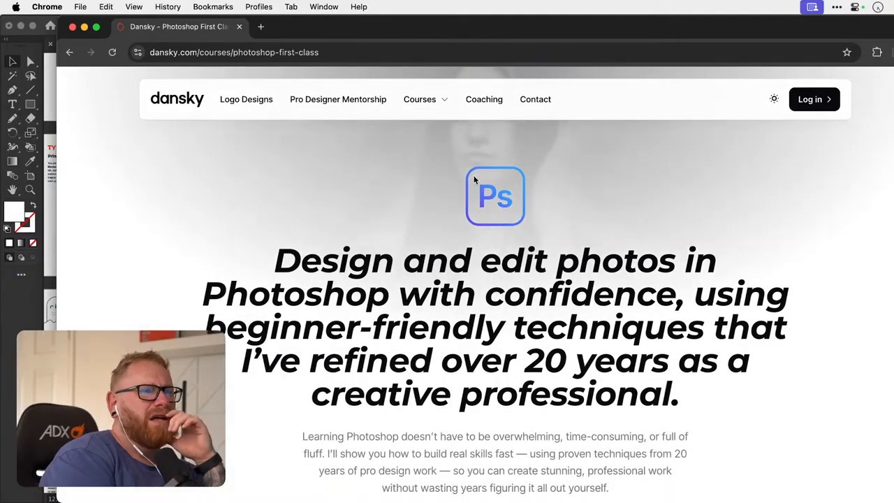
scroll(505, 240, down, 8)
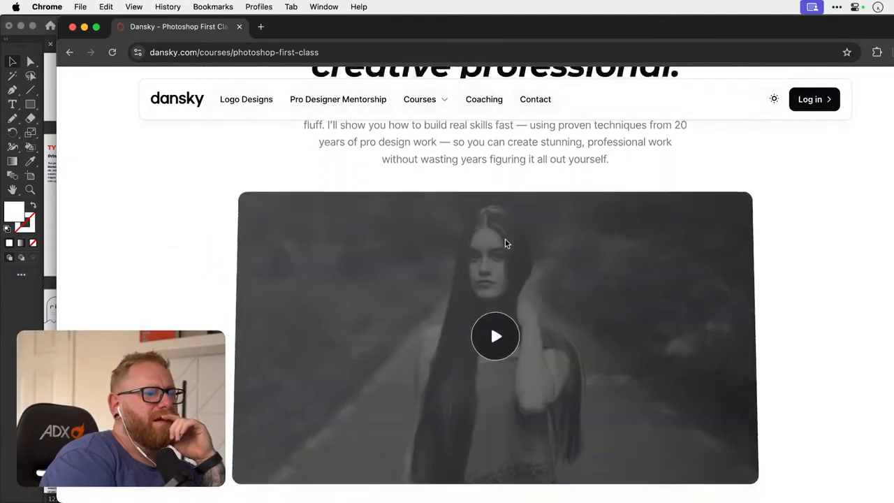
scroll(599, 316, down, 5)
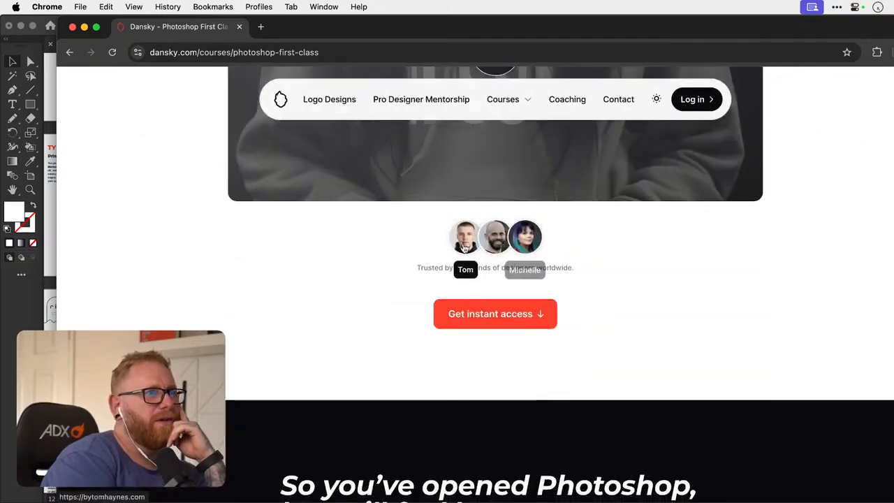
- Open the designer website linked from each of the three customer avatars and close each one again
click(472, 247)
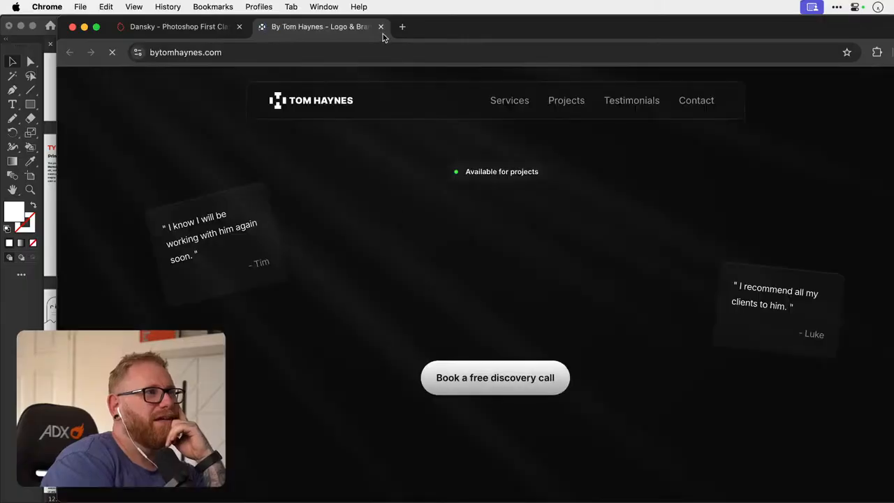
click(381, 27)
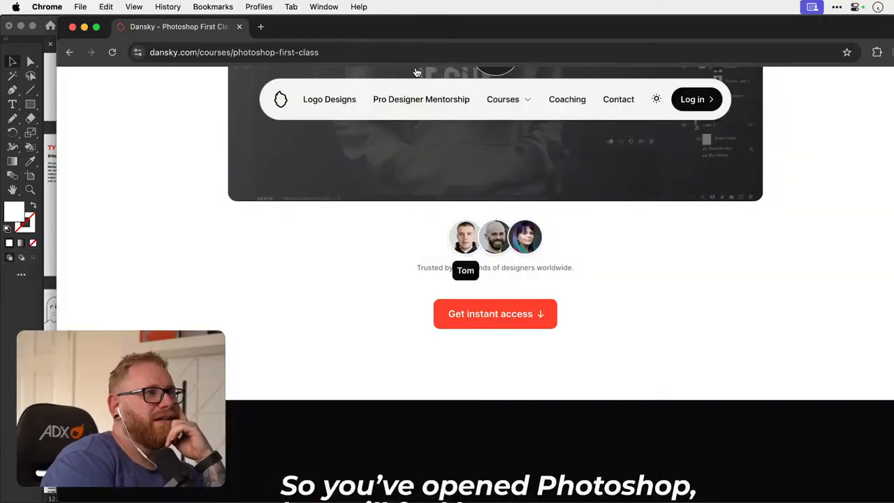
click(500, 251)
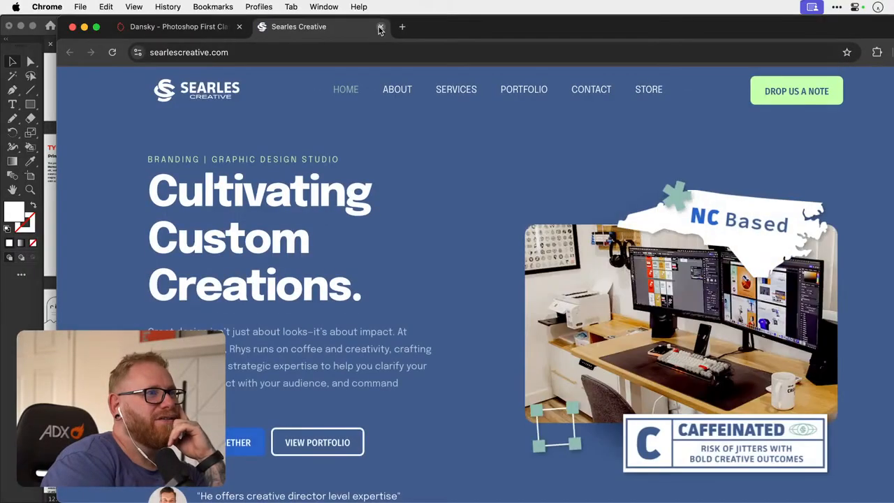
click(344, 26)
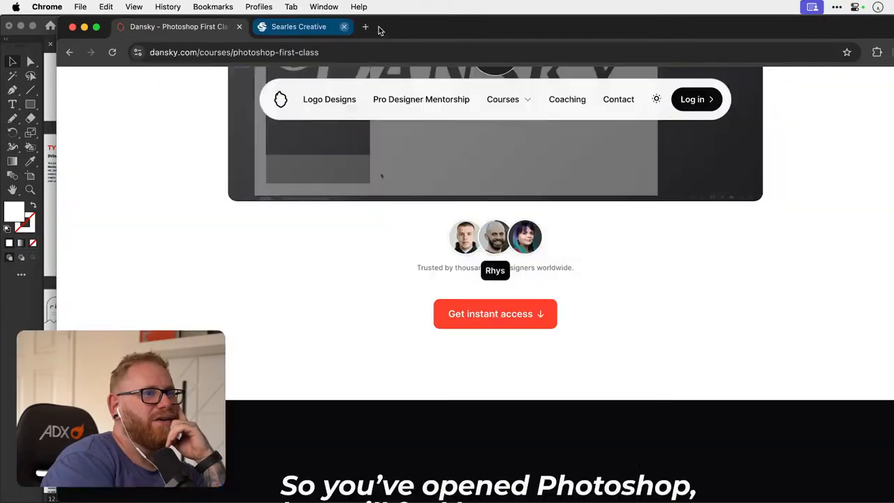
click(528, 250)
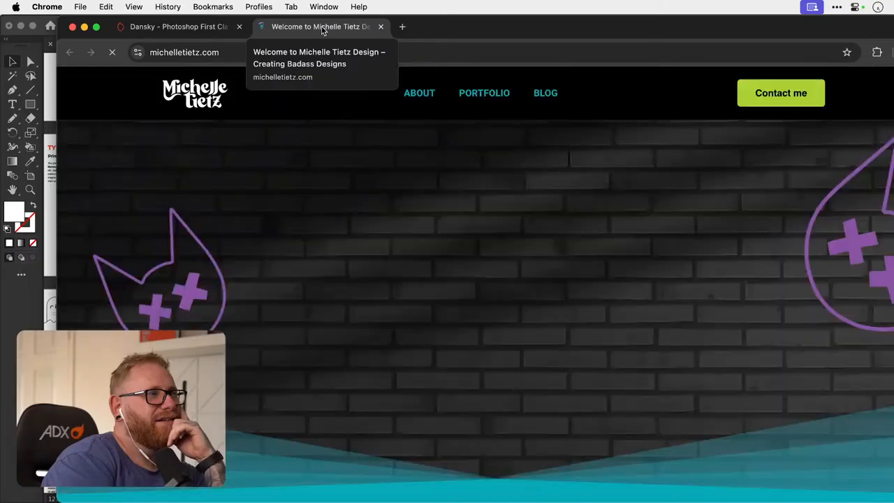
click(380, 27)
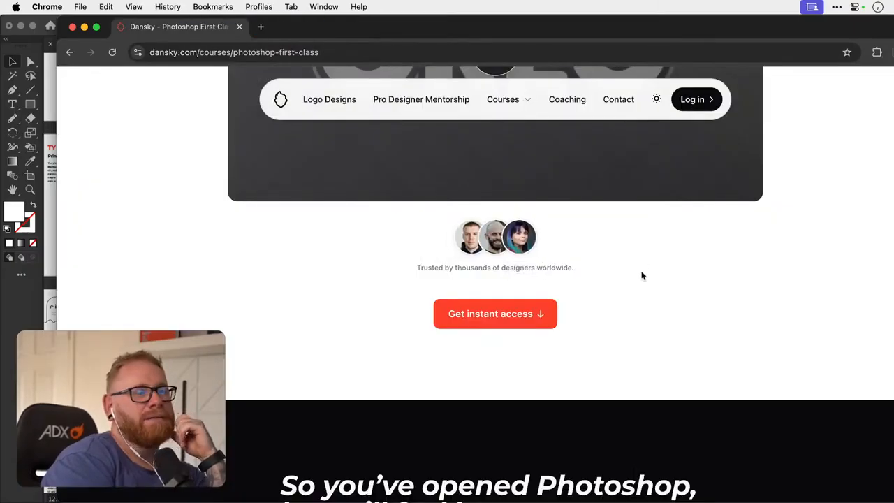
- Examine the course page's dark intro section, the illustrated "What I'm going to help you achieve" benefits and the before/after examples
scroll(643, 276, down, 5)
scroll(552, 268, down, 5)
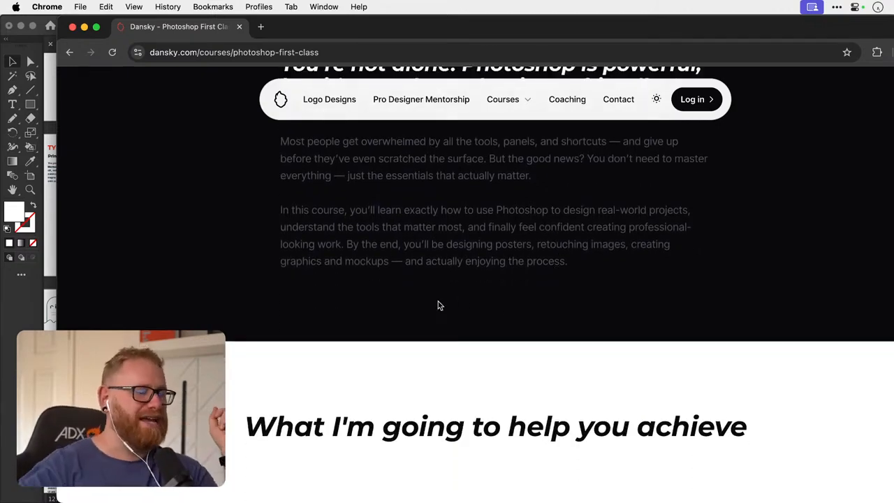
scroll(438, 306, down, 1)
scroll(438, 306, down, 1)
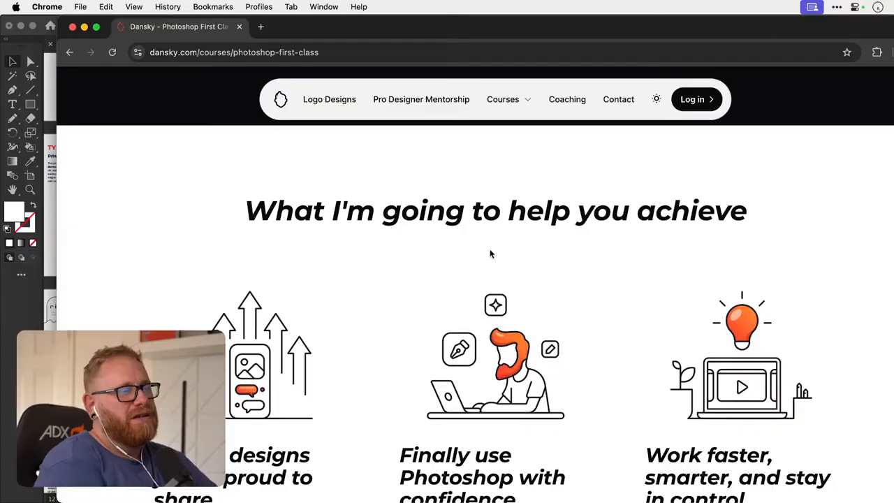
scroll(491, 253, down, 4)
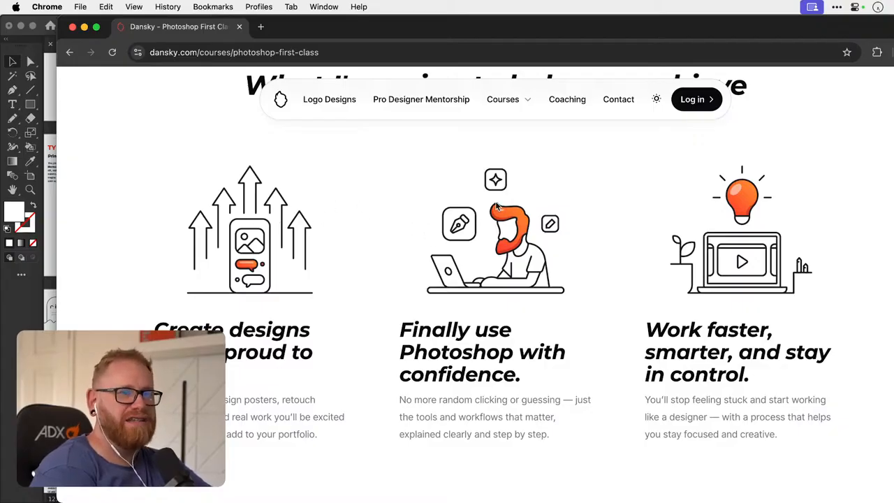
scroll(496, 206, down, 10)
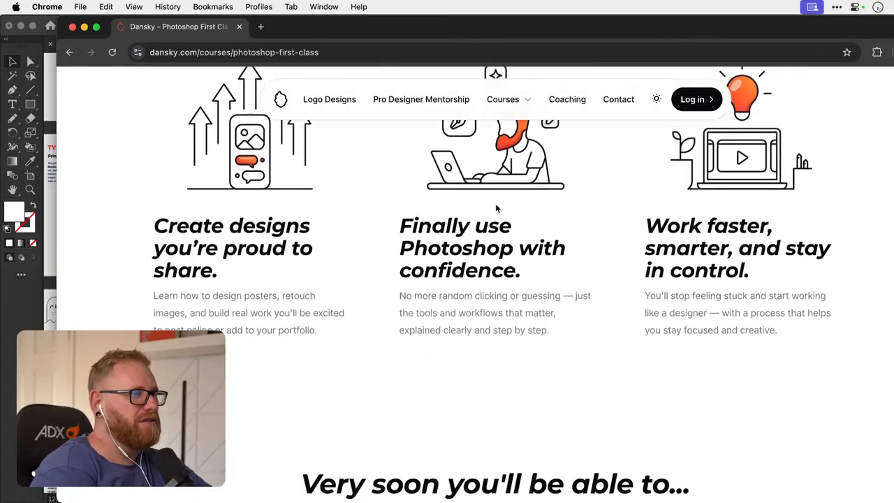
scroll(493, 202, down, 4)
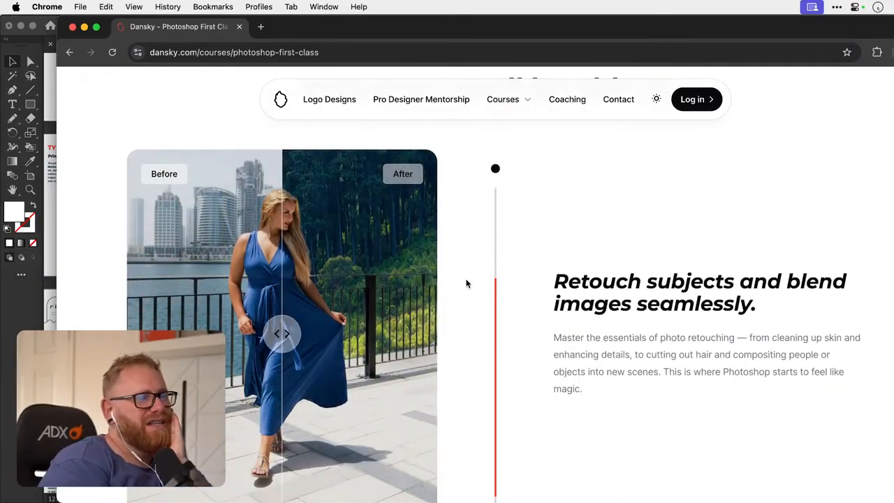
scroll(377, 314, down, 8)
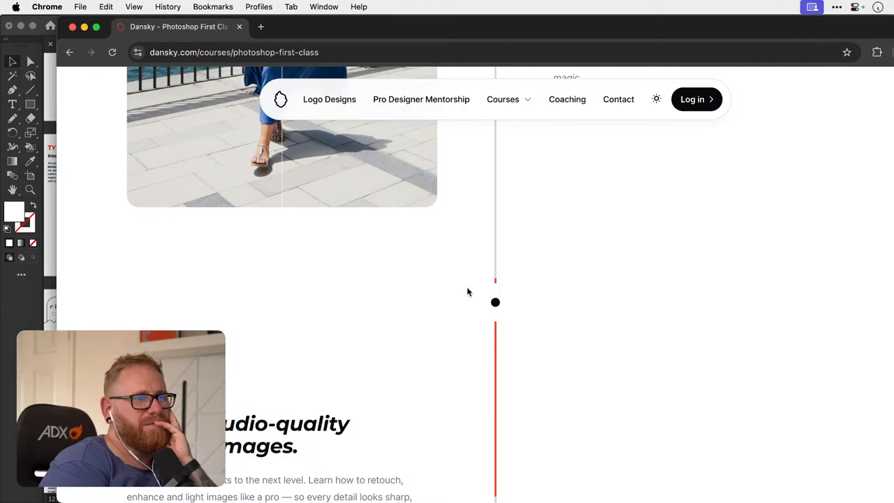
scroll(498, 289, down, 20)
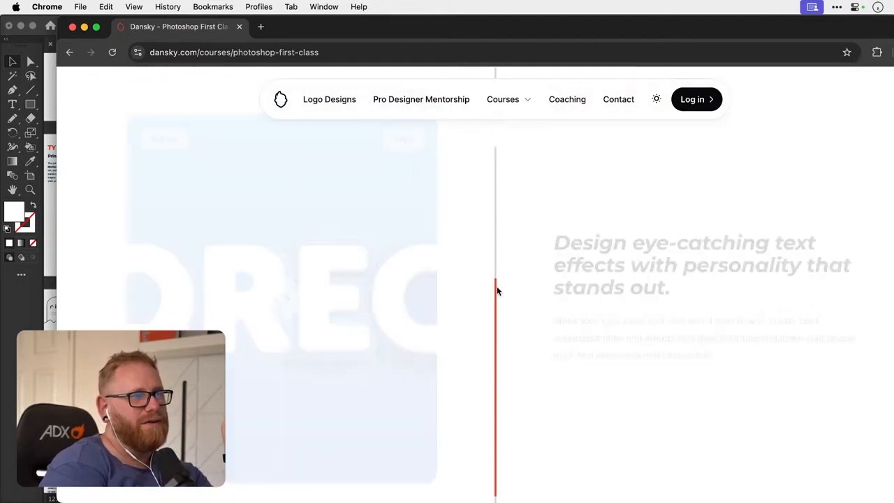
- Find the "Step-by-step, this is what we'll cover" section and expand and collapse the Module 1 lesson list
scroll(497, 289, down, 5)
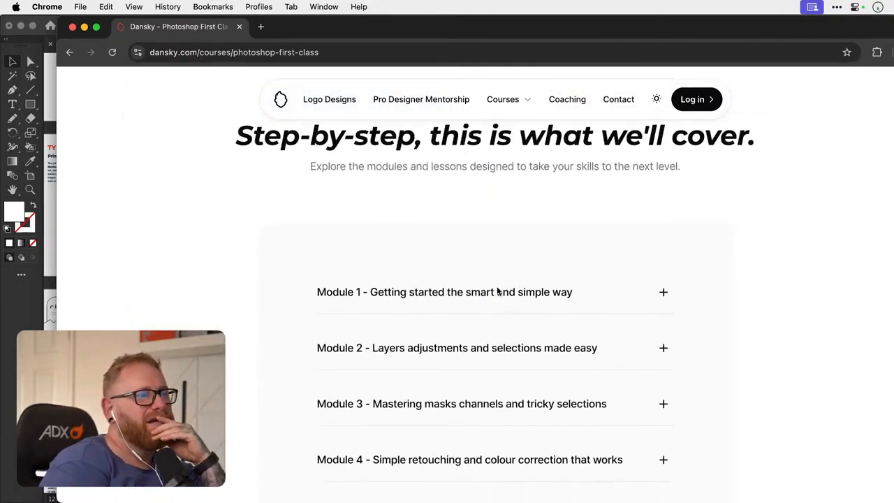
click(664, 272)
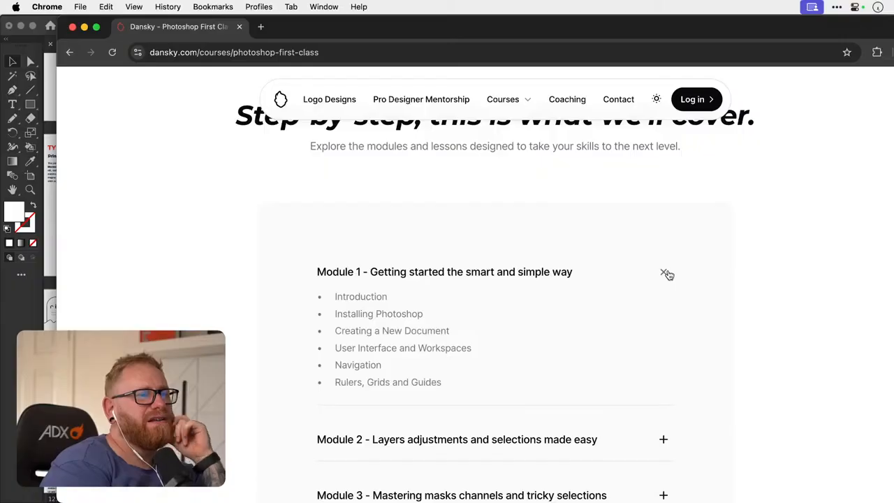
click(665, 273)
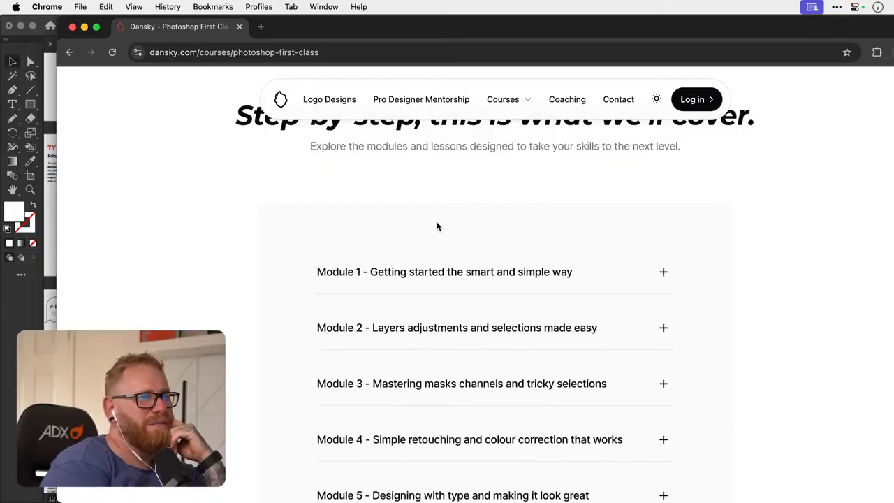
- Examine the course page's experience statistics, customer reviews, support and bonus icons, and course package options
scroll(727, 327, down, 10)
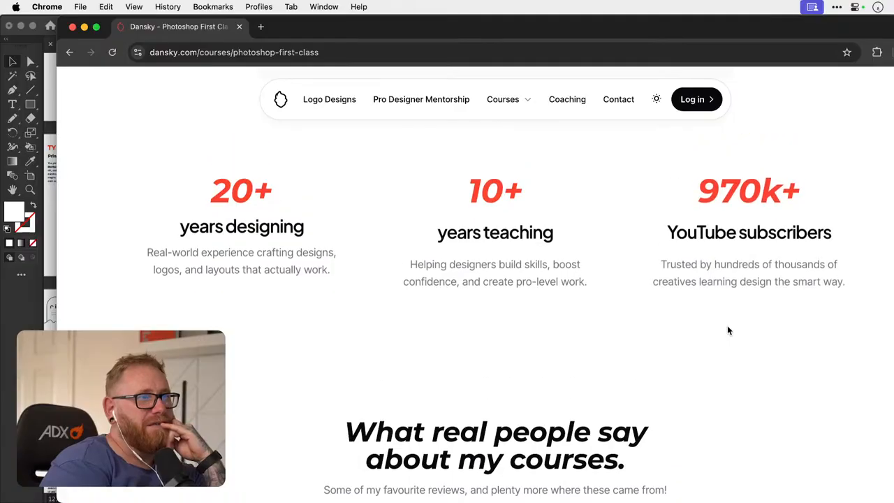
scroll(490, 245, down, 3)
scroll(490, 245, down, 1)
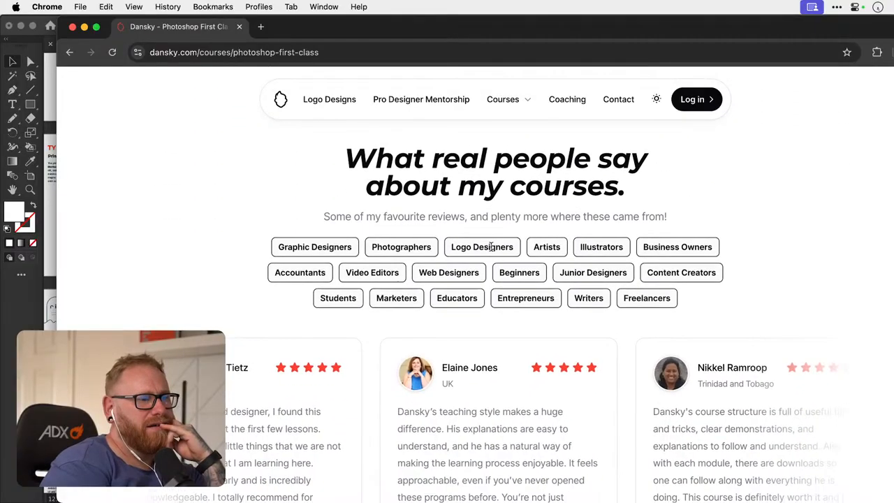
scroll(432, 256, down, 2)
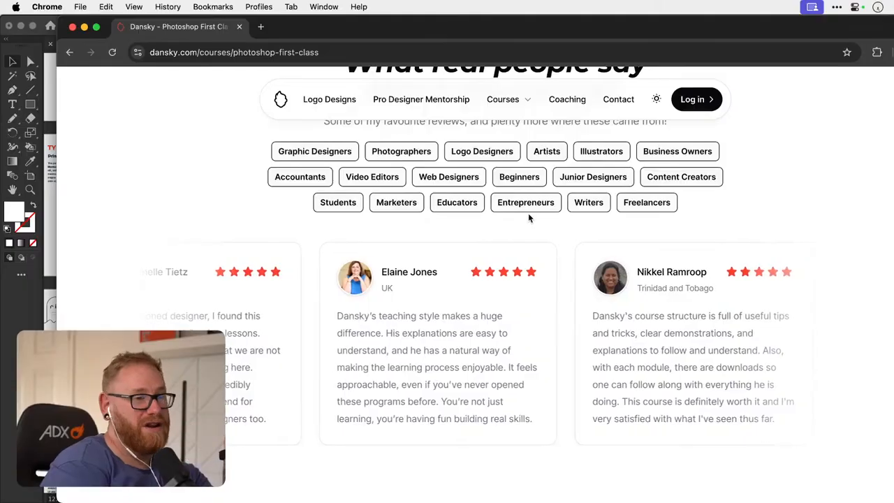
scroll(529, 217, down, 6)
scroll(529, 219, down, 3)
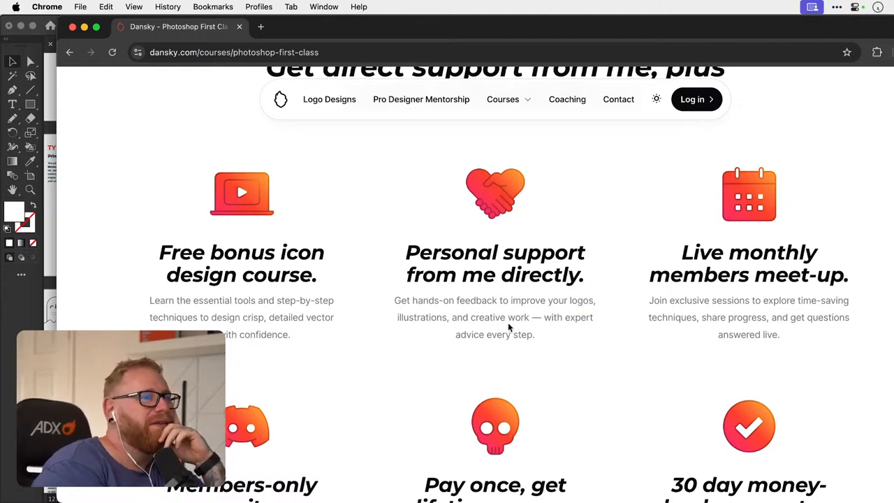
scroll(508, 322, down, 10)
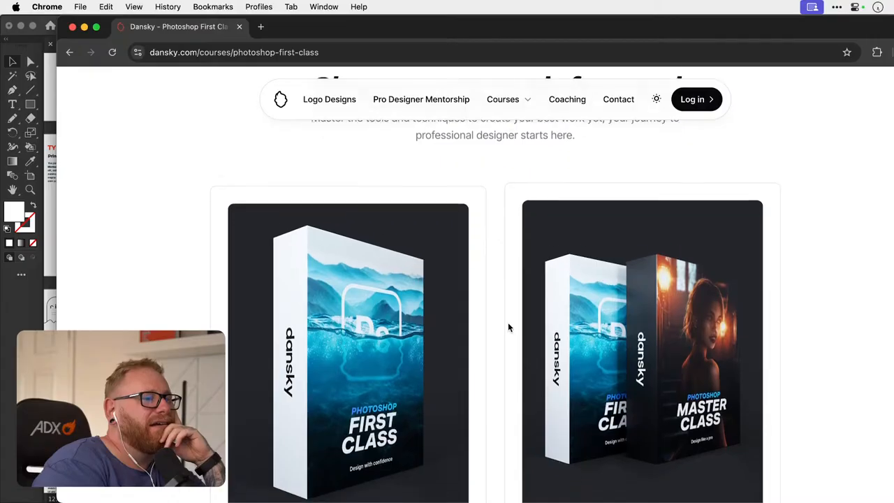
- Examine the Photoshop First Class page's two course package cards, their feature lists, the Frequently Asked Questions and the footer
scroll(508, 324, down, 2)
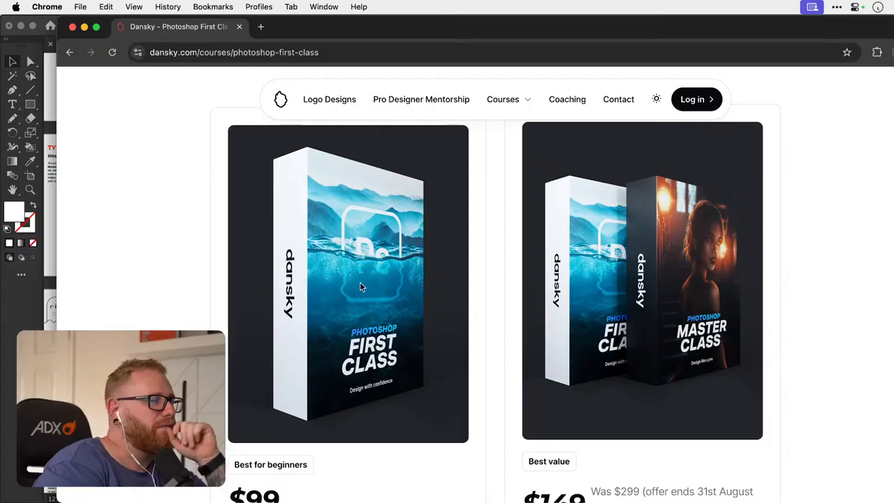
scroll(367, 283, down, 1)
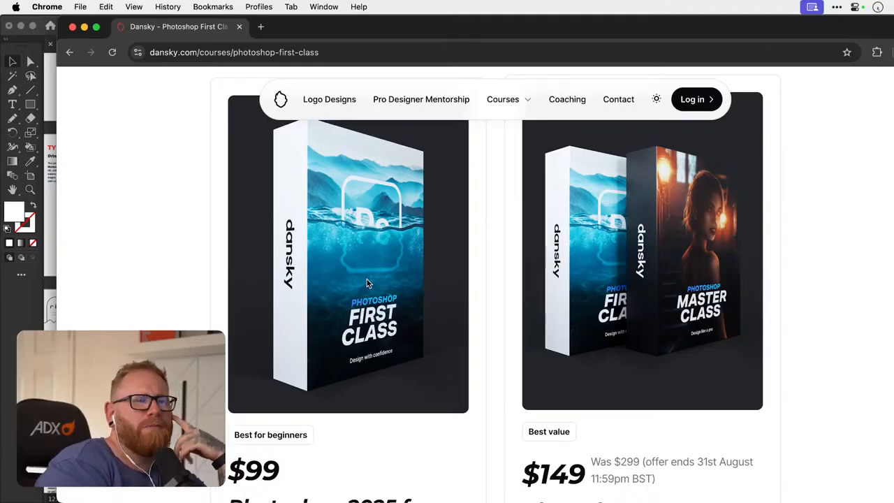
scroll(367, 282, down, 4)
scroll(368, 281, down, 10)
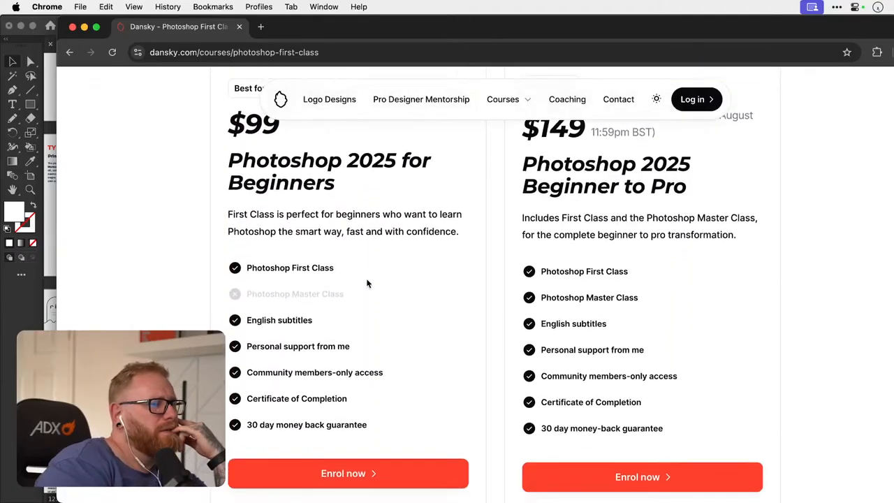
scroll(368, 282, up, 15)
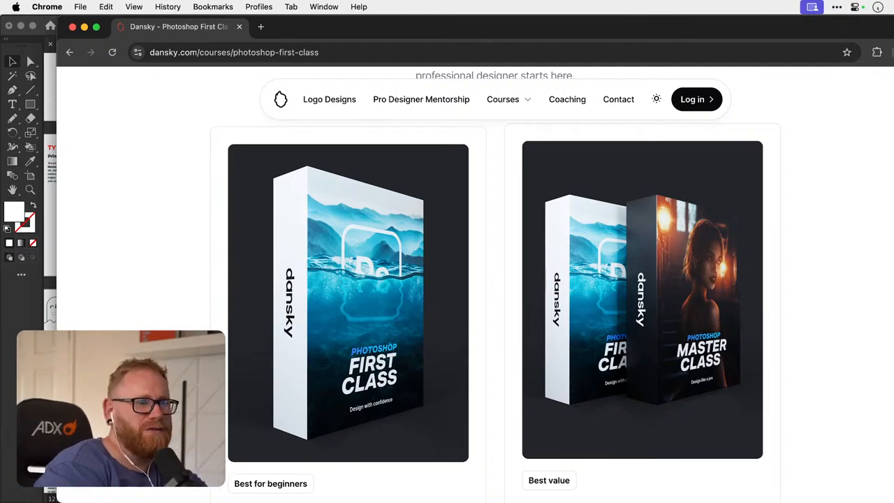
scroll(464, 340, down, 5)
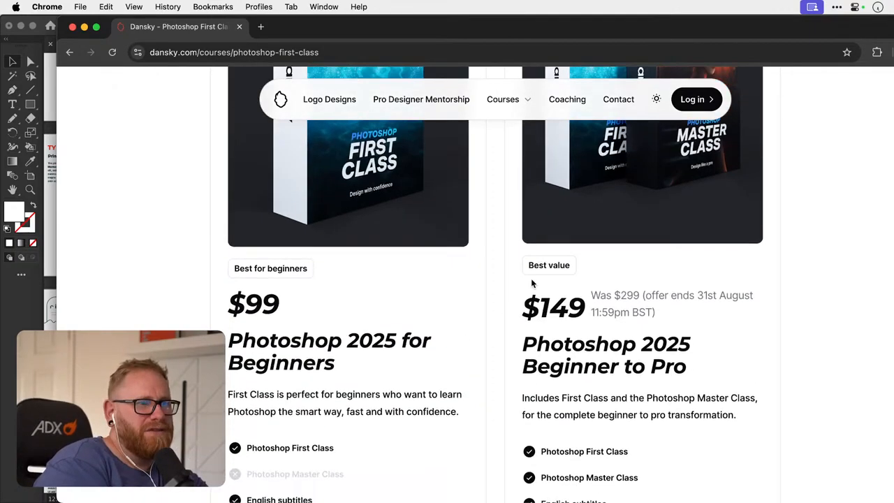
scroll(530, 273, down, 6)
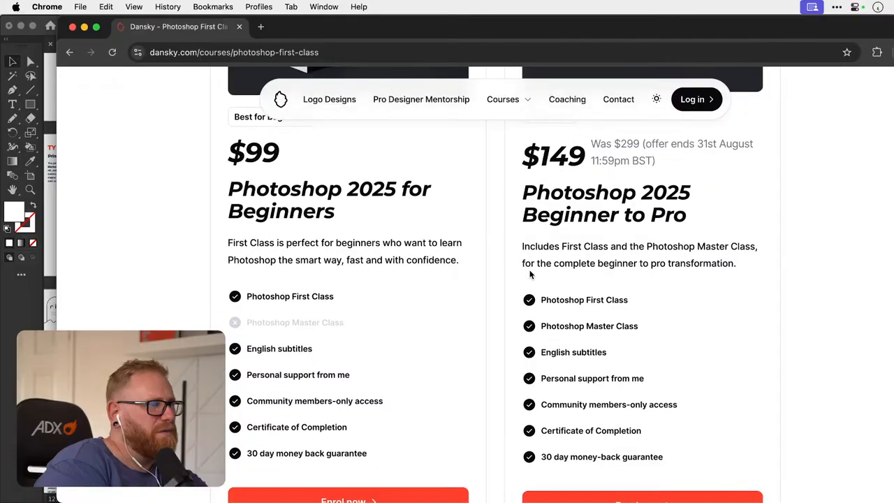
scroll(530, 274, down, 7)
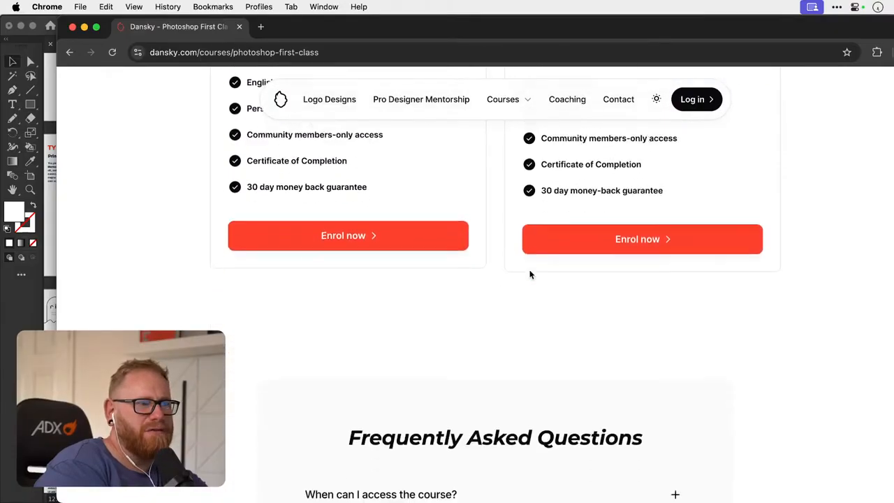
scroll(530, 275, down, 5)
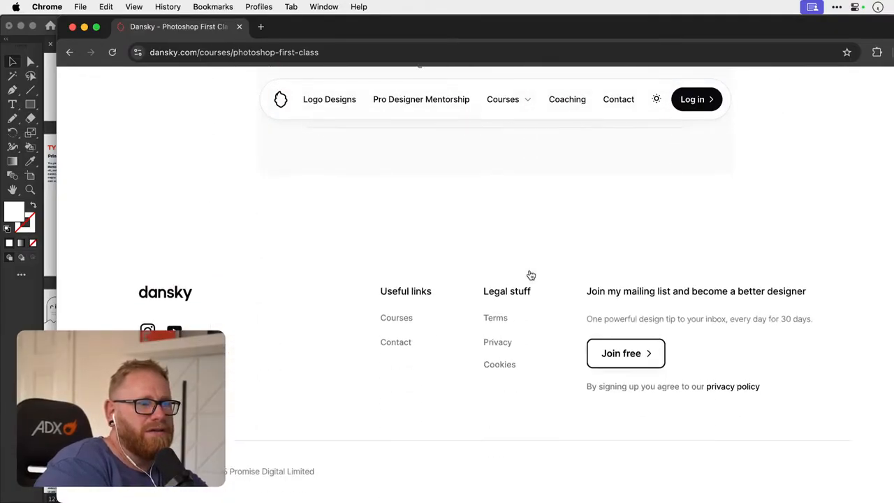
scroll(531, 274, up, 20)
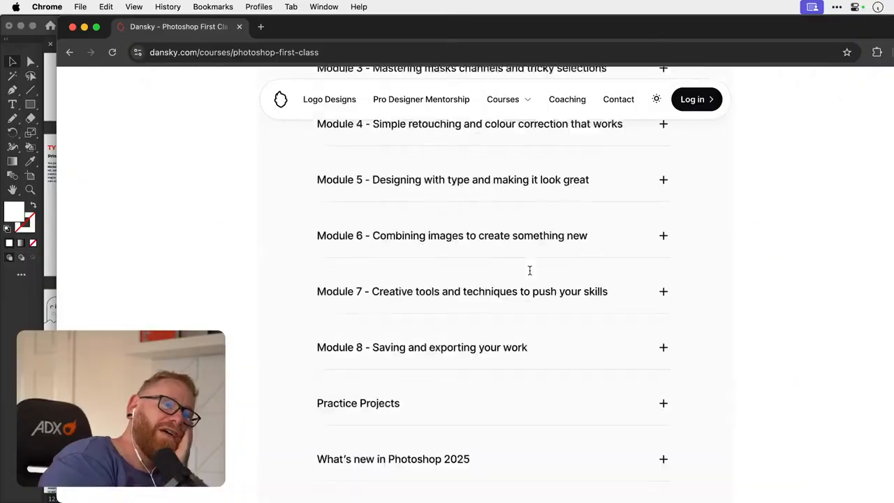
scroll(531, 274, up, 20)
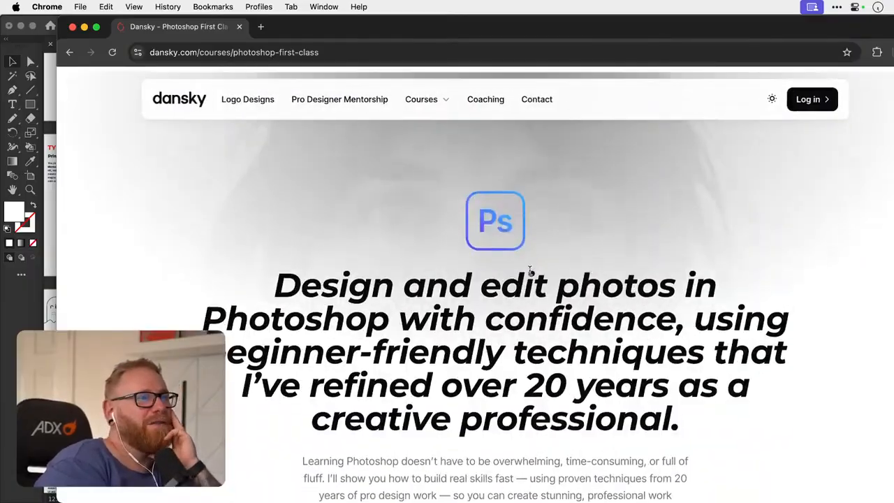
- Open the Pro Designer Mentorship page and examine its intro, "Who is this for?" section, illustrated benefits and before/after logo example
click(361, 100)
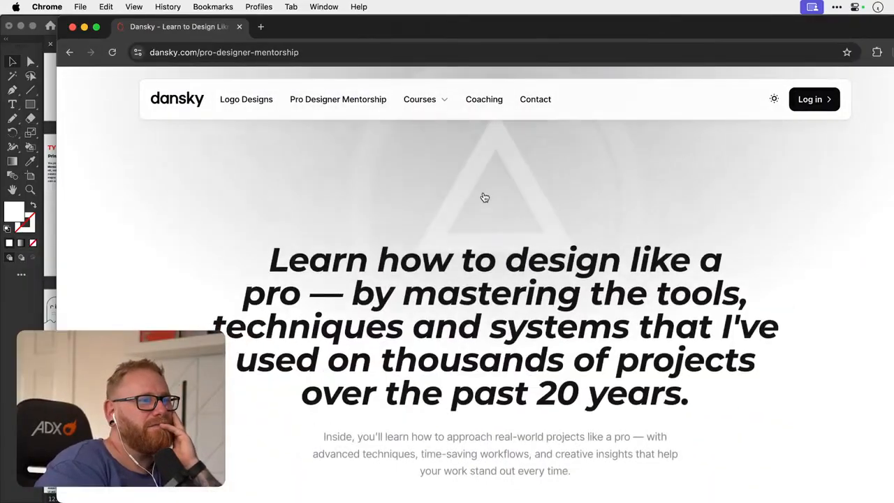
scroll(482, 196, down, 6)
scroll(483, 196, down, 8)
scroll(483, 196, up, 3)
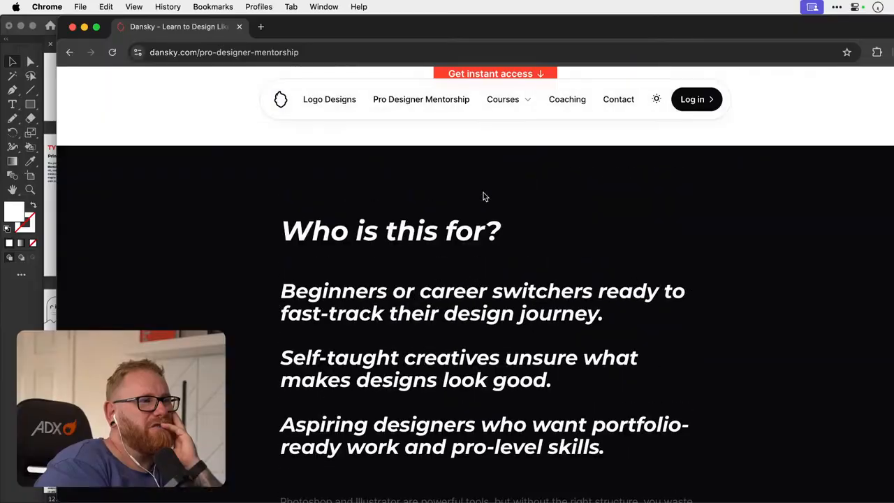
scroll(482, 193, down, 3)
scroll(482, 193, down, 10)
scroll(484, 195, up, 5)
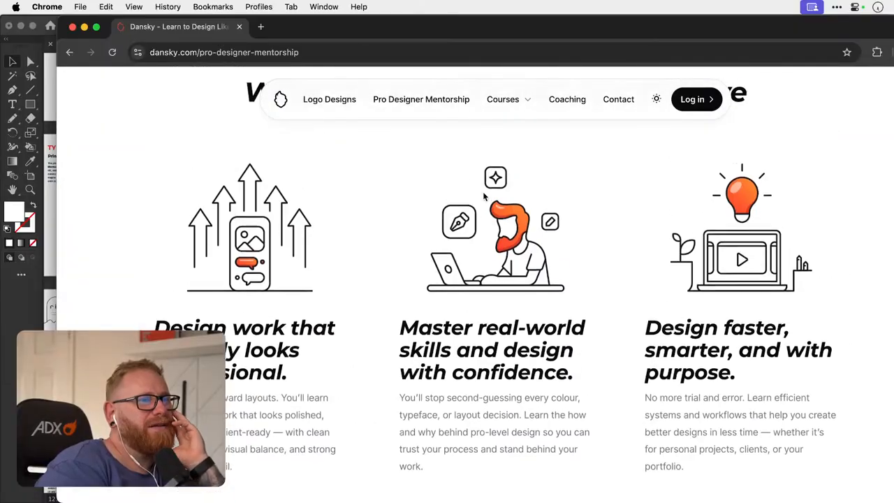
scroll(484, 197, down, 3)
scroll(483, 193, down, 8)
scroll(483, 194, down, 5)
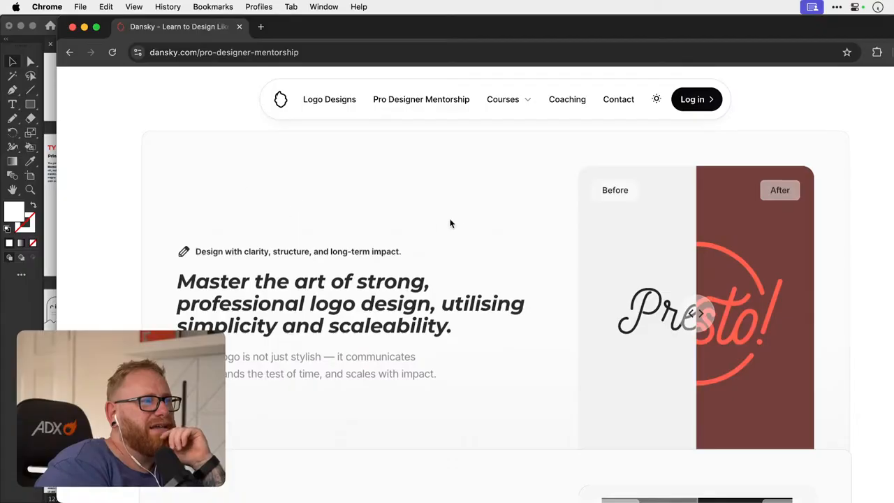
- Examine the mentorship page's "What's inside?" list, the scrolling gallery of design projects and the experience statistics
scroll(452, 224, down, 5)
scroll(453, 223, down, 10)
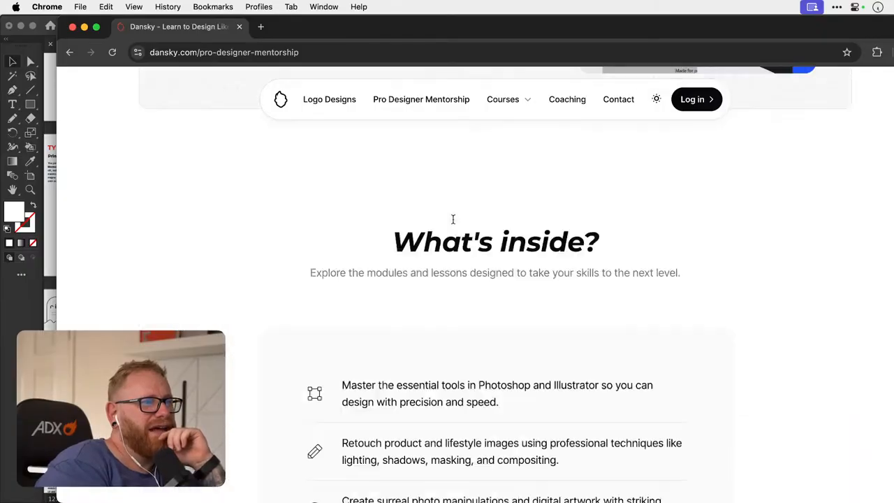
scroll(453, 222, down, 4)
scroll(452, 222, up, 6)
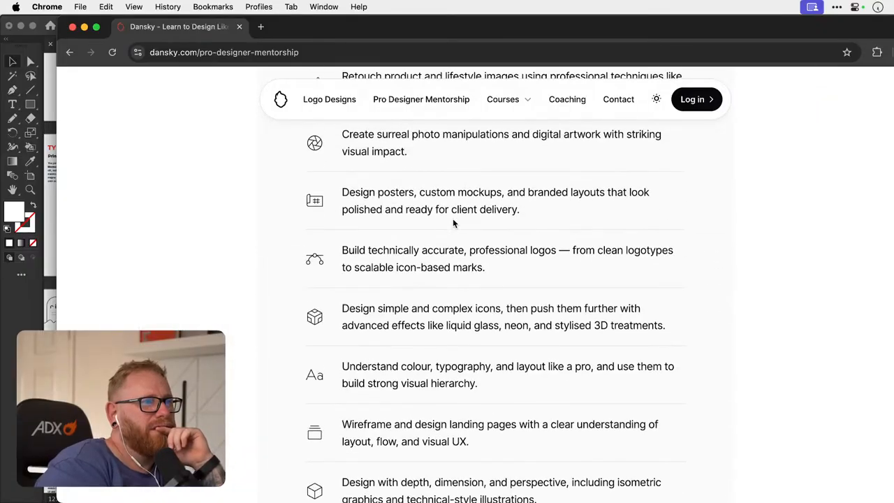
scroll(452, 223, down, 4)
scroll(454, 223, down, 8)
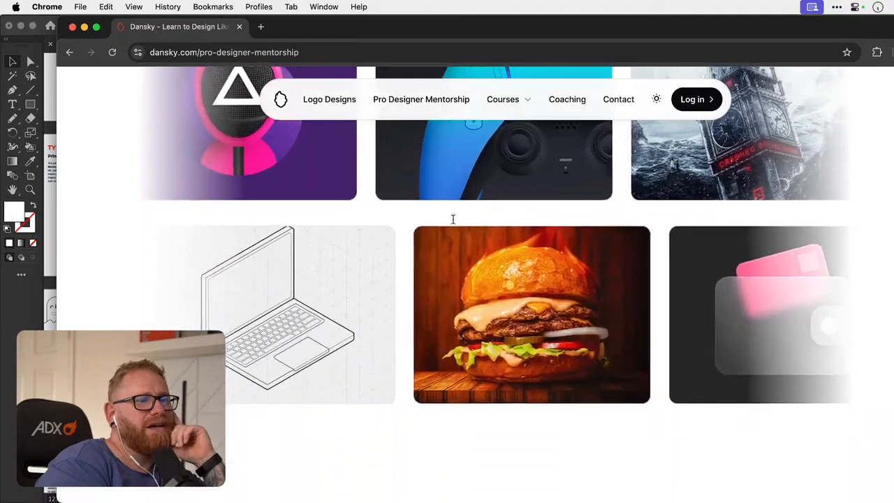
scroll(452, 222, up, 5)
scroll(453, 222, down, 2)
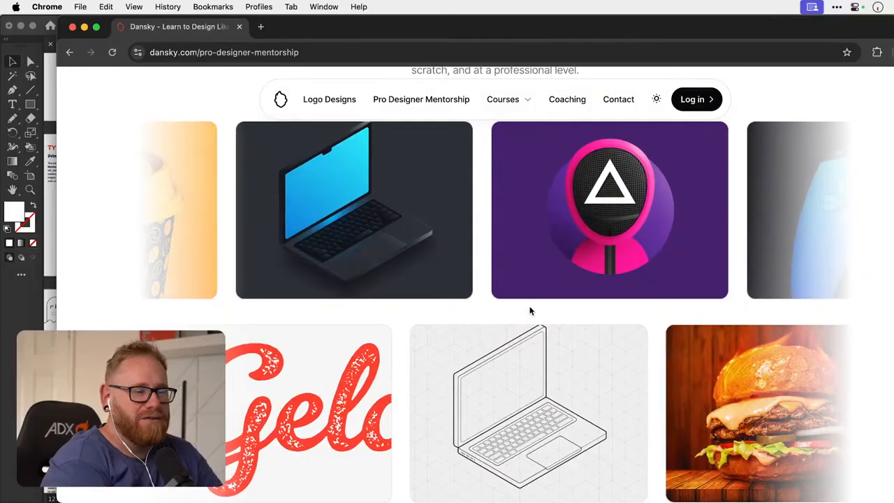
scroll(531, 311, down, 3)
scroll(530, 311, down, 2)
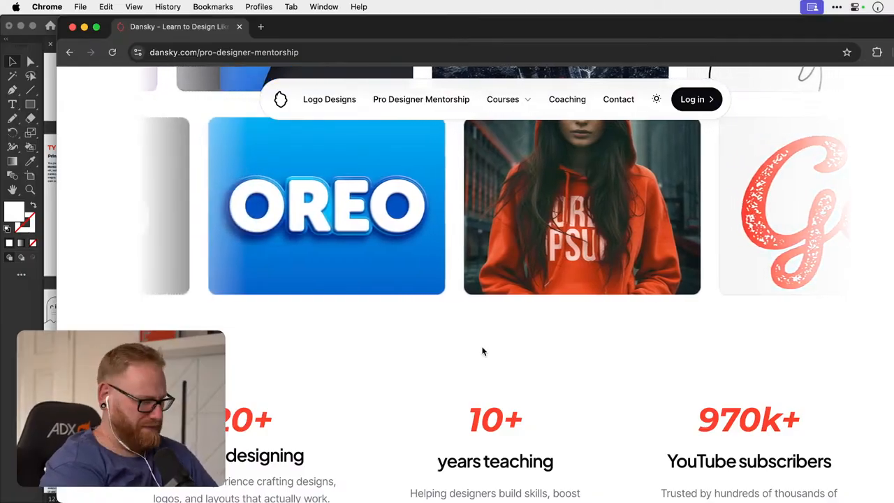
- Switch to Photoshop to open the Demon Hunter artwork and return to the mentorship page in Chrome
key(F11)
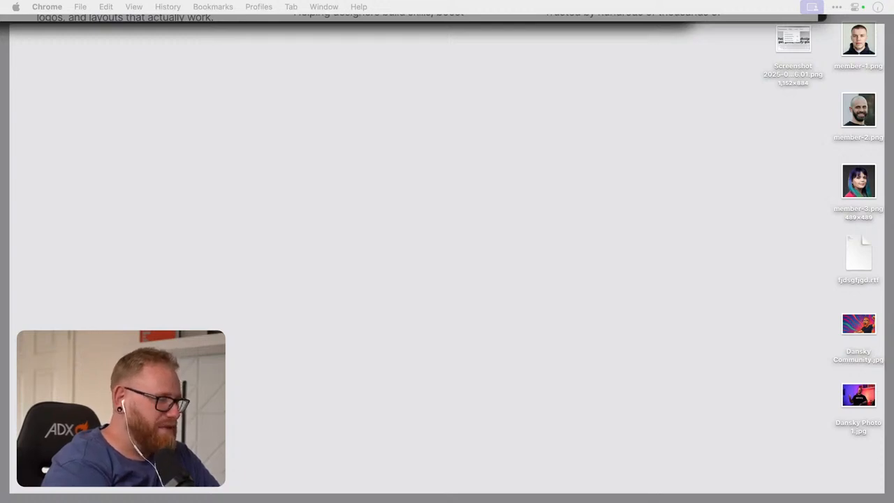
key(super+Tab)
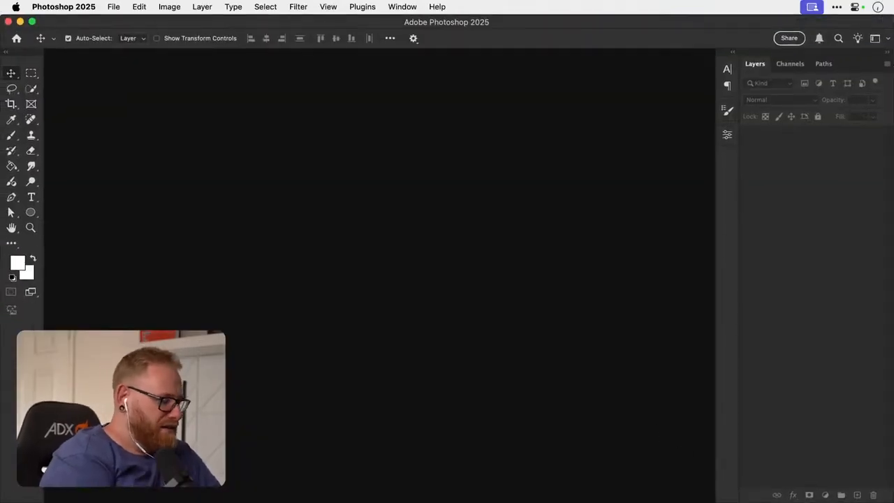
key(super+Tab)
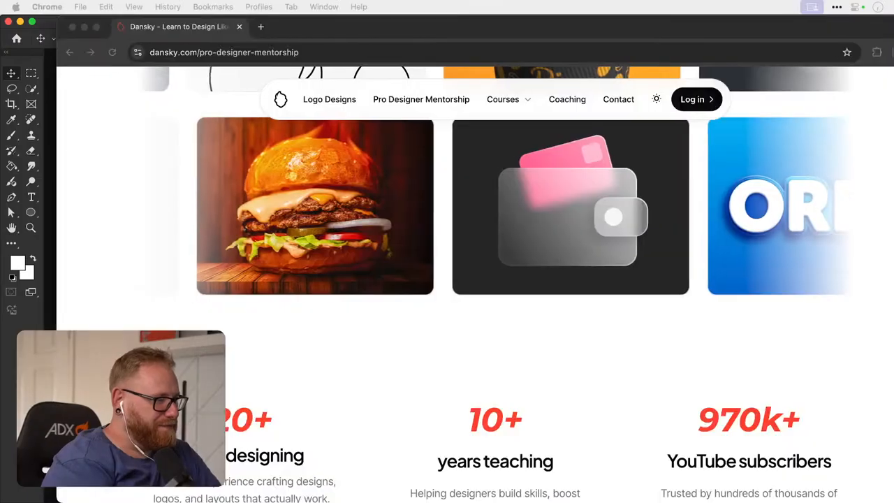
- Examine the mentorship page's customer reviews, support and guarantee section, and the one-off and instalment pricing cards
scroll(508, 259, down, 10)
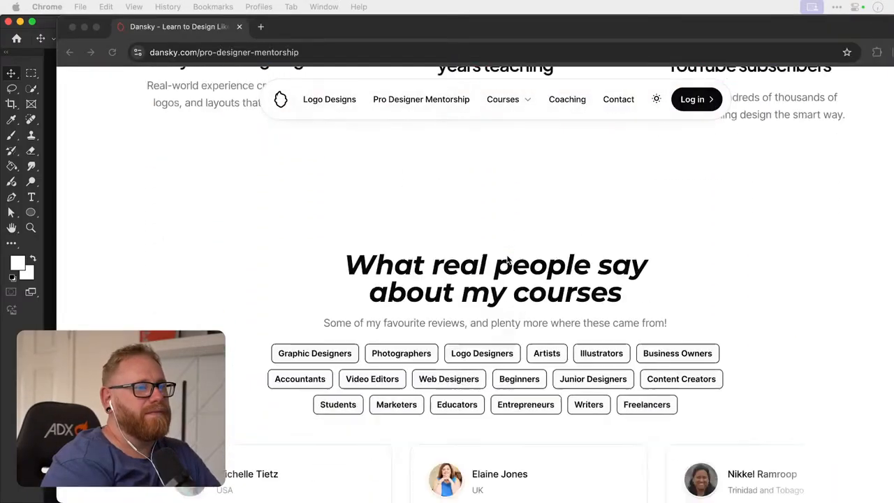
scroll(507, 259, down, 15)
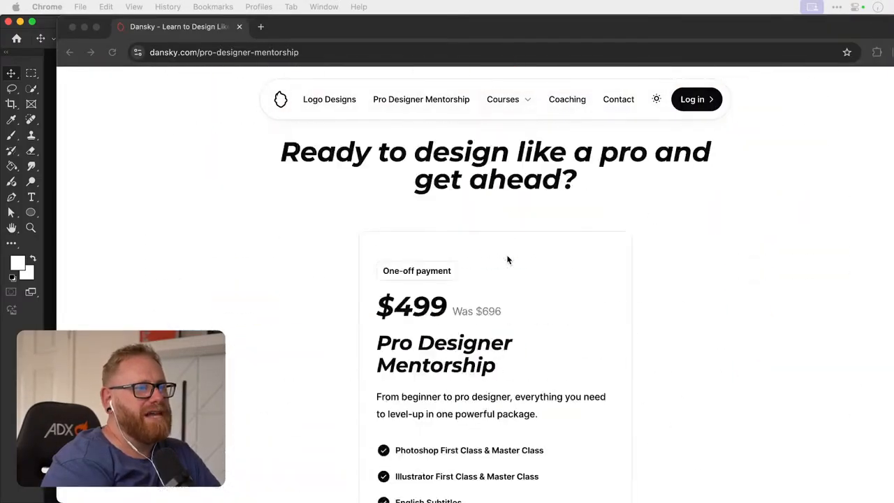
scroll(481, 158, down, 10)
key(super+Tab)
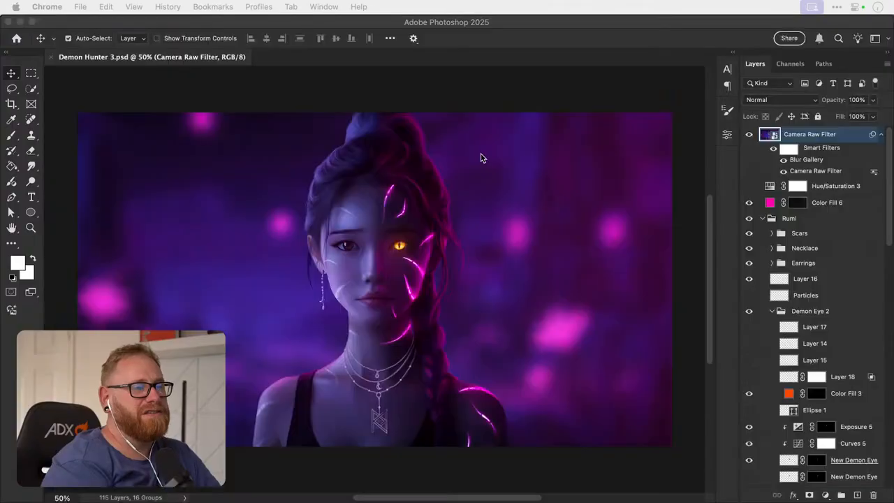
key(super+Tab)
scroll(499, 213, up, 8)
scroll(499, 213, down, 6)
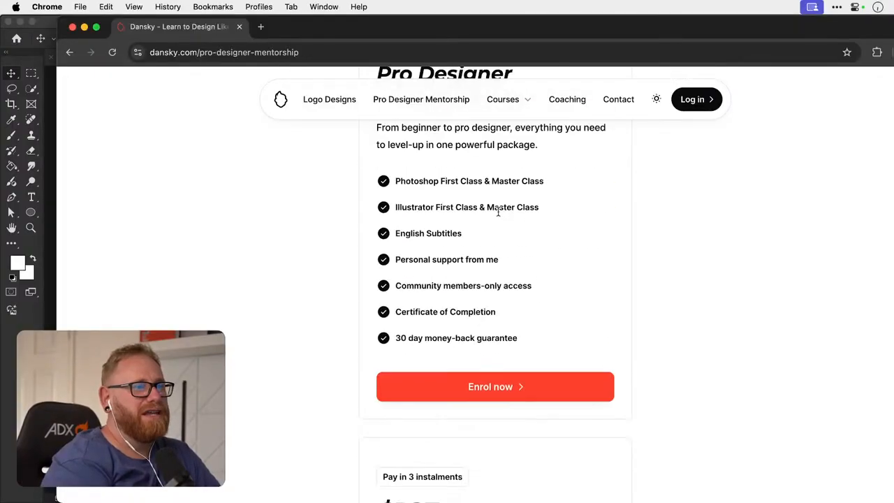
scroll(506, 212, down, 3)
scroll(530, 276, up, 3)
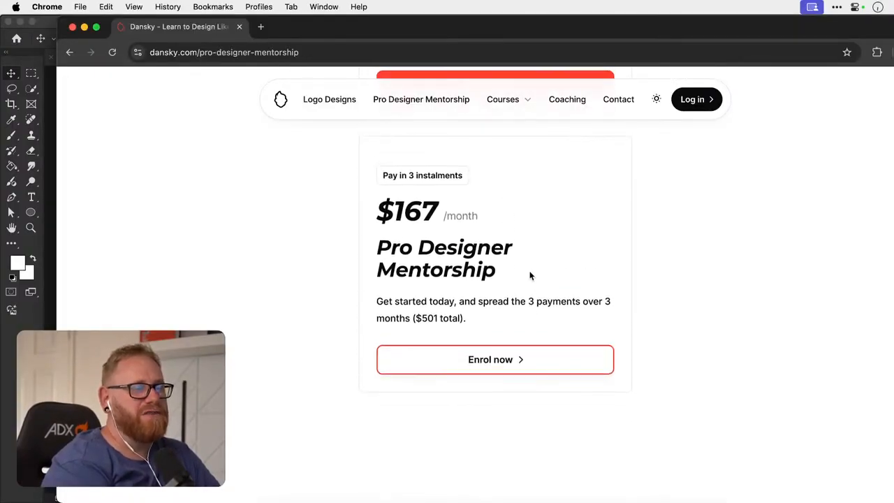
scroll(529, 276, up, 15)
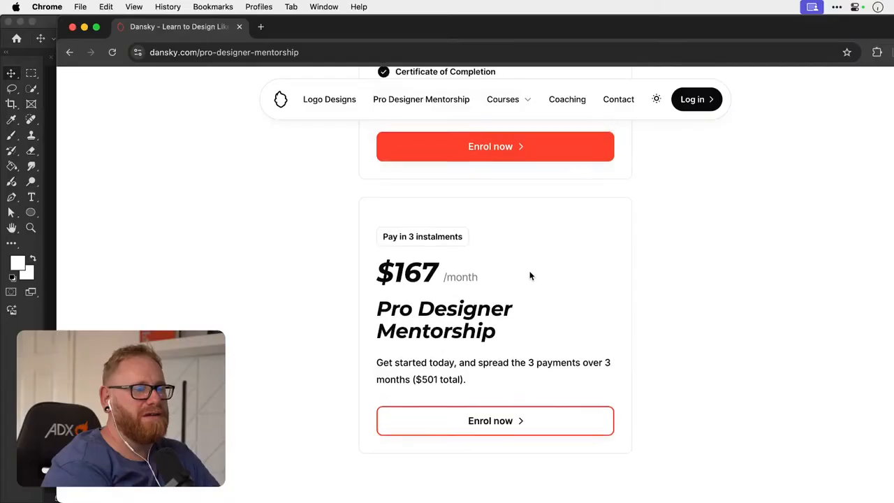
scroll(530, 276, down, 1)
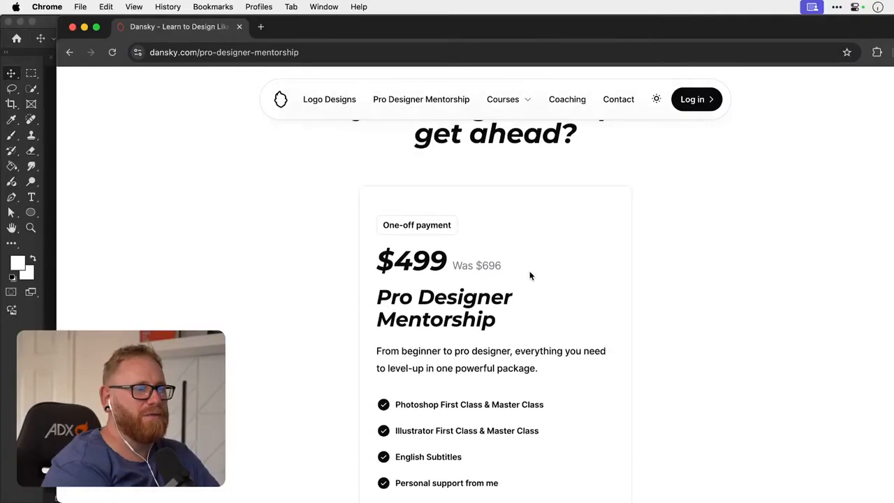
scroll(529, 285, down, 8)
scroll(530, 283, up, 18)
scroll(530, 282, down, 7)
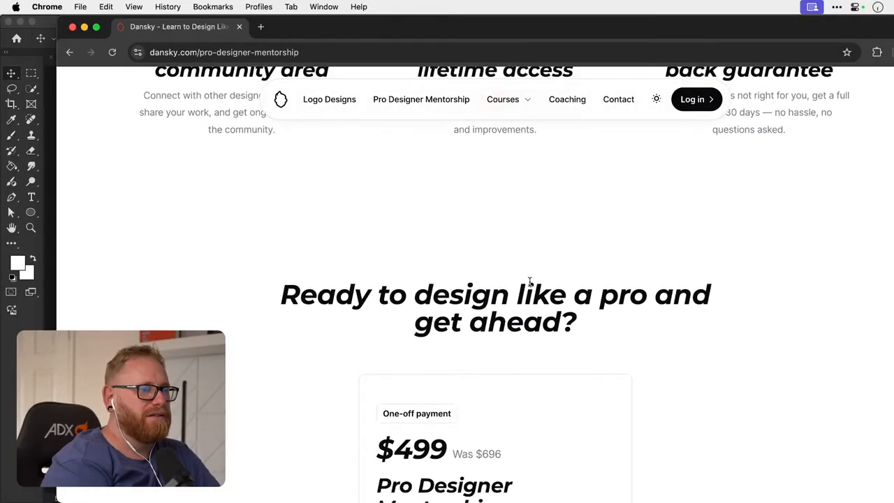
scroll(529, 281, down, 1)
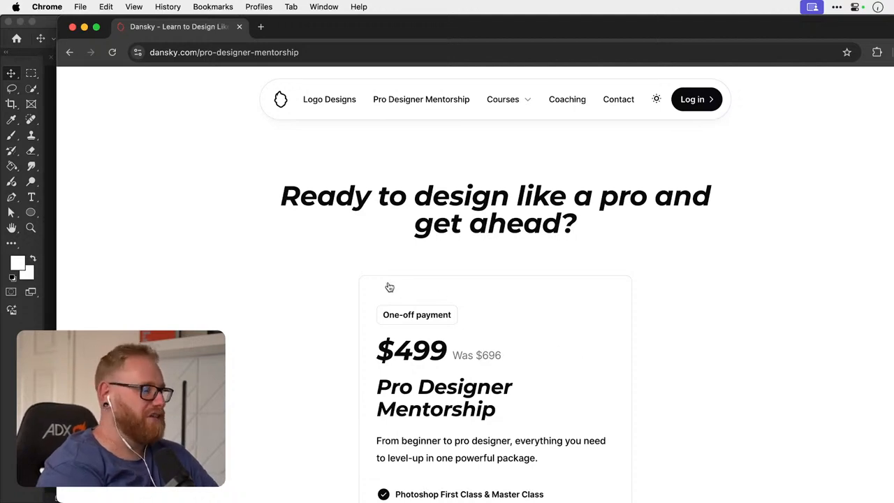
- Switch to Photoshop and compare the Demon Hunter 2.psd and Demon Hunter 3.psd artworks up close
key(super+Tab)
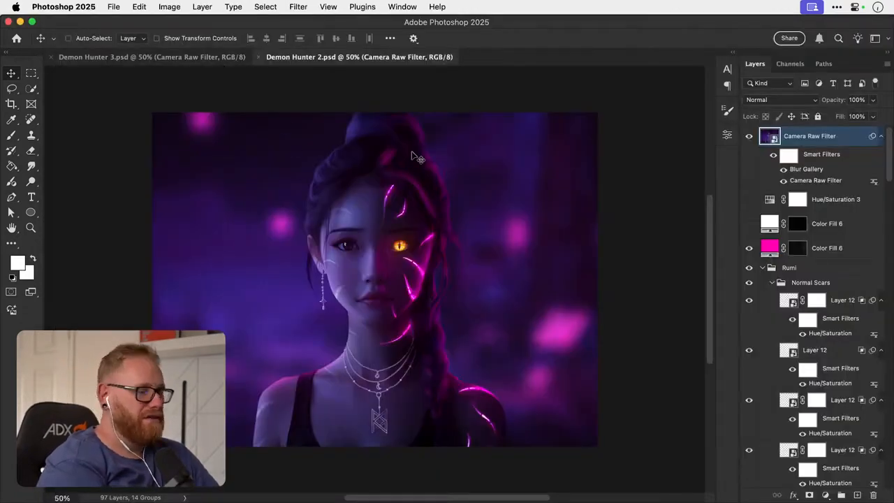
key(super+equal)
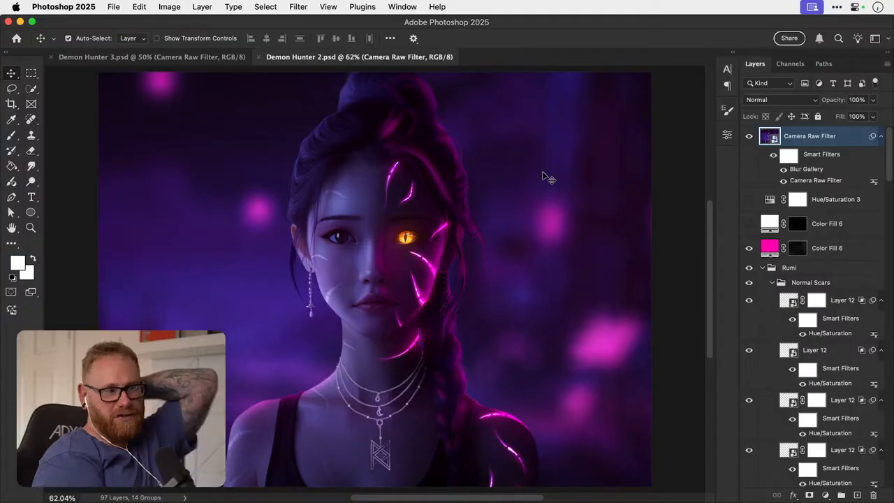
click(199, 56)
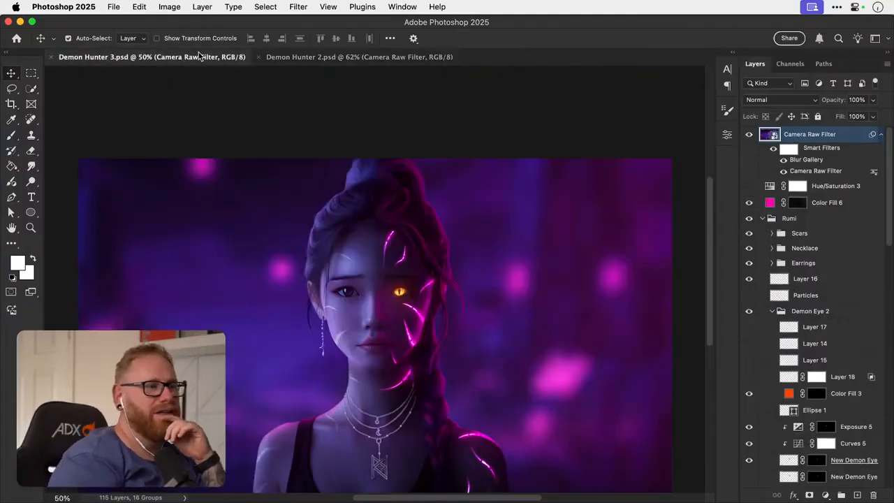
key(super+equal)
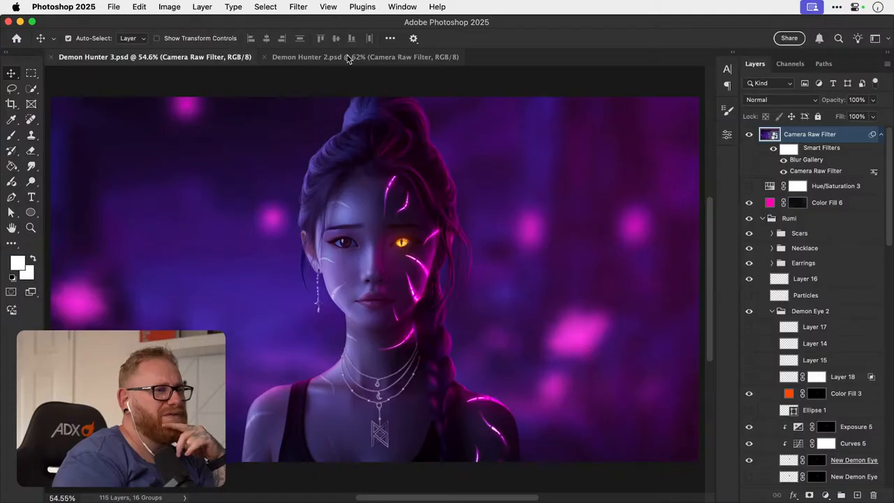
- Switch back and forth between Demon Hunter 3.psd and Demon Hunter 2.psd to compare the two full portraits
click(348, 57)
click(200, 56)
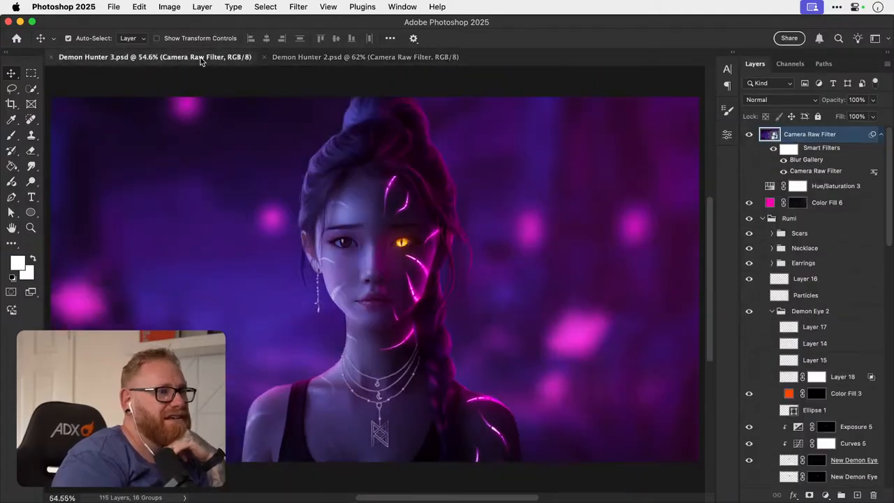
click(362, 60)
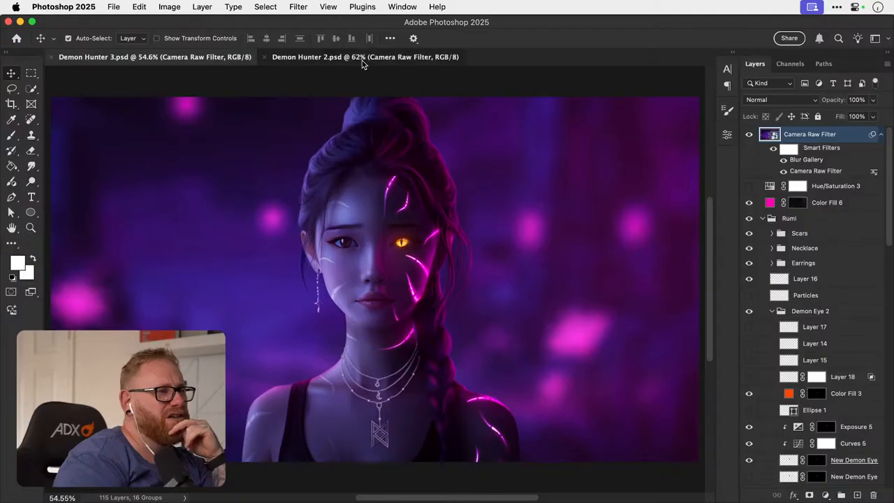
click(205, 62)
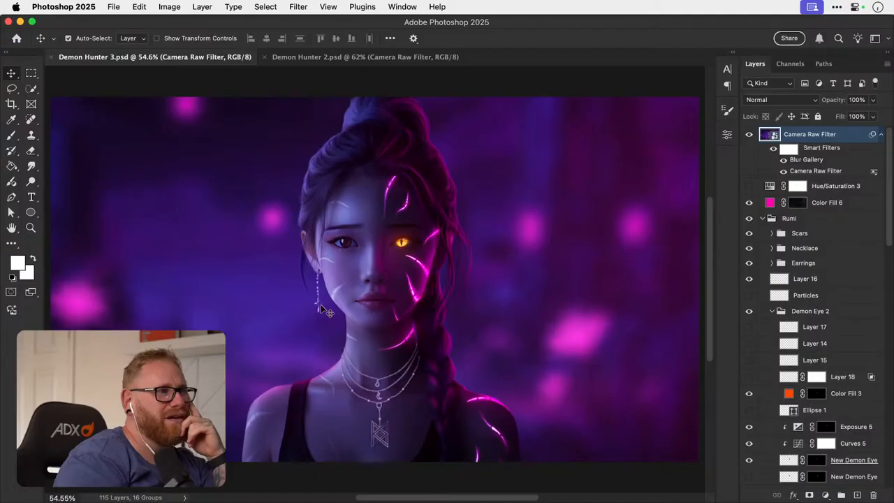
click(329, 60)
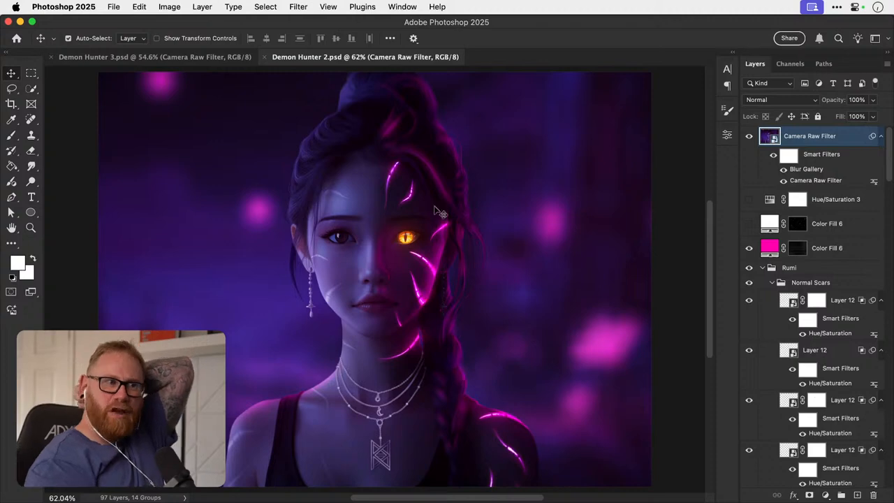
click(219, 60)
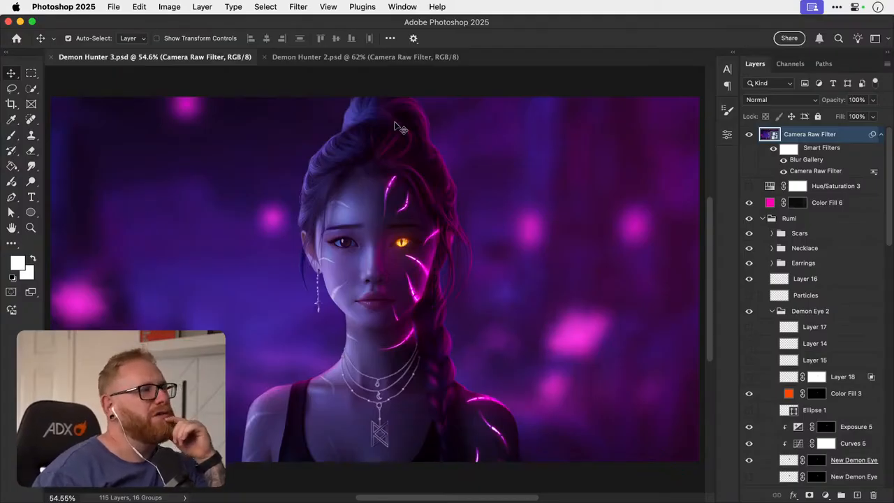
- Open the cloud document Demon Hunter 3 from the saved Photoshop cloud files
click(112, 7)
click(111, 10)
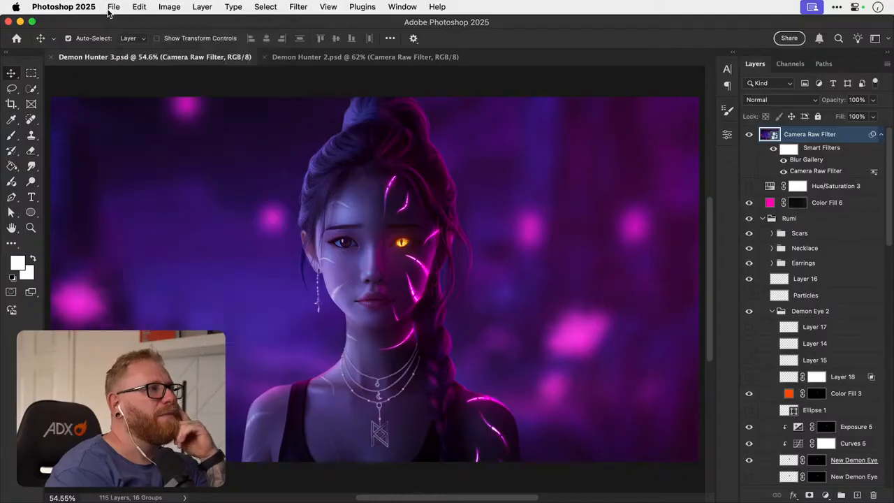
click(18, 39)
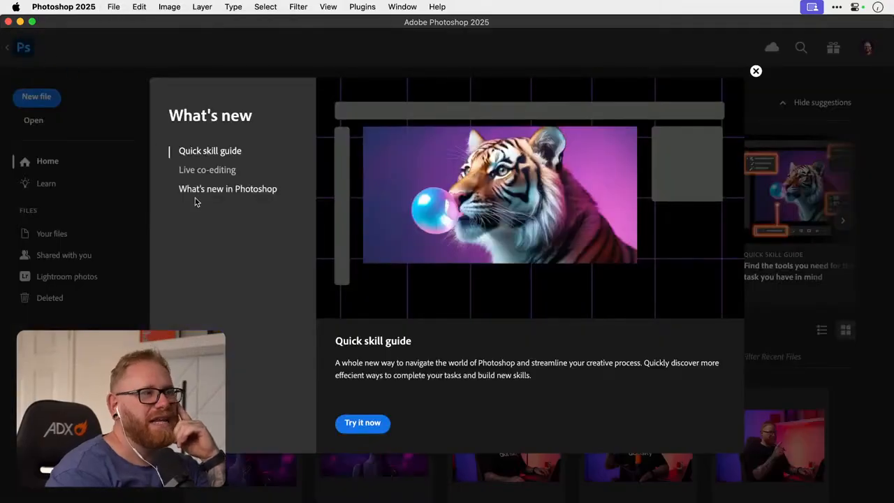
click(755, 72)
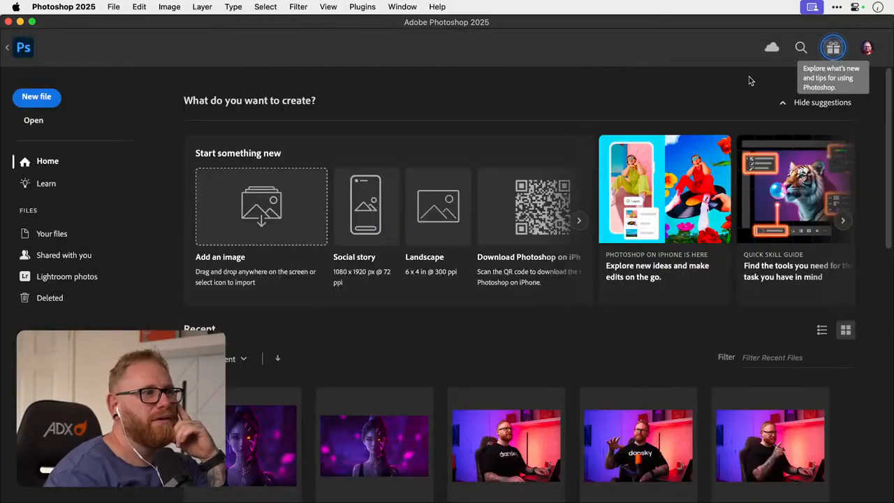
scroll(380, 231, right, 2)
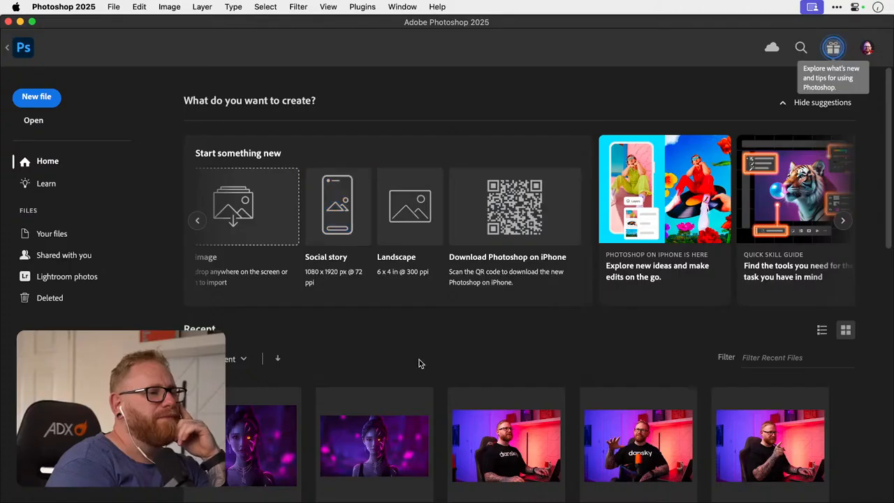
scroll(419, 359, down, 5)
click(52, 235)
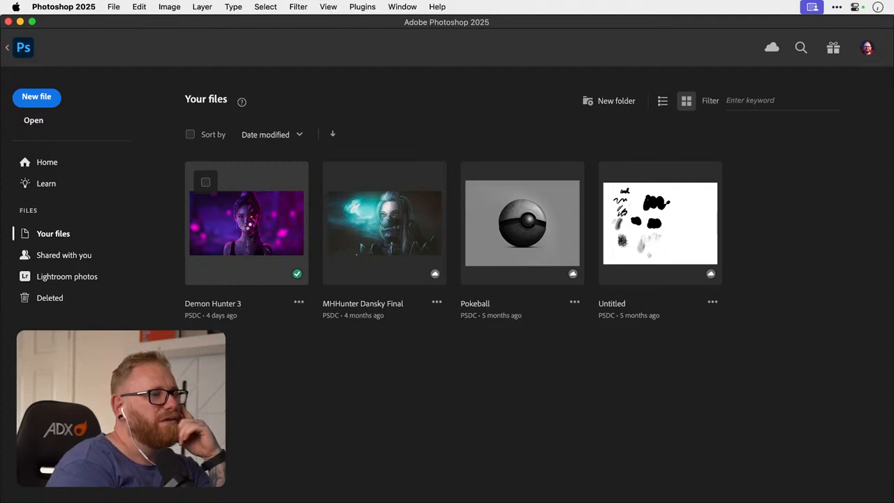
click(248, 229)
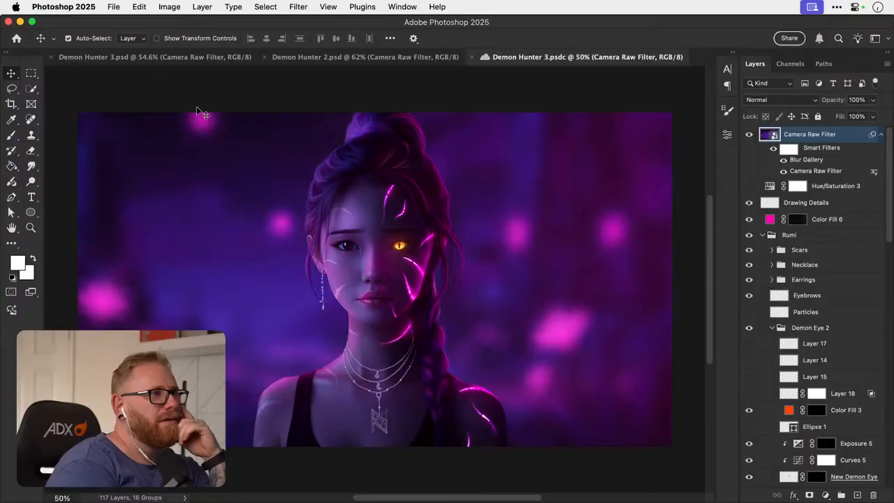
- Compare the cloud document Demon Hunter 3.psdc with Demon Hunter 3.psd at matching fit-to-screen zoom, and close Demon Hunter 3.psd
click(174, 58)
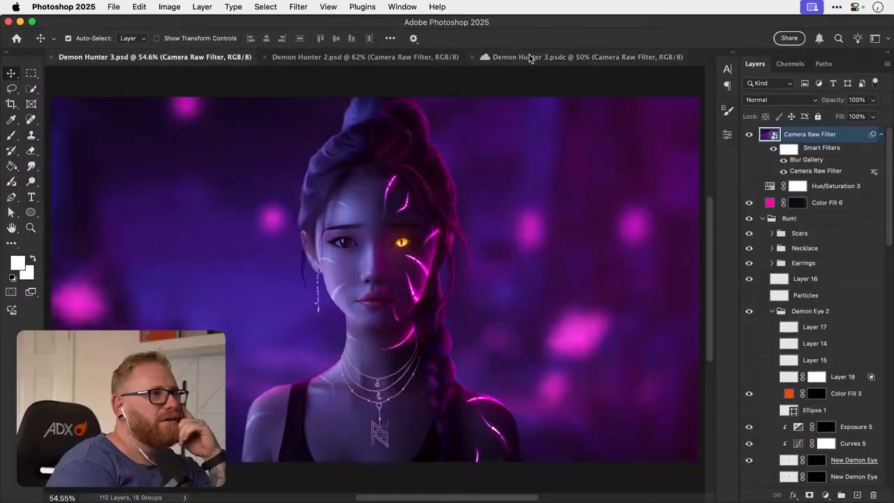
click(550, 57)
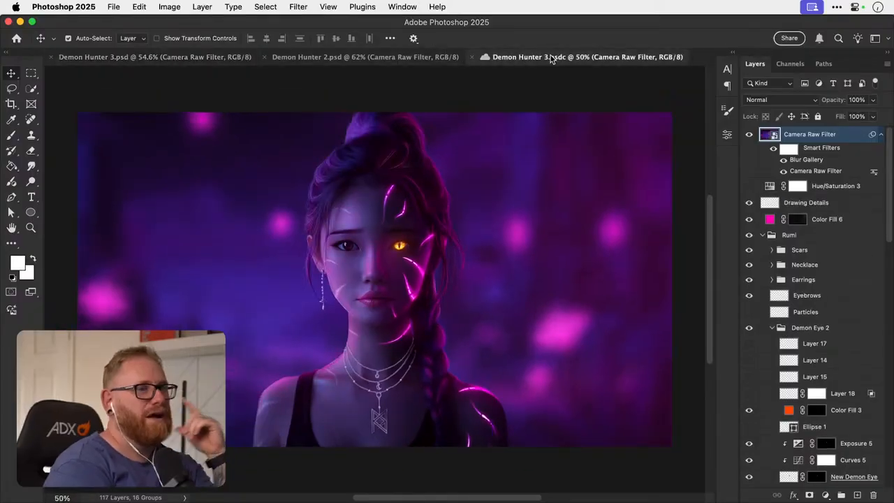
key(super+0)
click(235, 57)
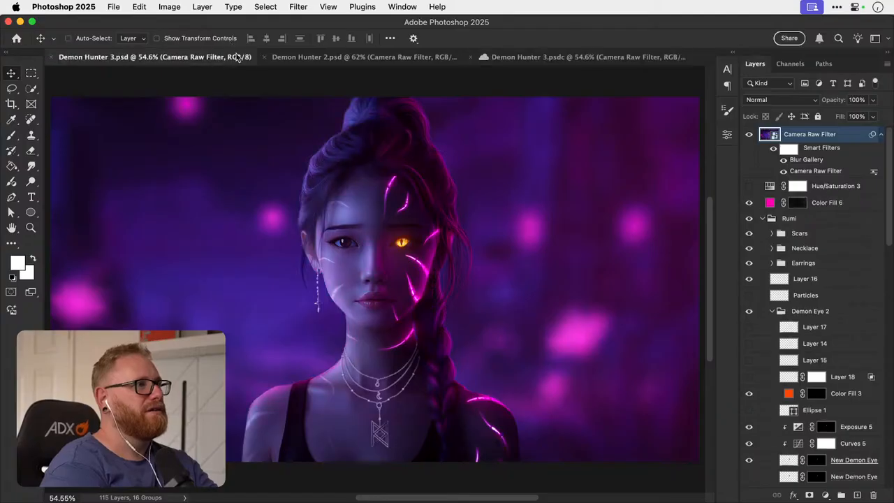
click(550, 57)
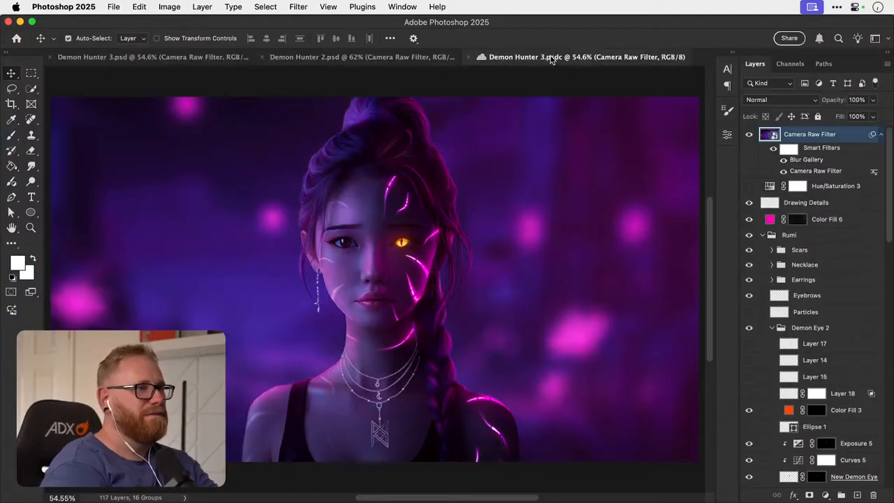
click(199, 58)
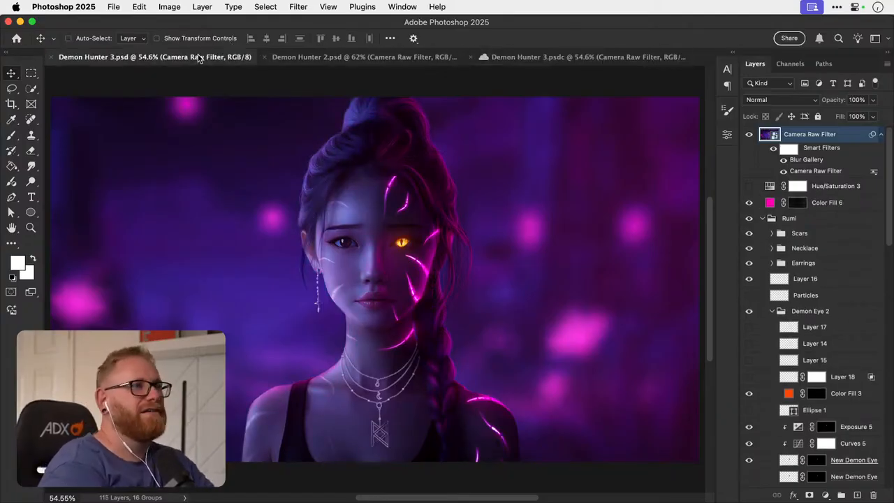
key(super+w)
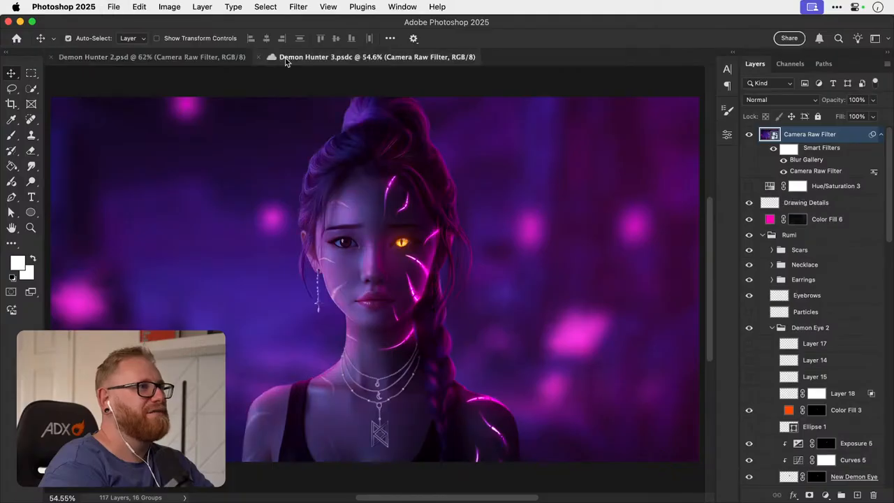
- Examine the hair strands, scars, braid, necklaces and earring of the Demon Hunter 3.psdc portrait up close
click(178, 59)
click(390, 59)
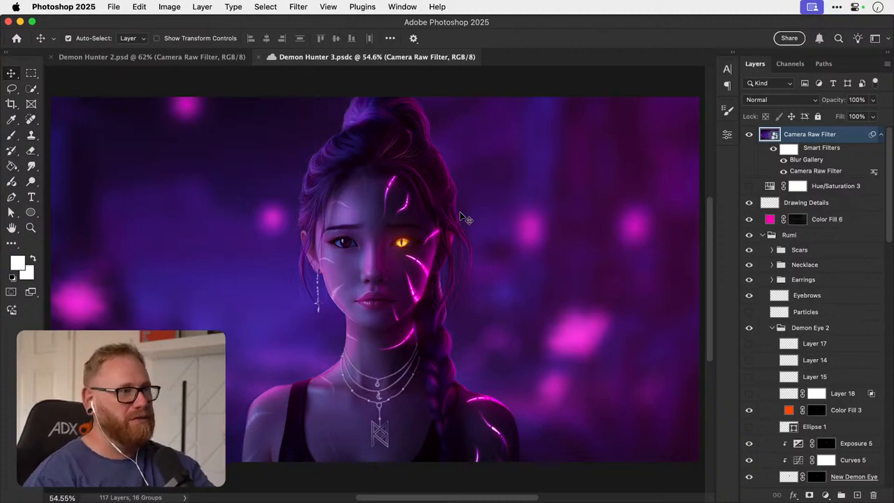
key(z)
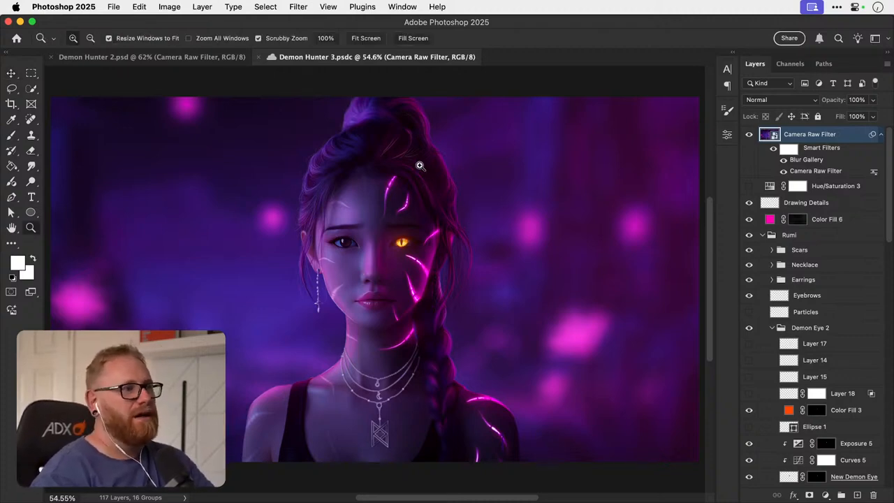
drag(419, 165, 429, 236)
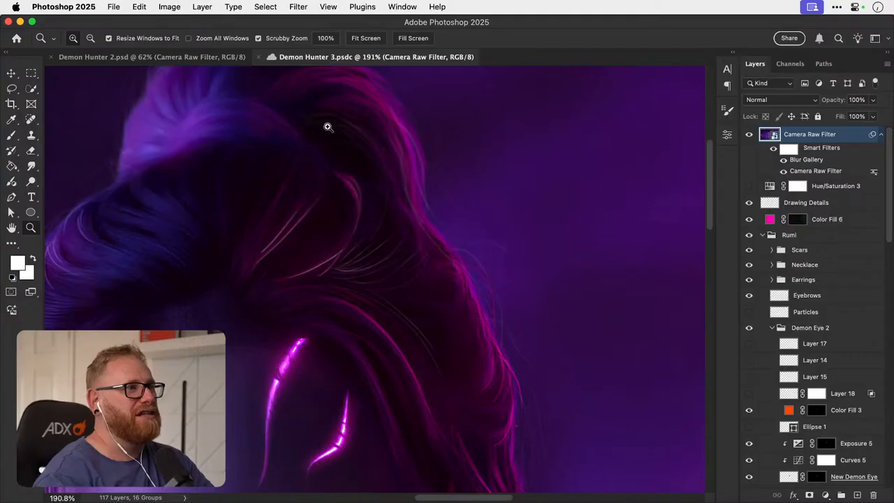
scroll(469, 275, down, 10)
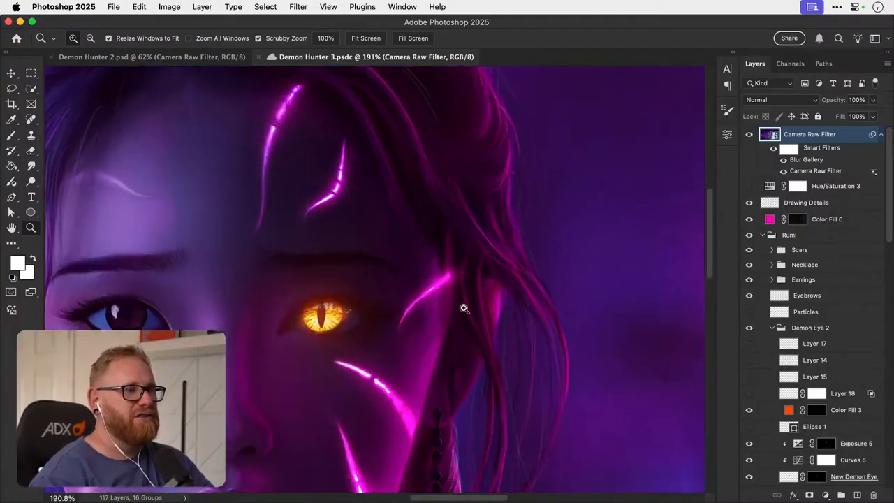
scroll(519, 197, down, 10)
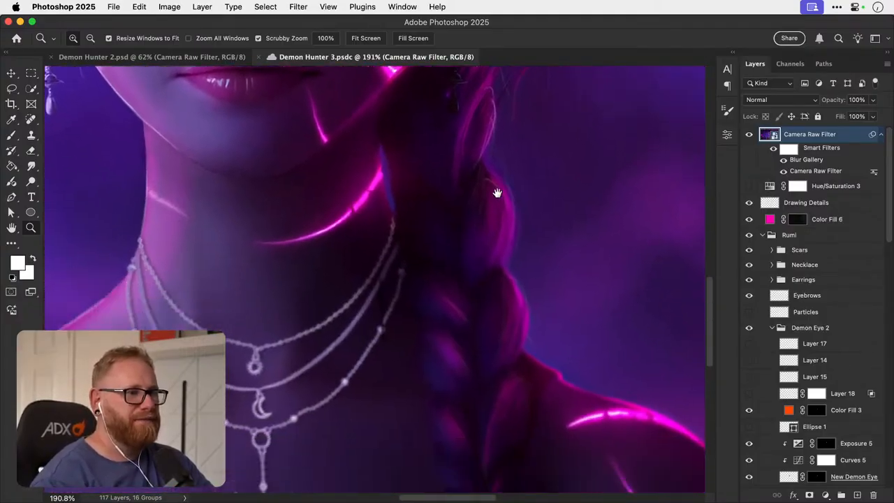
scroll(495, 192, up, 10)
scroll(495, 192, left, 5)
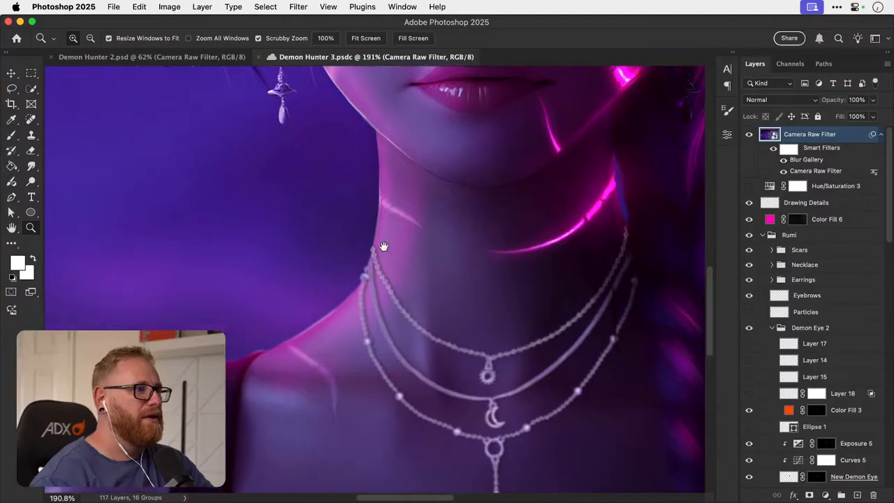
scroll(380, 332, up, 5)
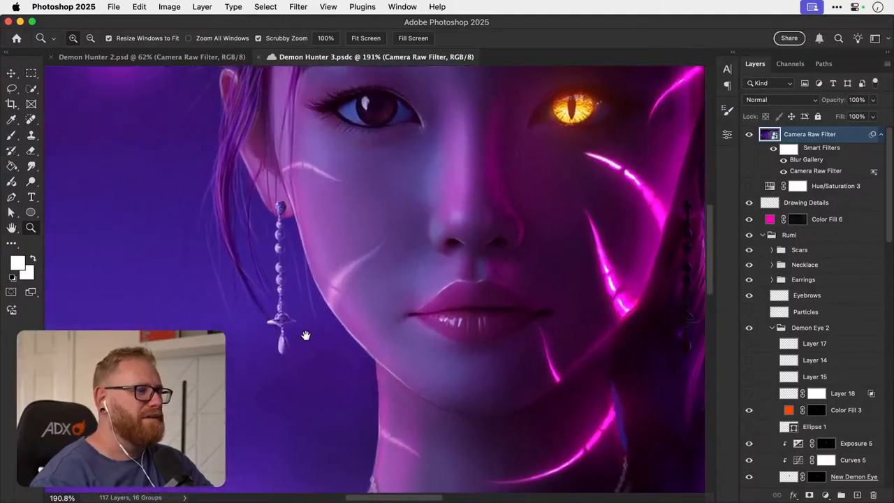
scroll(277, 275, up, 4)
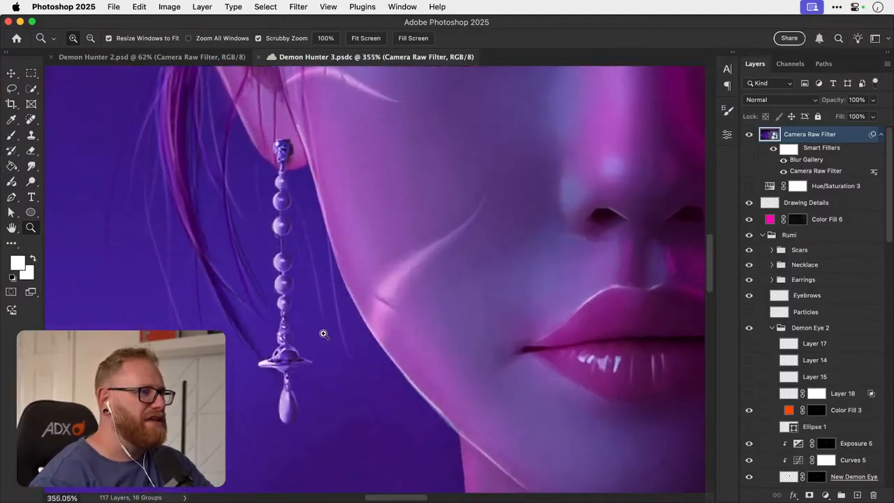
key(super+0)
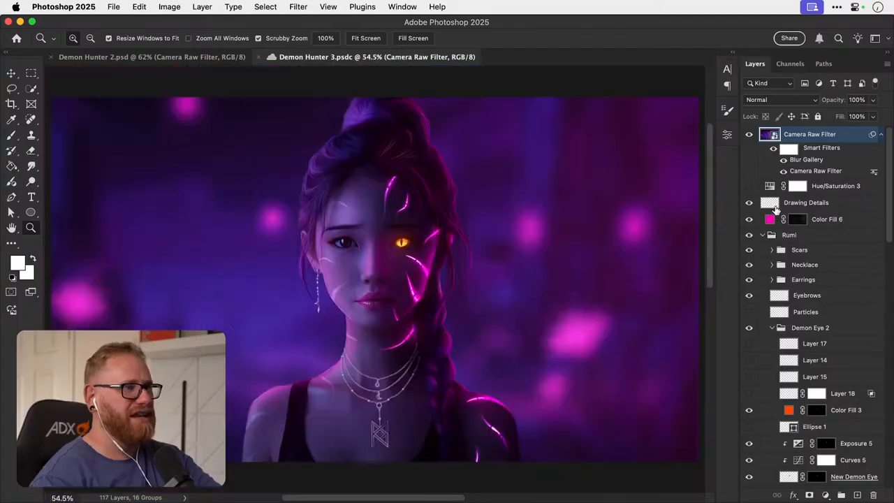
drag(304, 265, 410, 258)
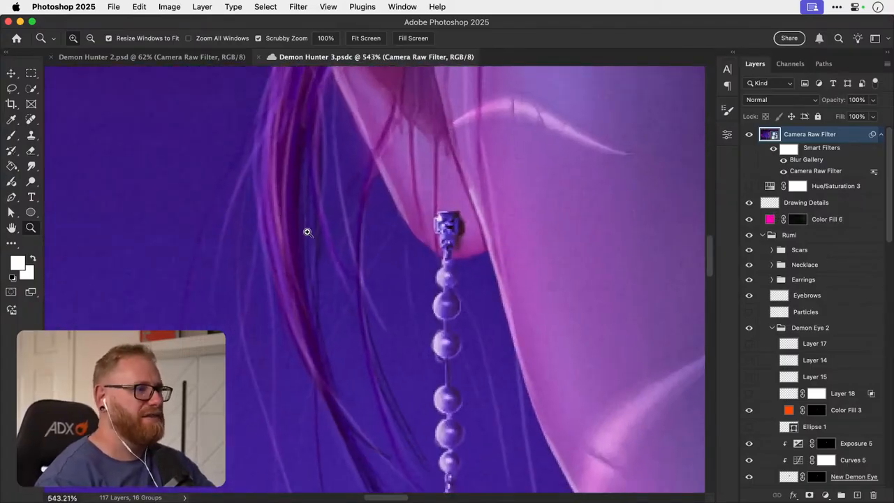
key(super+1)
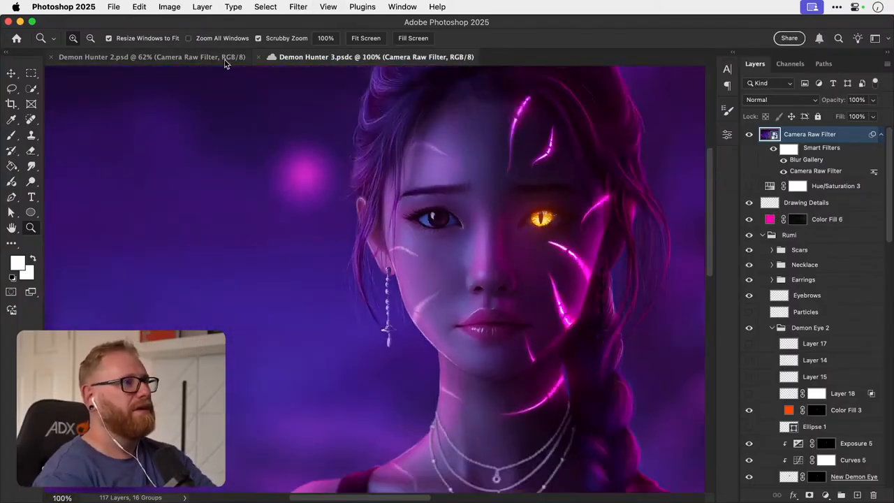
- Compare the face, hair and earring details in Demon Hunter 2.psd against Demon Hunter 3.psdc at similar magnification
click(224, 61)
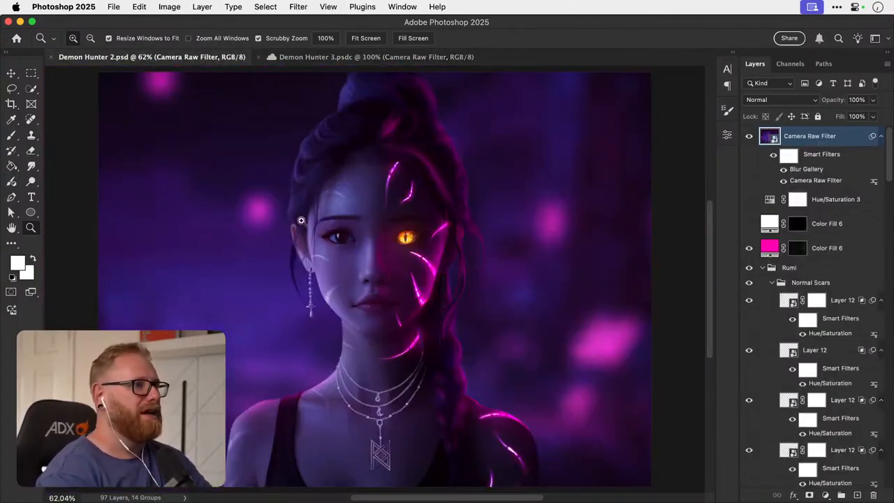
drag(302, 221, 266, 247)
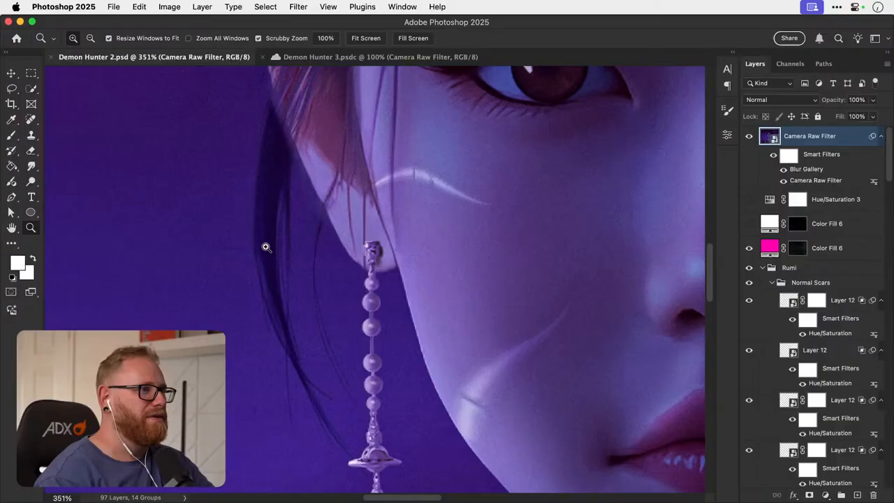
click(316, 57)
drag(373, 231, 355, 273)
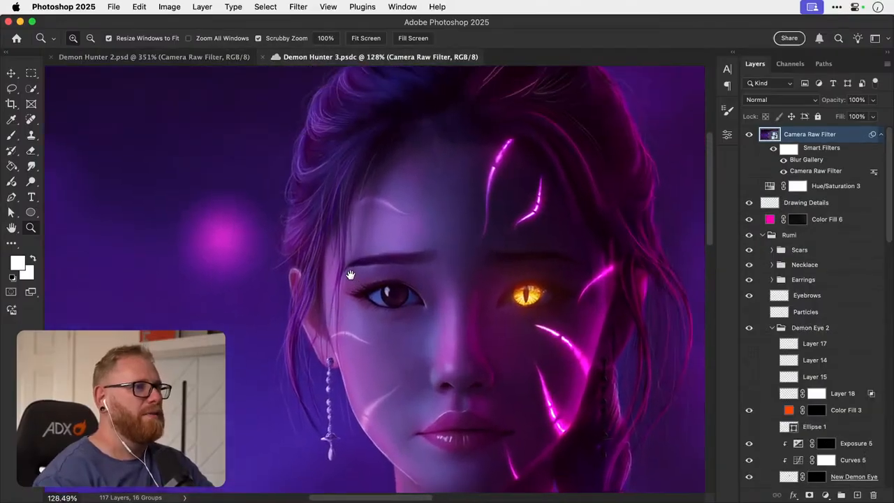
click(162, 56)
key(super+minus)
key(super+minus)
key(super+minus)
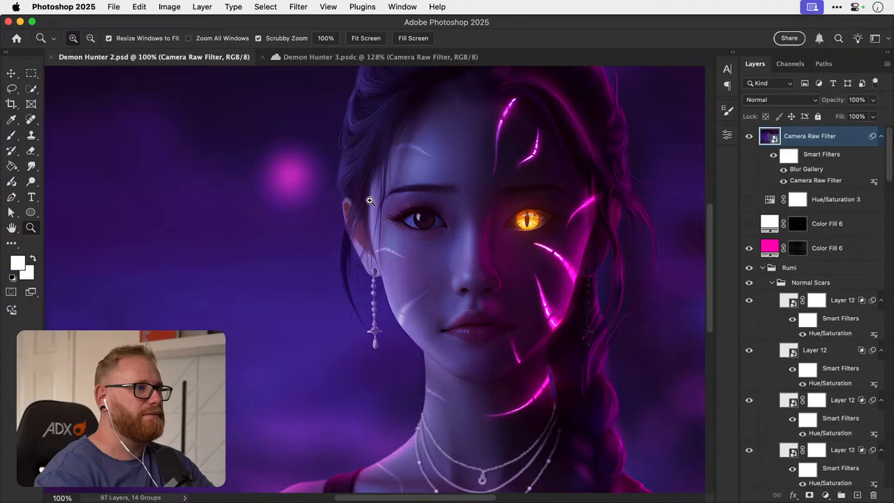
drag(360, 209, 427, 211)
drag(398, 278, 332, 215)
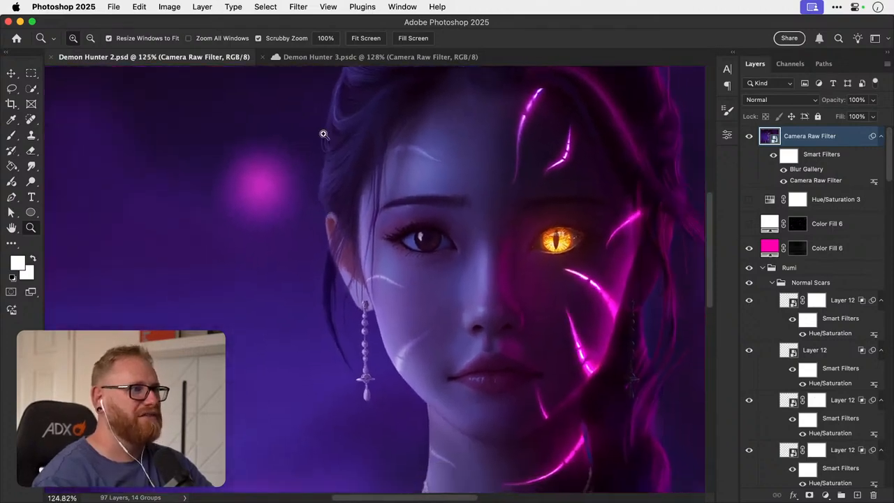
click(326, 58)
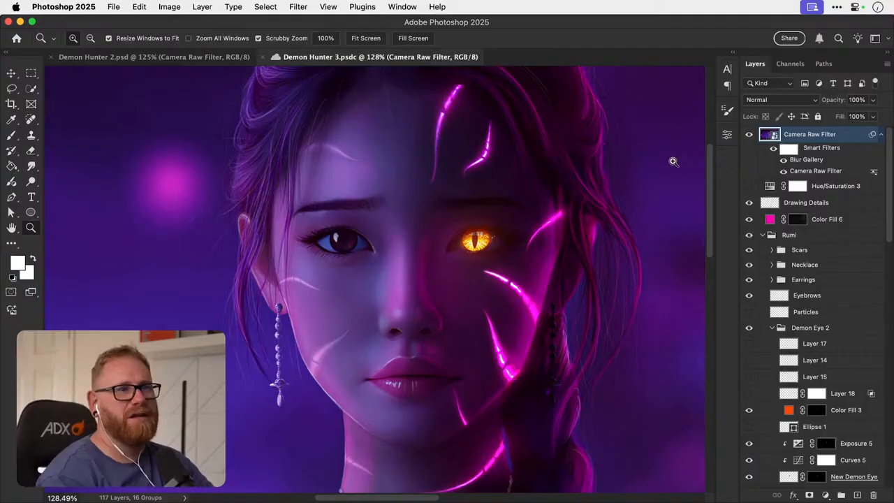
- Hide the Camera Raw Filter and Drawing Details layers in Demon Hunter 3.psdc and view the portrait at 100%
click(749, 135)
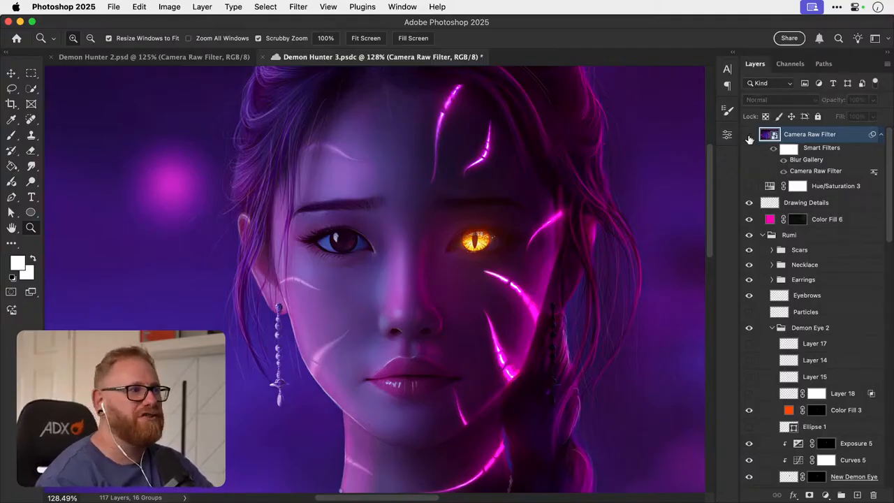
click(749, 207)
key(super+1)
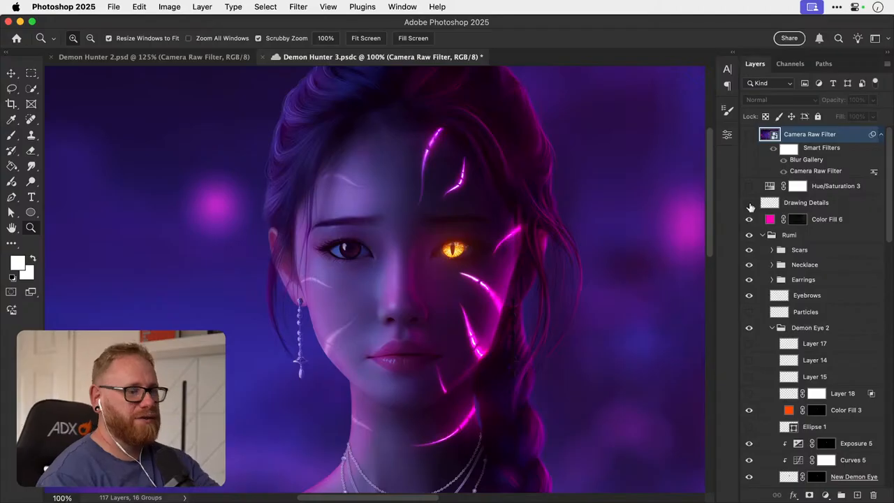
- Show the Drawing Details layer again and compare the portrait with and without it at overall and closer magnification
key(super+minus)
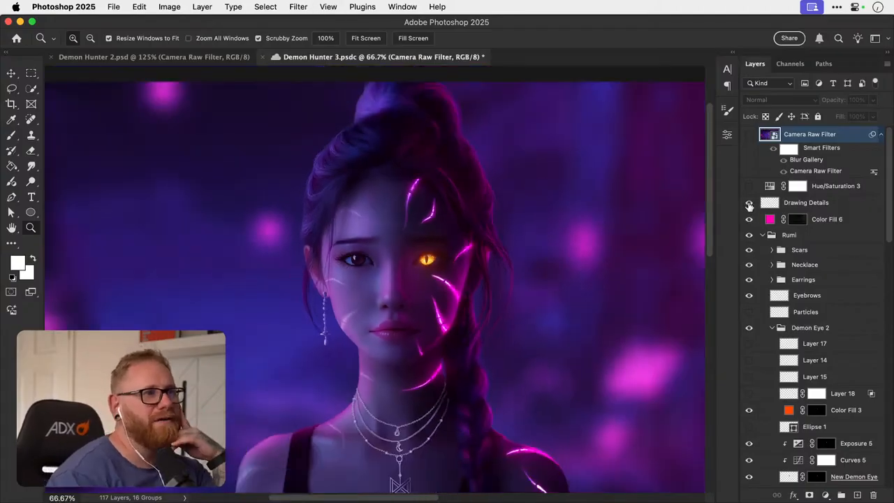
click(749, 205)
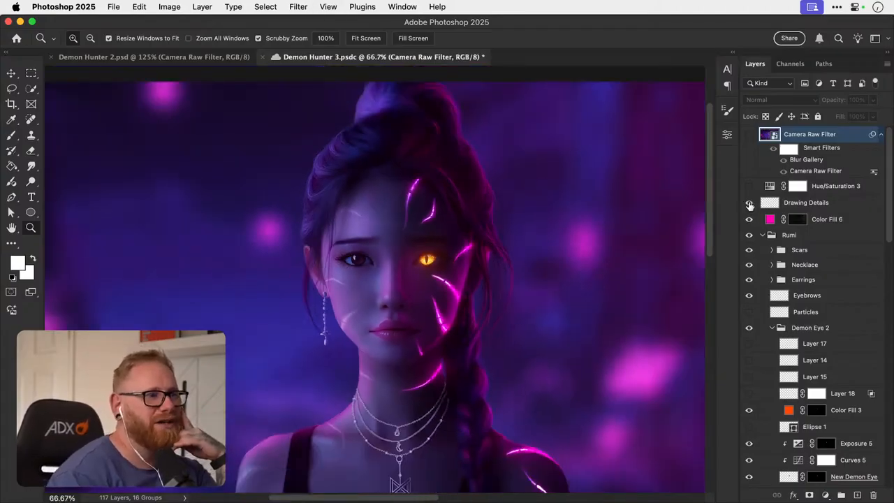
click(749, 205)
click(749, 205)
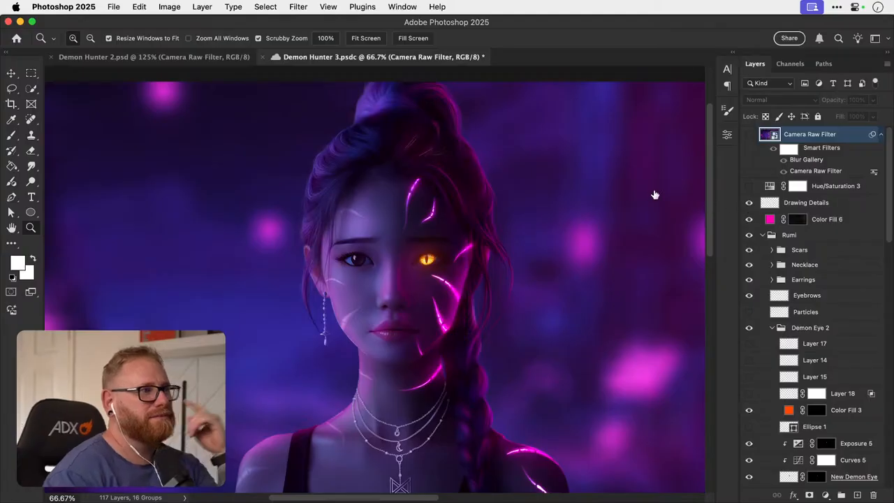
drag(326, 194, 626, 183)
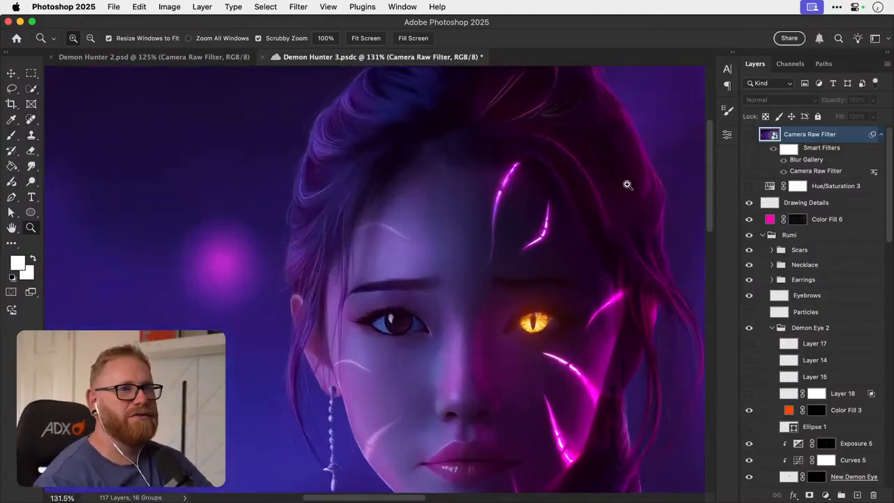
click(749, 207)
click(749, 208)
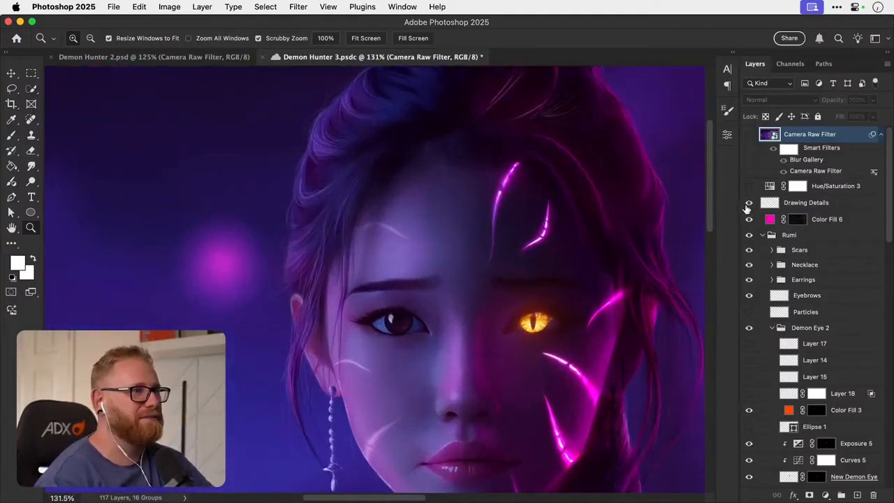
key(v)
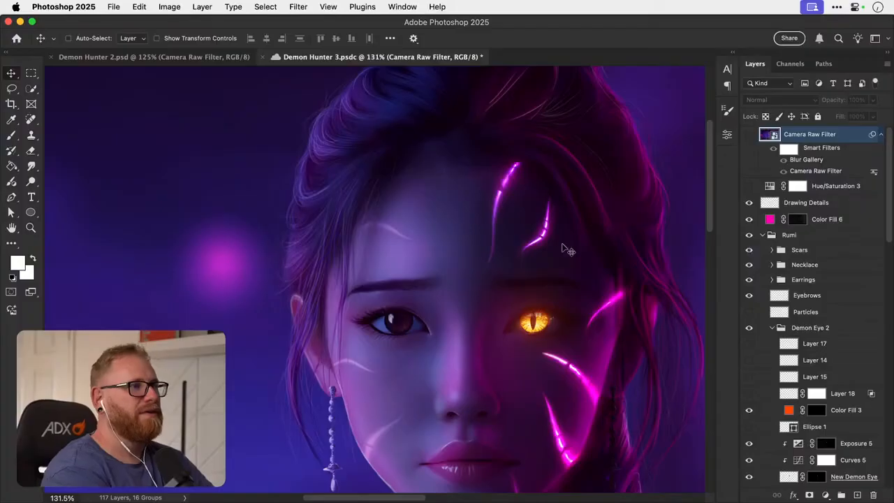
key(super+0)
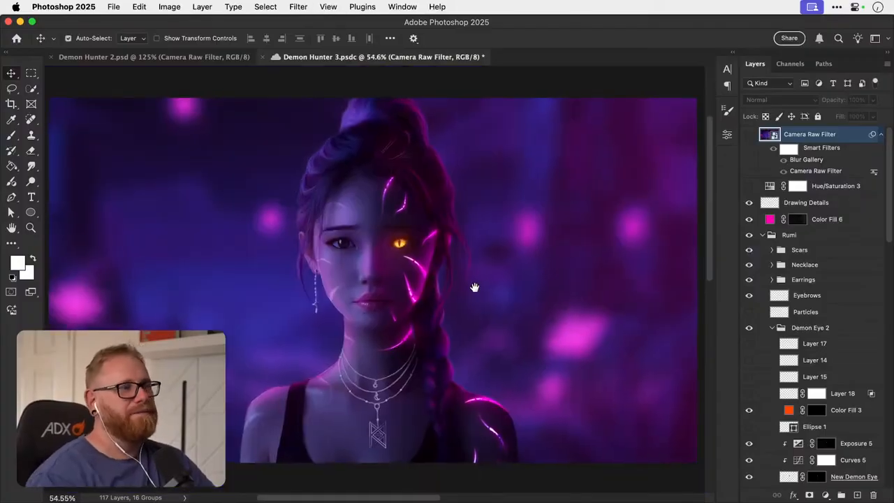
- Examine the fine hair strands around both sides of the head up close, and return to the full portrait
key(z)
drag(295, 174, 372, 166)
drag(333, 198, 324, 232)
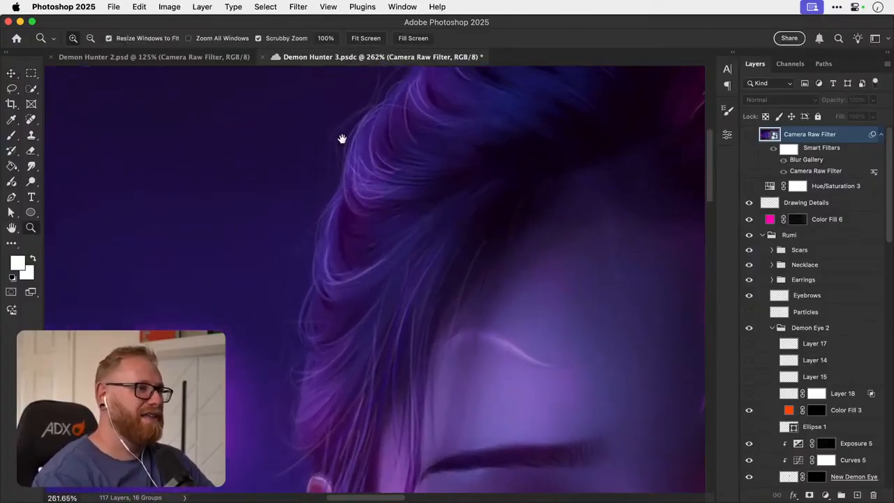
drag(345, 110, 331, 214)
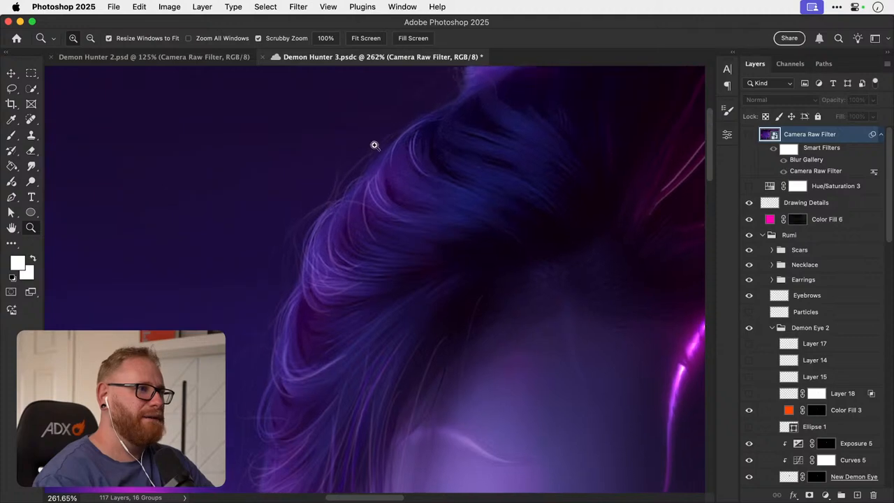
drag(278, 326, 299, 188)
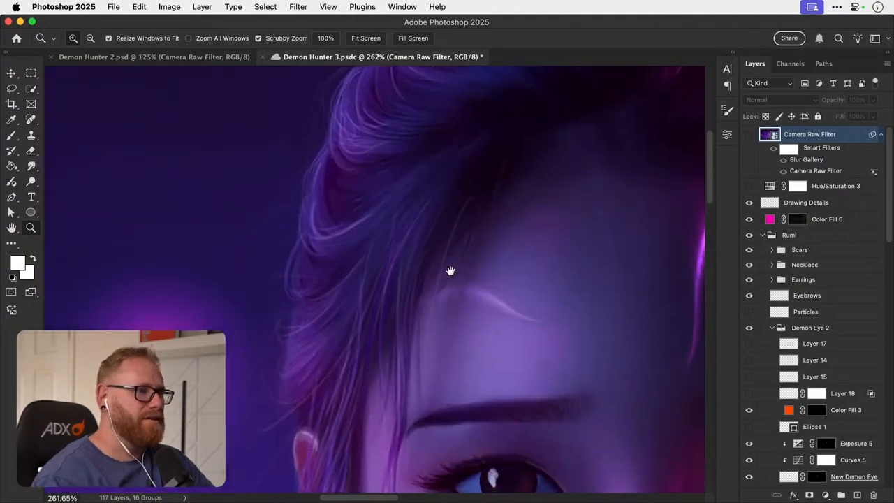
drag(673, 258, 409, 245)
drag(450, 270, 258, 241)
drag(470, 255, 289, 306)
drag(364, 138, 376, 259)
key(v)
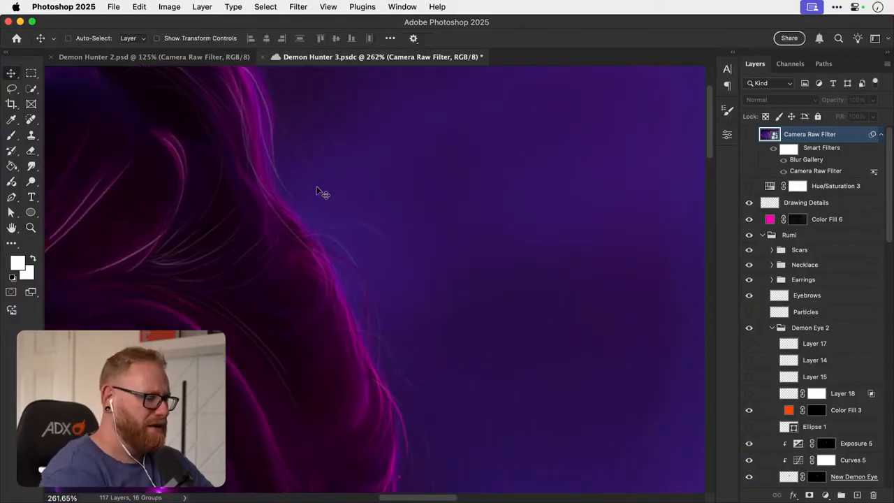
key(super+0)
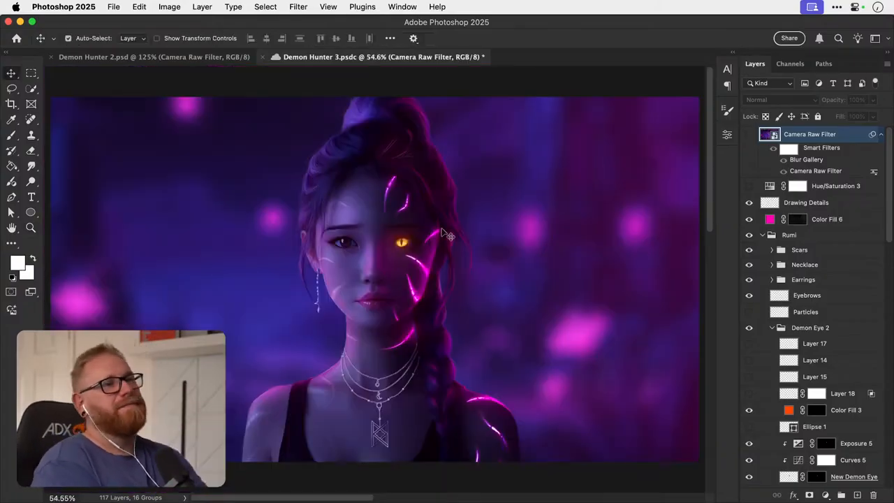
- Turn the Camera Raw Filter layer back on, save Demon Hunter 3.psdc, and close it together with Demon Hunter 2.psd
click(749, 135)
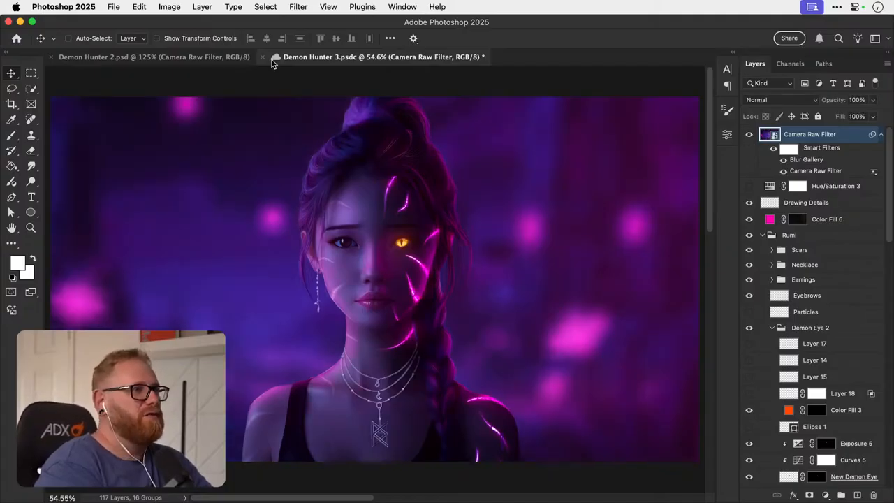
key(super+s)
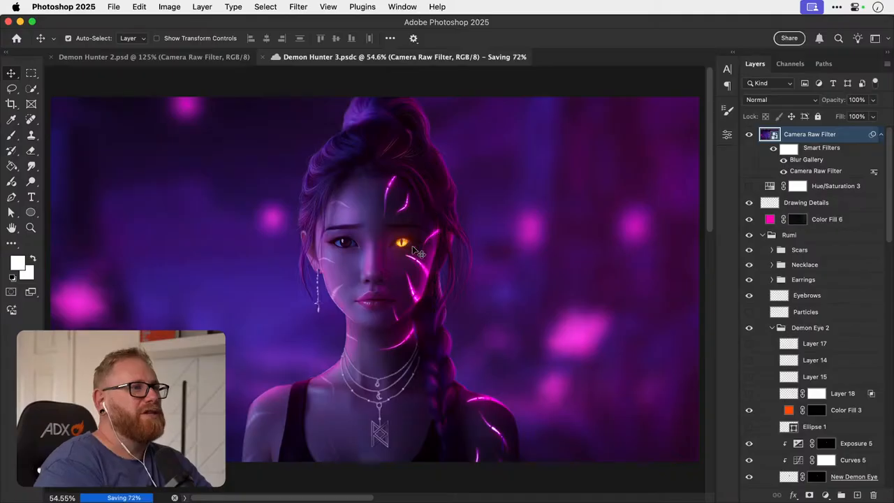
key(super+w)
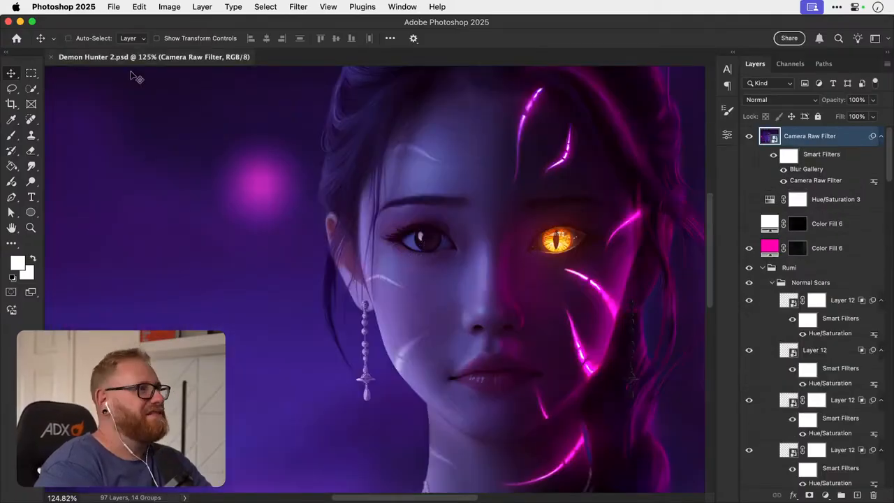
key(super+w)
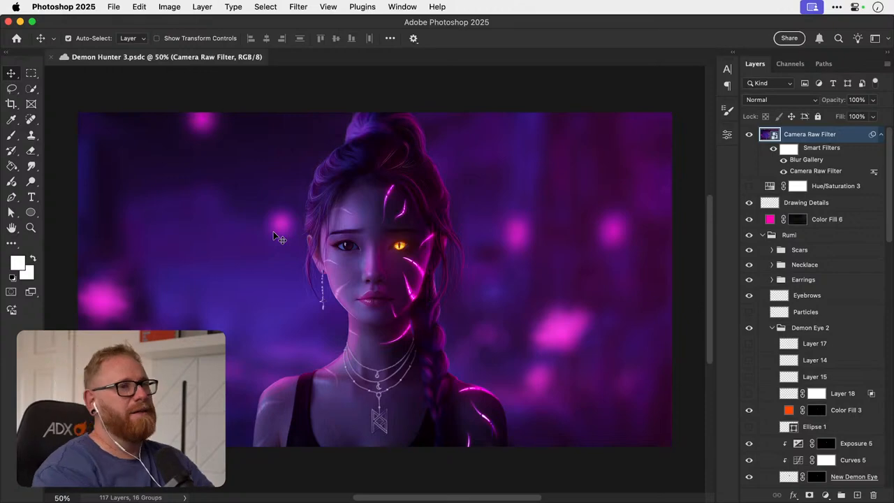
- Compare the reopened Demon Hunter 3.psdc with and without its Camera Raw Filter layer, keep the layer visible, and save and close the document
click(748, 137)
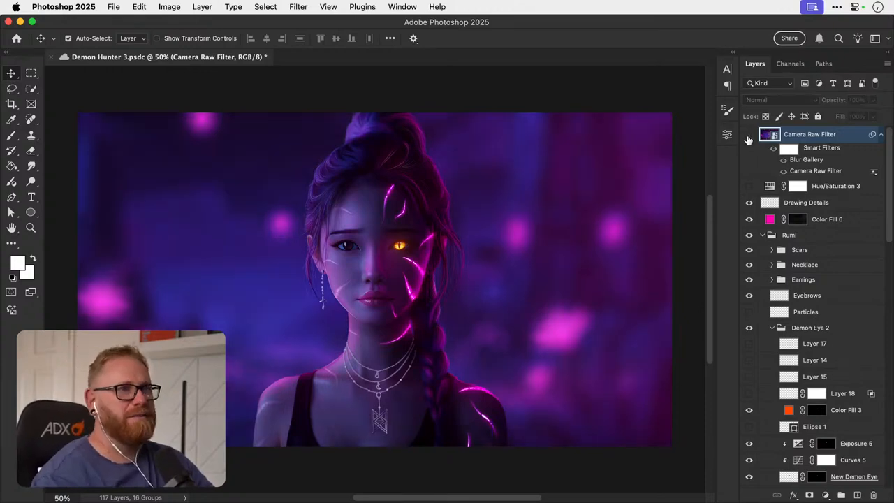
click(748, 137)
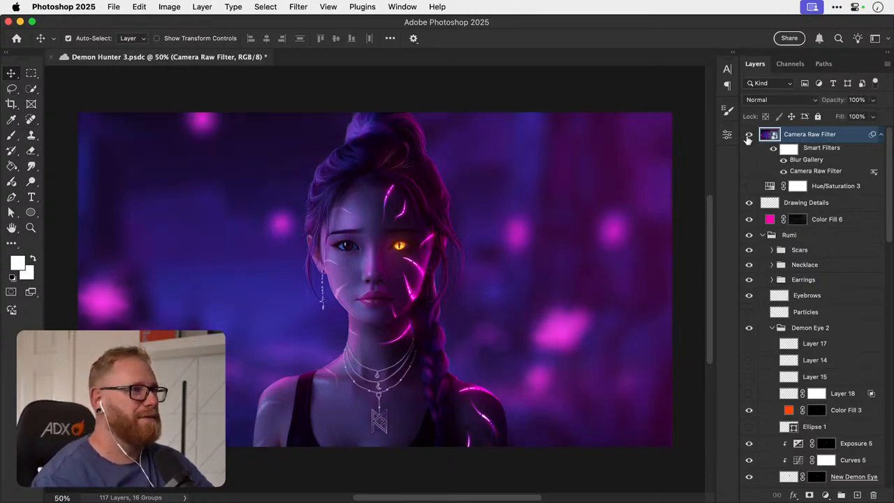
key(super+0)
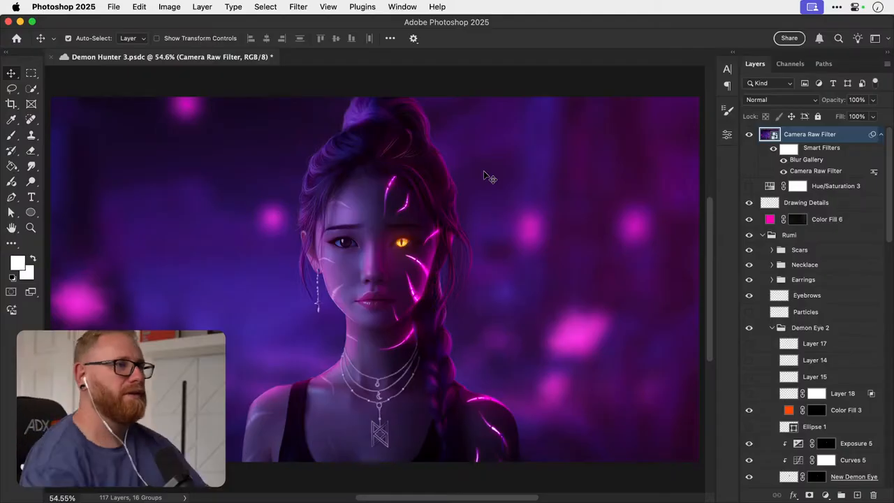
key(super+s)
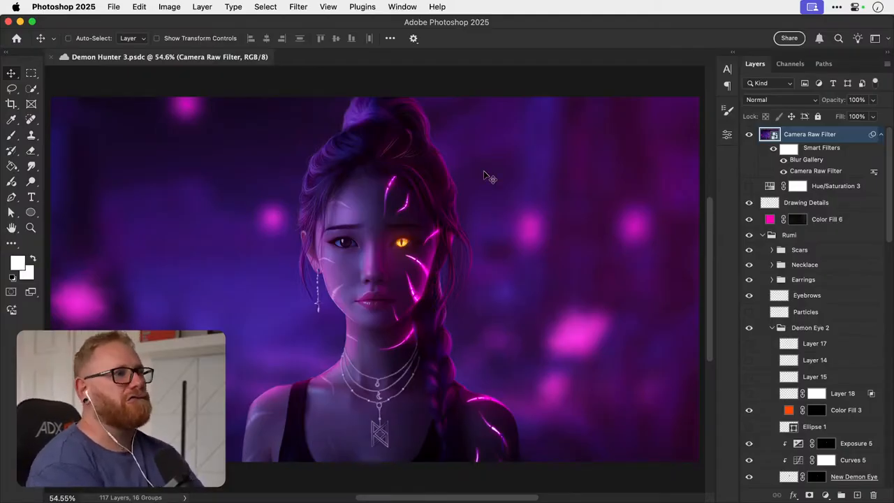
key(super+w)
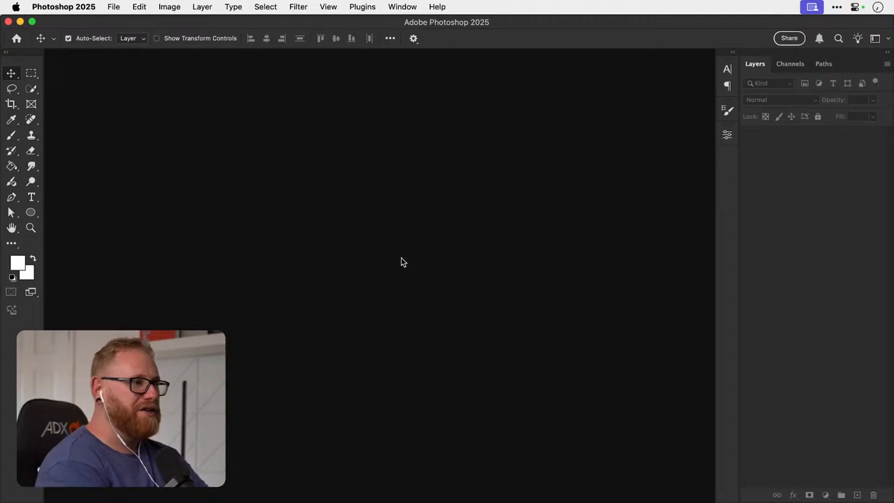
key(d)
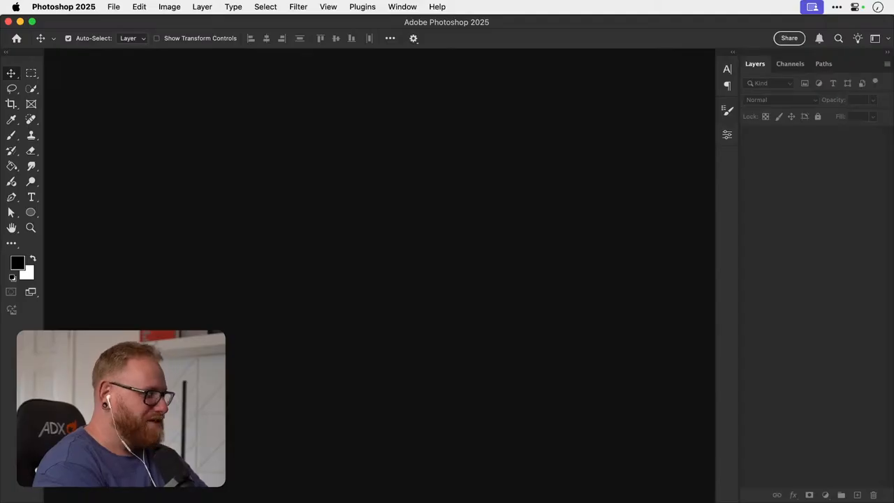
- Switch to Illustrator, bring the homepage hero and three service cards into view, and save Dansky Brand Guidelines 2025.ai
key(super+Tab)
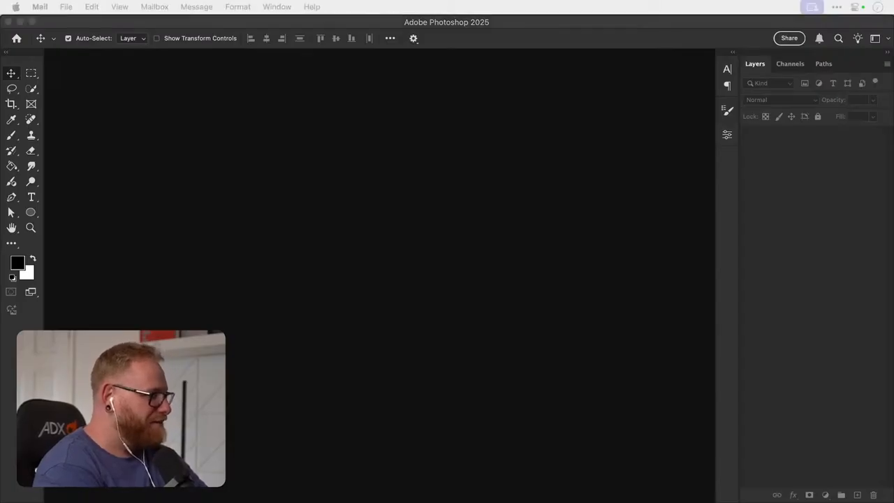
key(super+Tab)
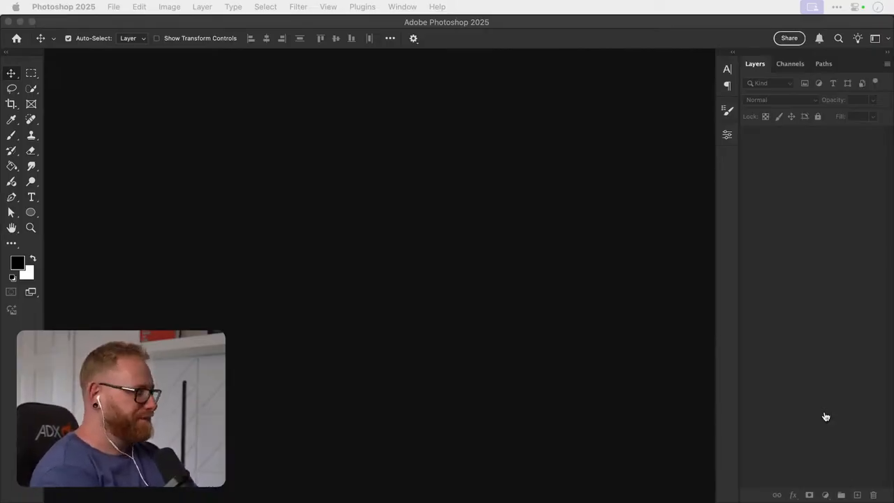
key(super+Tab)
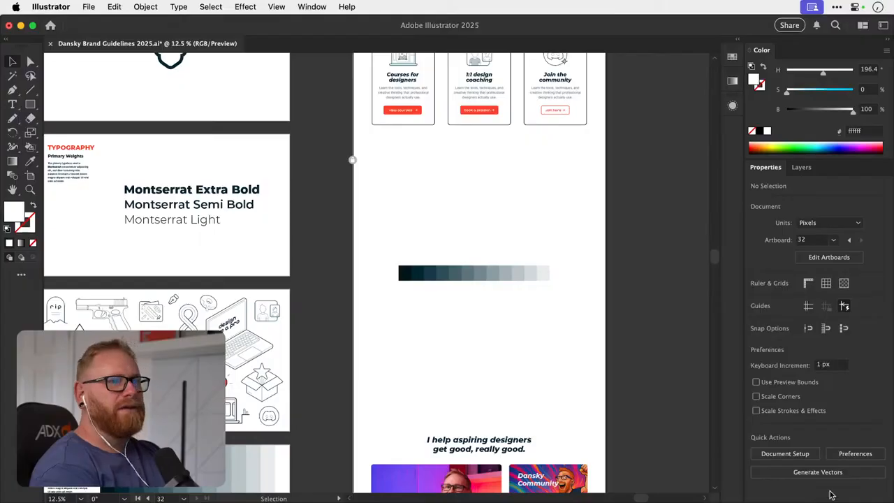
key(space)
drag(518, 274, 495, 377)
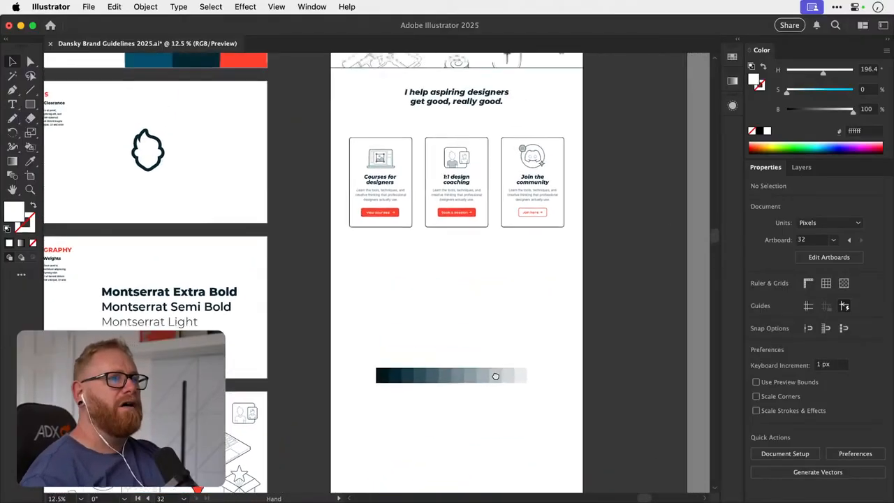
drag(511, 184, 503, 382)
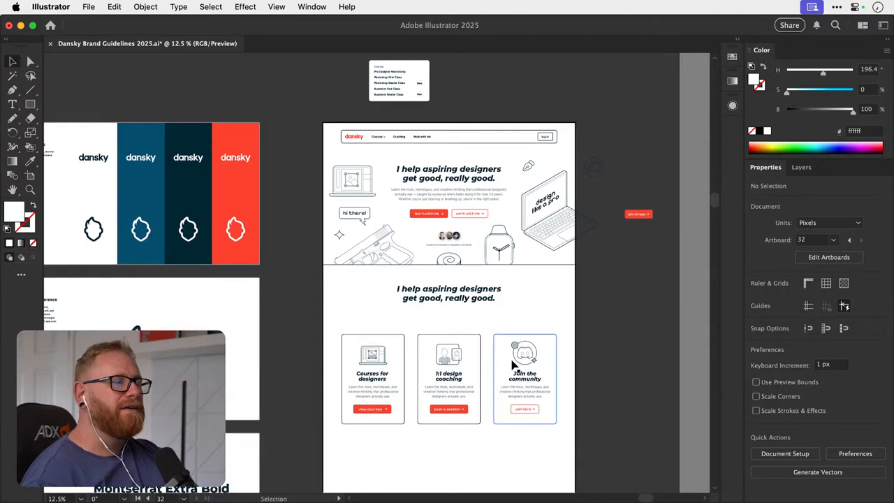
key(a)
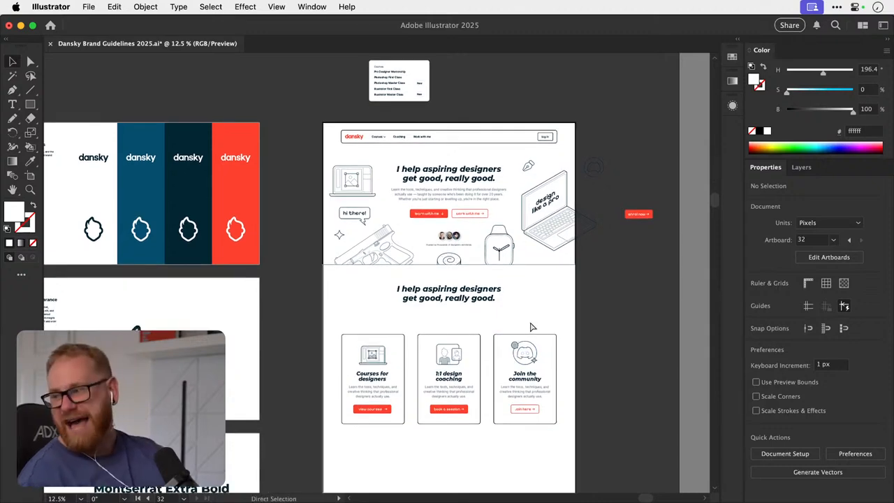
key(super+s)
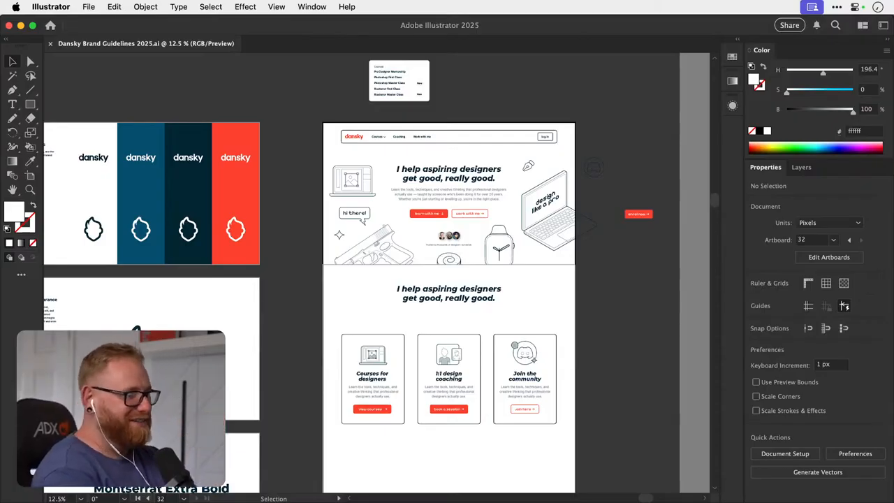
- Switch to Chrome and review the live Pro Designer Mentorship page and the Coaching page's hero and testimonial sections
key(super+Tab)
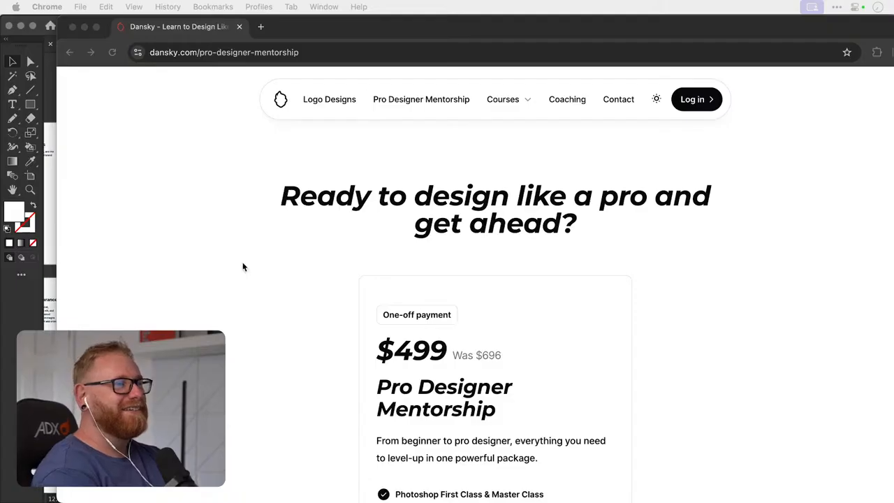
scroll(504, 205, down, 20)
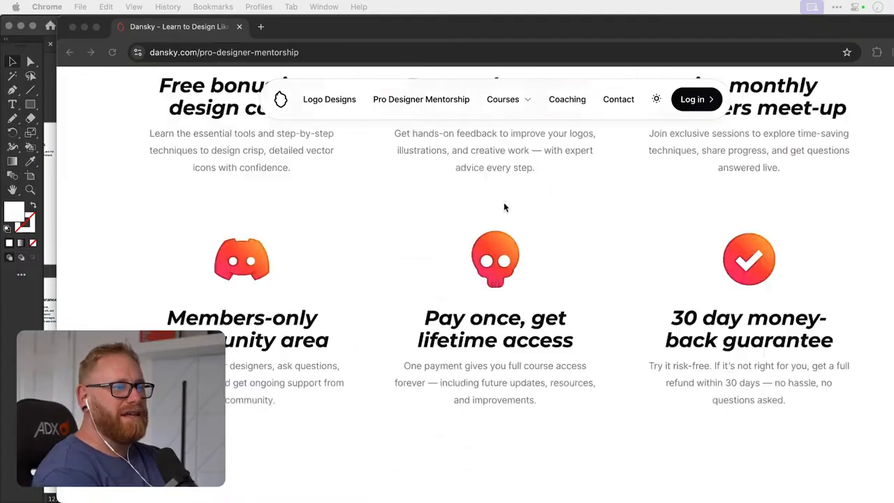
scroll(503, 202, down, 10)
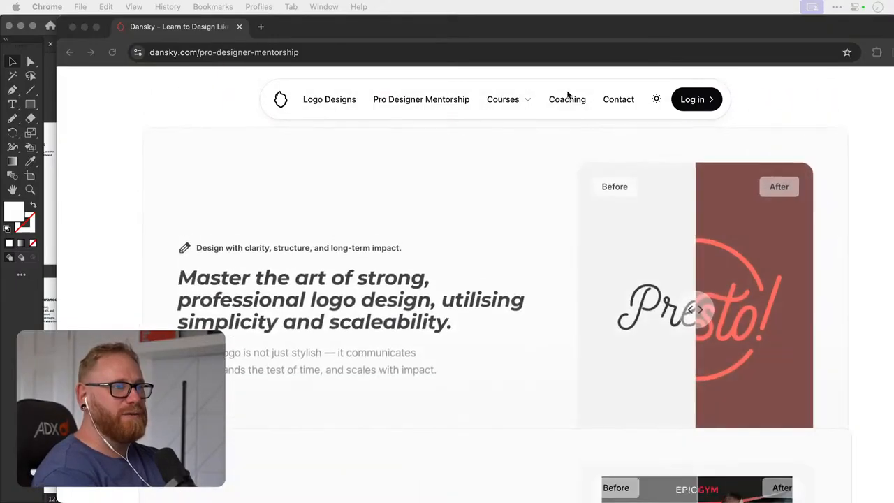
click(568, 100)
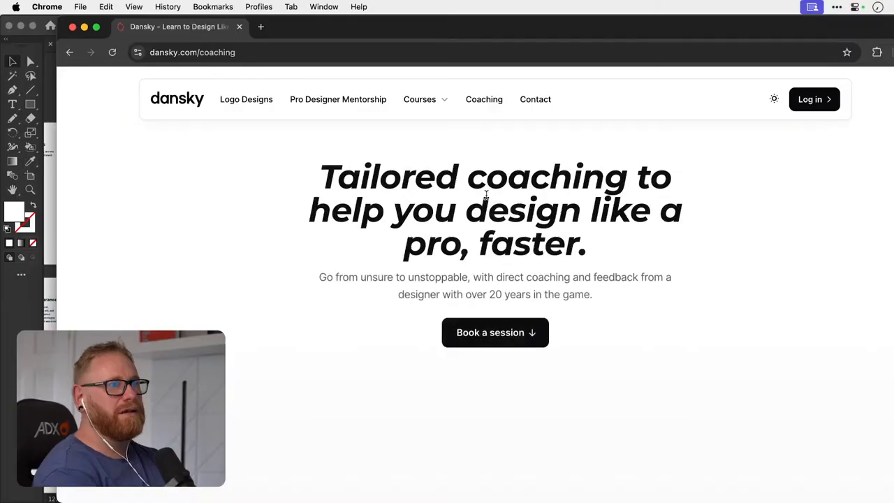
scroll(489, 209, down, 3)
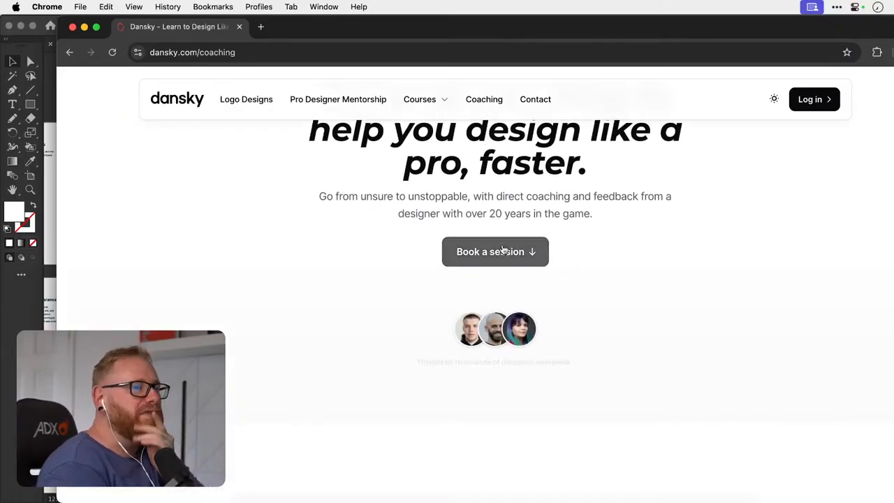
scroll(513, 253, down, 5)
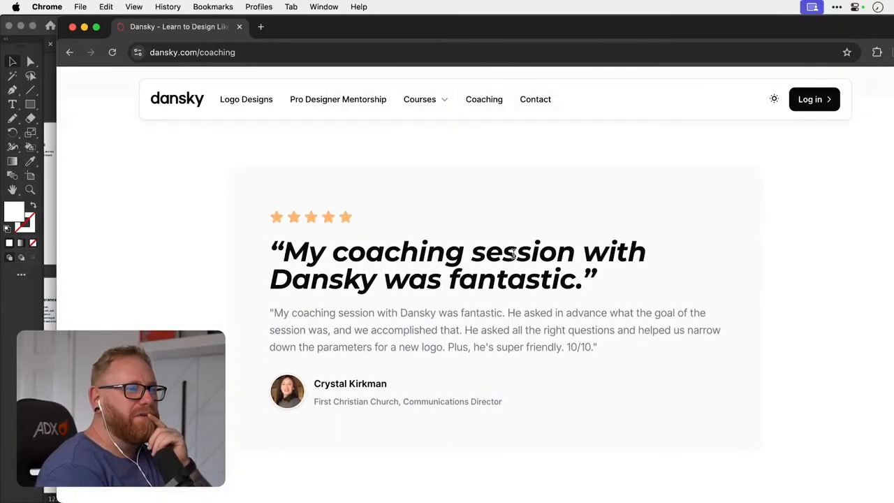
- Review the Coaching page's testimonial, pricing cards and footer, and return to its hero section
scroll(461, 305, down, 4)
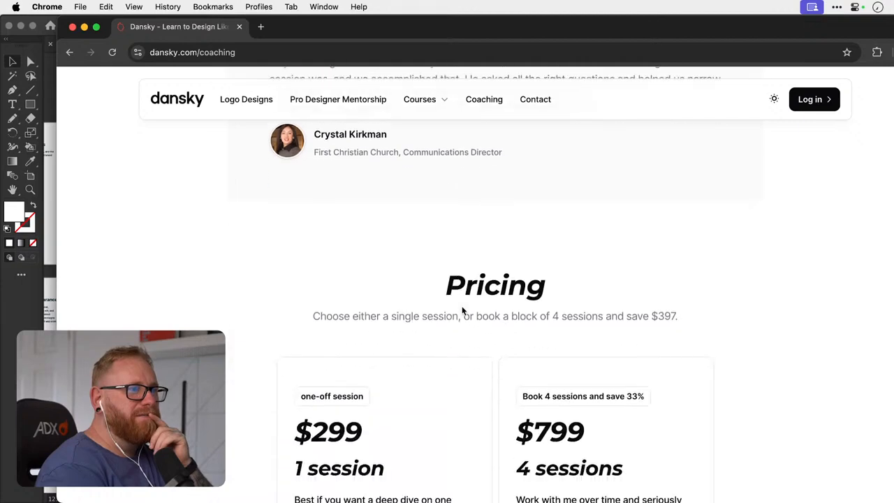
scroll(463, 309, up, 3)
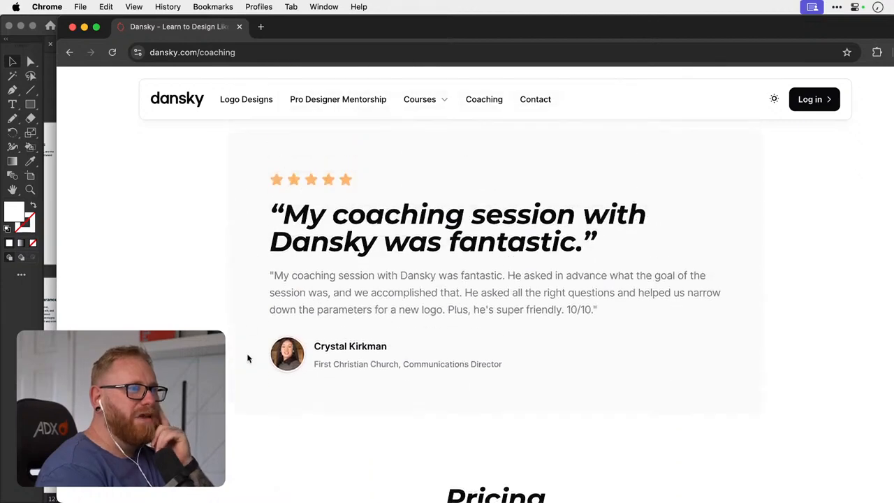
scroll(224, 264, up, 1)
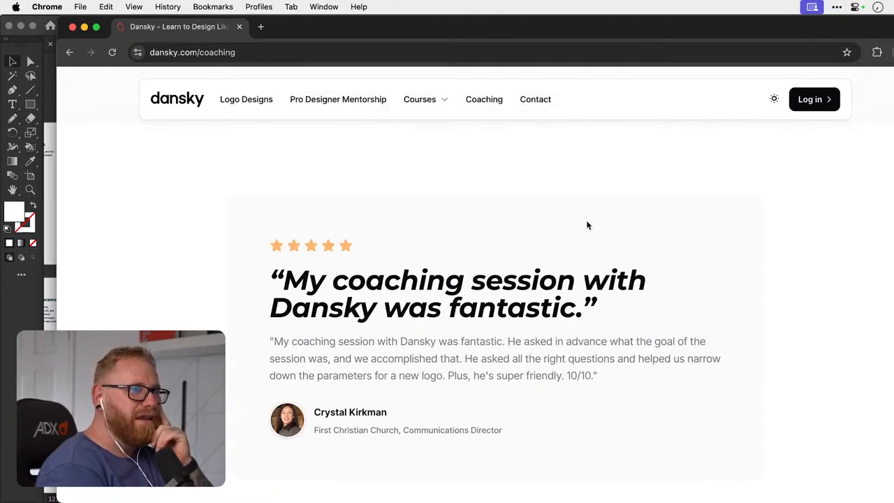
scroll(763, 354, down, 5)
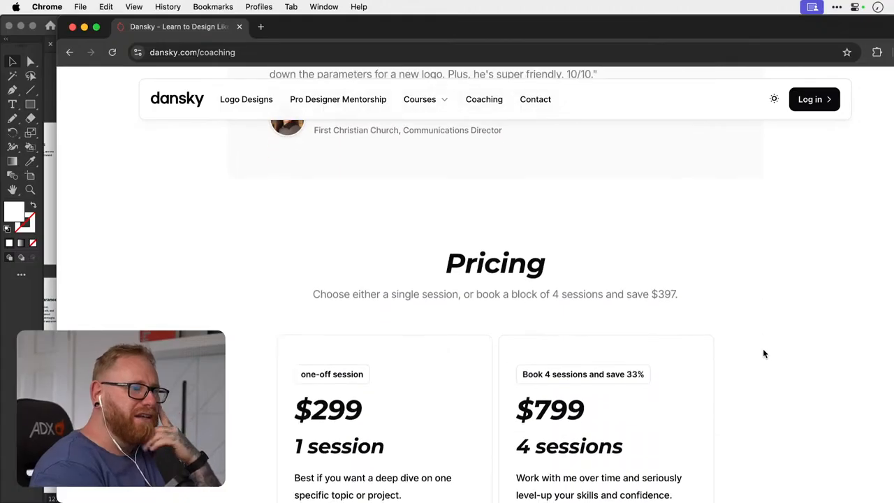
scroll(763, 348, down, 3)
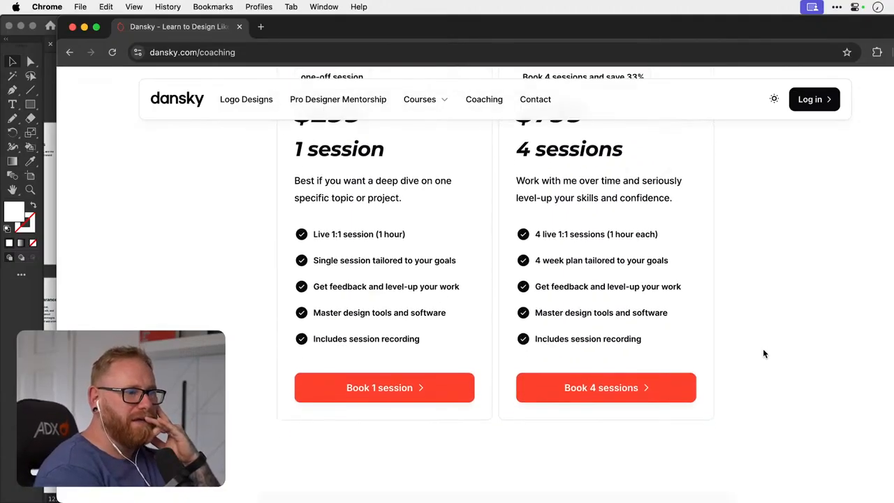
scroll(777, 334, down, 10)
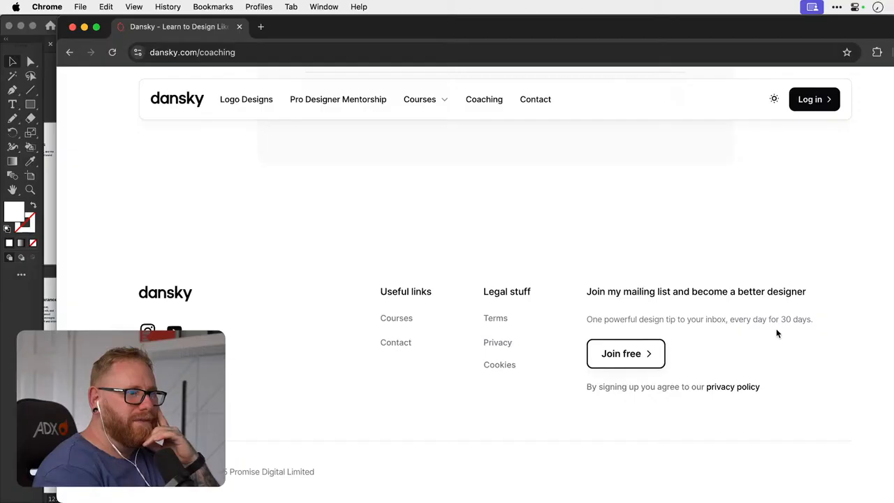
scroll(773, 347, up, 20)
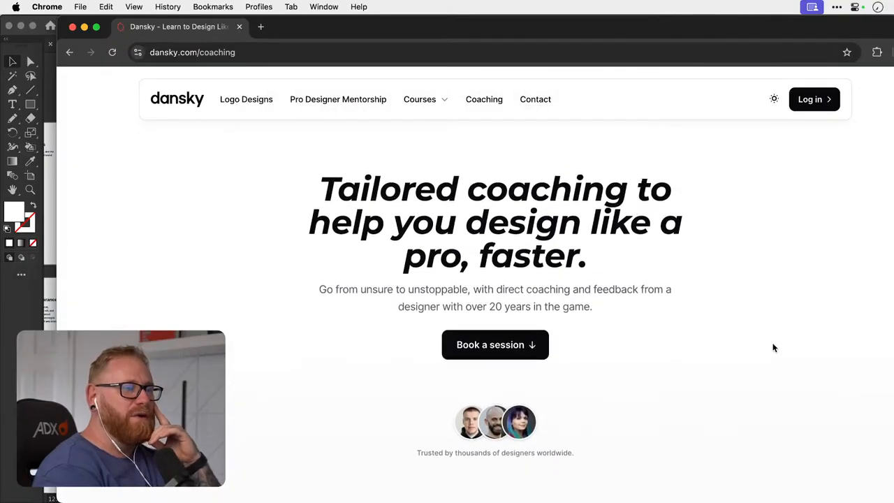
- Review the live Contact page and look through the logo grid on the Logo Designs page
click(540, 99)
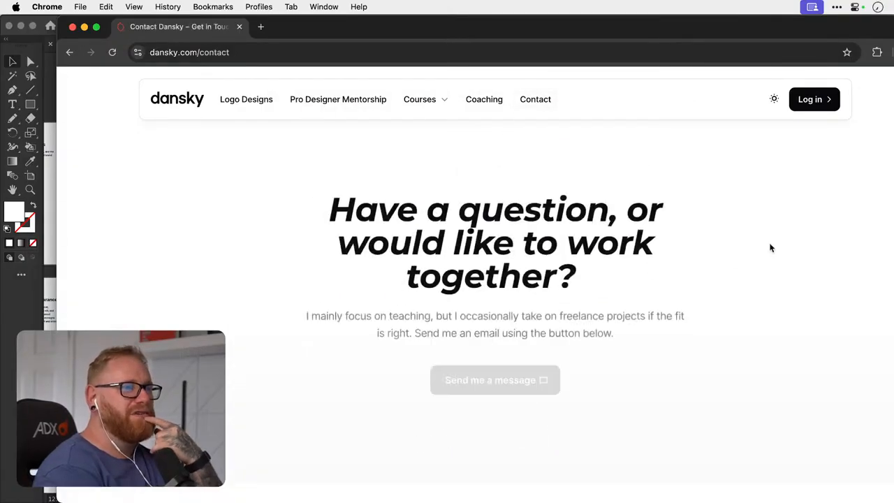
scroll(770, 248, down, 5)
scroll(767, 236, up, 5)
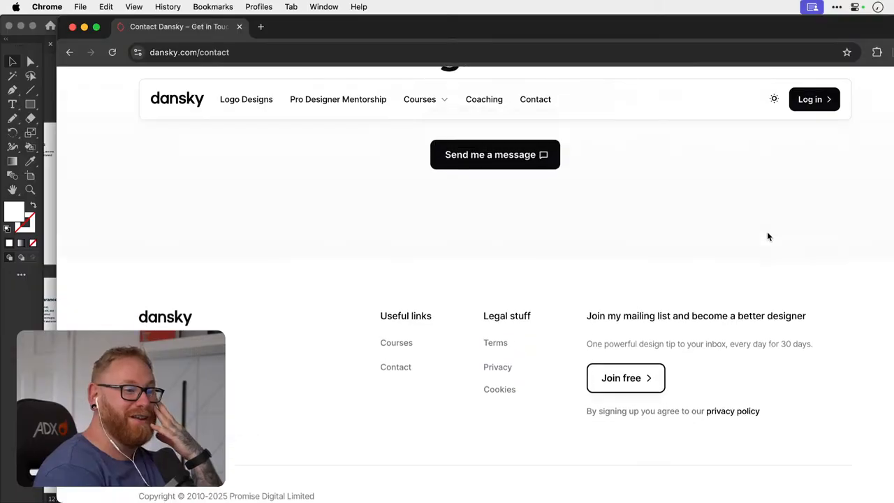
click(250, 99)
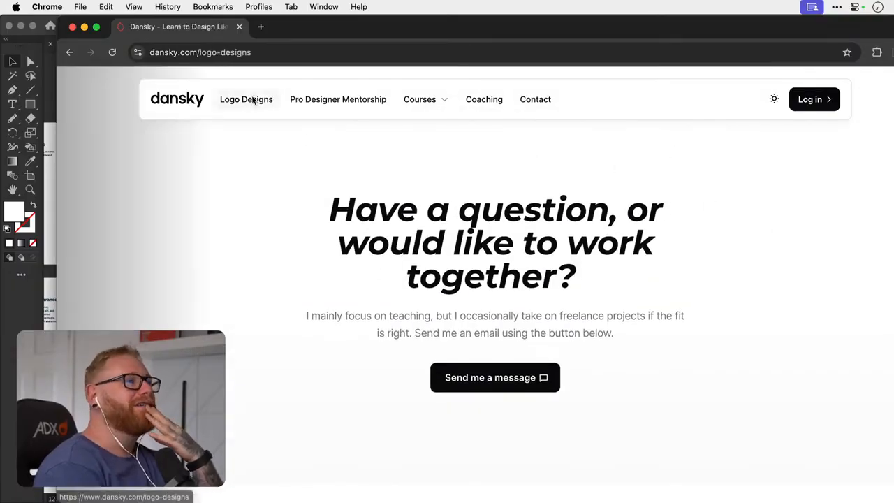
scroll(763, 214, down, 6)
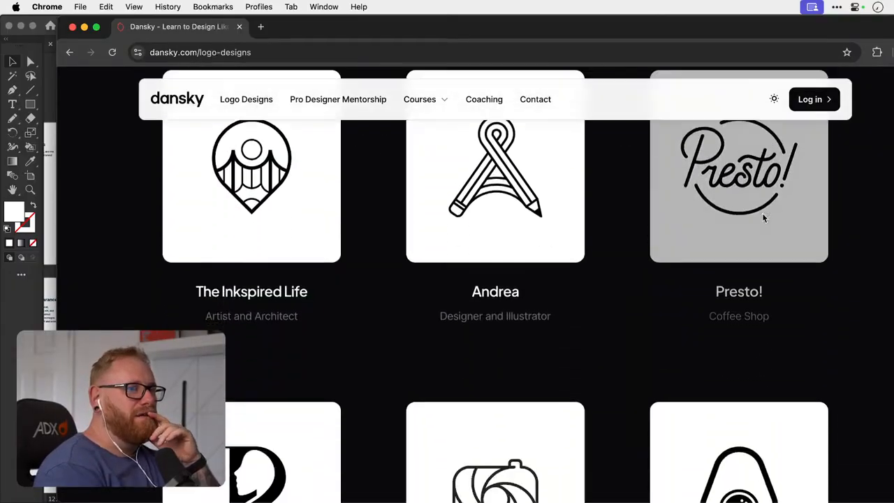
scroll(763, 218, down, 7)
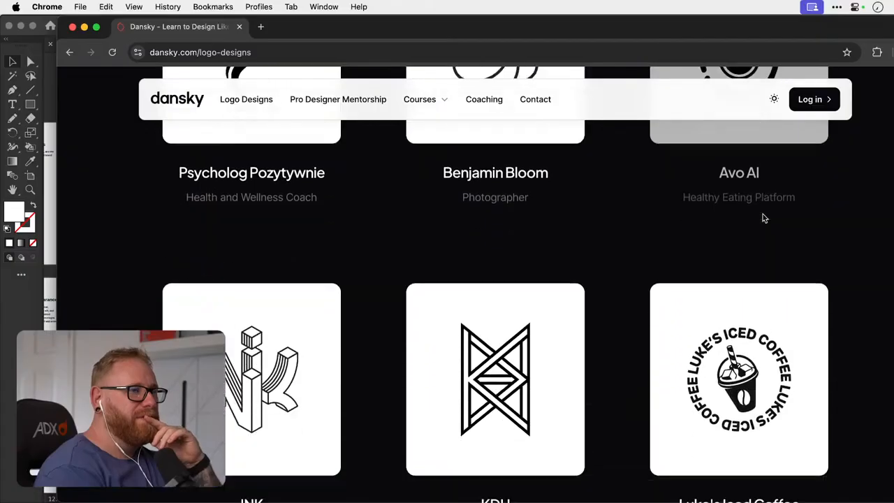
scroll(765, 218, down, 10)
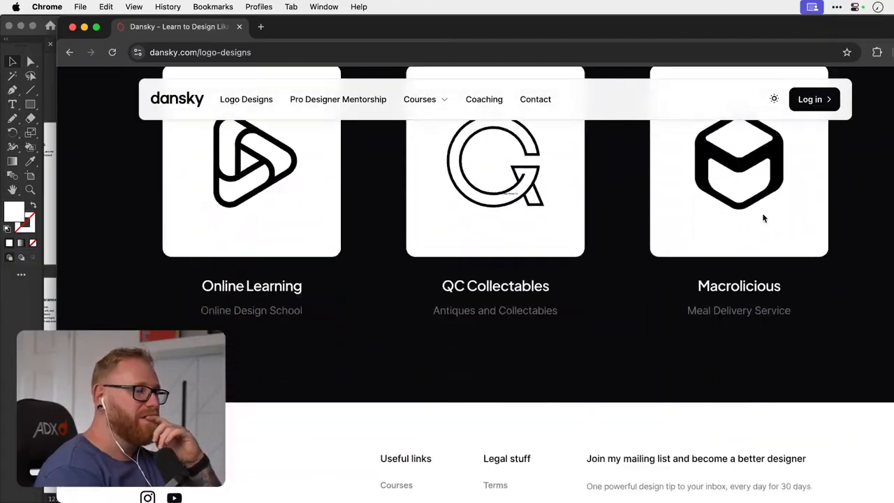
scroll(763, 217, down, 2)
scroll(763, 215, up, 18)
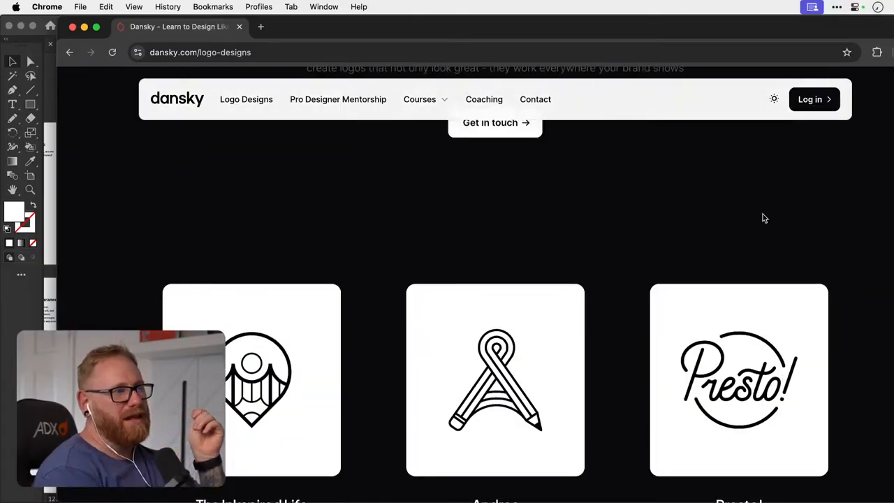
- Open the live Dansky homepage and review it from the hero section to the footer
click(181, 108)
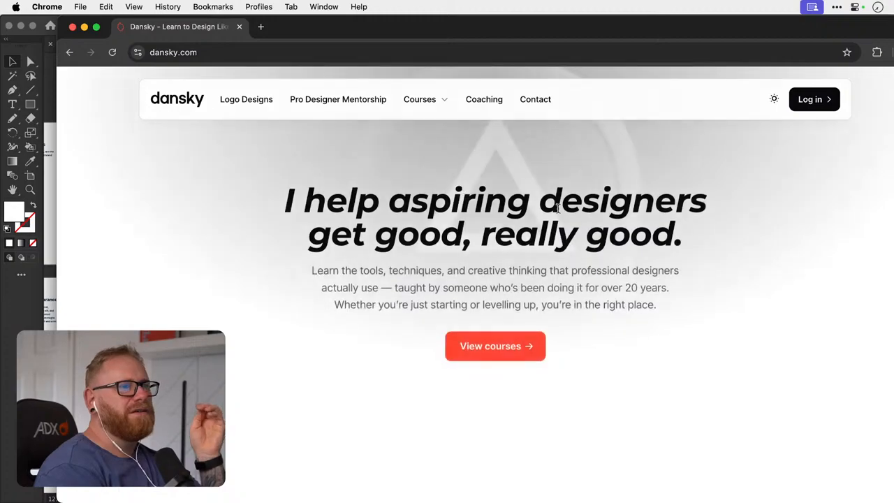
scroll(557, 209, down, 15)
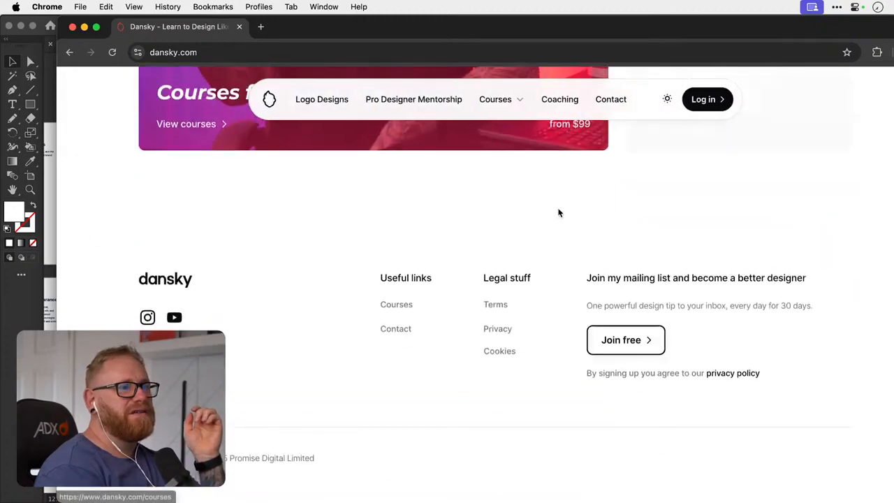
scroll(559, 214, up, 15)
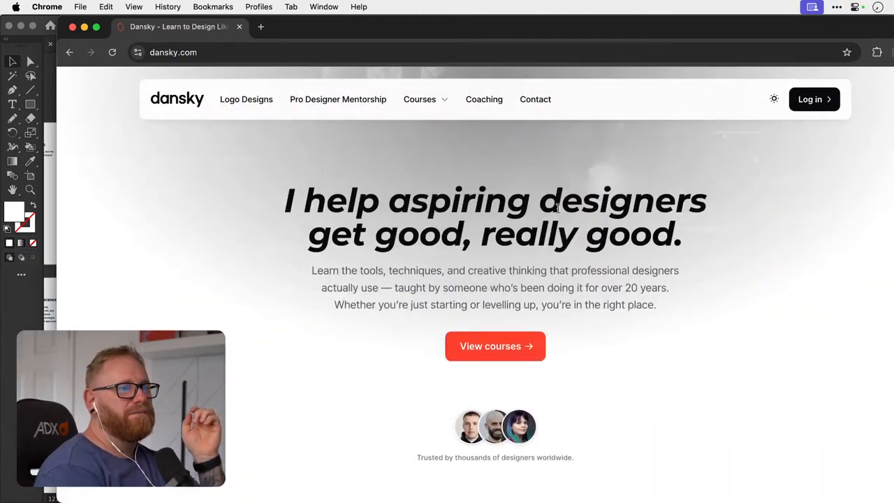
- Return to Illustrator, move the colour-tint strip further down the homepage artboard, and save Dansky Brand Guidelines 2025.ai
click(83, 26)
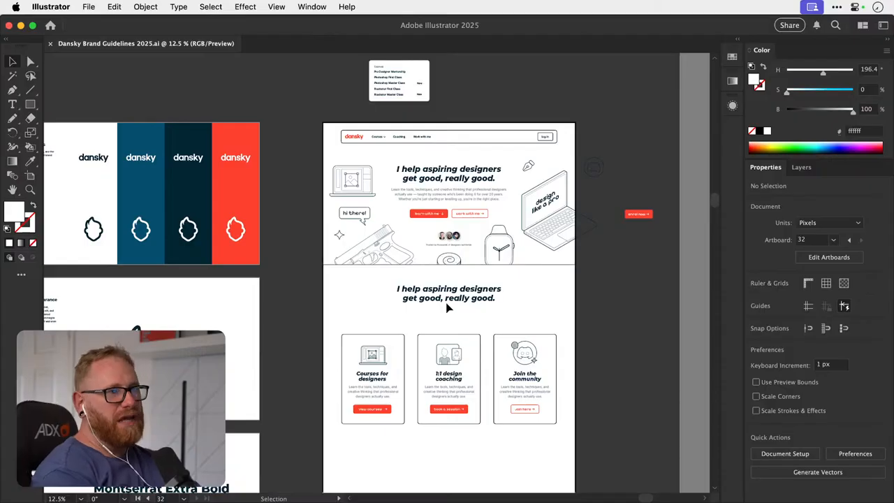
scroll(449, 305, down, 10)
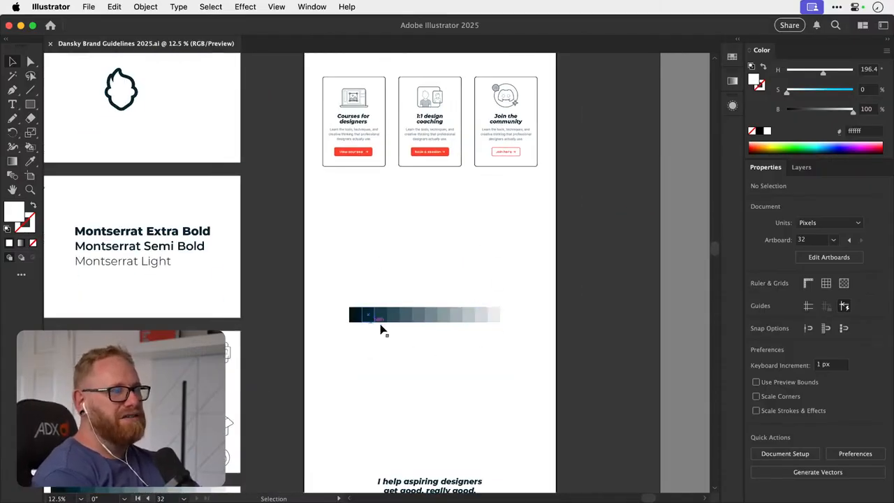
drag(381, 321, 381, 409)
click(417, 335)
scroll(417, 335, up, 10)
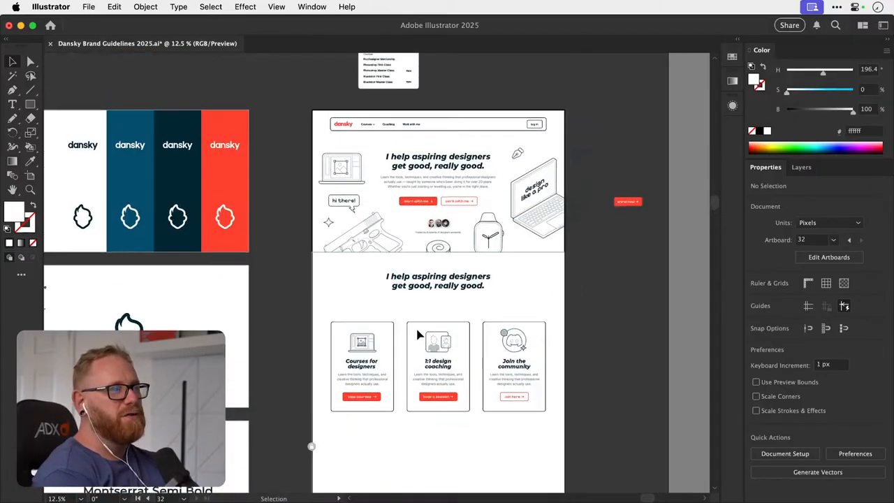
key(a)
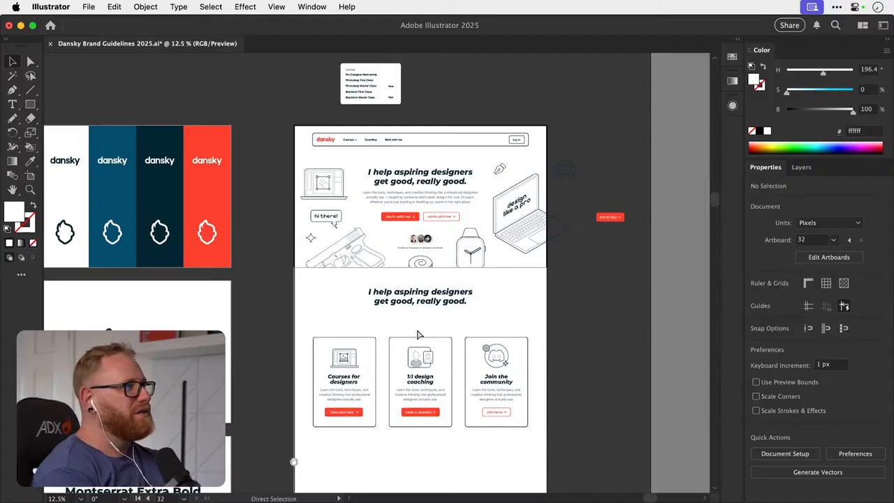
key(super+s)
key(v)
- Recolour the dansky wordmark and the underlined d monogram on the Primary Logo artboard with the brand red swatch, ff412d
scroll(419, 336, left, 15)
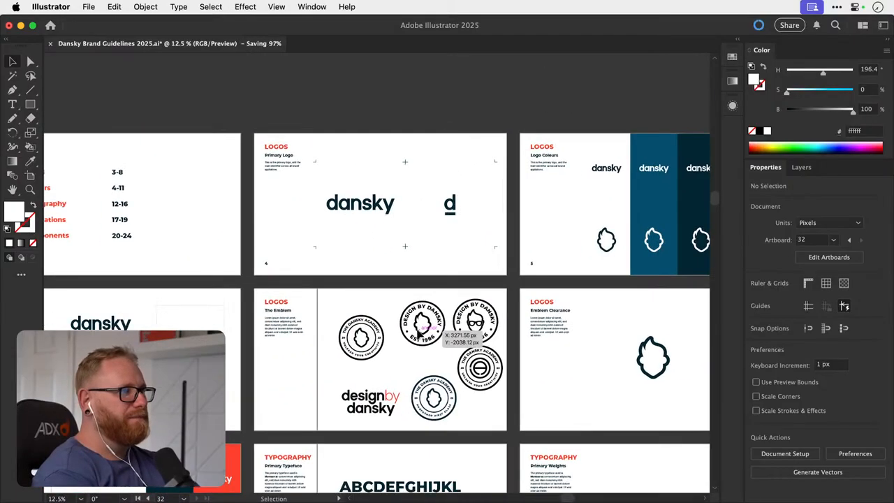
click(451, 202)
scroll(456, 185, up, 5)
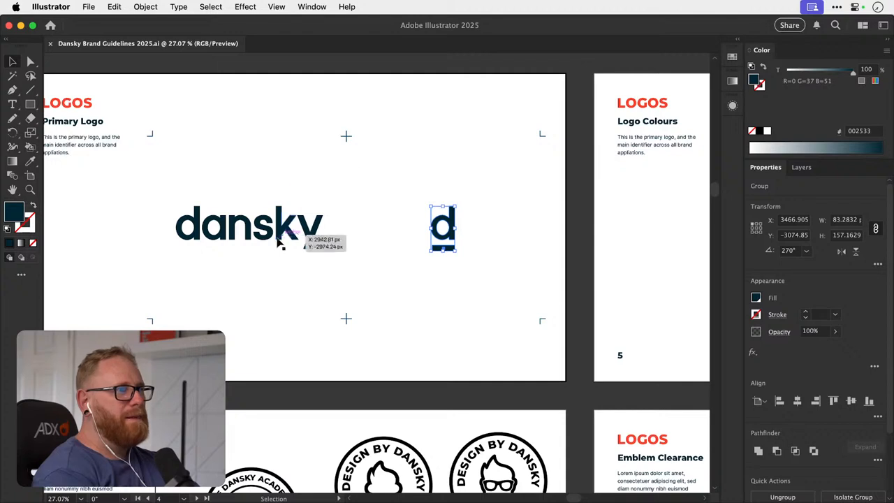
click(301, 243)
click(362, 194)
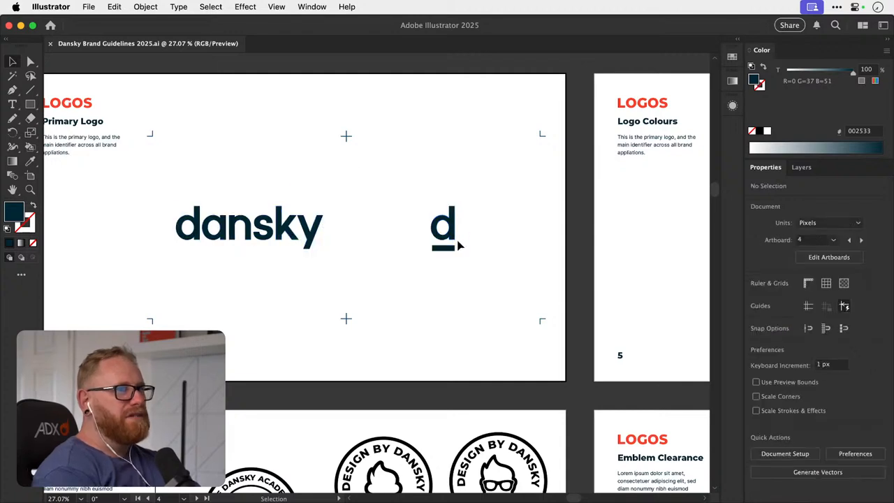
click(264, 232)
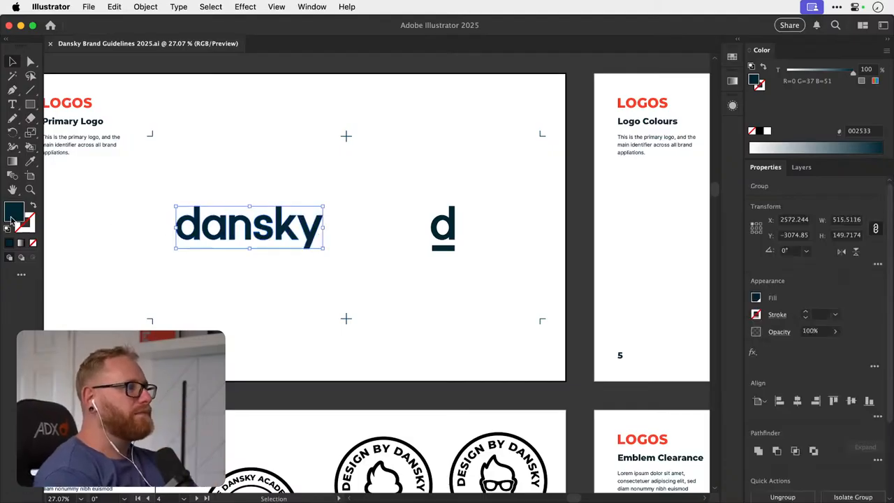
scroll(314, 161, right, 1)
click(731, 57)
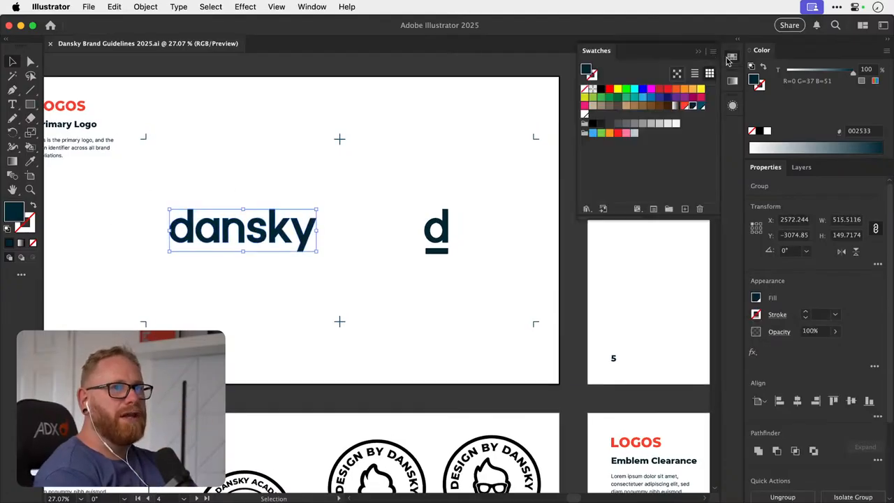
click(683, 106)
click(454, 236)
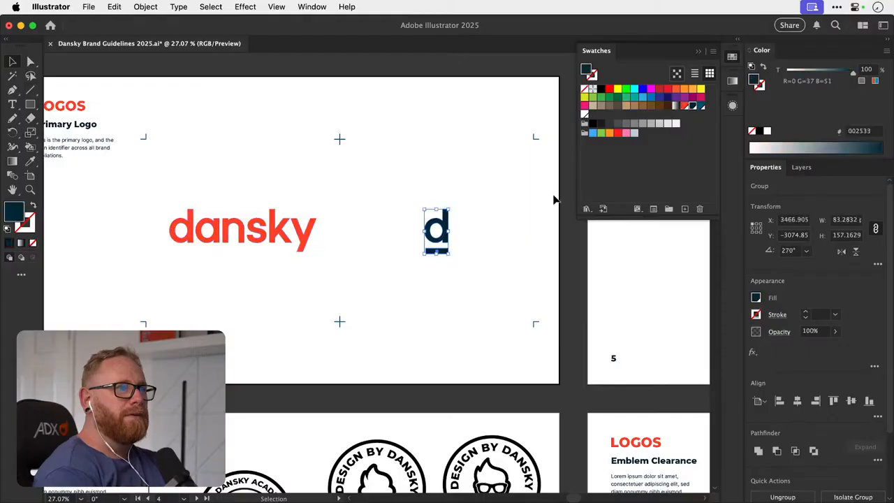
click(685, 106)
click(417, 186)
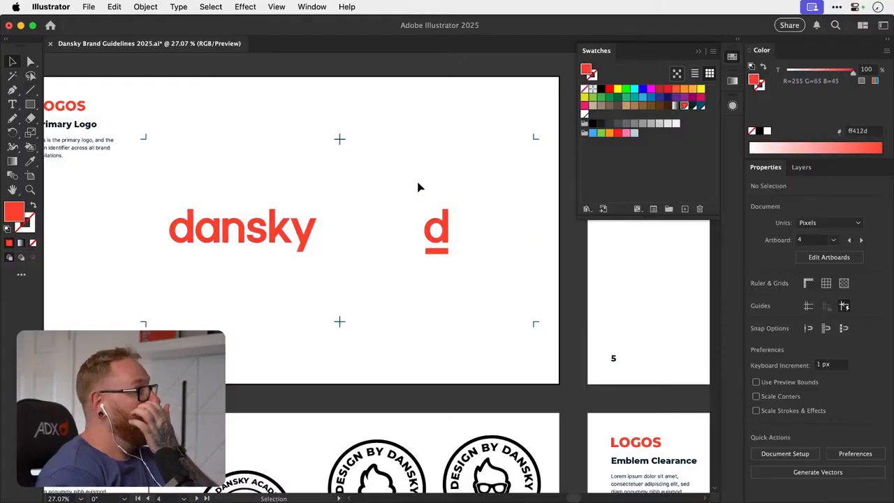
- Examine the logo colour treatments on the Logo Colours, Monogram Clearance and Colour Combinations artboards
scroll(419, 187, right, 10)
scroll(418, 187, right, 6)
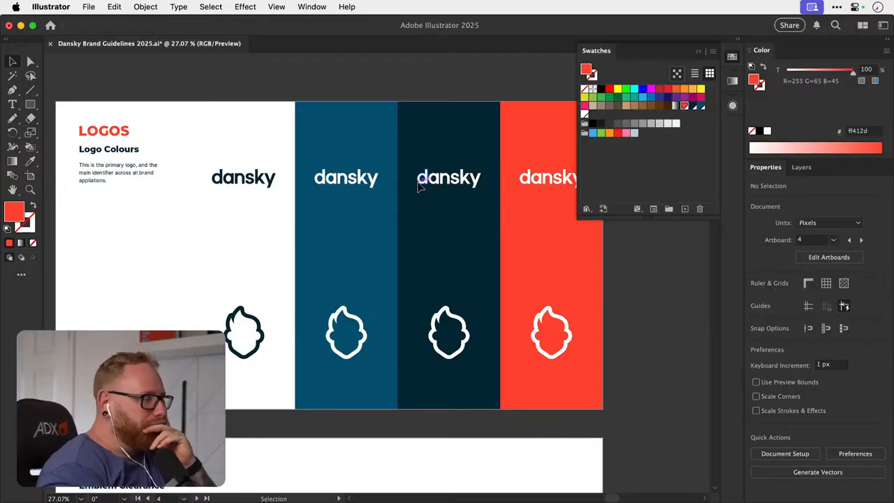
scroll(417, 185, down, 3)
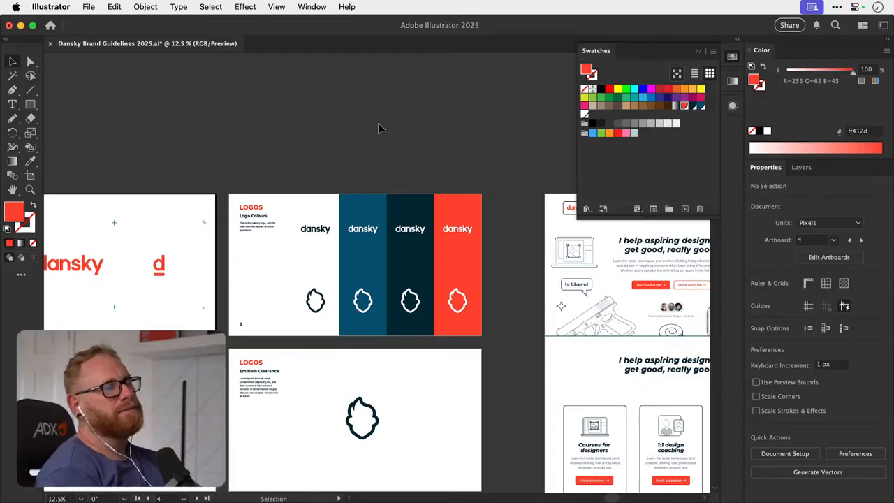
scroll(378, 124, left, 8)
scroll(378, 124, down, 2)
scroll(378, 128, left, 8)
scroll(378, 127, down, 2)
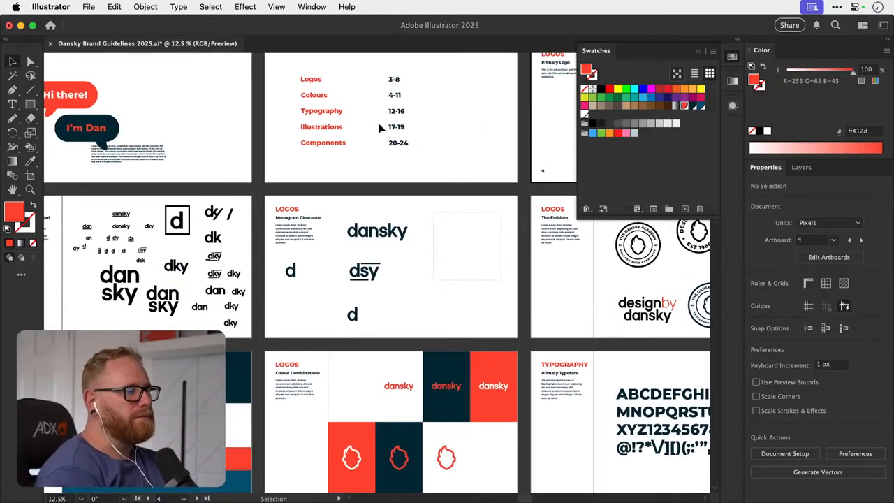
scroll(377, 128, down, 4)
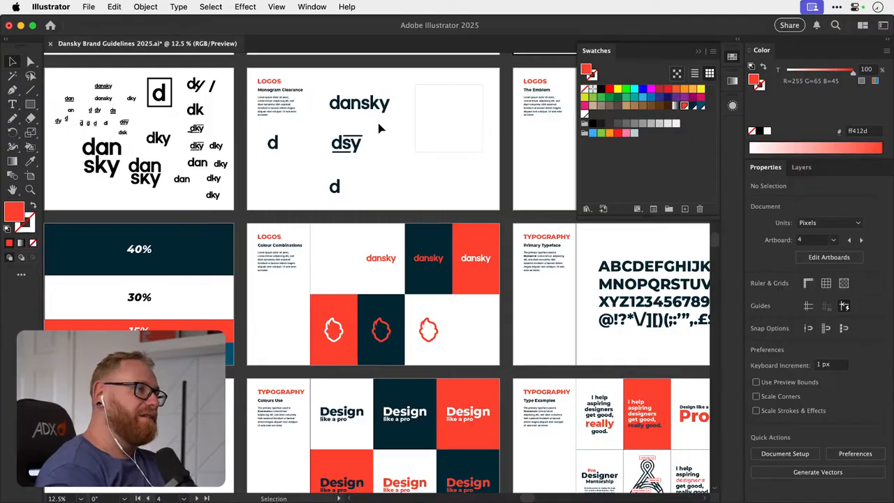
- Delete the two dark navy panels with their red emblem and red wordmark from the Colour Combinations artboard
scroll(378, 128, down, 3)
scroll(378, 128, right, 2)
key(z)
drag(342, 221, 493, 223)
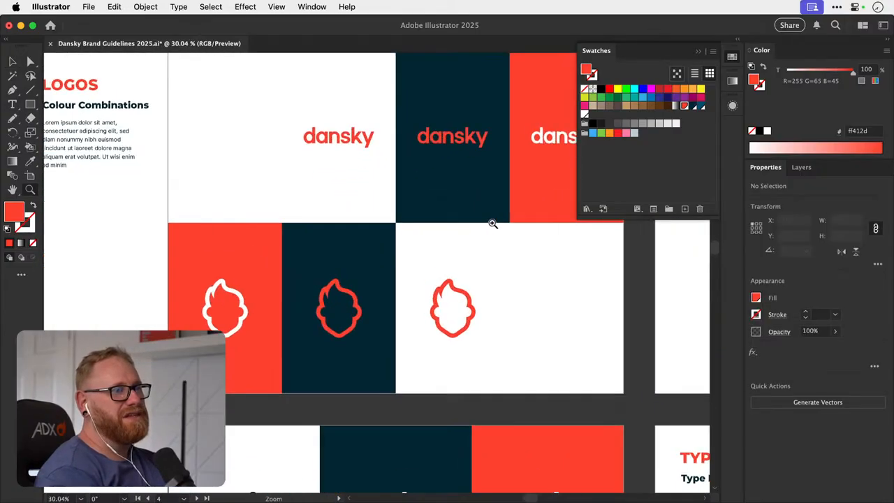
key(v)
click(356, 311)
key(Delete)
click(366, 252)
key(Delete)
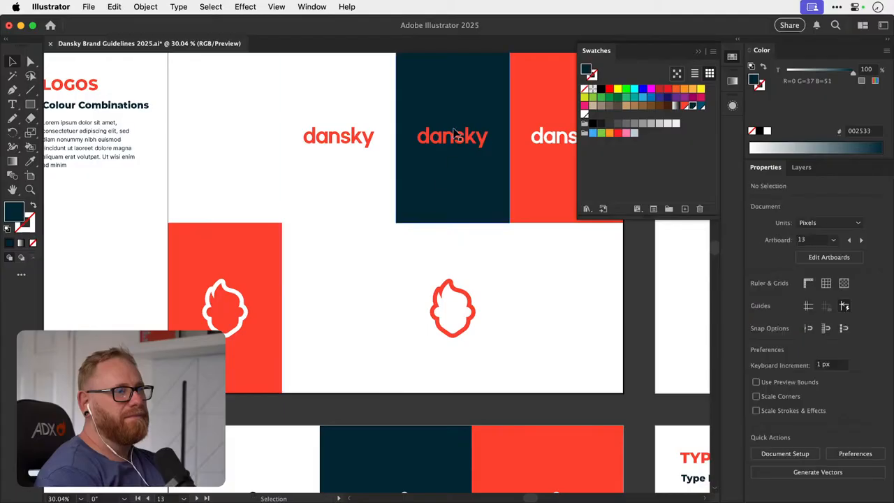
click(458, 145)
key(Delete)
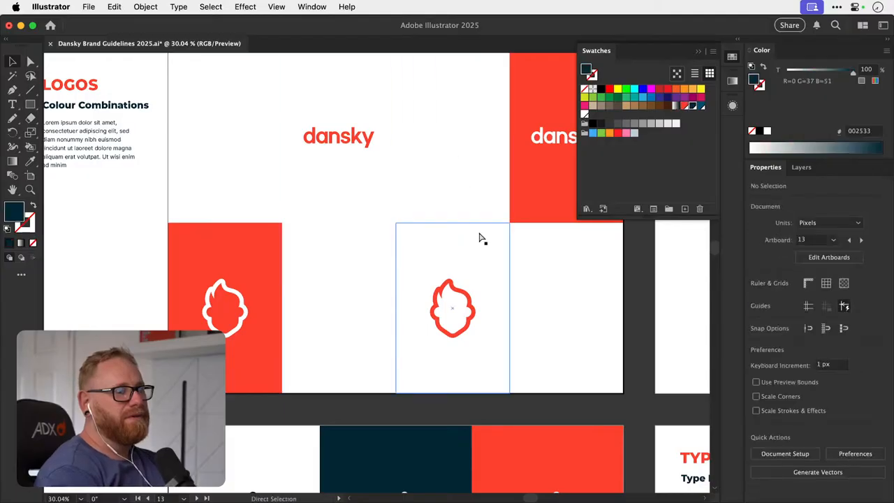
- Undo the deletion of the two dark navy panels and their red logos on the Colour Combinations artboard
key(super+z)
key(super+z)
key(super+z)
key(super+minus)
key(super+minus)
key(super+minus)
key(super+minus)
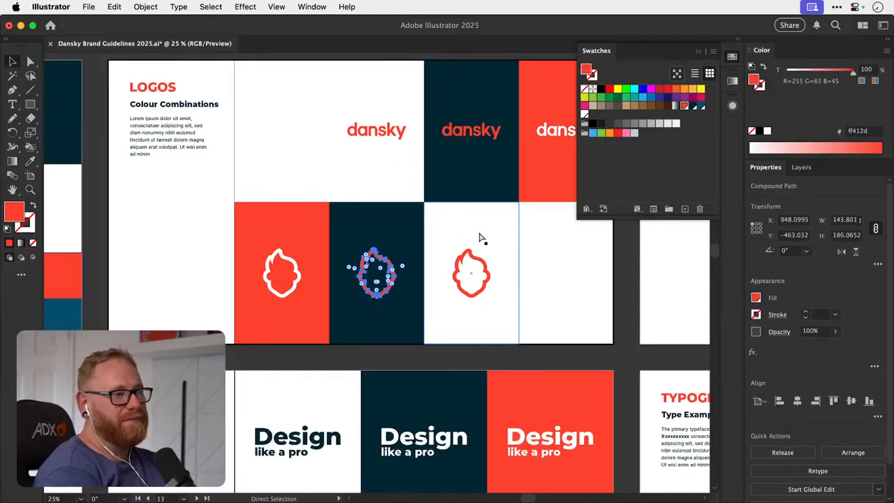
- Clear the artwork selection and collapse the Swatches panel to free up the view of all artboards
click(457, 232)
click(458, 232)
key(super+minus)
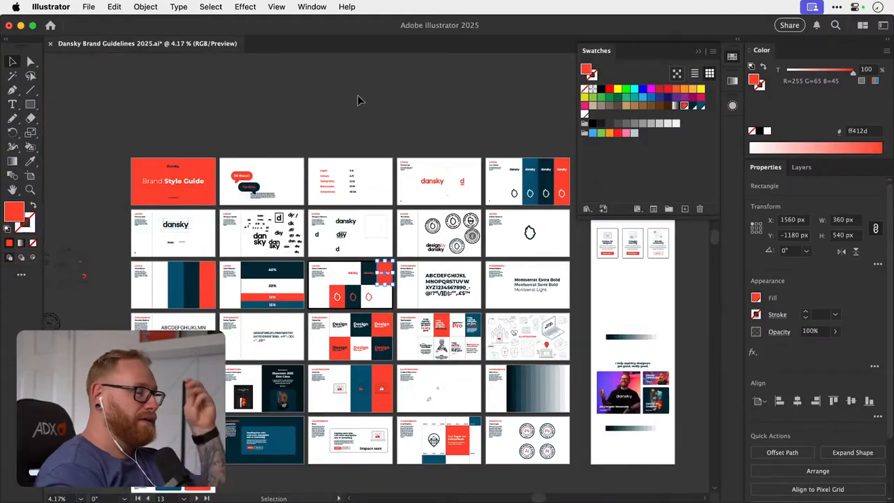
scroll(359, 100, right, 3)
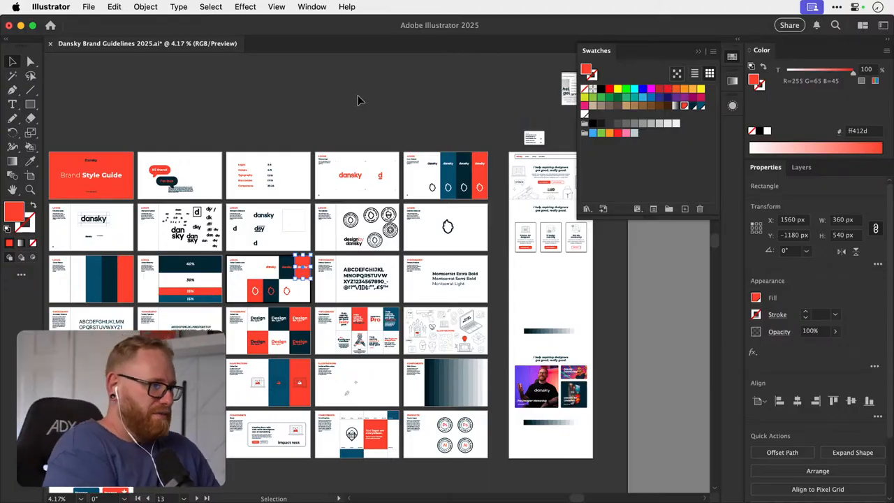
click(412, 105)
click(736, 60)
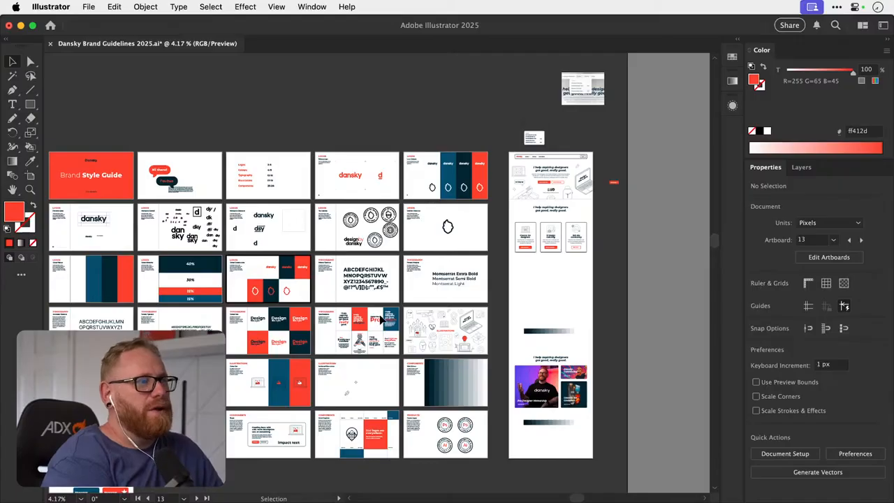
- Examine the three service cards and the empty space beneath them on the homepage artboard
scroll(381, 319, right, 3)
key(z)
click(467, 273)
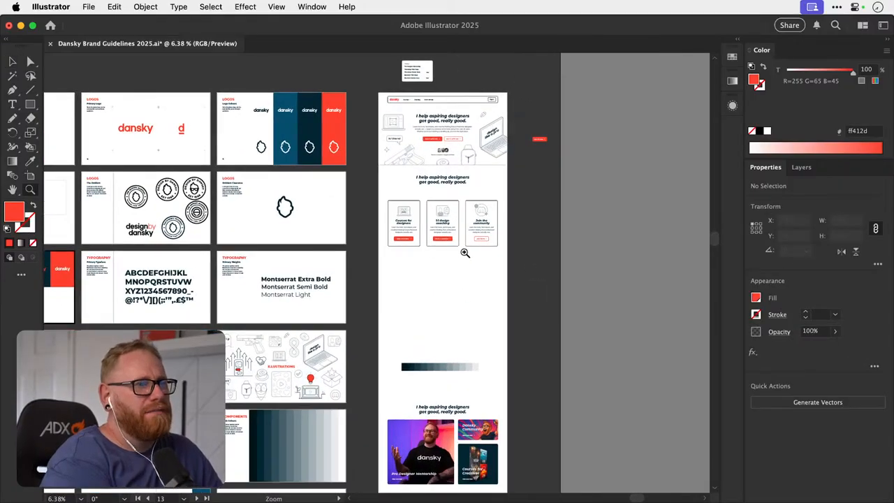
key(v)
key(z)
drag(455, 210, 397, 244)
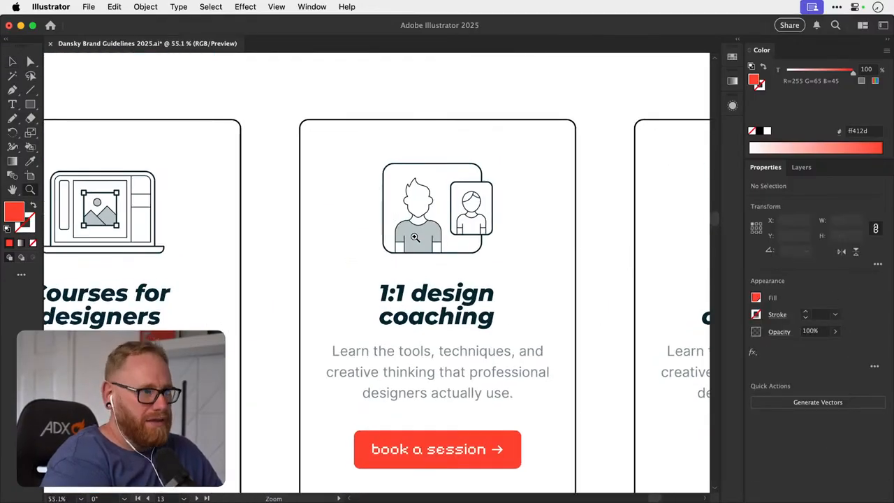
key(v)
key(super+minus)
key(super+minus)
key(super+minus)
key(super+minus)
scroll(422, 241, down, 5)
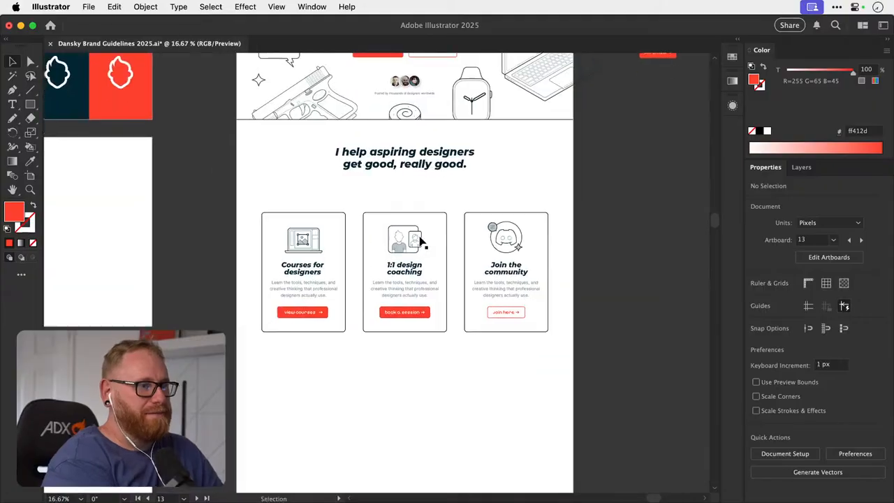
- Draw a full-width red rectangle, 1920 px wide and about 1146 px high, below the service cards on the homepage artboard
click(31, 92)
click(31, 104)
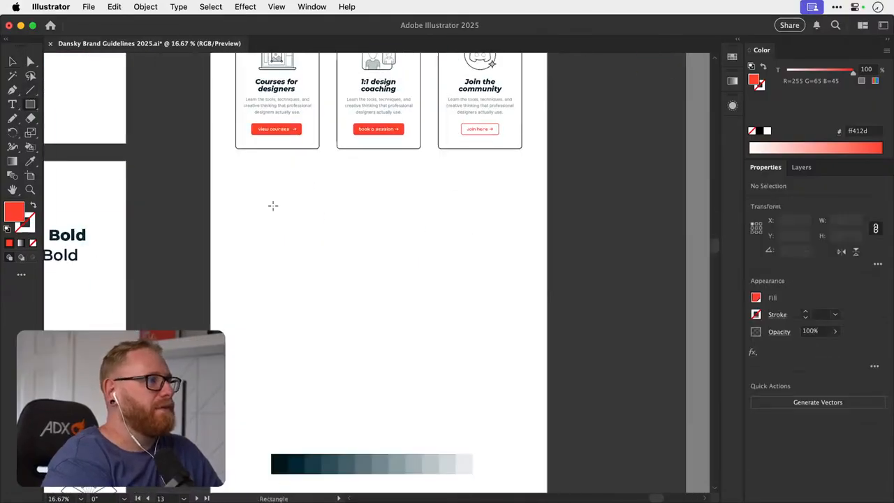
drag(209, 187, 547, 350)
key(v)
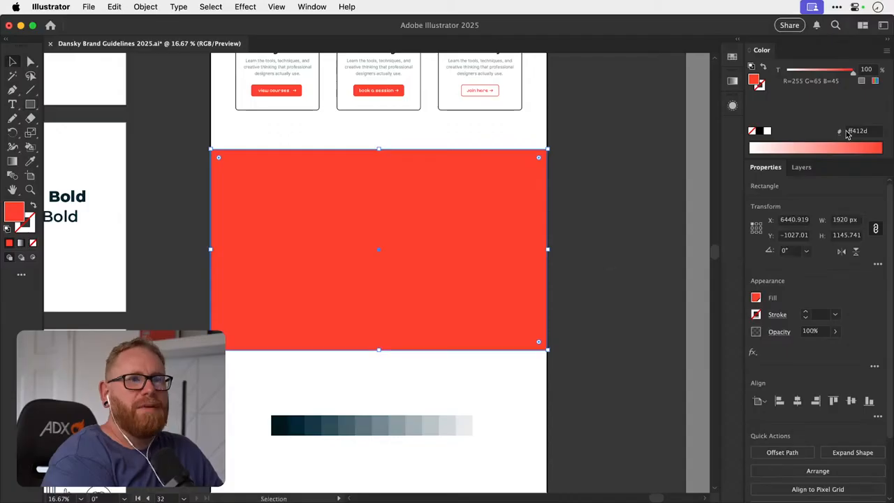
- Unlink the red rectangle's width and height proportions and set its height to 1000 px
click(876, 229)
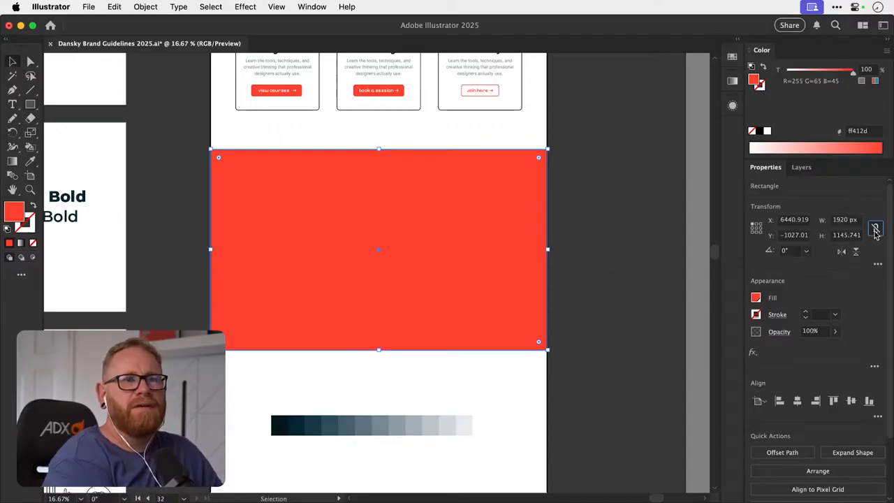
click(847, 235)
text(1800)
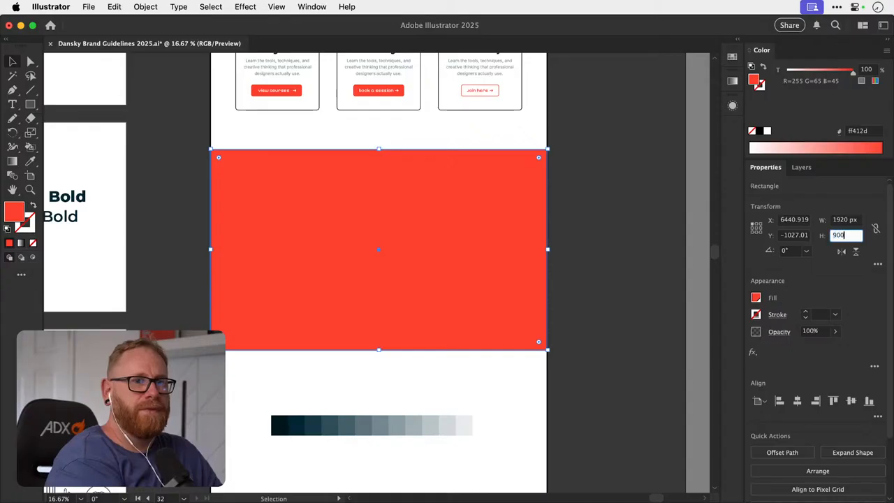
key(Return)
click(836, 236)
text(10)
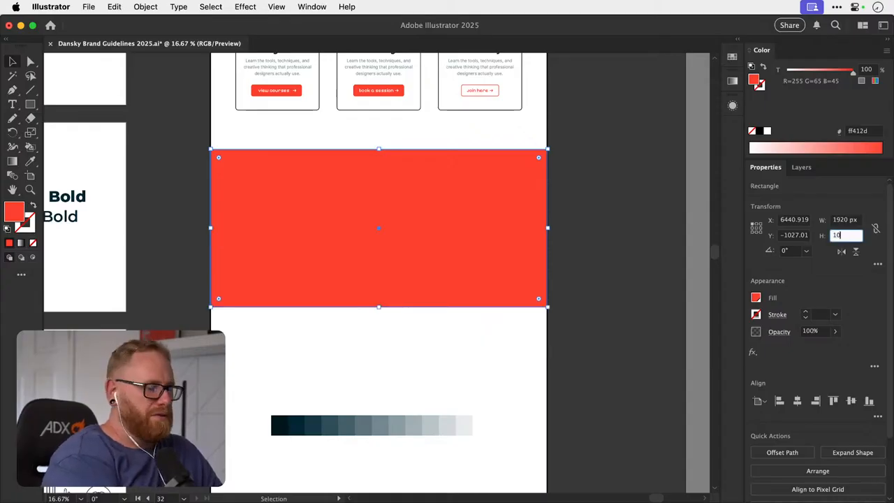
key(Return)
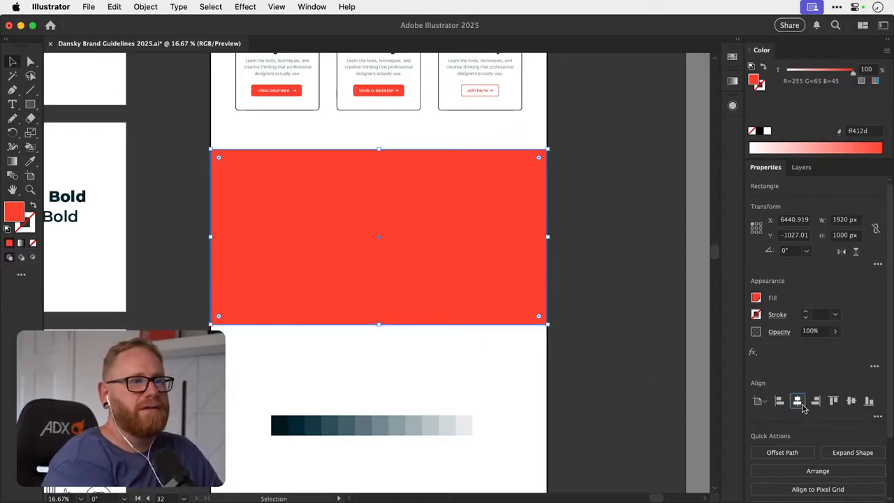
- Recolour the rectangle with the lightest tint, e8ebec, sampled from the colour-tint strip, and deselect it
scroll(578, 366, up, 5)
key(i)
scroll(582, 362, down, 4)
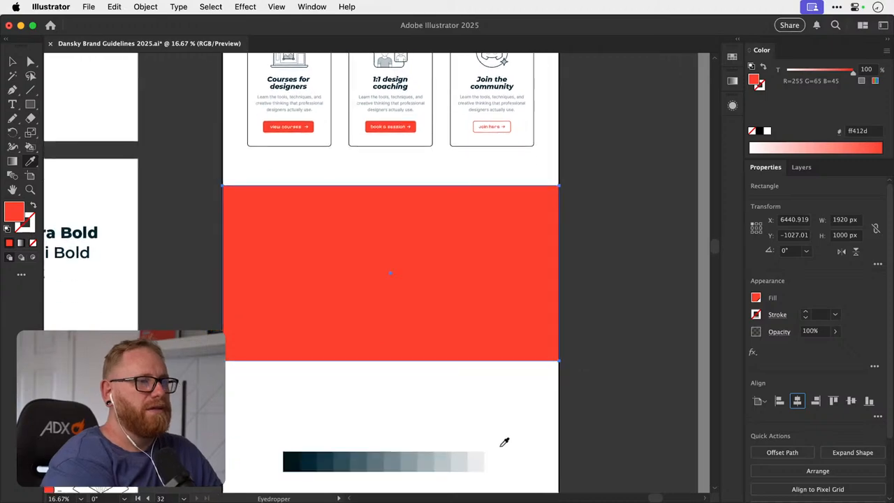
click(477, 460)
key(v)
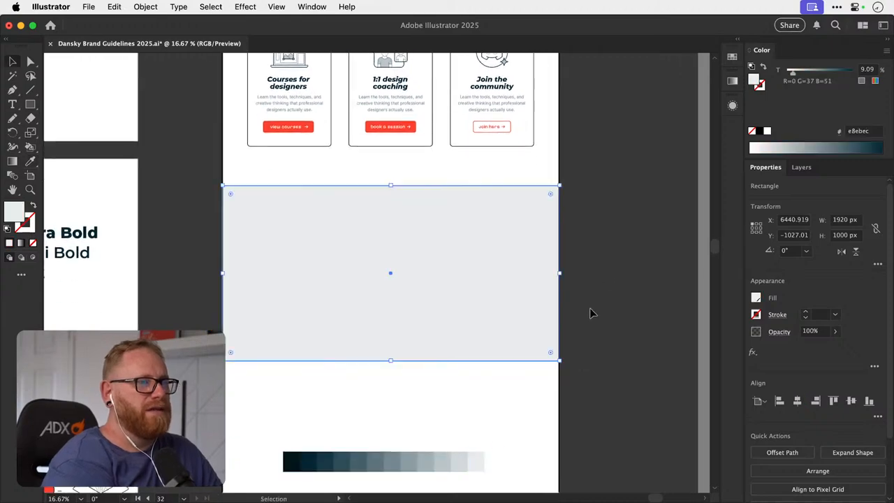
click(640, 336)
click(431, 314)
click(627, 292)
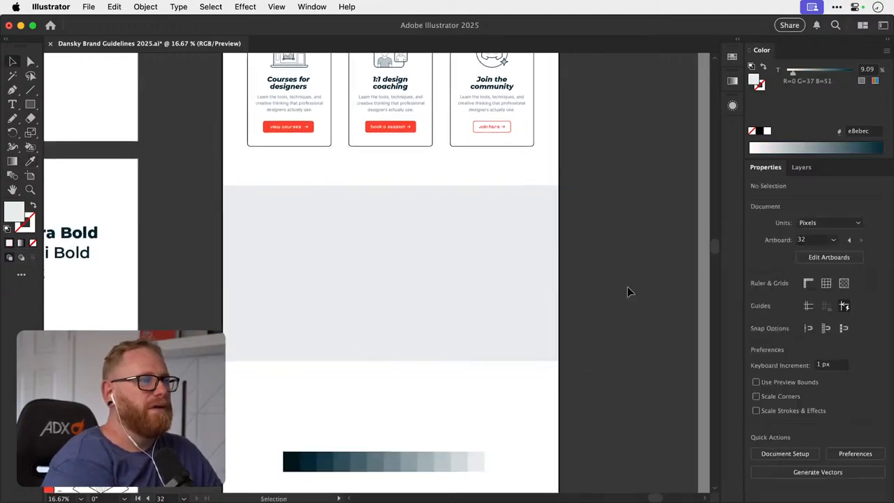
- Review the homepage layout with its pale grey band alongside the typography, illustration and logo guideline artboards
scroll(389, 275, up, 3)
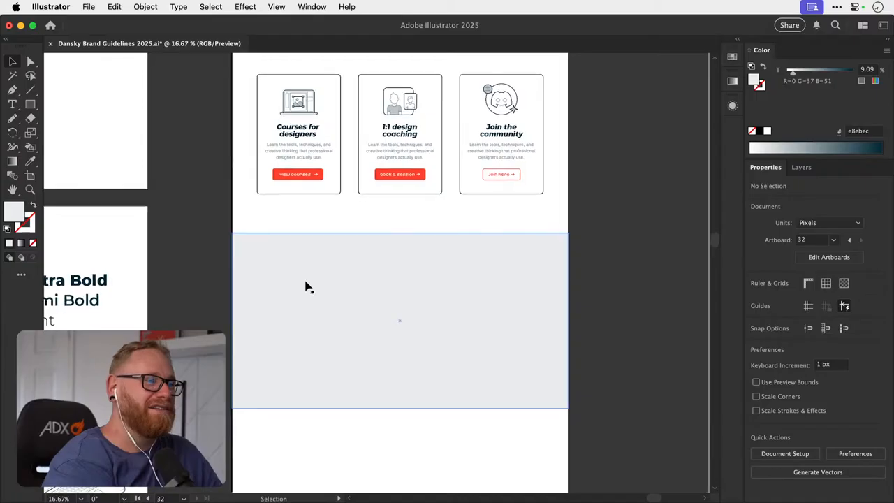
scroll(219, 299, up, 8)
scroll(219, 299, left, 3)
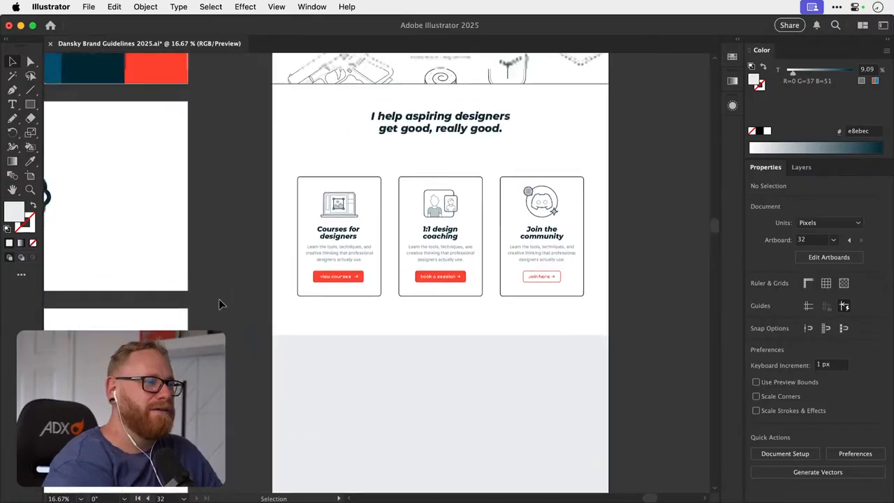
scroll(219, 303, up, 3)
scroll(218, 303, left, 8)
scroll(218, 303, down, 10)
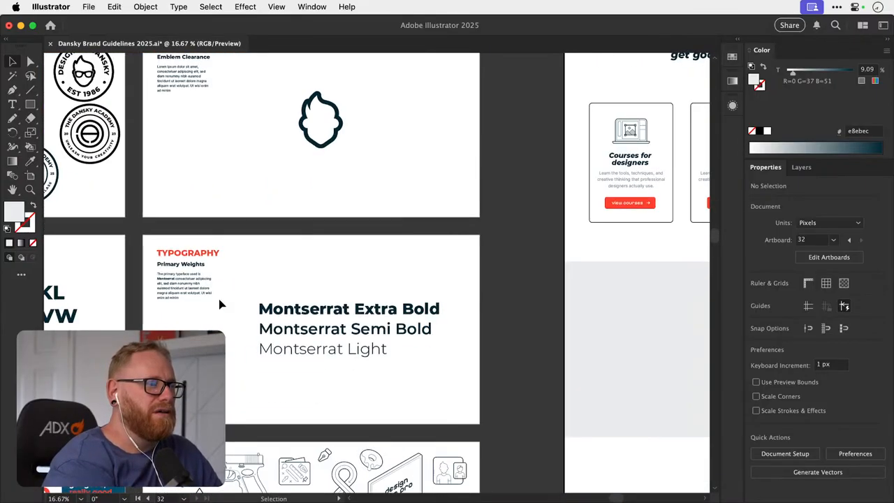
key(super+minus)
key(super+minus)
scroll(219, 303, down, 3)
scroll(218, 303, right, 6)
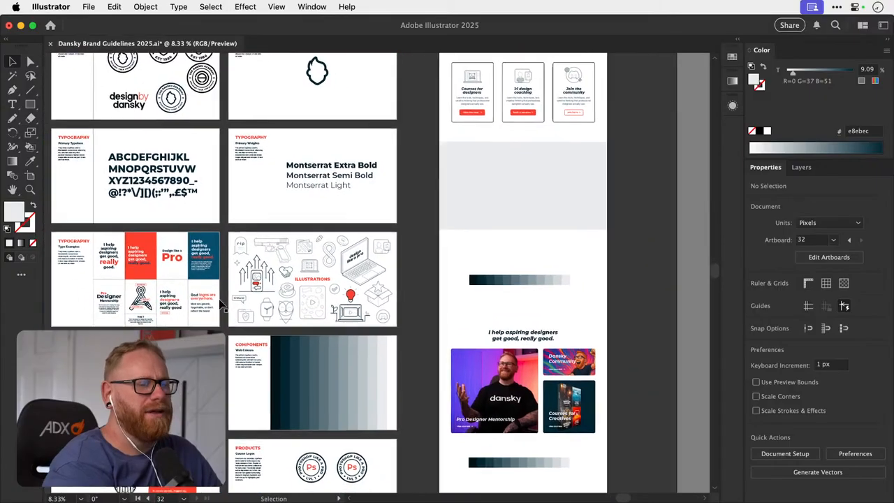
scroll(219, 303, up, 6)
scroll(219, 304, up, 1)
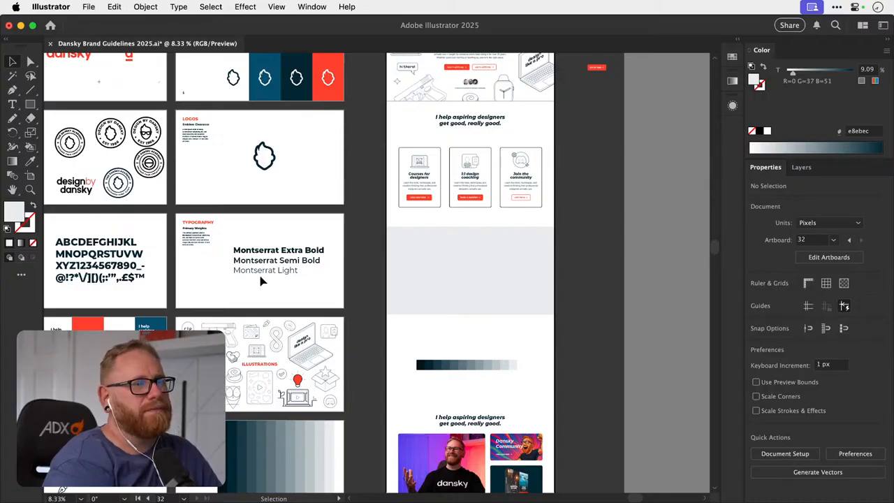
scroll(535, 194, up, 5)
scroll(535, 194, right, 3)
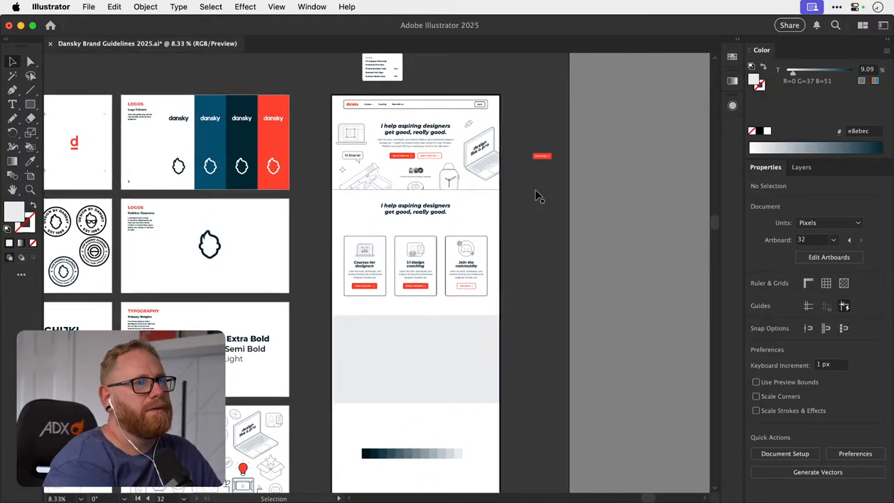
- Try filling the grey band with the darkest tint from the strip, 00131a, and undo the recolour
click(433, 366)
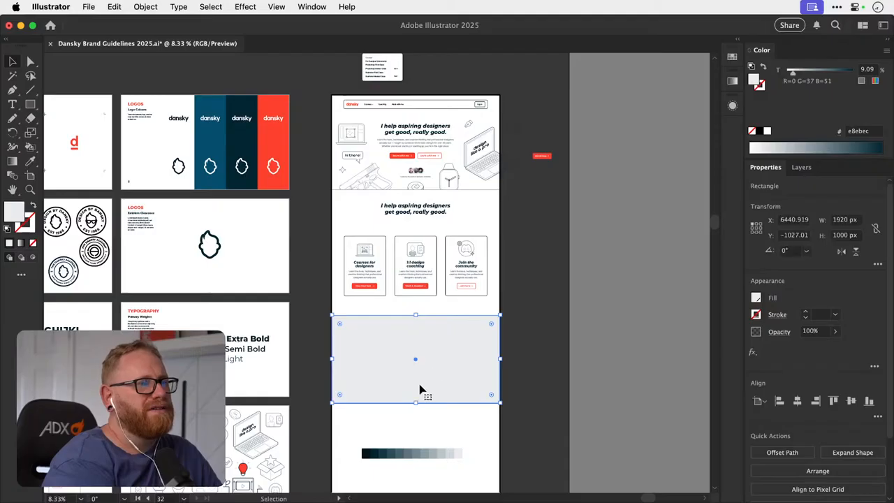
key(i)
click(365, 452)
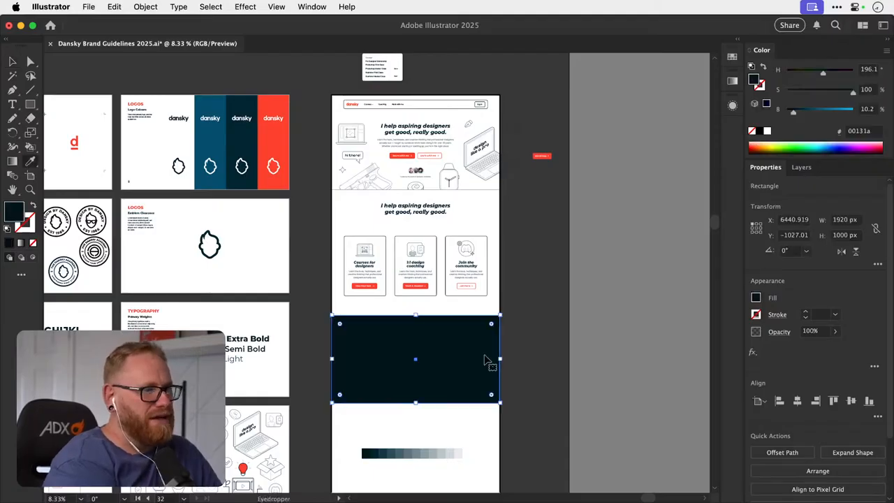
key(v)
click(617, 290)
key(super+z)
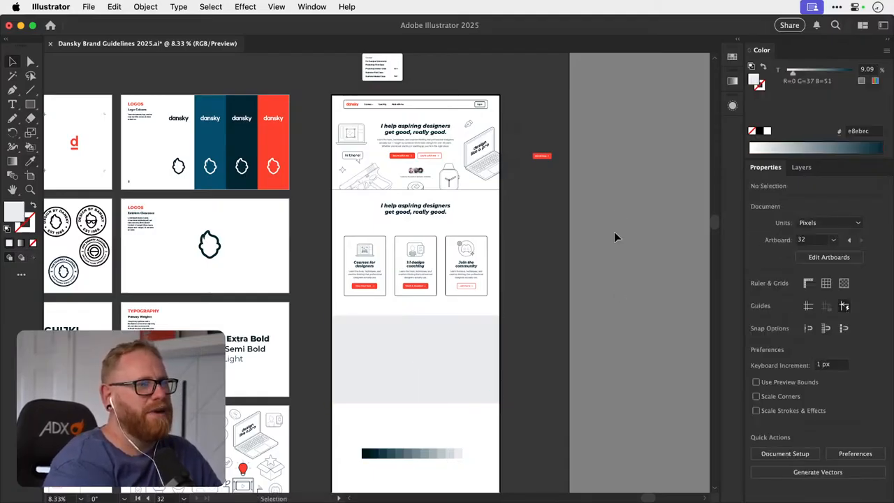
- Set the height of the pale grey band below the service cards to 1200 px and deselect it
scroll(533, 335, down, 4)
click(485, 315)
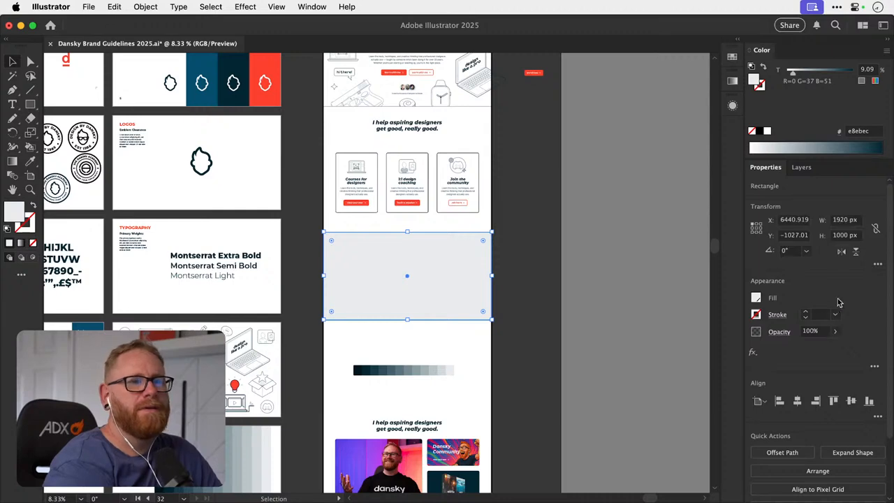
click(845, 235)
text(1200)
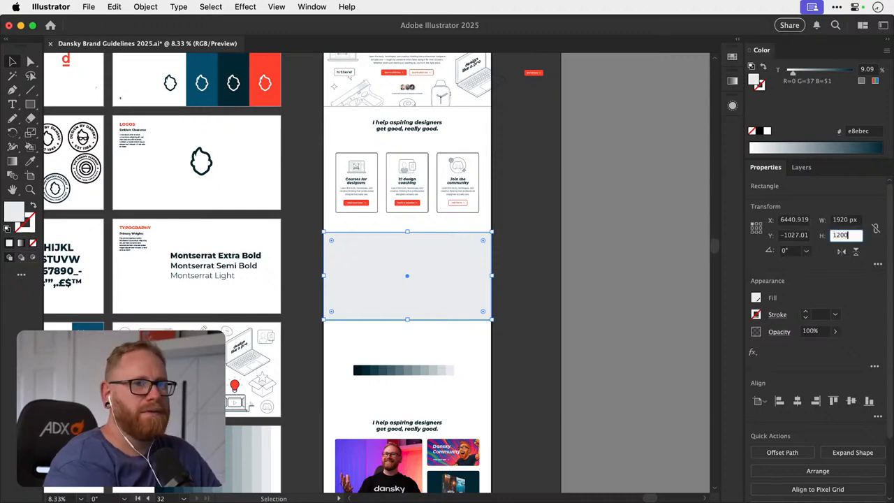
key(Return)
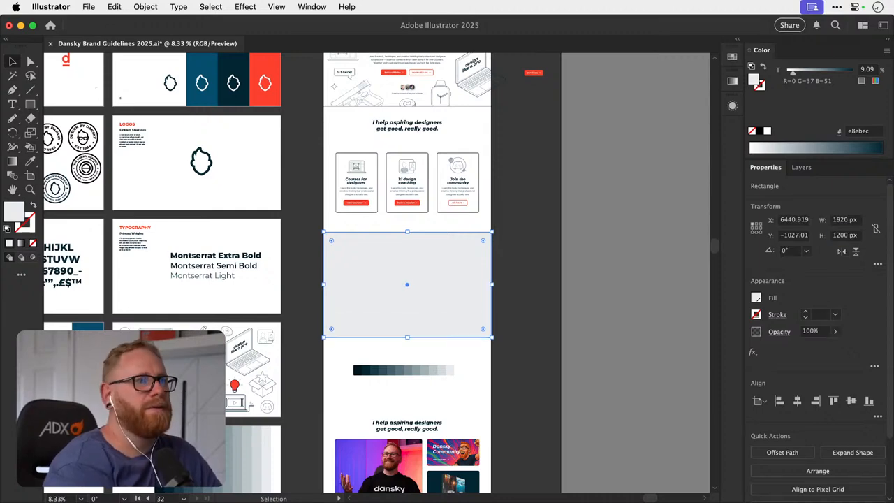
click(640, 194)
- Check the pale grey band's placement on the homepage, leave it unselected, and switch to Discord
scroll(640, 194, down, 3)
scroll(640, 193, left, 1)
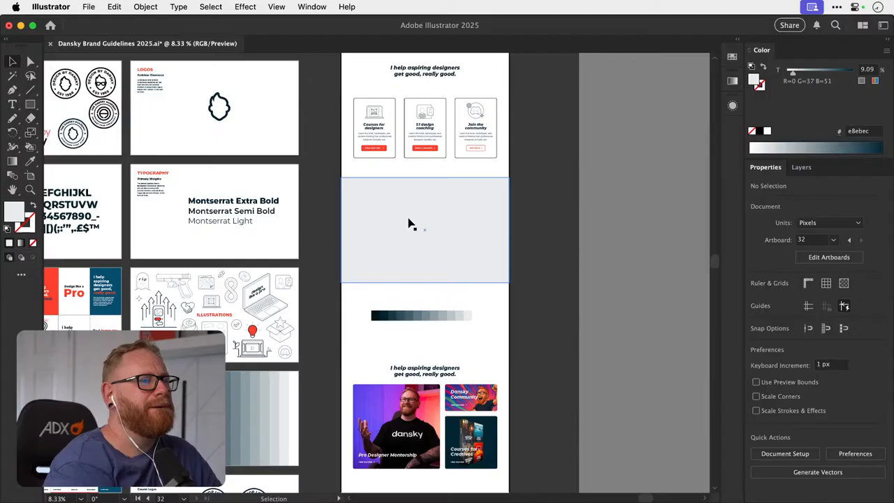
click(410, 223)
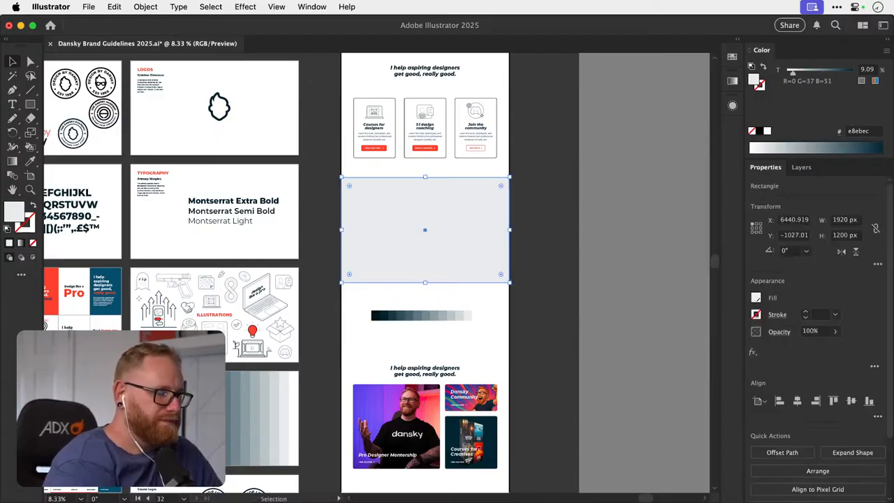
click(675, 310)
key(super+Tab)
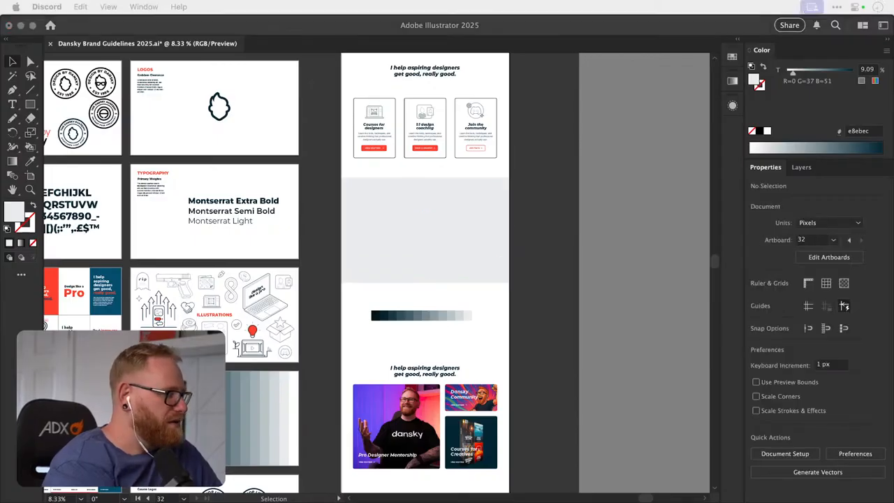
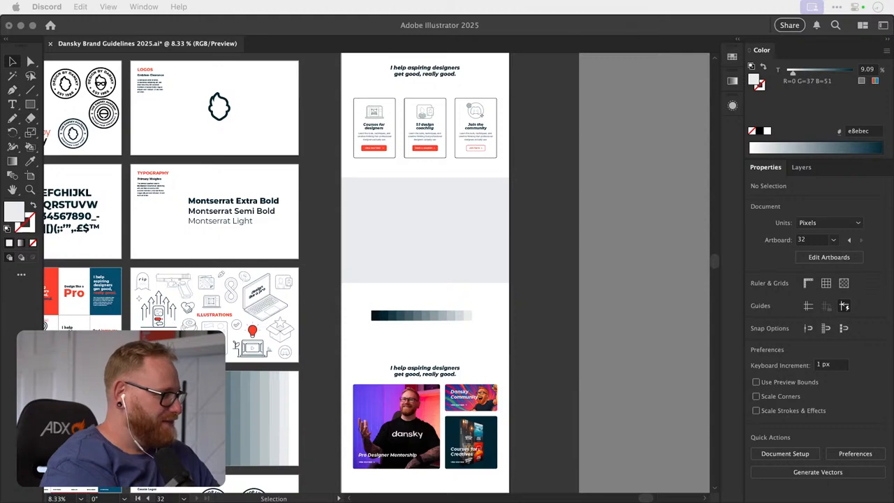
- Switch to Illustrator and save the Dansky Brand Guidelines 2025.ai document
key(super+Tab)
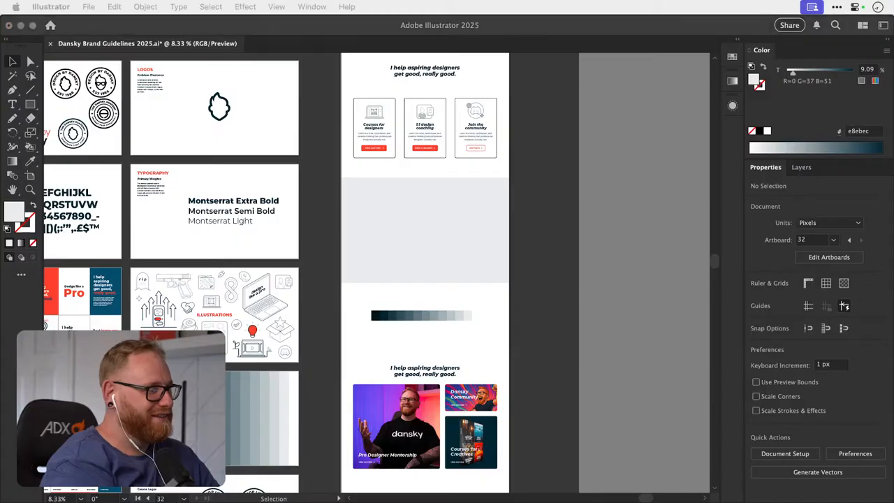
click(648, 274)
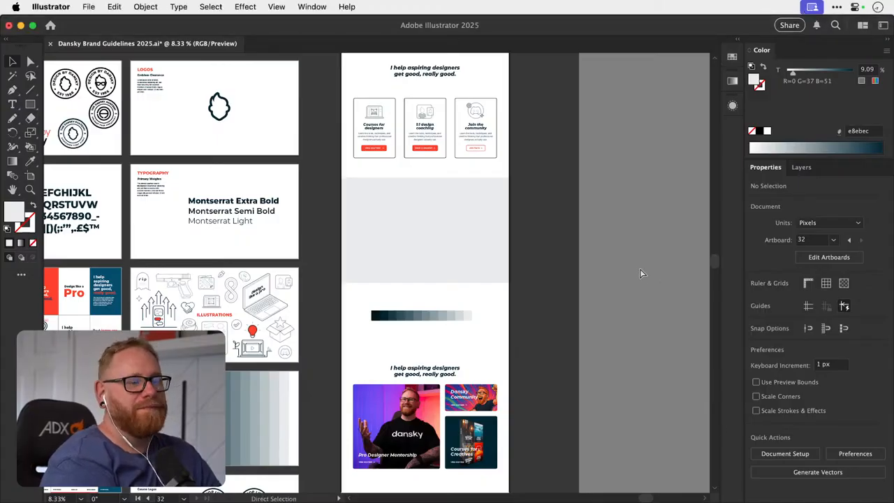
key(super+s)
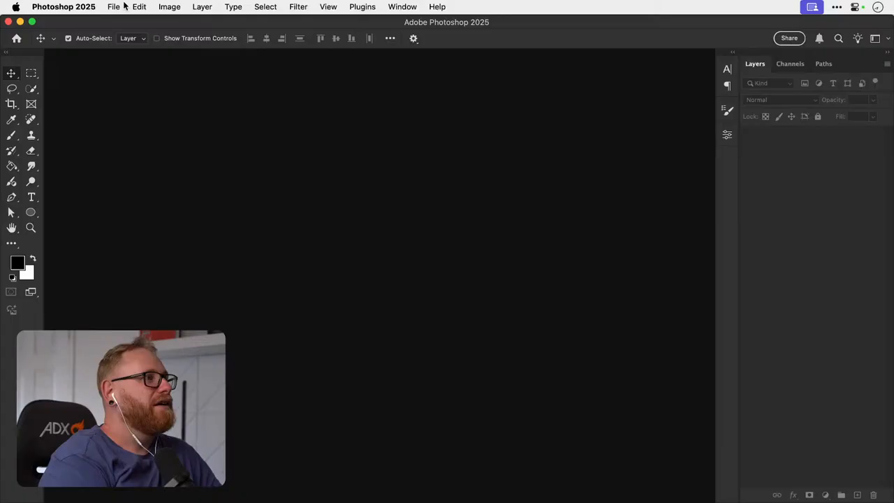
- Switch to Photoshop and open the recent file Demon Hunter 3.psdc
click(121, 6)
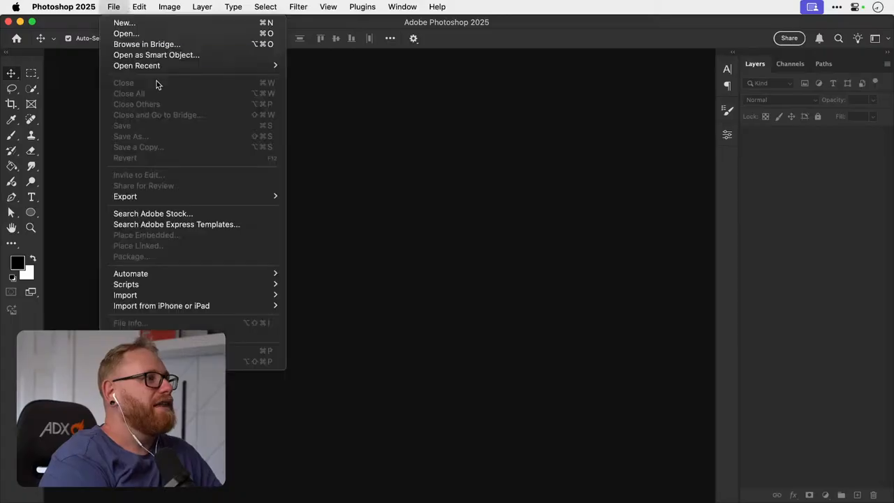
mouse_move(255, 65)
click(323, 65)
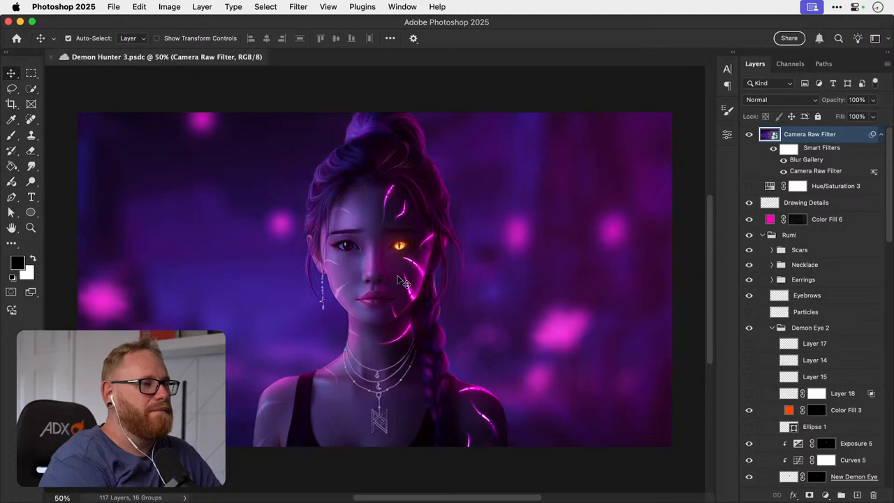
- Hide the Blur Gallery smart filter on the Camera Raw Filter layer while viewing the necklace up close
key(z)
click(384, 433)
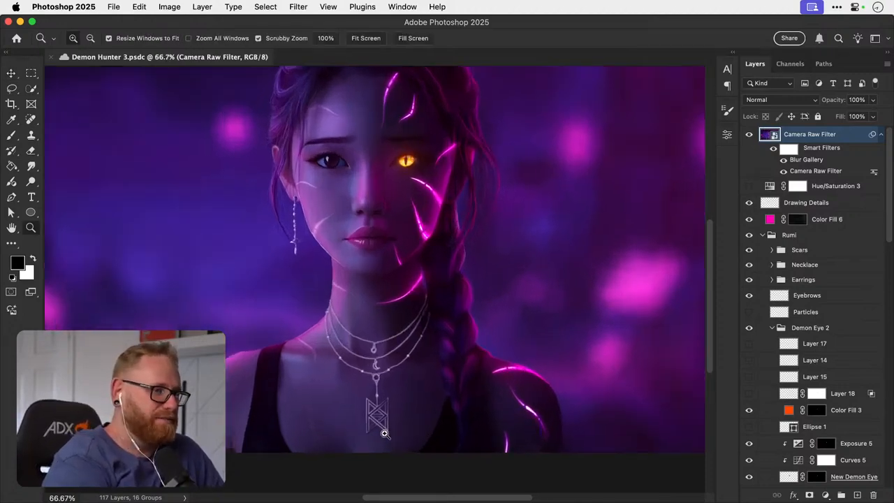
click(385, 433)
click(384, 433)
scroll(384, 433, up, 3)
key(v)
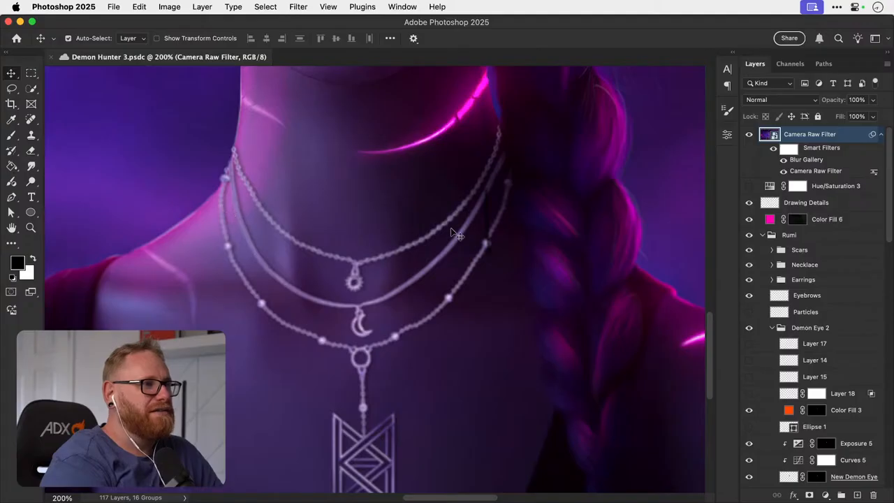
click(784, 159)
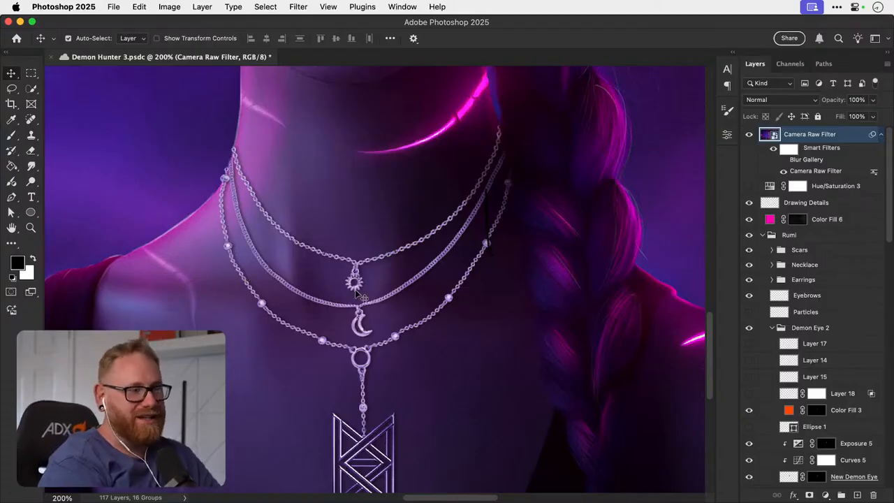
- Examine the necklace chains, charms and geometric pendant up close, and view the whole portrait again
scroll(356, 294, down, 5)
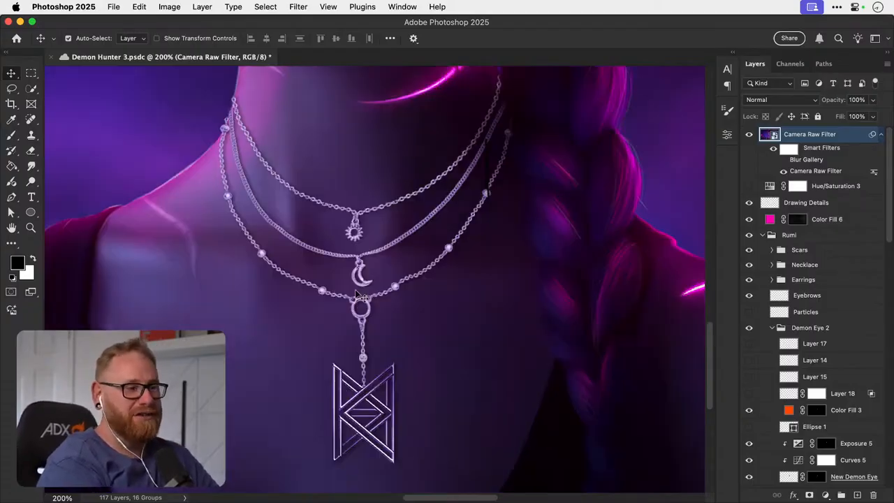
super+click(365, 292)
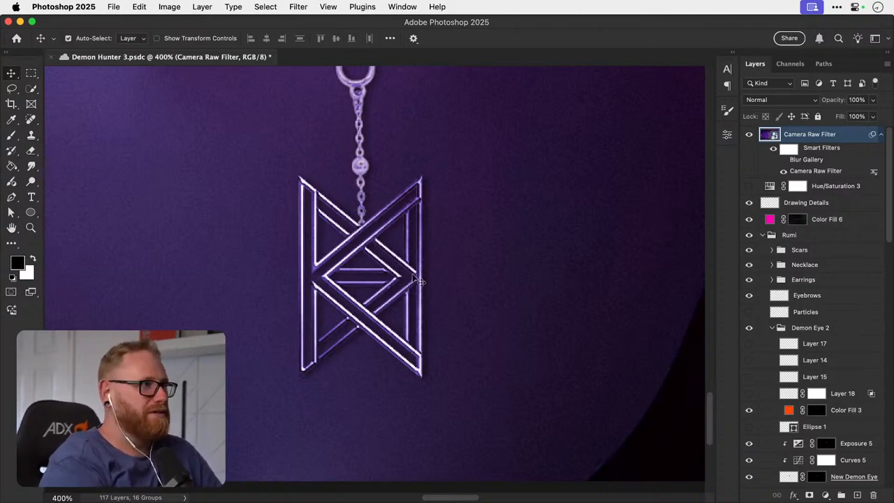
key(super+minus)
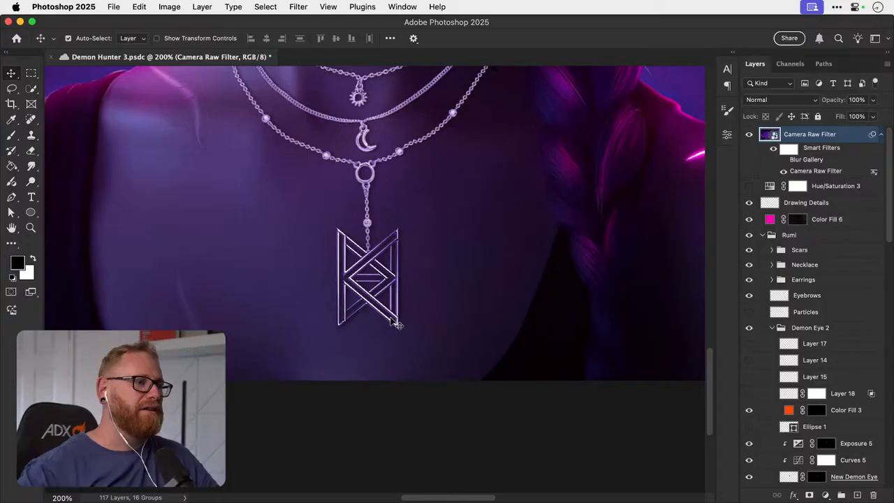
super+click(370, 254)
super+click(371, 254)
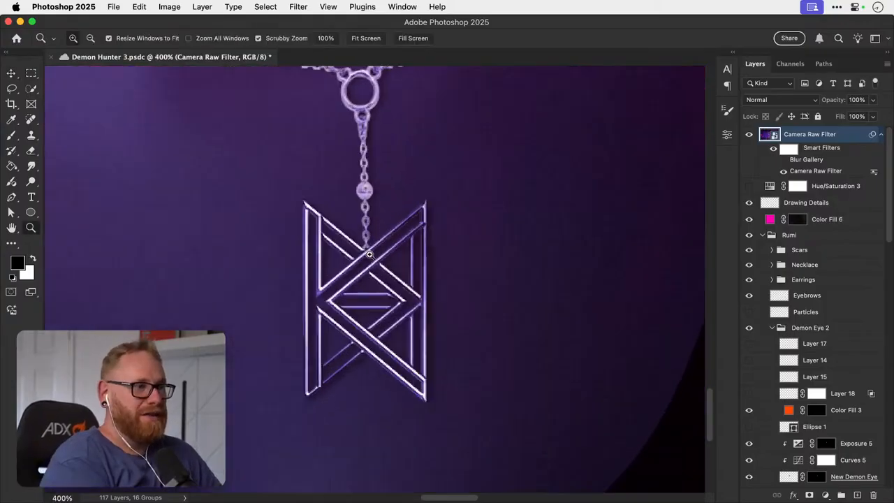
super+click(370, 254)
key(super+minus)
key(super+minus)
key(super+minus)
key(super+minus)
key(super+minus)
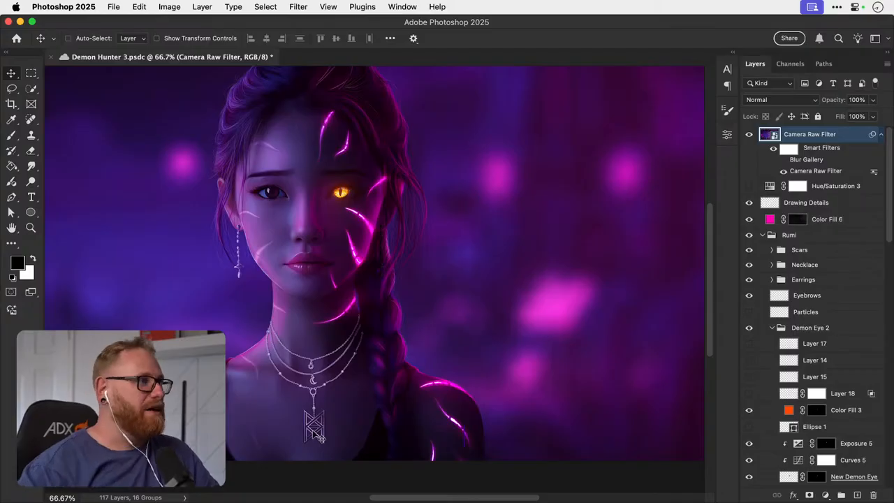
- Save and close Demon Hunter 3.psdc, and switch back to Illustrator
key(cmd+s)
key(cmd+w)
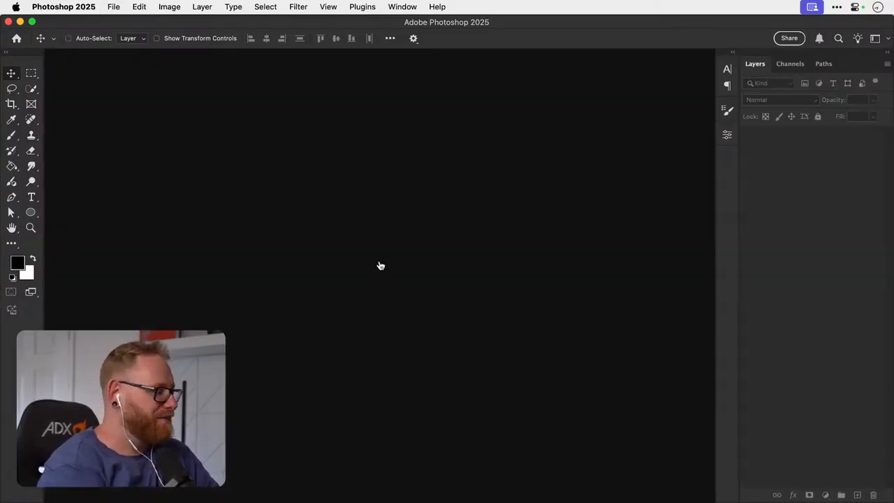
key(super+Tab)
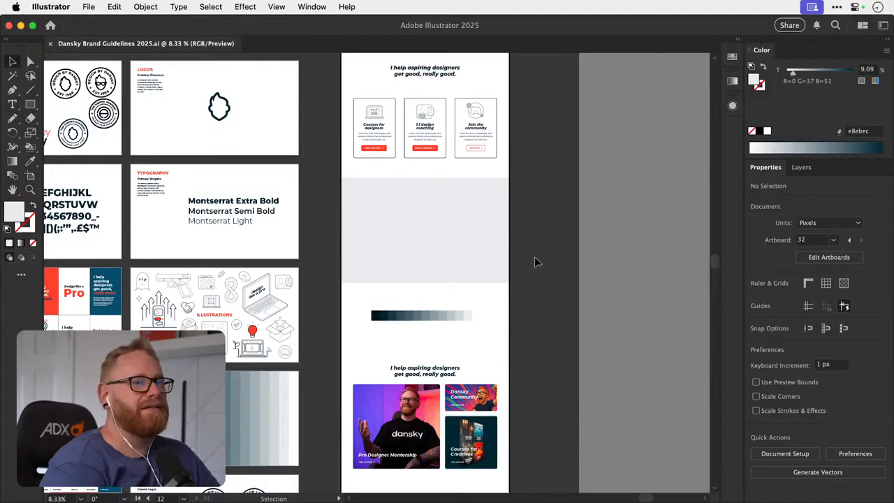
- Examine the navigation bar and hero section of the homepage mockup on artboard 32
scroll(534, 262, up, 5)
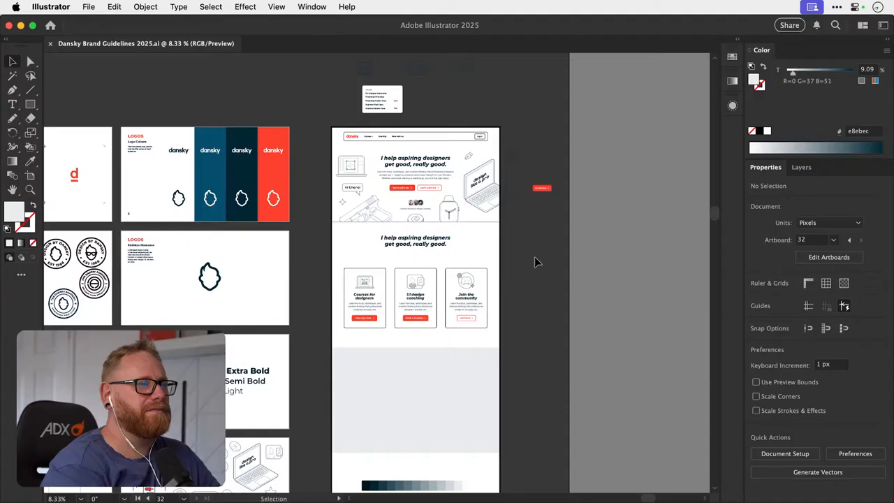
key(z)
drag(430, 126, 557, 146)
key(v)
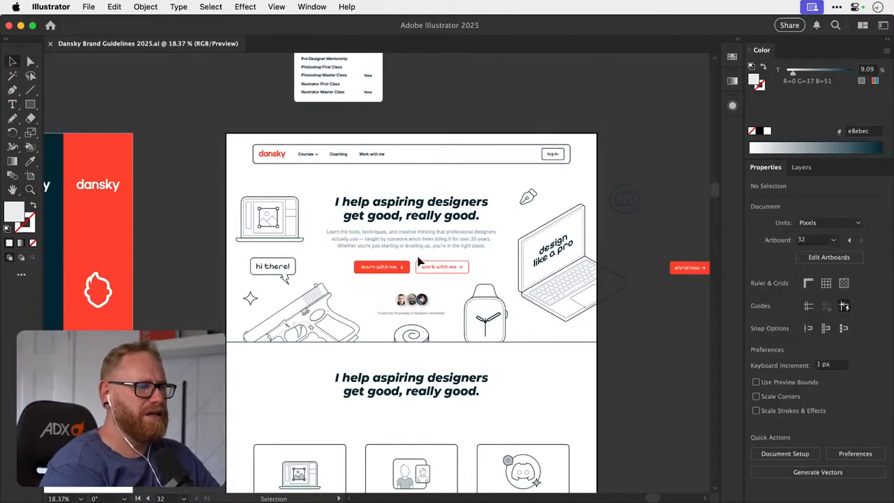
click(455, 163)
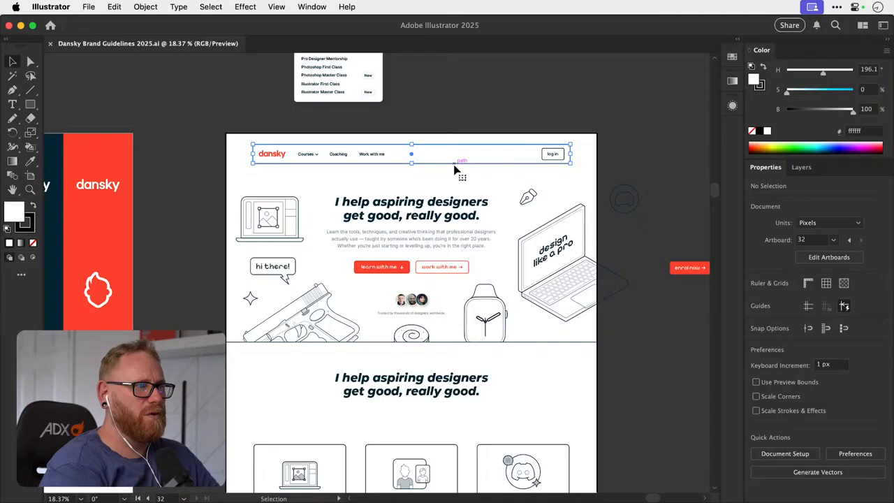
click(435, 122)
scroll(437, 120, down, 2)
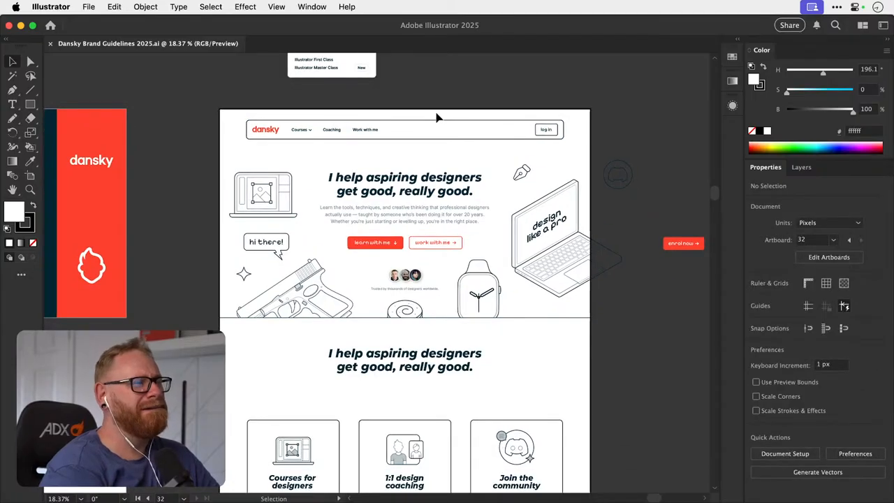
- Try swapping the fill and stroke colours of the homepage navigation bar rectangle, and undo the swap
click(433, 122)
key(shift+x)
click(461, 79)
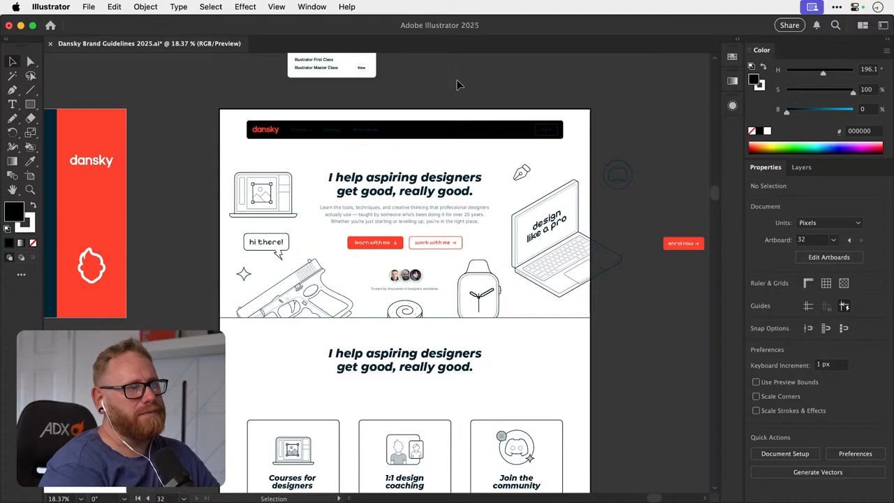
key(z)
drag(391, 110, 409, 105)
key(super+z)
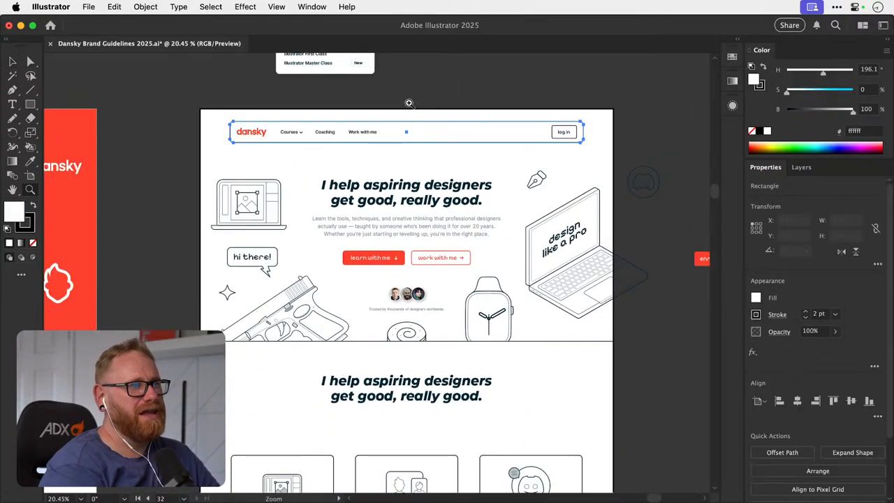
key(v)
click(419, 95)
- Review the homepage mockup's sections alongside the neighbouring brand guideline artboards
scroll(419, 94, down, 5)
scroll(419, 94, up, 5)
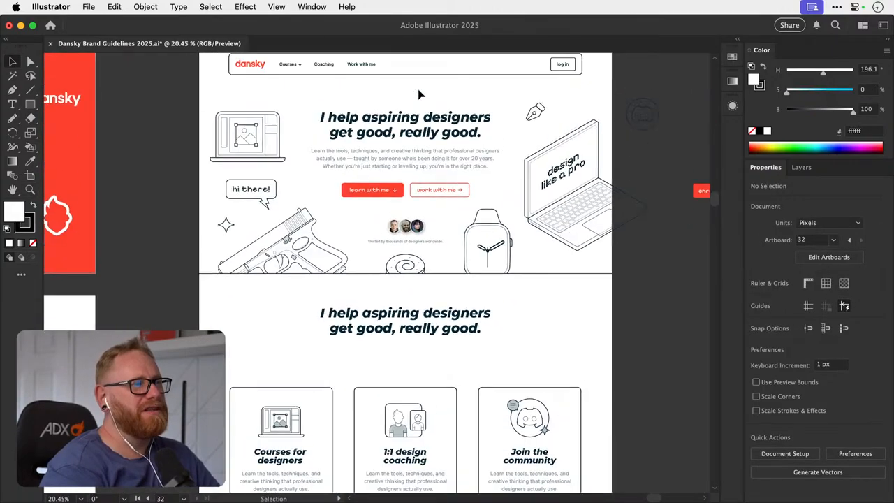
scroll(420, 94, down, 3)
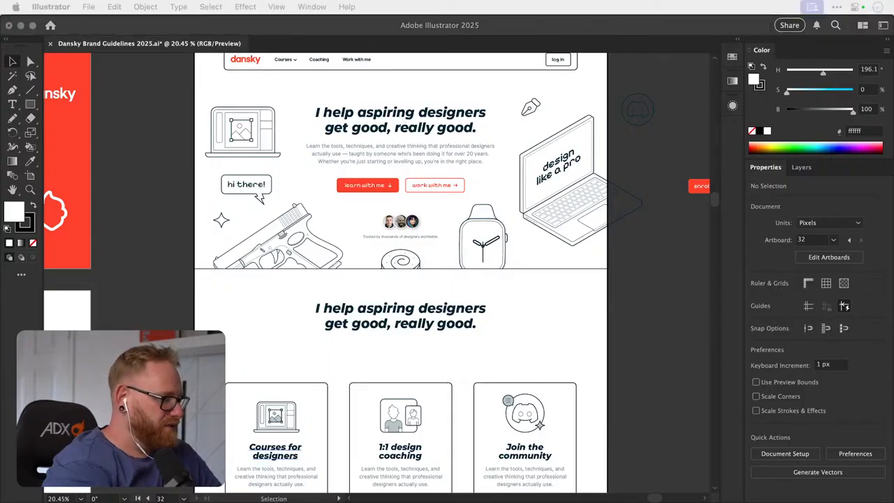
click(662, 264)
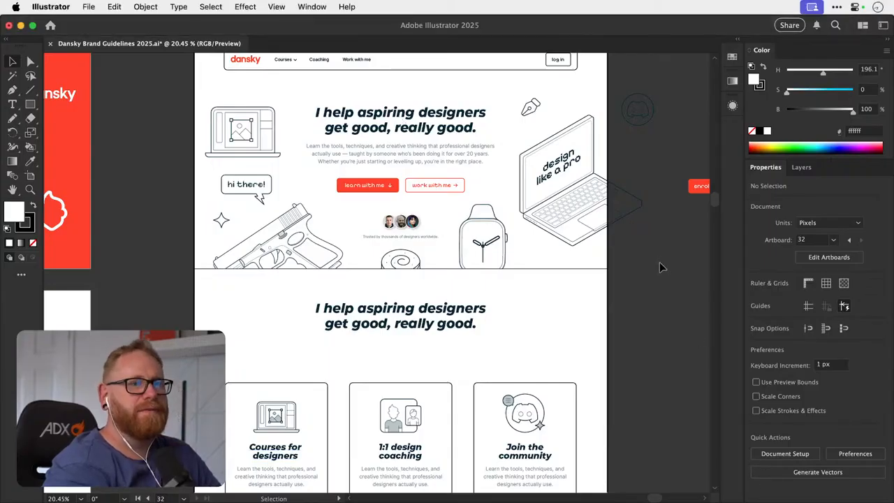
scroll(661, 267, down, 3)
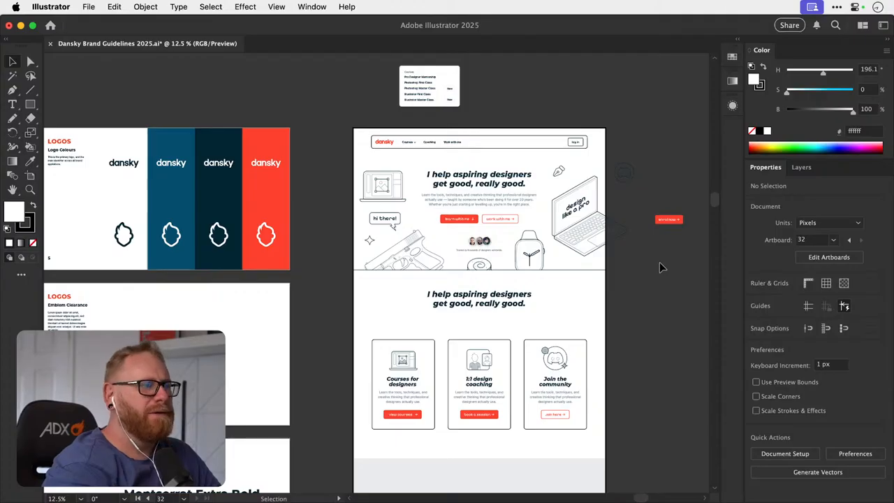
scroll(661, 268, down, 3)
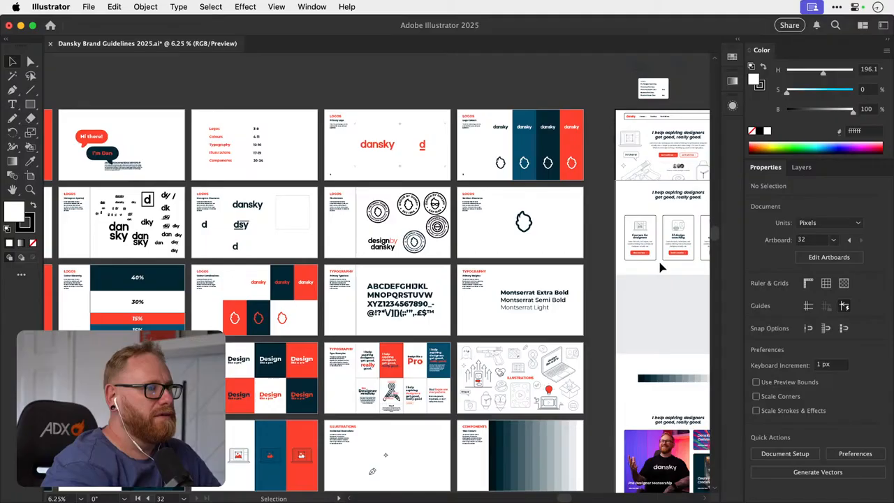
scroll(662, 268, right, 3)
scroll(662, 267, down, 2)
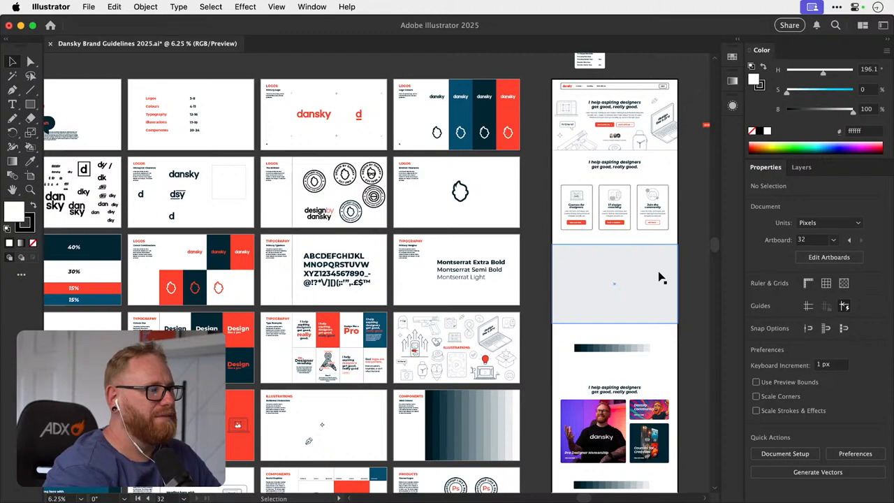
- Examine the Illustrator 2025 First Class card on the Illustrations and Imagery artboard, and view the full set of artboards
scroll(661, 275, left, 10)
scroll(660, 275, down, 1)
key(z)
drag(369, 399, 526, 401)
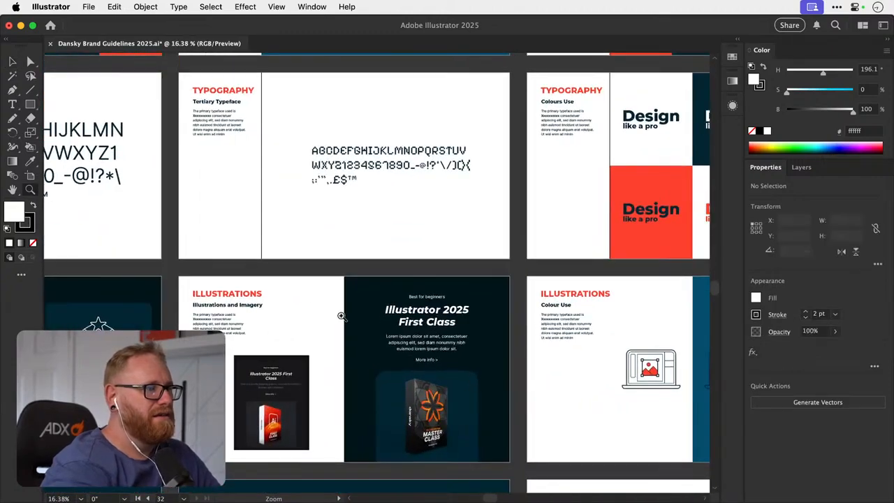
drag(428, 352, 441, 349)
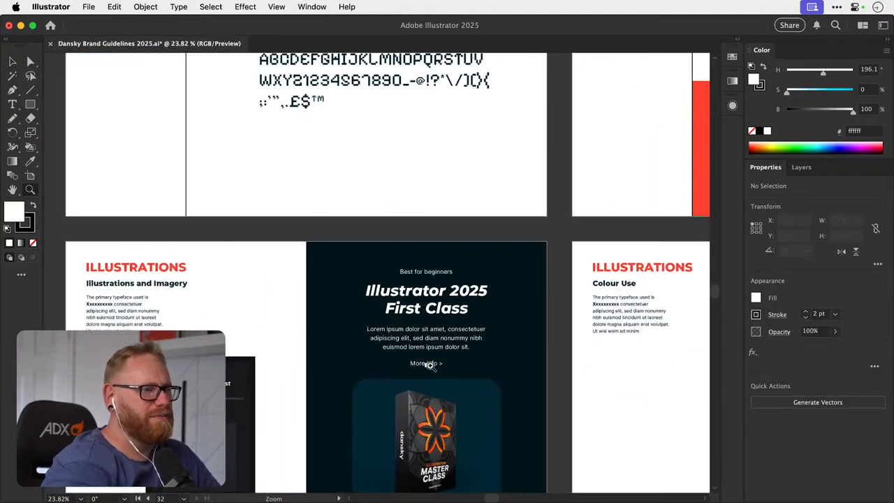
drag(495, 399, 536, 399)
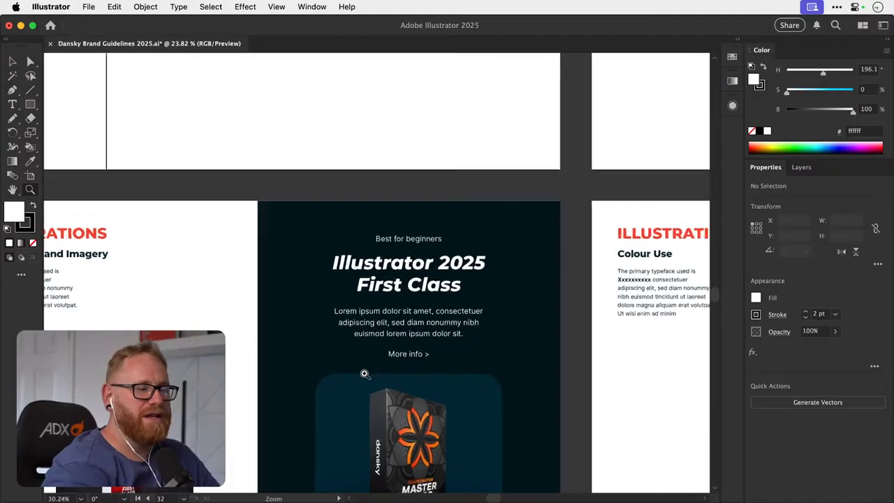
drag(477, 376, 237, 381)
drag(497, 394, 357, 367)
scroll(357, 367, right, 8)
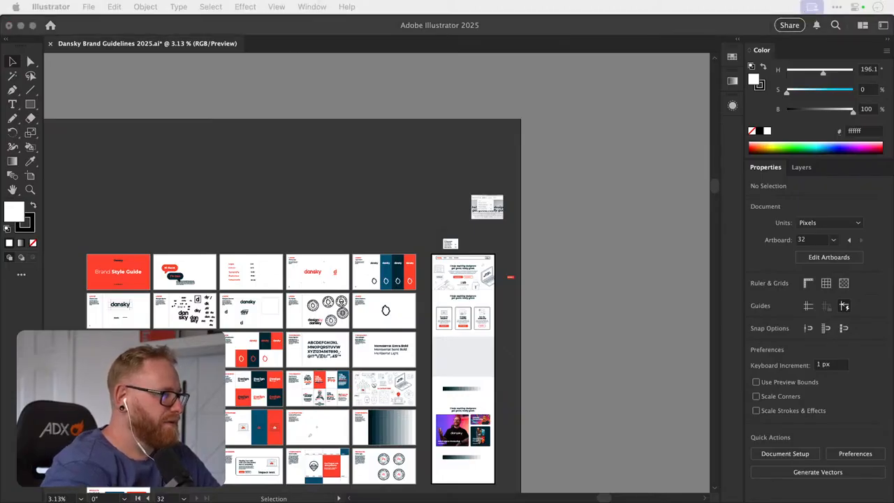
- Switch to Chrome, enlarge the window and look through the course cards on the dansky.com/courses page
key(super+Tab)
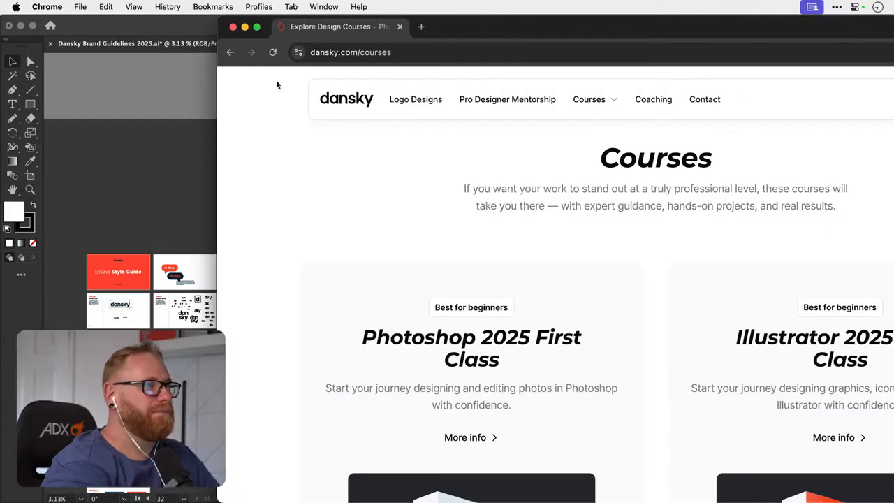
click(256, 28)
scroll(535, 189, down, 5)
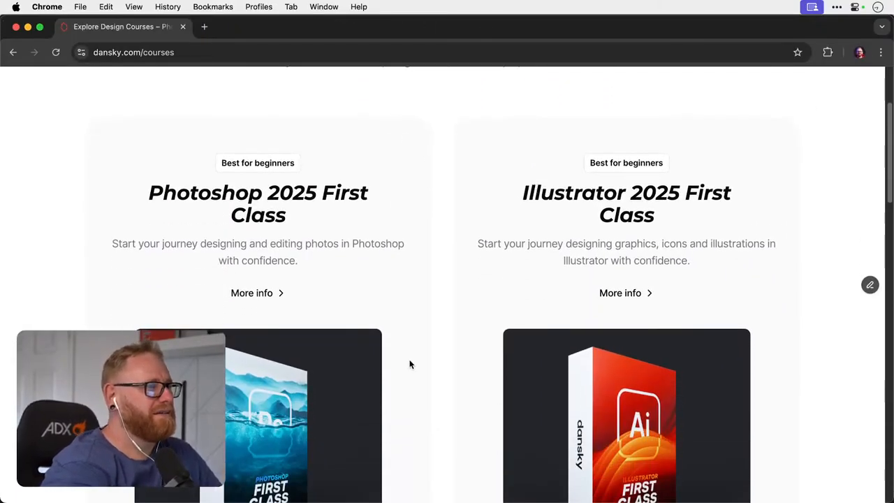
scroll(424, 397, down, 3)
scroll(424, 397, up, 3)
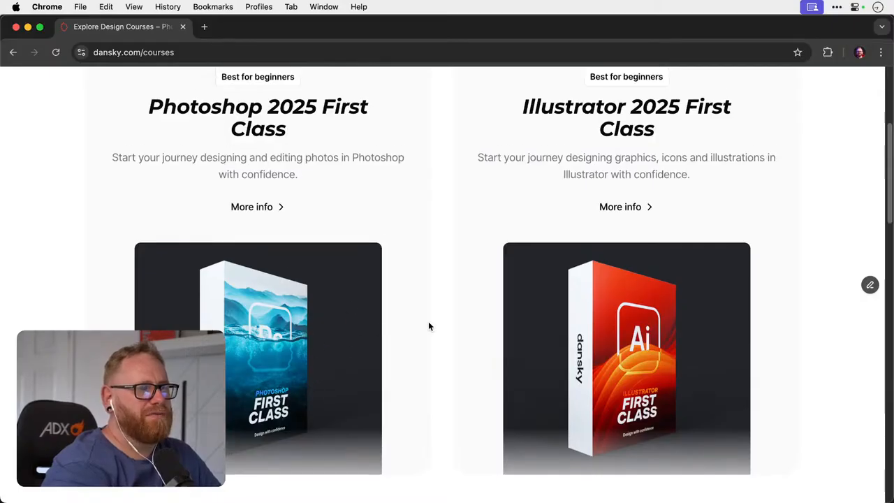
scroll(429, 326, down, 5)
scroll(428, 326, up, 10)
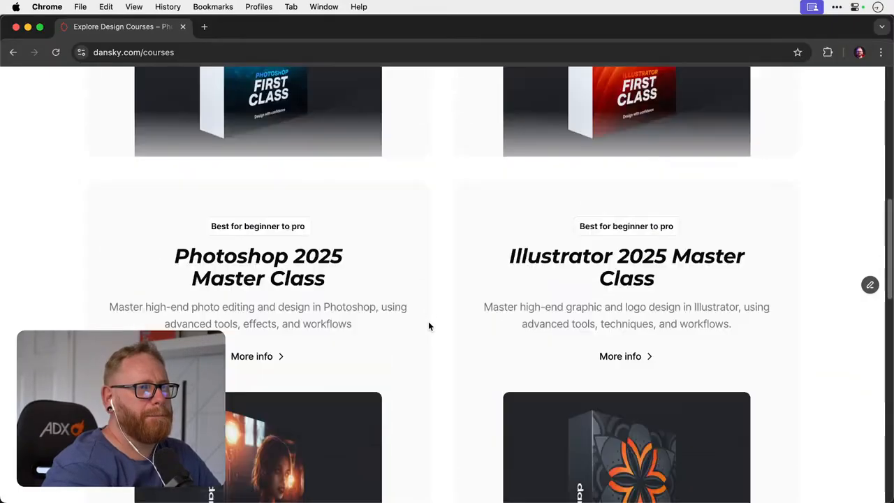
- Look through the rest of the courses page down to the Frequently Asked Questions, and switch back to Illustrator
scroll(428, 326, down, 10)
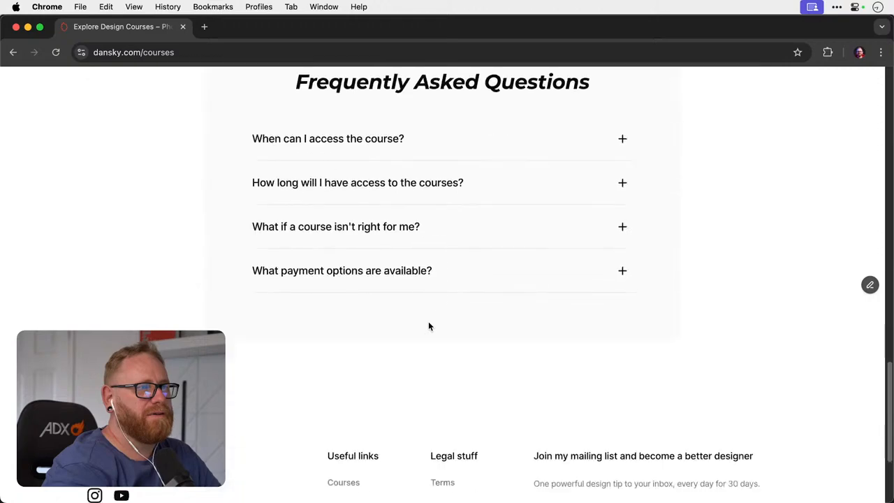
scroll(428, 326, up, 10)
scroll(428, 326, down, 1)
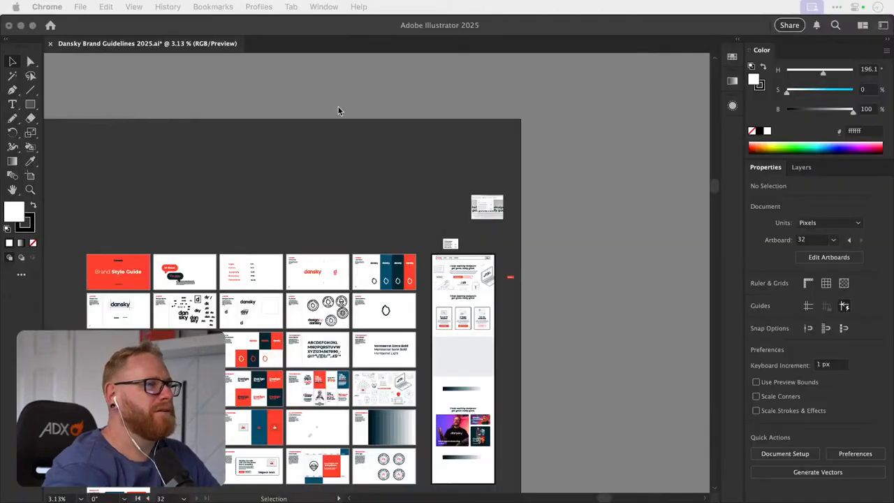
click(339, 110)
scroll(491, 226, down, 3)
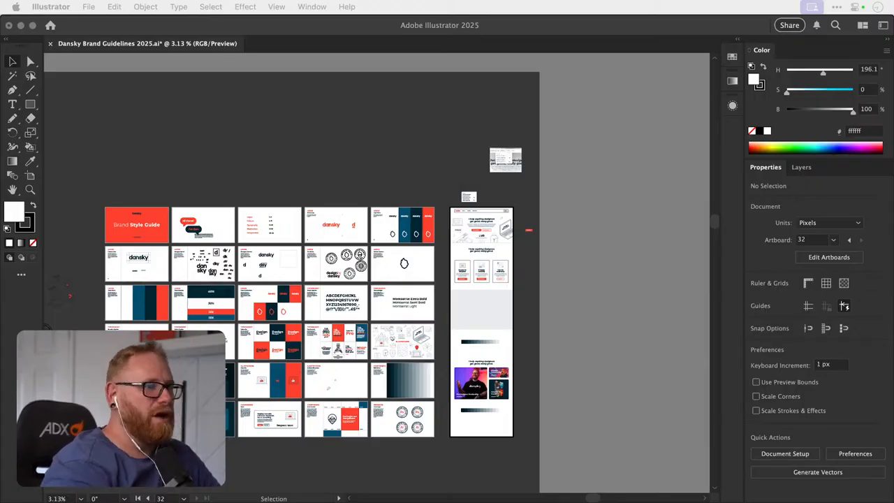
click(612, 186)
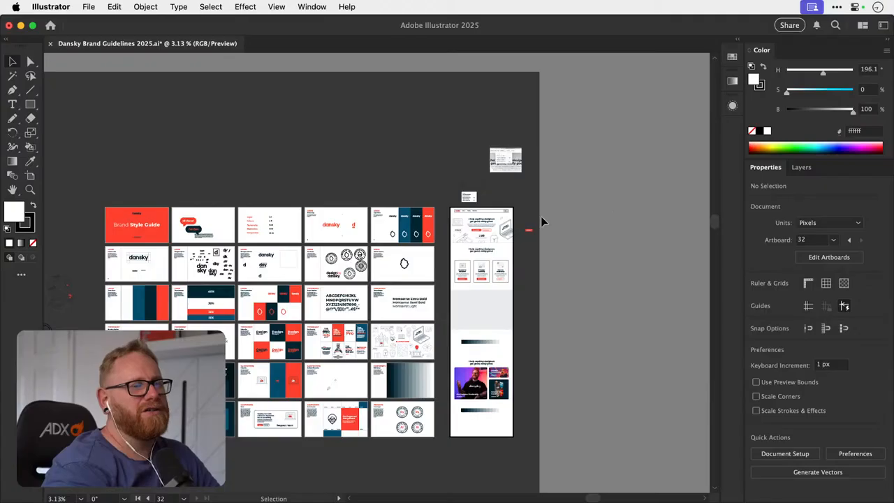
- Move the homepage mockup's photo-card section, with its heading and lower colour swatch strip, off the artboard into the space beneath it
key(z)
drag(482, 228, 701, 225)
drag(523, 224, 632, 223)
key(v)
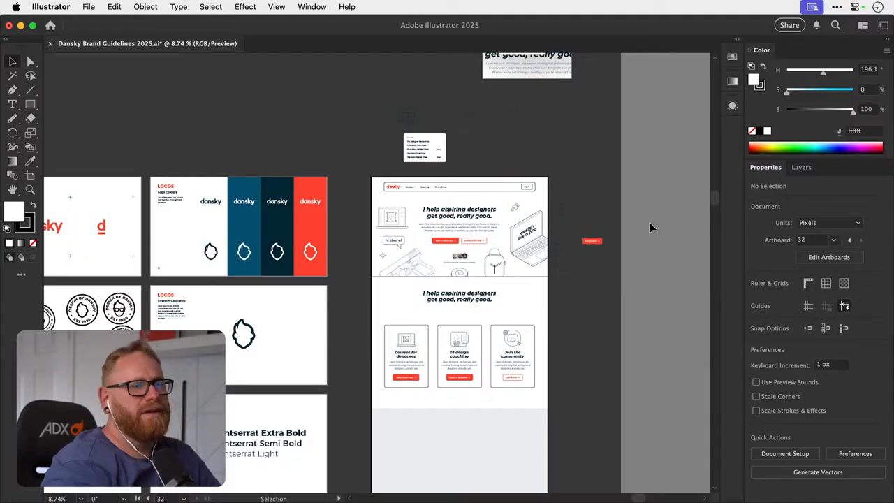
scroll(649, 222, down, 5)
scroll(649, 222, right, 2)
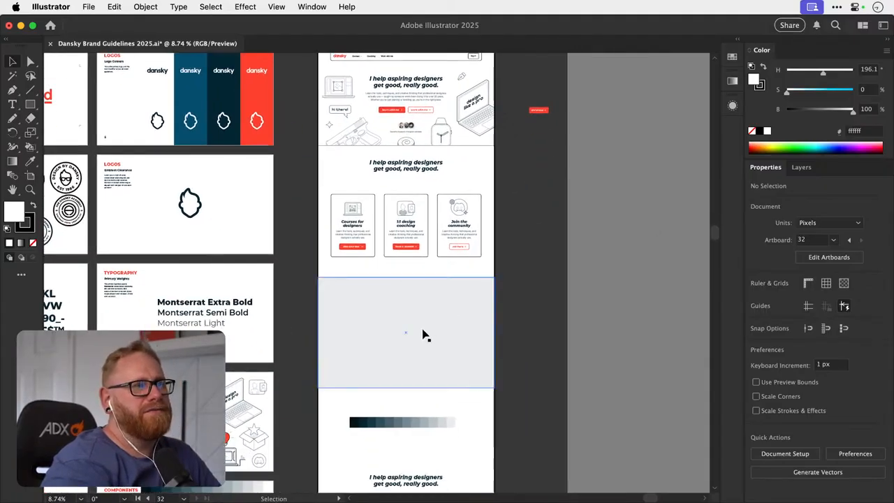
scroll(425, 335, down, 8)
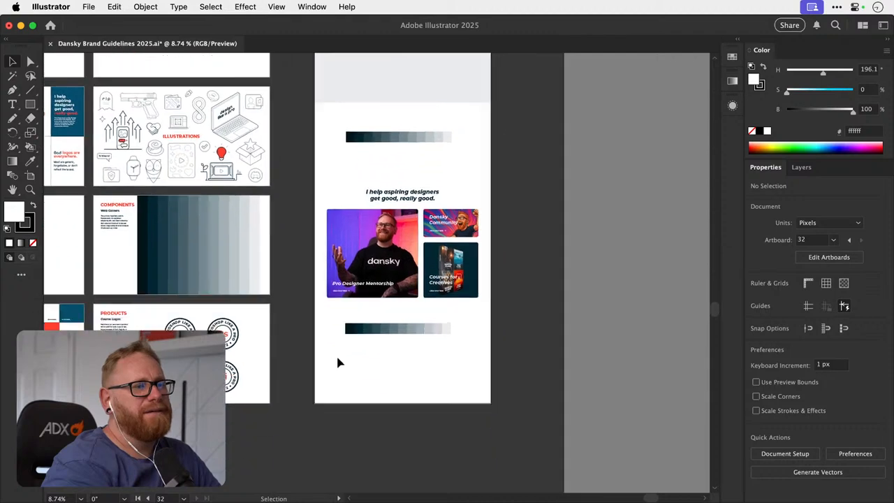
drag(338, 372, 493, 155)
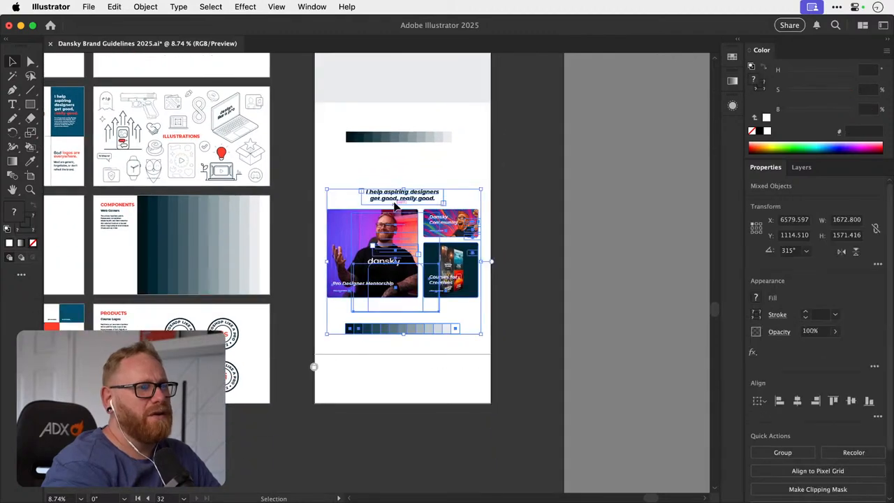
drag(400, 201, 403, 432)
scroll(403, 433, down, 5)
drag(407, 255, 404, 329)
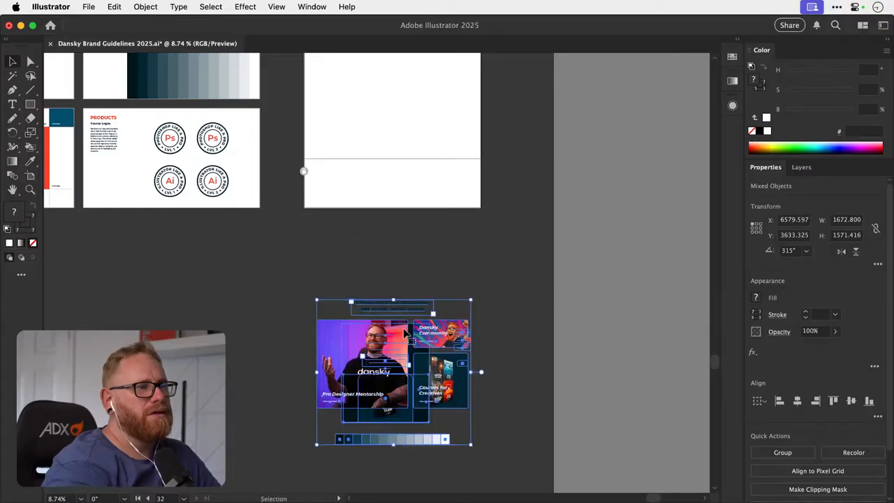
- Duplicate the light grey section rectangle straight down, below the remaining colour swatch strip on the homepage mockup
scroll(404, 329, up, 6)
scroll(404, 336, up, 8)
click(398, 307)
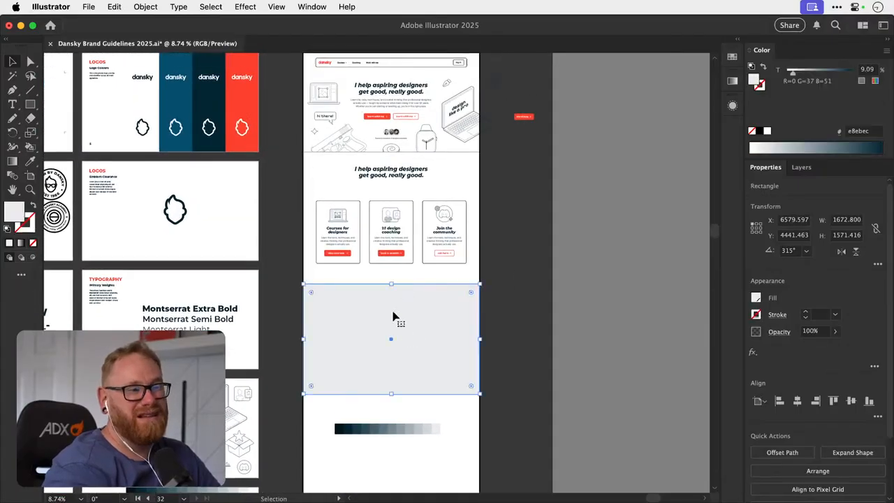
scroll(371, 319, down, 4)
drag(361, 254, 359, 433)
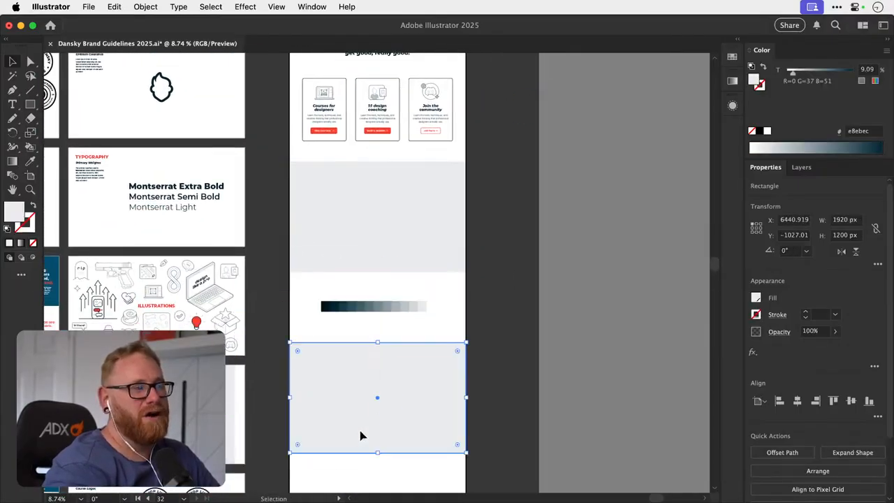
- Fill the duplicated section rectangle with the brand red swatch at 100% tint
click(732, 59)
click(685, 106)
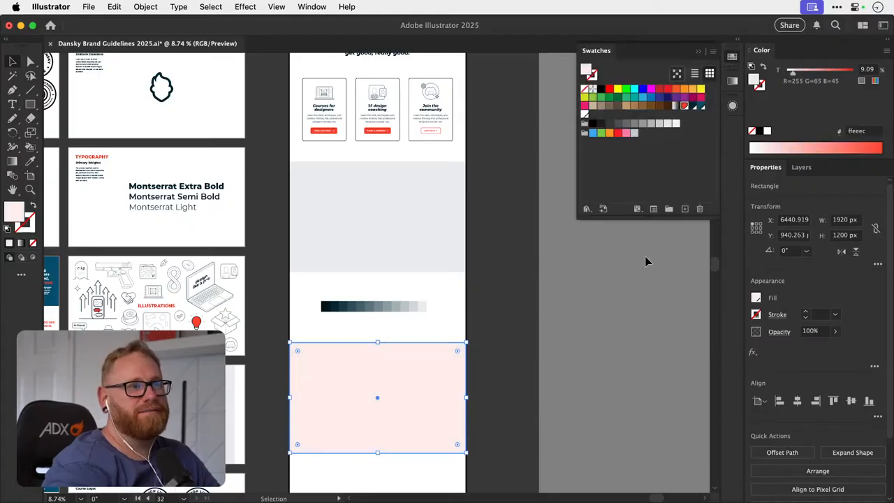
drag(823, 73, 855, 72)
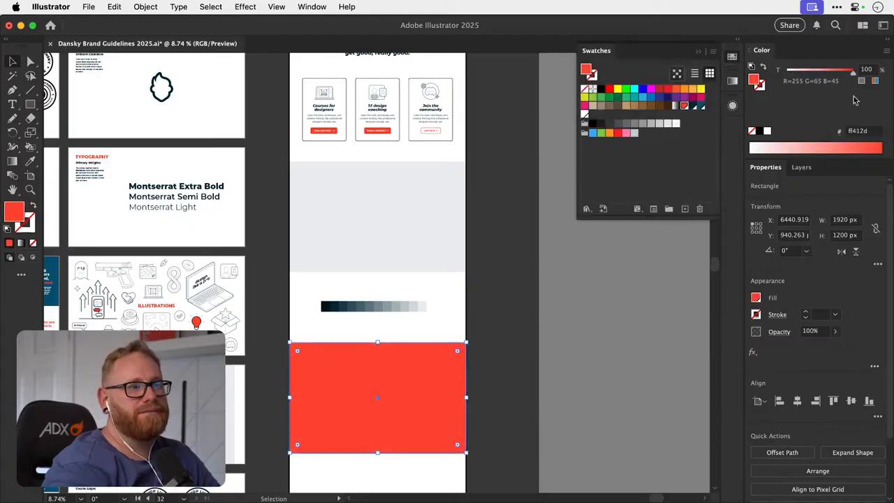
click(579, 292)
click(732, 59)
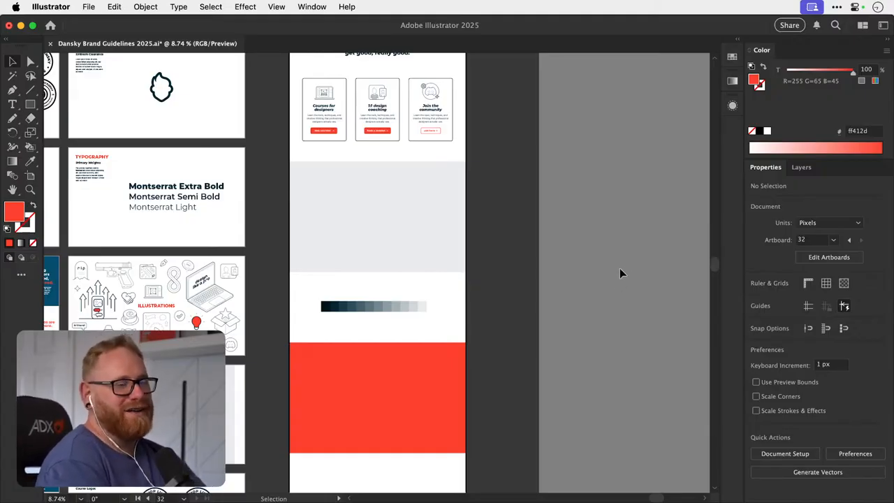
- Copy the "I help aspiring designers get good, really good." heading from above the three cards onto the red section
scroll(620, 273, down, 3)
key(z)
drag(413, 310, 387, 314)
key(v)
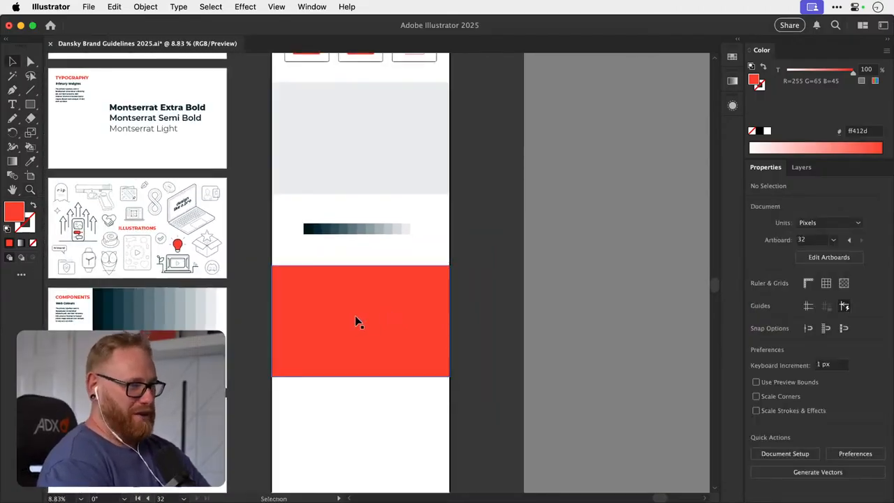
click(411, 314)
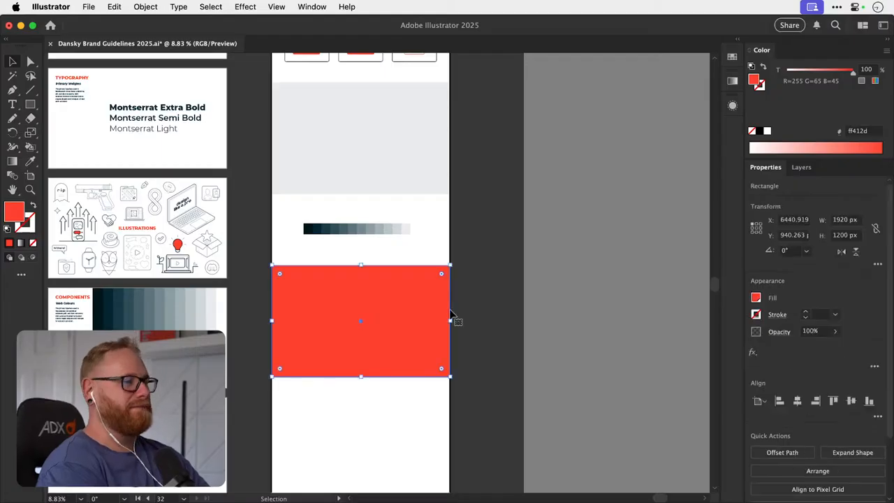
click(622, 308)
scroll(528, 338, up, 5)
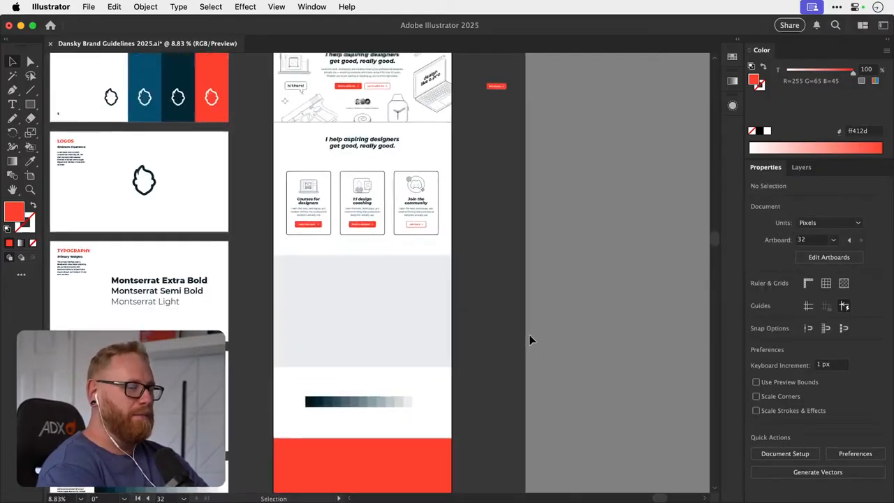
scroll(380, 216, down, 3)
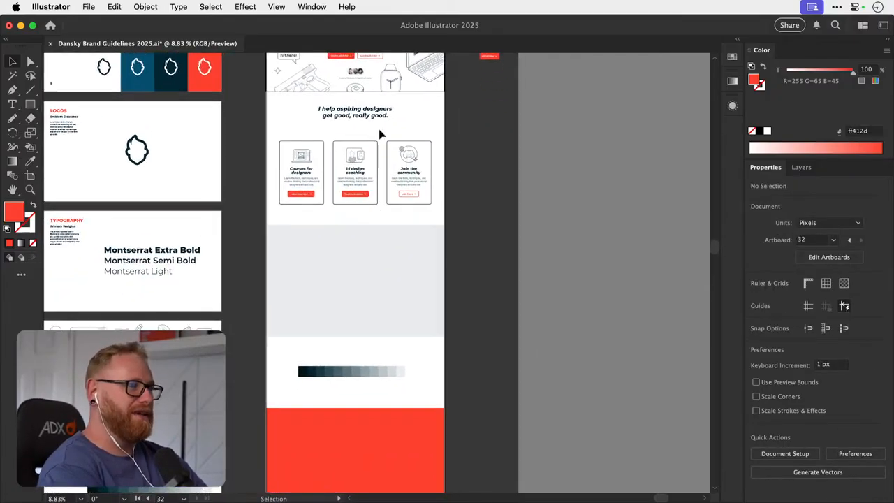
drag(373, 115, 370, 447)
scroll(370, 445, down, 3)
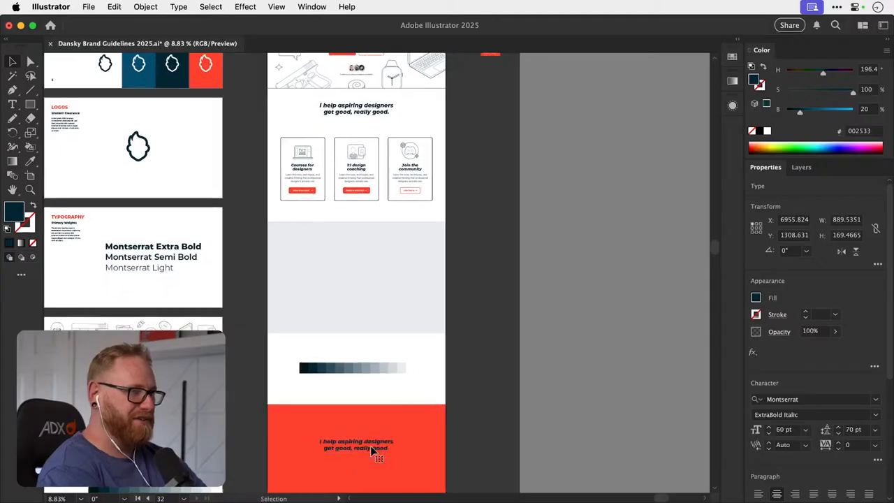
- Colour the copied heading white by sampling the page background, and move it down towards the middle of the red section
key(i)
click(428, 257)
key(v)
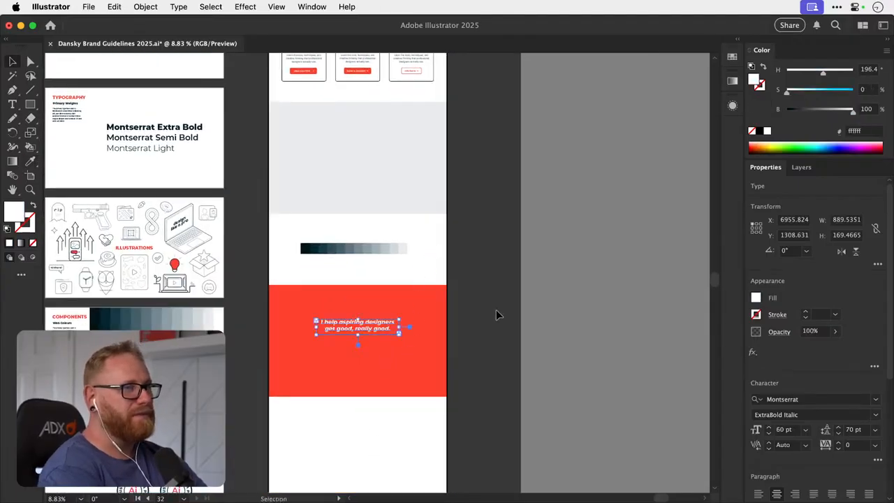
click(496, 314)
drag(352, 331, 350, 341)
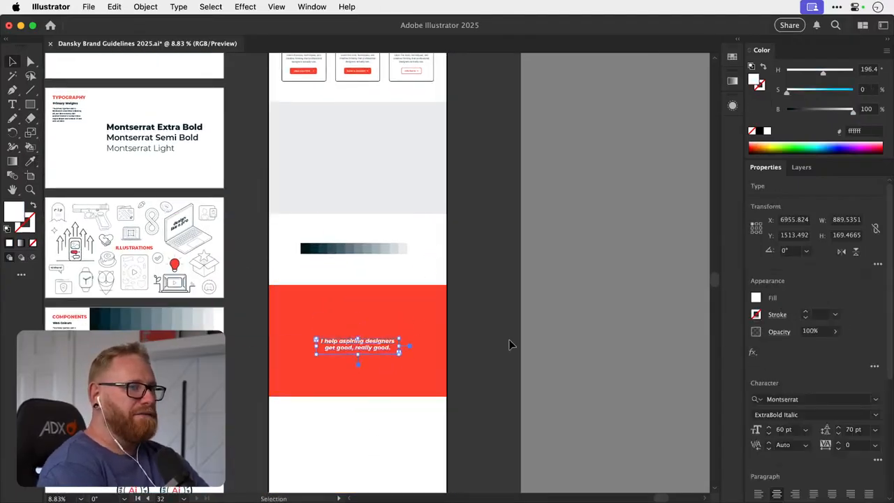
click(511, 343)
- Duplicate the red section with its white heading into the blank area directly below it
scroll(511, 343, down, 3)
key(z)
drag(420, 268, 453, 428)
key(v)
key(ctrl+z)
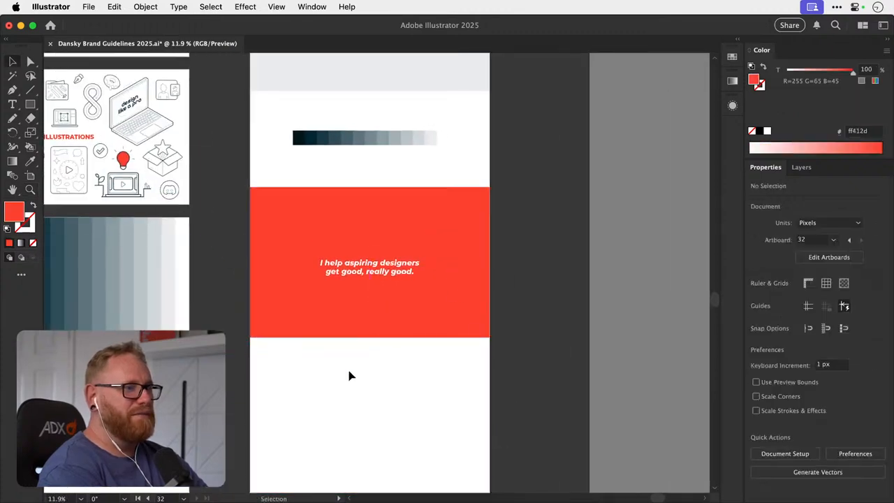
drag(408, 244, 411, 401)
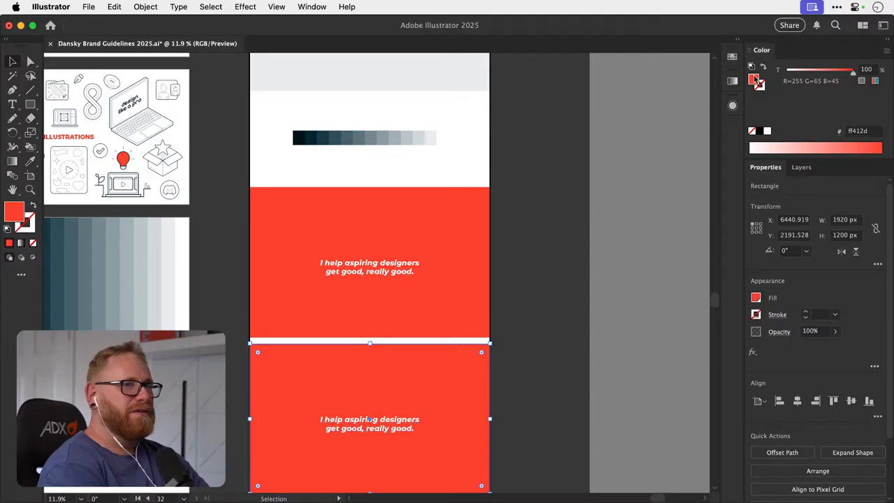
- Recolour the duplicated section's background with the darkest swatch of the colour strip, 00131a
key(i)
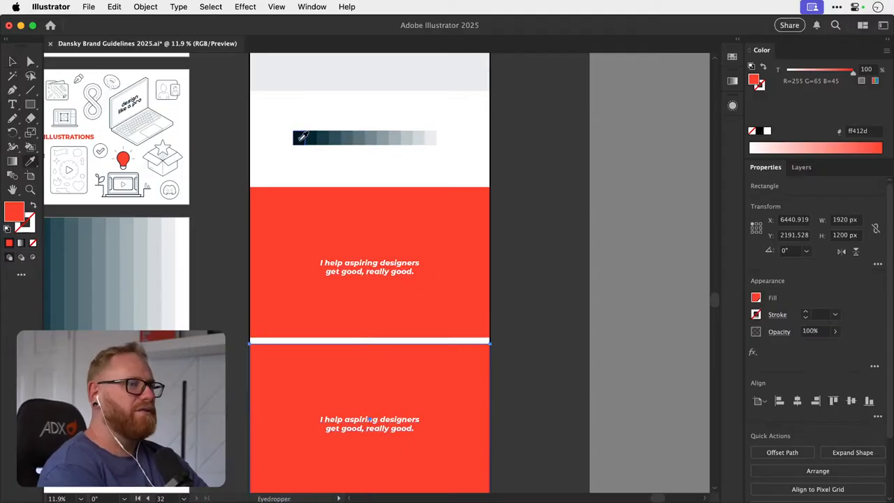
click(299, 137)
key(v)
click(518, 281)
scroll(518, 281, down, 5)
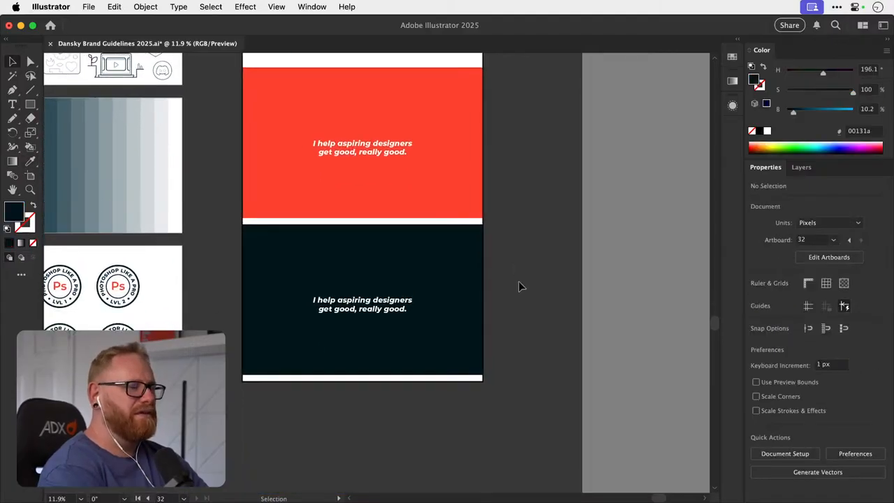
- Delete the dark duplicated section together with its heading from the bottom of the homepage mockup
scroll(517, 283, up, 2)
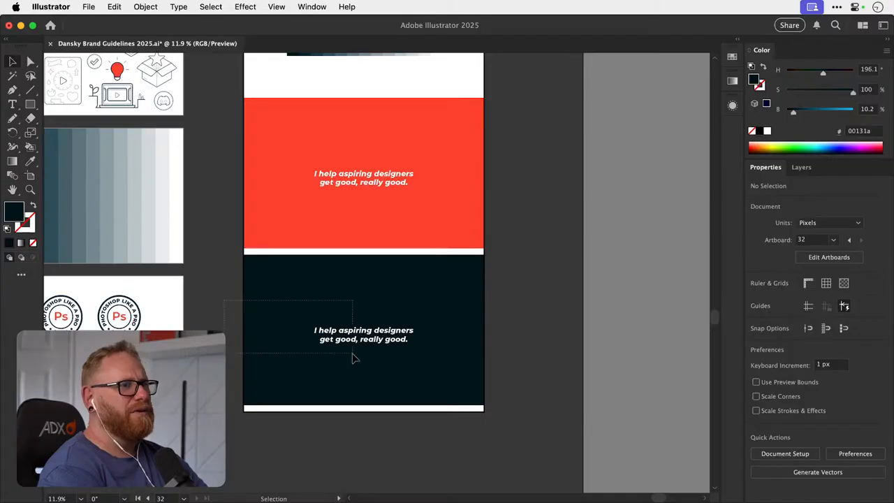
scroll(425, 389, up, 4)
scroll(424, 386, down, 3)
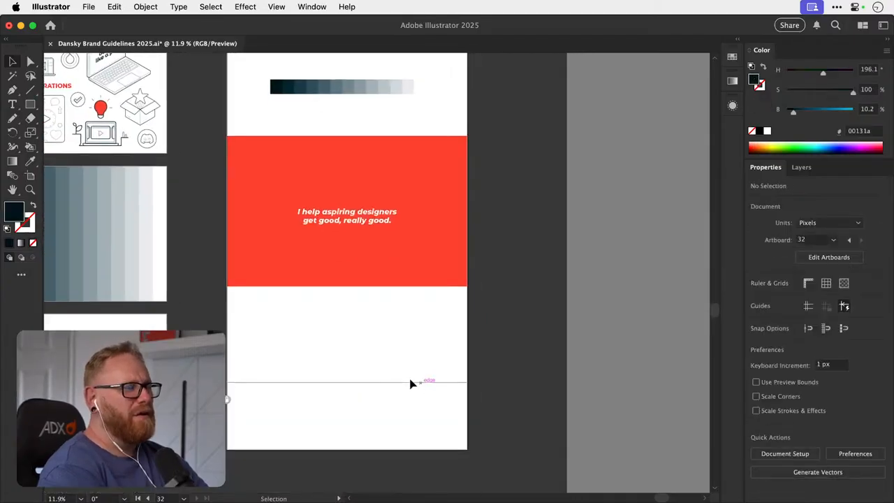
- Delete the image-frame, "hi there!" speech bubble and pistol illustrations from the left side of the homepage hero section
scroll(363, 398, up, 1)
scroll(353, 418, up, 10)
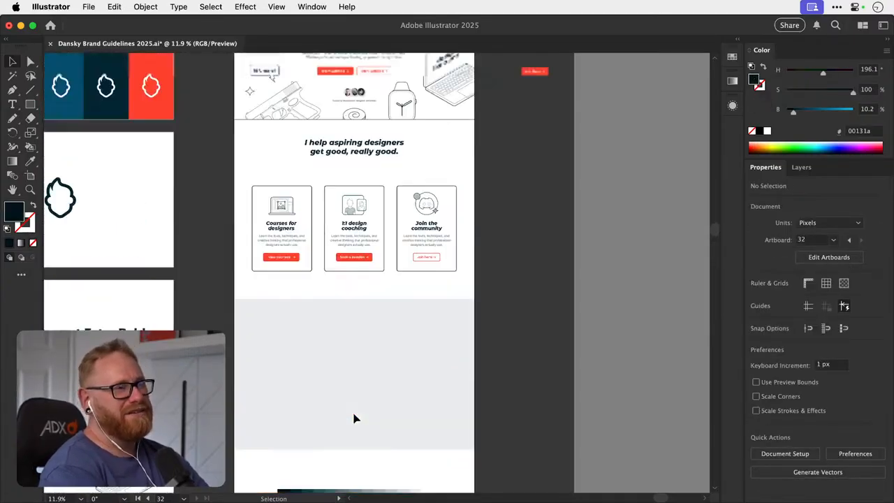
key(z)
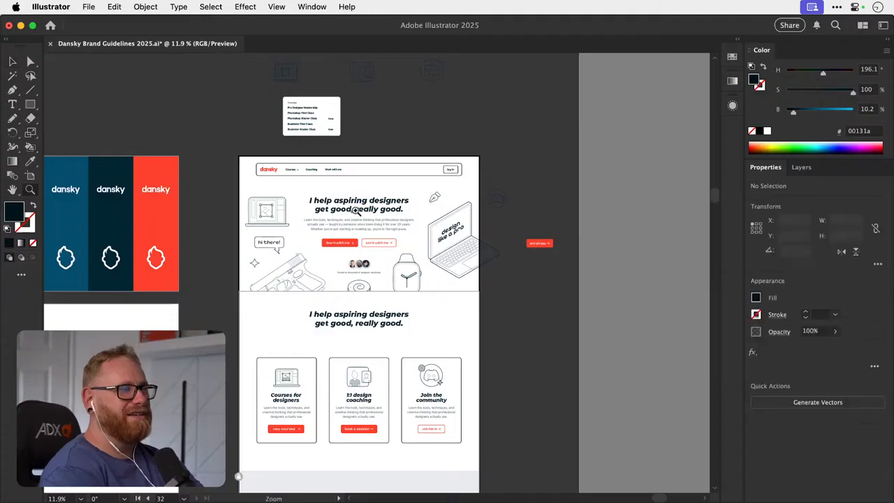
drag(357, 209, 373, 221)
key(v)
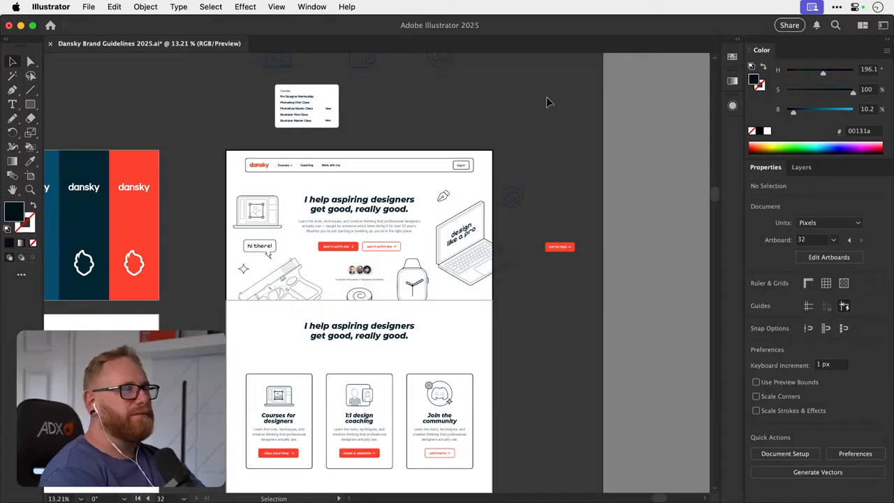
key(z)
drag(366, 235, 415, 236)
key(v)
click(231, 212)
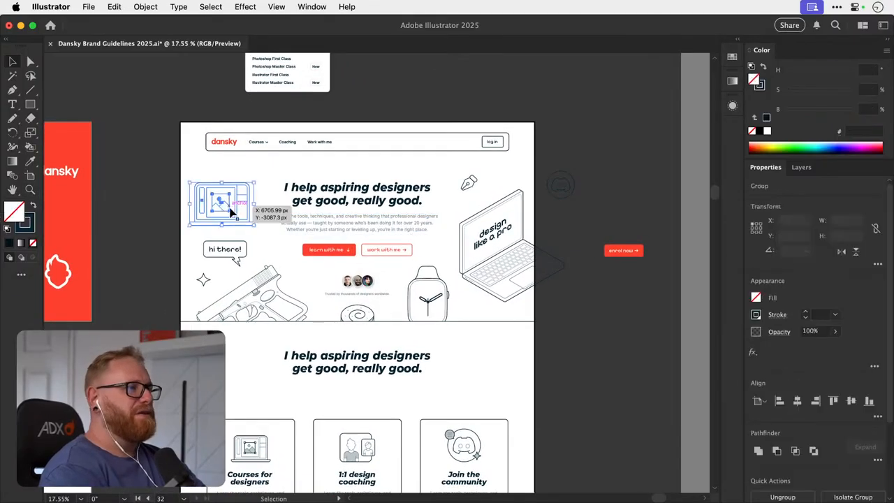
click(227, 234)
click(265, 292)
key(BackSpace)
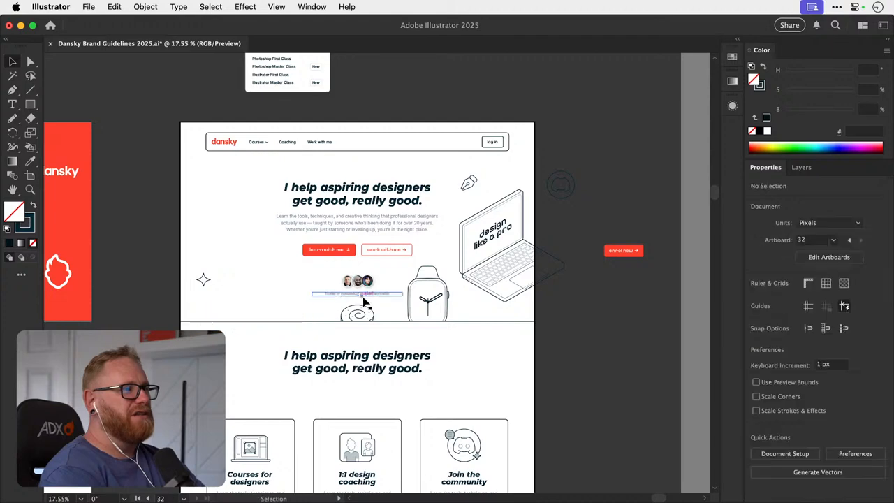
- Delete the spiral roll, smartwatch and laptop illustrations from the homepage hero section
click(357, 314)
key(BackSpace)
click(428, 295)
key(BackSpace)
click(503, 278)
key(BackSpace)
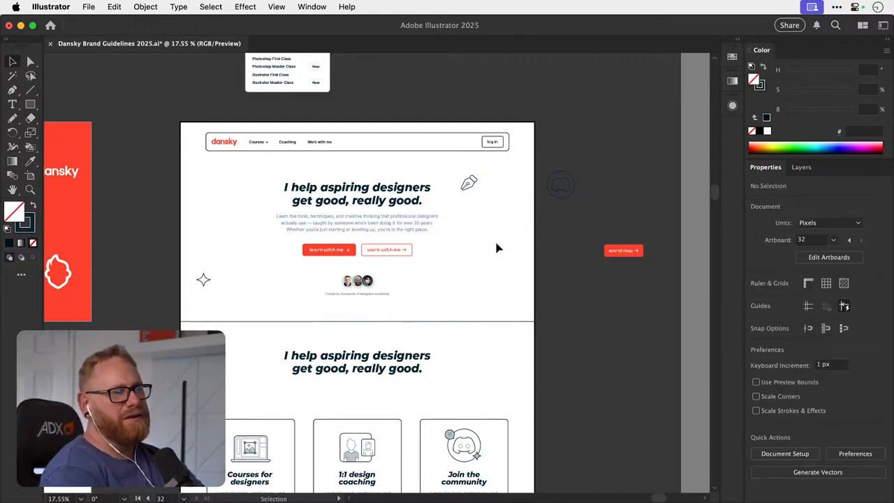
- Undo the deletions of the hero section's illustrations
key(super+z)
key(super+shift+z)
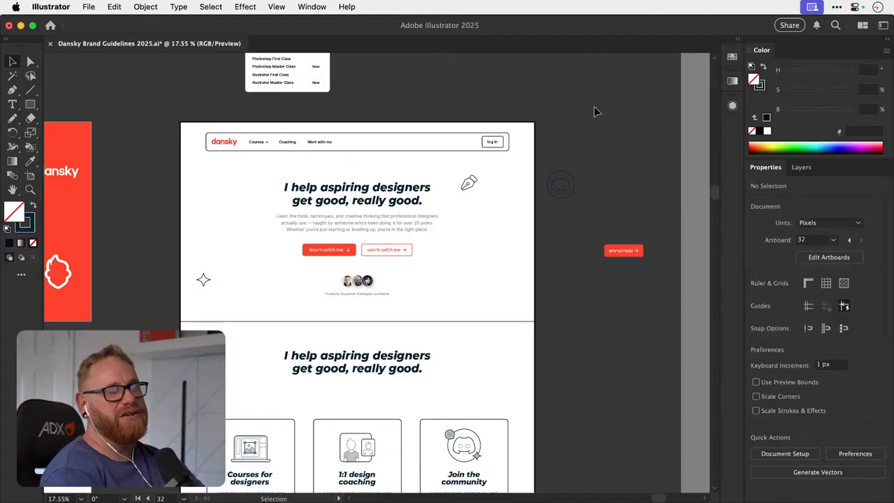
key(super+z)
key(super+z)
key(super+z)
key(super+z)
key(super+z)
key(super+z)
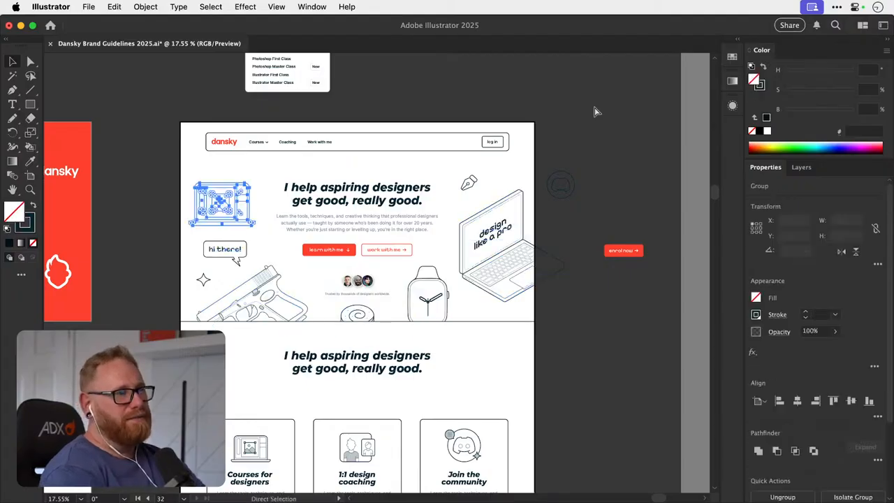
- Look over the homepage mockup's sections and compare them with the surrounding brand guideline artboards
click(334, 159)
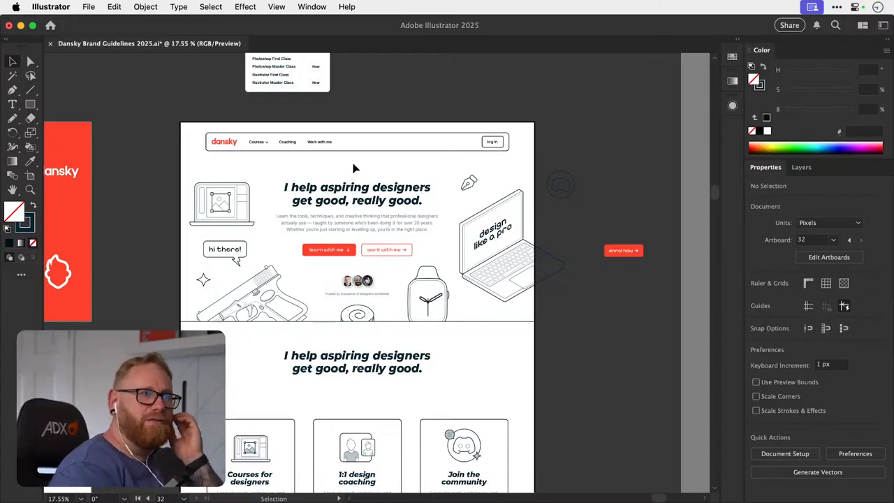
scroll(353, 167, down, 10)
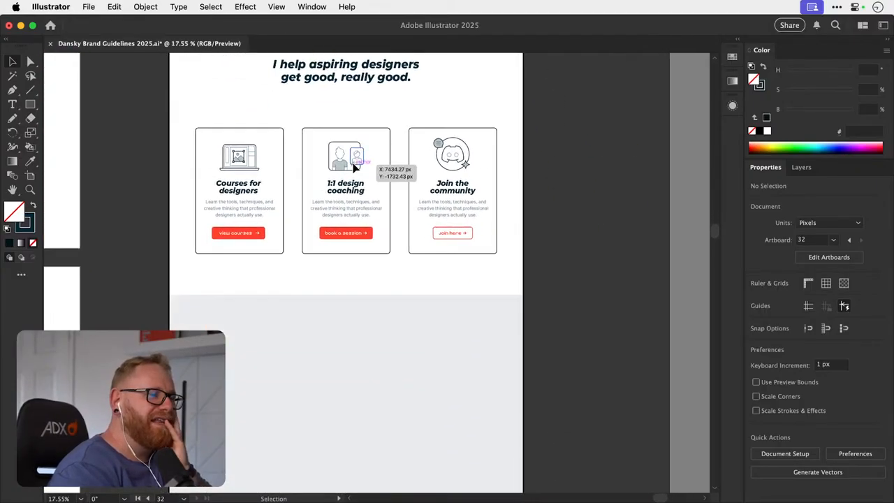
scroll(353, 168, down, 20)
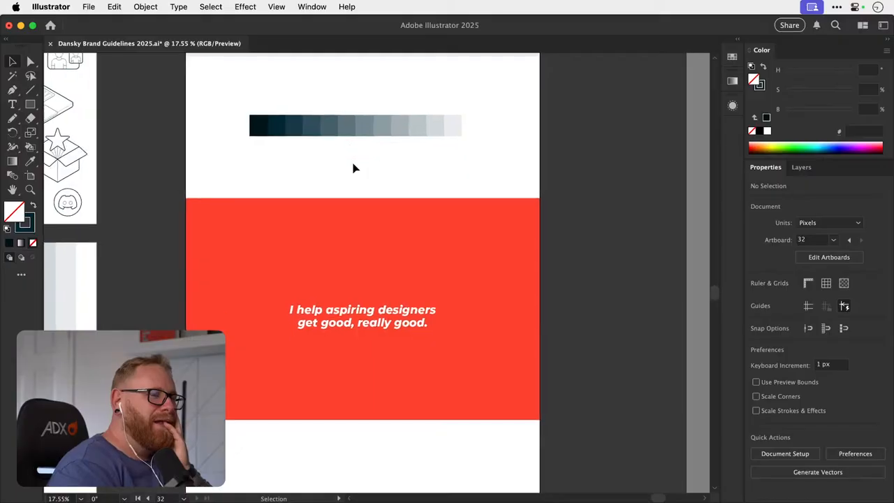
key(super+minus)
key(super+minus)
scroll(360, 225, left, 8)
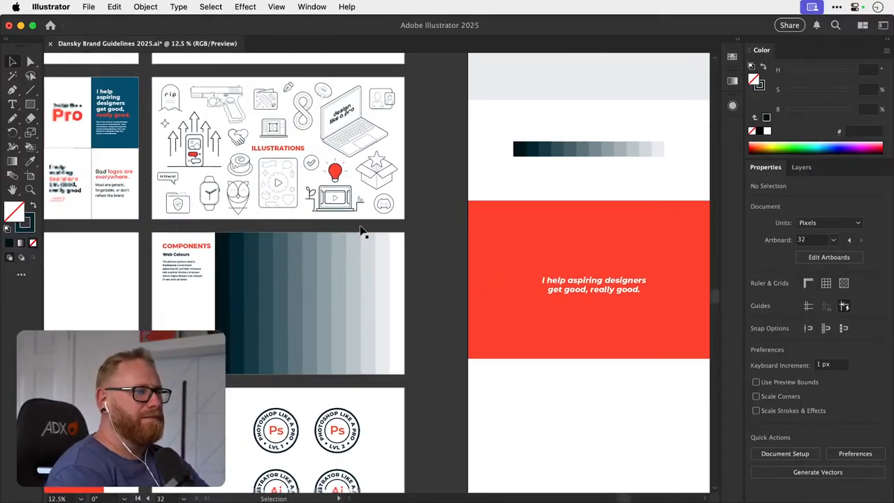
scroll(360, 226, left, 3)
key(super+minus)
key(super+minus)
scroll(359, 226, left, 5)
scroll(360, 227, right, 8)
scroll(360, 227, up, 4)
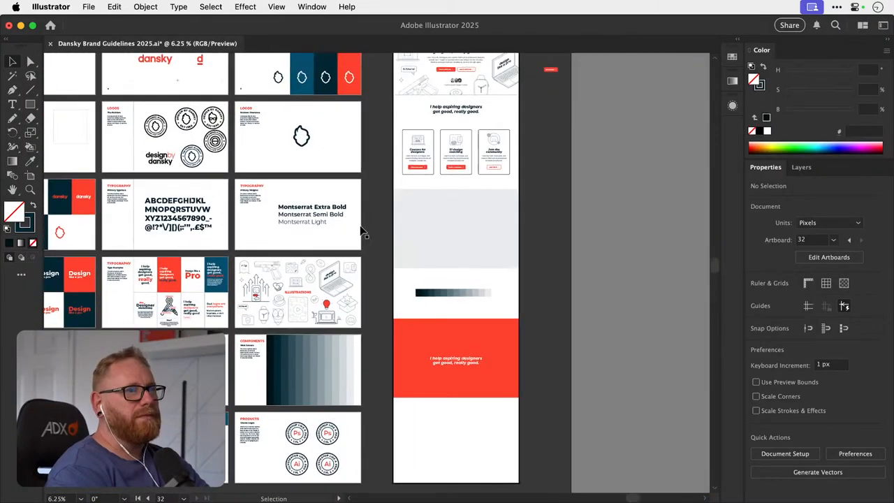
scroll(360, 232, up, 4)
scroll(361, 232, left, 8)
scroll(360, 231, down, 6)
scroll(361, 231, right, 3)
scroll(360, 231, up, 2)
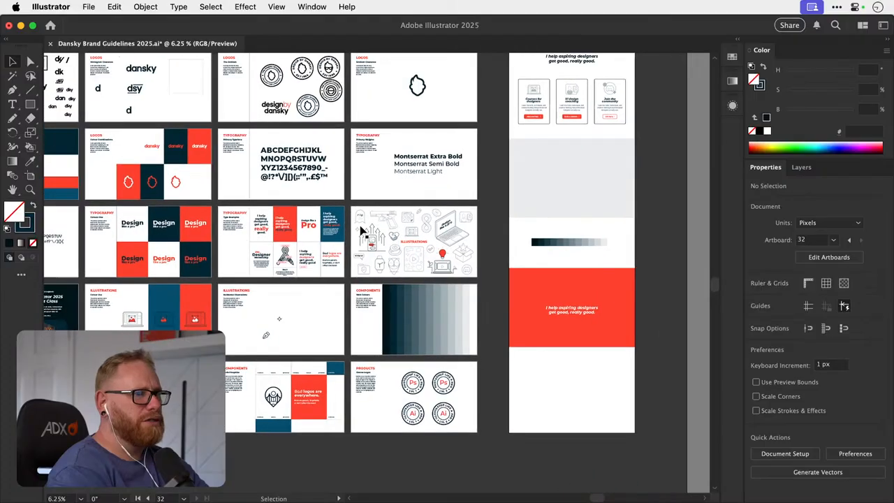
scroll(360, 229, left, 4)
scroll(361, 229, up, 1)
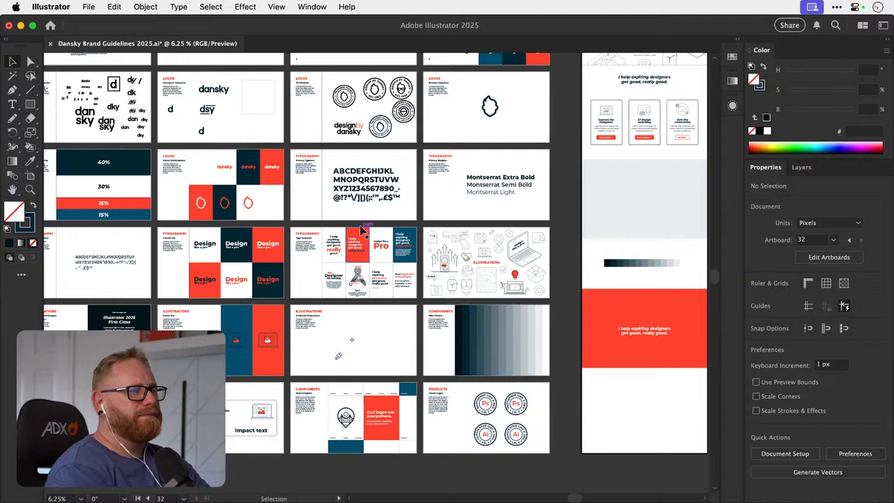
scroll(360, 225, right, 7)
scroll(360, 225, up, 1)
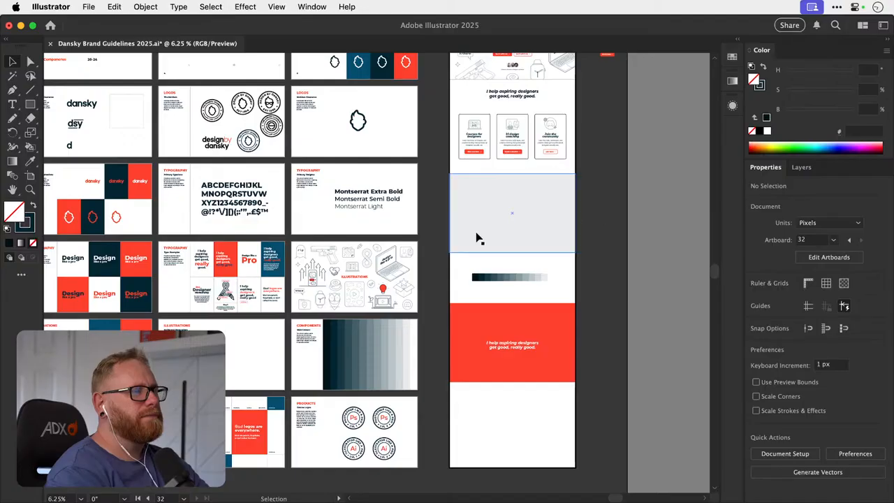
- Place a copy of the stacked "I help aspiring designers get good, really good" heading from the type examples in the homepage's grey section
key(z)
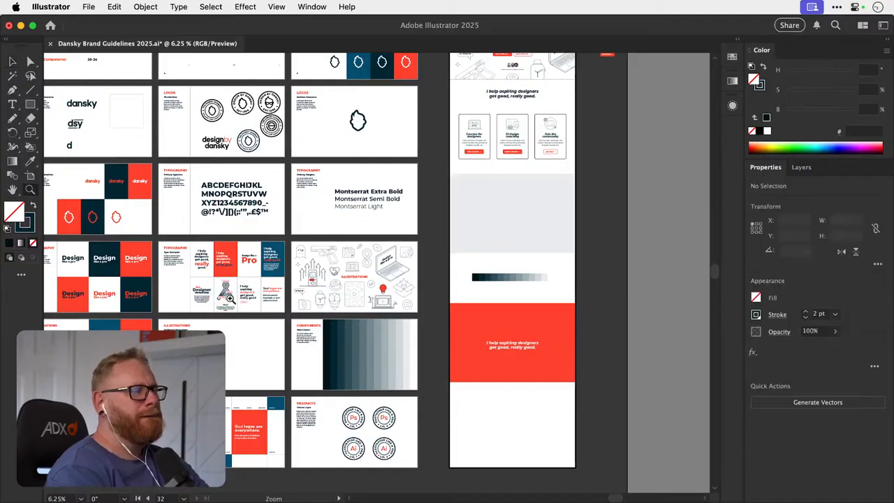
drag(230, 299, 283, 296)
key(v)
scroll(283, 297, up, 5)
scroll(283, 297, right, 3)
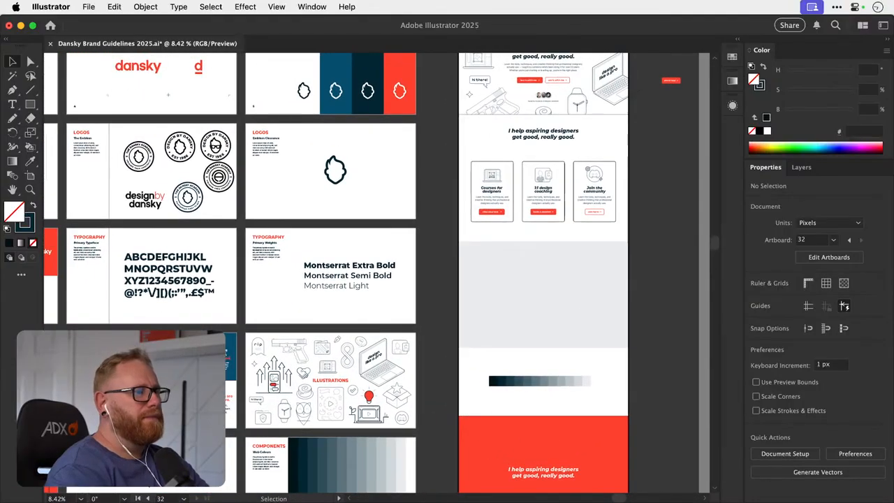
key(a)
click(499, 286)
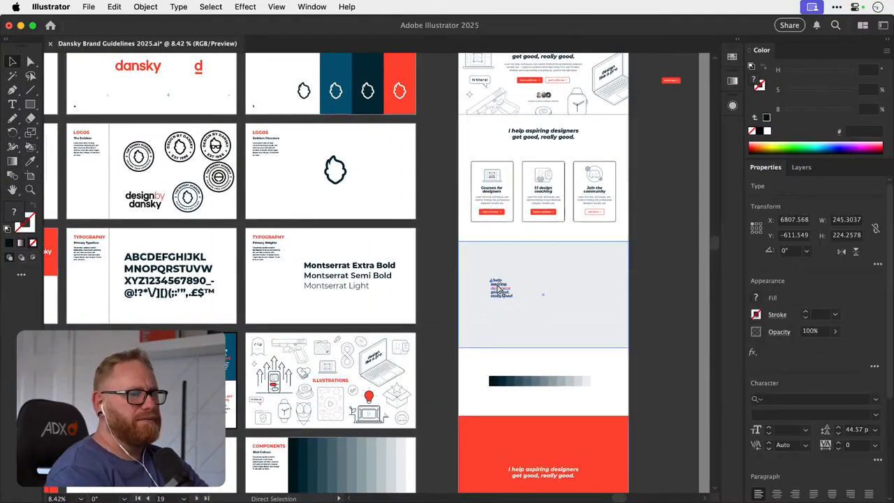
scroll(499, 289, right, 5)
- Convert the copied heading in the grey section to area type and widen its text frame to about 536 px
key(z)
drag(403, 287, 522, 291)
key(v)
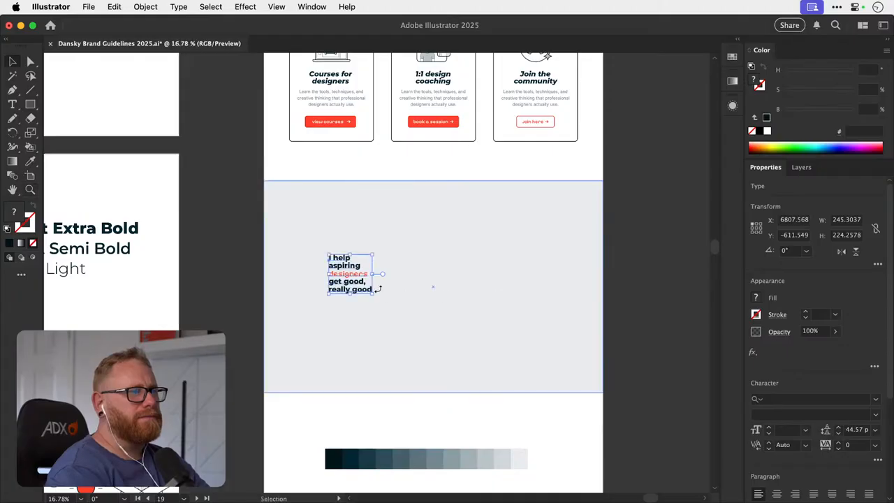
drag(373, 274, 423, 274)
key(super+z)
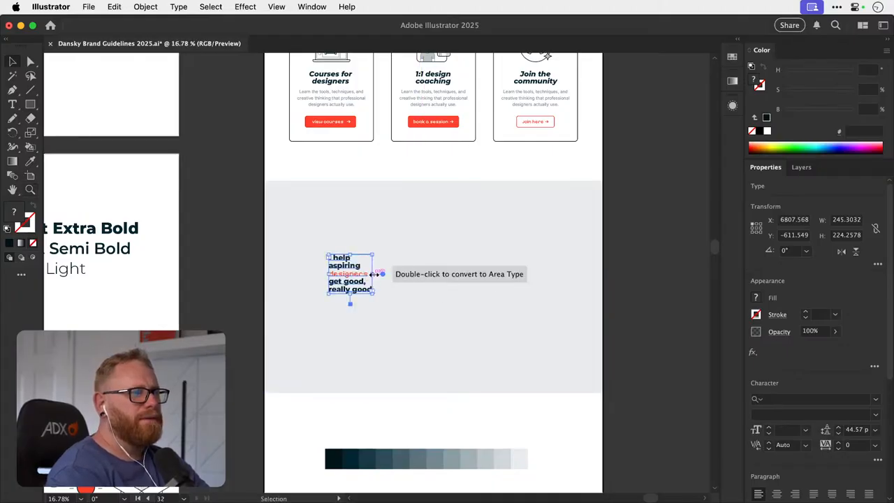
drag(375, 275, 491, 280)
- Remove the manual line breaks from the grey section's heading so its words flow within the text frame
key(z)
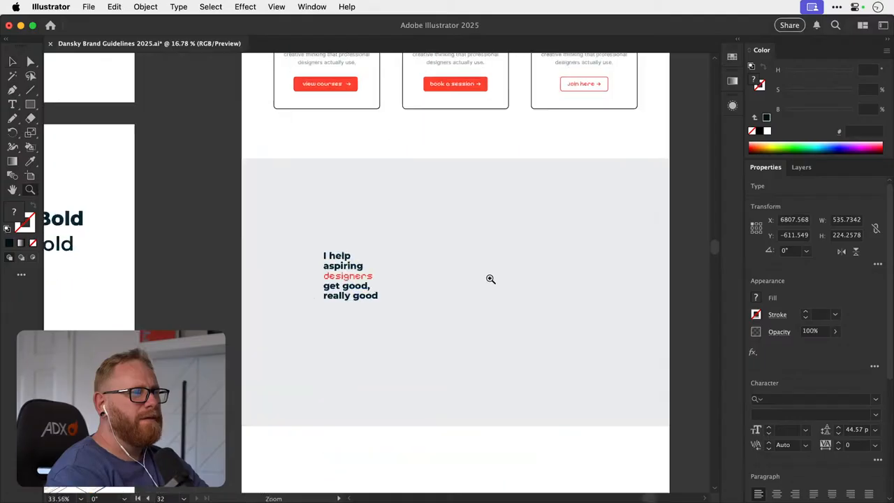
key(t)
click(297, 266)
key(BackSpace)
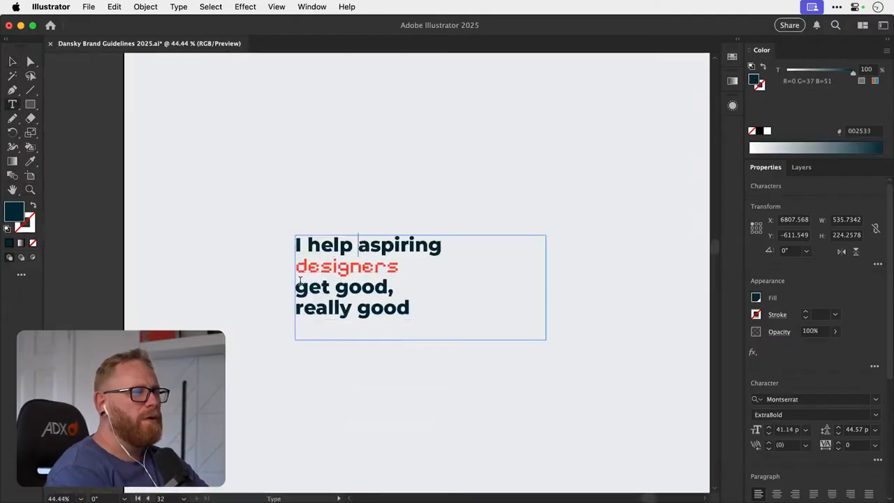
click(298, 270)
key(BackSpace)
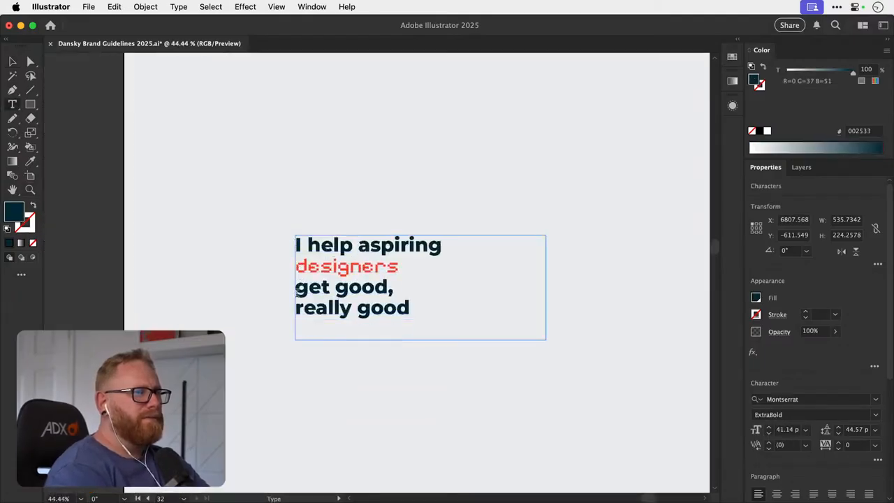
click(297, 289)
key(BackSpace)
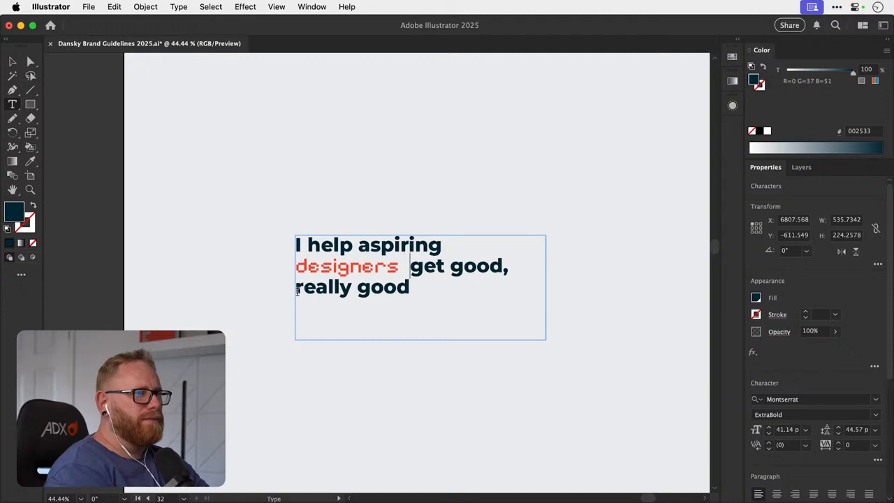
click(297, 288)
key(BackSpace)
click(12, 62)
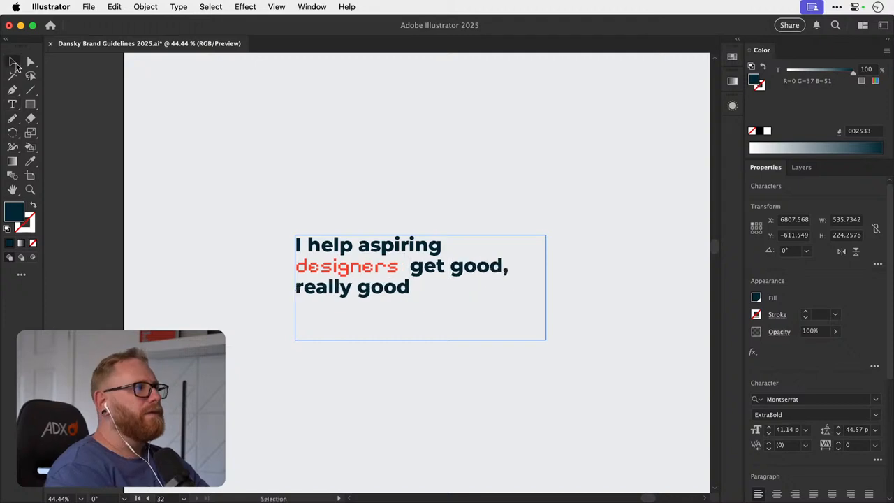
- Widen the heading's text frame to about 716 px and remove the leftover break and extra space around "designers"
drag(545, 290, 631, 292)
double_click(458, 250)
key(BackSpace)
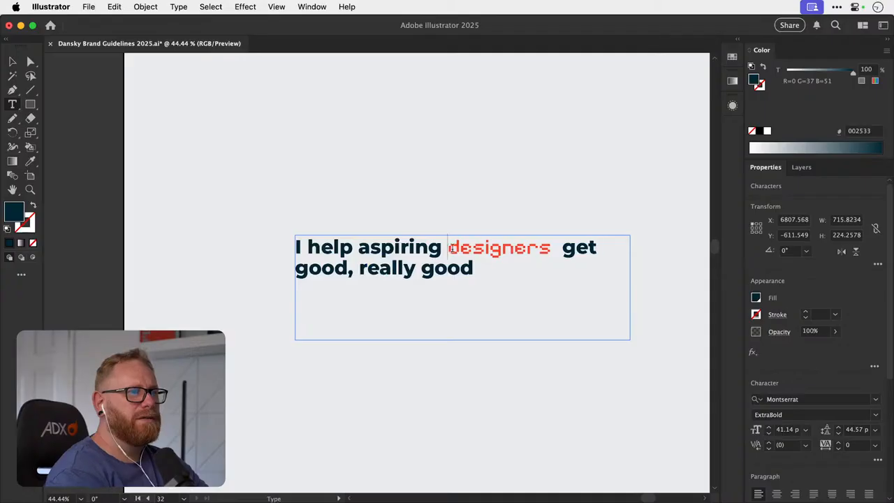
key(Right)
key(Right)
key(Right)
key(Right)
key(Right)
key(Right)
key(Right)
key(Right)
key(Right)
key(Right)
key(BackSpace)
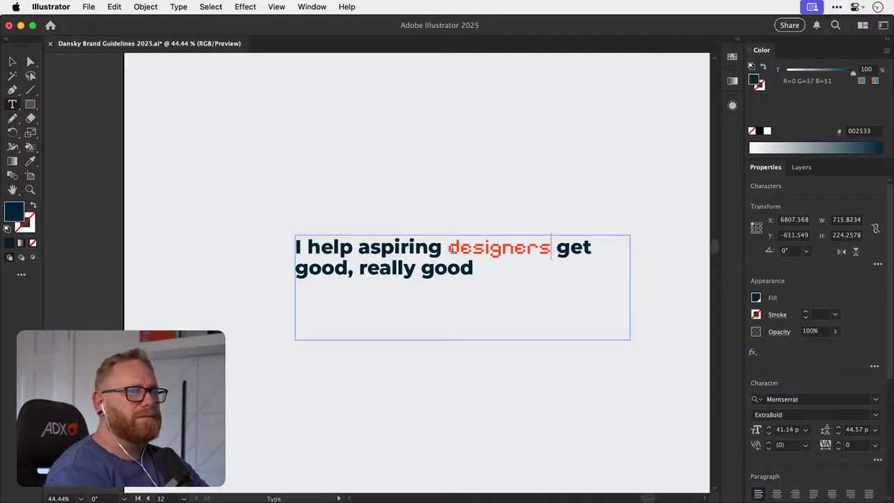
click(12, 62)
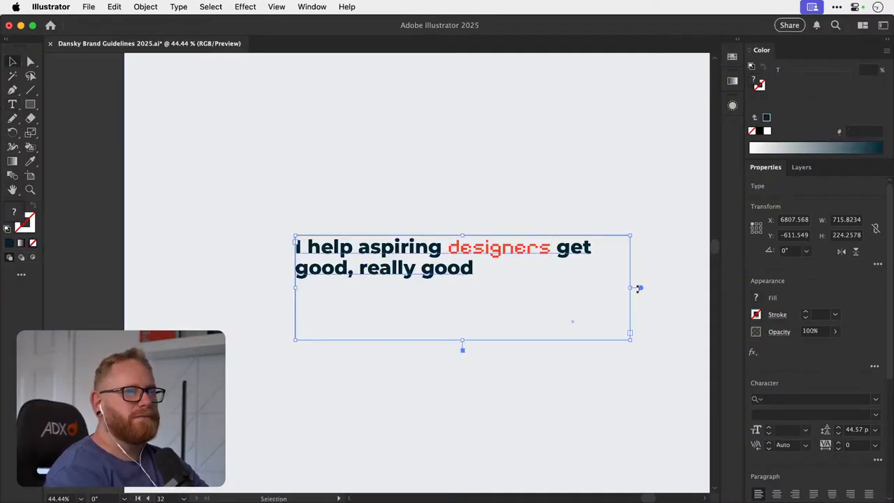
- Set the font size of the whole grey-section heading to 60 pt
key(super+minus)
key(super+minus)
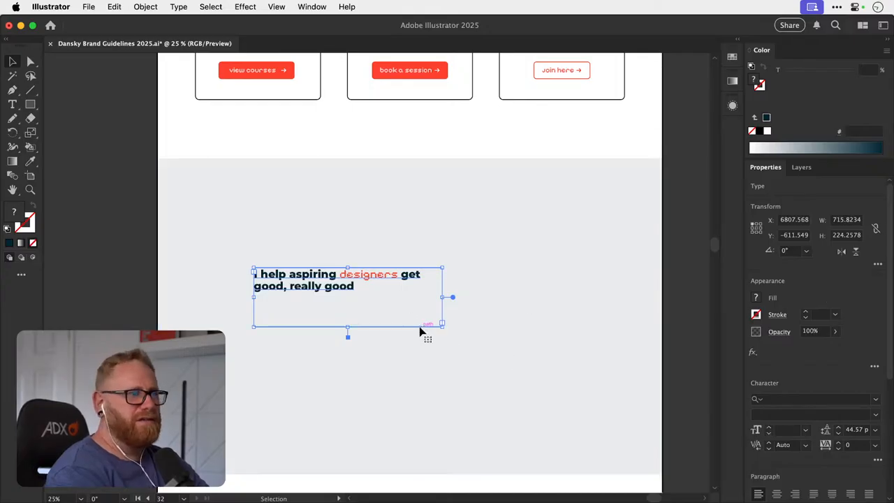
click(769, 431)
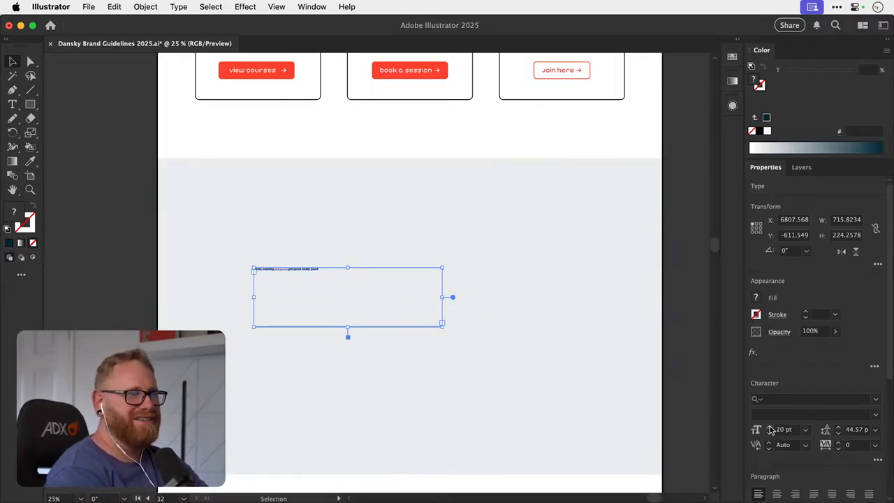
shift+click(770, 427)
shift+click(770, 427)
shift+click(770, 427)
shift+click(769, 427)
shift+click(769, 426)
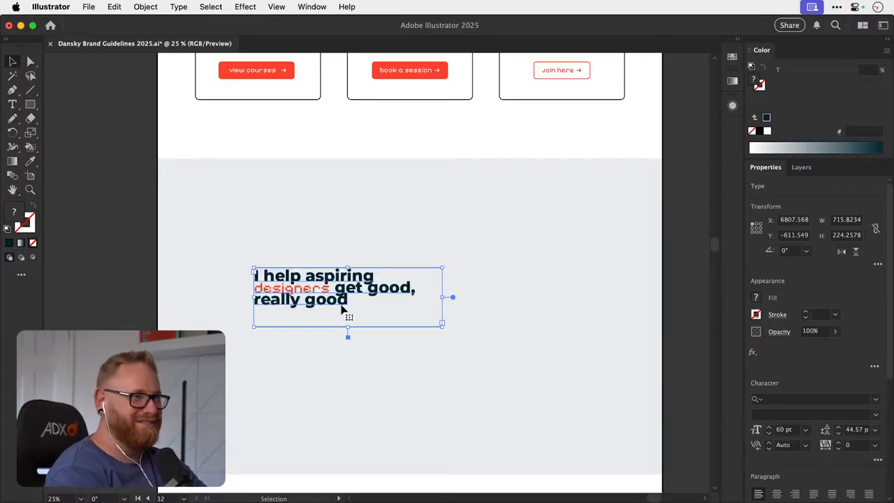
- Enlarge only the red pixel-font word "designers" in the heading to about 70 pt
double_click(323, 291)
drag(330, 289, 254, 289)
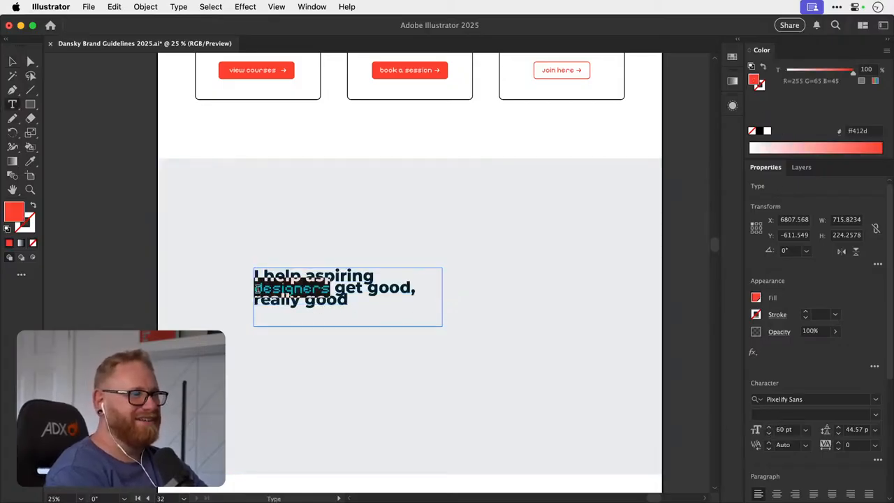
click(769, 427)
click(768, 427)
click(768, 427)
click(769, 427)
click(769, 427)
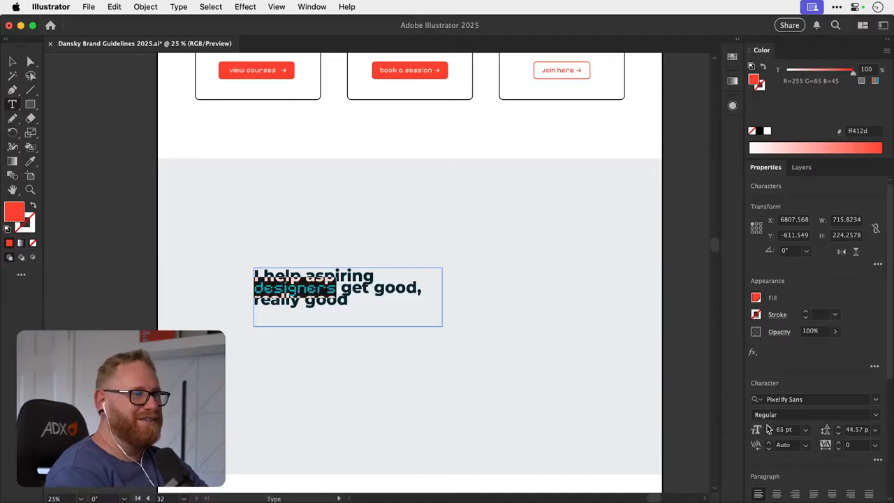
click(769, 427)
click(769, 427)
click(769, 426)
click(769, 427)
click(768, 427)
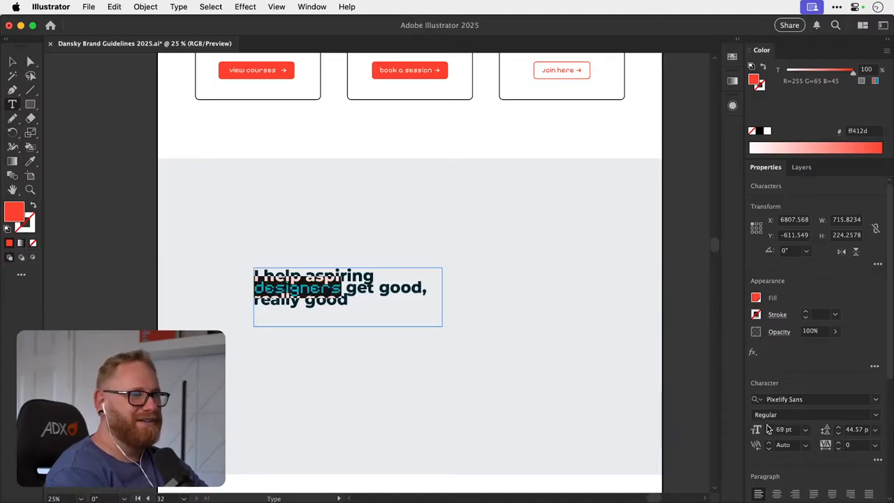
click(769, 427)
click(13, 61)
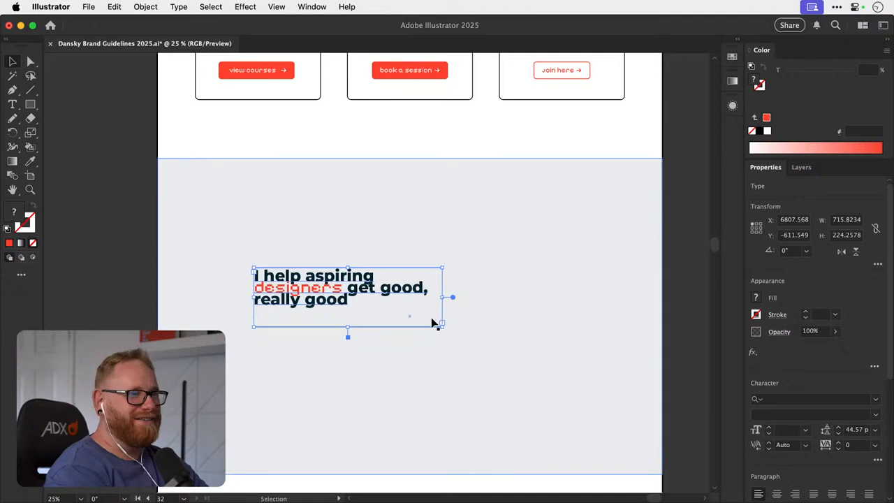
- Set the grey-section heading's leading to 60 pt and deselect it
click(837, 428)
click(837, 427)
click(838, 428)
click(838, 428)
click(838, 427)
click(838, 427)
click(838, 428)
click(838, 428)
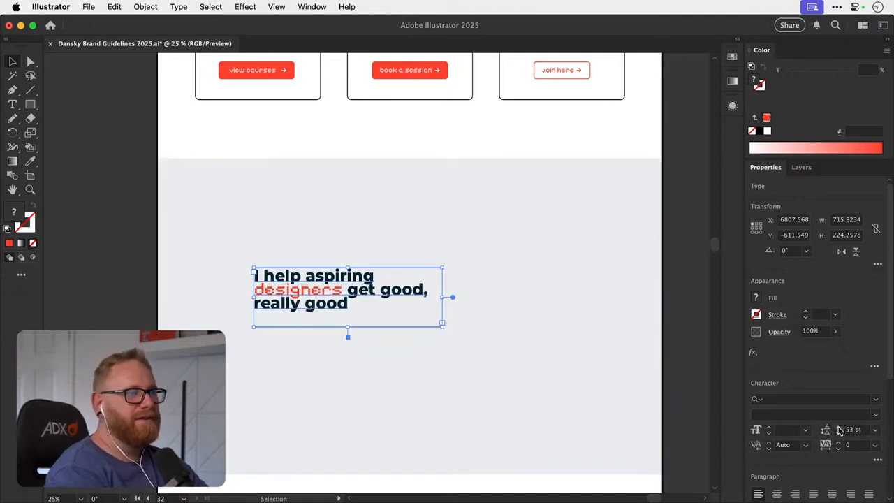
click(839, 428)
click(838, 428)
click(839, 428)
click(839, 428)
click(838, 428)
click(838, 428)
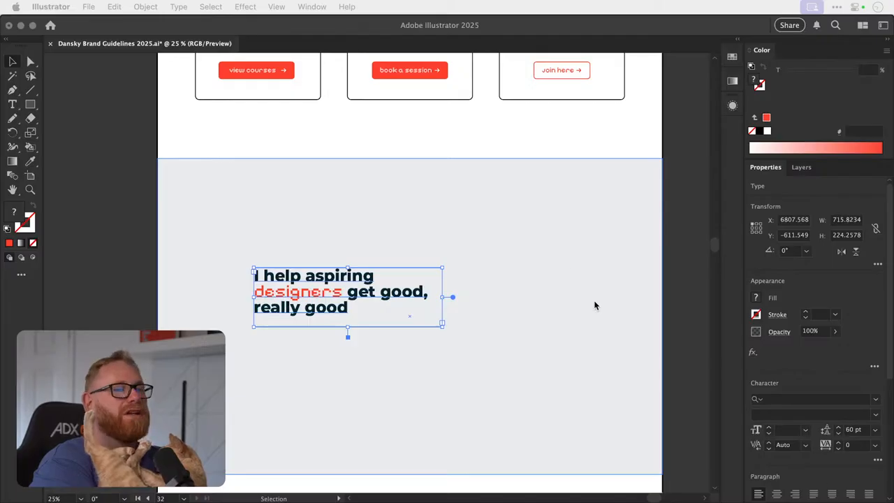
click(687, 315)
click(685, 312)
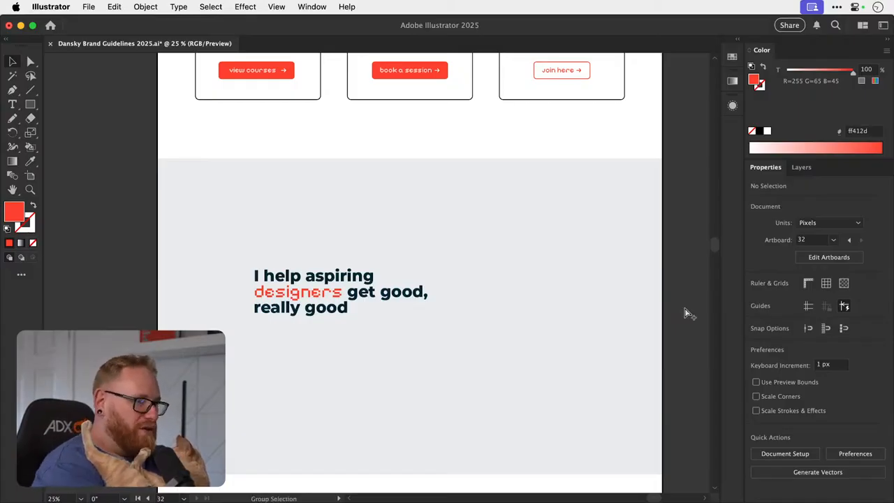
- Show all artboards in the window and save the brand guidelines document
key(super+alt+0)
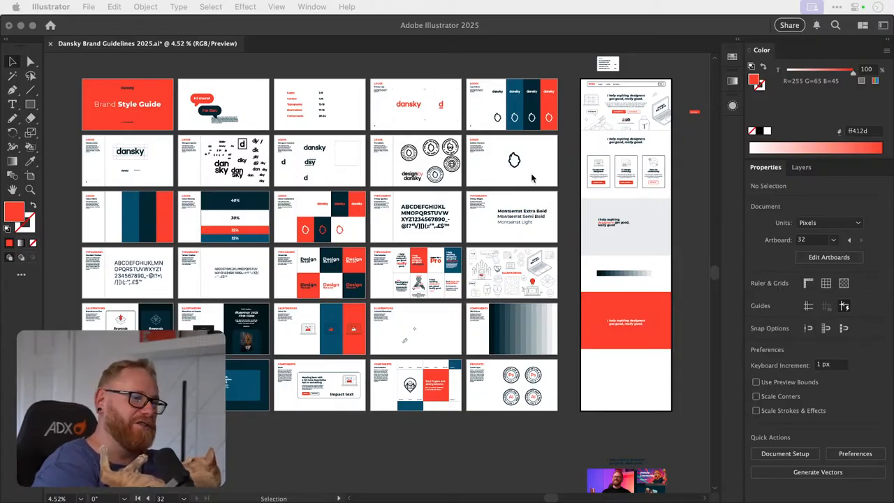
click(431, 429)
key(a)
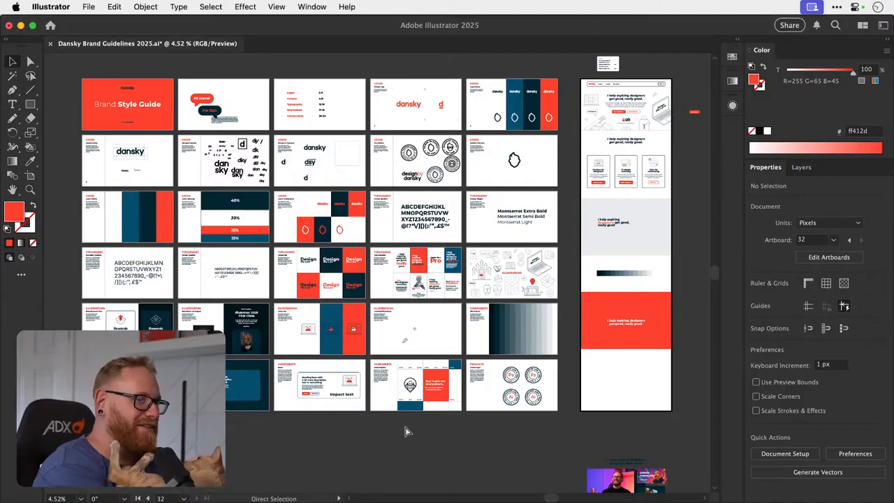
key(super+s)
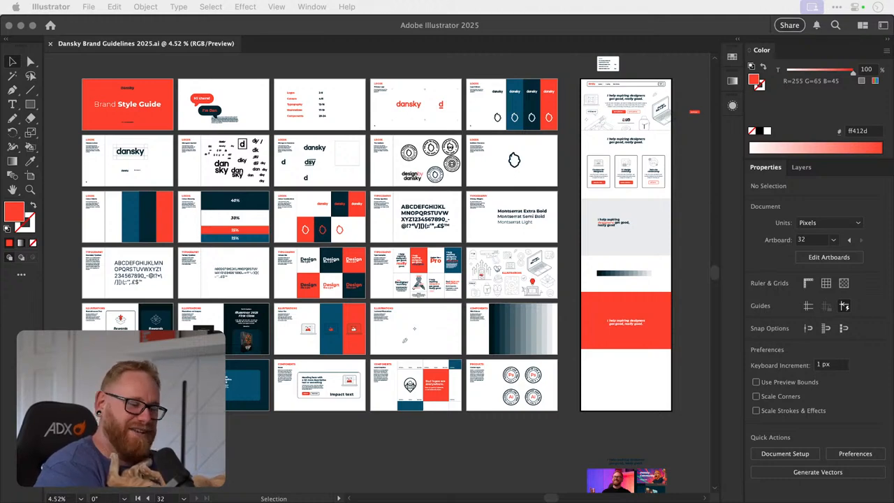
click(415, 451)
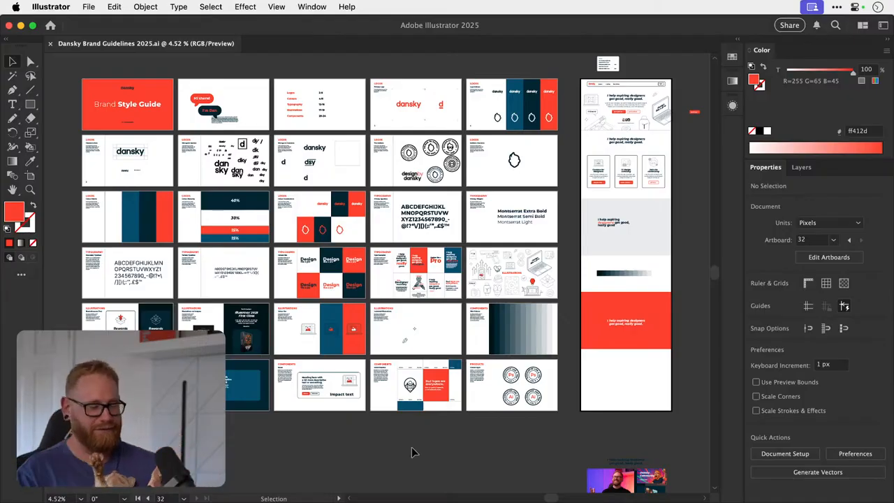
key(a)
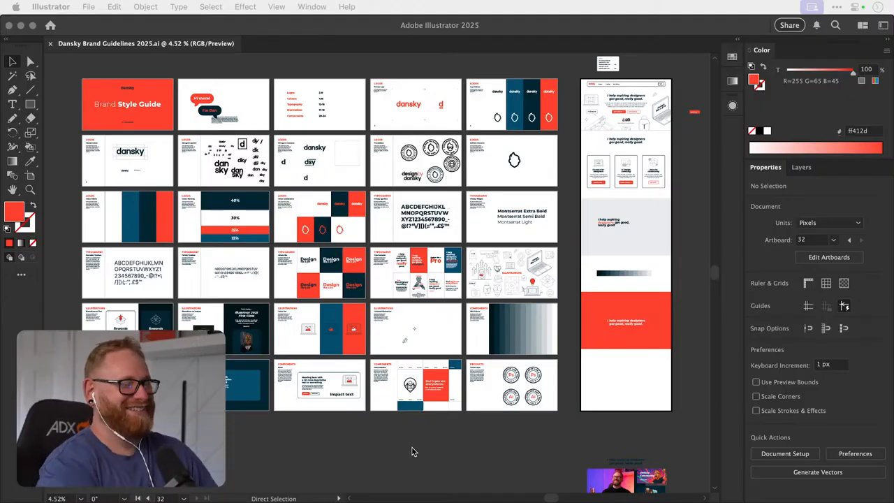
click(568, 227)
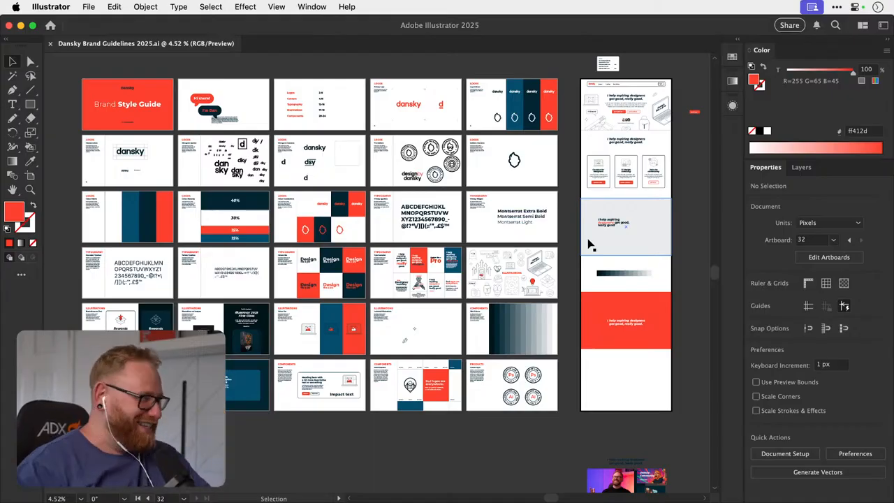
scroll(564, 232, right, 3)
scroll(564, 231, up, 2)
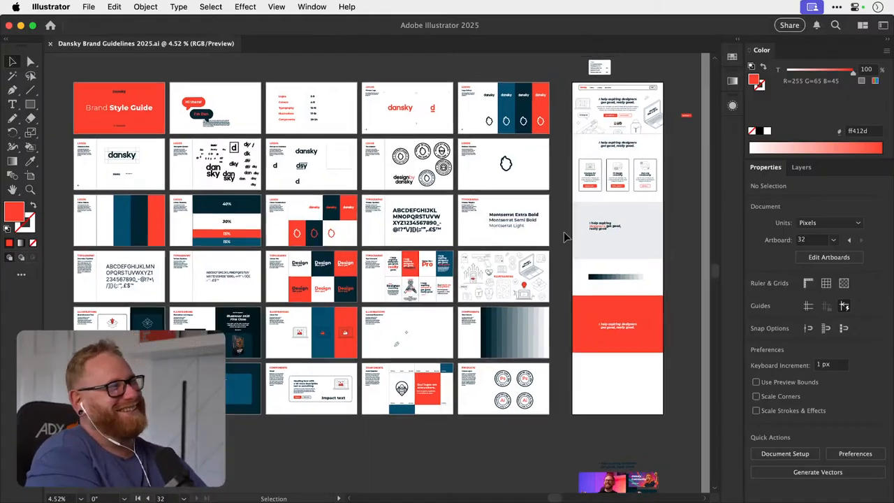
scroll(590, 217, up, 3)
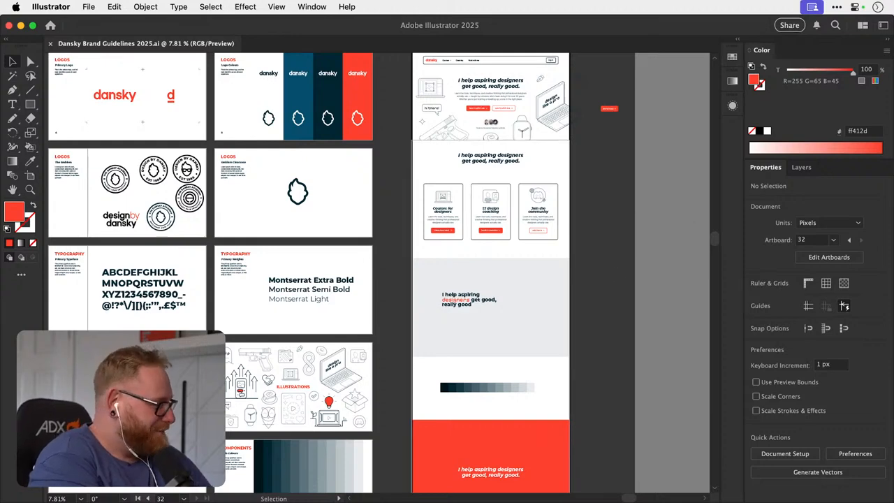
key(super+Tab)
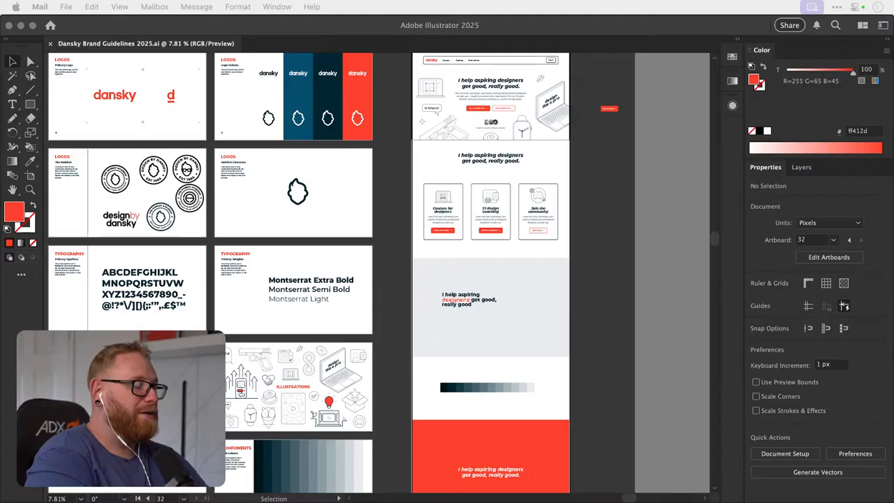
click(598, 213)
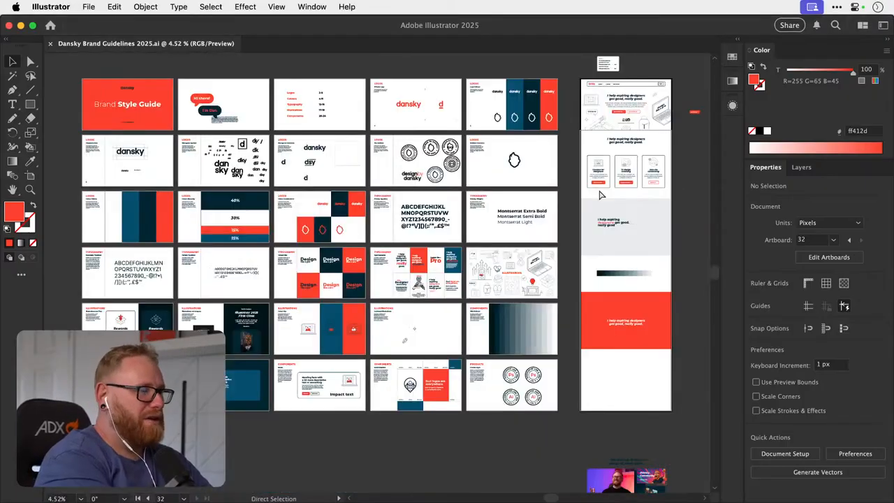
key(super+alt+0)
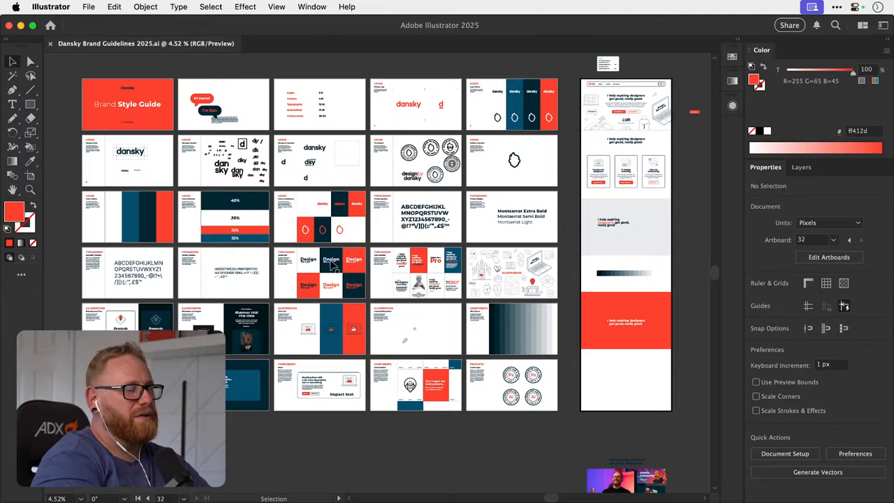